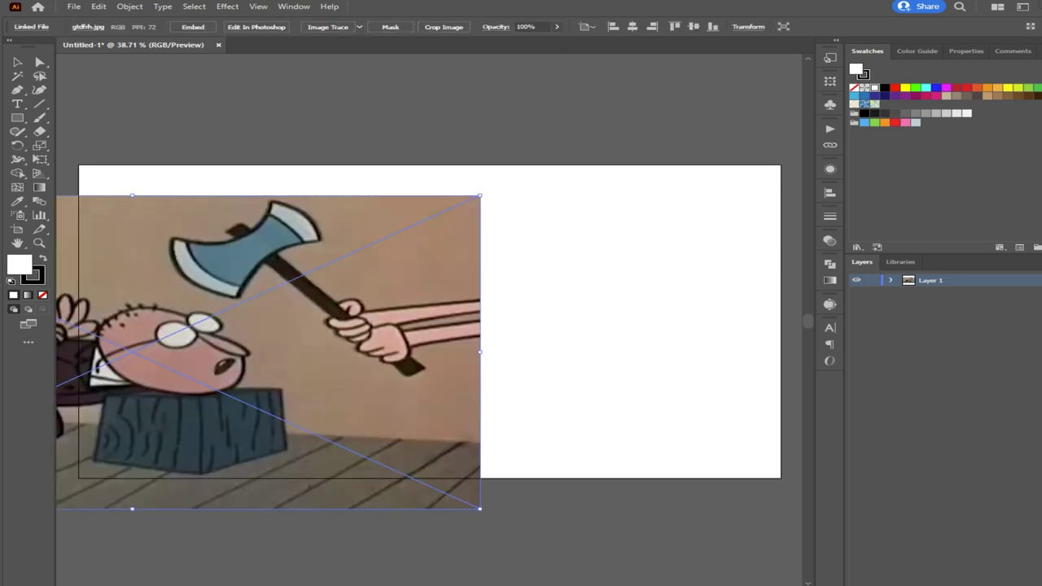
Fit the placed cartoon image to the artboard, scale it down proportionally to about 40% of the artboard's width and move it to the lower-left corner
left_click_drag(372, 414, 668, 378)
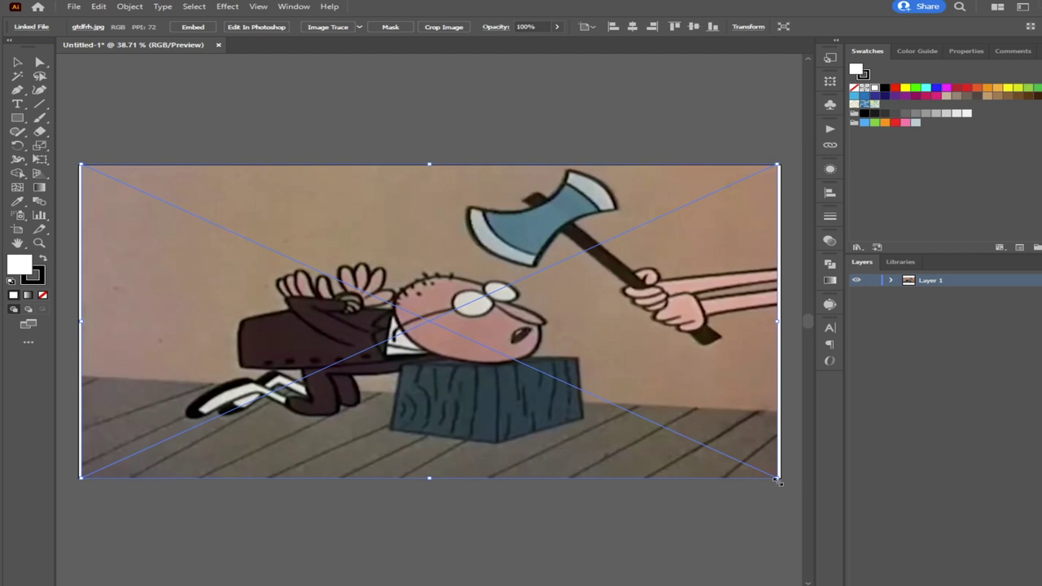
left_click_drag(778, 479, 355, 304)
left_click_drag(206, 234, 204, 424)
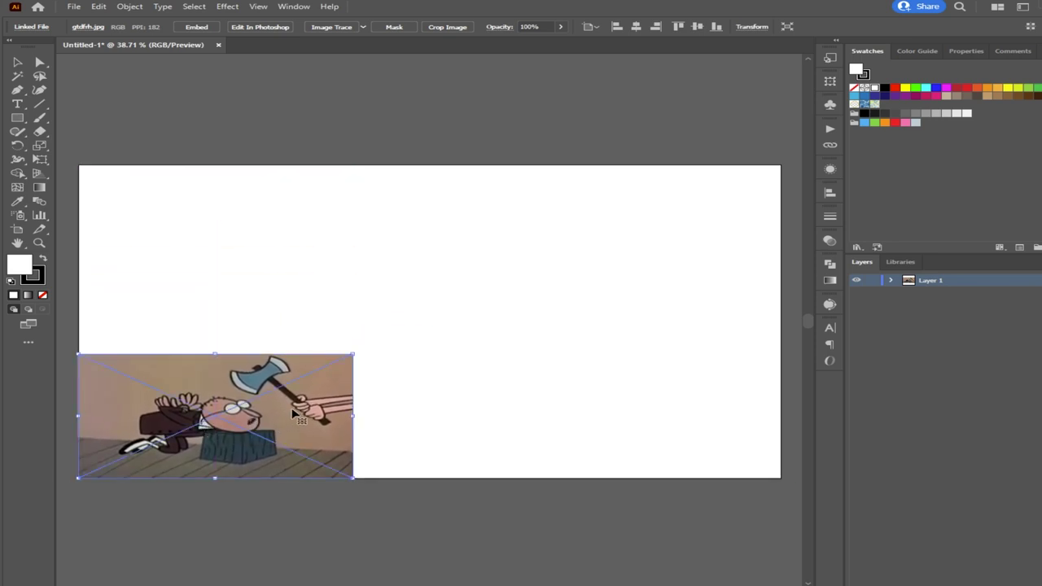
Duplicate the image, keep the copy above the artboard's upper-left corner, and move the original to the middle of the artboard
left_click_drag(254, 433, 531, 116)
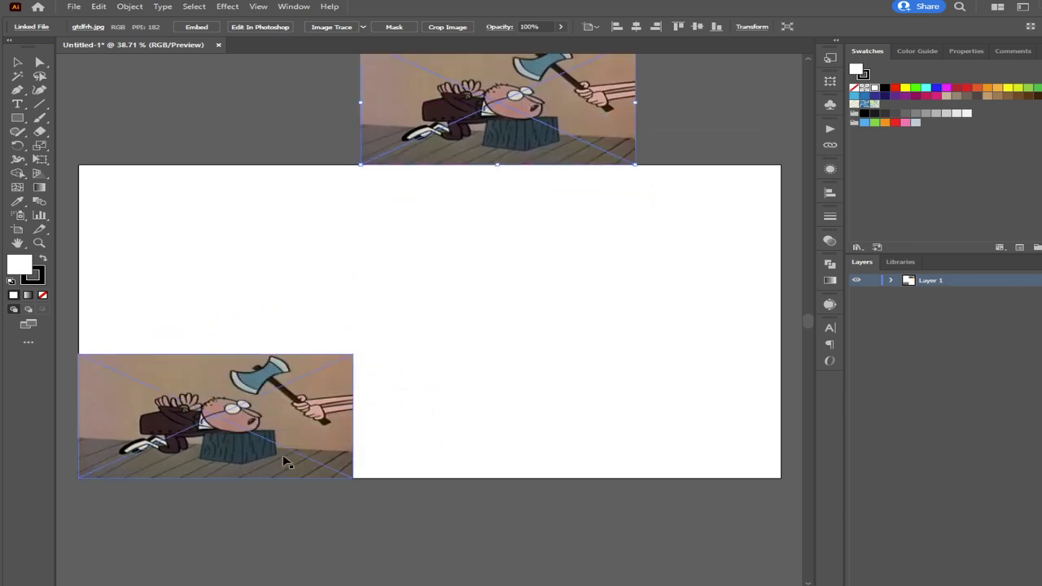
left_click_drag(282, 455, 532, 304)
left_click_drag(507, 147, 203, 148)
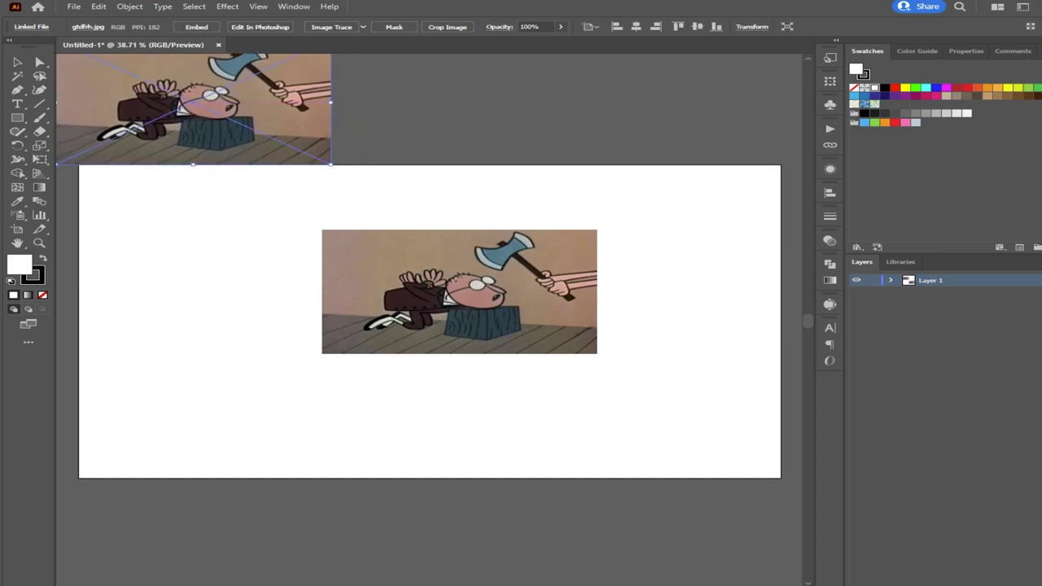
left_click_drag(444, 283, 424, 297)
scroll(461, 320, "up", 3)
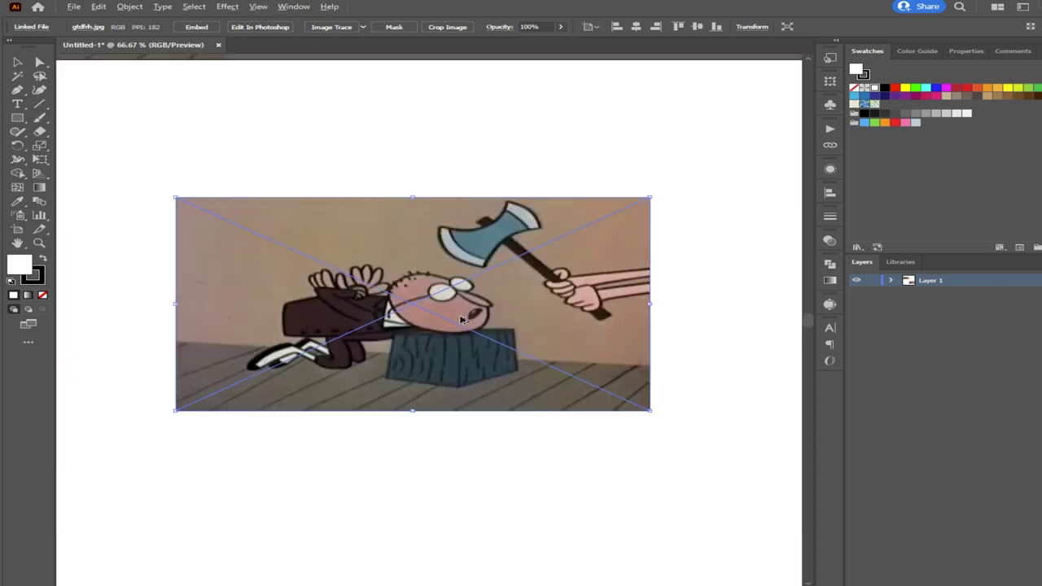
scroll(461, 320, "down", 2)
mouse_move(405, 350)
left_mouse_down()
mouse_move(442, 367)
mouse_move(404, 348)
mouse_move(401, 356)
left_mouse_up()
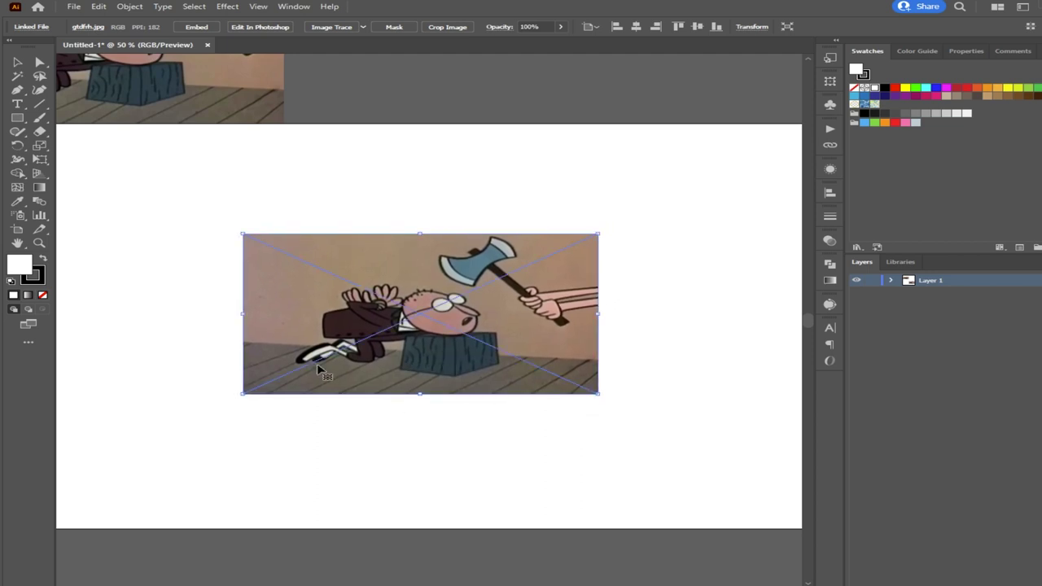
Rename the layer holding the images to Photos
double_click(929, 281)
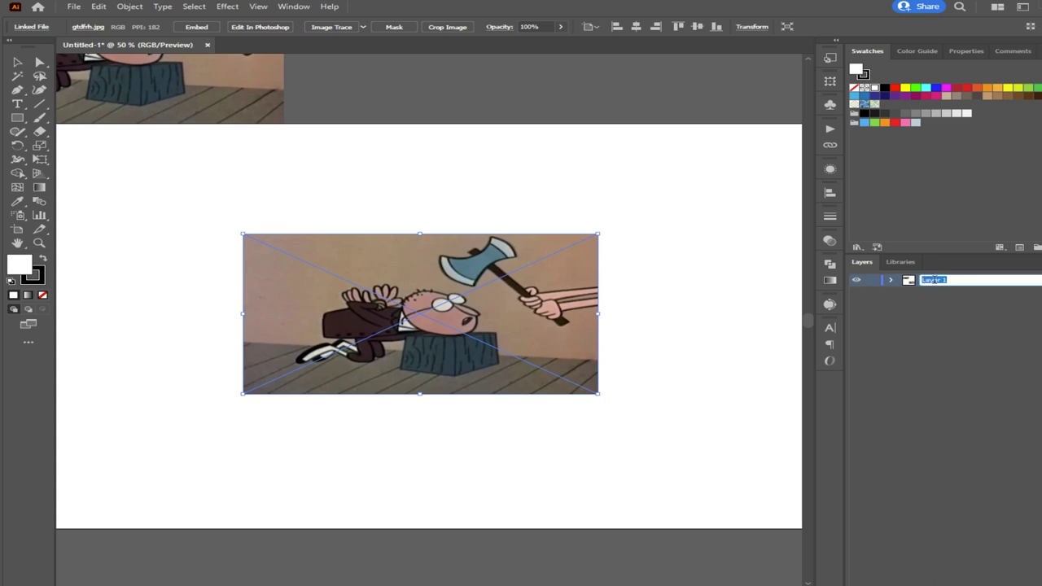
type("Photos")
key("Return")
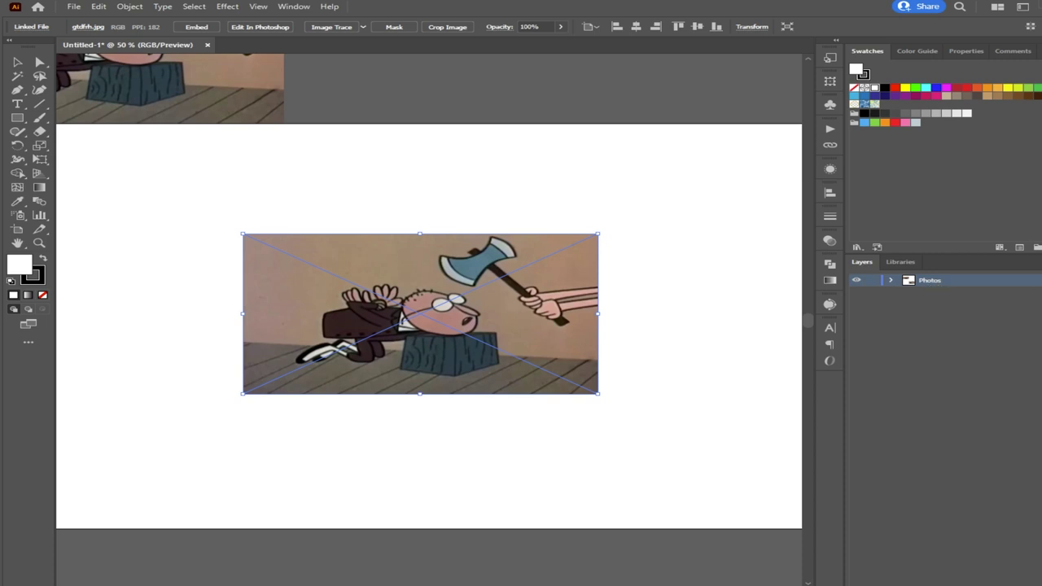
Add a new layer above Photos, lock the Photos layer and make the new layer active
key("ctrl+l")
mouse_move(431, 299)
left_mouse_down()
mouse_move(456, 291)
mouse_move(431, 291)
left_mouse_up()
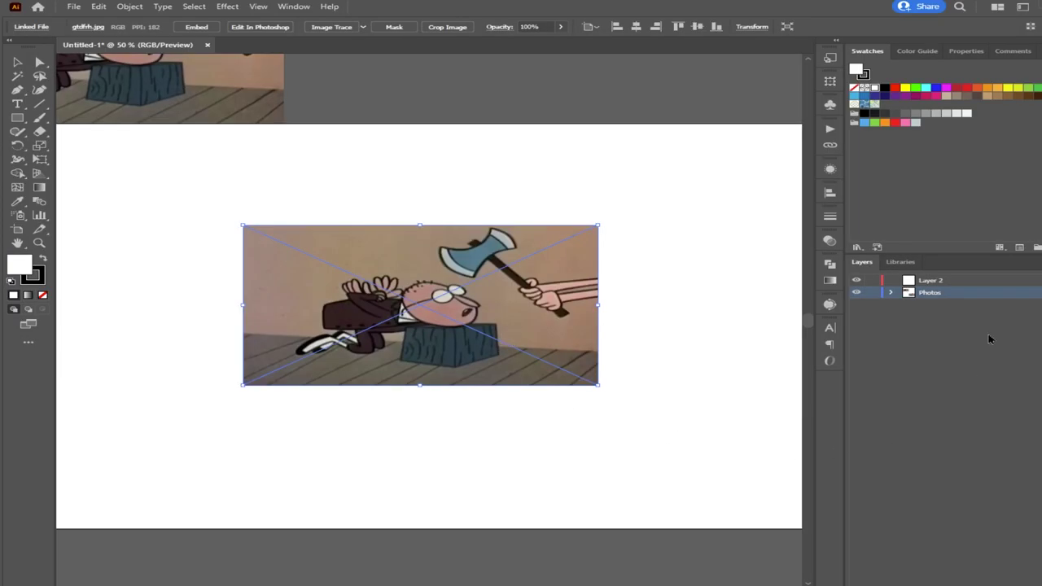
left_click(872, 293)
left_click(957, 285)
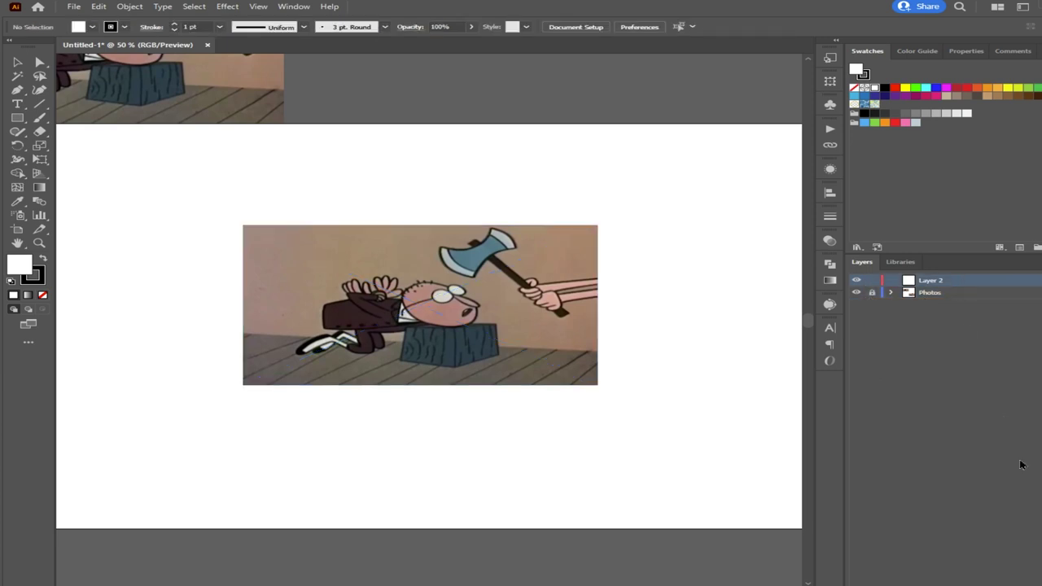
Unlock the Photos layer and lower the central image's opacity to 46%
left_click(18, 117)
left_click(871, 292)
left_click(18, 63)
left_click(435, 306)
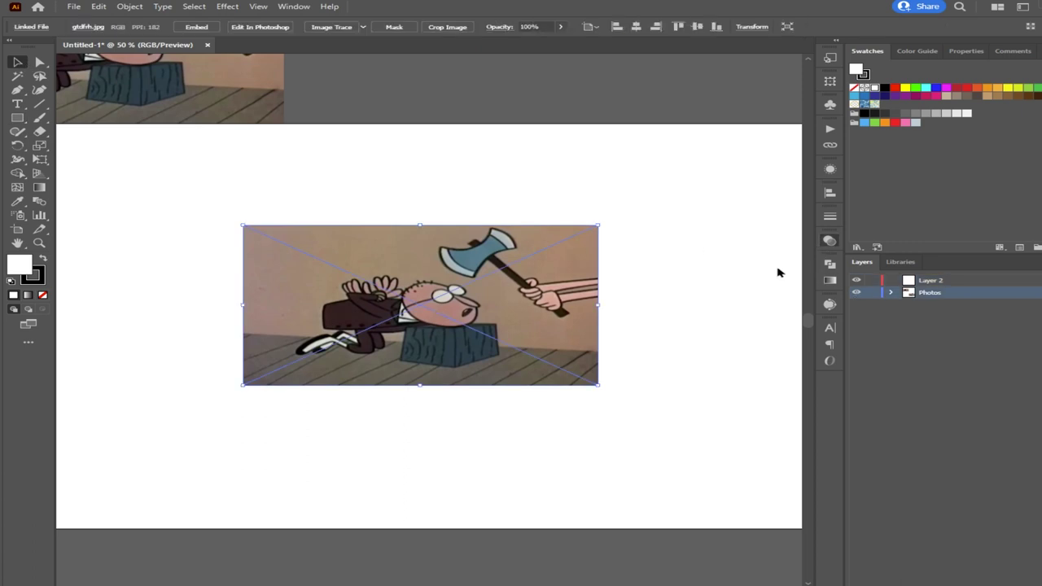
key("5")
key("6")
key("4")
key("6")
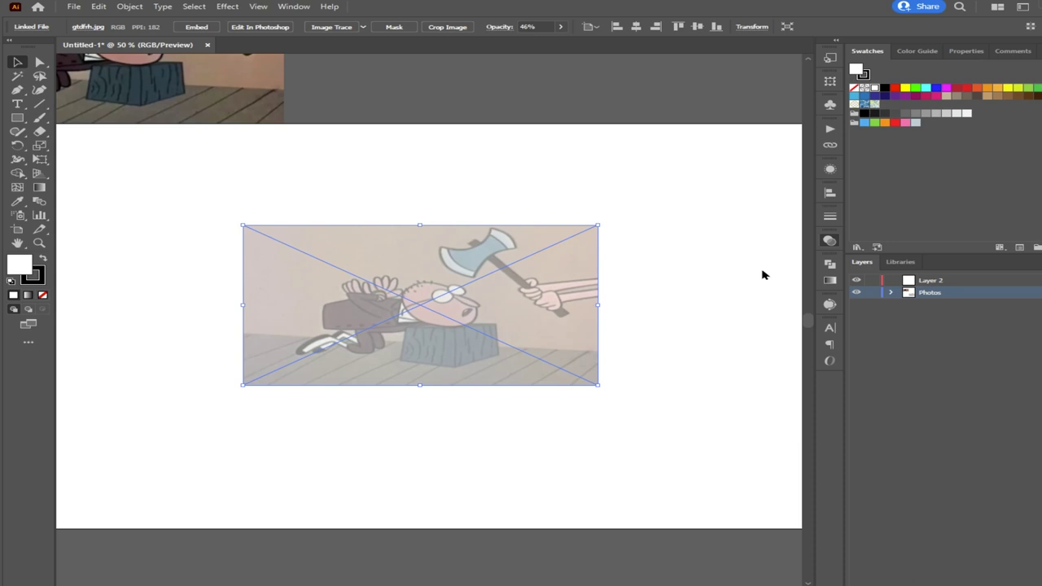
Move the full-opacity image copy down and across so it sits directly above the faded image as a colour reference
left_click(489, 194)
left_click_drag(225, 100, 368, 194)
left_click(456, 179)
left_click(570, 288)
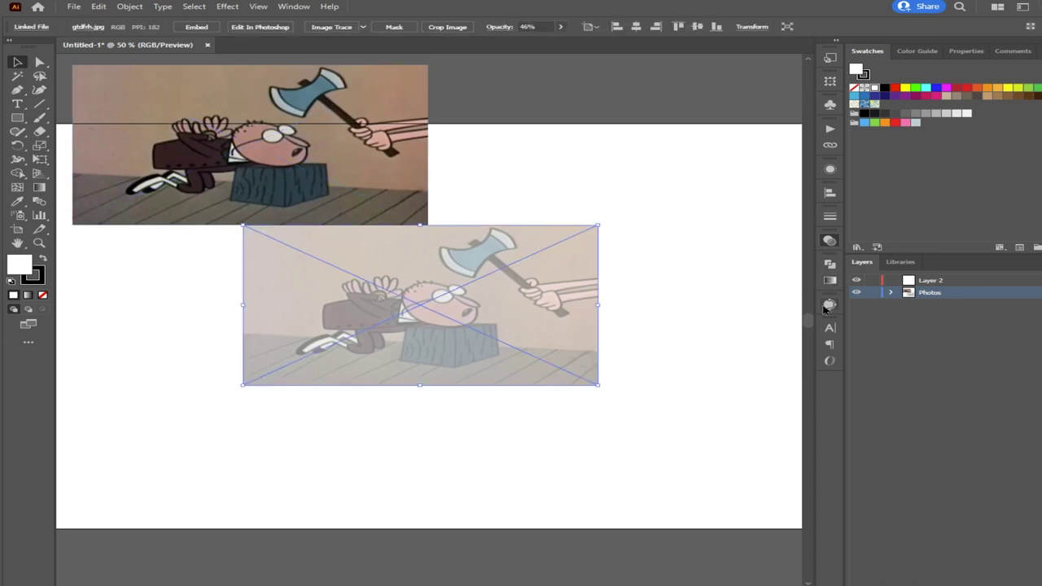
Lock the Photos layer and rename Layer 2 to Outline
left_click(872, 292)
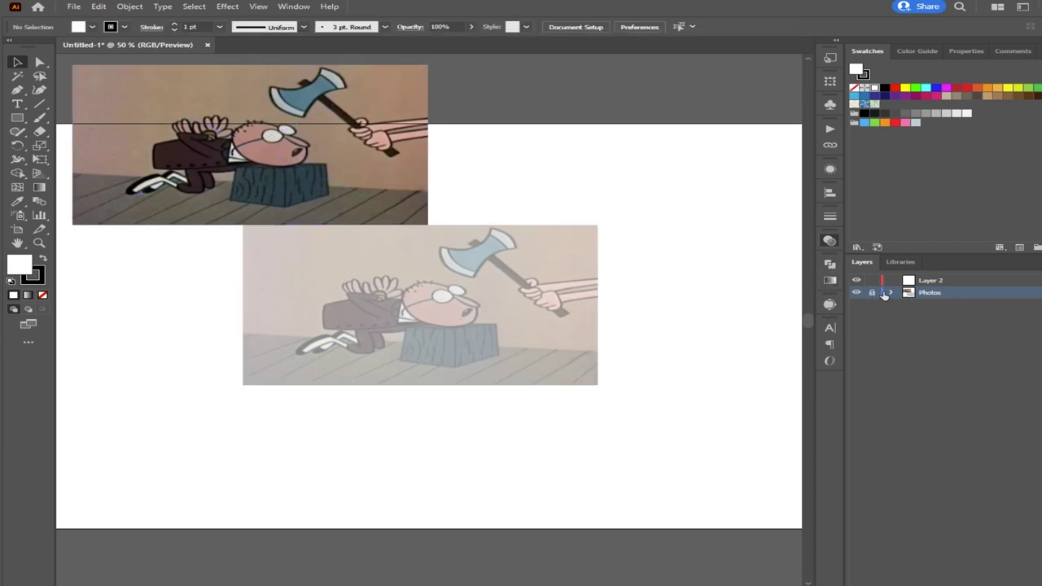
double_click(932, 280)
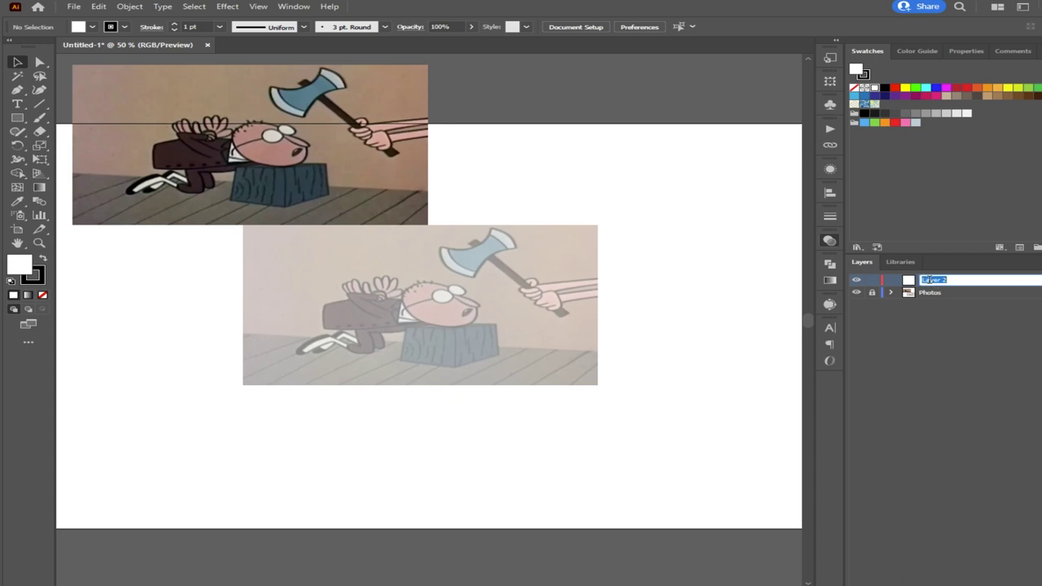
type("Outline")
key("Return")
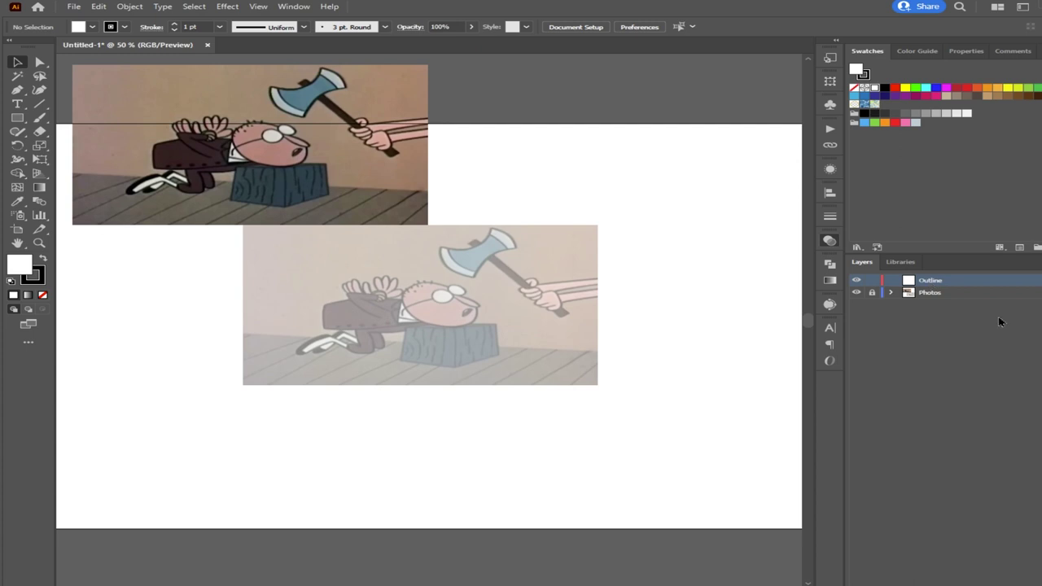
Try a freehand Paintbrush curve across the axe, reshape it by moving its upper anchor point, and delete the curve
left_click(43, 118)
left_click_drag(518, 275, 520, 311)
left_click_drag(516, 254, 480, 189)
left_click(39, 62)
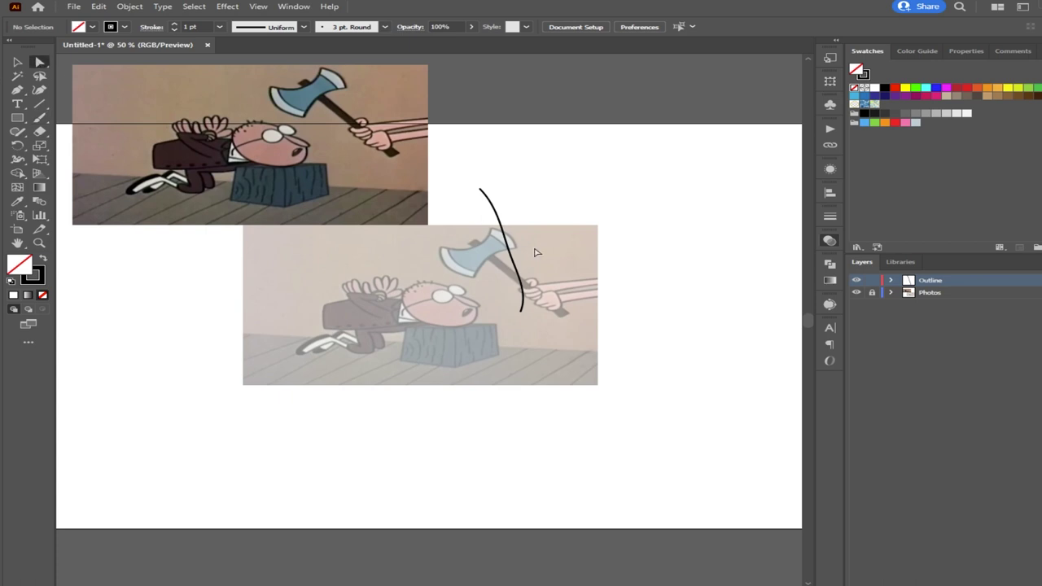
left_click(517, 261)
left_click_drag(480, 189, 478, 142)
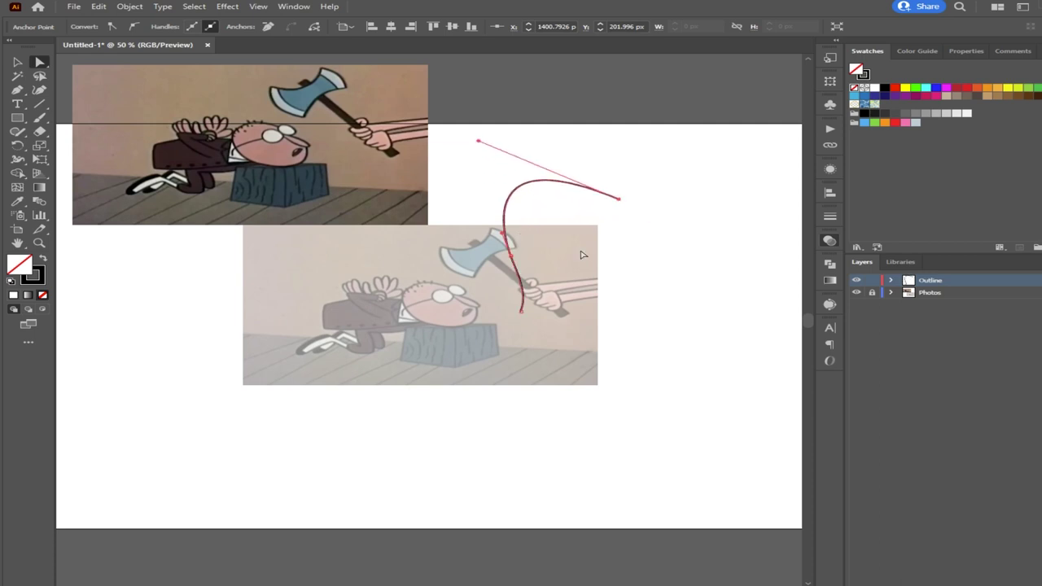
left_click_drag(579, 324, 446, 120)
key("Delete")
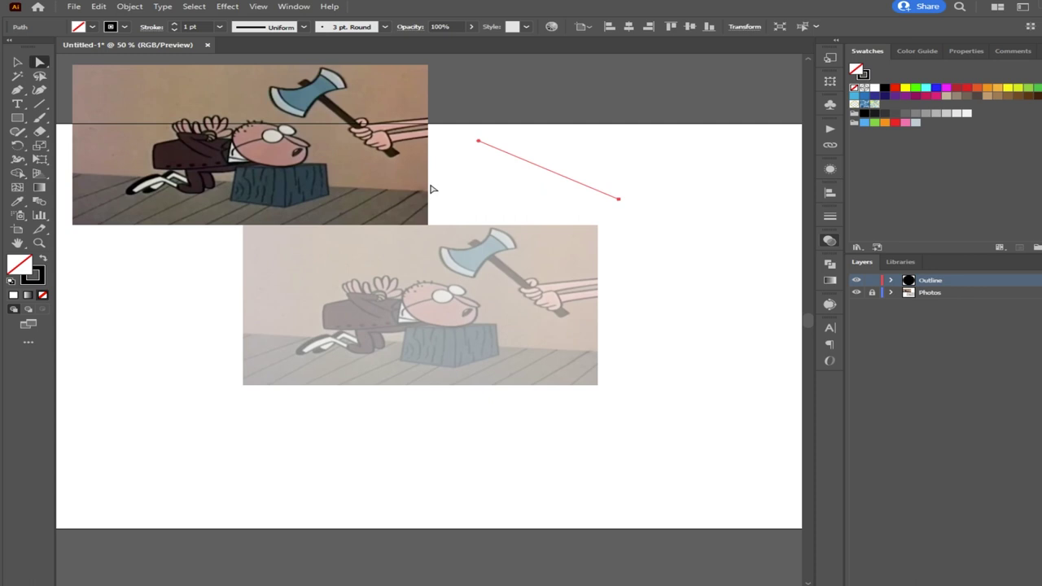
Switch to the Blob Brush tool and frame the axe and hands of the faded image at 150% zoom
left_click(37, 121)
left_click(81, 134)
scroll(529, 304, "up", 5)
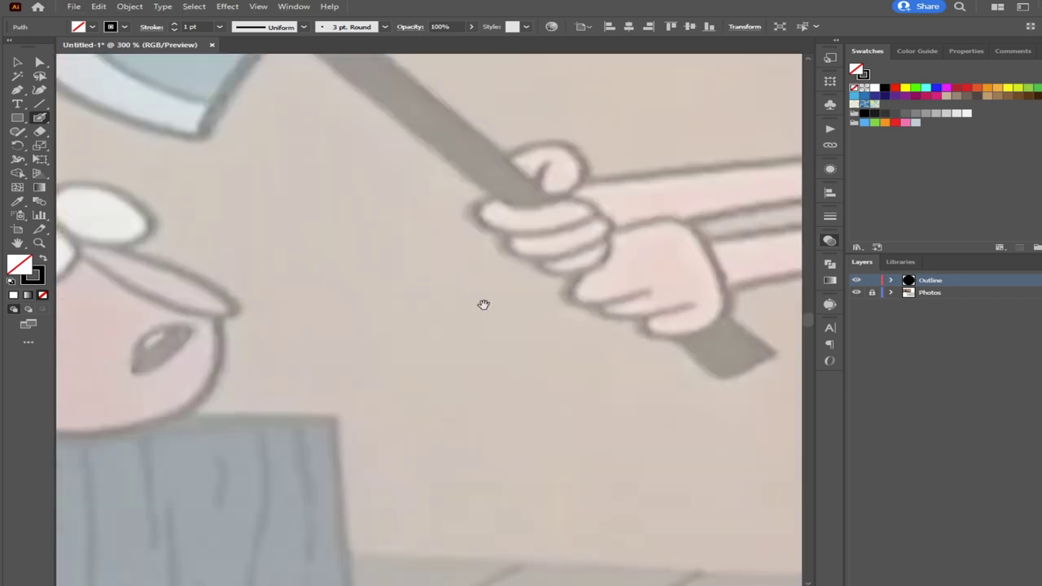
left_click_drag(483, 305, 365, 331)
scroll(430, 302, "down", 2)
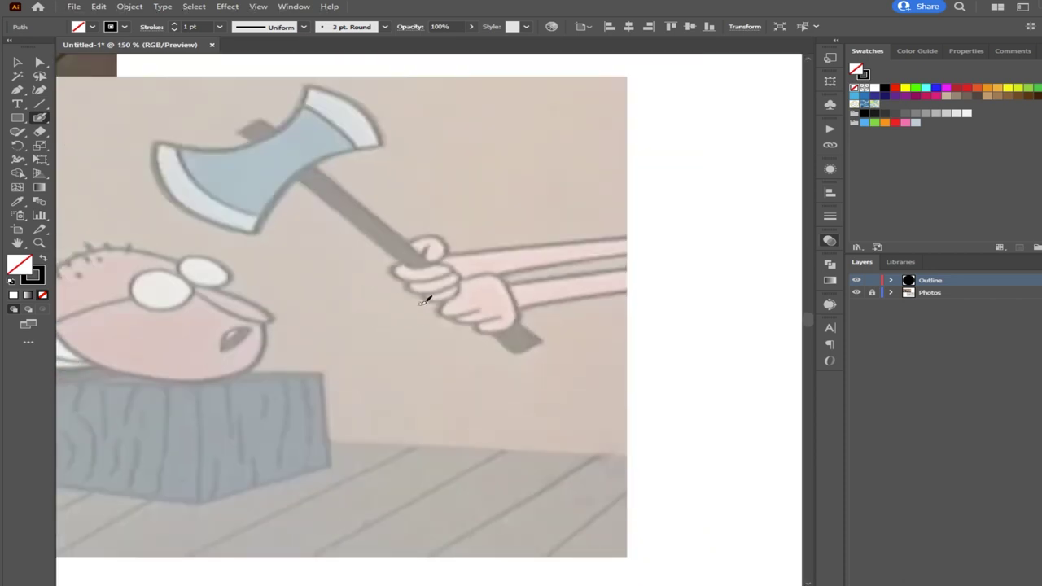
Try Blob Brush test strokes of varying thickness over the axe handle and hands, and undo them
mouse_move(460, 249)
left_mouse_down()
mouse_move(433, 215)
mouse_move(461, 185)
mouse_move(409, 155)
mouse_move(414, 140)
mouse_move(533, 118)
left_mouse_up()
key("ctrl+z")
left_click(38, 119)
mouse_move(396, 351)
left_mouse_down()
mouse_move(358, 297)
mouse_move(440, 252)
mouse_move(492, 194)
left_mouse_up()
mouse_move(578, 160)
left_mouse_down()
mouse_move(513, 184)
mouse_move(515, 248)
mouse_move(450, 300)
mouse_move(456, 331)
mouse_move(483, 368)
mouse_move(412, 391)
left_mouse_up()
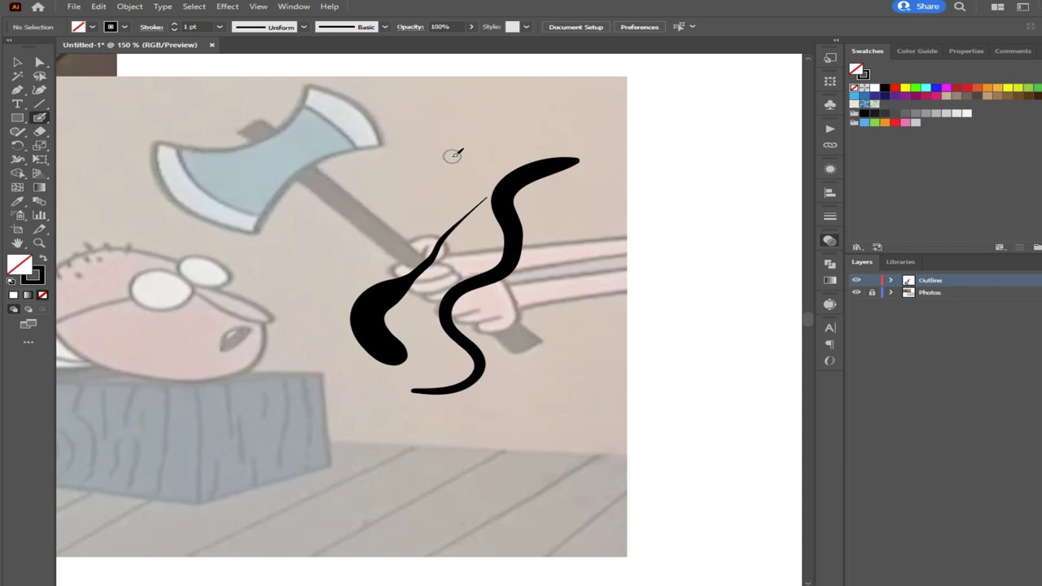
key("ctrl+z")
key("ctrl+z")
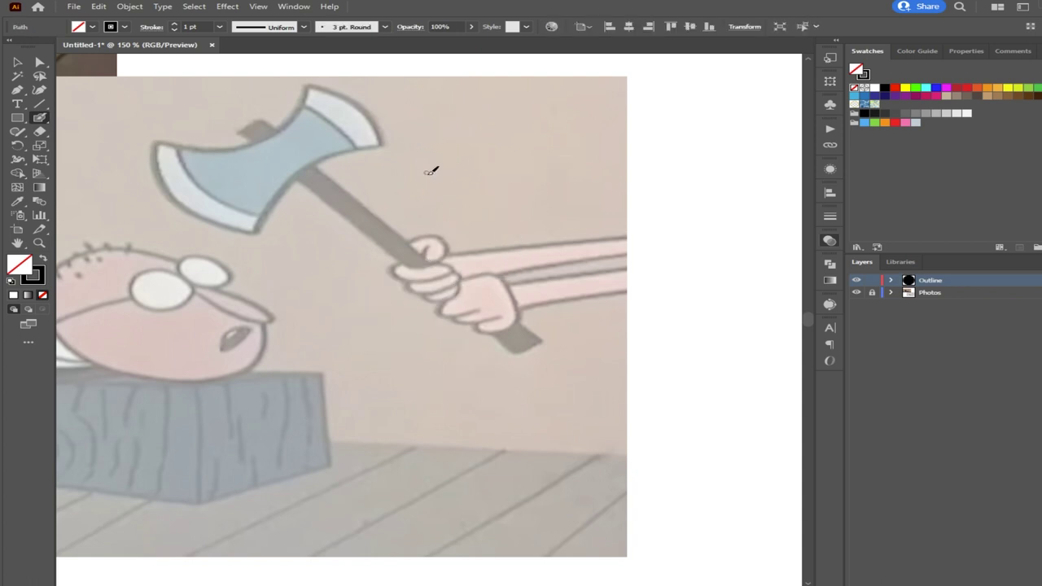
Set the stroke weight to 0.5 pt and trace the upper hand's thumb as a closed Blob Brush outline
mouse_move(435, 247)
left_mouse_down()
mouse_move(428, 243)
mouse_move(429, 263)
mouse_move(449, 249)
mouse_move(433, 227)
mouse_move(409, 244)
left_mouse_up()
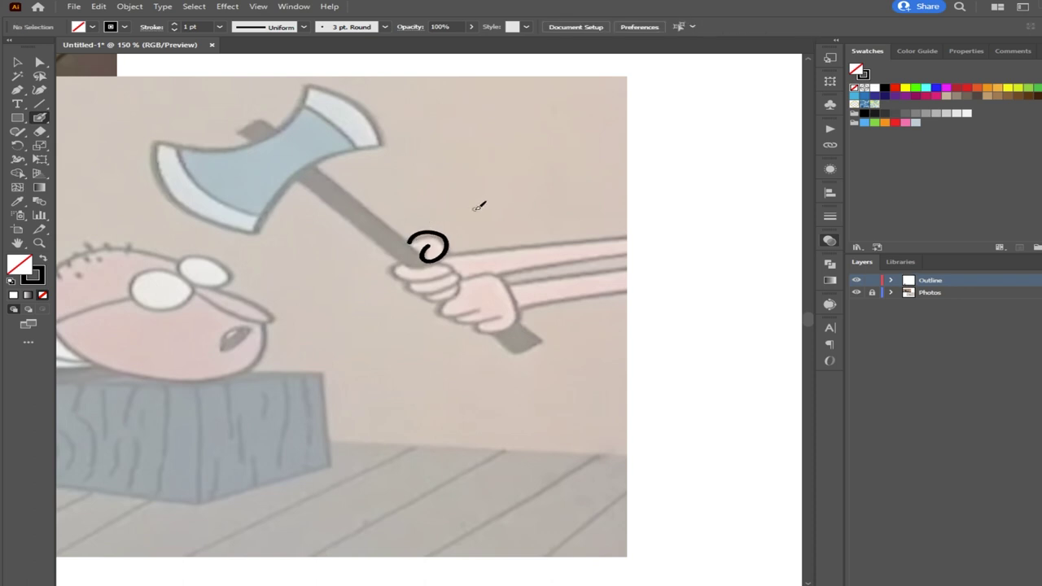
key("ctrl+z")
left_click(173, 30)
mouse_move(440, 148)
left_mouse_down()
mouse_move(385, 173)
mouse_move(352, 224)
mouse_move(345, 291)
mouse_move(271, 323)
left_mouse_up()
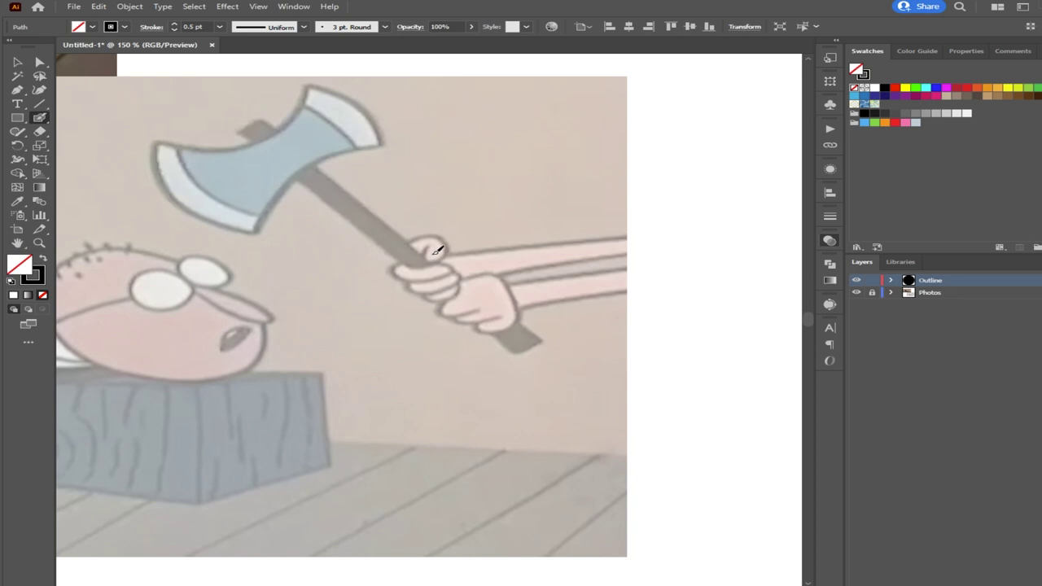
mouse_move(431, 242)
left_mouse_down()
mouse_move(421, 257)
mouse_move(444, 260)
mouse_move(452, 241)
mouse_move(439, 227)
mouse_move(411, 234)
mouse_move(432, 255)
left_mouse_up()
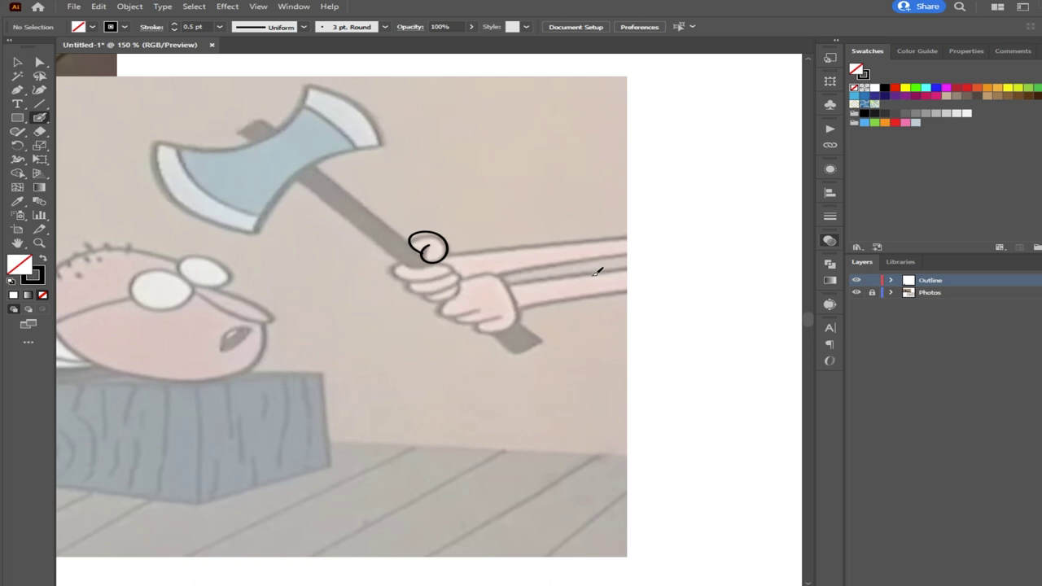
Draw a green rectangle without a stroke around the thumb outline and send it behind the outline
left_click(17, 117)
left_click_drag(485, 286, 362, 193)
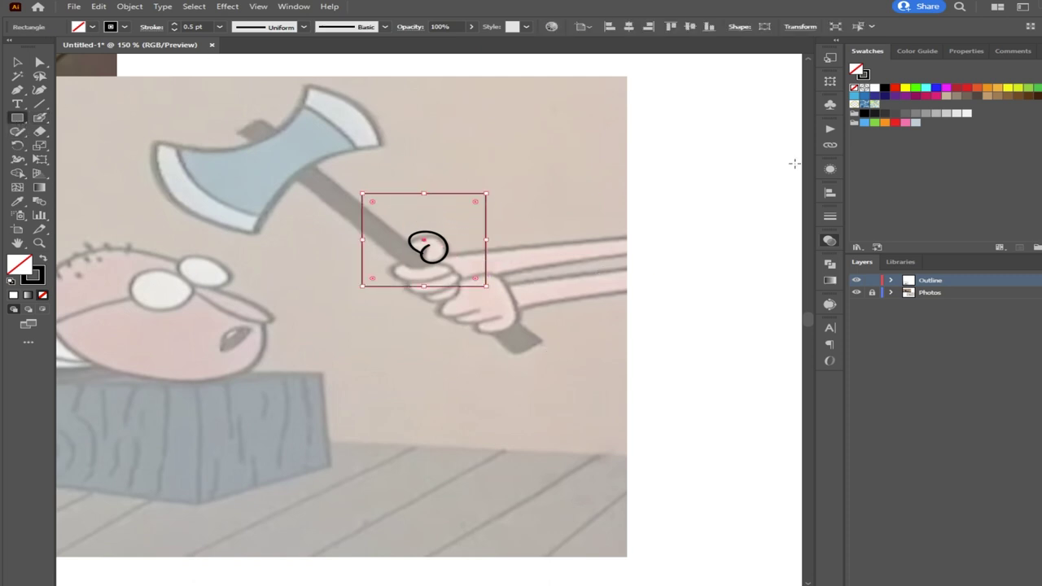
key("shift+x")
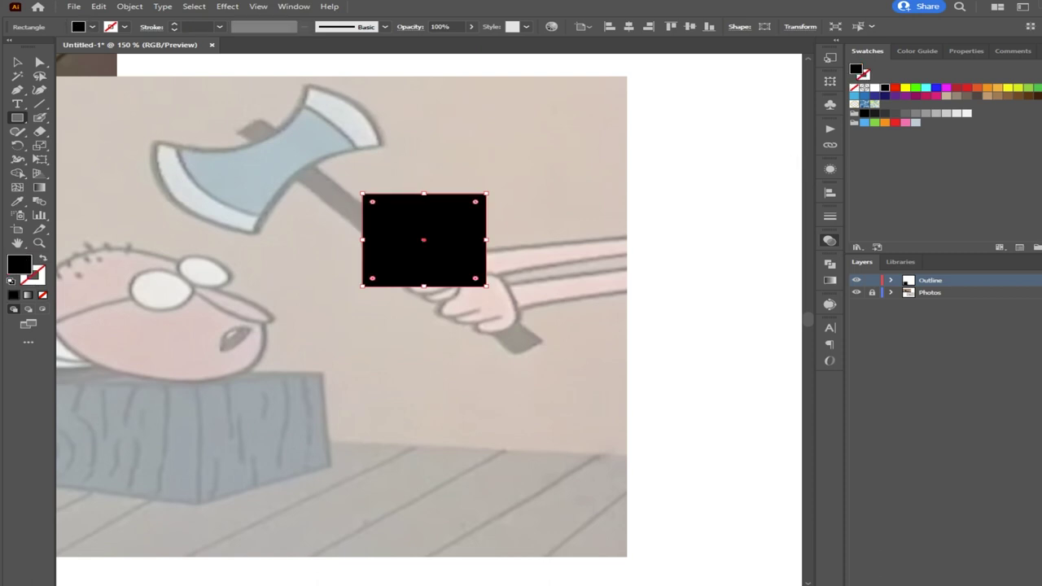
left_click(1036, 88)
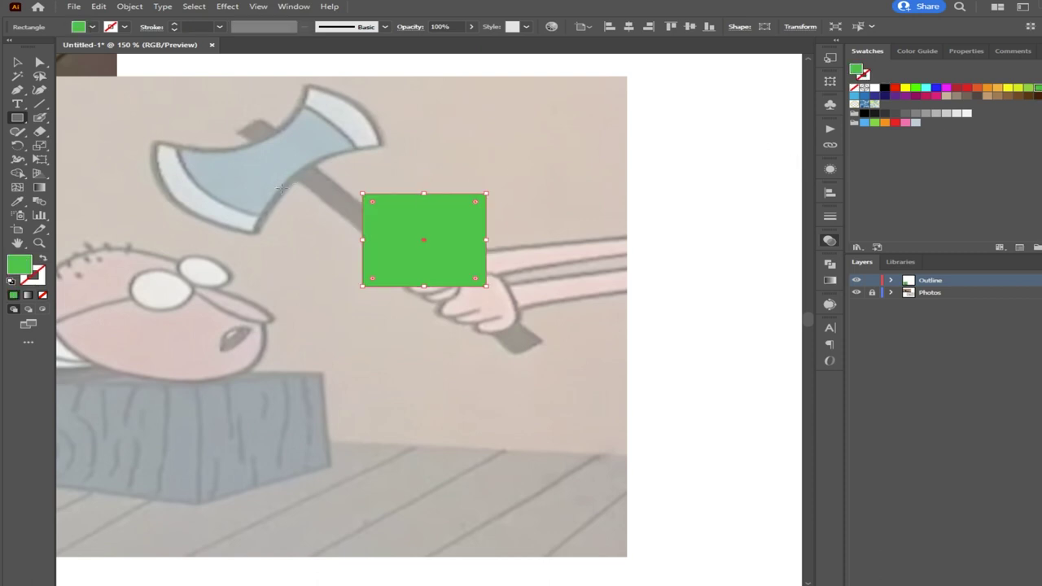
key("ctrl+shift+[")
key("v")
key("v")
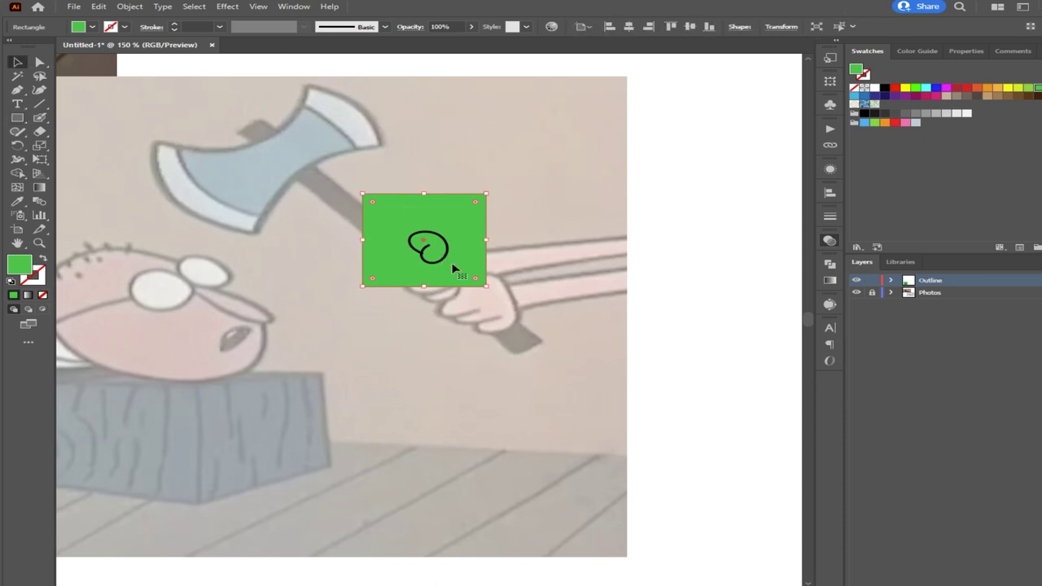
Divide the green rectangle along the thumb outline with Pathfinder and delete the surplus piece outside the outline
key("ctrl+a")
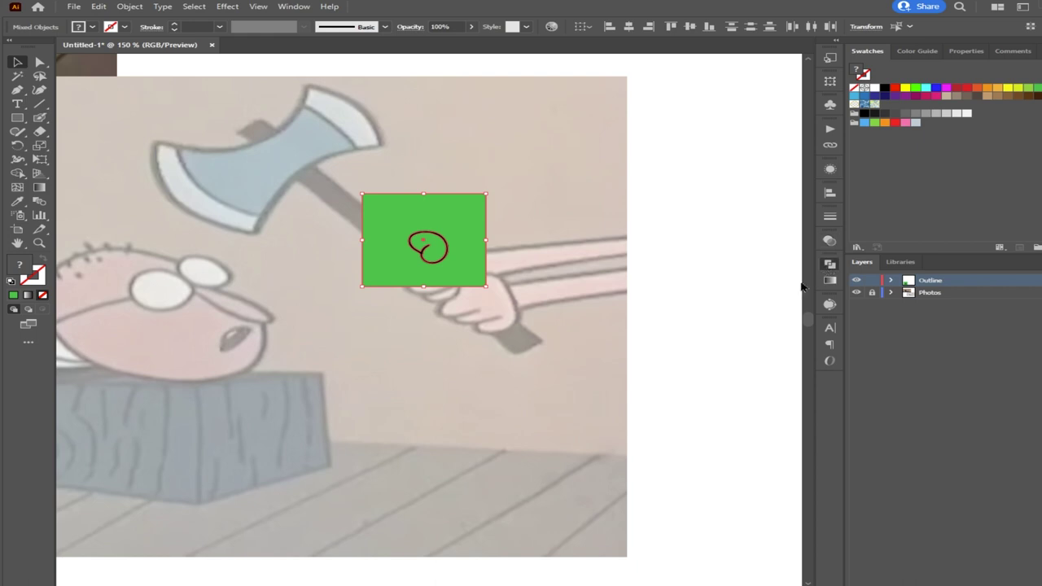
key("ctrl+g")
left_click(39, 62)
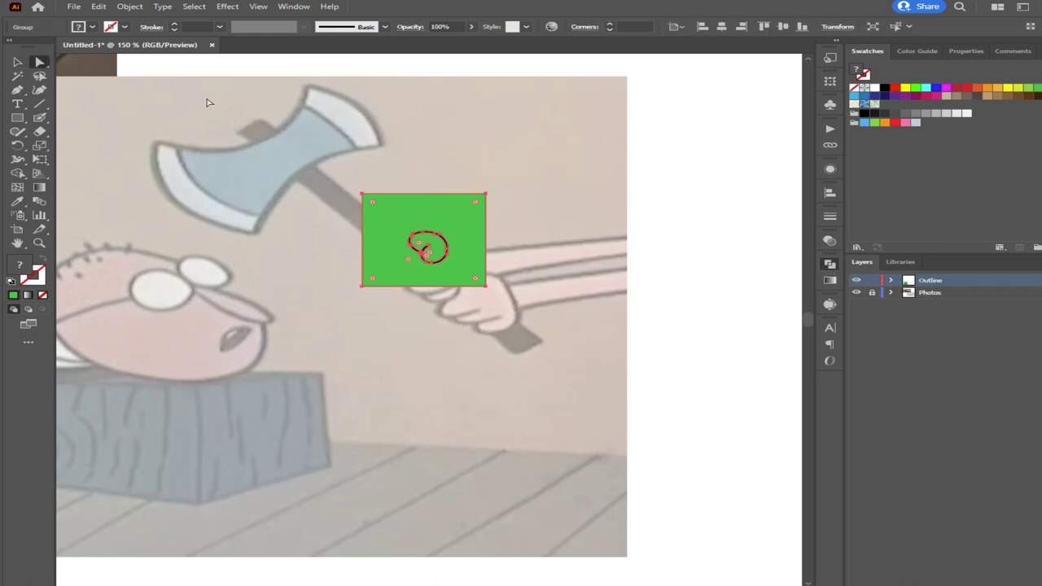
left_click(206, 103)
left_click_drag(475, 209, 663, 163)
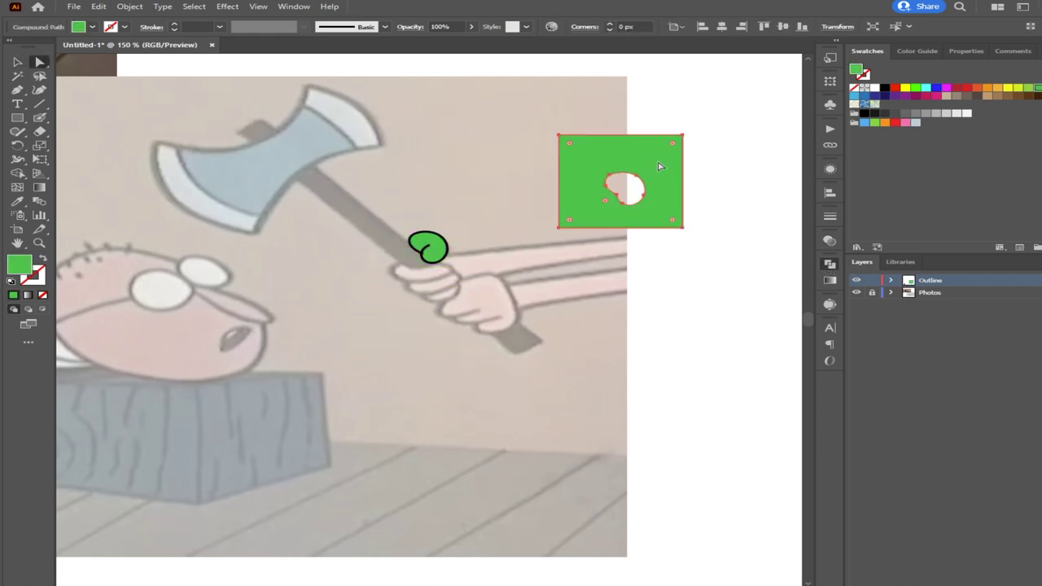
key("Delete")
Pull the green thumb fill out of its outline and delete all the remaining test shapes
left_click_drag(432, 254, 555, 226)
left_click_drag(565, 281, 359, 187)
key("Delete")
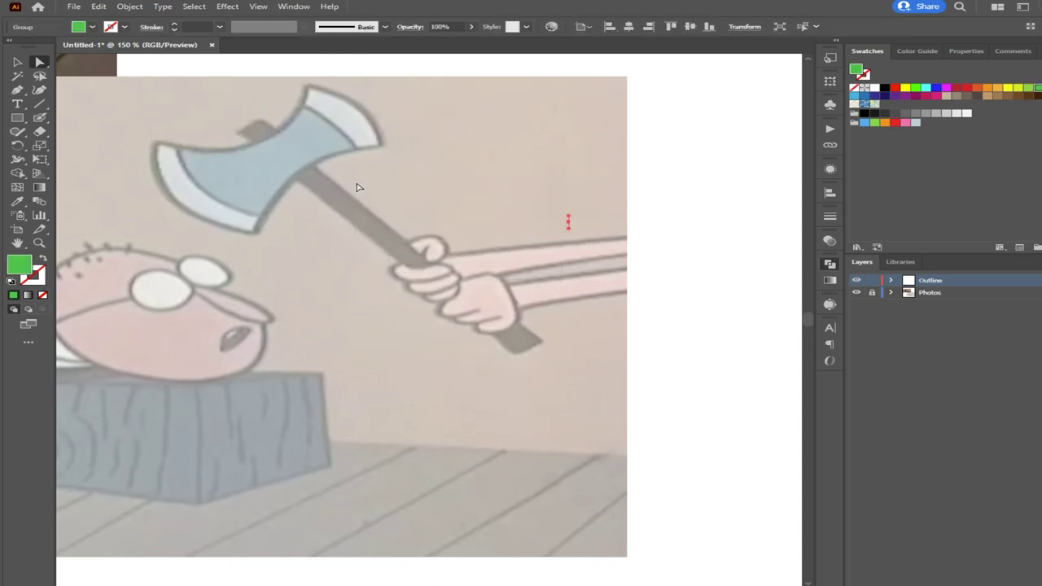
key("Delete")
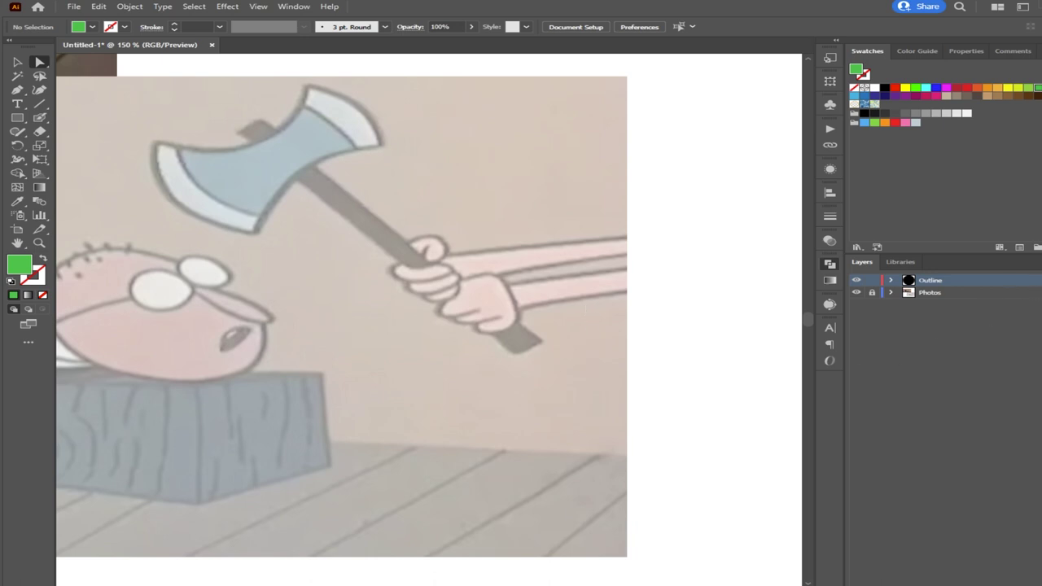
Delete the leftover artwork on the Outline layer and set the Blob Brush stroke weight to 0.25 pt
left_click(1038, 280)
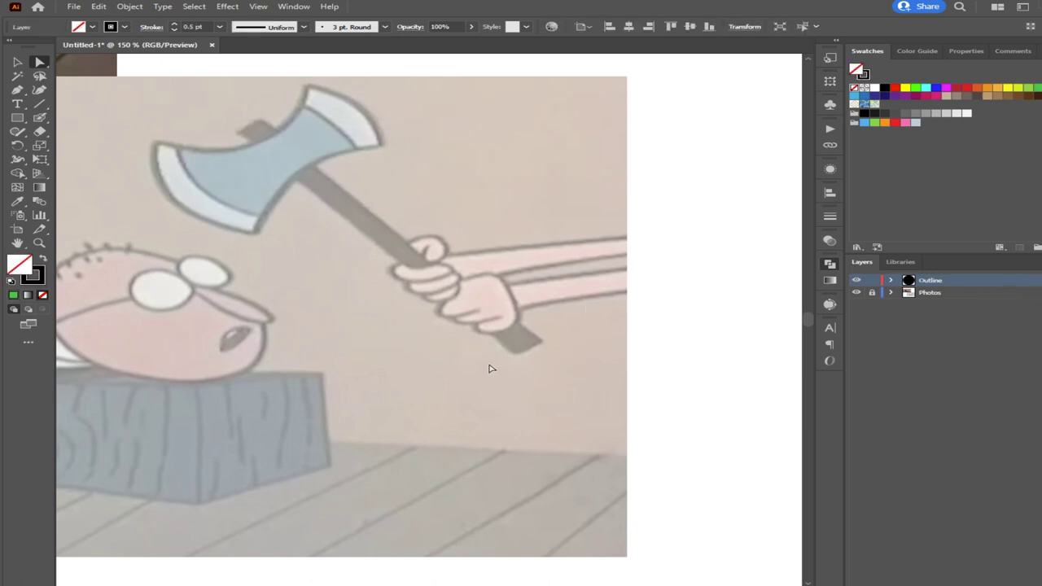
left_click(489, 366)
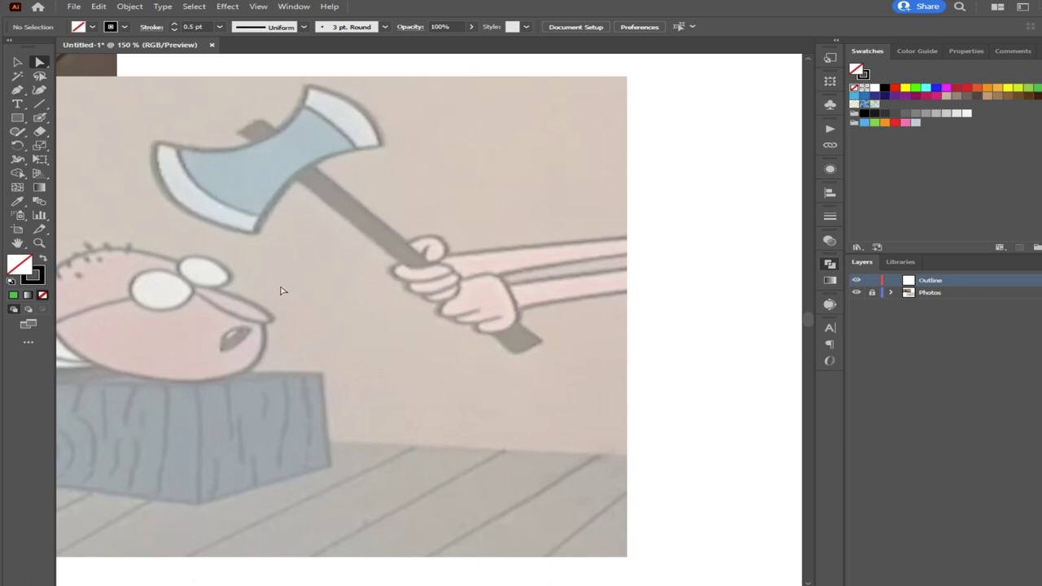
left_click(39, 117)
left_click(174, 30)
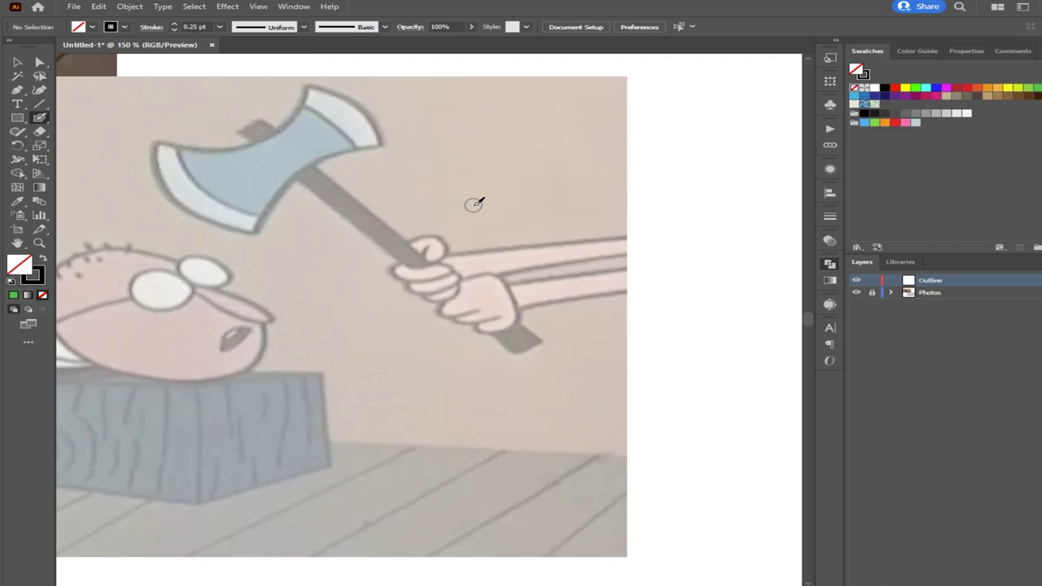
left_click_drag(432, 243, 444, 236)
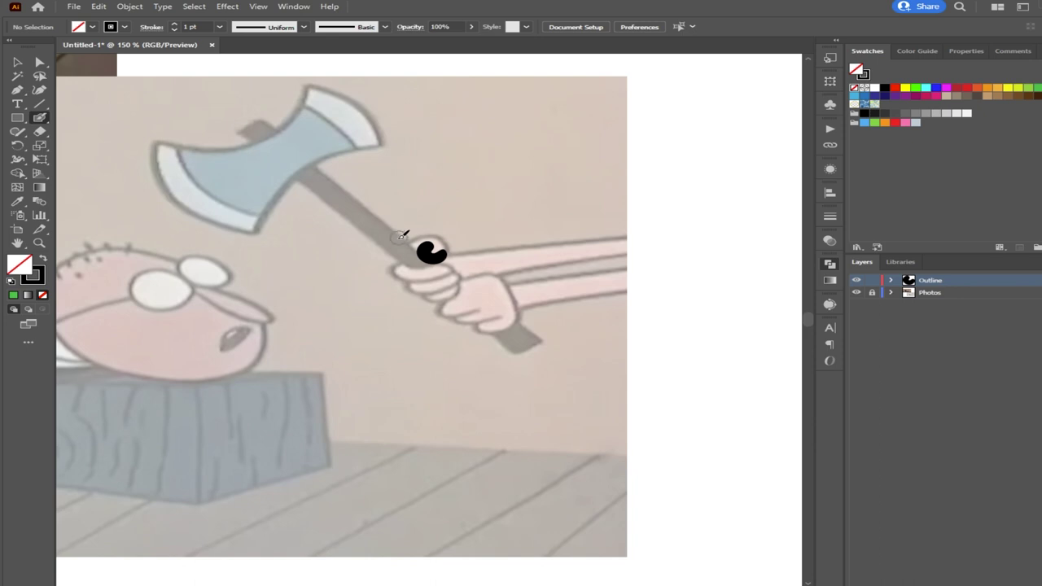
key("ctrl+z")
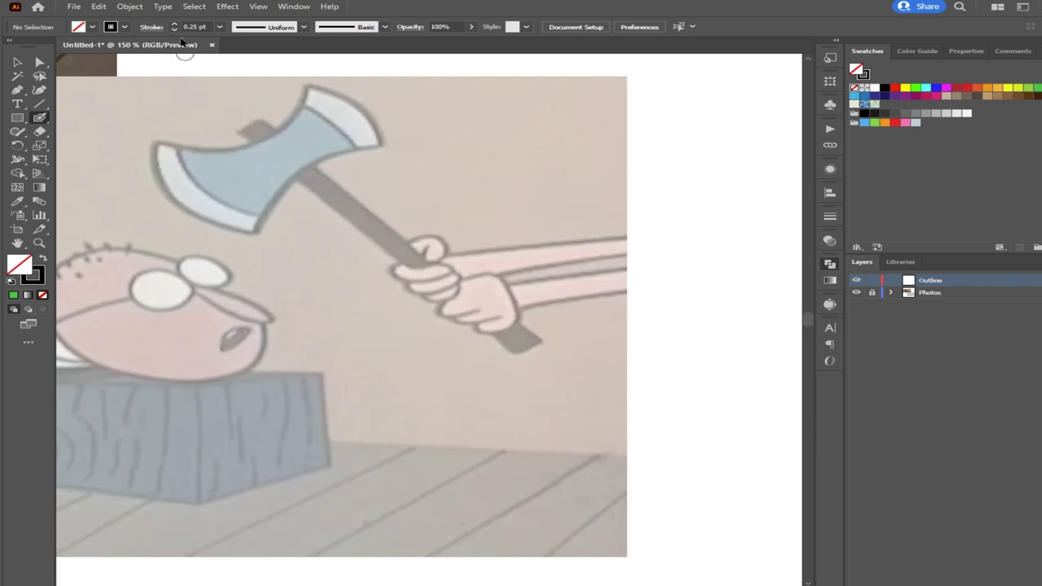
mouse_move(449, 180)
left_mouse_down()
mouse_move(418, 198)
mouse_move(395, 237)
mouse_move(398, 281)
mouse_move(326, 379)
mouse_move(313, 424)
left_mouse_up()
key("ctrl+z")
key("ctrl+z")
mouse_move(370, 305)
left_mouse_down()
mouse_move(354, 271)
mouse_move(370, 237)
mouse_move(354, 222)
mouse_move(366, 186)
left_mouse_up()
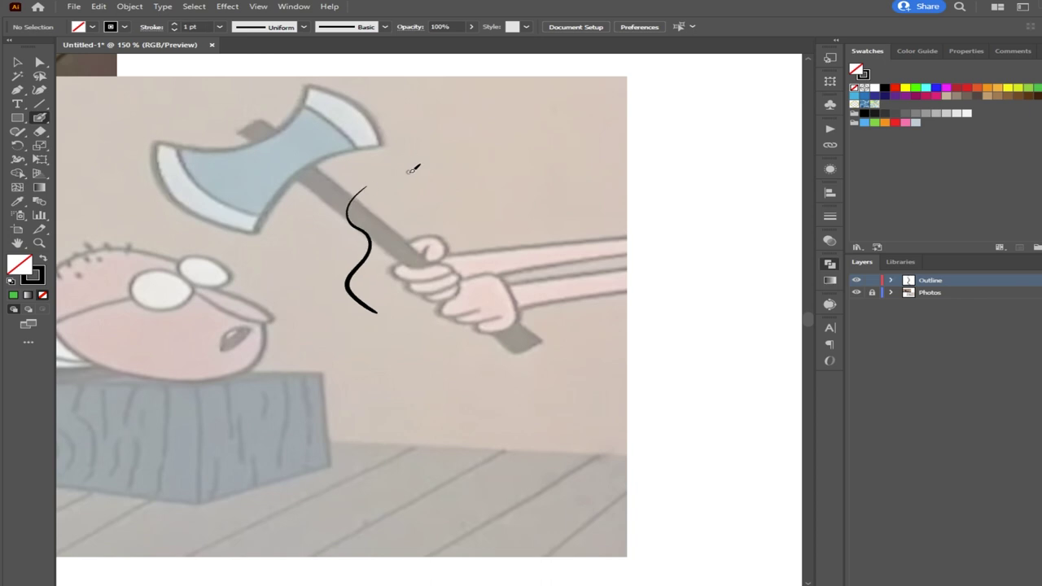
key("ctrl+z")
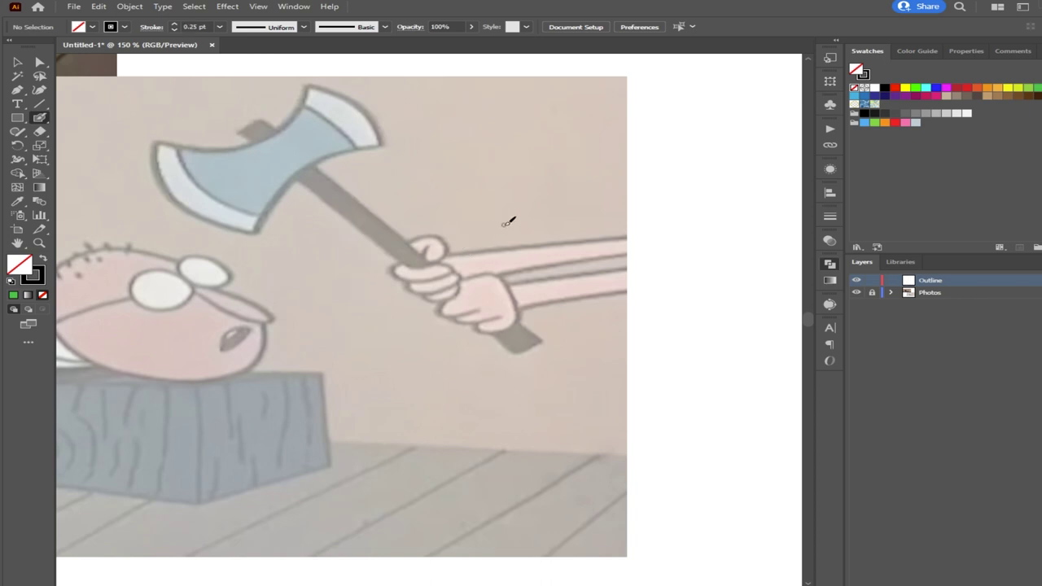
Trace the upper hand's thumb with the Blob Brush as a curled outline meeting the axe handle
scroll(491, 253, "up", 2)
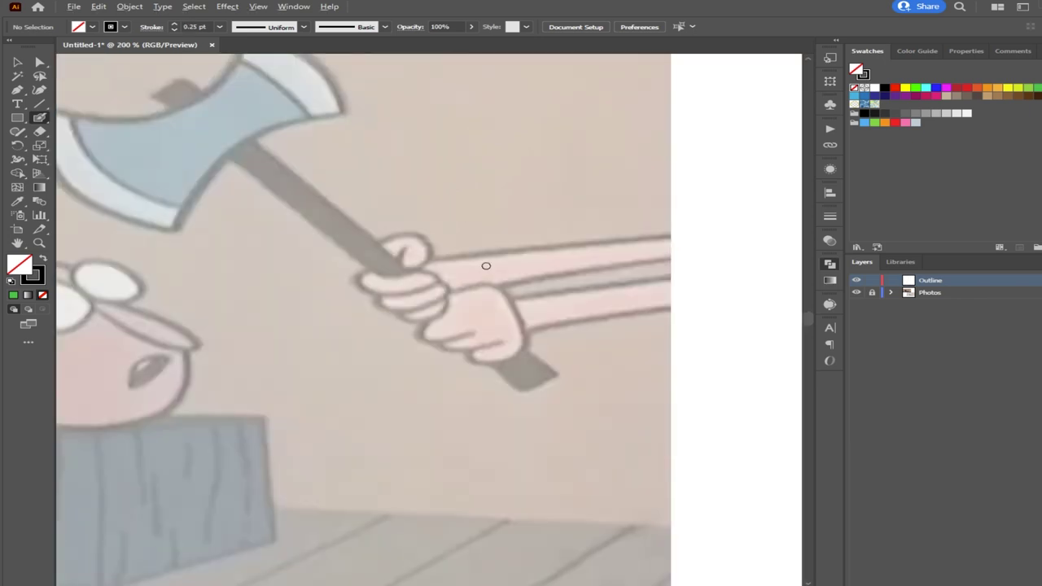
scroll(486, 266, "down", 1)
left_click_drag(486, 266, 514, 270)
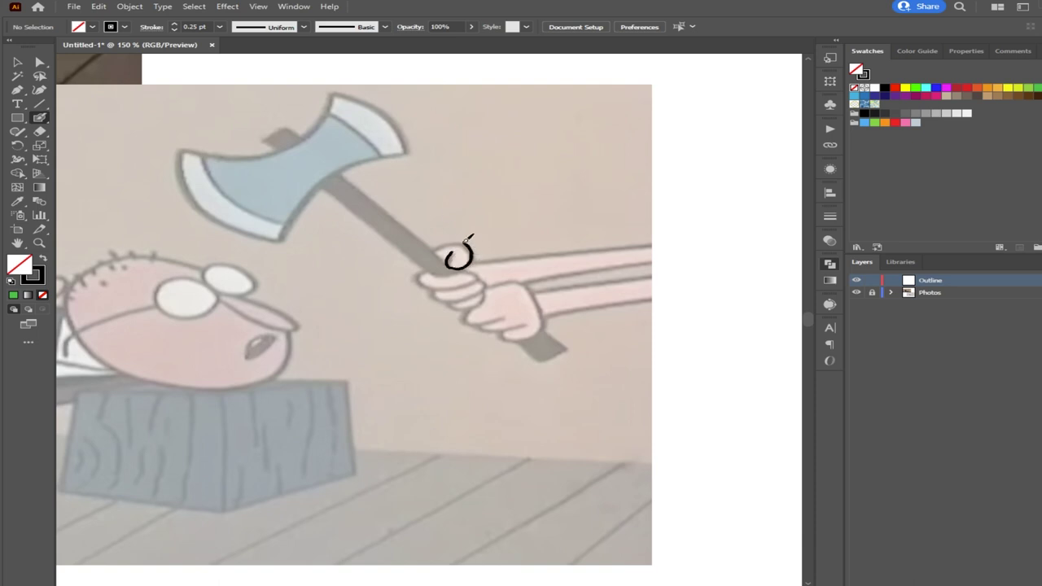
left_click_drag(444, 240, 433, 250)
key("ctrl+z")
left_click_drag(444, 243, 433, 249)
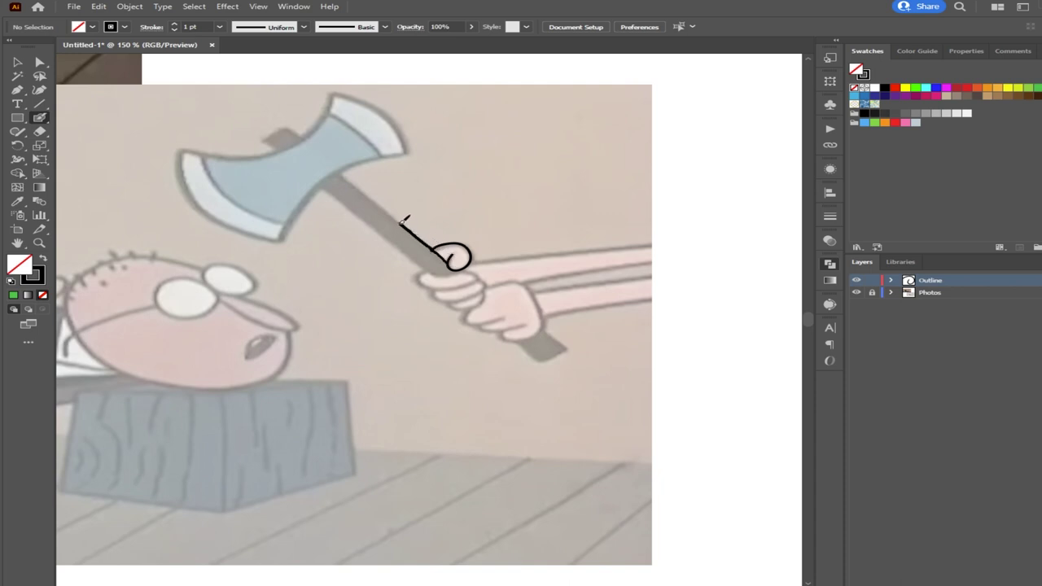
Trace both long edges of the axe handle between the upper hand and the axe head
left_click_drag(340, 176, 336, 167)
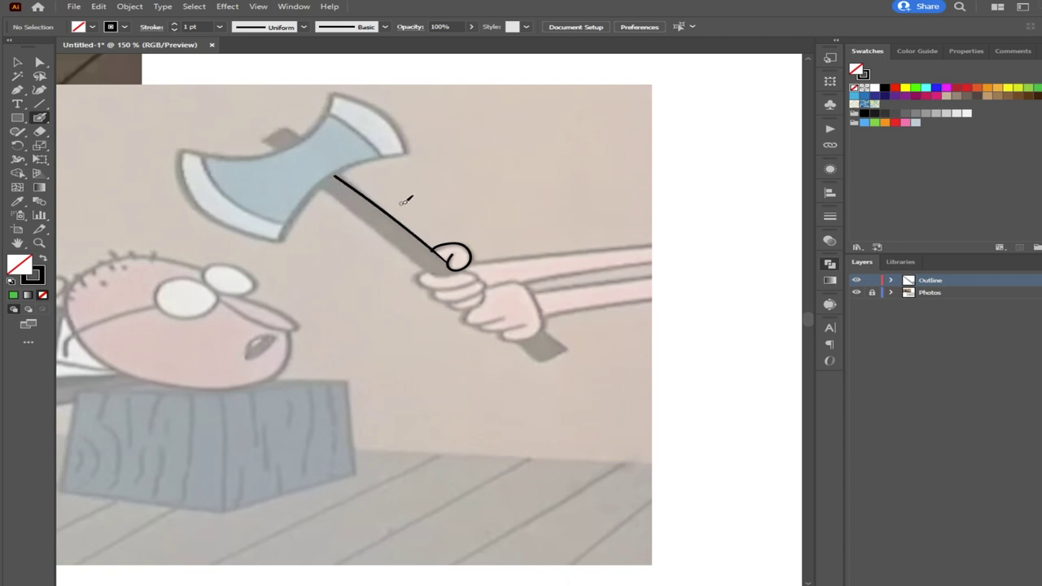
key("ctrl+z")
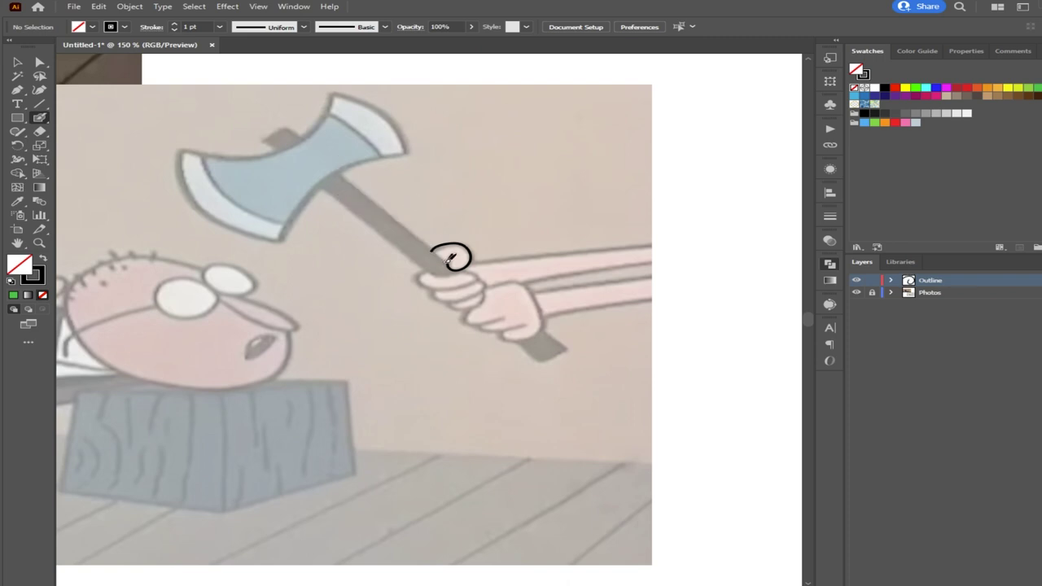
left_click_drag(421, 228, 446, 259)
left_click_drag(348, 173, 344, 170)
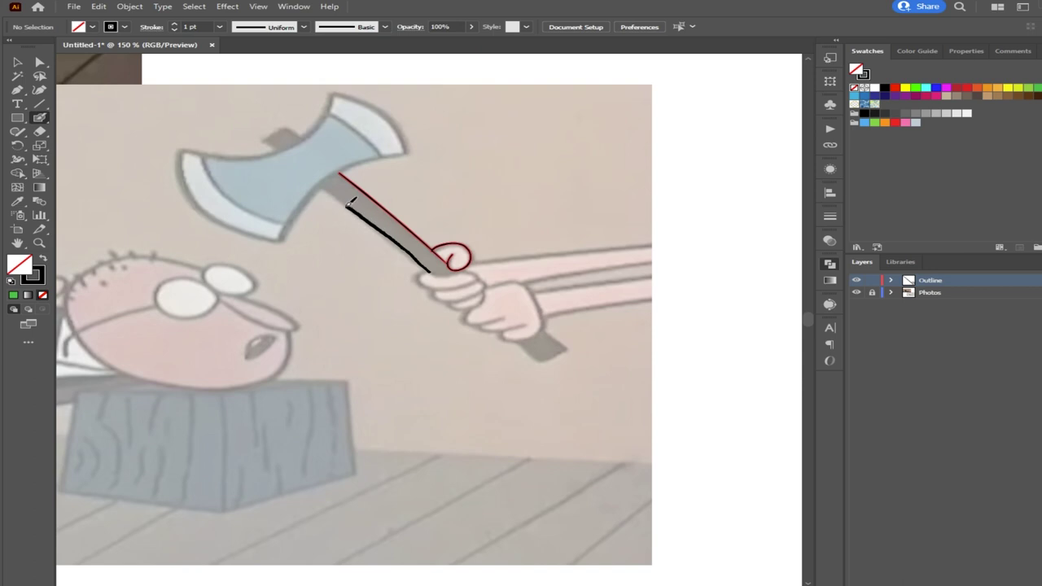
left_click_drag(333, 189, 326, 187)
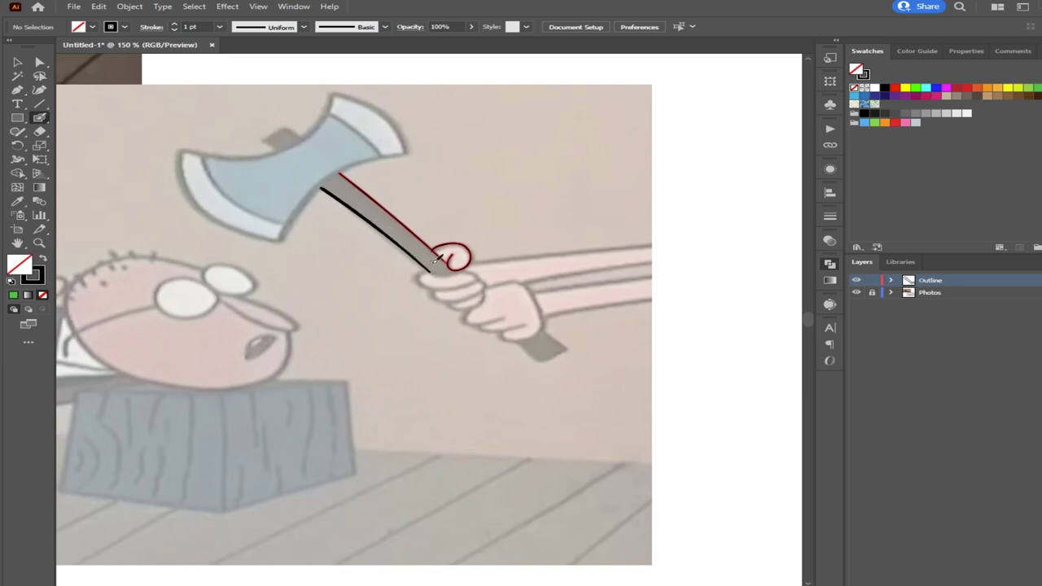
left_click_drag(480, 250, 482, 249)
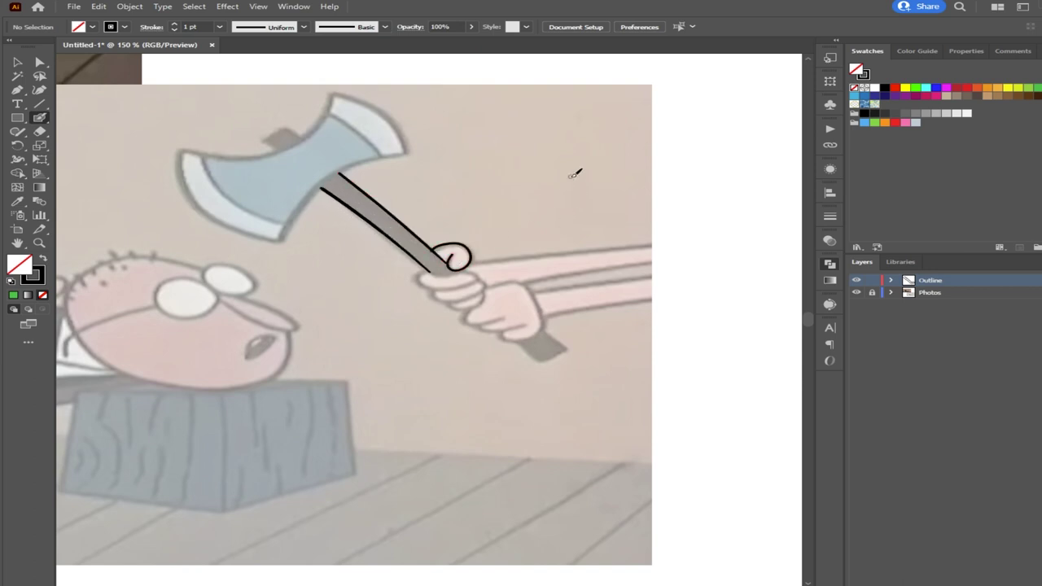
Trace the three stacked fingers of the upper hand below the thumb with the Blob Brush
scroll(466, 335, "up", 4)
left_click_drag(475, 311, 456, 463)
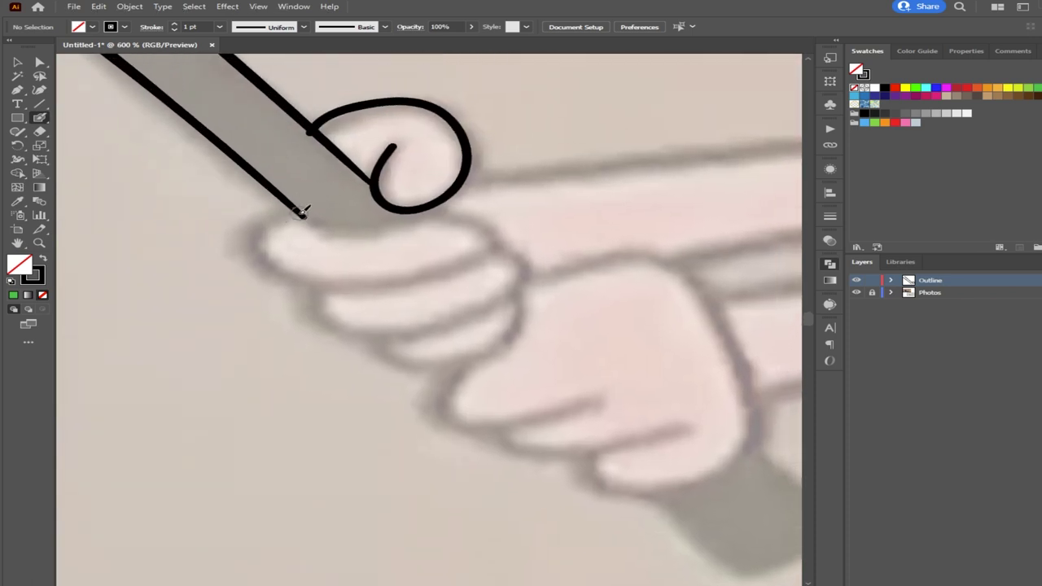
mouse_move(285, 215)
left_mouse_down()
mouse_move(256, 242)
mouse_move(263, 259)
mouse_move(308, 278)
mouse_move(428, 275)
mouse_move(483, 257)
mouse_move(495, 236)
mouse_move(485, 221)
mouse_move(448, 212)
mouse_move(389, 232)
mouse_move(309, 218)
left_mouse_up()
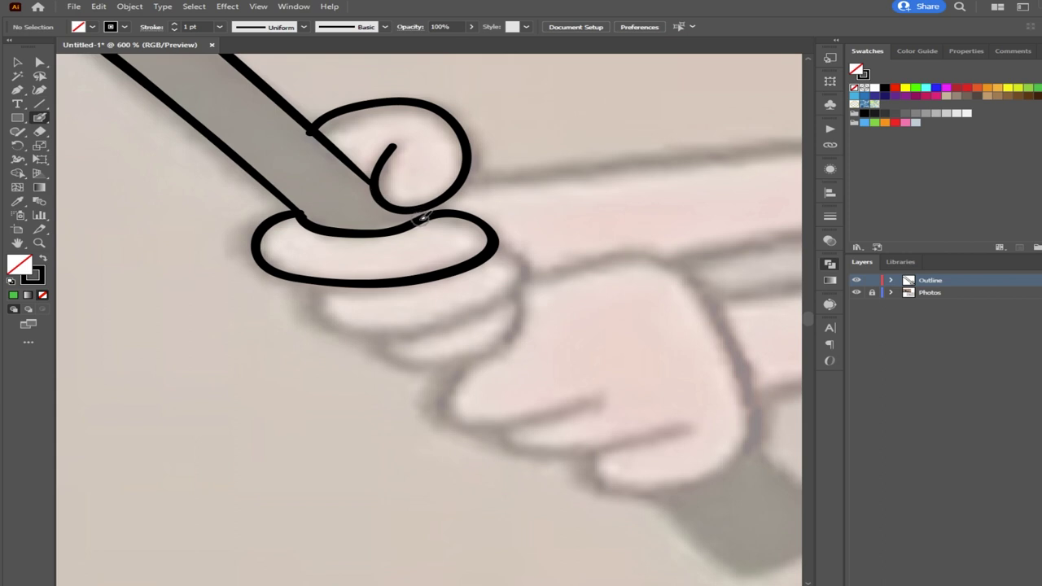
left_click_drag(418, 242, 335, 238)
mouse_move(242, 253)
left_mouse_down()
mouse_move(235, 283)
mouse_move(262, 297)
mouse_move(347, 302)
mouse_move(436, 262)
mouse_move(447, 239)
mouse_move(439, 222)
mouse_move(412, 221)
left_mouse_up()
left_click_drag(366, 291, 326, 261)
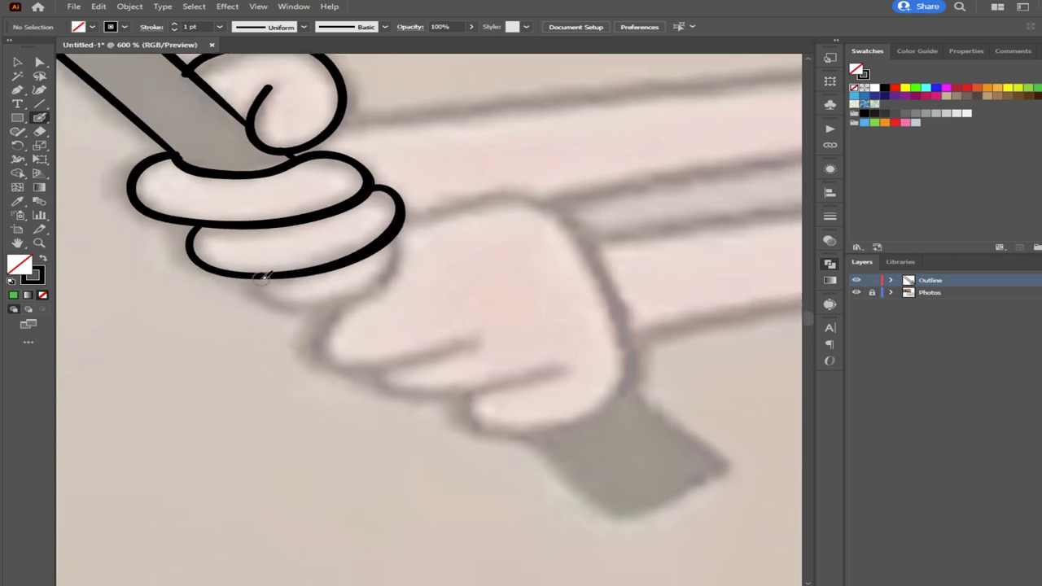
mouse_move(259, 280)
left_mouse_down()
mouse_move(324, 304)
mouse_move(383, 288)
mouse_move(399, 266)
mouse_move(391, 238)
mouse_move(399, 209)
mouse_move(334, 304)
mouse_move(280, 292)
left_mouse_up()
Trace the lower hand's back and its fingers, starting from the upper hand's fingers
scroll(353, 236, "down", 3)
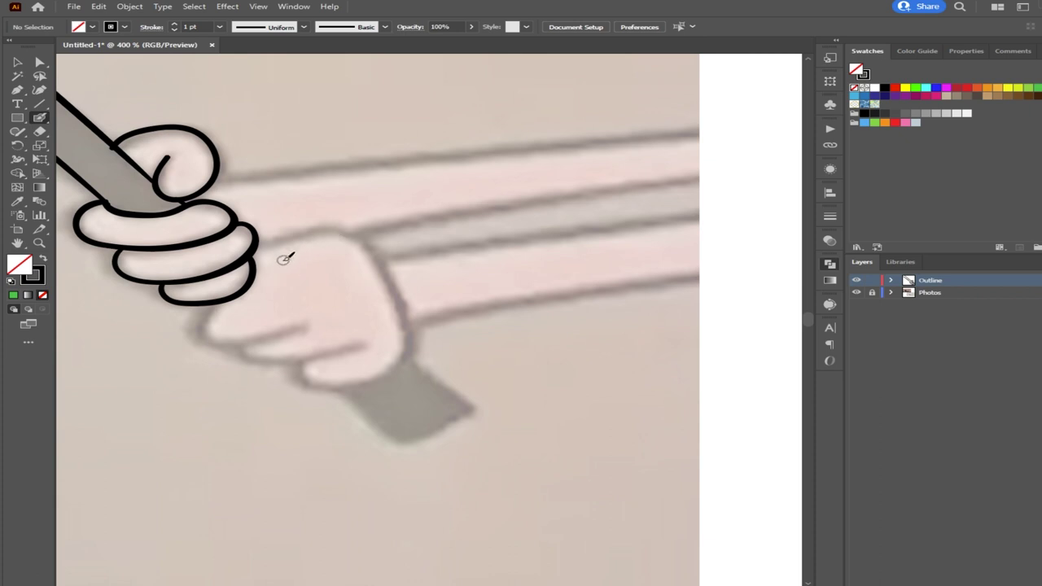
mouse_move(259, 248)
left_mouse_down()
mouse_move(337, 231)
mouse_move(367, 243)
mouse_move(380, 271)
left_mouse_up()
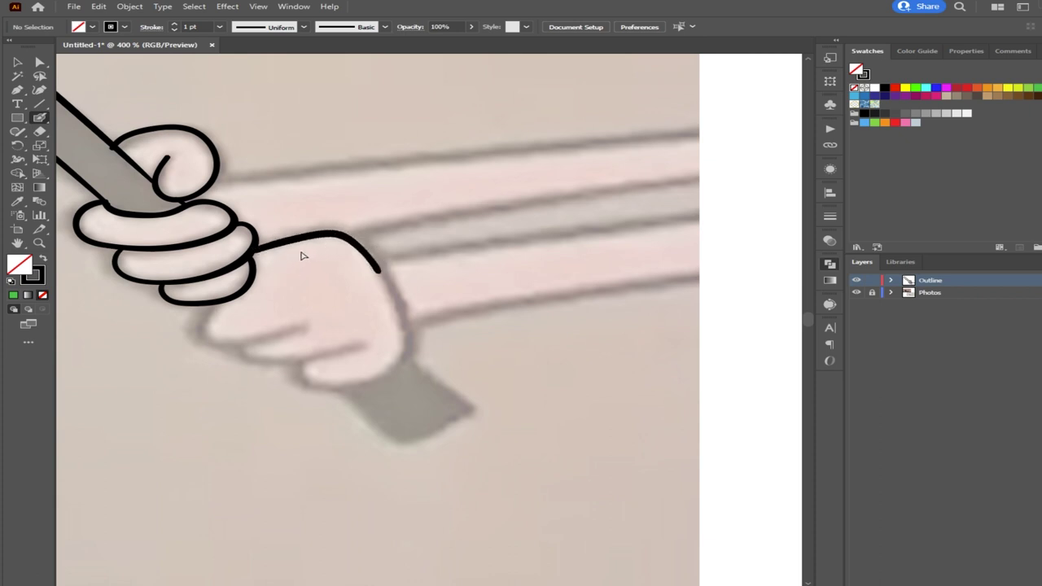
key("ctrl+z")
mouse_move(256, 249)
left_mouse_down()
mouse_move(341, 233)
mouse_move(367, 244)
mouse_move(379, 272)
left_mouse_up()
key("ctrl+z")
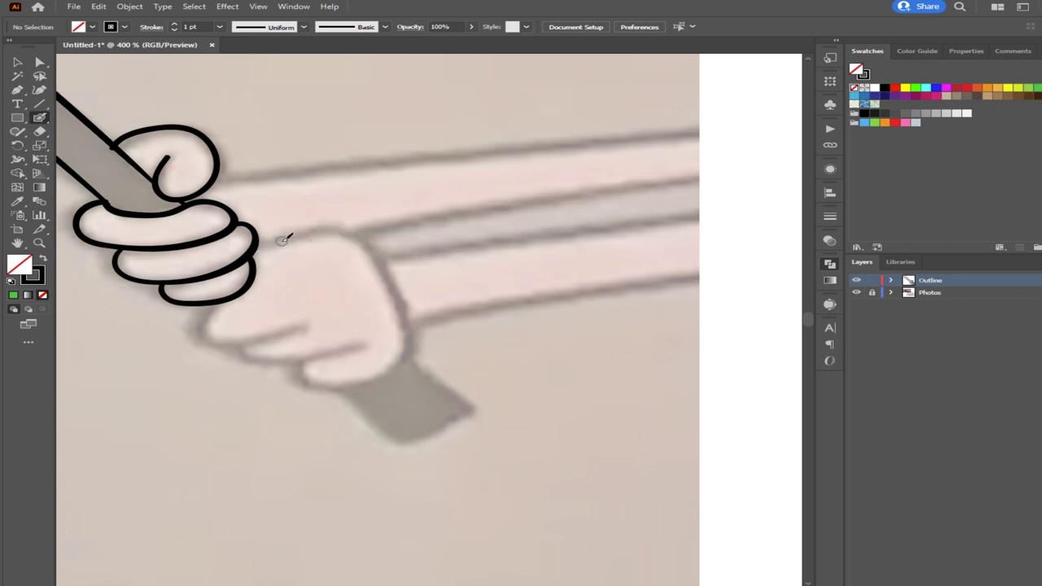
mouse_move(255, 246)
left_mouse_down()
mouse_move(310, 230)
mouse_move(364, 242)
mouse_move(405, 331)
mouse_move(395, 365)
mouse_move(357, 382)
mouse_move(309, 380)
mouse_move(309, 359)
mouse_move(343, 351)
mouse_move(242, 346)
left_mouse_up()
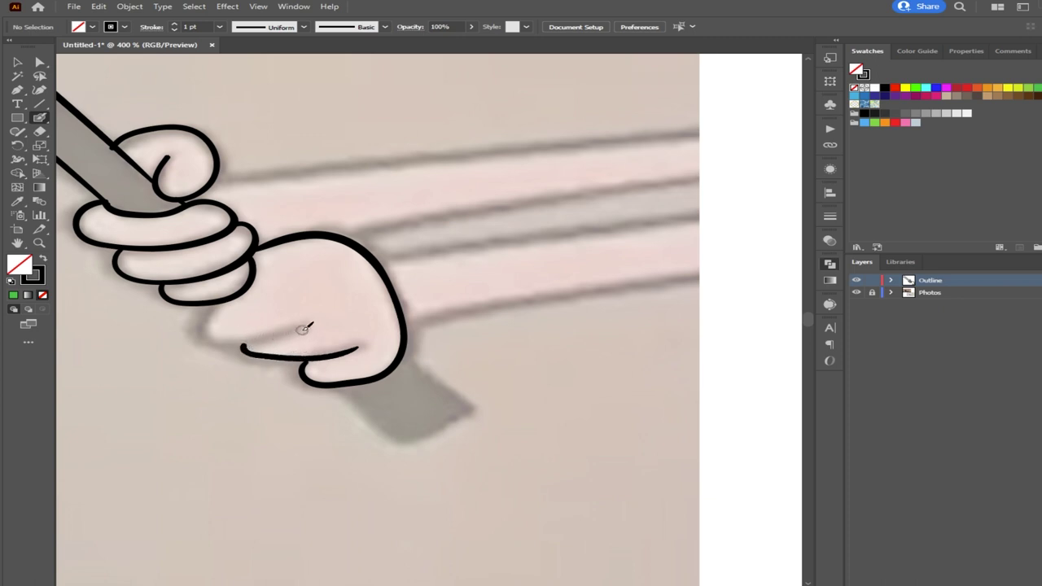
mouse_move(301, 328)
left_mouse_down()
mouse_move(217, 340)
mouse_move(206, 333)
mouse_move(223, 299)
left_mouse_up()
Trace the end of the axe handle that sticks out below the lower hand
left_click_drag(330, 337, 243, 291)
mouse_move(244, 336)
left_mouse_down()
mouse_move(317, 389)
mouse_move(376, 366)
mouse_move(360, 332)
mouse_move(321, 304)
mouse_move(325, 332)
left_mouse_up()
scroll(358, 317, "up", 1)
Trace the bottom and top edges of the lower forearm from the hand to just past the photo's edge
left_click_drag(282, 298, 516, 241)
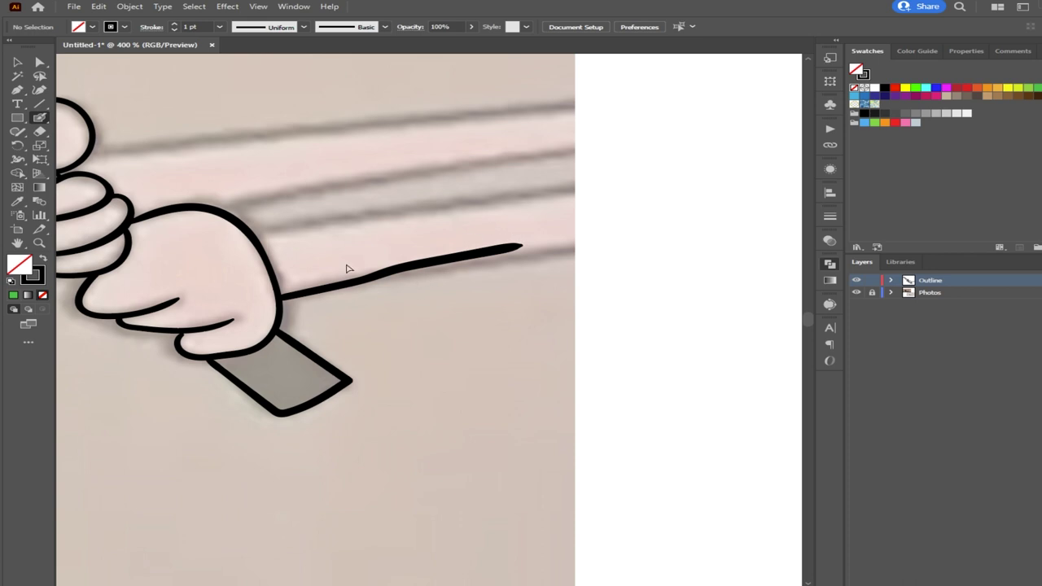
key("ctrl+z")
left_click_drag(286, 295, 586, 245)
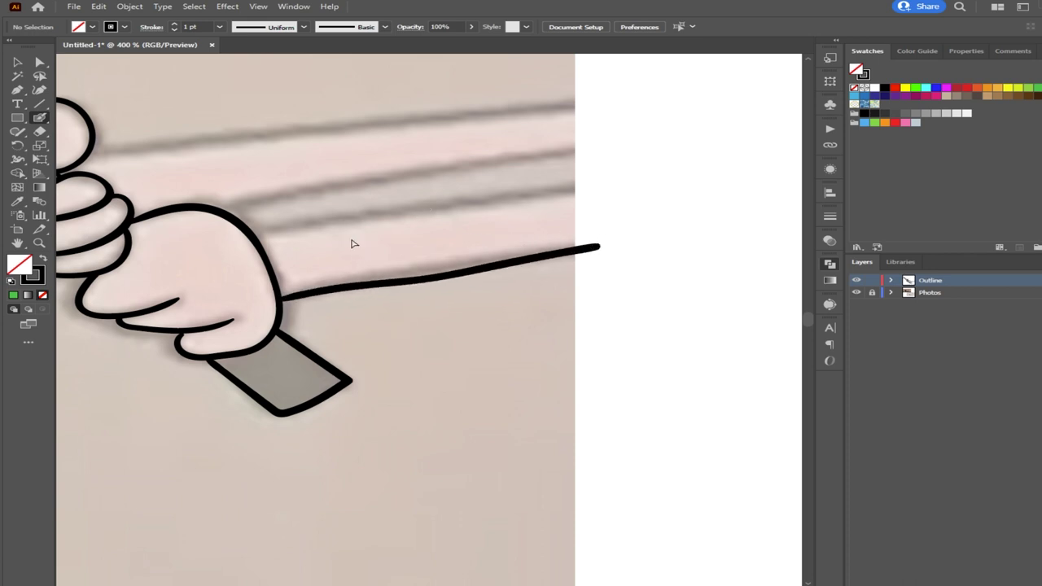
key("ctrl+z")
mouse_move(286, 299)
left_mouse_down()
mouse_move(455, 263)
mouse_move(595, 247)
left_mouse_up()
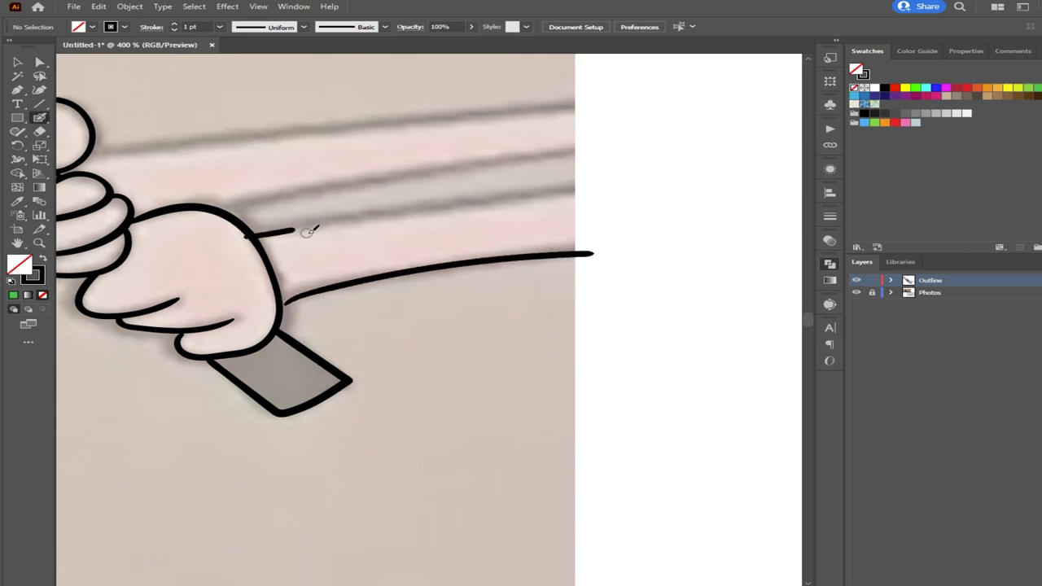
key("ctrl+z")
mouse_move(284, 303)
left_mouse_down()
mouse_move(438, 267)
mouse_move(620, 254)
left_mouse_up()
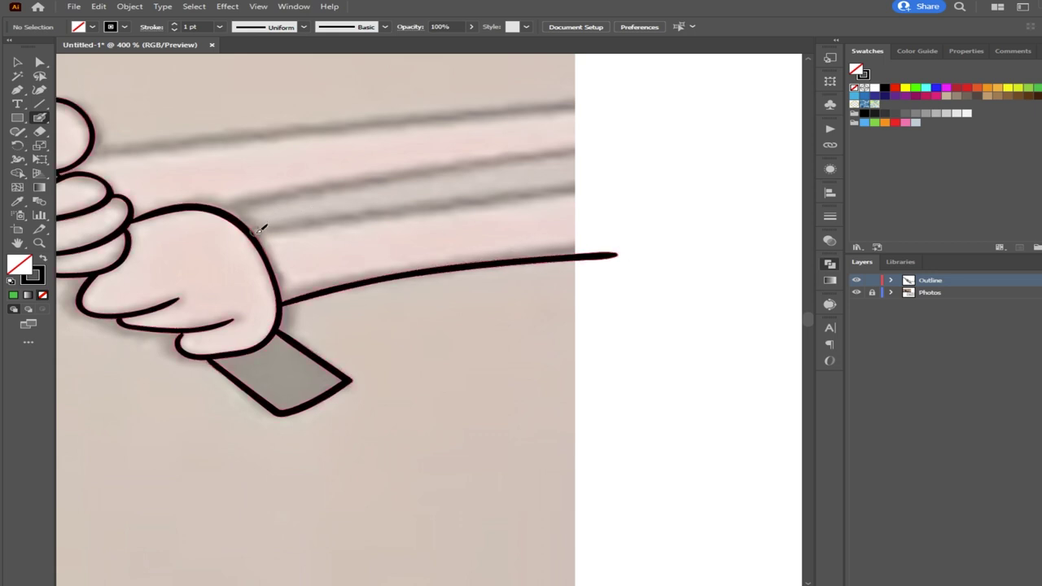
left_click_drag(259, 232, 615, 186)
key("ctrl+z")
left_click_drag(254, 234, 621, 187)
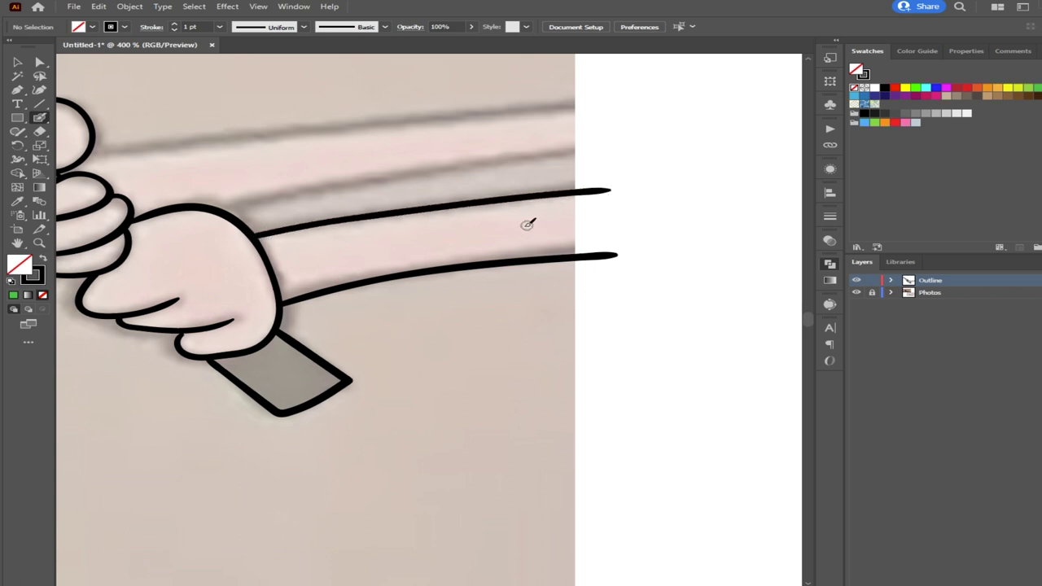
Trace both edges of the upper forearm from the hands to just past the photo's edge
left_click_drag(377, 324, 447, 369)
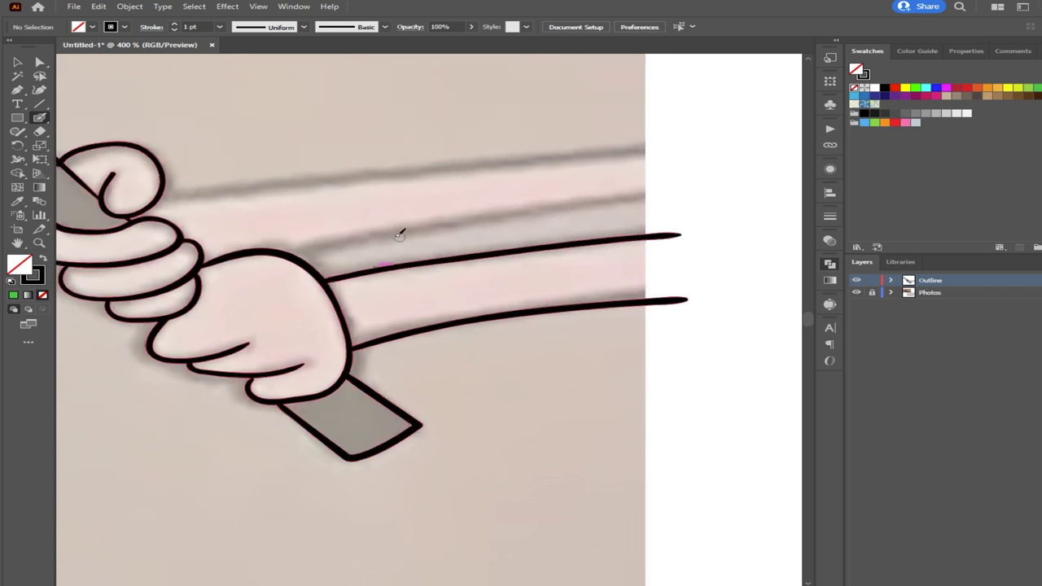
mouse_move(291, 255)
left_mouse_down()
mouse_move(484, 215)
mouse_move(690, 195)
left_mouse_up()
left_click_drag(170, 193, 677, 152)
left_click_drag(344, 309, 488, 249)
Trace the axe head's concave lower edge from one blade tip to the other, across the top of the handle
scroll(468, 284, "down", 4)
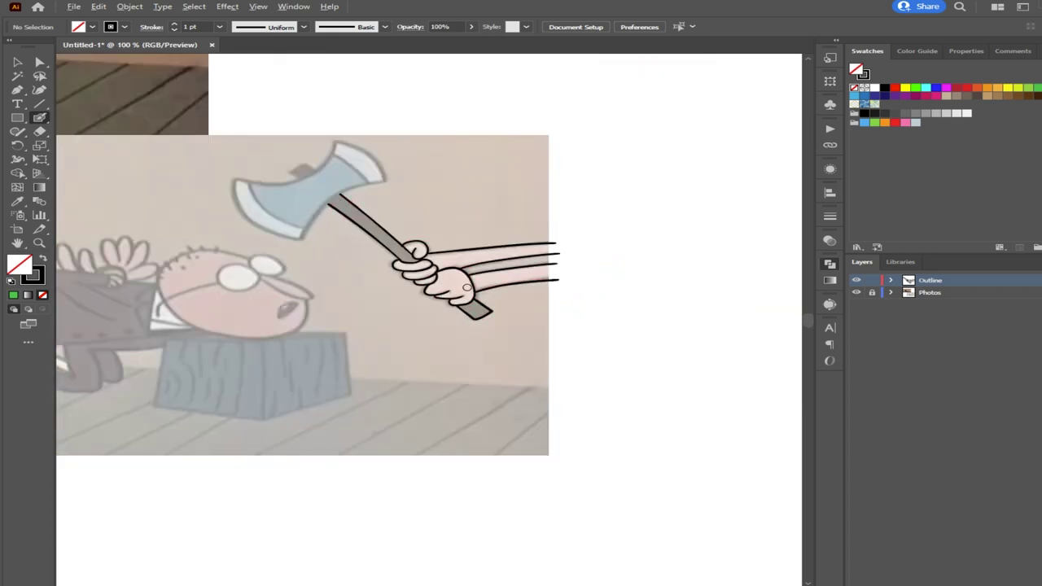
scroll(416, 308, "up", 3)
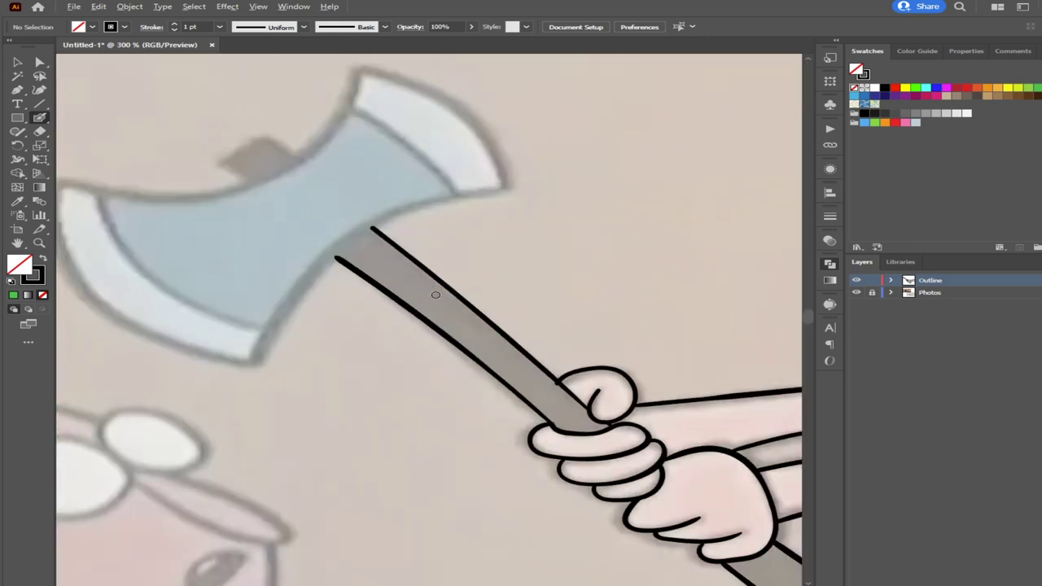
left_click_drag(344, 293, 382, 323)
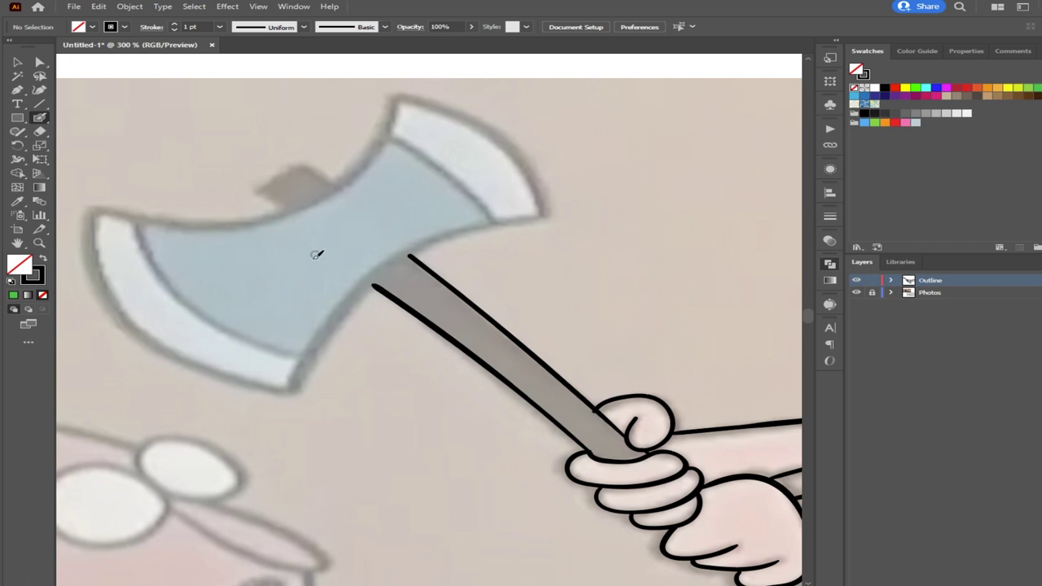
mouse_move(294, 391)
left_mouse_down()
mouse_move(327, 328)
mouse_move(411, 251)
mouse_move(472, 219)
mouse_move(543, 209)
left_mouse_up()
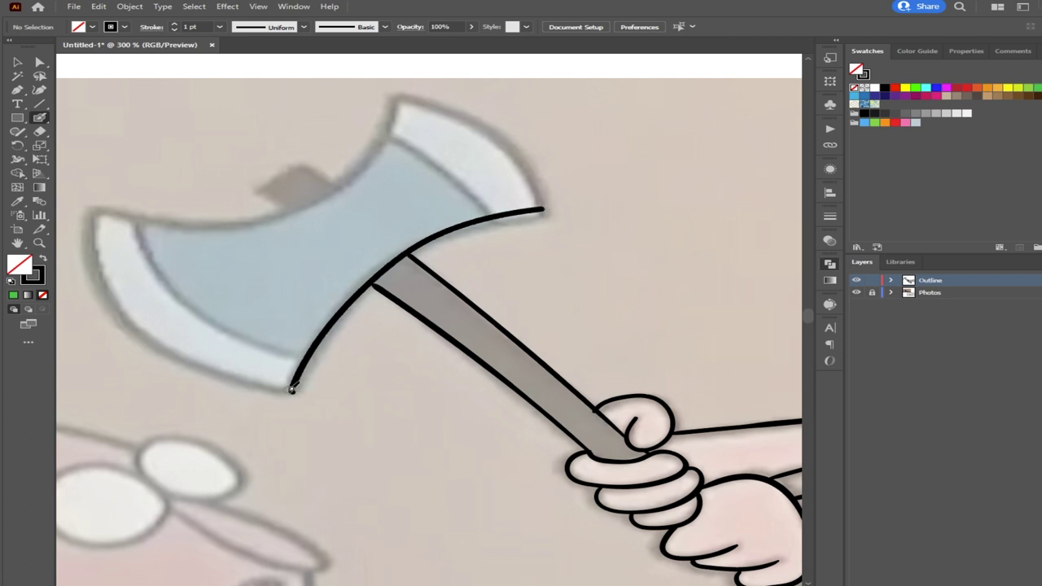
left_click_drag(293, 390, 218, 375)
key("ctrl+z")
mouse_move(291, 391)
left_mouse_down()
mouse_move(180, 358)
mouse_move(127, 322)
mouse_move(96, 266)
mouse_move(96, 206)
left_mouse_up()
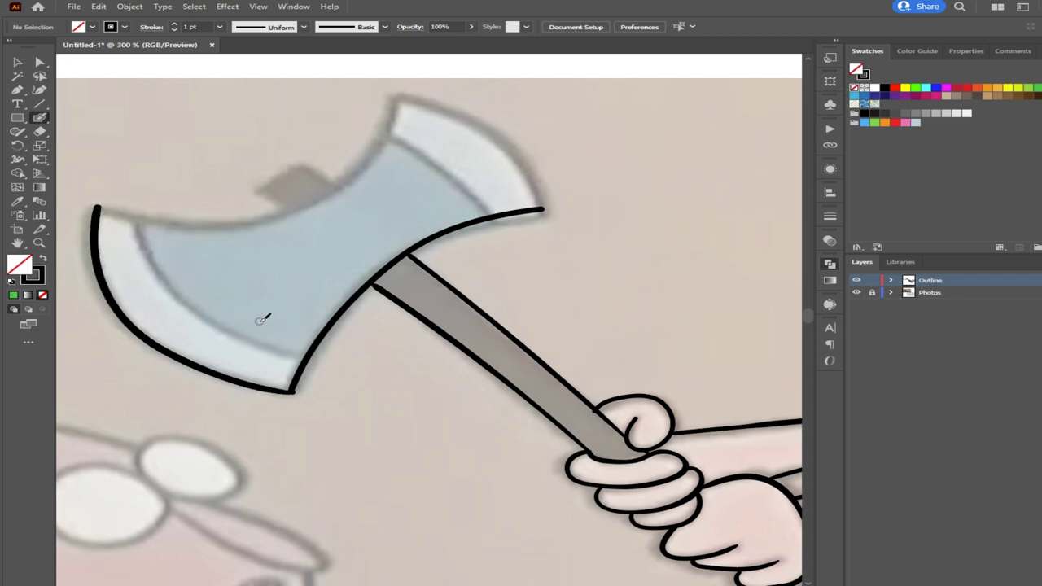
key("ctrl+z")
key("ctrl+z")
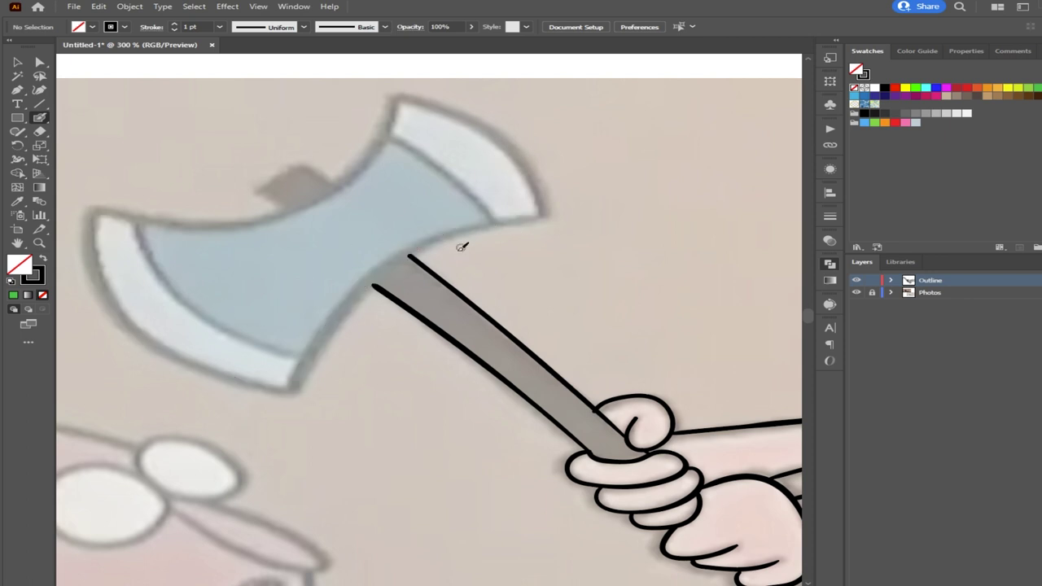
mouse_move(291, 389)
left_mouse_down()
mouse_move(407, 254)
mouse_move(503, 218)
mouse_move(544, 216)
left_mouse_up()
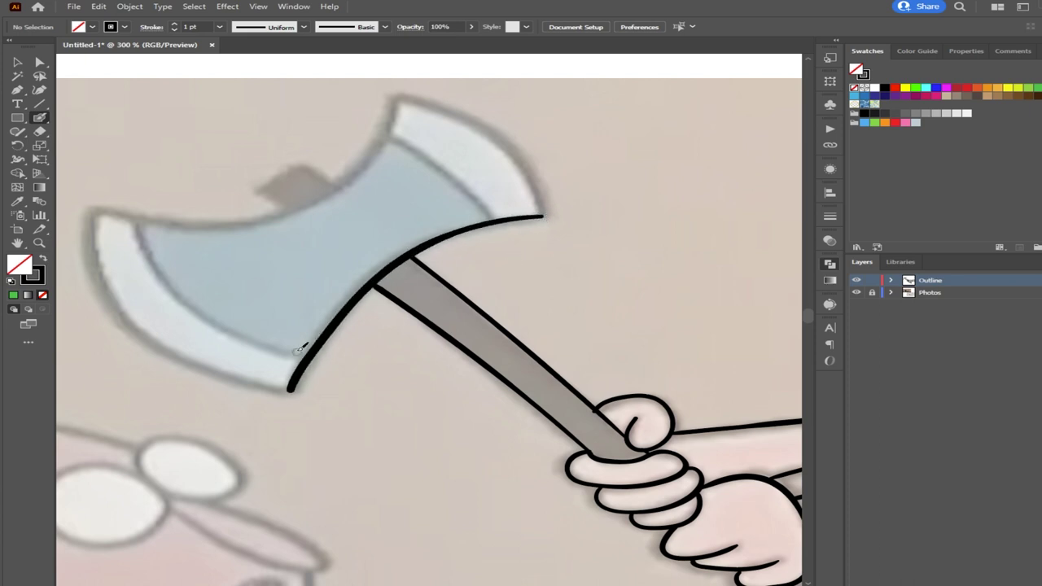
Trace the curved cutting edge of the axe blade farther from the hands, from its lower tip to its upper tip
mouse_move(292, 389)
left_mouse_down()
mouse_move(175, 355)
mouse_move(137, 328)
mouse_move(91, 246)
mouse_move(88, 213)
mouse_move(99, 209)
left_mouse_up()
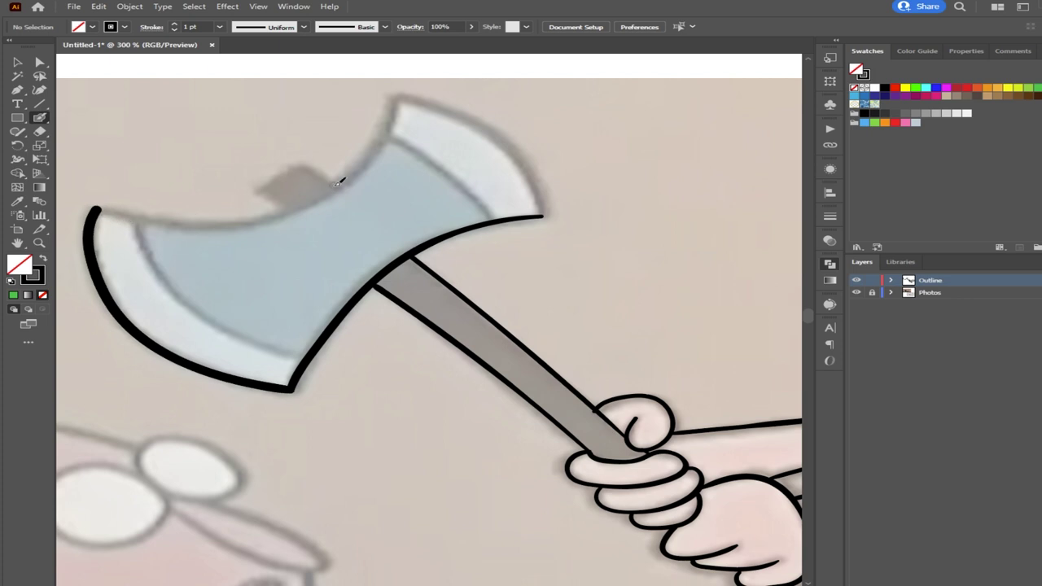
key("ctrl+z")
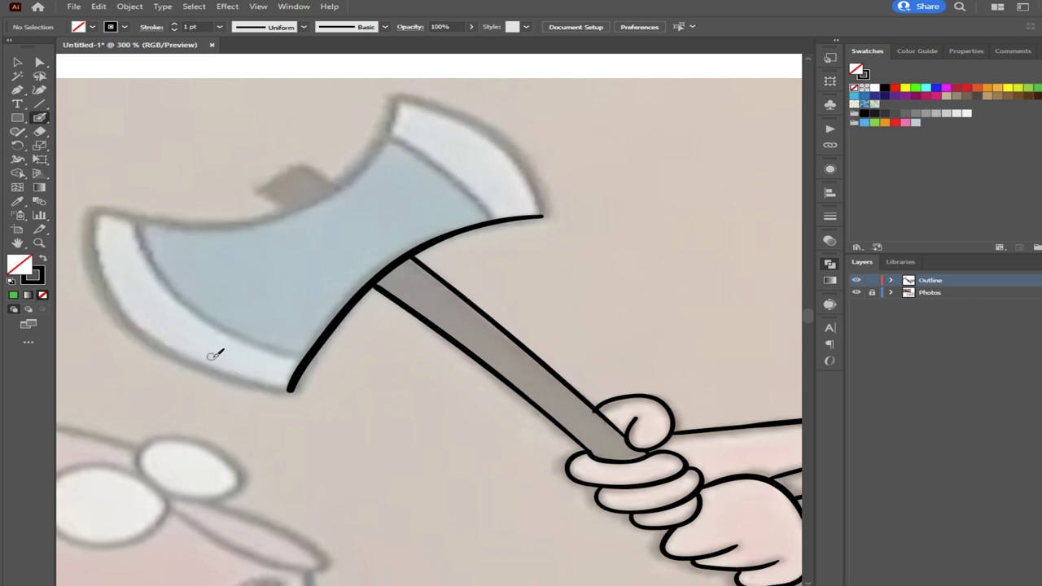
mouse_move(291, 389)
left_mouse_down()
mouse_move(192, 368)
mouse_move(138, 337)
mouse_move(101, 279)
mouse_move(96, 211)
left_mouse_up()
Trace the curved cutting edge of the blade nearer the hands and the axe head's concave upper edge
mouse_move(544, 213)
left_mouse_down()
mouse_move(544, 192)
mouse_move(513, 148)
mouse_move(467, 110)
mouse_move(393, 96)
mouse_move(370, 148)
mouse_move(309, 200)
mouse_move(230, 217)
mouse_move(108, 204)
left_mouse_up()
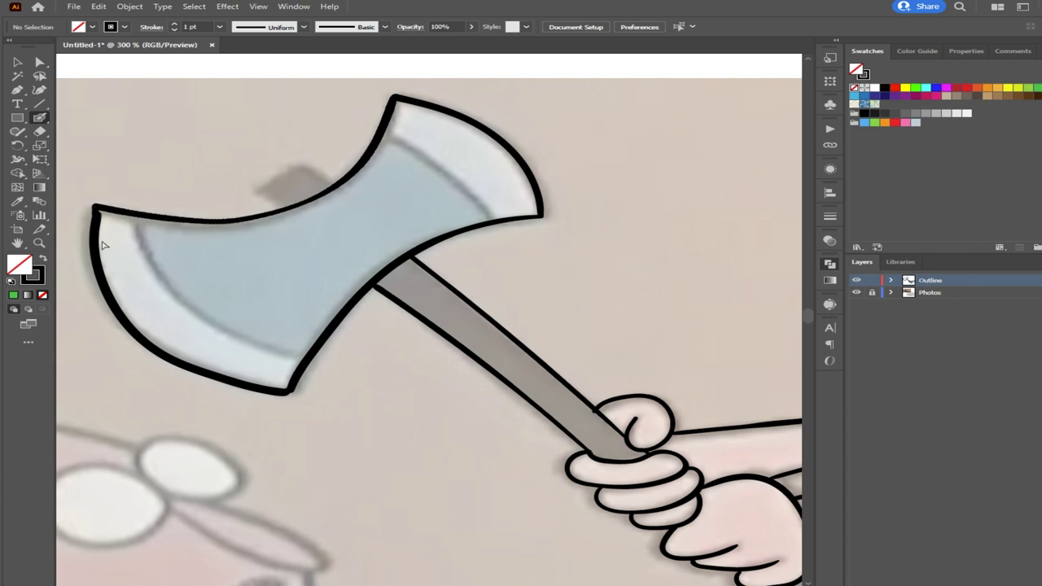
key("ctrl+z")
left_click_drag(110, 213, 251, 215)
key("ctrl+z")
key("ctrl+z")
mouse_move(105, 209)
left_mouse_down()
mouse_move(212, 228)
mouse_move(279, 216)
mouse_move(361, 169)
mouse_move(384, 146)
mouse_move(394, 97)
left_mouse_up()
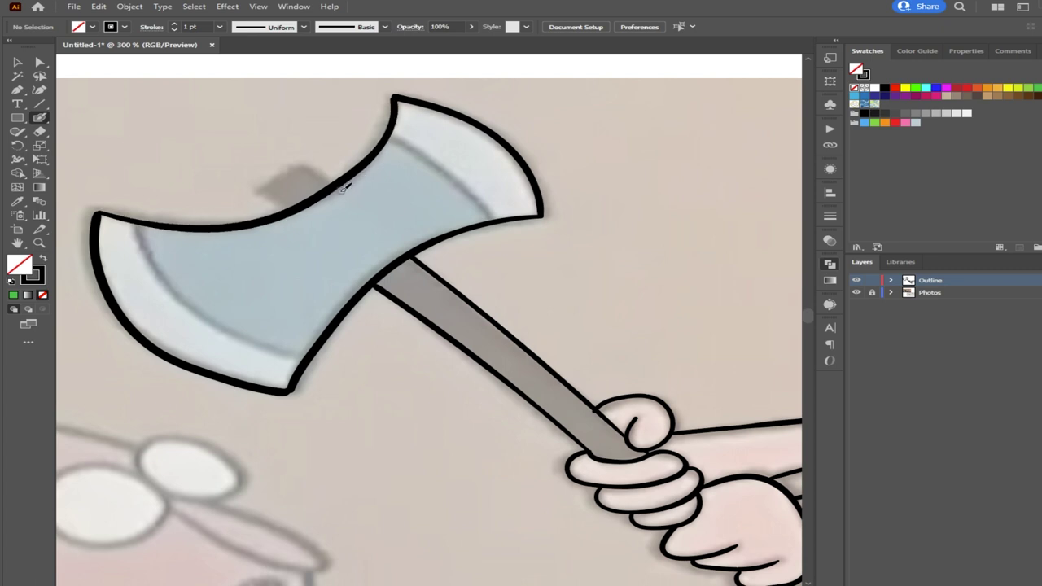
Reduce the brush size and smooth the corner at the upper tip of the blade nearer the hands
scroll(407, 96, "up", 1)
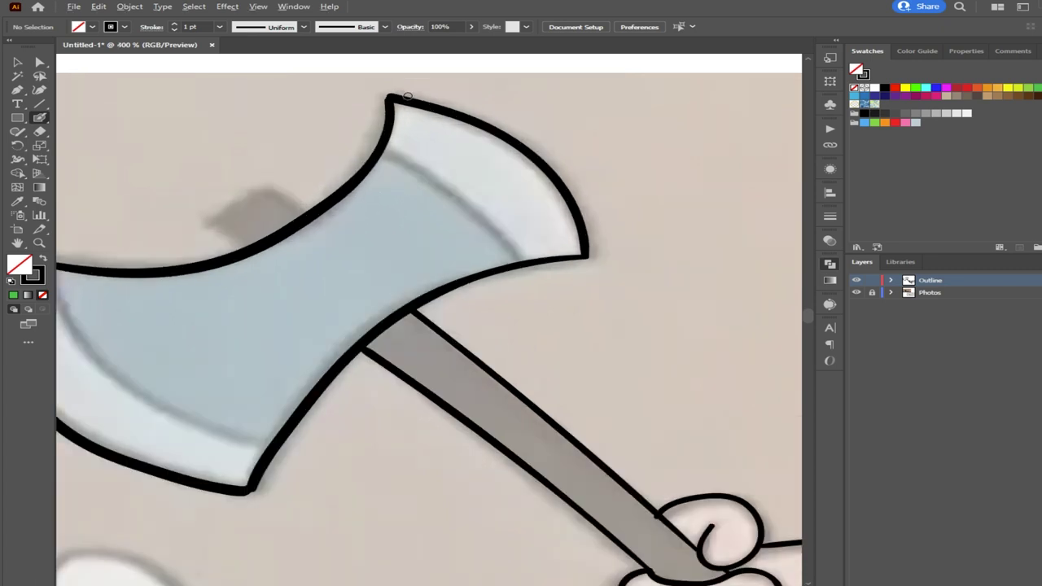
scroll(407, 95, "up", 6)
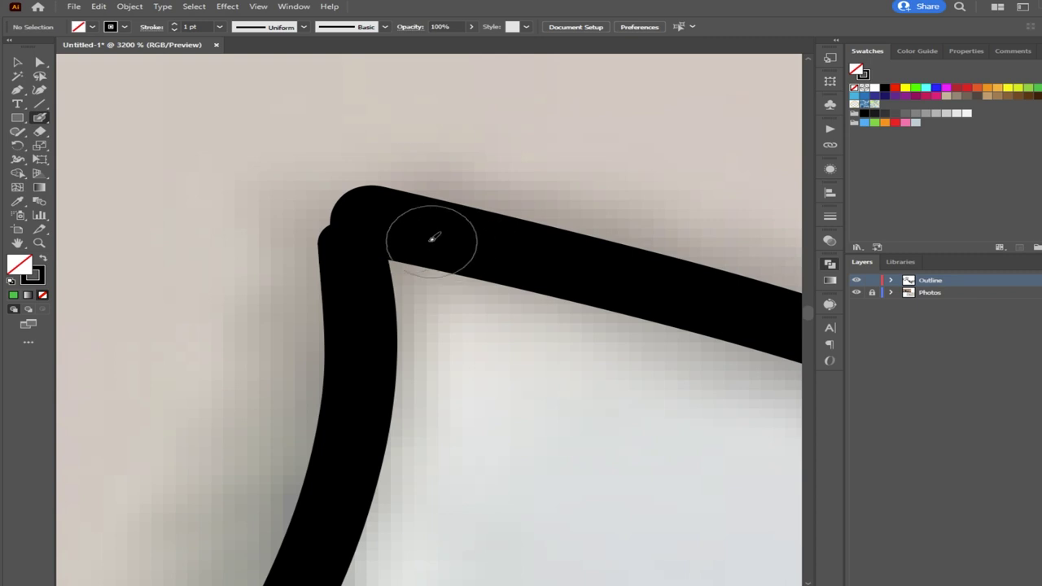
key("bracketleft")
key("bracketleft")
mouse_move(333, 235)
left_mouse_down()
mouse_move(337, 214)
mouse_move(372, 203)
left_mouse_up()
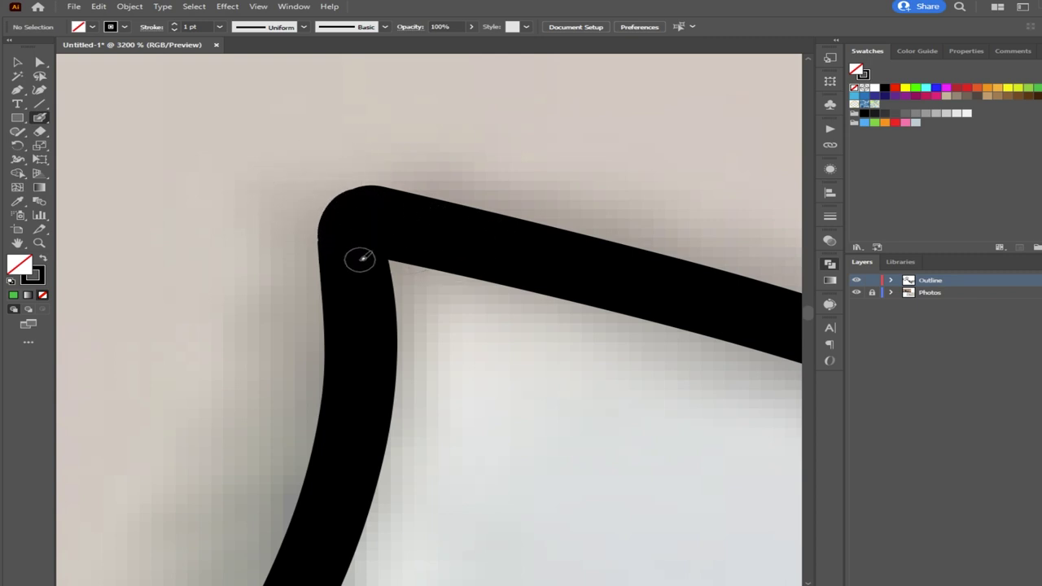
Fill the notch where the outlines meet at the upper tip of the blade farther from the hands
scroll(339, 243, "down", 4)
left_click_drag(198, 399, 437, 309)
left_click_drag(210, 387, 503, 293)
scroll(144, 334, "up", 5)
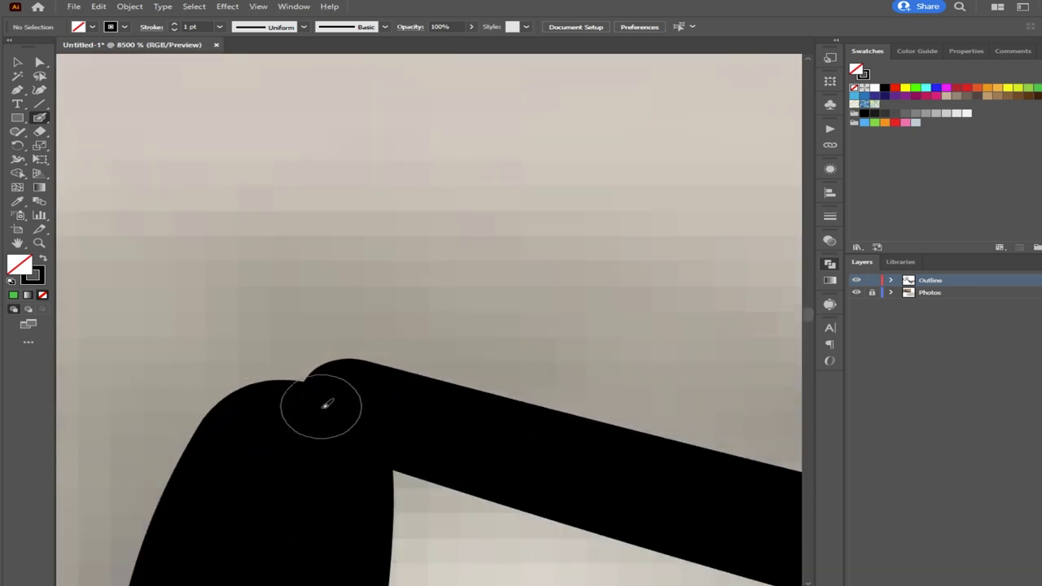
left_click_drag(323, 400, 286, 420)
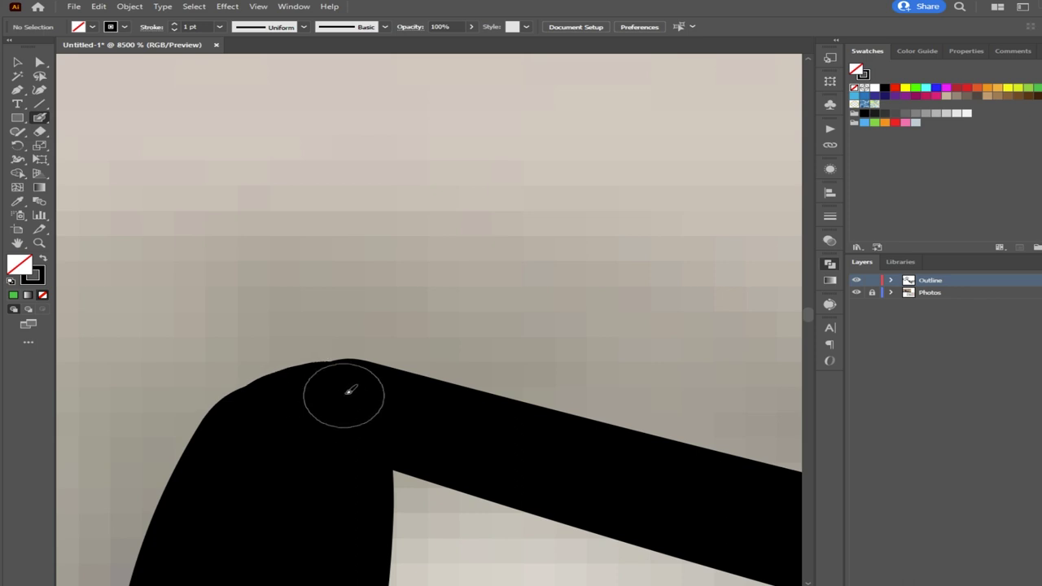
scroll(400, 373, "down", 4)
scroll(399, 374, "down", 8)
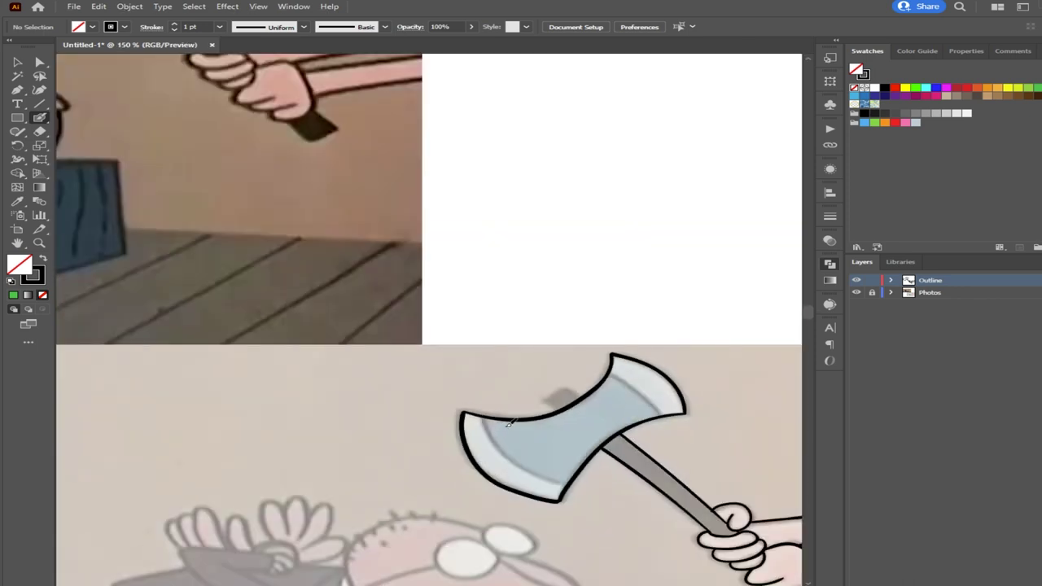
Trace the inner bevel line on each axe blade and the handle stub protruding above the axe head
scroll(472, 288, "up", 5)
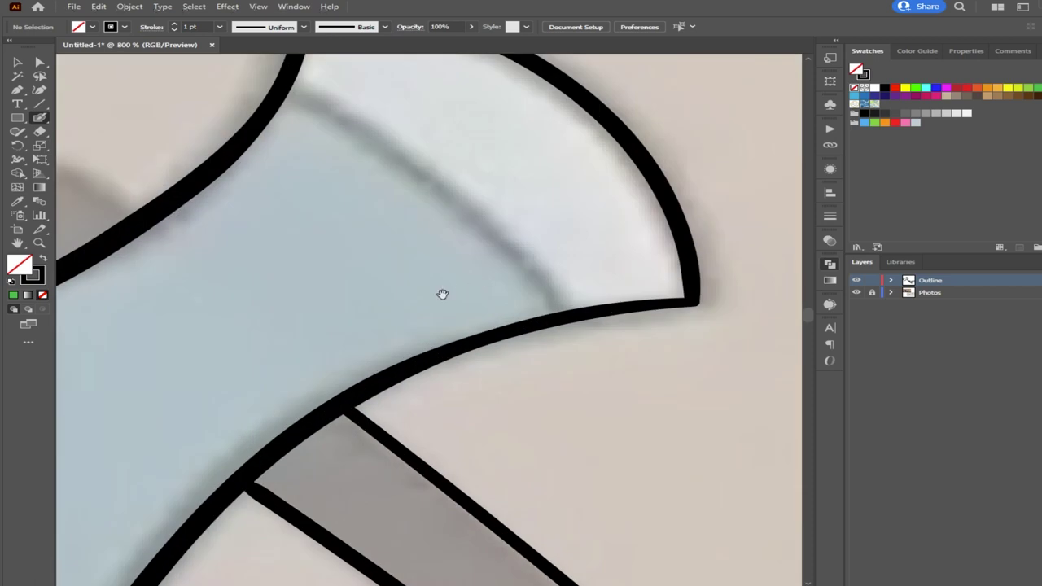
scroll(443, 295, "down", 2)
left_click_drag(405, 312, 381, 318)
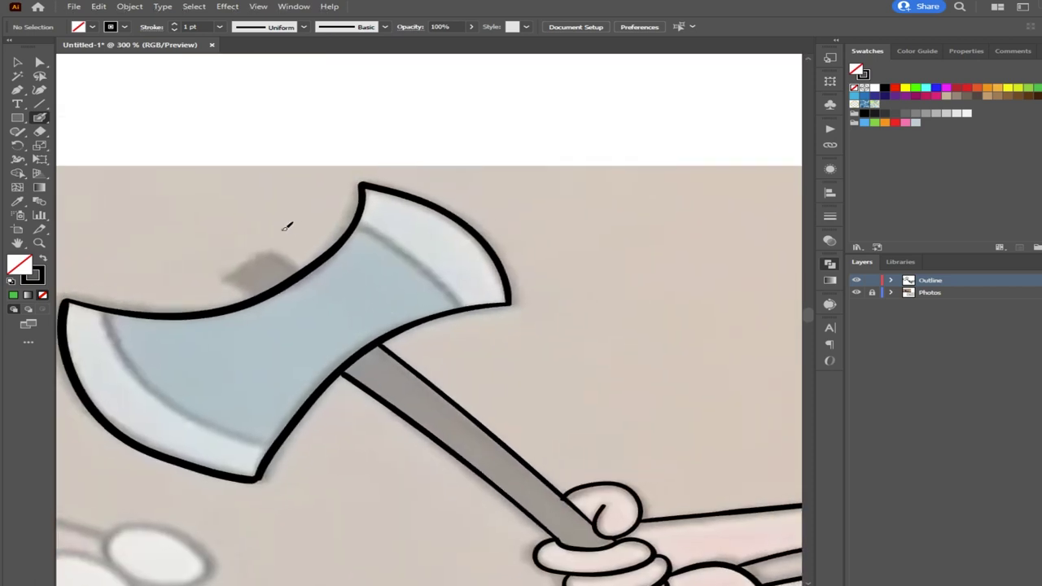
mouse_move(460, 307)
left_mouse_down()
mouse_move(409, 251)
mouse_move(357, 224)
left_mouse_up()
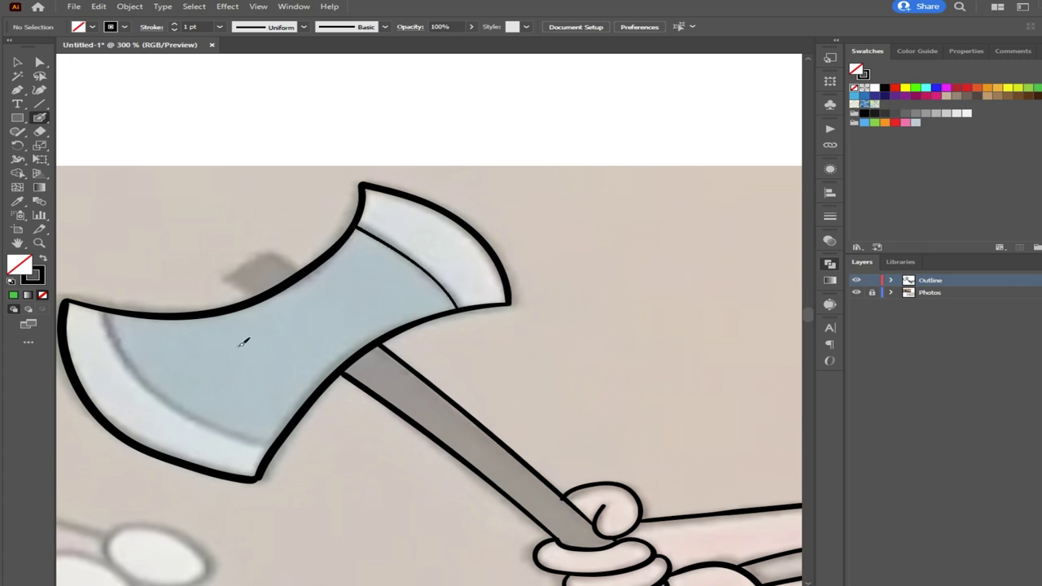
mouse_move(274, 445)
left_mouse_down()
mouse_move(156, 392)
mouse_move(103, 311)
left_mouse_up()
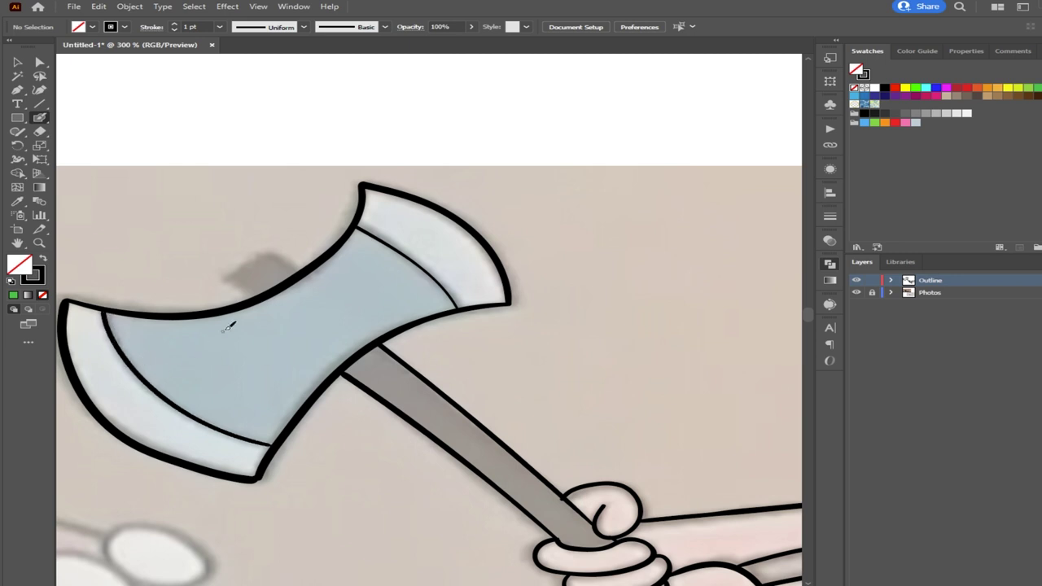
mouse_move(257, 297)
left_mouse_down()
mouse_move(238, 268)
mouse_move(269, 252)
mouse_move(302, 271)
left_mouse_up()
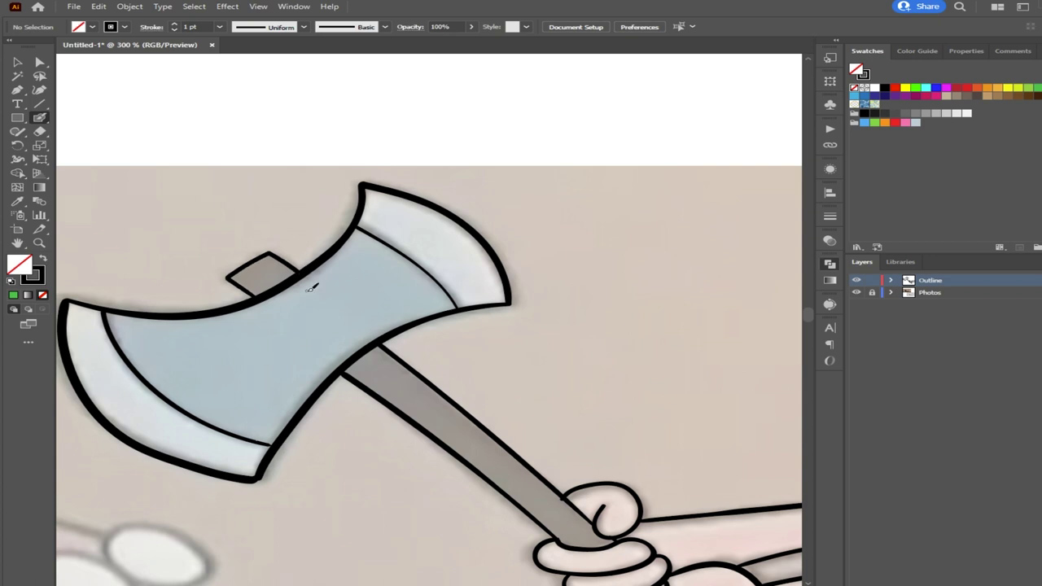
Try to trace the outlines of the man's two round glasses lenses, starting with the near one
scroll(445, 384, "down", 3)
left_click_drag(475, 434, 599, 303)
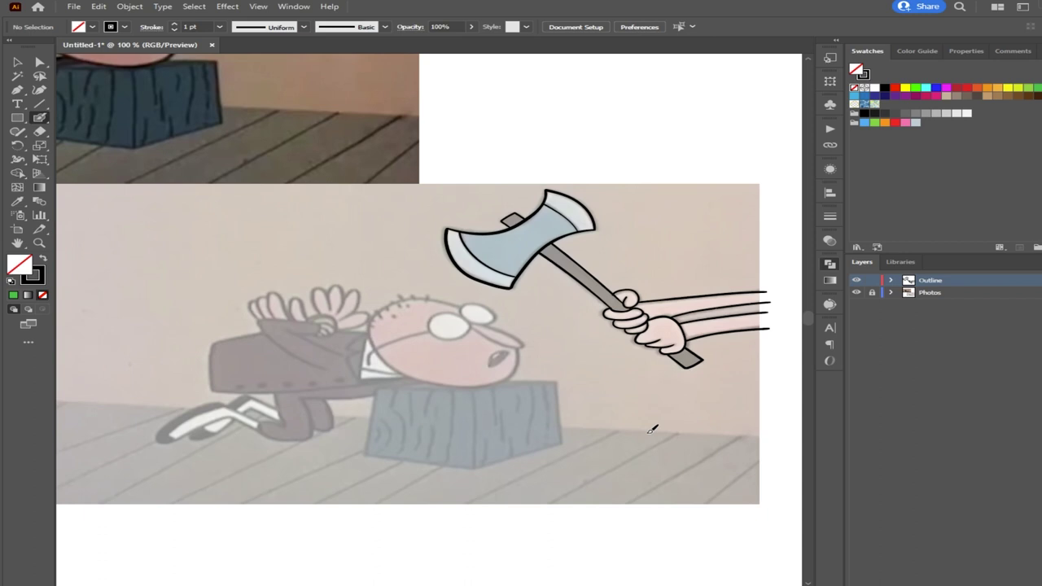
scroll(474, 377, "up", 2)
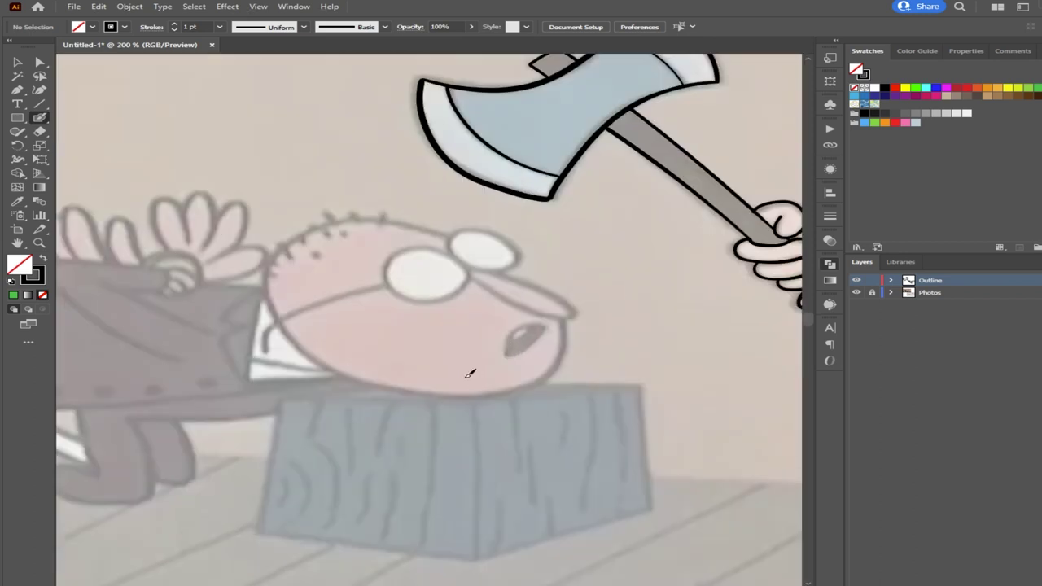
scroll(469, 373, "up", 1)
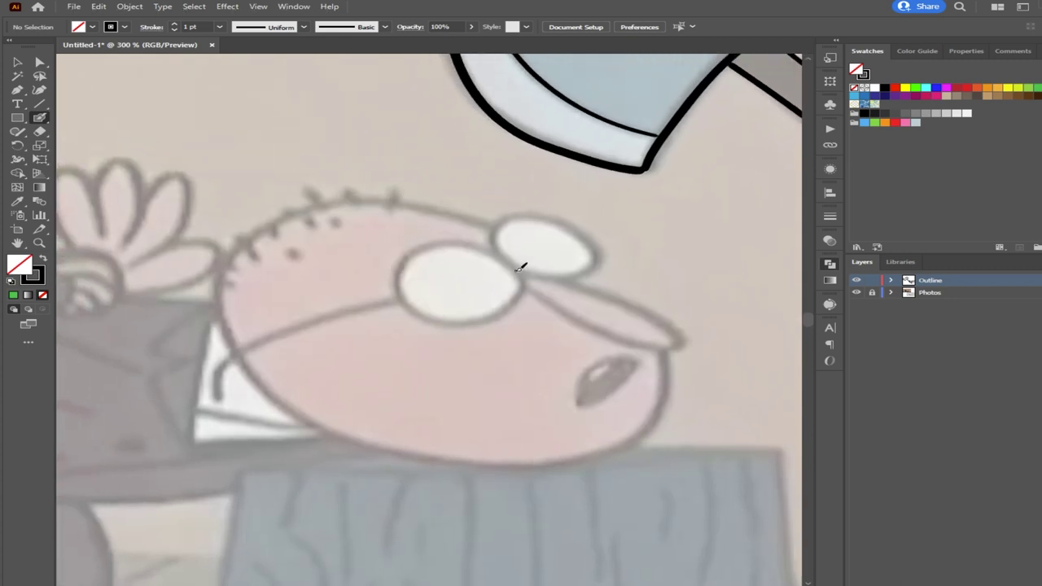
left_click_drag(512, 267, 469, 243)
key("ctrl+z")
mouse_move(504, 257)
left_mouse_down()
mouse_move(444, 238)
mouse_move(409, 251)
mouse_move(399, 277)
mouse_move(419, 307)
mouse_move(449, 322)
mouse_move(511, 298)
mouse_move(518, 256)
mouse_move(513, 296)
mouse_move(486, 319)
mouse_move(422, 318)
mouse_move(403, 296)
mouse_move(401, 270)
mouse_move(425, 248)
mouse_move(497, 242)
mouse_move(522, 271)
left_mouse_up()
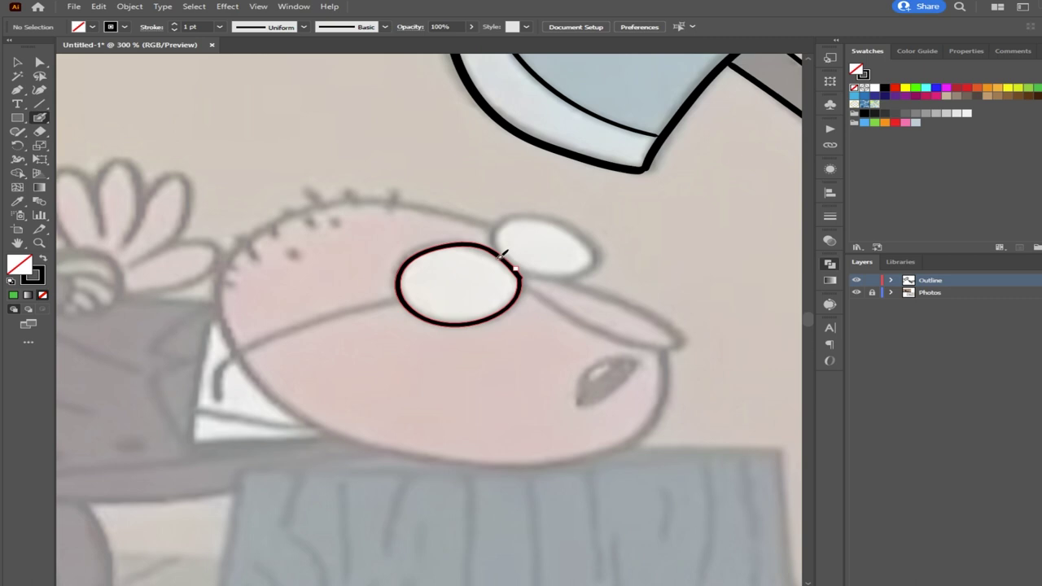
key("ctrl+shift+a")
mouse_move(496, 246)
left_mouse_down()
mouse_move(505, 224)
mouse_move(539, 217)
mouse_move(573, 235)
left_mouse_up()
key("ctrl+z")
key("ctrl+z")
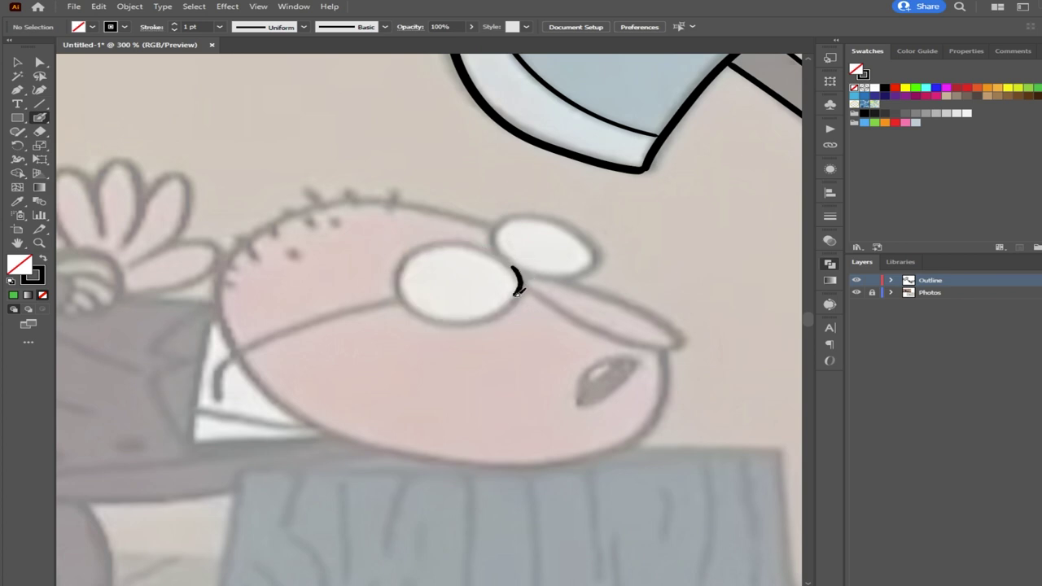
Trace the oval outline of the near glasses lens
mouse_move(446, 318)
left_mouse_down()
mouse_move(404, 288)
mouse_move(407, 262)
mouse_move(477, 235)
mouse_move(516, 247)
mouse_move(516, 266)
left_mouse_up()
key("ctrl+z")
mouse_move(518, 267)
left_mouse_down()
mouse_move(434, 243)
mouse_move(397, 268)
mouse_move(400, 293)
mouse_move(423, 315)
mouse_move(477, 319)
left_mouse_up()
left_click_drag(521, 290, 504, 254)
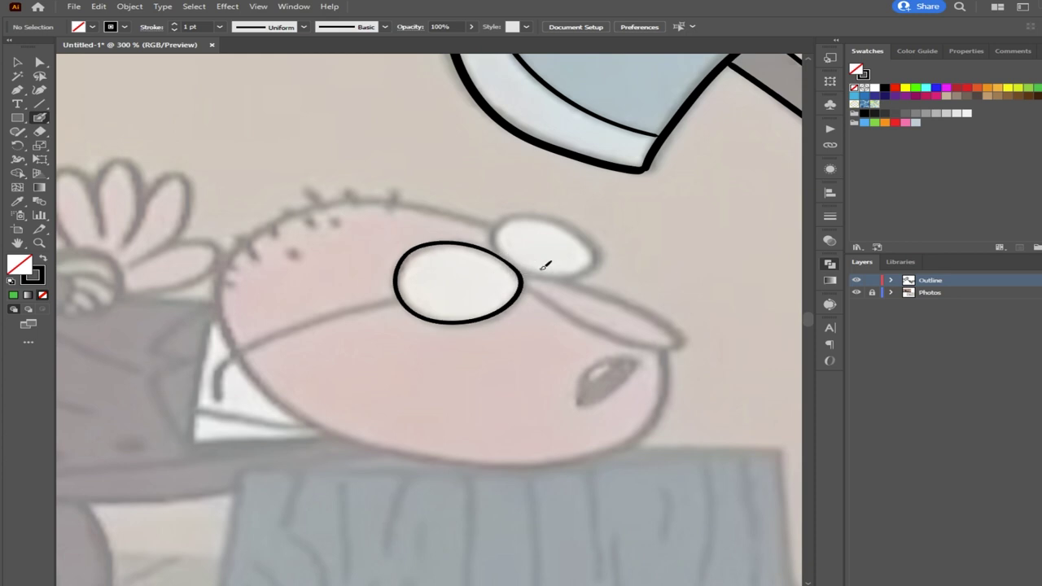
Trace the far glasses lens behind the near one and the long pointed nose below it
left_click_drag(519, 270, 572, 276)
mouse_move(595, 242)
left_mouse_down()
mouse_move(548, 216)
mouse_move(501, 218)
mouse_move(494, 230)
mouse_move(523, 265)
left_mouse_up()
key("ctrl+z")
mouse_move(502, 245)
left_mouse_down()
mouse_move(506, 220)
mouse_move(572, 222)
left_mouse_up()
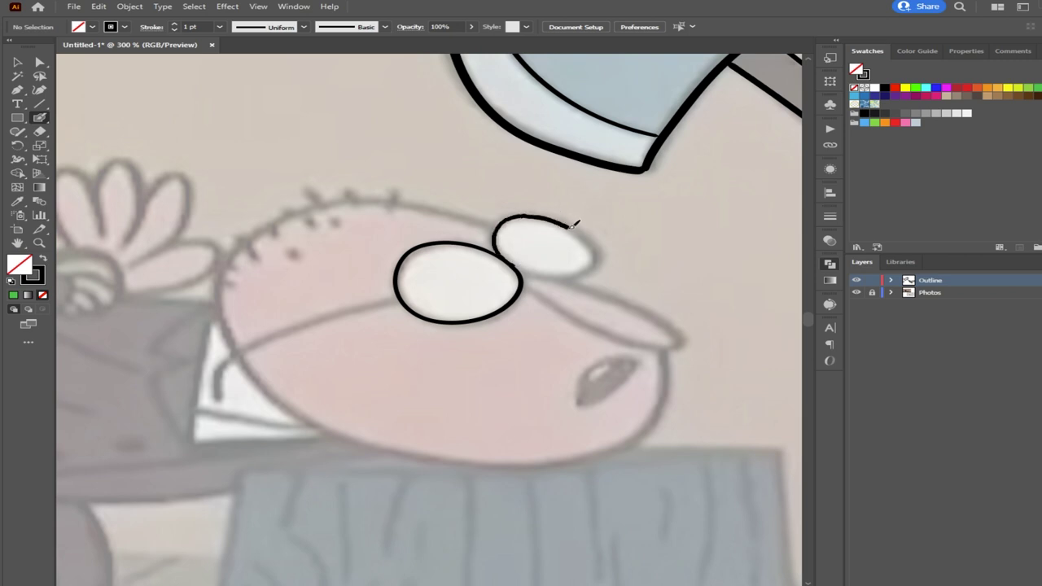
mouse_move(572, 274)
left_mouse_down()
mouse_move(517, 265)
mouse_move(537, 302)
mouse_move(467, 280)
left_mouse_up()
key("ctrl+z")
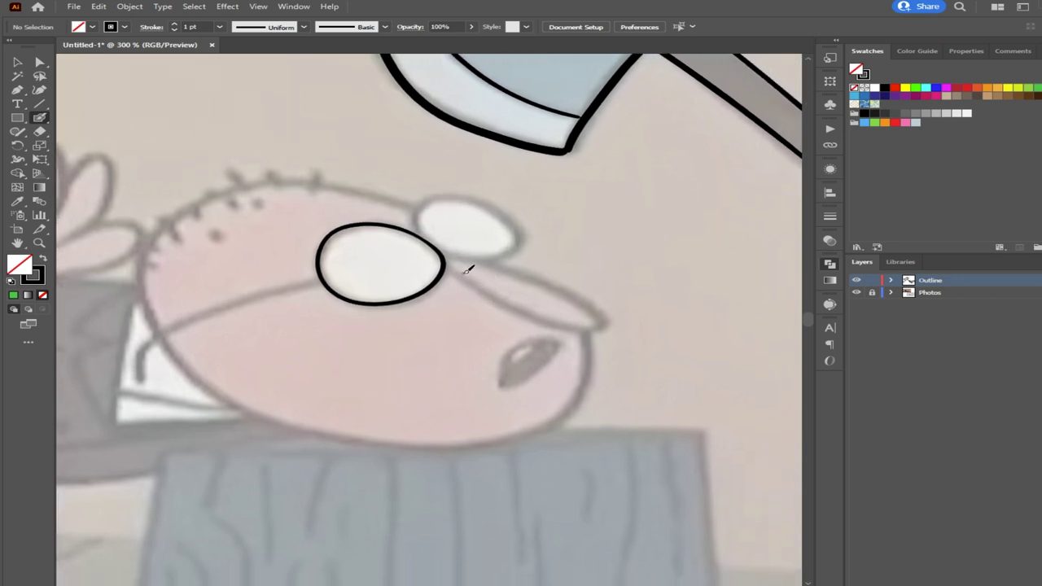
mouse_move(447, 263)
left_mouse_down()
mouse_move(515, 307)
mouse_move(599, 326)
mouse_move(575, 290)
mouse_move(447, 256)
mouse_move(418, 231)
mouse_move(423, 201)
mouse_move(478, 197)
mouse_move(515, 226)
mouse_move(514, 248)
mouse_move(460, 256)
left_mouse_up()
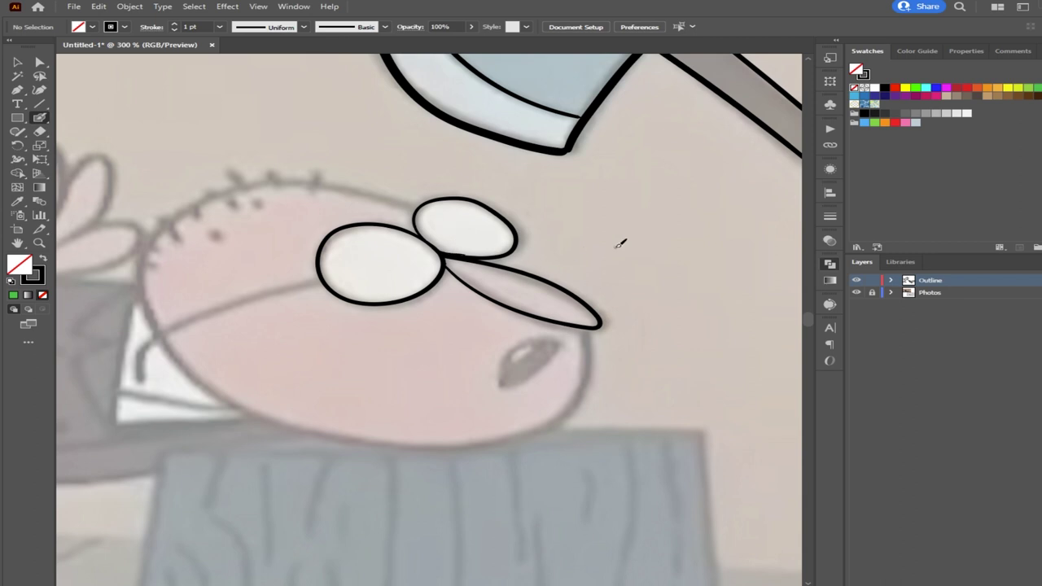
Fill in and smooth the junction where the two lenses and the nose outline meet
scroll(510, 235, "up", 2)
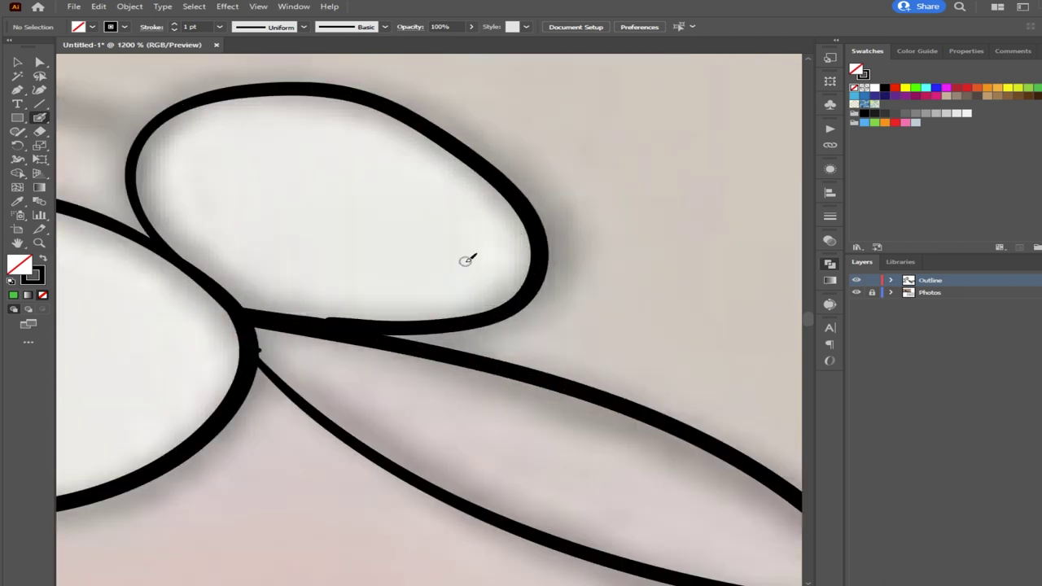
left_click_drag(465, 260, 513, 267)
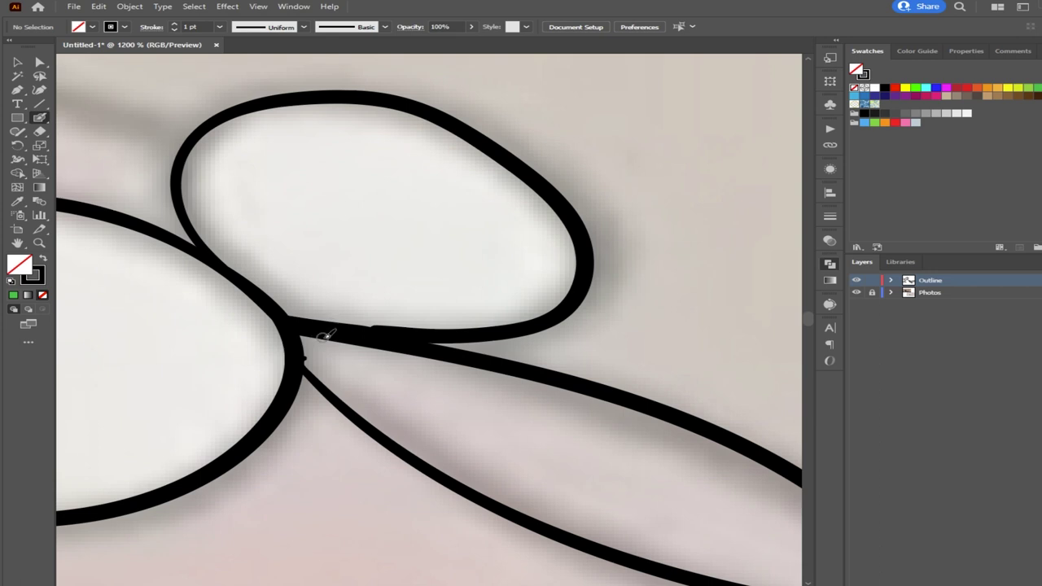
mouse_move(381, 323)
left_mouse_down()
mouse_move(353, 323)
mouse_move(388, 337)
mouse_move(309, 316)
mouse_move(249, 277)
left_mouse_up()
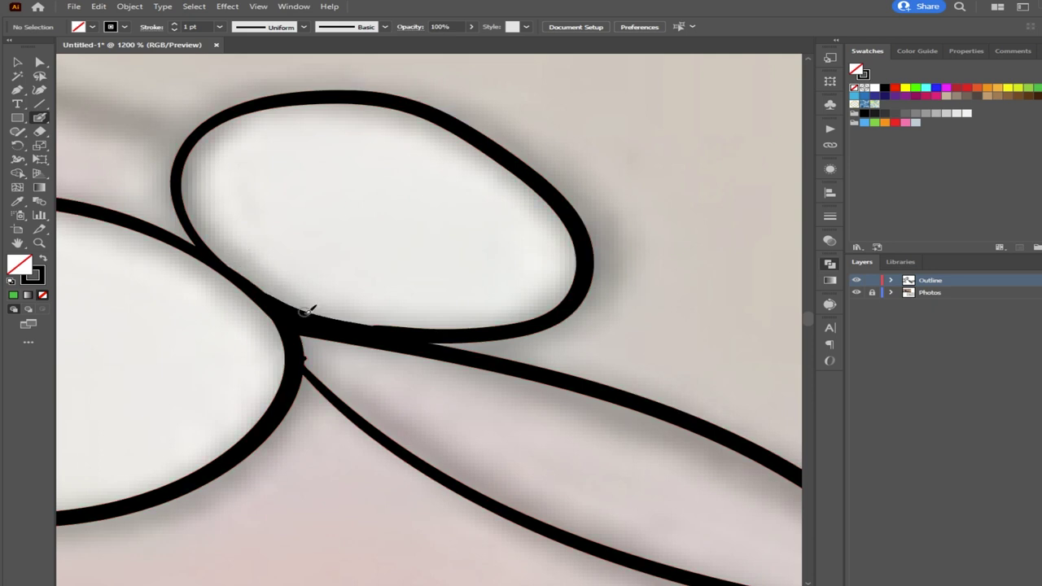
left_click_drag(307, 350, 301, 319)
scroll(349, 259, "down", 5)
left_click_drag(372, 280, 418, 214)
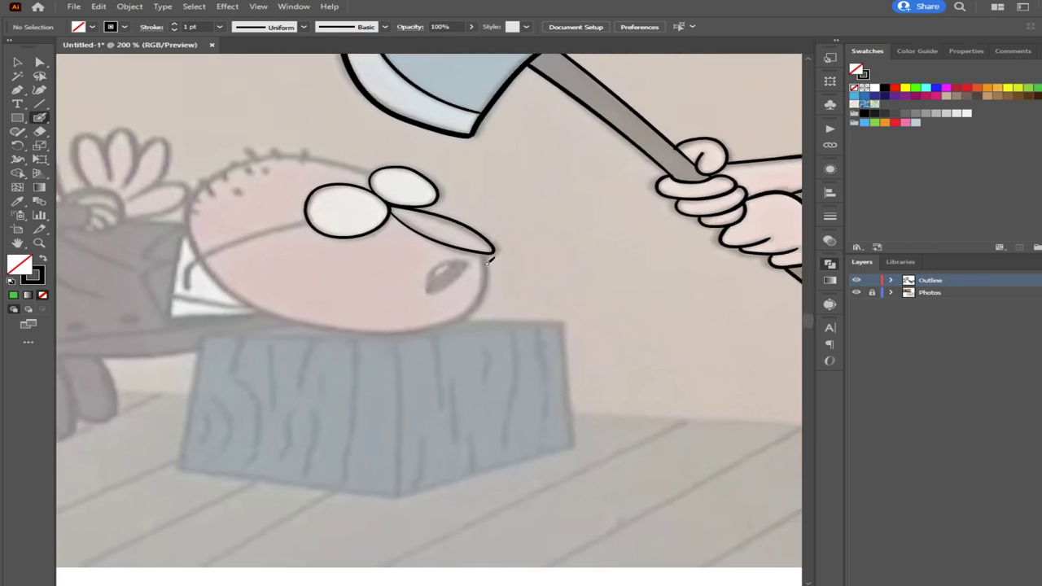
Trace the closed almond-shaped outline of the mouth below the tip of the nose
left_click_drag(262, 140, 538, 364)
left_click_drag(353, 170, 407, 403)
left_click_drag(344, 309, 187, 103)
scroll(505, 394, "down", 5)
scroll(430, 269, "up", 3)
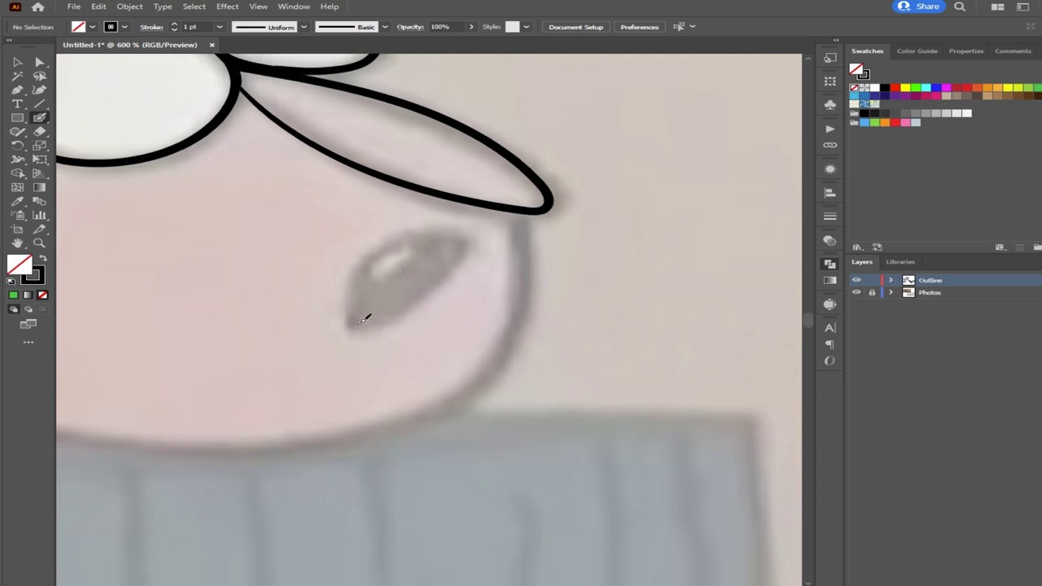
mouse_move(356, 323)
left_mouse_down()
mouse_move(351, 311)
mouse_move(374, 258)
mouse_move(417, 236)
mouse_move(457, 234)
mouse_move(440, 281)
mouse_move(409, 308)
mouse_move(358, 322)
left_mouse_up()
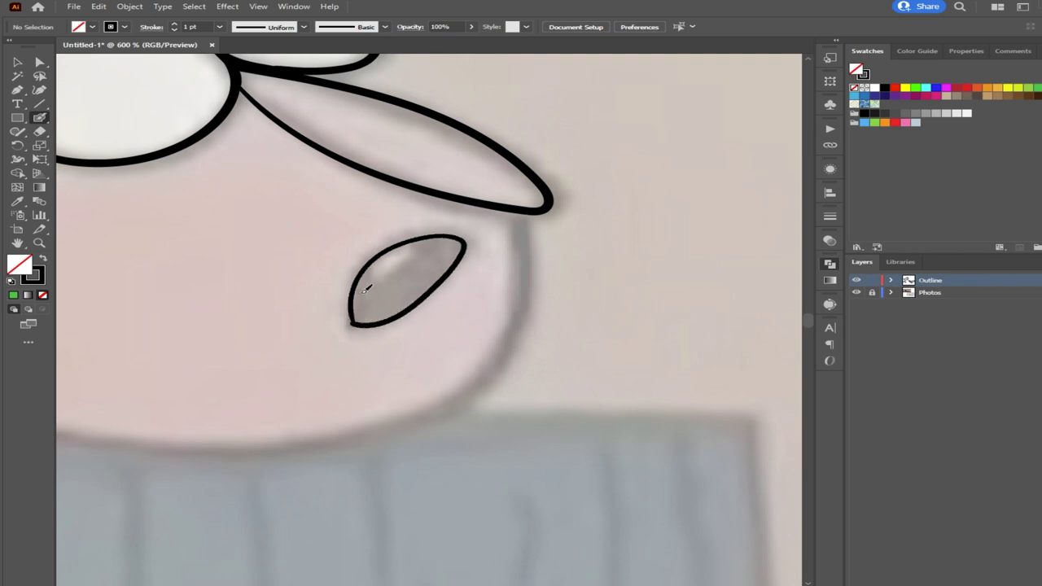
key("ctrl+z")
mouse_move(352, 327)
left_mouse_down()
mouse_move(360, 280)
mouse_move(390, 250)
mouse_move(467, 236)
mouse_move(441, 279)
mouse_move(358, 324)
left_mouse_up()
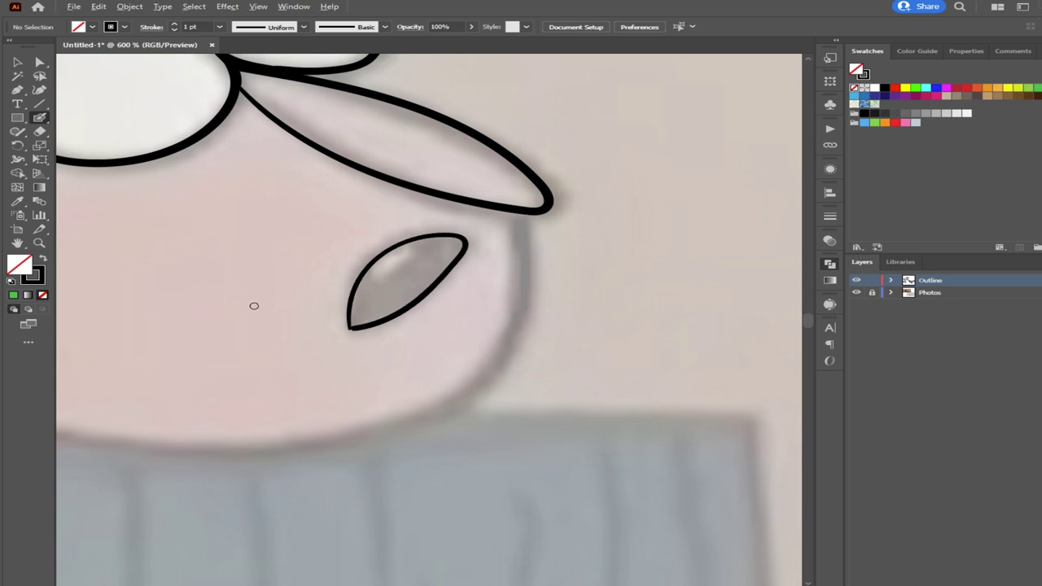
Touch up the lower pointed corner of the mouth outline so its strokes join cleanly
scroll(358, 307, "up", 6)
left_click_drag(510, 411, 453, 318)
mouse_move(358, 417)
left_mouse_down()
mouse_move(405, 414)
mouse_move(377, 400)
mouse_move(511, 378)
mouse_move(435, 402)
mouse_move(365, 407)
mouse_move(388, 400)
mouse_move(377, 413)
left_mouse_up()
key("ctrl+z")
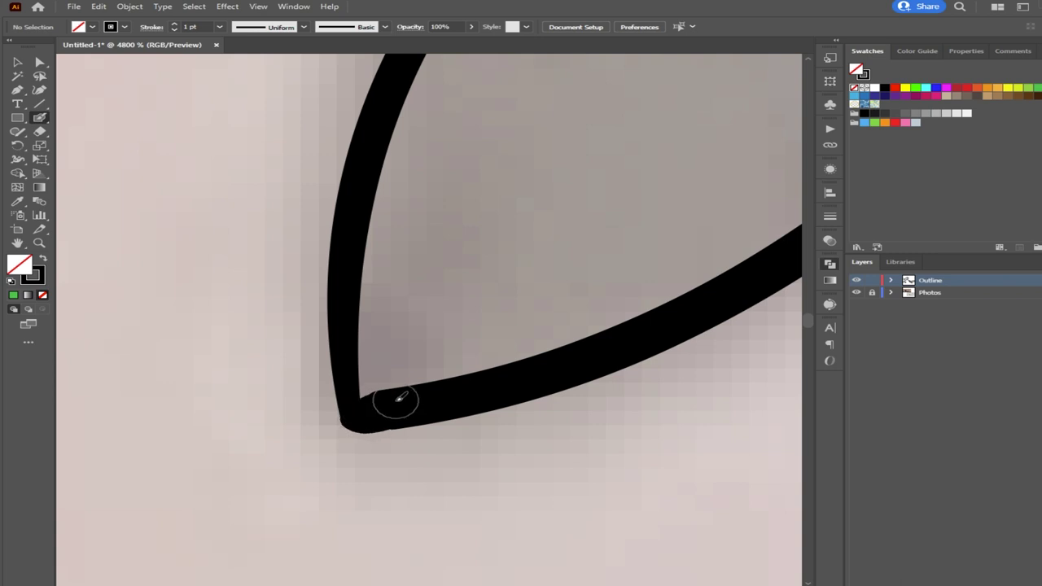
scroll(531, 310, "down", 6)
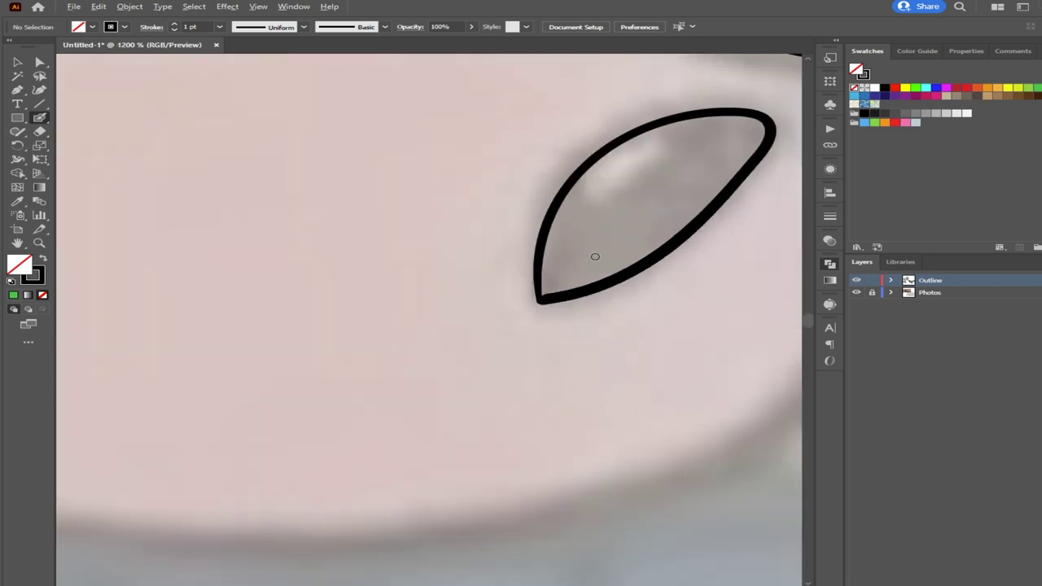
scroll(497, 302, "down", 5)
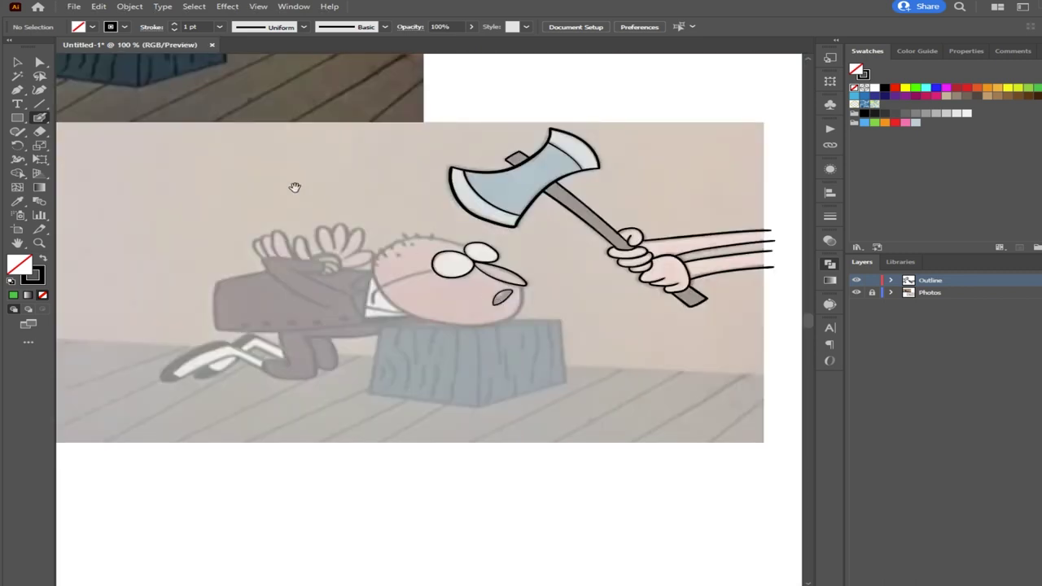
scroll(442, 333, "up", 1)
scroll(441, 333, "up", 2)
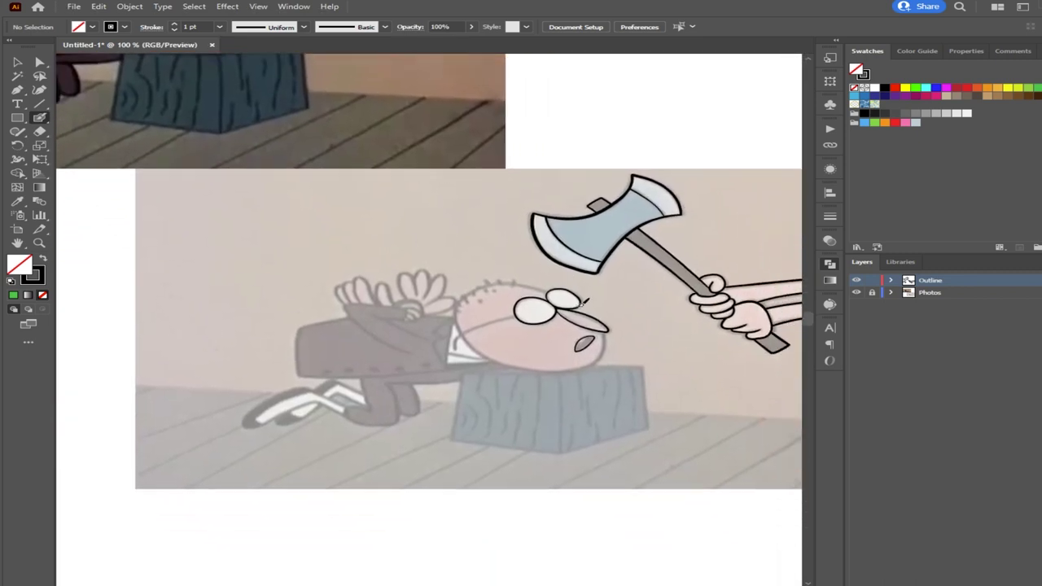
Trace the curved line inside the mouth and the glasses' temple arm that hooks down behind the head
scroll(574, 332, "up", 4)
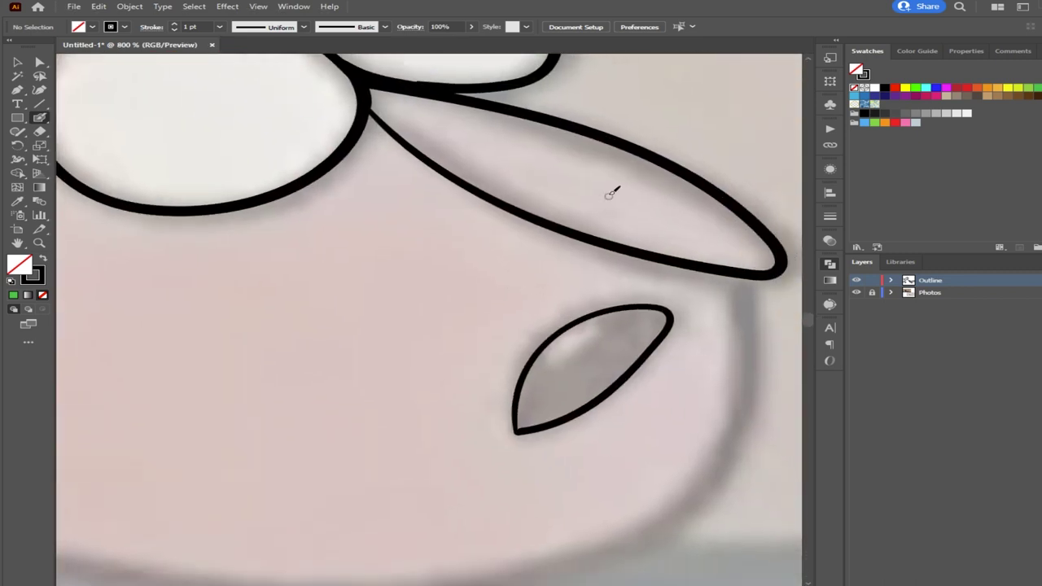
mouse_move(569, 382)
left_mouse_down()
mouse_move(529, 375)
mouse_move(489, 350)
mouse_move(548, 286)
left_mouse_up()
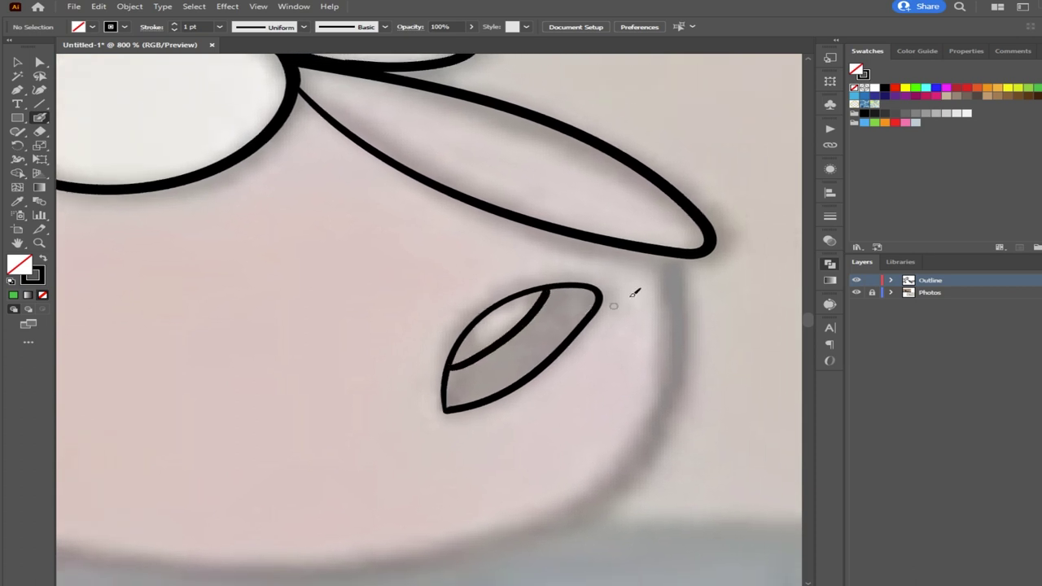
scroll(151, 304, "down", 4)
mouse_move(152, 304)
left_mouse_down()
mouse_move(360, 320)
mouse_move(401, 286)
left_mouse_up()
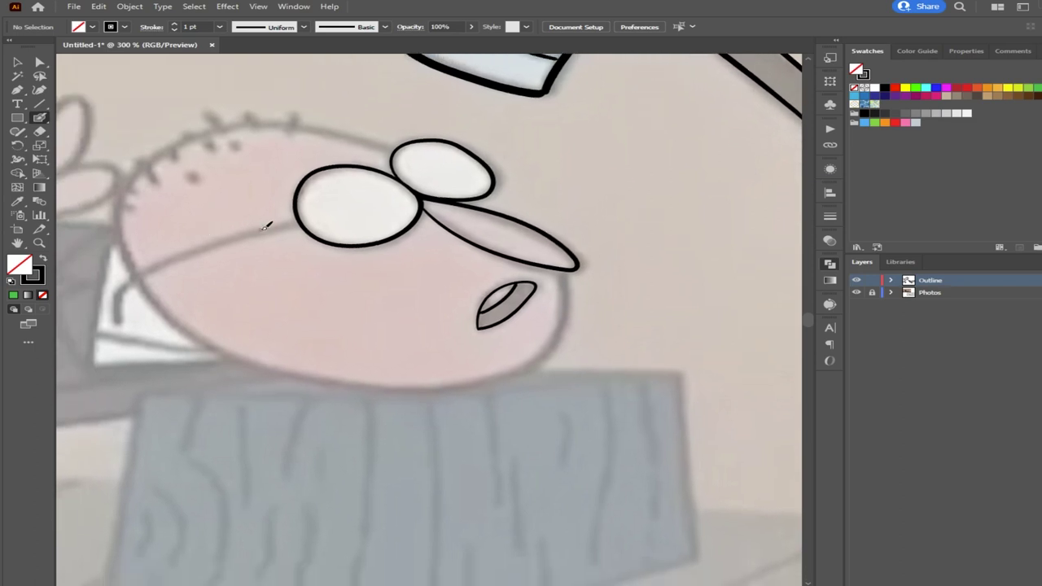
mouse_move(298, 220)
left_mouse_down()
mouse_move(203, 244)
mouse_move(130, 278)
mouse_move(117, 300)
mouse_move(119, 325)
left_mouse_up()
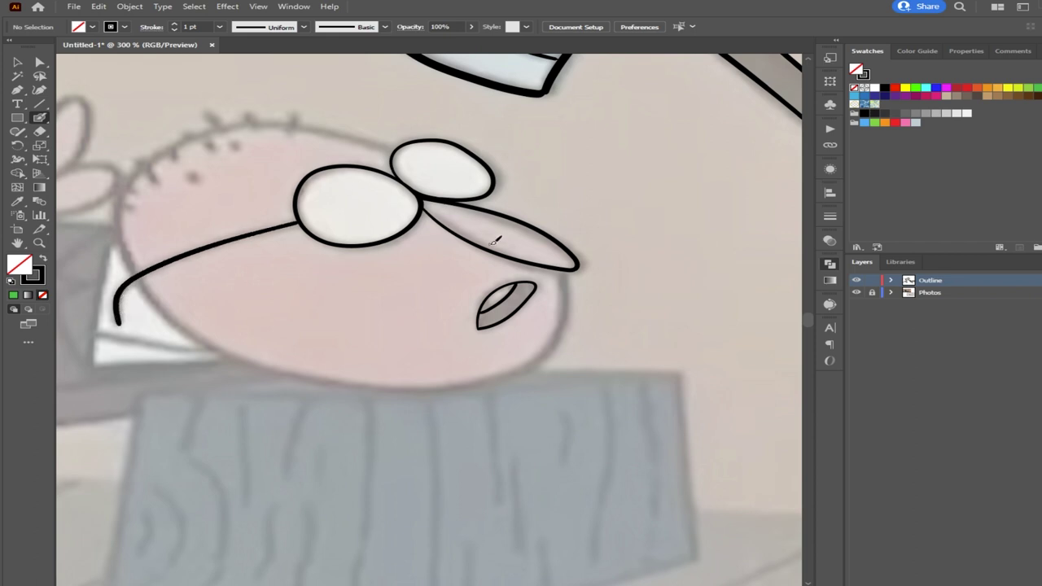
Trace the egg-shaped head outline from below the nose tip around the chin and crown to the far lens
mouse_move(564, 271)
left_mouse_down()
mouse_move(561, 313)
mouse_move(541, 352)
mouse_move(494, 379)
mouse_move(391, 386)
mouse_move(251, 360)
mouse_move(172, 310)
mouse_move(128, 252)
mouse_move(119, 210)
mouse_move(135, 181)
mouse_move(157, 156)
mouse_move(232, 124)
mouse_move(324, 125)
mouse_move(402, 154)
left_mouse_up()
mouse_move(306, 353)
left_mouse_down()
mouse_move(301, 288)
mouse_move(398, 379)
mouse_move(372, 474)
mouse_move(352, 255)
left_mouse_up()
scroll(379, 167, "down", 5)
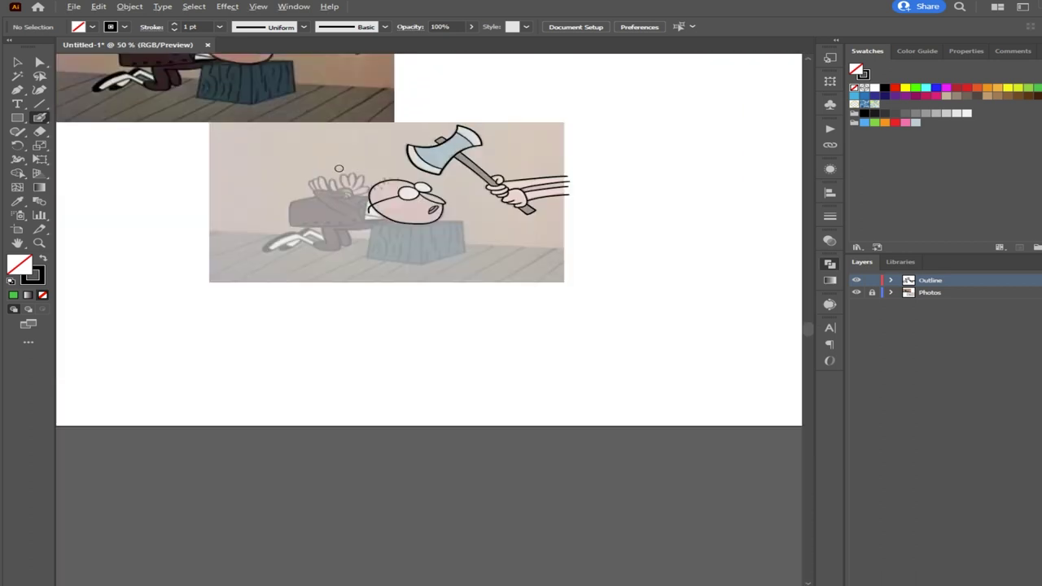
Trace the short stubble hairs along the crown and back of the head, using the original color picture as a guide
left_click_drag(306, 163, 351, 274)
scroll(280, 106, "up", 4)
scroll(311, 196, "down", 10)
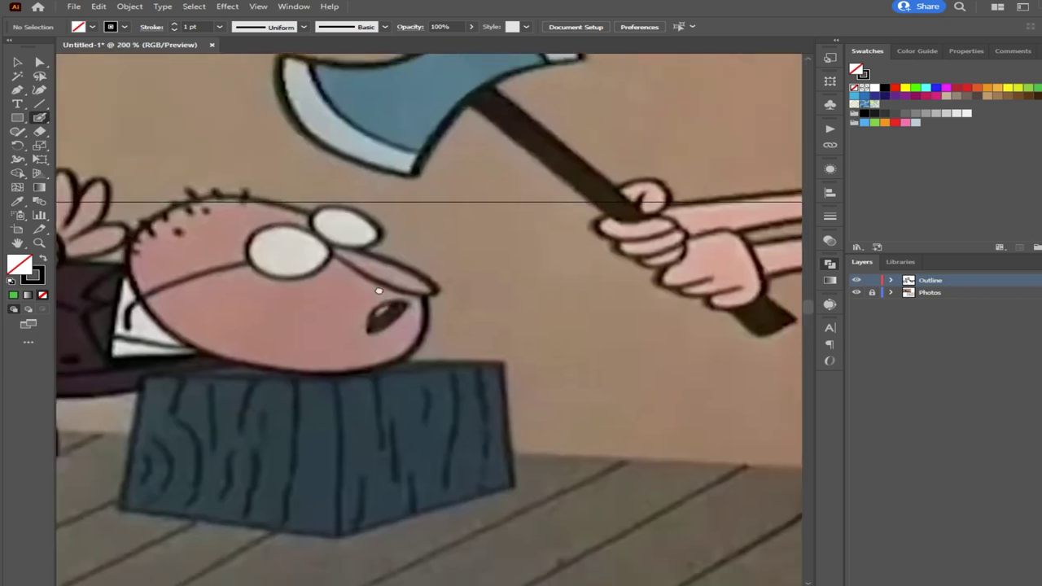
scroll(452, 214, "up", 5)
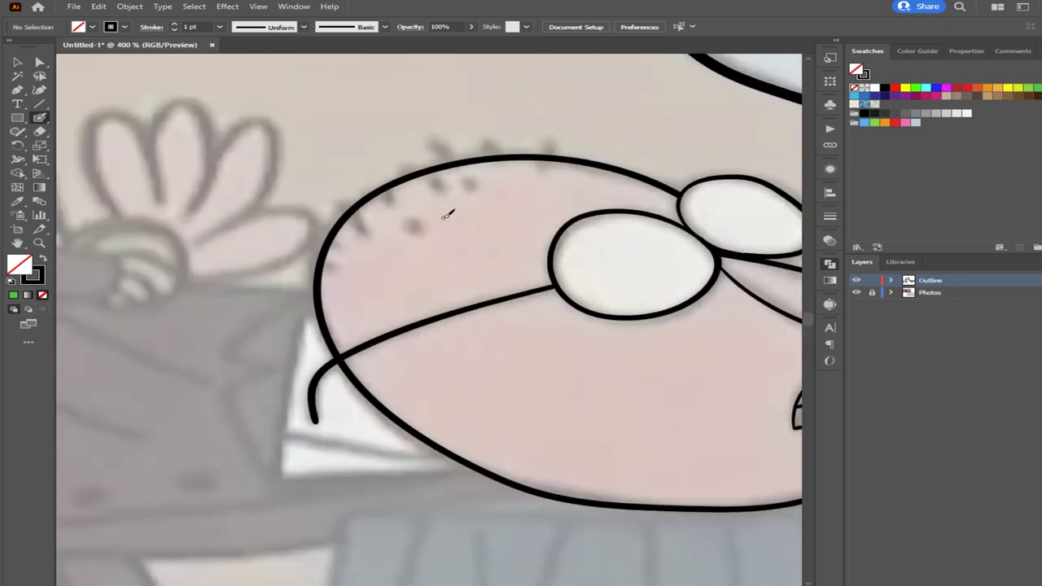
scroll(375, 262, "down", 2)
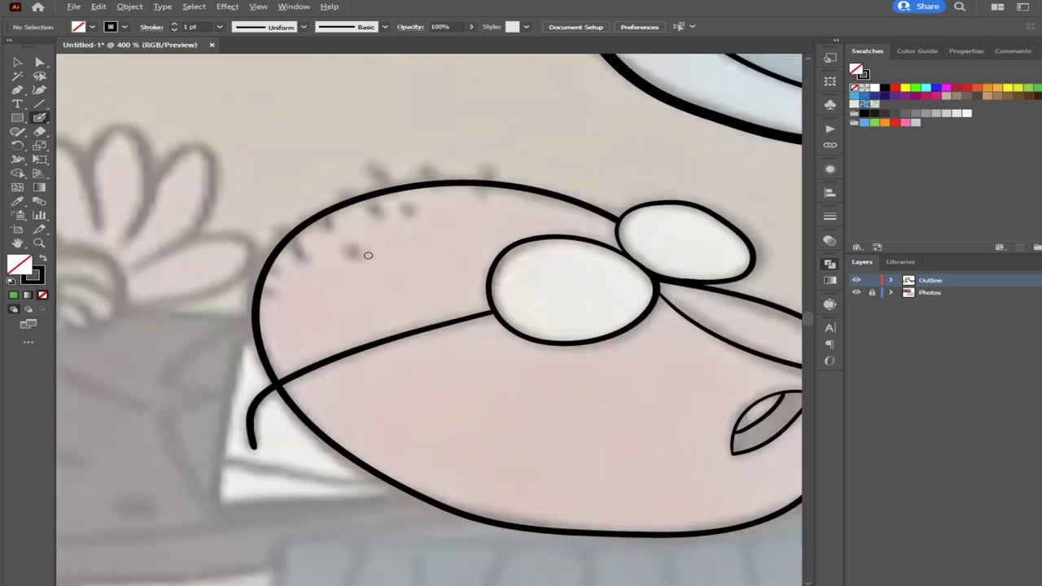
left_click_drag(482, 194, 490, 169)
mouse_move(438, 191)
left_mouse_down()
mouse_move(427, 166)
mouse_move(371, 162)
left_mouse_up()
key("ctrl+z")
left_click_drag(345, 200, 340, 189)
mouse_move(330, 226)
left_mouse_down()
mouse_move(339, 209)
mouse_move(400, 195)
left_mouse_up()
mouse_move(356, 256)
left_mouse_down()
mouse_move(344, 242)
mouse_move(291, 237)
left_mouse_up()
mouse_move(277, 273)
left_mouse_down()
mouse_move(265, 266)
mouse_move(262, 290)
left_mouse_up()
left_click_drag(367, 333, 263, 273)
left_click_drag(325, 305, 290, 253)
scroll(293, 250, "down", 2)
scroll(301, 250, "right", 2)
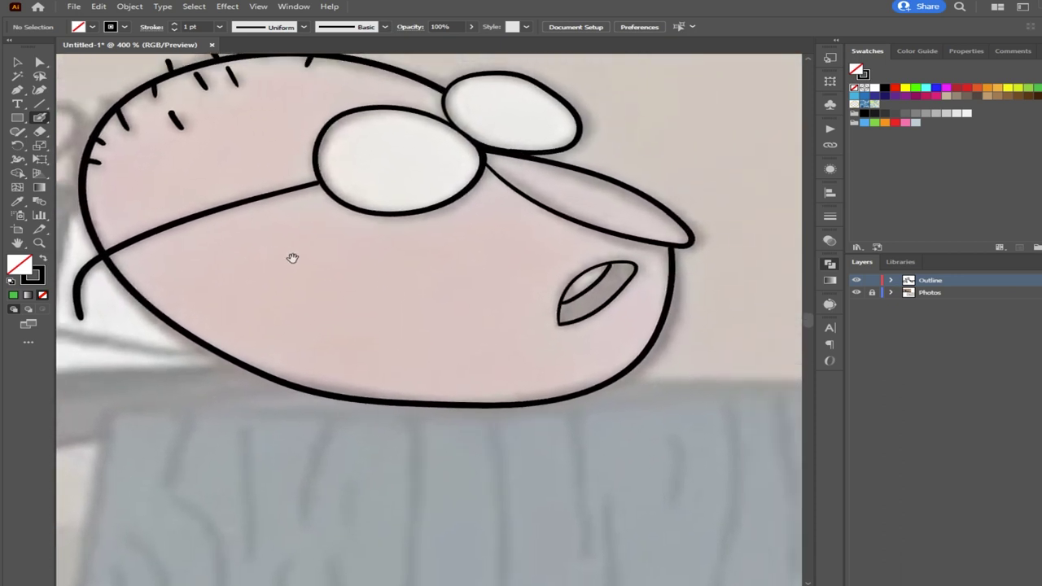
scroll(440, 236, "down", 5)
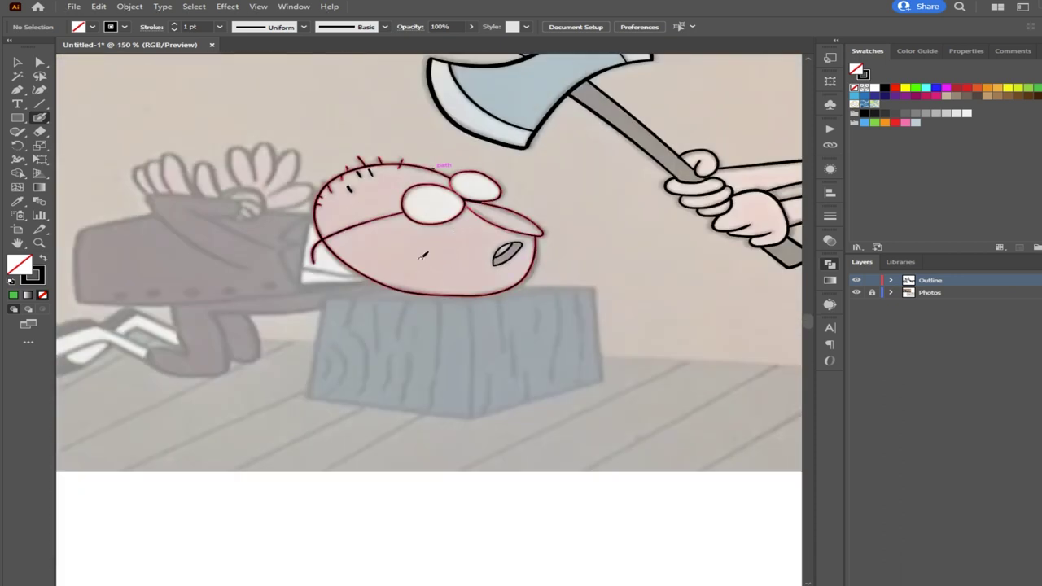
scroll(480, 244, "up", 2)
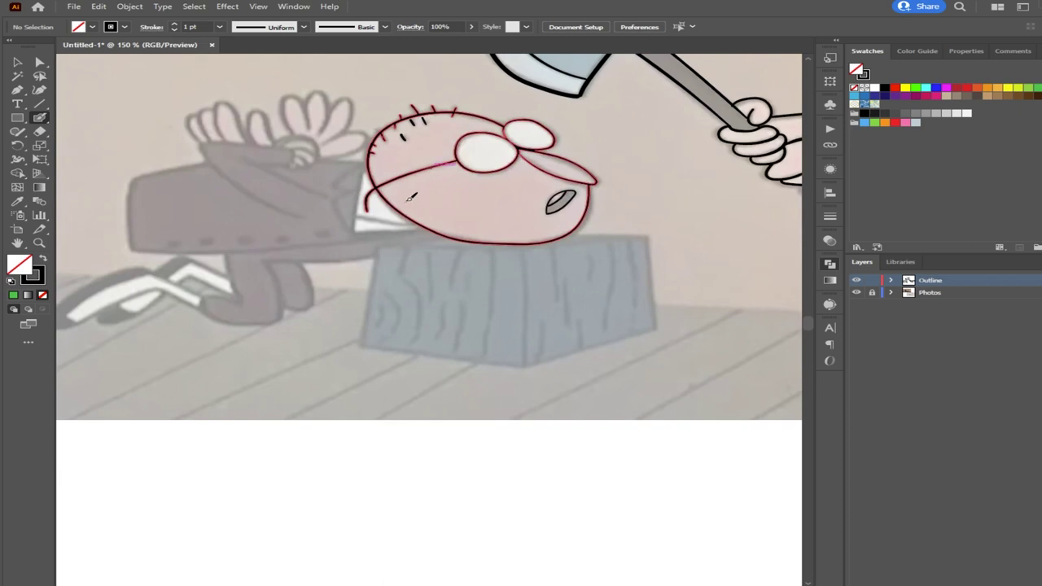
scroll(411, 197, "up", 2)
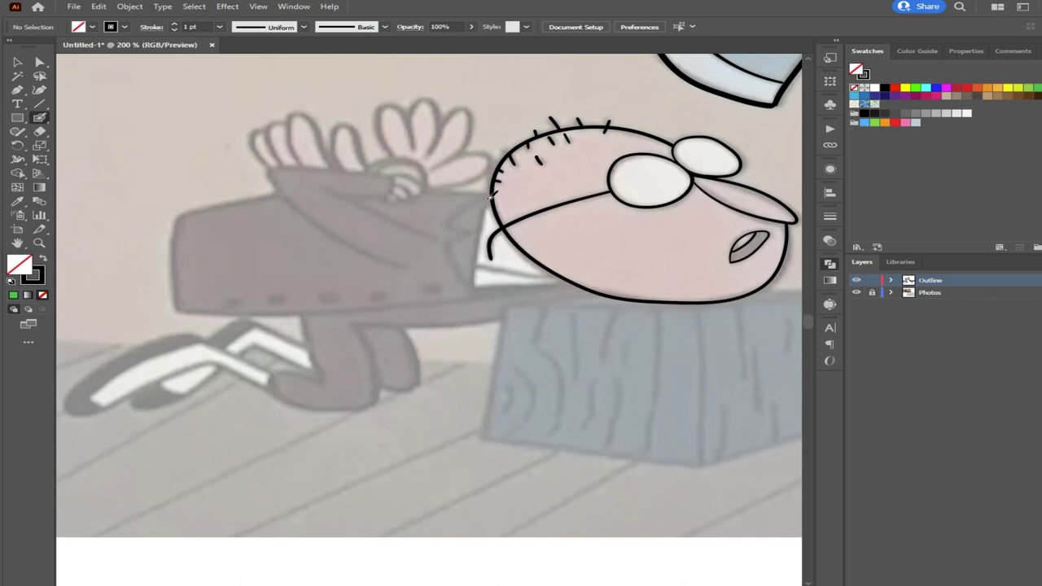
left_click_drag(485, 195, 428, 188)
key("ctrl+z")
mouse_move(532, 288)
left_mouse_down()
mouse_move(500, 255)
mouse_move(554, 328)
mouse_move(544, 319)
left_mouse_up()
key("ctrl+z")
Compare the traced artwork with the original color reference around the kneeling body and the chopping block
scroll(430, 230, "down", 4)
left_click_drag(321, 174, 389, 286)
scroll(384, 233, "up", 4)
mouse_move(341, 207)
left_mouse_down()
mouse_move(383, 358)
mouse_move(193, 4)
left_mouse_up()
left_click_drag(319, 392, 184, 100)
left_click_drag(388, 242, 300, 228)
key("f")
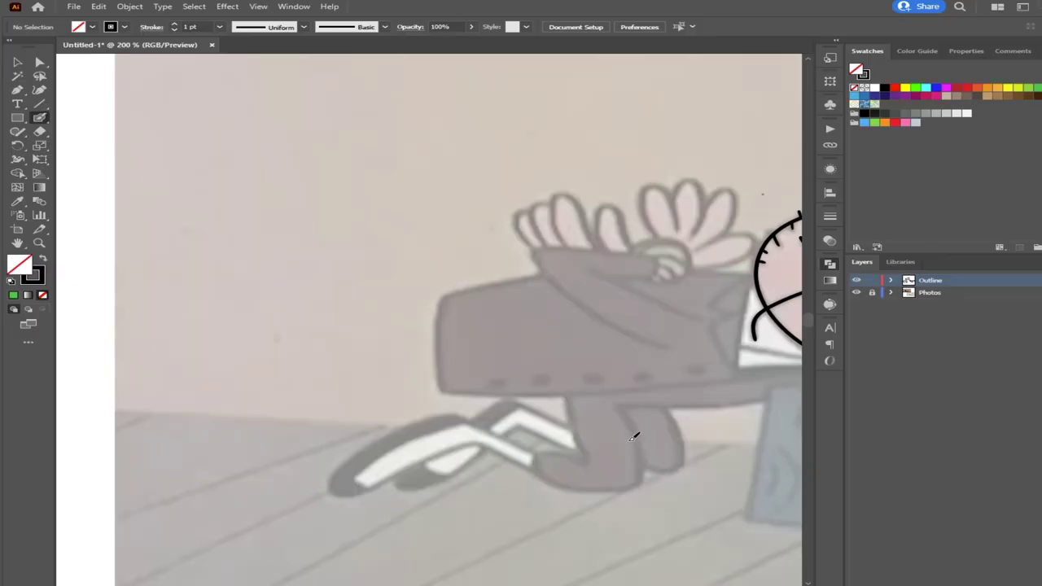
scroll(595, 244, "down", 4)
left_click_drag(534, 249, 422, 370)
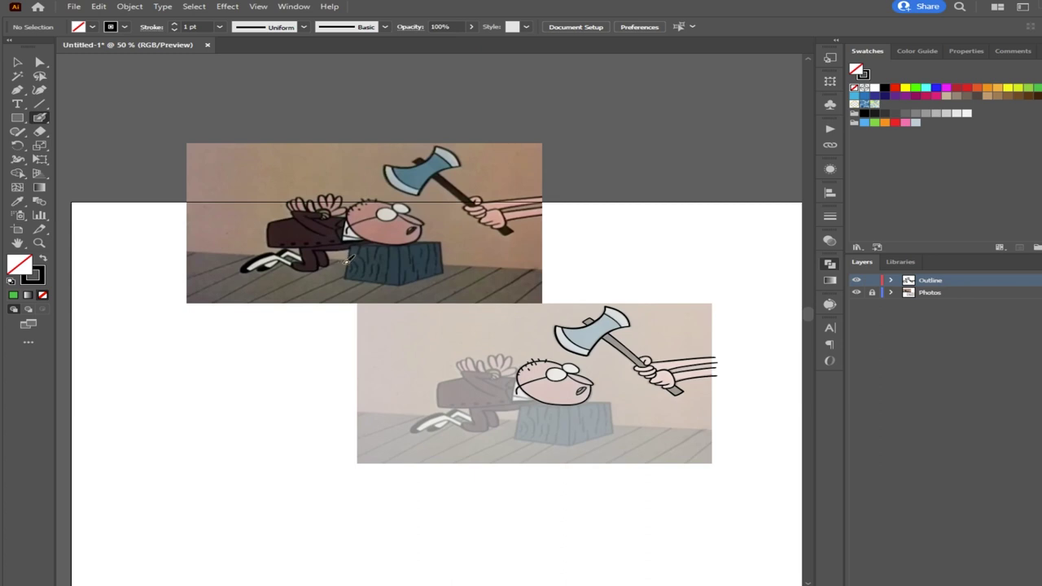
scroll(350, 260, "up", 2)
left_click_drag(459, 330, 272, 175)
left_click_drag(442, 433, 315, 328)
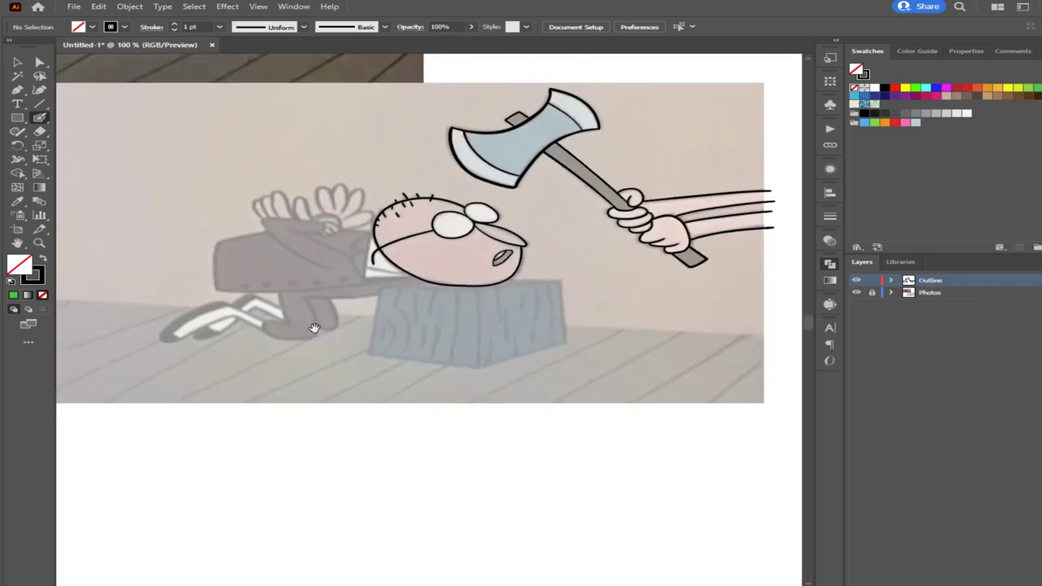
Trace the chopping block's rear top edge from under the head to its left corner and down the left side
scroll(372, 312, "up", 3)
left_click_drag(438, 345, 338, 404)
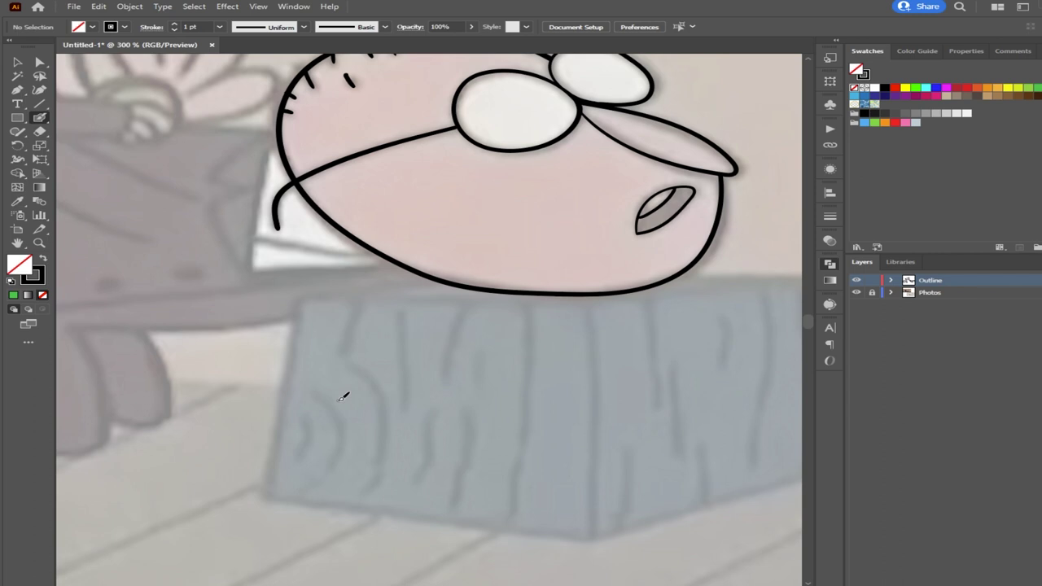
scroll(358, 398, "down", 1)
left_click_drag(366, 394, 289, 398)
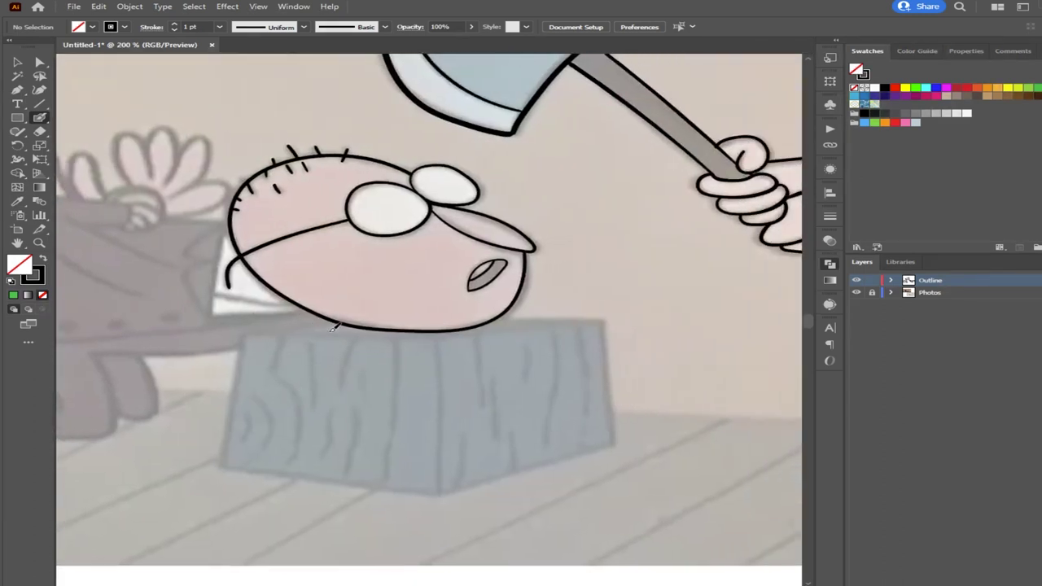
mouse_move(334, 320)
left_mouse_down()
mouse_move(246, 339)
mouse_move(221, 468)
left_mouse_up()
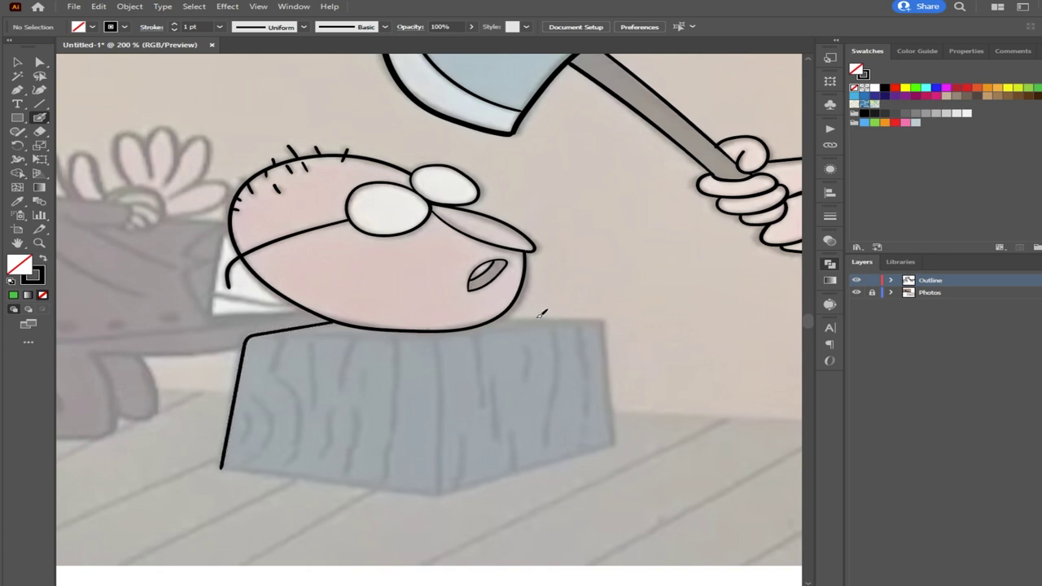
left_click_drag(494, 321, 573, 320)
key("ctrl+z")
key("ctrl+z")
left_click_drag(503, 315, 600, 310)
key("ctrl+z")
left_click_drag(503, 313, 599, 306)
key("ctrl+z")
left_click_drag(503, 316, 599, 308)
key("ctrl+z")
Trace the chopping block's rear top edge from the chin outline to the block's right corner
scroll(556, 325, "up", 5)
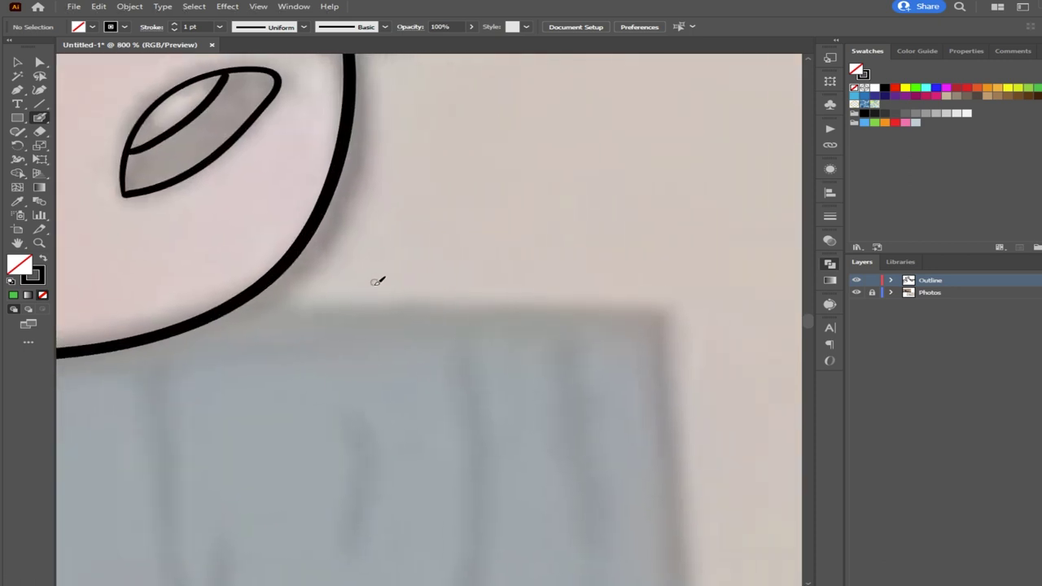
mouse_move(228, 311)
left_mouse_down()
mouse_move(618, 300)
mouse_move(651, 315)
left_mouse_up()
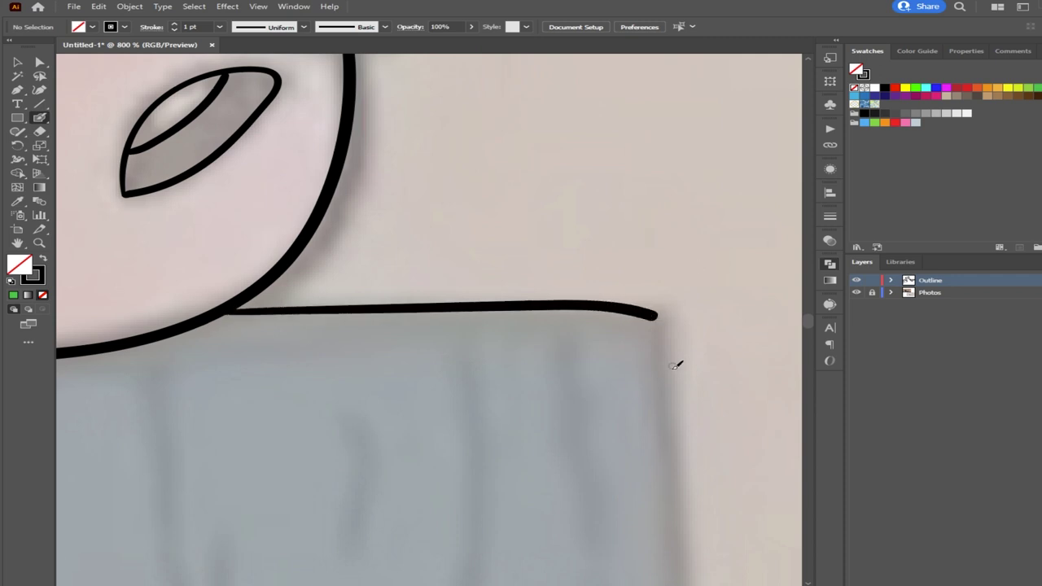
scroll(640, 395, "down", 5)
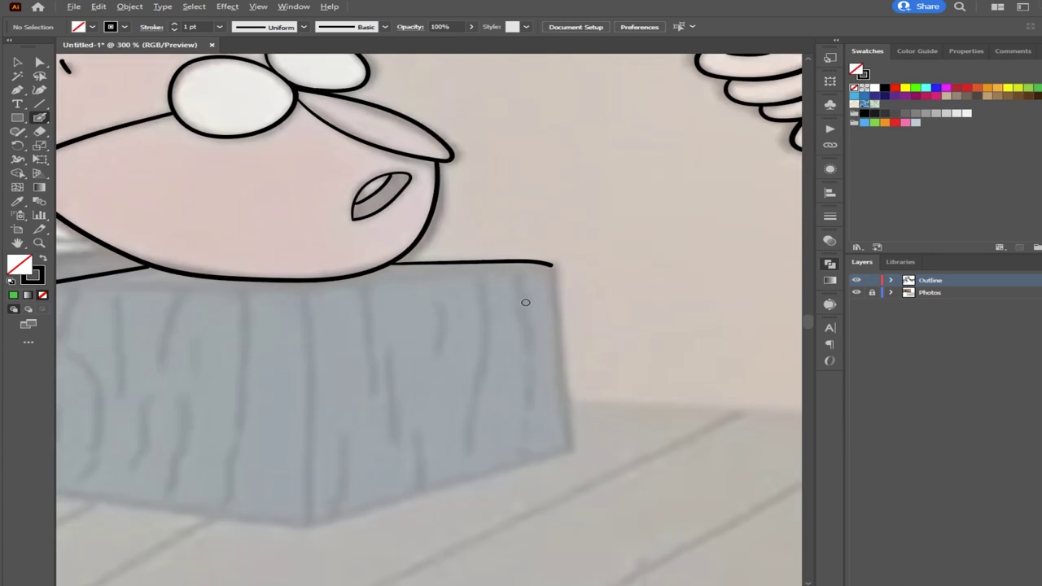
left_click_drag(328, 318, 473, 372)
scroll(473, 372, "down", 4)
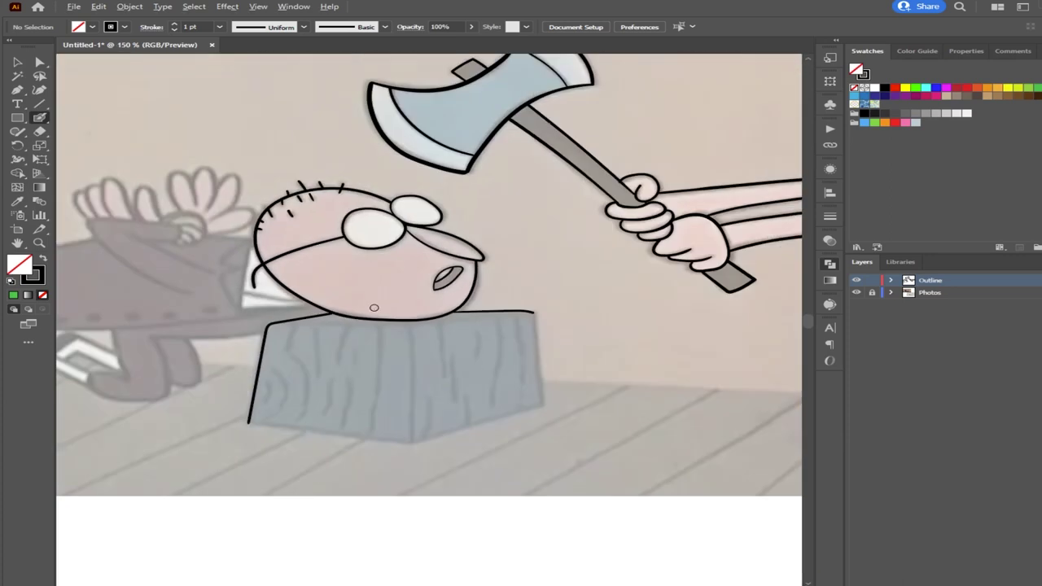
Trace the block's front top edge from its right corner inward to the wood grain line below the mouth
scroll(339, 231, "up", 2)
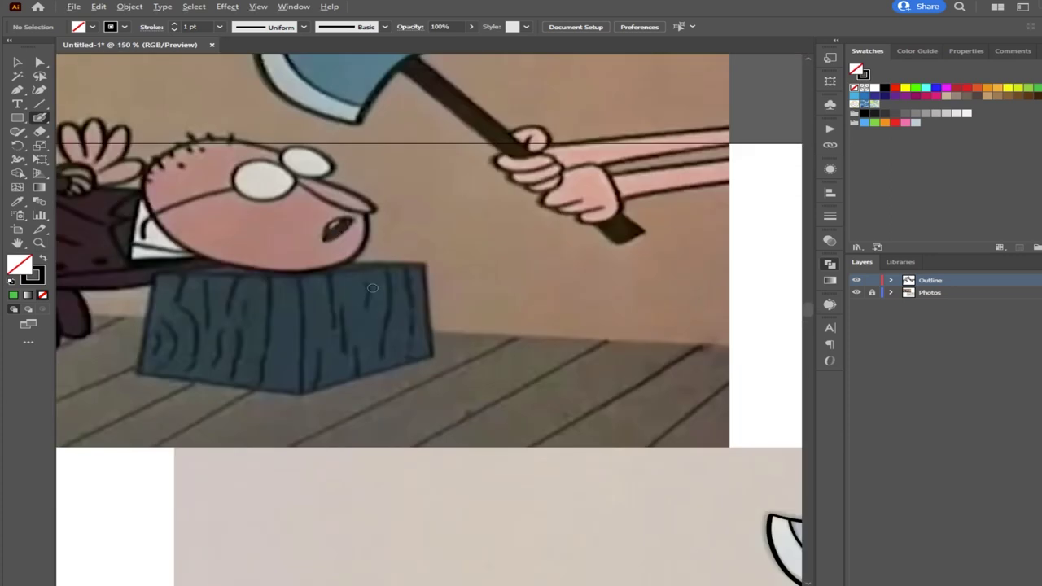
scroll(501, 405, "down", 1)
mouse_move(590, 514)
left_mouse_down()
mouse_move(353, 263)
mouse_move(345, 229)
left_mouse_up()
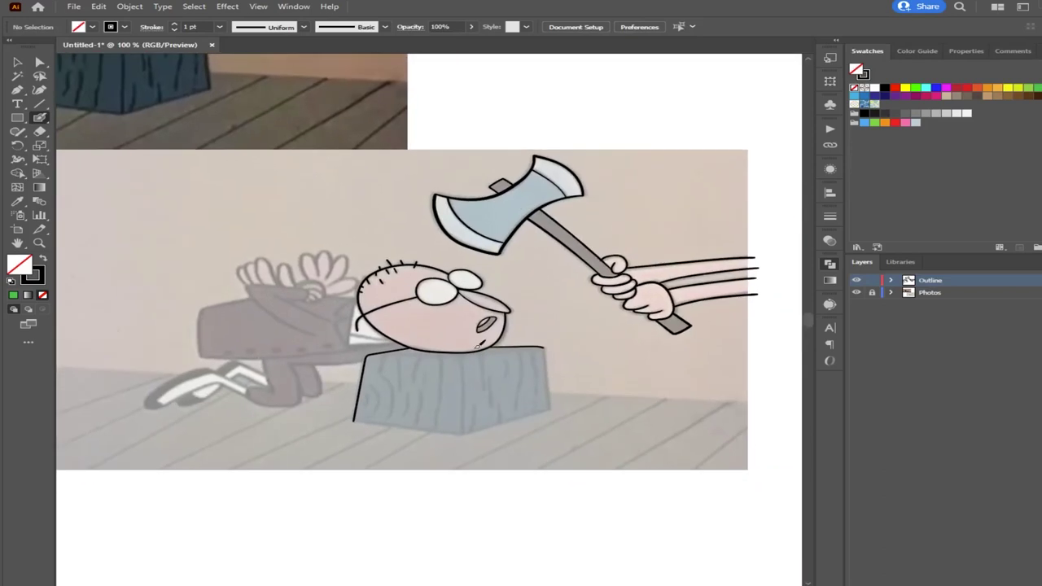
scroll(477, 376, "up", 2)
scroll(477, 376, "up", 1)
left_click_drag(460, 384, 407, 395)
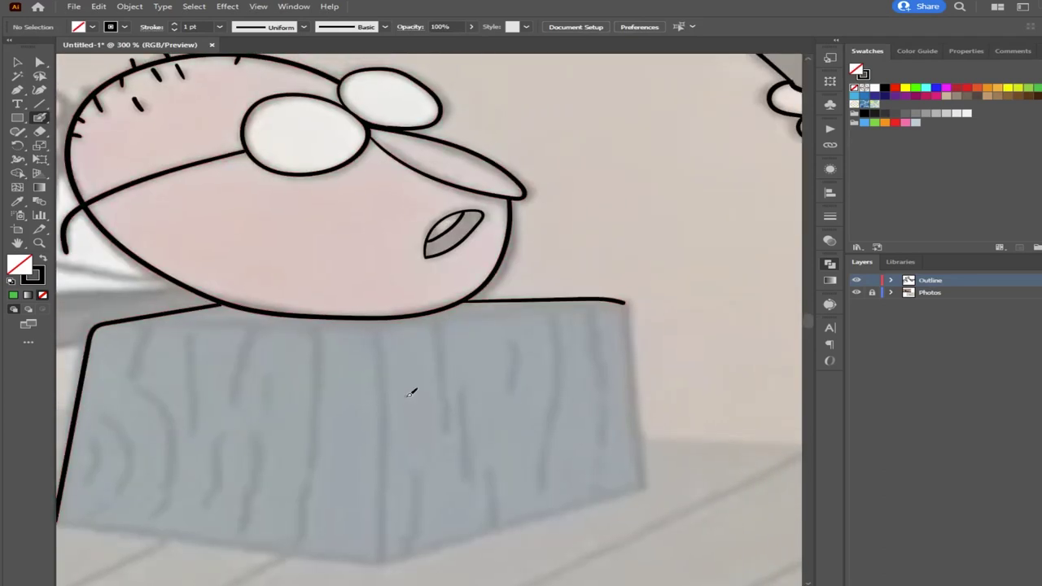
left_click_drag(377, 330, 623, 301)
key("ctrl+z")
left_click_drag(622, 301, 441, 323)
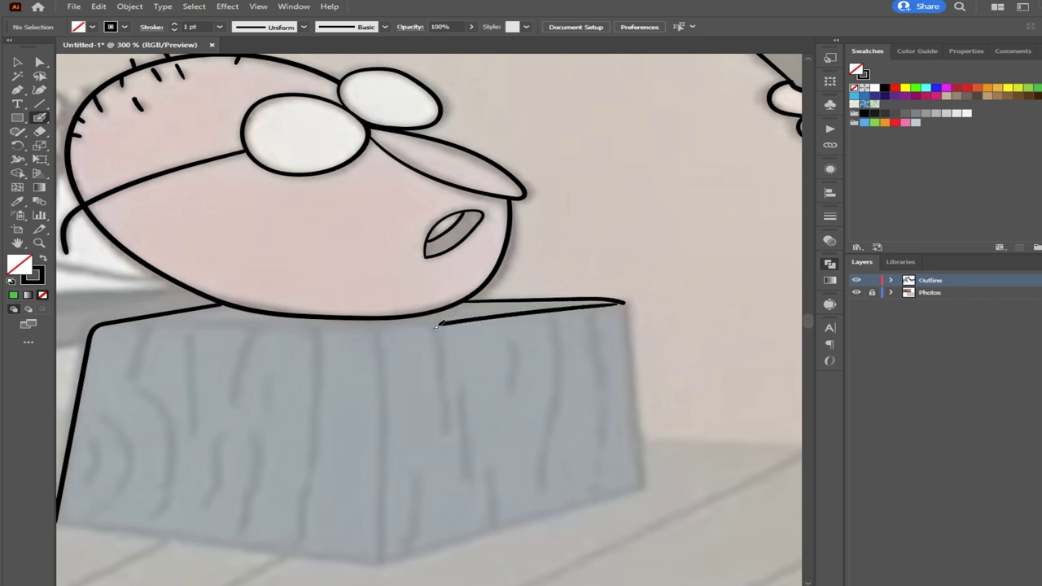
Extend the front top edge stroke as far as the block's middle vertical corner
left_click_drag(381, 327, 452, 319)
key("ctrl+z")
scroll(402, 345, "up", 3)
scroll(394, 371, "up", 1)
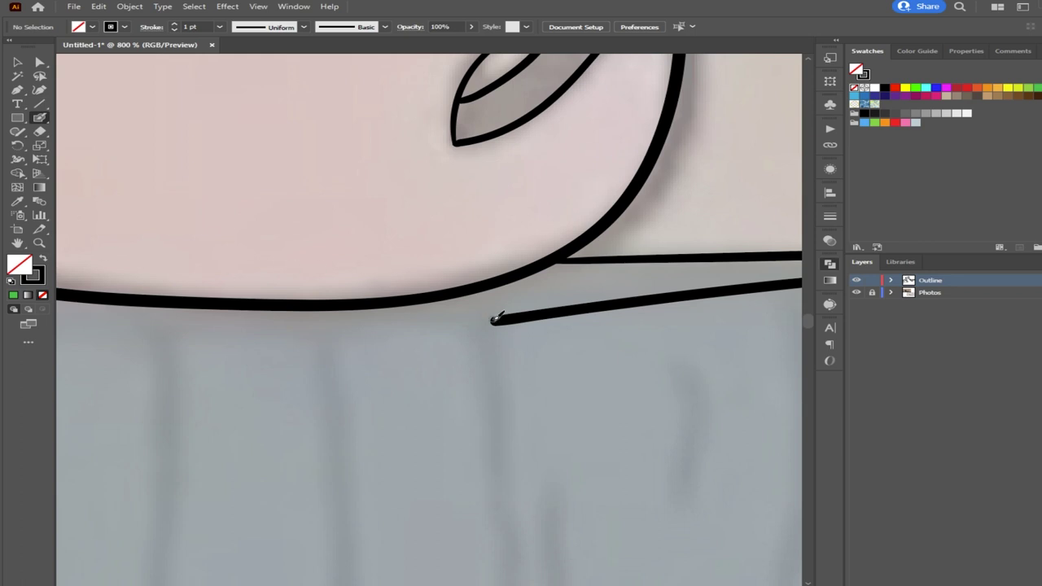
left_click_drag(493, 319, 326, 337)
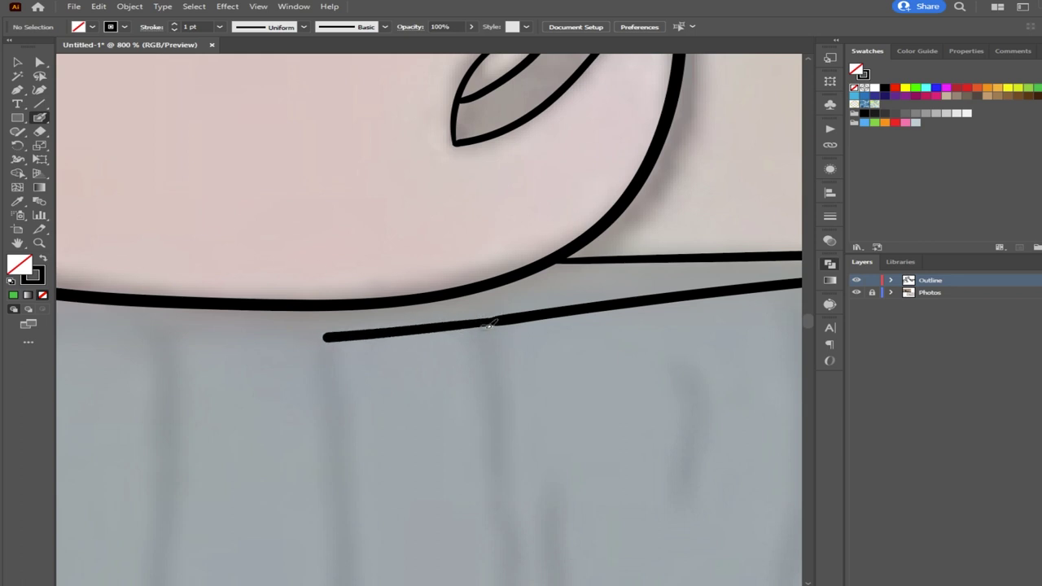
left_click_drag(475, 323, 334, 335)
scroll(475, 269, "down", 3, "alt")
left_click_drag(302, 270, 328, 273)
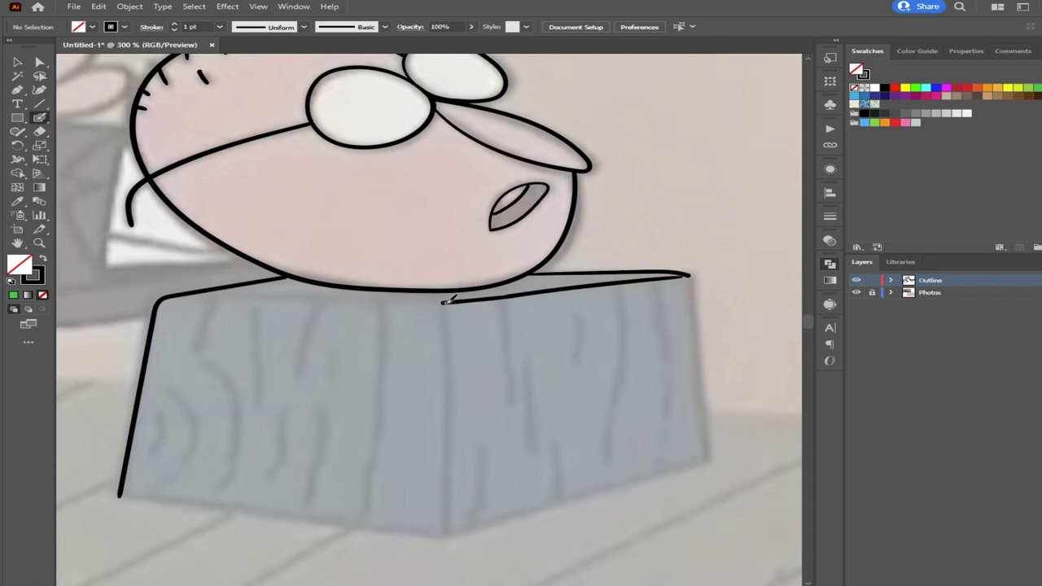
left_click_drag(441, 302, 391, 306)
key("ctrl+z")
left_click_drag(441, 300, 162, 299)
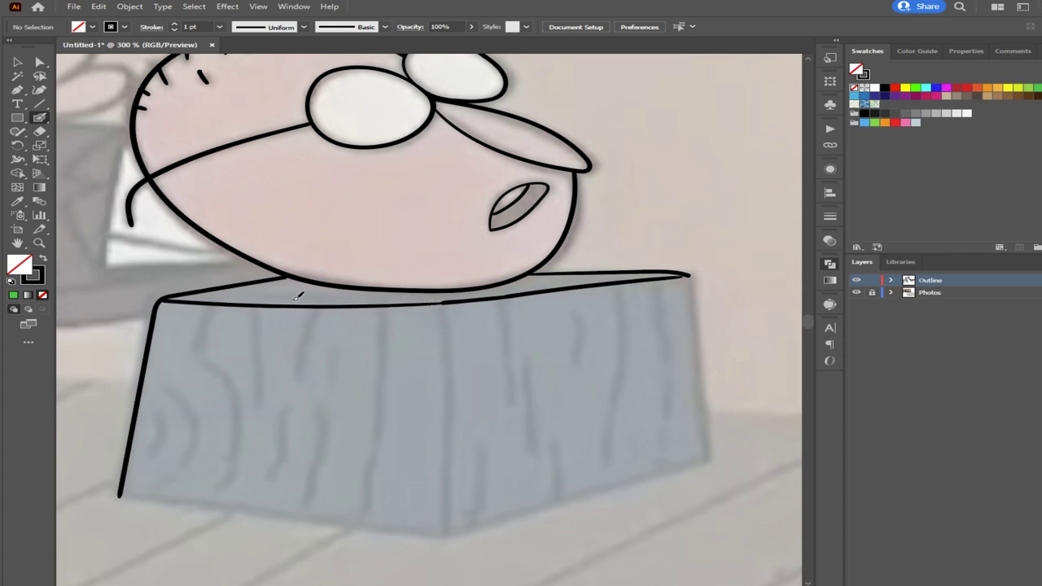
key("ctrl+z")
left_click_drag(441, 300, 420, 303)
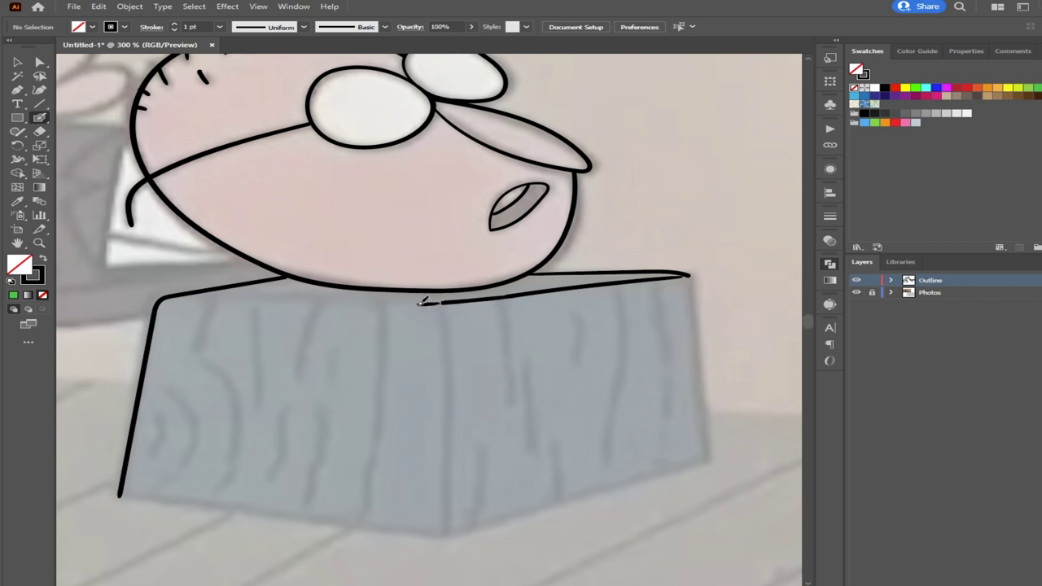
key("ctrl+z")
Trace the front top edge from the middle vertical corner to the block's left corner, closing the top face
left_click_drag(446, 299, 177, 293)
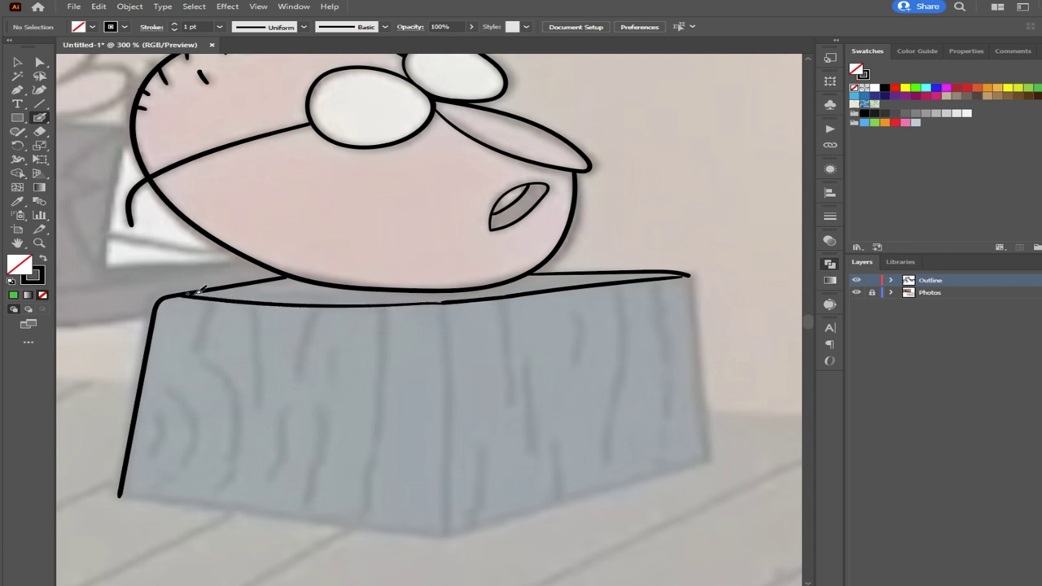
scroll(454, 396, "right", 5)
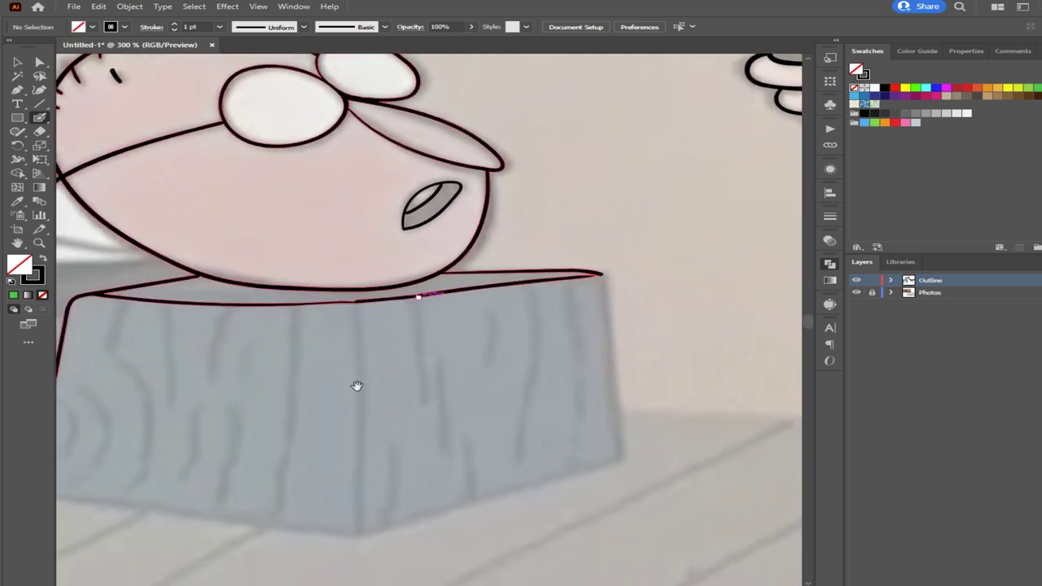
scroll(366, 261, "up", 6)
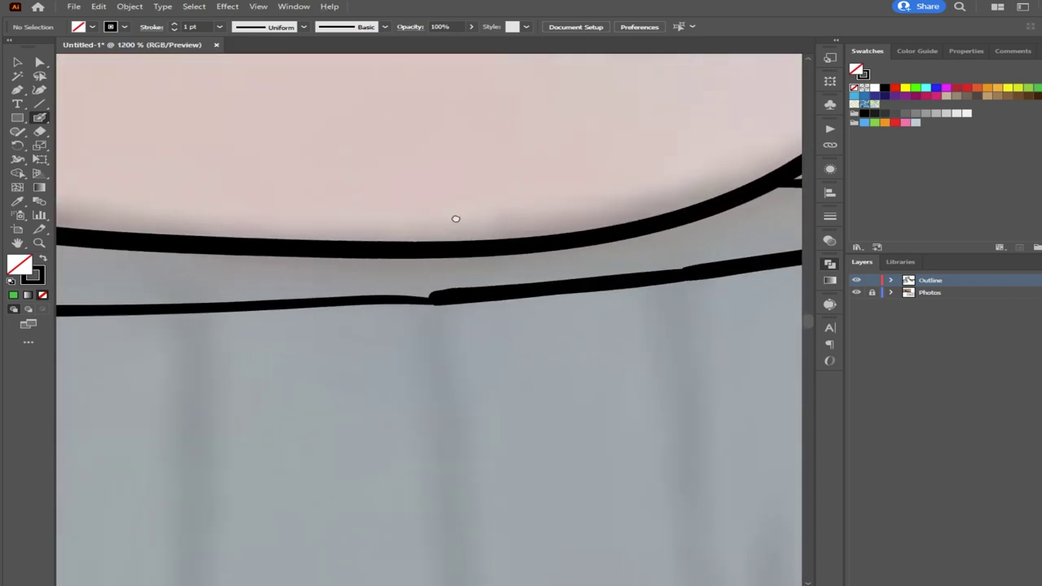
scroll(460, 242, "down", 2)
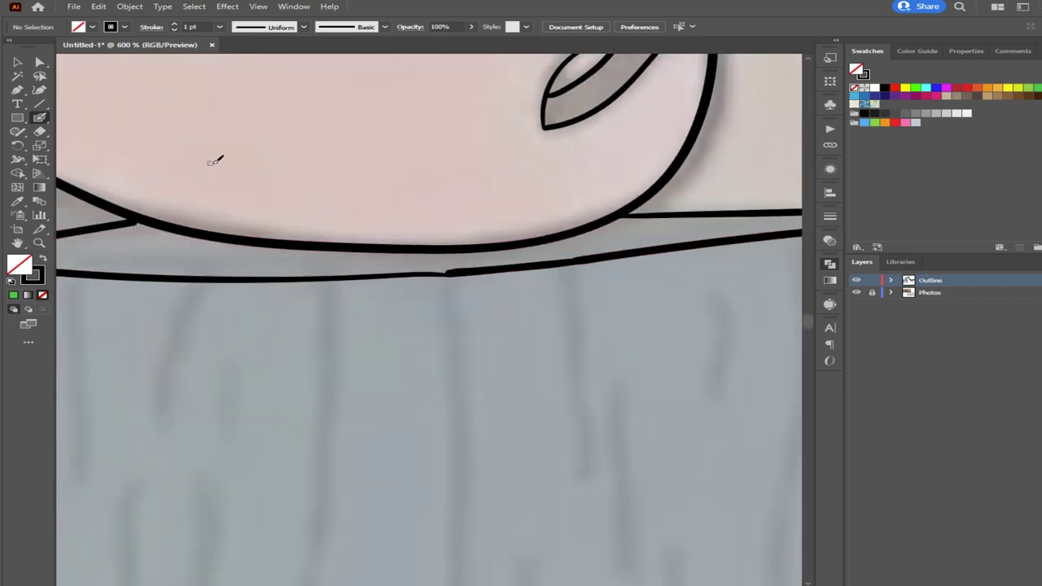
left_click_drag(447, 272, 444, 271)
key("ctrl+z")
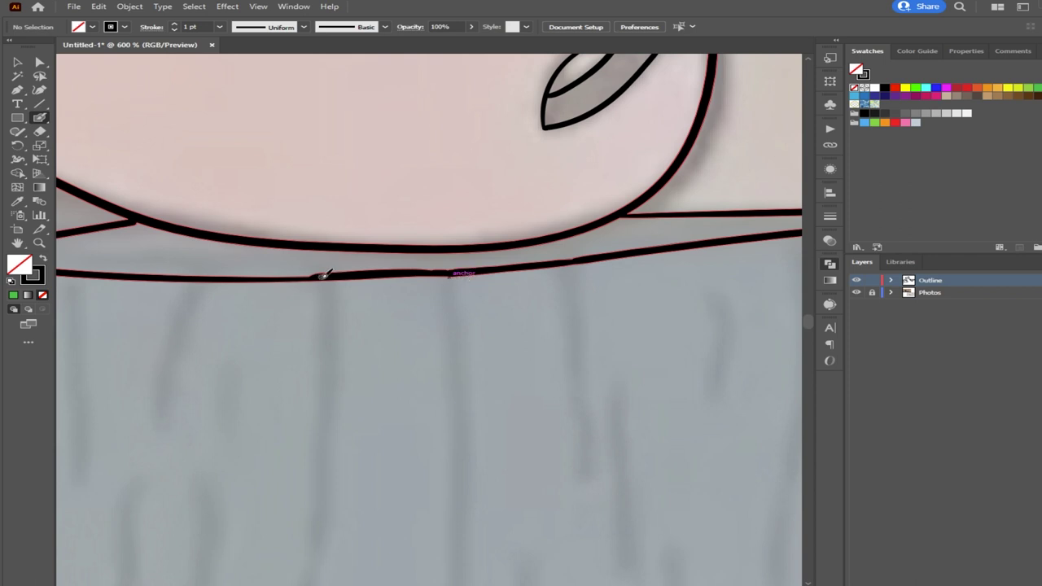
left_click_drag(210, 273, 202, 276)
key("ctrl+z")
key("ctrl+z")
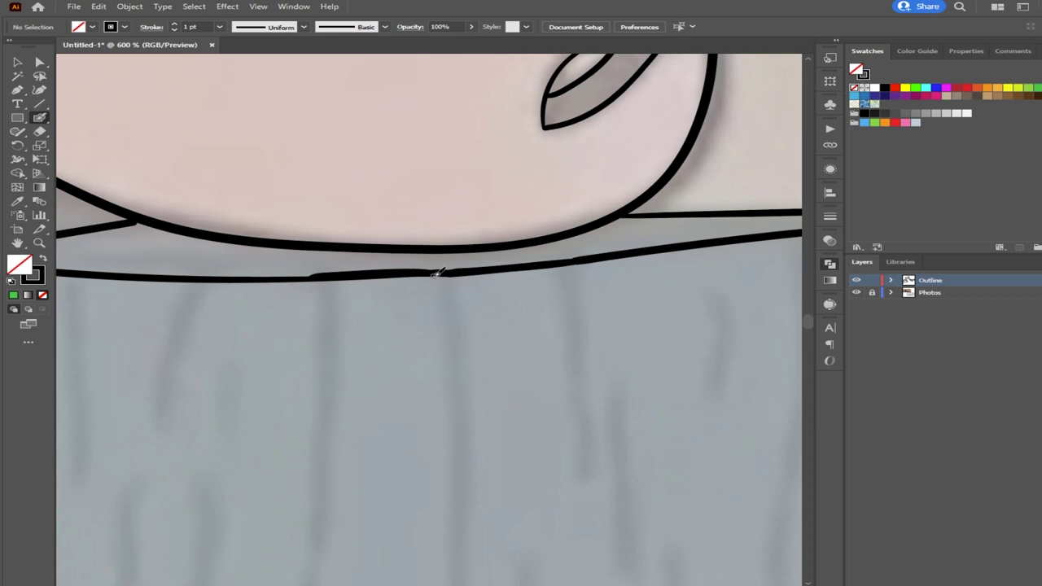
key("ctrl+z")
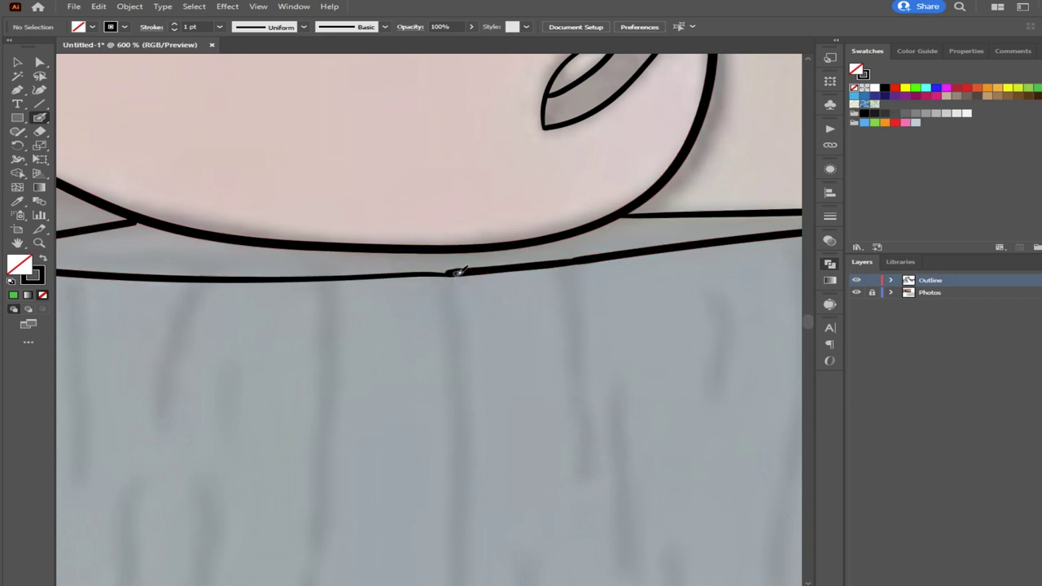
Thicken the thin stretch of the block's front top edge beside the middle corner and smooth the joint between the strokes
left_click_drag(422, 267, 420, 268)
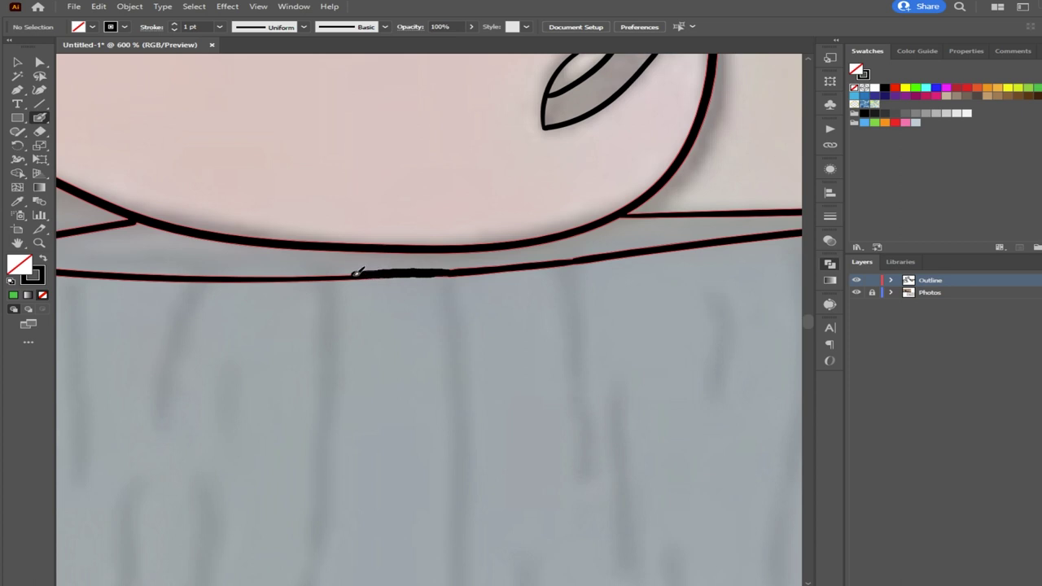
left_click_drag(328, 276, 298, 276)
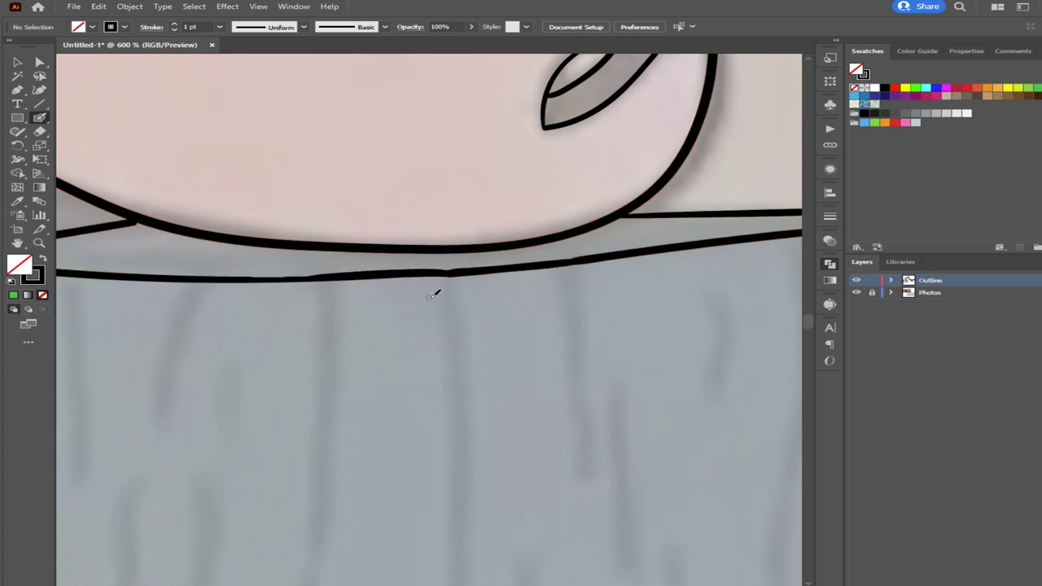
scroll(456, 267, "up", 5)
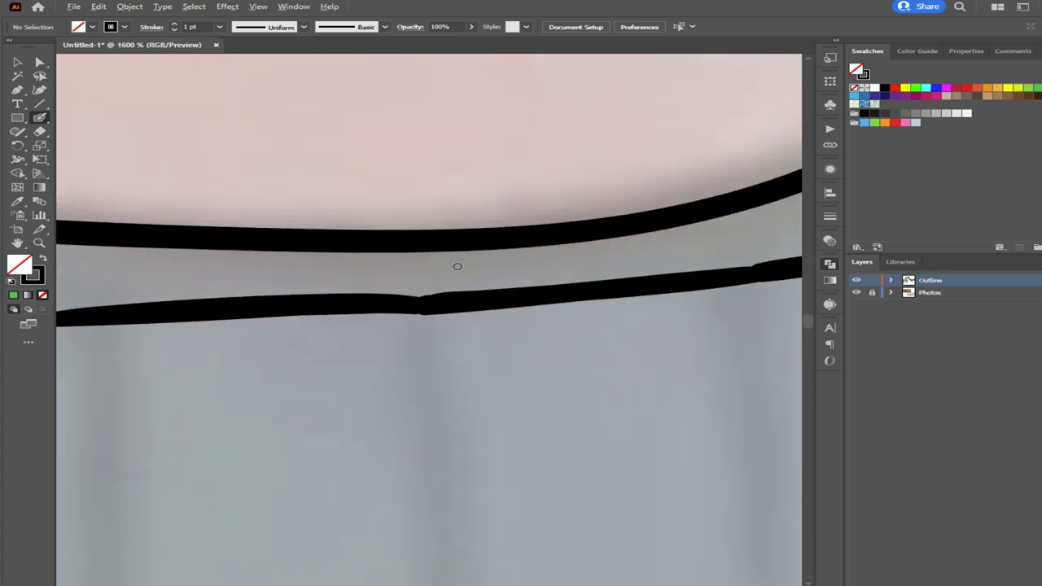
mouse_move(354, 330)
left_mouse_down()
mouse_move(419, 323)
mouse_move(360, 315)
mouse_move(382, 316)
mouse_move(314, 329)
left_mouse_up()
left_click_drag(387, 340, 285, 340)
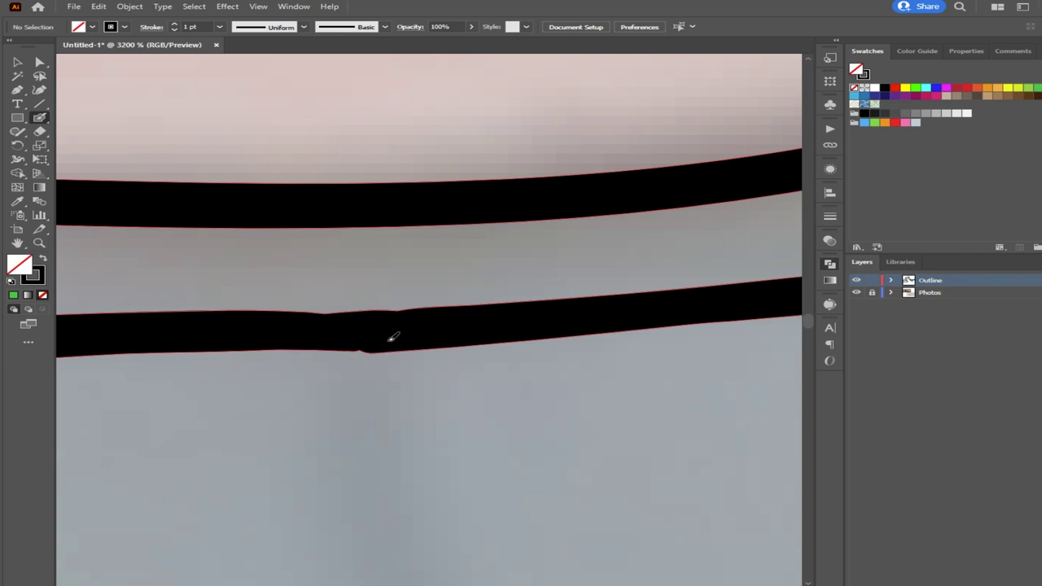
left_click_drag(354, 341, 304, 342)
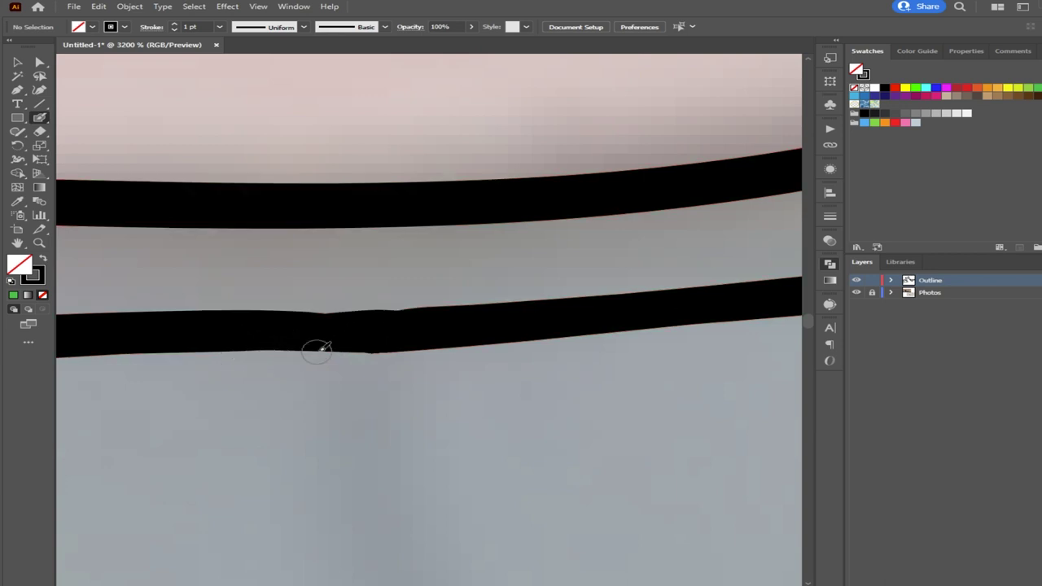
Fill the gap between the rear and front top edge strokes where they meet at the block's right corner
scroll(360, 325, "down", 5)
scroll(363, 324, "down", 2)
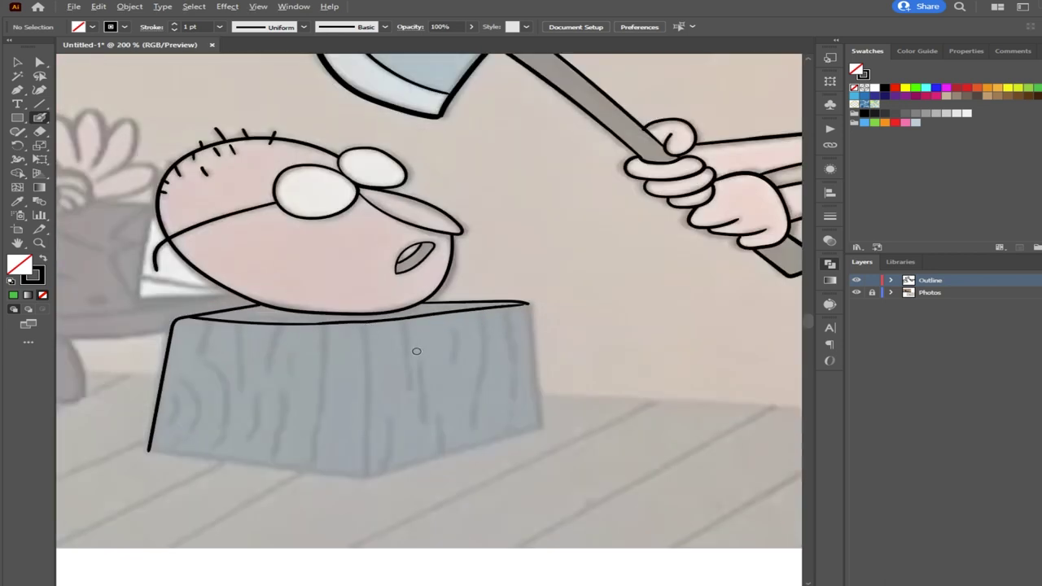
scroll(415, 377, "down", 2)
scroll(500, 274, "up", 3)
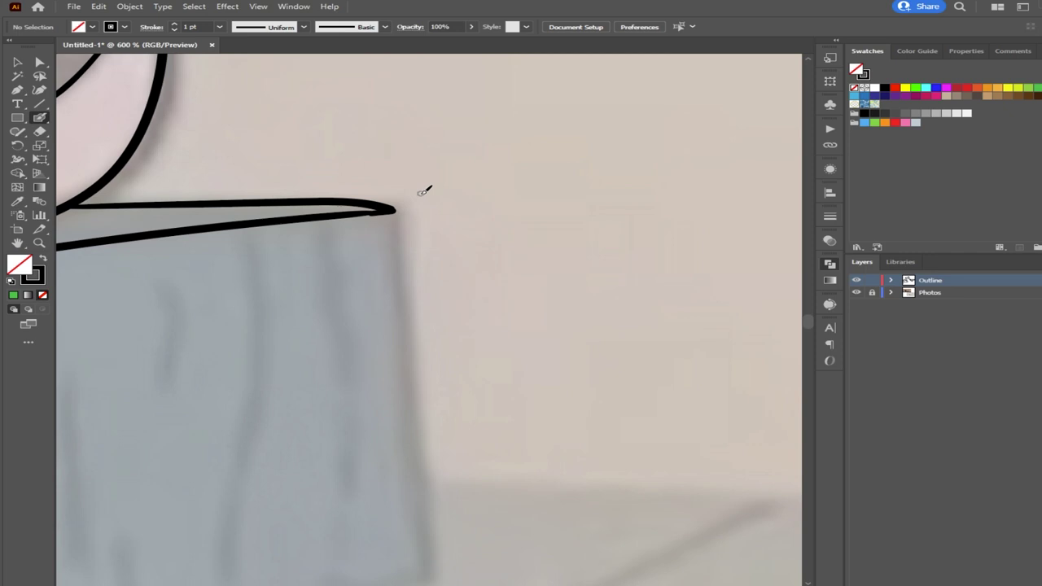
scroll(391, 204, "up", 5)
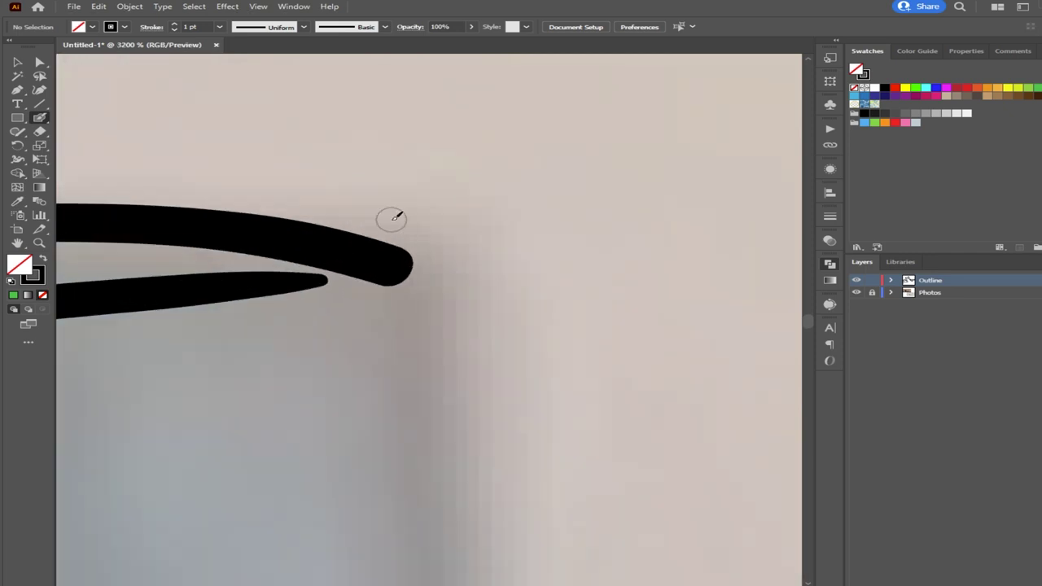
left_click_drag(314, 282, 399, 269)
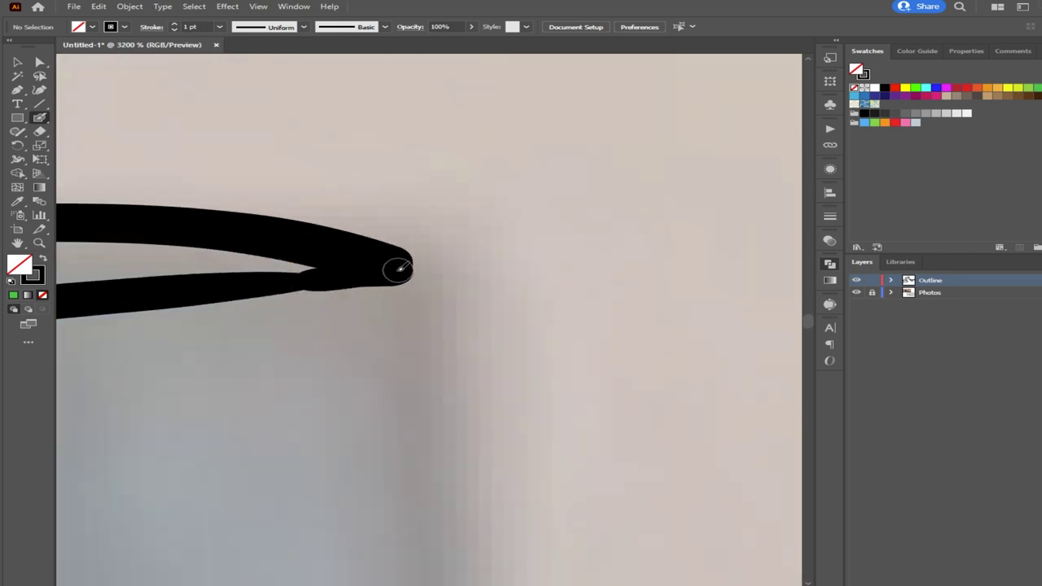
left_click_drag(295, 279, 408, 269)
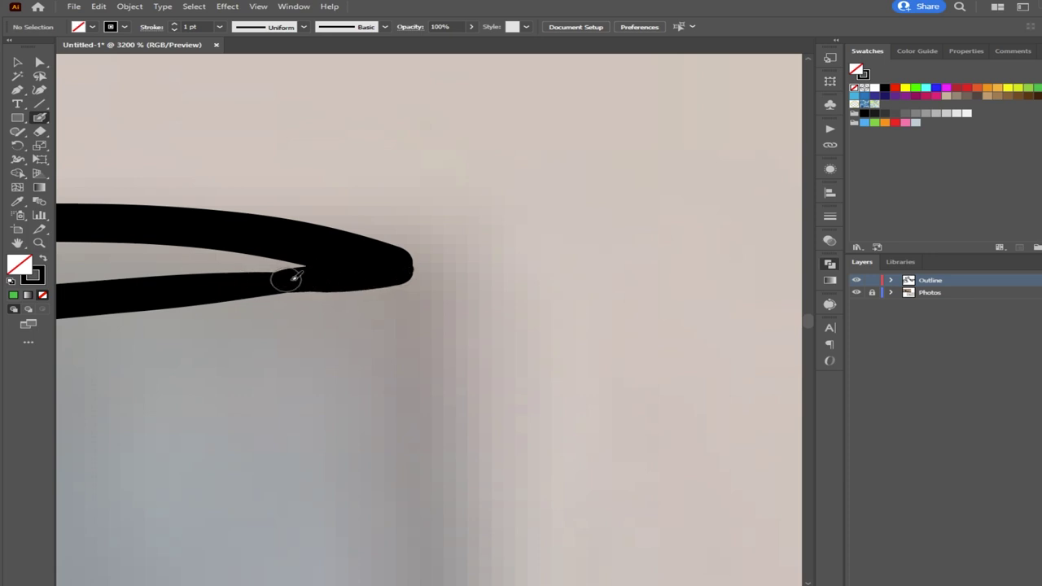
Trace the block's right vertical edge and the bottom edge of its right face to the middle corner
scroll(512, 269, "down", 6)
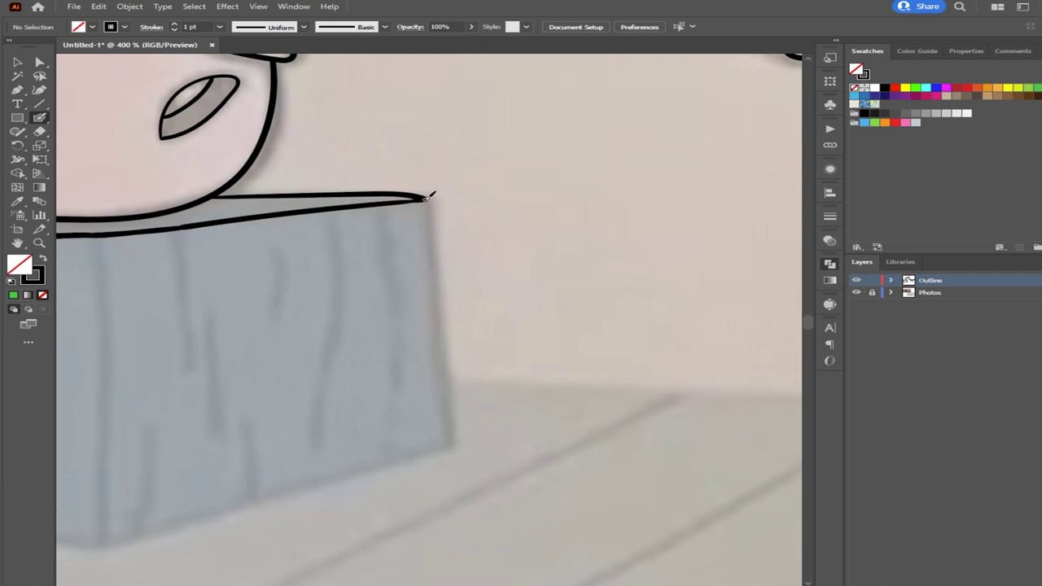
left_click_drag(425, 226, 454, 446)
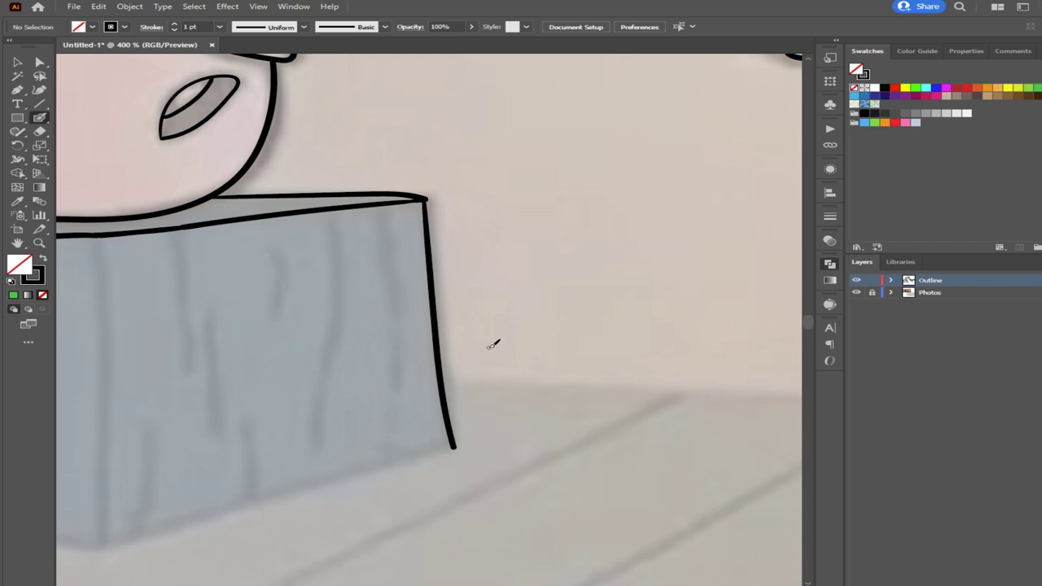
left_click_drag(486, 348, 647, 245)
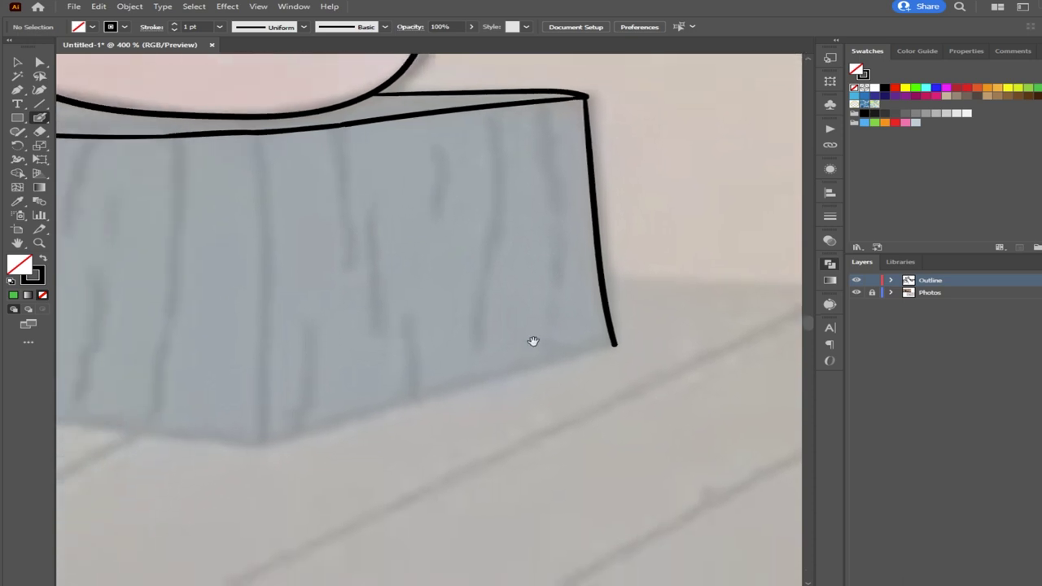
left_click_drag(267, 442, 613, 342)
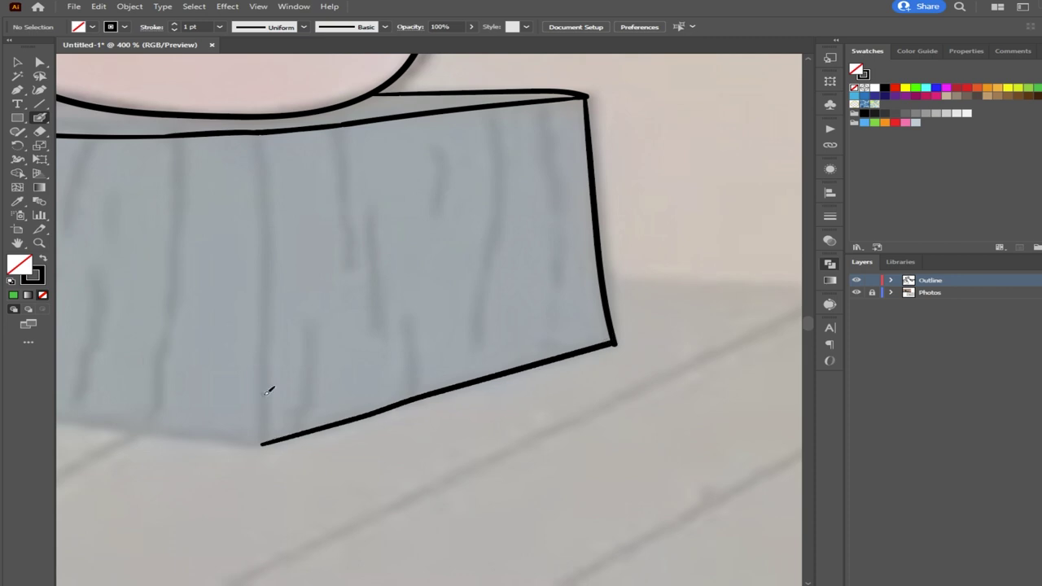
Trace the block's middle vertical edge and the bottom edge of its left face
mouse_move(265, 438)
left_mouse_down()
mouse_move(270, 199)
mouse_move(256, 132)
left_mouse_up()
left_click_drag(212, 363, 440, 388)
left_click_drag(320, 367, 378, 369)
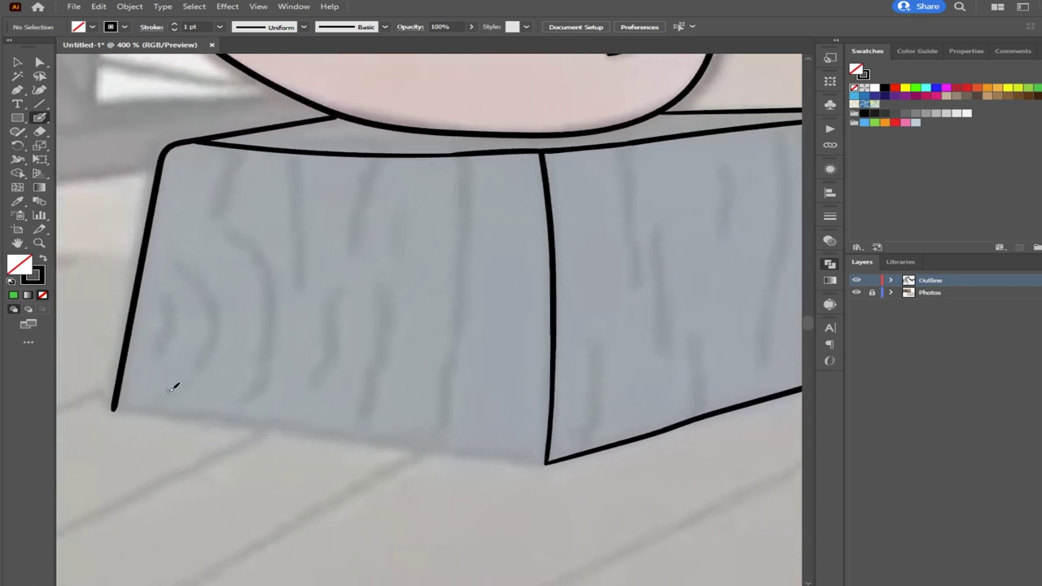
left_click_drag(118, 407, 546, 460)
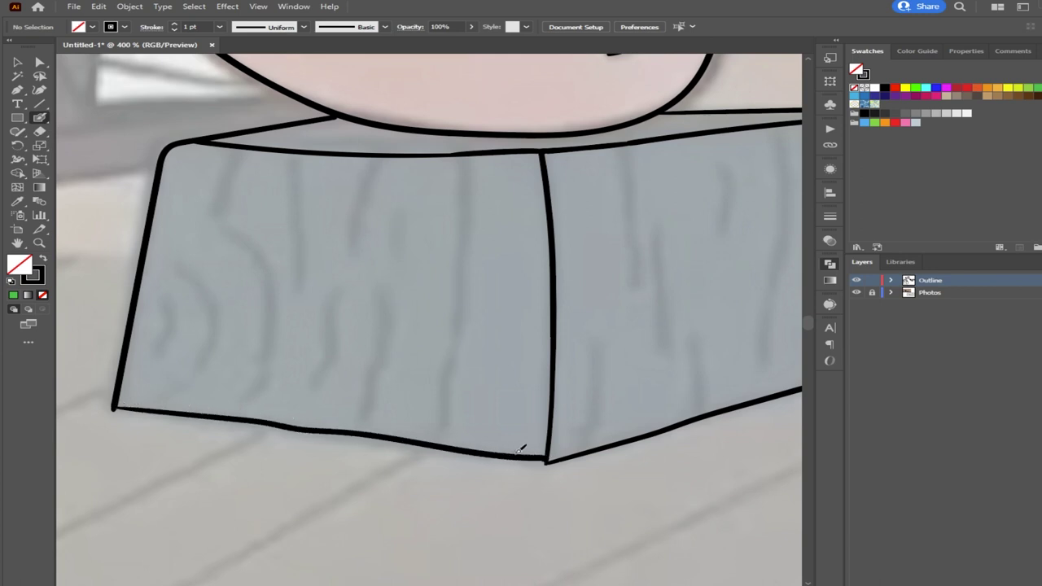
key("ctrl+z")
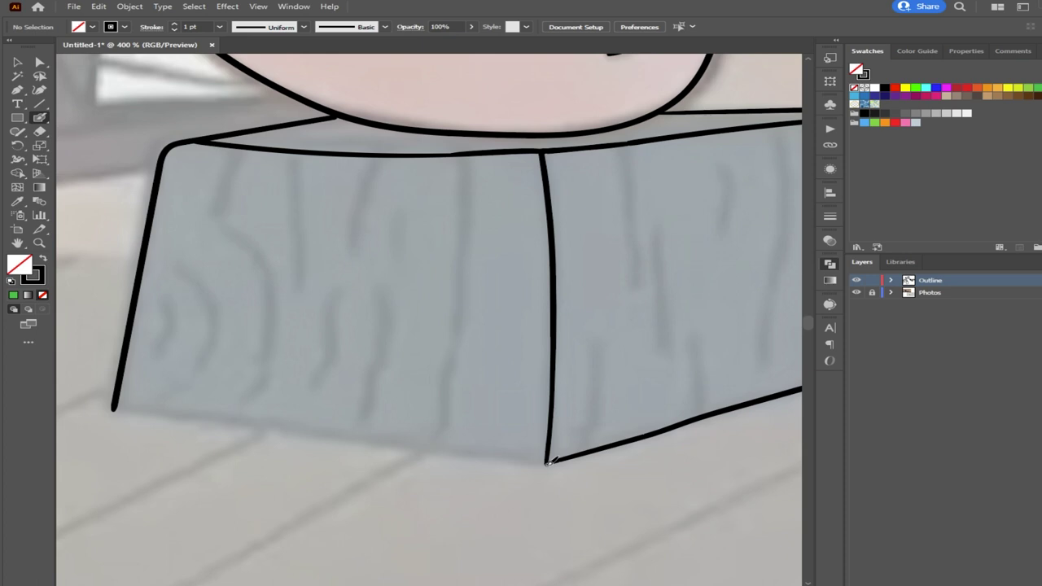
mouse_move(534, 461)
left_mouse_down()
mouse_move(357, 448)
mouse_move(113, 408)
left_mouse_up()
Erase the rounded stroke end protruding at the block's lower right corner with a much smaller Eraser, leaving a sharp corner
left_click_drag(405, 409, 260, 426)
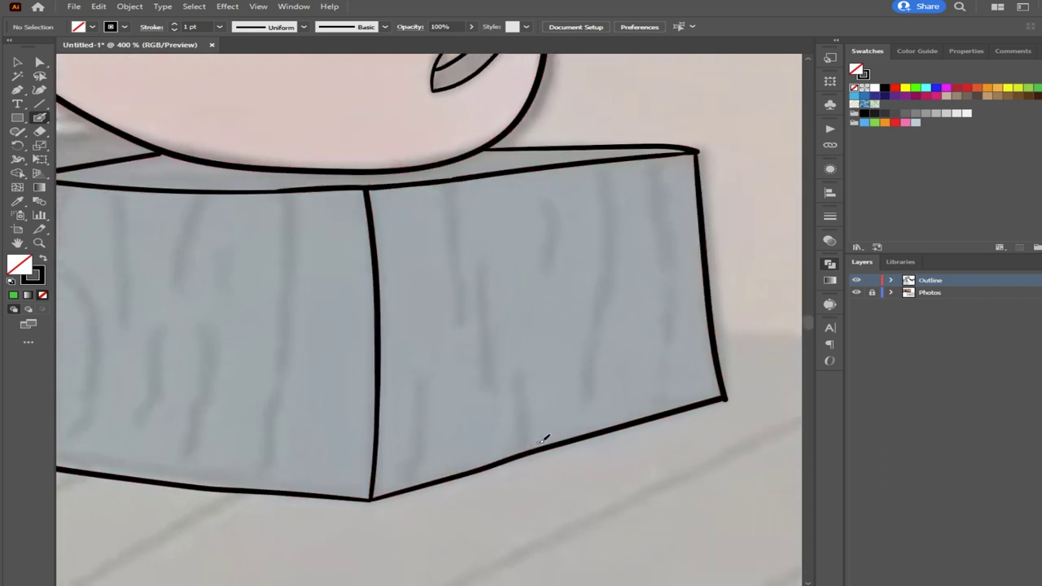
left_click_drag(724, 400, 543, 396)
scroll(631, 388, "up", 6)
key("e")
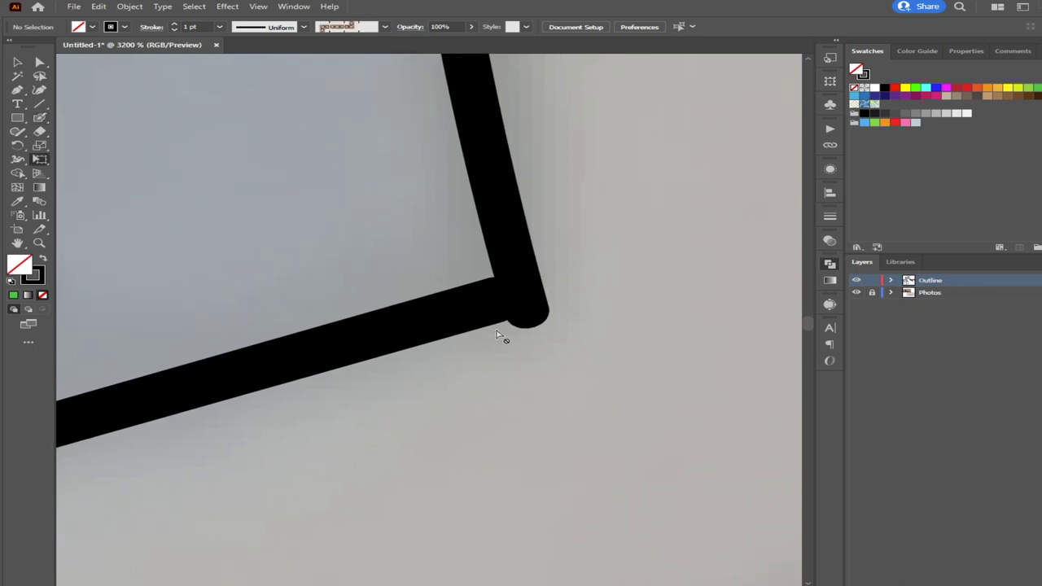
left_click(40, 131)
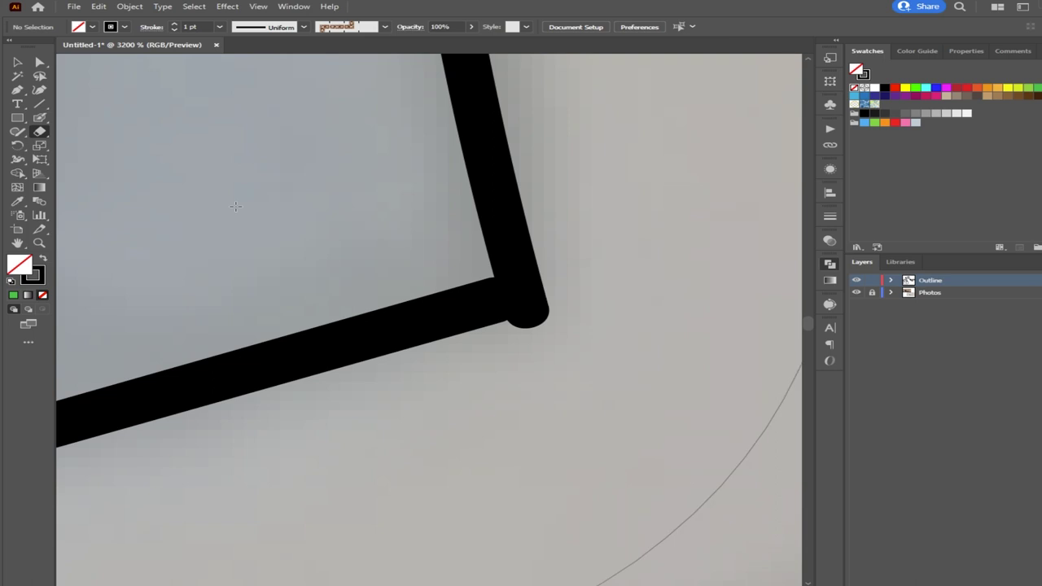
key("[")
key("[")
key("[")
key("[")
key("[")
key("[")
key("[")
key("[")
key("[")
key("[")
key("[")
key("[")
key("[")
key("[")
key("[")
key("[")
key("[")
key("[")
key("[")
key("[")
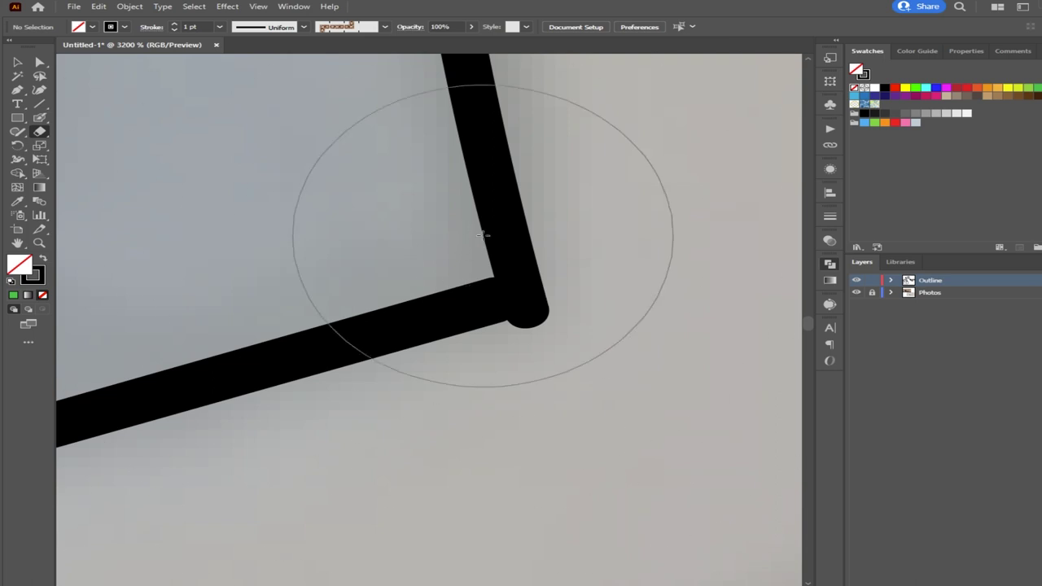
mouse_move(559, 365)
left_mouse_down()
mouse_move(562, 358)
mouse_move(505, 377)
left_mouse_up()
mouse_move(561, 358)
left_mouse_down()
mouse_move(477, 379)
mouse_move(567, 348)
mouse_move(447, 400)
left_mouse_up()
scroll(458, 324, "down", 8)
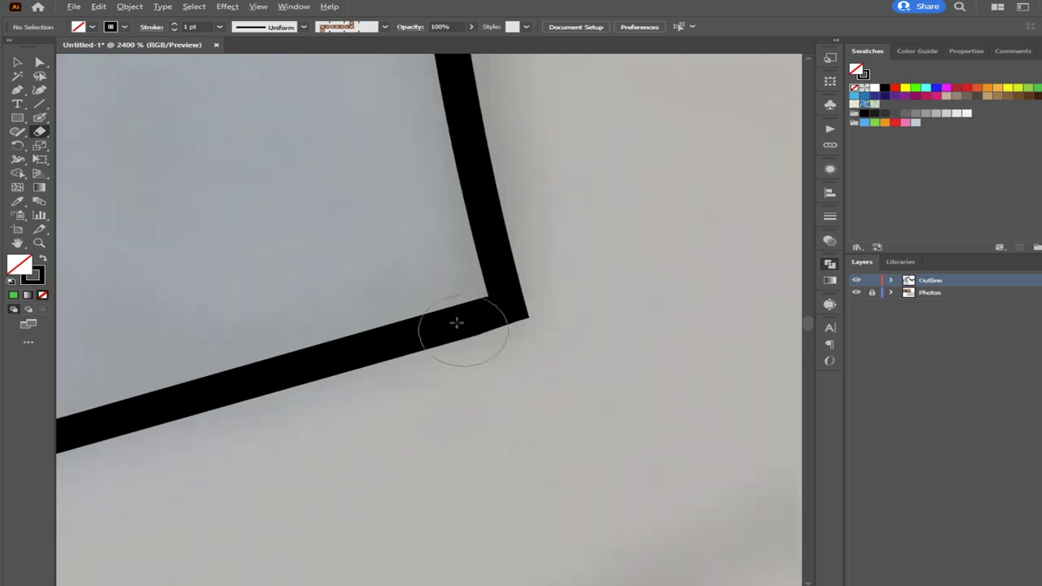
Try to thin the thickened stretch of the front top edge between the wood grain line and the middle corner with the Eraser
left_click_drag(358, 318, 513, 300)
left_click_drag(299, 323, 463, 425)
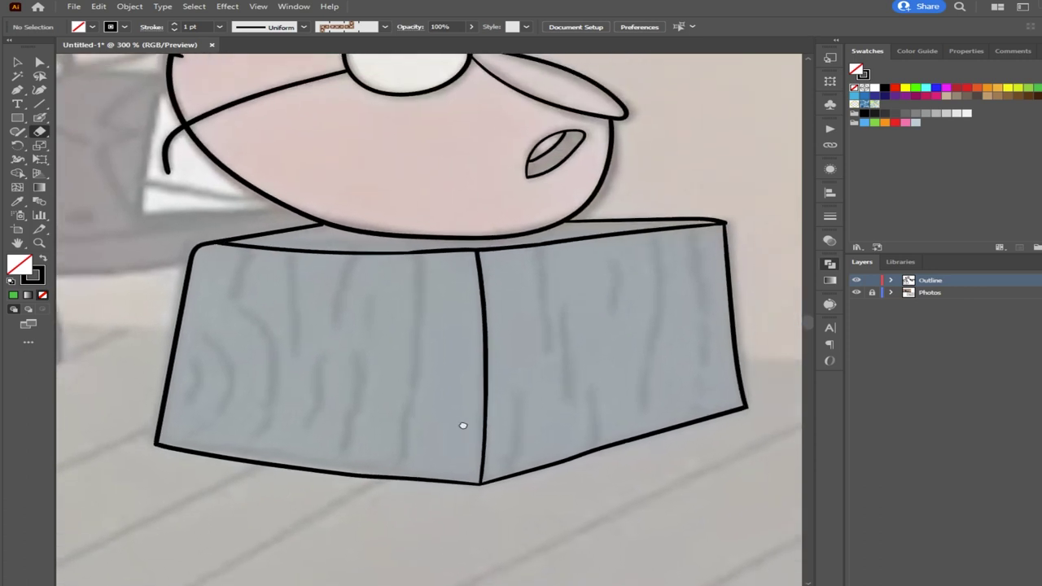
scroll(416, 280, "up", 5)
left_click_drag(409, 282, 346, 442)
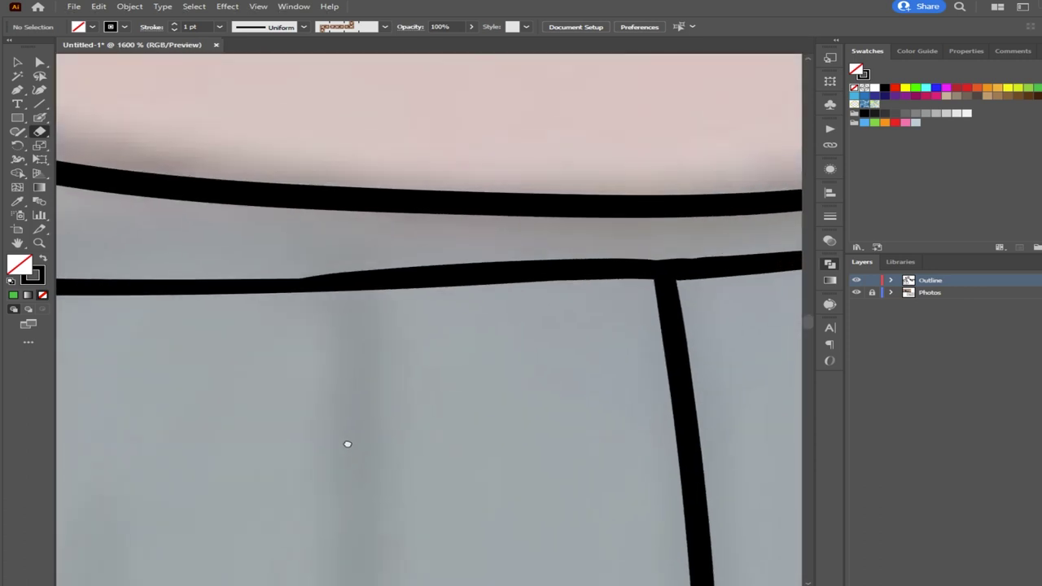
scroll(348, 442, "down", 1)
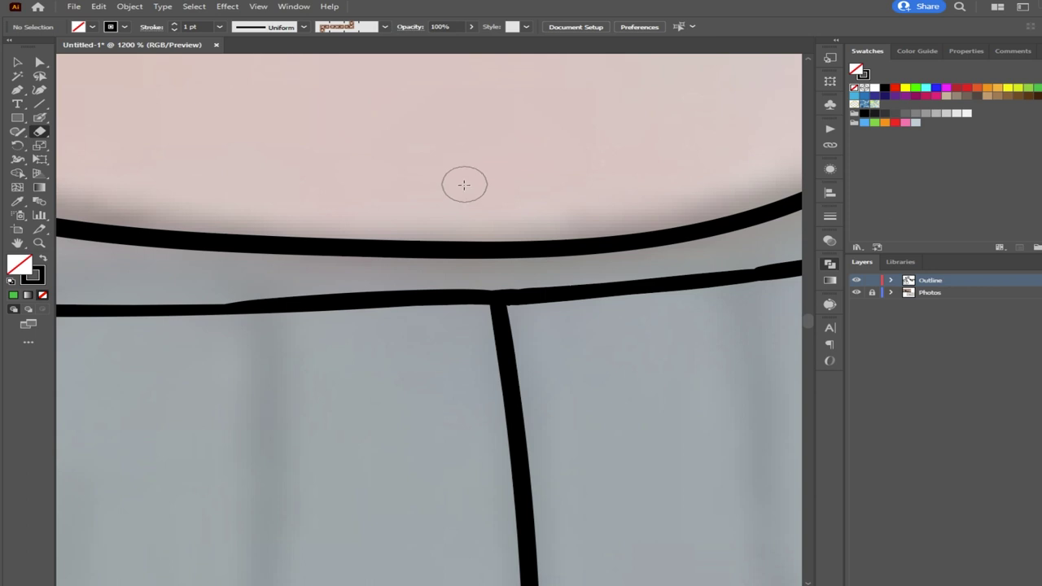
left_click_drag(219, 288, 518, 269)
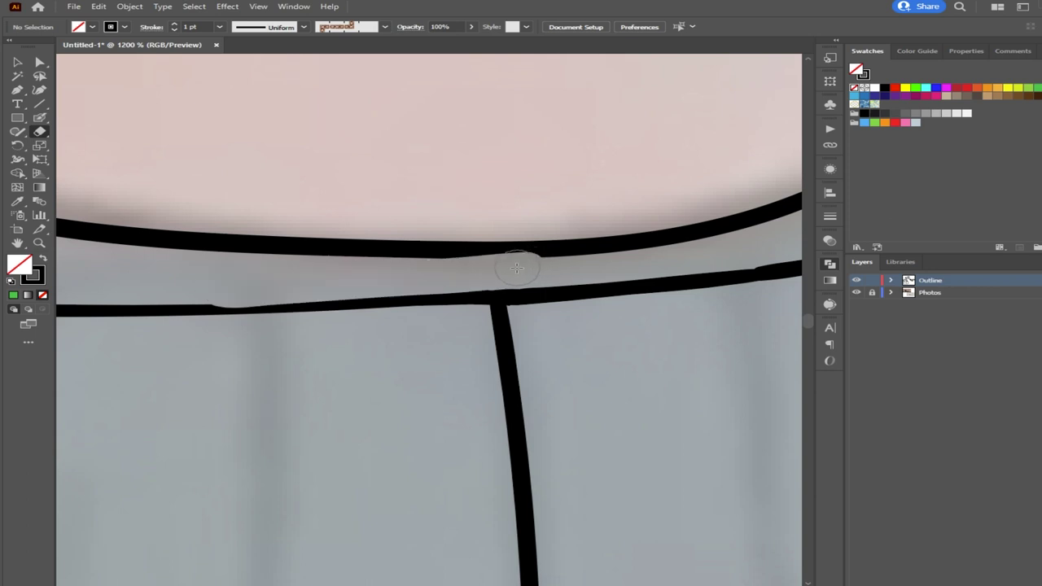
mouse_move(495, 281)
left_mouse_down()
mouse_move(457, 276)
mouse_move(488, 272)
mouse_move(249, 276)
left_mouse_up()
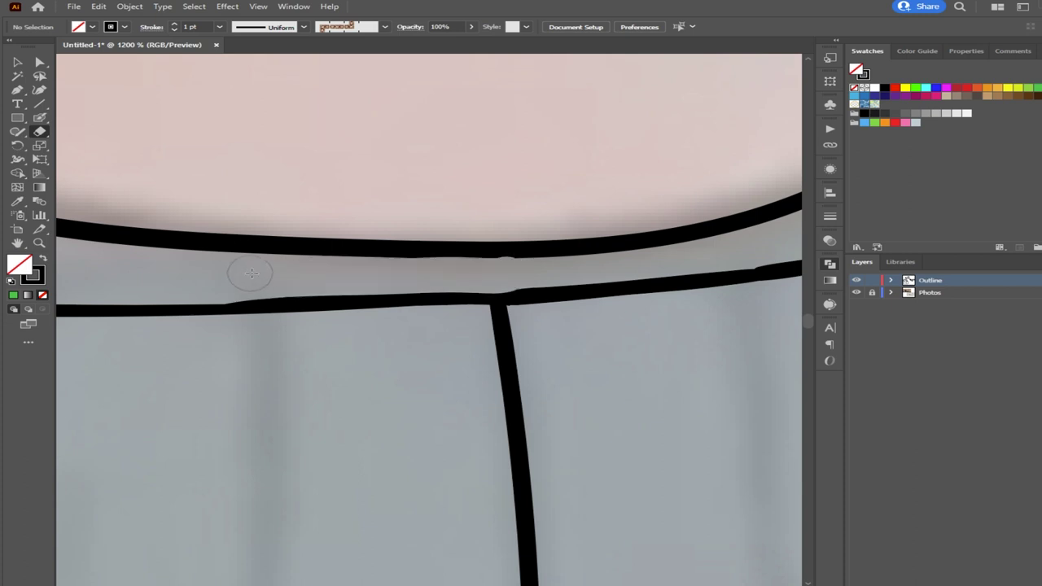
key("ctrl+z")
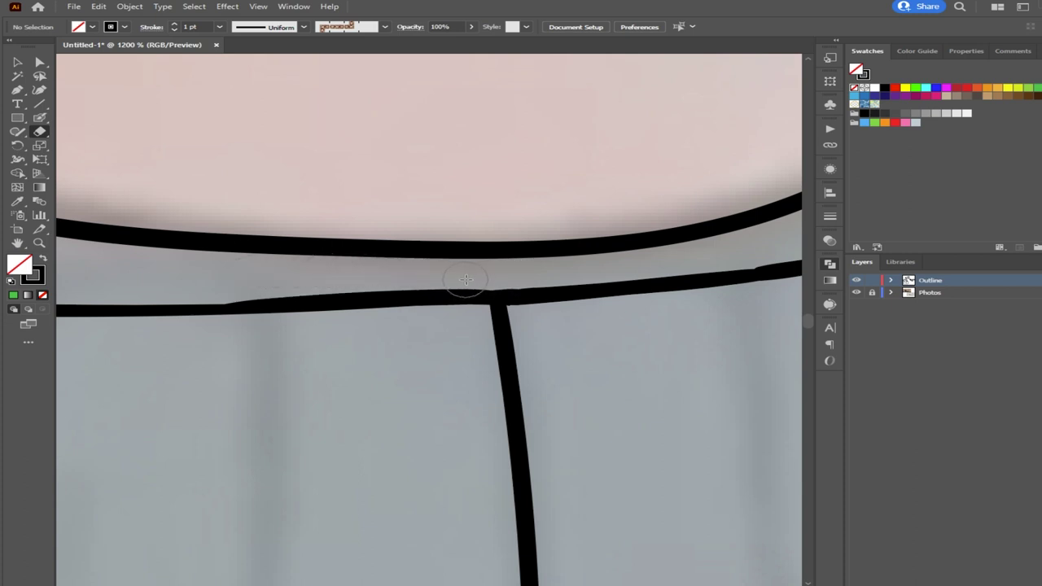
left_click_drag(480, 274, 303, 281)
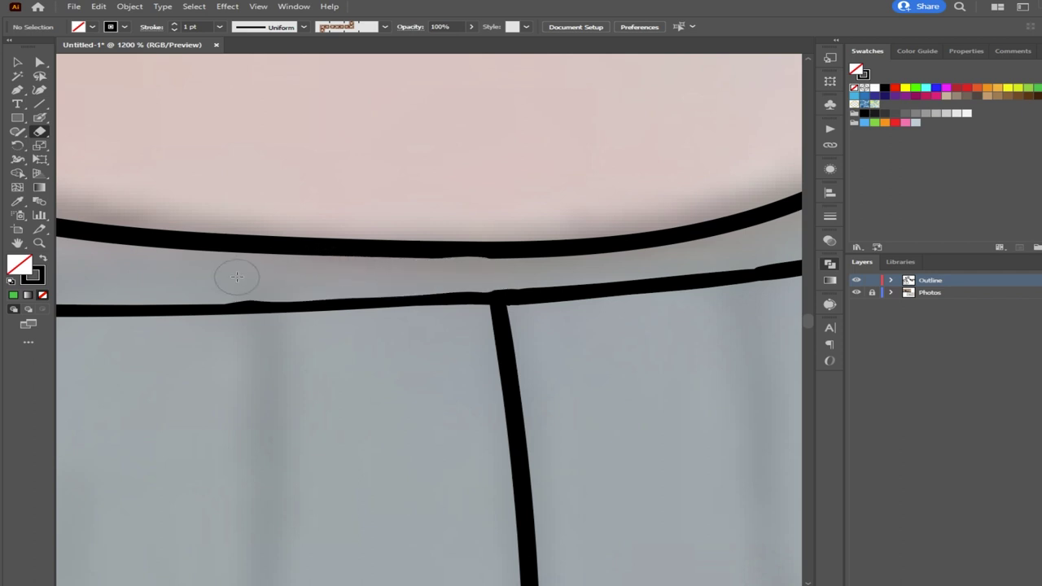
mouse_move(232, 282)
left_mouse_down()
mouse_move(217, 291)
mouse_move(306, 281)
left_mouse_up()
left_click_drag(516, 274, 411, 274)
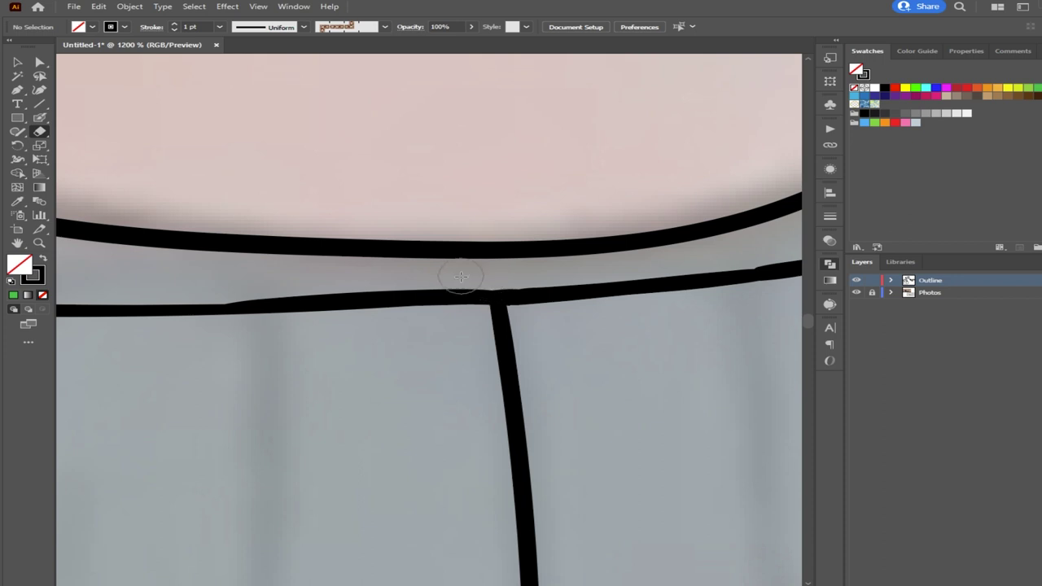
left_click_drag(485, 284, 202, 285)
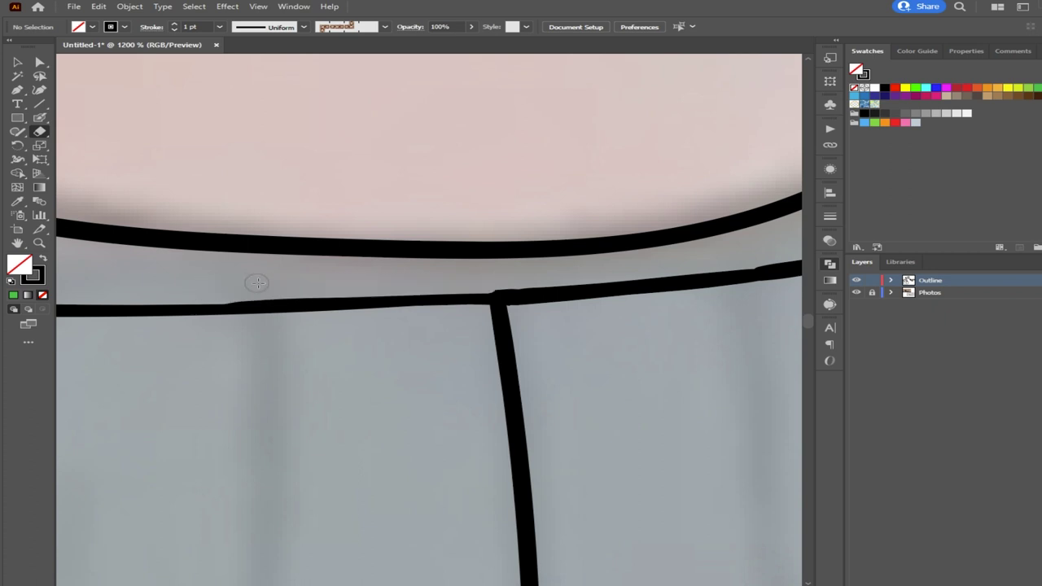
left_click_drag(482, 283, 569, 275)
key("ctrl+z")
key("ctrl+z")
key("ctrl+z")
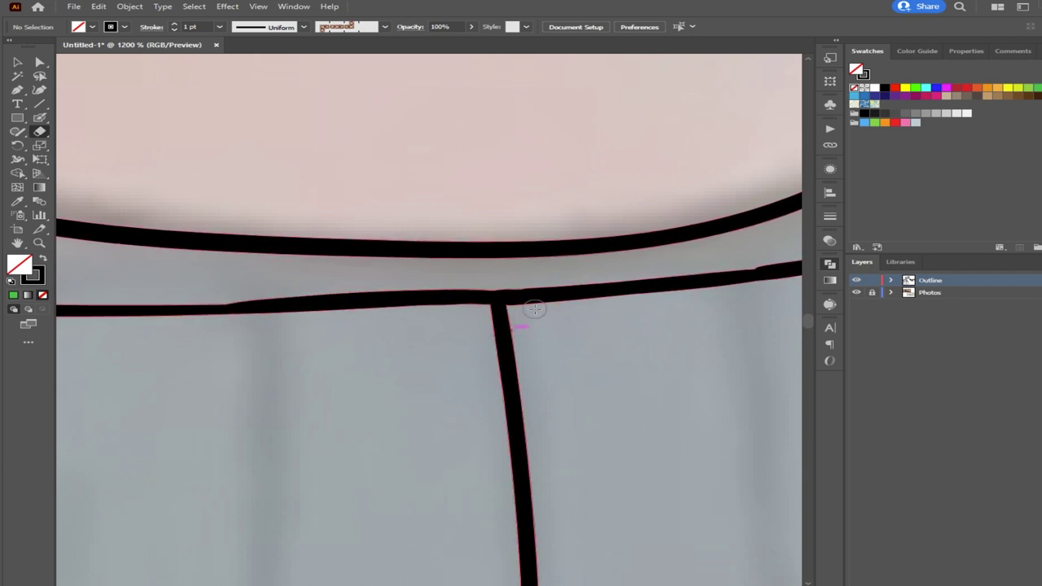
Trim the upper side of the thickened front top edge left of the block's middle corner with the Eraser
scroll(529, 309, "down", 5)
scroll(471, 367, "up", 3)
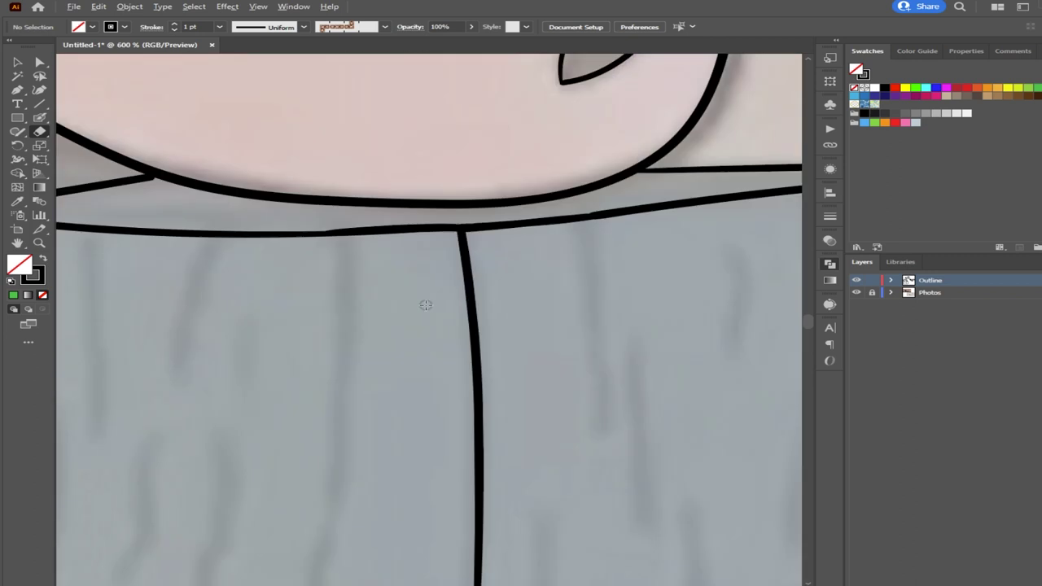
scroll(440, 314, "up", 2)
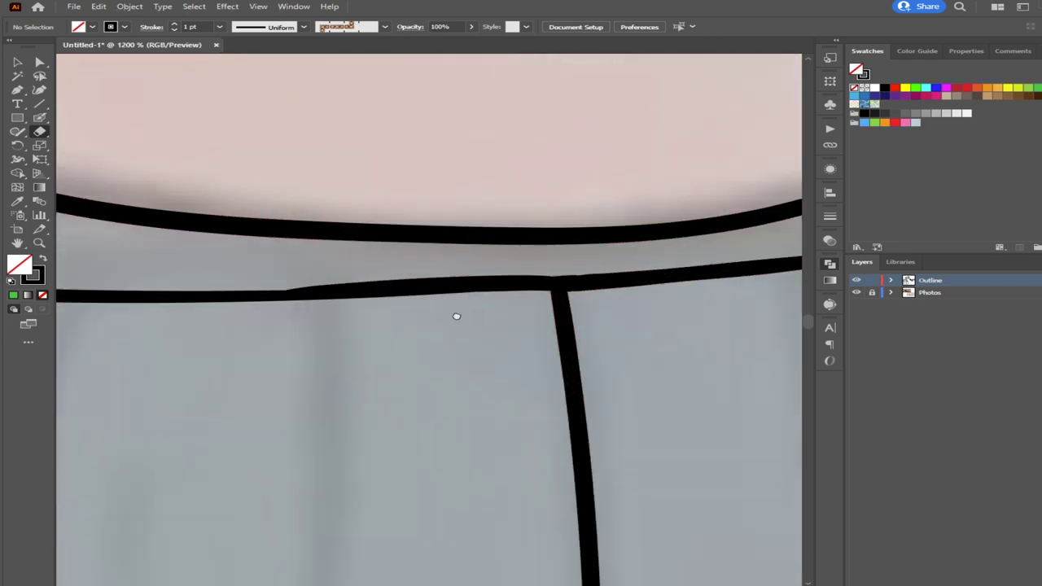
left_click_drag(459, 311, 440, 327)
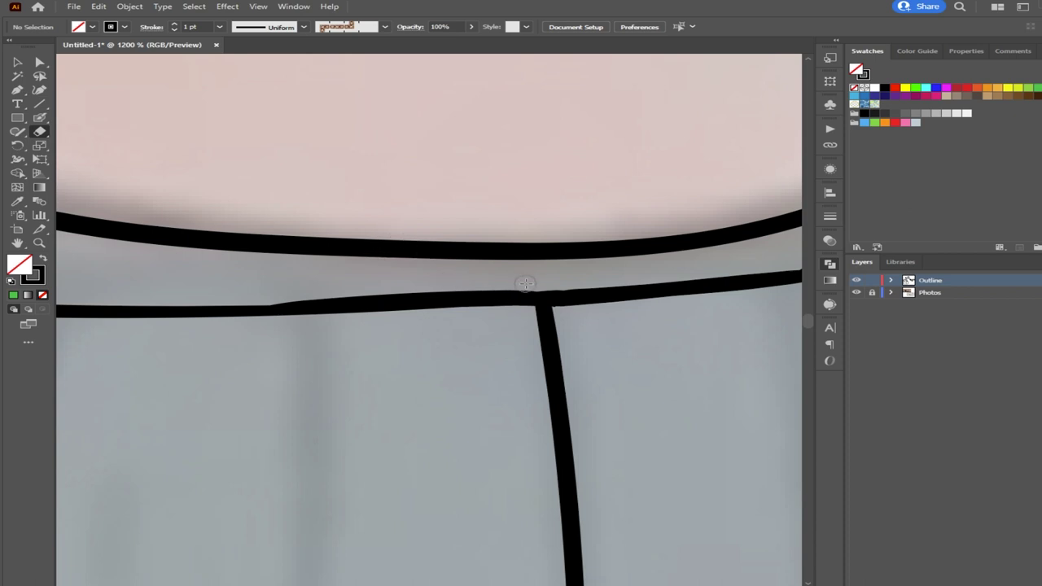
left_click_drag(535, 283, 288, 292)
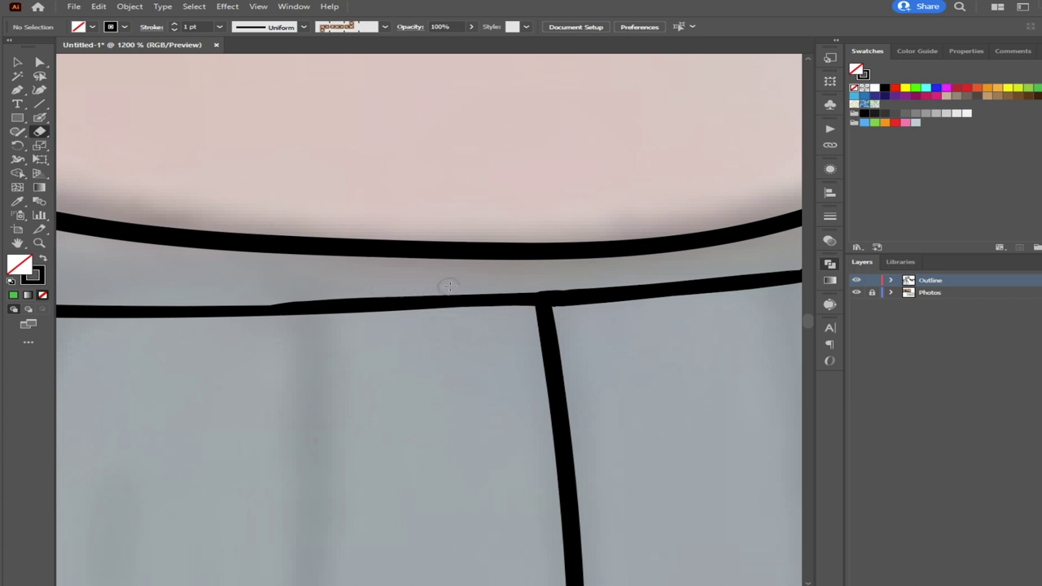
left_click_drag(519, 311, 417, 329)
scroll(474, 351, "right", 3)
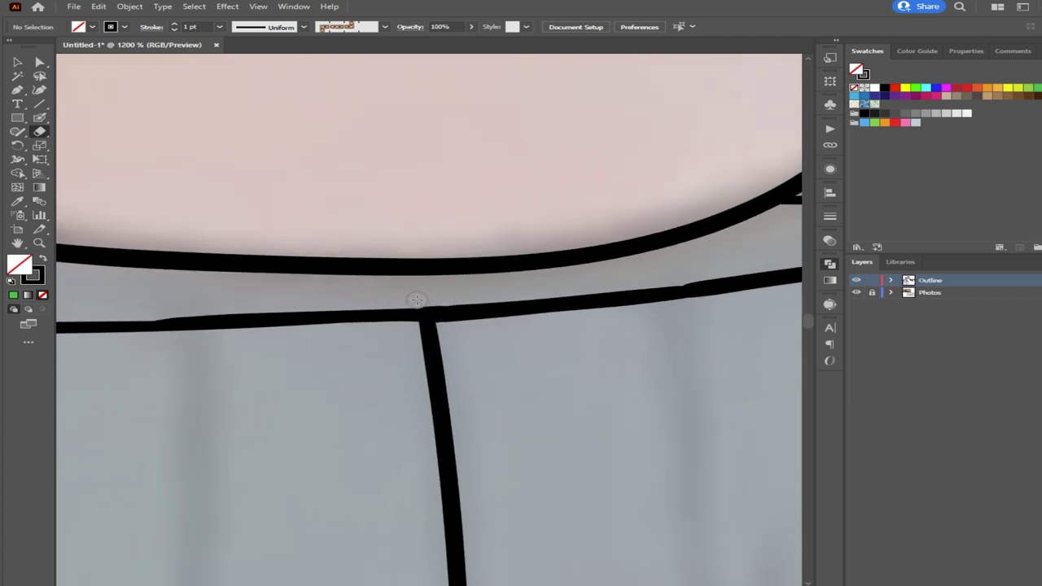
Smooth the bump on the front top edge at the block's middle corner and just to its right with the Eraser
mouse_move(445, 296)
left_mouse_down()
mouse_move(472, 293)
mouse_move(449, 296)
left_mouse_up()
left_click_drag(460, 297, 492, 292)
left_click_drag(406, 298, 483, 293)
left_click_drag(418, 297, 494, 294)
left_click_drag(438, 299, 458, 293)
Trace the two long grain lines near the block's right edge and the short curved one beside them with the Blob Brush
scroll(525, 223, "down", 2, "alt")
scroll(525, 223, "down", 1, "alt")
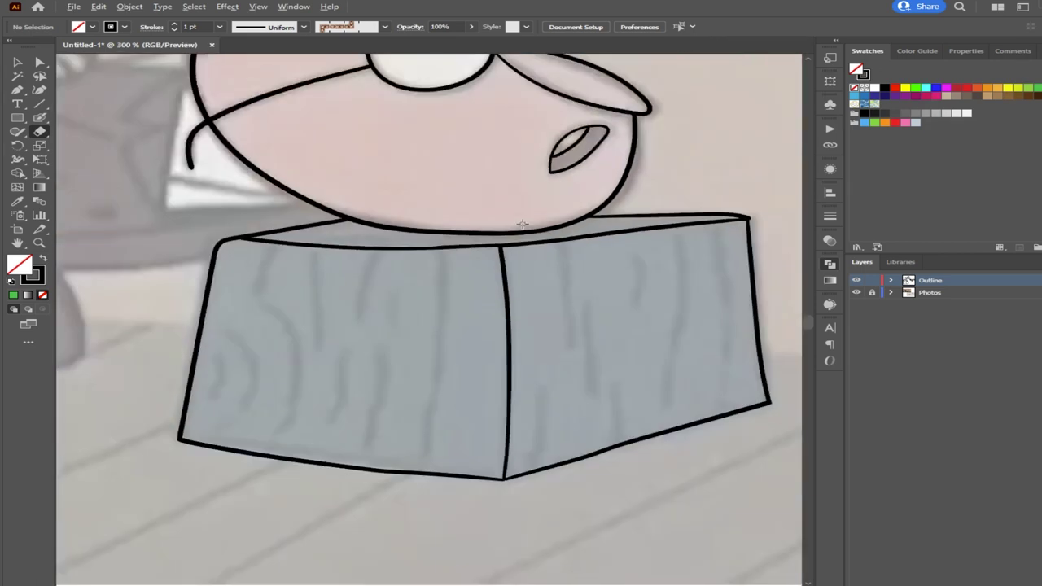
scroll(431, 265, "down", 1, "alt")
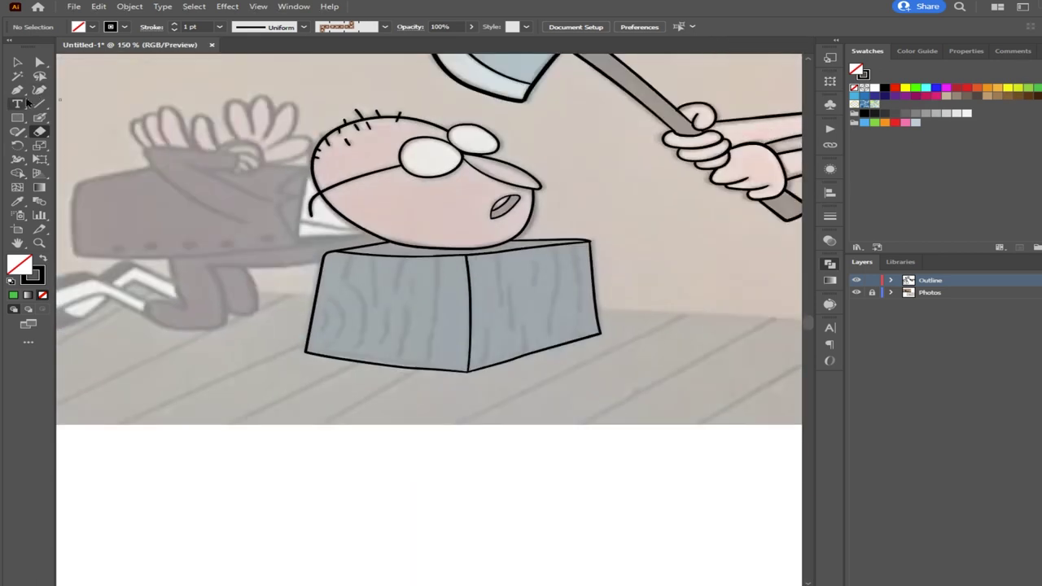
key("b")
scroll(509, 332, "up", 1, "alt")
left_click_drag(510, 333, 407, 359)
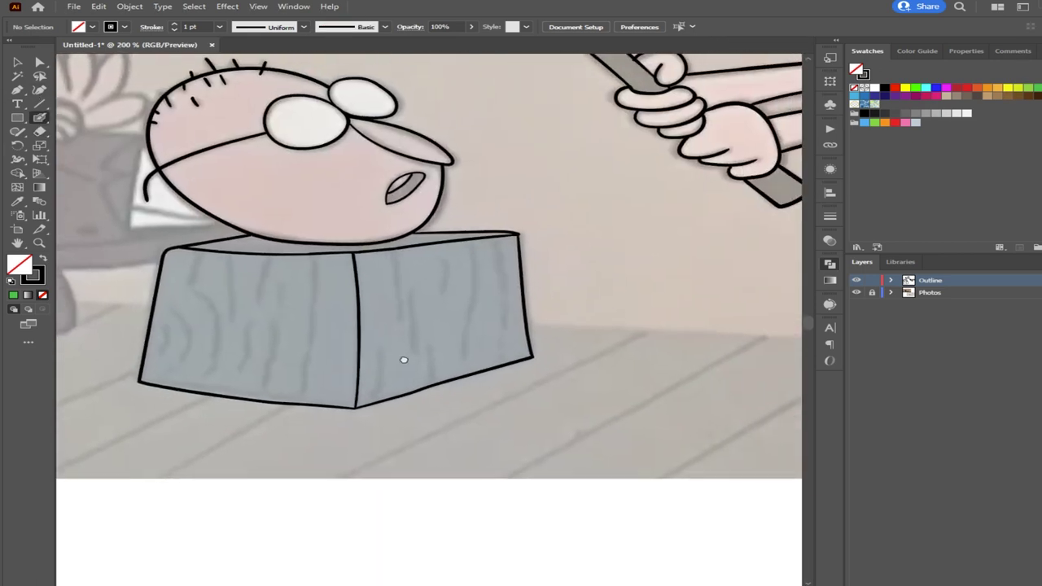
scroll(455, 335, "up", 2, "alt")
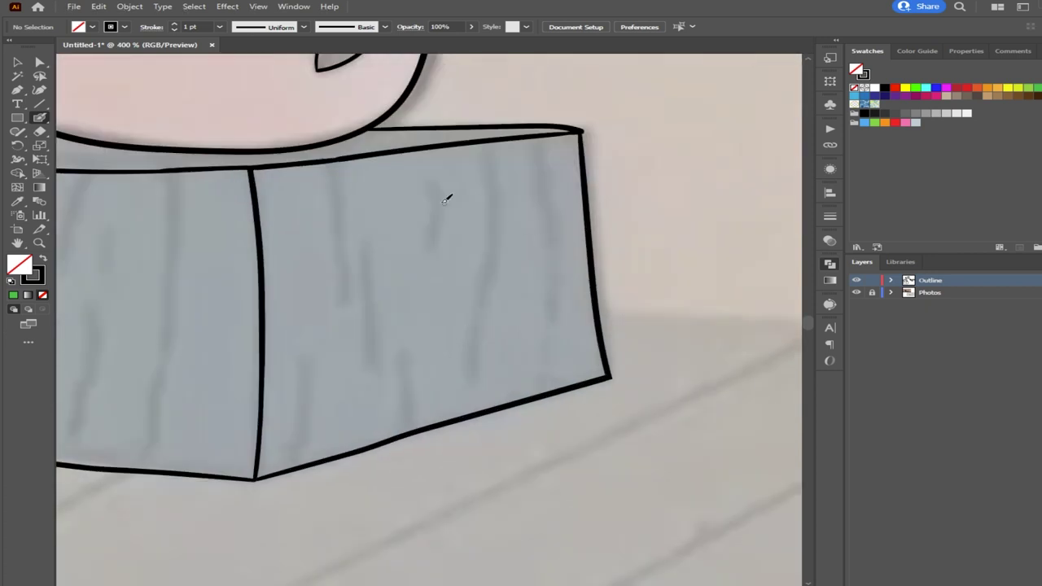
mouse_move(475, 383)
left_mouse_down()
mouse_move(498, 257)
mouse_move(485, 154)
left_mouse_up()
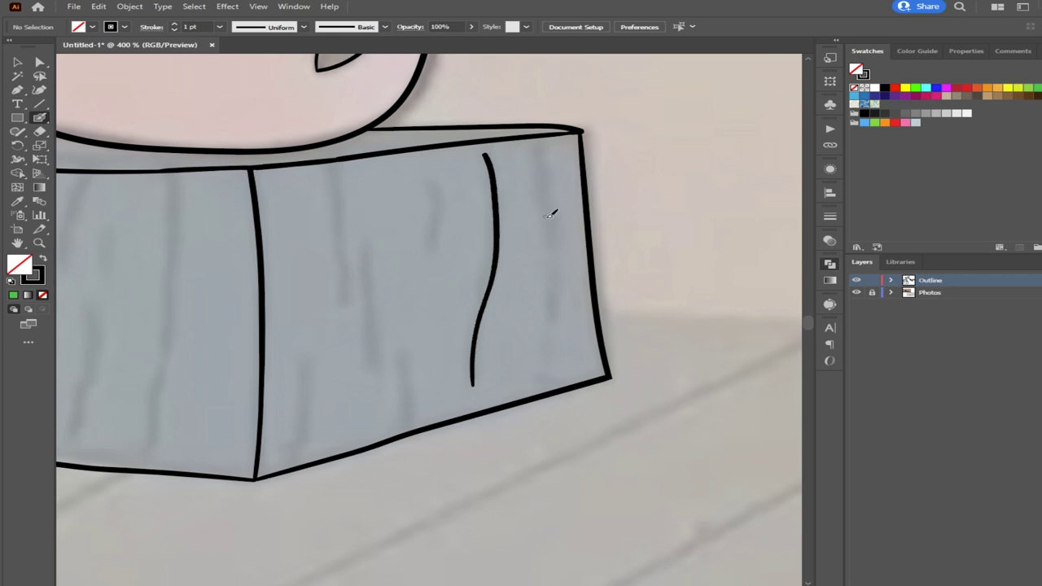
left_click_drag(559, 313, 537, 153)
mouse_move(427, 176)
left_mouse_down()
mouse_move(438, 213)
mouse_move(429, 239)
left_mouse_up()
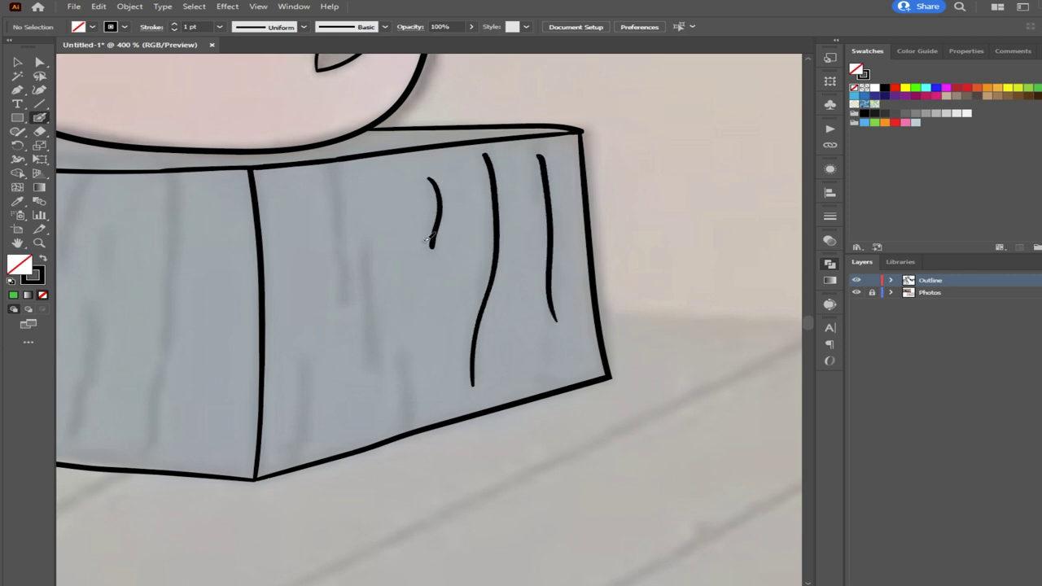
Trace the four remaining wood grain lines on the right face, between the short curved line and the middle edge
left_click_drag(373, 363, 367, 239)
left_click_drag(400, 366, 407, 430)
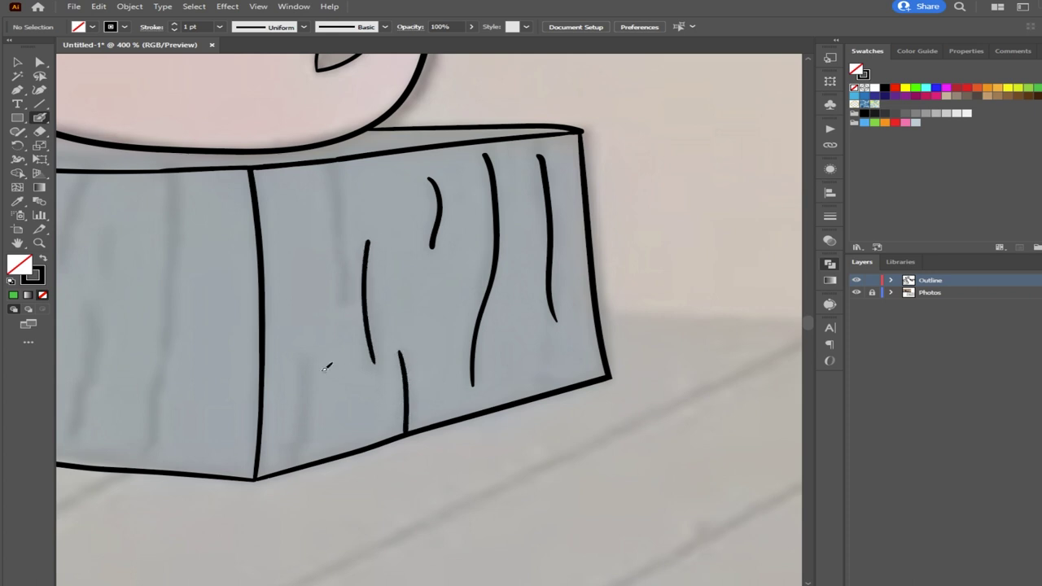
left_click_drag(296, 464, 304, 365)
left_click_drag(345, 303, 335, 178)
Compare the block with the original photo and extend the upper grain line nearest the middle edge up to the front top edge
key("ctrl+0")
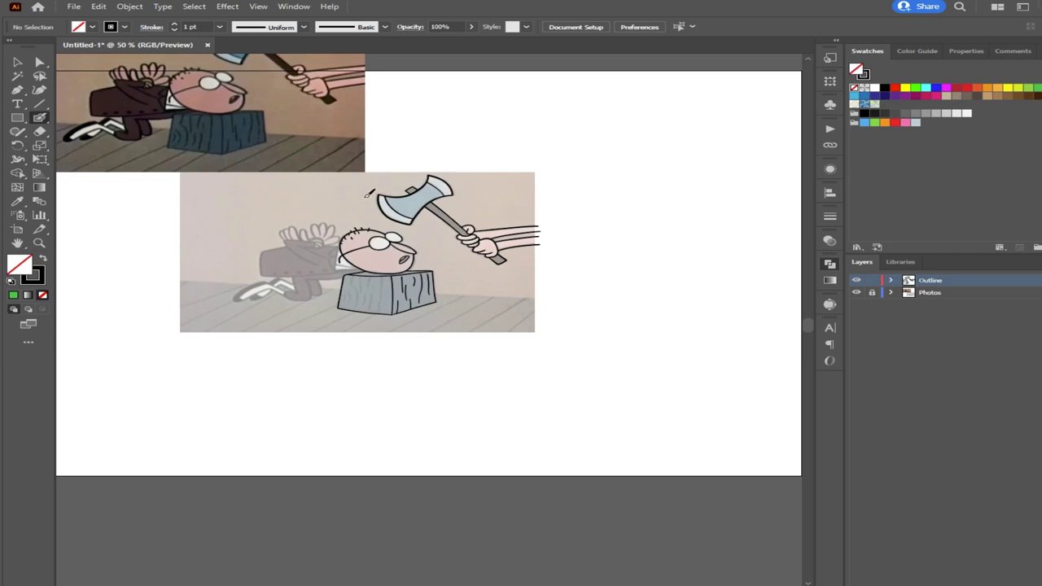
scroll(387, 260, "up", 3)
scroll(434, 281, "up", 3)
scroll(370, 268, "down", 5)
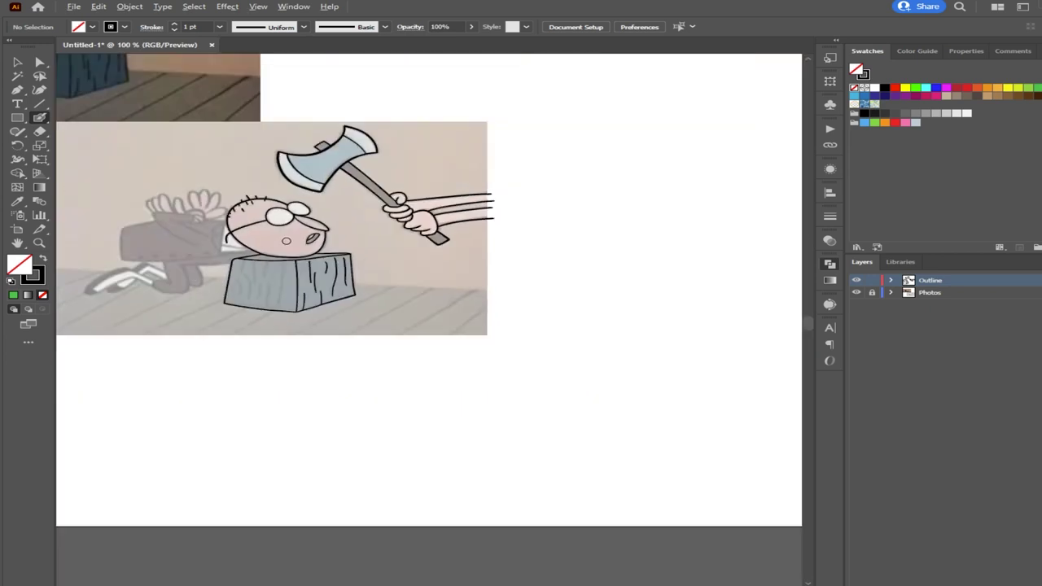
left_click_drag(177, 161, 275, 265)
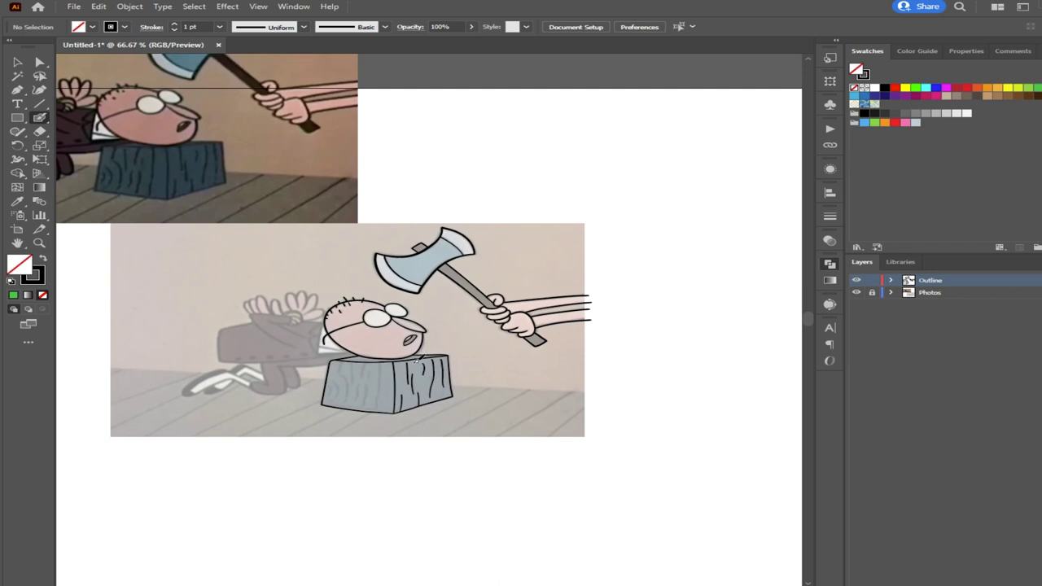
scroll(415, 363, "up", 7)
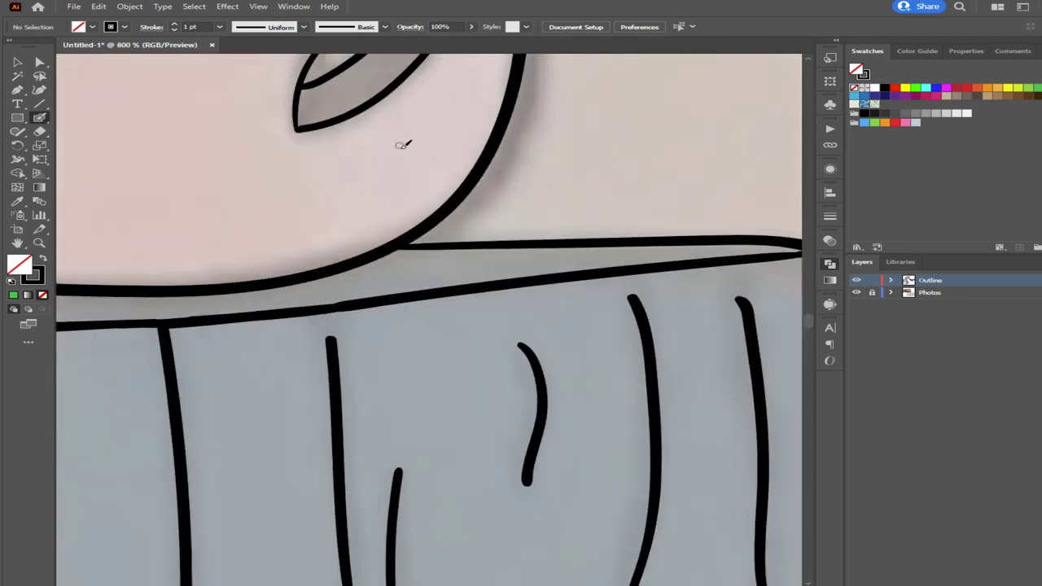
left_click_drag(330, 340, 331, 313)
key("ctrl+z")
mouse_move(331, 336)
left_mouse_down()
mouse_move(332, 318)
mouse_move(332, 345)
mouse_move(329, 315)
left_mouse_up()
scroll(454, 322, "right", 5)
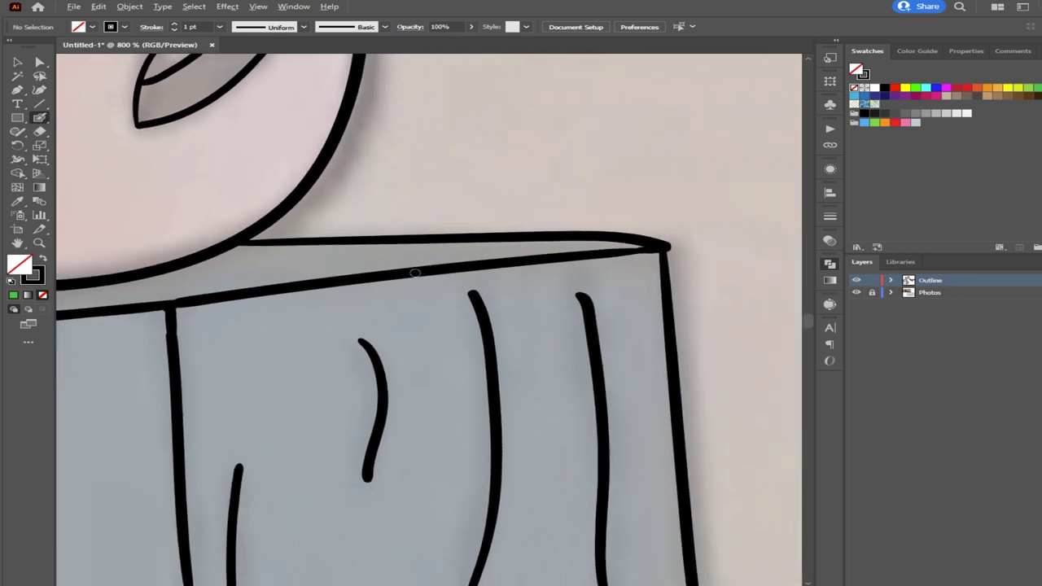
Extend the rightmost grain line of the right face up to the front top edge and thicken the joining stroke
scroll(392, 247, "down", 5)
mouse_move(257, 158)
left_mouse_down()
mouse_move(580, 401)
mouse_move(495, 471)
mouse_move(248, 148)
left_mouse_up()
scroll(402, 263, "up", 3)
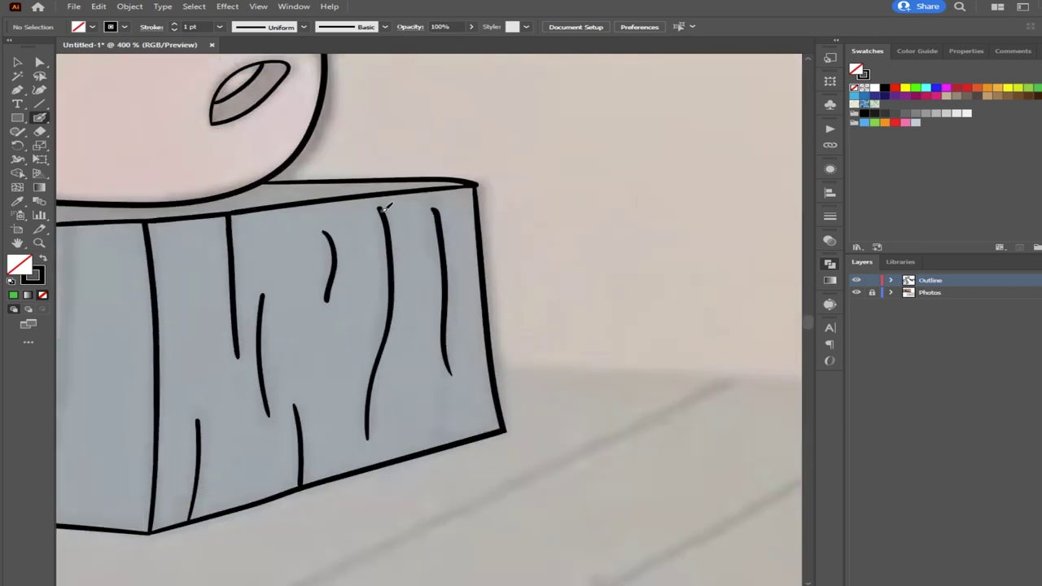
left_click_drag(437, 210, 421, 191)
key("ctrl+z")
scroll(407, 196, "up", 5)
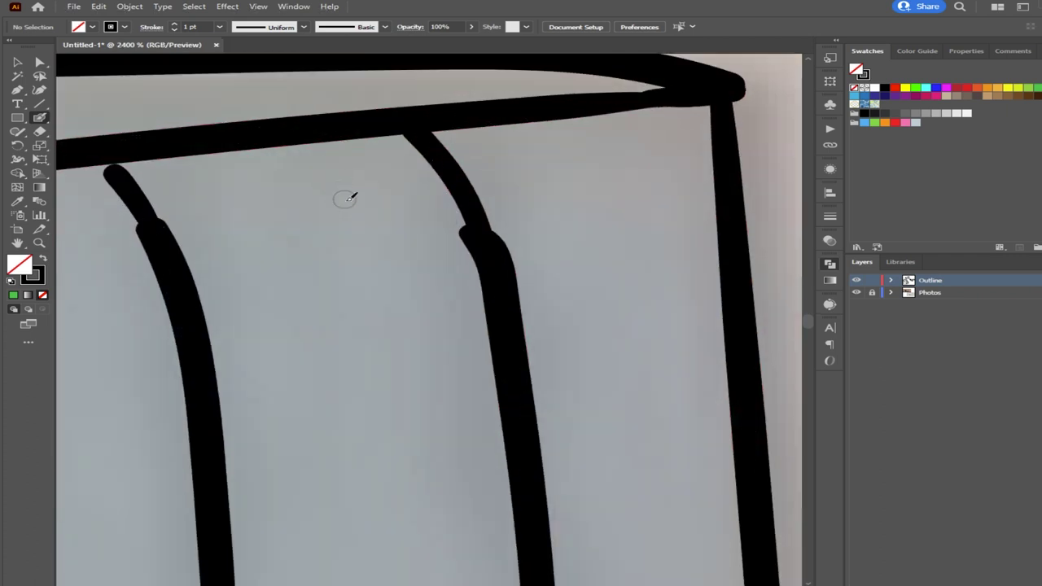
mouse_move(472, 229)
left_mouse_down()
mouse_move(403, 137)
mouse_move(500, 247)
mouse_move(423, 128)
left_mouse_up()
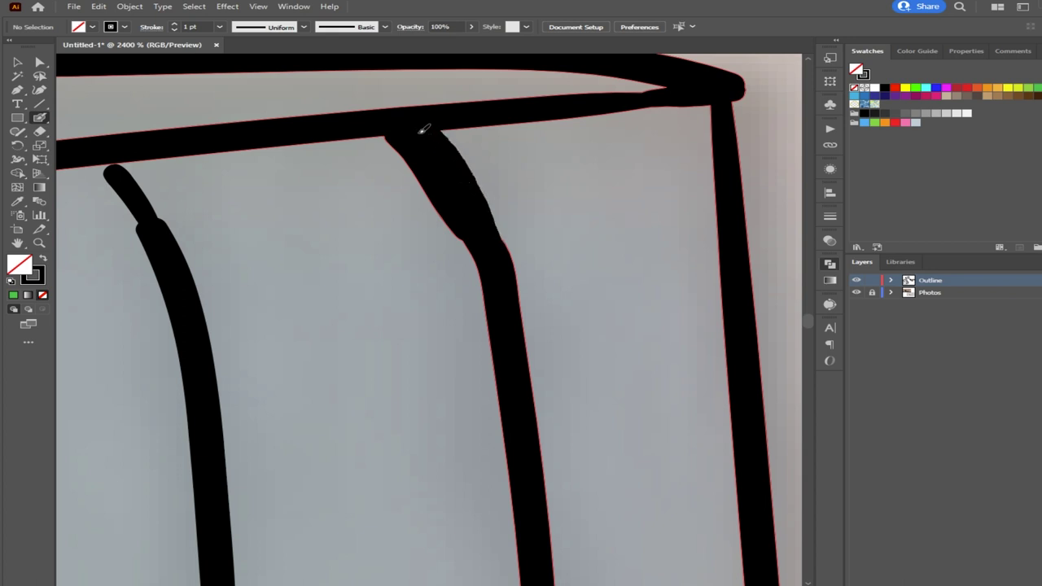
Connect the long wavy grain line on the right face to the front top edge with a stroke of matching thickness
left_click_drag(324, 233, 478, 285)
left_click_drag(302, 279, 261, 209)
mouse_move(324, 285)
left_mouse_down()
mouse_move(278, 214)
mouse_move(306, 274)
mouse_move(320, 281)
mouse_move(272, 208)
left_mouse_up()
left_click_drag(372, 334, 255, 225)
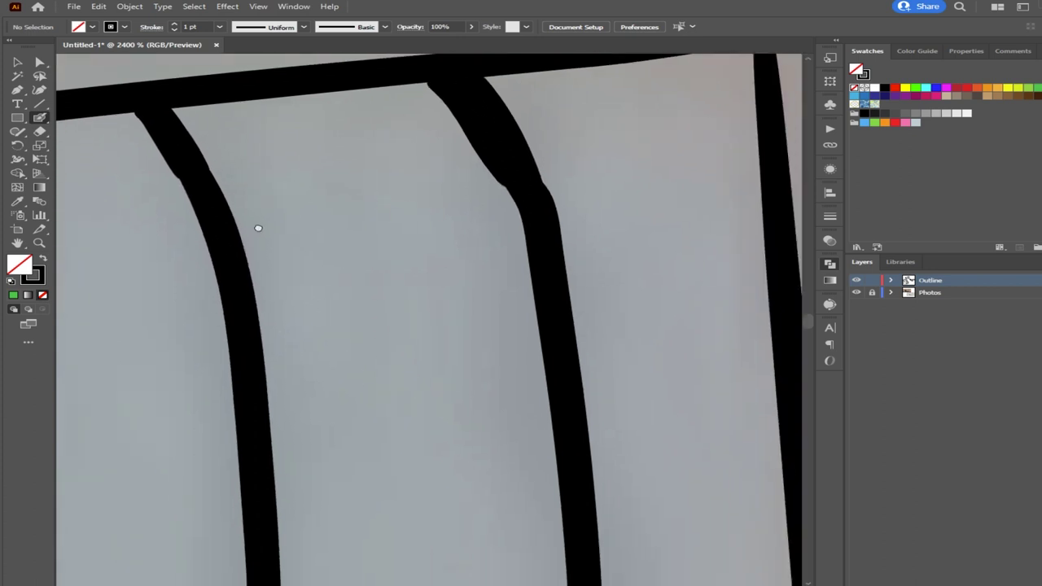
left_click_drag(320, 252, 272, 228)
scroll(283, 228, "down", 8)
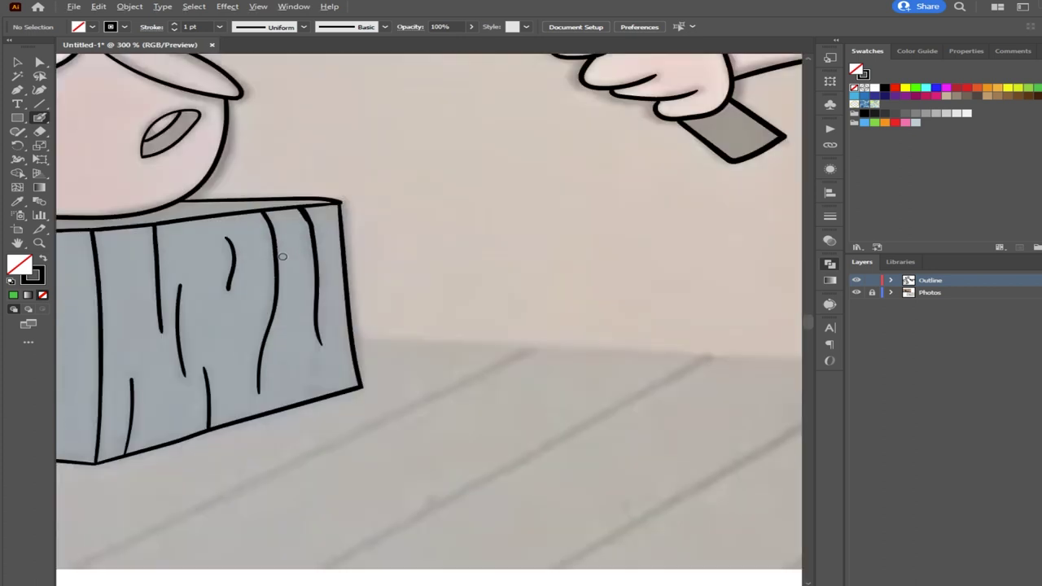
Trace the three upper grain lines on the block's left face, redrawing the leftmost as one smooth wavy line down toward the bottom edge
left_click_drag(70, 232, 437, 430)
left_click_drag(384, 343, 492, 454)
left_click_drag(393, 403, 302, 147)
scroll(534, 323, "up", 2)
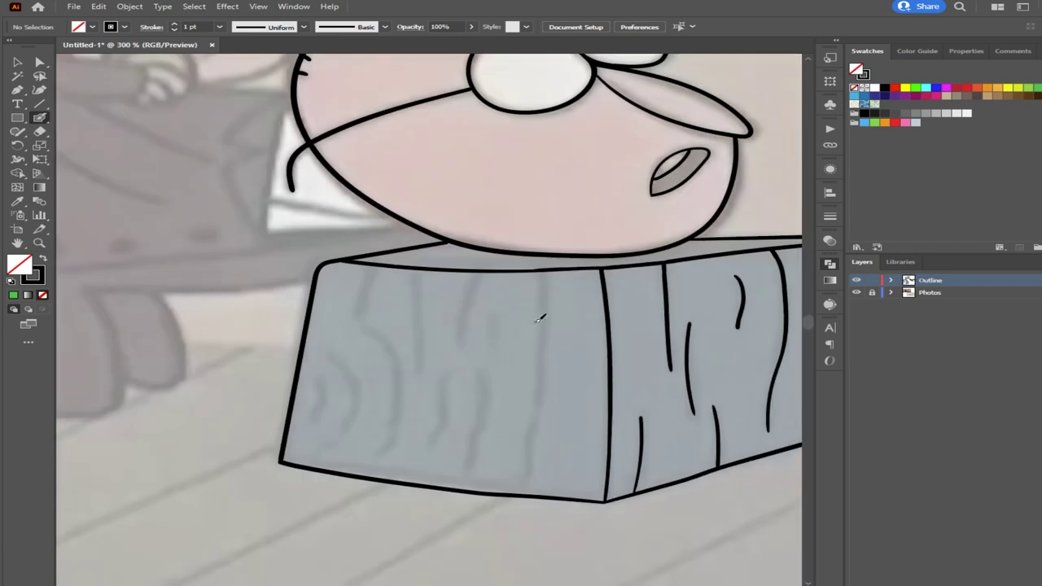
left_click_drag(459, 341, 481, 273)
mouse_move(416, 368)
left_mouse_down()
mouse_move(416, 280)
mouse_move(364, 299)
mouse_move(356, 323)
mouse_move(380, 340)
left_mouse_up()
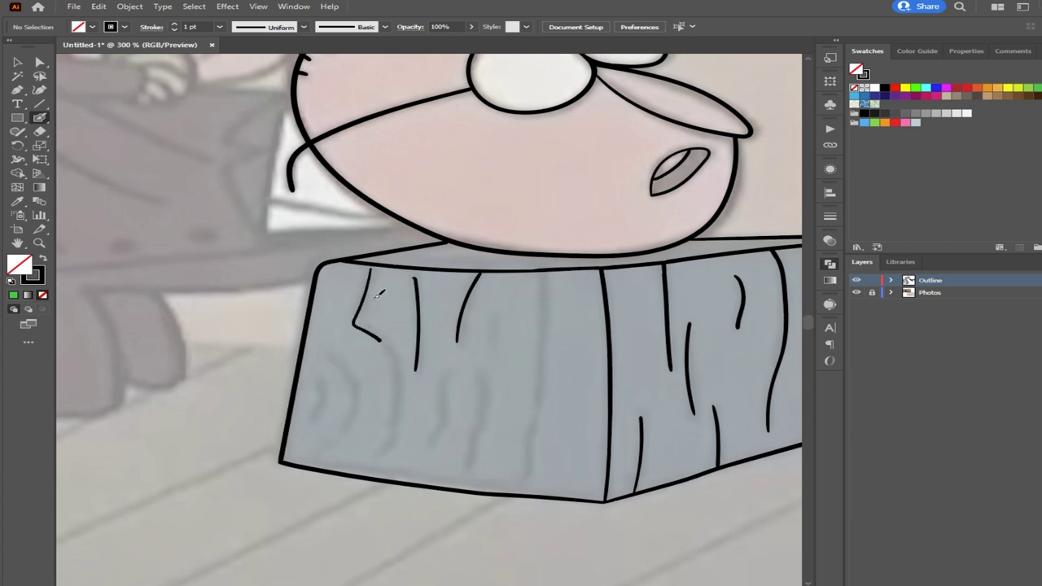
key("ctrl+z")
mouse_move(376, 262)
left_mouse_down()
mouse_move(356, 317)
mouse_move(402, 366)
mouse_move(394, 445)
mouse_move(377, 456)
left_mouse_up()
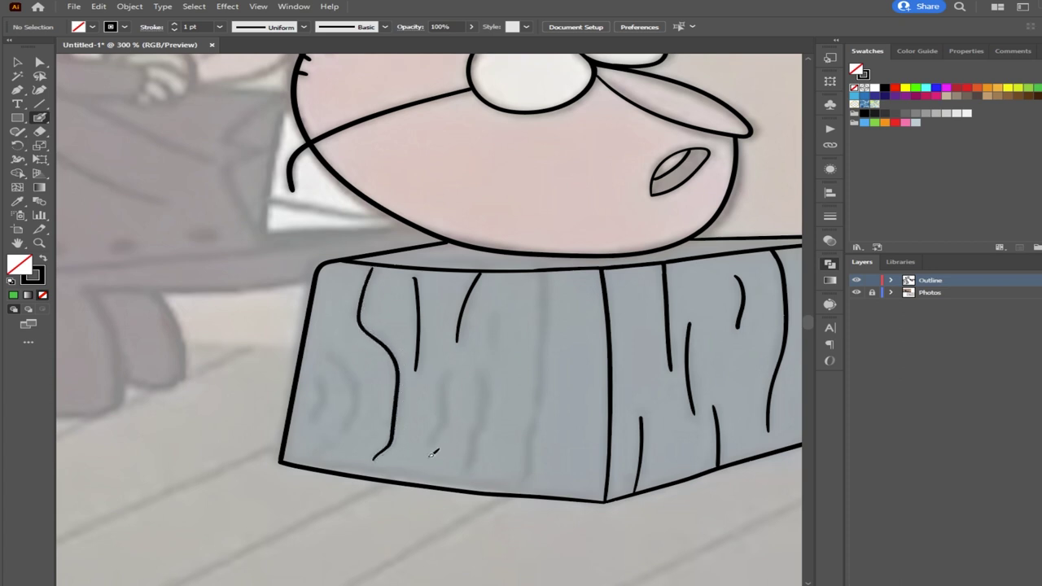
Trace the left face's remaining grain lines: the tall one, the short one, the two lower curves and the two arcs near the left edge
mouse_move(437, 434)
left_mouse_down()
mouse_move(451, 372)
mouse_move(484, 383)
mouse_move(471, 462)
mouse_move(532, 442)
mouse_move(540, 279)
left_mouse_up()
left_click_drag(493, 347, 488, 318)
left_click_drag(398, 394, 443, 377)
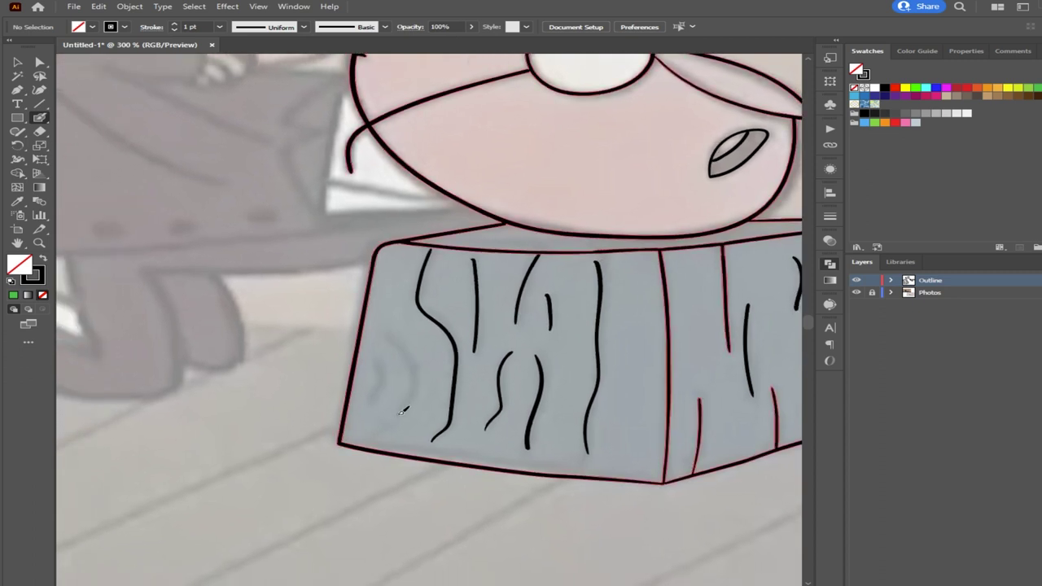
mouse_move(386, 425)
left_mouse_down()
mouse_move(419, 393)
mouse_move(420, 368)
mouse_move(395, 338)
mouse_move(372, 409)
left_mouse_up()
left_click_drag(463, 422, 385, 356)
Trace the white shirt collar behind the head, redrawing its lower band as thinner strokes and trying its side edge
scroll(384, 356, "right", 6)
scroll(360, 366, "up", 3)
scroll(472, 379, "left", 3)
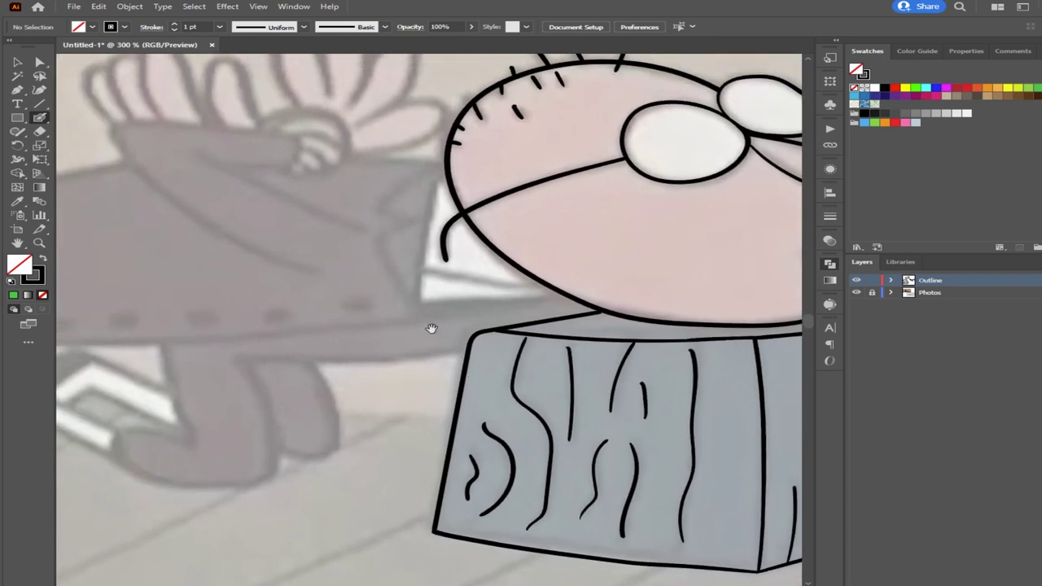
mouse_move(558, 295)
left_mouse_down()
mouse_move(427, 303)
mouse_move(415, 284)
mouse_move(420, 270)
mouse_move(438, 269)
mouse_move(554, 280)
left_mouse_up()
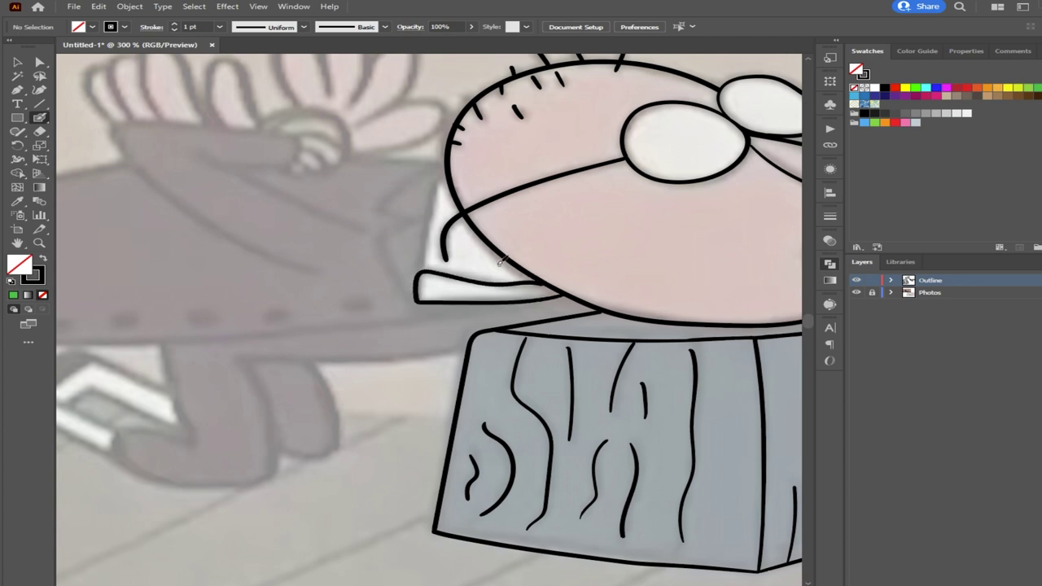
key("ctrl+z")
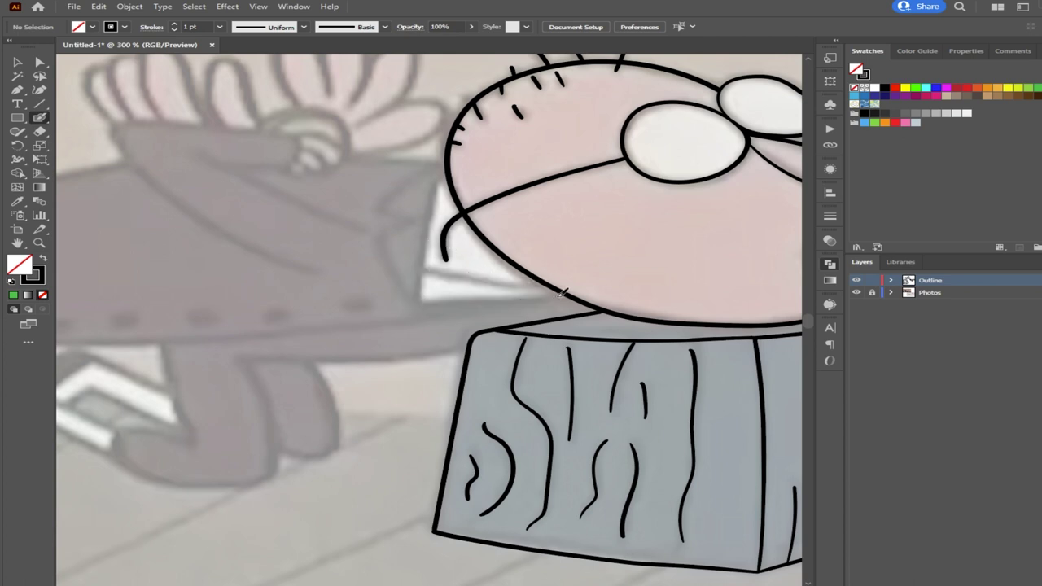
mouse_move(566, 293)
left_mouse_down()
mouse_move(421, 302)
mouse_move(417, 286)
mouse_move(427, 267)
mouse_move(539, 279)
left_mouse_up()
left_click_drag(421, 270, 446, 173)
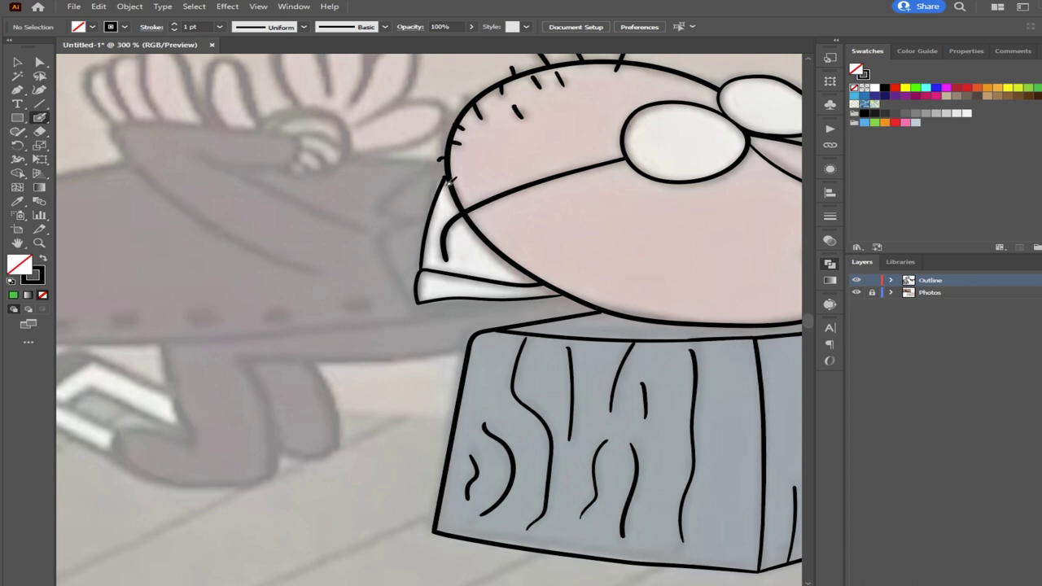
key("ctrl+z")
Trace the notched jacket lapel from the collar's lower corner up to the back of the head, undoing the first attempt
mouse_move(423, 265)
left_mouse_down()
mouse_move(446, 163)
mouse_move(391, 198)
mouse_move(428, 214)
mouse_move(379, 242)
mouse_move(417, 301)
left_mouse_up()
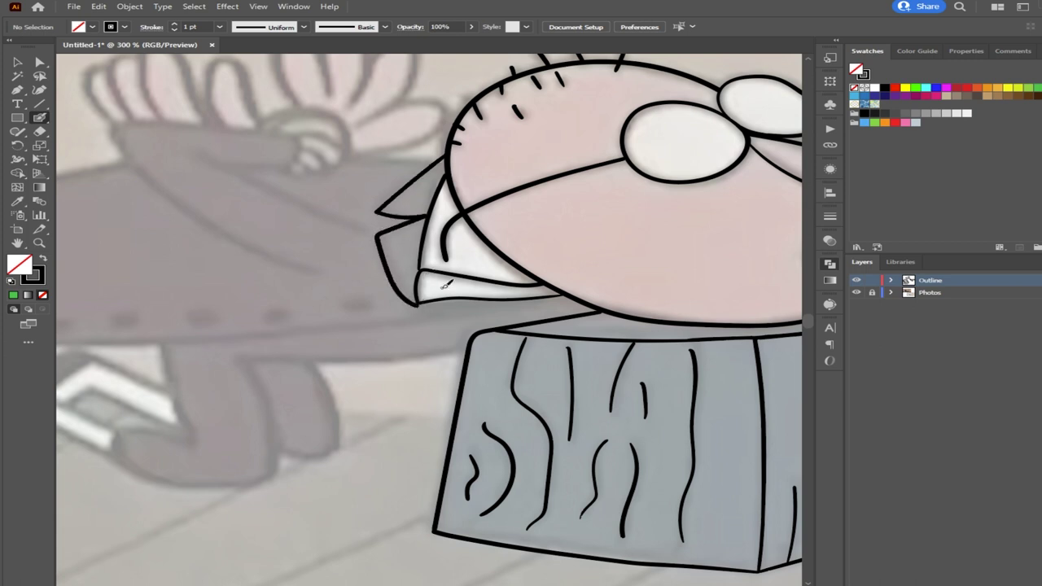
key("ctrl+z")
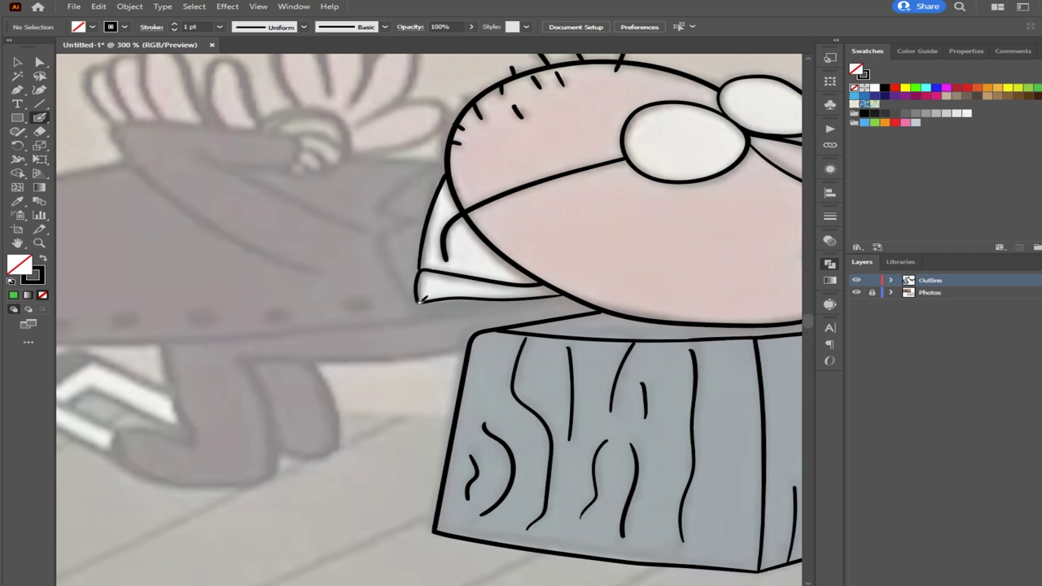
mouse_move(418, 301)
left_mouse_down()
mouse_move(381, 246)
mouse_move(396, 225)
mouse_move(389, 195)
mouse_move(446, 162)
left_mouse_up()
mouse_move(406, 268)
left_mouse_down()
mouse_move(425, 186)
mouse_move(486, 252)
mouse_move(493, 308)
mouse_move(486, 302)
mouse_move(498, 310)
left_mouse_up()
left_click_drag(437, 262, 471, 288)
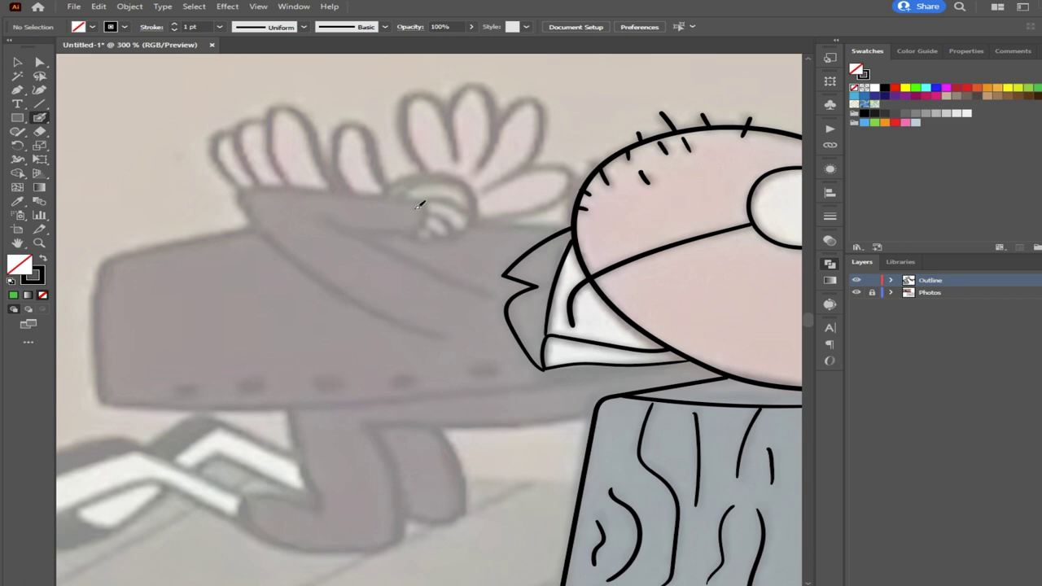
scroll(439, 218, "down", 4)
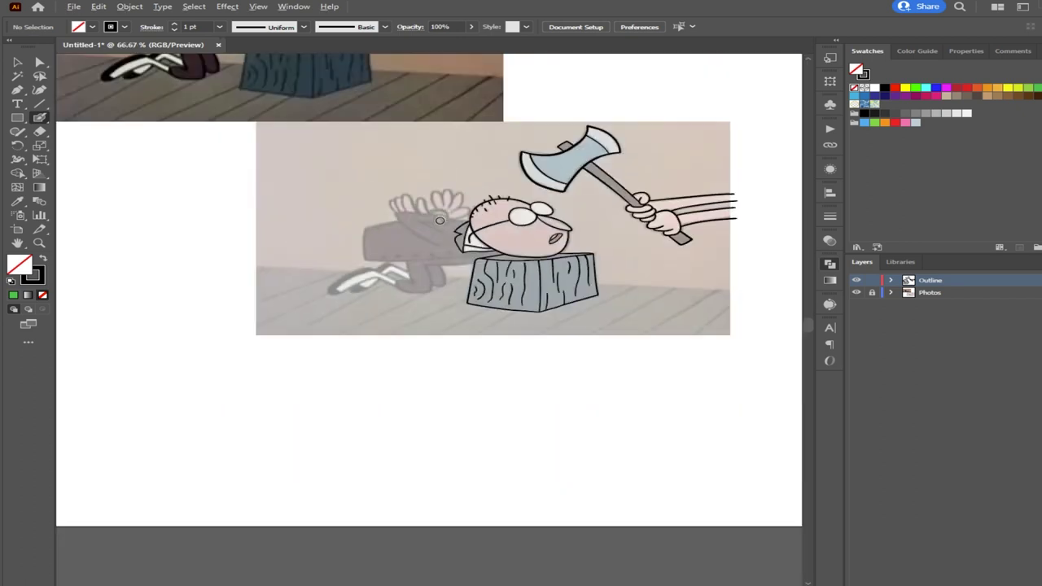
left_click_drag(358, 173, 394, 278)
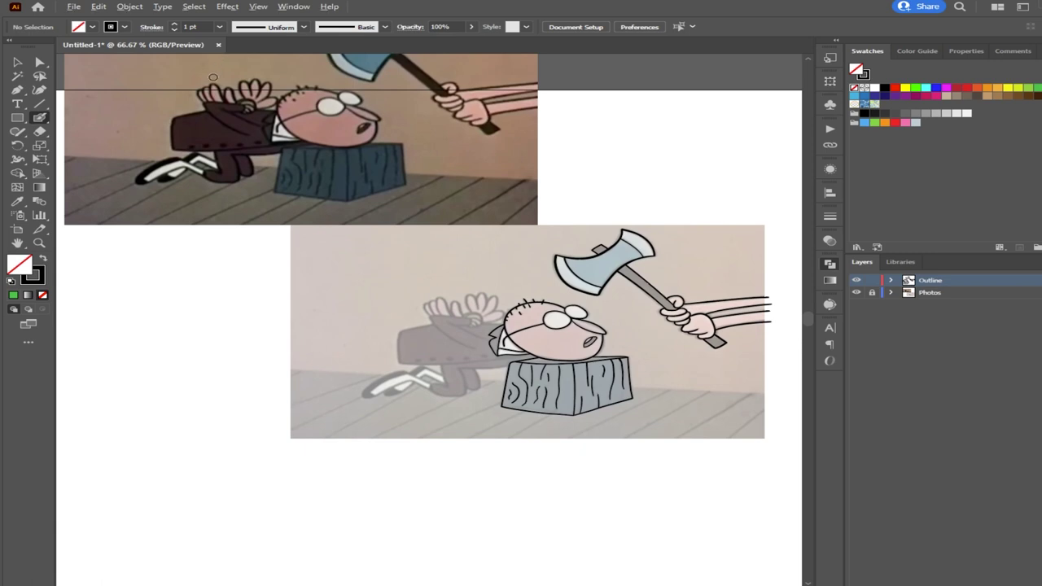
Trace the bent arm's inner fold line and the lower edge and end of its sleeve, redrawing the fold line after a first attempt
scroll(246, 131, "up", 3)
left_click_drag(248, 132, 277, 182)
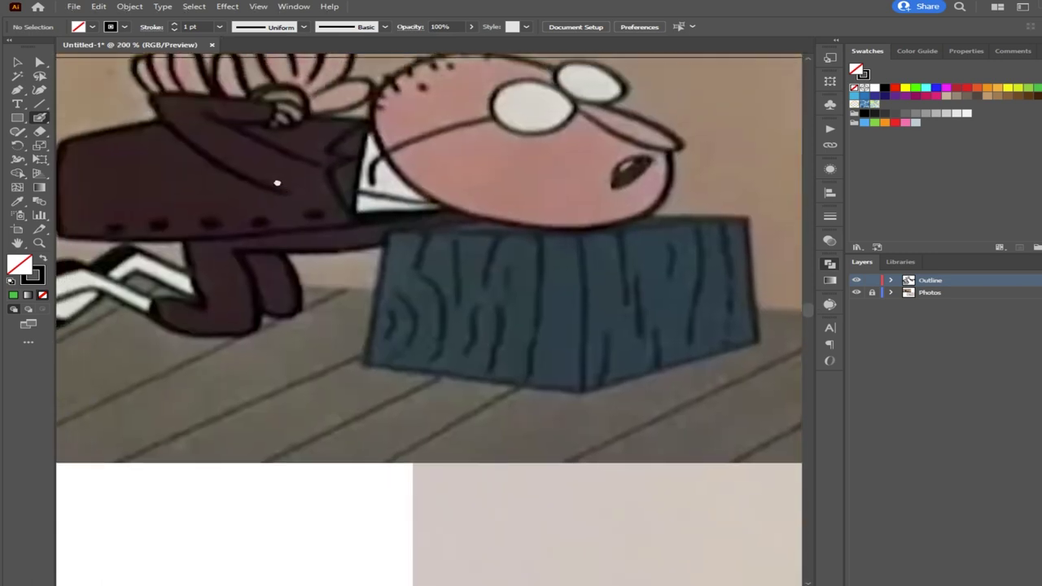
scroll(274, 179, "down", 5)
scroll(275, 179, "right", 5)
scroll(220, 142, "down", 6)
scroll(221, 142, "right", 5)
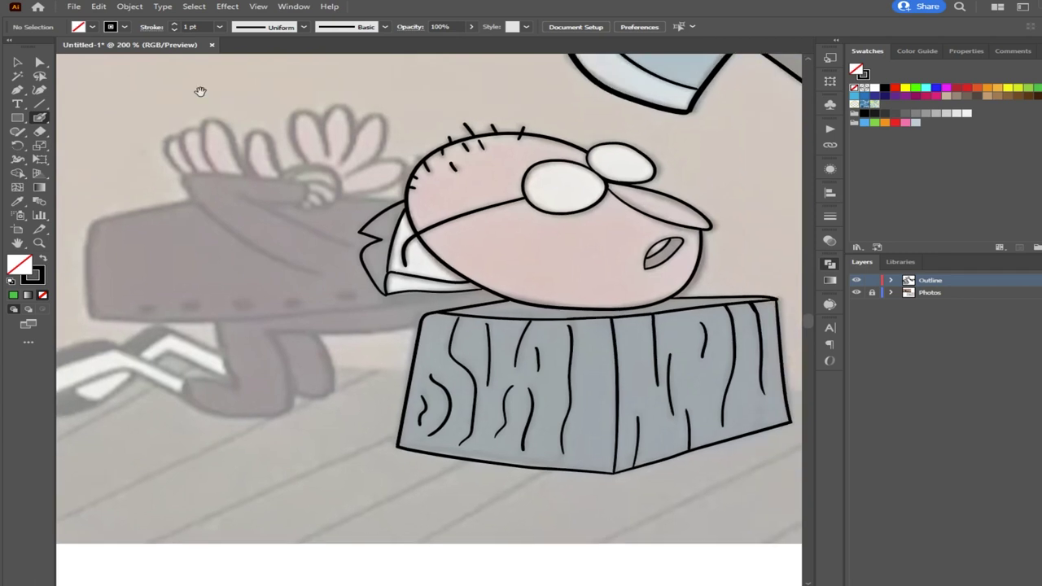
scroll(200, 91, "left", 1)
left_click_drag(295, 128, 319, 113)
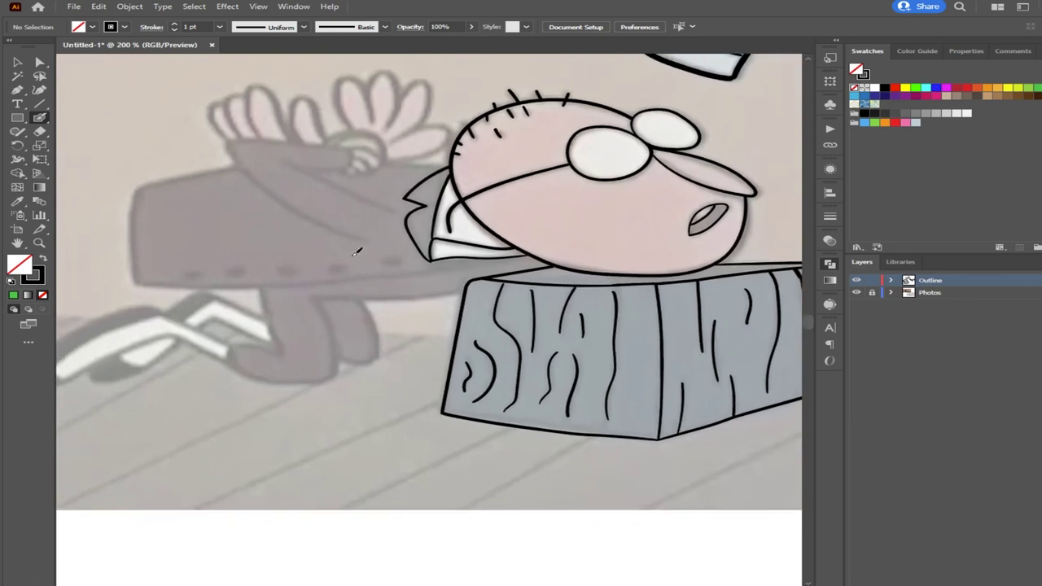
scroll(410, 258, "up", 2)
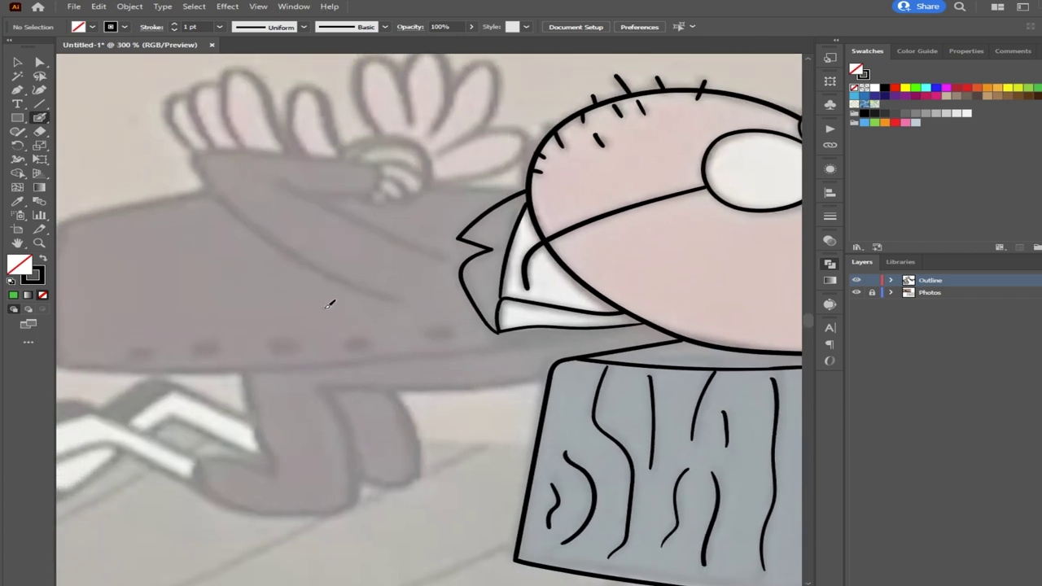
mouse_move(281, 180)
left_mouse_down()
mouse_move(325, 193)
mouse_move(444, 267)
left_mouse_up()
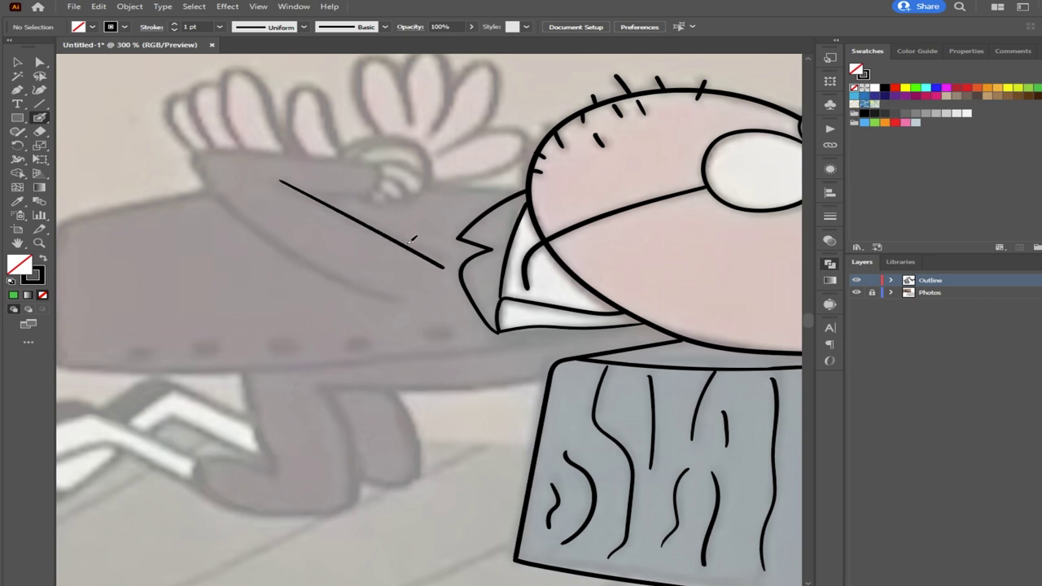
key("ctrl+z")
mouse_move(448, 259)
left_mouse_down()
mouse_move(281, 182)
mouse_move(377, 192)
mouse_move(377, 160)
mouse_move(309, 155)
left_mouse_up()
key("ctrl+z")
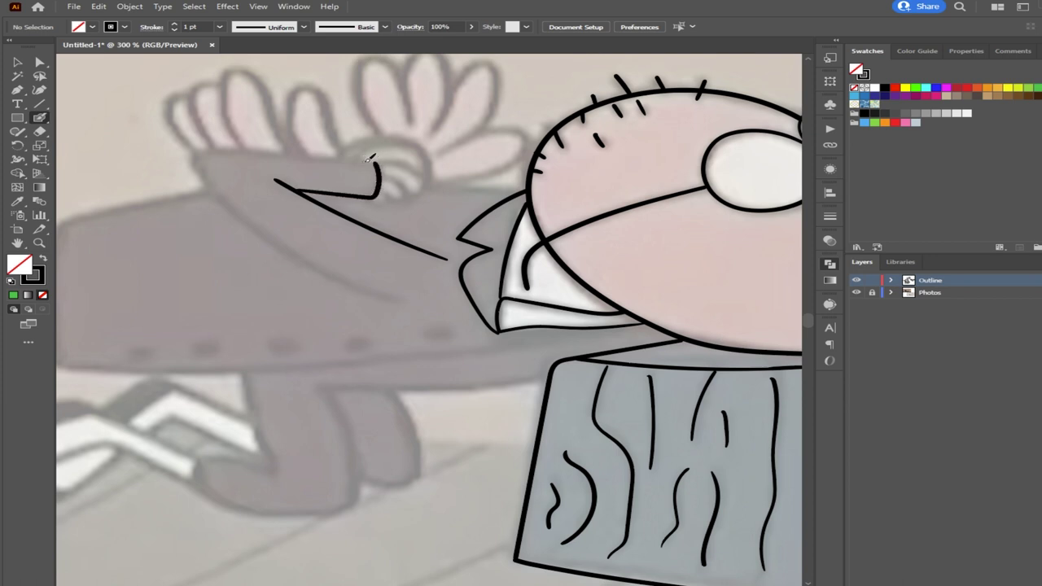
Trace the sleeve's outer curve around the elbow and its upper edge up to the sleeve end, redoing unsatisfactory strokes
mouse_move(374, 163)
left_mouse_down()
mouse_move(252, 146)
mouse_move(217, 147)
mouse_move(208, 170)
mouse_move(250, 224)
mouse_move(396, 298)
left_mouse_up()
key("ctrl+z")
key("ctrl+z")
key("ctrl+z")
key("ctrl+z")
mouse_move(197, 150)
left_mouse_down()
mouse_move(200, 174)
mouse_move(281, 245)
mouse_move(394, 297)
left_mouse_up()
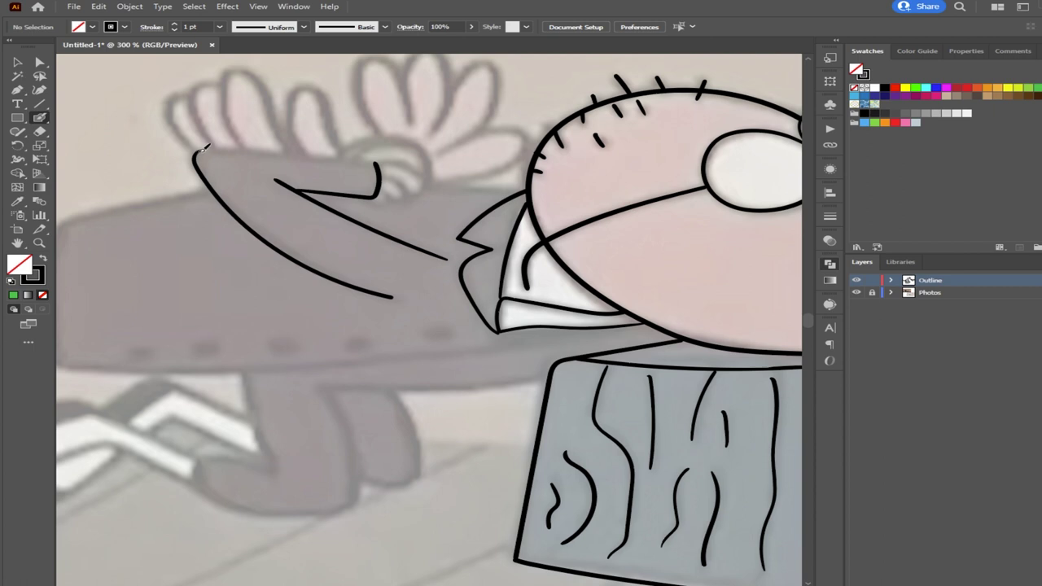
mouse_move(213, 145)
left_mouse_down()
mouse_move(375, 166)
mouse_move(283, 148)
mouse_move(198, 153)
left_mouse_up()
key("ctrl+z")
key("ctrl+z")
mouse_move(363, 160)
left_mouse_down()
mouse_move(231, 144)
mouse_move(199, 152)
left_mouse_up()
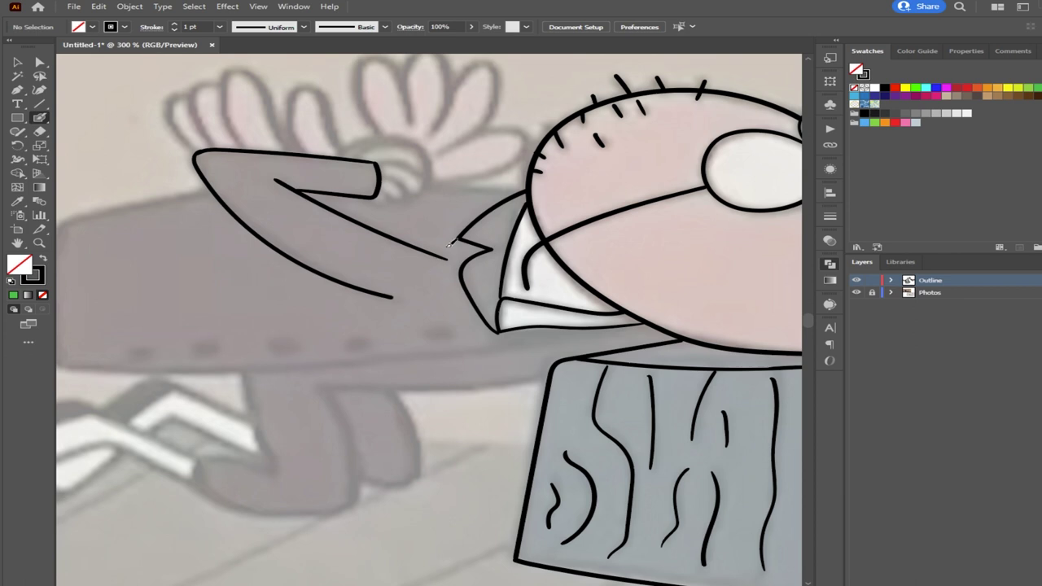
Trace the rounded shape protruding from the sleeve end and the curved stripes inside it
scroll(413, 191, "up", 4)
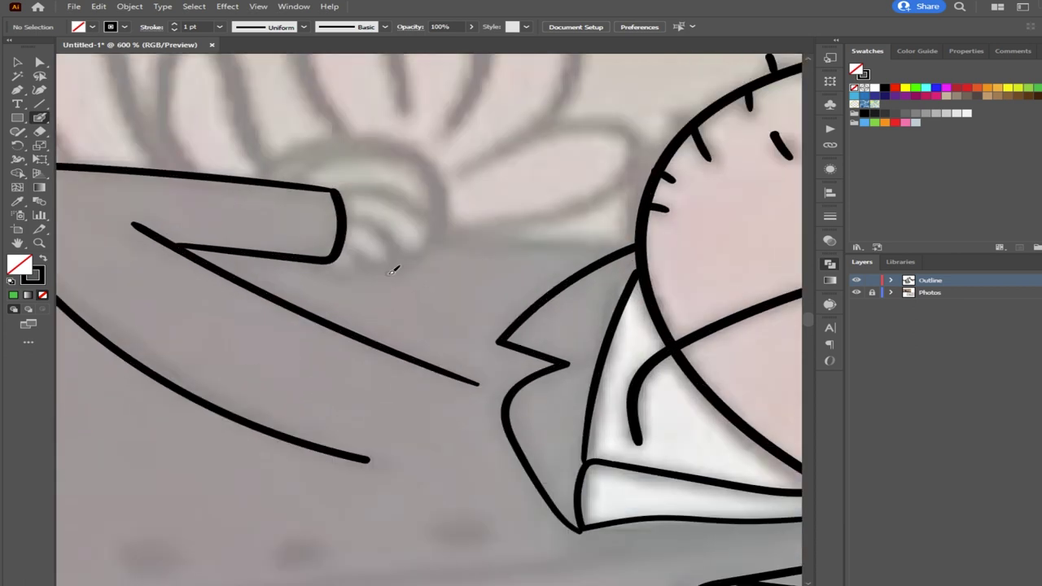
mouse_move(306, 262)
left_mouse_down()
mouse_move(367, 271)
mouse_move(408, 261)
mouse_move(435, 242)
mouse_move(443, 190)
mouse_move(411, 149)
mouse_move(360, 133)
mouse_move(250, 175)
left_mouse_up()
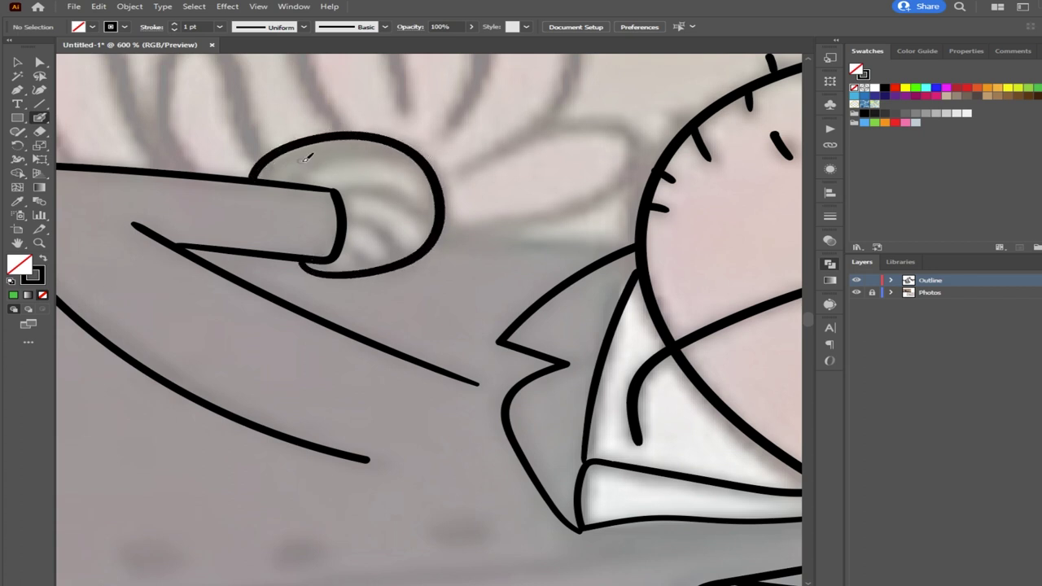
left_click_drag(362, 267, 343, 237)
mouse_move(400, 265)
left_mouse_down()
mouse_move(399, 251)
mouse_move(359, 219)
left_mouse_up()
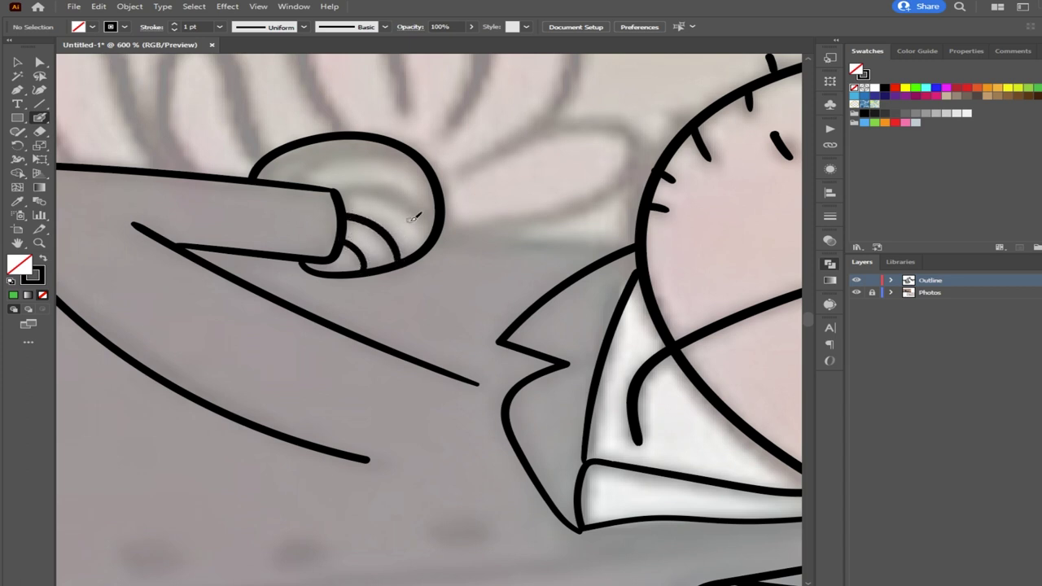
mouse_move(434, 235)
left_mouse_down()
mouse_move(427, 210)
mouse_move(373, 187)
mouse_move(337, 192)
mouse_move(324, 163)
mouse_move(380, 148)
mouse_move(420, 160)
left_mouse_up()
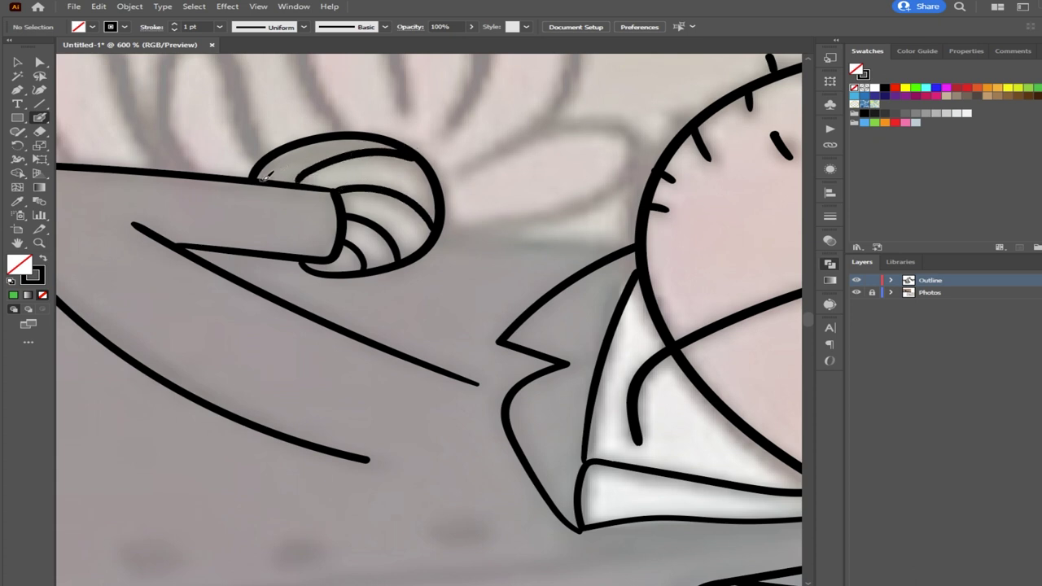
left_click_drag(276, 167, 375, 136)
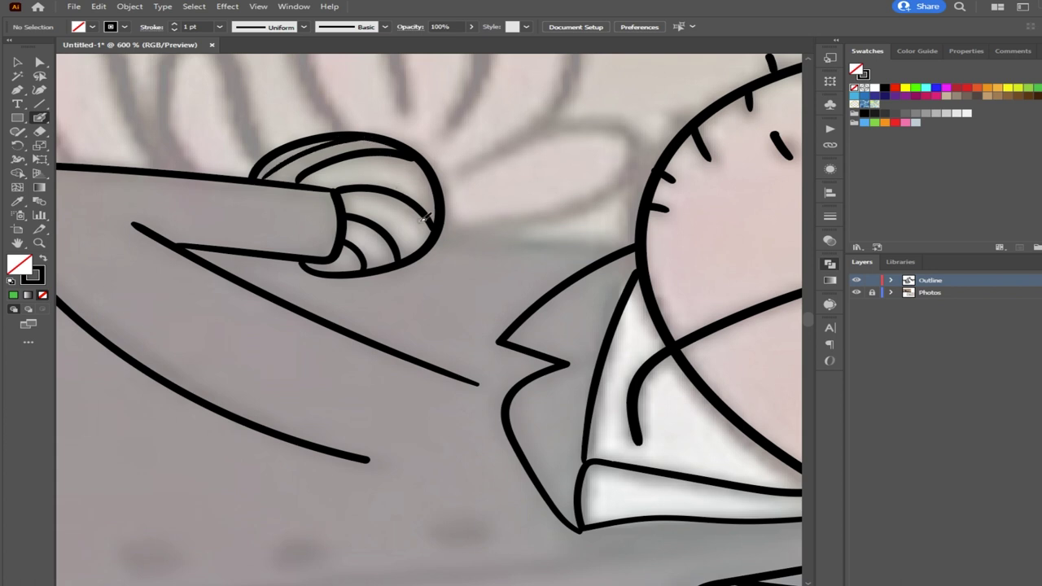
Trace the four spread fingers of the hand nearest the head, redrawing the lowest finger as one rounded loop
left_click_drag(519, 302, 447, 368)
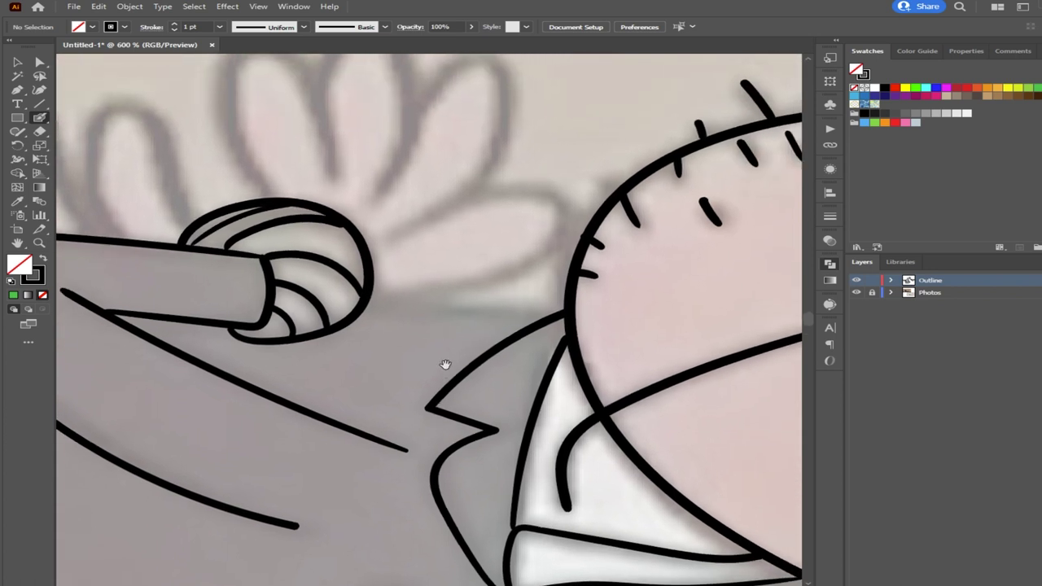
left_click_drag(370, 299, 506, 273)
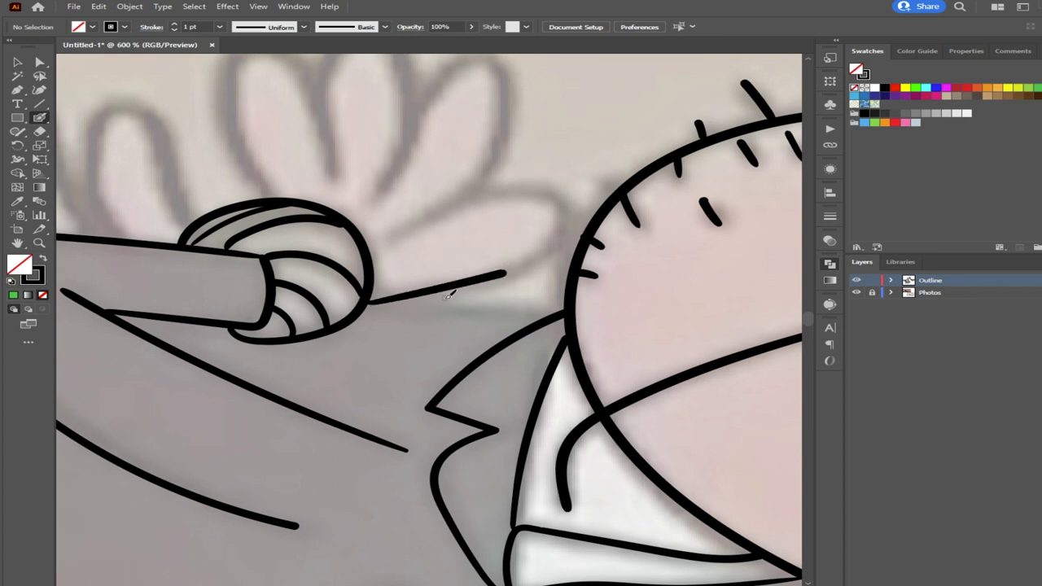
key("ctrl+z")
mouse_move(371, 299)
left_mouse_down()
mouse_move(520, 268)
mouse_move(555, 243)
mouse_move(565, 207)
mouse_move(552, 193)
mouse_move(498, 189)
mouse_move(434, 209)
mouse_move(386, 241)
left_mouse_up()
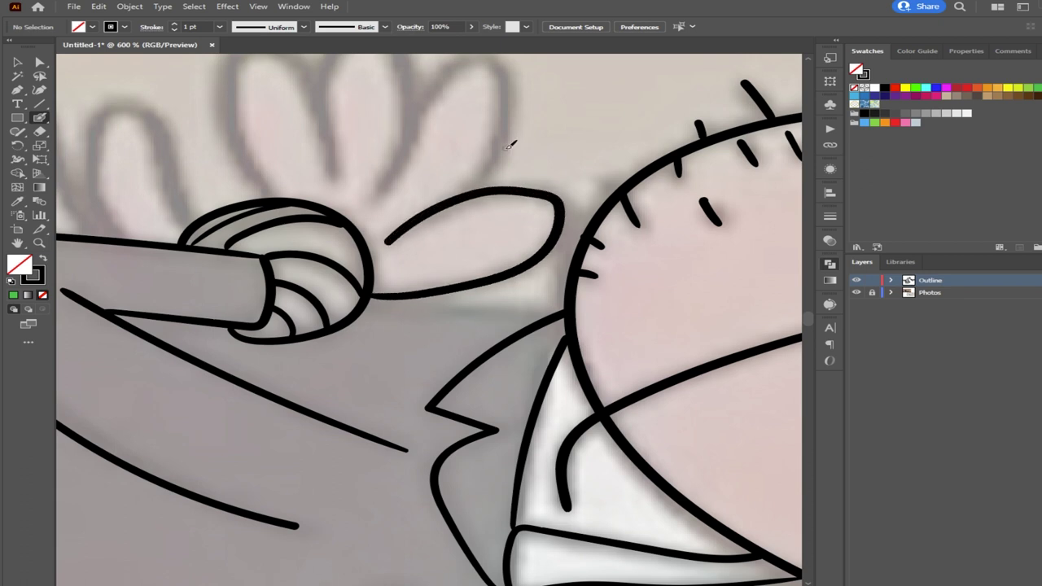
scroll(482, 228, "up", 3)
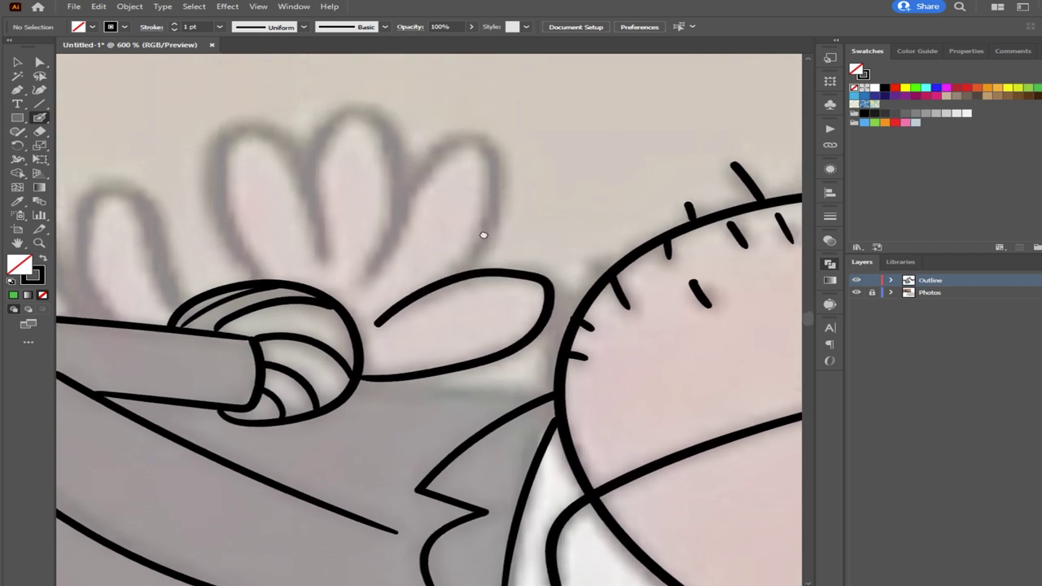
mouse_move(460, 293)
left_mouse_down()
mouse_move(487, 257)
mouse_move(506, 192)
mouse_move(468, 158)
mouse_move(436, 169)
mouse_move(359, 302)
left_mouse_up()
mouse_move(397, 249)
left_mouse_down()
mouse_move(386, 145)
mouse_move(363, 131)
mouse_move(333, 138)
mouse_move(304, 186)
mouse_move(314, 283)
left_mouse_up()
mouse_move(306, 197)
left_mouse_down()
mouse_move(259, 157)
mouse_move(236, 154)
mouse_move(214, 169)
mouse_move(213, 225)
mouse_move(262, 298)
left_mouse_up()
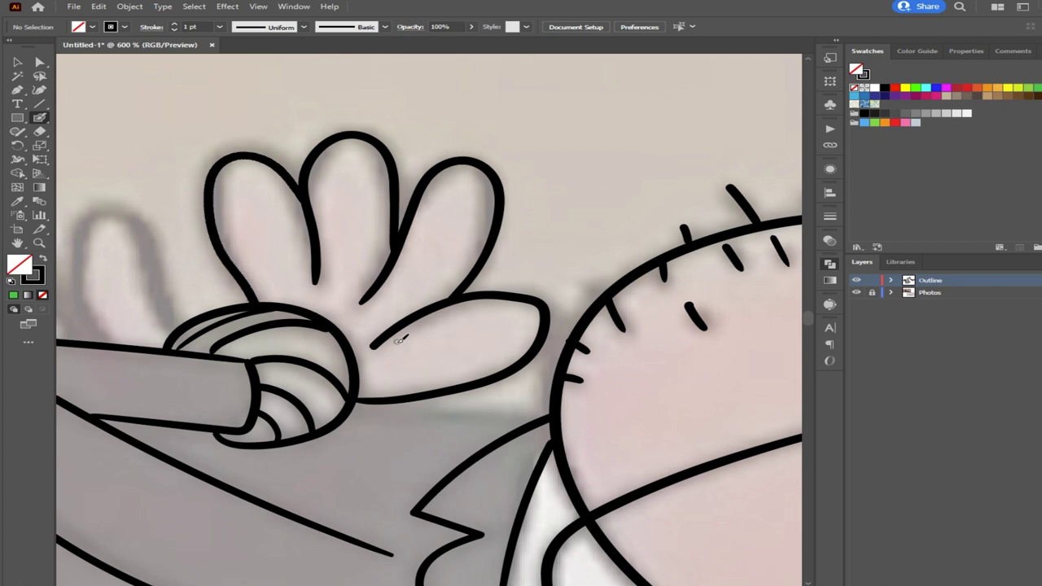
Trace the jacket's shoulder line from the base of the lowest finger to the lapel at the back of the head
left_click_drag(387, 359, 299, 230)
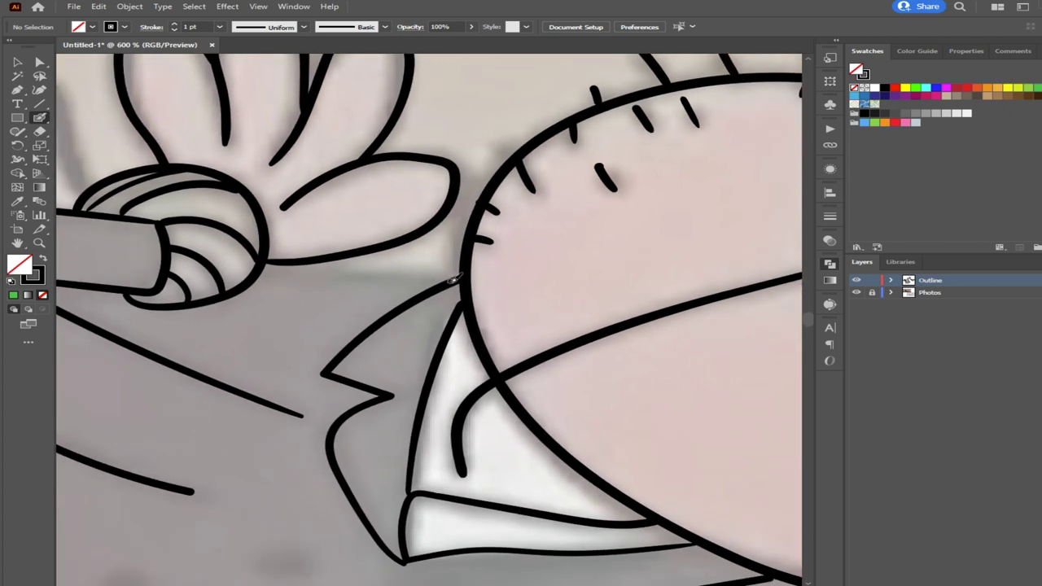
left_click_drag(453, 280, 266, 264)
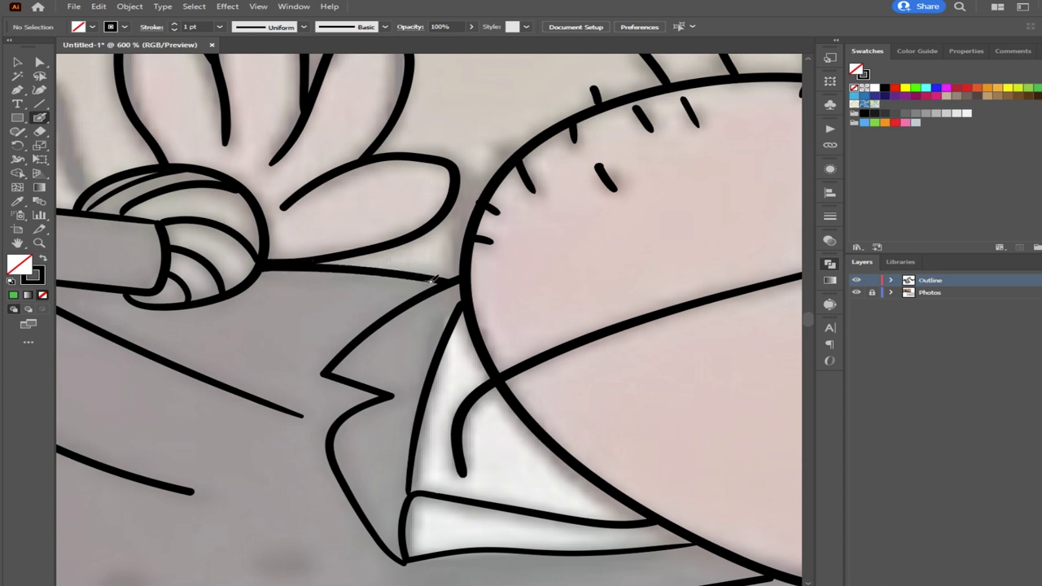
scroll(491, 204, "down", 2)
scroll(476, 215, "up", 3)
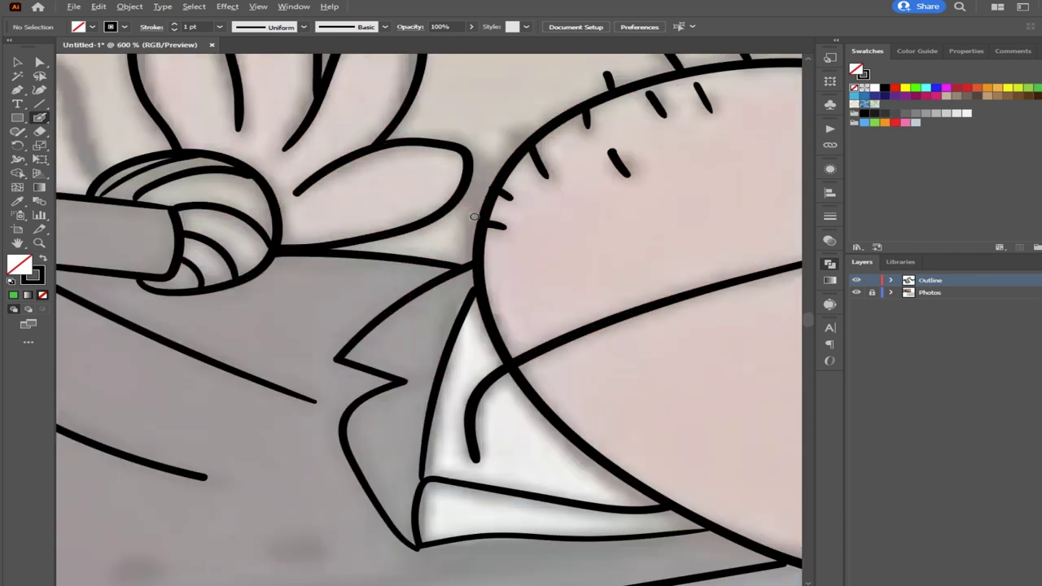
left_click_drag(518, 208, 535, 229)
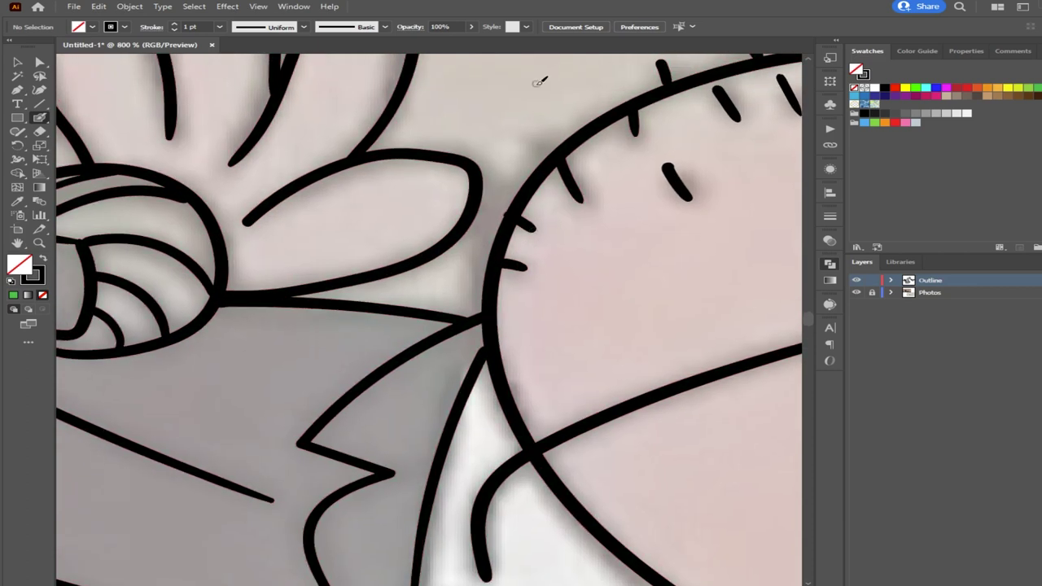
left_click_drag(546, 158, 534, 138)
Trace the other hand's fingers above the sleeve: the separate one beside the wrist and the three overlapping ones near the elbow
scroll(389, 281, "down", 4)
left_click_drag(312, 298, 422, 342)
scroll(440, 282, "up", 2)
scroll(439, 281, "up", 1)
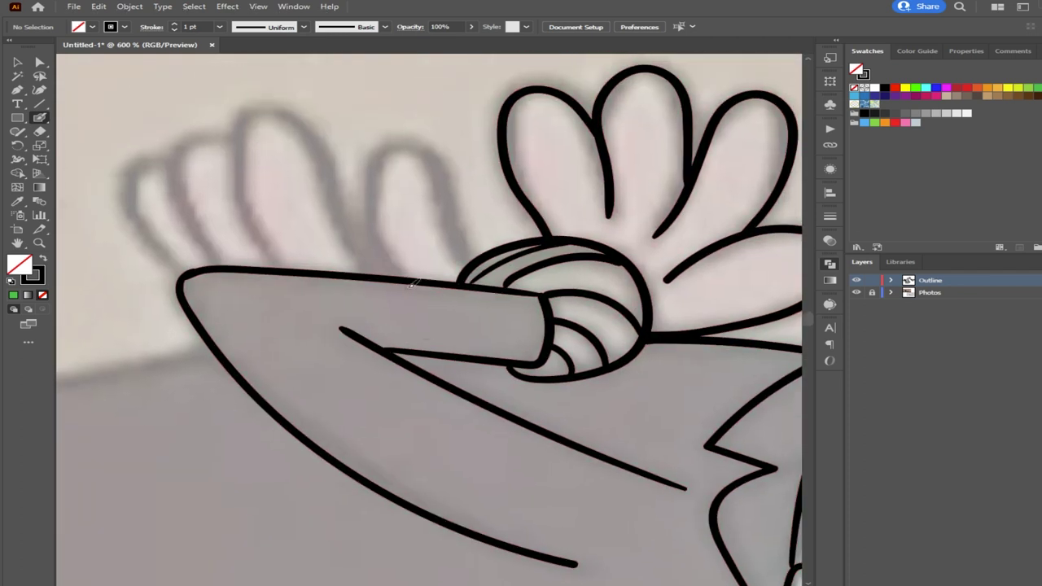
mouse_move(408, 280)
left_mouse_down()
mouse_move(378, 236)
mouse_move(370, 189)
mouse_move(377, 155)
mouse_move(421, 140)
mouse_move(445, 172)
mouse_move(467, 262)
left_mouse_up()
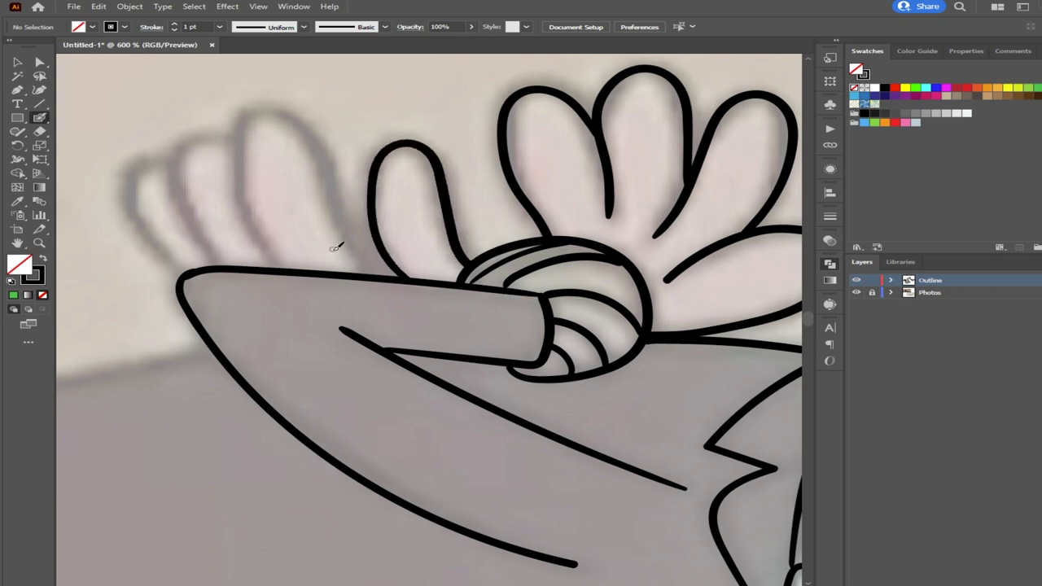
mouse_move(381, 272)
left_mouse_down()
mouse_move(340, 224)
mouse_move(308, 121)
mouse_move(260, 103)
mouse_move(243, 112)
mouse_move(237, 166)
mouse_move(280, 269)
left_mouse_up()
mouse_move(229, 140)
left_mouse_down()
mouse_move(182, 147)
mouse_move(176, 167)
mouse_move(229, 259)
left_mouse_up()
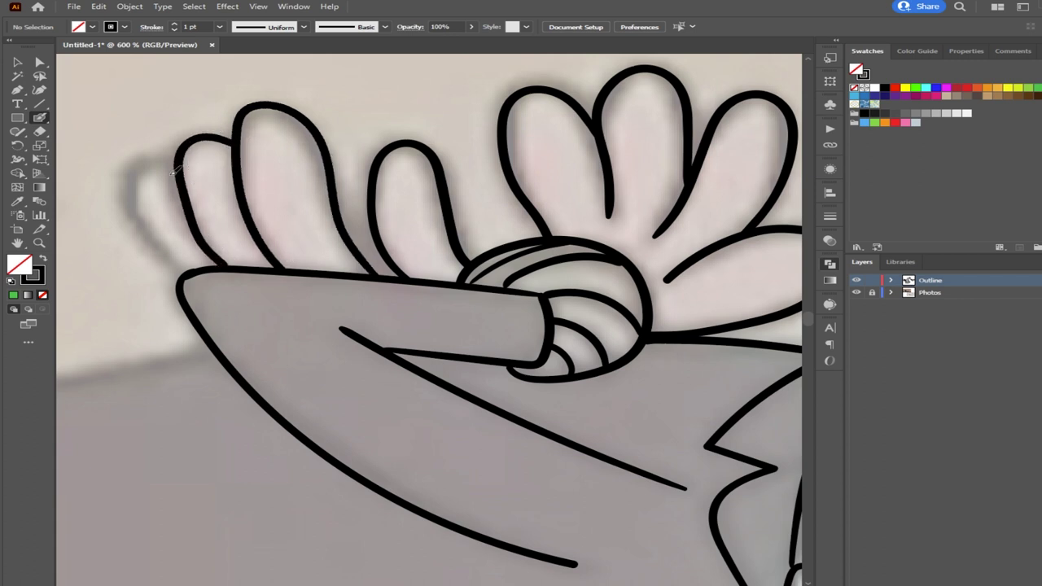
mouse_move(175, 167)
left_mouse_down()
mouse_move(134, 179)
mouse_move(135, 206)
mouse_move(194, 272)
left_mouse_up()
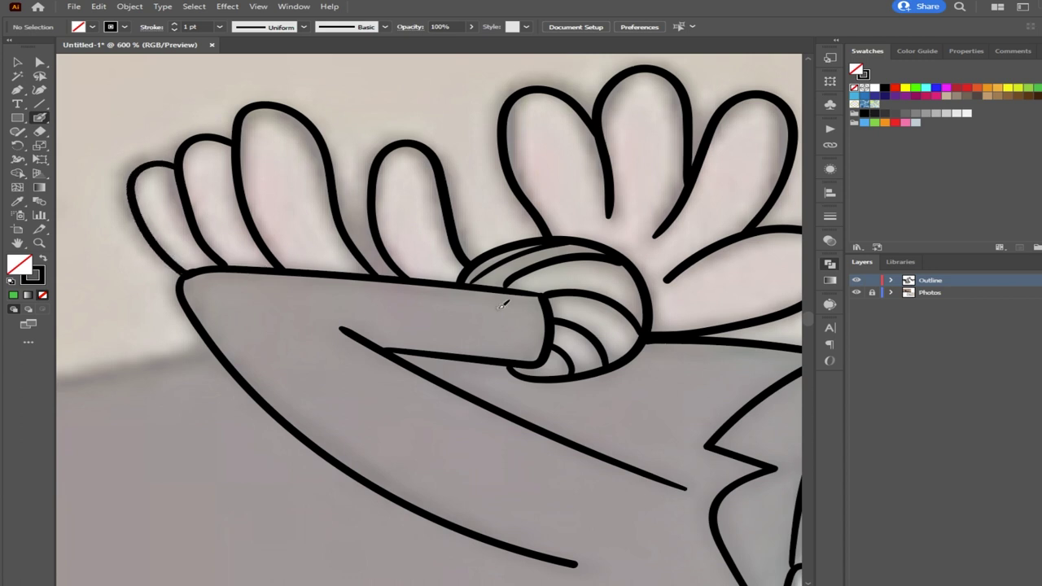
Compare the traced hands, sleeve and collar with the original reference picture, examining the jacket area beside the chopping block
scroll(402, 249, "down", 2)
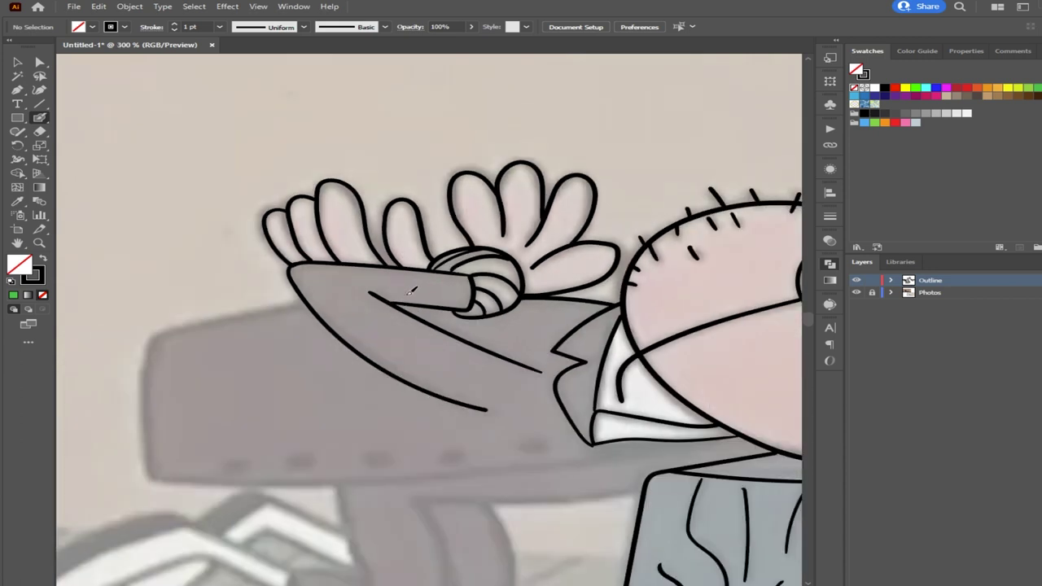
left_click_drag(407, 290, 442, 199)
scroll(441, 199, "down", 1)
scroll(317, 220, "down", 5)
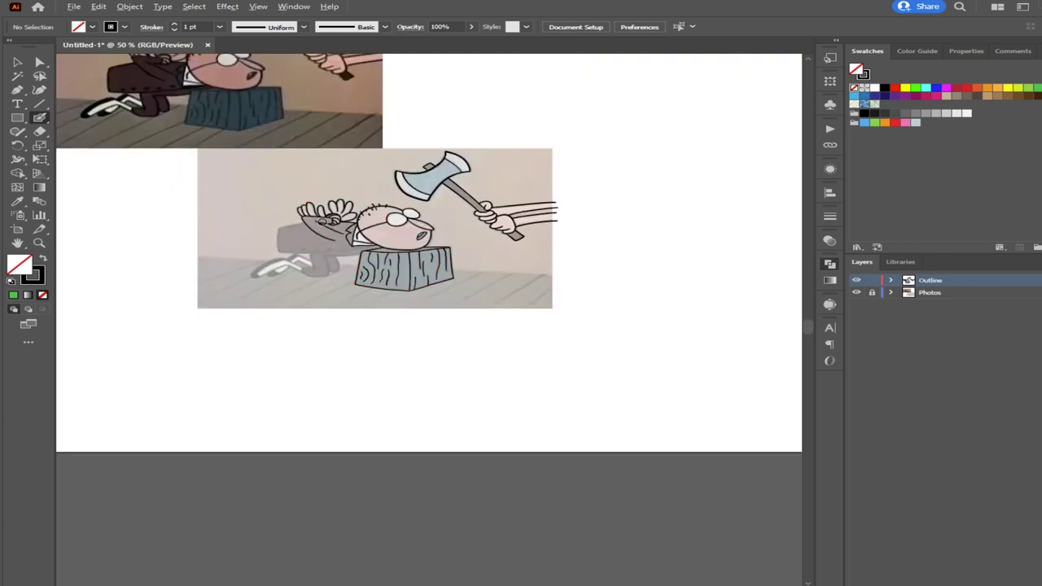
scroll(198, 114, "up", 6)
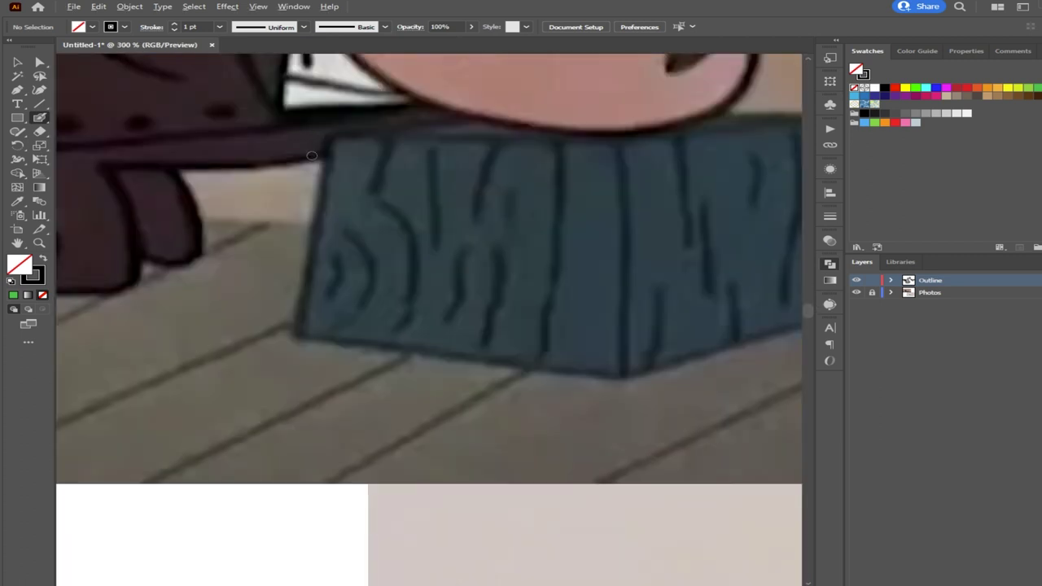
scroll(399, 192, "down", 1)
scroll(399, 192, "down", 8)
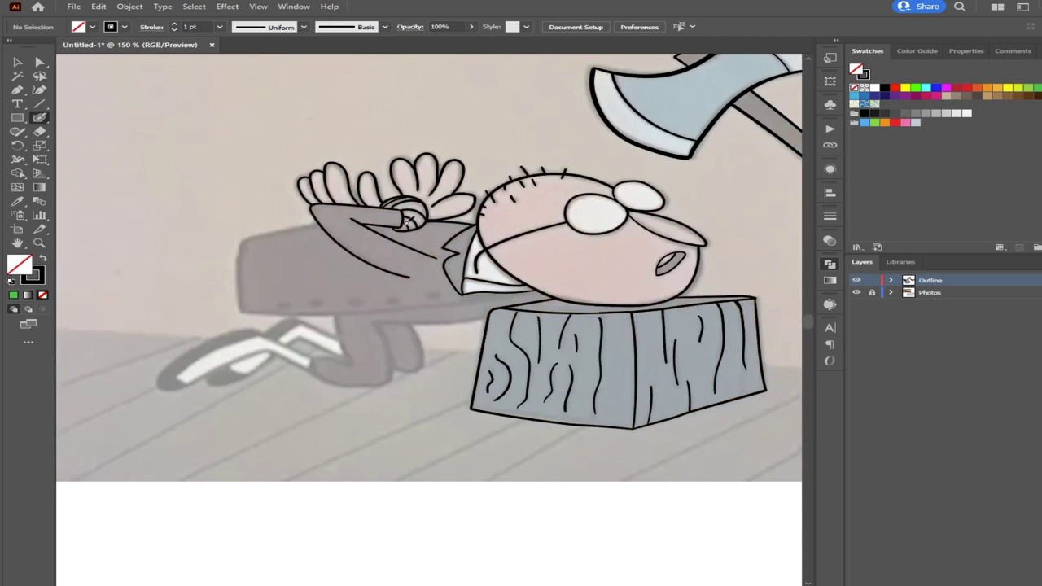
scroll(473, 319, "up", 3)
scroll(455, 301, "down", 3)
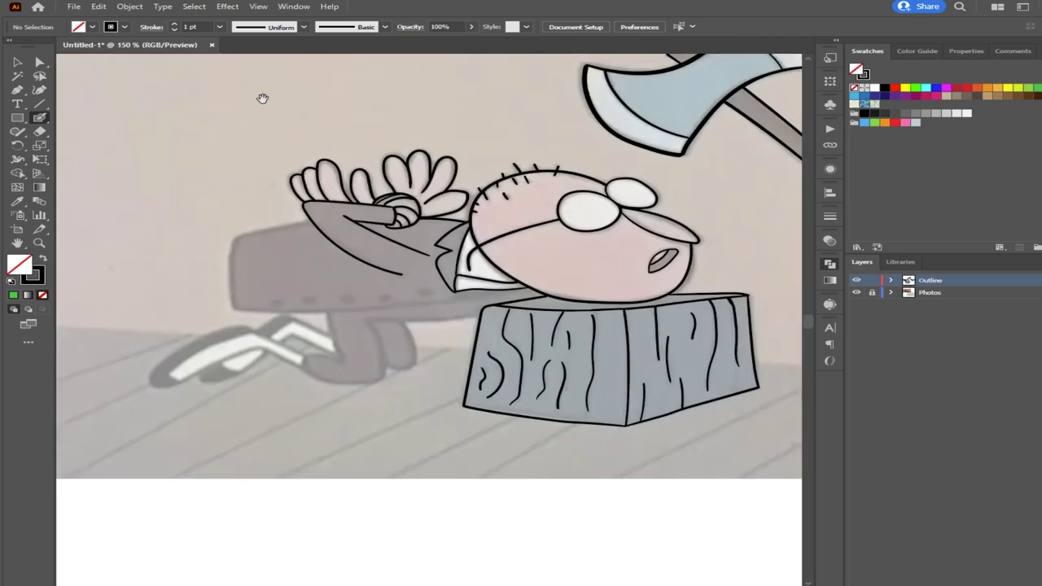
left_click_drag(263, 98, 503, 342)
left_click_drag(395, 224, 356, 224)
left_click_drag(528, 388, 379, 254)
left_click_drag(470, 357, 376, 262)
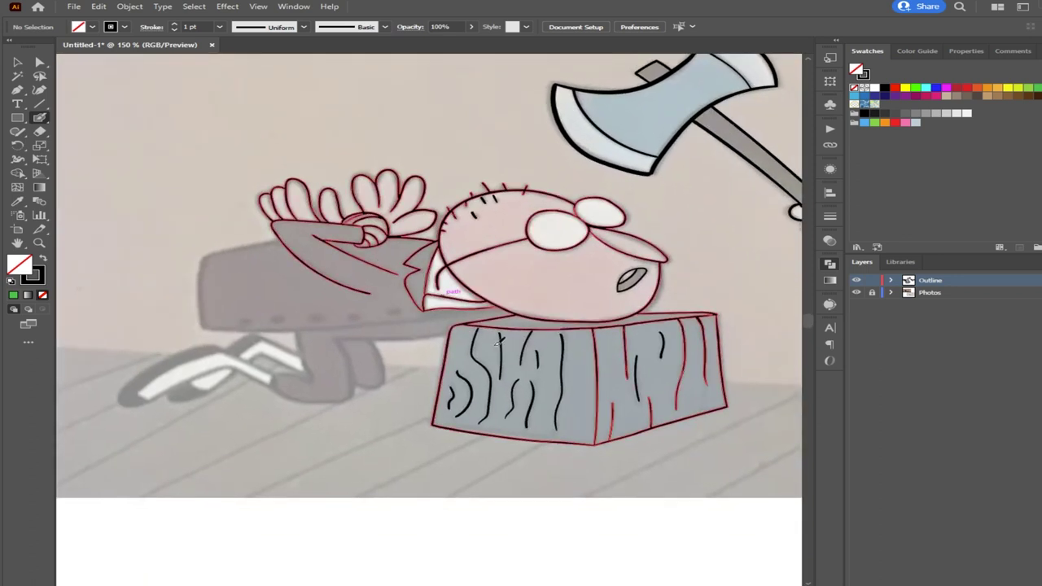
Extend the lapel's lower tip below the collar and try tracing the jacket edge from it toward the head
scroll(499, 344, "up", 5)
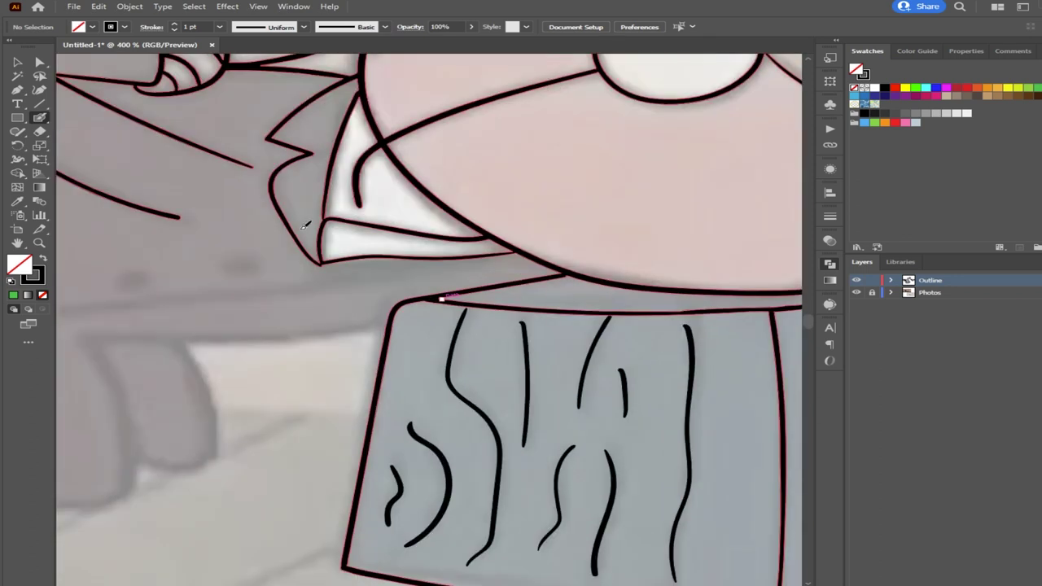
left_click_drag(324, 270, 296, 221)
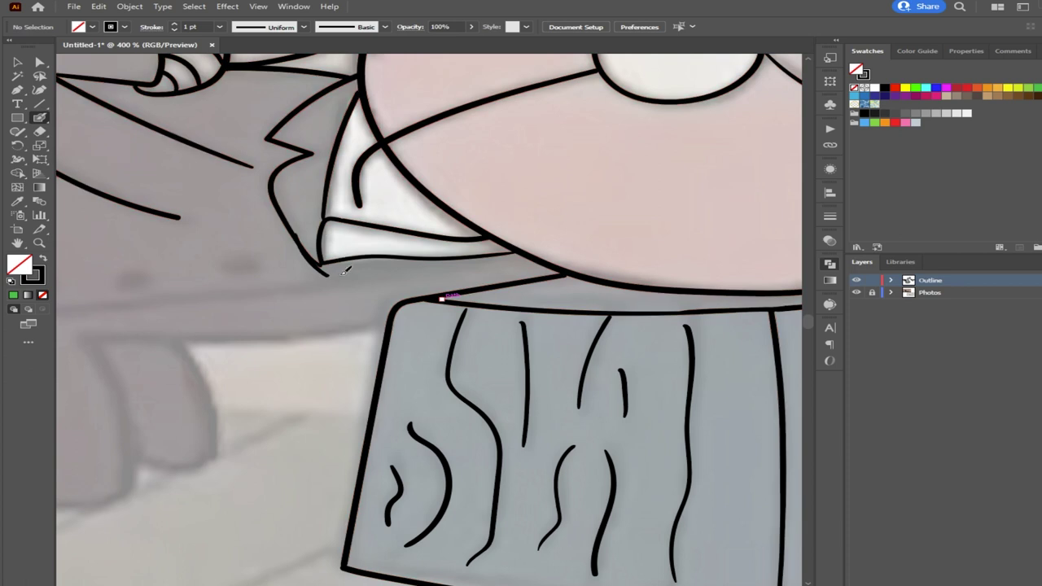
left_click_drag(341, 277, 461, 259)
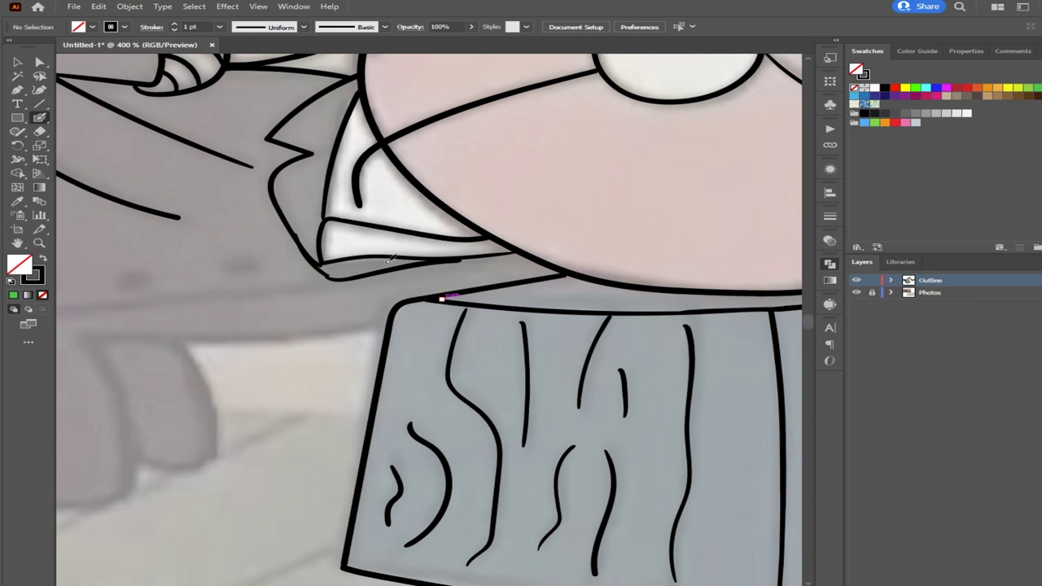
key("ctrl+z")
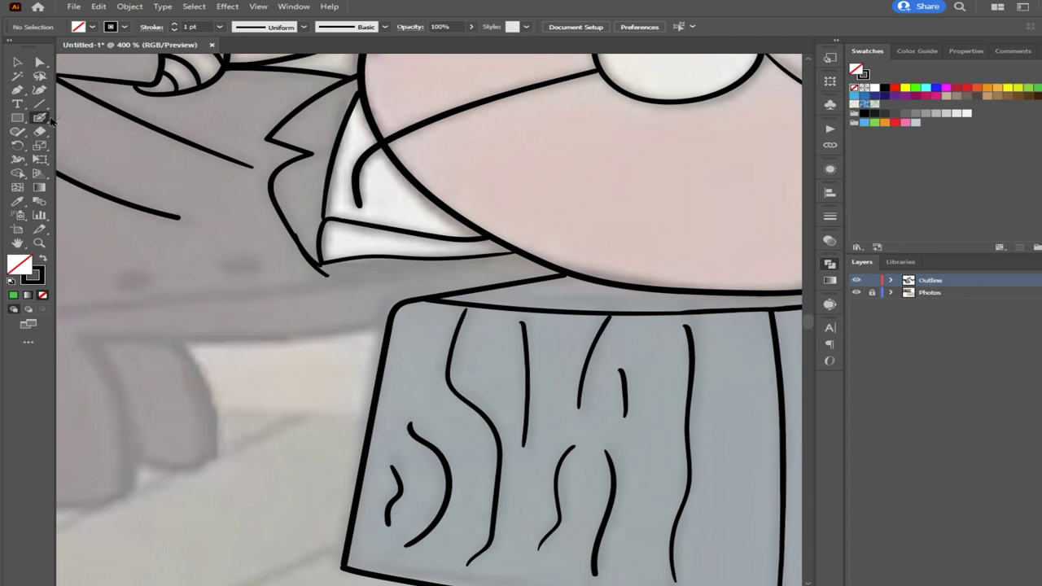
Erase the short end and lower line of the collar band beside the lapel with the Eraser, and return to the Blob Brush
left_click(39, 131)
mouse_move(327, 236)
left_mouse_down()
mouse_move(317, 234)
mouse_move(331, 262)
mouse_move(300, 228)
mouse_move(347, 262)
mouse_move(316, 254)
mouse_move(303, 223)
left_mouse_up()
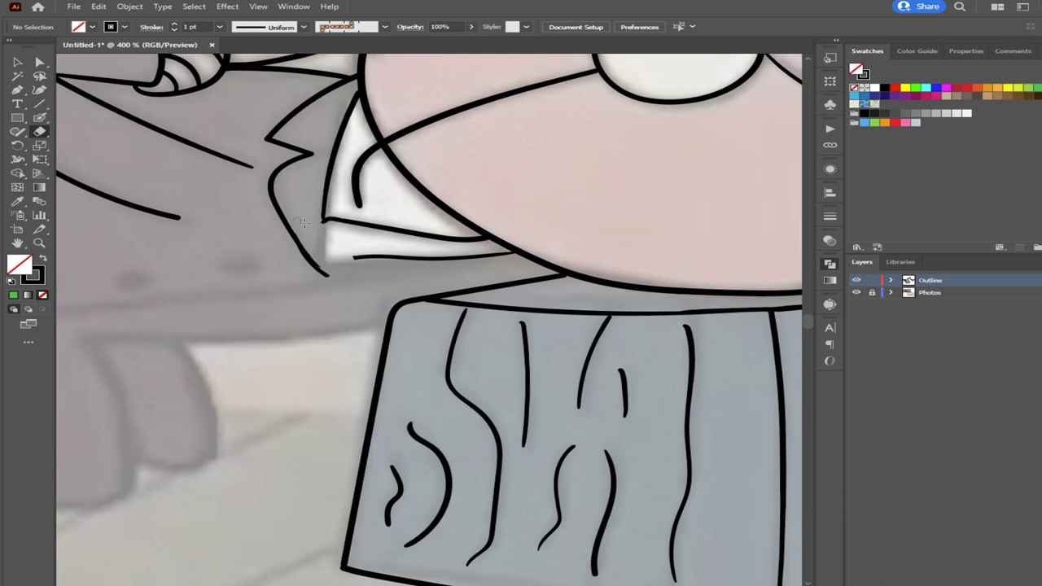
left_click_drag(343, 260, 500, 257)
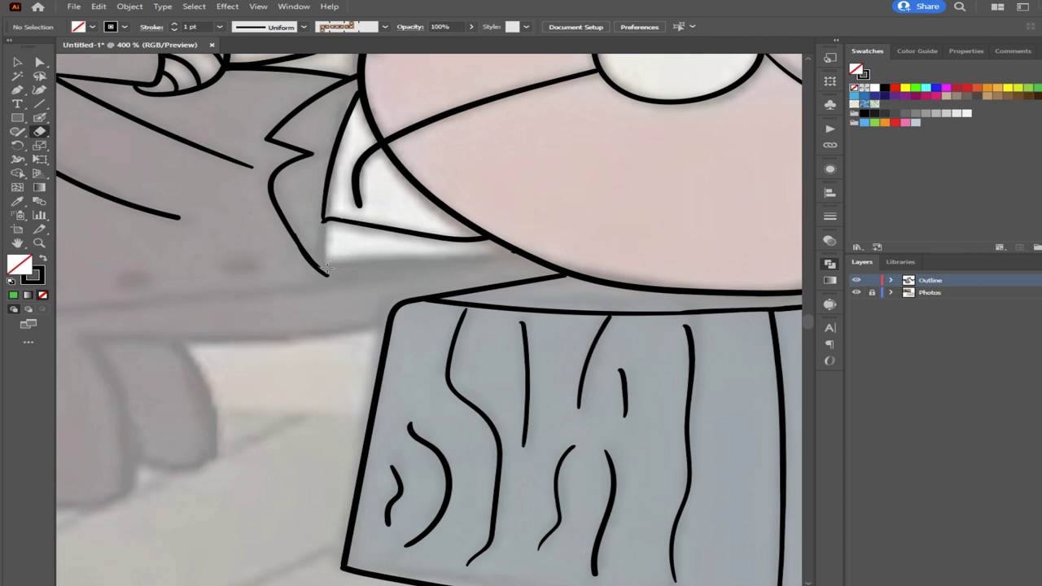
left_click_drag(323, 267, 306, 240)
left_click(41, 119)
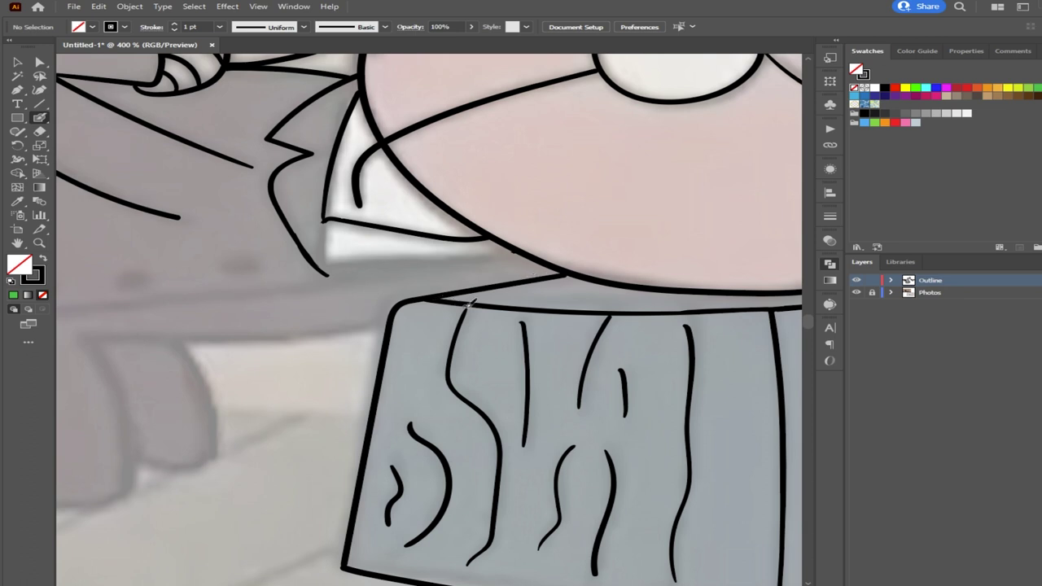
Compare the collar and jacket area beside the chopping block with the original reference picture
left_click_drag(361, 350, 463, 326)
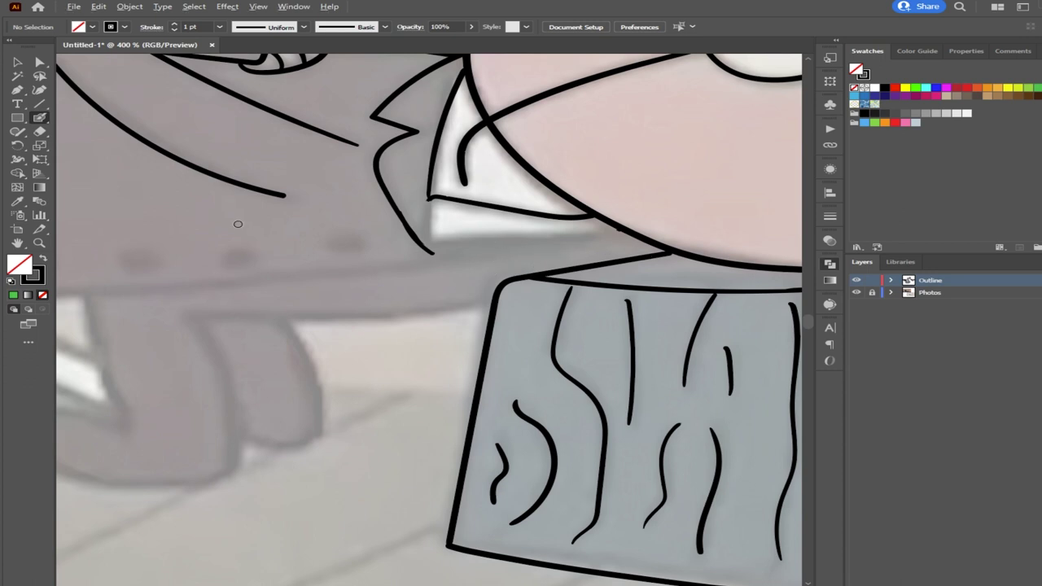
scroll(238, 224, "down", 5)
left_click_drag(249, 137, 387, 261)
scroll(187, 131, "up", 4)
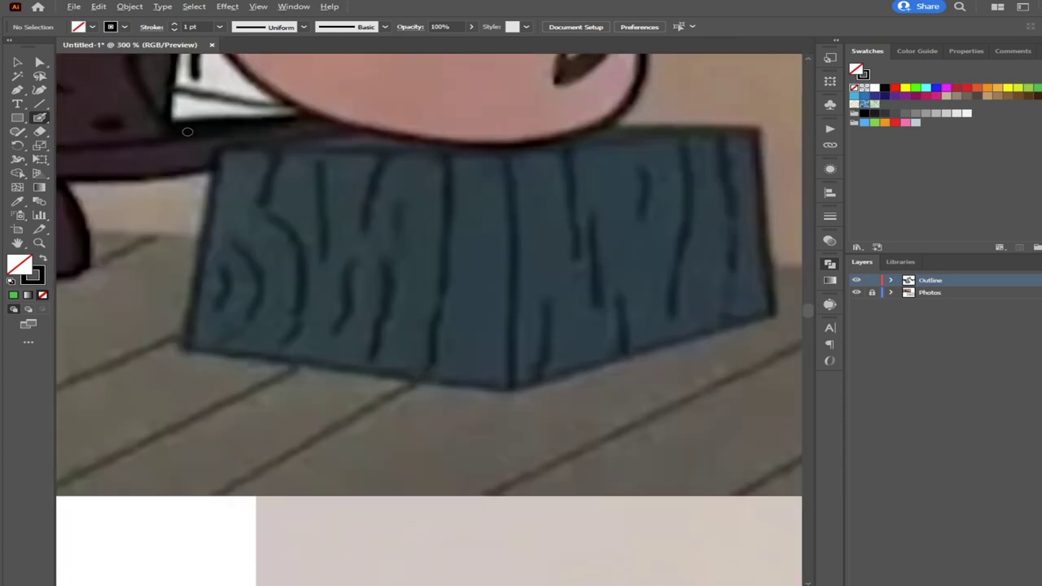
scroll(282, 147, "down", 3)
left_click_drag(363, 214, 141, 88)
left_click_drag(298, 221, 211, 125)
scroll(271, 214, "up", 1)
scroll(271, 214, "up", 3)
left_click_drag(277, 206, 356, 195)
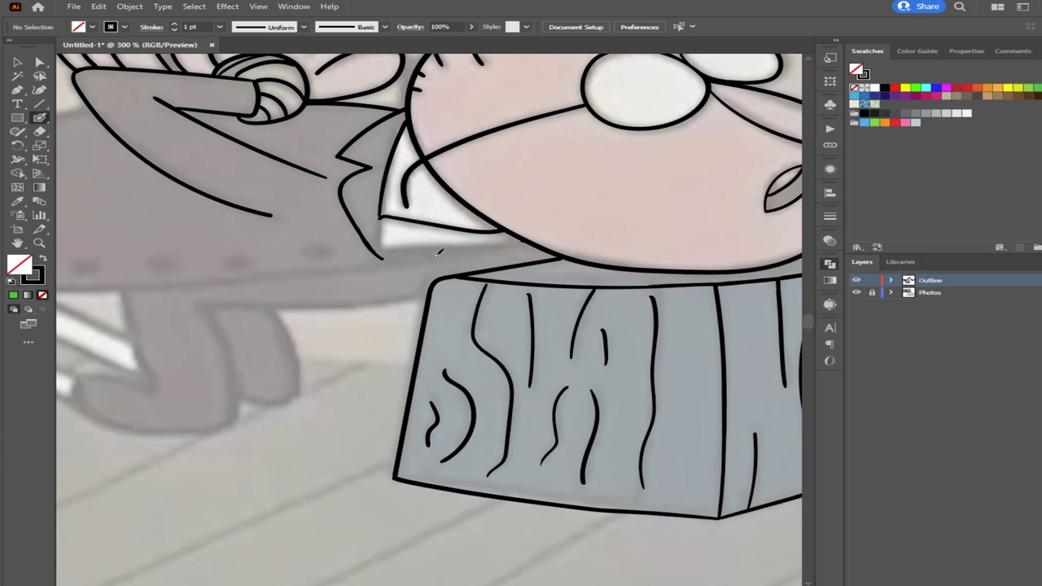
Trace the jacket's lower edge from under the head past the lapel, and redraw the collar band's end and lower line to meet it
mouse_move(525, 239)
left_mouse_down()
mouse_move(285, 273)
mouse_move(52, 286)
left_mouse_up()
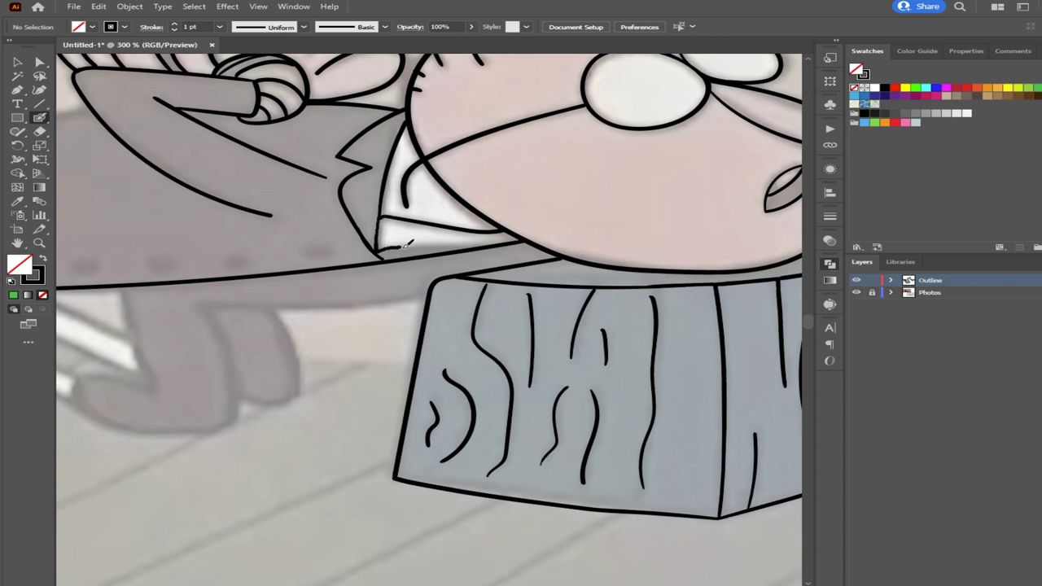
left_click_drag(474, 249, 477, 247)
key("ctrl+z")
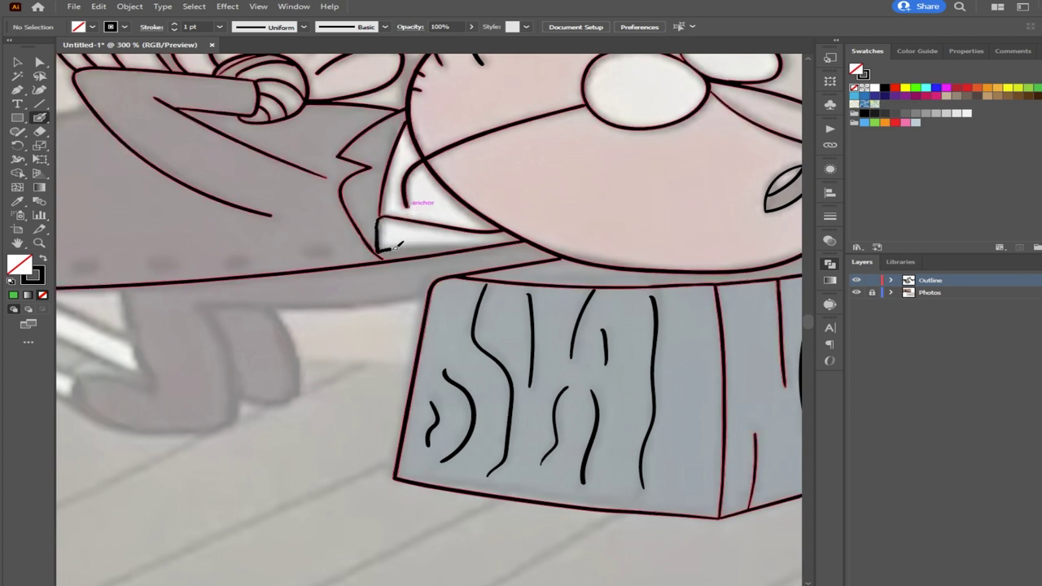
left_click_drag(455, 249, 460, 248)
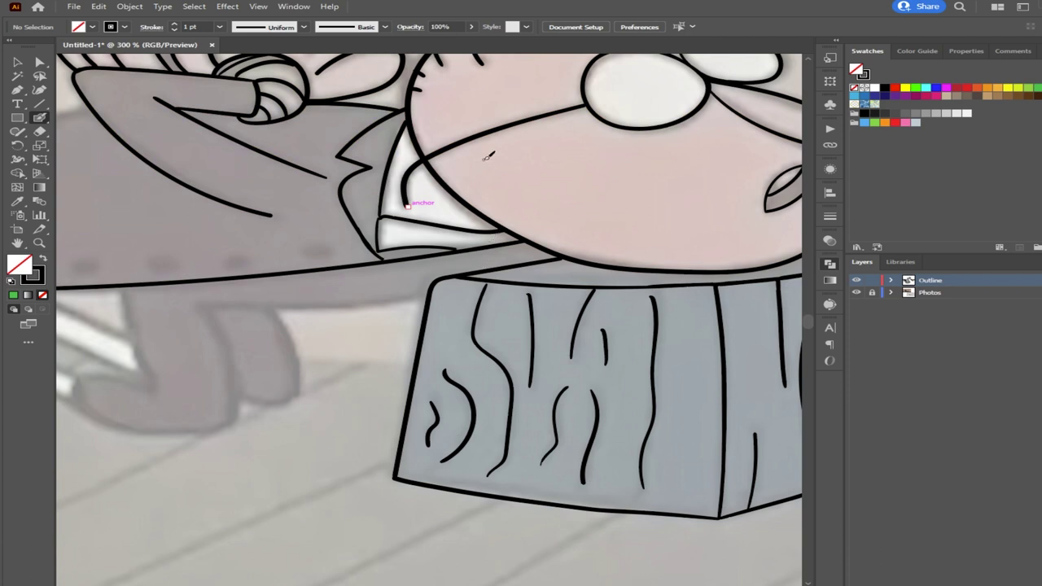
scroll(461, 245, "up", 7)
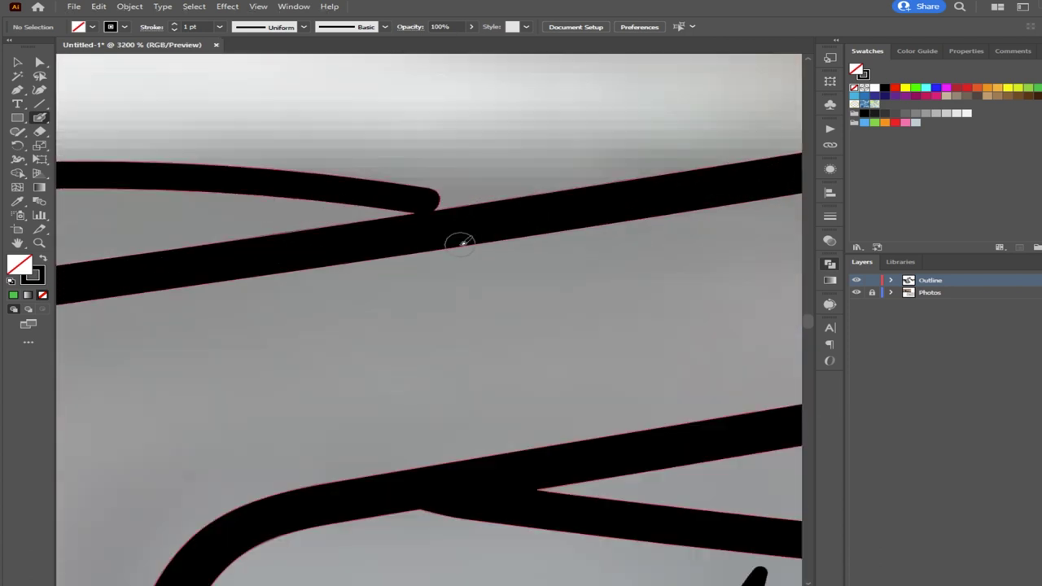
left_click_drag(426, 203, 477, 215)
scroll(488, 175, "down", 8)
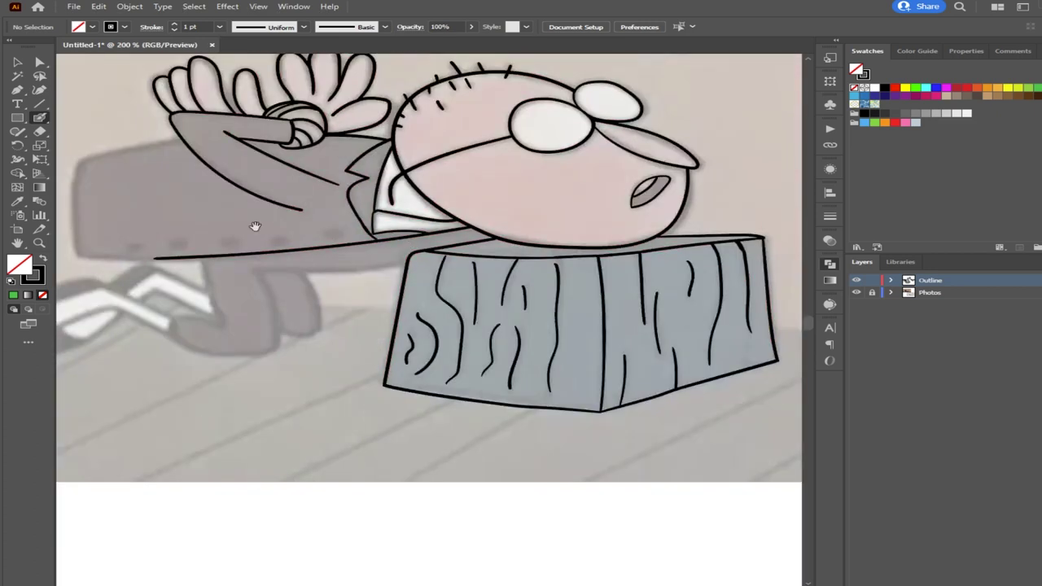
Continue the jacket's lower edge to the rear and trace around the back end up to its upper corner
left_click_drag(253, 226, 484, 223)
scroll(454, 222, "up", 2)
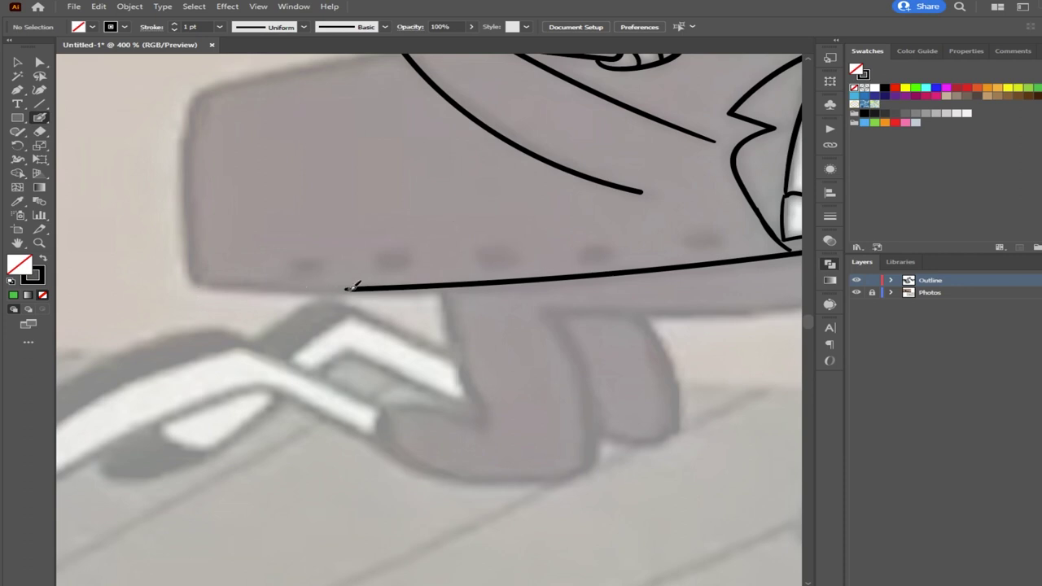
left_click_drag(350, 286, 292, 289)
key("ctrl+z")
left_click_drag(350, 287, 195, 281)
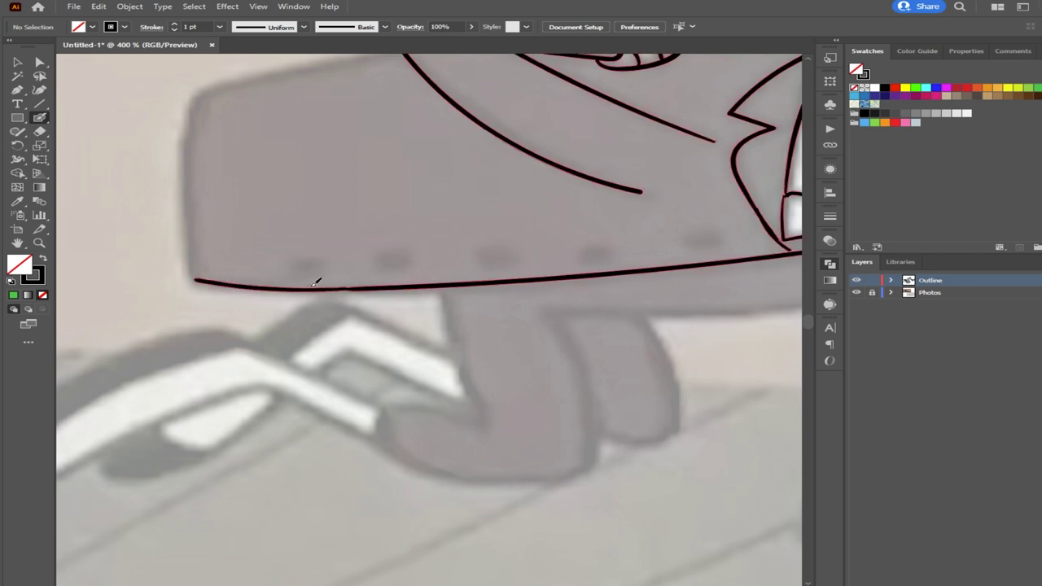
key("ctrl+z")
mouse_move(354, 286)
left_mouse_down()
mouse_move(272, 290)
mouse_move(200, 276)
mouse_move(184, 189)
mouse_move(202, 92)
left_mouse_up()
Trace the jacket's upper edge from the sleeve to the upper rear corner
scroll(249, 214, "up", 3)
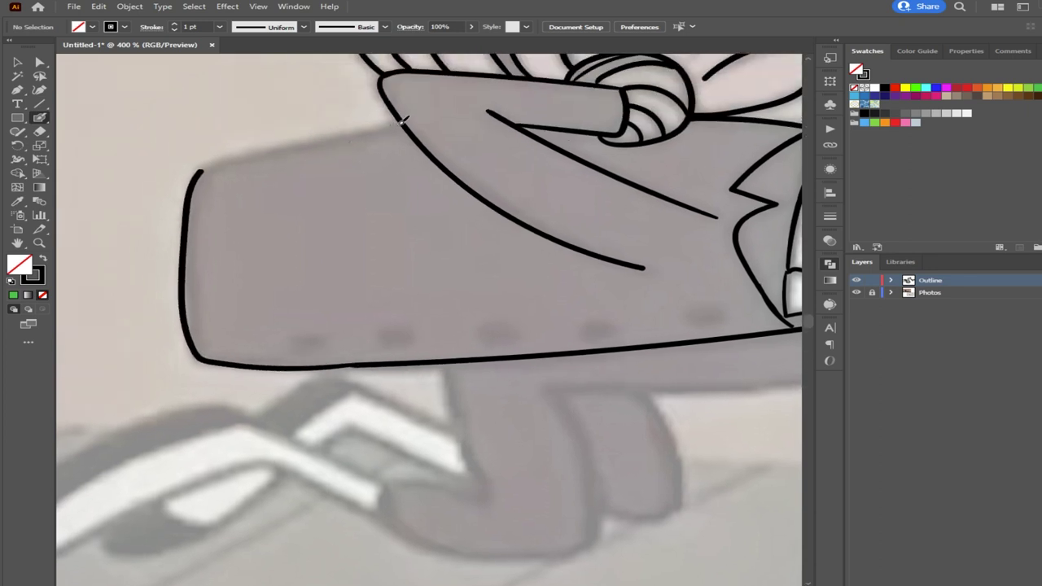
left_click_drag(401, 122, 196, 171)
key("ctrl+z")
left_click_drag(406, 122, 197, 171)
Smooth the notched joint in the jacket's lower edge with short brush strokes
mouse_move(278, 243)
left_mouse_down()
mouse_move(228, 197)
mouse_move(287, 238)
left_mouse_up()
left_click_drag(360, 357, 356, 326)
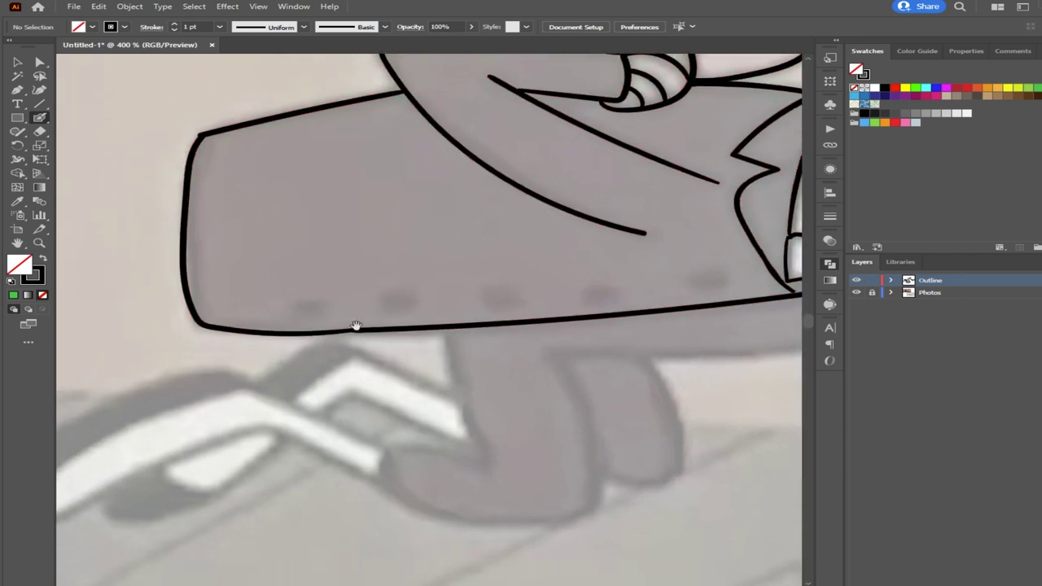
scroll(393, 275, "up", 5)
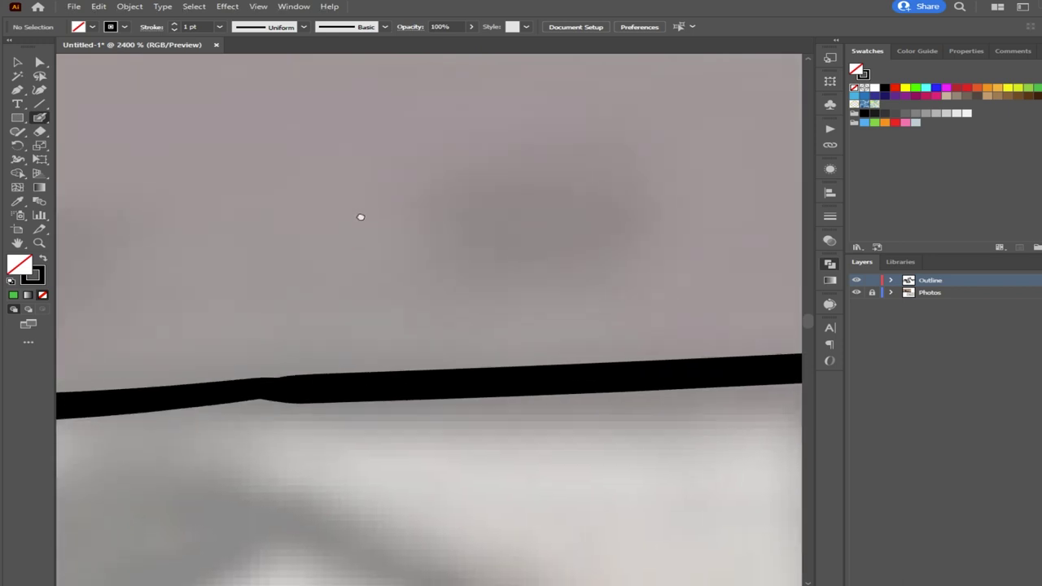
mouse_move(269, 400)
left_mouse_down()
mouse_move(285, 395)
mouse_move(272, 391)
mouse_move(292, 401)
mouse_move(213, 395)
left_mouse_up()
key("ctrl+z")
left_click_drag(275, 389, 226, 395)
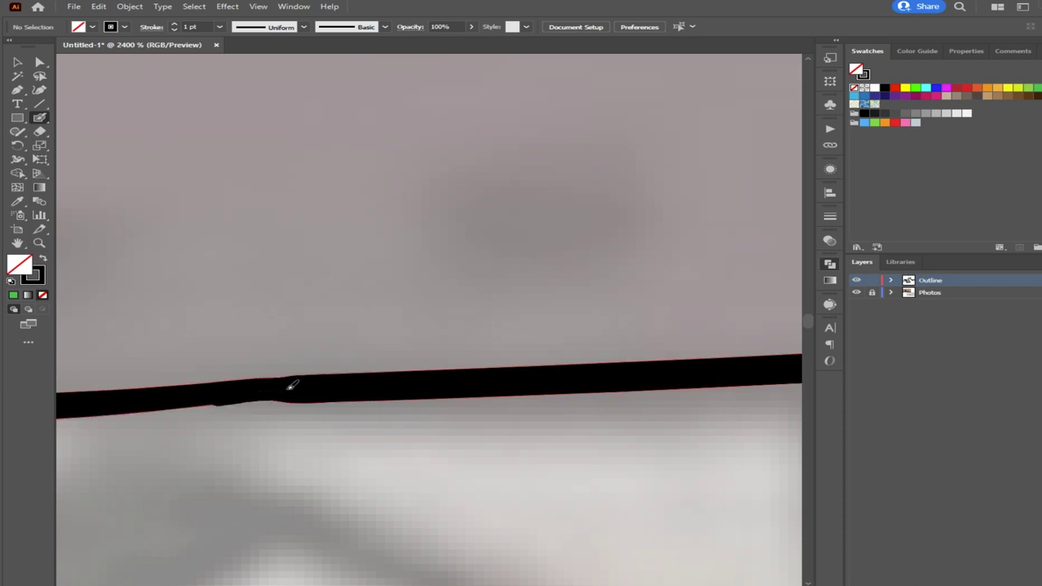
left_click_drag(309, 384, 226, 392)
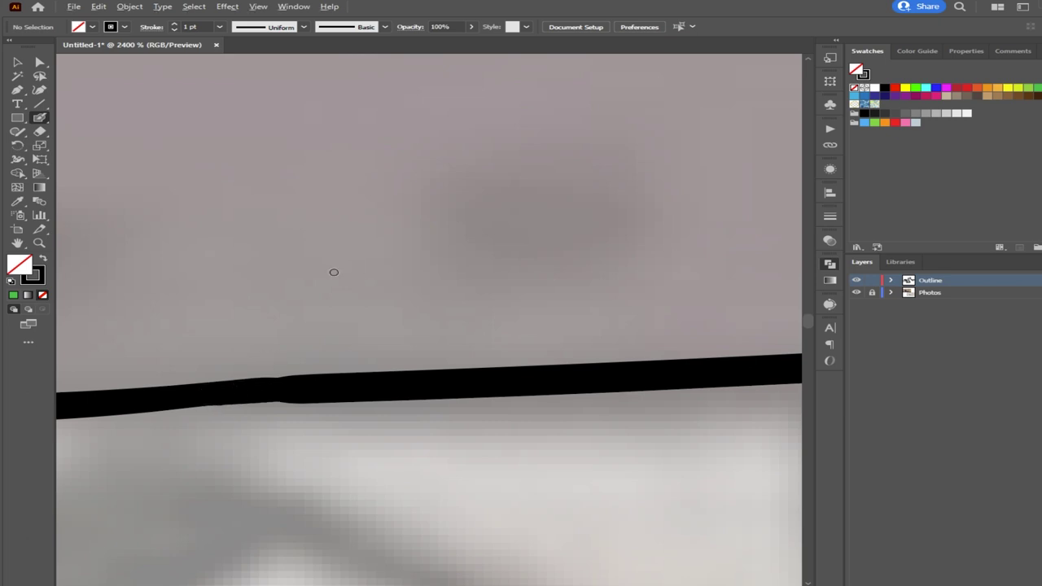
Blend the jacket's upper rear corner by filling the outer side where the two lines meet
scroll(348, 271, "down", 5)
scroll(291, 172, "up", 4)
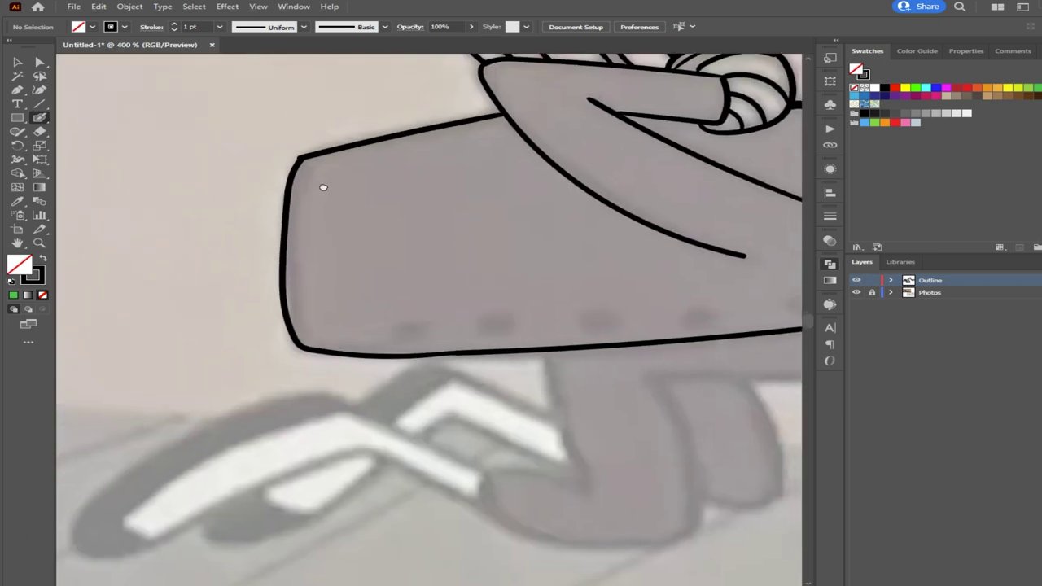
left_click_drag(318, 175, 344, 216)
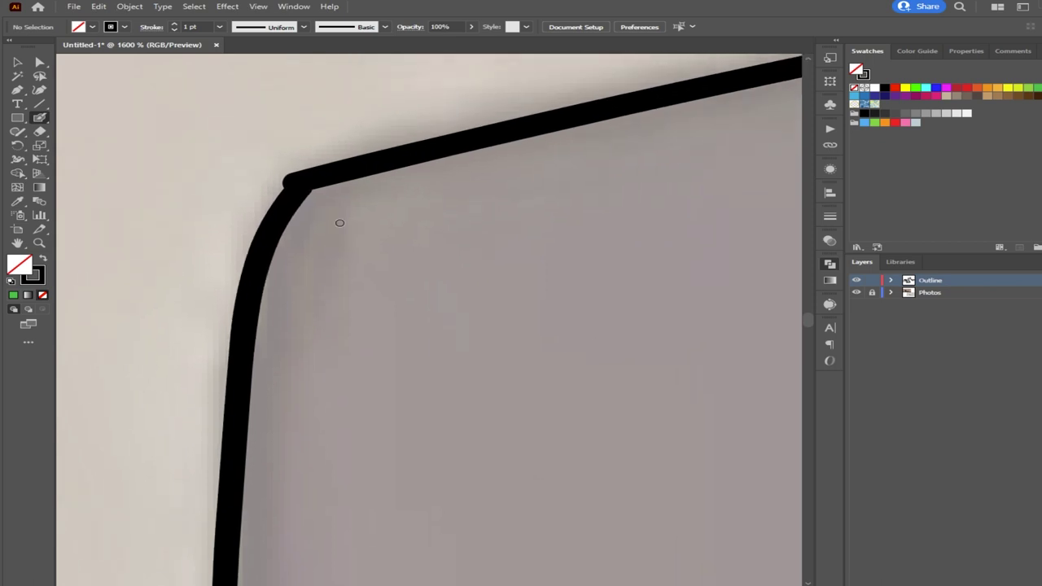
scroll(344, 217, "up", 1)
mouse_move(268, 160)
left_mouse_down()
mouse_move(260, 156)
mouse_move(223, 249)
left_mouse_up()
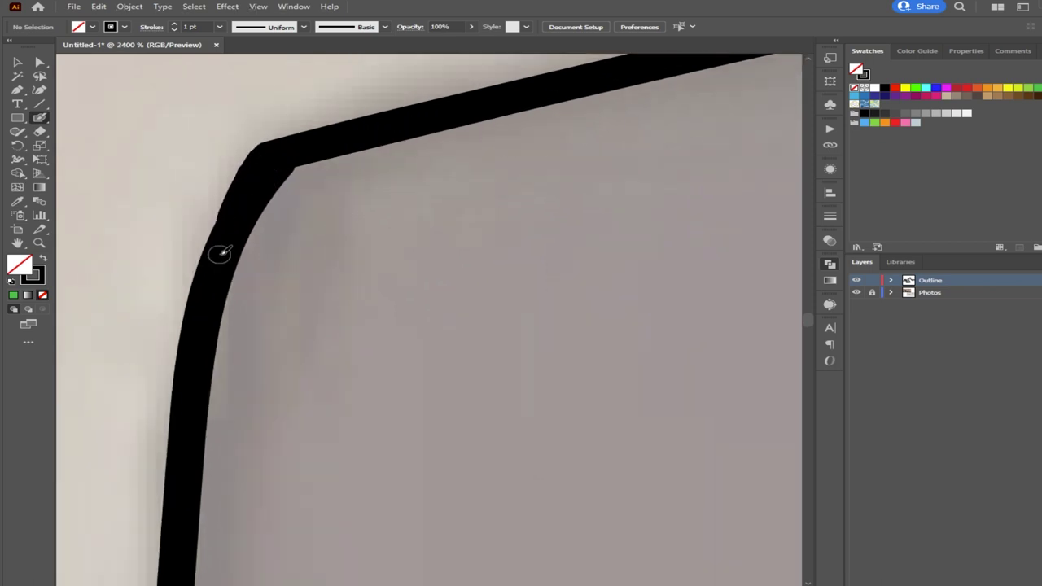
scroll(450, 219, "down", 7)
Examine the kneeling legs and belly area against the original reference picture
left_click_drag(456, 220, 280, 97)
scroll(460, 212, "up", 2)
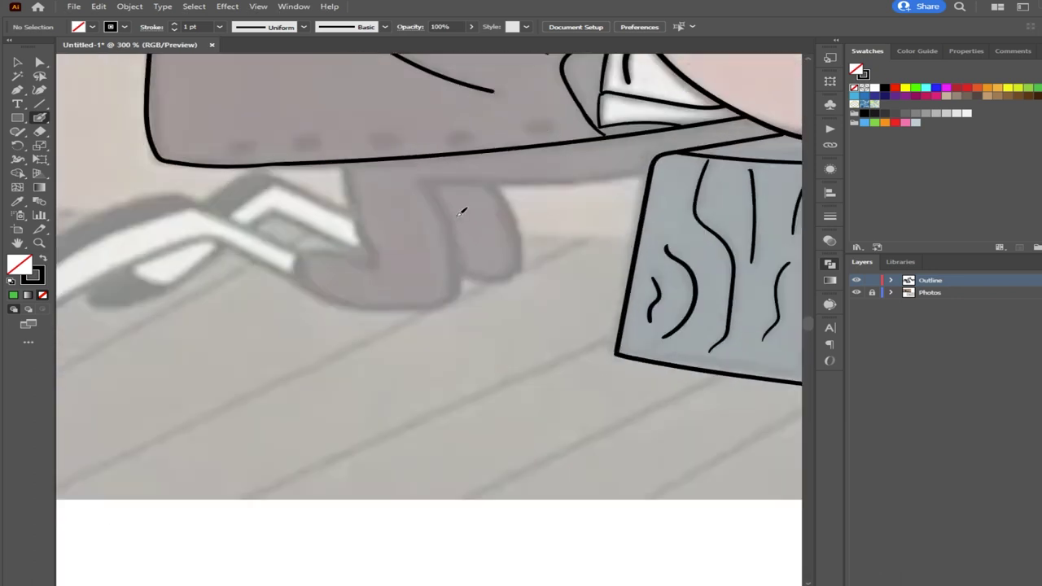
scroll(468, 225, "down", 6)
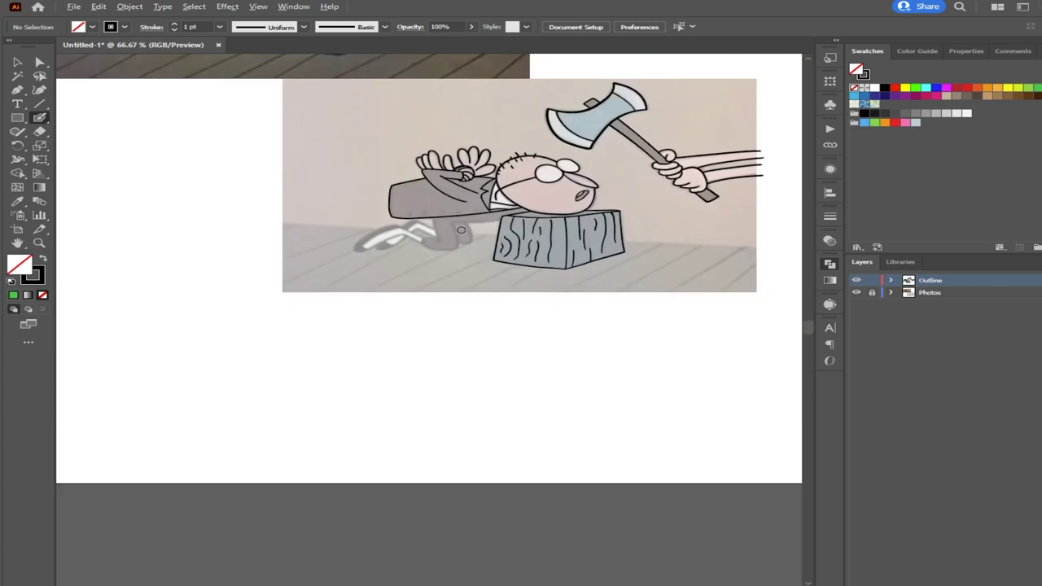
scroll(327, 126, "up", 3)
scroll(400, 204, "down", 5)
scroll(399, 204, "right", 5)
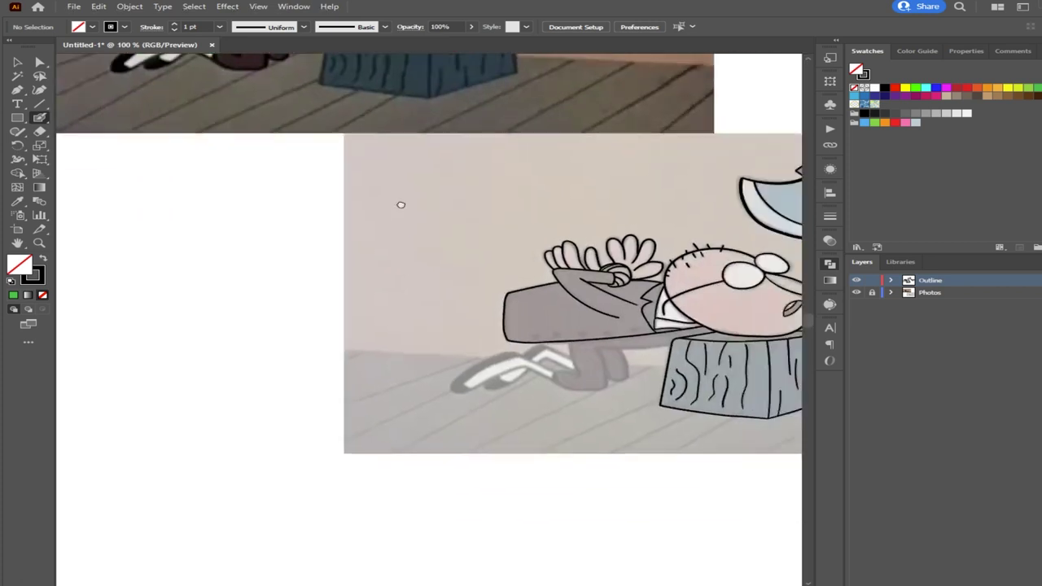
scroll(466, 200, "up", 3)
Trace the belly line from the chopping block into the front of the near leg, and outline the far leg's knee
left_click_drag(462, 197, 405, 315)
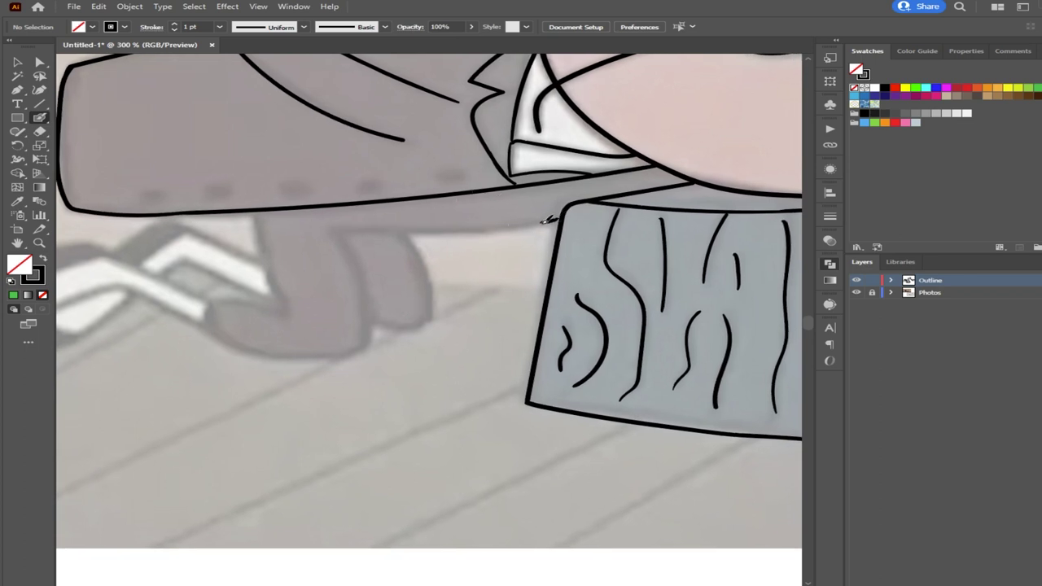
mouse_move(514, 226)
left_mouse_down()
mouse_move(380, 230)
mouse_move(345, 247)
mouse_move(362, 339)
mouse_move(343, 355)
left_mouse_up()
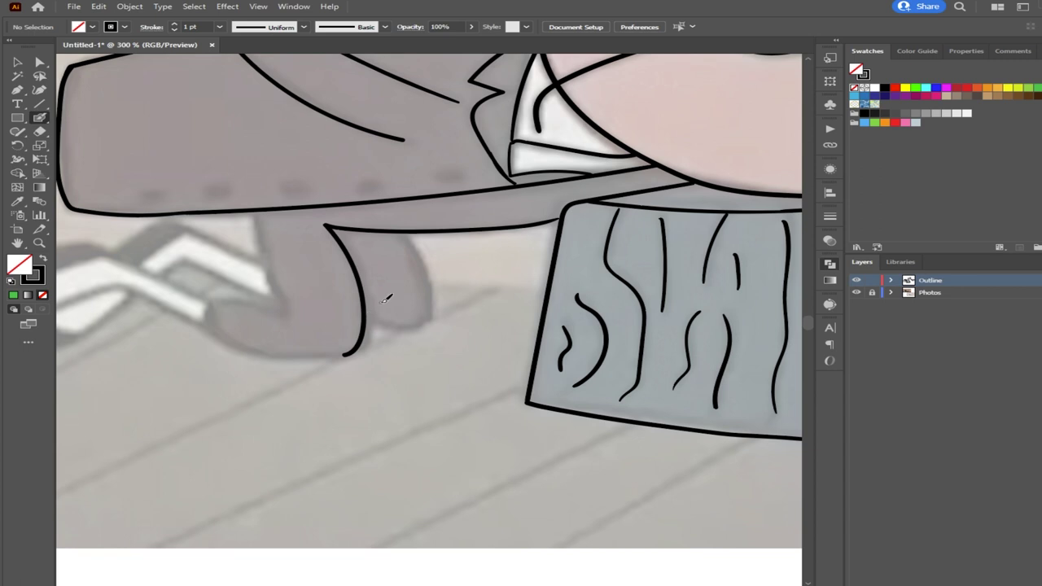
mouse_move(376, 318)
left_mouse_down()
mouse_move(423, 321)
mouse_move(435, 287)
mouse_move(402, 231)
mouse_move(434, 291)
left_mouse_up()
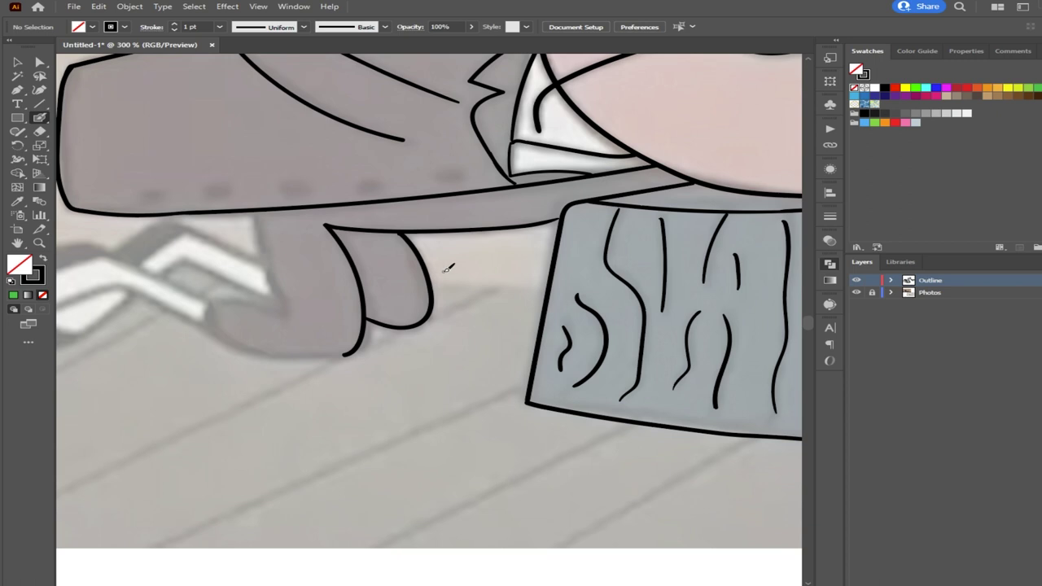
Thicken the tapered end of the belly line and join it to the chopping block's edge
scroll(544, 224, "up", 8)
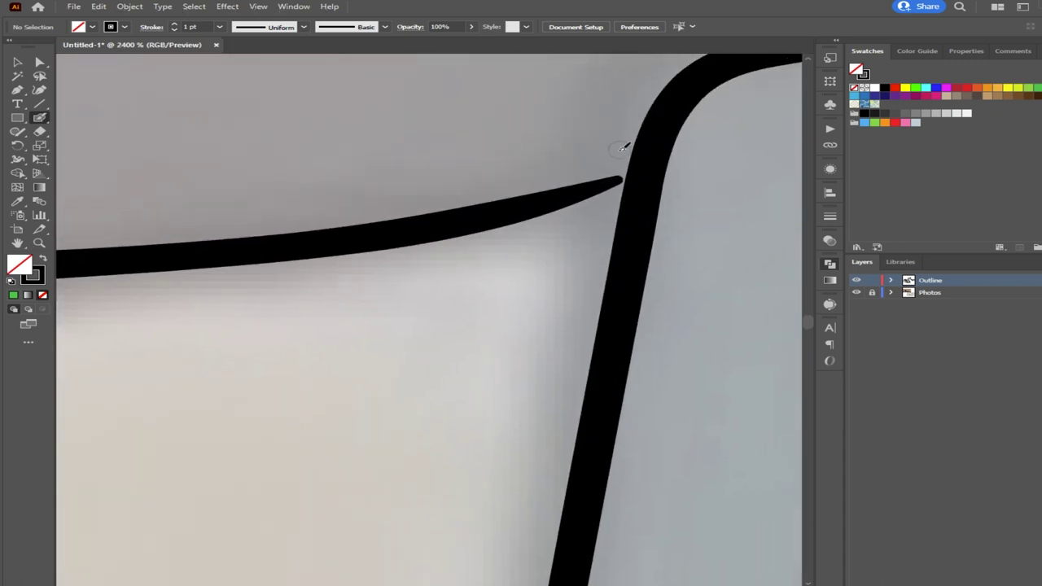
left_click_drag(581, 187, 626, 165)
mouse_move(569, 197)
left_mouse_down()
mouse_move(642, 173)
mouse_move(546, 208)
mouse_move(462, 224)
left_mouse_up()
Blend the top of the far leg's front line smoothly into the belly line
key("space")
left_click_drag(451, 311, 640, 246)
mouse_move(387, 330)
left_mouse_down()
mouse_move(579, 235)
mouse_move(794, 185)
left_mouse_up()
scroll(569, 256, "down", 1)
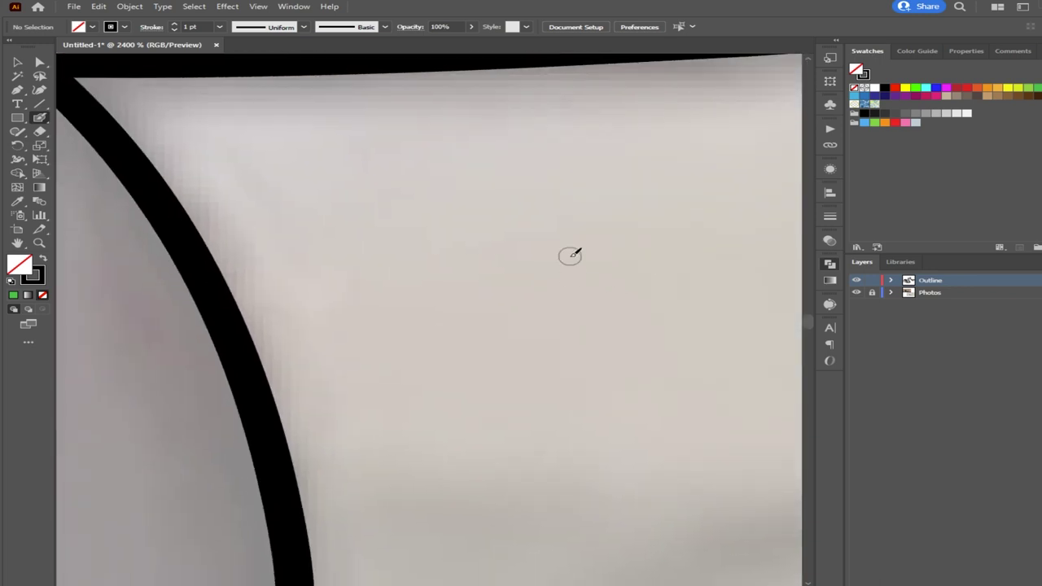
scroll(353, 253, "down", 2)
scroll(285, 215, "up", 2)
scroll(279, 241, "up", 1)
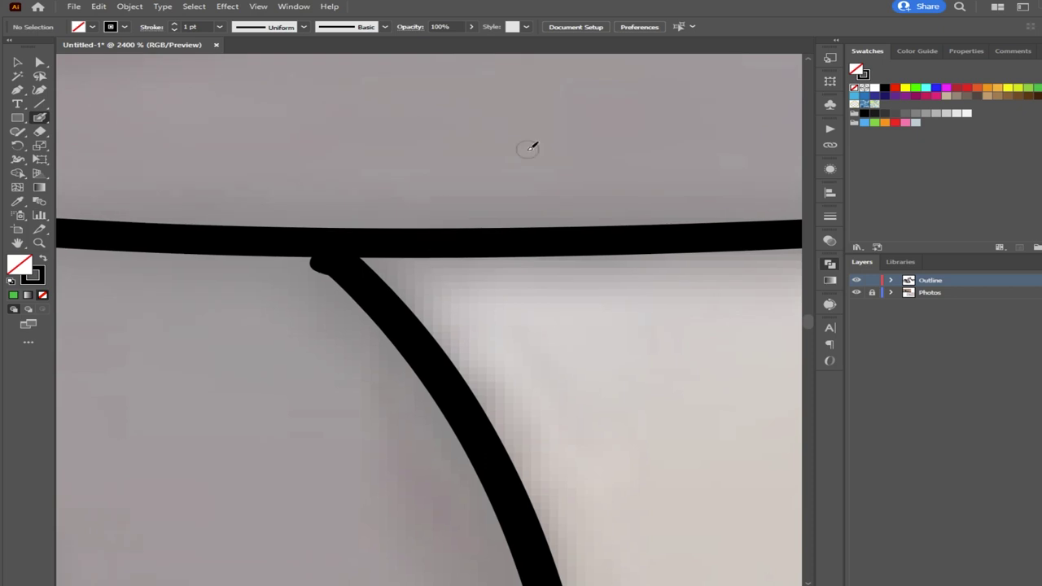
mouse_move(284, 247)
left_mouse_down()
mouse_move(334, 268)
mouse_move(404, 337)
left_mouse_up()
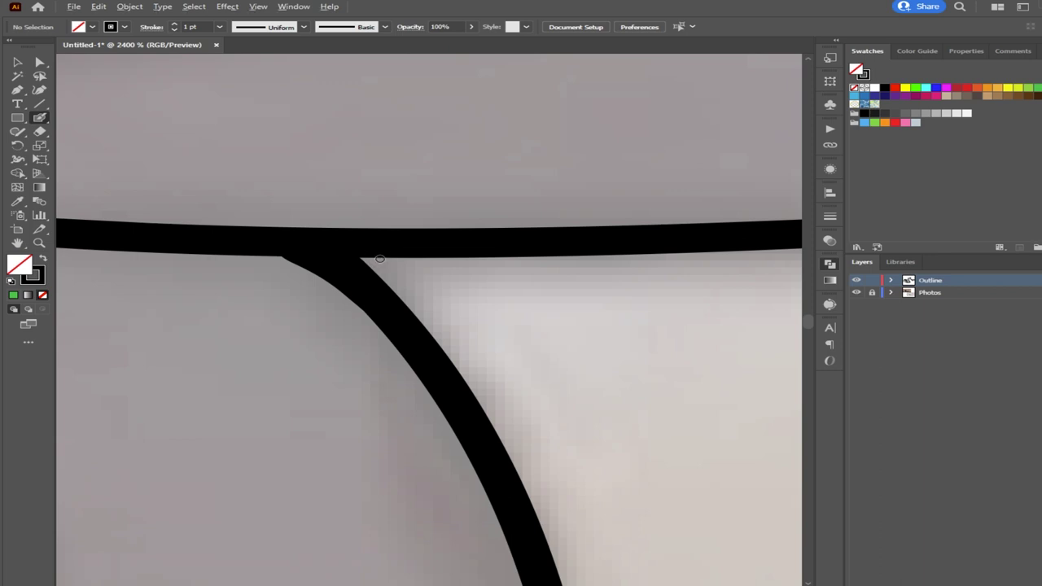
Trace the near leg's back line between the bend behind the knee and the jacket's lower edge
scroll(379, 258, "down", 5)
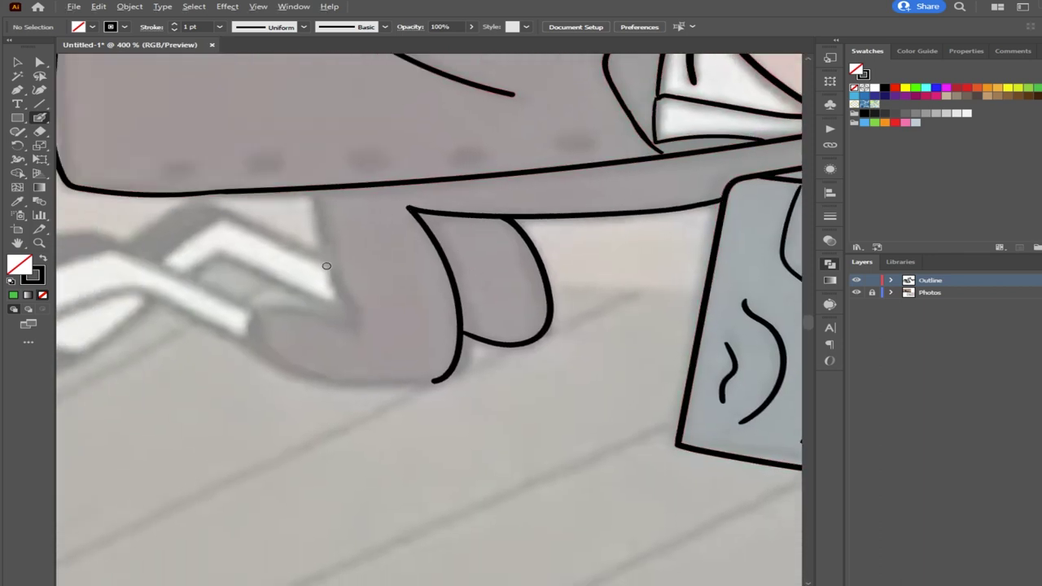
scroll(326, 265, "up", 1)
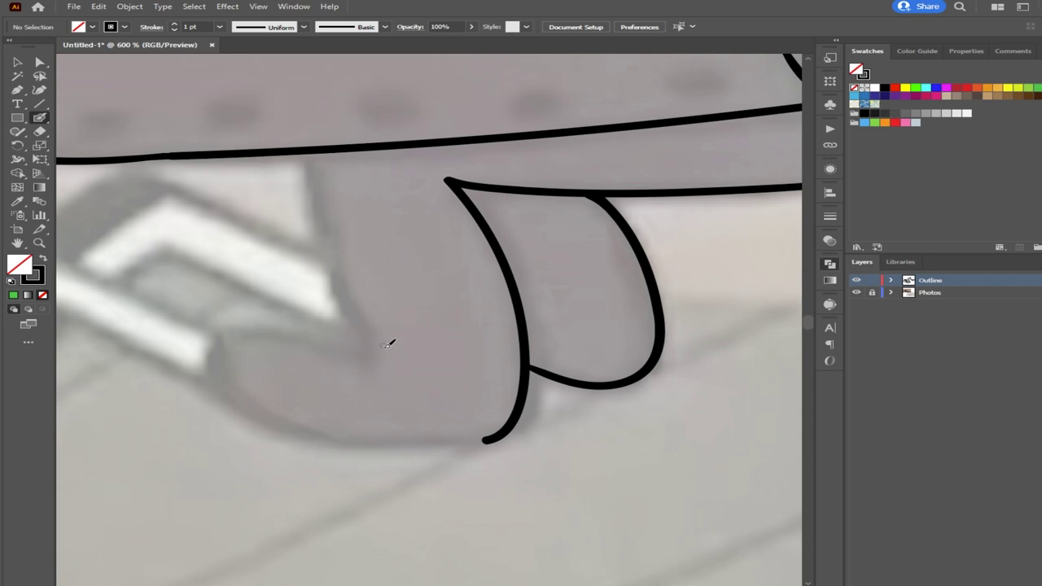
mouse_move(376, 361)
left_mouse_down()
mouse_move(332, 254)
mouse_move(314, 187)
mouse_move(319, 153)
left_mouse_up()
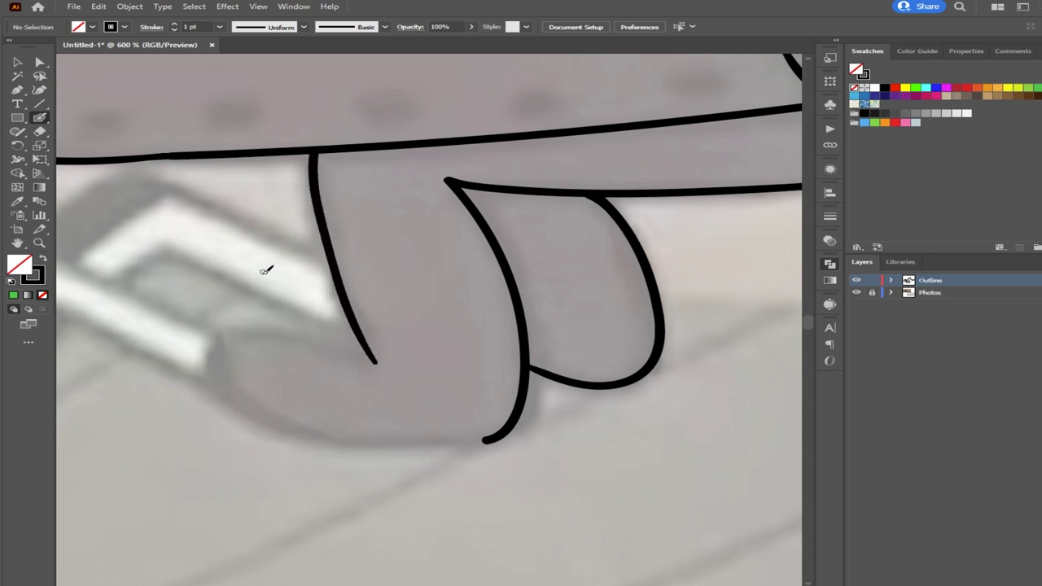
Try outlining the near leg's folded lower part, undo it, and check the legs against the original picture
mouse_move(373, 359)
left_mouse_down()
mouse_move(225, 326)
mouse_move(223, 352)
mouse_move(247, 387)
mouse_move(294, 418)
mouse_move(350, 433)
mouse_move(493, 430)
left_mouse_up()
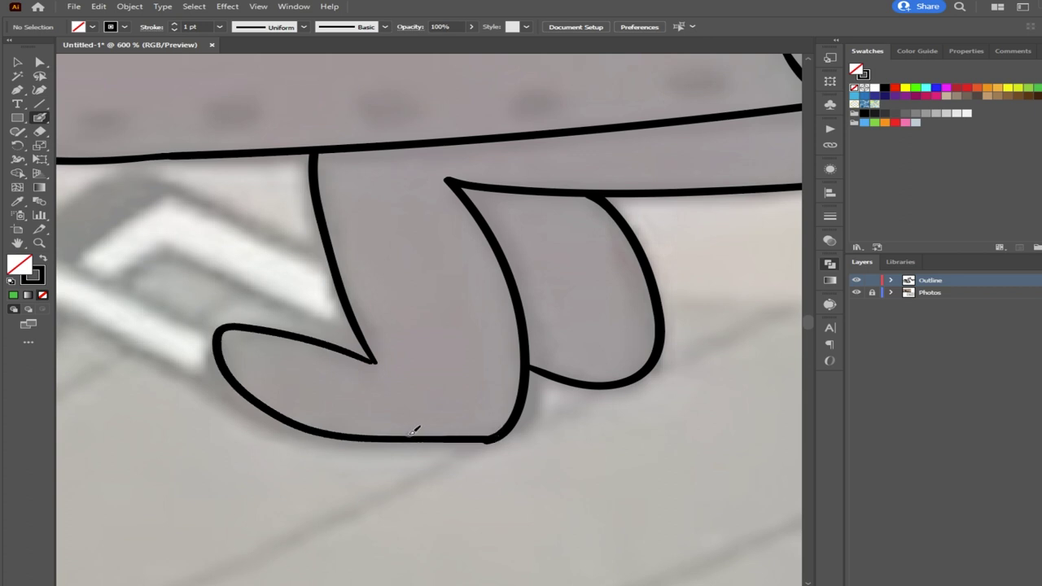
key("ctrl+z")
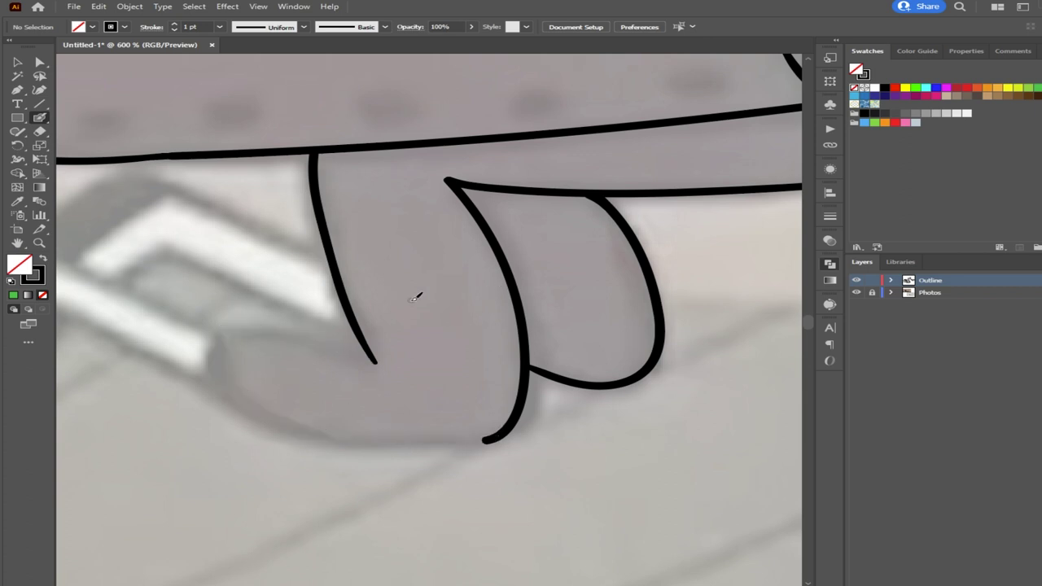
scroll(412, 300, "down", 5)
left_click_drag(282, 189, 486, 388)
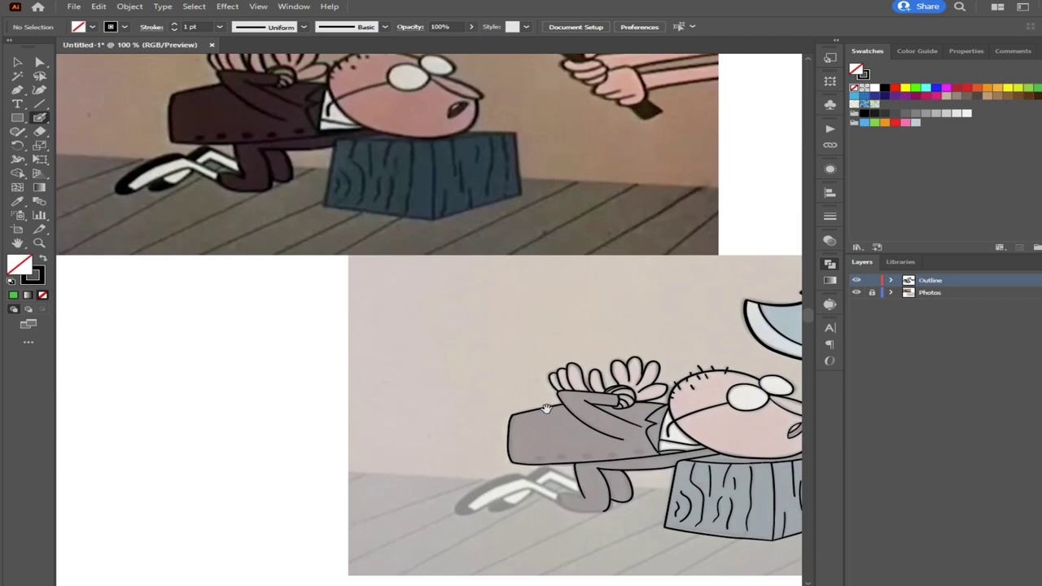
left_click_drag(552, 413, 395, 262)
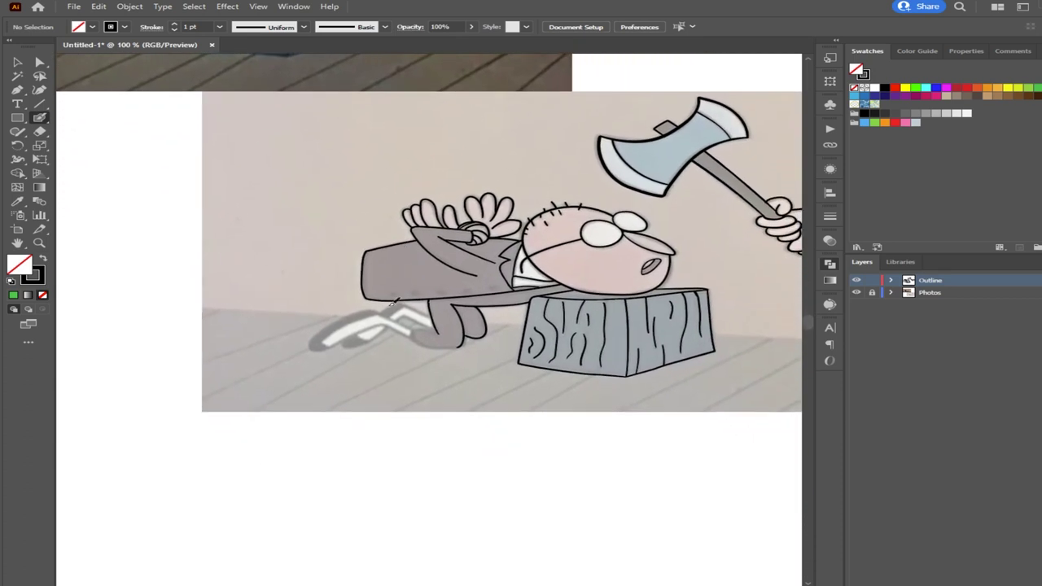
scroll(399, 347, "up", 6)
left_click_drag(413, 345, 403, 369)
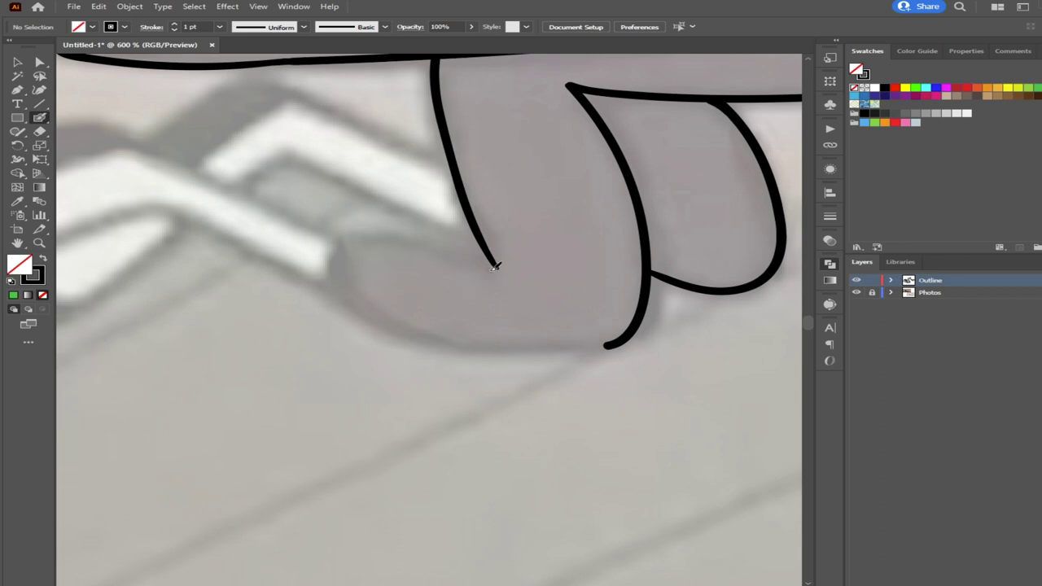
Outline the near leg's folded lower part around its rounded cuff to the knee, and extend the crease slightly past the bend
left_click_drag(489, 248, 504, 279)
key("ctrl+z")
key("ctrl+z")
left_click_drag(498, 271, 463, 193)
mouse_move(500, 271)
left_mouse_down()
mouse_move(417, 236)
mouse_move(373, 233)
mouse_move(341, 240)
mouse_move(331, 265)
mouse_move(360, 307)
mouse_move(404, 330)
mouse_move(453, 343)
mouse_move(615, 345)
mouse_move(426, 337)
mouse_move(380, 320)
mouse_move(352, 298)
mouse_move(341, 267)
mouse_move(348, 242)
mouse_move(414, 236)
mouse_move(499, 265)
left_mouse_up()
key("ctrl+z")
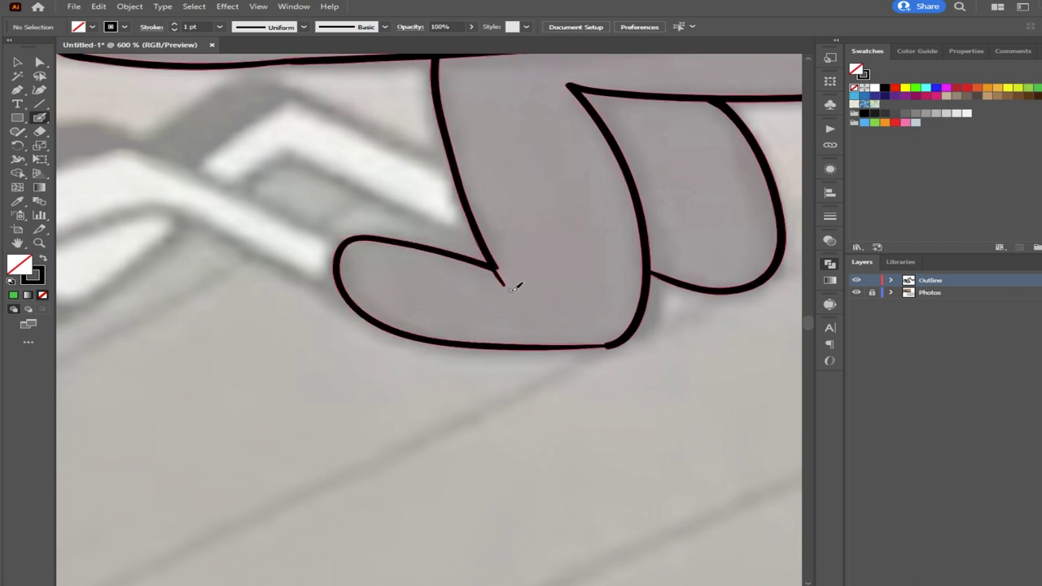
Thicken the short crease behind the near knee and blend it into the leg's back line
scroll(518, 278, "up", 4)
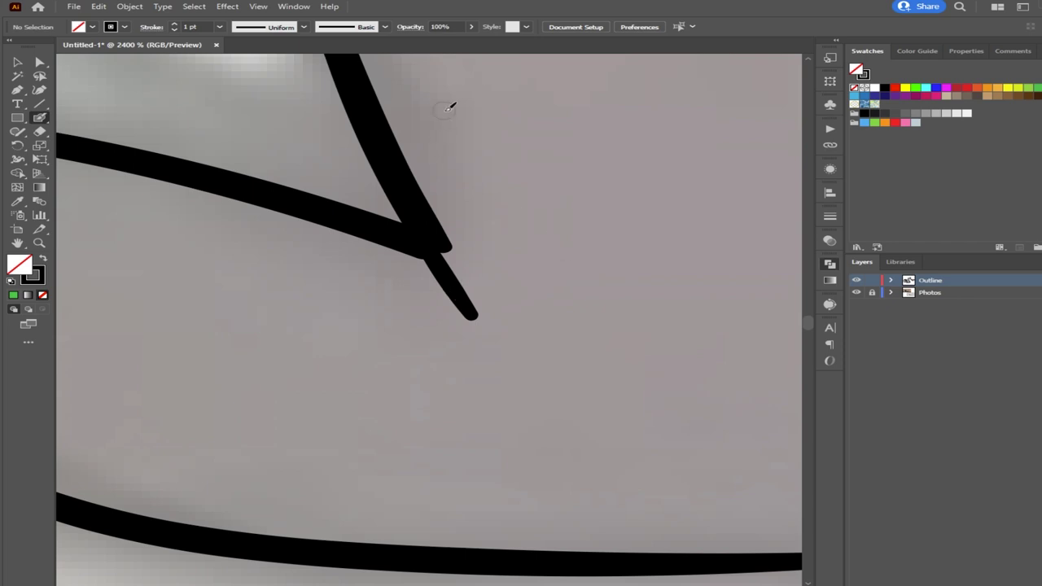
left_click_drag(439, 239, 460, 288)
left_click_drag(446, 242, 475, 307)
left_click_drag(439, 236, 470, 314)
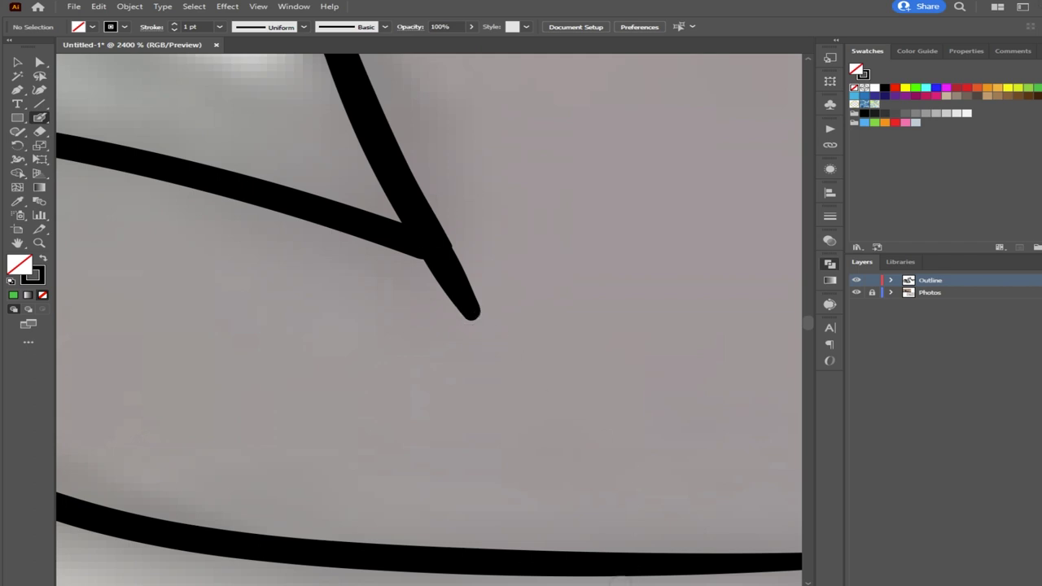
Compare the traced legs and the jacket's row of buttons with the original reference picture
scroll(395, 303, "down", 6)
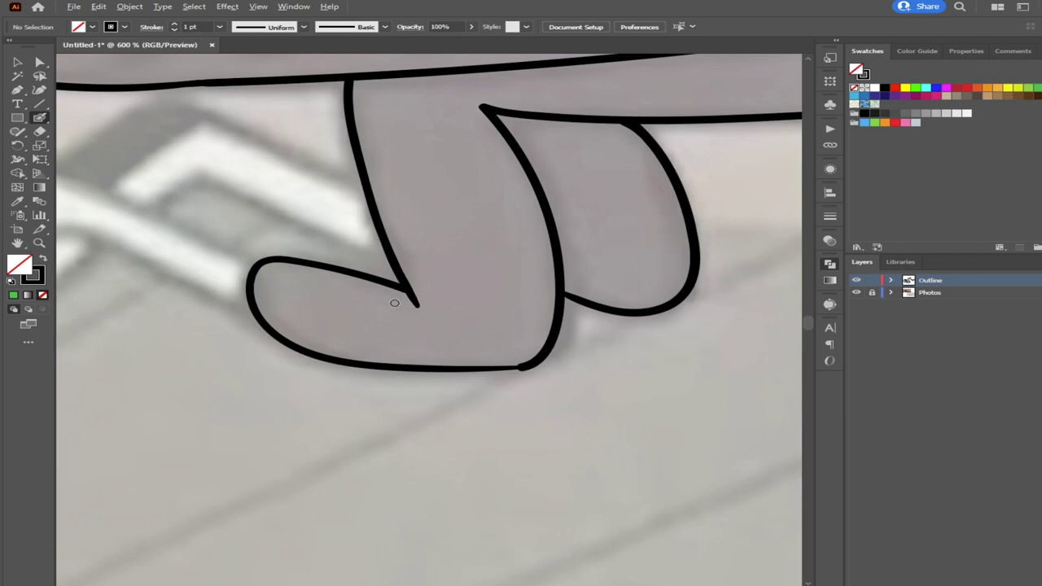
mouse_move(344, 266)
left_mouse_down()
mouse_move(483, 383)
mouse_move(394, 304)
left_mouse_up()
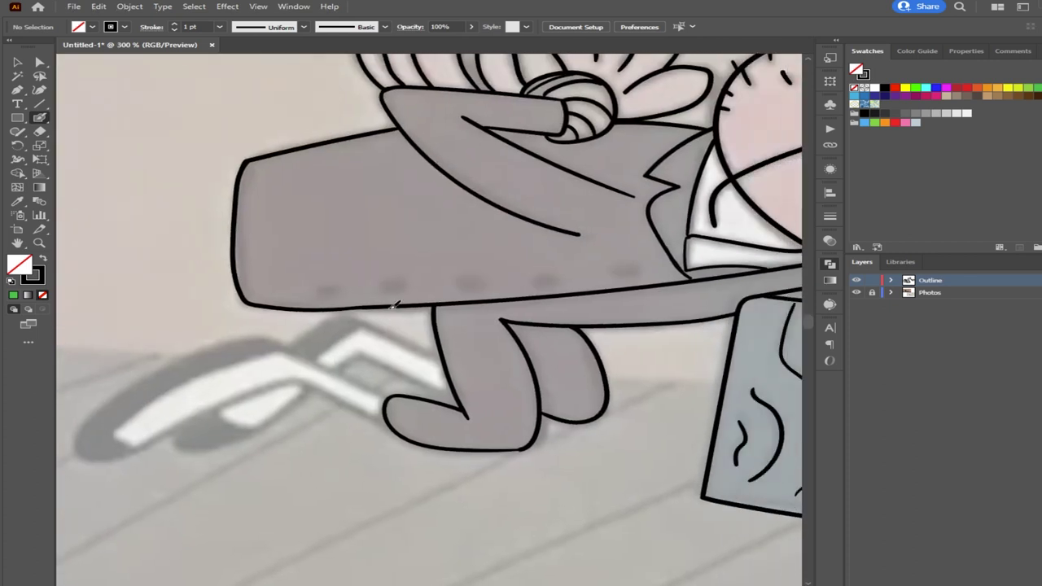
scroll(394, 305, "down", 3)
left_click_drag(313, 255, 549, 498)
left_click_drag(302, 257, 438, 403)
scroll(346, 253, "up", 4)
scroll(346, 252, "down", 4)
left_click_drag(711, 475, 380, 251)
left_click_drag(519, 407, 402, 263)
scroll(491, 388, "up", 5)
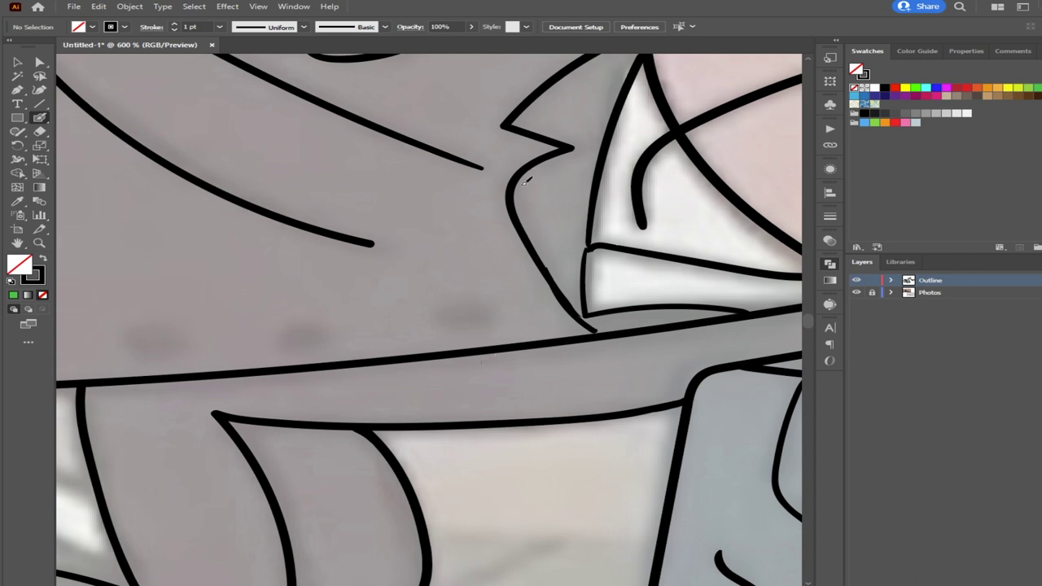
Paint five solid black oval buttons over the dark spots along the jacket's lower edge
mouse_move(480, 304)
left_mouse_down()
mouse_move(438, 320)
mouse_move(467, 329)
mouse_move(492, 315)
mouse_move(450, 319)
mouse_move(478, 313)
left_mouse_up()
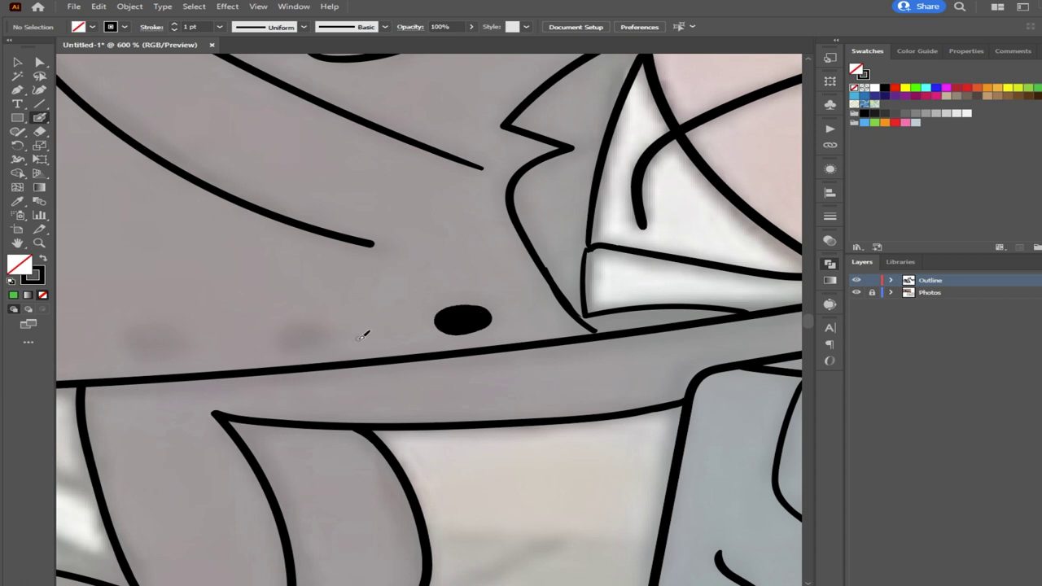
mouse_move(313, 327)
left_mouse_down()
mouse_move(288, 348)
mouse_move(320, 335)
mouse_move(303, 333)
mouse_move(300, 343)
mouse_move(311, 331)
mouse_move(297, 340)
mouse_move(503, 315)
left_mouse_up()
mouse_move(391, 306)
left_mouse_down()
mouse_move(358, 306)
mouse_move(373, 326)
mouse_move(409, 325)
mouse_move(394, 311)
mouse_move(363, 311)
mouse_move(396, 317)
left_mouse_up()
left_click_drag(328, 317, 473, 306)
mouse_move(387, 301)
left_mouse_down()
mouse_move(350, 312)
mouse_move(388, 316)
mouse_move(381, 301)
mouse_move(363, 311)
mouse_move(438, 327)
mouse_move(363, 312)
mouse_move(349, 325)
mouse_move(392, 323)
mouse_move(380, 308)
mouse_move(350, 316)
mouse_move(375, 316)
left_mouse_up()
scroll(421, 314, "left", 4)
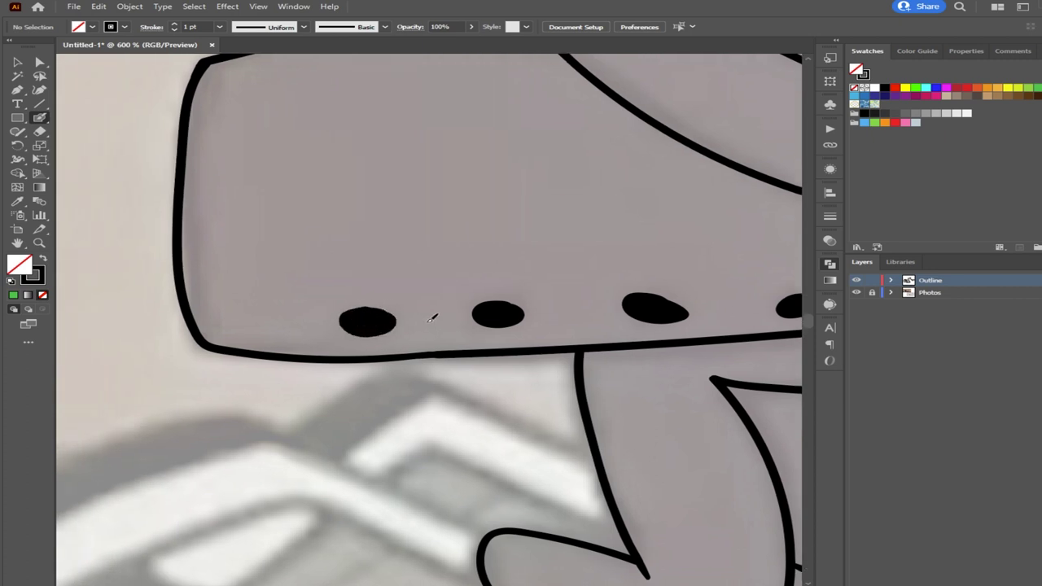
Try tracing the near foot's outline from the trouser cuff, and undo it together with the last-painted jacket button
scroll(432, 318, "right", 8)
scroll(431, 318, "down", 1)
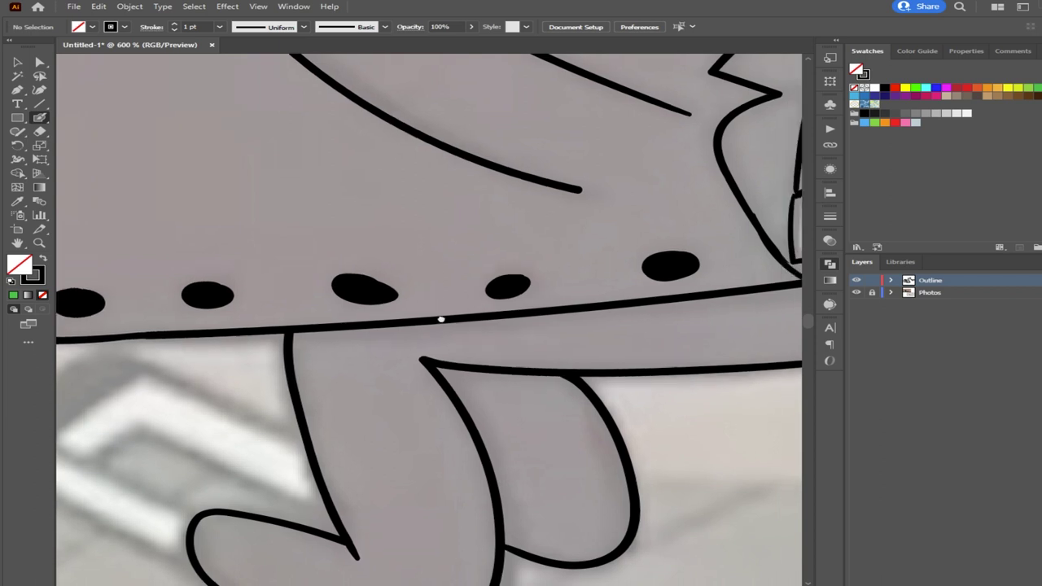
scroll(440, 320, "right", 3)
scroll(440, 320, "down", 3)
scroll(336, 249, "left", 11)
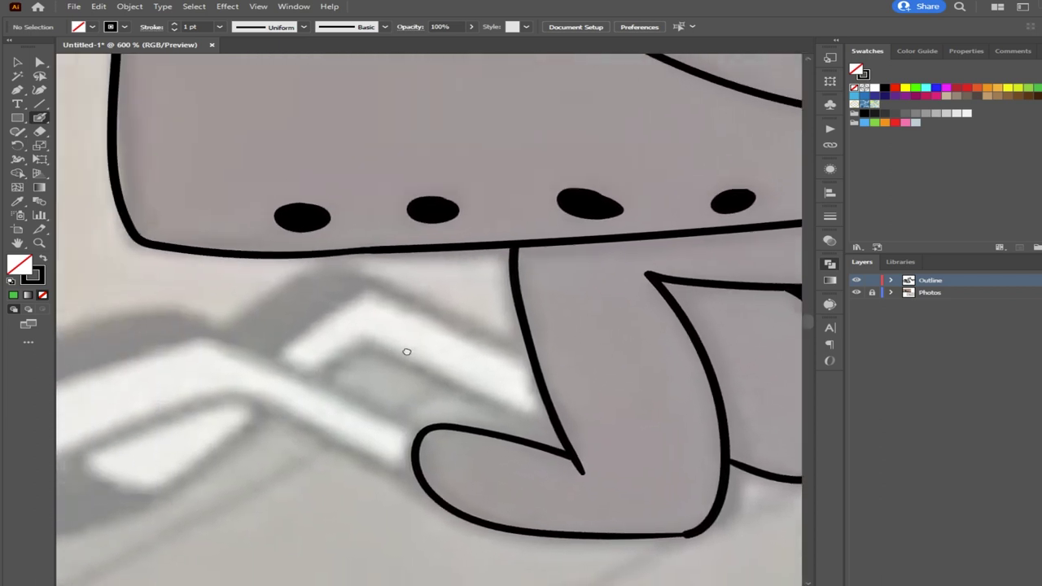
scroll(407, 352, "left", 3)
scroll(407, 351, "down", 2)
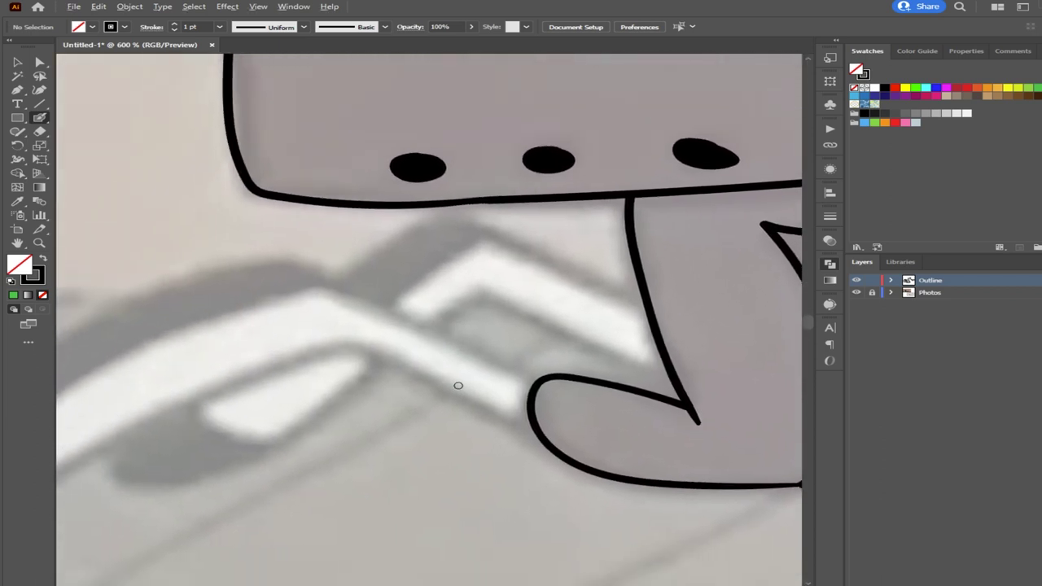
scroll(458, 385, "down", 2)
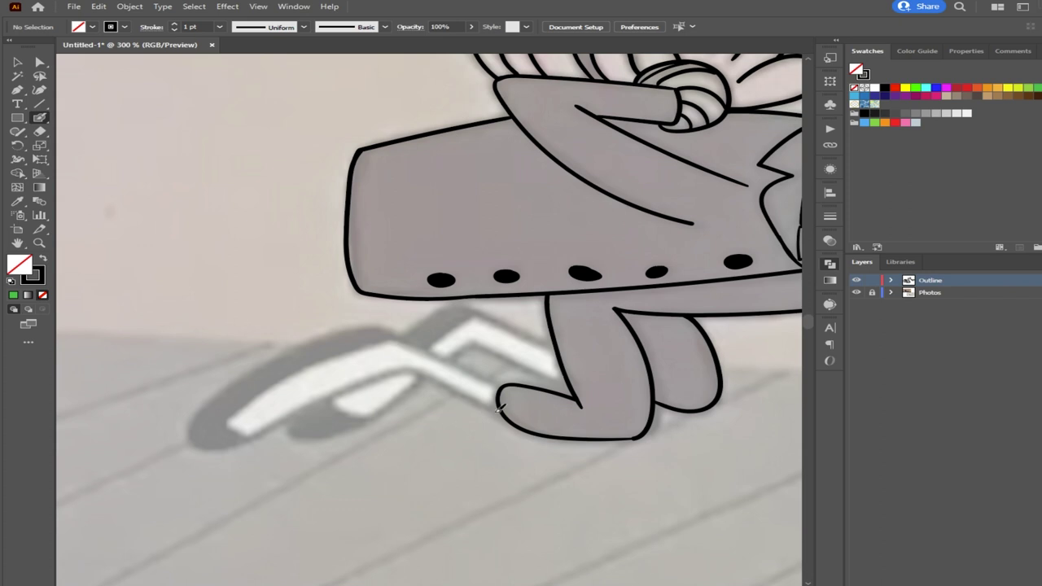
mouse_move(501, 410)
left_mouse_down()
mouse_move(402, 370)
mouse_move(304, 413)
left_mouse_up()
key("ctrl+z")
key("ctrl+z")
Thicken the thin end of the near leg's bottom line where it meets the knee curve
scroll(675, 437, "up", 5)
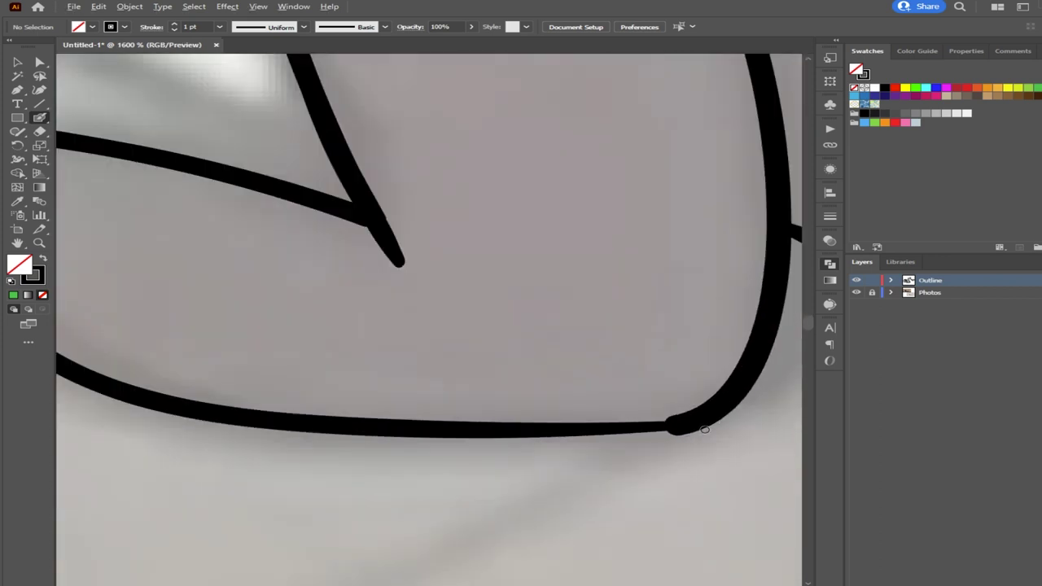
scroll(705, 429, "down", 2)
left_click_drag(704, 427, 635, 418)
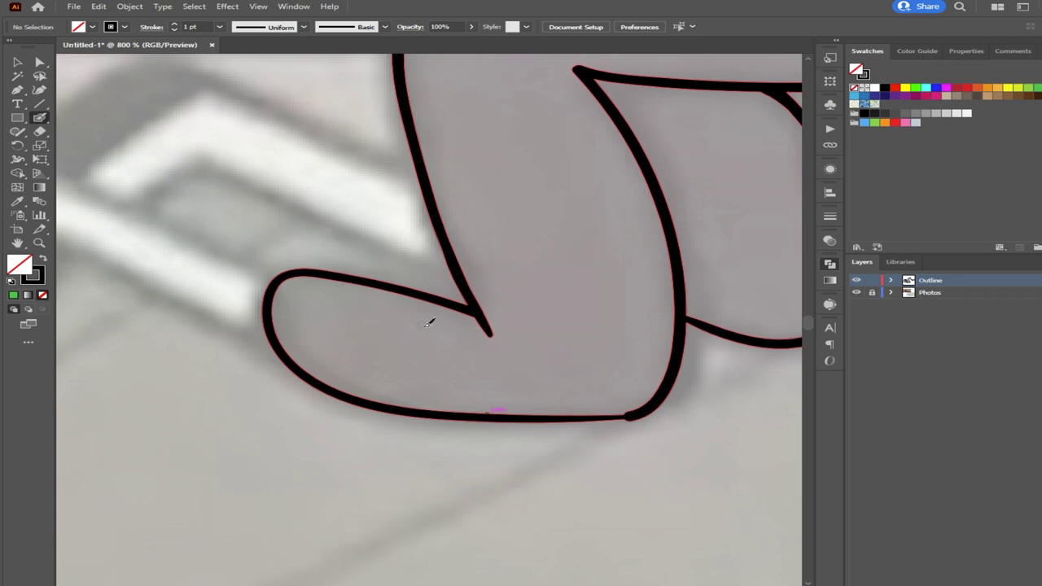
left_click_drag(628, 416, 576, 415)
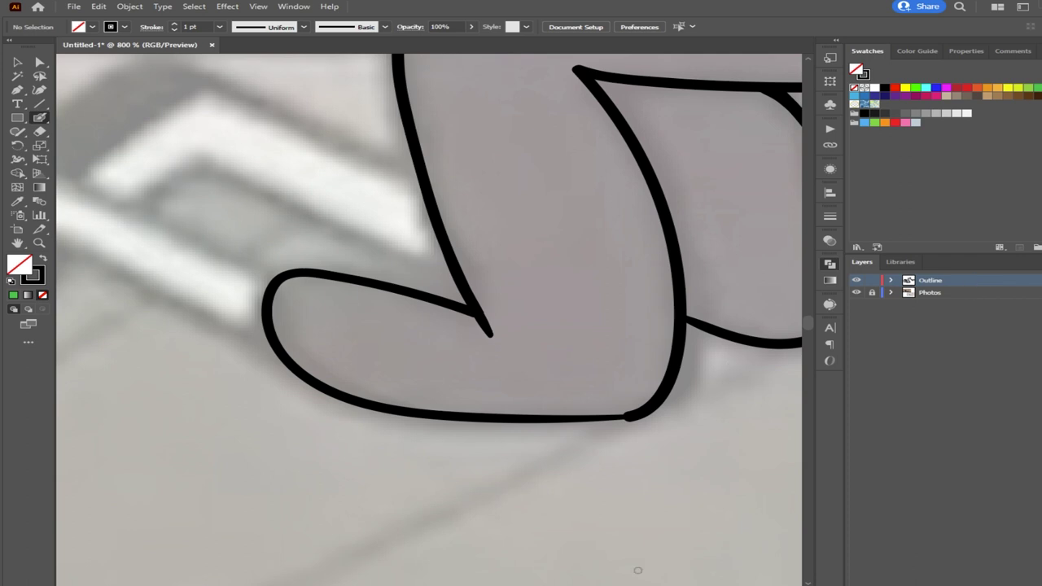
scroll(616, 436, "up", 2)
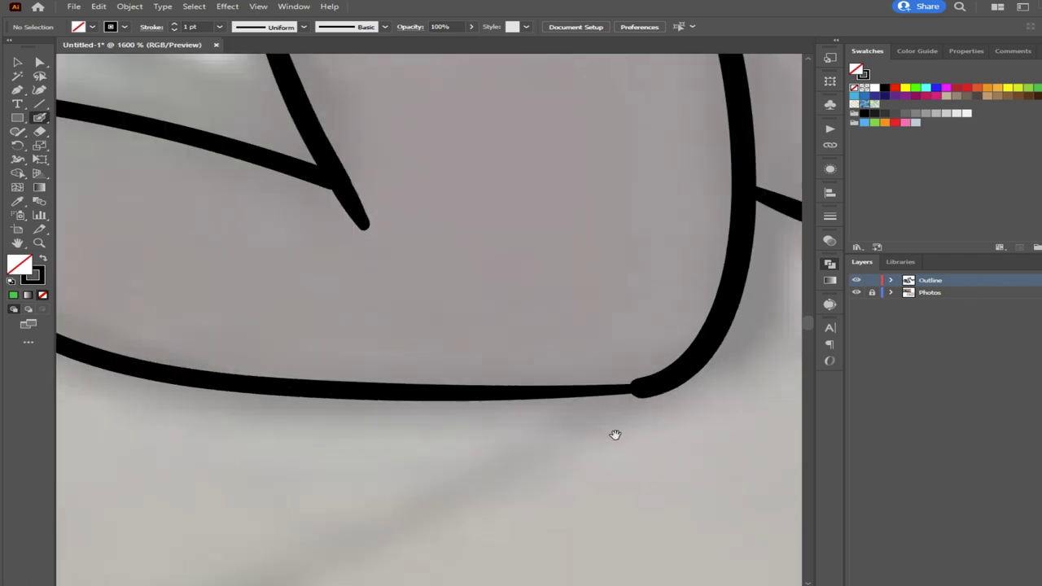
left_click_drag(614, 435, 565, 467)
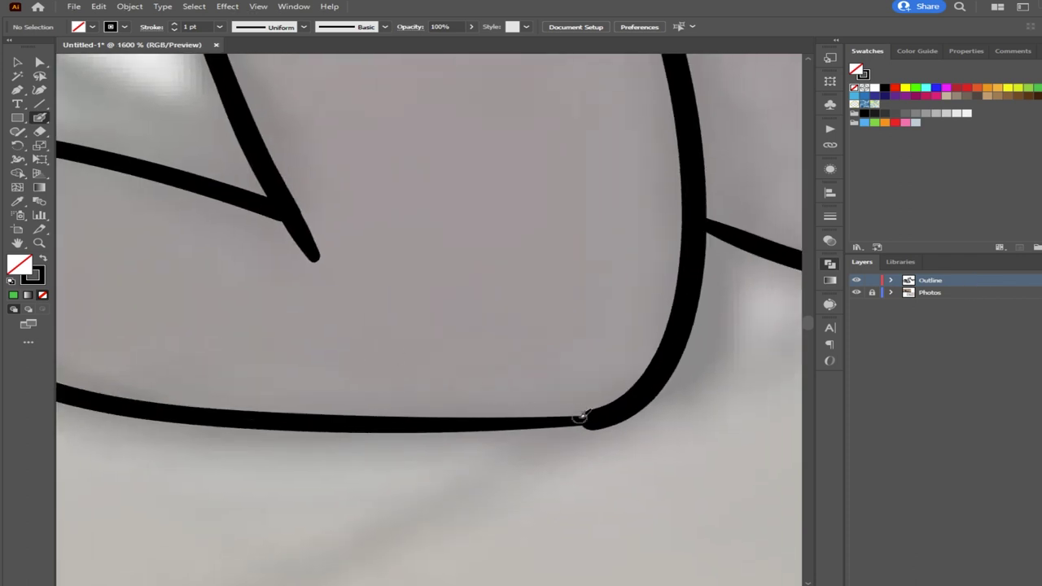
left_click_drag(563, 415, 356, 417)
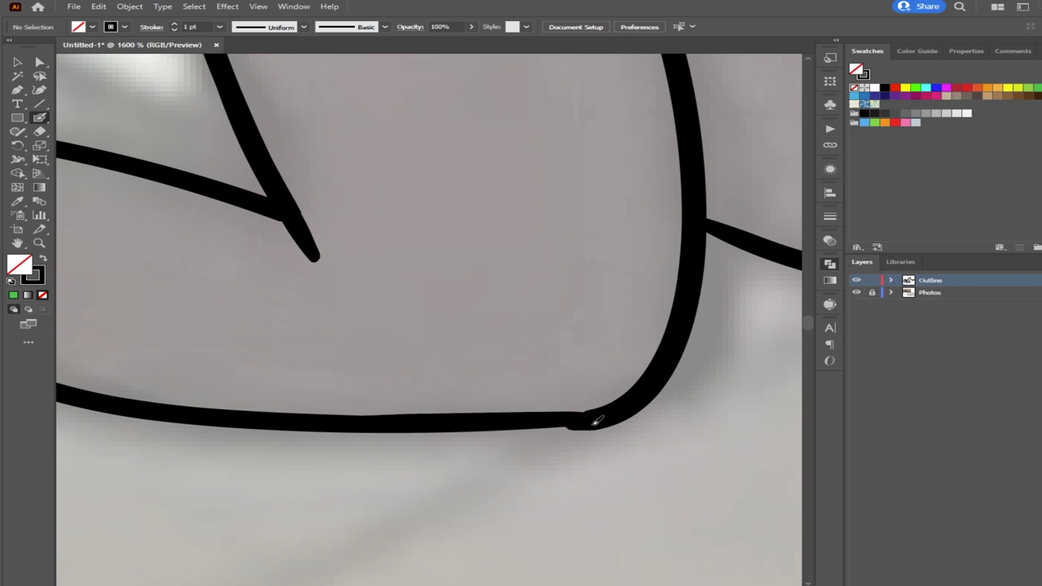
left_click_drag(553, 424, 476, 423)
Smooth the inside of the near knee's lower corner, undoing the first stroke and redrawing it along the curve
mouse_move(615, 403)
left_mouse_down()
mouse_move(574, 410)
mouse_move(637, 388)
left_mouse_up()
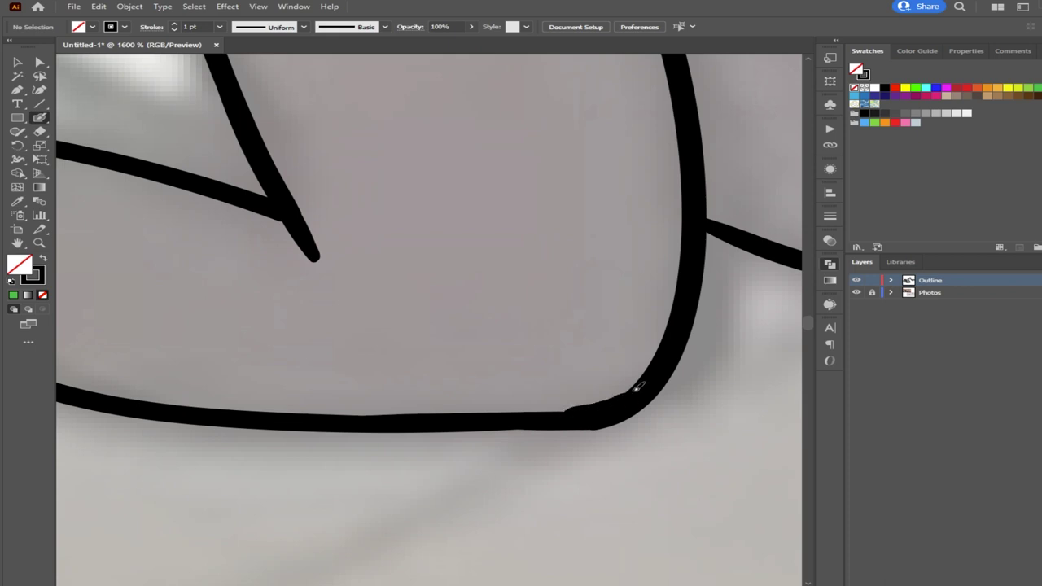
key("ctrl+z")
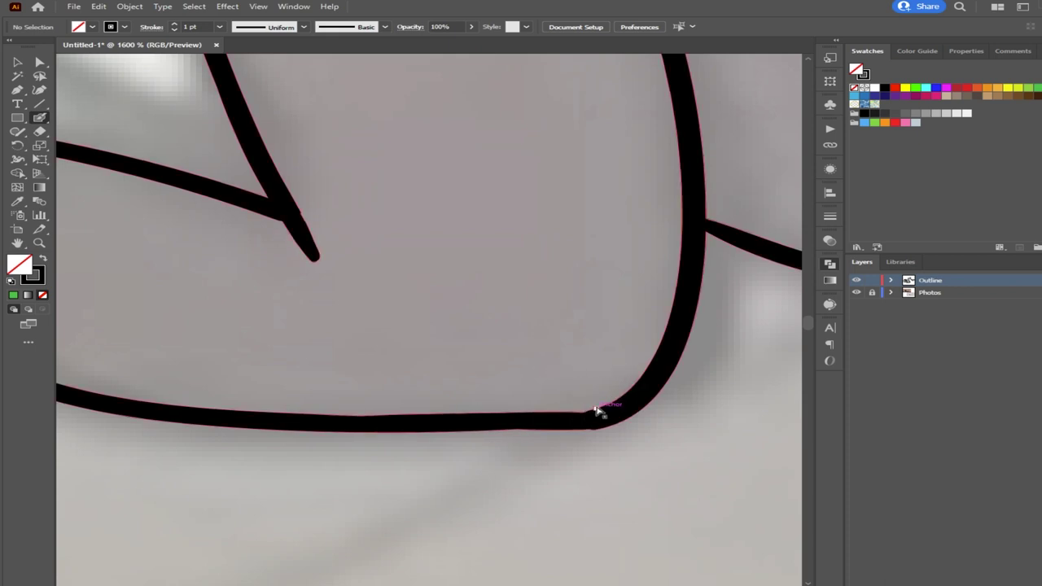
mouse_move(631, 397)
left_mouse_down()
mouse_move(556, 418)
mouse_move(626, 398)
mouse_move(662, 360)
left_mouse_up()
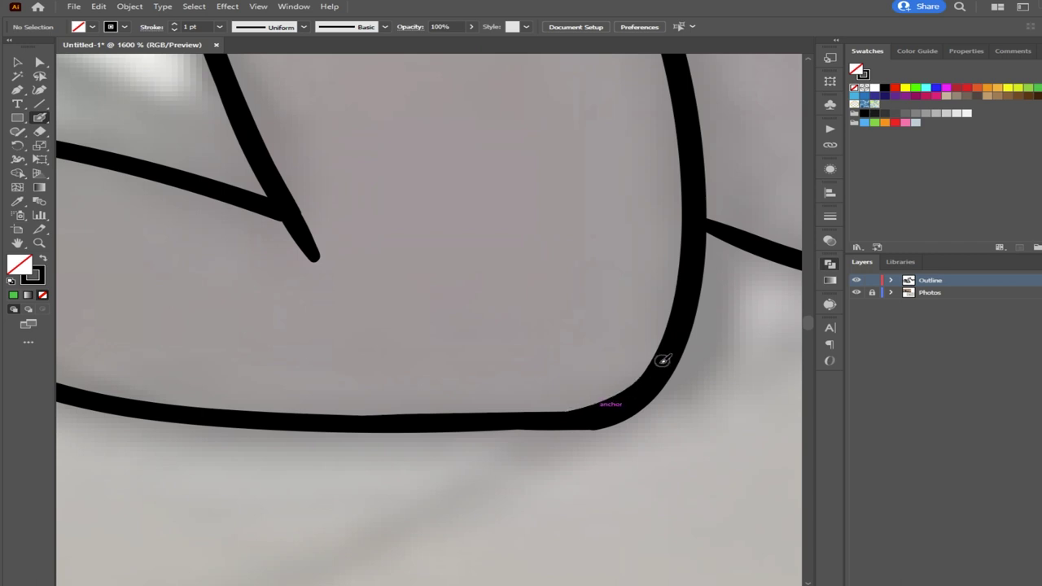
Trace the near foot's full outline from the bottom of the trouser cuff around the shoe's tip and back to the cuff's top
scroll(246, 345, "down", 3)
left_click_drag(244, 283, 677, 340)
scroll(443, 322, "down", 1)
left_click_drag(443, 321, 493, 356)
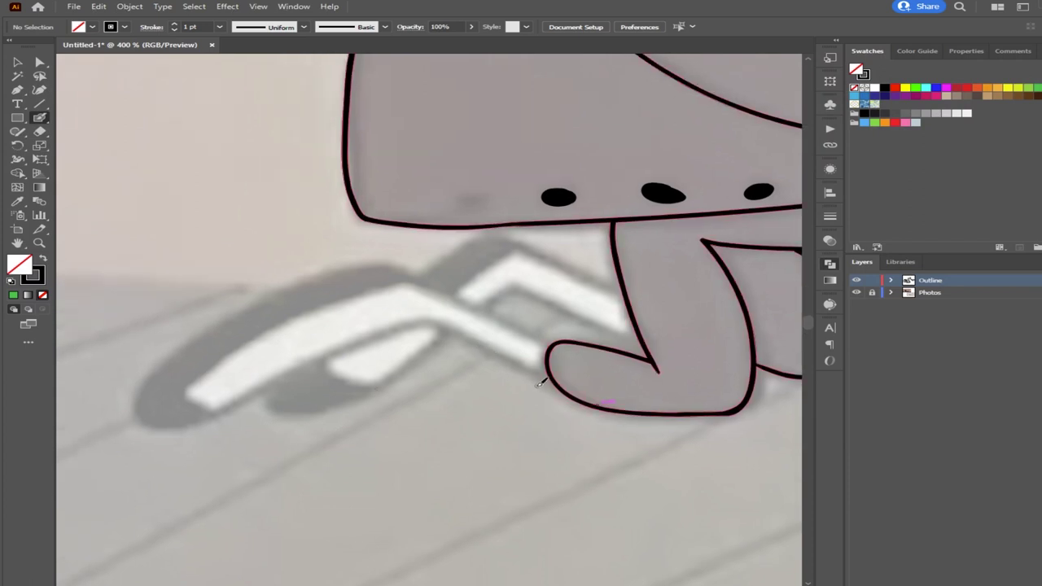
mouse_move(558, 386)
left_mouse_down()
mouse_move(422, 324)
mouse_move(206, 418)
mouse_move(155, 426)
mouse_move(132, 407)
mouse_move(152, 371)
mouse_move(181, 352)
mouse_move(345, 270)
mouse_move(409, 271)
mouse_move(550, 348)
left_mouse_up()
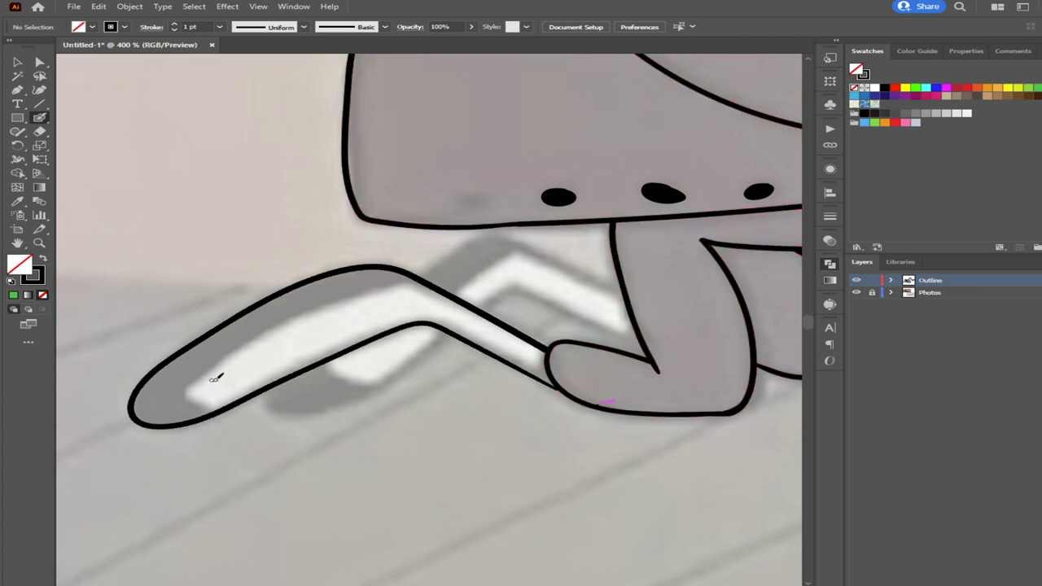
Trace the inner line separating the near foot's white area from its dark sole, replacing the first short stroke
mouse_move(213, 412)
left_mouse_down()
mouse_move(189, 394)
mouse_move(196, 381)
mouse_move(291, 321)
left_mouse_up()
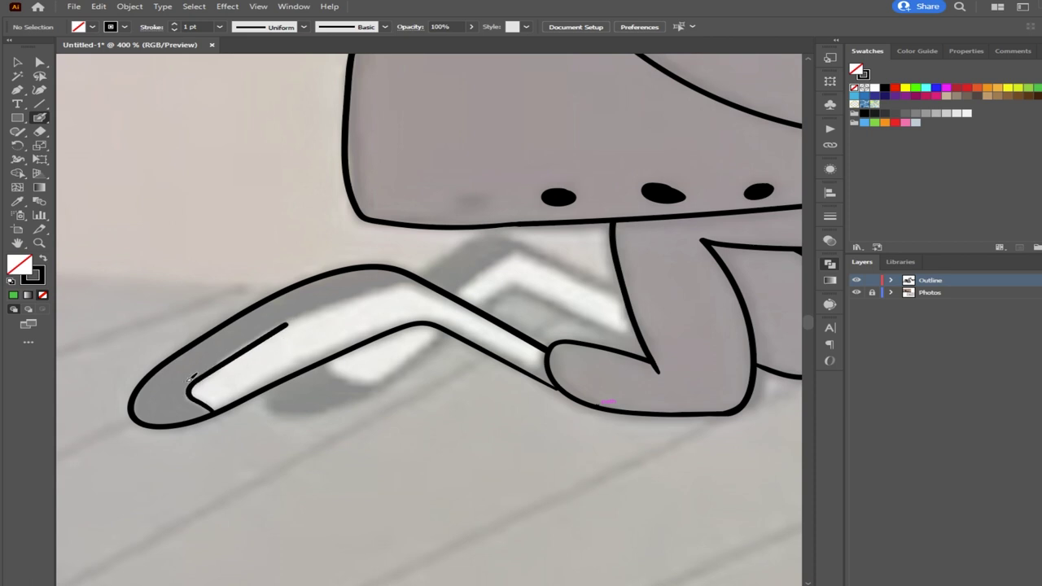
key("ctrl+z")
mouse_move(210, 413)
left_mouse_down()
mouse_move(182, 390)
mouse_move(205, 370)
mouse_move(317, 308)
mouse_move(418, 279)
left_mouse_up()
left_click_drag(383, 404, 322, 383)
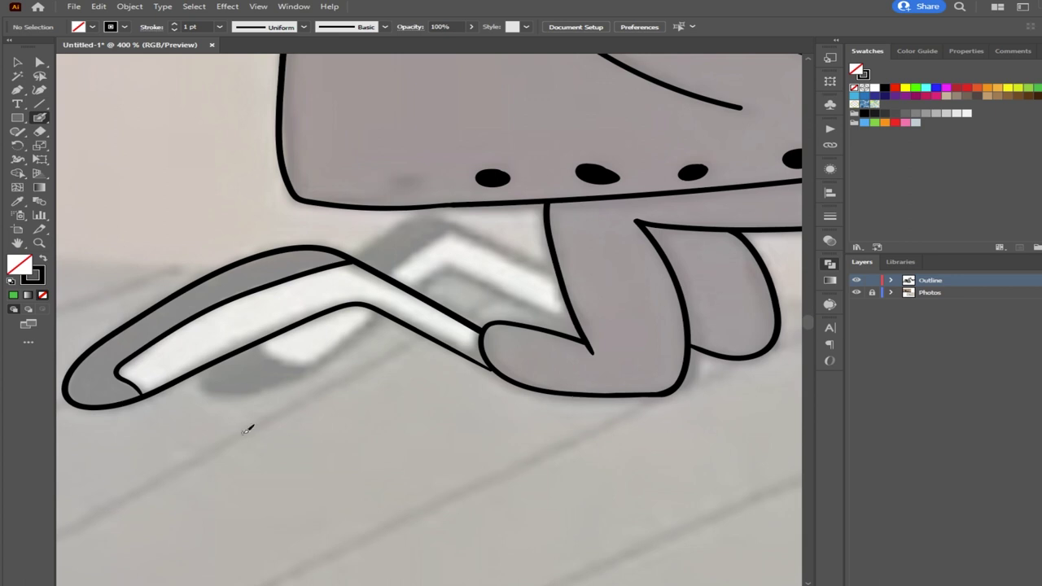
Thicken the tapered end of the near foot's lower line where it joins the trouser cuff
scroll(487, 374, "up", 3)
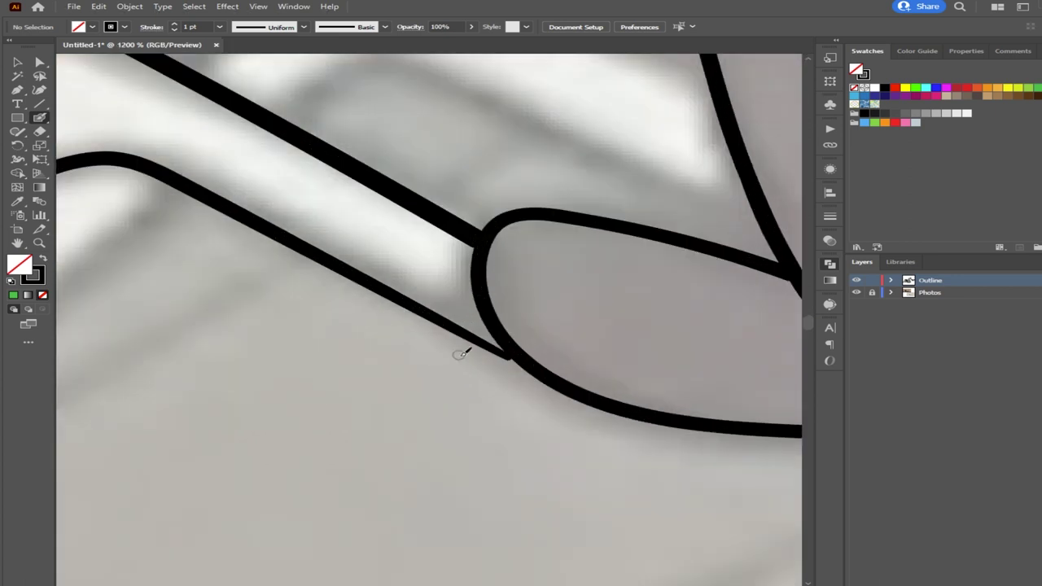
left_click_drag(508, 356, 556, 382)
scroll(559, 249, "down", 3)
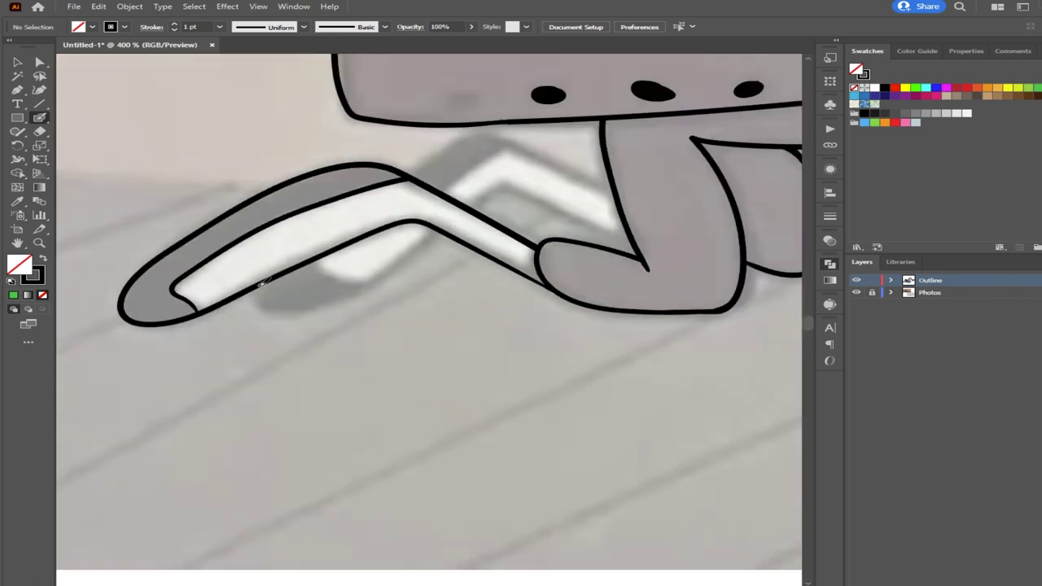
Trace the far foot's tip with its toe line below the near foot, and its lower edge from the near foot to the trouser leg
mouse_move(254, 287)
left_mouse_down()
mouse_move(276, 313)
mouse_move(306, 308)
mouse_move(367, 286)
mouse_move(433, 230)
left_mouse_up()
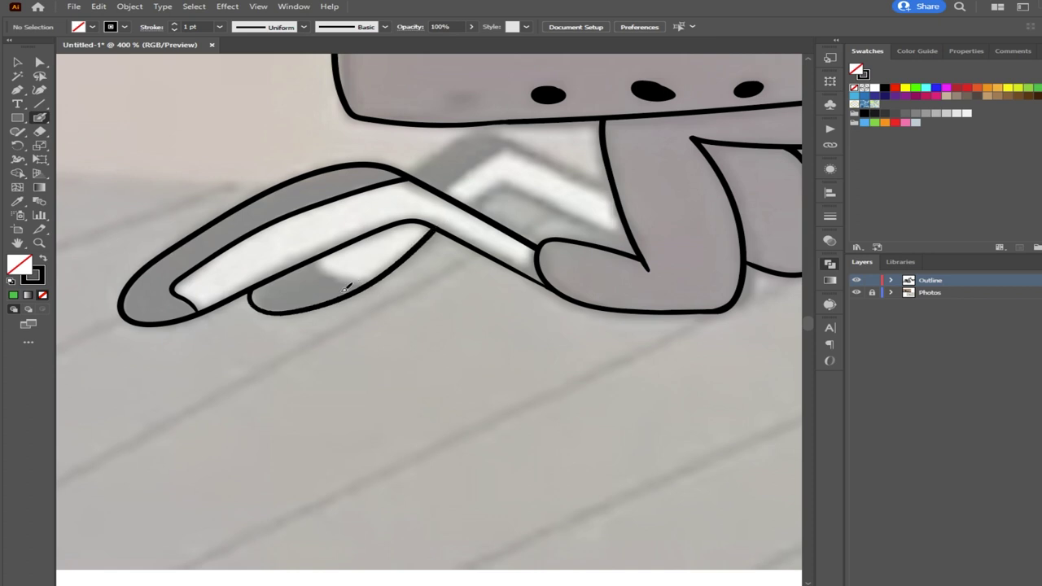
left_click_drag(321, 267, 316, 259)
left_click_drag(404, 275, 299, 361)
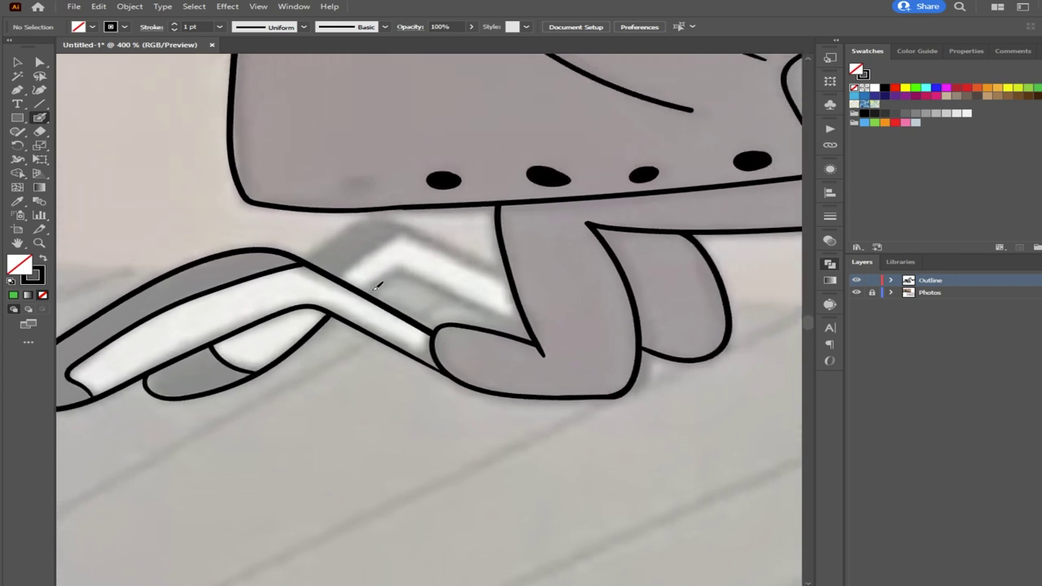
mouse_move(366, 290)
left_mouse_down()
mouse_move(400, 269)
mouse_move(437, 278)
mouse_move(539, 335)
left_mouse_up()
key("ctrl+z")
mouse_move(366, 291)
left_mouse_down()
mouse_move(402, 268)
mouse_move(432, 274)
mouse_move(539, 335)
left_mouse_up()
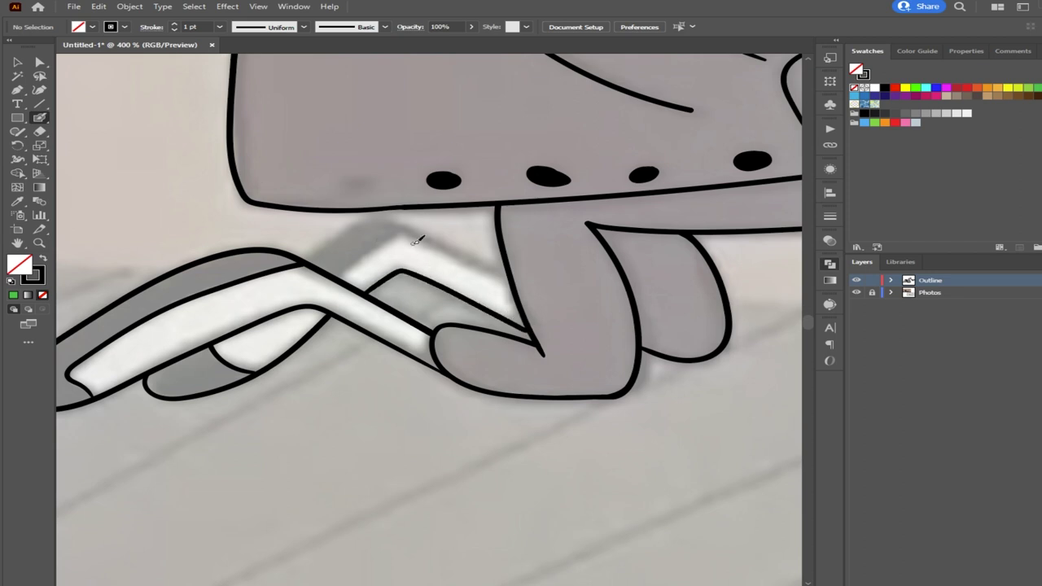
mouse_move(513, 275)
left_mouse_down()
mouse_move(382, 216)
mouse_move(311, 249)
mouse_move(352, 262)
mouse_move(407, 233)
left_mouse_up()
left_click_drag(411, 285, 447, 340)
key("ctrl+z")
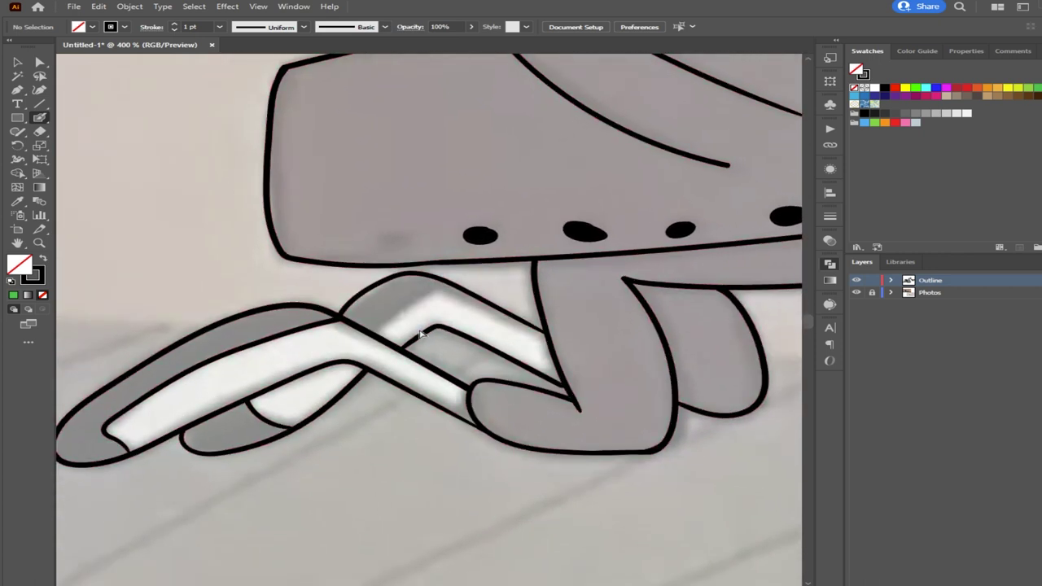
mouse_move(341, 314)
left_mouse_down()
mouse_move(419, 275)
mouse_move(464, 283)
mouse_move(544, 327)
left_mouse_up()
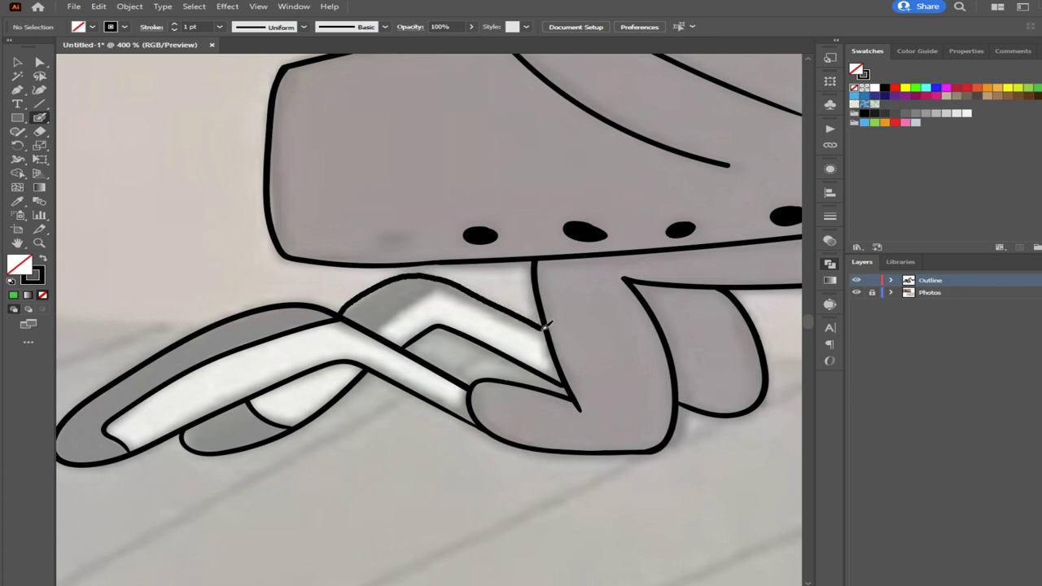
key("ctrl+z")
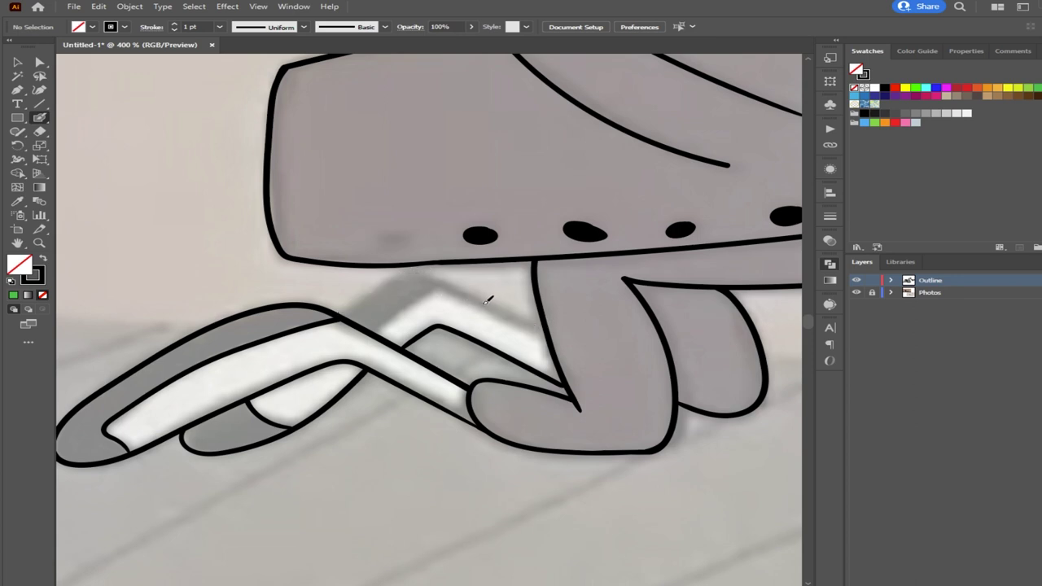
Trace the far foot's upper outline and the inner line dividing its dark and white areas, filling the gap where the two lines meet
mouse_move(549, 329)
left_mouse_down()
mouse_move(406, 277)
mouse_move(347, 316)
mouse_move(392, 315)
mouse_move(446, 282)
left_mouse_up()
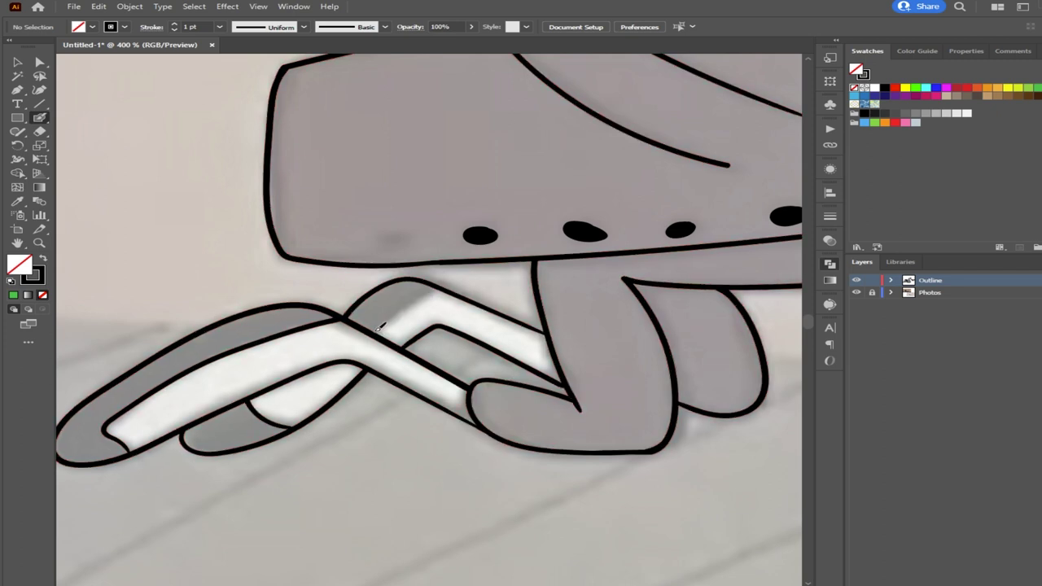
left_click_drag(374, 329, 445, 283)
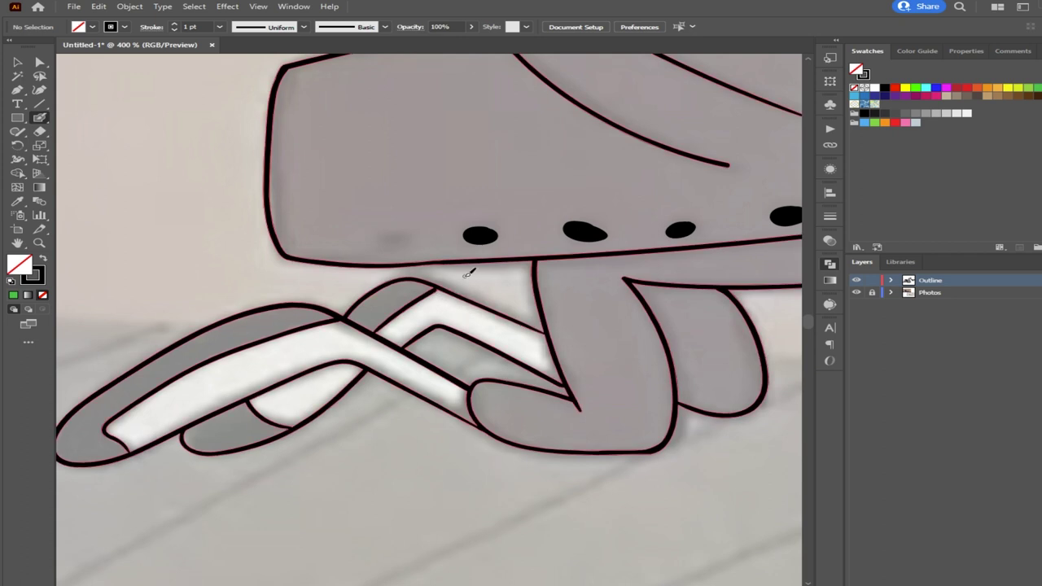
scroll(469, 274, "up", 5)
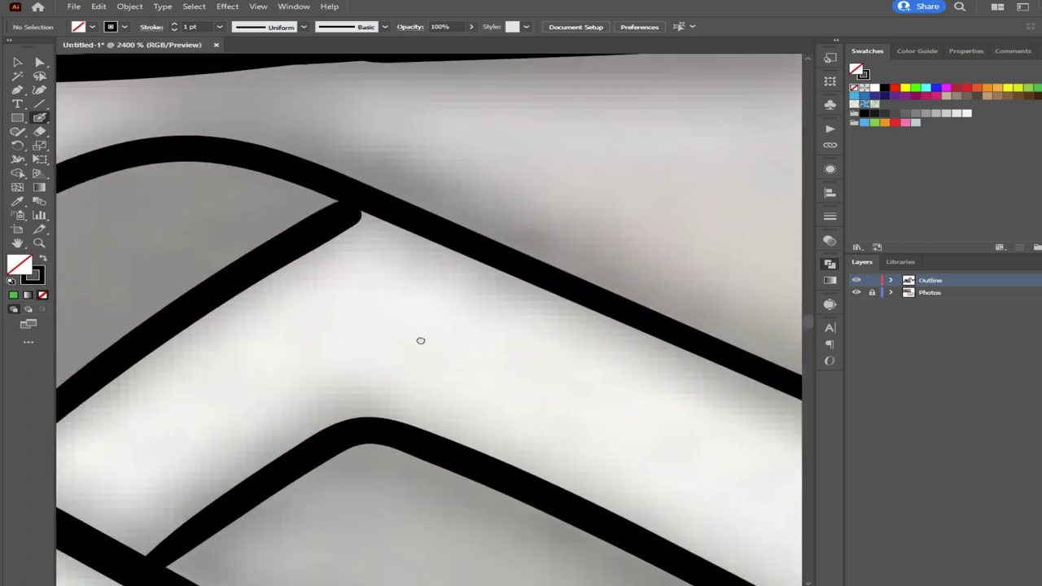
mouse_move(342, 219)
left_mouse_down()
mouse_move(362, 212)
mouse_move(345, 219)
left_mouse_up()
Review the finished line art on its own by hiding the Photos layer, and restore the layer's visibility
scroll(439, 255, "down", 4)
scroll(438, 255, "down", 2)
left_click_drag(396, 317, 109, 336)
scroll(110, 336, "down", 3)
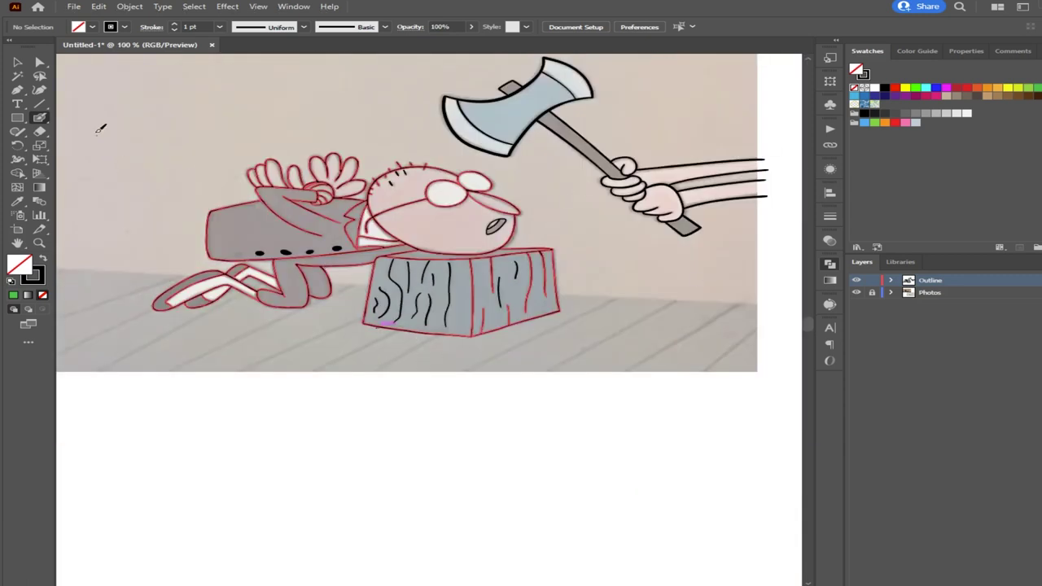
left_click(16, 62)
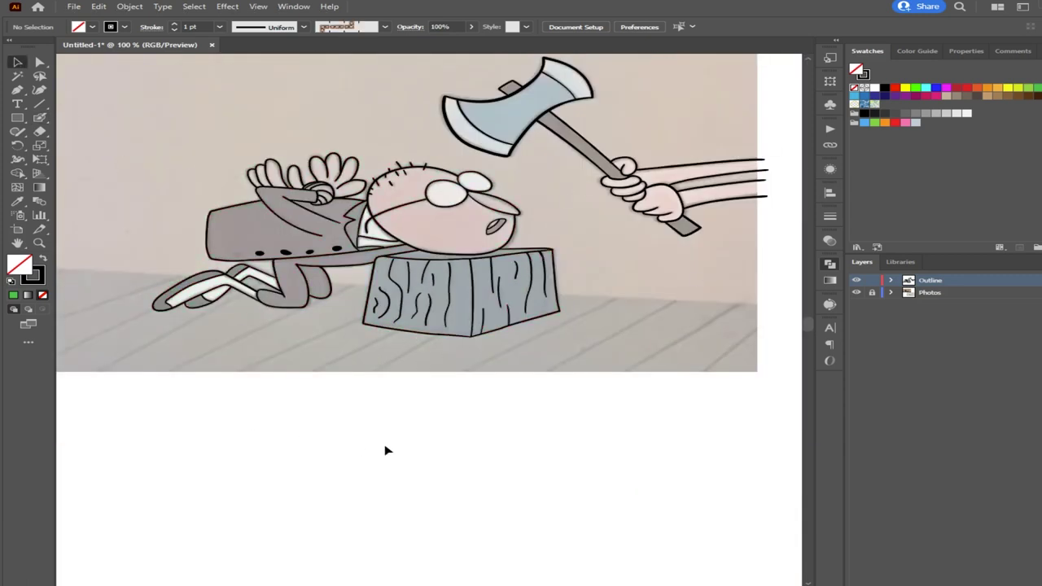
scroll(474, 437, "down", 2)
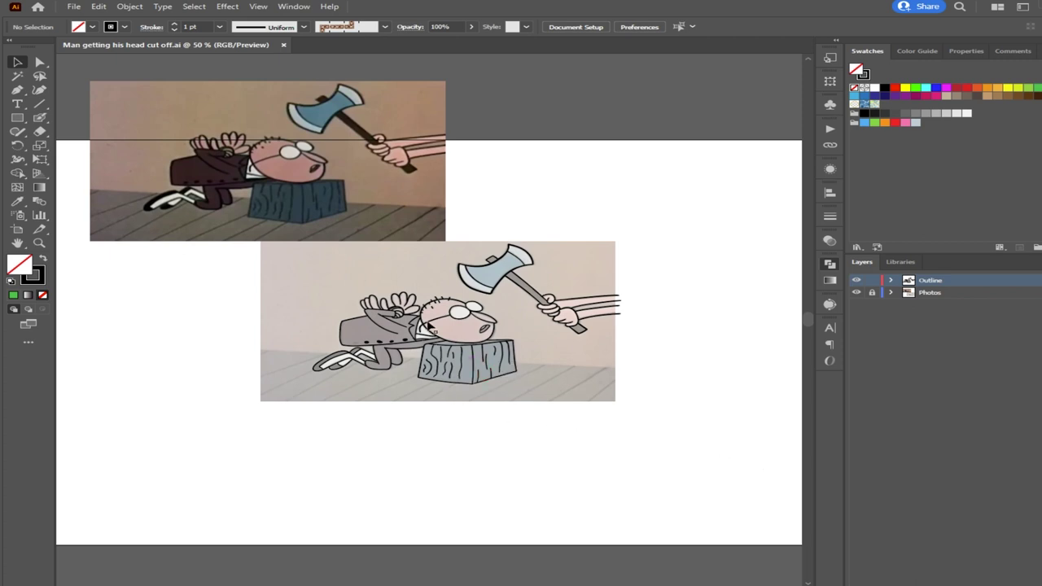
scroll(379, 304, "up", 3)
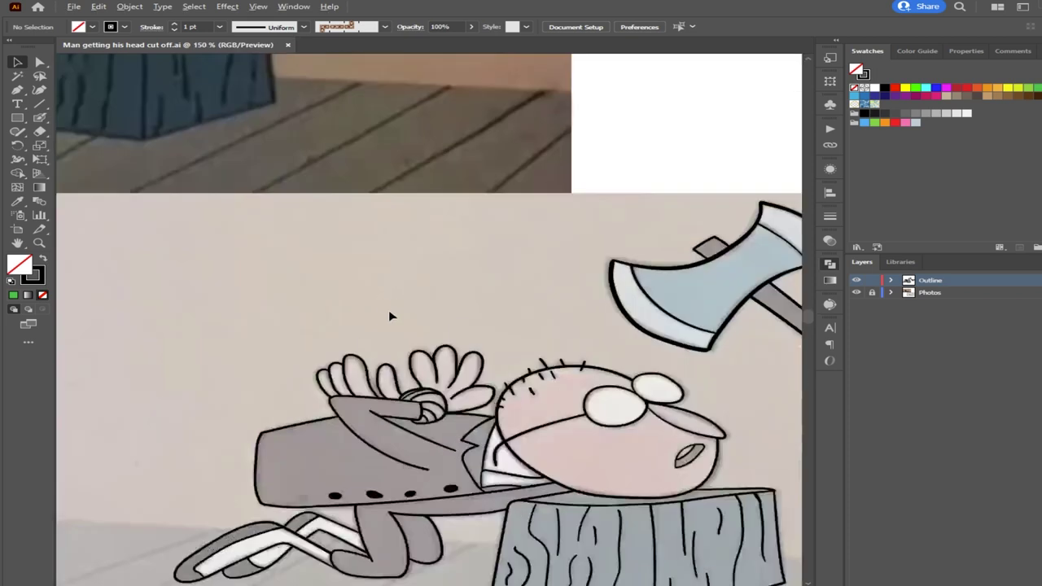
scroll(389, 315, "up", 1)
left_click_drag(545, 384, 270, 198)
scroll(452, 260, "down", 4)
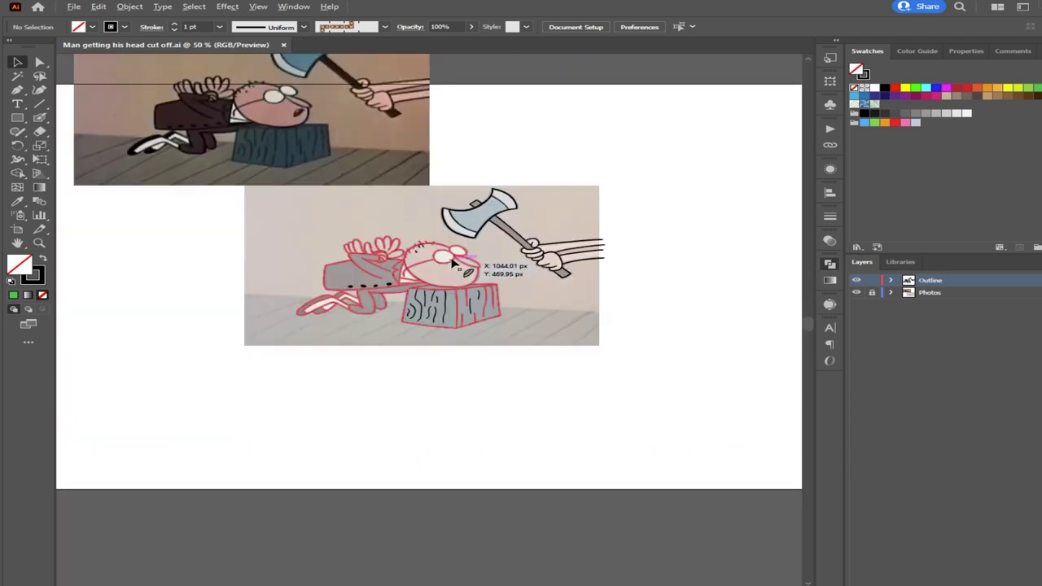
left_click(856, 293)
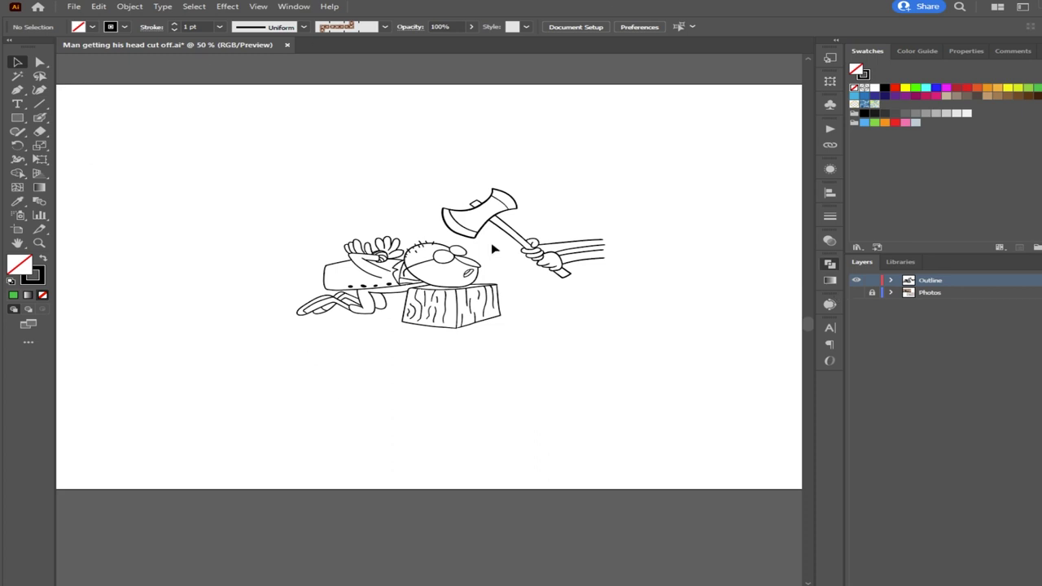
left_click(855, 292)
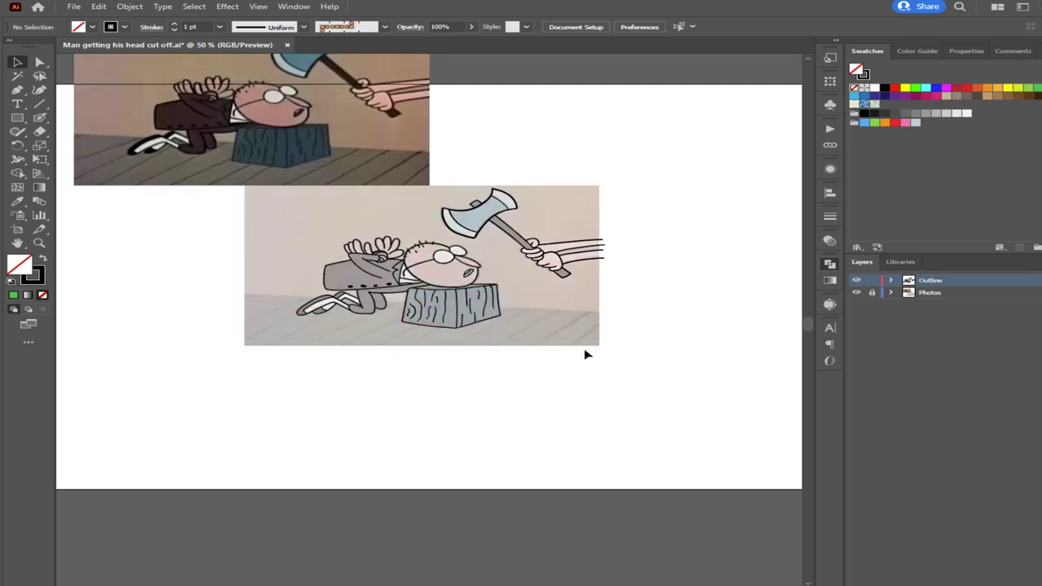
Compare the traced outline with the original colour reference, including the plank floor and background wall
scroll(586, 351, "up", 3)
scroll(493, 333, "down", 2)
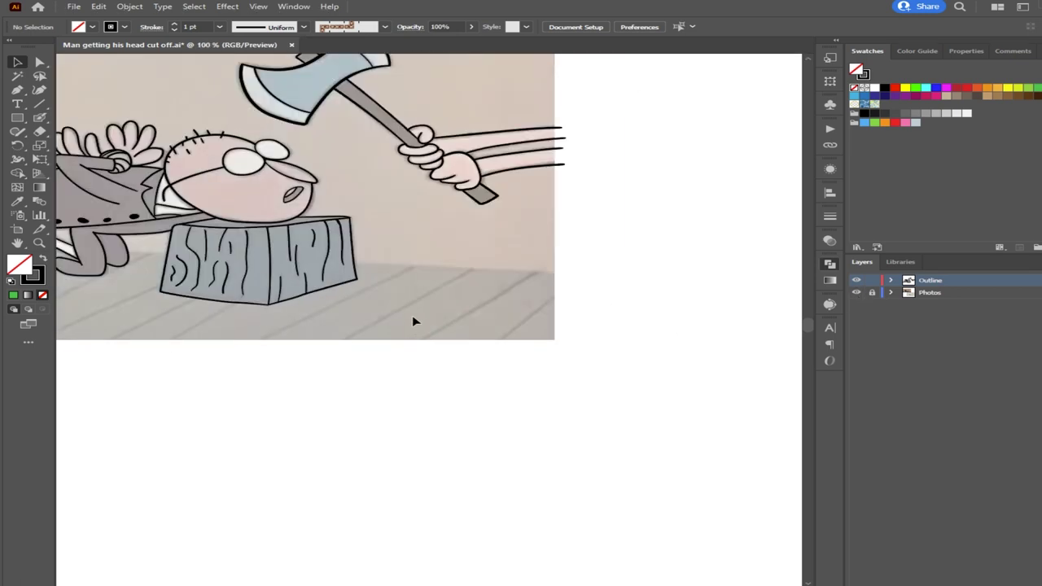
left_click_drag(628, 339, 479, 318)
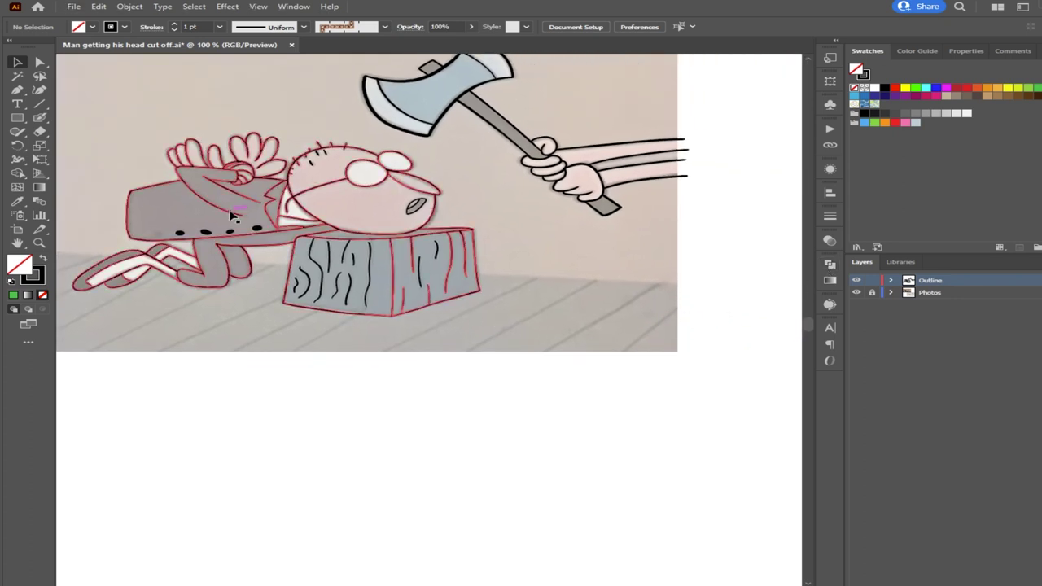
scroll(244, 161, "down", 2)
left_click_drag(158, 126, 424, 318)
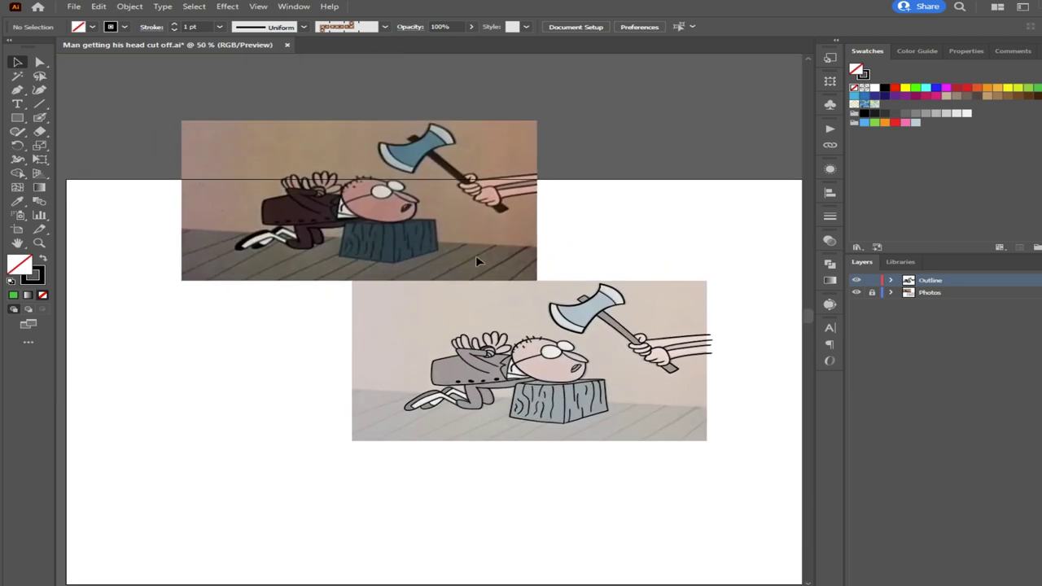
scroll(477, 259, "up", 1)
scroll(553, 248, "up", 4)
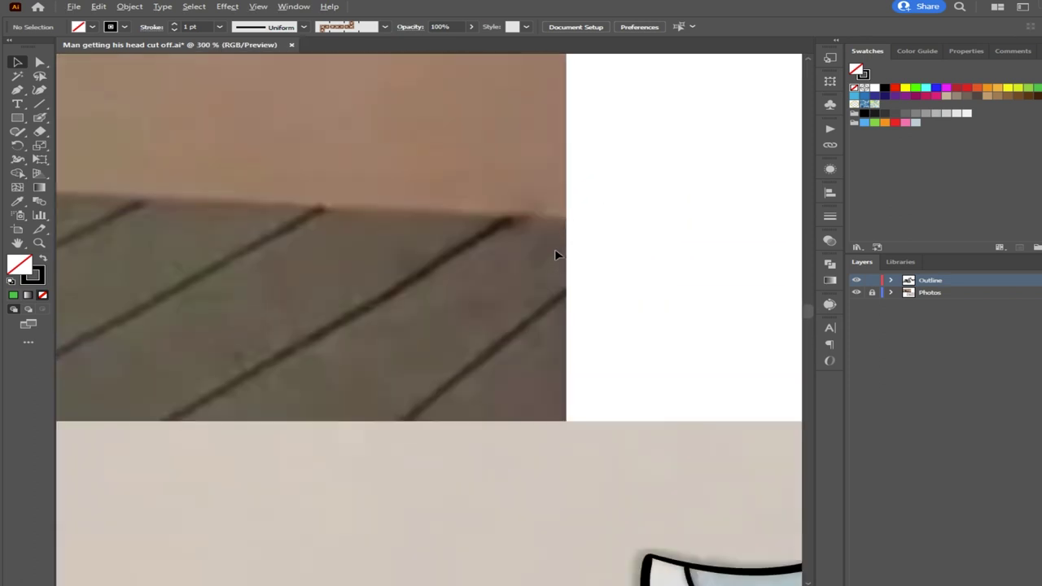
scroll(116, 203, "down", 3)
scroll(522, 316, "down", 2)
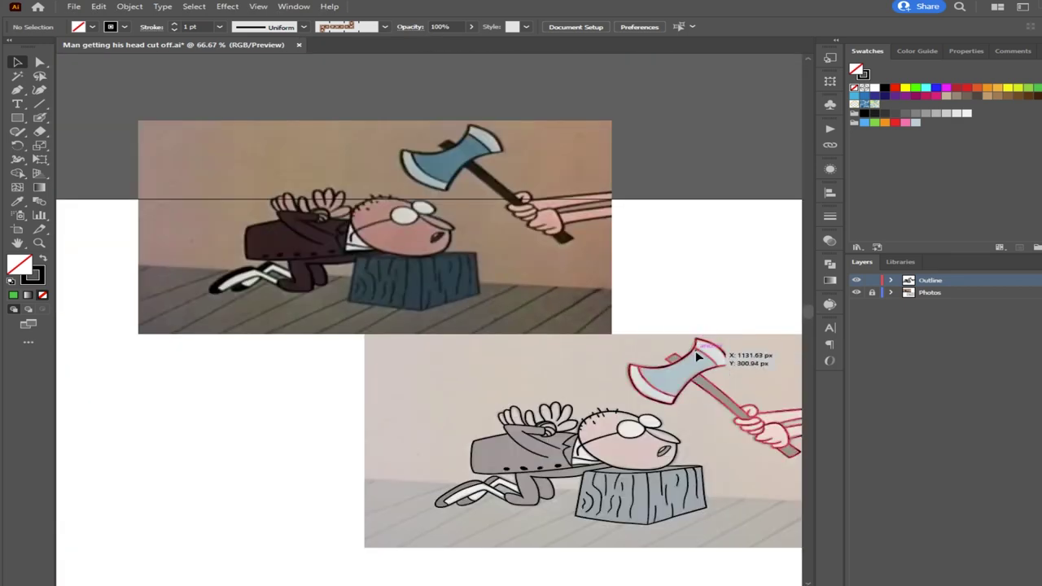
left_click_drag(643, 440, 451, 384)
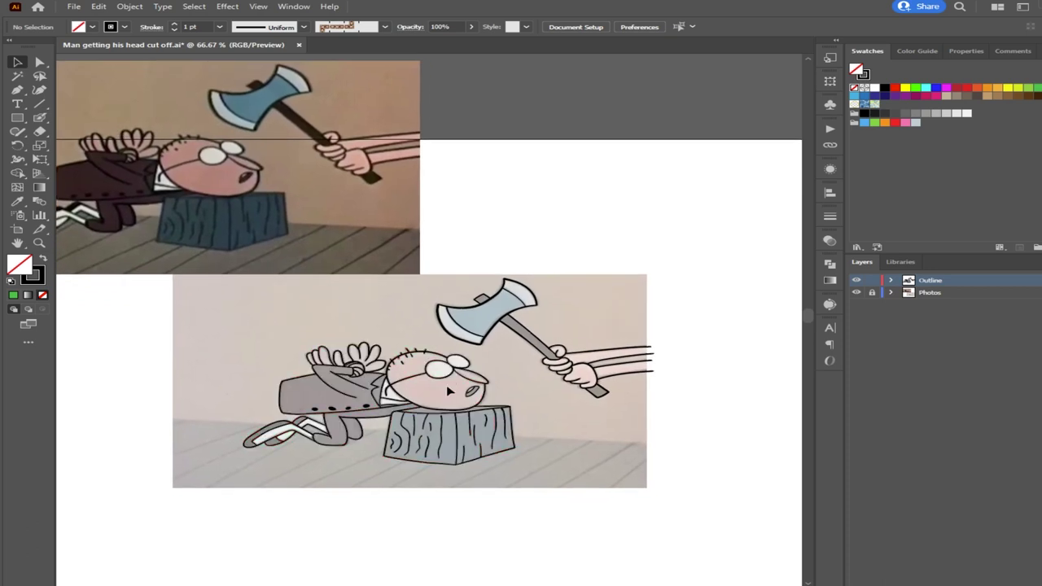
scroll(597, 453, "up", 1)
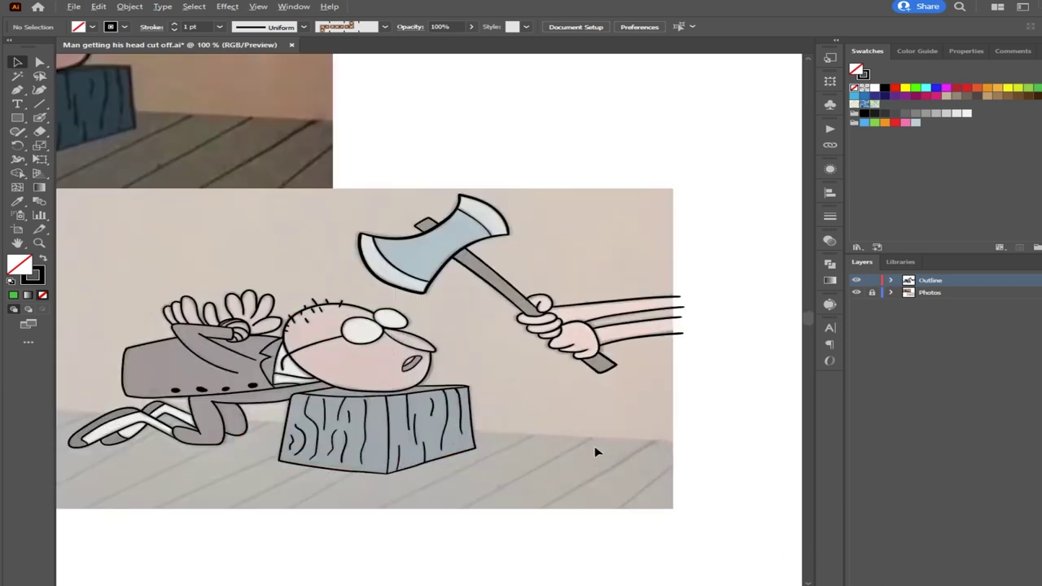
left_click_drag(597, 494, 705, 445)
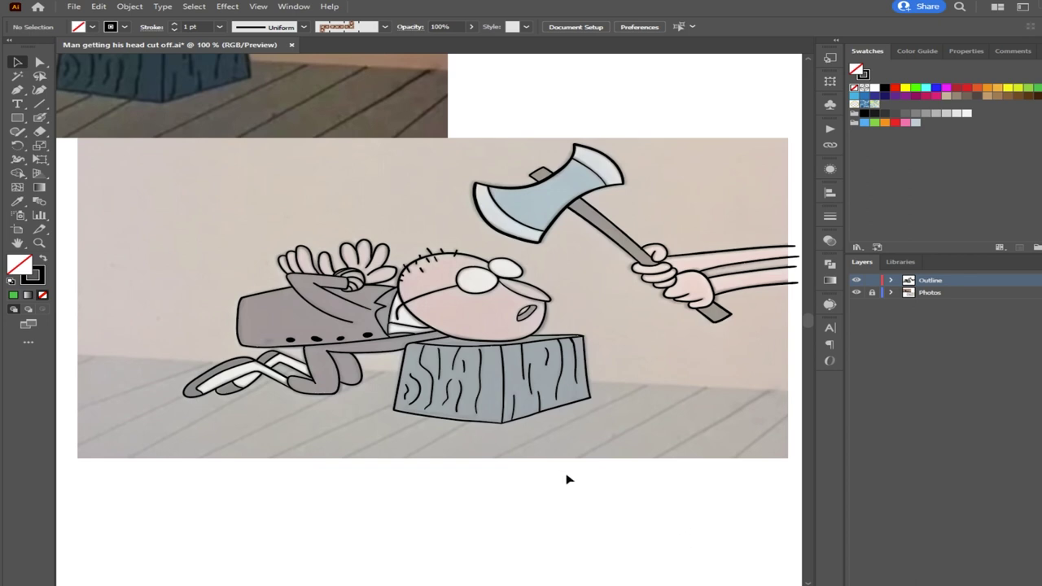
scroll(562, 461, "down", 1)
mouse_move(477, 425)
left_mouse_down()
mouse_move(626, 449)
mouse_move(557, 465)
mouse_move(480, 410)
left_mouse_up()
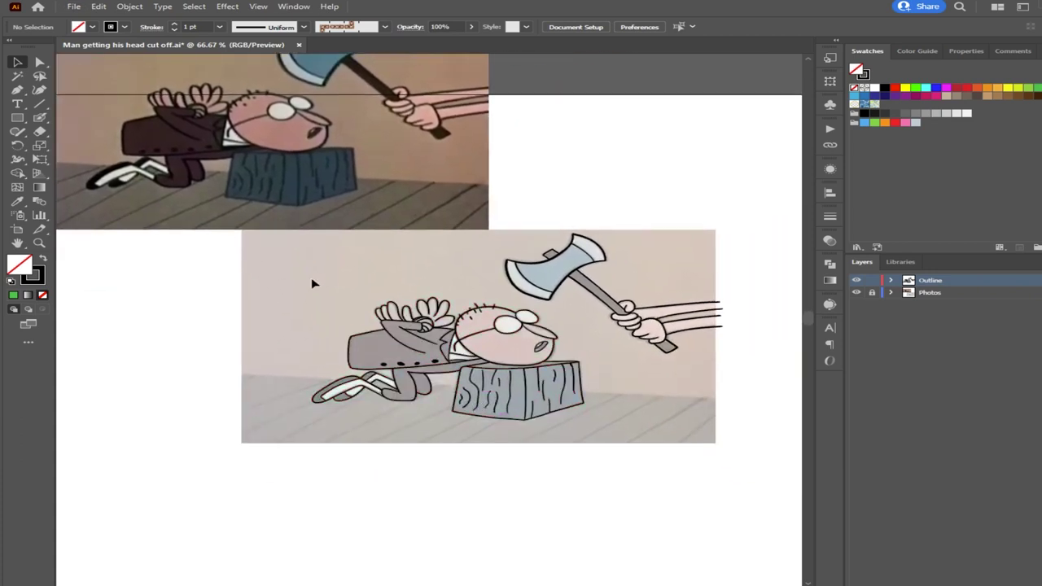
Hide the Photos layer and smooth the notched edges of the jacket's buttons with the Blob Brush
left_click(40, 61)
left_click(856, 293)
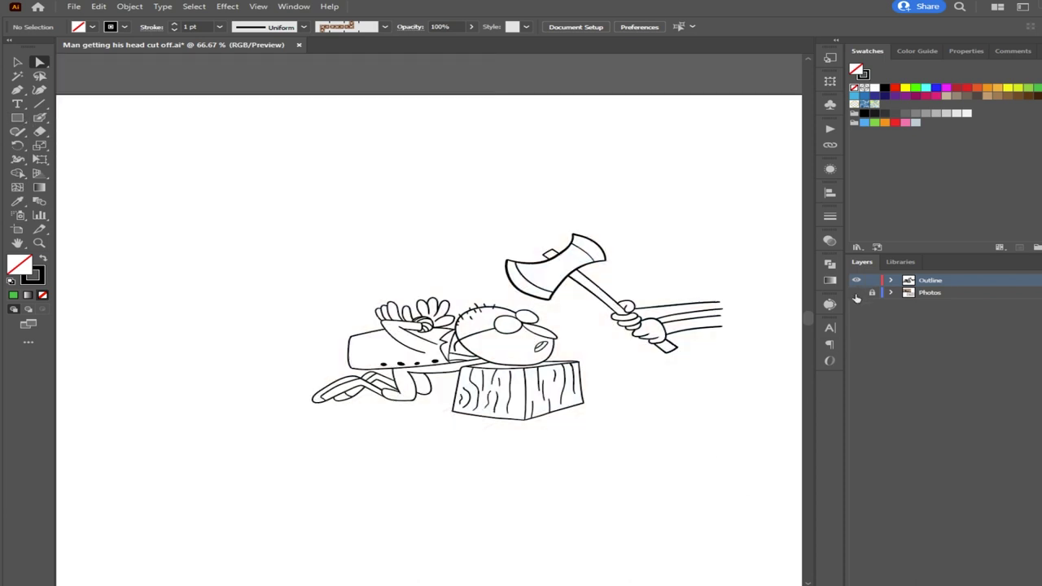
scroll(426, 356, "up", 6)
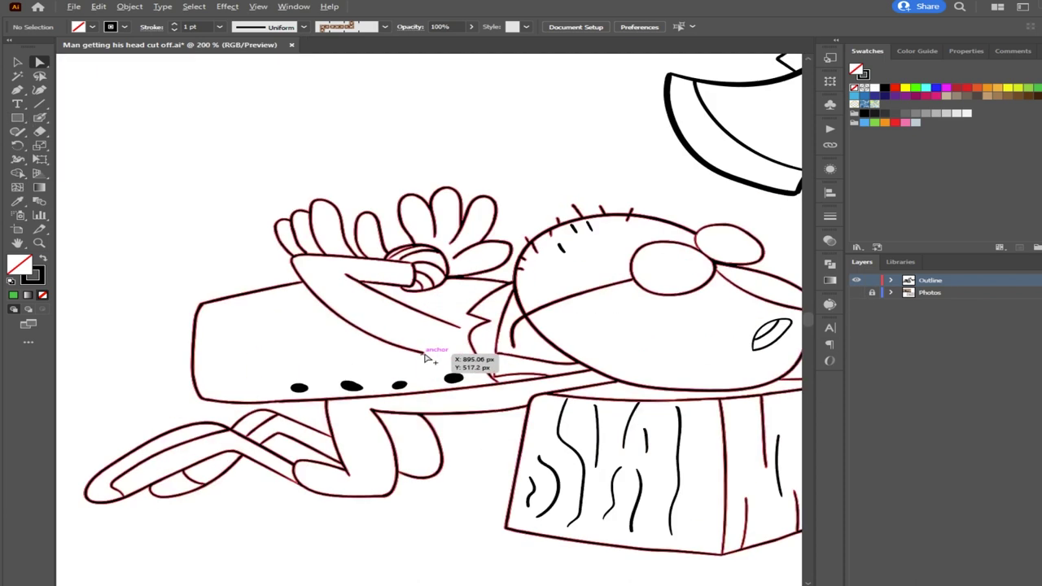
left_click_drag(342, 398, 350, 395)
scroll(304, 375, "up", 3)
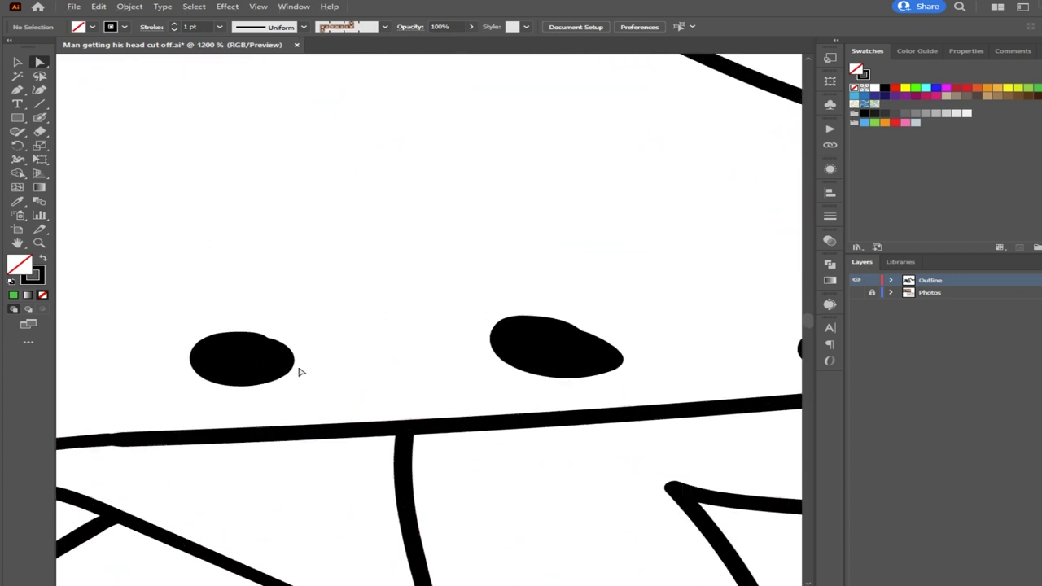
left_click(39, 117)
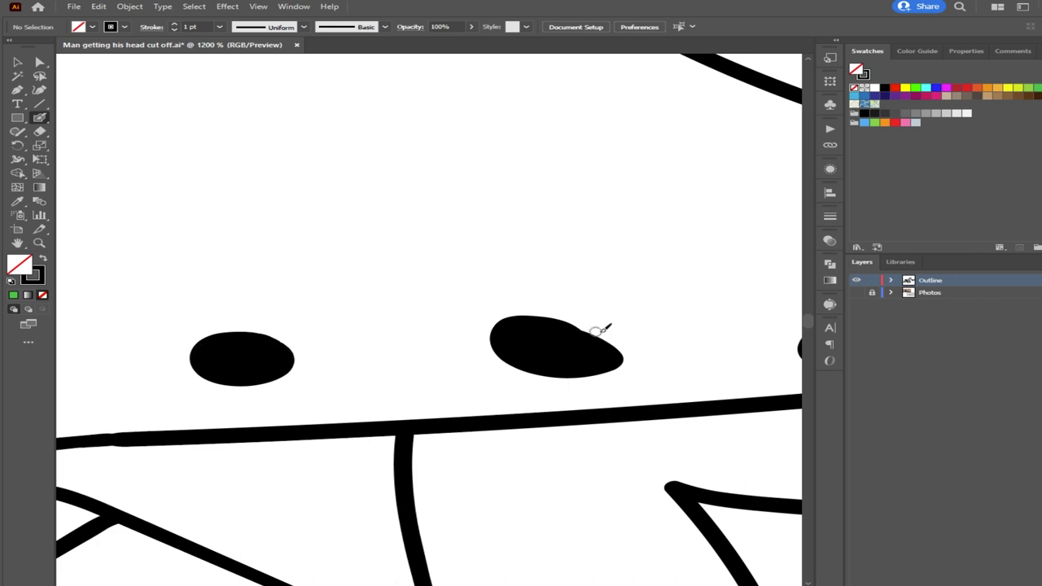
mouse_move(564, 370)
left_mouse_down()
mouse_move(503, 376)
mouse_move(563, 360)
mouse_move(550, 342)
mouse_move(481, 320)
mouse_move(444, 342)
left_mouse_up()
left_click_drag(607, 352, 357, 366)
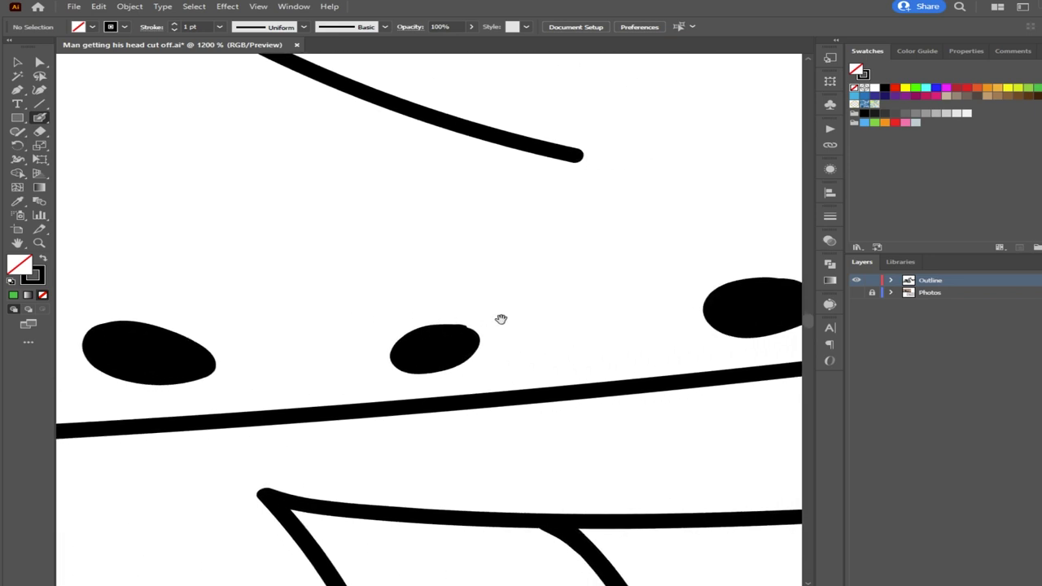
mouse_move(461, 333)
left_mouse_down()
mouse_move(423, 335)
mouse_move(449, 325)
mouse_move(441, 322)
mouse_move(459, 317)
mouse_move(477, 342)
mouse_move(420, 362)
mouse_move(406, 353)
mouse_move(417, 339)
mouse_move(480, 340)
left_mouse_up()
Show the Photos layer again and bring the colour reference and the traced man into view together
scroll(539, 304, "down", 5)
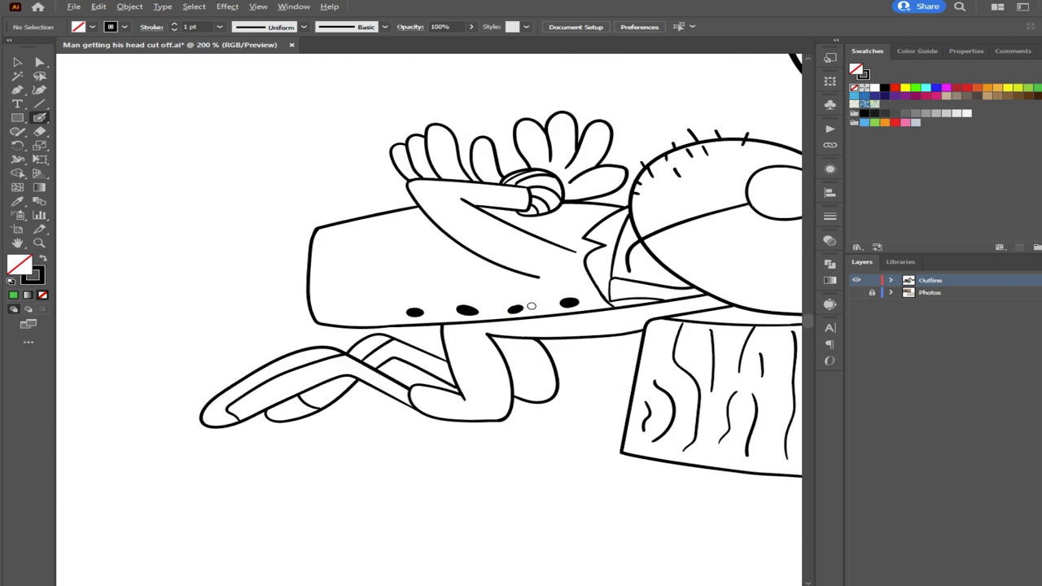
left_click(855, 292)
scroll(512, 309, "down", 2)
mouse_move(347, 219)
left_mouse_down()
mouse_move(514, 417)
mouse_move(480, 355)
left_mouse_up()
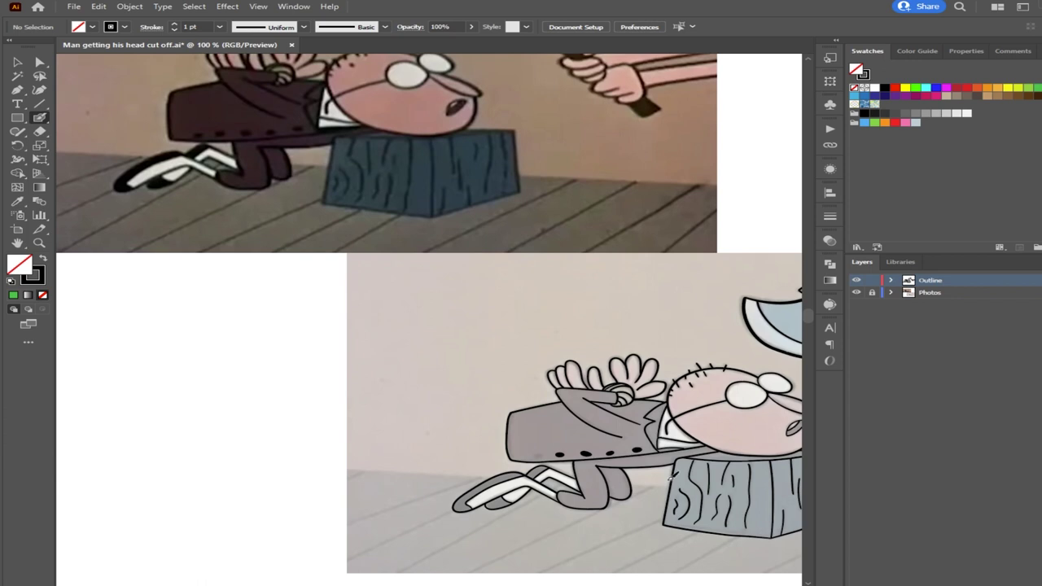
Paint the missing black button at the rear end of the man's jacket hem and save the drawing
scroll(605, 453, "up", 6)
left_click_drag(428, 458, 649, 401)
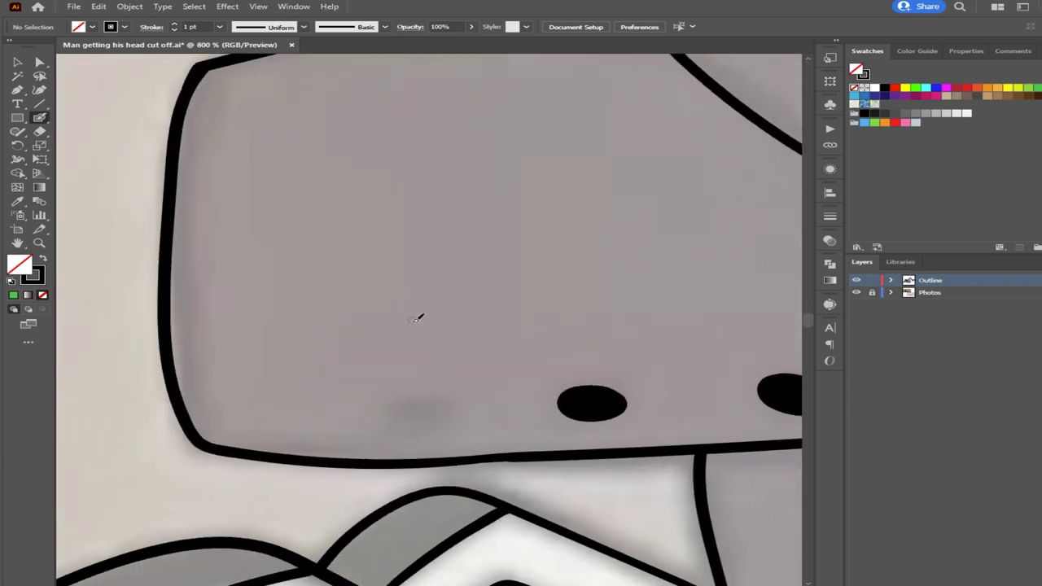
mouse_move(437, 396)
left_mouse_down()
mouse_move(402, 411)
mouse_move(425, 419)
mouse_move(450, 412)
mouse_move(446, 402)
mouse_move(411, 409)
mouse_move(438, 403)
left_mouse_up()
scroll(438, 403, "down", 8)
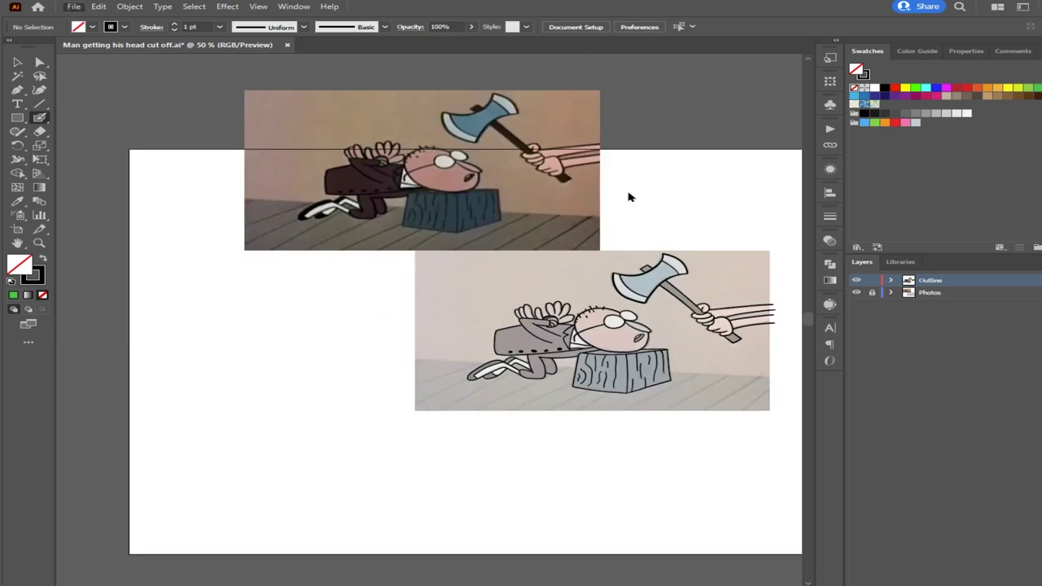
key("ctrl+s")
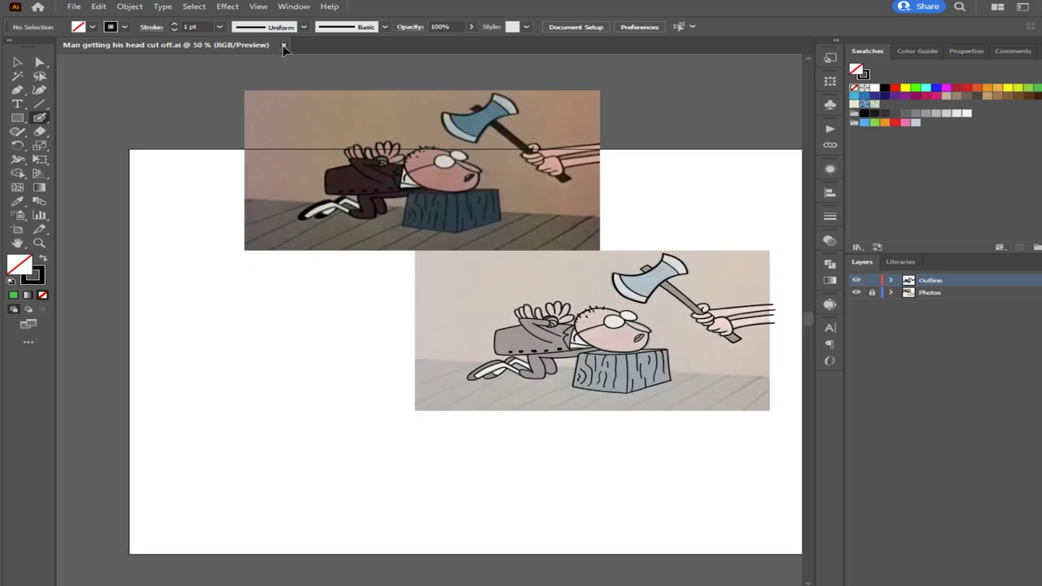
Close the current drawing and open SpeedRacer.ai from the recent files
left_click(283, 44)
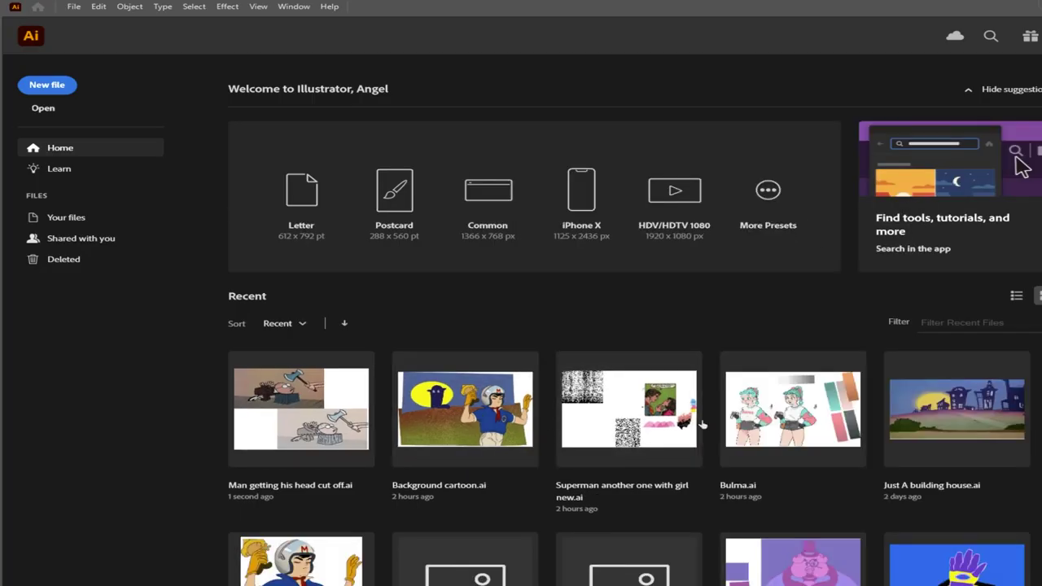
scroll(407, 424, "down", 2)
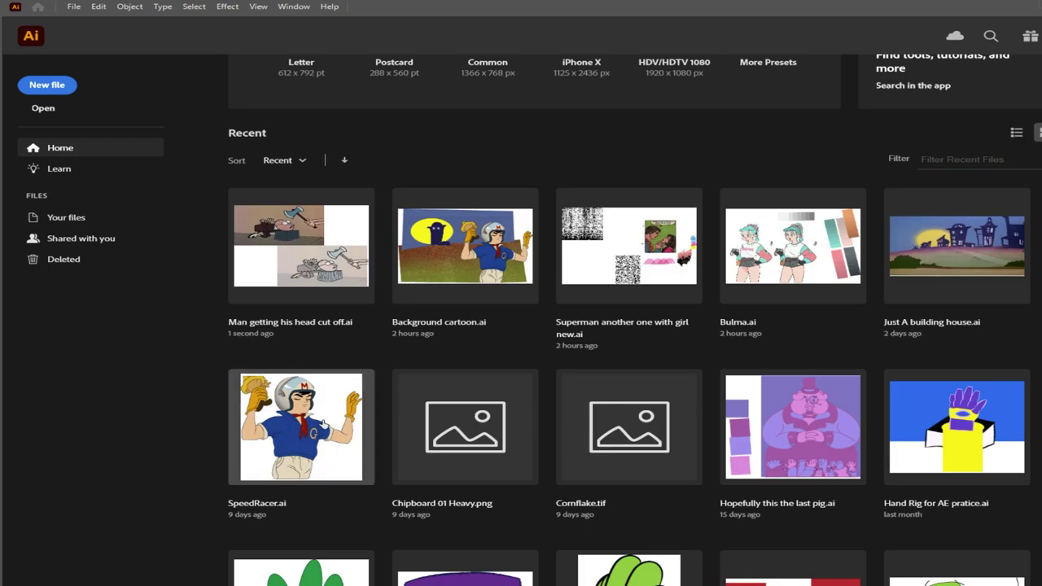
left_click(323, 423)
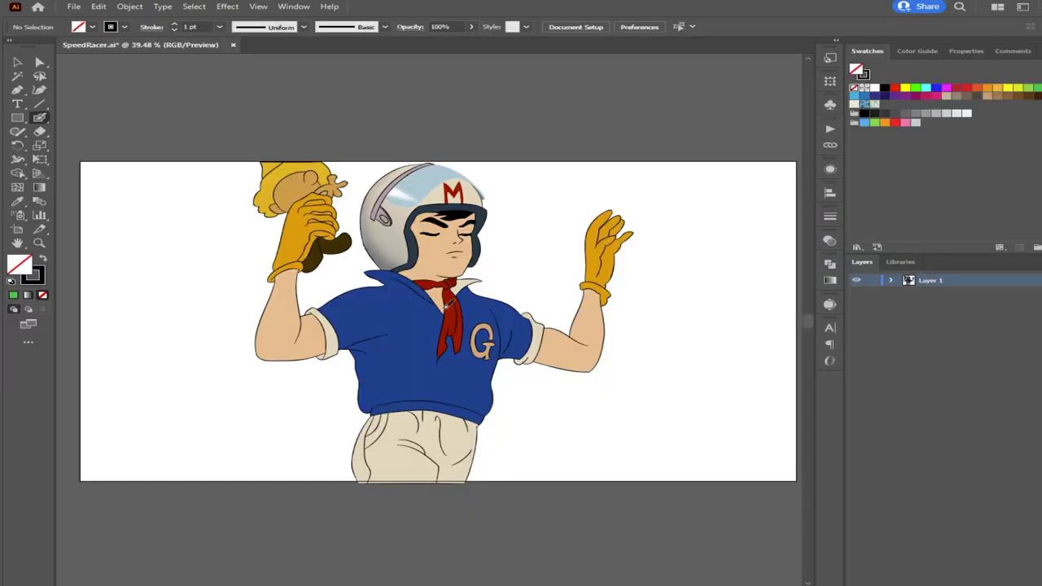
Examine the outlines and color edges of the racer's face, eyebrows and helmet up close, and close SpeedRacer.ai
scroll(443, 239, "up", 6)
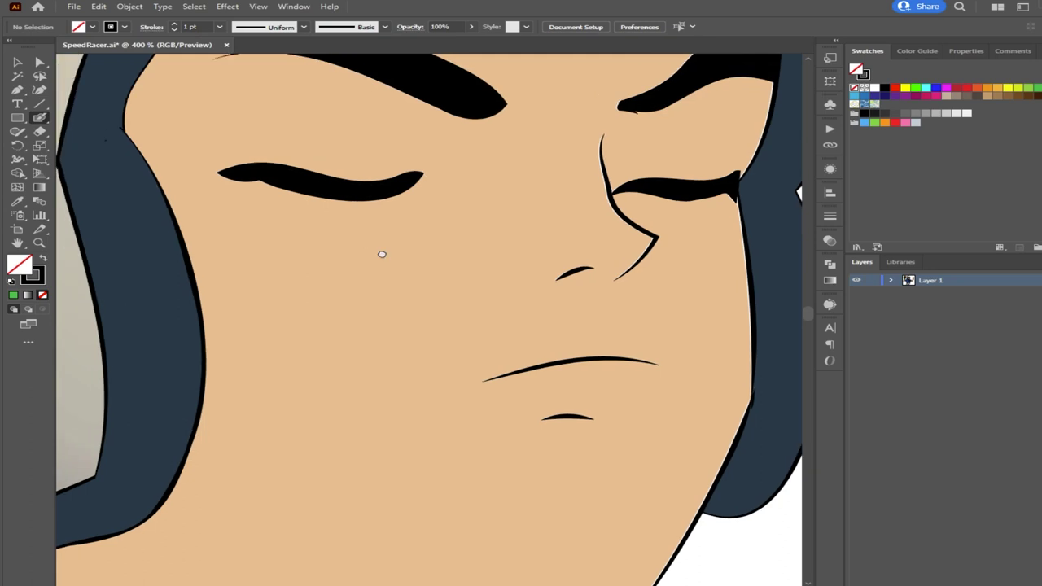
left_click_drag(382, 254, 646, 377)
left_click_drag(459, 137, 380, 187)
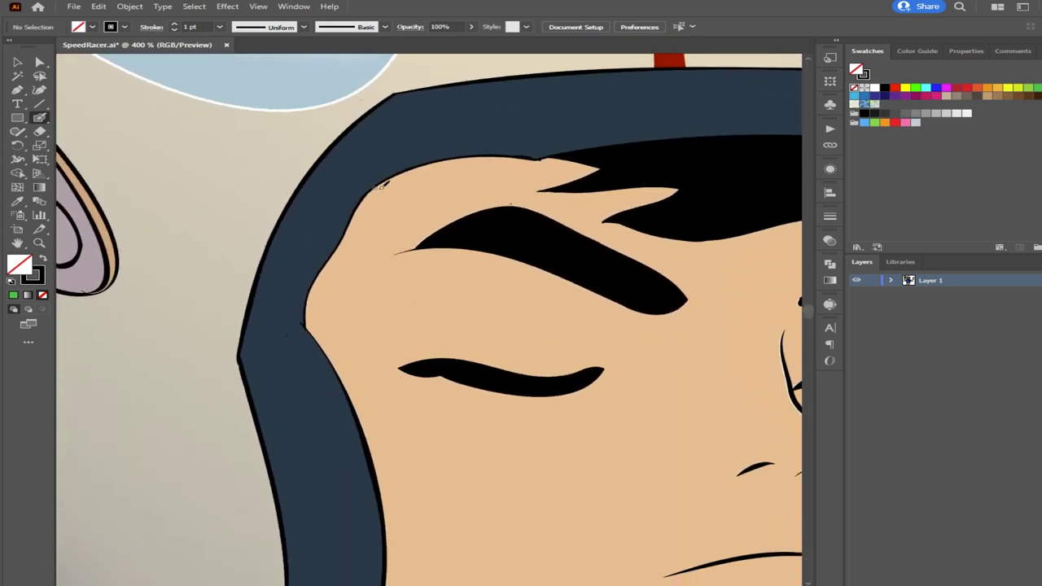
scroll(626, 240, "up", 5)
scroll(511, 300, "up", 3)
scroll(623, 239, "down", 5)
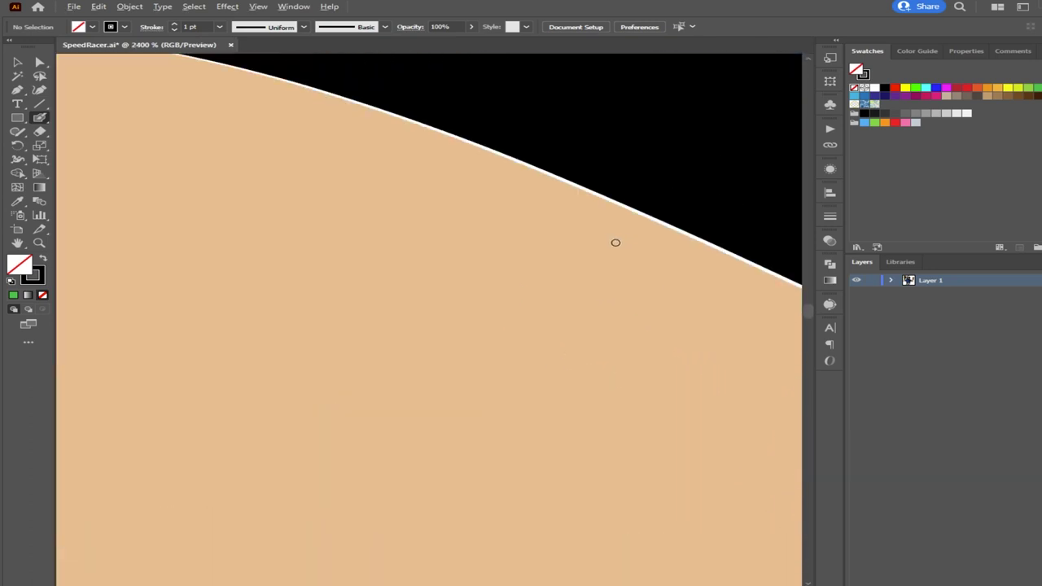
scroll(305, 145, "down", 10)
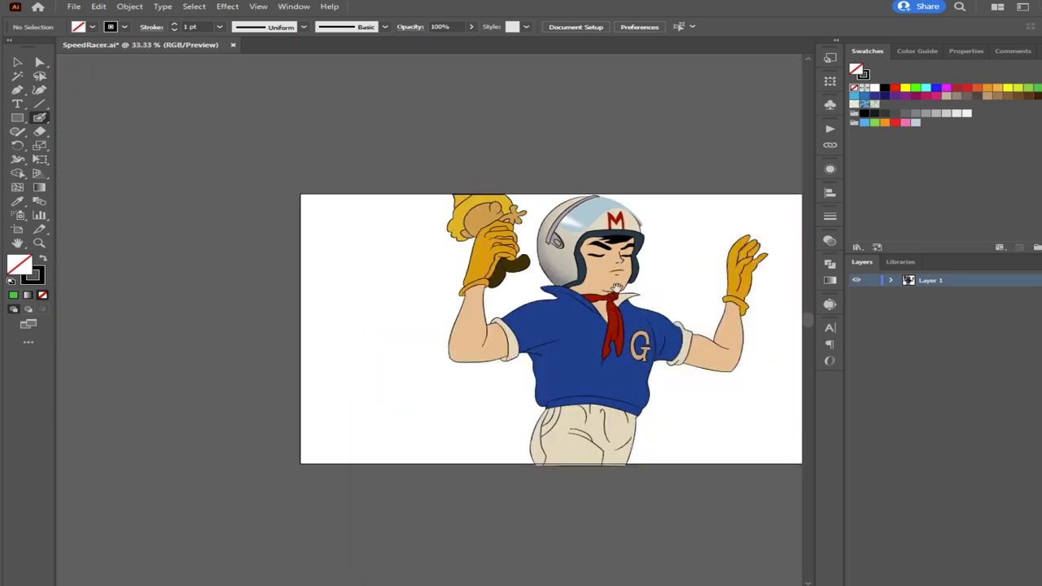
left_click_drag(617, 287, 493, 214)
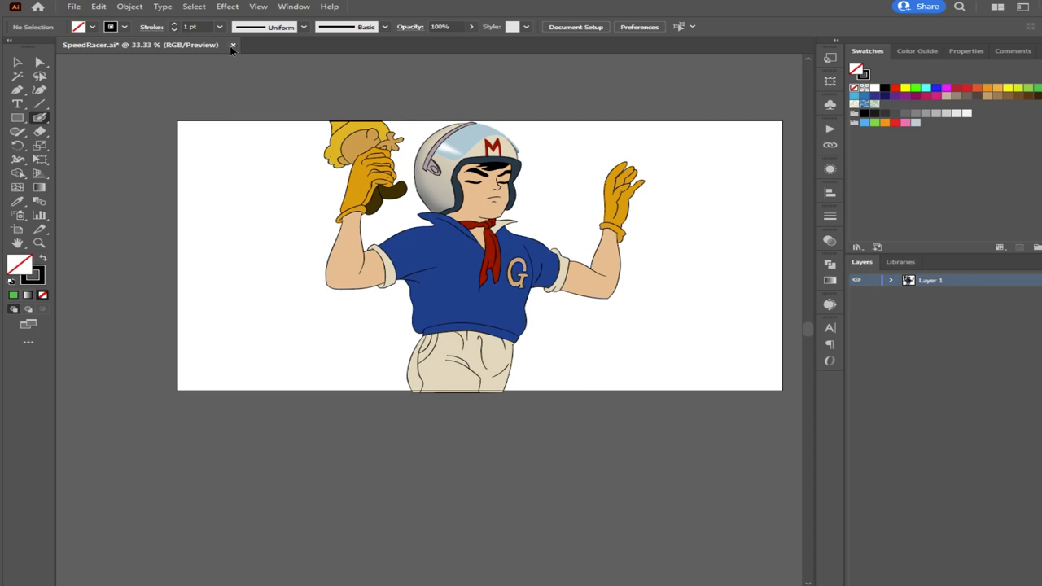
key("ctrl+w")
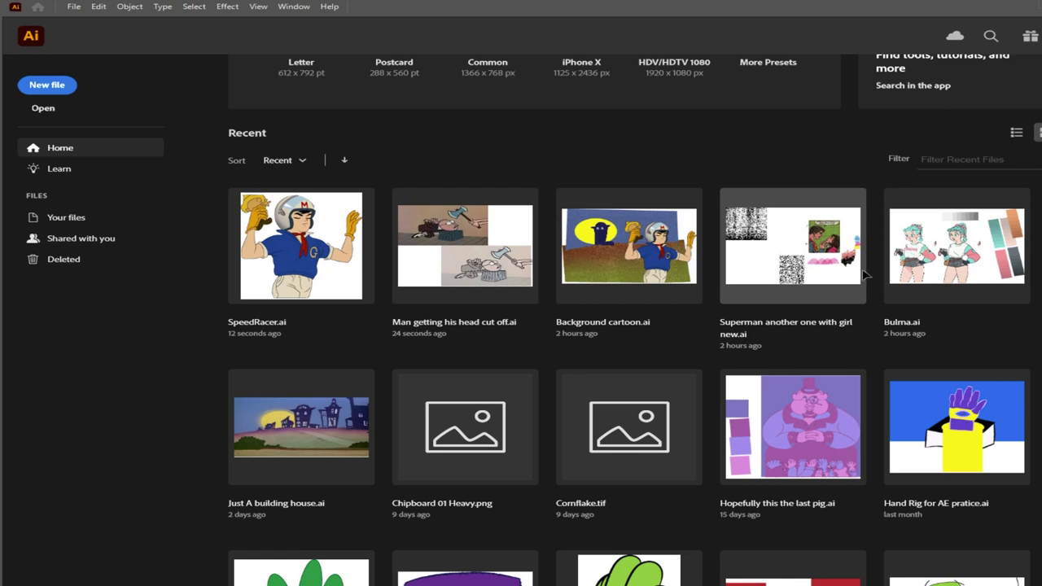
Inspect Superman another one with girl new.ai by hiding and restoring its Top Filter, Frame and Text layers, and close it
left_click(810, 249)
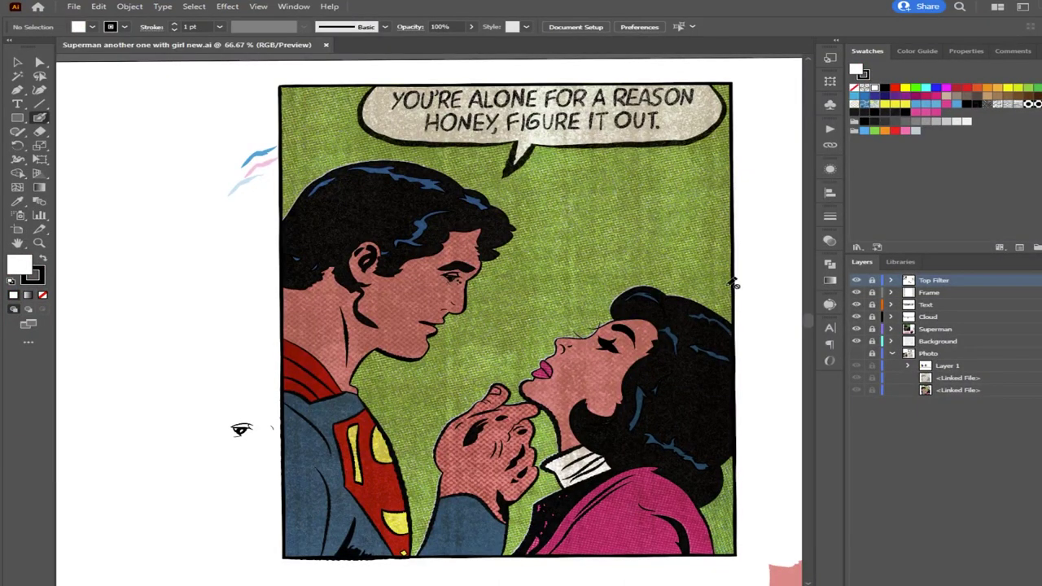
left_click(856, 292)
left_click(856, 293)
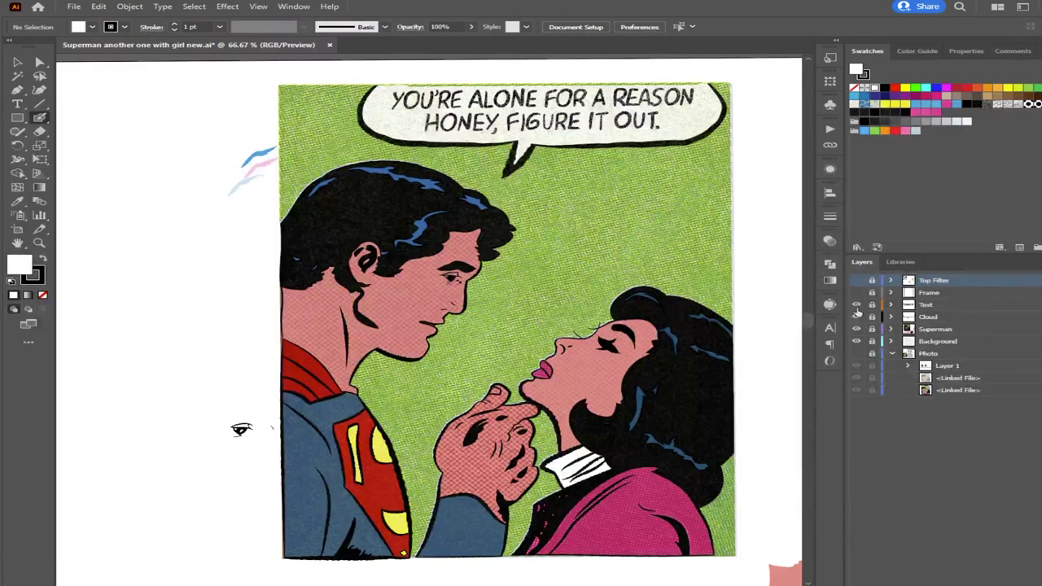
left_click(856, 306)
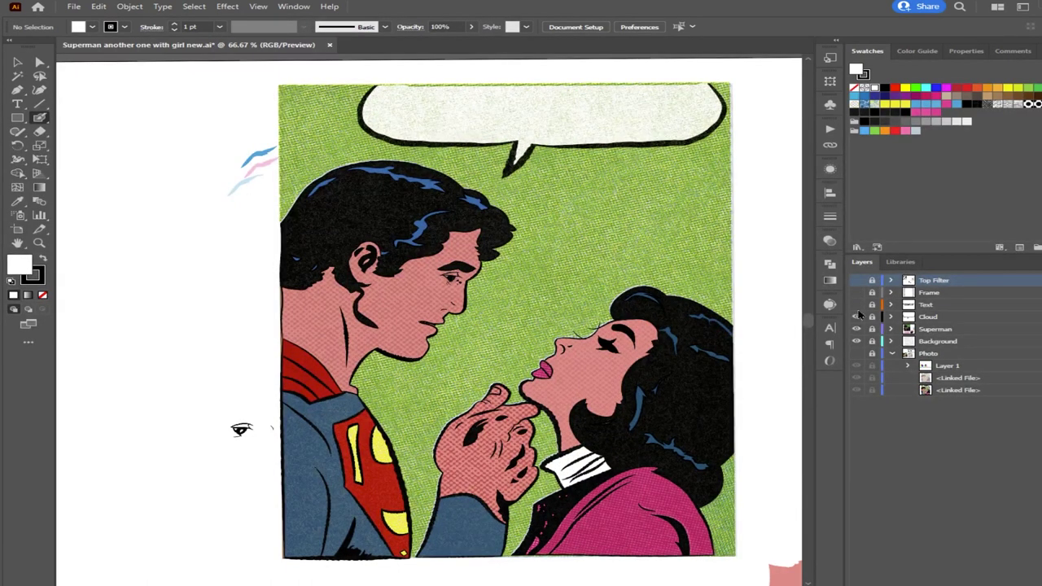
left_click(856, 304)
left_click(856, 282)
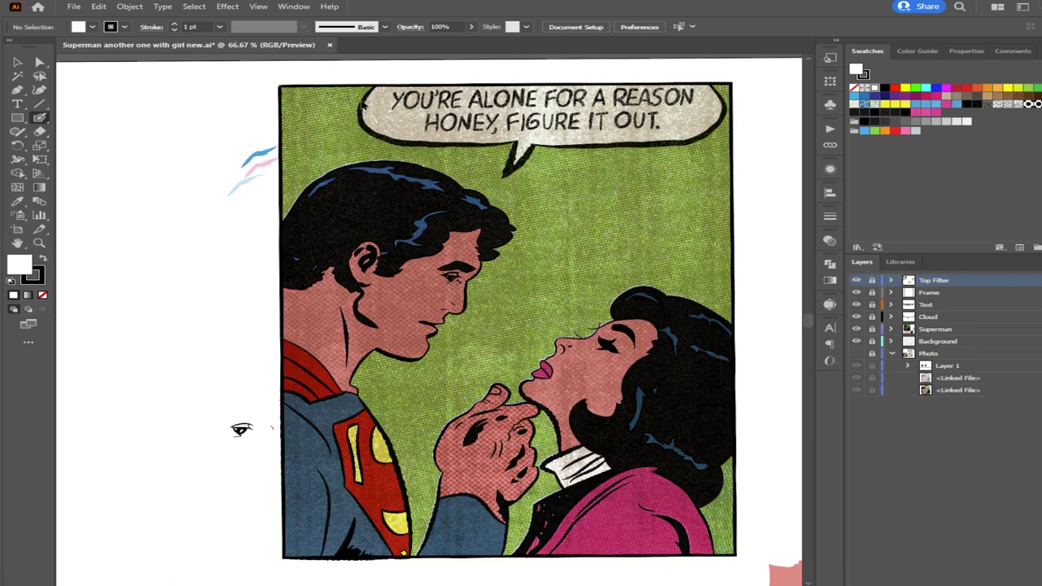
left_click(330, 45)
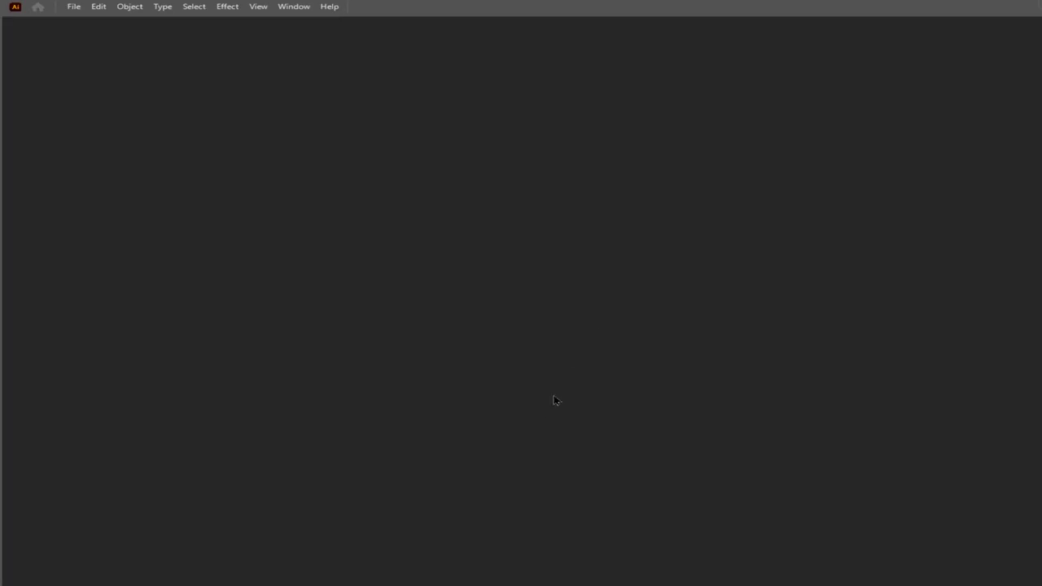
View Old school girl.ai and Man getting his head cut off.ai, opening and closing each in turn
scroll(895, 448, "down", 4)
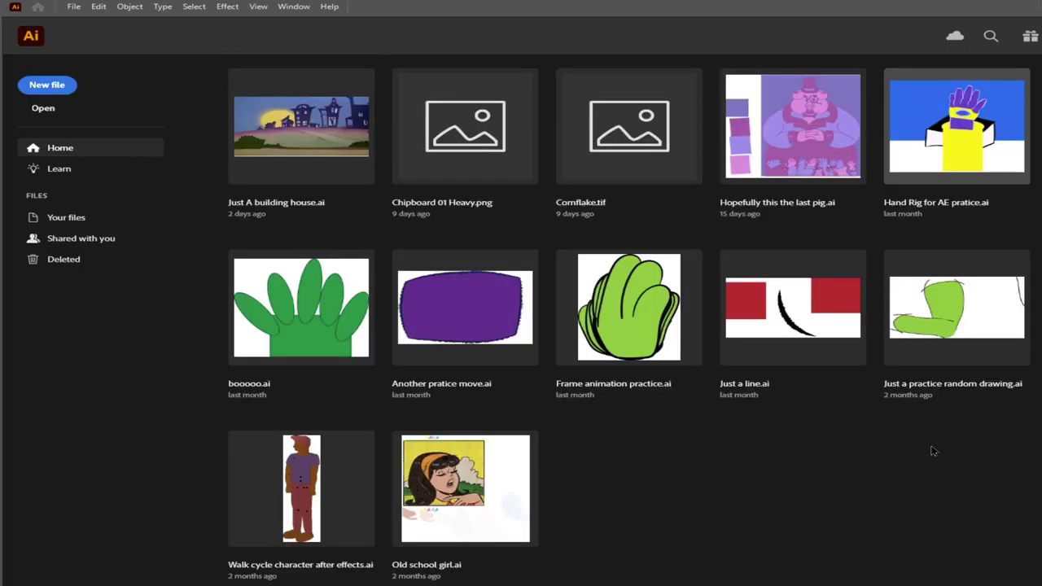
left_click(472, 475)
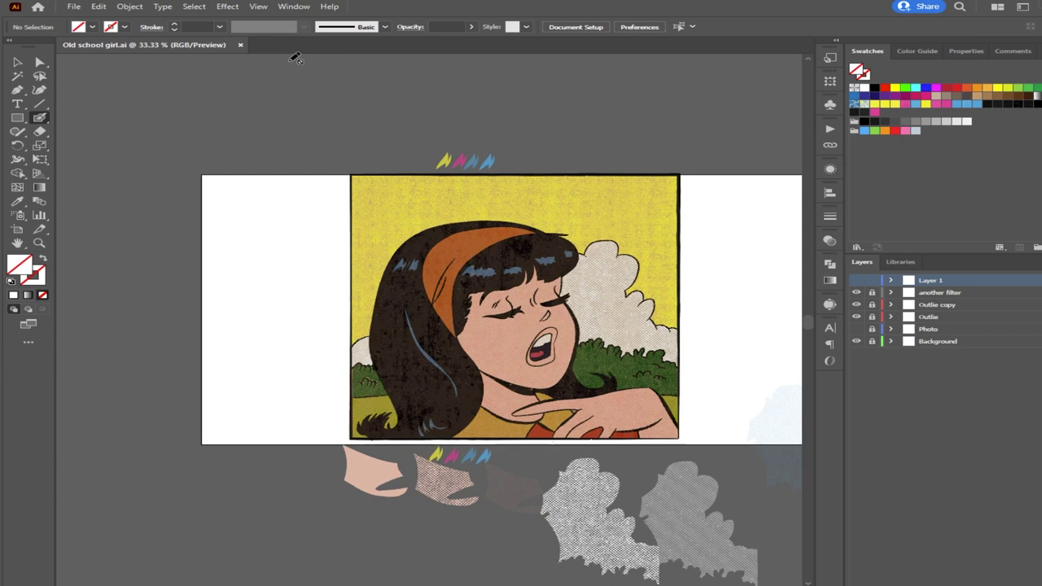
left_click(240, 45)
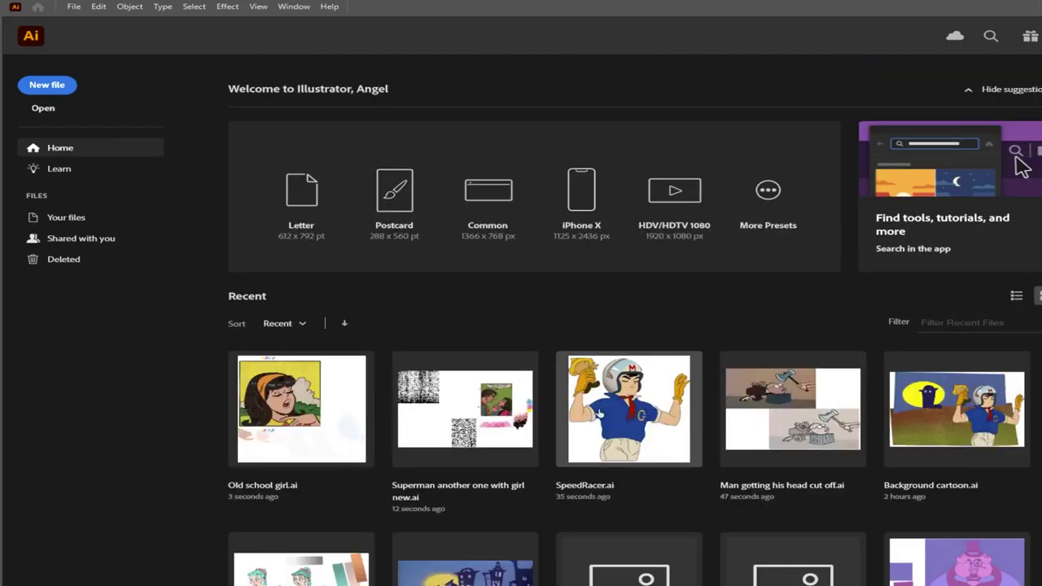
left_click(810, 405)
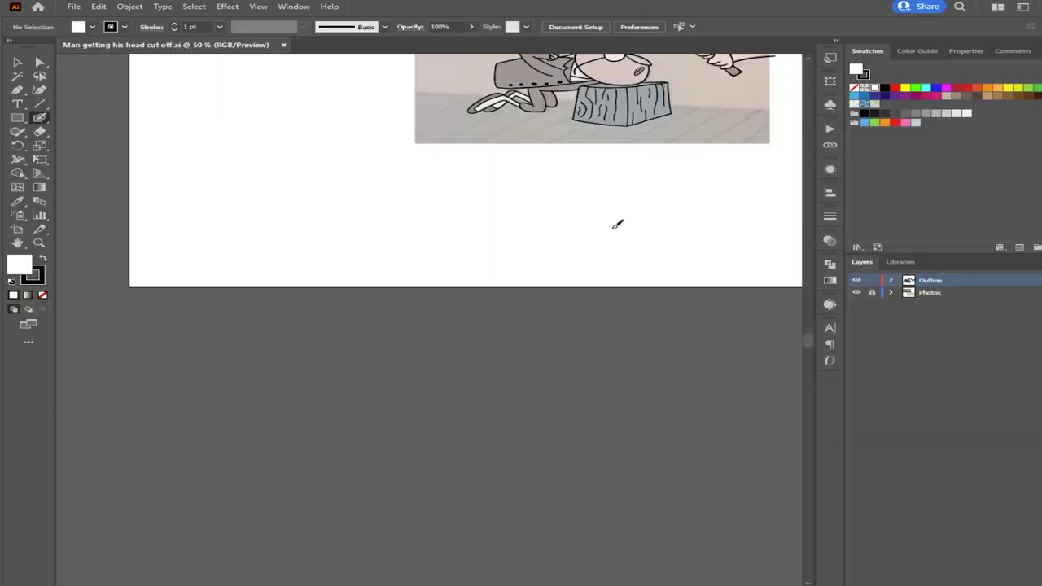
left_click(283, 45)
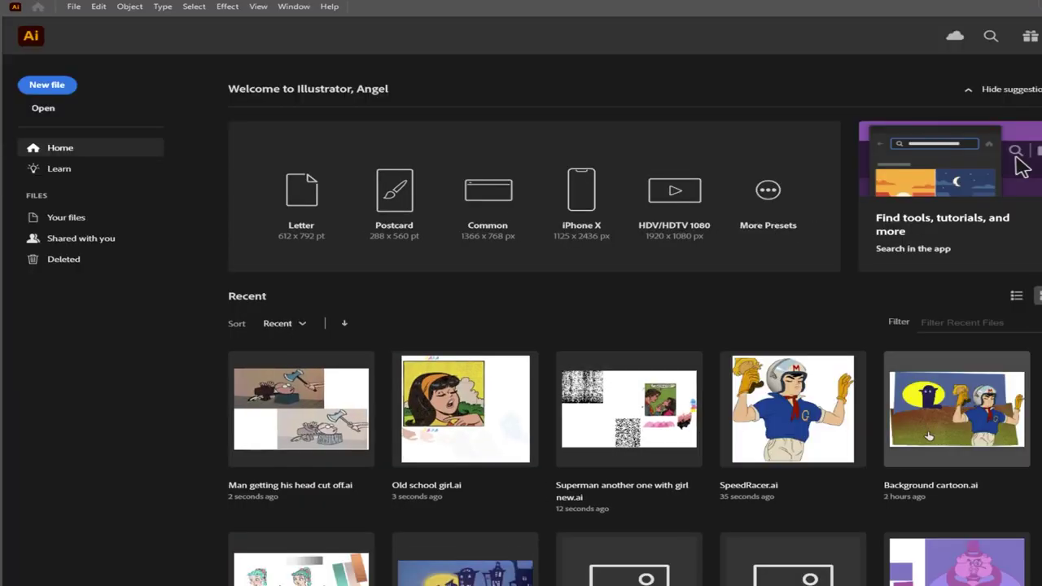
View Bulma.ai and Hand Rig for AE pratice.ai, opening and closing each in turn
scroll(928, 436, "down", 5)
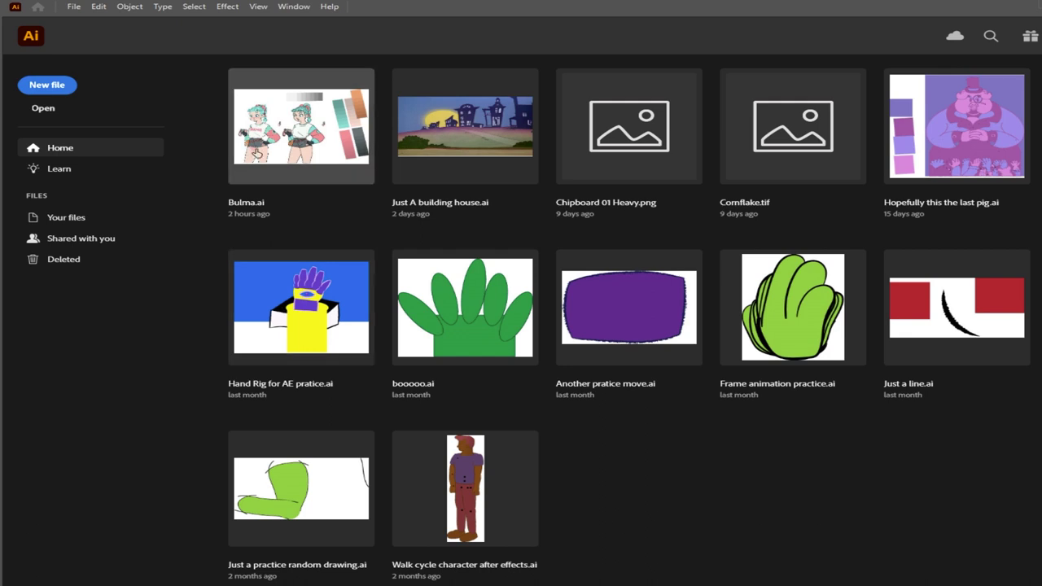
left_click(303, 182)
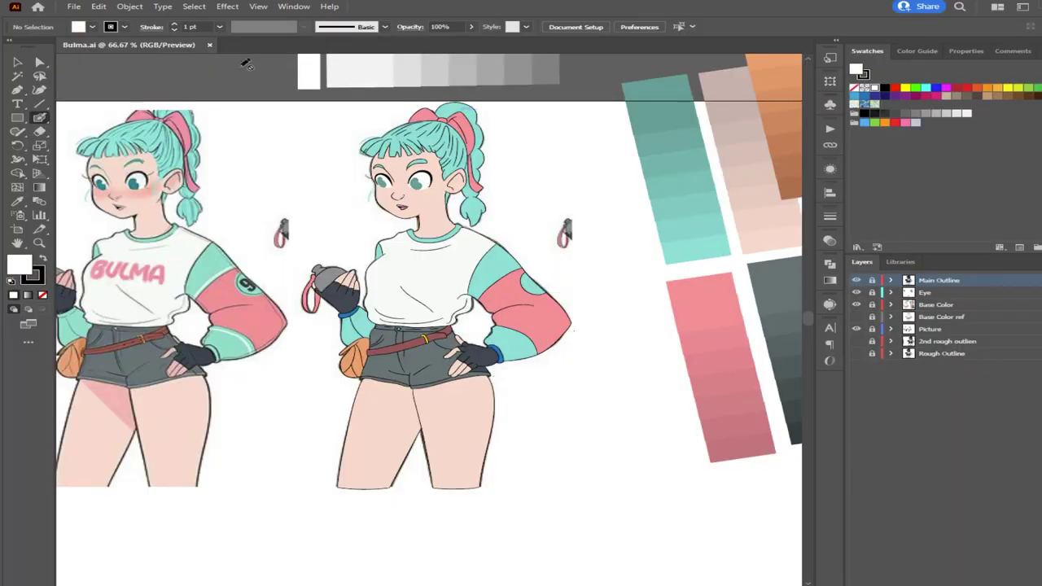
left_click(209, 45)
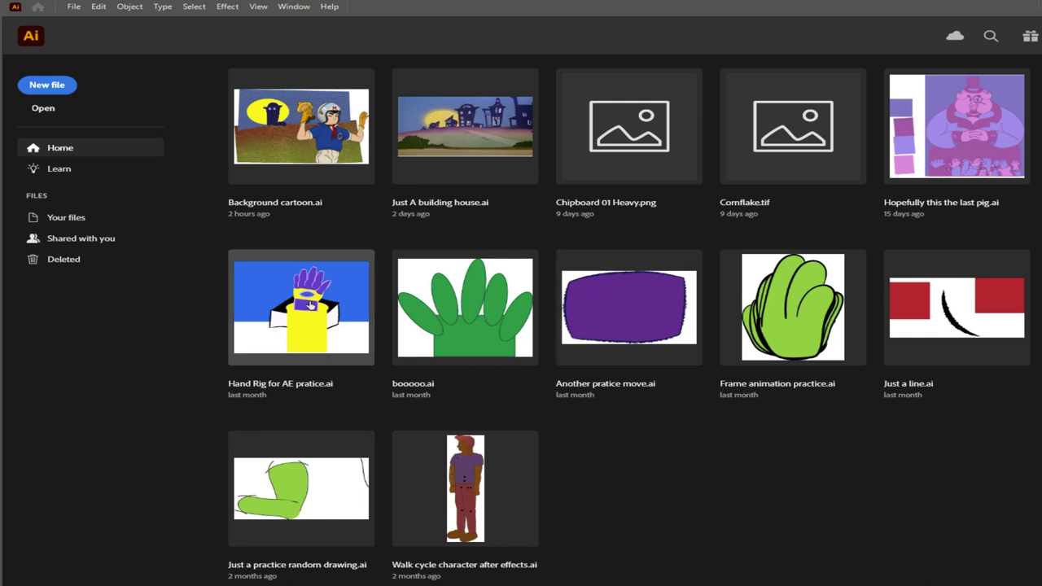
left_click(353, 319)
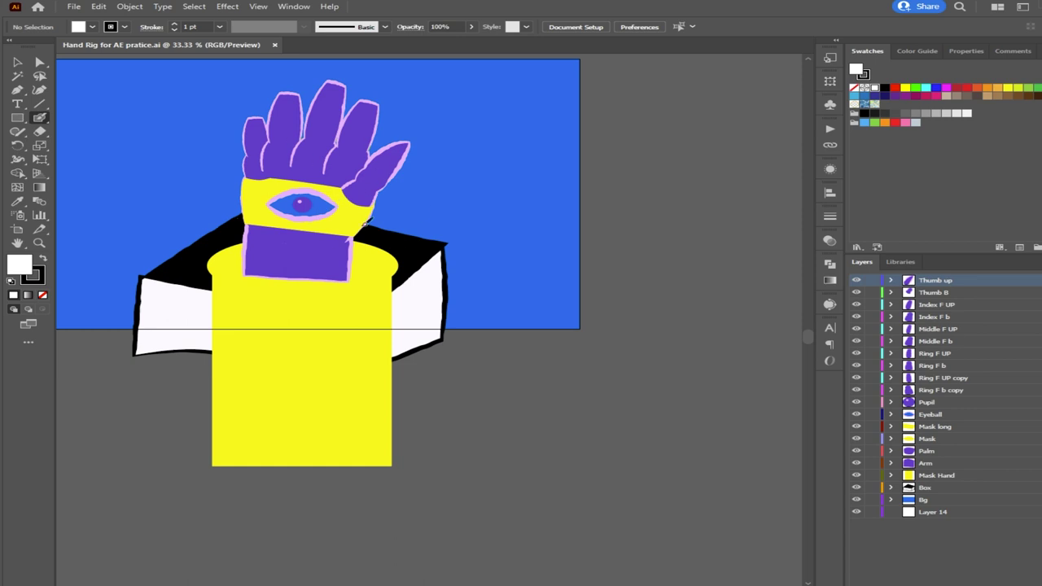
left_click(275, 45)
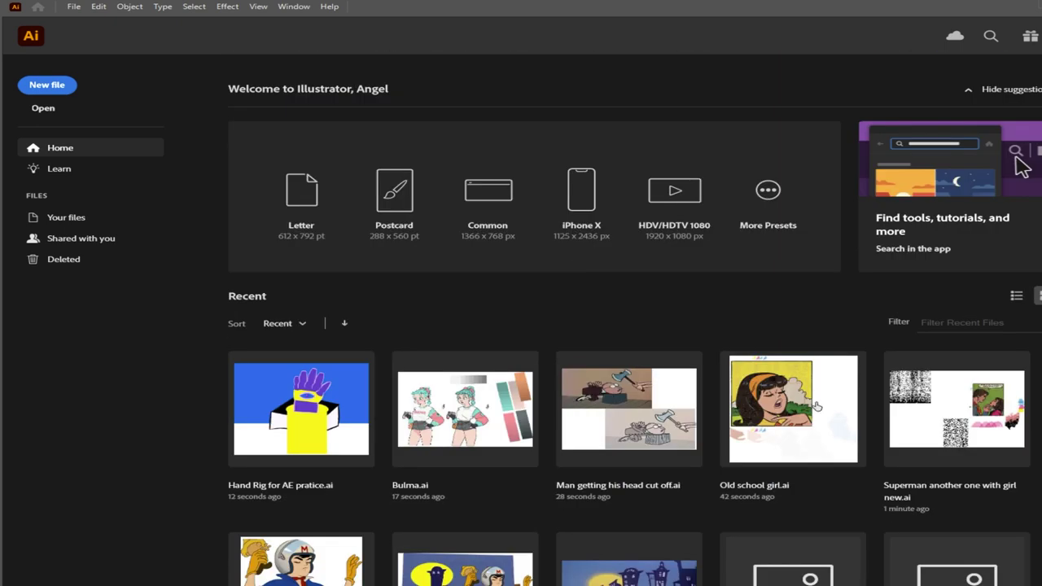
Reopen Man getting his head cut off.ai at the floor area beneath the axe
left_click(658, 411)
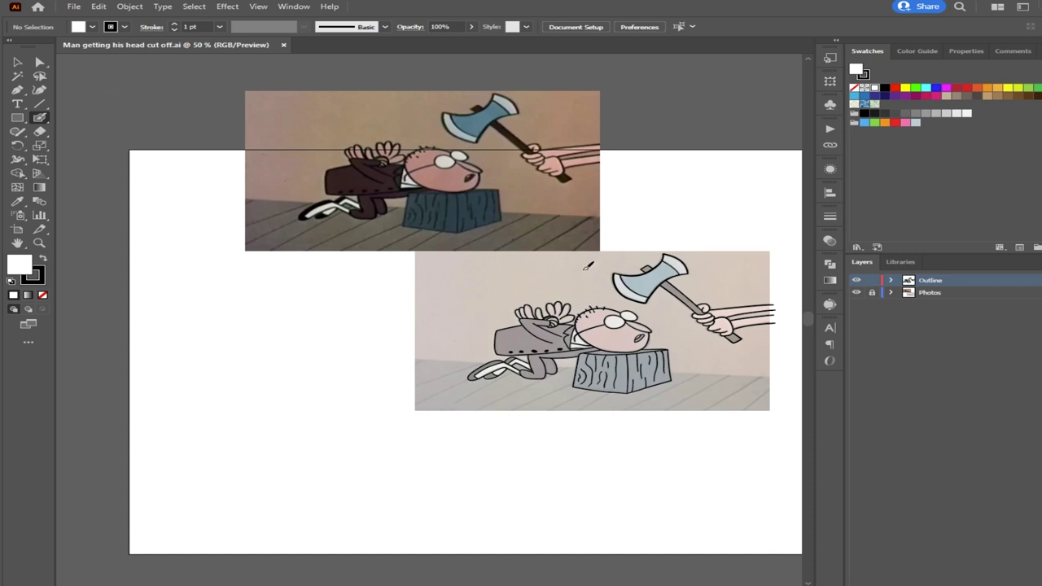
scroll(728, 389, "up", 3)
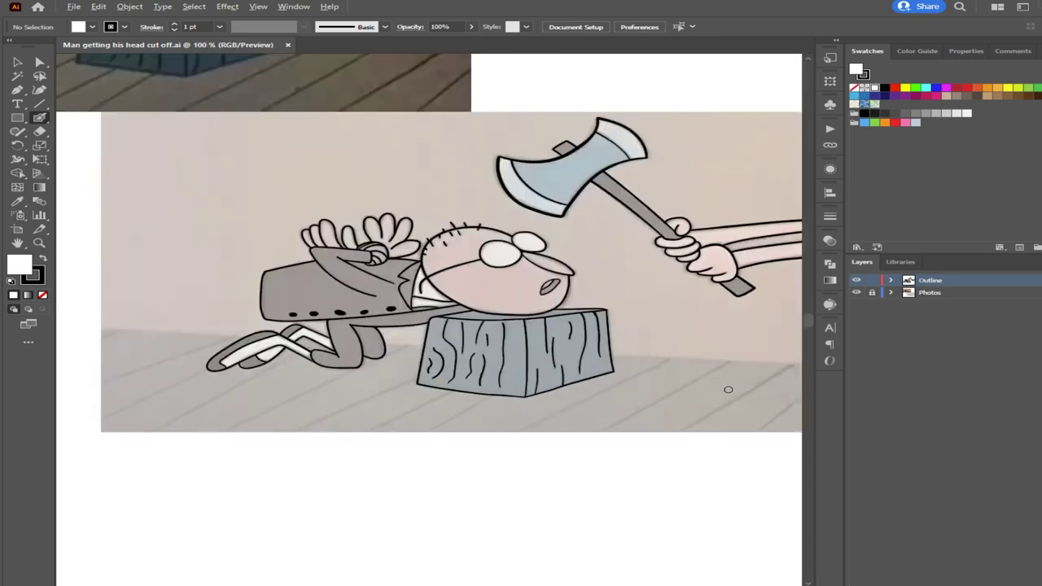
left_click_drag(506, 378, 270, 318)
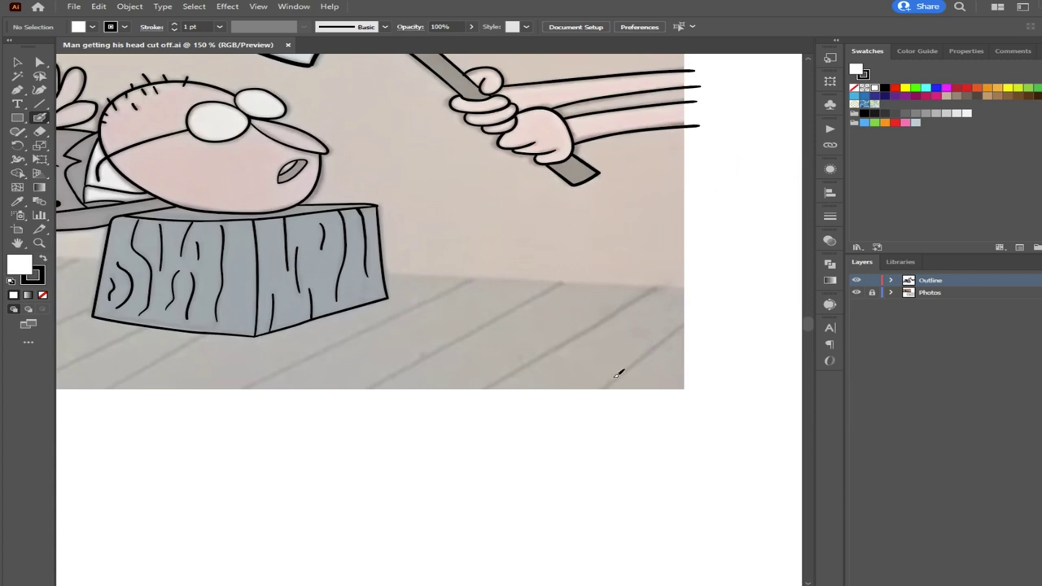
left_click_drag(599, 392, 692, 315)
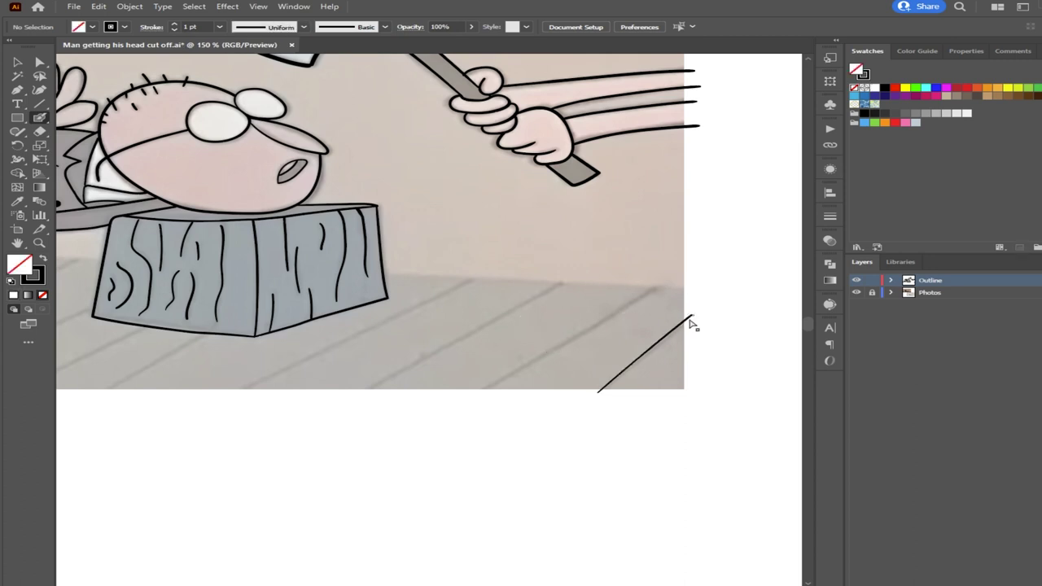
key("ctrl+z")
left_click_drag(599, 393, 681, 335)
key("ctrl+z")
left_click_drag(594, 398, 692, 316)
key("ctrl+z")
Trace the two rightmost floorboard lines of the faded photo with 1 pt black brush strokes
left_click_drag(599, 394, 691, 317)
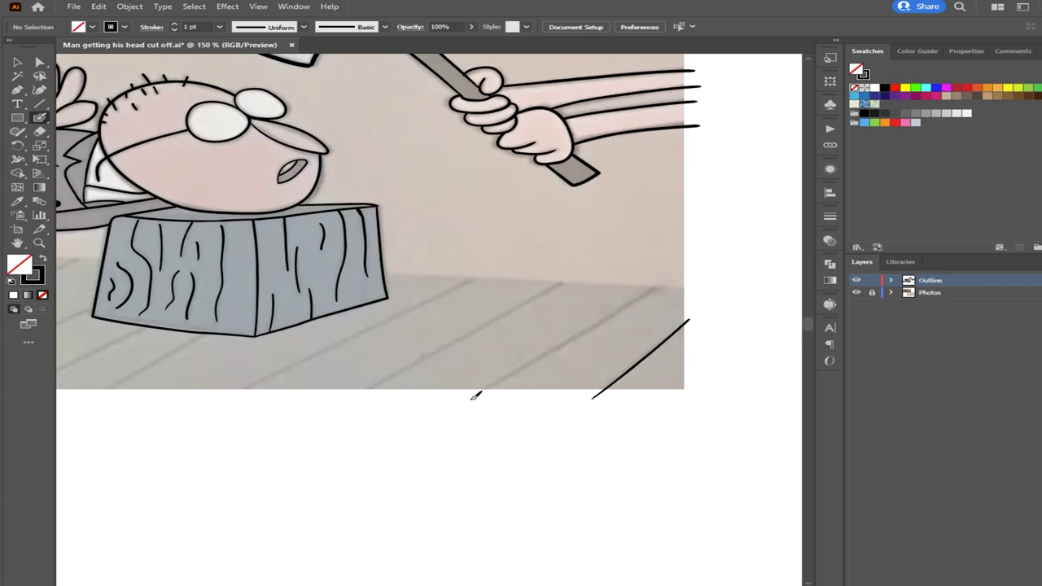
left_click_drag(498, 381, 657, 284)
left_click_drag(515, 349, 644, 301)
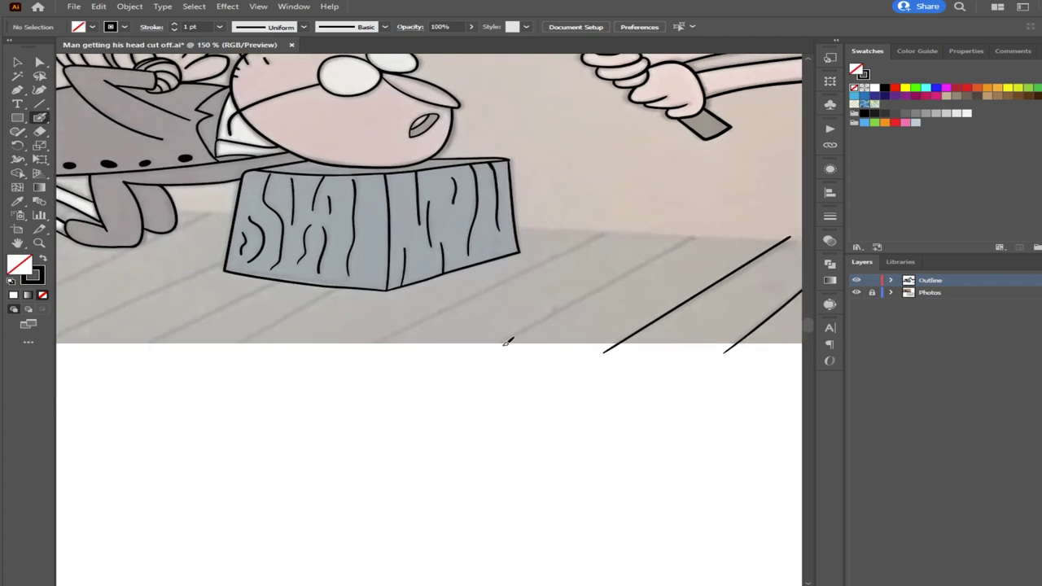
Trace the next three floorboard lines toward the left, ending the last one at the chopping block's bottom edge
left_click_drag(483, 350, 704, 229)
key("ctrl+z")
left_click_drag(483, 350, 708, 227)
mouse_move(551, 300)
left_mouse_down()
mouse_move(658, 270)
mouse_move(557, 314)
left_mouse_up()
left_click_drag(413, 361, 679, 230)
left_click_drag(458, 313, 586, 284)
mouse_move(455, 315)
left_mouse_down()
mouse_move(490, 329)
mouse_move(560, 277)
left_mouse_up()
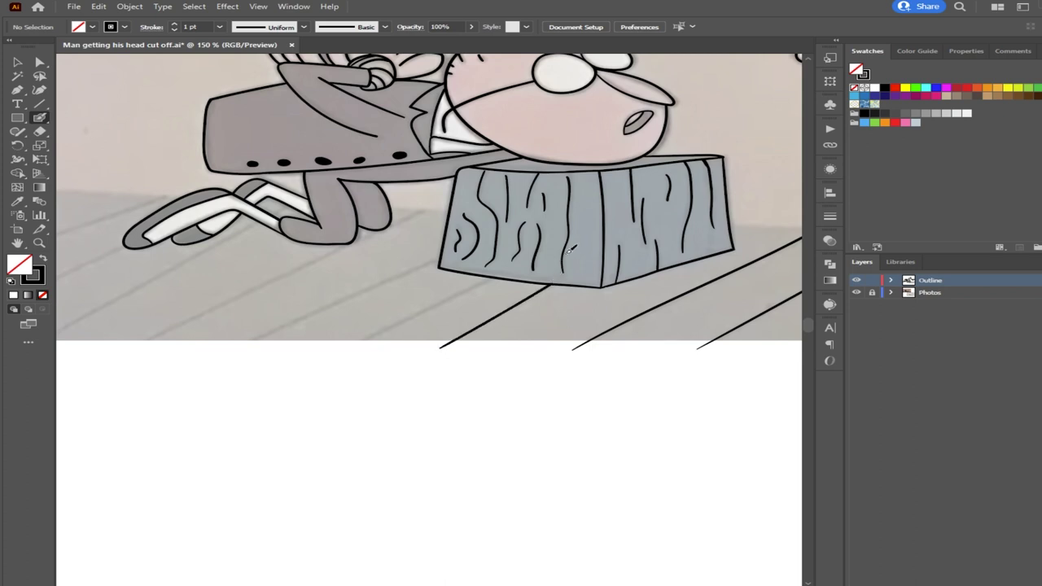
left_click_drag(428, 330, 496, 336)
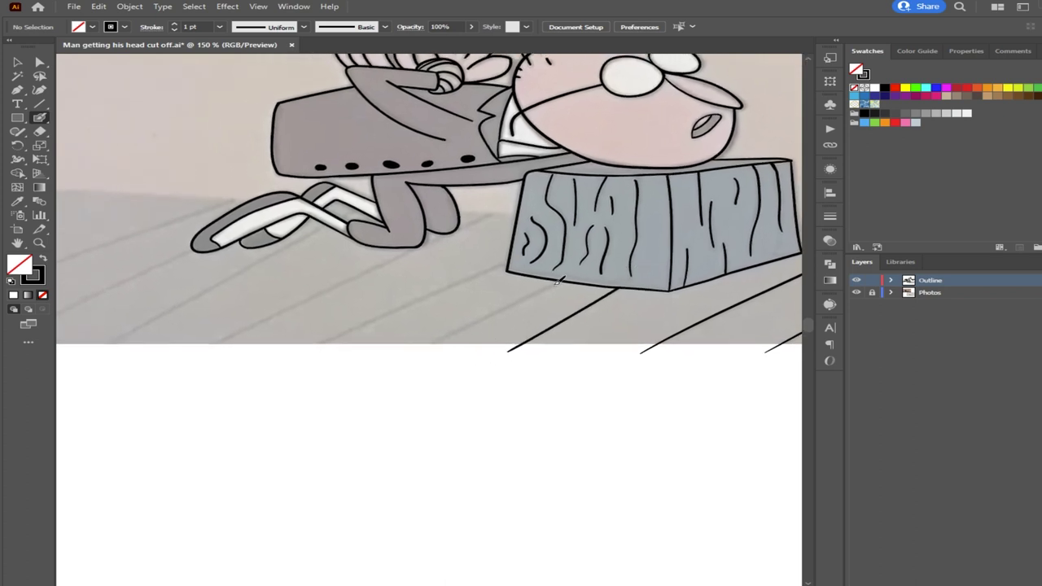
Trace the floorboard line that meets the chopping block's bottom edge near its left corner with a black brush stroke
left_click_drag(542, 285, 414, 352)
key("ctrl+z")
left_click_drag(421, 352, 562, 282)
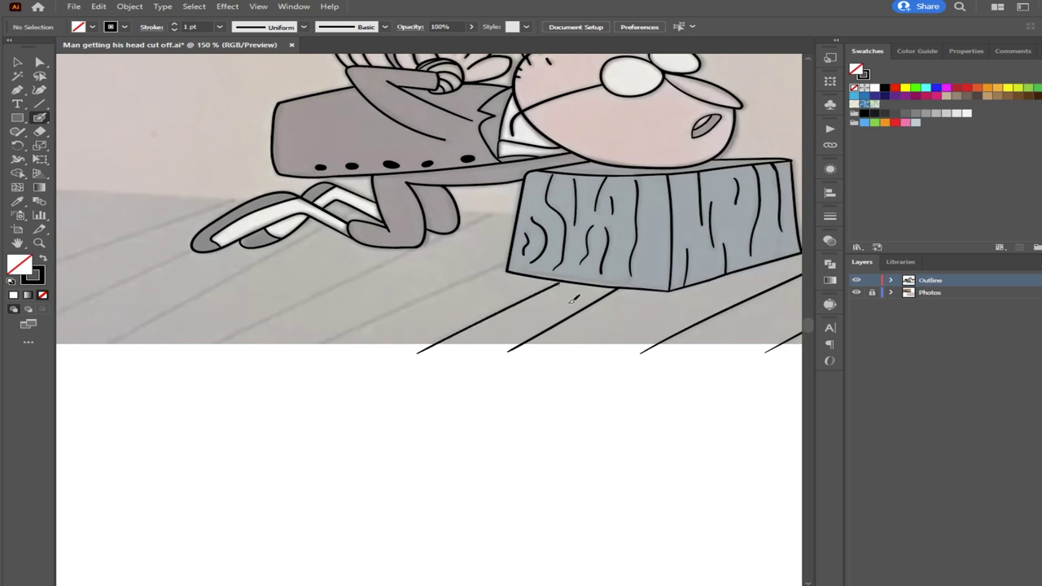
key("ctrl+z")
left_click_drag(551, 282, 411, 351)
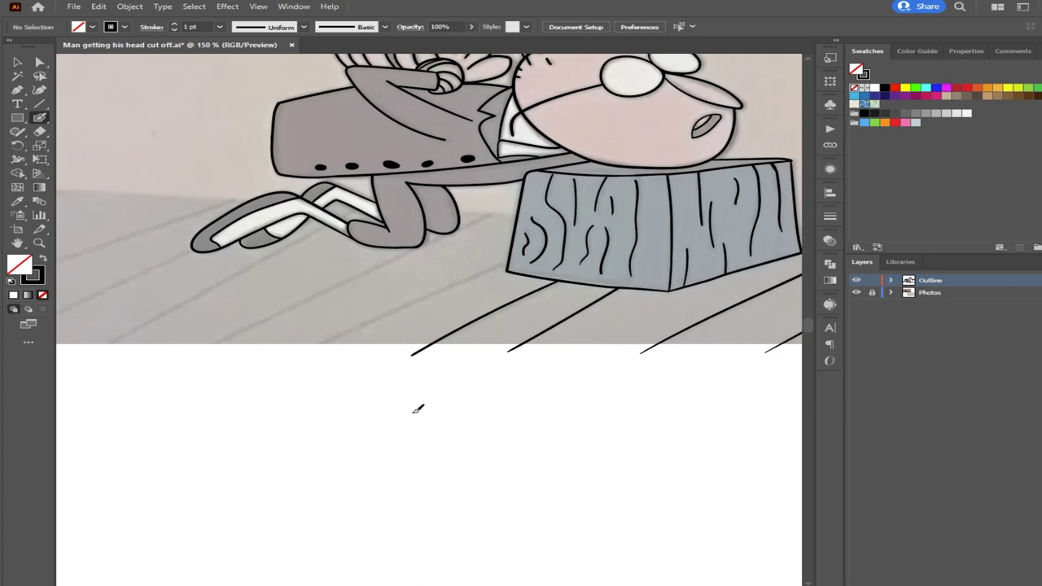
Trace the next floorboard line from the chopping block's lower-left corner down past the photo's bottom edge
left_click_drag(418, 408, 500, 437)
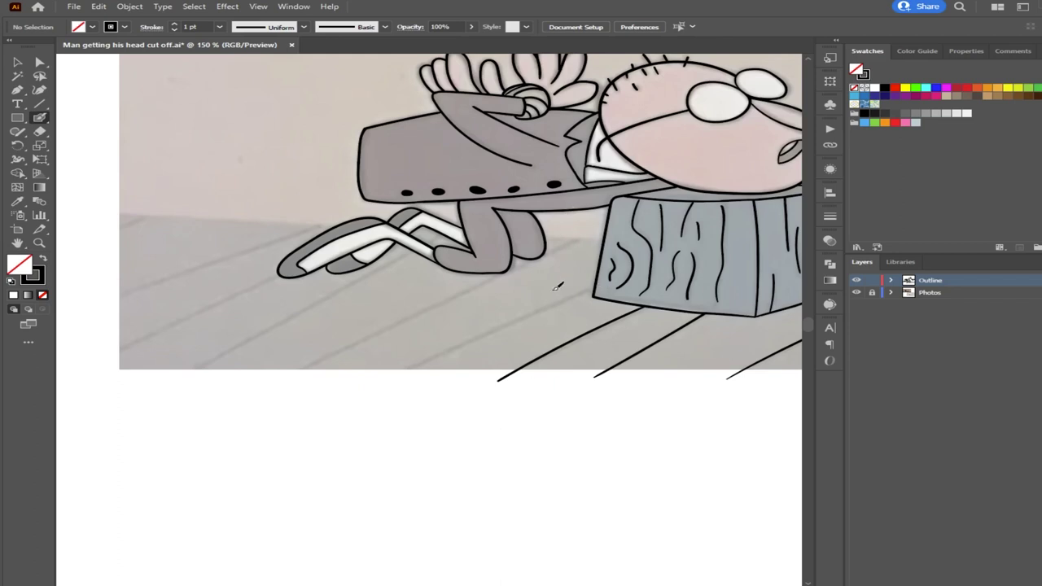
left_click_drag(584, 288, 396, 381)
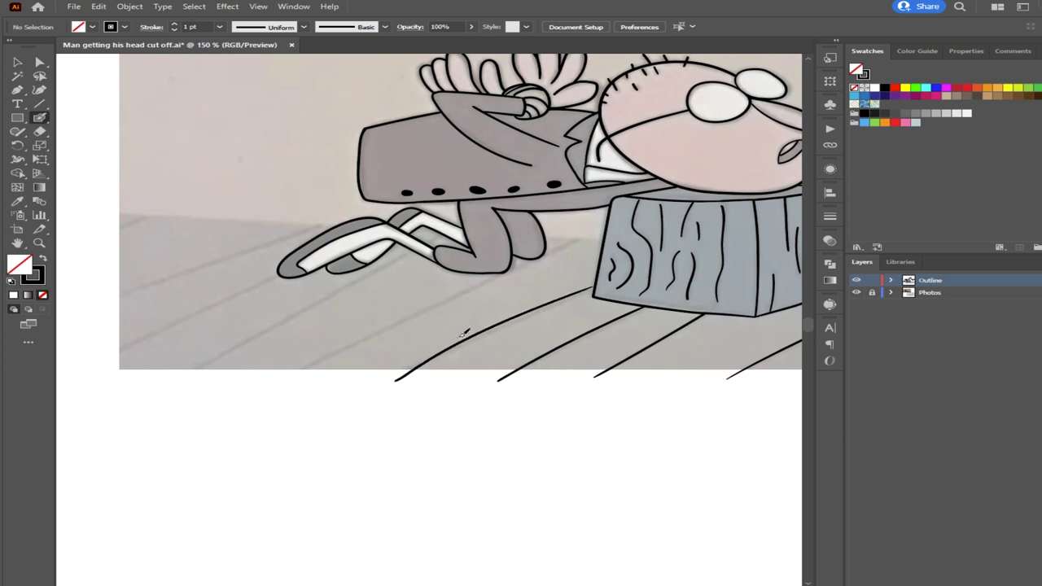
key("ctrl+z")
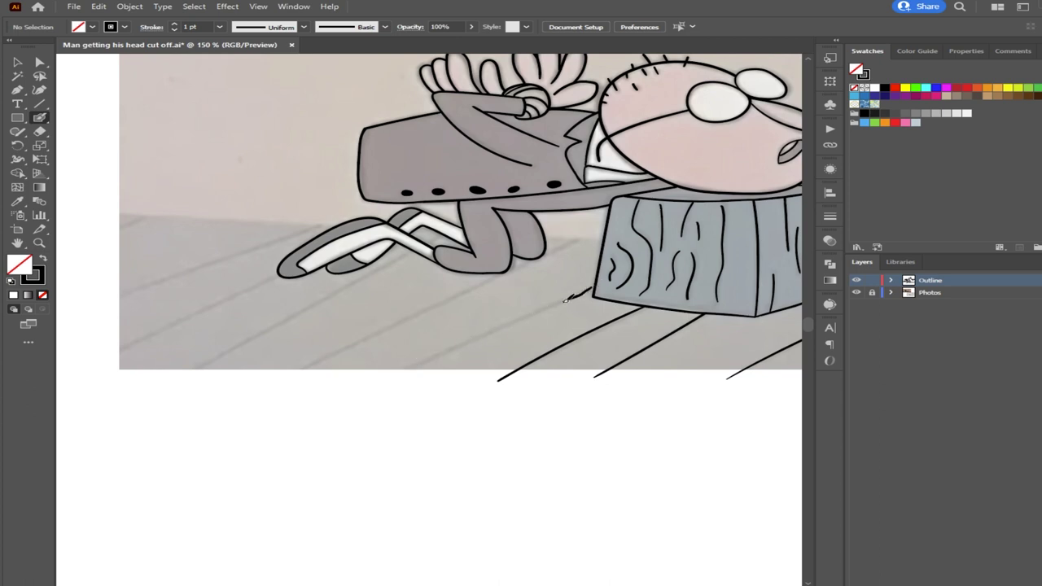
left_click_drag(599, 284, 387, 383)
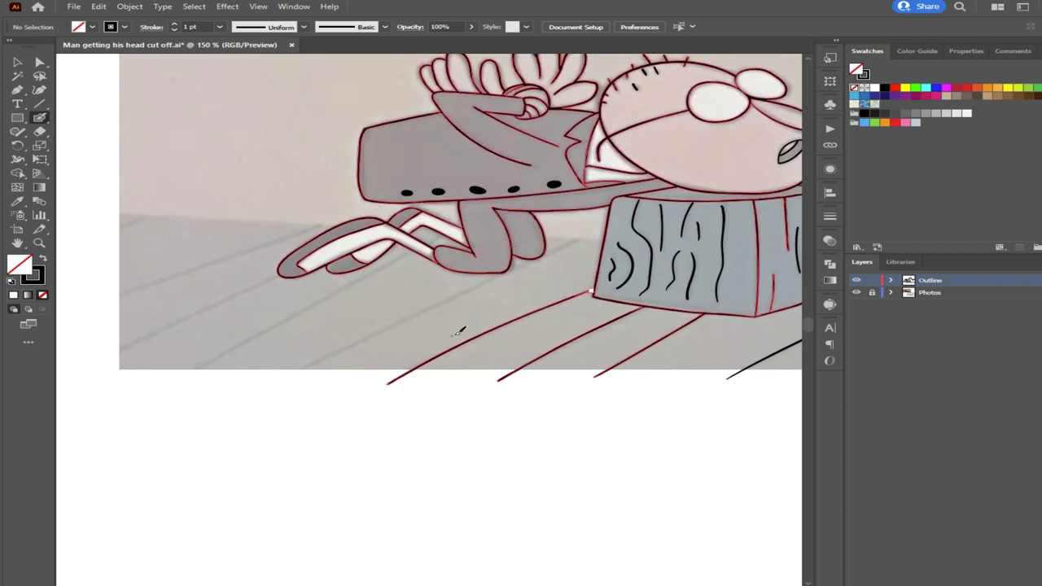
Trace the floorboard line running from below the photo's bottom edge up beneath the kneeling man's knees
left_click_drag(469, 318, 525, 316)
left_click_drag(596, 276, 544, 297)
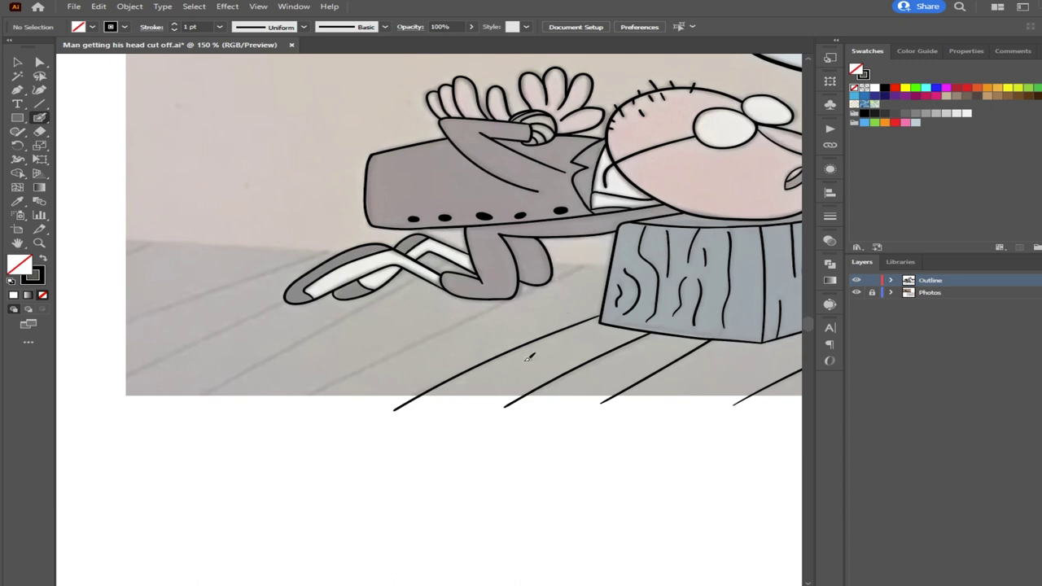
key("ctrl+plus")
key("ctrl+plus")
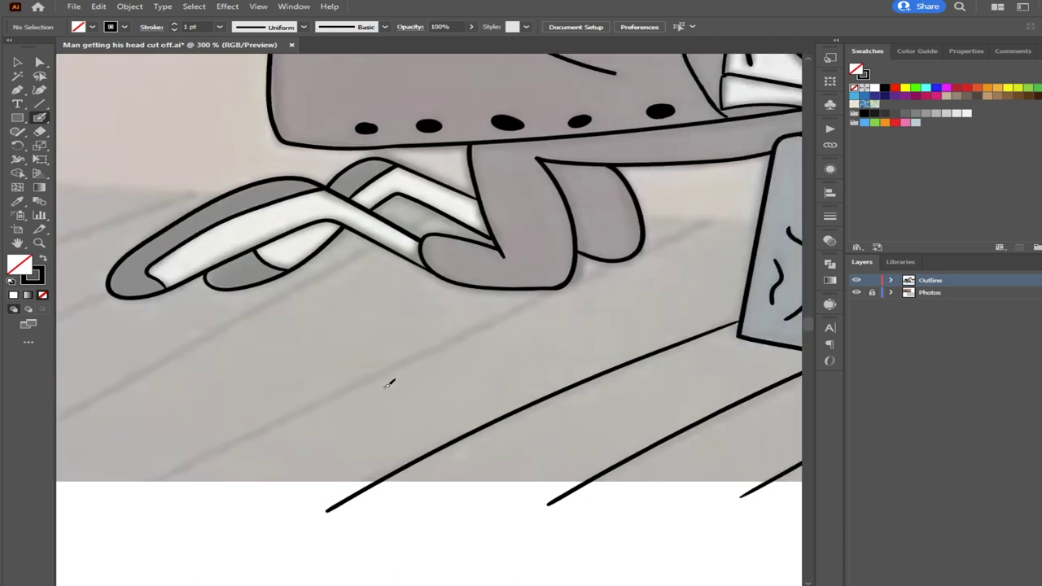
mouse_move(136, 491)
left_mouse_down()
mouse_move(260, 418)
mouse_move(349, 382)
left_mouse_up()
key("ctrl+z")
left_click_drag(134, 495, 417, 343)
key("ctrl+z")
left_click_drag(140, 489, 625, 253)
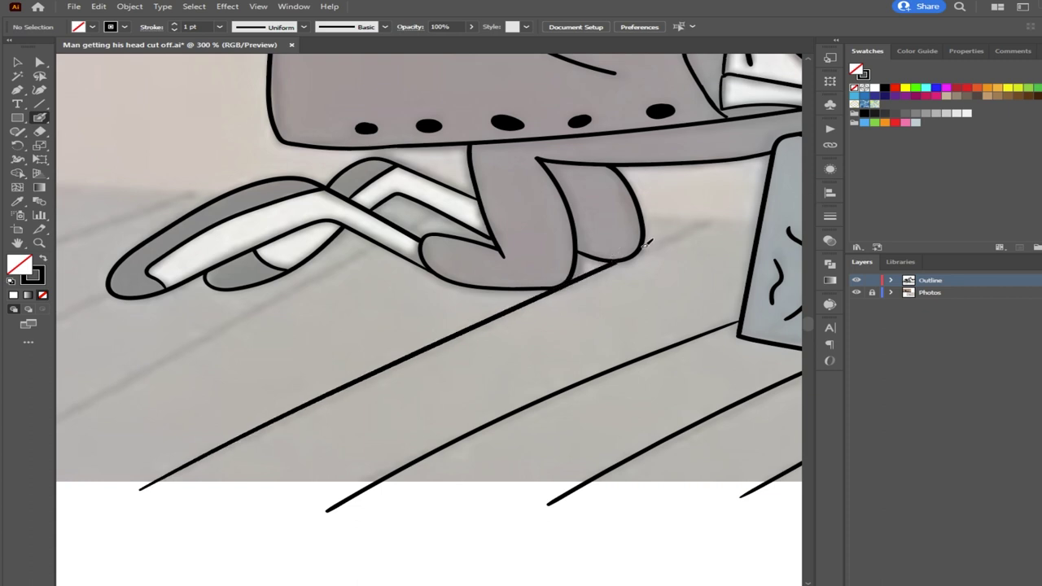
Trace the floorboard line from the photo's bottom edge up behind the man's lower legs, including the gap between them
left_click_drag(459, 358, 639, 321)
left_click_drag(519, 343, 595, 332)
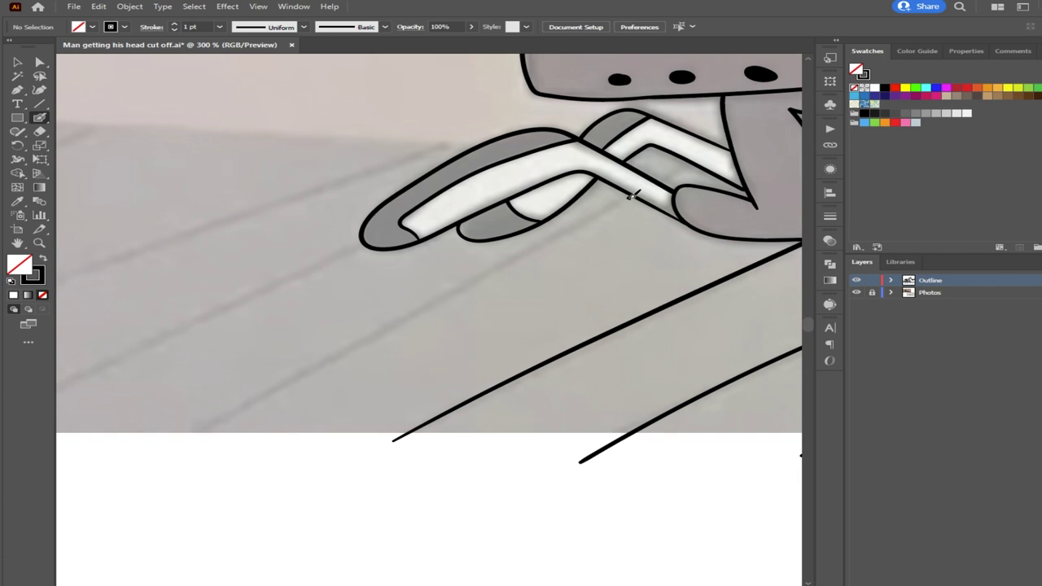
key("ctrl+z")
left_click_drag(634, 191, 199, 439)
mouse_move(519, 290)
left_mouse_down()
mouse_move(386, 351)
mouse_move(474, 306)
left_mouse_up()
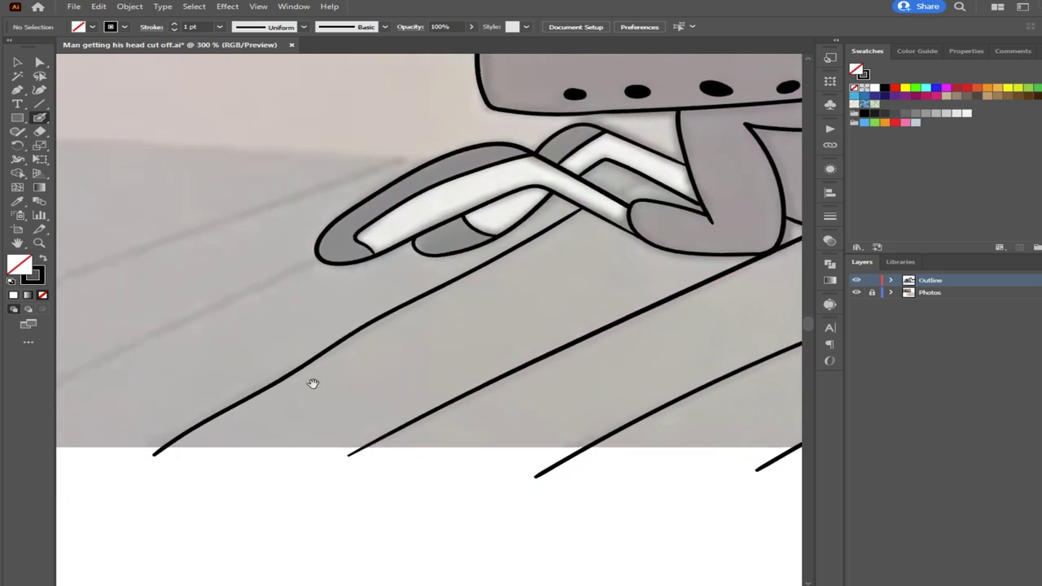
key("ctrl+z")
mouse_move(138, 454)
left_mouse_down()
mouse_move(669, 172)
mouse_move(610, 198)
mouse_move(656, 173)
left_mouse_up()
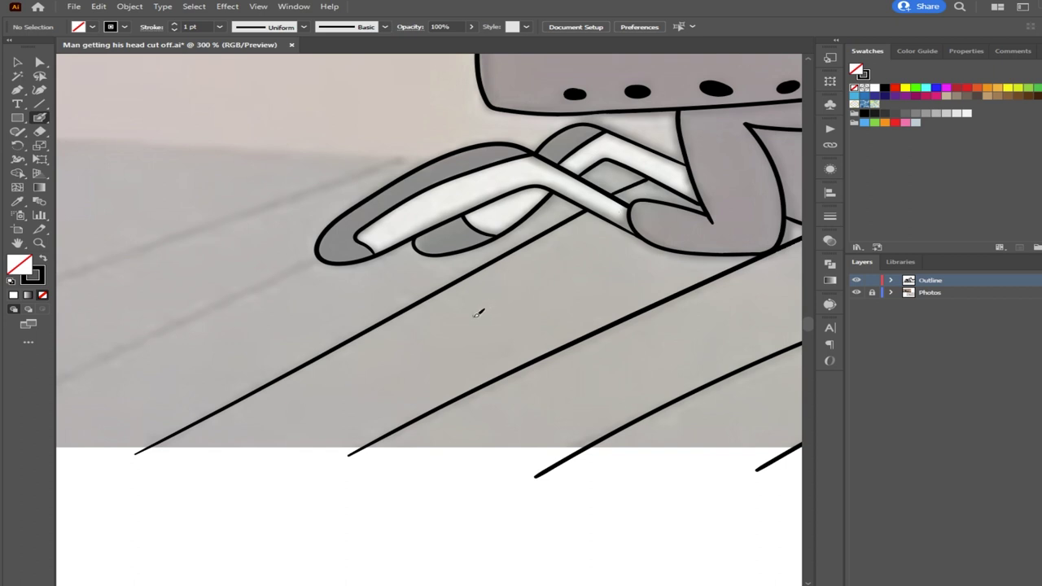
Trace the floorboard line from the toe of the man's front shoe to just past the photo's left edge
left_click_drag(334, 364, 430, 332)
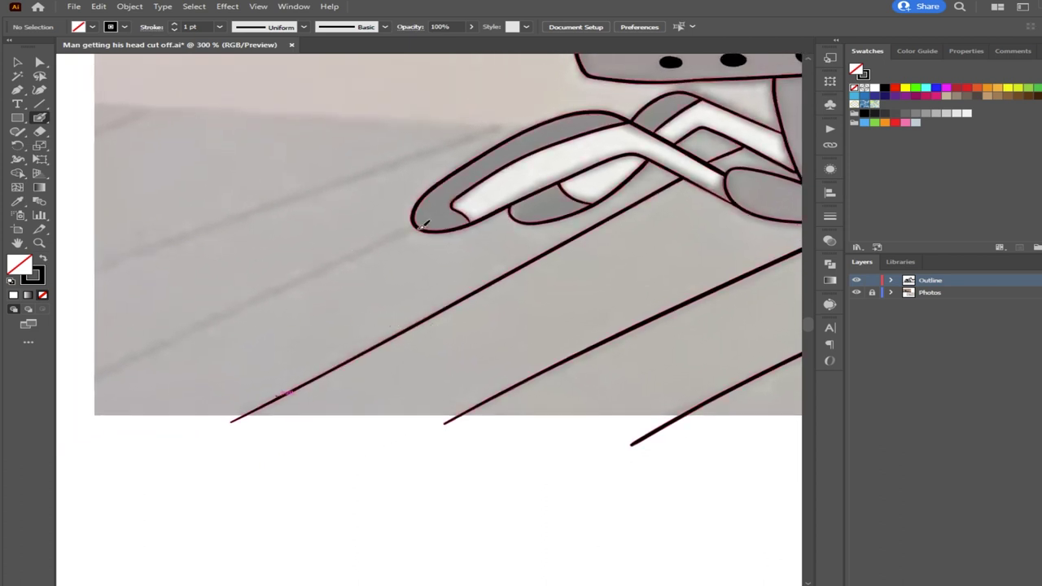
left_click_drag(419, 223, 84, 379)
key("ctrl+z")
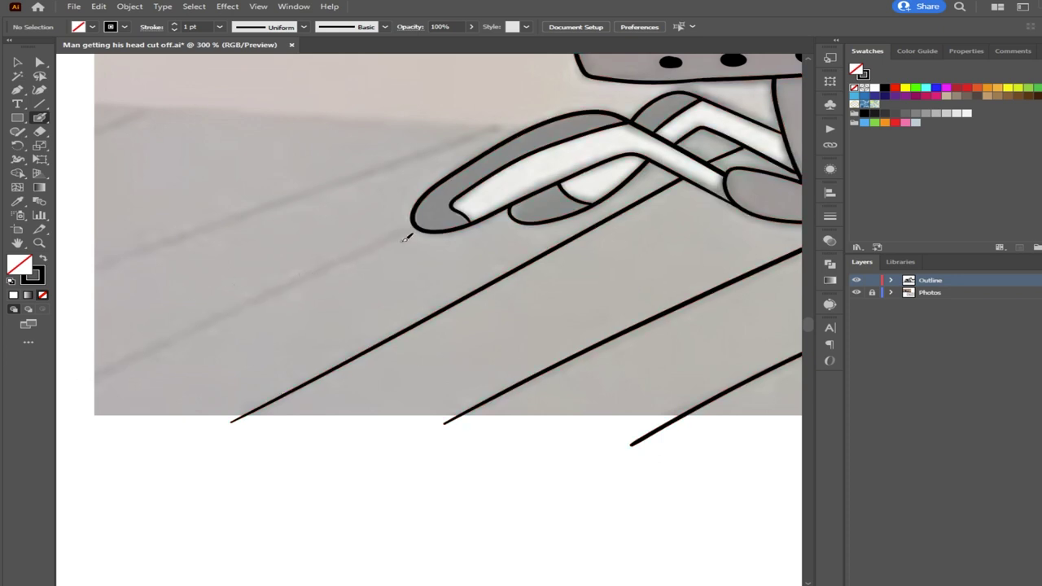
left_click_drag(418, 222, 81, 383)
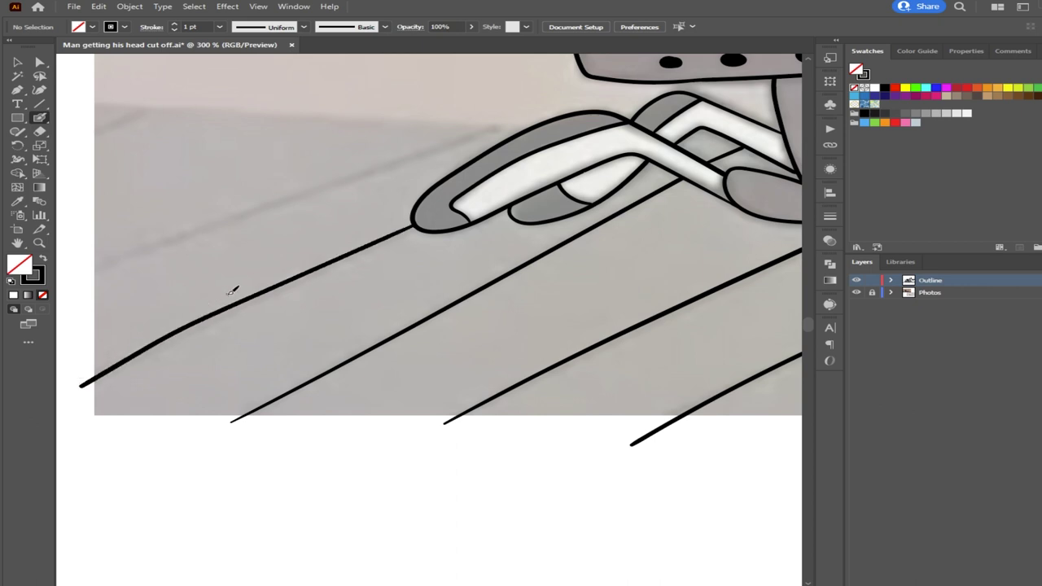
key("ctrl+z")
left_click_drag(408, 227, 74, 384)
Handwrite 980 on the empty wall area of the photo and add a small box with two arrows pointing to it
scroll(230, 367, "up", 3)
scroll(230, 367, "up", 6)
scroll(230, 367, "left", 2)
left_click_drag(293, 168, 309, 238)
mouse_move(348, 160)
left_mouse_down()
mouse_move(348, 179)
mouse_move(364, 188)
mouse_move(351, 163)
left_mouse_up()
left_click_drag(383, 159, 379, 163)
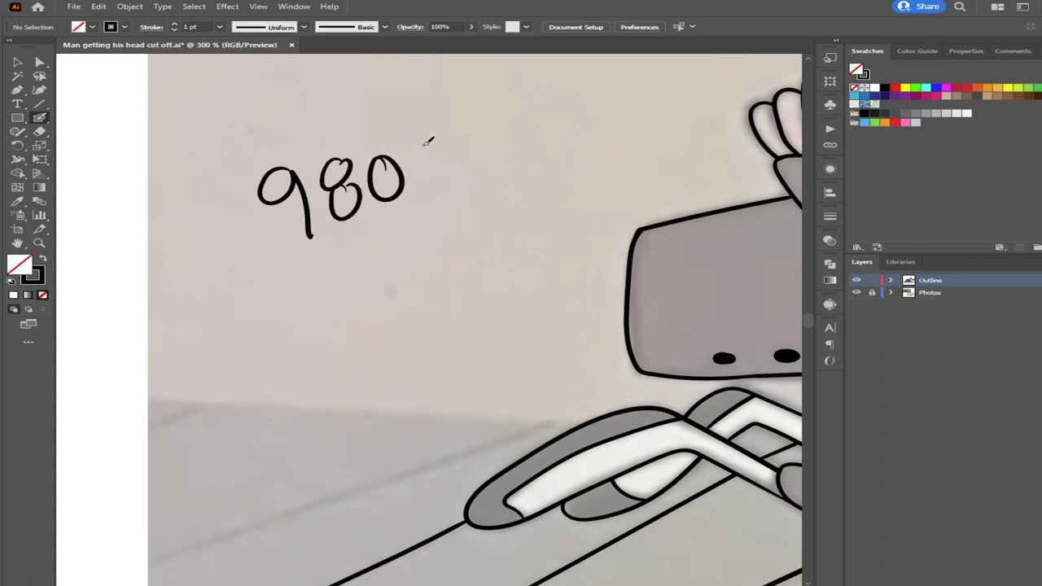
mouse_move(407, 151)
left_mouse_down()
mouse_move(424, 124)
mouse_move(483, 130)
mouse_move(483, 120)
mouse_move(465, 202)
mouse_move(531, 198)
mouse_move(535, 157)
mouse_move(494, 150)
left_mouse_up()
mouse_move(443, 249)
left_mouse_down()
mouse_move(469, 229)
mouse_move(480, 247)
mouse_move(389, 294)
left_mouse_up()
Handwrite 1300 twice, one beneath the other, under the lower arrow
left_click_drag(297, 314, 292, 373)
mouse_move(317, 319)
left_mouse_down()
mouse_move(346, 319)
mouse_move(316, 367)
left_mouse_up()
left_click_drag(384, 318, 383, 316)
mouse_move(418, 312)
left_mouse_down()
mouse_move(404, 342)
mouse_move(419, 313)
left_mouse_up()
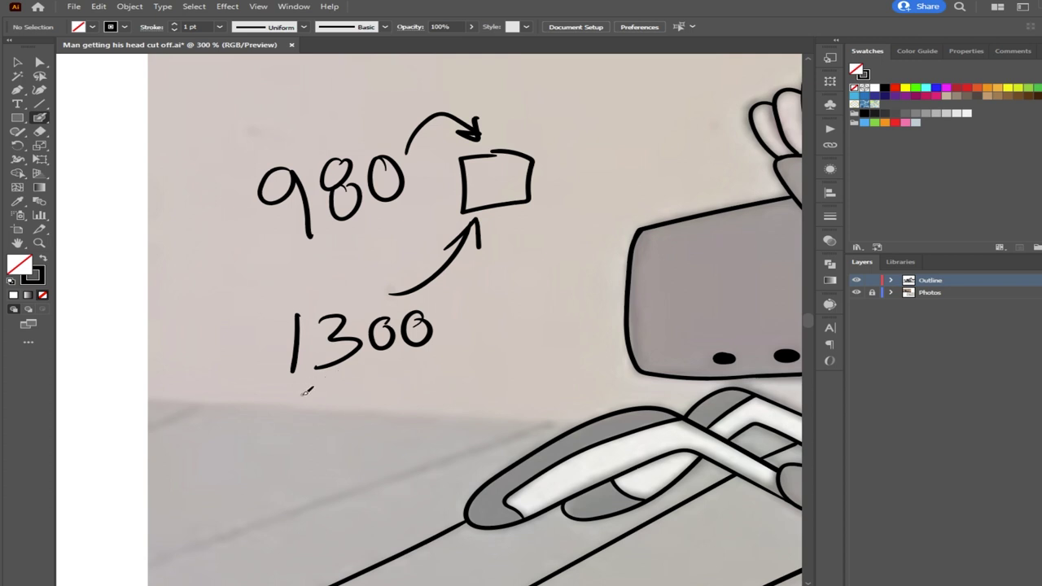
left_click_drag(298, 389, 303, 424)
mouse_move(321, 387)
left_mouse_down()
mouse_move(345, 391)
mouse_move(331, 422)
left_mouse_up()
mouse_move(375, 377)
left_mouse_down()
mouse_move(363, 395)
mouse_move(373, 378)
left_mouse_up()
left_click_drag(411, 366, 411, 365)
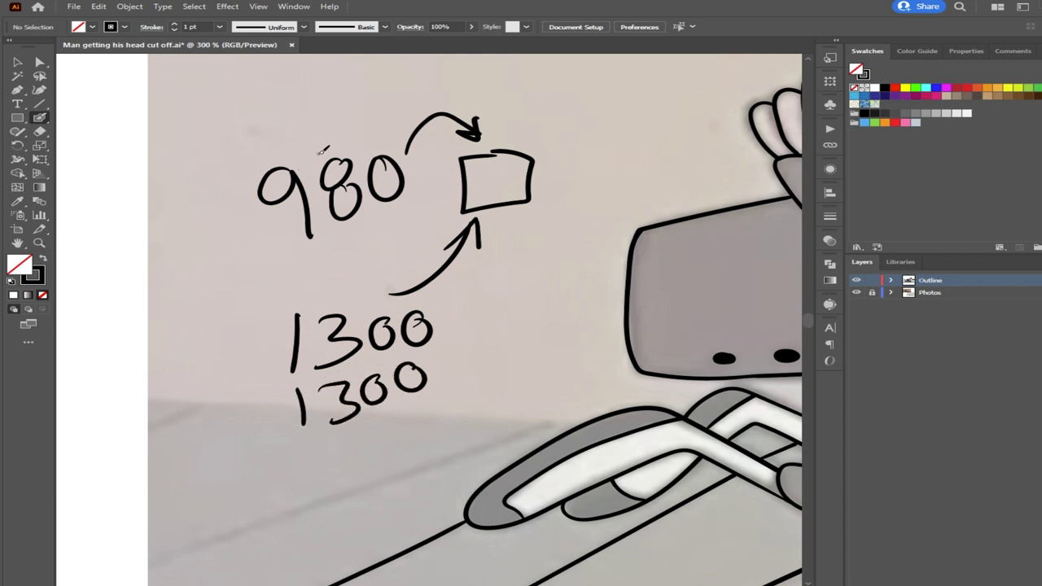
Add a dollar sign before 980 and handwrite 850 and 750 to its left, linking the amounts with arcs
mouse_move(324, 151)
left_mouse_down()
mouse_move(277, 120)
mouse_move(258, 141)
left_mouse_up()
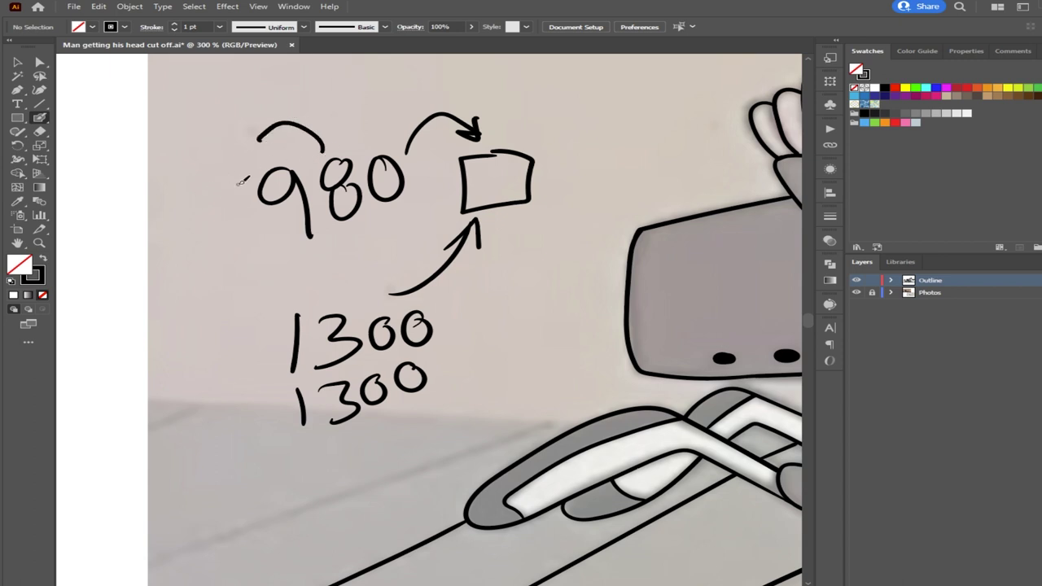
mouse_move(249, 179)
left_mouse_down()
mouse_move(224, 228)
mouse_move(253, 269)
left_mouse_up()
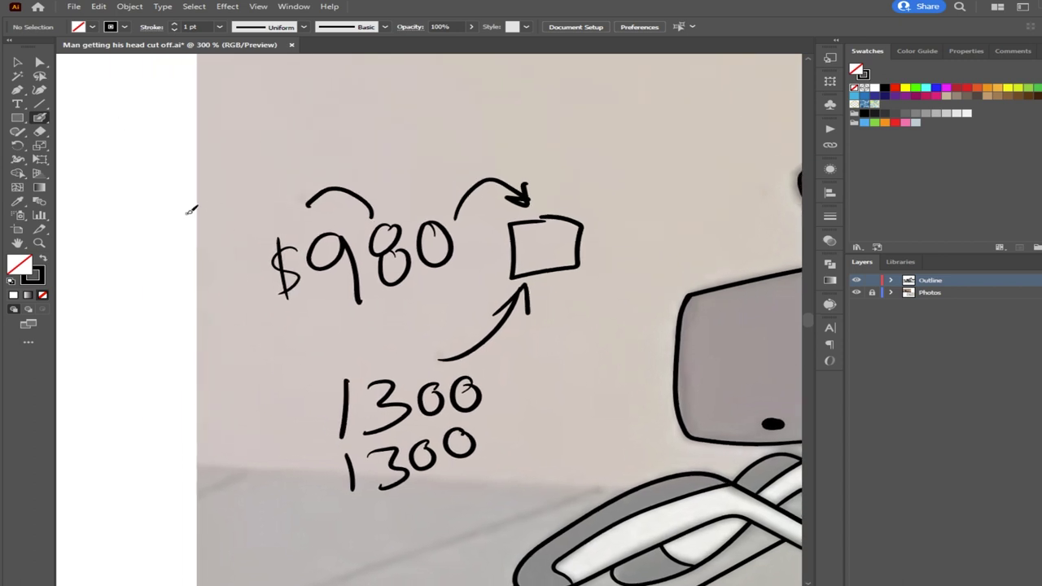
left_click_drag(169, 210, 186, 269)
left_click_drag(205, 202, 198, 270)
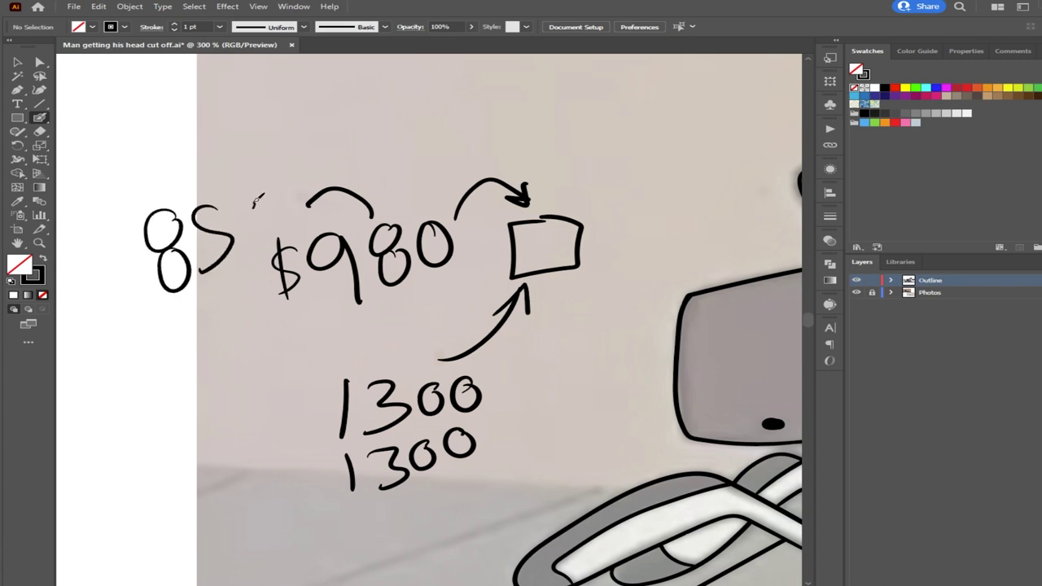
left_click_drag(244, 203, 242, 206)
mouse_move(321, 188)
left_mouse_down()
mouse_move(218, 185)
mouse_move(145, 166)
mouse_move(134, 180)
mouse_move(147, 233)
left_mouse_up()
scroll(135, 181, "left", 3)
mouse_move(182, 163)
left_mouse_down()
mouse_move(230, 160)
mouse_move(167, 191)
mouse_move(166, 224)
left_mouse_up()
mouse_move(241, 151)
left_mouse_down()
mouse_move(243, 175)
mouse_move(218, 150)
left_mouse_up()
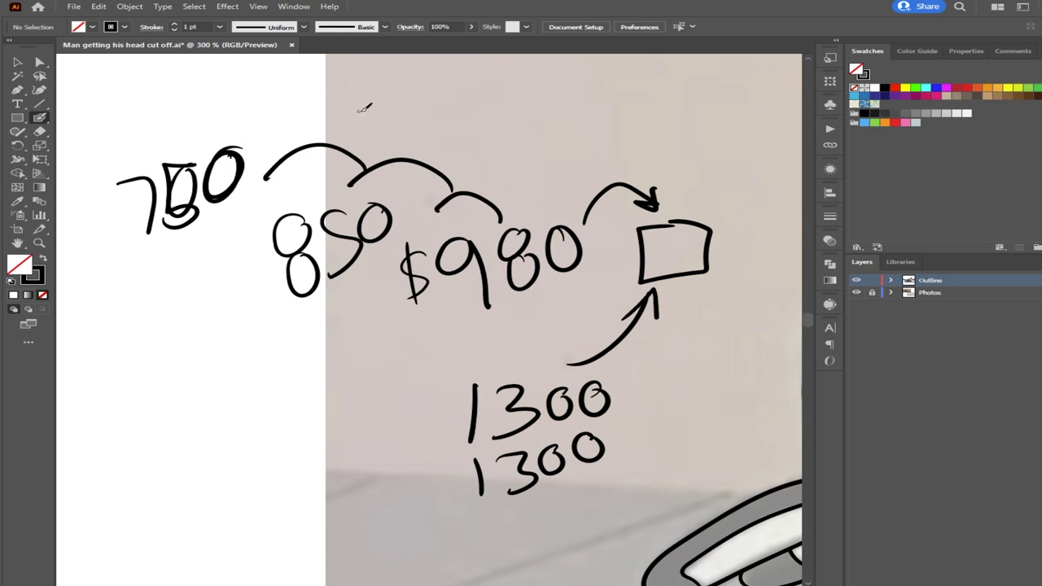
Number the amounts by writing 3 above 980, 4 above the arrow and 1 above 1300, with arcs around the box
left_click_drag(528, 150, 531, 190)
mouse_move(515, 152)
left_mouse_down()
mouse_move(531, 163)
mouse_move(512, 194)
left_mouse_up()
left_click_drag(604, 144, 631, 155)
mouse_move(627, 140)
left_mouse_down()
mouse_move(617, 177)
mouse_move(673, 130)
mouse_move(683, 150)
left_mouse_up()
mouse_move(651, 236)
left_mouse_down()
mouse_move(594, 203)
mouse_move(568, 206)
left_mouse_up()
mouse_move(594, 135)
left_mouse_down()
mouse_move(653, 269)
mouse_move(585, 315)
left_mouse_up()
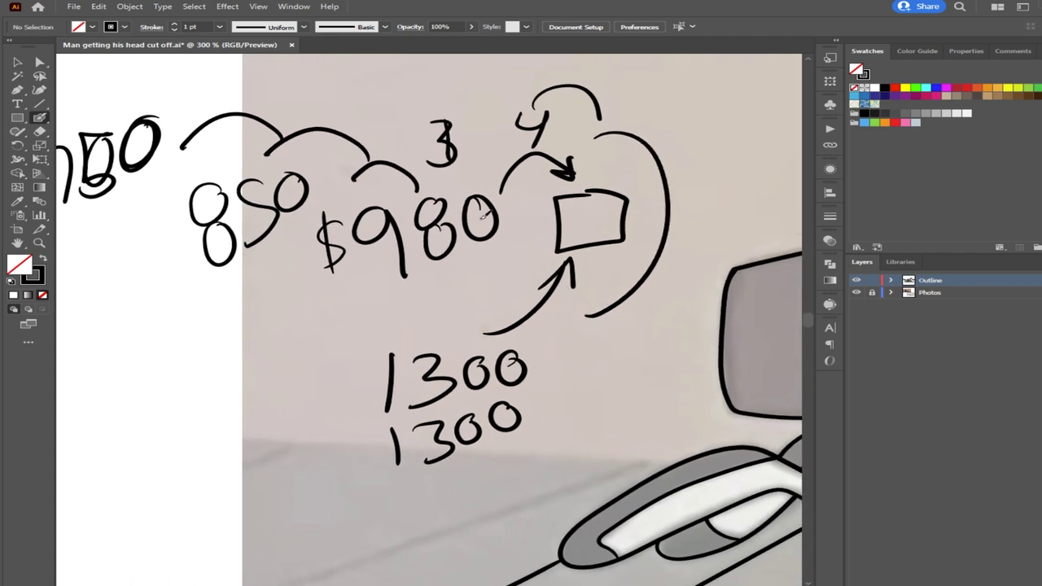
left_click_drag(437, 286, 442, 324)
Erase all the handwritten numbers, arcs, arrows and the box using an enlarged eraser, and shrink the eraser again
scroll(338, 289, "down", 3)
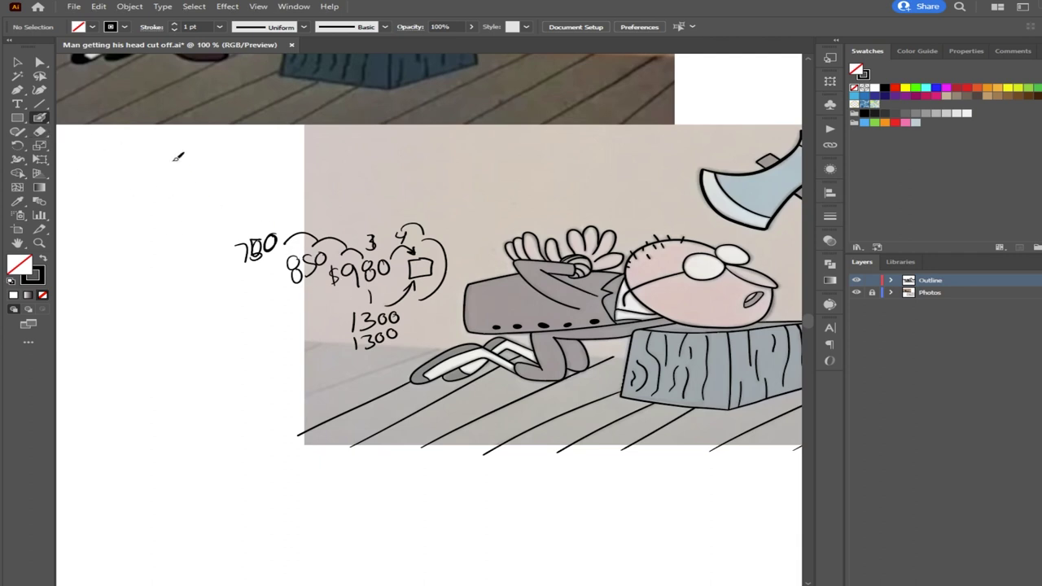
left_click(45, 133)
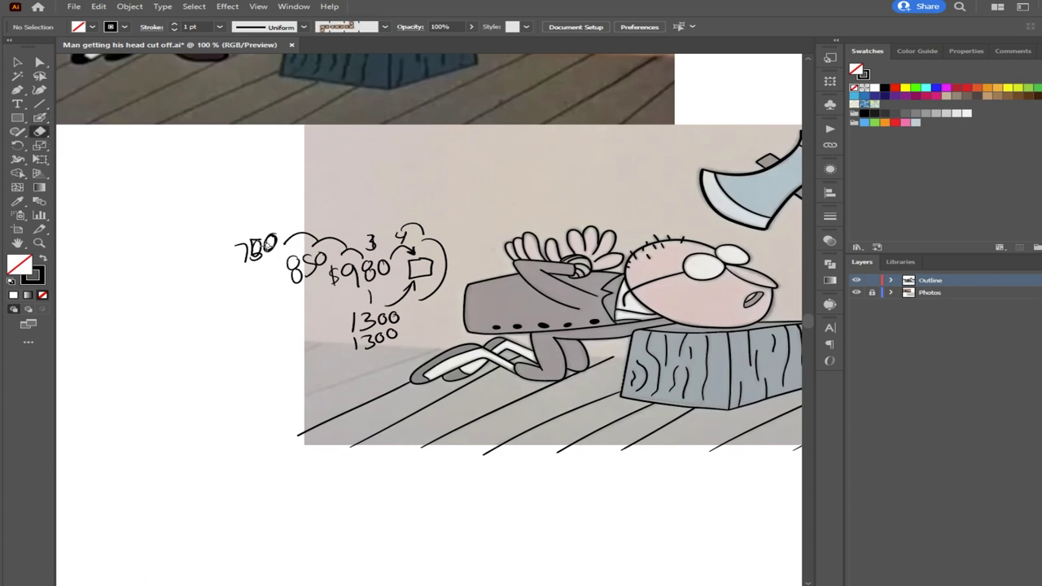
key("bracketright")
key("bracketright")
key("bracketright")
key("bracketright")
key("bracketright")
mouse_move(244, 246)
left_mouse_down()
mouse_move(293, 229)
mouse_move(265, 313)
mouse_move(338, 227)
mouse_move(379, 238)
mouse_move(375, 294)
mouse_move(338, 337)
mouse_move(405, 259)
left_mouse_up()
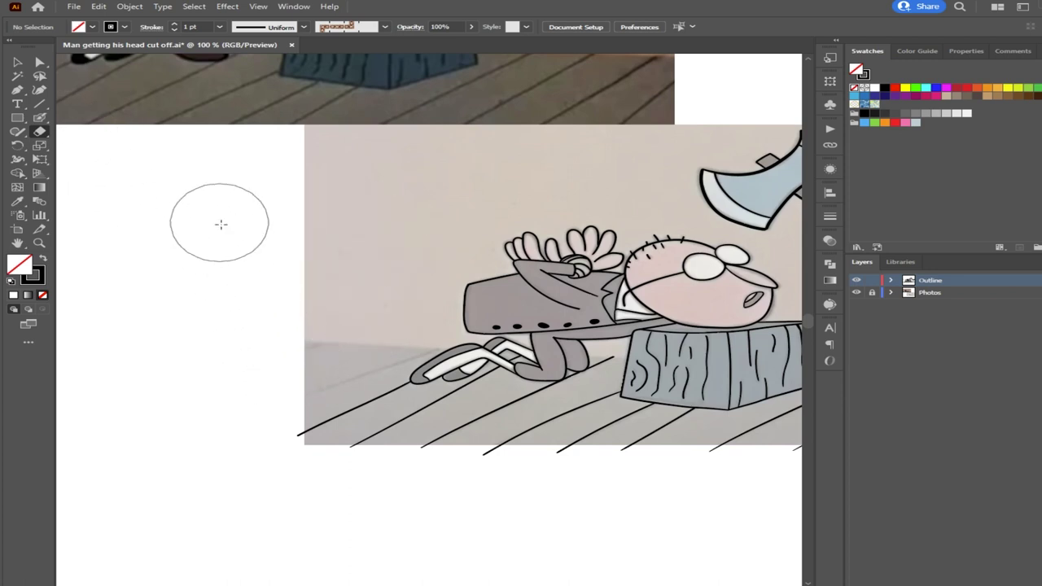
key("bracketleft")
key("bracketleft")
key("bracketleft")
key("bracketleft")
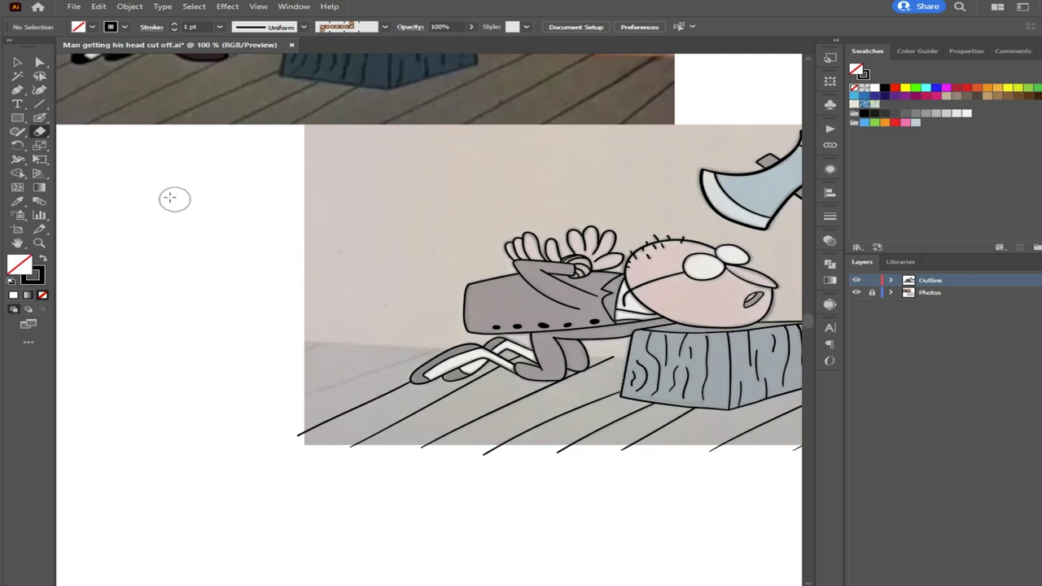
Trace the last two floorboard lines at the photo's left edge, behind the man's shoe, with the paintbrush
left_click(40, 121)
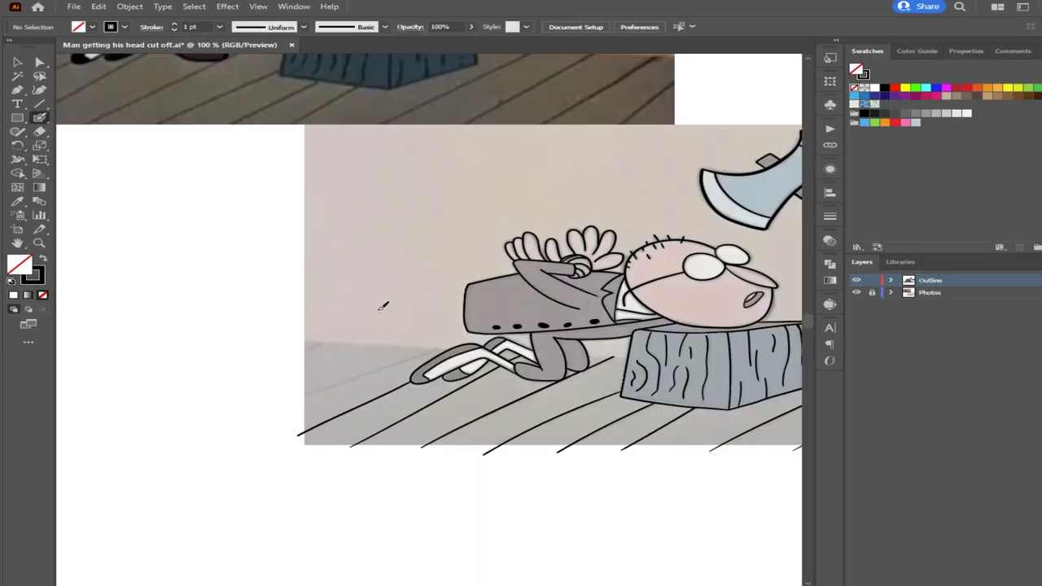
scroll(397, 352, "up", 2)
left_click_drag(433, 390, 469, 383)
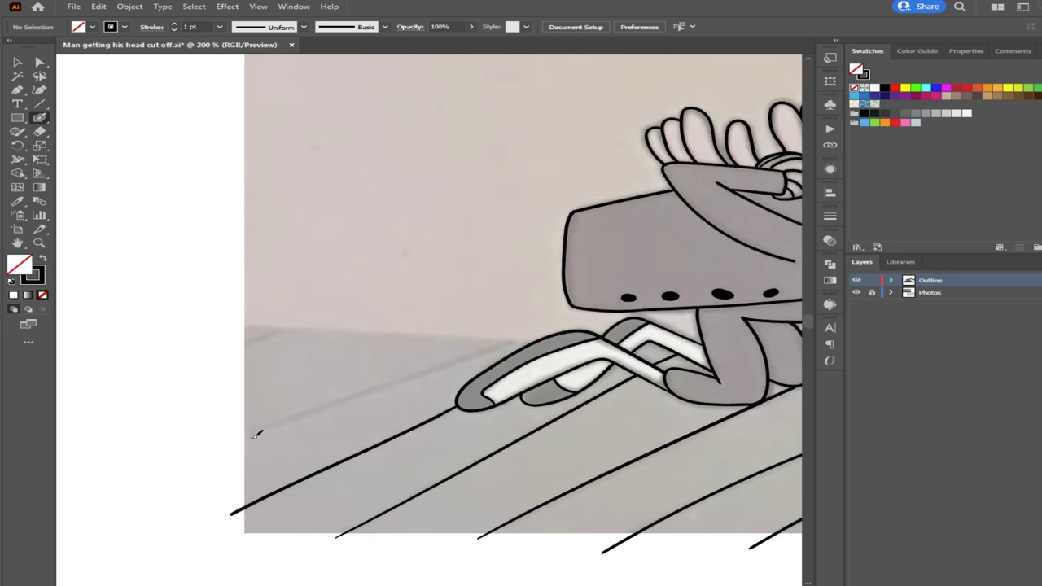
left_click_drag(227, 439, 507, 341)
left_click_drag(230, 351, 280, 326)
Examine the whole traced outline on the artboard with the Photos layer hidden and shown
left_click_drag(408, 424, 186, 405)
left_click_drag(300, 407, 154, 382)
left_click_drag(331, 381, 302, 437)
left_click_drag(398, 428, 230, 405)
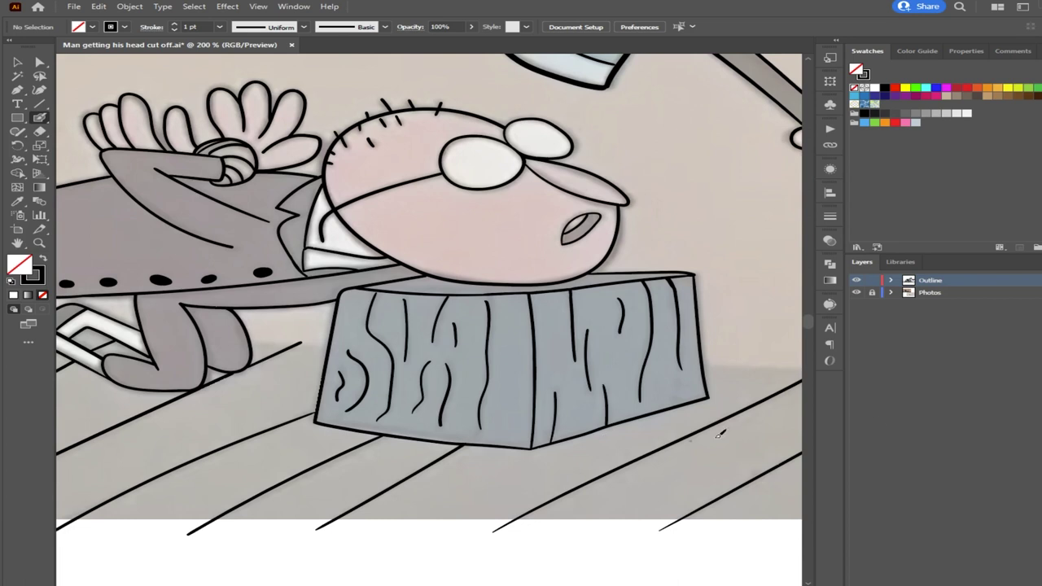
left_click(855, 292)
key("ctrl+0")
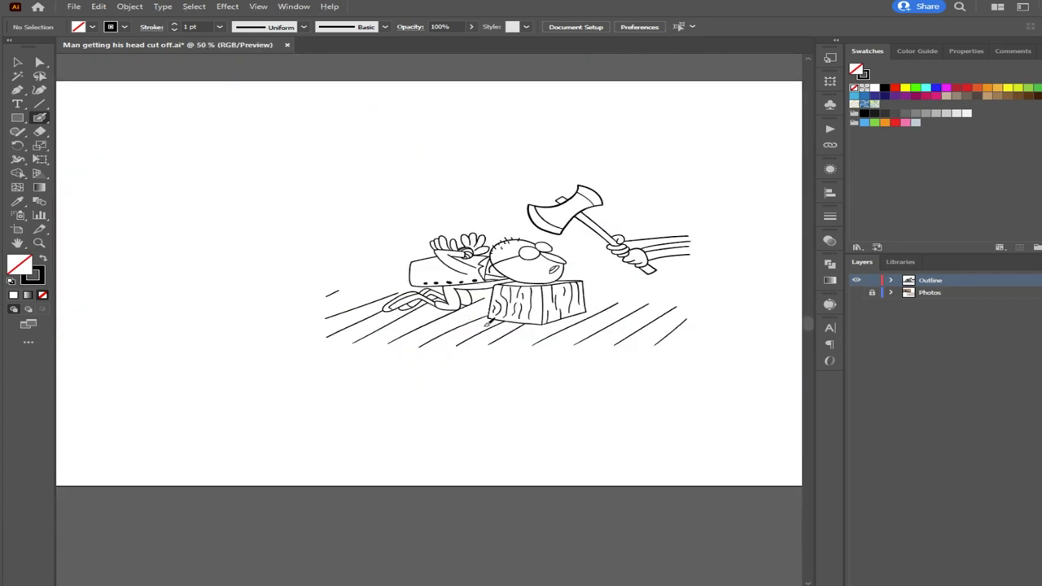
left_click(856, 292)
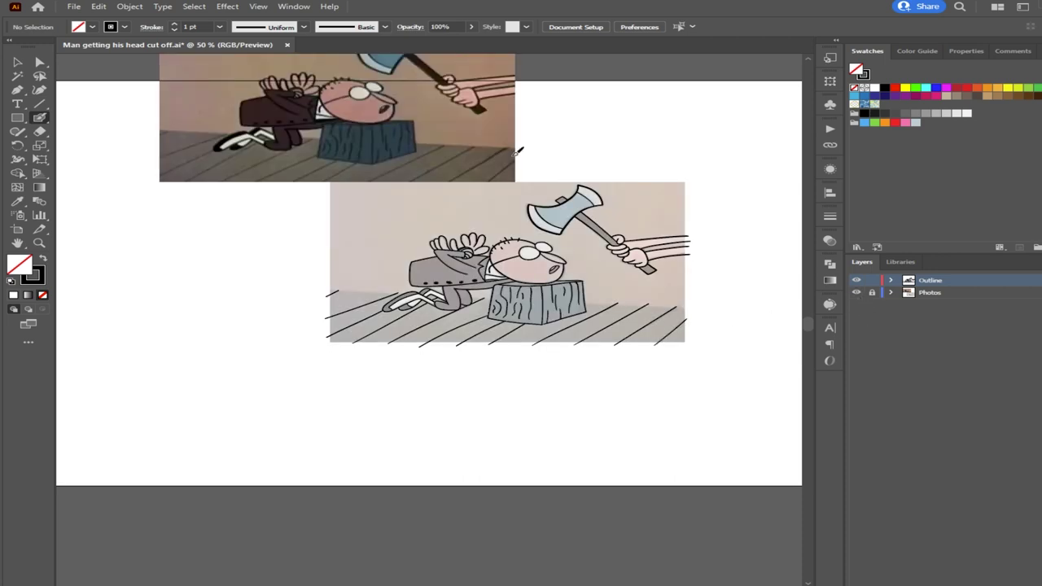
left_click(857, 294)
left_click(856, 293)
Handwrite 750 with the paintbrush on the blank artboard area left of the faded photo
left_click(17, 117)
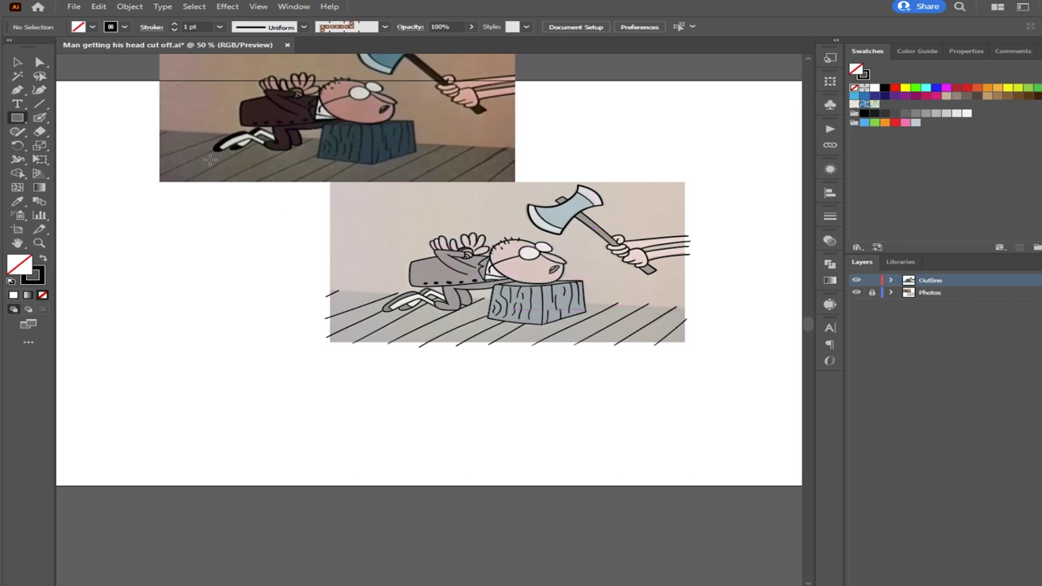
left_click(39, 118)
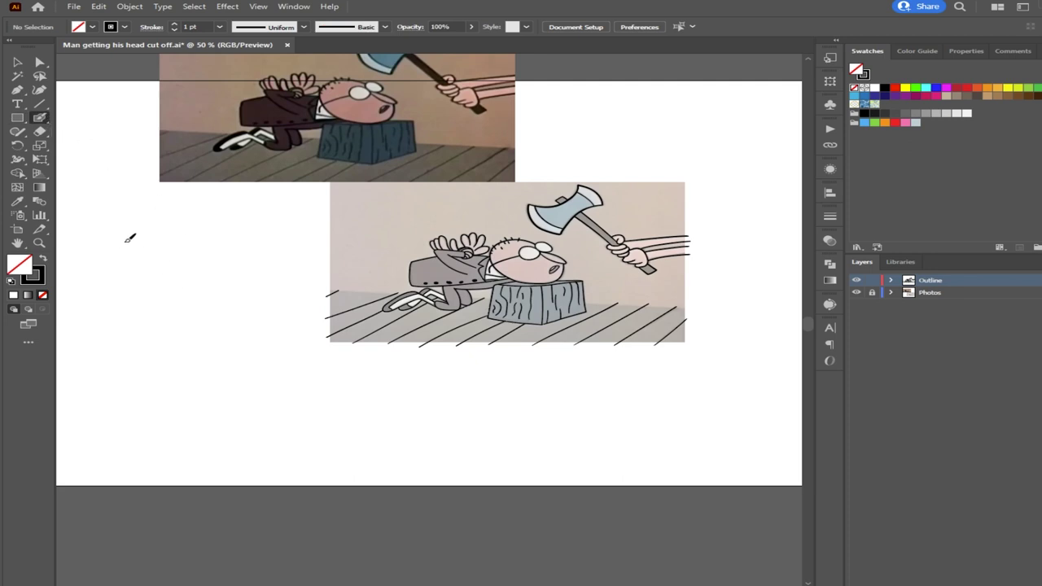
mouse_move(118, 241)
left_mouse_down()
mouse_move(120, 267)
mouse_move(132, 242)
mouse_move(152, 292)
left_mouse_up()
key("ctrl+z")
mouse_move(141, 231)
left_mouse_down()
mouse_move(121, 246)
mouse_move(141, 236)
mouse_move(138, 226)
mouse_move(152, 266)
left_mouse_up()
key("ctrl+z")
mouse_move(106, 256)
left_mouse_down()
mouse_move(135, 252)
mouse_move(135, 286)
left_mouse_up()
mouse_move(172, 235)
left_mouse_down()
mouse_move(153, 279)
mouse_move(193, 239)
left_mouse_up()
Handwrite 850, 900 and 1300 below 750 on the blank artboard area, linking the numbers with arrows
mouse_move(167, 288)
left_mouse_down()
mouse_move(169, 333)
mouse_move(175, 348)
mouse_move(180, 321)
mouse_move(180, 346)
left_mouse_up()
mouse_move(221, 303)
left_mouse_down()
mouse_move(211, 321)
mouse_move(222, 304)
left_mouse_up()
mouse_move(207, 363)
left_mouse_down()
mouse_move(227, 386)
mouse_move(233, 373)
left_mouse_up()
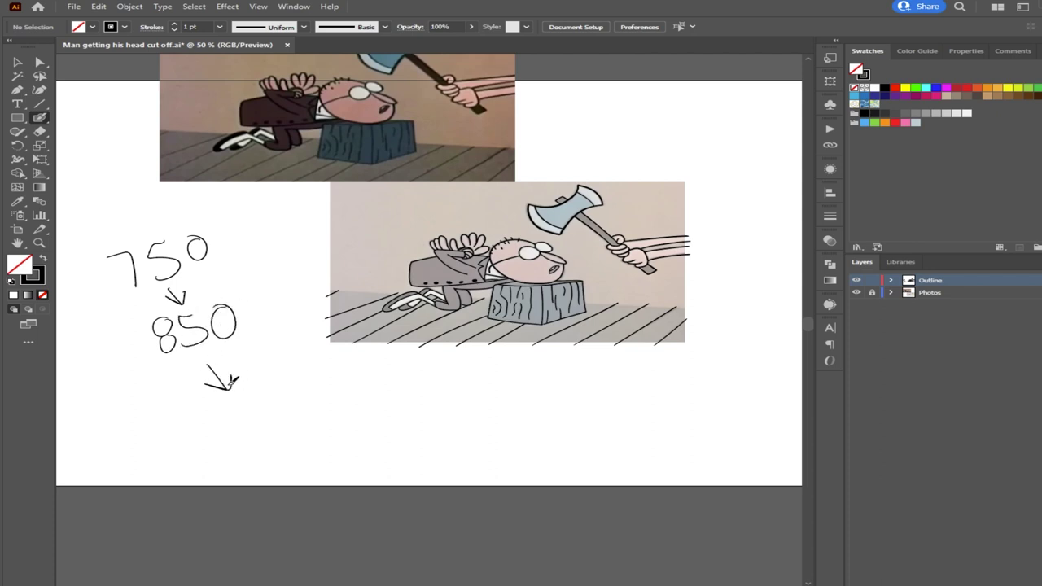
mouse_move(212, 412)
left_mouse_down()
mouse_move(218, 444)
mouse_move(233, 408)
mouse_move(248, 438)
mouse_move(262, 391)
left_mouse_up()
mouse_move(278, 427)
left_mouse_down()
mouse_move(310, 442)
mouse_move(304, 426)
mouse_move(344, 468)
left_mouse_up()
mouse_move(343, 440)
left_mouse_down()
mouse_move(374, 426)
mouse_move(359, 462)
left_mouse_up()
left_click_drag(396, 424, 395, 427)
left_click_drag(424, 410, 421, 409)
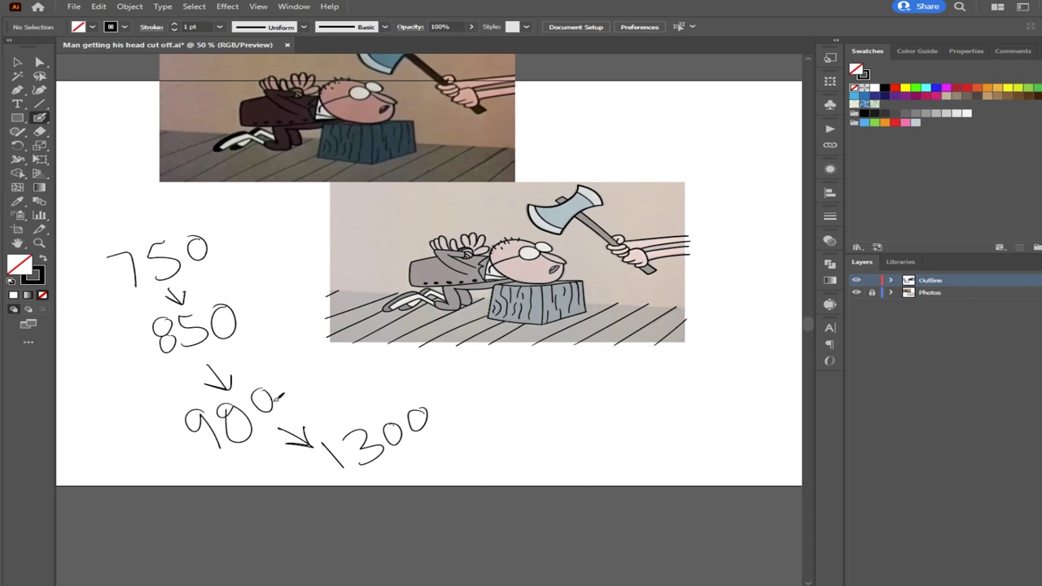
Erase all the handwritten numbers and arrows beside the faded photo
left_click(42, 132)
mouse_move(152, 286)
left_mouse_down()
mouse_move(131, 302)
mouse_move(114, 278)
mouse_move(181, 257)
mouse_move(159, 230)
mouse_move(139, 298)
mouse_move(144, 346)
mouse_move(189, 280)
mouse_move(191, 299)
mouse_move(205, 244)
mouse_move(214, 324)
mouse_move(182, 365)
mouse_move(236, 324)
mouse_move(223, 374)
left_mouse_up()
mouse_move(234, 335)
left_mouse_down()
mouse_move(210, 358)
mouse_move(193, 410)
mouse_move(196, 449)
mouse_move(221, 441)
mouse_move(237, 396)
mouse_move(217, 405)
mouse_move(221, 441)
mouse_move(252, 446)
mouse_move(278, 402)
mouse_move(256, 392)
mouse_move(230, 418)
mouse_move(235, 431)
mouse_move(278, 447)
mouse_move(310, 441)
mouse_move(285, 439)
mouse_move(346, 470)
mouse_move(364, 465)
mouse_move(333, 426)
mouse_move(360, 451)
mouse_move(364, 475)
mouse_move(343, 416)
mouse_move(378, 453)
mouse_move(374, 409)
mouse_move(404, 440)
mouse_move(393, 443)
mouse_move(381, 430)
mouse_move(420, 419)
mouse_move(391, 432)
left_mouse_up()
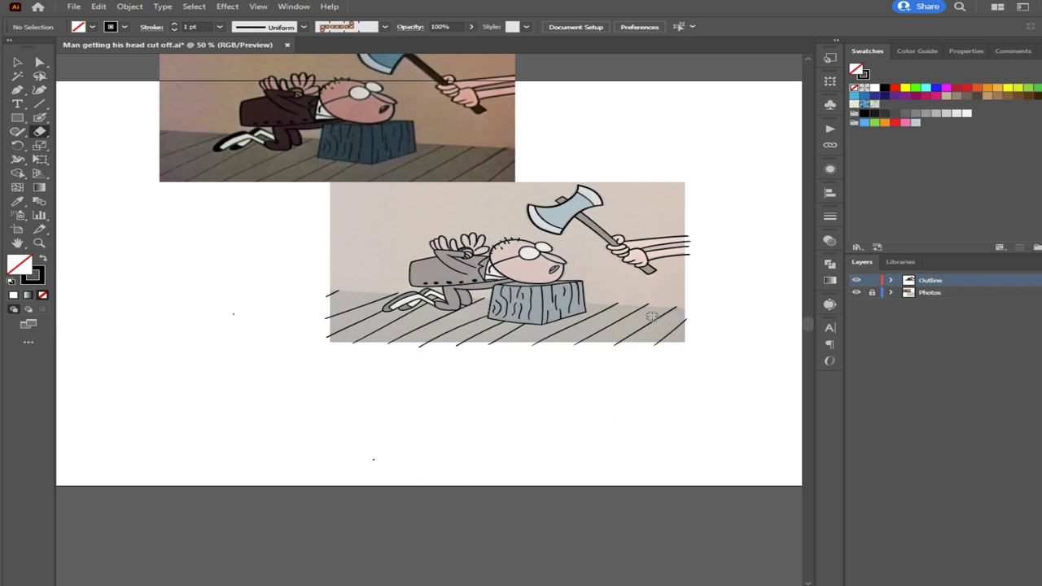
Draw a rectangle frame over the faded photo, matching its corners
left_click(17, 117)
scroll(643, 312, "up", 2)
scroll(643, 312, "down", 1)
left_click_drag(529, 298, 555, 350)
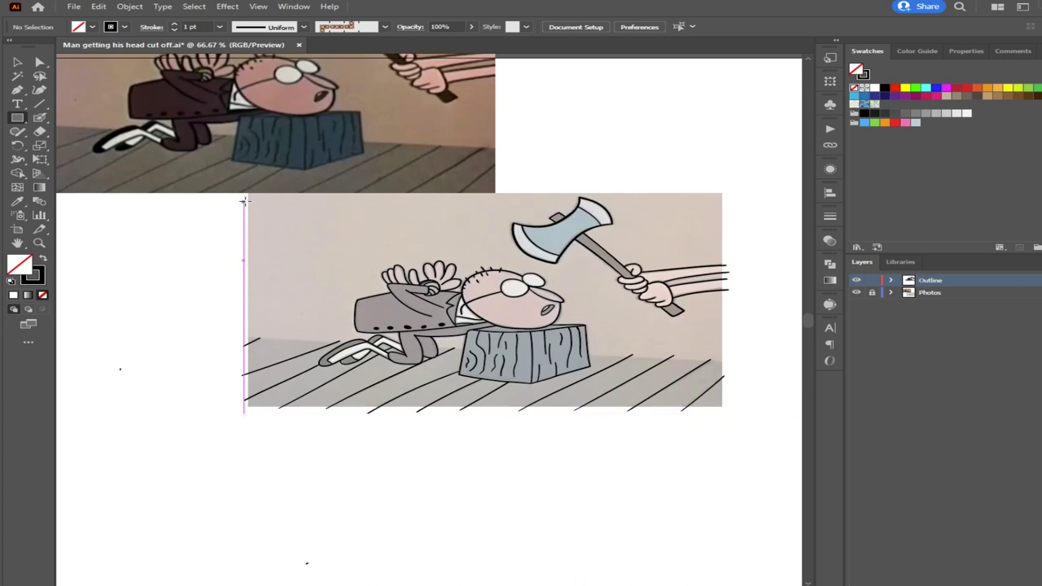
mouse_move(249, 192)
left_mouse_down()
mouse_move(690, 346)
mouse_move(721, 407)
left_mouse_up()
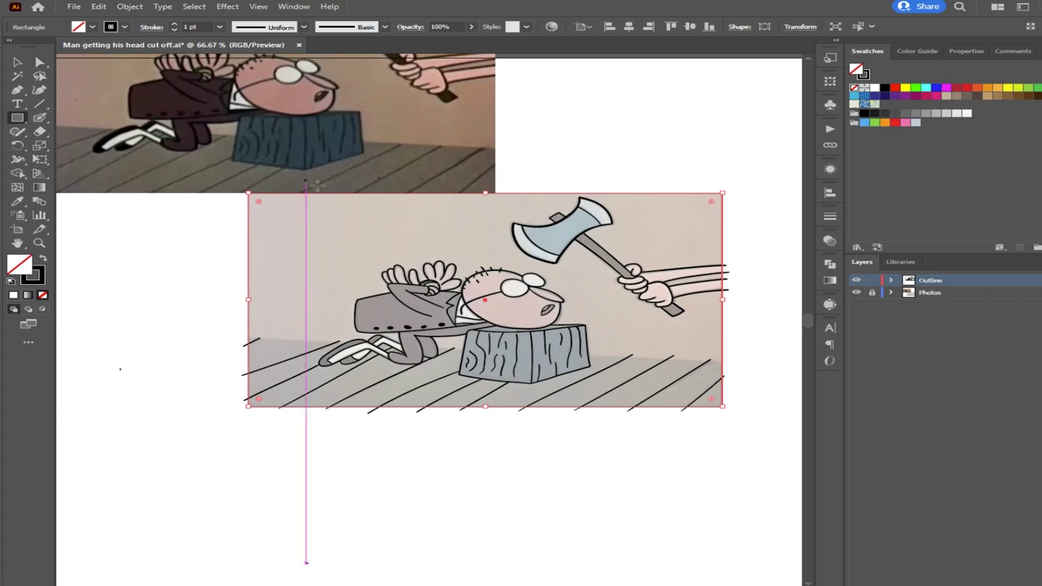
Try to cut the traced outline to the rectangle frame with a Pathfinder operation on the selected artwork
left_click(17, 62)
left_click_drag(750, 456, 262, 215)
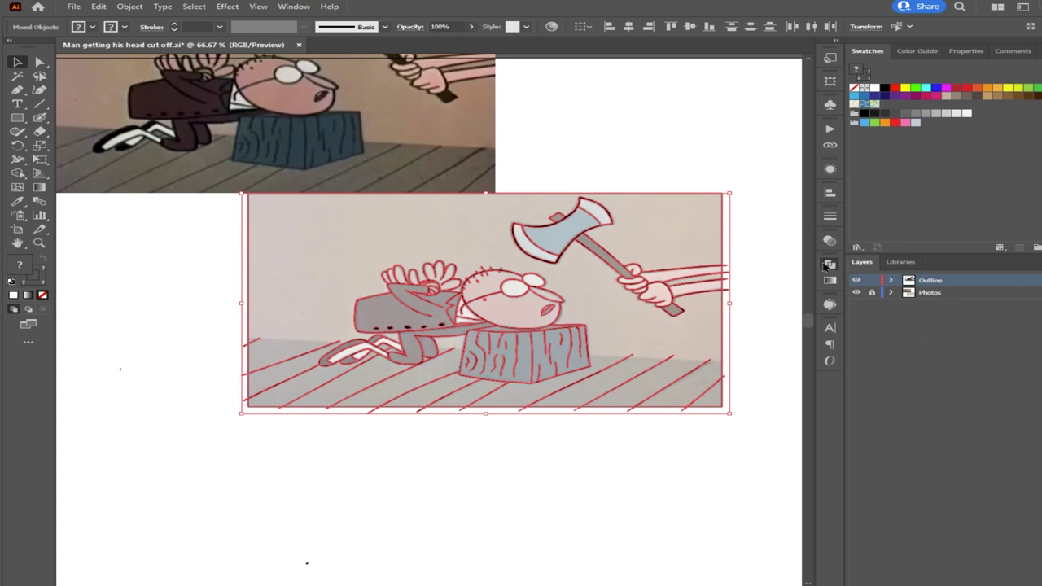
left_click(722, 328)
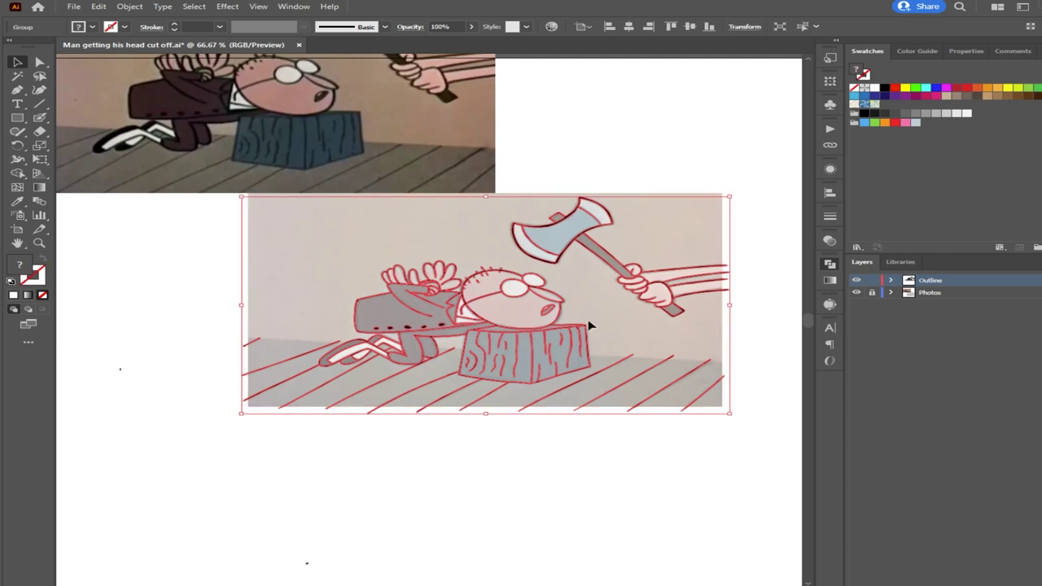
left_click(183, 317)
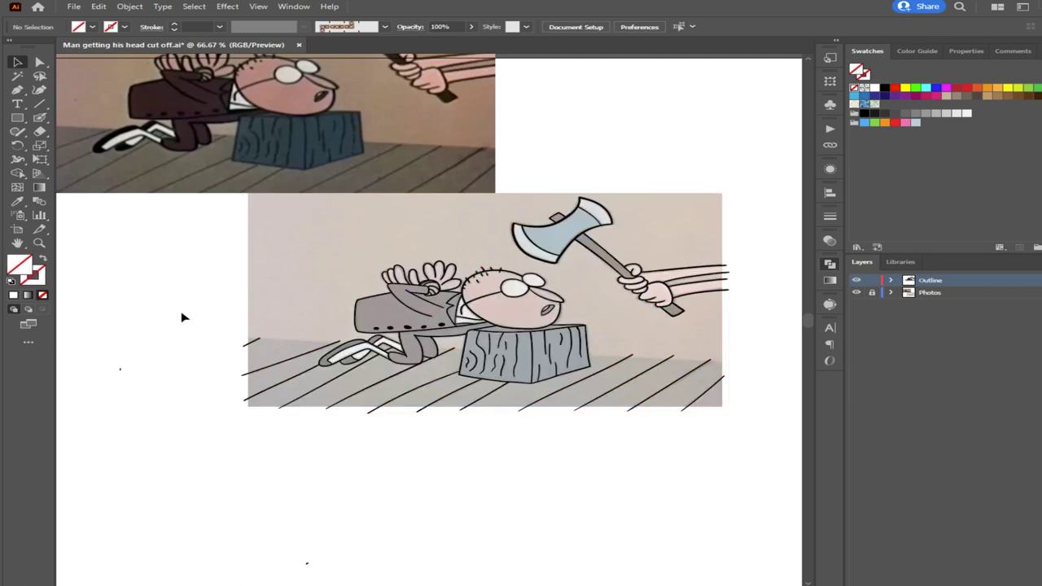
Undo the Pathfinder operation and the rectangle frame, keeping the handwritten numbers erased
key("ctrl+z")
key("ctrl+z")
key("ctrl+z")
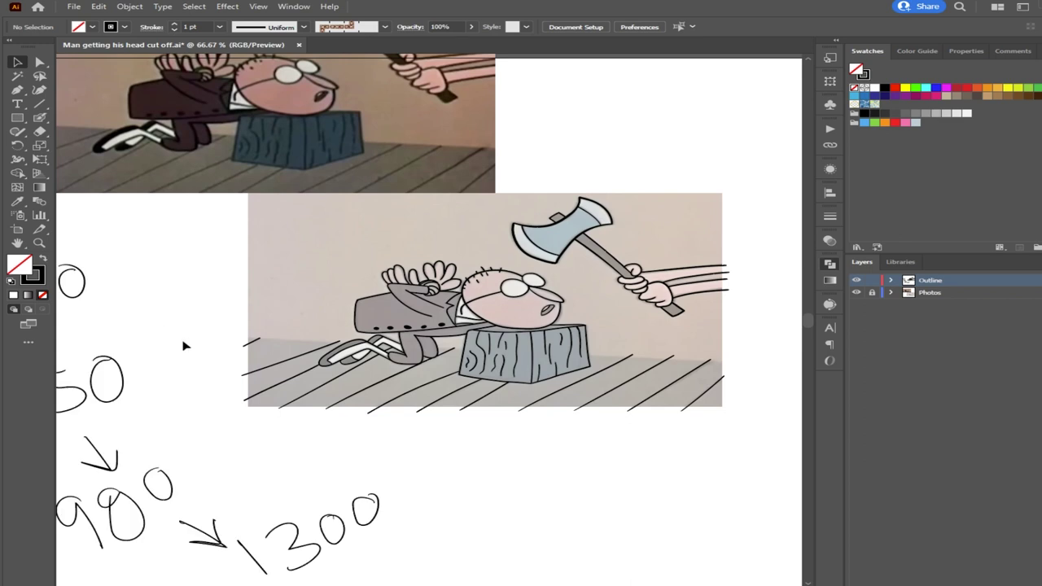
key("ctrl+z")
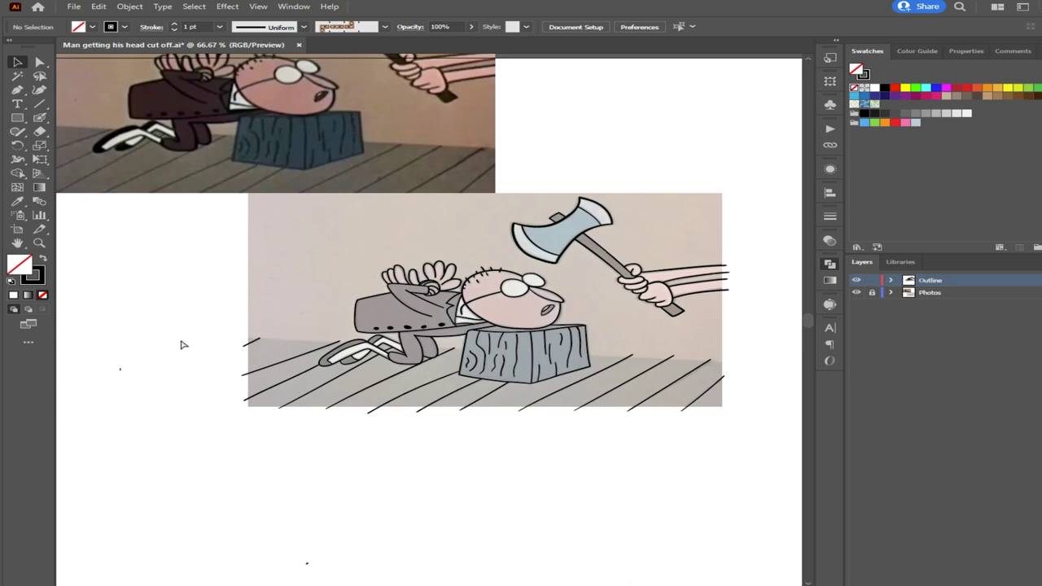
Draw a new rectangle over the faded photo and narrow its right side to align with the photo's edge
left_click(17, 118)
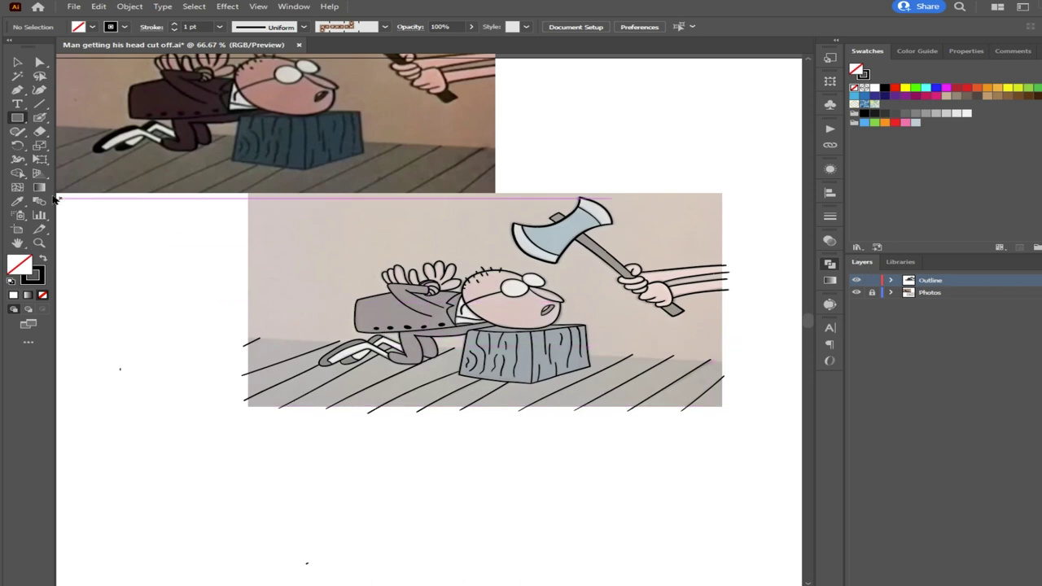
left_click_drag(724, 406, 248, 192)
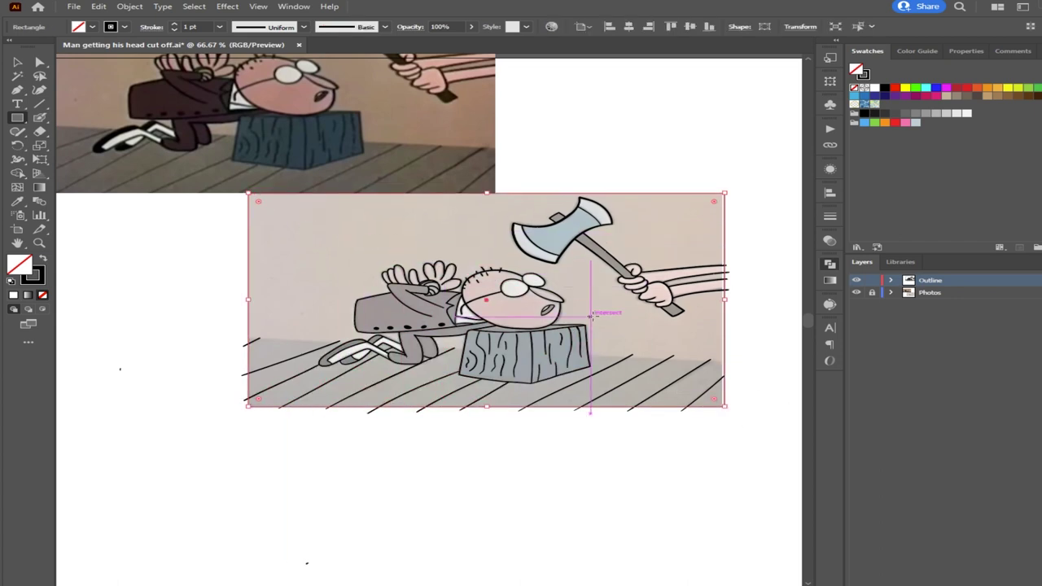
left_click_drag(533, 336, 446, 352)
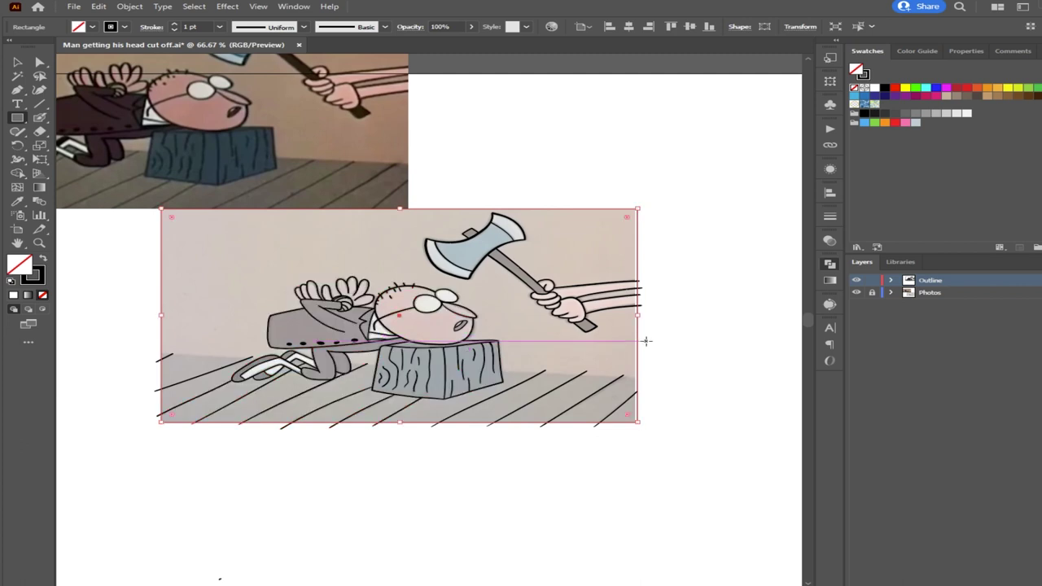
scroll(653, 341, "up", 2)
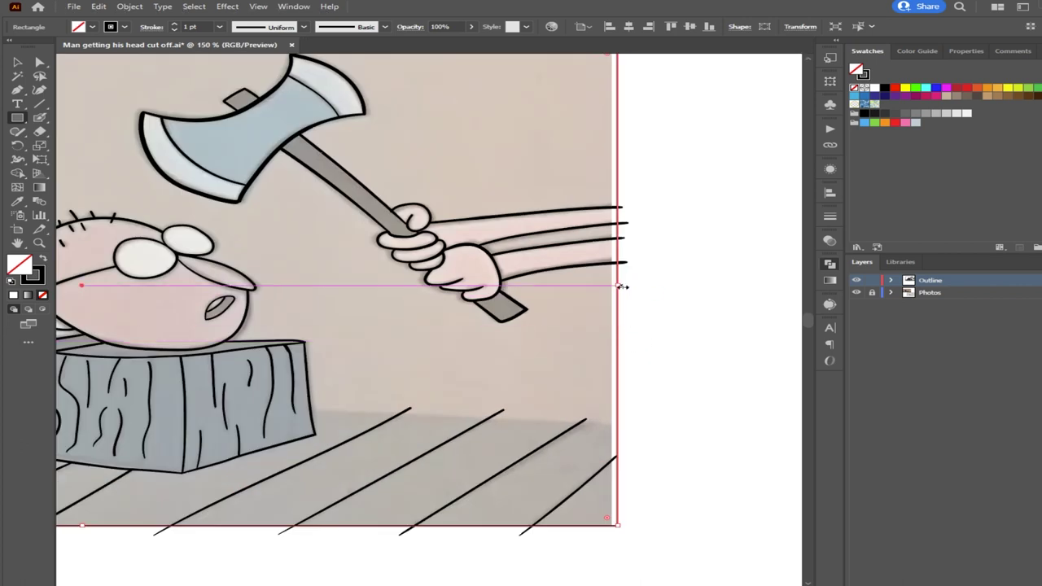
left_click_drag(617, 285, 612, 287)
scroll(598, 289, "down", 2)
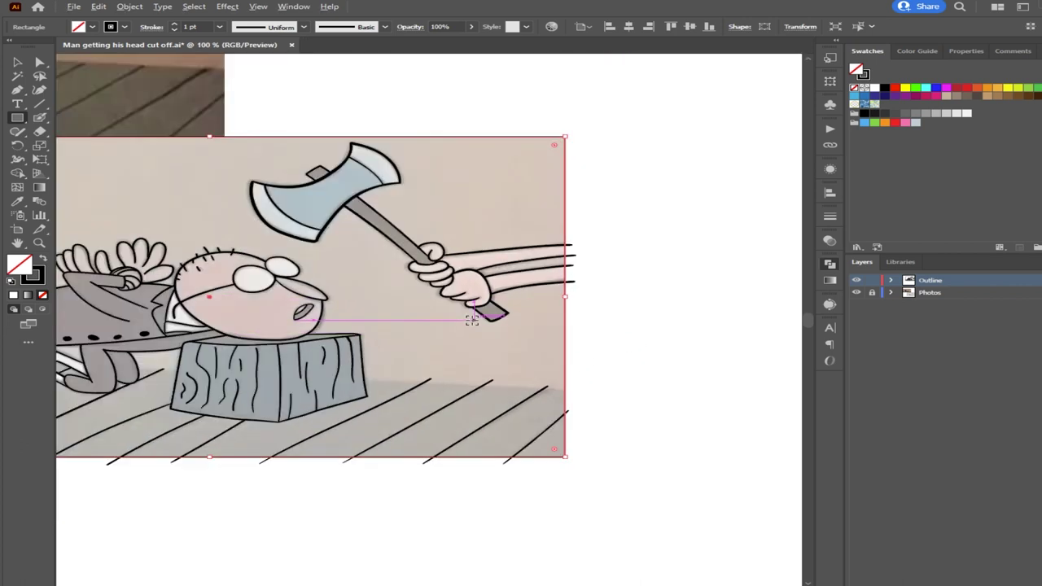
scroll(453, 320, "up", 1)
scroll(727, 348, "down", 1)
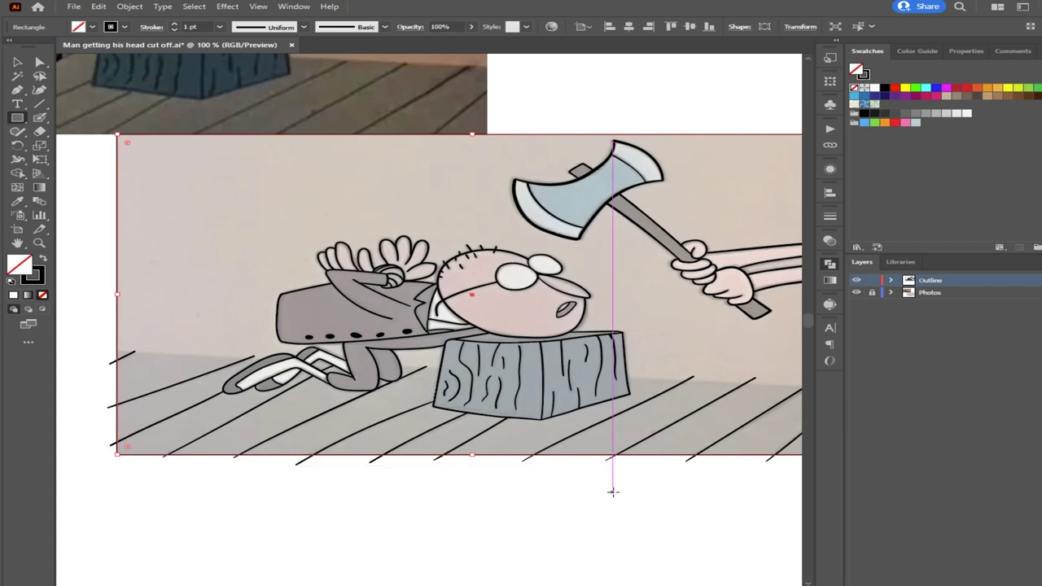
scroll(614, 484, "down", 1)
left_click_drag(614, 483, 548, 417)
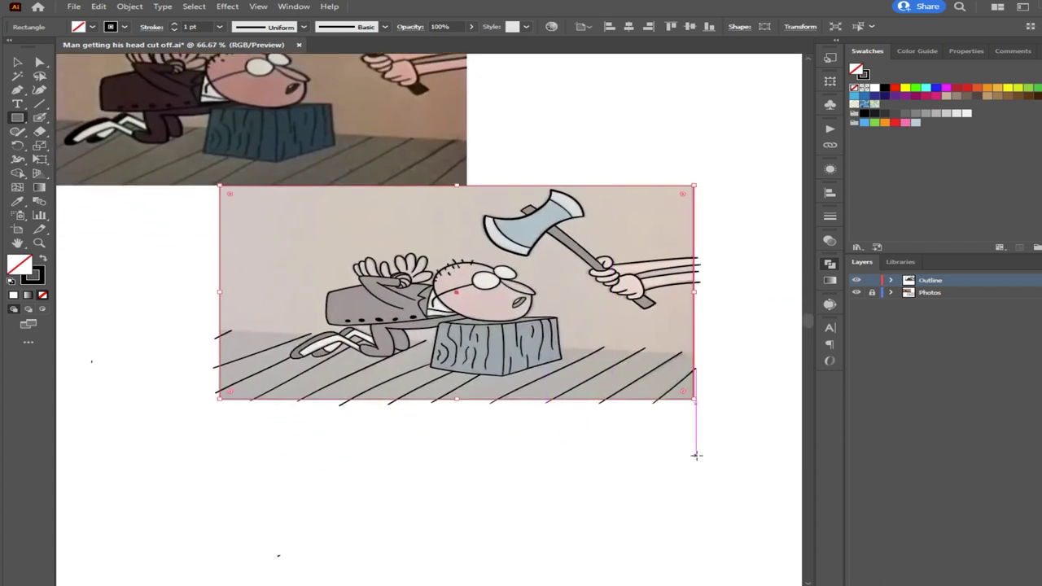
left_click_drag(728, 440, 618, 420)
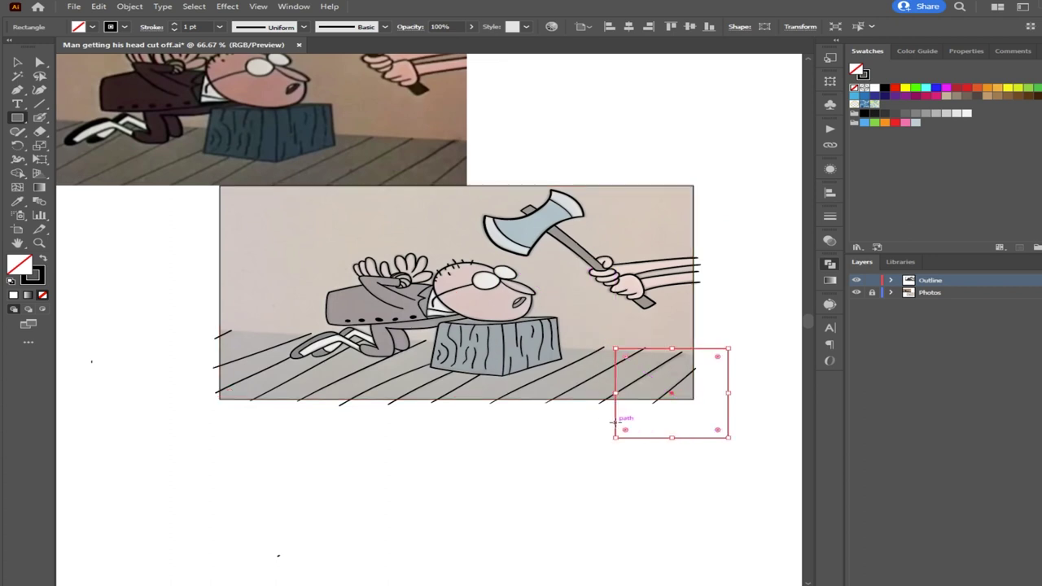
key("ctrl+z")
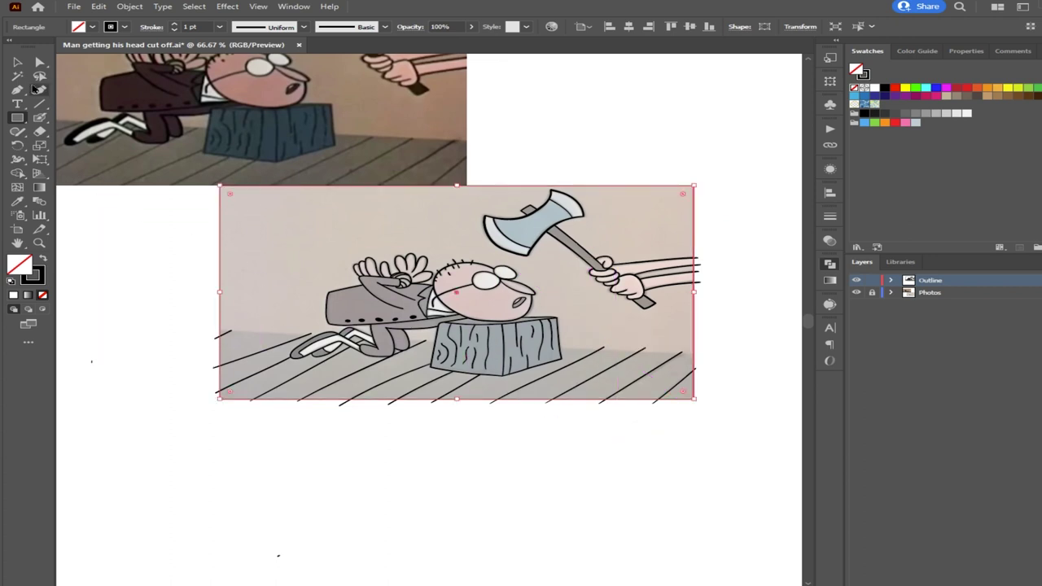
Try to remove the floorboard line ends below the frame with Shape Builder, with only the traced outline selected
left_click(17, 62)
left_click_drag(705, 440, 209, 385)
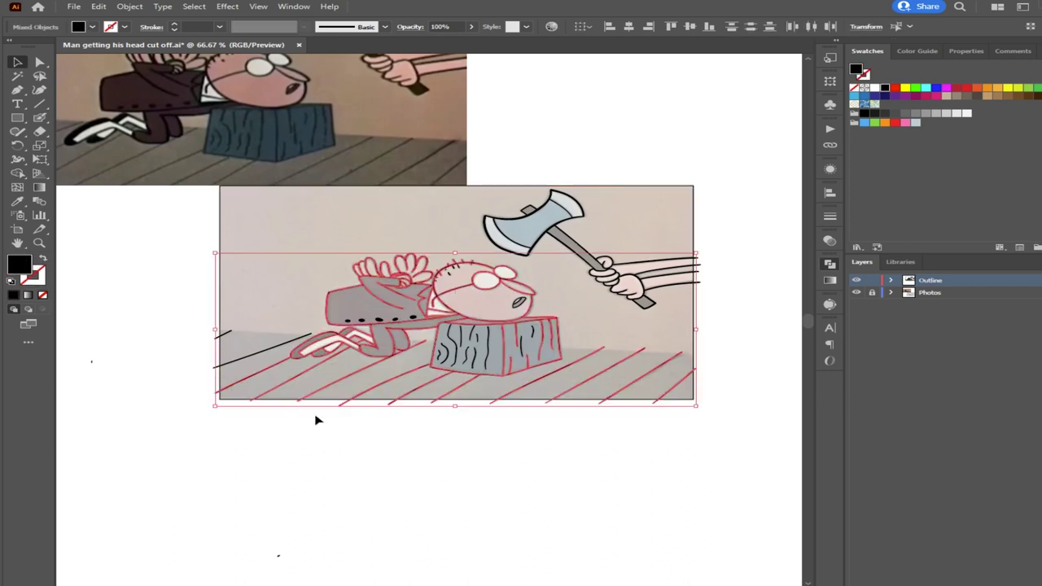
left_click(17, 172)
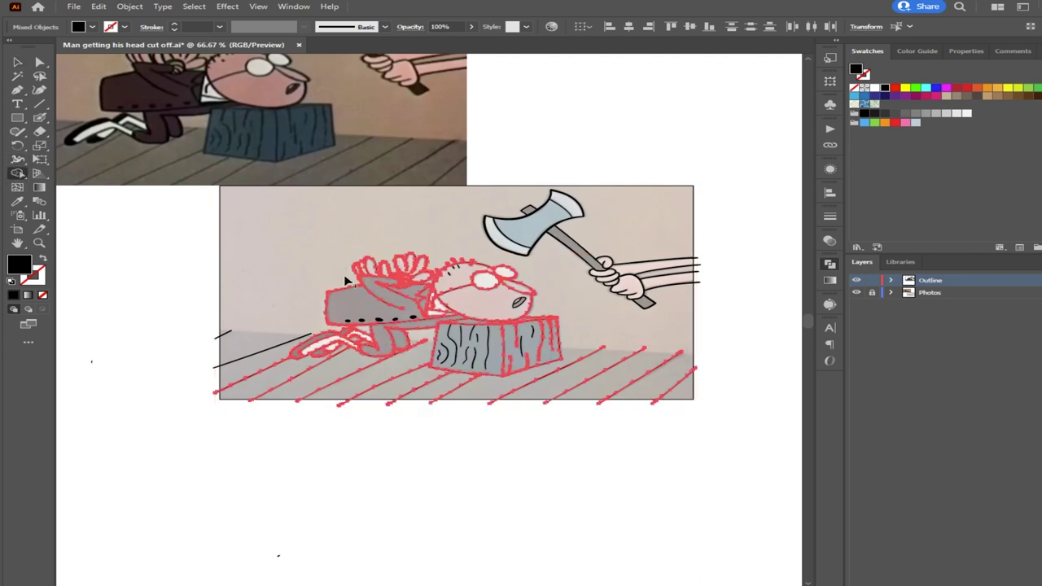
scroll(571, 419, "up", 3)
left_click_drag(606, 416, 377, 414)
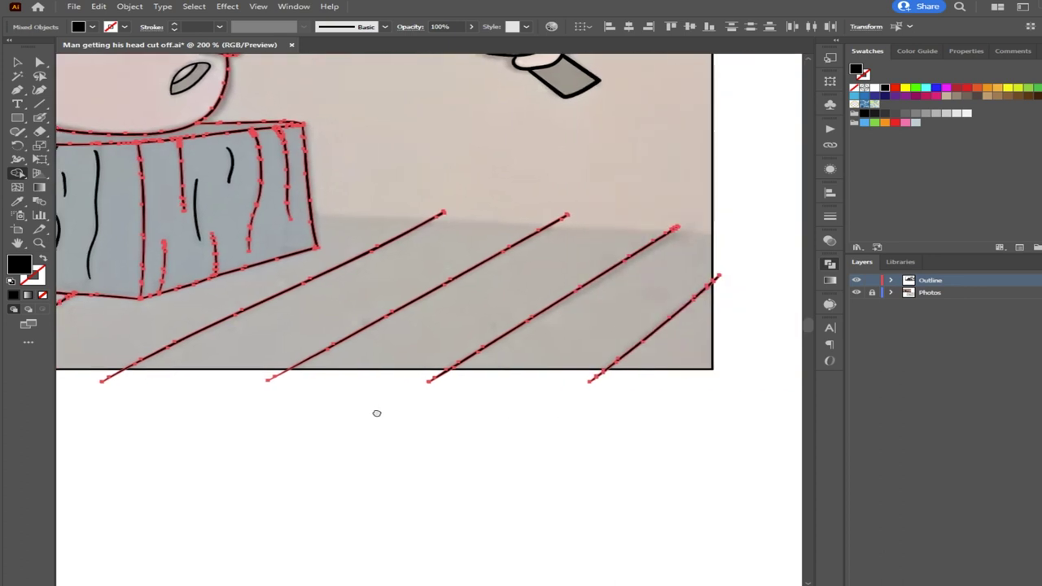
left_click(616, 388)
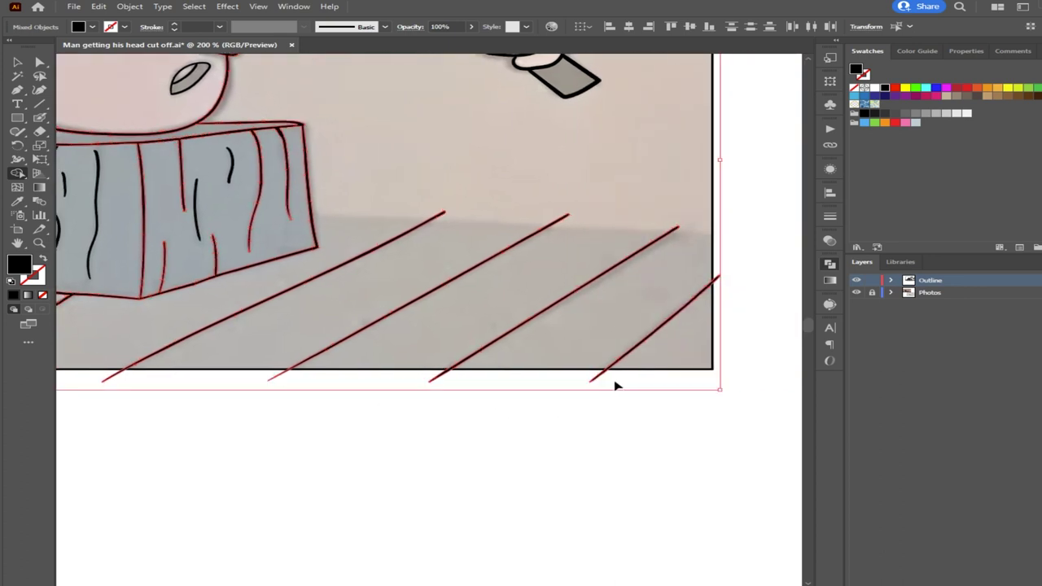
left_click(591, 380, "alt")
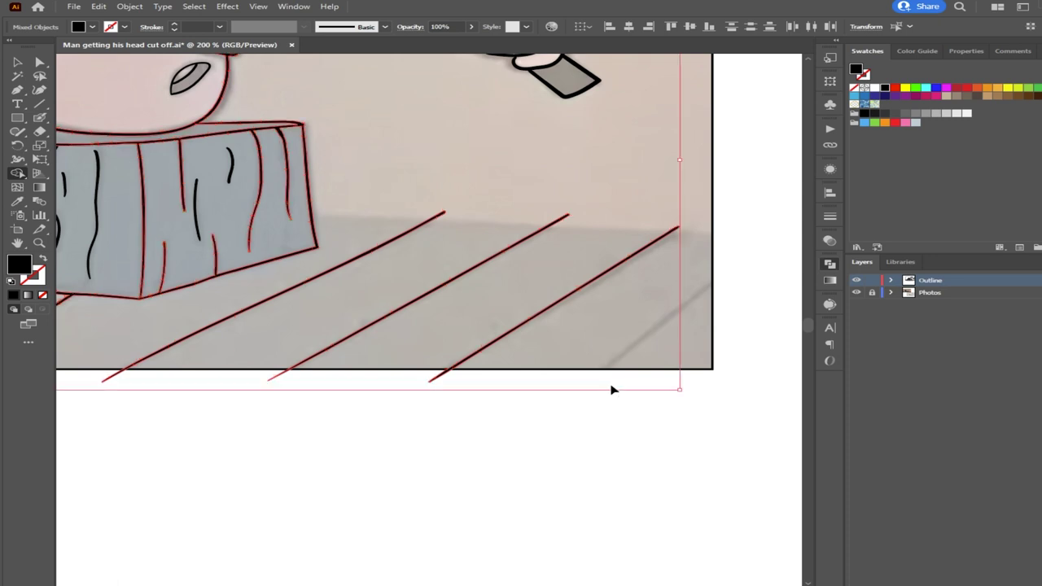
key("ctrl+z")
left_click(426, 378, "alt")
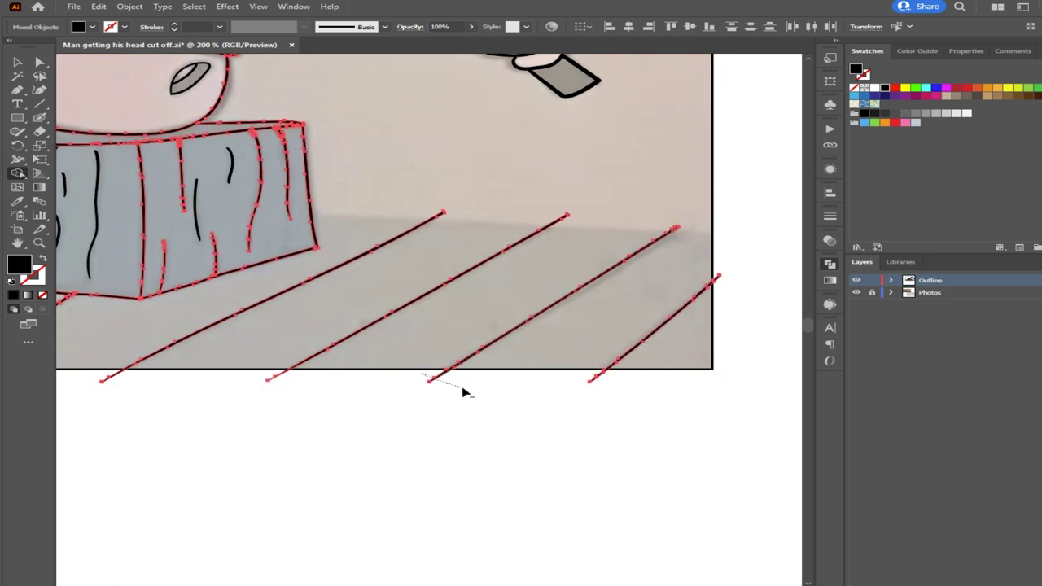
key("ctrl+z")
left_click(15, 62)
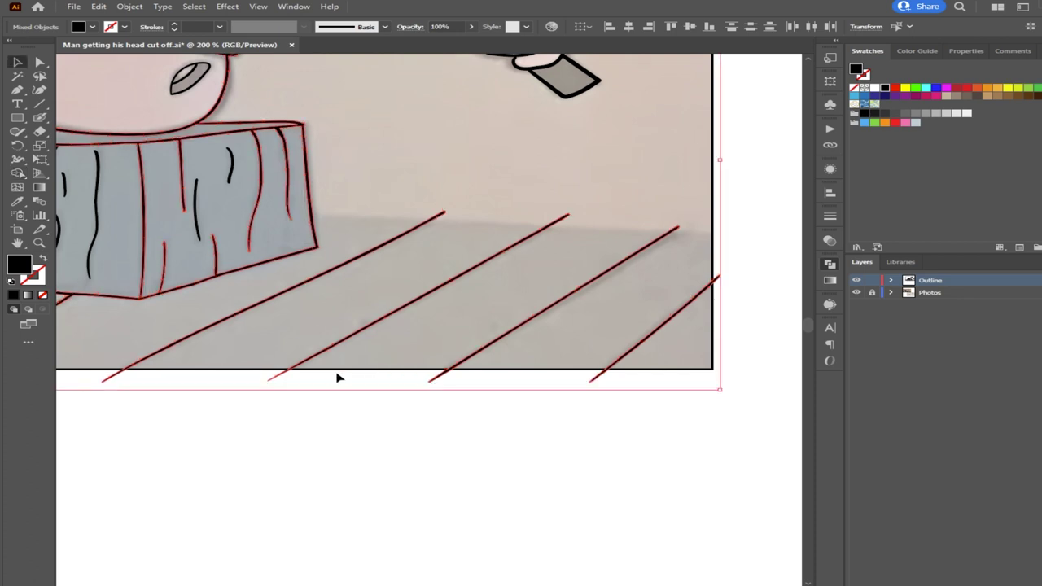
left_click(346, 427)
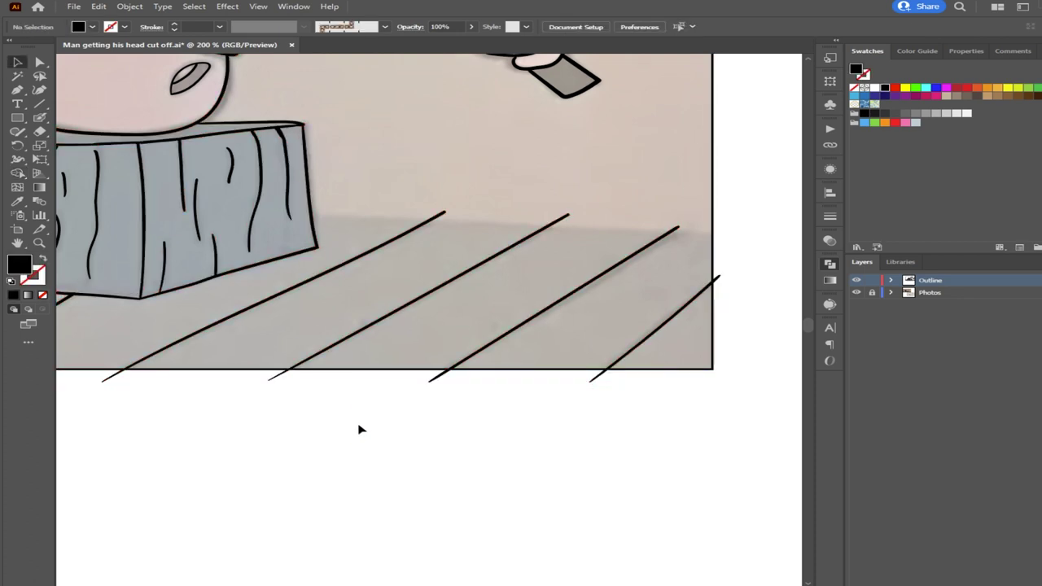
Select the frame with the three rightmost floorboard lines and remove their ends below the frame using Shape Builder
left_click_drag(677, 420, 282, 370)
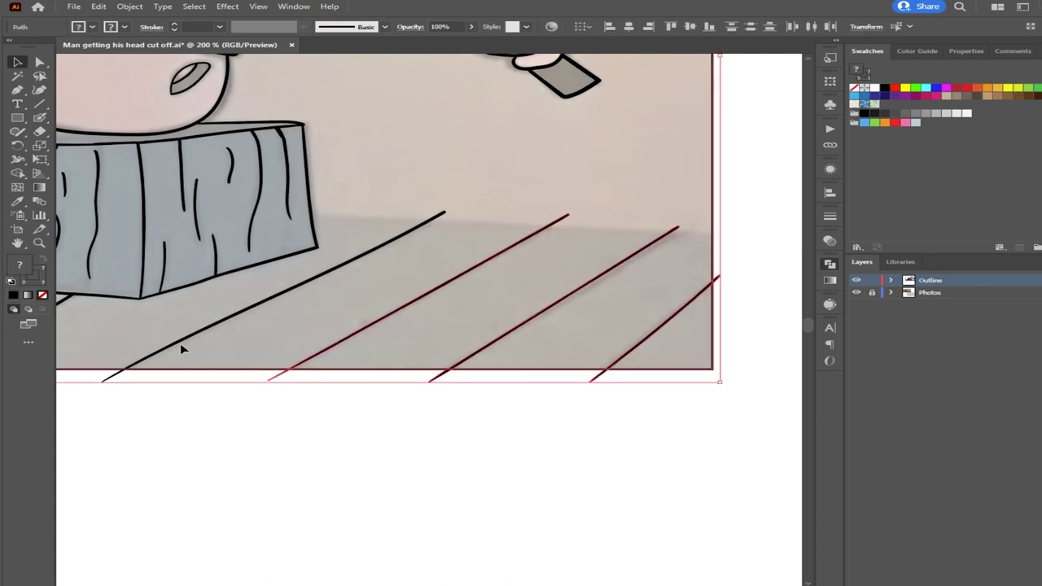
left_click(17, 173)
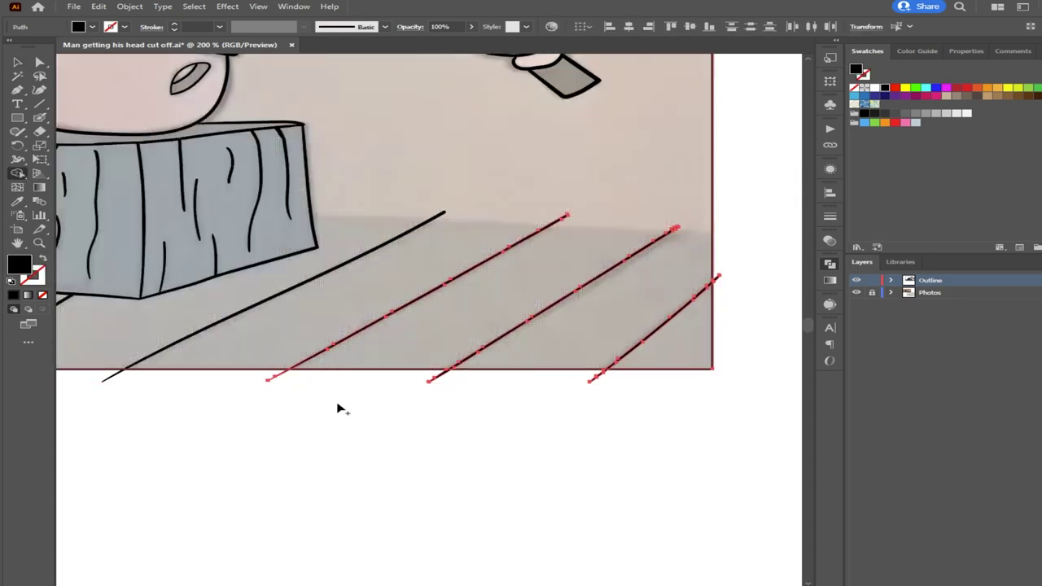
scroll(278, 386, "up", 7)
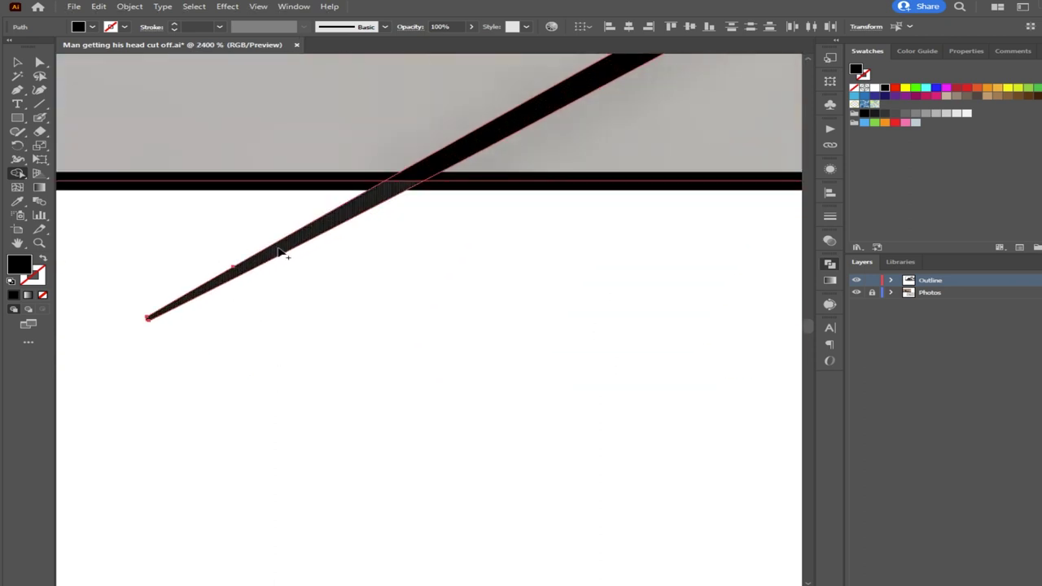
left_click(278, 252, "alt")
scroll(451, 312, "down", 6)
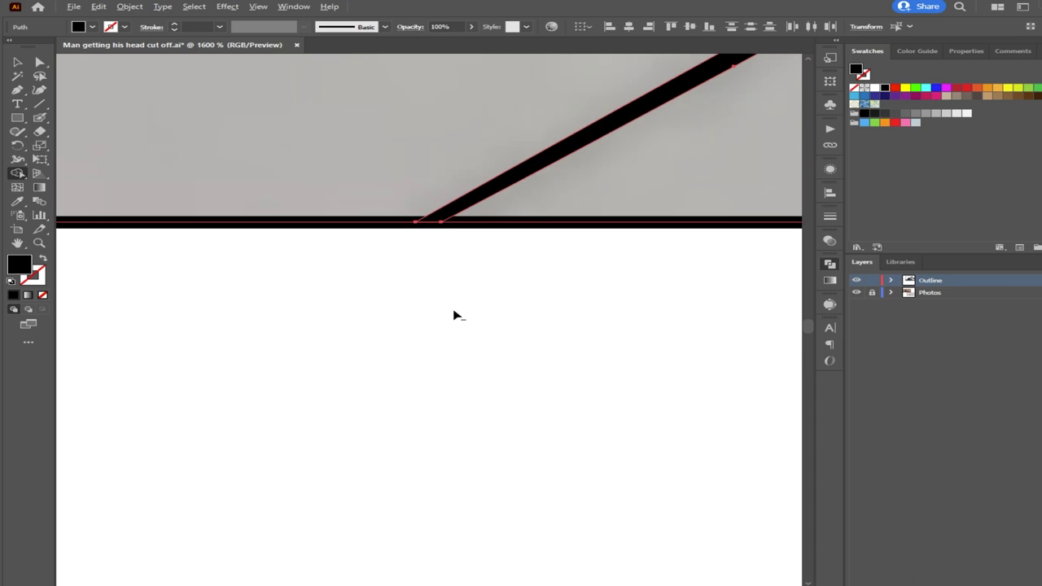
left_click_drag(480, 370, 62, 366)
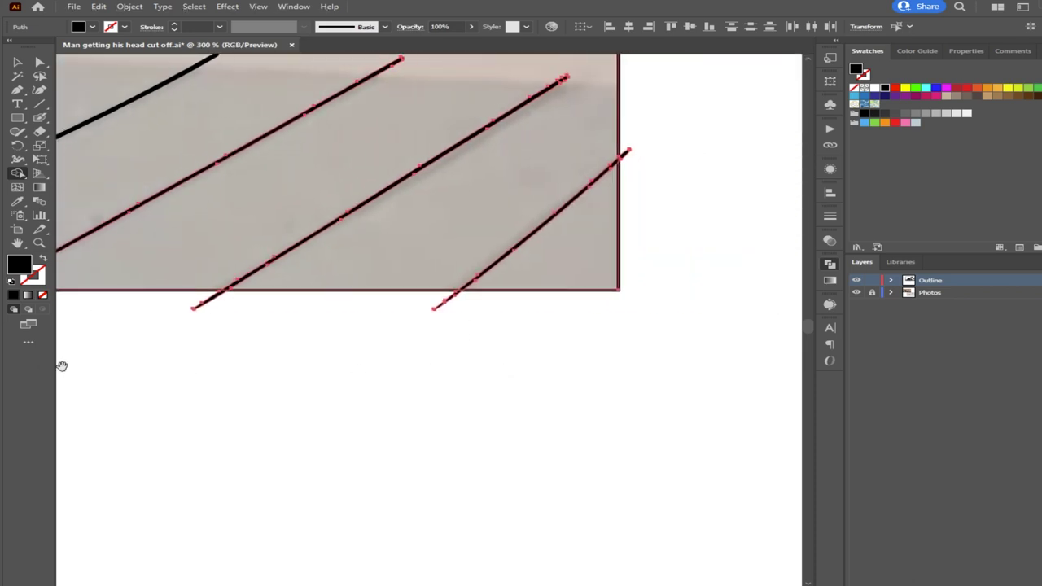
left_click(213, 298, "alt")
left_click_drag(477, 309, 423, 302, "alt")
mouse_move(561, 319)
left_mouse_down()
mouse_move(491, 365)
mouse_move(421, 461)
left_mouse_up()
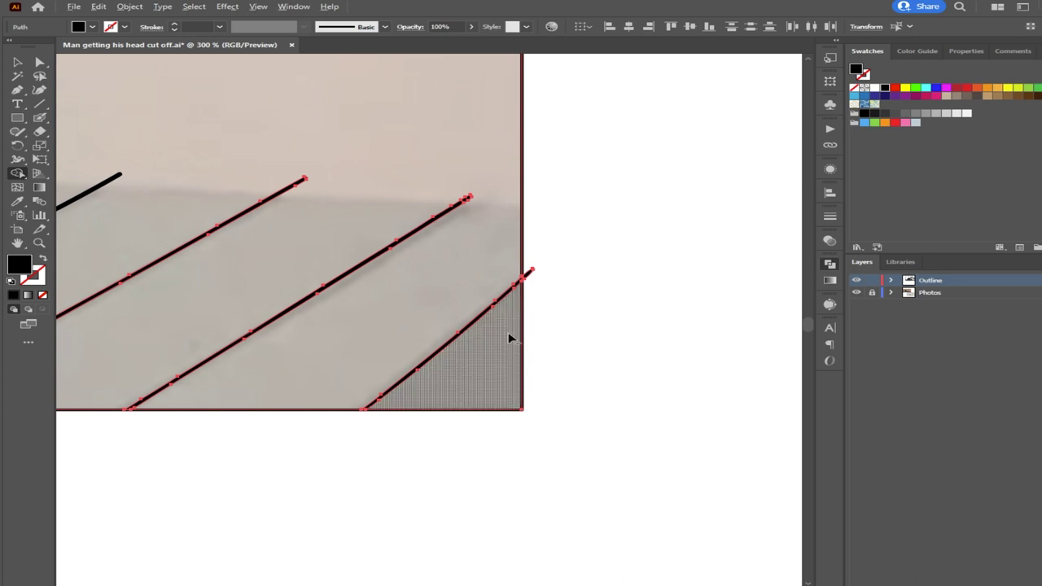
scroll(509, 336, "down", 4)
left_click_drag(237, 341, 398, 340)
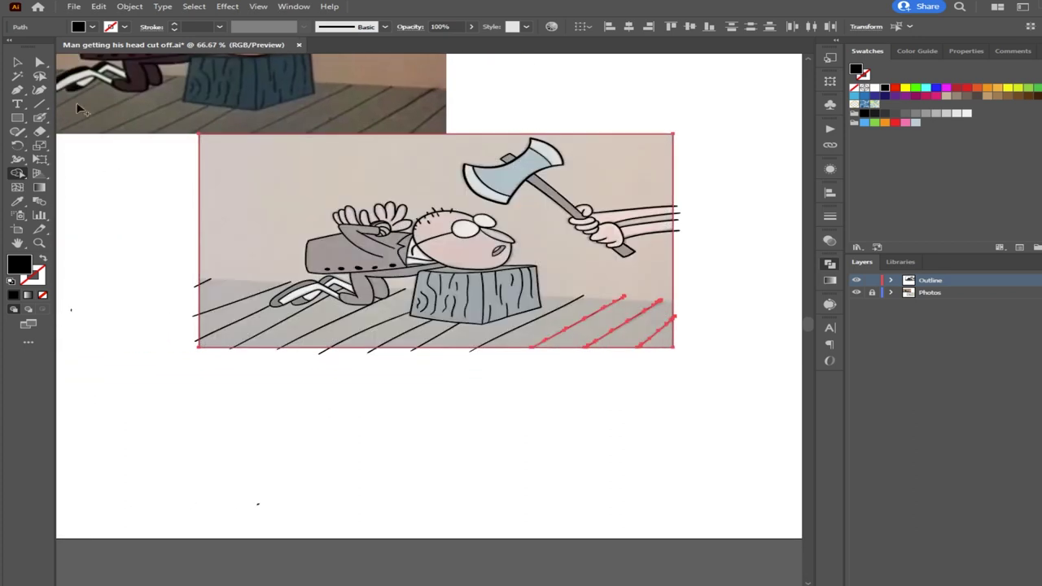
left_click(17, 62)
mouse_move(515, 394)
left_mouse_down()
mouse_move(379, 353)
mouse_move(187, 337)
left_mouse_up()
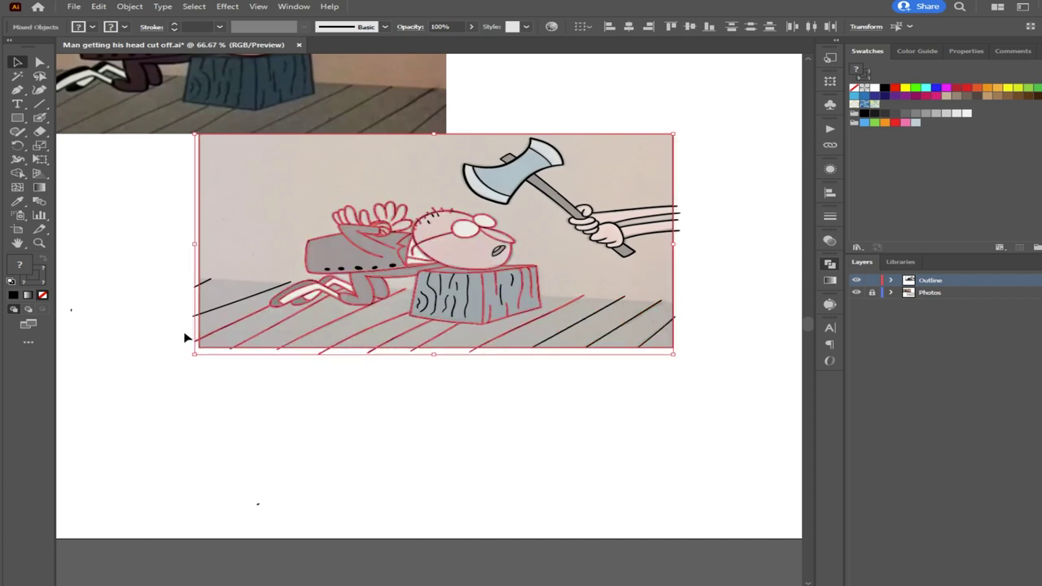
left_click(480, 383)
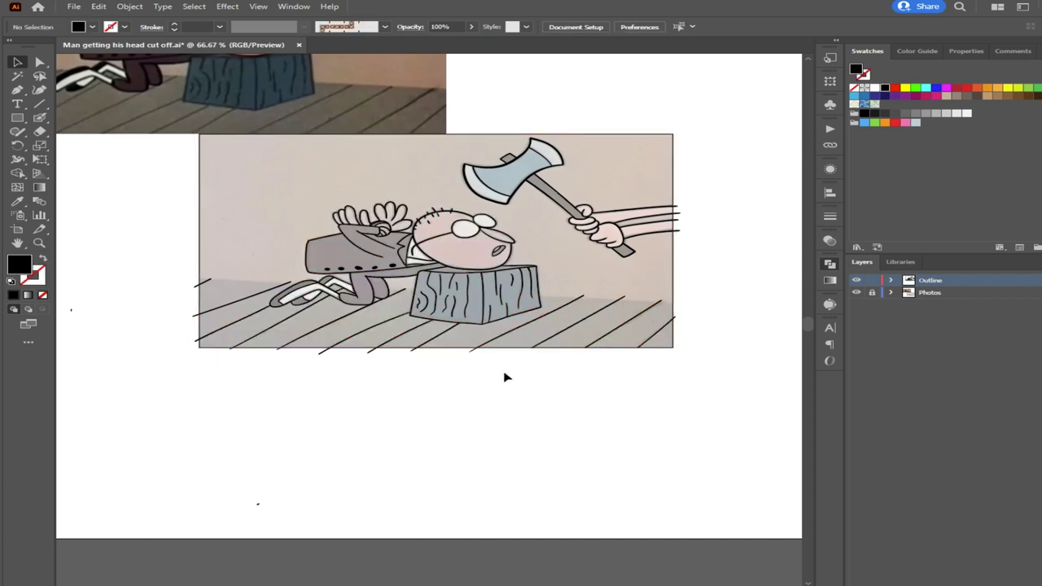
left_click_drag(438, 348, 184, 342)
left_click(305, 400)
Select the frame with the remaining lower floorboard lines and remove the four line ends below the frame near the chopping block using Shape Builder
left_click_drag(478, 375, 179, 336)
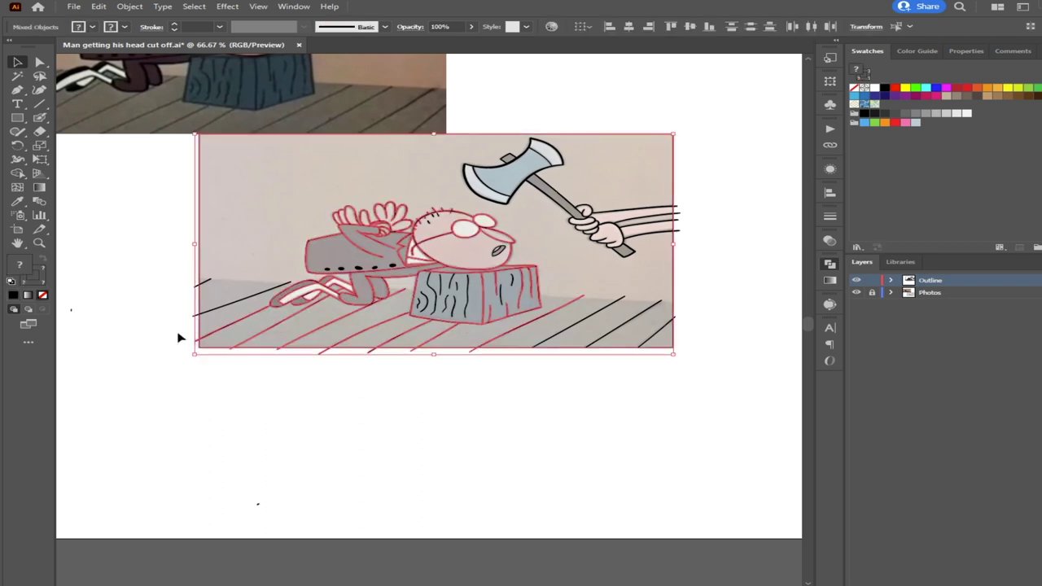
left_click(18, 173)
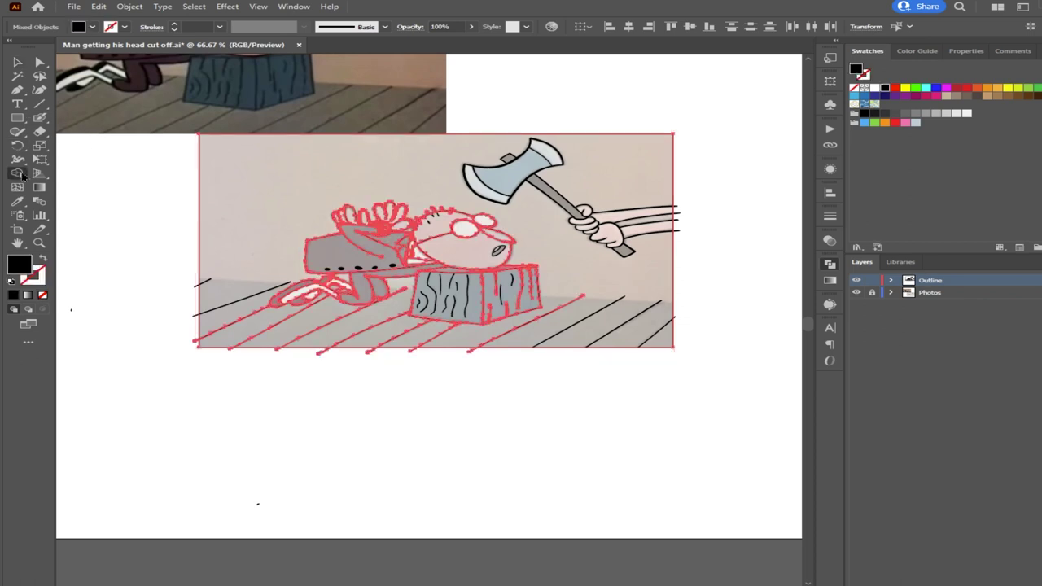
scroll(412, 358, "up", 3)
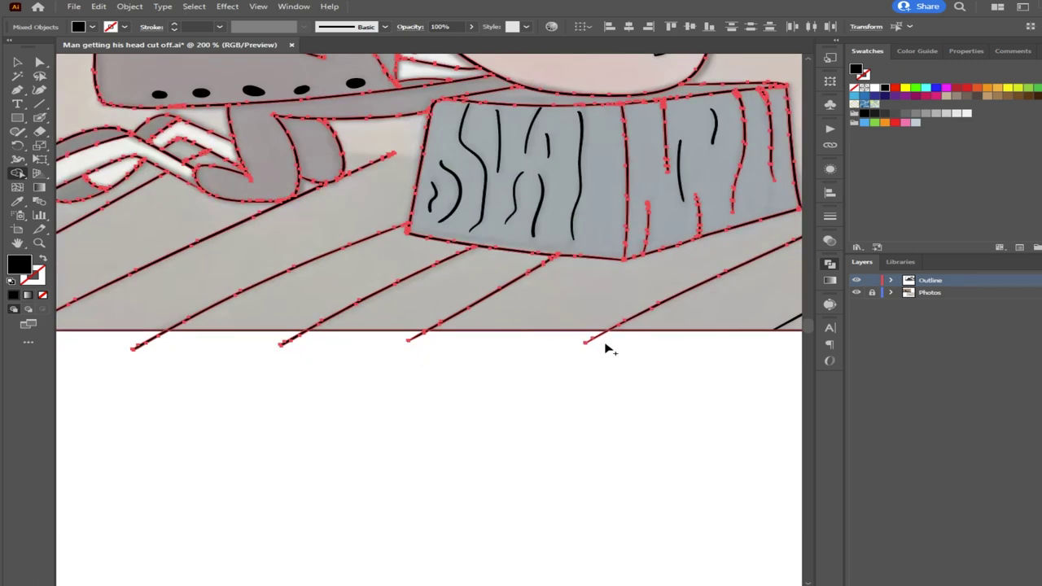
left_click_drag(583, 345, 409, 342)
key("Delete")
left_click_drag(340, 348, 126, 348)
key("Delete")
left_click_drag(208, 372, 481, 407)
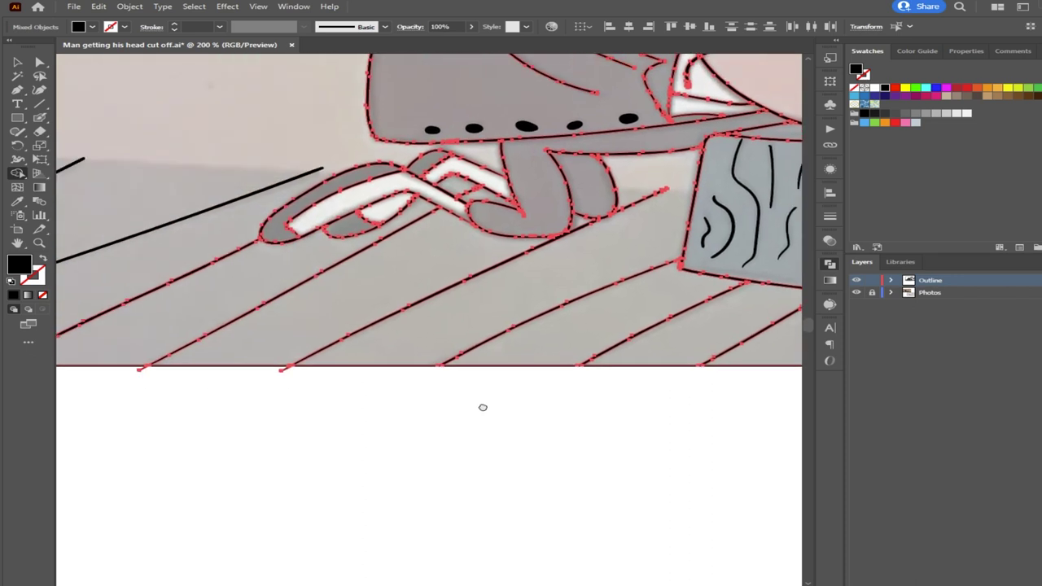
Remove the remaining selected floorboard line ends that overhang the frame's bottom edge and lower-left side with Shape Builder
scroll(290, 384, "up", 3)
mouse_move(257, 367)
left_mouse_down()
mouse_move(502, 416)
mouse_move(456, 393)
left_mouse_up()
left_click_drag(347, 420, 579, 416)
mouse_move(407, 398)
left_mouse_down()
mouse_move(367, 398)
mouse_move(406, 402)
left_mouse_up()
key("Delete")
left_click_drag(258, 402, 625, 405)
left_click_drag(377, 311, 371, 257)
scroll(386, 273, "down", 2)
scroll(384, 273, "down", 2)
mouse_move(358, 221)
left_mouse_down()
mouse_move(347, 343)
mouse_move(381, 298)
left_mouse_up()
scroll(357, 321, "up", 2)
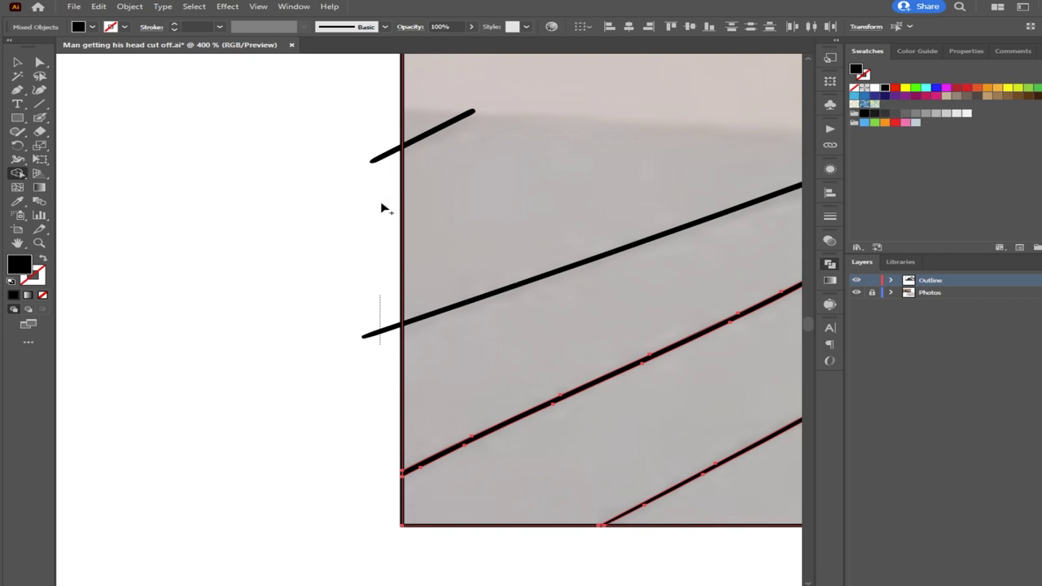
Select the frame with the two uppermost left floorboard lines and remove their ends outside the frame's left side using Shape Builder
left_click(17, 62)
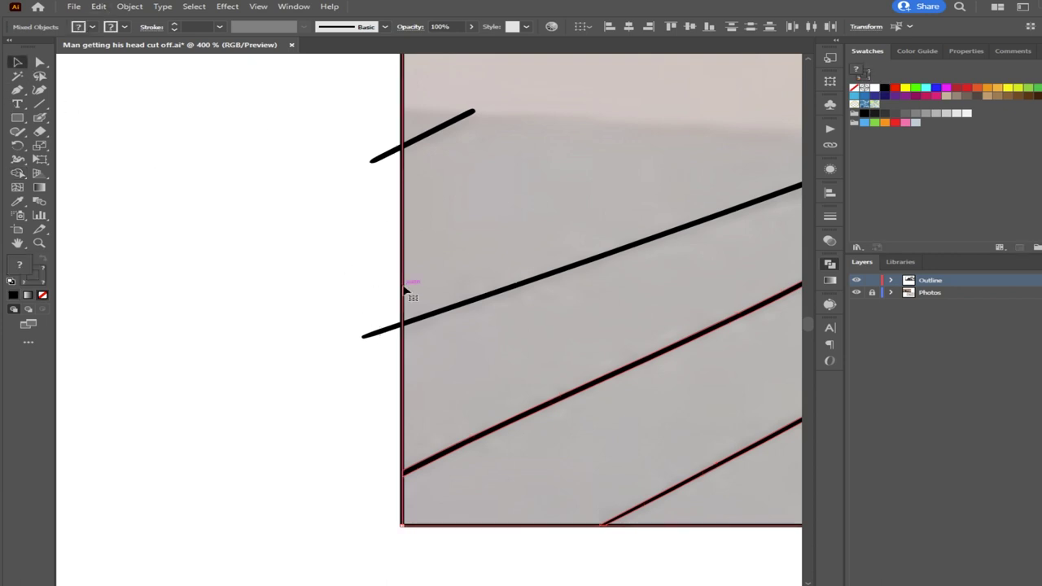
left_click_drag(450, 326, 297, 137)
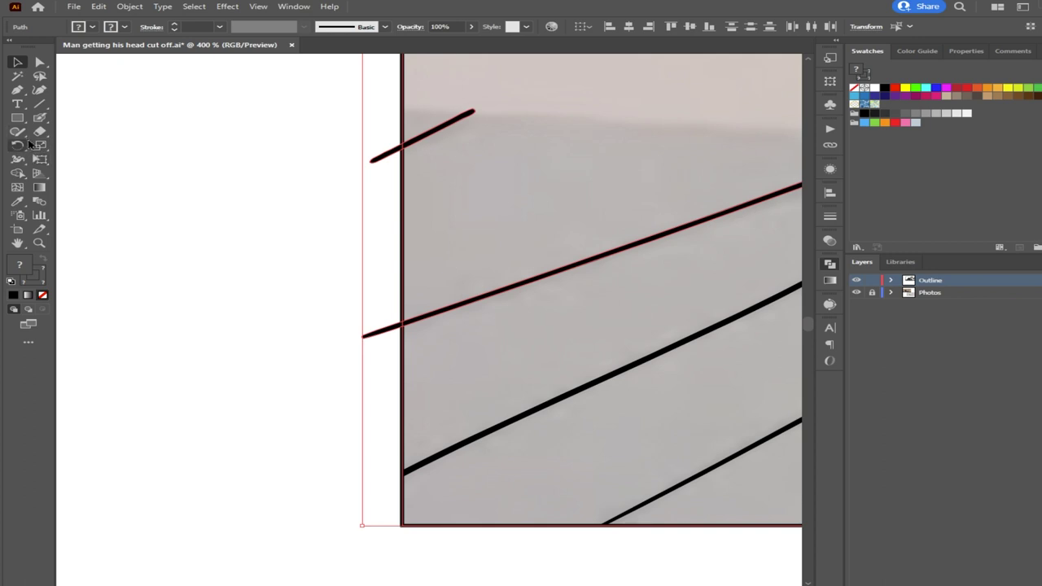
left_click(19, 173)
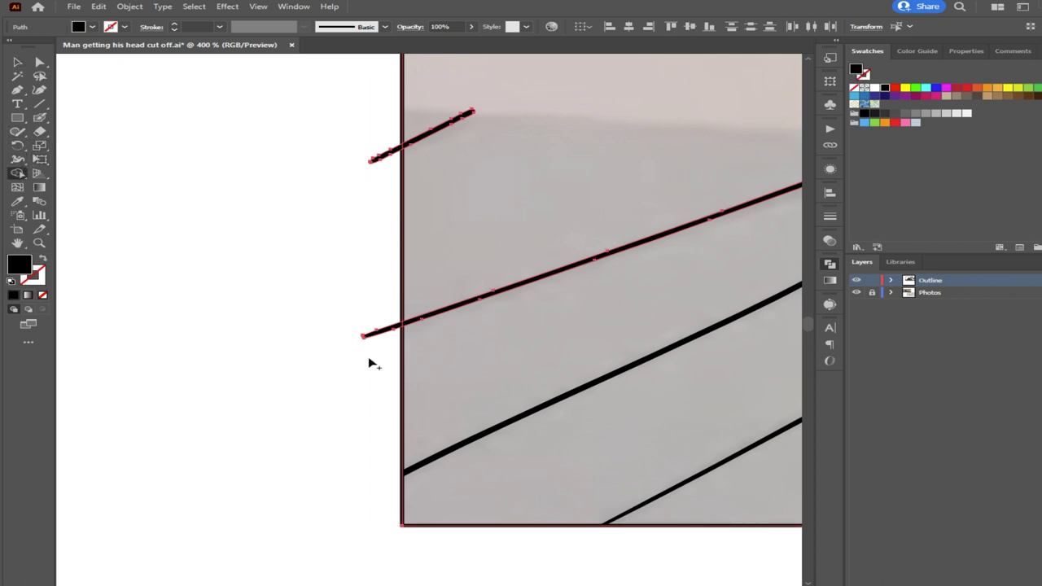
mouse_move(381, 330)
left_mouse_down()
mouse_move(364, 185)
mouse_move(367, 155)
left_mouse_up()
scroll(353, 208, "down", 5)
left_click_drag(357, 223, 181, 278)
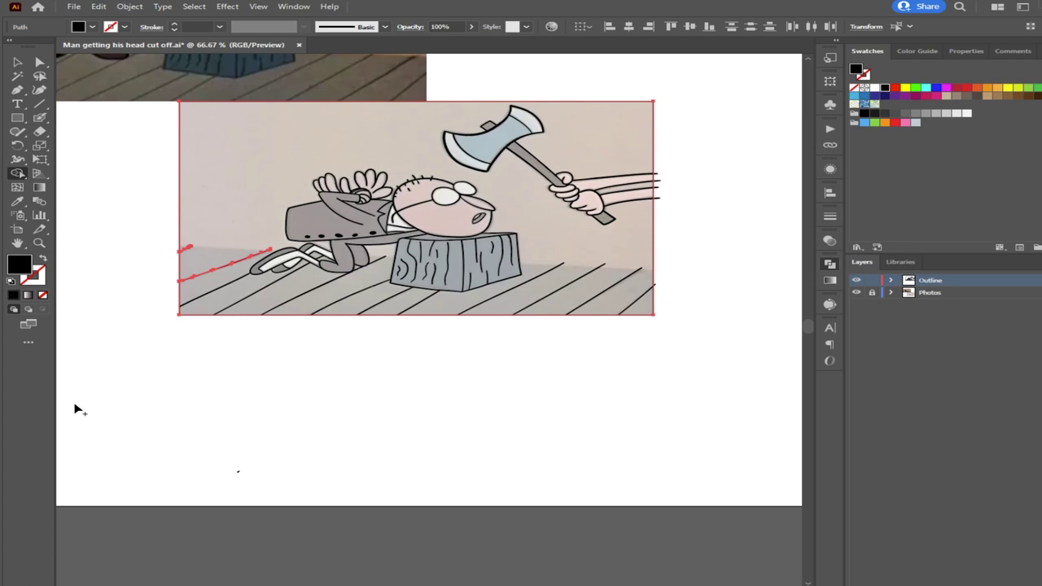
left_click(39, 62)
left_click(92, 171)
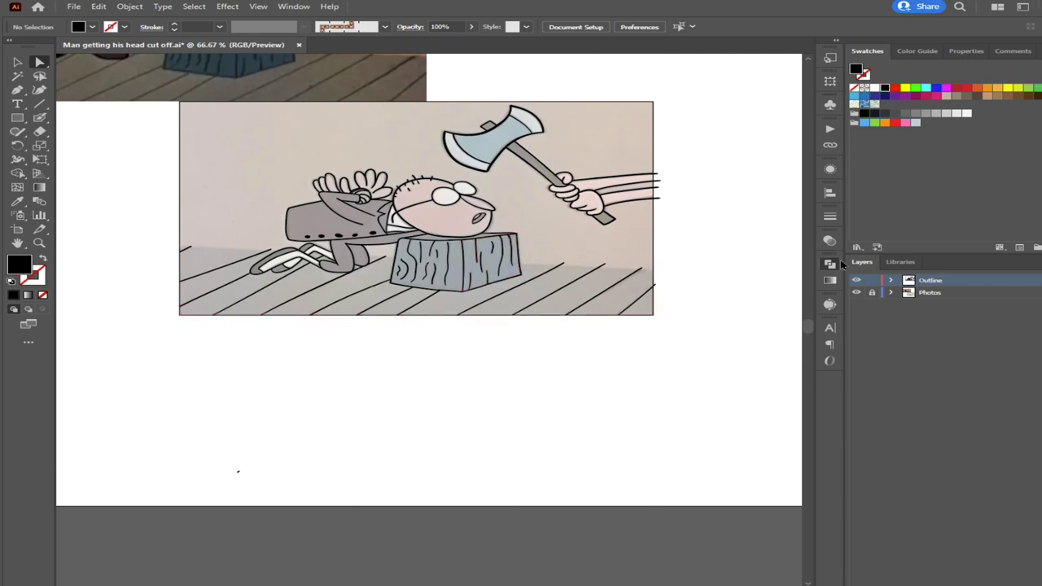
Select the frame with the arms and right floorboard lines, and remove the four arm line ends beyond the frame's right side using Shape Builder
scroll(677, 288, "up", 3)
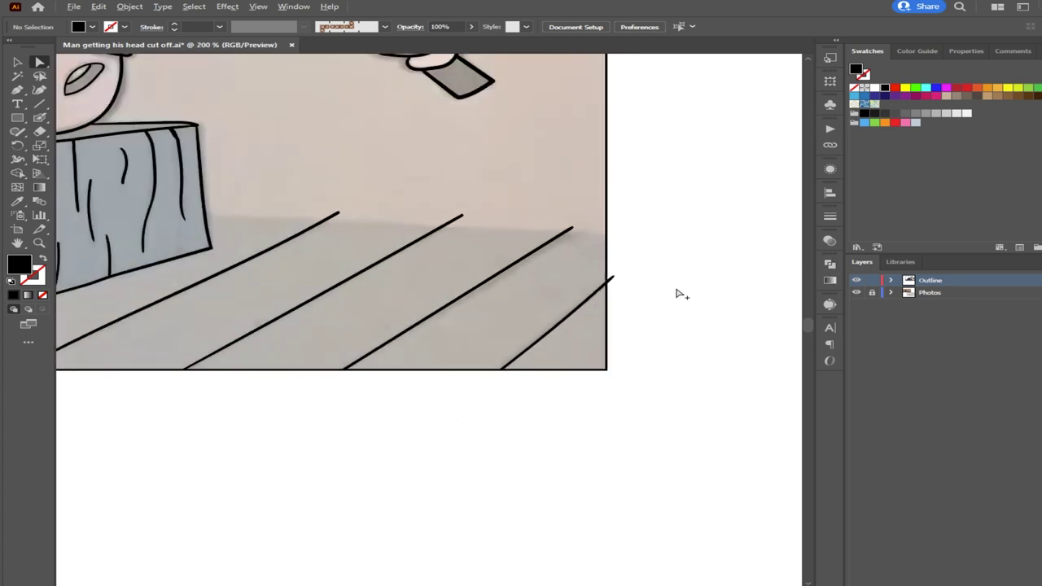
scroll(653, 309, "down", 4)
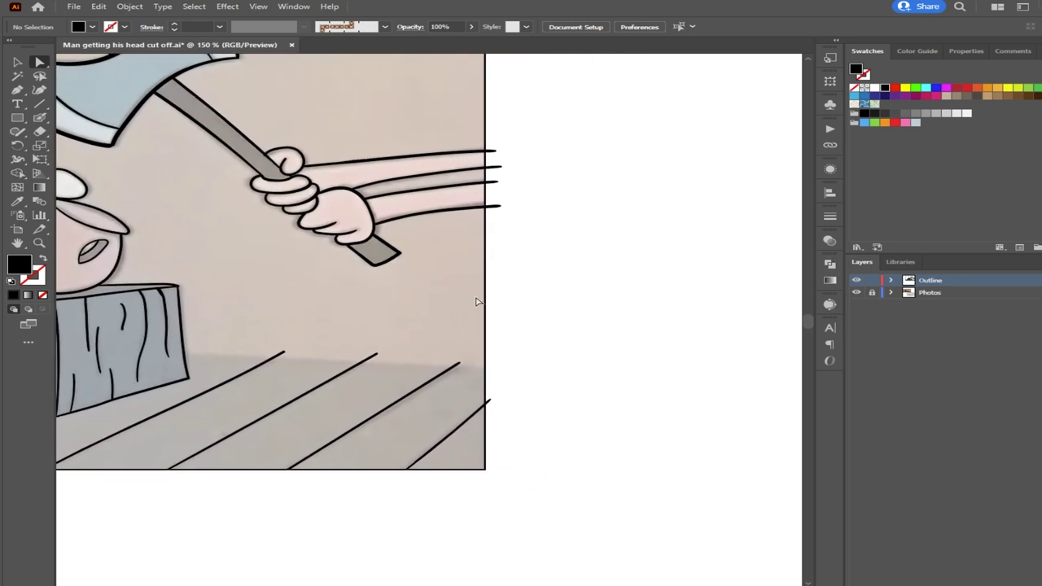
left_click(17, 61)
left_click_drag(541, 413, 359, 71)
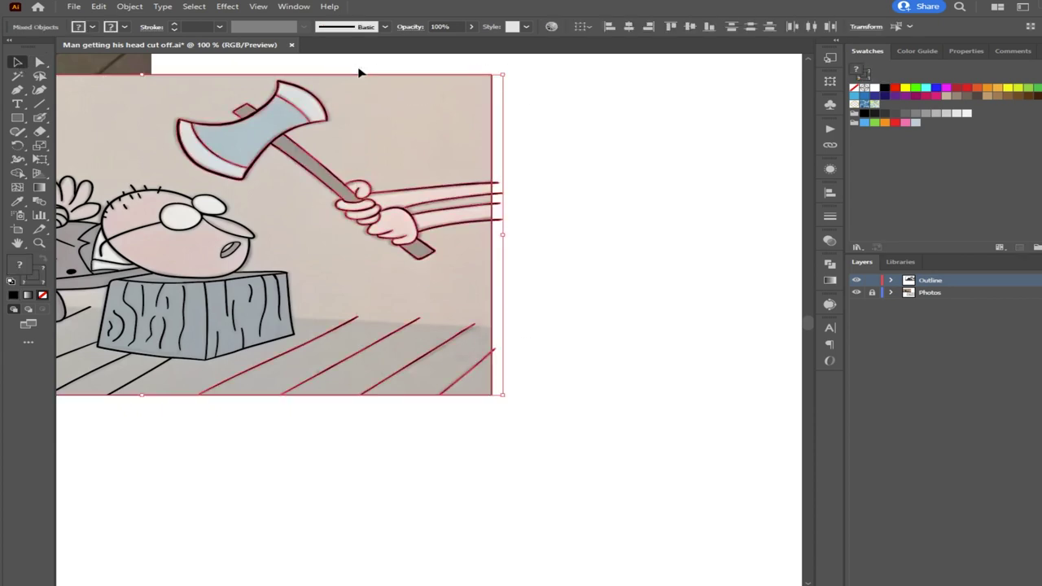
left_click(18, 173)
scroll(507, 211, "up", 3)
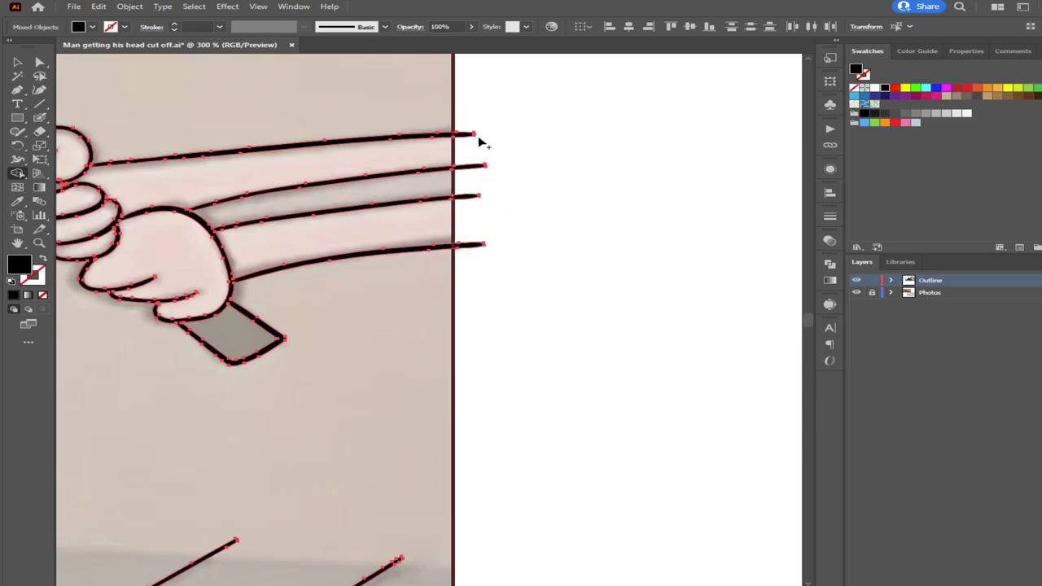
mouse_move(468, 128)
left_mouse_down()
mouse_move(479, 163)
mouse_move(478, 265)
left_mouse_up()
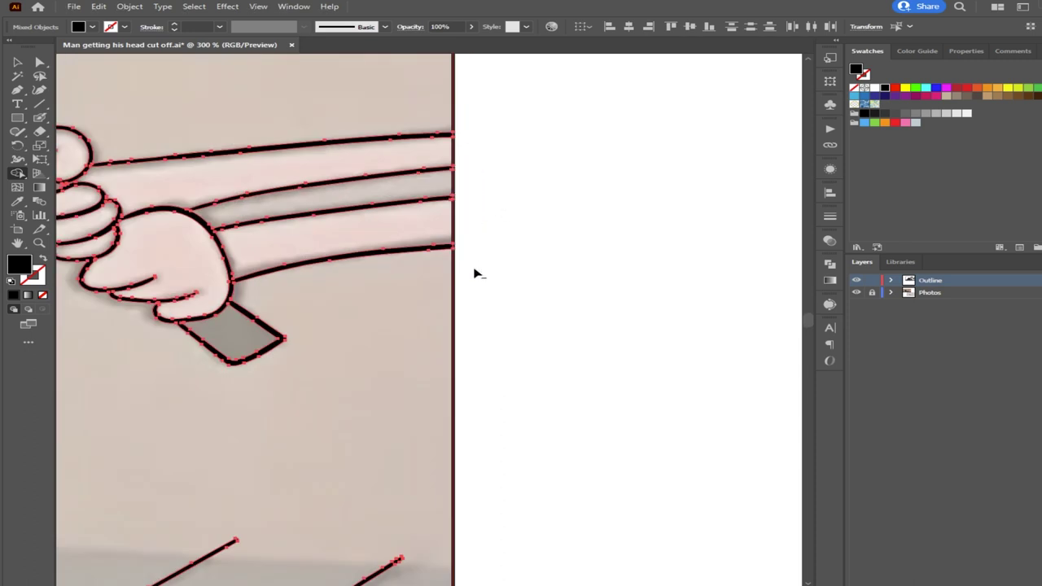
Remove the rightmost floorboard line's end beyond the frame's right side with Shape Builder, and clear the selection
scroll(487, 312, "down", 3)
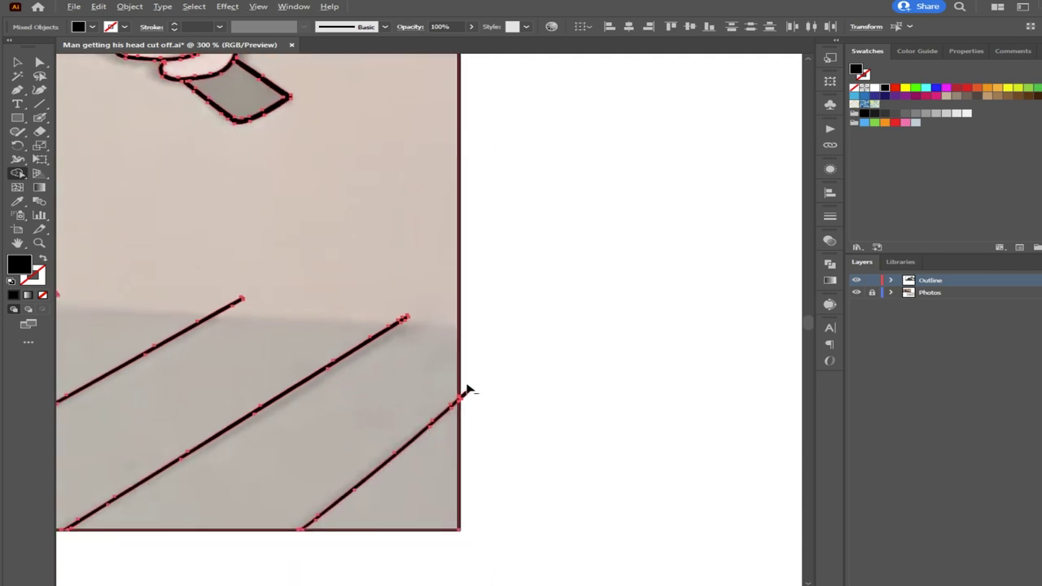
left_click(468, 396)
left_click(17, 62)
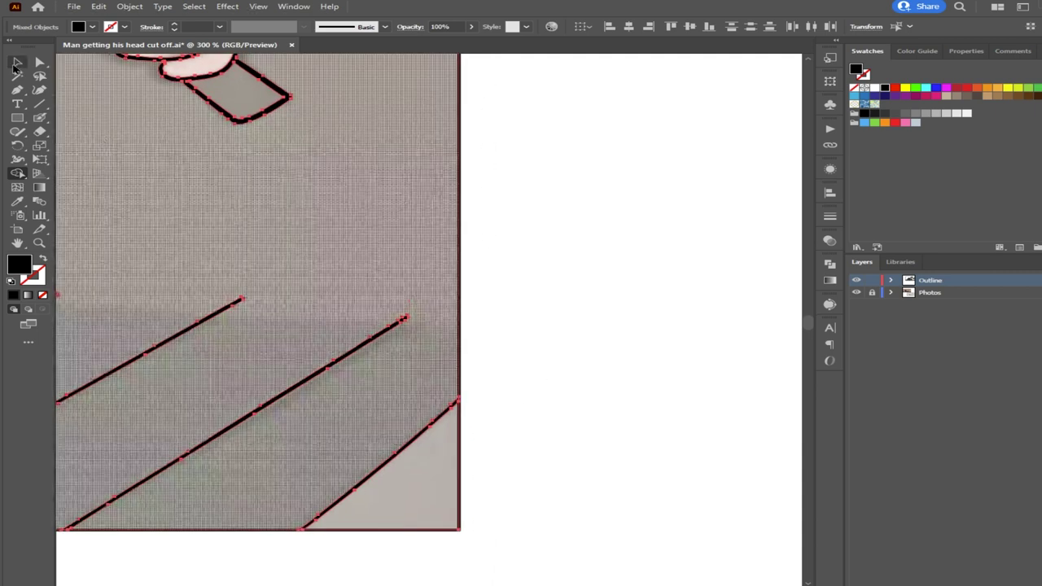
left_click(580, 175)
left_click(579, 175)
scroll(511, 214, "down", 4)
left_click_drag(283, 217, 461, 303)
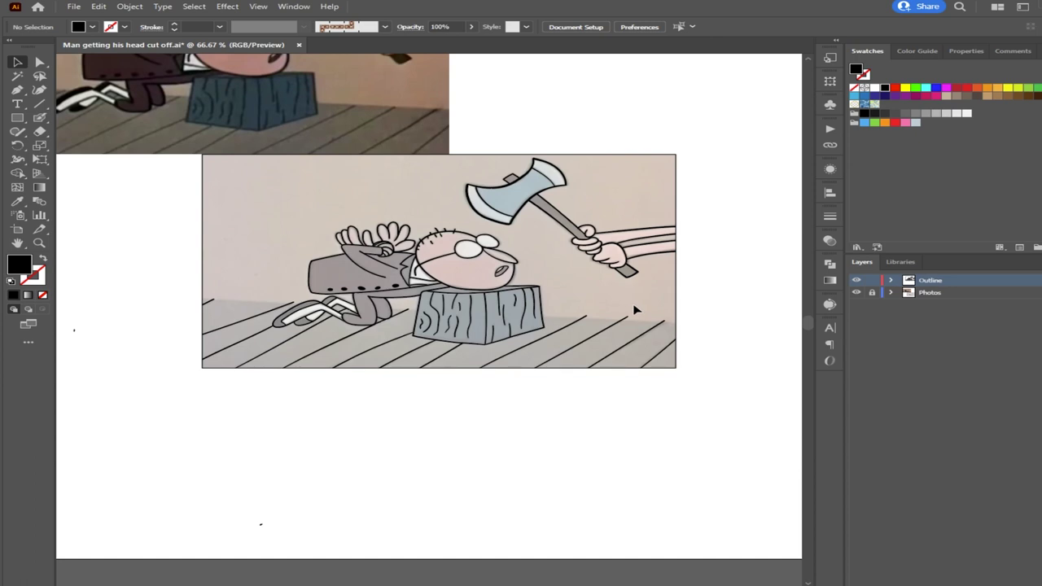
Delete the five black buttons traced along the lower edge of the man's jacket
key("ctrl+plus")
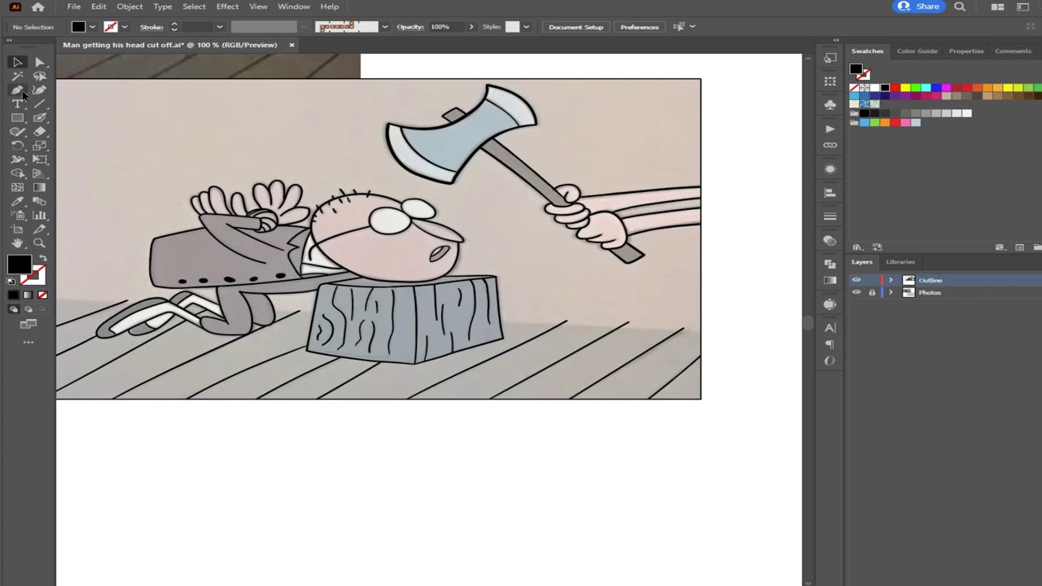
left_click(39, 118)
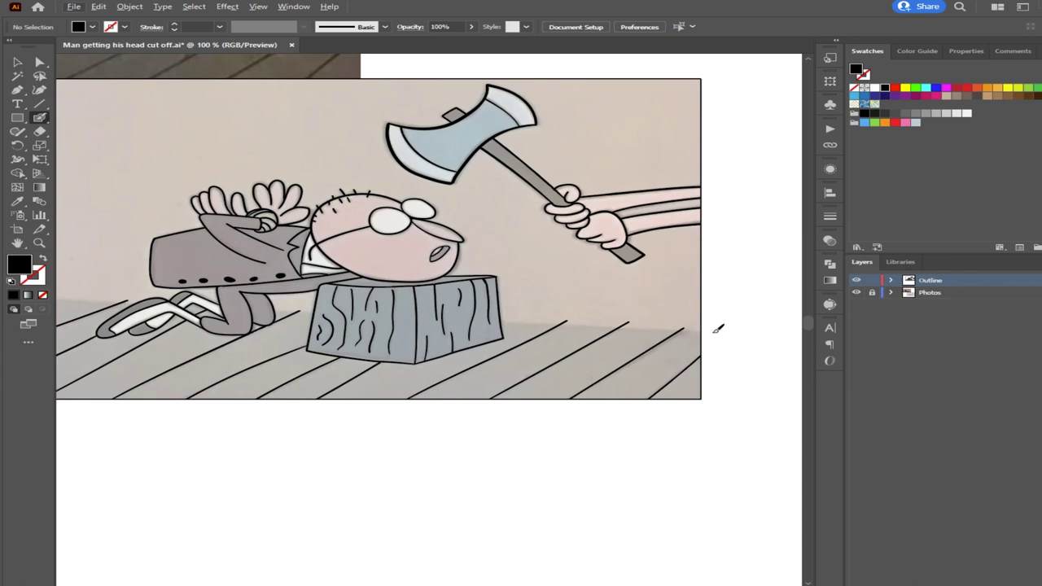
scroll(440, 273, "down", 2)
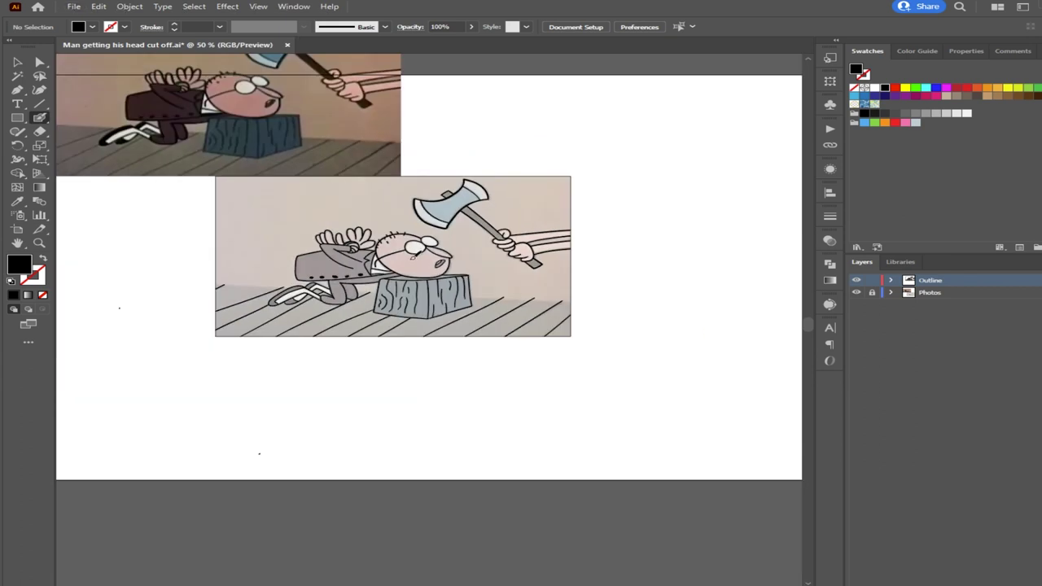
scroll(225, 134, "up", 3)
mouse_move(203, 132)
left_mouse_down()
mouse_move(447, 272)
mouse_move(373, 193)
left_mouse_up()
left_click_drag(613, 452, 386, 197)
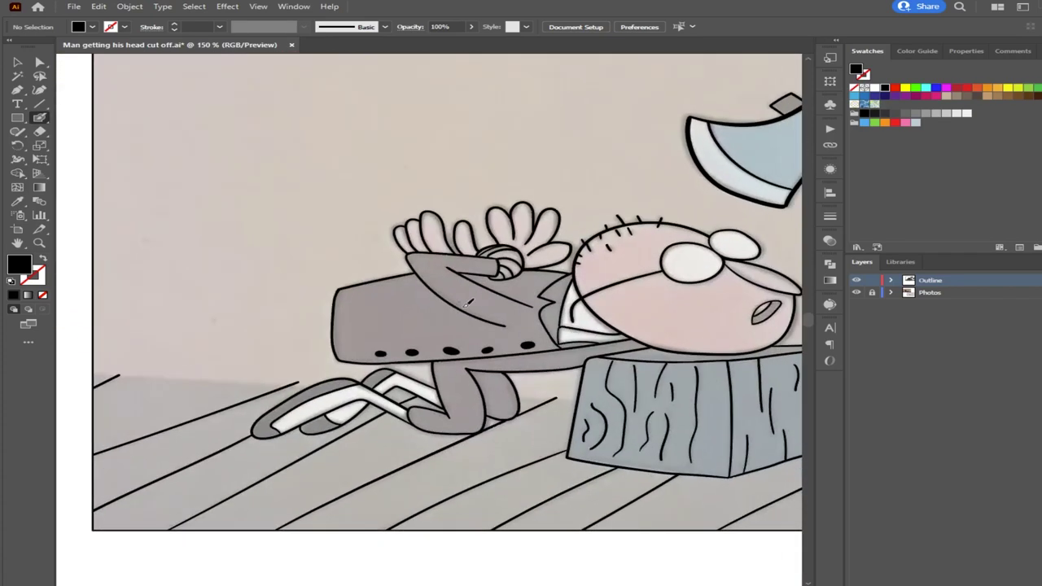
scroll(481, 357, "up", 2)
scroll(481, 357, "up", 1)
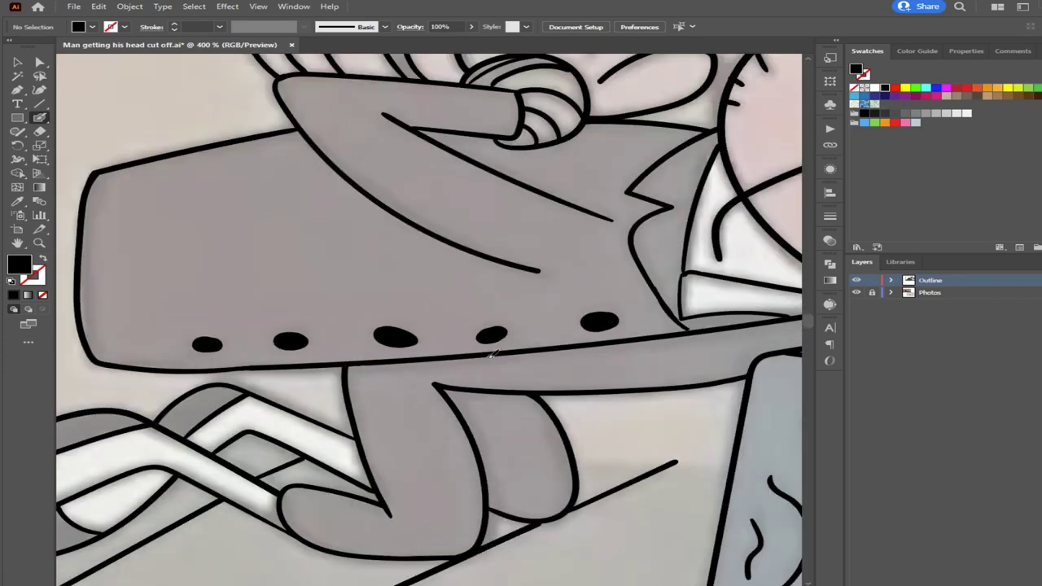
key("v")
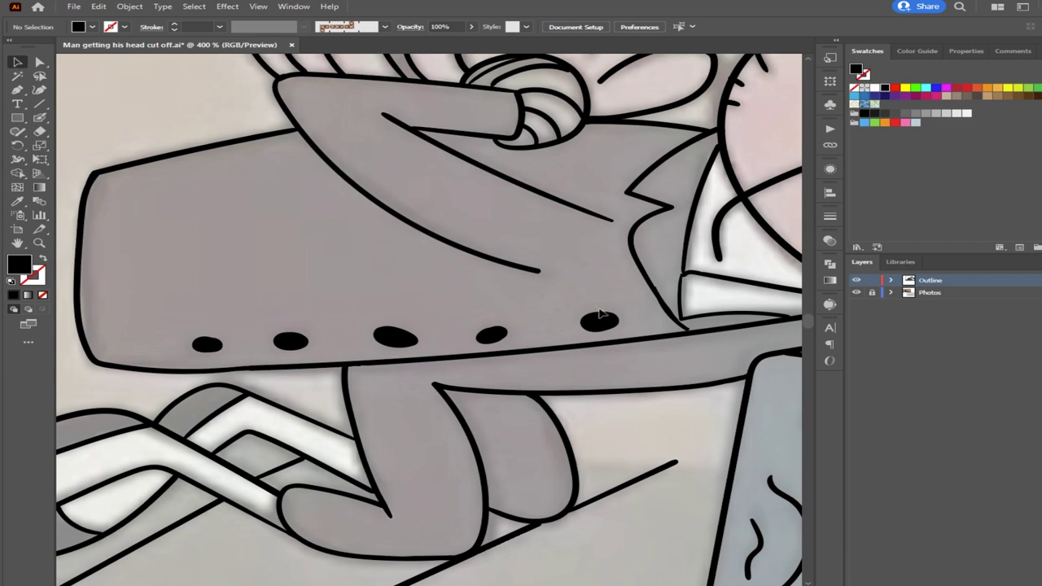
left_click(192, 344)
key("Delete")
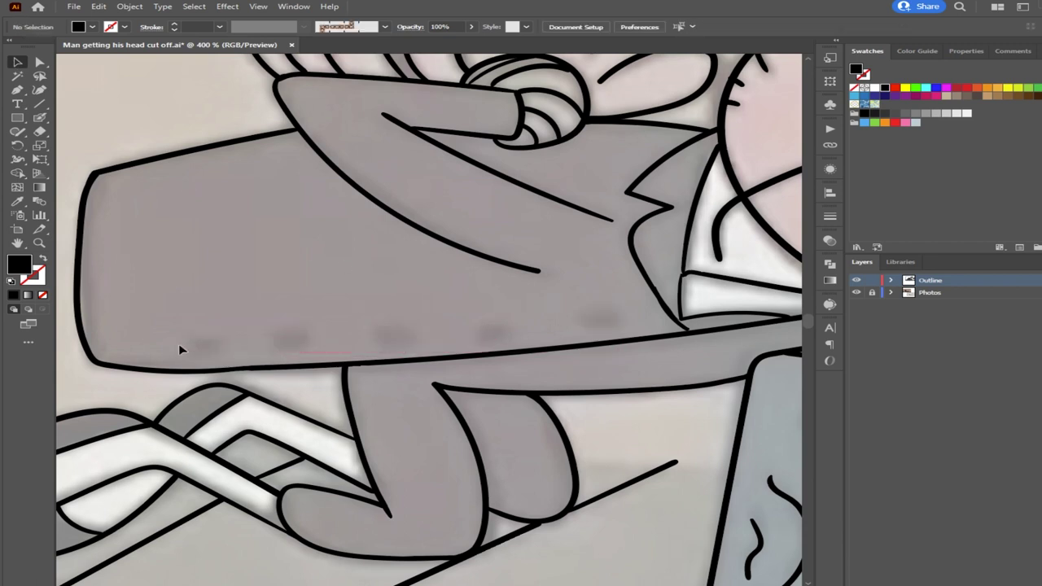
Set the faded reference photo's opacity to 85%, leaving the Photos layer locked and the Outline layer unlocked and active for brush work
left_click(39, 117)
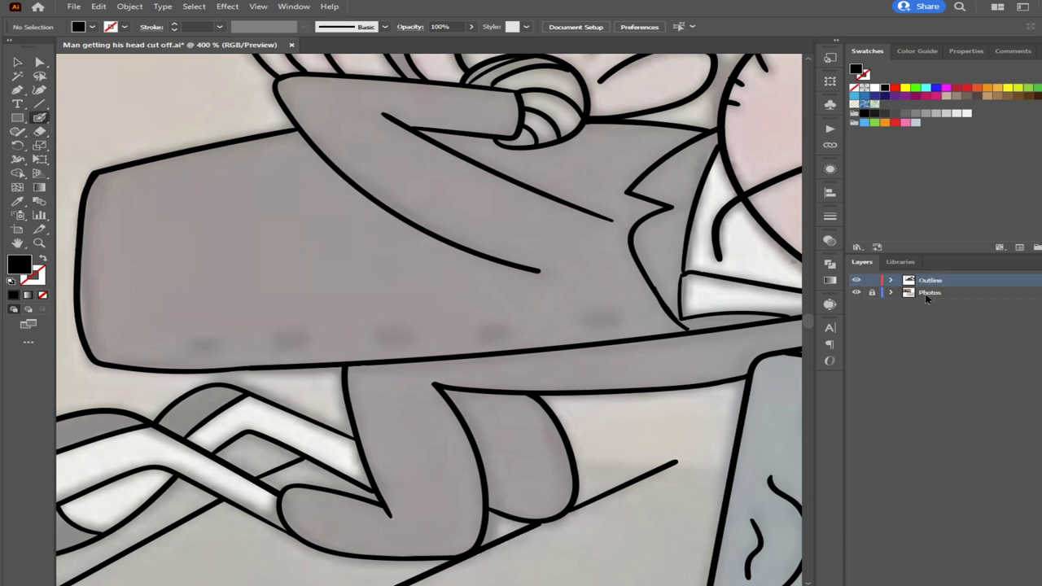
left_click(871, 280)
left_click(17, 62)
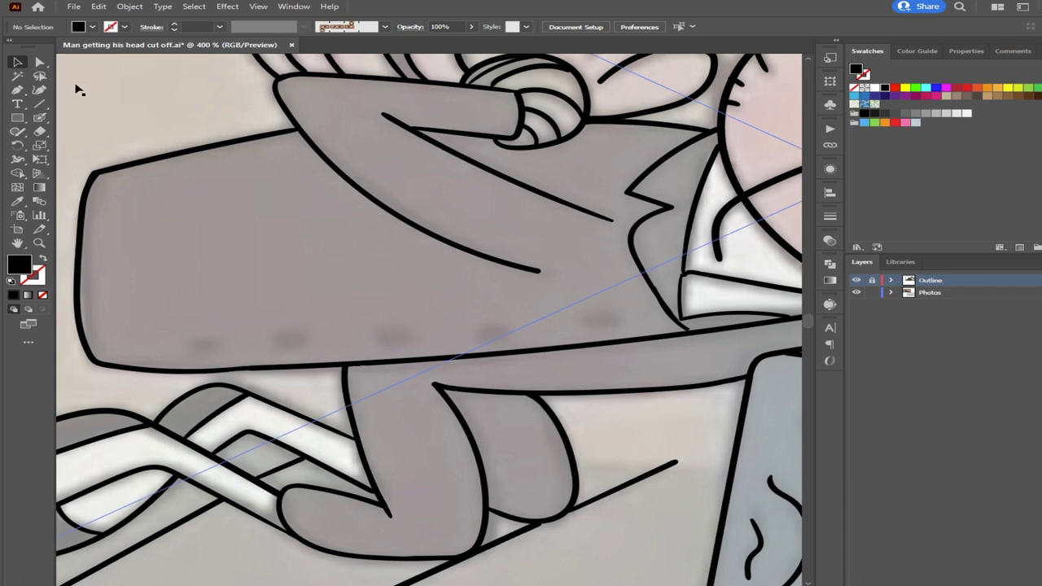
left_click(156, 120)
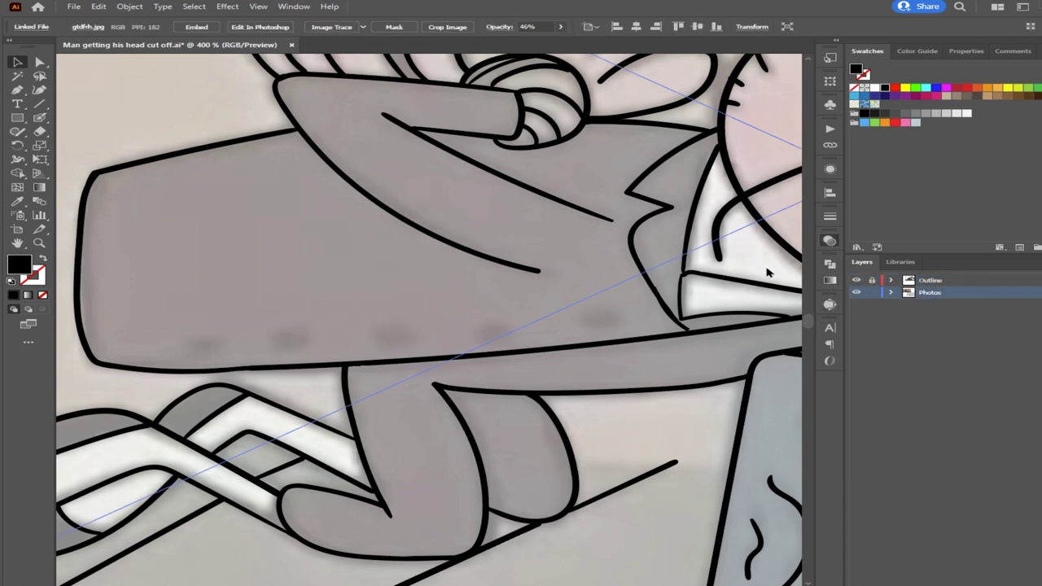
key("8")
key("2")
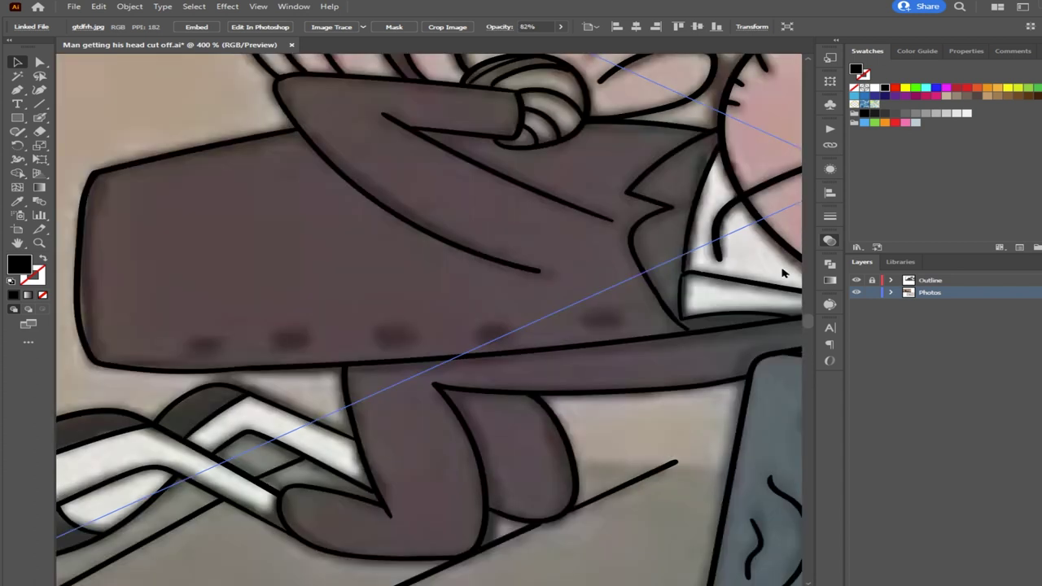
key("8")
key("5")
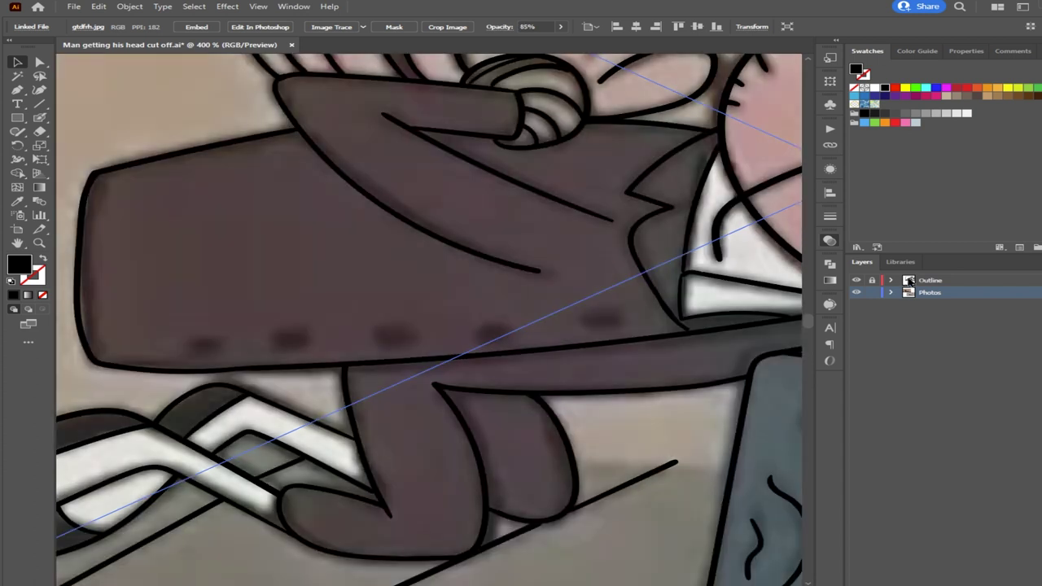
left_click(872, 293)
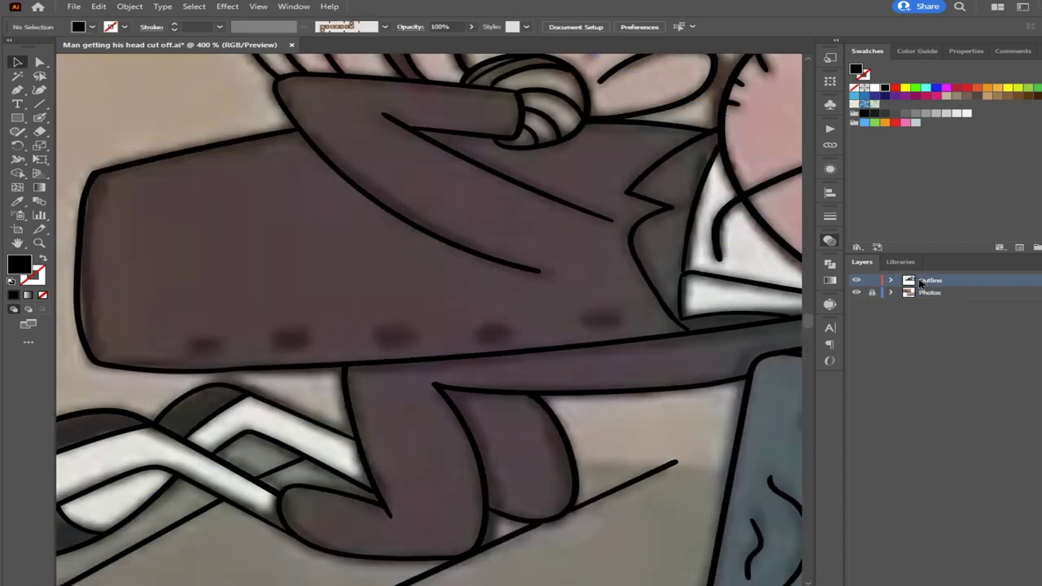
left_click(40, 119)
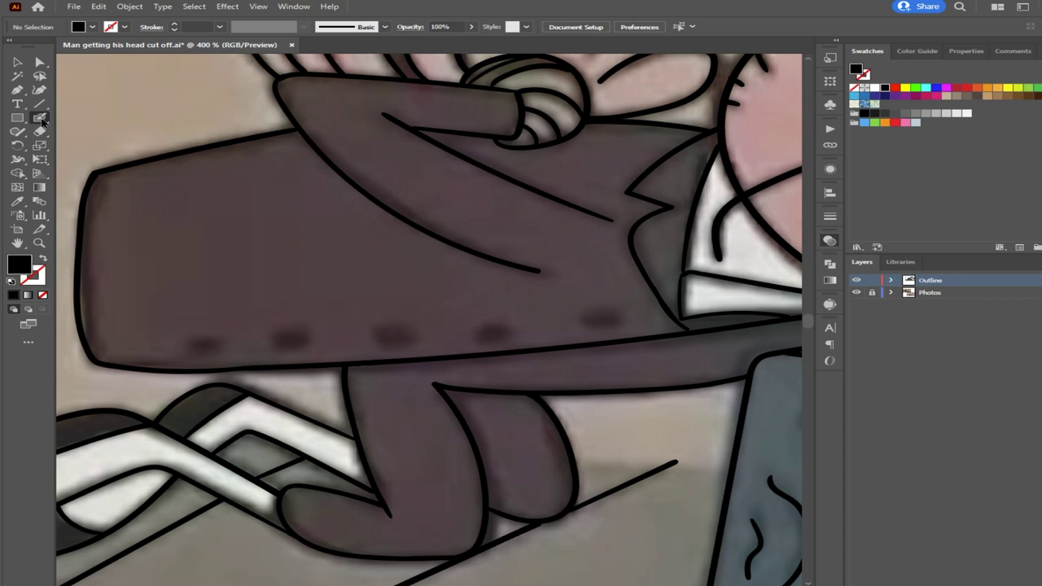
Repaint the five black oval buttons over the dark spots along the jacket's lower edge with the Blob Brush
left_click(41, 119)
mouse_move(214, 339)
left_mouse_down()
mouse_move(197, 343)
mouse_move(211, 338)
left_mouse_up()
key("shift+x")
mouse_move(309, 329)
left_mouse_down()
mouse_move(277, 330)
mouse_move(306, 344)
mouse_move(292, 326)
mouse_move(305, 339)
mouse_move(286, 335)
mouse_move(294, 332)
left_mouse_up()
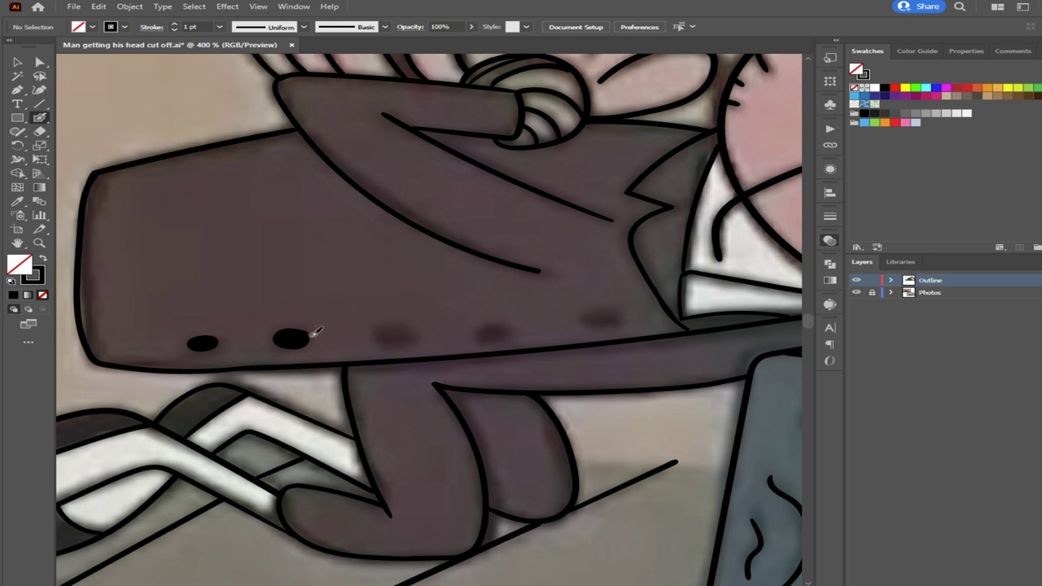
scroll(350, 350, "up", 2)
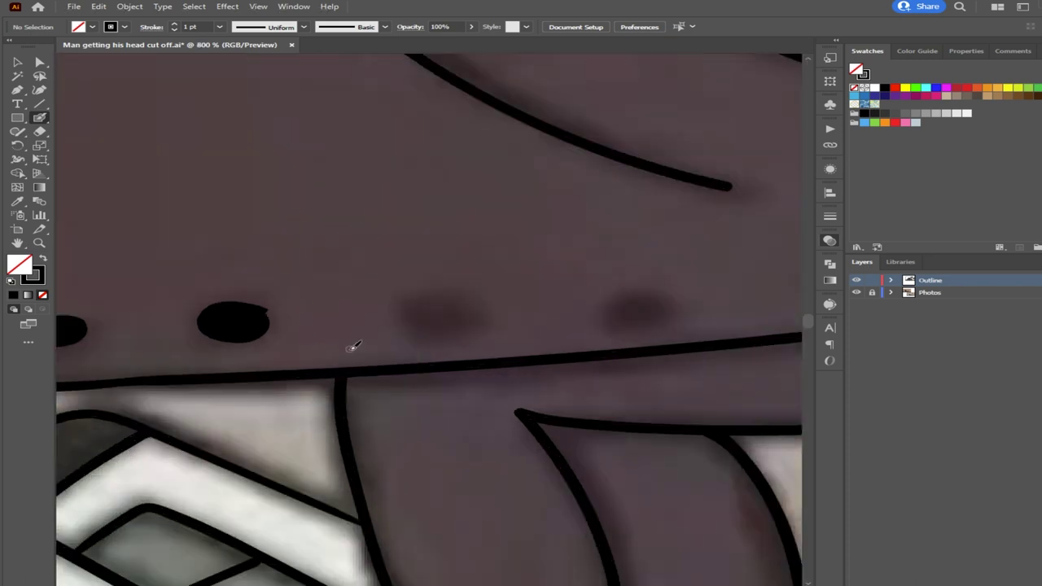
mouse_move(259, 310)
left_mouse_down()
mouse_move(272, 317)
mouse_move(258, 335)
mouse_move(245, 328)
left_mouse_up()
mouse_move(455, 337)
left_mouse_down()
mouse_move(372, 333)
mouse_move(344, 302)
mouse_move(335, 318)
mouse_move(404, 317)
mouse_move(384, 302)
mouse_move(349, 302)
mouse_move(342, 318)
mouse_move(385, 318)
mouse_move(360, 304)
left_mouse_up()
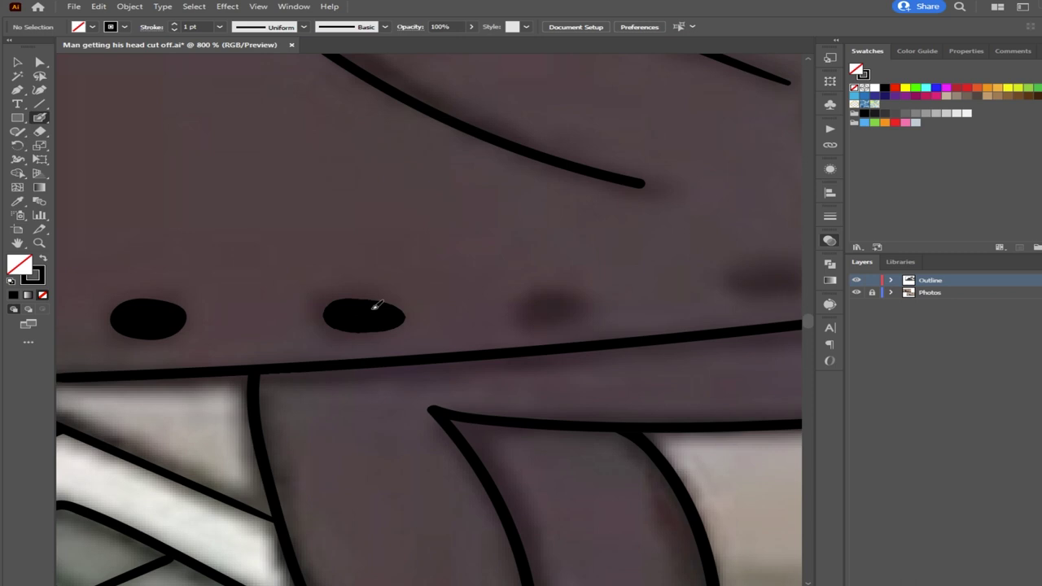
scroll(464, 309, "right", 3)
mouse_move(456, 298)
left_mouse_down()
mouse_move(414, 318)
mouse_move(455, 304)
mouse_move(447, 314)
mouse_move(448, 302)
left_mouse_up()
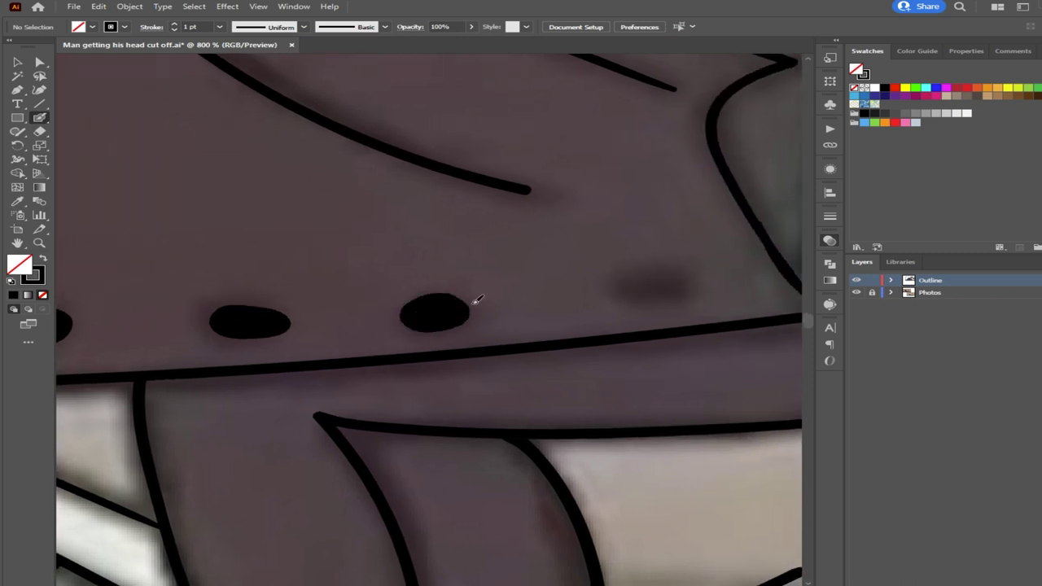
scroll(412, 314, "right", 5)
mouse_move(483, 284)
left_mouse_down()
mouse_move(444, 286)
mouse_move(489, 298)
mouse_move(439, 297)
mouse_move(477, 286)
left_mouse_up()
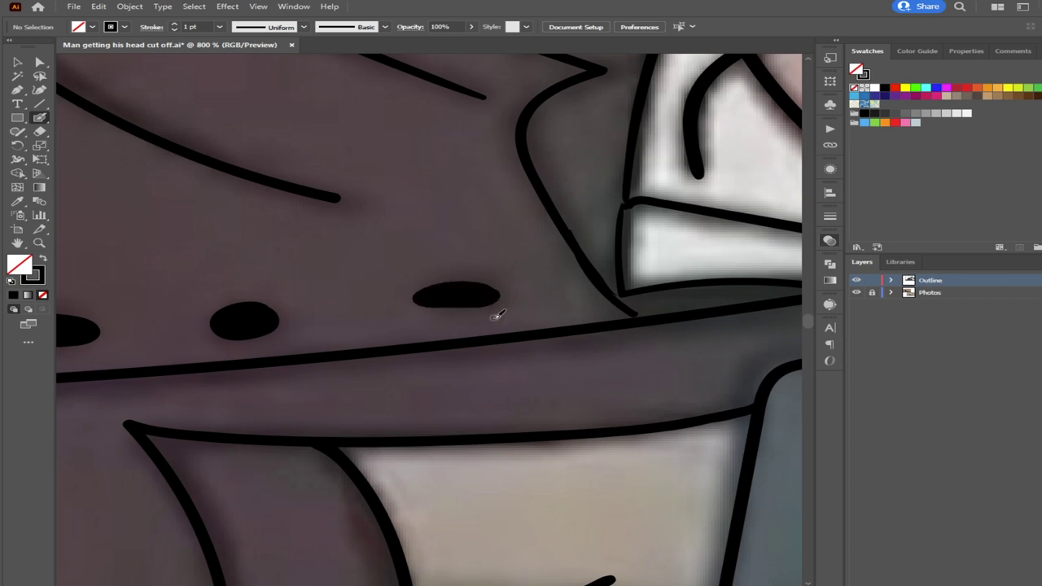
Set the reference photo's opacity to 60%, leaving the Photos layer locked and the Outline layer unlocked and active
scroll(510, 242, "down", 4)
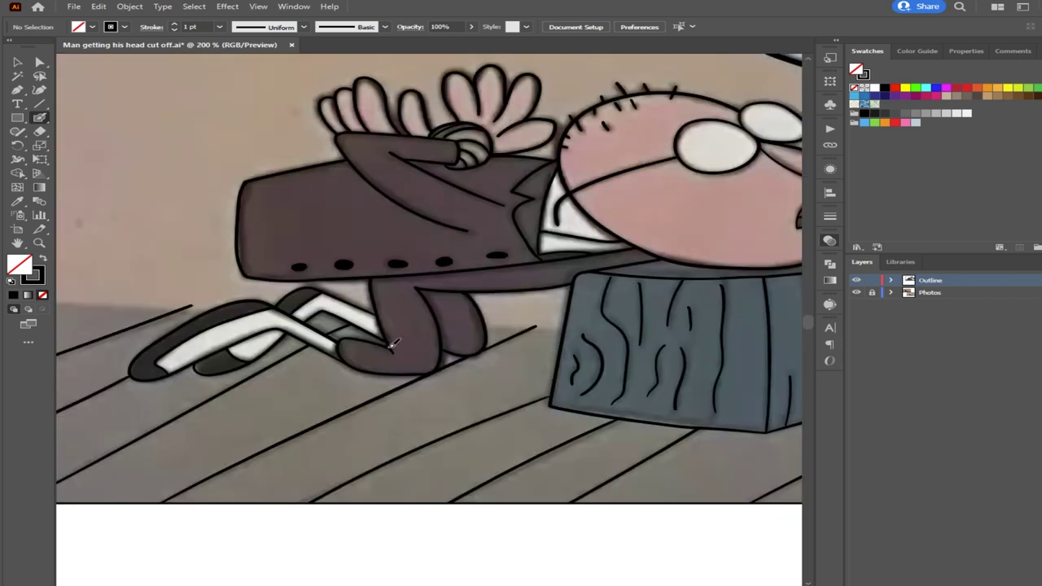
left_click_drag(391, 347, 363, 503)
scroll(424, 268, "down", 1)
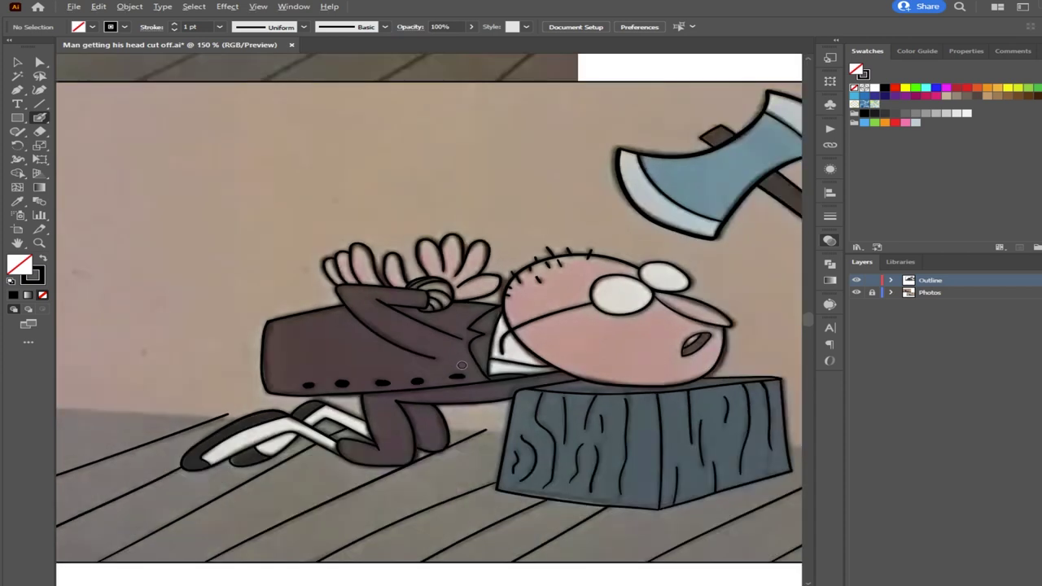
left_click_drag(384, 381, 319, 344)
left_click(872, 280)
left_click(872, 292)
key("v")
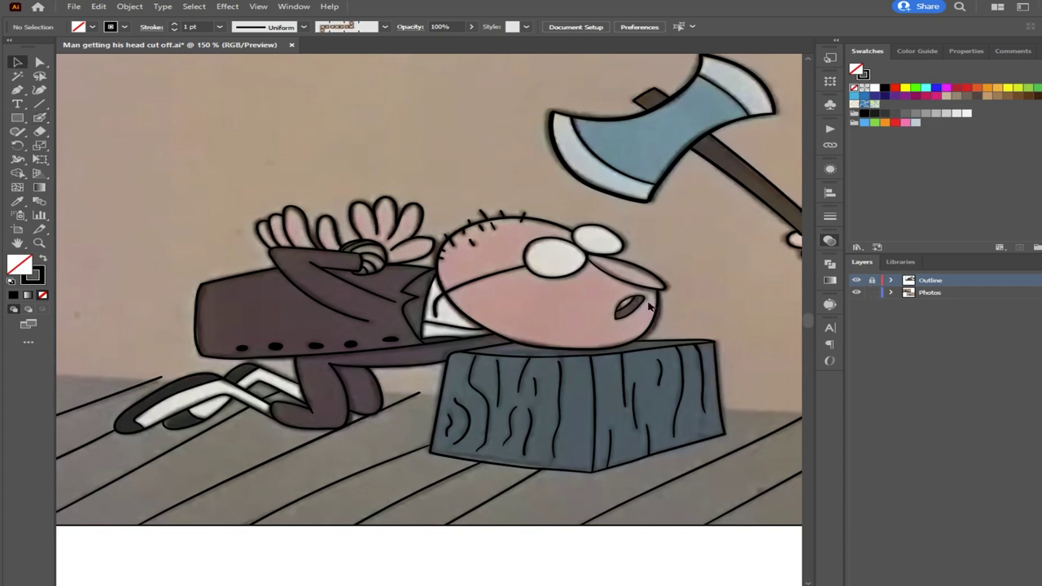
left_click(456, 178)
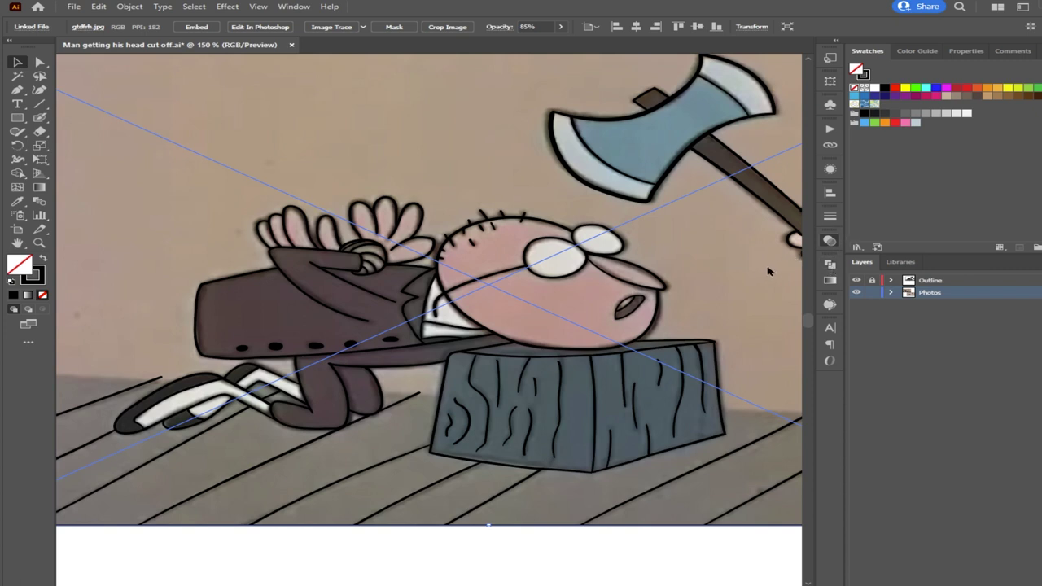
key("6")
left_click(871, 280)
left_click(870, 292)
left_click(936, 280)
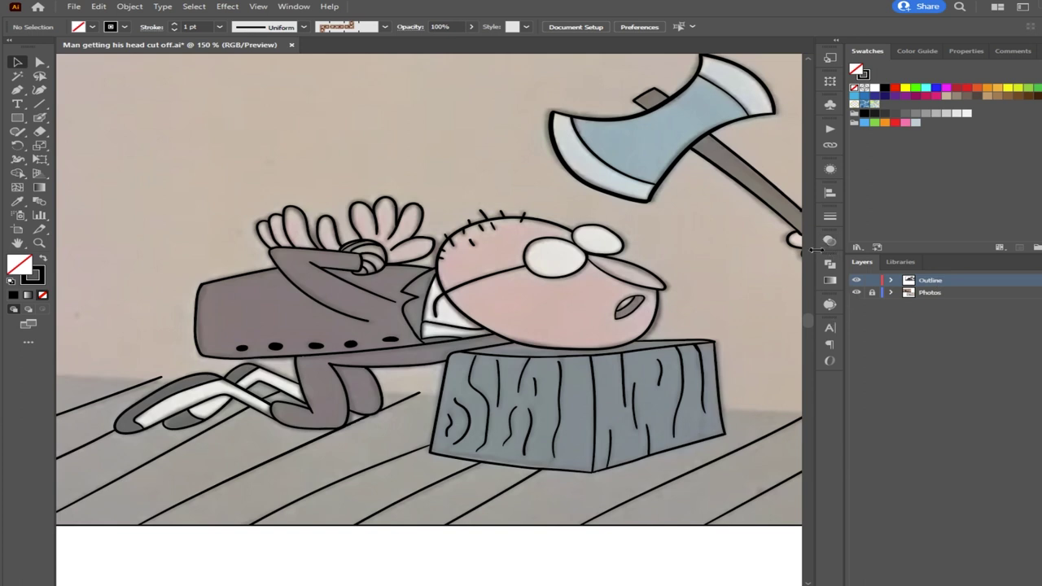
Fill and round off the notched join at the axe blade's lower tip with a black Blob Brush stroke
scroll(642, 210, "up", 8)
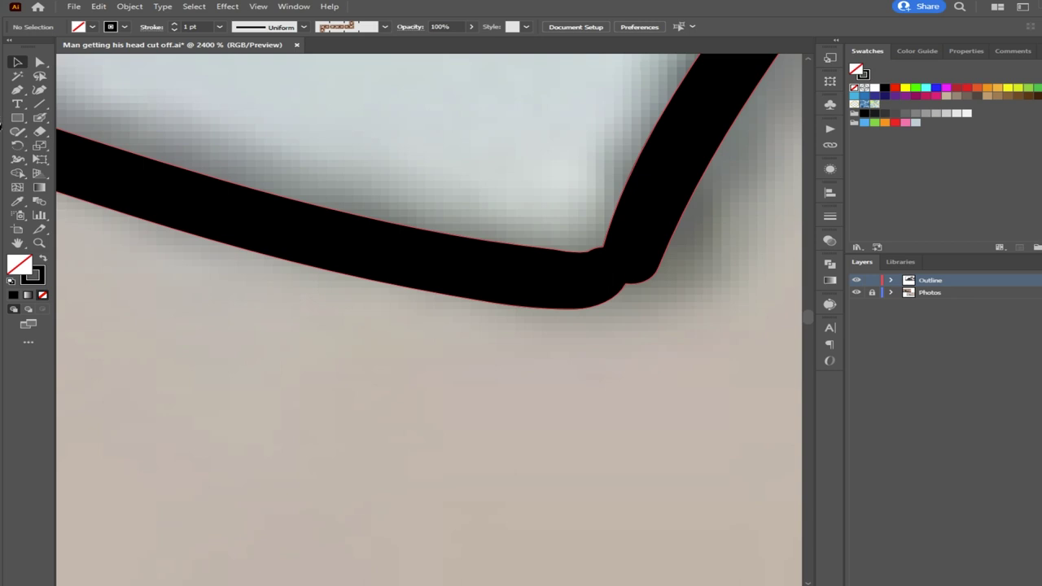
left_click(40, 118)
mouse_move(607, 265)
left_mouse_down()
mouse_move(644, 256)
mouse_move(619, 288)
mouse_move(581, 290)
mouse_move(639, 278)
mouse_move(646, 265)
mouse_move(614, 288)
mouse_move(604, 249)
mouse_move(623, 228)
mouse_move(586, 262)
mouse_move(625, 229)
left_mouse_up()
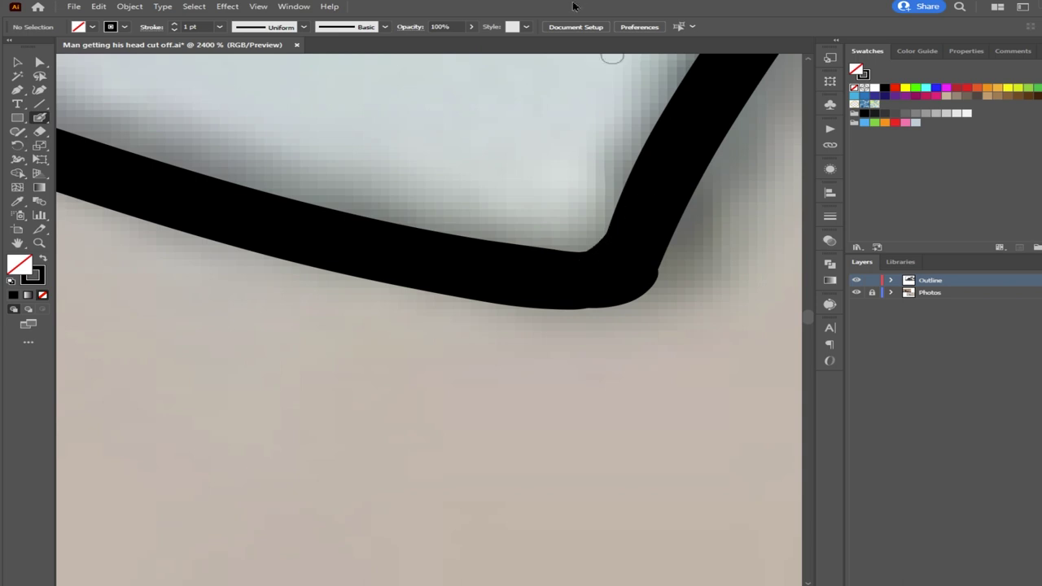
scroll(458, 295, "down", 8)
scroll(477, 331, "down", 4)
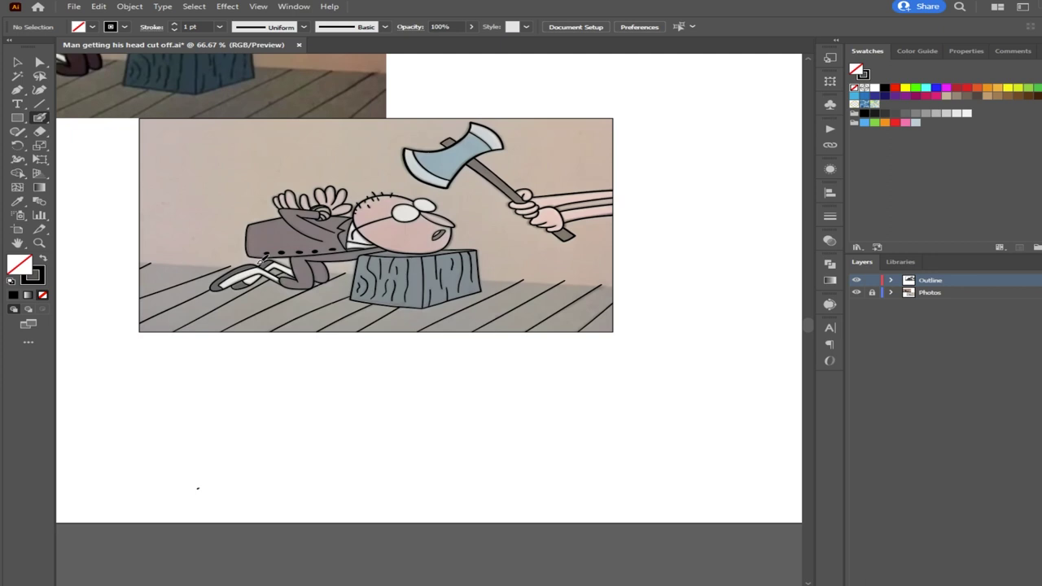
Sample the brown wall colour from the original photo, and create a new layer named Colors
scroll(625, 295, "up", 2)
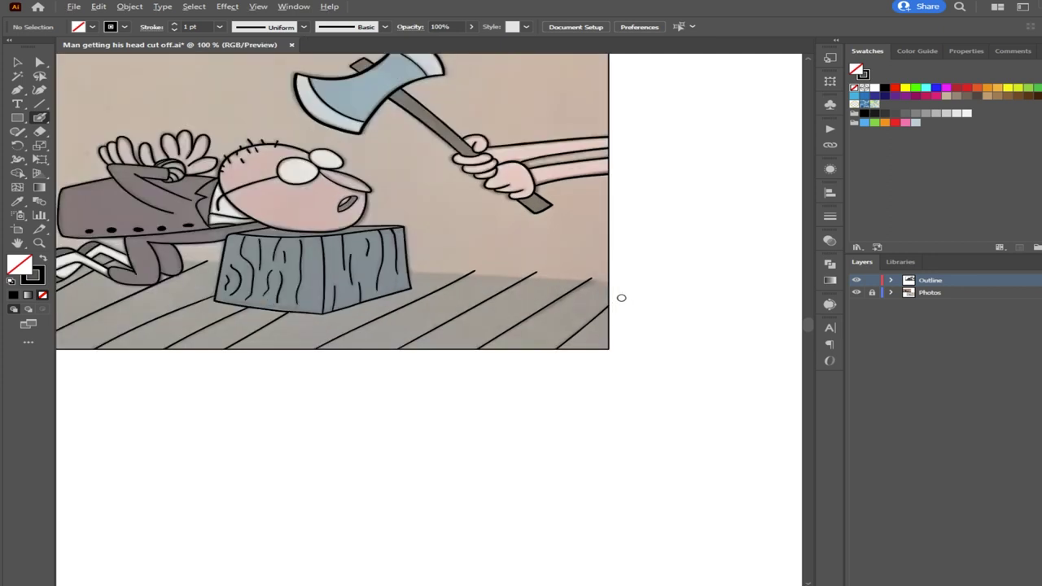
scroll(621, 297, "down", 2)
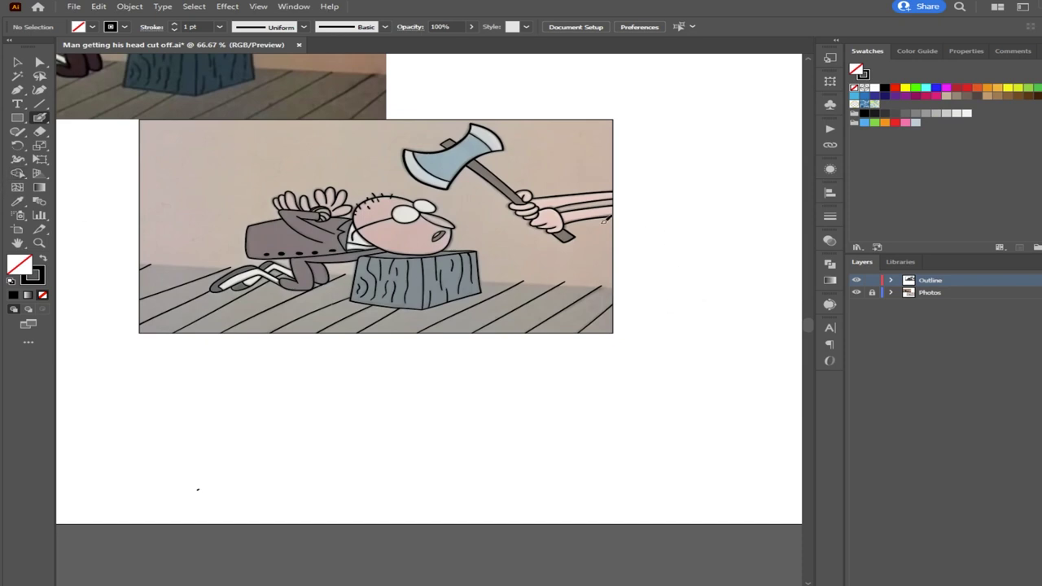
scroll(627, 219, "up", 2)
key("i")
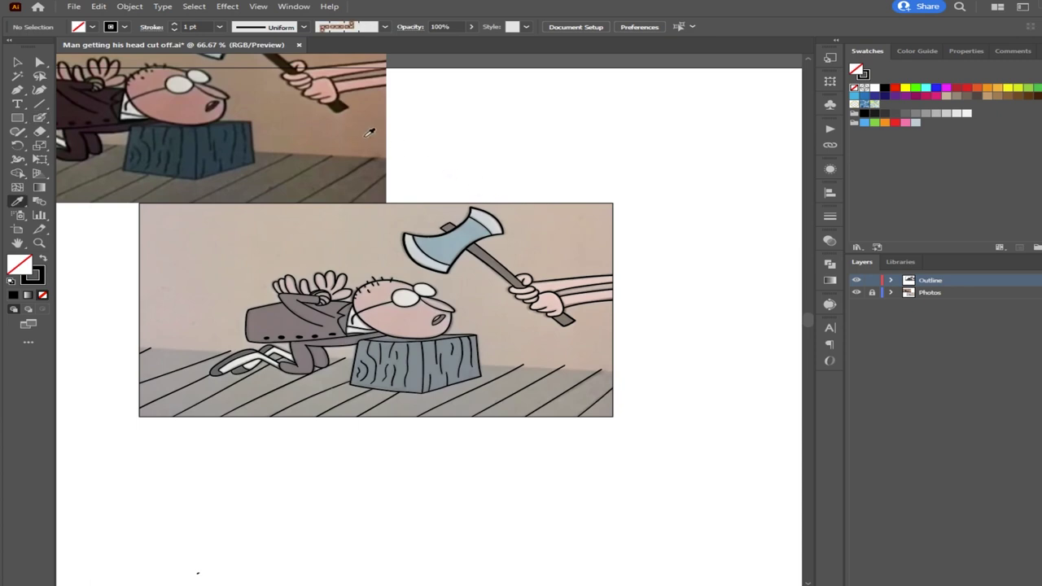
left_click(366, 130)
key("ctrl+l")
double_click(930, 280)
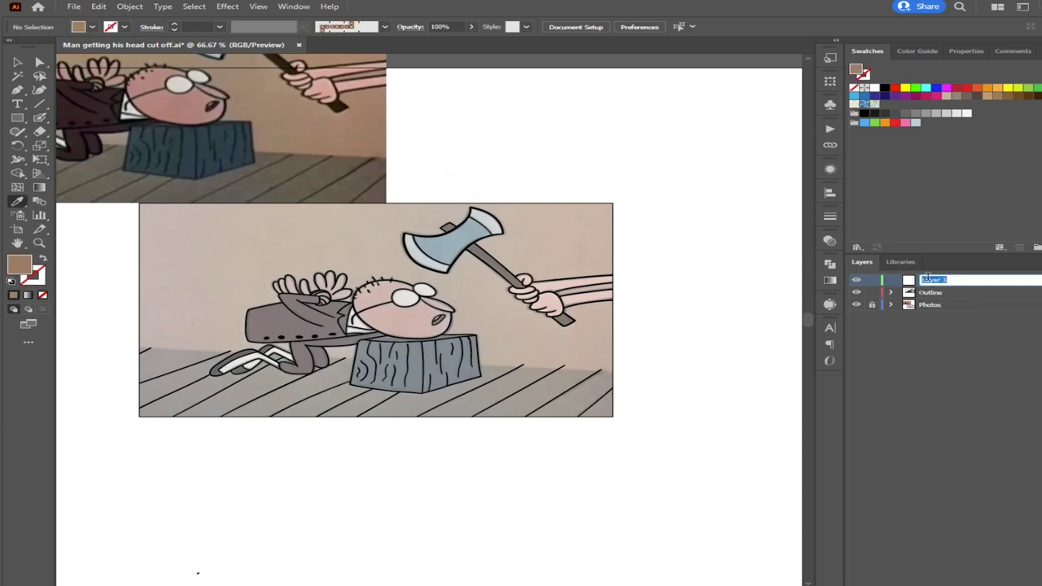
type("Colors")
key("Return")
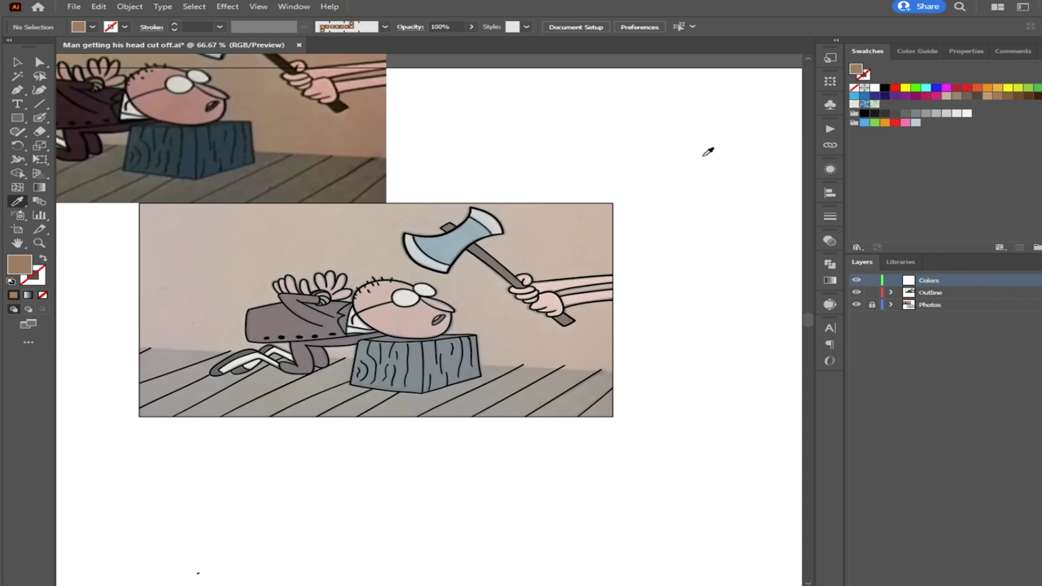
key("b")
mouse_move(688, 134)
left_mouse_down()
mouse_move(677, 165)
mouse_move(694, 136)
left_mouse_up()
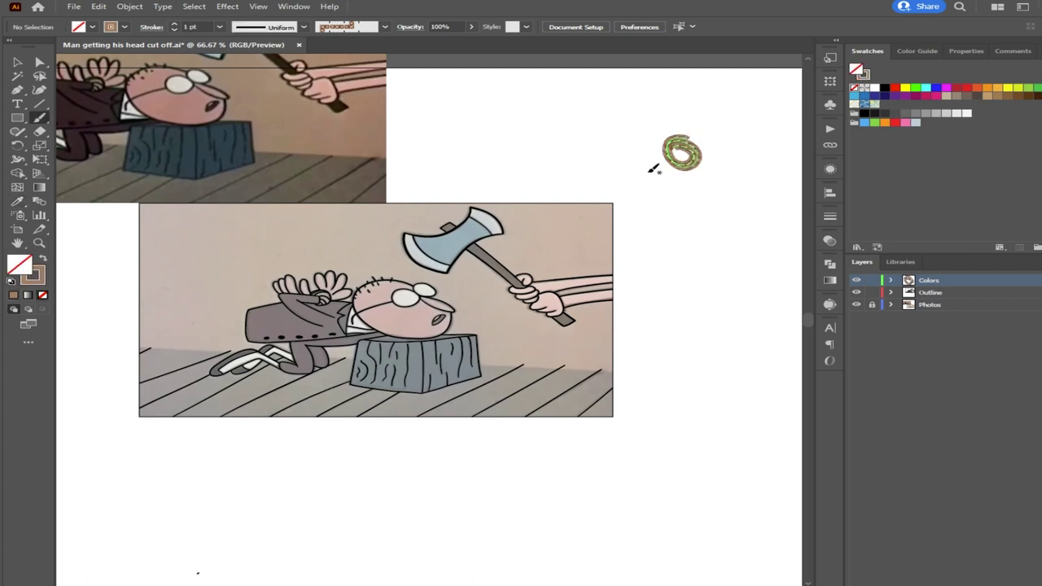
key("ctrl+z")
key("i")
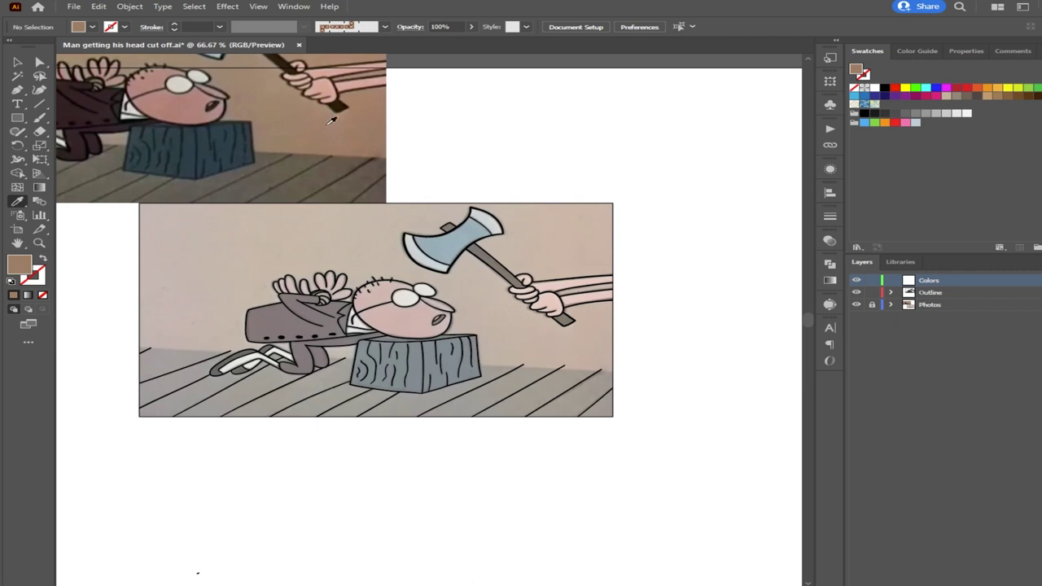
key("b")
mouse_move(646, 122)
left_mouse_down()
mouse_move(654, 166)
mouse_move(661, 137)
left_mouse_up()
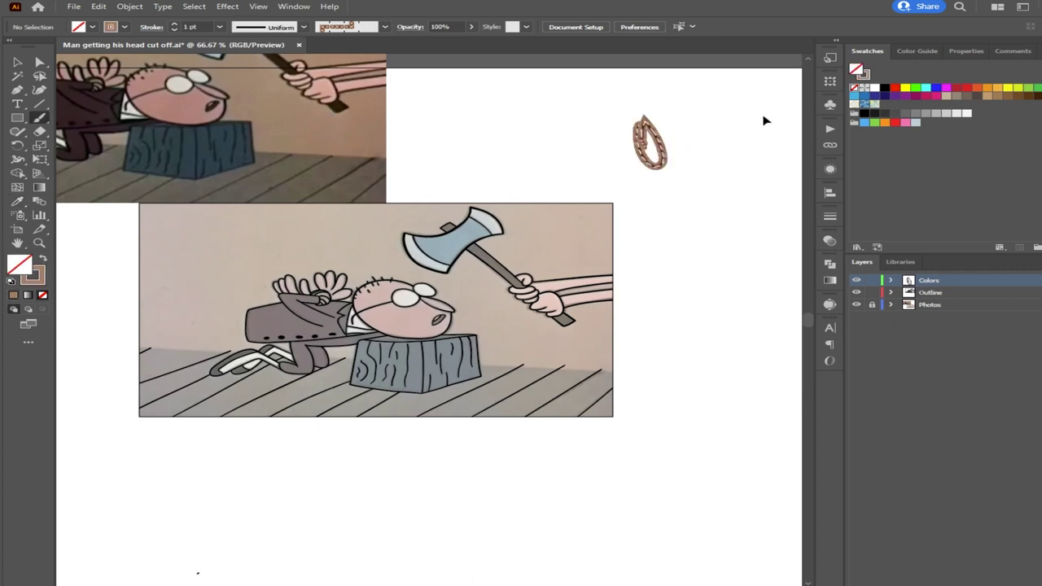
key("ctrl+z")
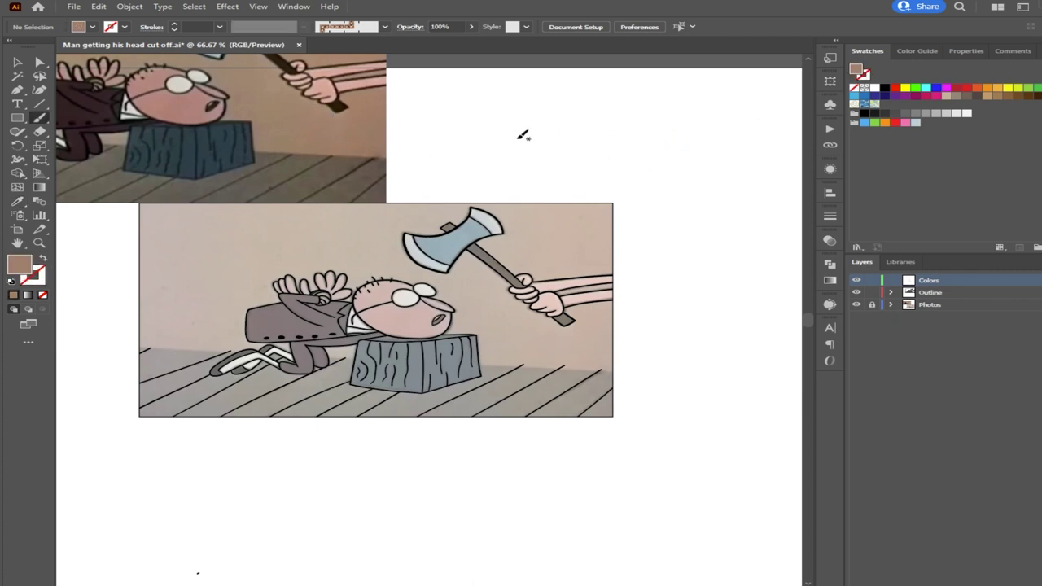
Paint a solid round swatch of the sampled brown with the Blob Brush on the blank area beside the original photo
left_click(39, 120)
mouse_move(643, 127)
left_mouse_down()
mouse_move(635, 140)
mouse_move(631, 122)
mouse_move(645, 170)
left_mouse_up()
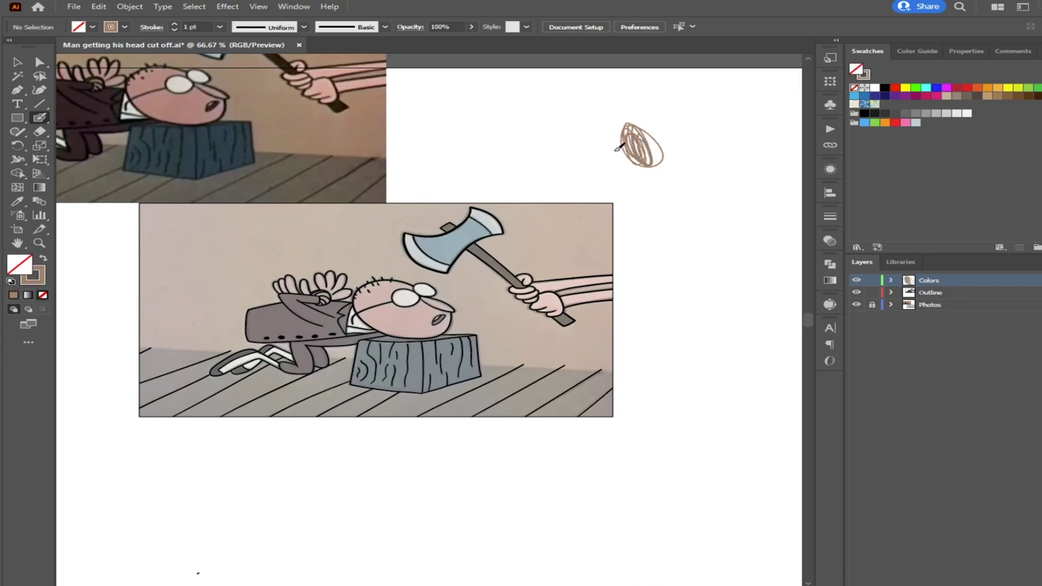
mouse_move(649, 137)
left_mouse_down()
mouse_move(655, 146)
mouse_move(627, 128)
mouse_move(648, 150)
mouse_move(625, 139)
left_mouse_up()
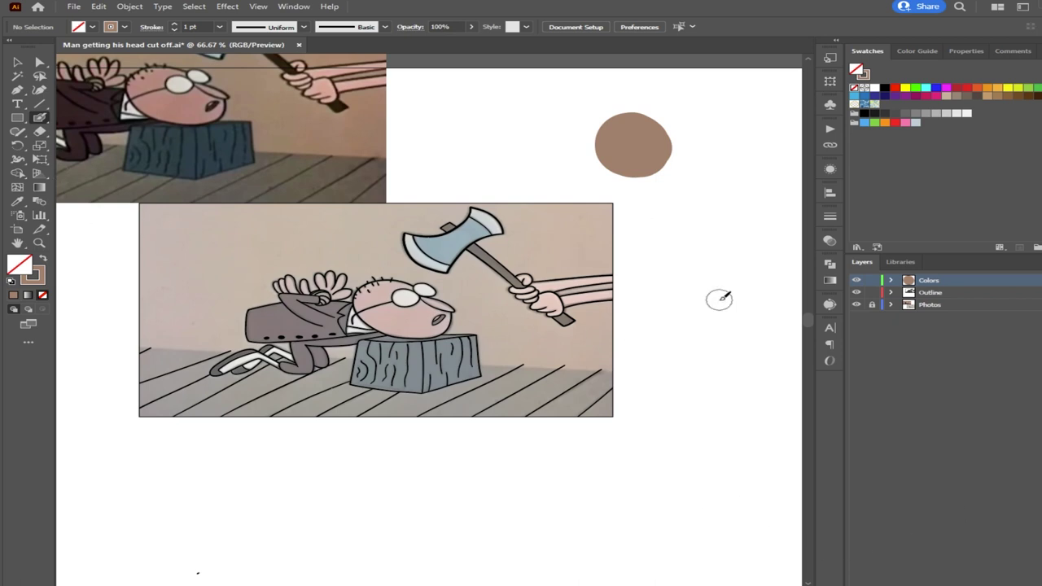
Lock the Colors layer, and on the Outline layer paint the brown wall-floor line from the frame's right side to the chopping block
scroll(613, 383, "up", 2)
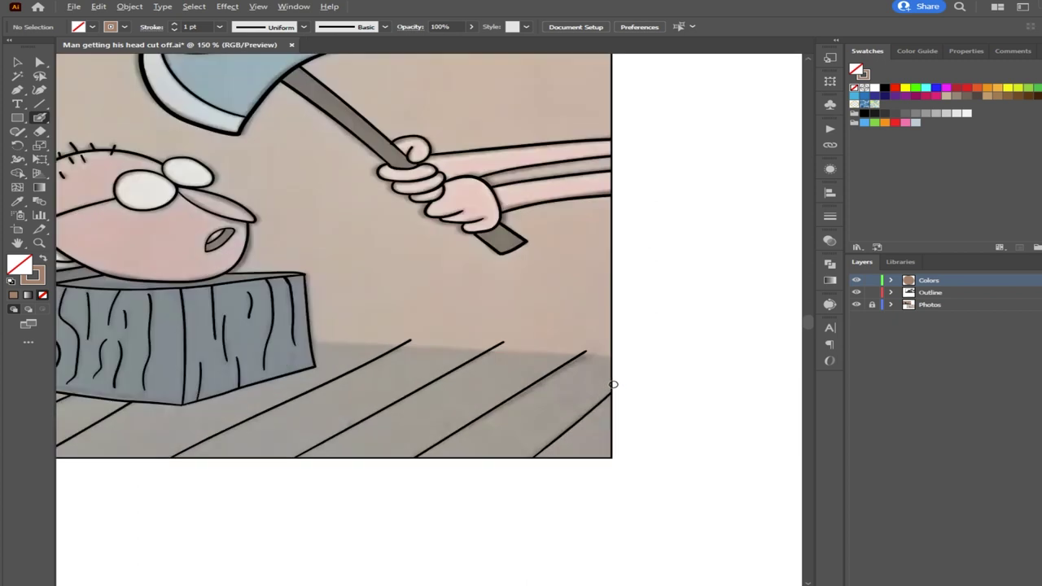
left_click_drag(582, 396, 650, 422)
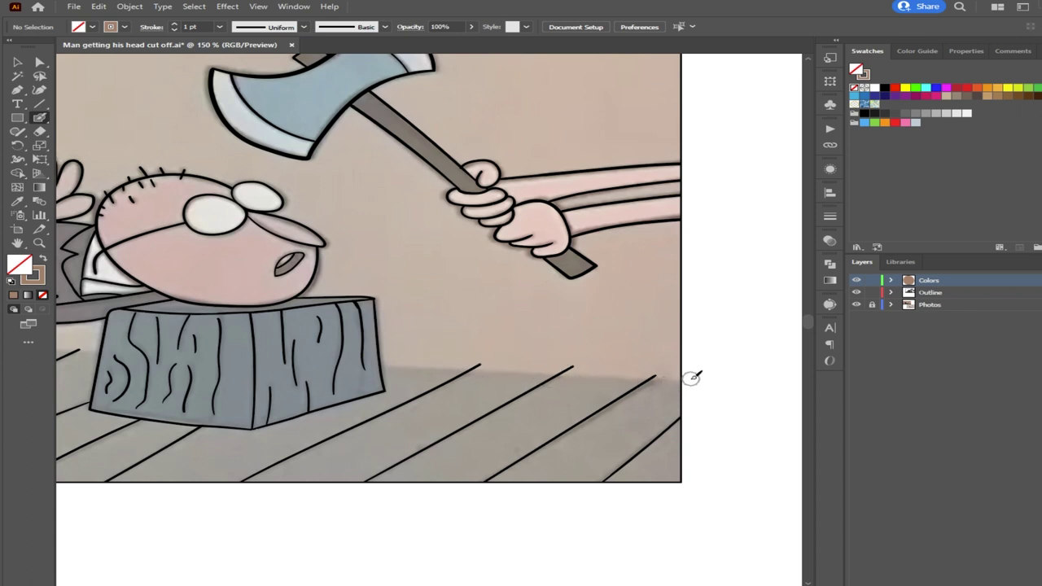
mouse_move(691, 380)
left_mouse_down()
mouse_move(651, 377)
mouse_move(688, 380)
left_mouse_up()
left_click(909, 293)
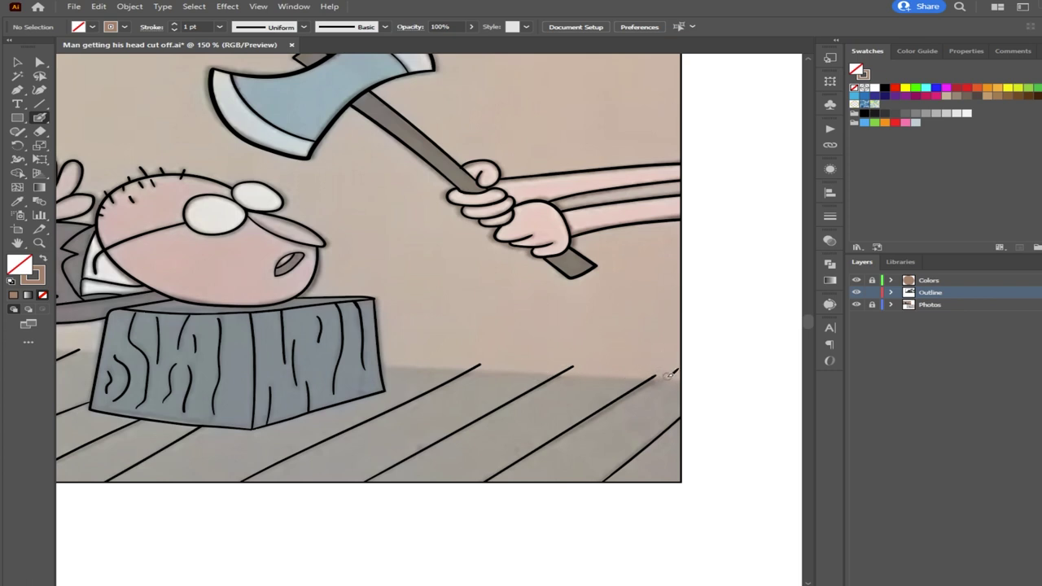
left_click_drag(685, 378, 391, 363)
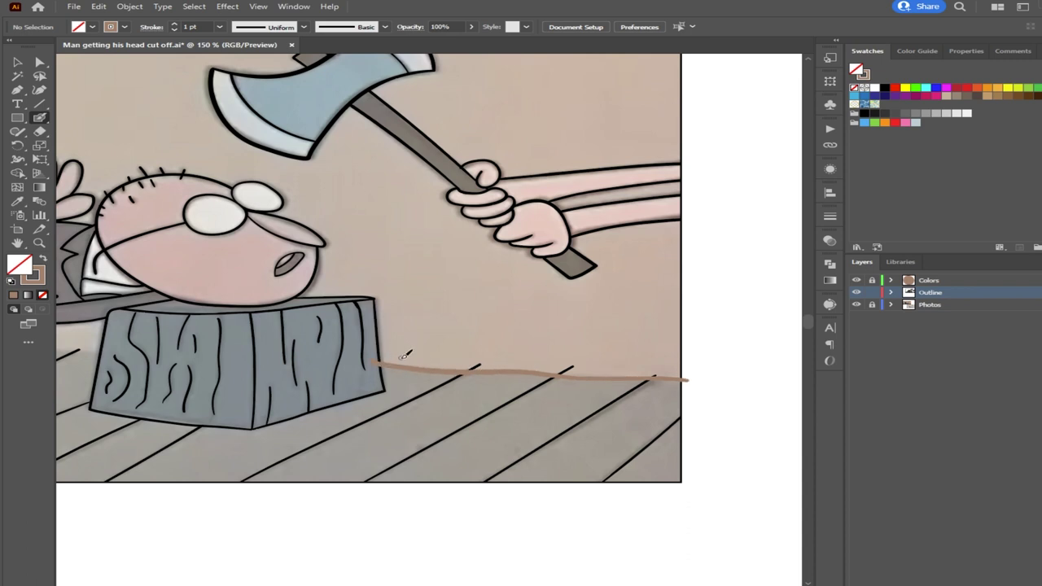
Continue the brown wall-floor line between the chopping block and the man's knee, and from his shoe past the frame's left side
left_click_drag(343, 395, 542, 405)
left_click_drag(433, 398, 500, 393)
left_click_drag(408, 370, 504, 366)
left_click_drag(320, 336, 399, 362)
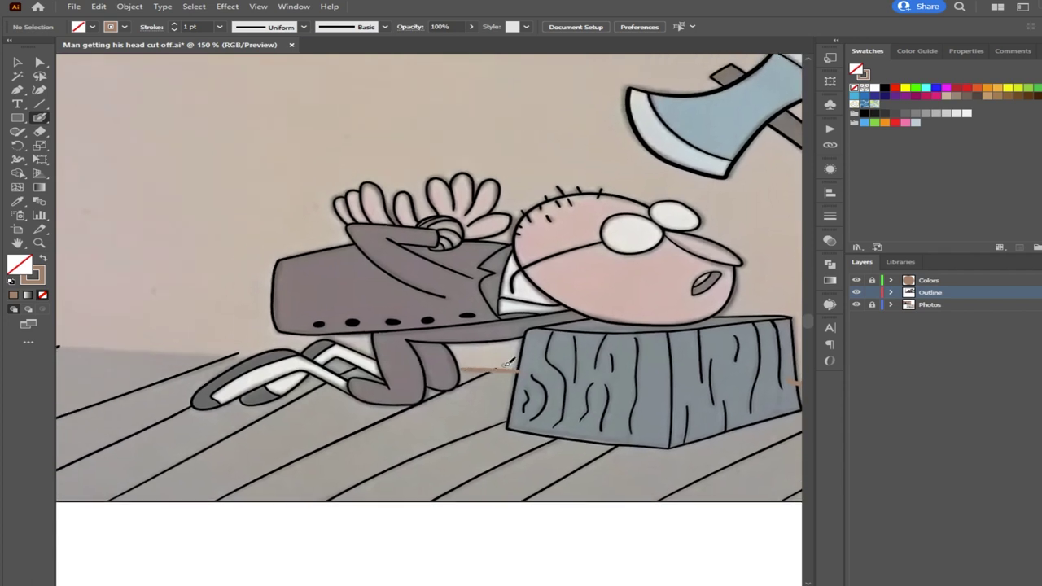
left_click_drag(446, 361, 444, 364)
left_click_drag(512, 370, 449, 366)
left_click_drag(363, 367, 484, 372)
left_click_drag(378, 361, 142, 346)
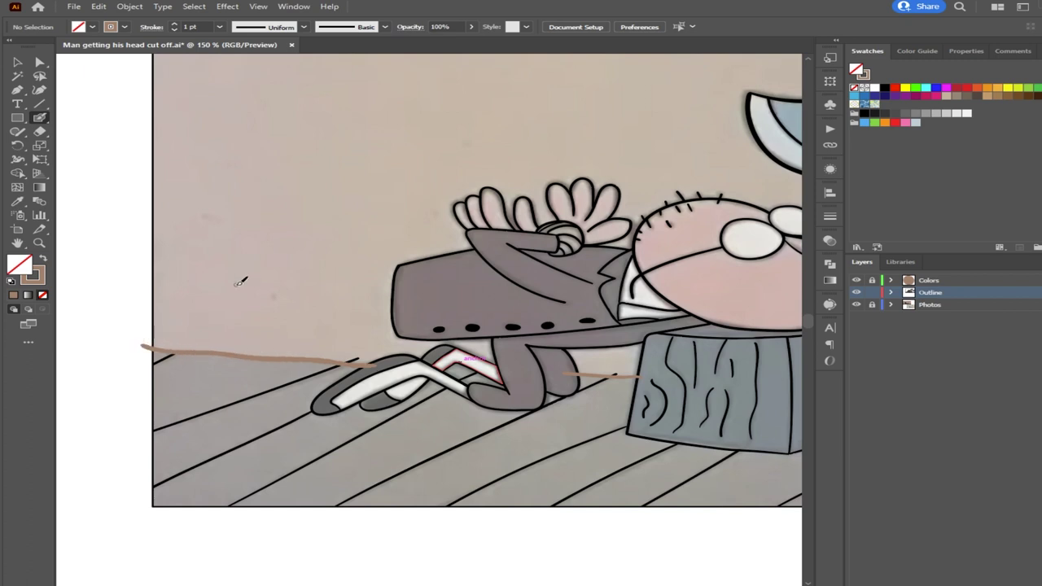
Send the brown wall-floor line on the chopping block's right side backward behind the black floorboard lines within the Outline layer
scroll(553, 407, "down", 1)
left_click_drag(592, 427, 354, 337)
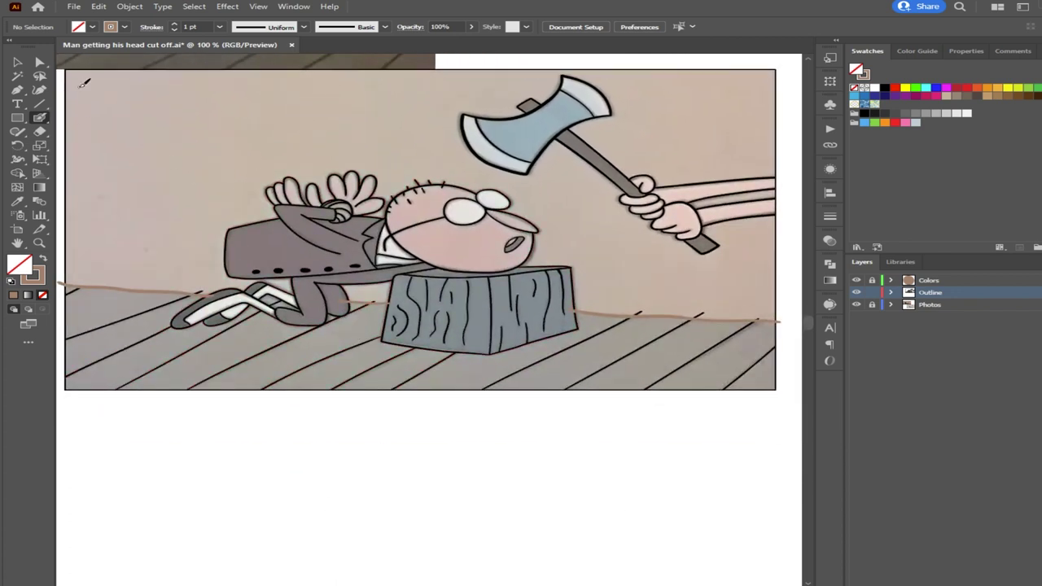
left_click(39, 62)
left_click(665, 321)
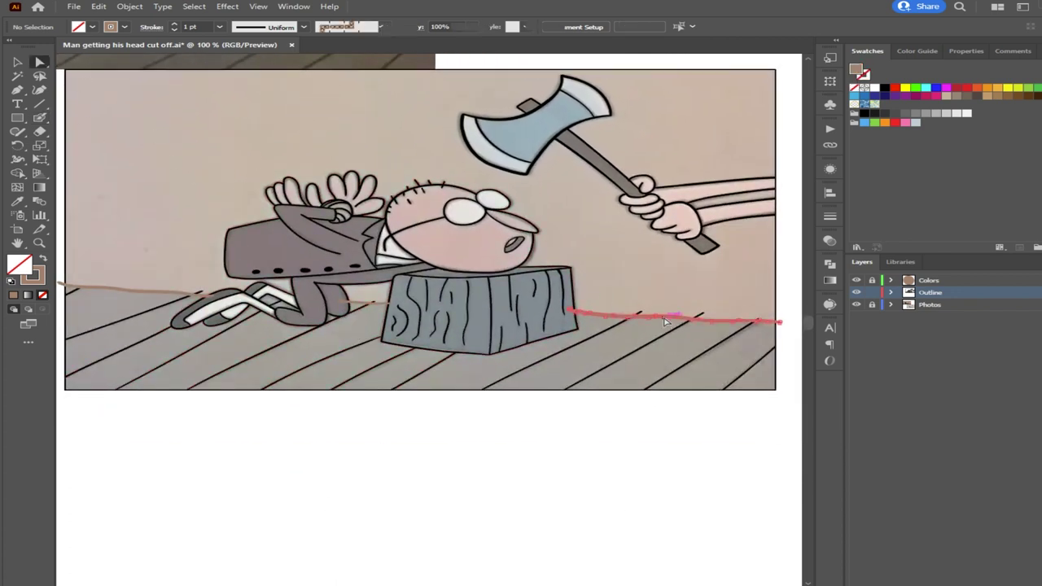
scroll(665, 322, "up", 4)
key("ctrl")
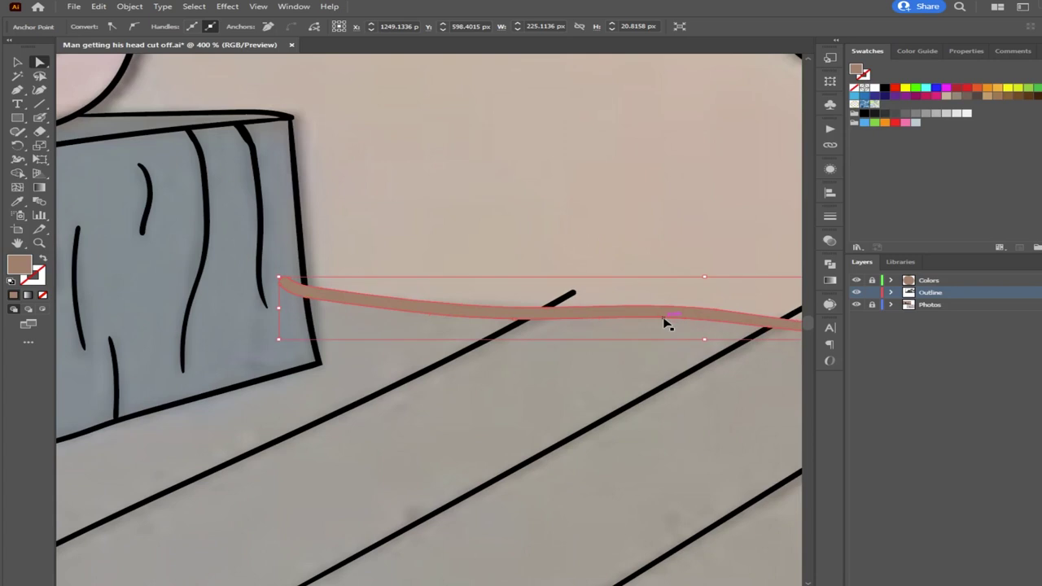
left_click(665, 321)
left_click(892, 293)
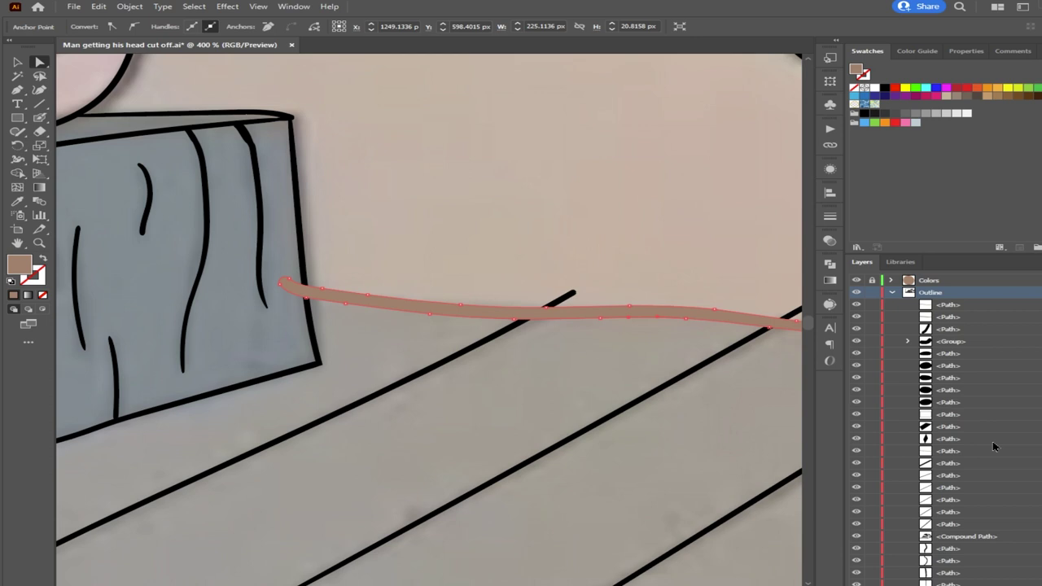
key("ctrl+bracketleft")
key("ctrl+bracketleft")
key("ctrl+bracketleft")
key("ctrl+bracketleft")
key("ctrl+bracketleft")
key("ctrl+bracketleft")
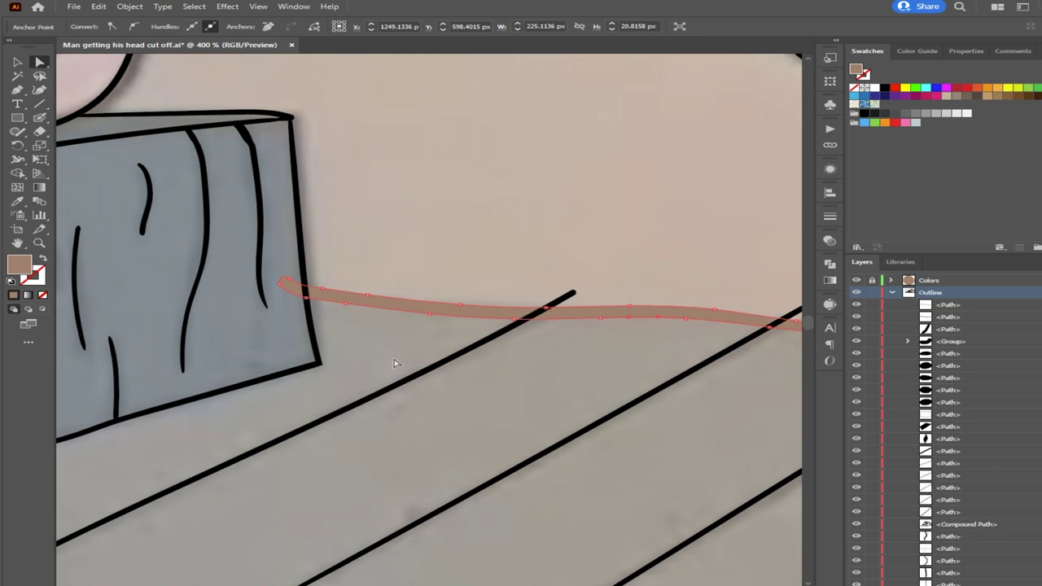
Send the brown wall-floor line between the man's knee and the chopping block backward behind the black floorboard line
left_click_drag(556, 347, 525, 352)
left_click_drag(216, 323, 445, 312)
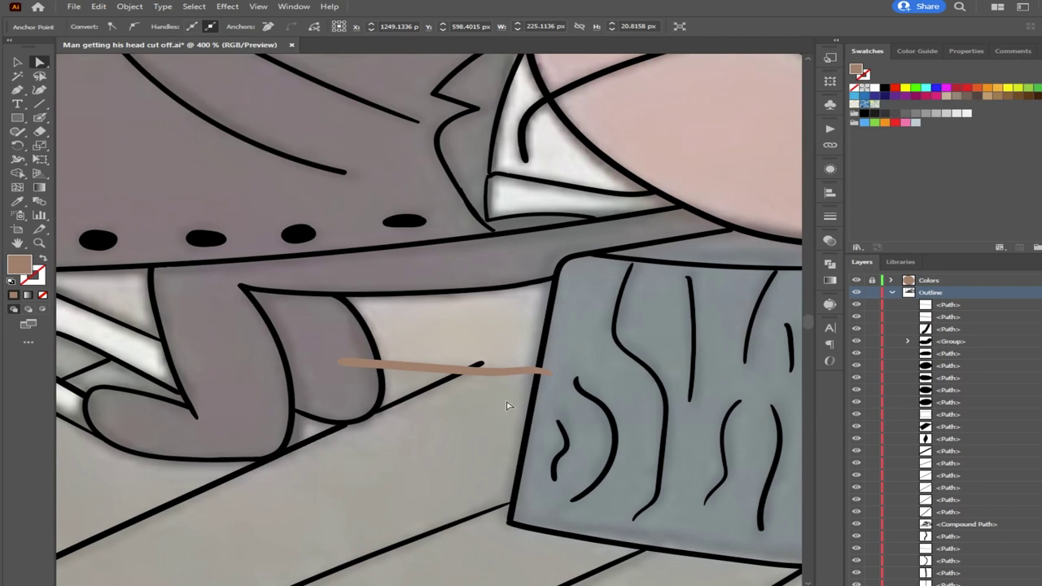
left_click(501, 375)
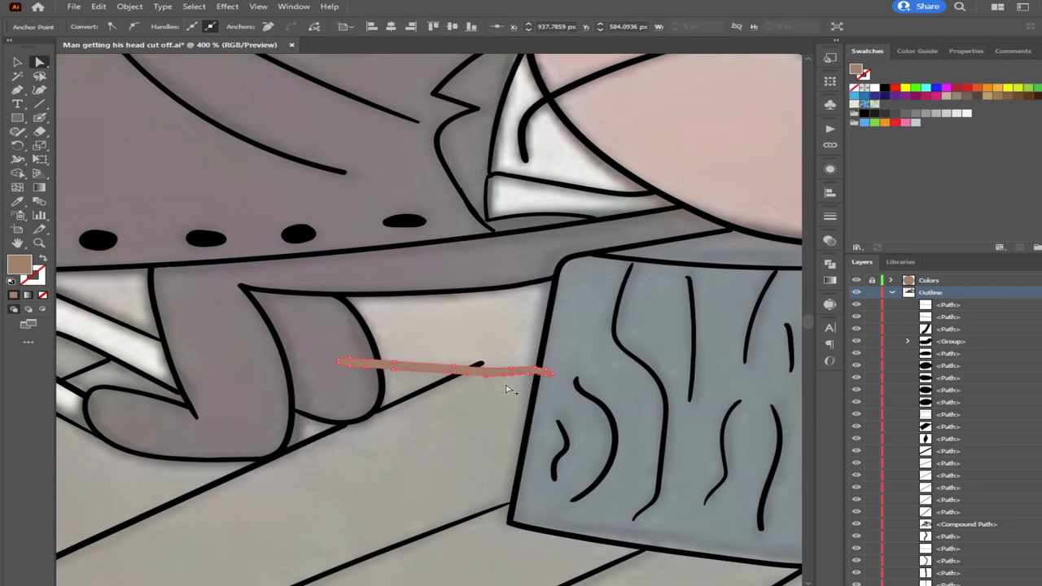
key("ctrl+[")
key("ctrl+[")
key("ctrl+[")
key("ctrl+[")
key("ctrl+[")
key("ctrl+[")
key("ctrl+[")
key("ctrl+[")
key("ctrl+[")
key("ctrl+[")
key("ctrl+[")
key("ctrl+[")
key("ctrl+[")
key("ctrl+[")
key("ctrl+[")
key("ctrl+[")
key("ctrl+[")
key("ctrl+[")
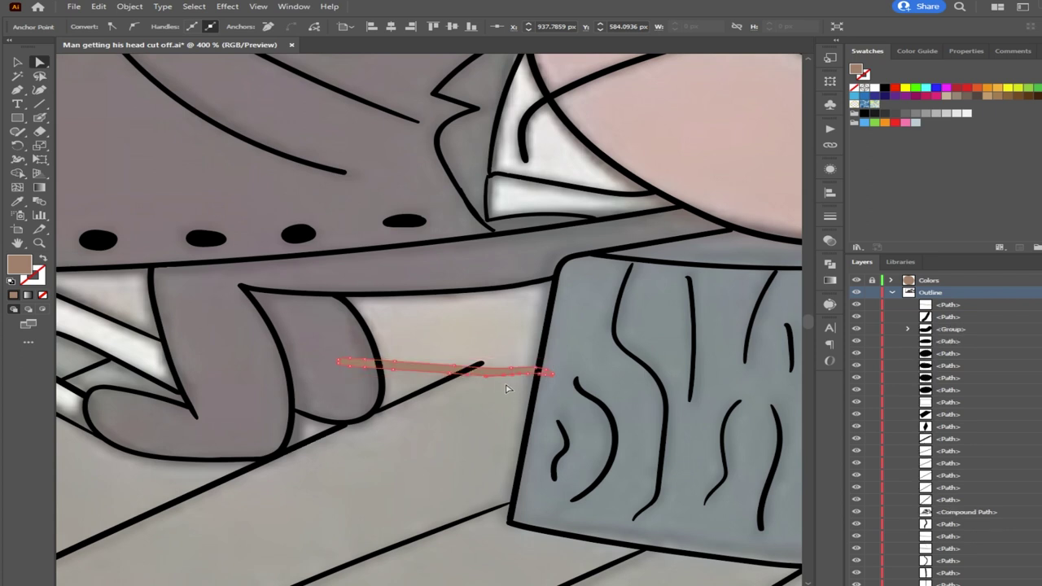
Send the brown wall-floor line running from the man's shoe past the frame's left side backward behind the black floorboard lines
left_click_drag(143, 327, 383, 352)
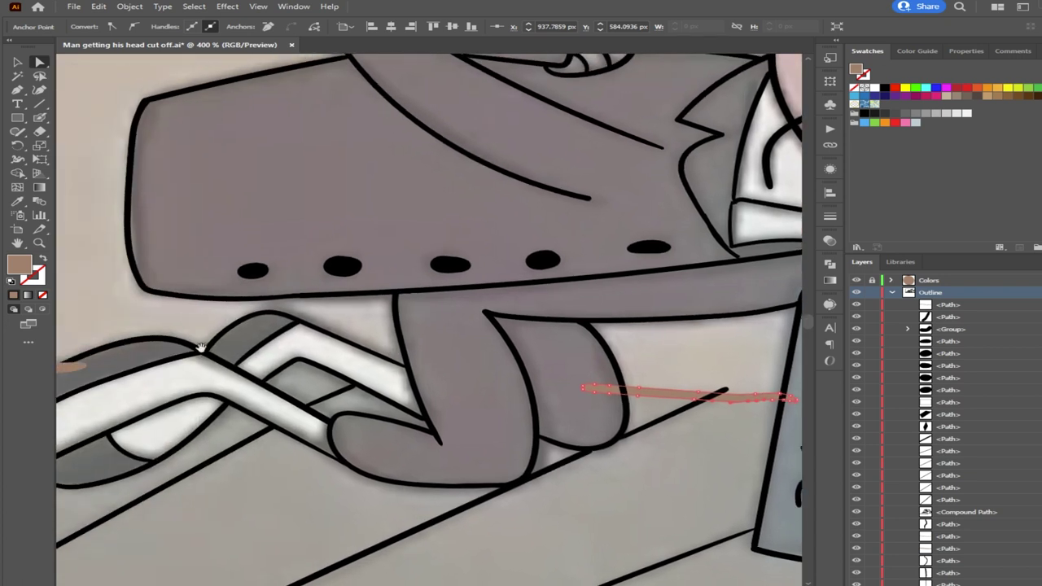
left_click_drag(201, 347, 378, 308)
left_click_drag(285, 318, 376, 314)
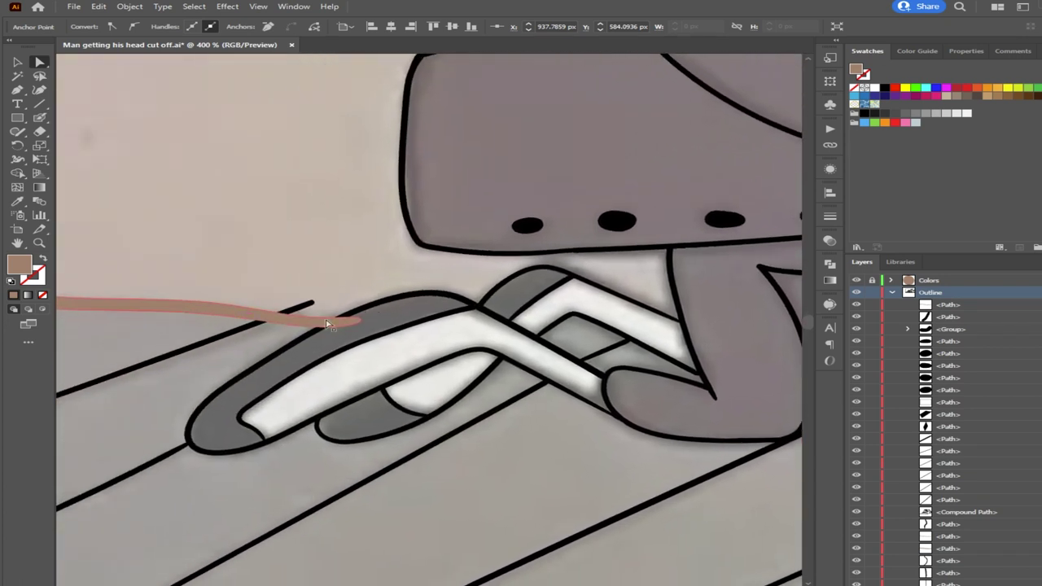
scroll(212, 321, "left", 4)
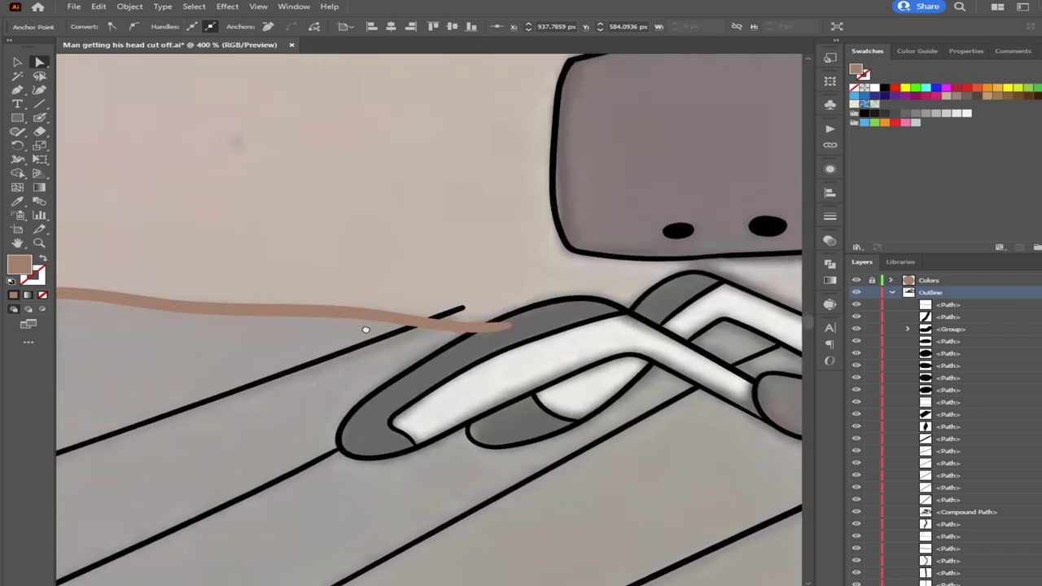
left_click(325, 312)
scroll(269, 330, "down", 1)
left_click_drag(234, 331, 472, 351)
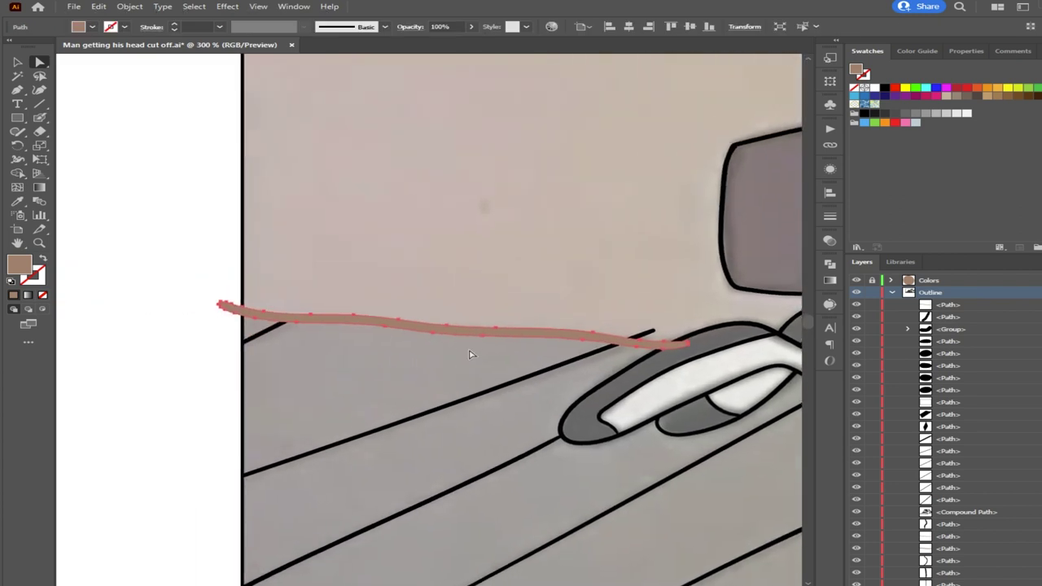
key("ctrl+[")
key("ctrl+[")
key("ctrl+[")
key("ctrl+[")
key("ctrl+[")
key("ctrl+[")
key("ctrl+[")
key("ctrl+[")
key("ctrl+[")
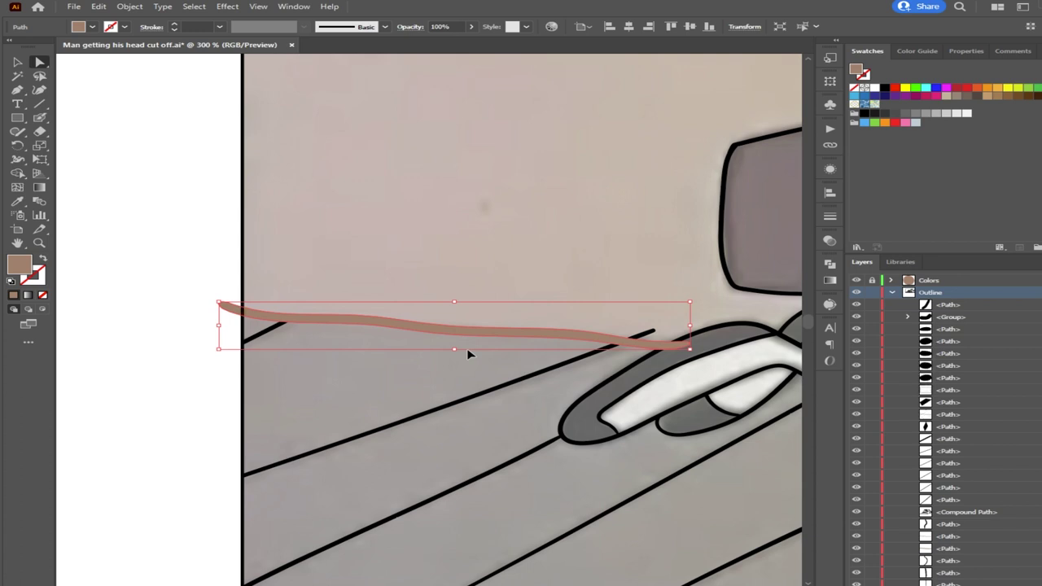
key("a")
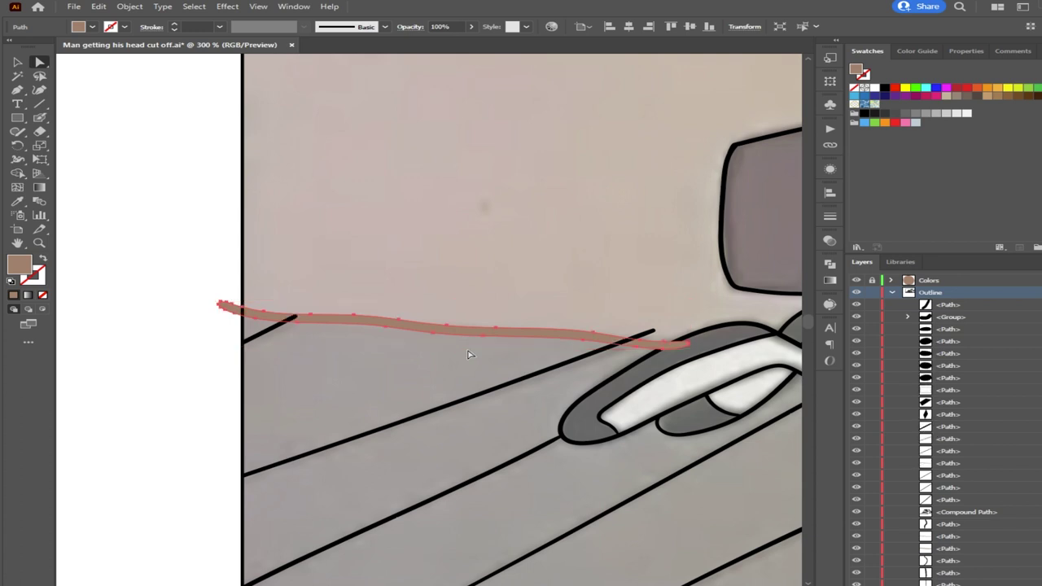
left_click_drag(569, 434, 257, 407)
left_click_drag(472, 389, 368, 387)
key("shift+b")
scroll(420, 303, "up", 1)
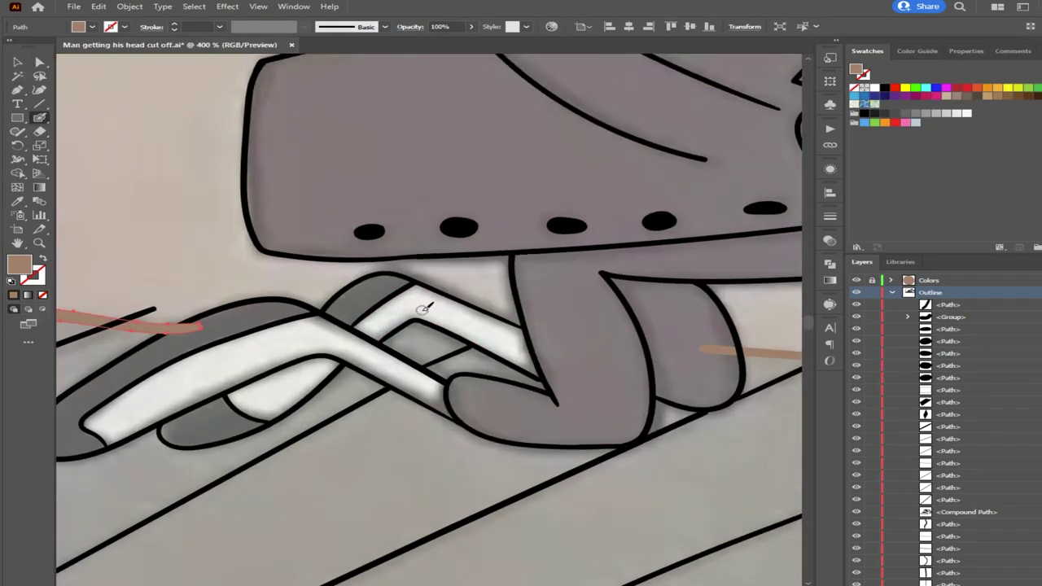
scroll(423, 309, "down", 2)
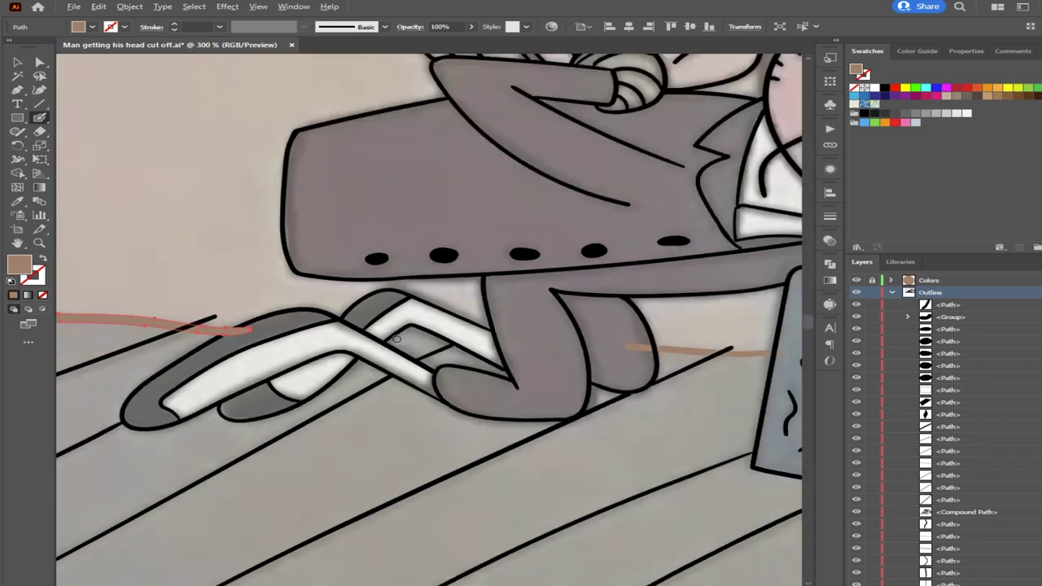
scroll(514, 293, "up", 1)
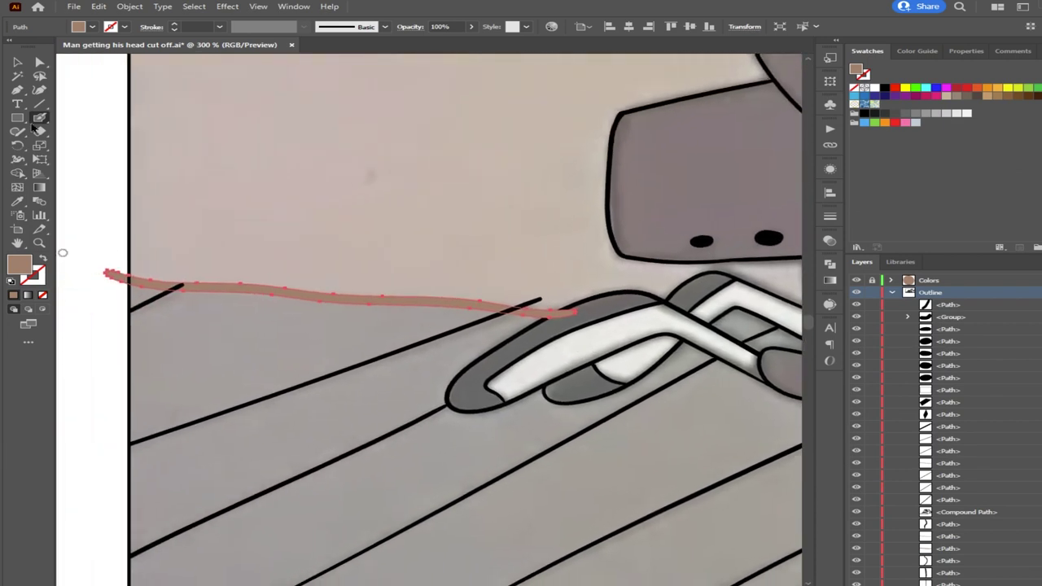
Select the traced outline artwork and remove the brown line's overhang past the frame's right side with the Shape Builder tool
left_click(17, 62)
scroll(589, 340, "down", 5)
left_click_drag(573, 399, 364, 409)
mouse_move(669, 405)
left_mouse_down()
mouse_move(291, 350)
mouse_move(250, 294)
mouse_move(251, 304)
left_mouse_up()
left_click(17, 172)
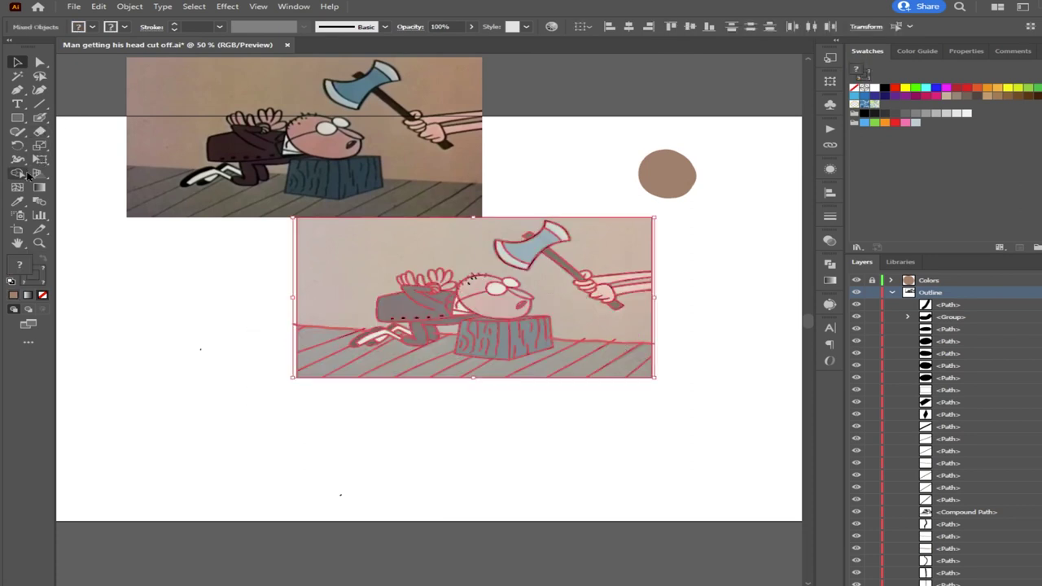
scroll(682, 365, "up", 1)
scroll(643, 346, "up", 5)
scroll(611, 342, "up", 3)
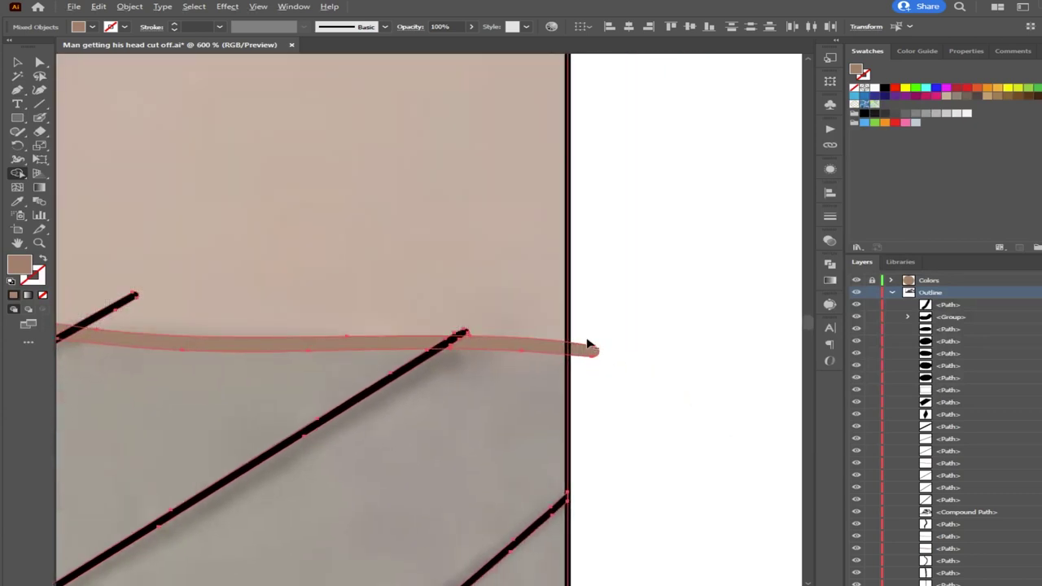
left_click(588, 350, "alt")
Try to remove the floorboard line's tip above the brown wall-floor line with the Shape Builder tool
scroll(470, 336, "up", 5)
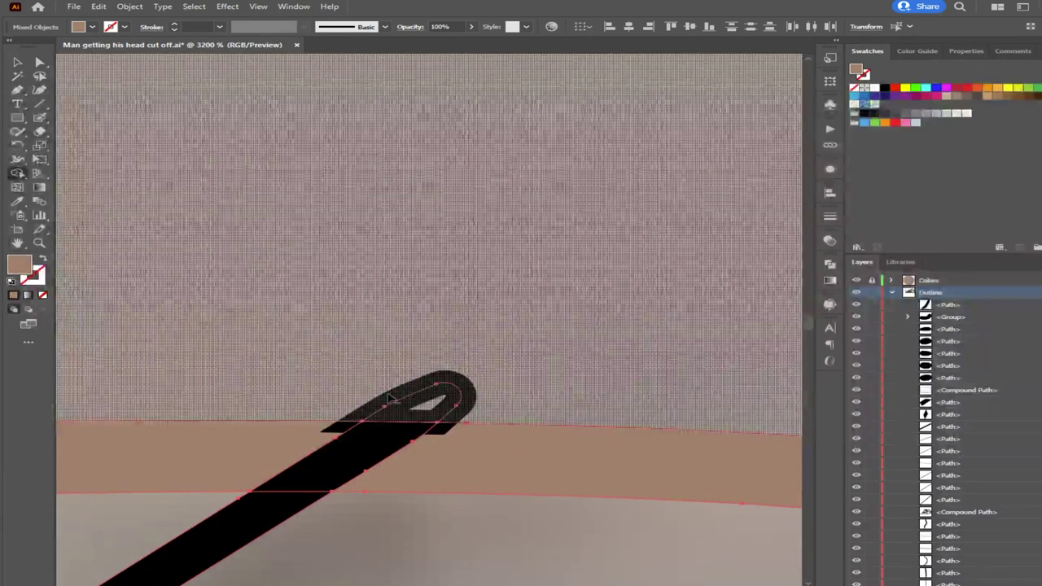
left_click(419, 401, "alt")
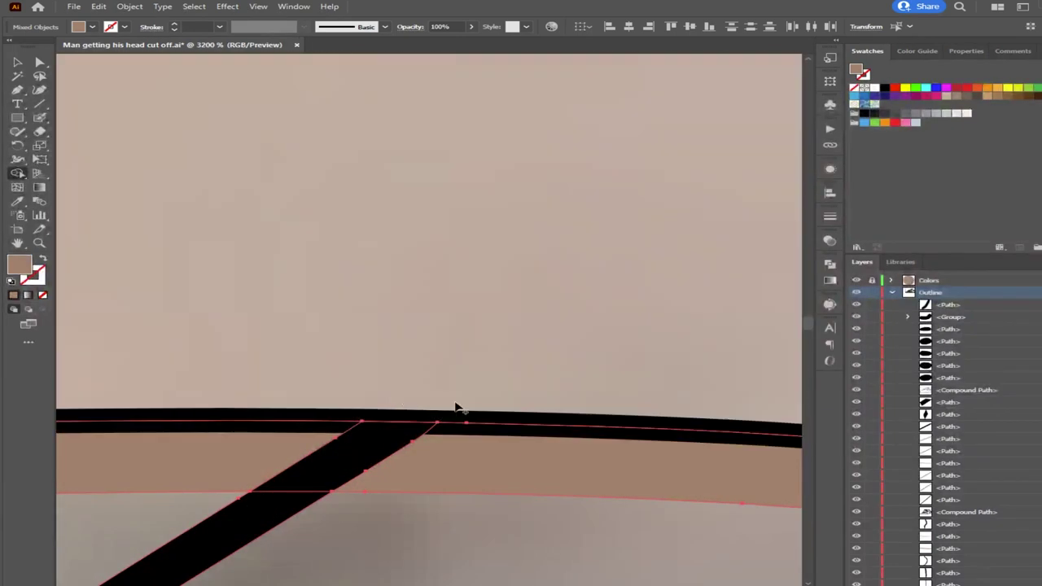
scroll(477, 409, "down", 3)
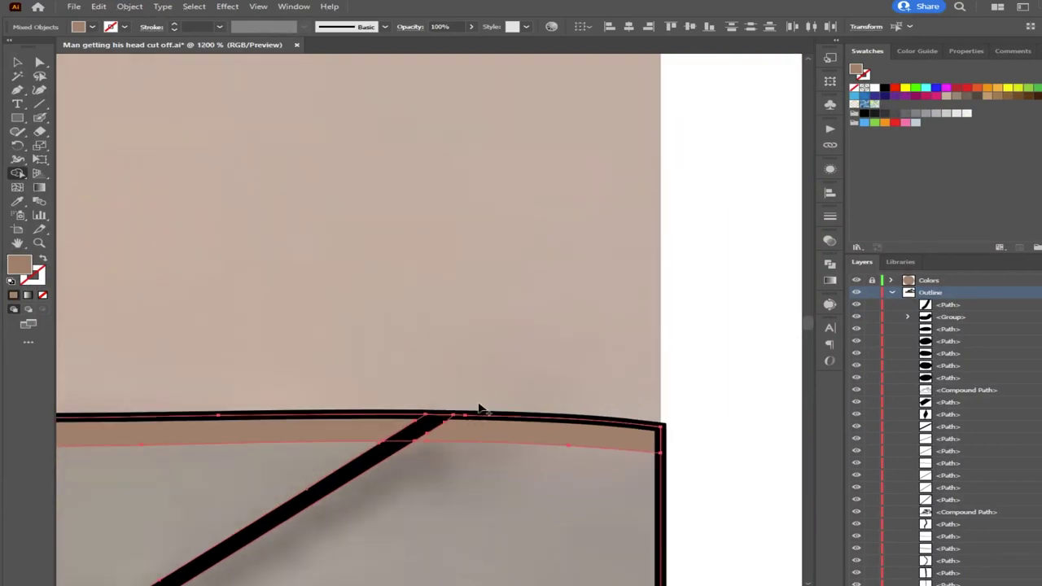
key("ctrl+z")
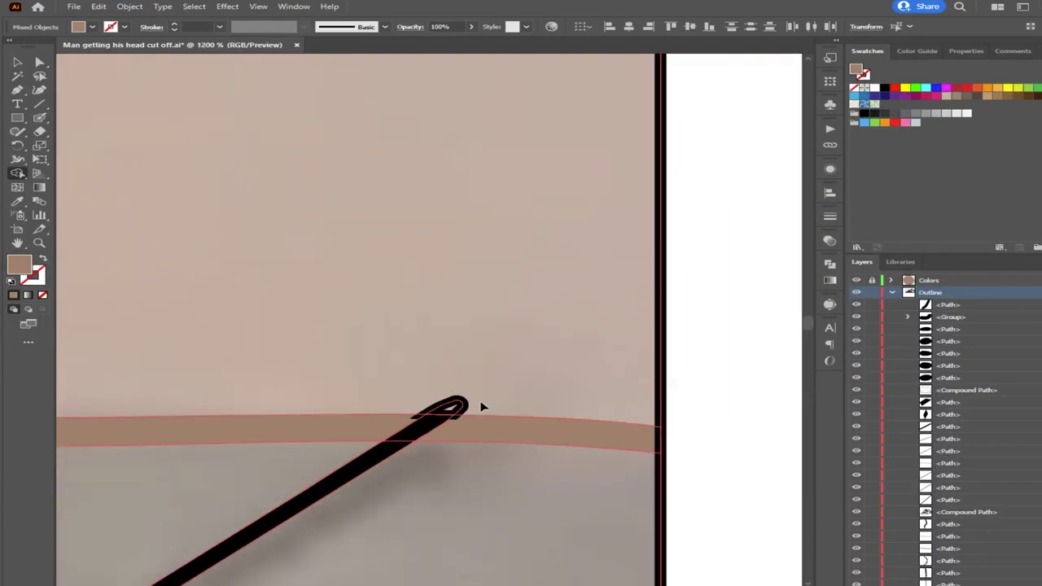
key("ctrl+z")
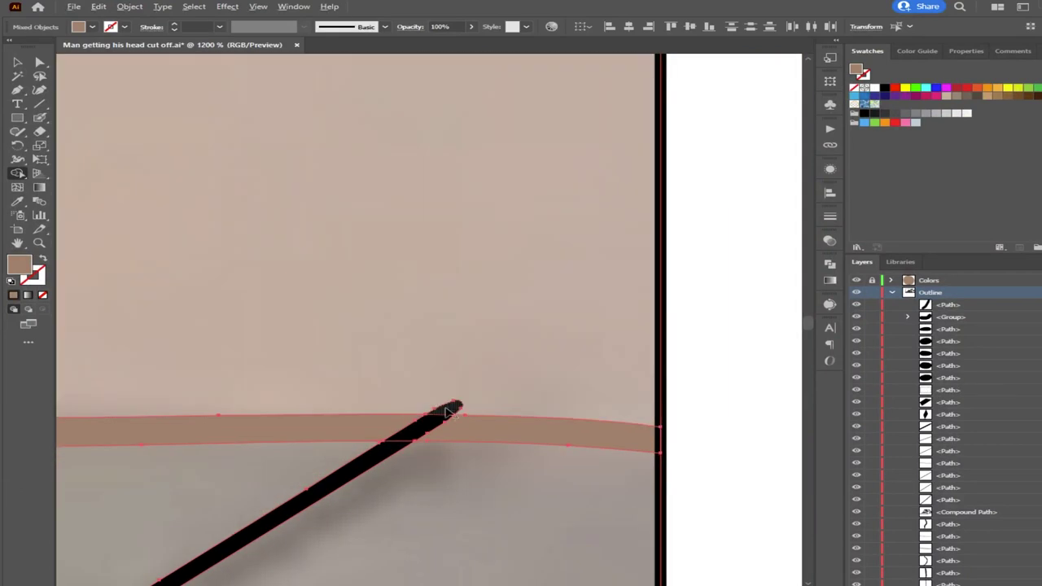
Collapse the Outline layer's contents, hide the Photos layer and deselect the artwork
scroll(448, 411, "up", 3)
scroll(491, 393, "down", 4)
scroll(491, 394, "down", 3)
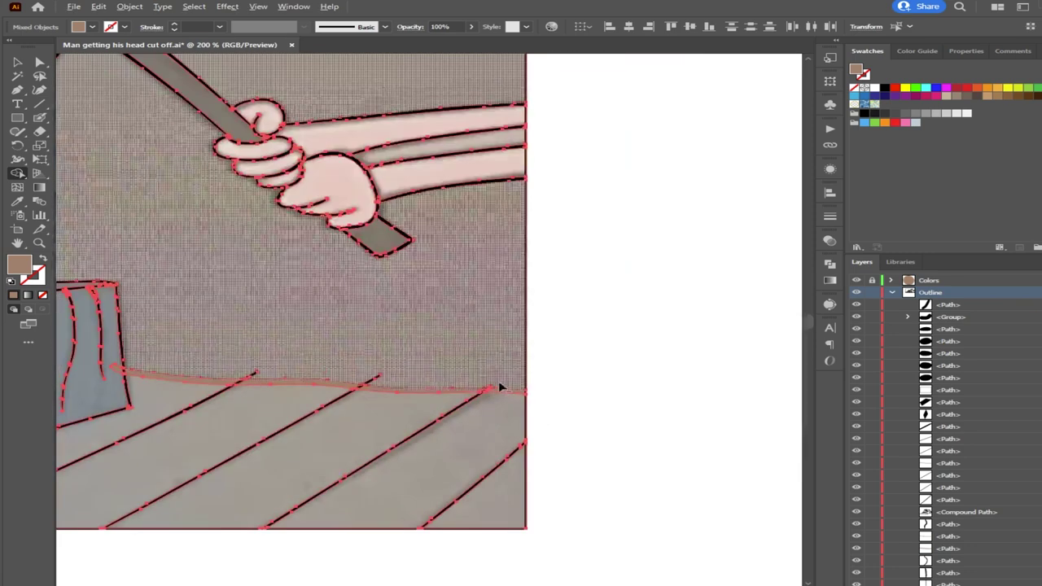
scroll(607, 312, "down", 3)
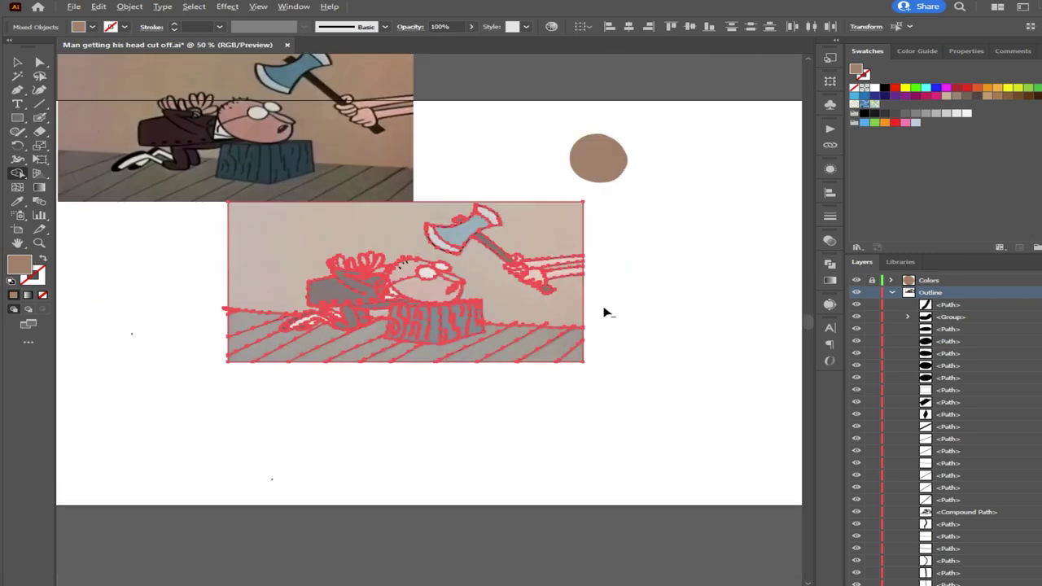
left_click(890, 293)
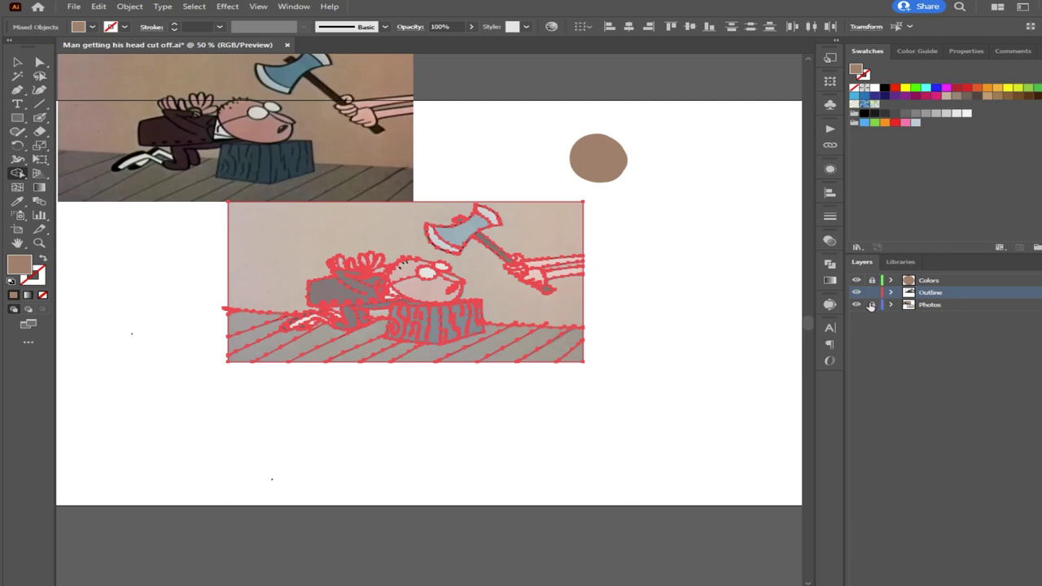
left_click(857, 304)
scroll(605, 328, "up", 5)
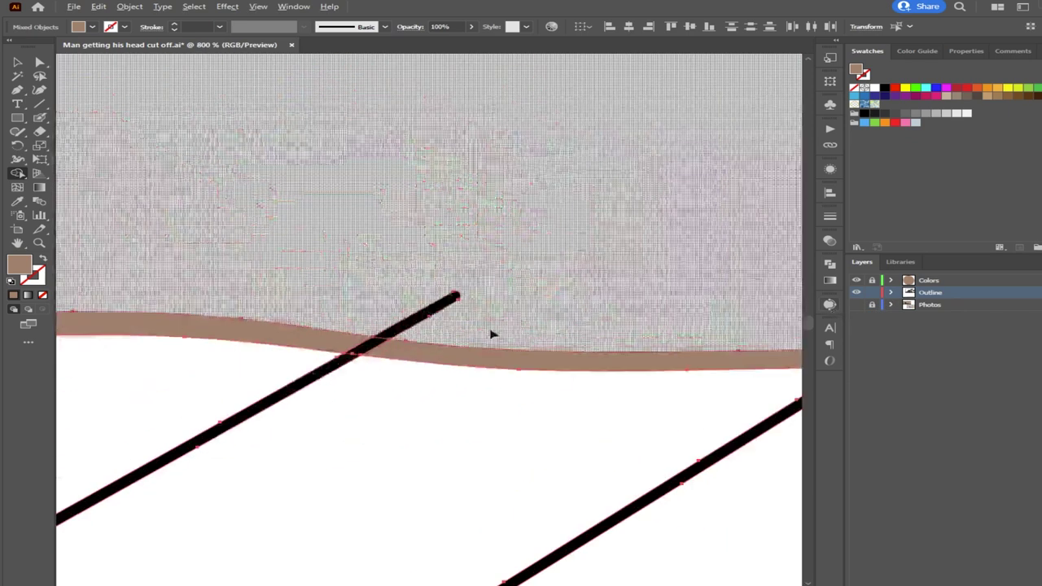
scroll(491, 333, "down", 2)
scroll(568, 311, "down", 2)
mouse_move(592, 285)
left_mouse_down()
mouse_move(483, 275)
mouse_move(555, 282)
left_mouse_up()
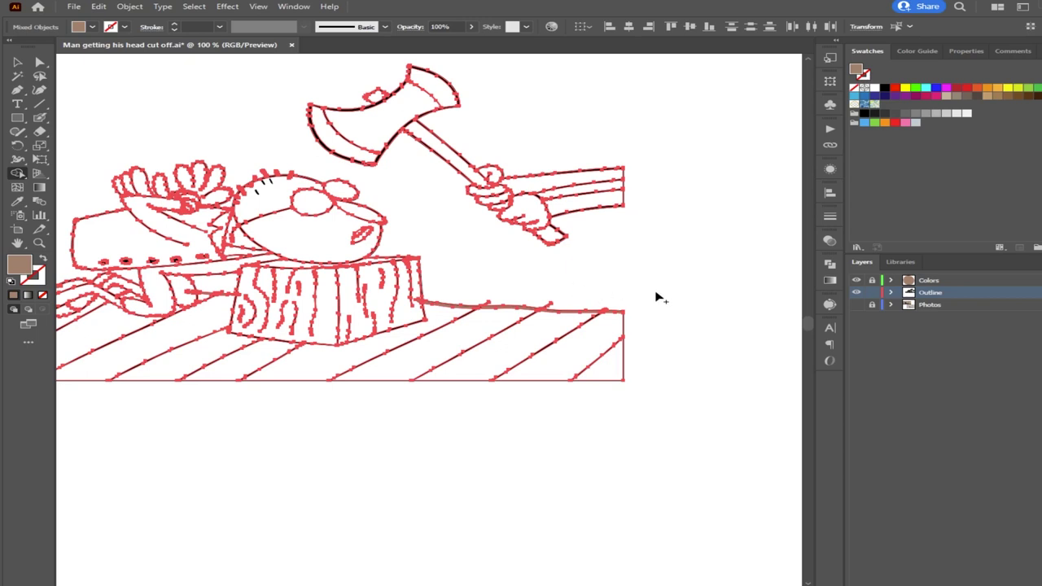
key("ctrl+a")
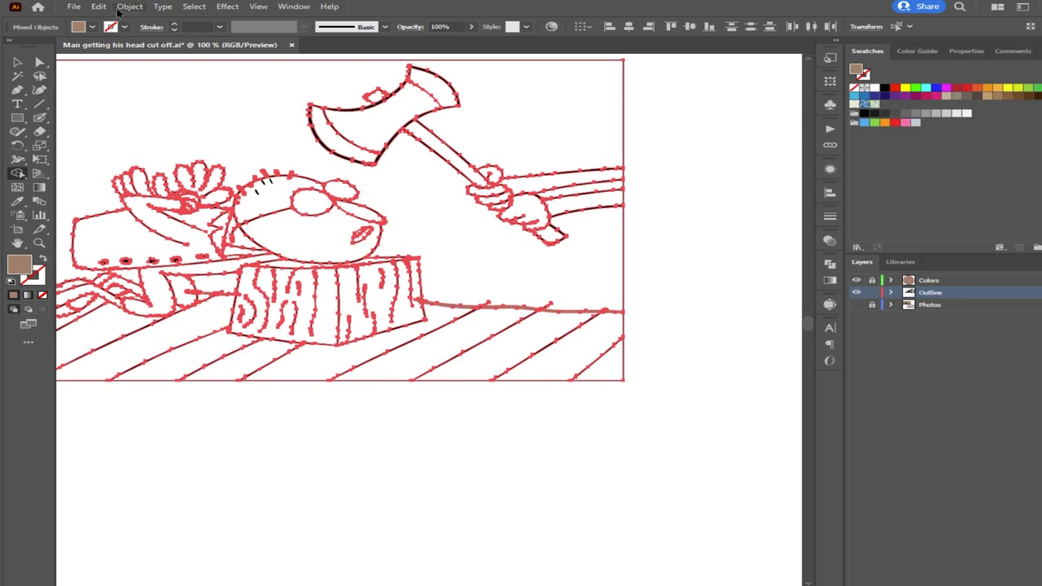
left_click(45, 61)
left_click(660, 97)
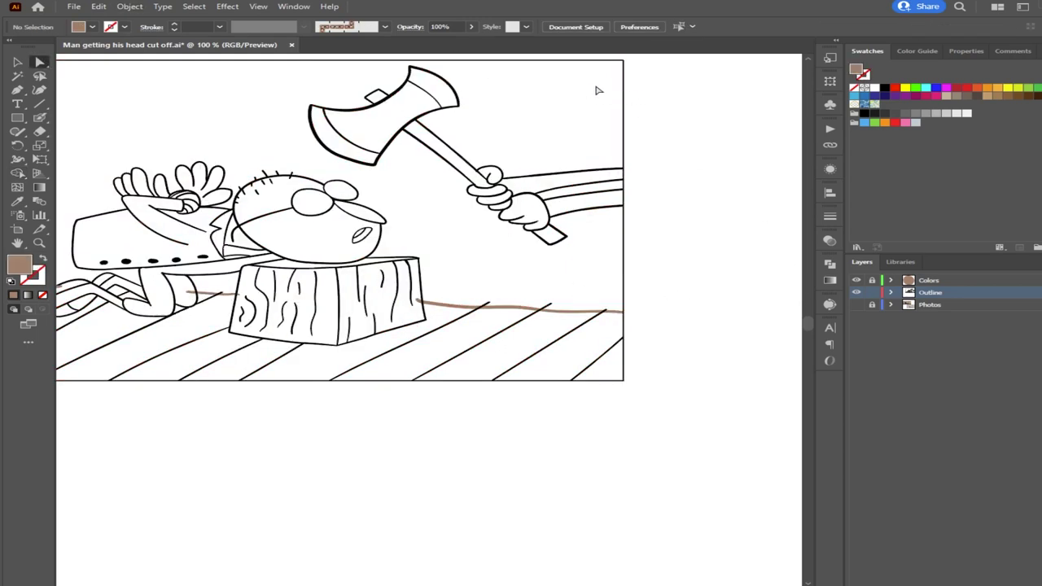
Select the frame and the left brown line, and remove the line's overhang past the frame's left side with Shape Builder
left_click_drag(327, 287, 729, 259)
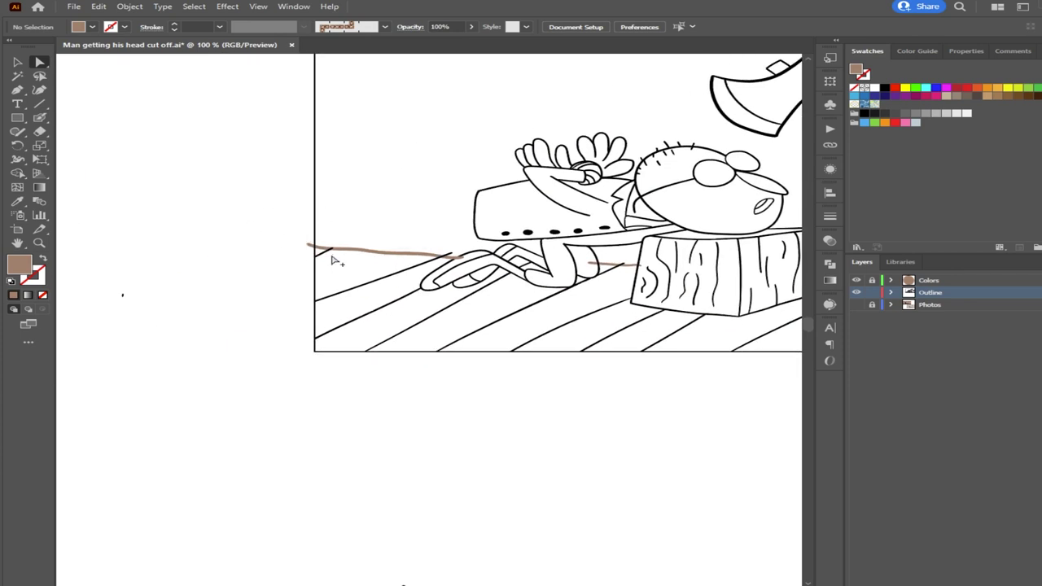
scroll(337, 260, "up", 4)
left_click(17, 62)
left_click_drag(357, 325, 228, 268)
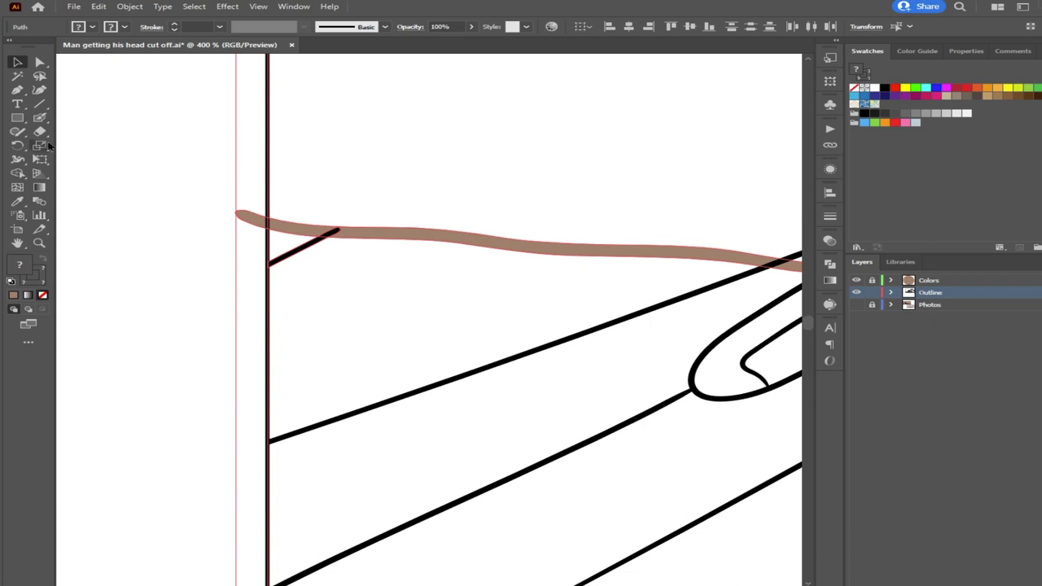
left_click(18, 174)
left_click(244, 215, "alt")
scroll(395, 277, "down", 8)
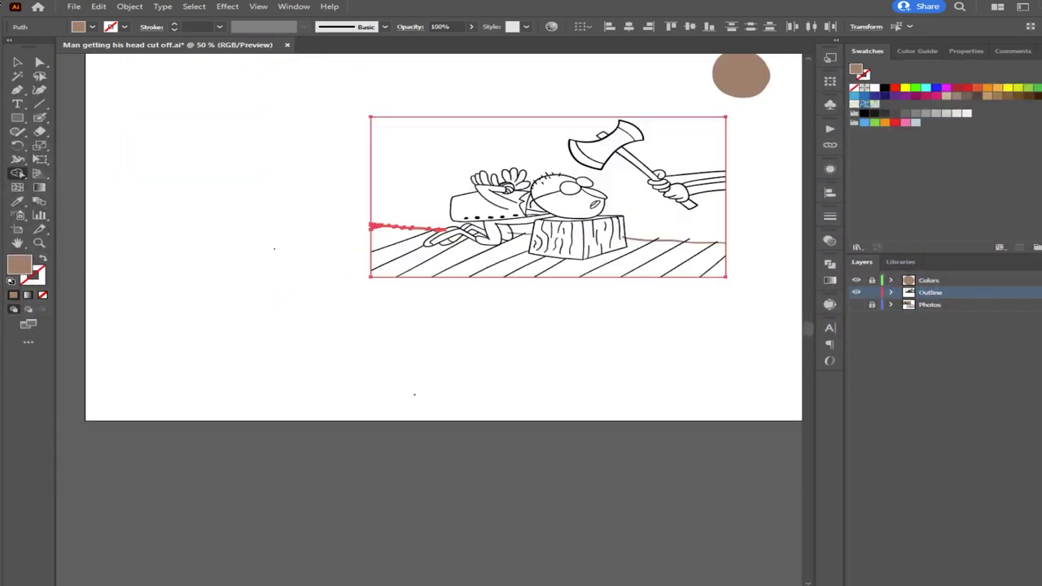
left_click(17, 61)
left_click(533, 95)
left_click(505, 117)
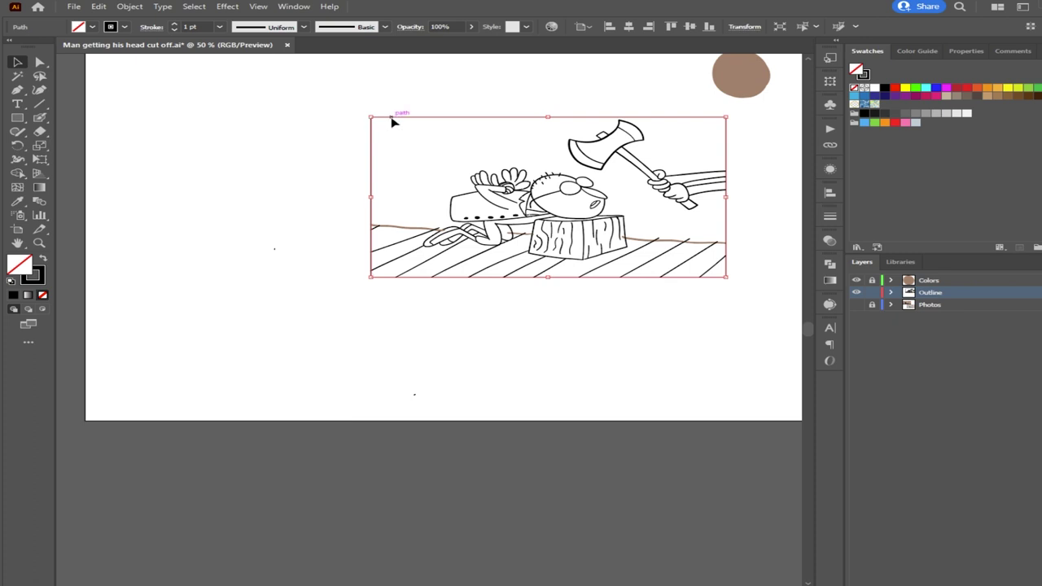
key("a")
key("v")
left_click(306, 155)
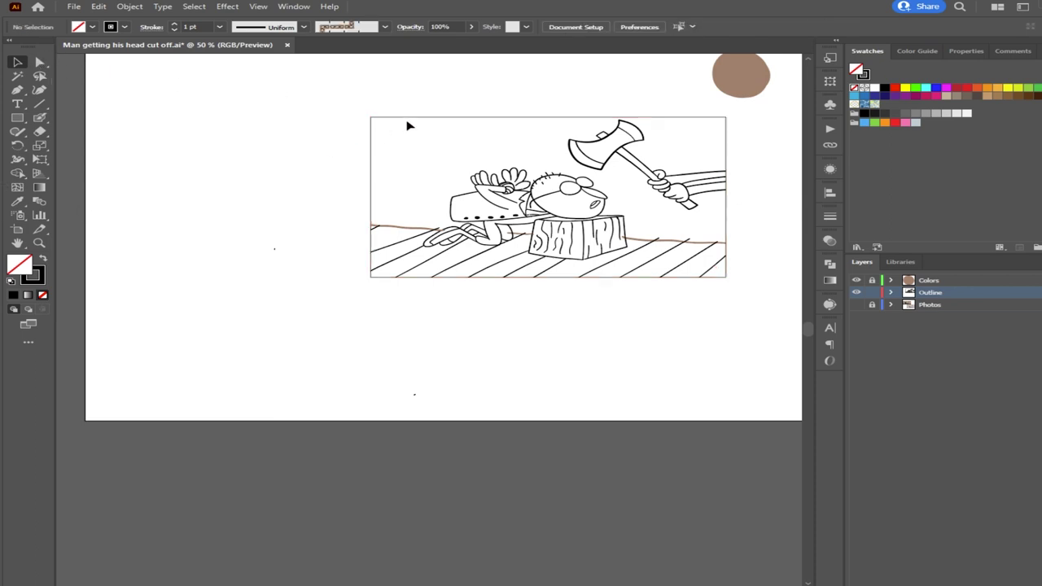
left_click(412, 118)
key("a")
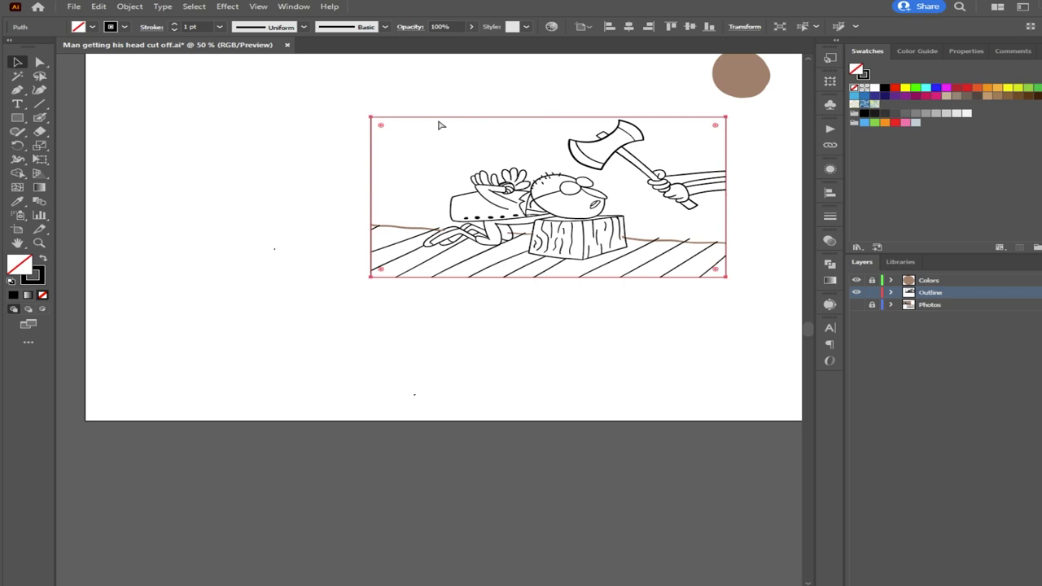
left_click(439, 126)
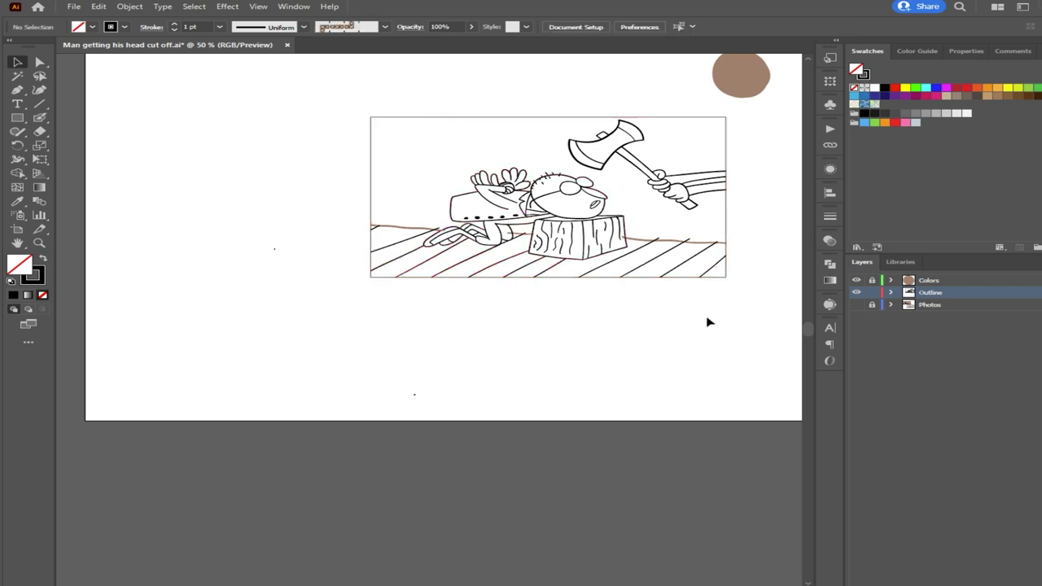
mouse_move(732, 315)
left_mouse_down()
mouse_move(325, 228)
mouse_move(303, 213)
left_mouse_up()
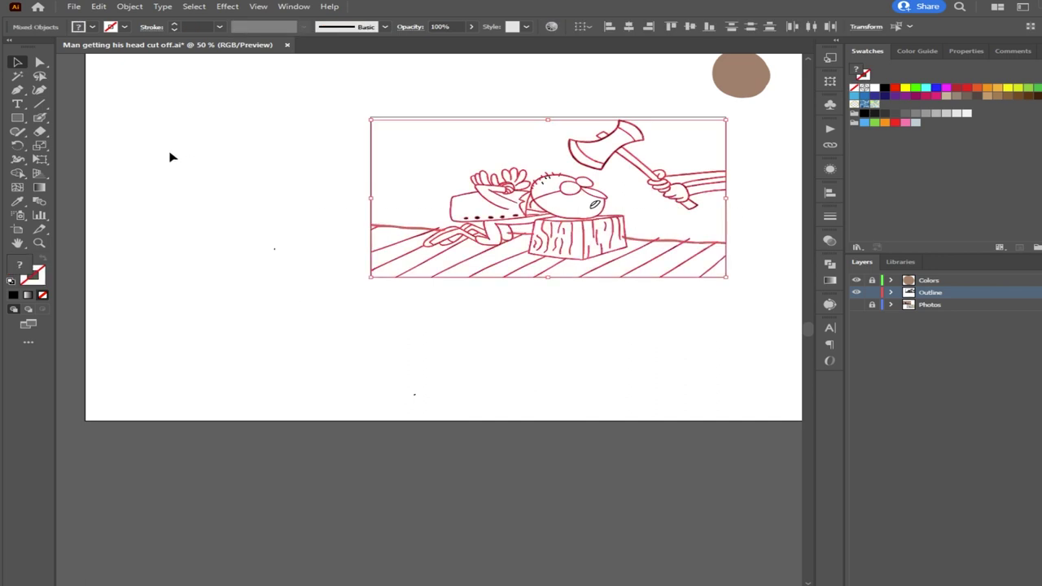
left_click(294, 293)
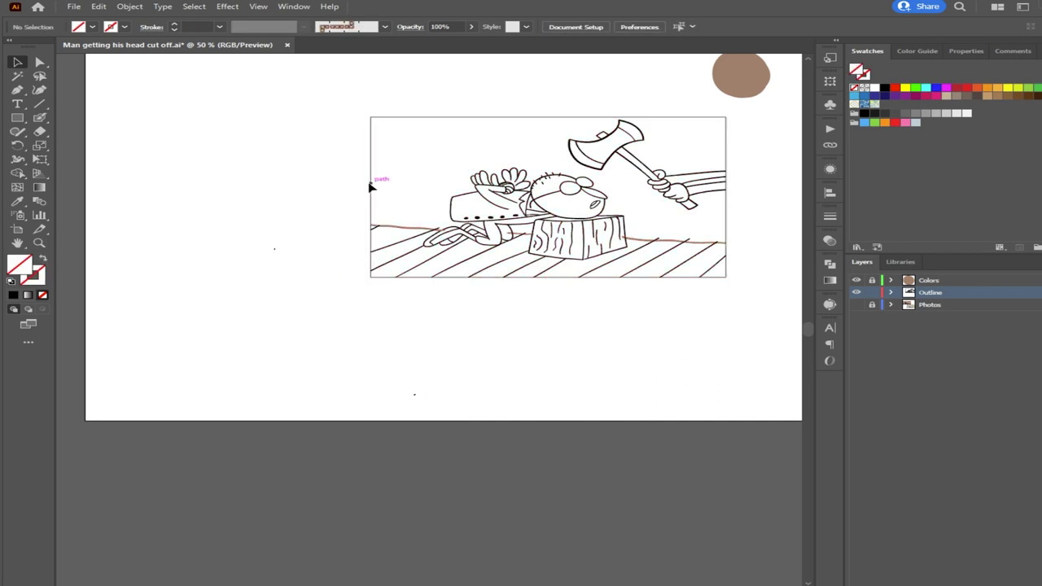
mouse_move(741, 304)
left_mouse_down()
mouse_move(665, 304)
mouse_move(319, 196)
left_mouse_up()
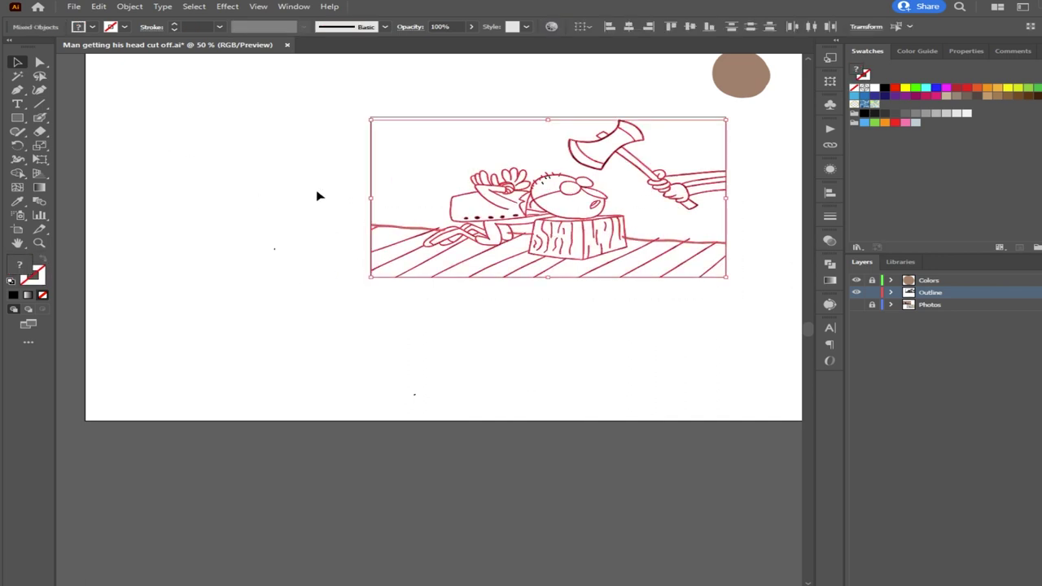
scroll(614, 282, "up", 3)
left_click_drag(598, 282, 495, 322)
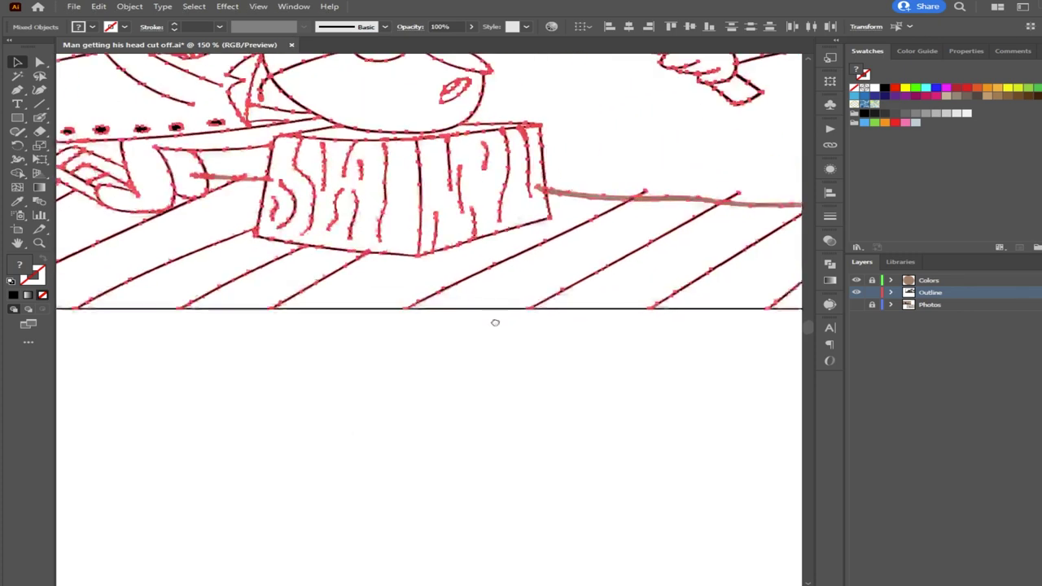
scroll(495, 322, "down", 1)
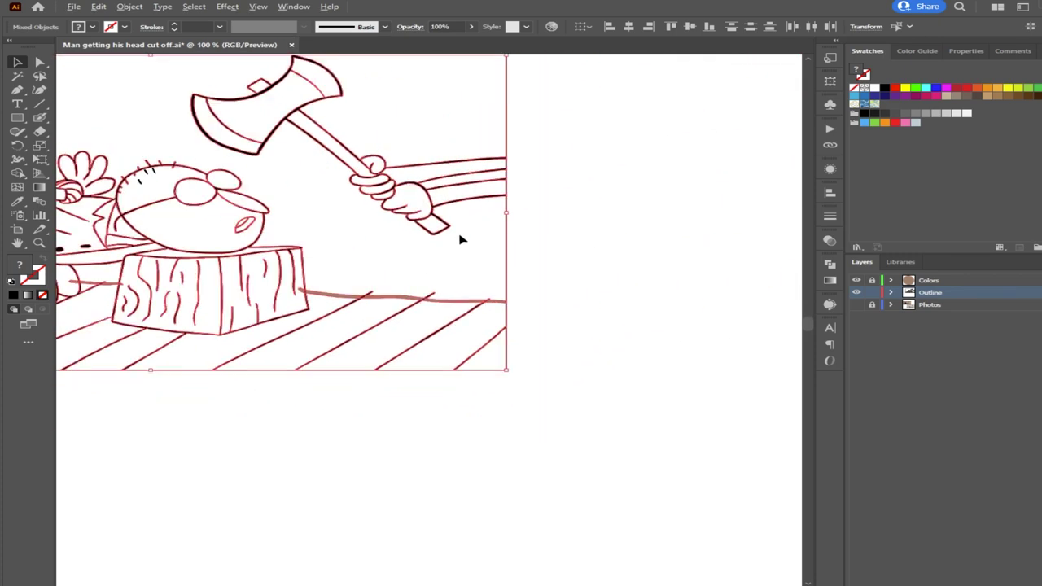
scroll(459, 235, "down", 1)
left_click_drag(339, 271, 460, 284)
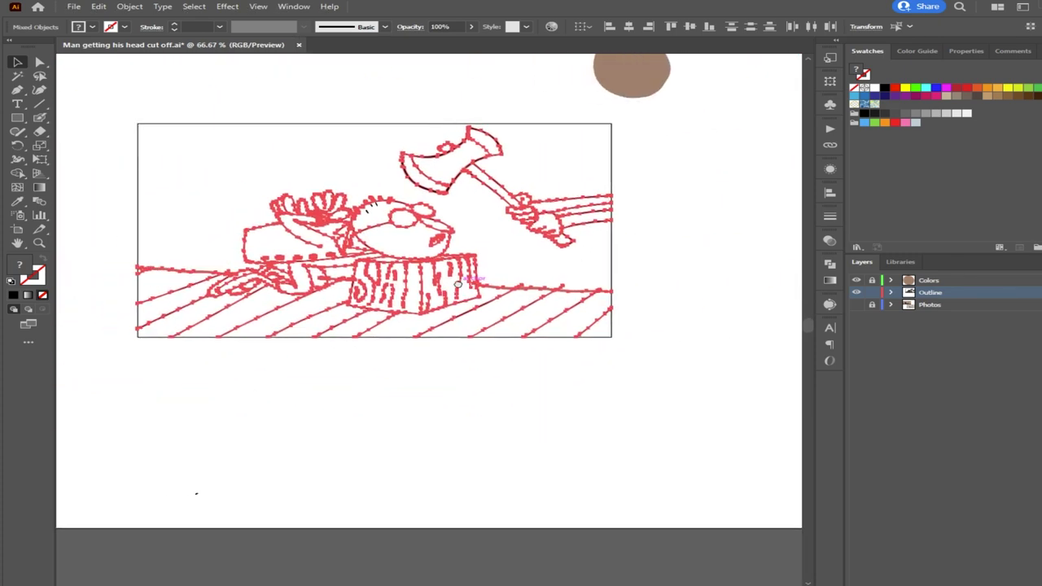
left_click(289, 109)
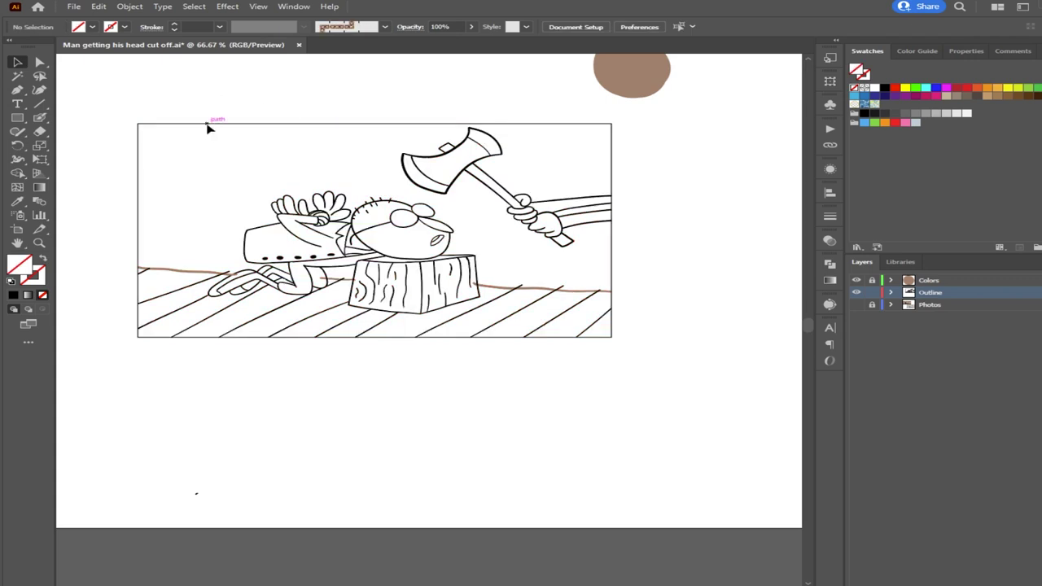
left_click(168, 298)
left_click(105, 208)
mouse_move(573, 374)
left_mouse_down()
mouse_move(355, 367)
mouse_move(114, 279)
mouse_move(94, 237)
left_mouse_up()
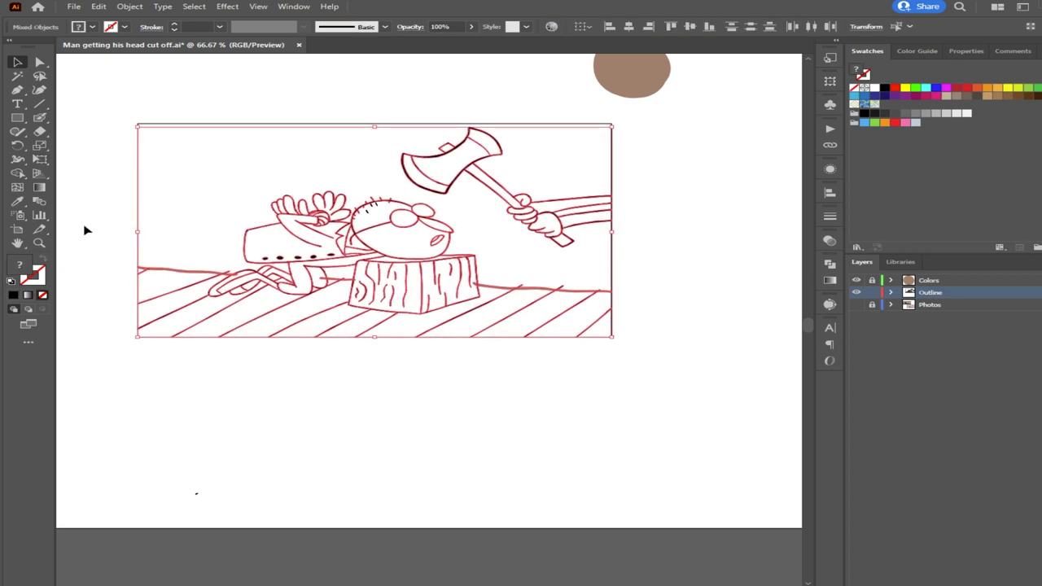
left_click(89, 110)
Select the right brown line and two floorboard lines, and remove the rightmost crossing floorboard line's tip and overlap with Shape Builder
left_click(40, 62)
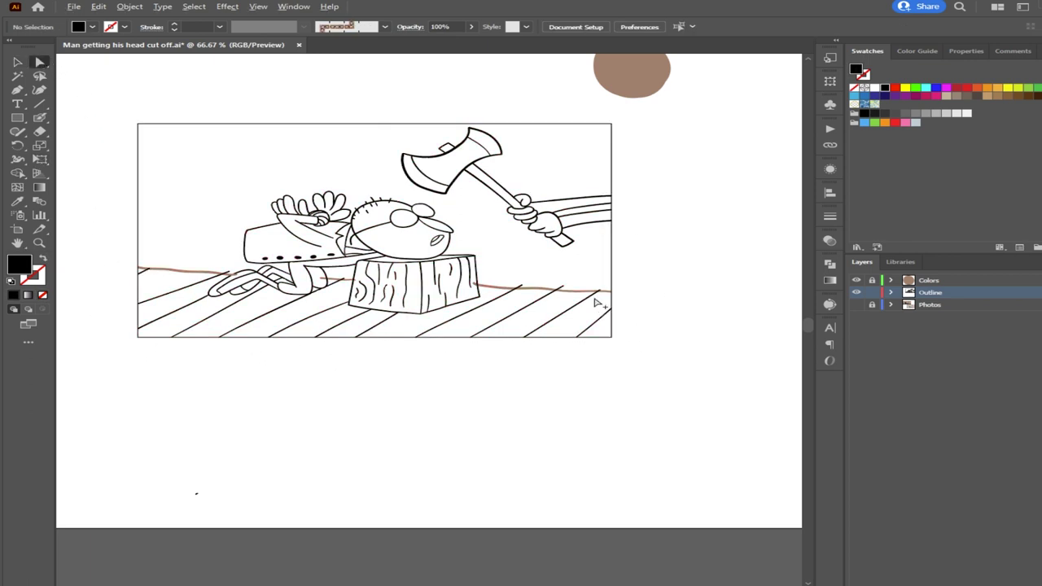
scroll(598, 301, "up", 7)
left_click(659, 263)
left_click(628, 248, "shift")
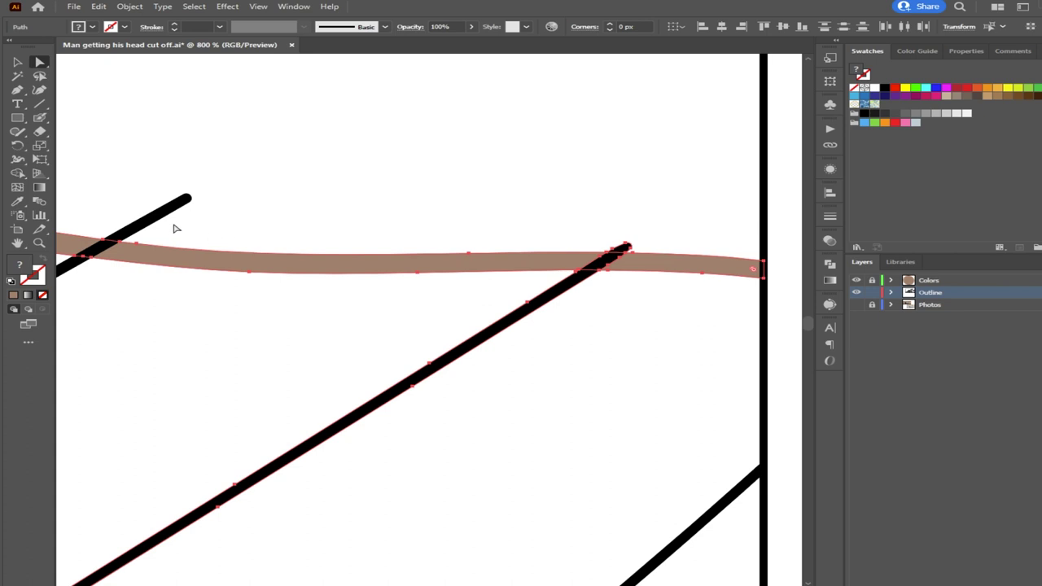
left_click(159, 217, "shift")
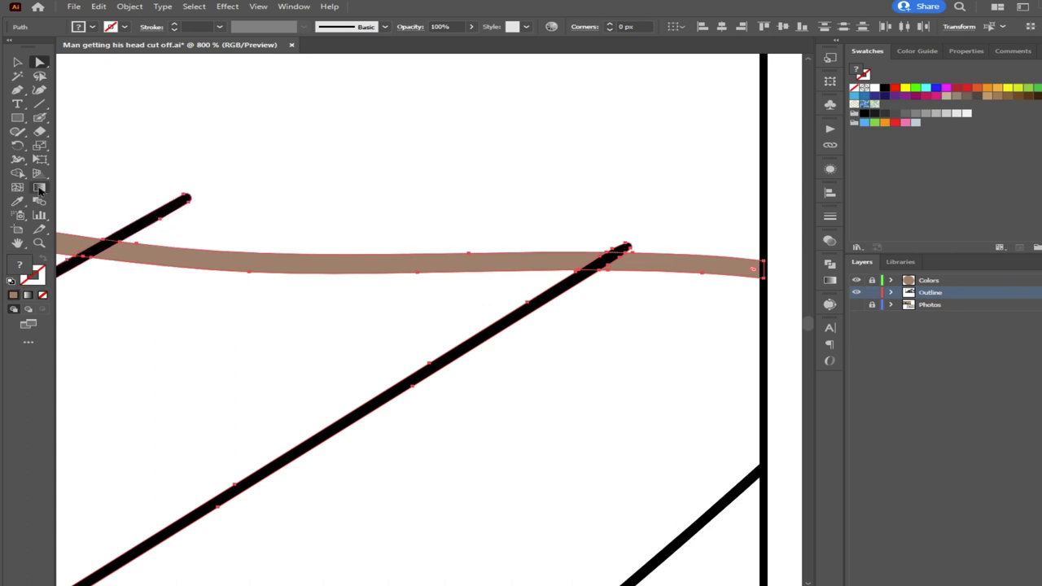
left_click(17, 173)
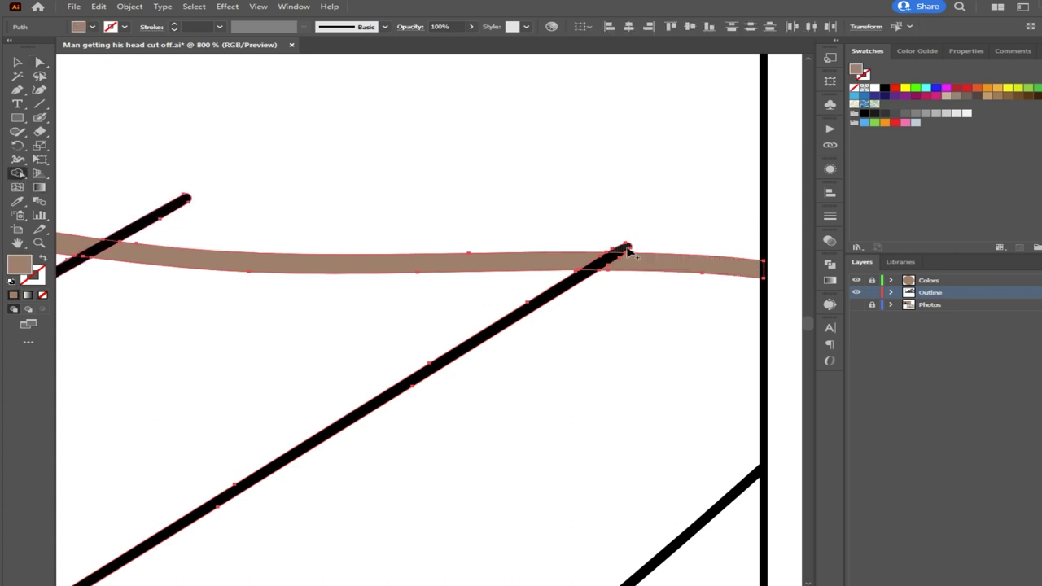
scroll(628, 249, "up", 3)
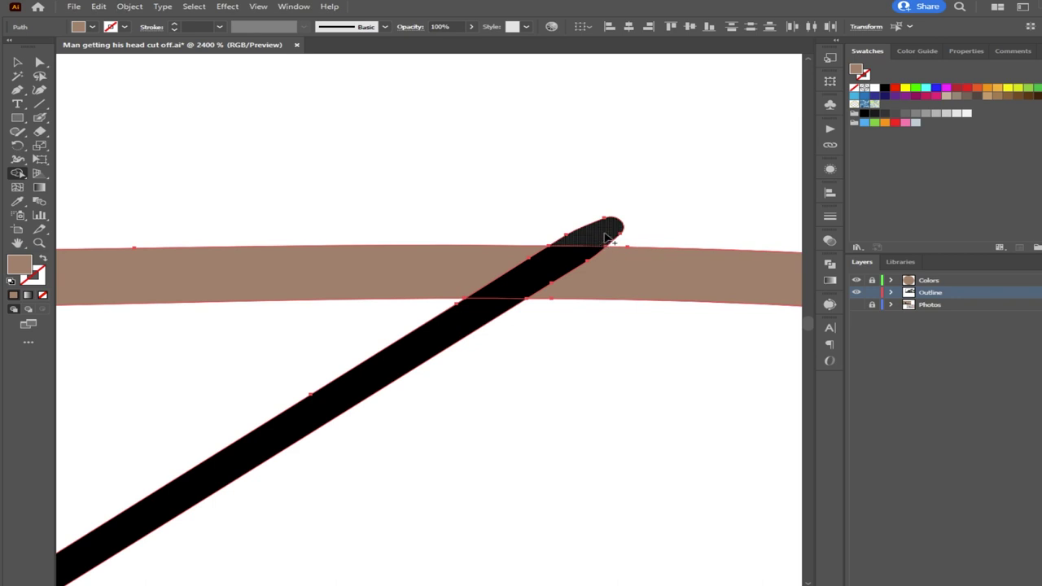
left_click(601, 235, "alt")
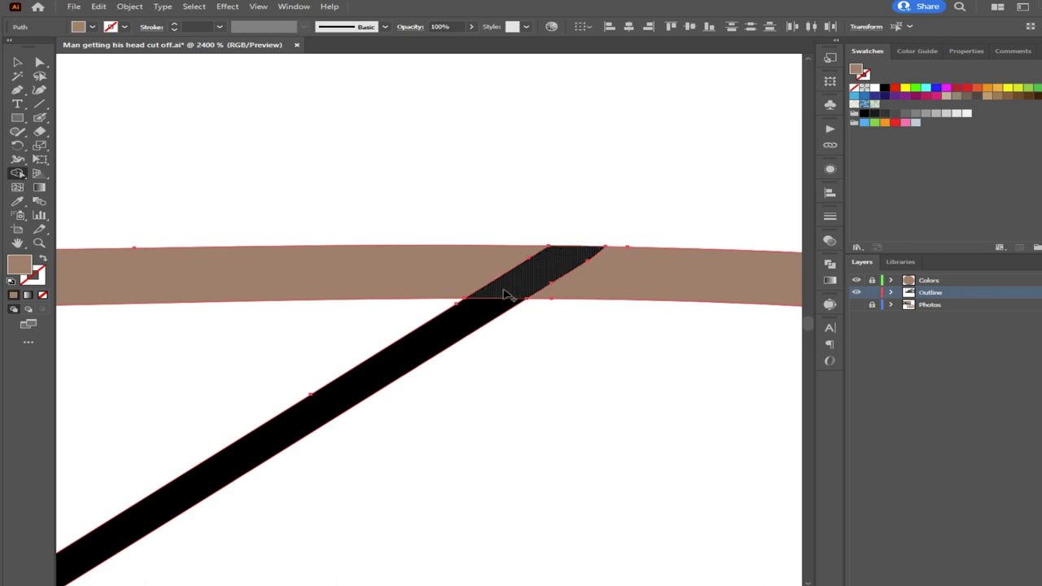
scroll(471, 290, "down", 2)
left_click(473, 287, "alt")
Remove the neighbouring floorboard line's tip above the brown line and its overlap with the Shape Builder tool
left_click_drag(332, 290, 524, 304)
left_click_drag(329, 309, 520, 309)
left_click_drag(341, 291, 520, 312)
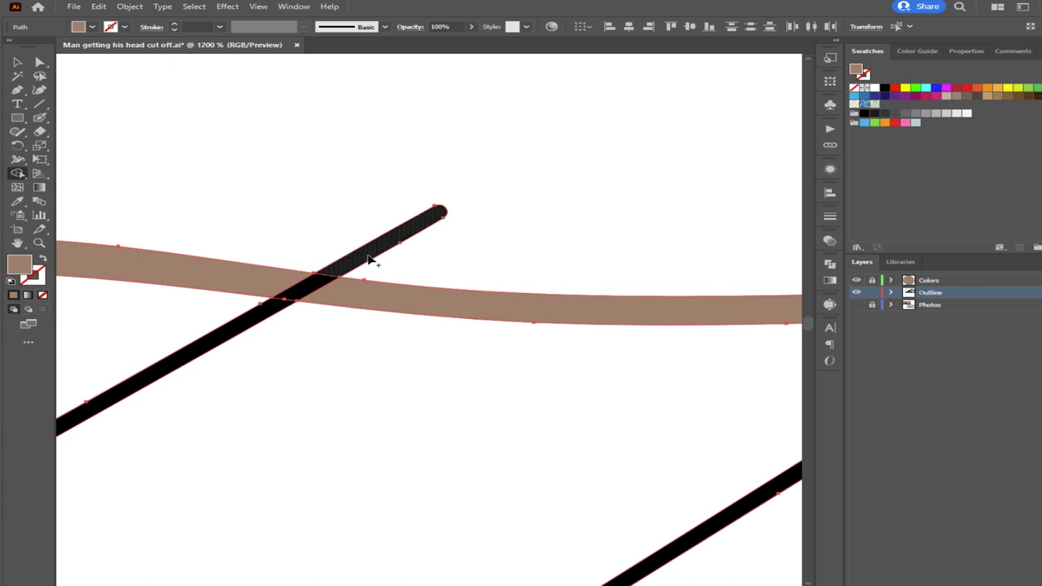
left_click_drag(362, 262, 306, 286)
Select the brown line and the crossing floorboard line nearest the block, and remove that line's tip and overlap with Shape Builder
left_click_drag(230, 300, 477, 302)
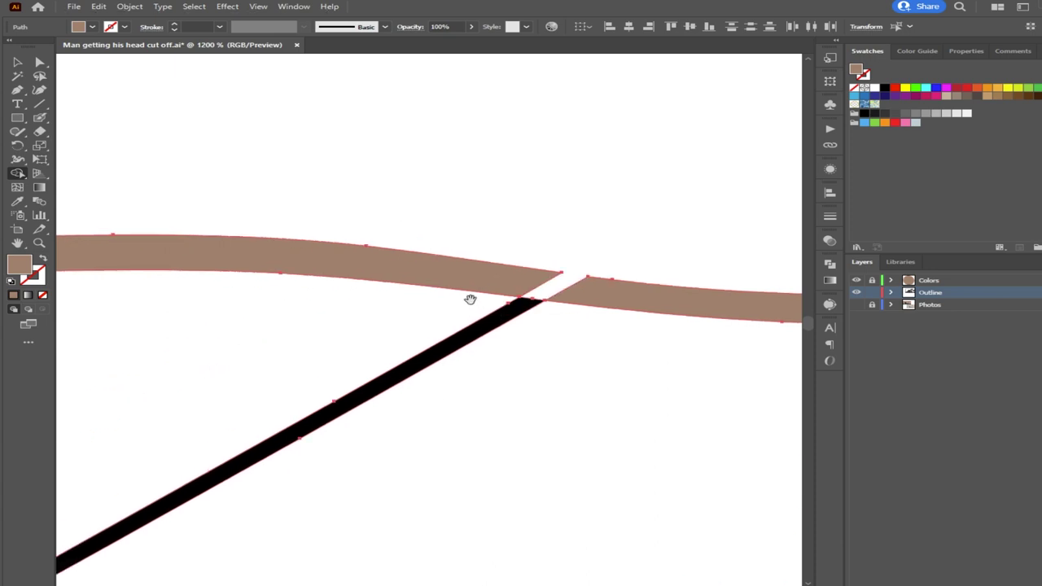
left_click_drag(144, 263, 465, 262)
left_click_drag(215, 257, 505, 284)
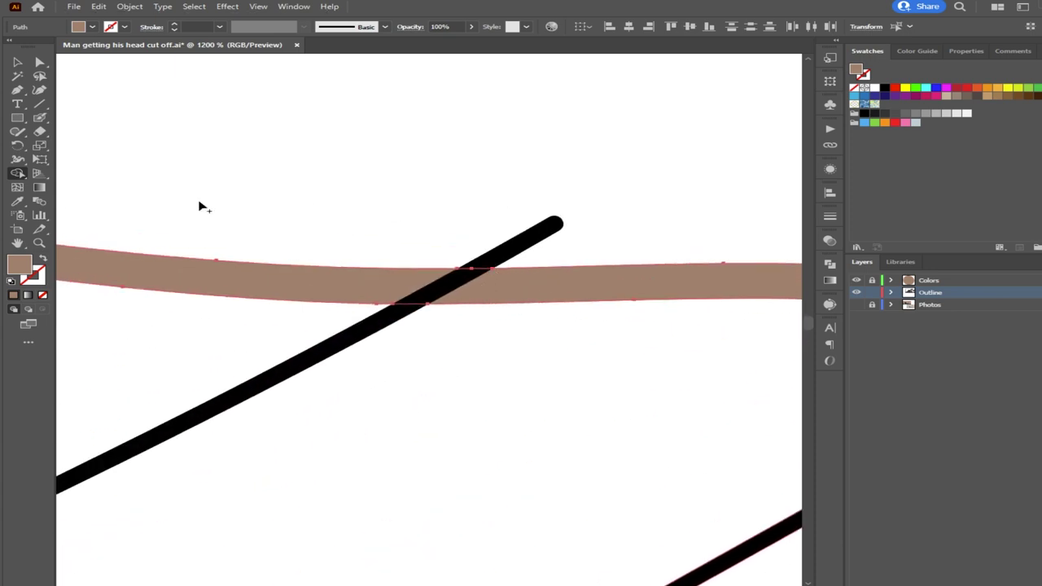
left_click(38, 65)
left_click(518, 244)
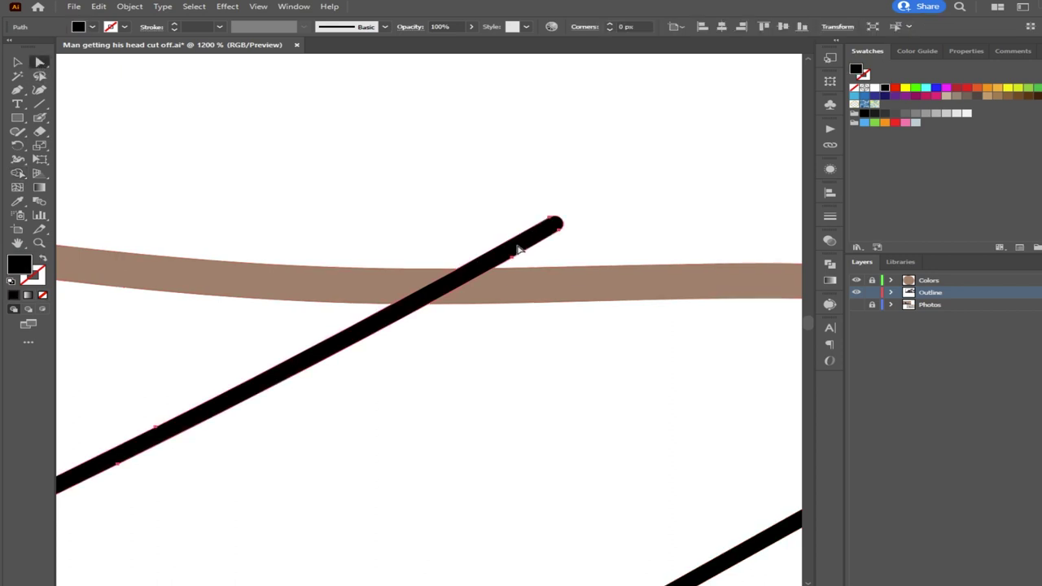
left_click(507, 290, "shift")
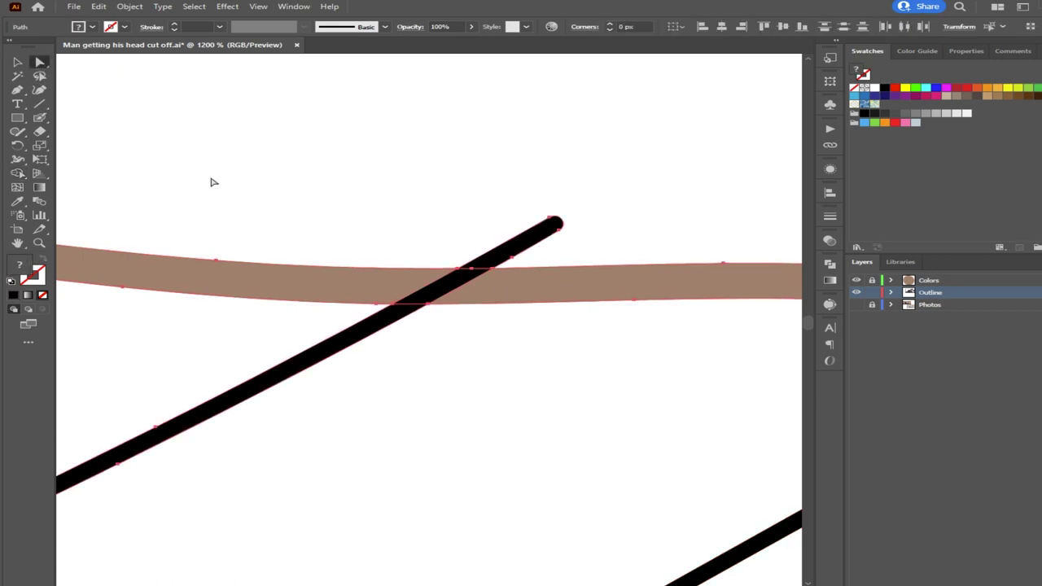
left_click(18, 175)
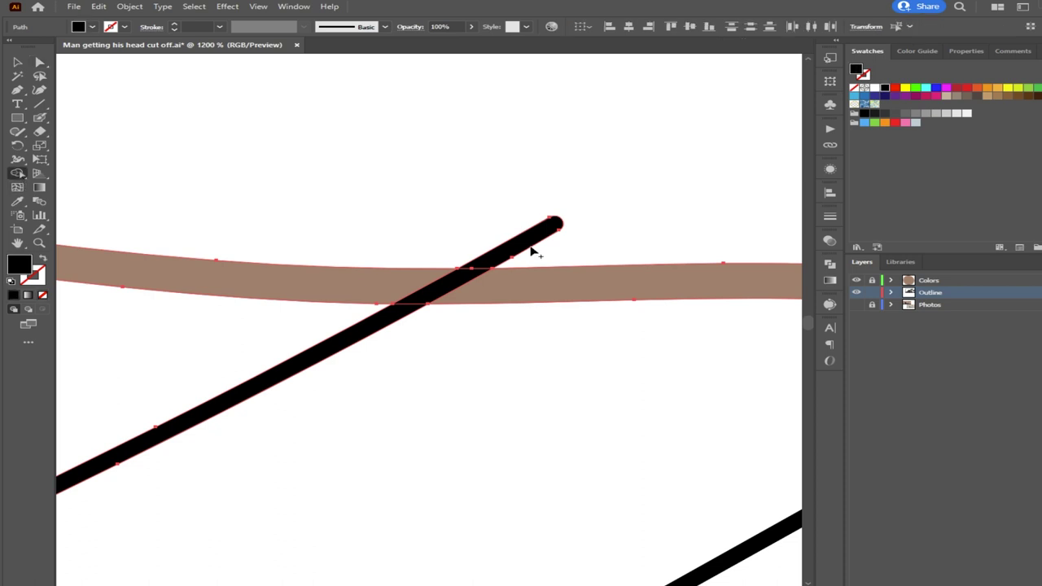
left_click_drag(517, 251, 451, 282)
Try to remove the brown line's end inside the chopping block with Shape Builder, and undo the removal
left_click_drag(316, 280, 670, 319)
scroll(213, 283, "left", 5)
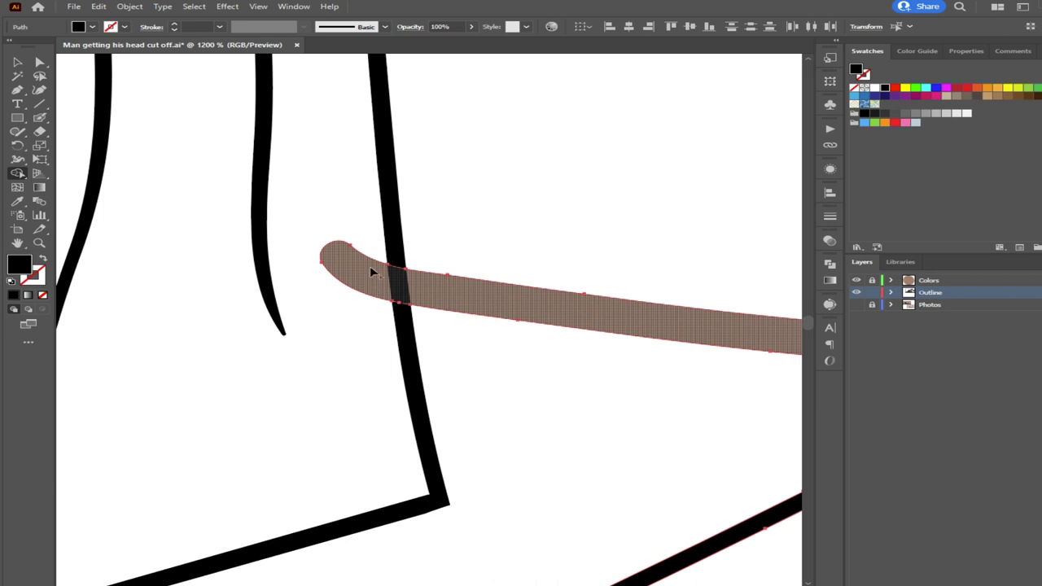
left_click(358, 290, "alt")
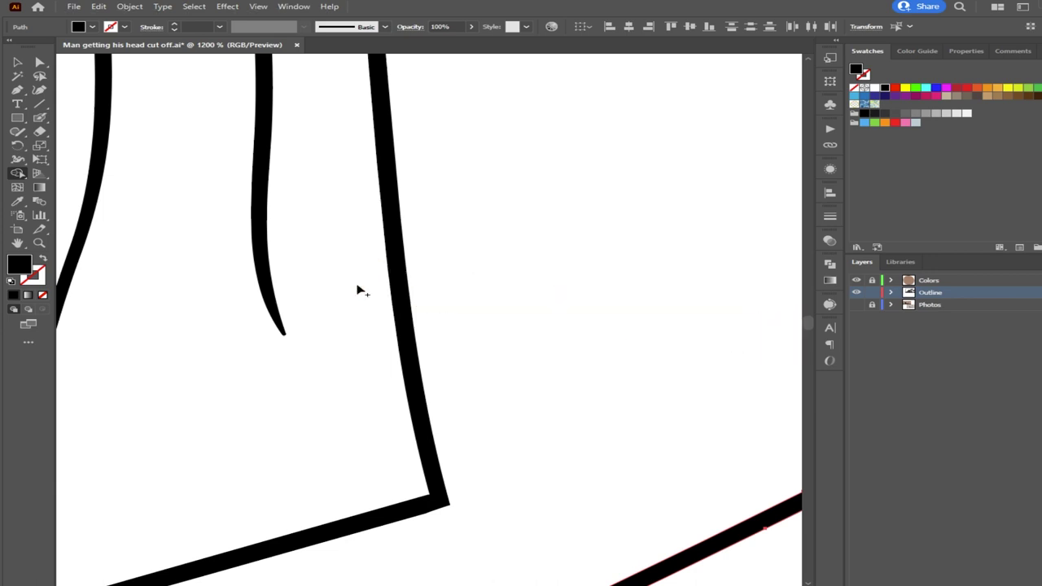
key("ctrl+z")
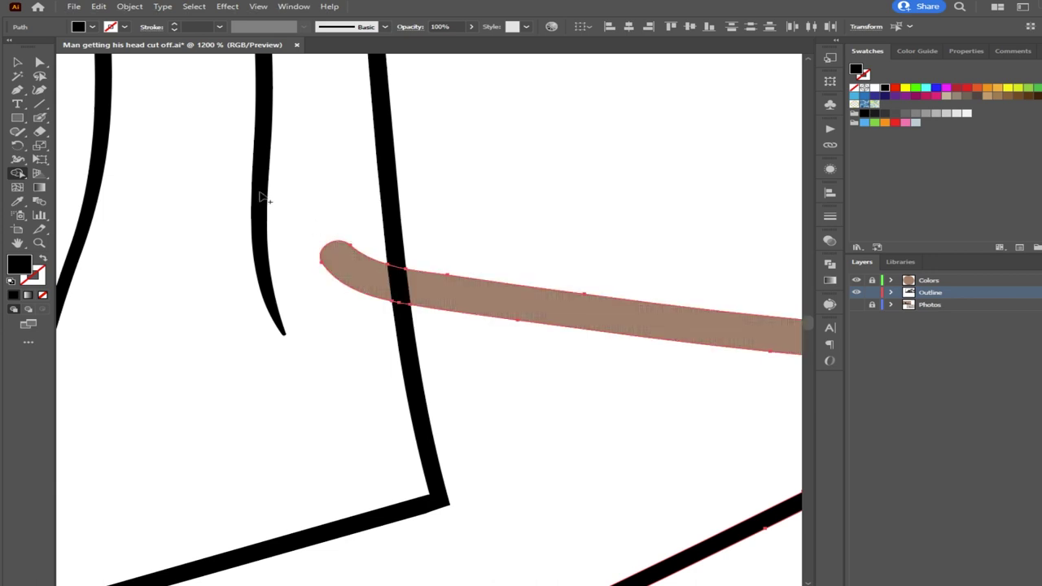
Select the chopping block's outline together with the brown line, remove the line's end inside the block with Shape Builder, and deselect
left_click(39, 62)
left_click_drag(466, 232, 378, 318)
left_click(17, 172)
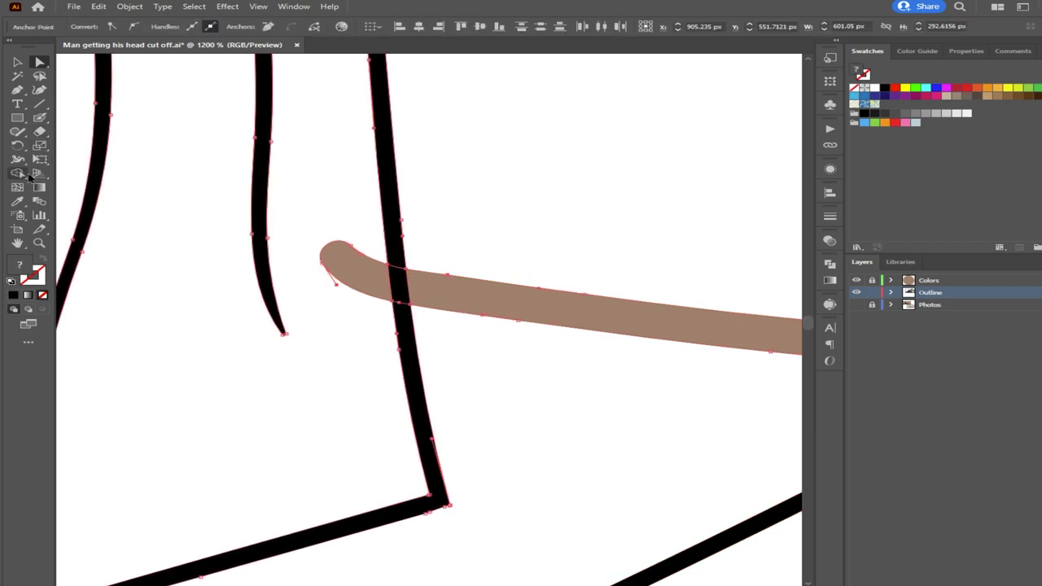
left_click(354, 274, "alt")
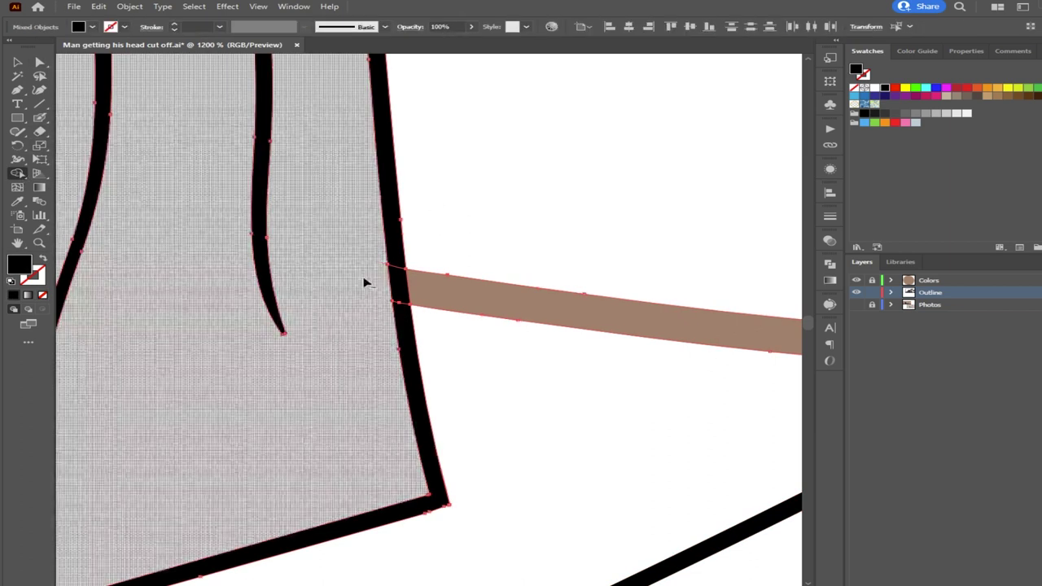
left_click(39, 63)
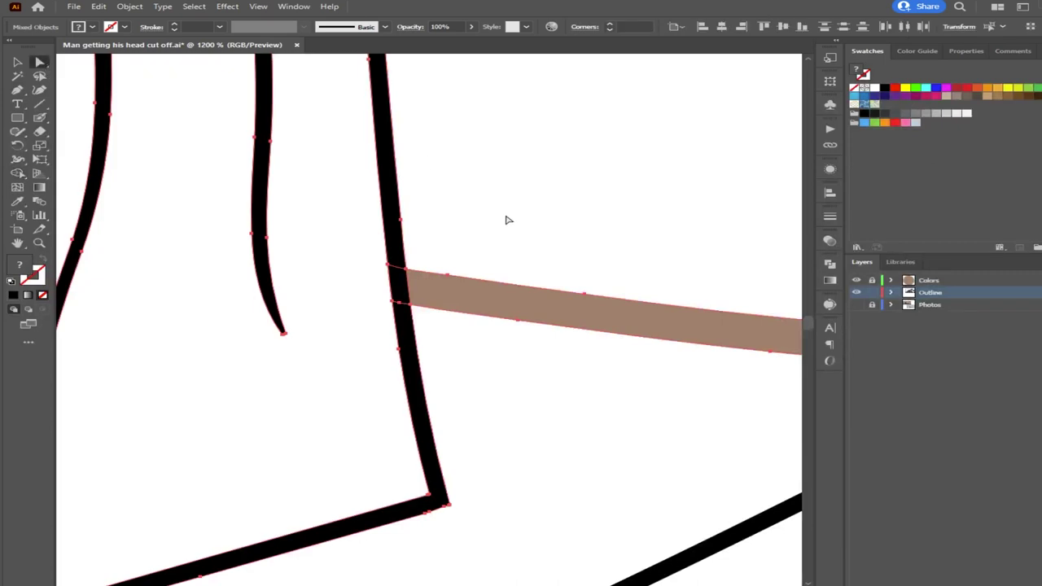
left_click(506, 220)
Select the lines around the short brown segment between leg and block, and remove its overhangs and the crossing floorboard tip with Shape Builder
scroll(533, 247, "down", 7)
left_click_drag(349, 296, 559, 337)
scroll(530, 299, "up", 3)
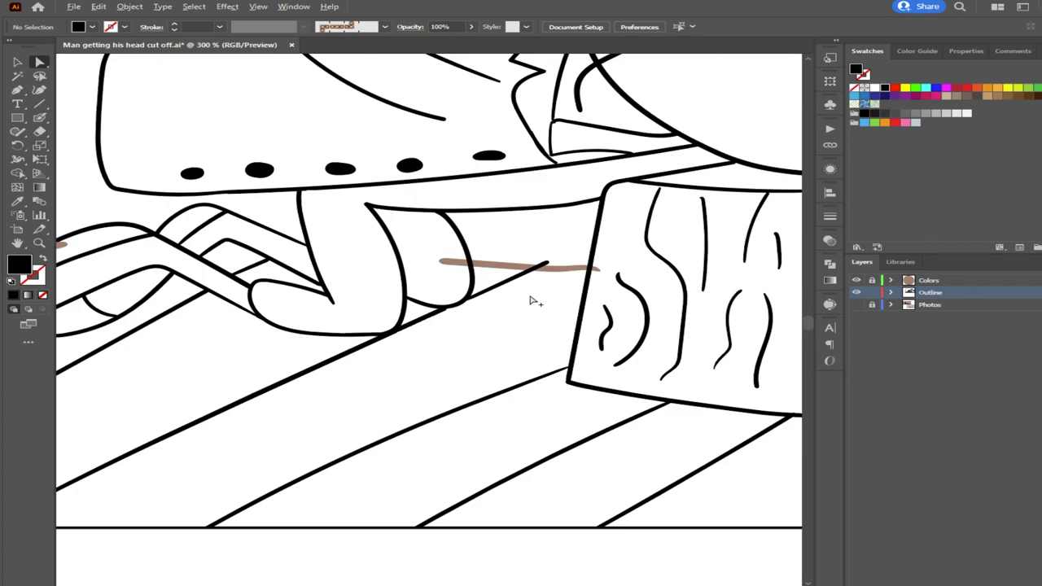
scroll(530, 301, "up", 3)
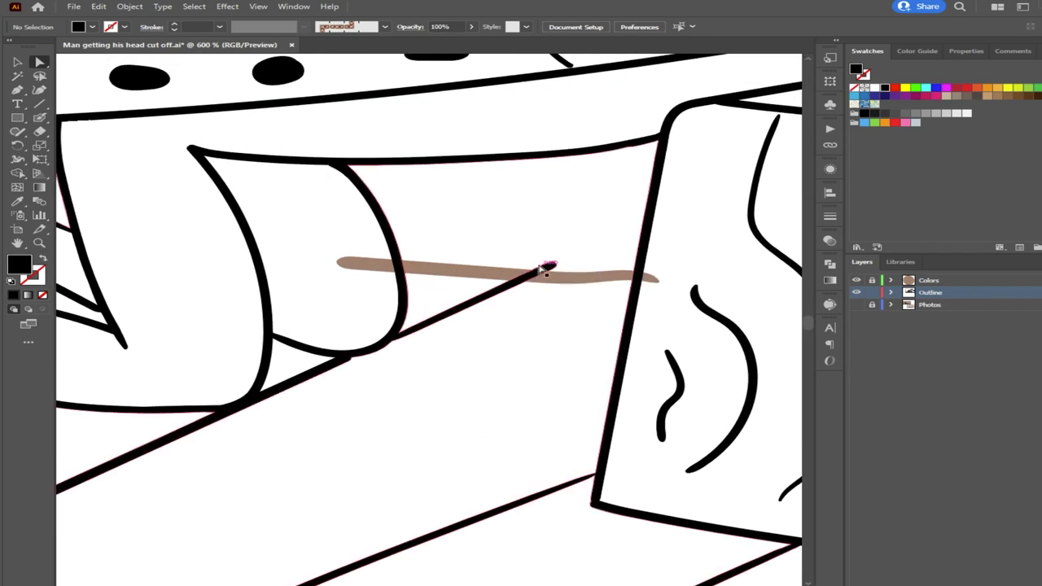
scroll(547, 273, "up", 1)
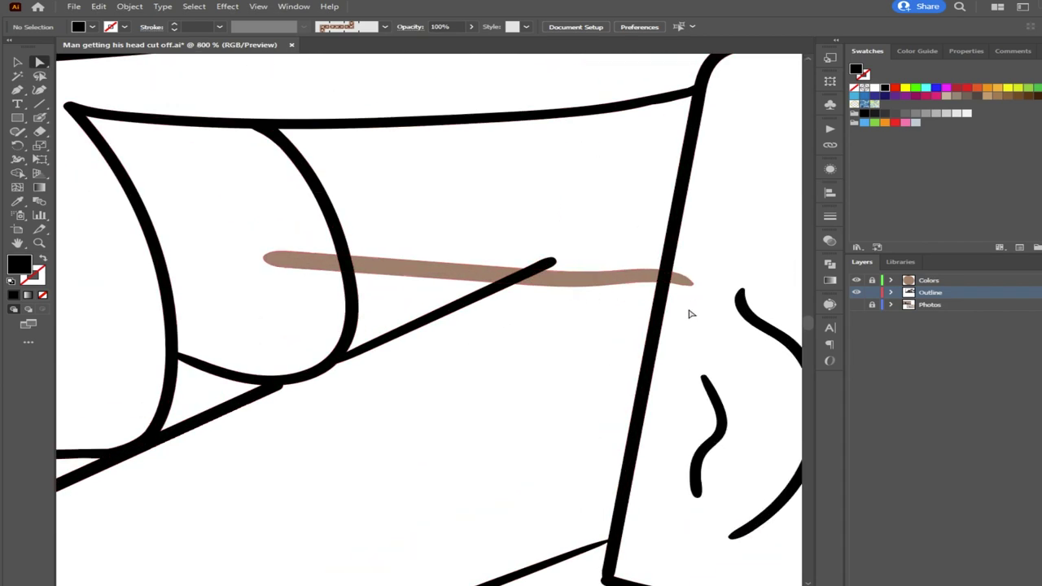
key("ctrl+a")
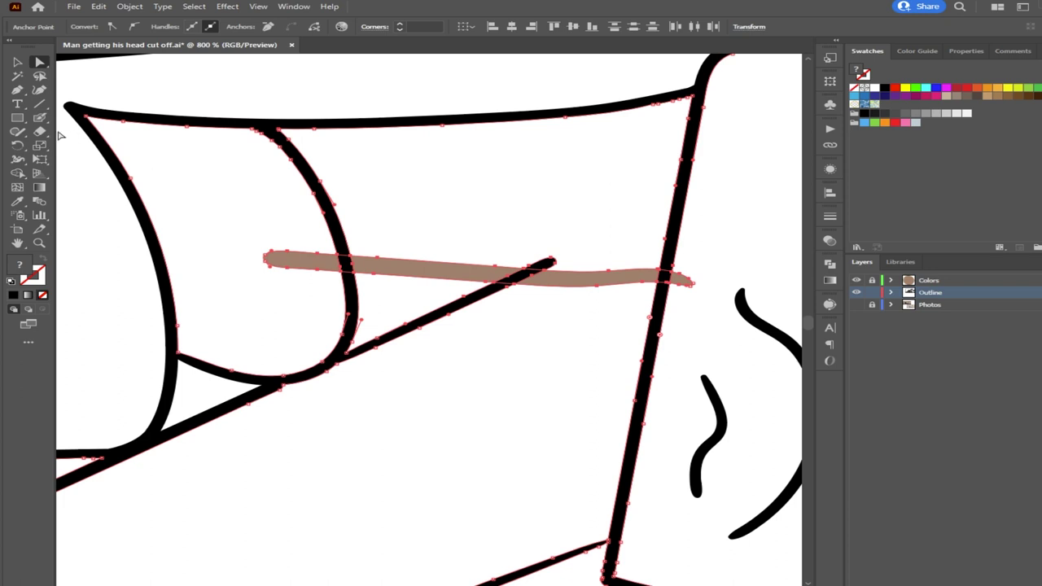
left_click(17, 173)
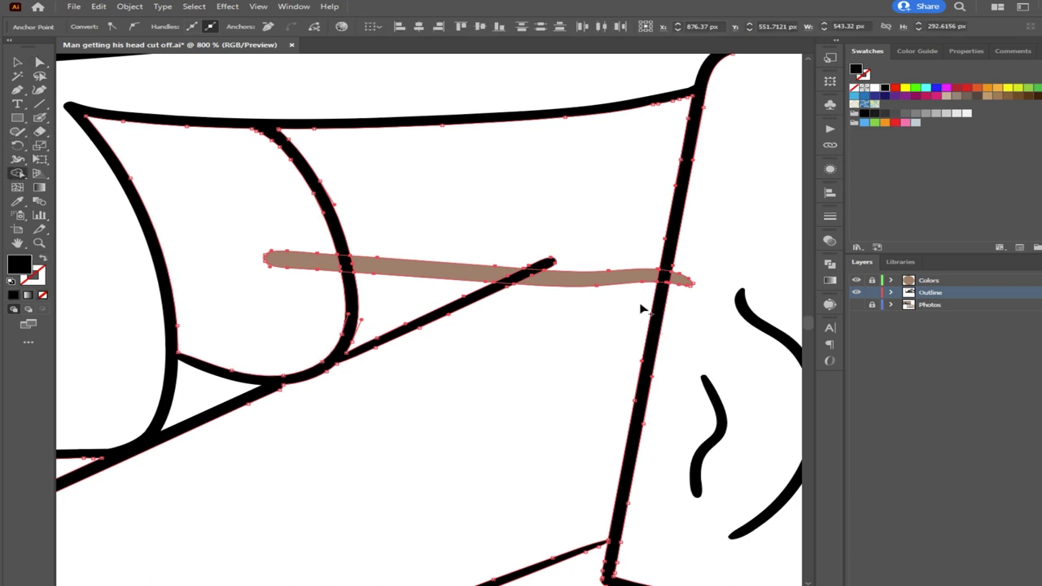
left_click(683, 283, "alt")
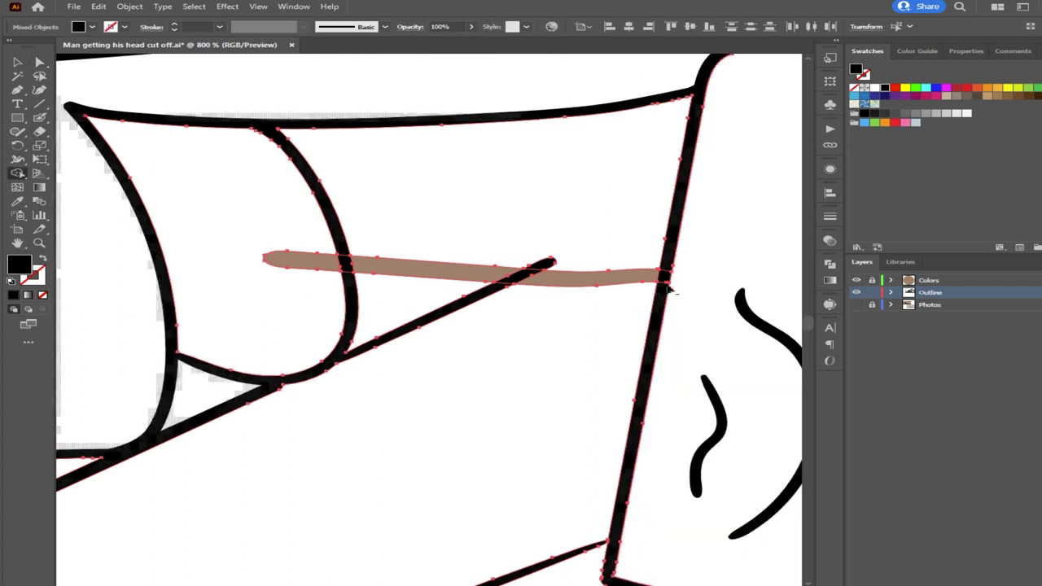
left_click(525, 279, "alt")
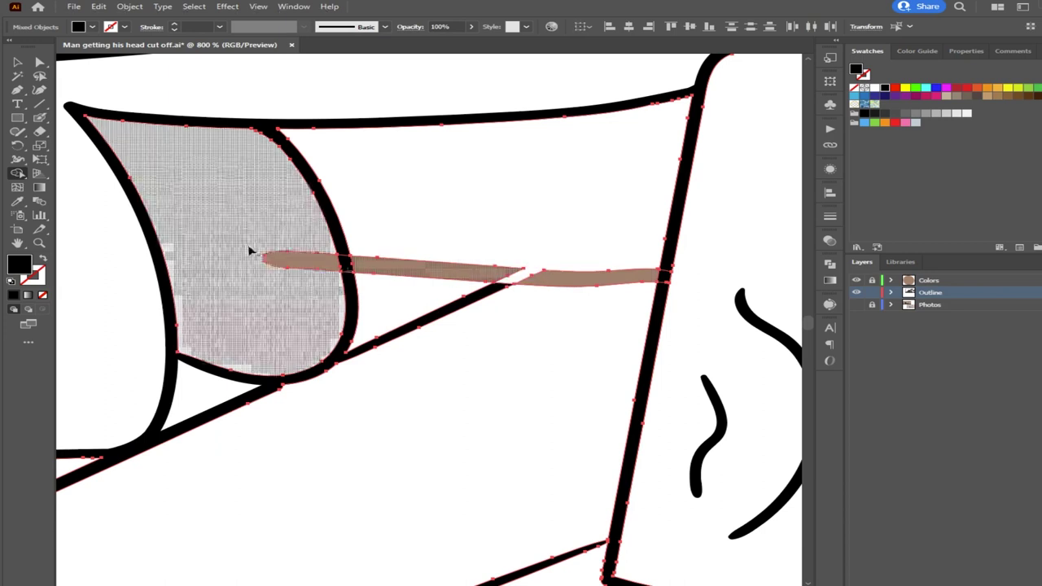
left_click(324, 267, "alt")
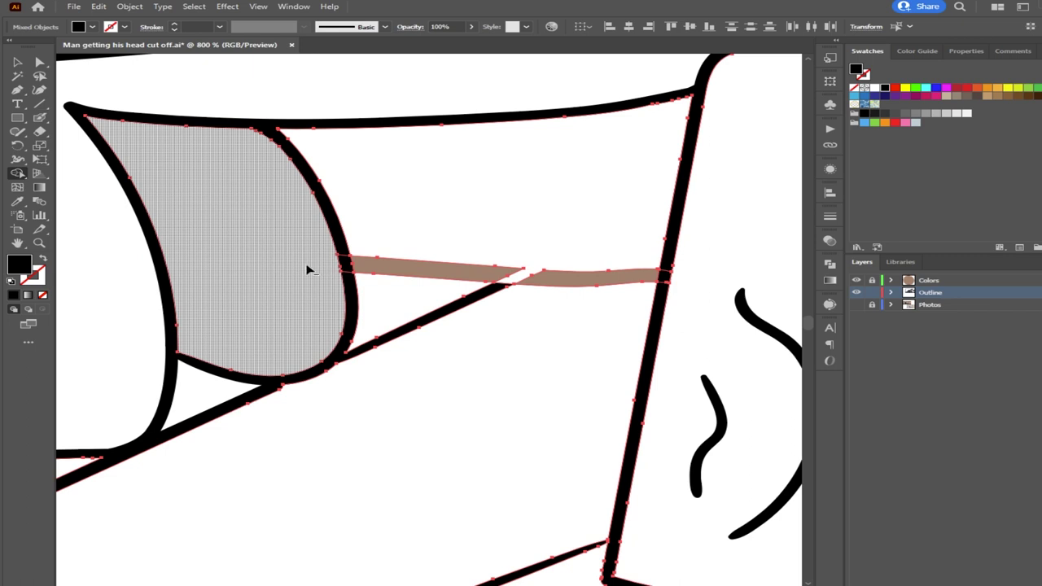
Select the lines around the man's foot, remove the brown line's end inside it with Shape Builder, and undo the further cut at its outline
left_click_drag(222, 253, 496, 284)
left_click_drag(154, 250, 422, 280)
left_click_drag(265, 260, 540, 282)
left_click_drag(323, 306, 554, 259)
scroll(263, 248, "down", 2)
scroll(264, 254, "down", 2)
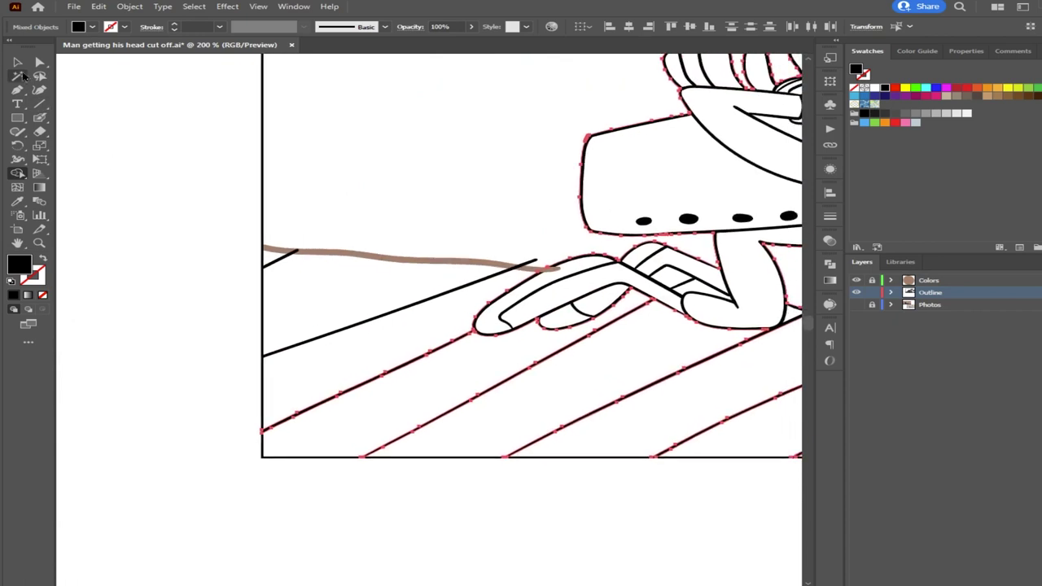
left_click(17, 62)
left_click_drag(621, 357, 219, 246)
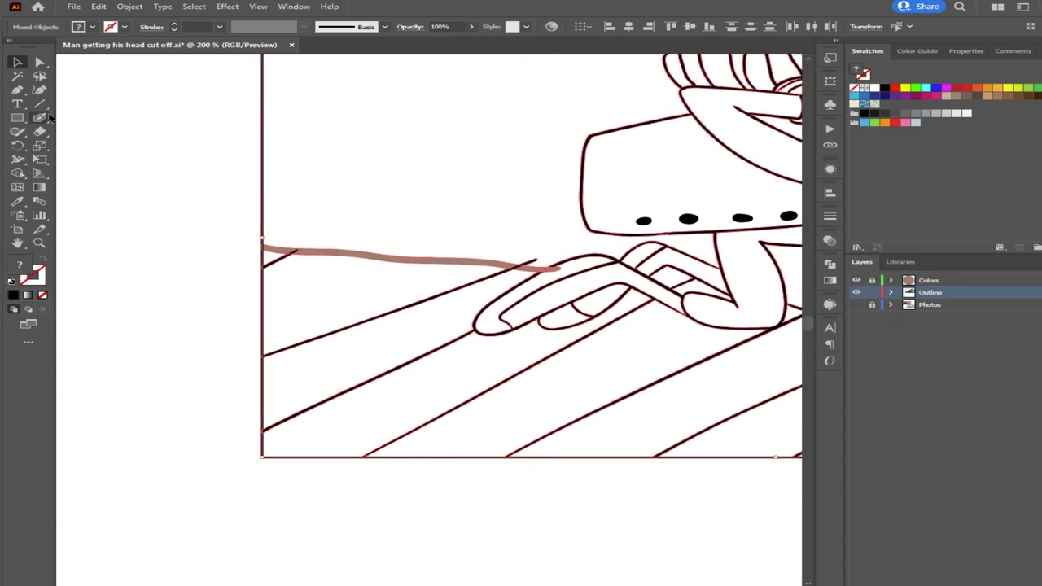
left_click(17, 172)
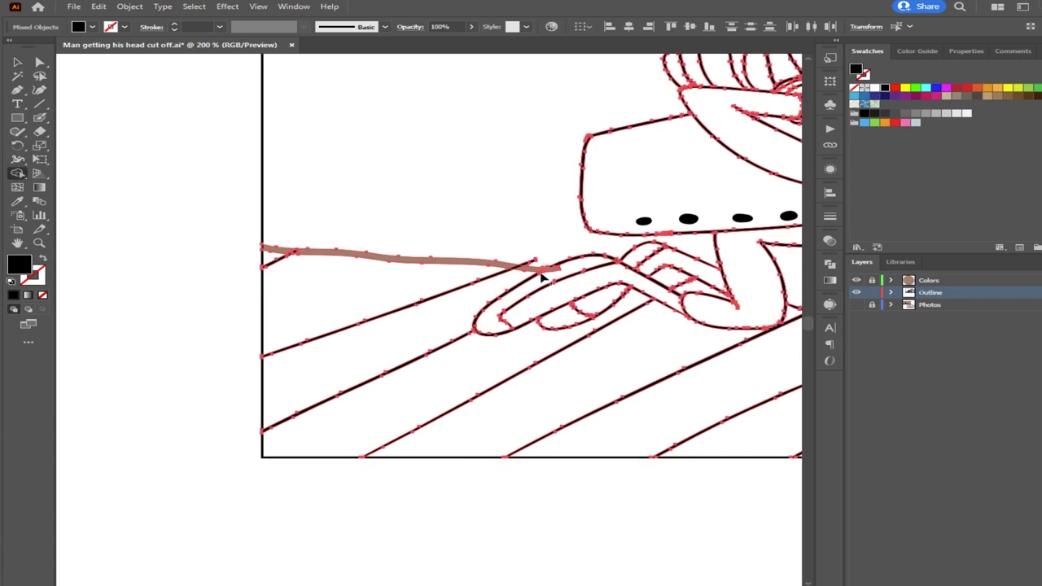
scroll(546, 273, "up", 4)
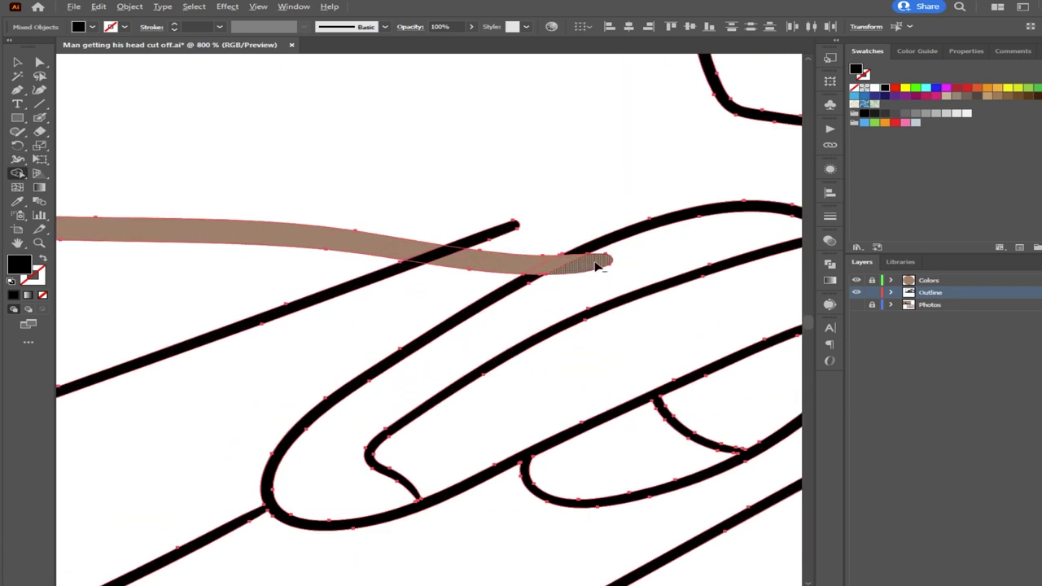
left_click(573, 269, "alt")
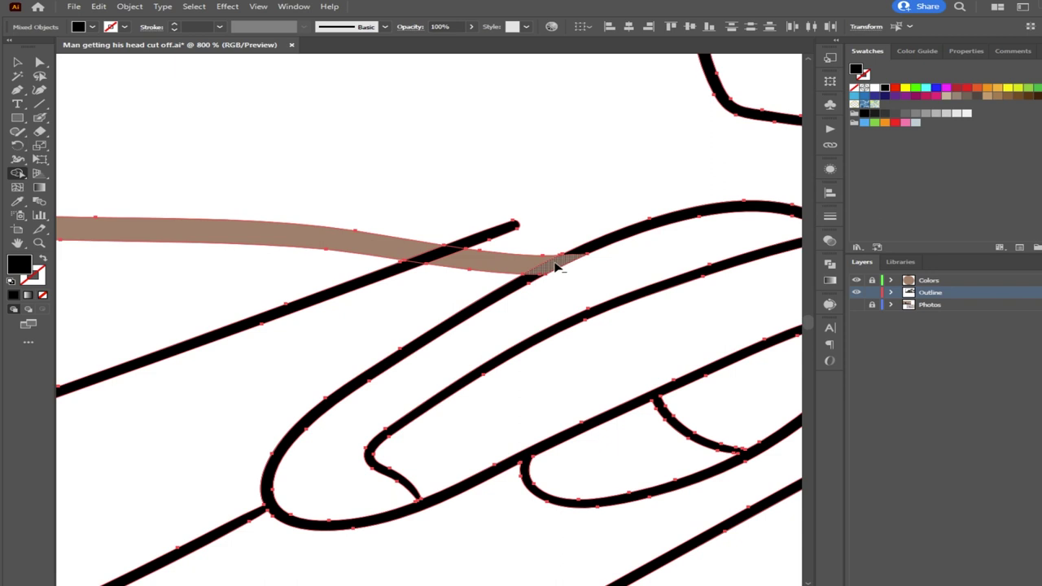
left_click(553, 266, "alt")
key("ctrl+z")
Remove the tips and overlaps of the two floorboard lines crossing the brown line between the foot and the frame's left side with Shape Builder
left_click_drag(495, 235, 439, 259)
left_click_drag(348, 264, 498, 285)
left_click_drag(224, 266, 372, 270)
scroll(372, 270, "left", 5)
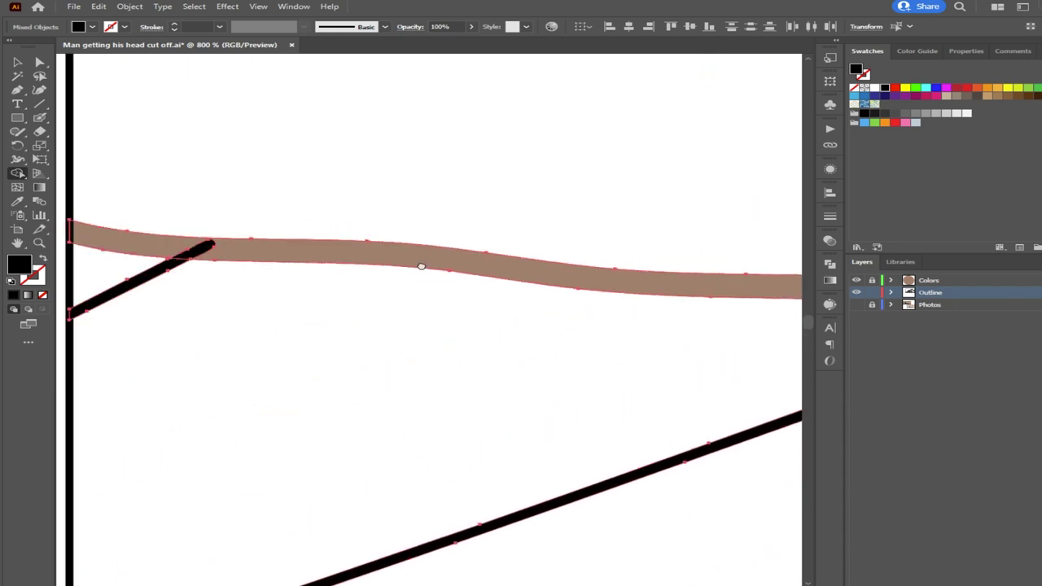
left_click(359, 267, "alt")
scroll(473, 279, "down", 3)
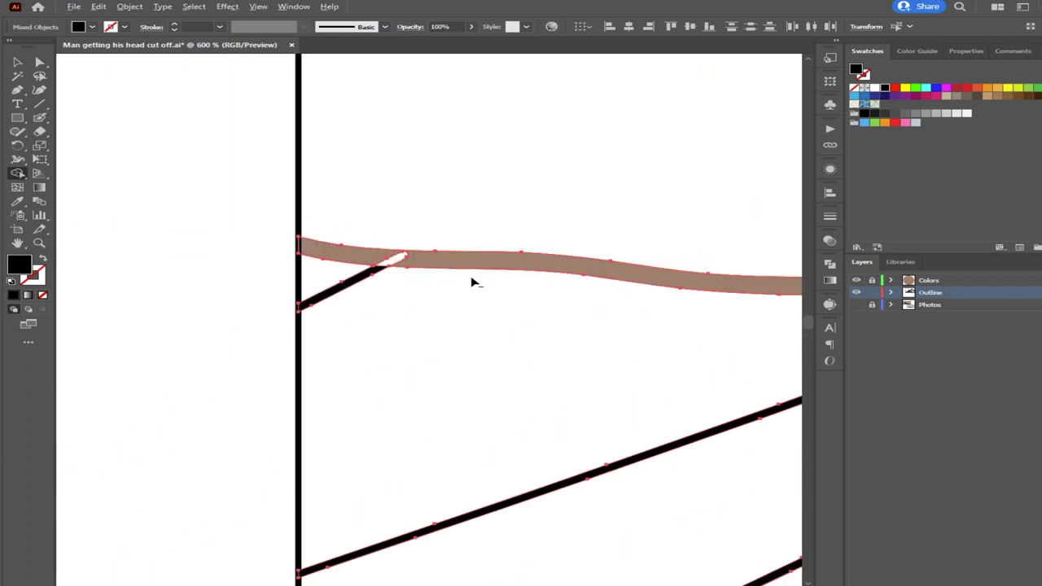
Deselect the lines and reduce the Blob Brush size to suit the foot outline where the brown line covers it
left_click_drag(570, 341, 244, 261)
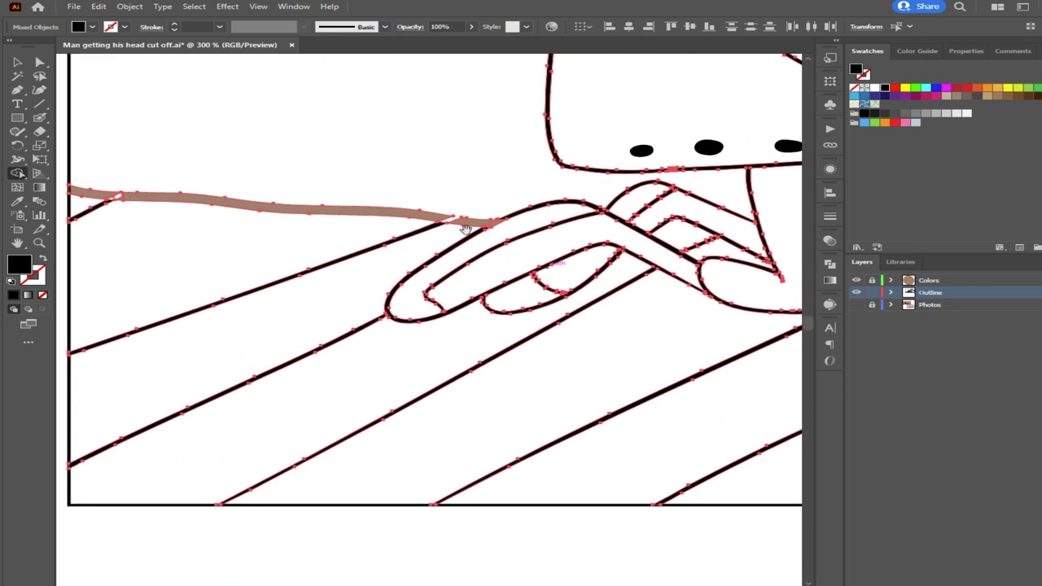
scroll(498, 228, "up", 3)
scroll(499, 227, "up", 3)
left_click(40, 63)
left_click(456, 138)
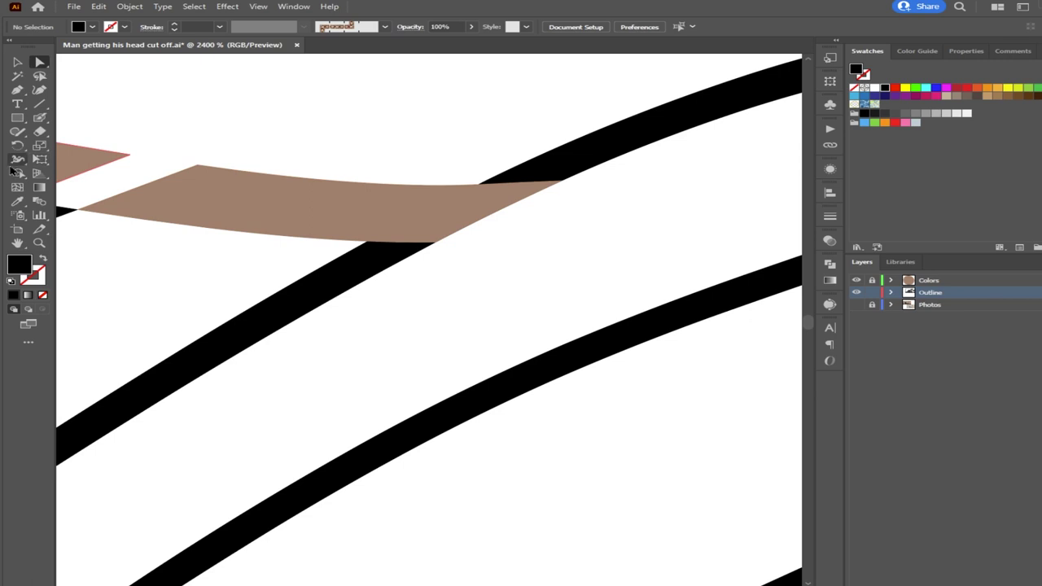
left_click(19, 174)
left_click(39, 117)
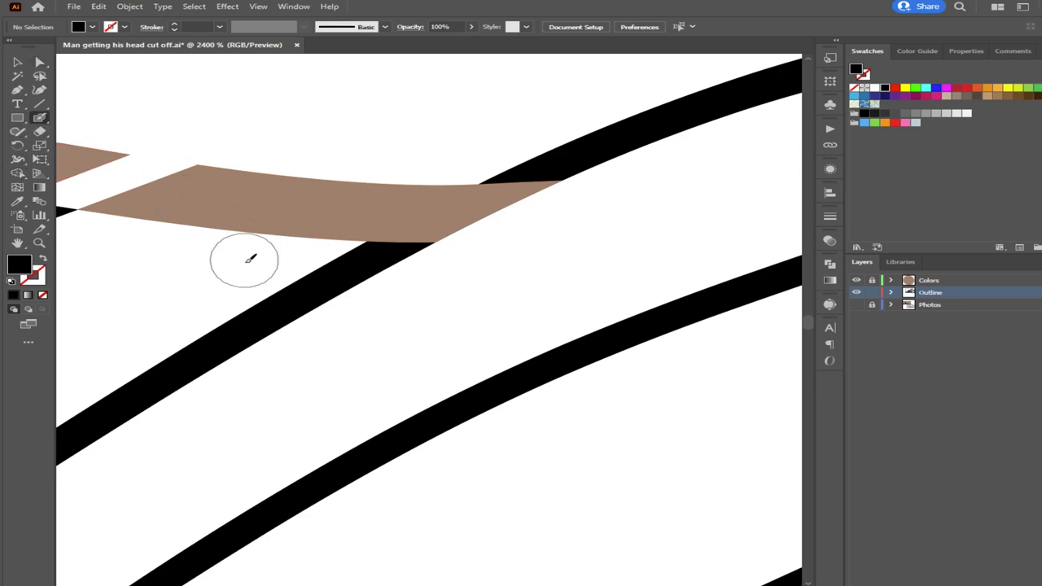
key("i")
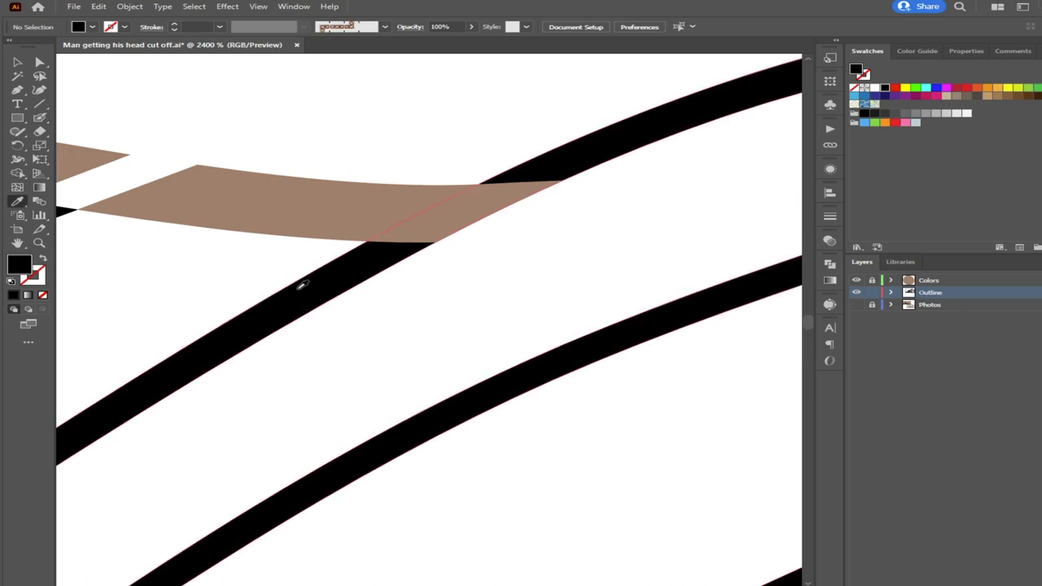
key("b")
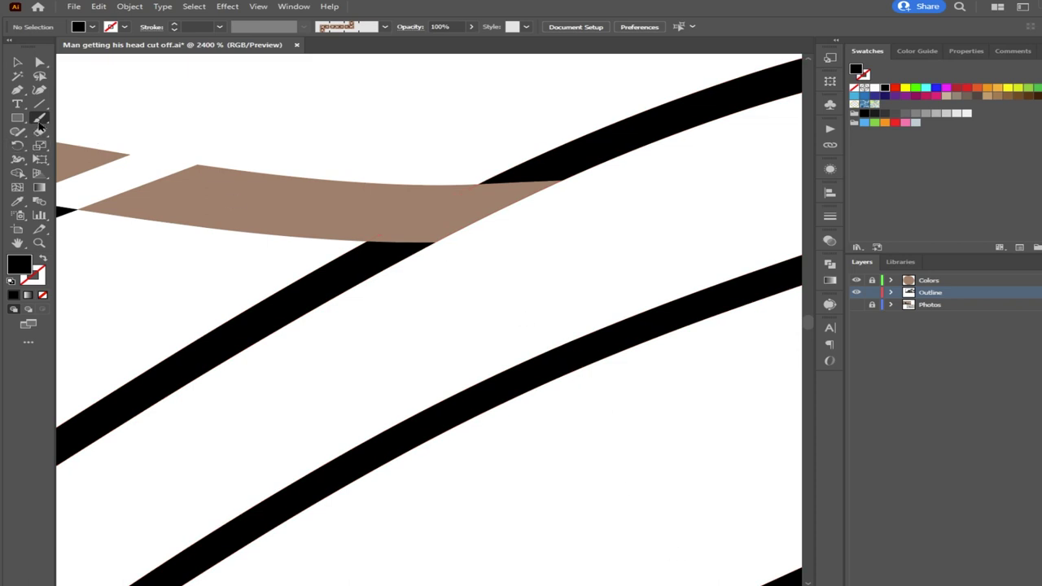
key("shift+b")
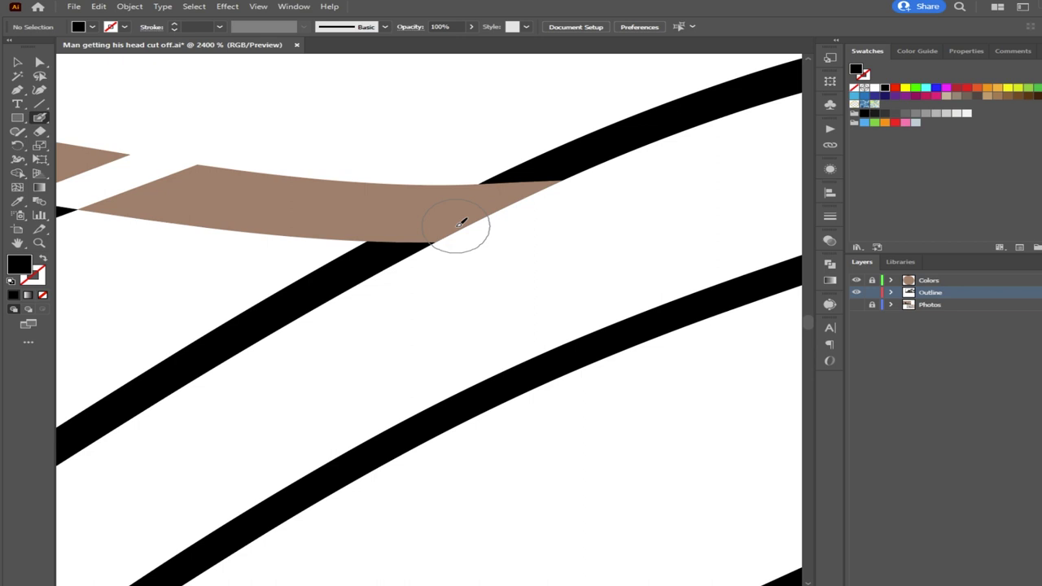
key("bracketleft")
key("bracketleft")
key("bracketleft")
key("bracketleft")
key("i")
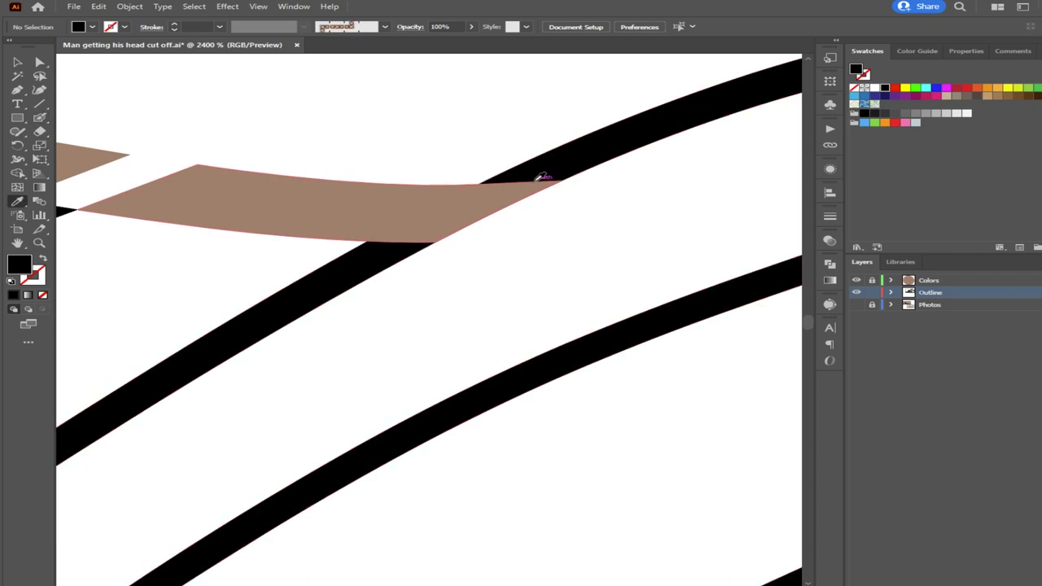
key("shift+b")
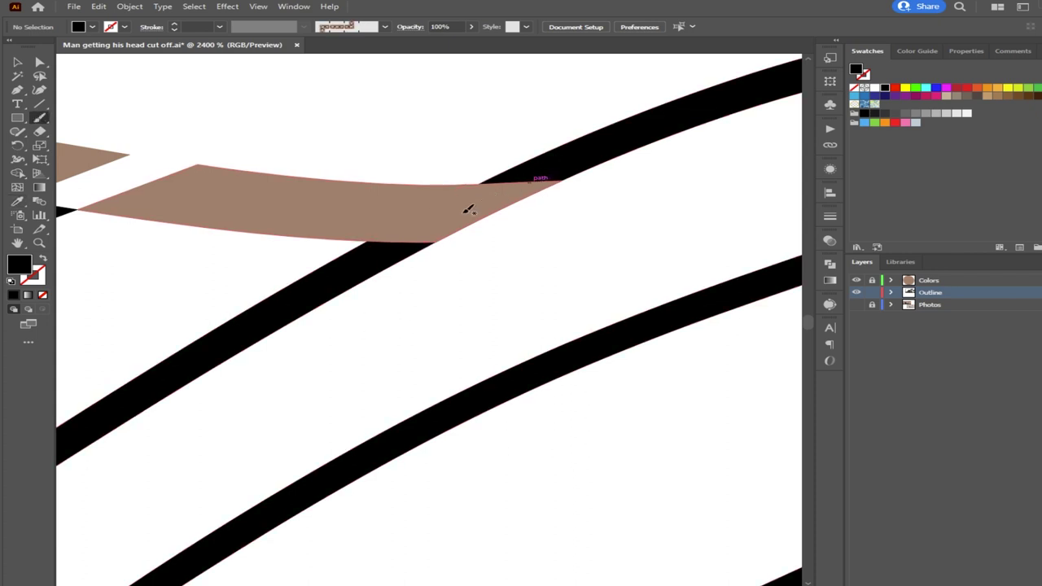
Paint the foot's black outline back over the brown line's end with the Blob Brush, undoing the strokes that miss
left_click_drag(367, 250, 520, 172)
key("ctrl+z")
key("shift+b")
mouse_move(489, 200)
left_mouse_down()
mouse_move(566, 173)
mouse_move(496, 186)
mouse_move(367, 247)
mouse_move(486, 184)
mouse_move(553, 168)
mouse_move(402, 247)
mouse_move(566, 169)
left_mouse_up()
key("ctrl+z")
left_click_drag(390, 257, 445, 250)
Sample the brown line's colour for the Blob Brush at the white gap above a floorboard near the frame's right side
scroll(445, 250, "left", 3)
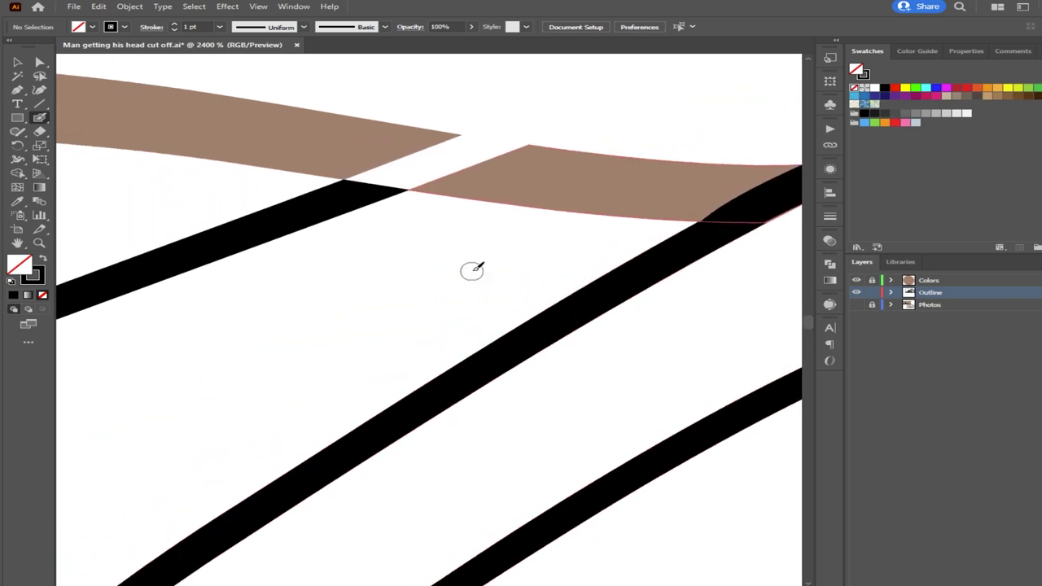
scroll(441, 263, "down", 6)
left_click_drag(111, 280, 451, 296)
scroll(451, 297, "right", 8)
scroll(451, 296, "down", 2)
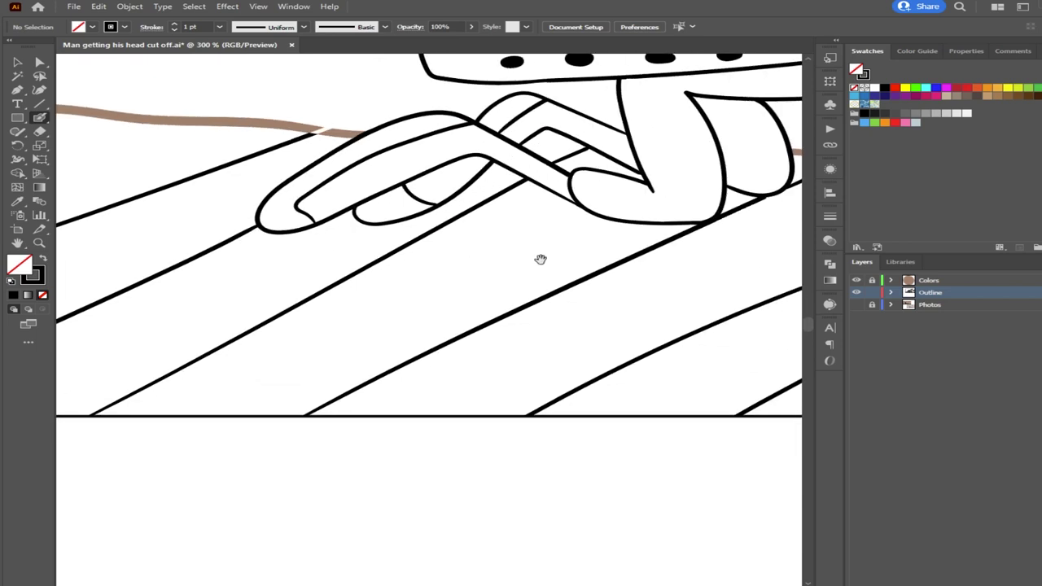
scroll(571, 261, "right", 8)
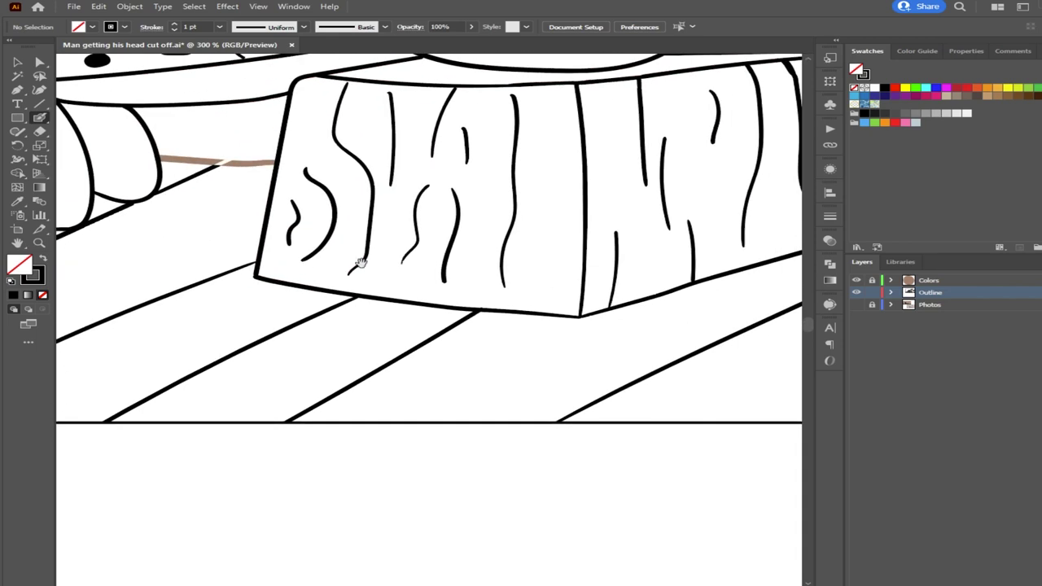
scroll(369, 266, "right", 3)
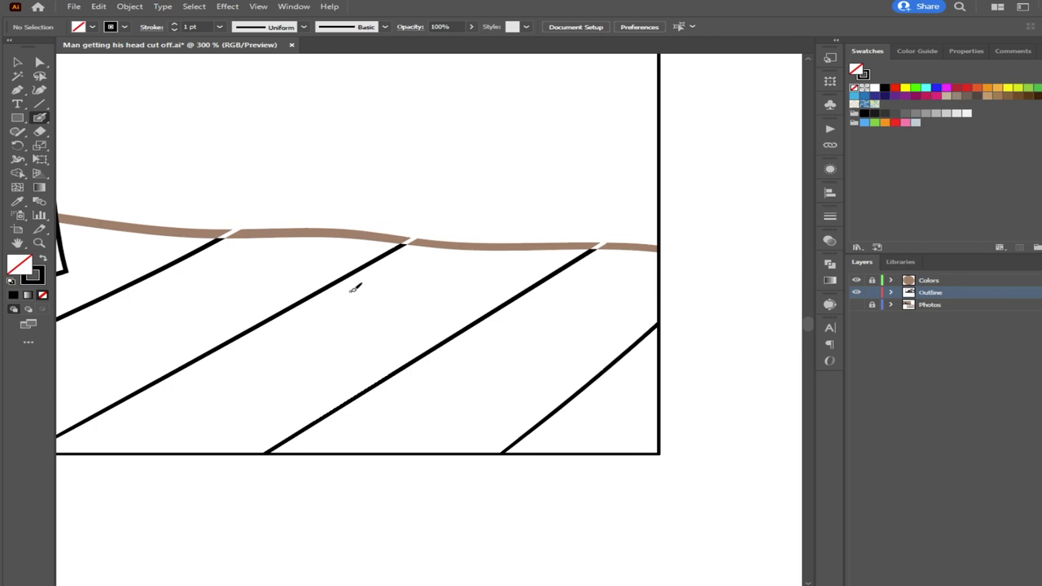
scroll(600, 246, "up", 6)
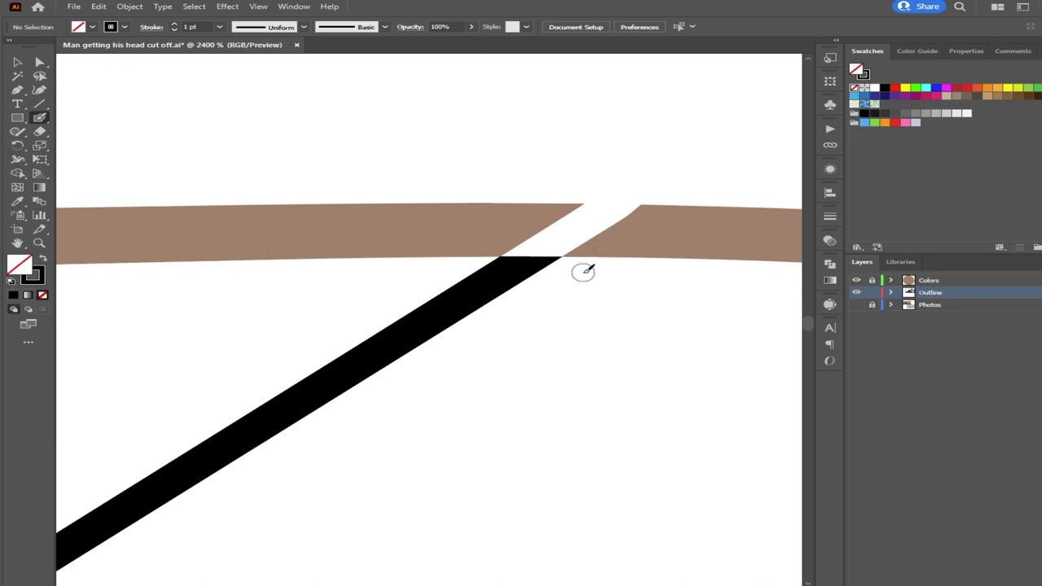
key("i")
left_click(618, 281)
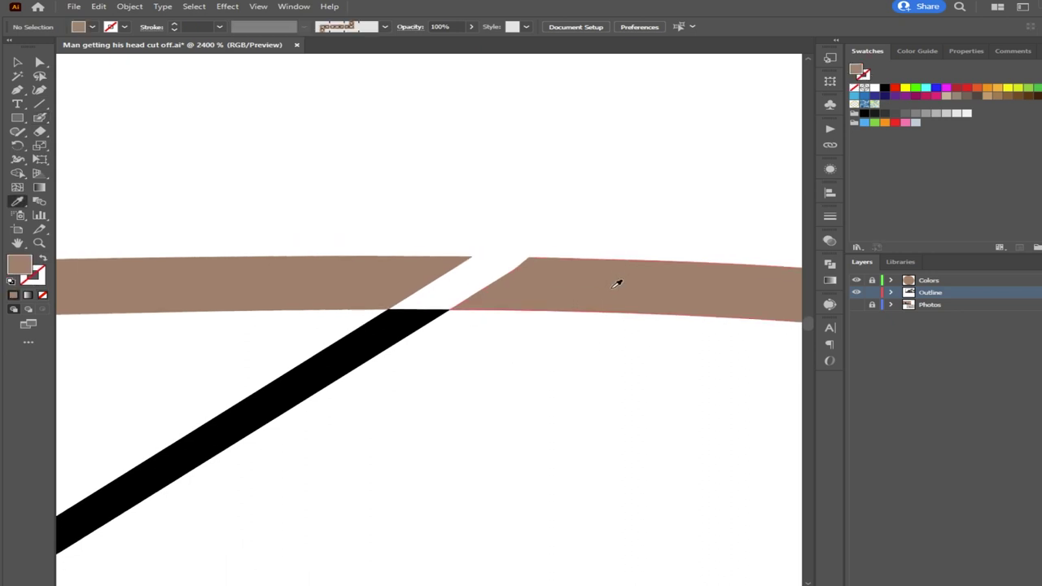
key("shift+b")
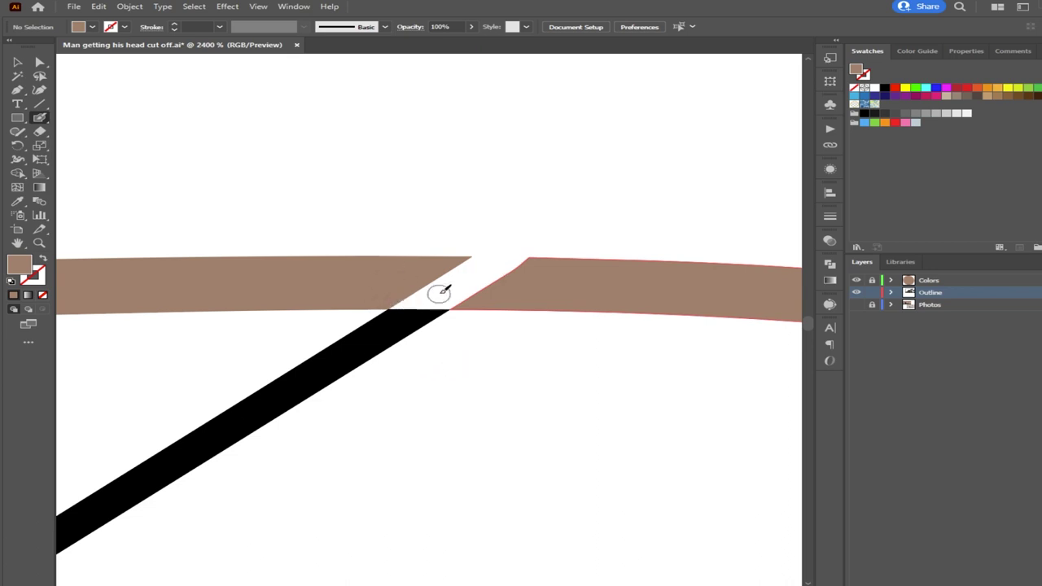
Select the rectangular frame around the scene, lock it, unlock it again, and deselect it
scroll(447, 255, "down", 10)
left_click_drag(246, 265, 381, 347)
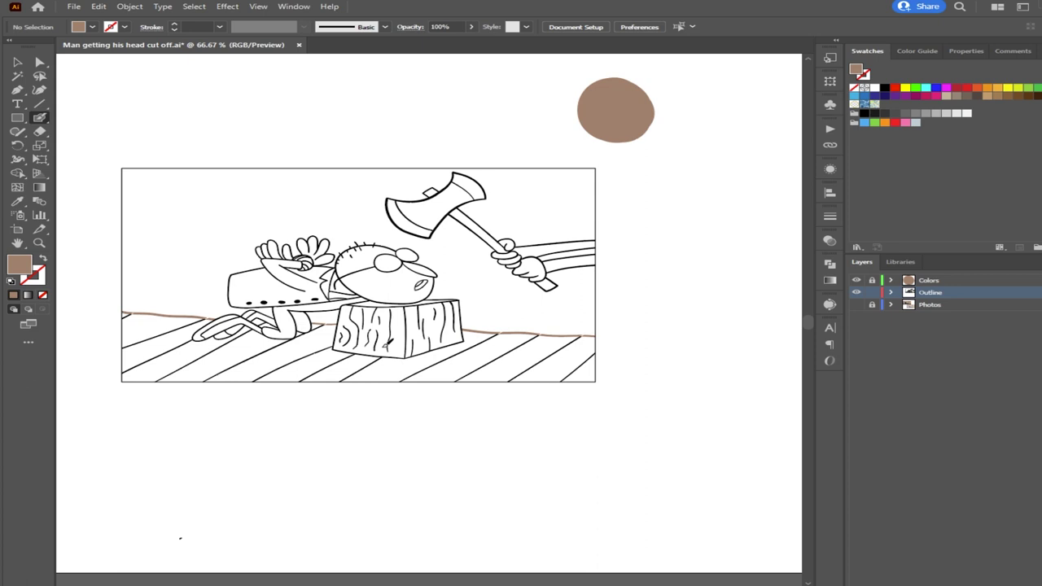
left_click(23, 64)
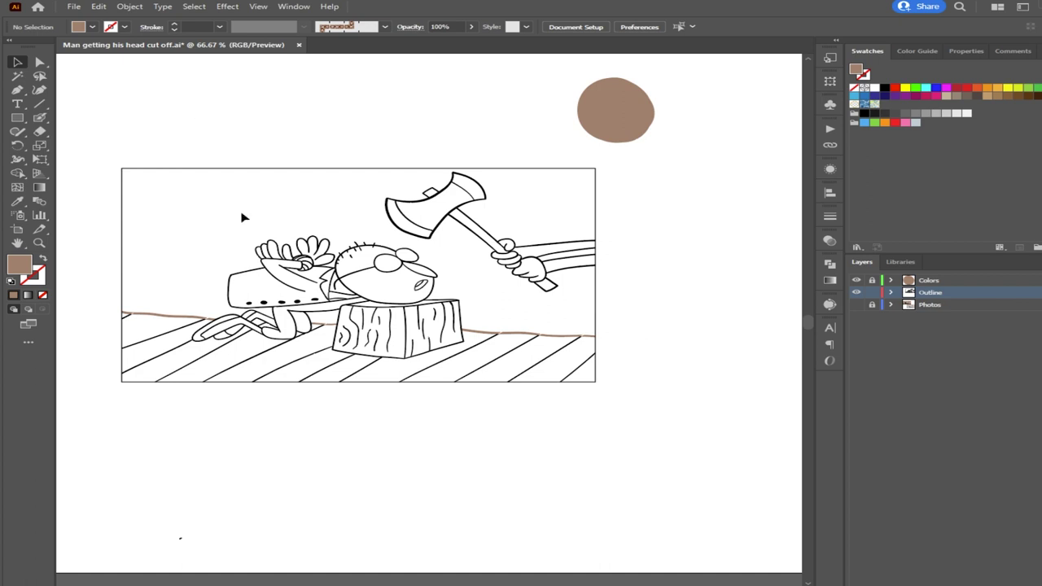
left_click(208, 170)
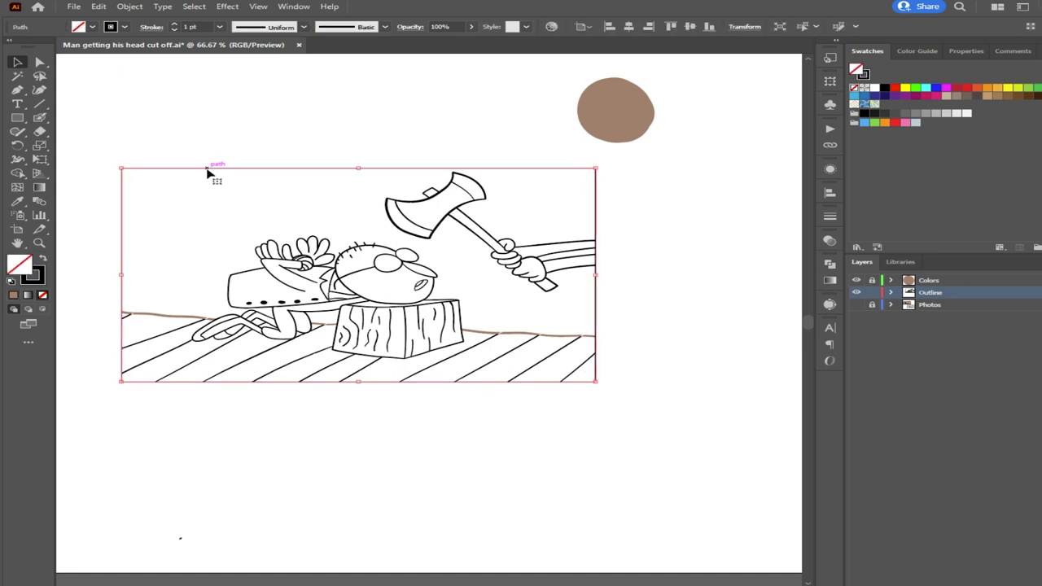
left_click(216, 144)
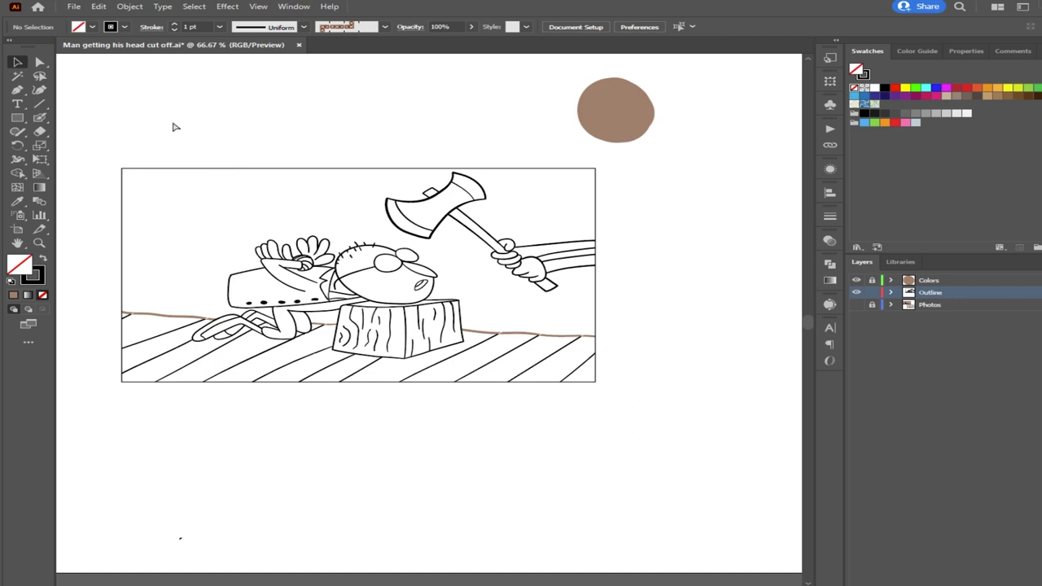
left_click(212, 169)
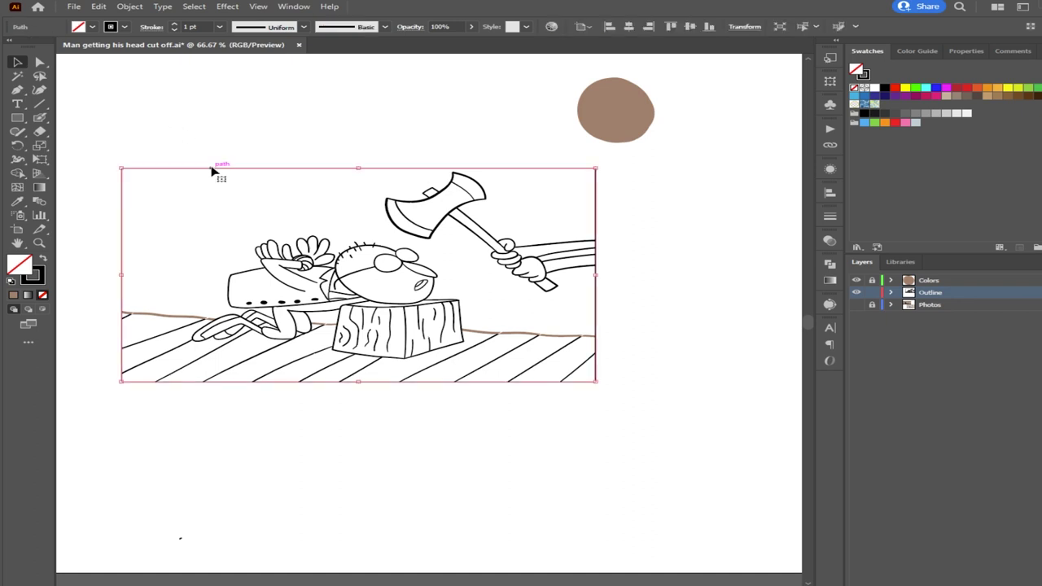
key("ctrl+2")
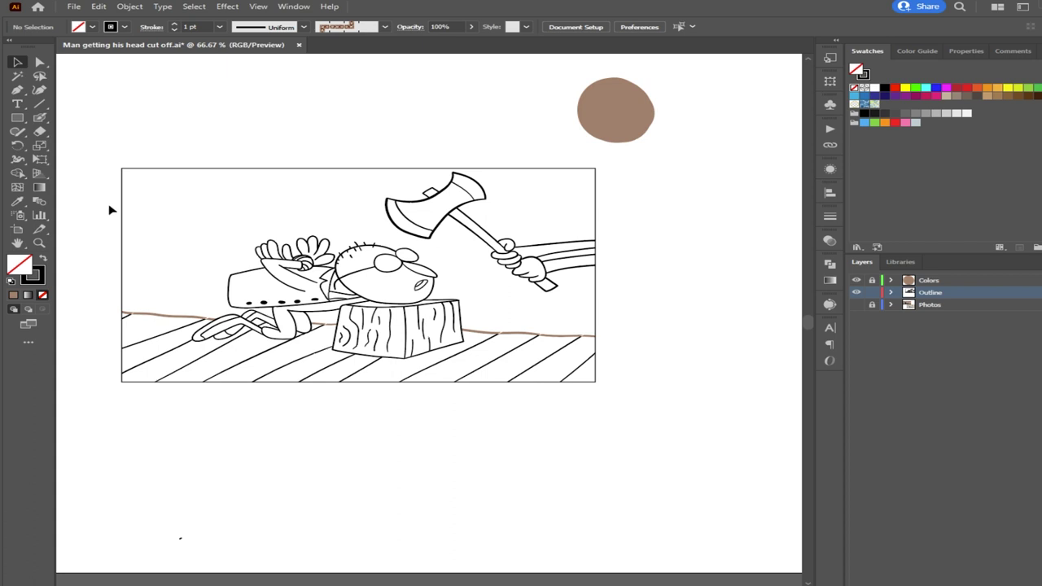
key("ctrl+alt+2")
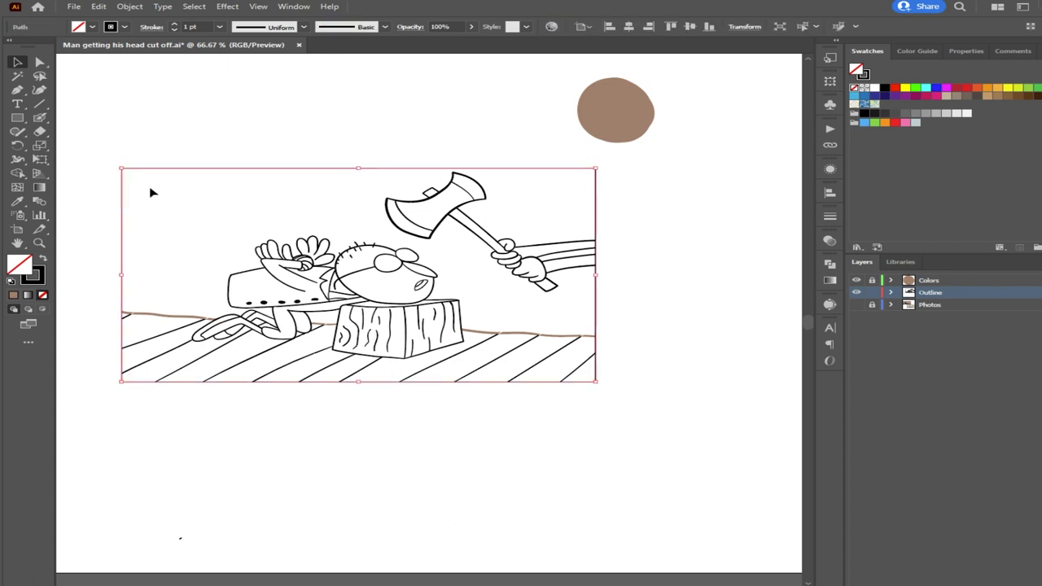
left_click(211, 98)
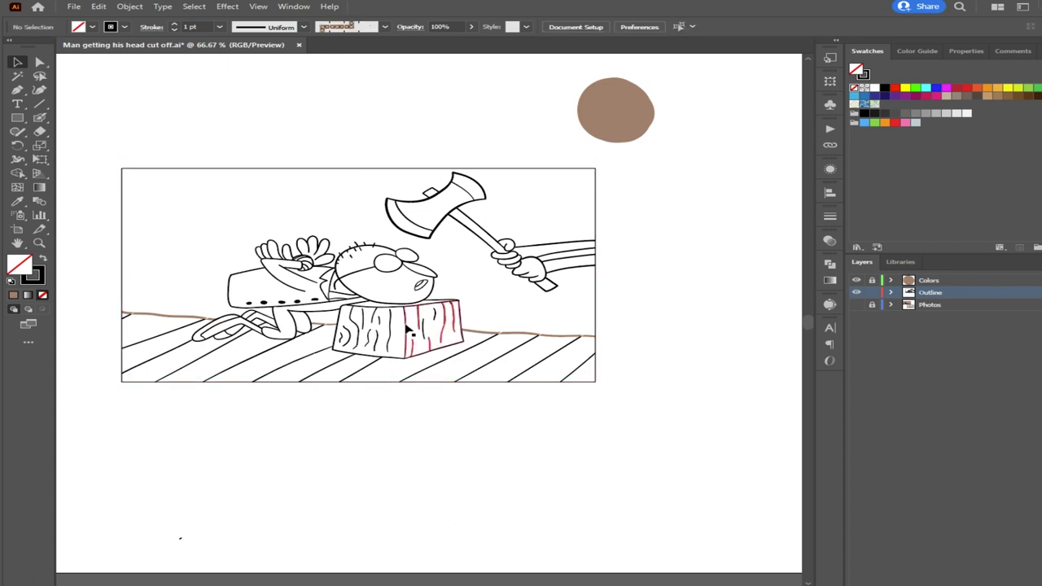
Try turning the scene frame's black stroke into a fill and recolouring it with tan and dark brown swatches
left_click(343, 170)
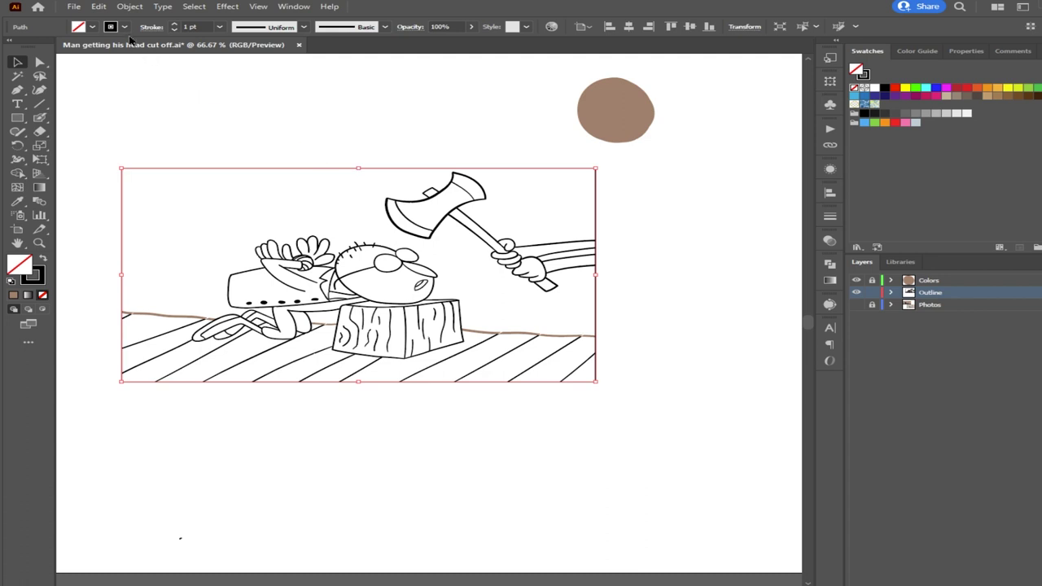
key("shift+x")
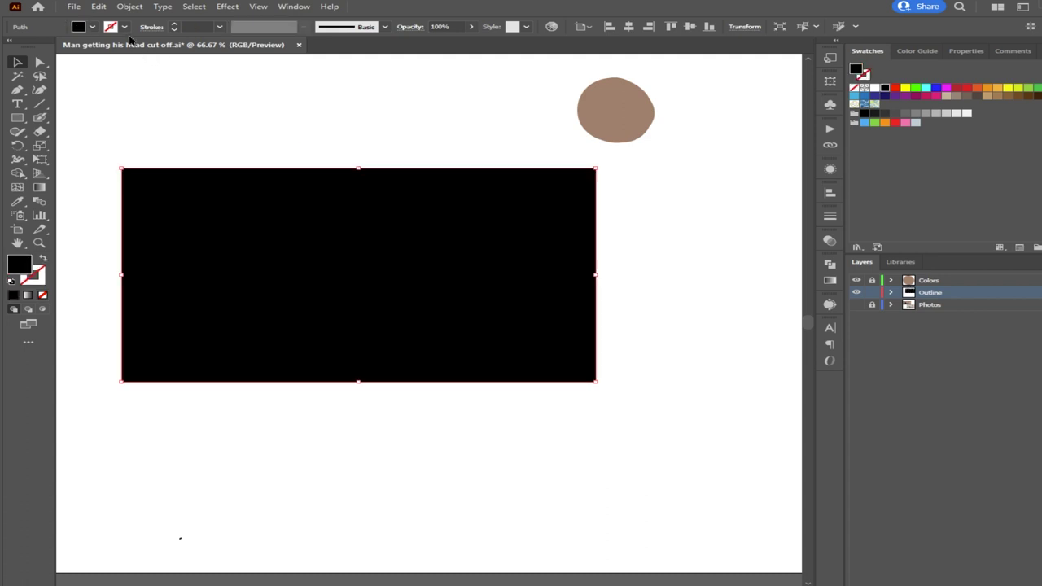
left_click(1008, 96)
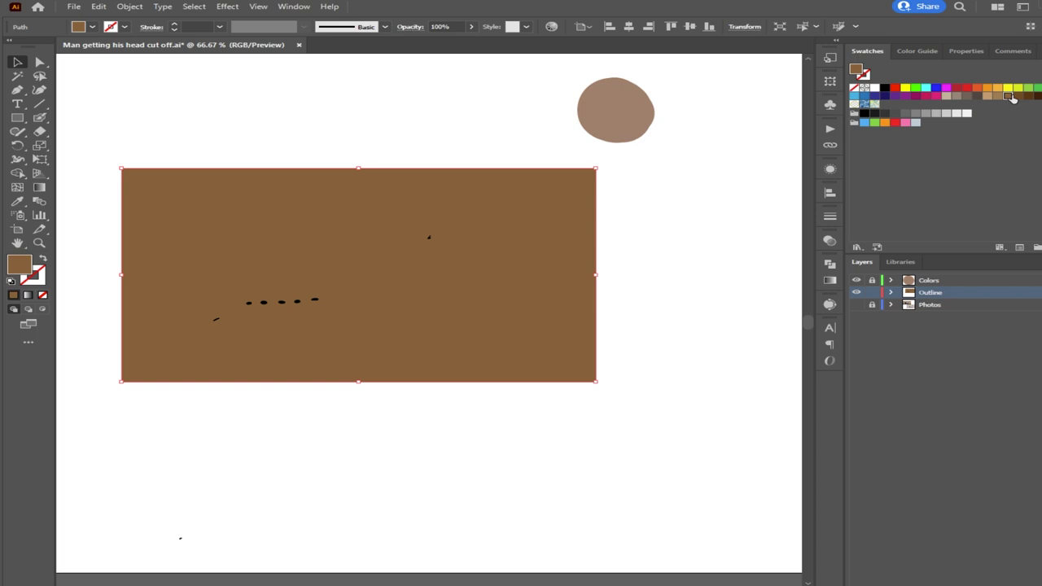
left_click(987, 96)
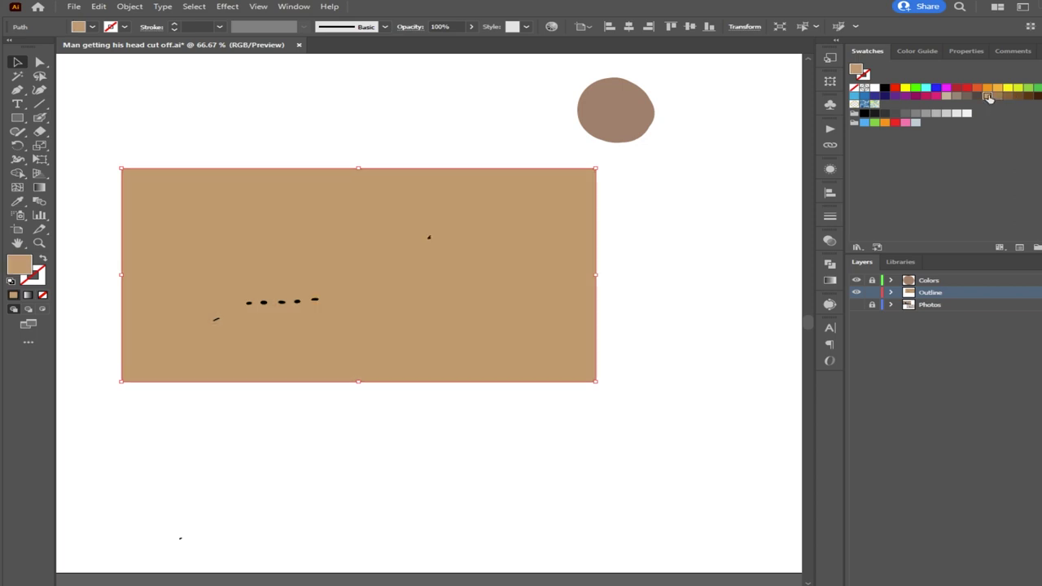
left_click(1017, 96)
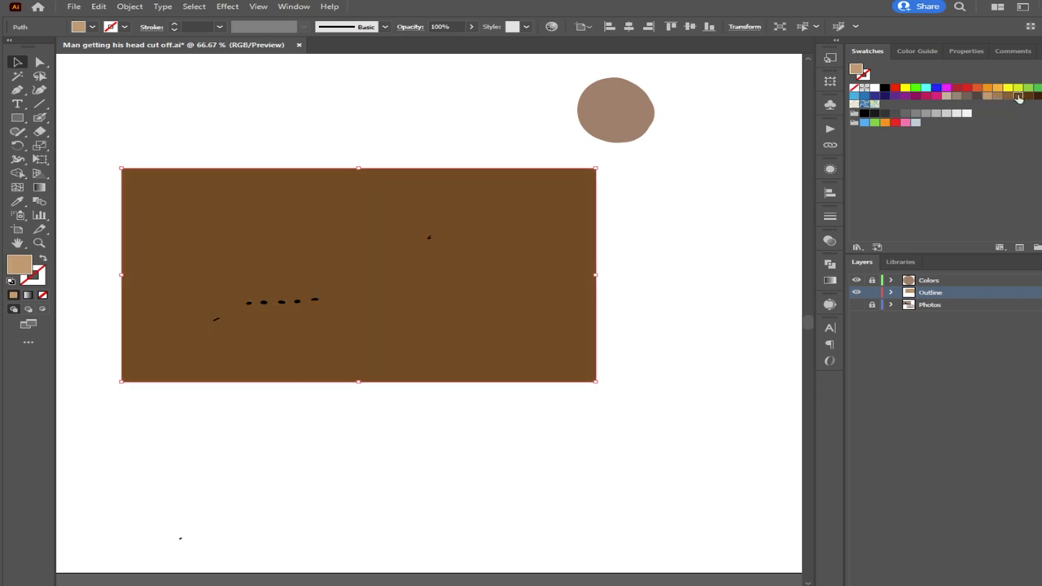
left_click(700, 247)
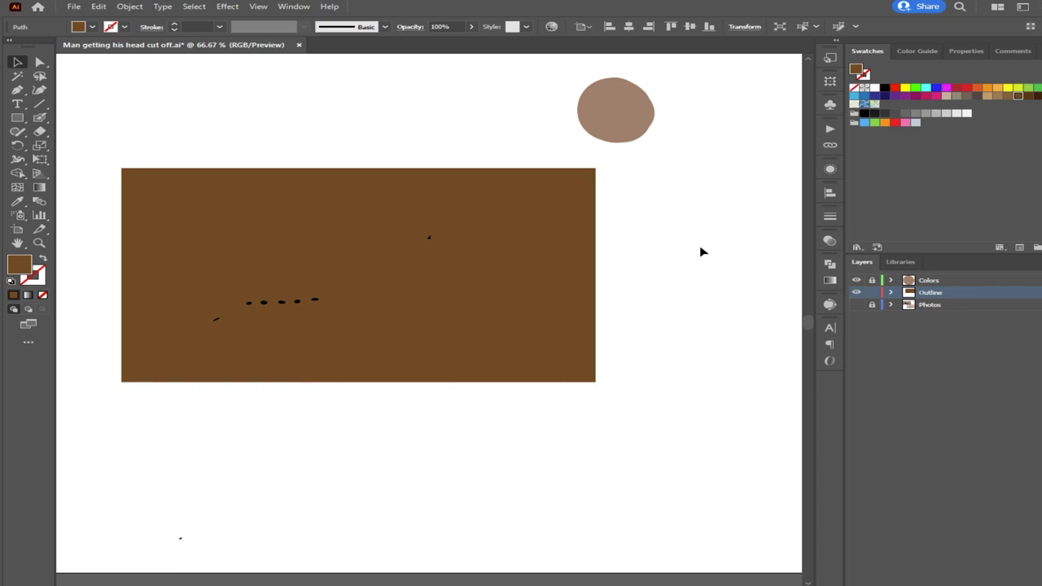
left_click(890, 293)
left_click(890, 293)
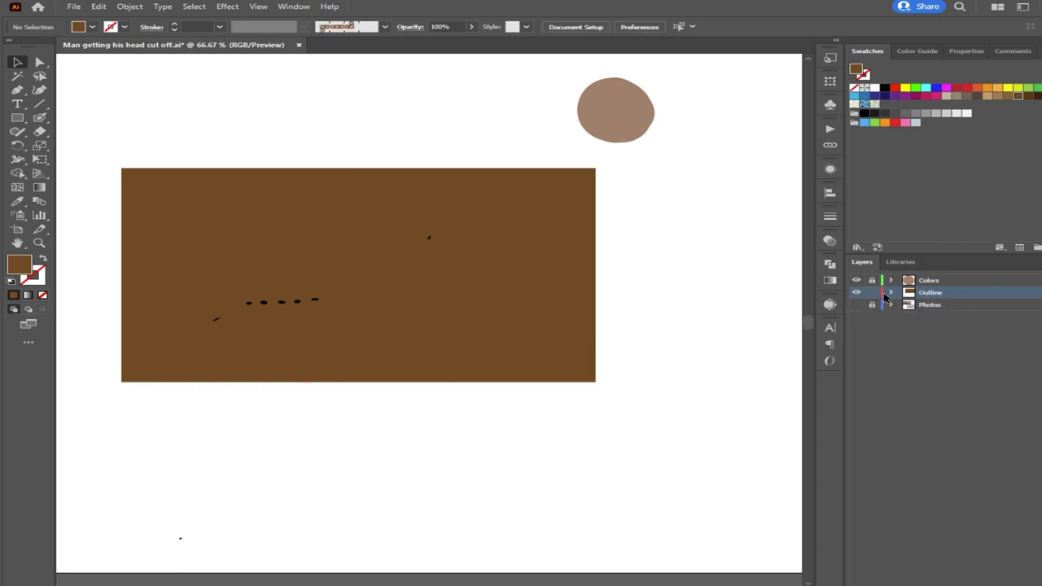
Undo the frame's fill and colour changes so it is an outline again, and deselect it
key("ctrl+z")
key("ctrl+z")
key("ctrl+z")
key("ctrl+z")
left_click(656, 343)
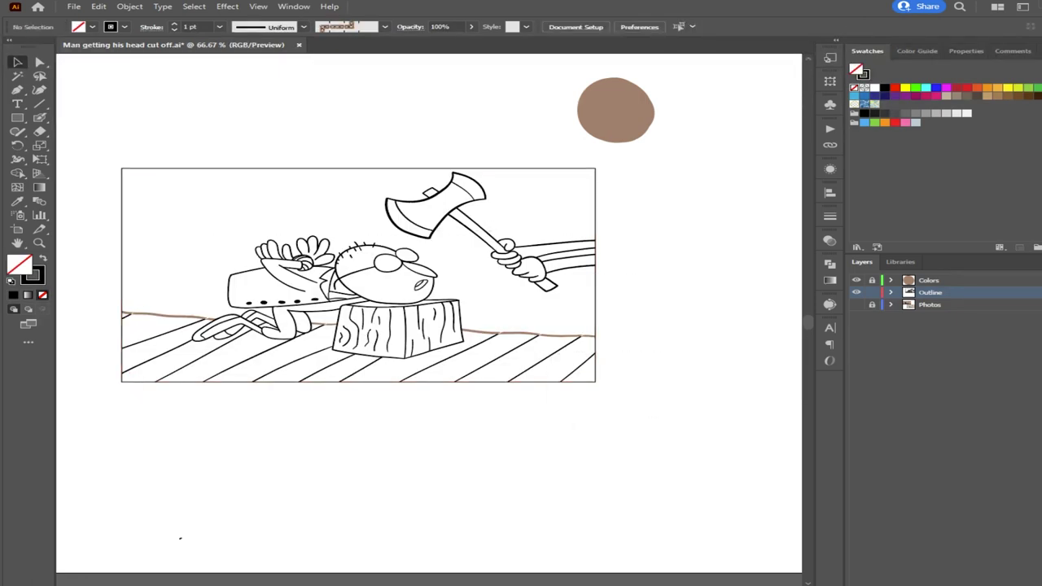
Select all the line art and duplicate the Outline layer
key("ctrl+a")
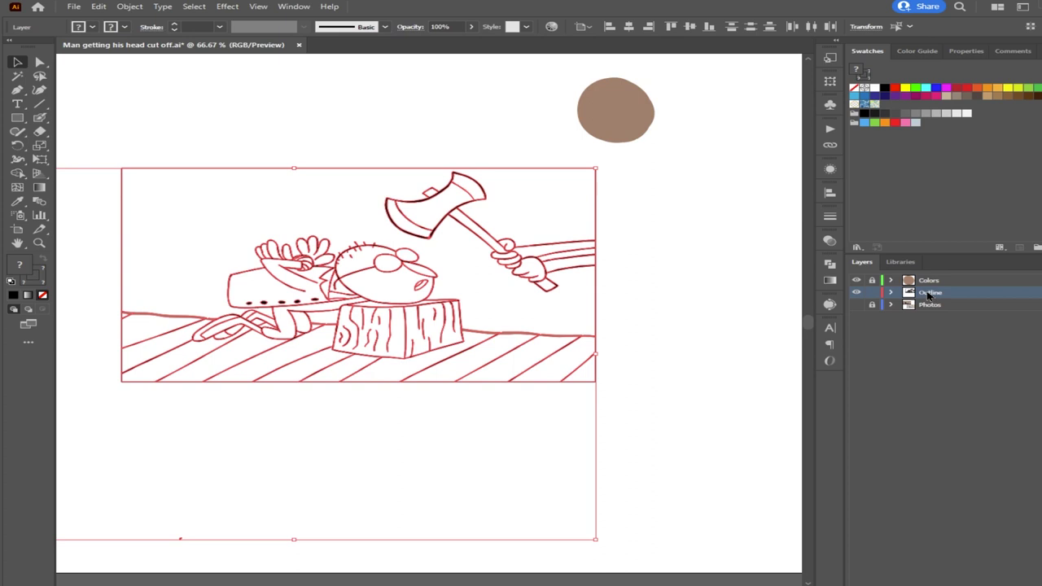
scroll(472, 431, "down", 2)
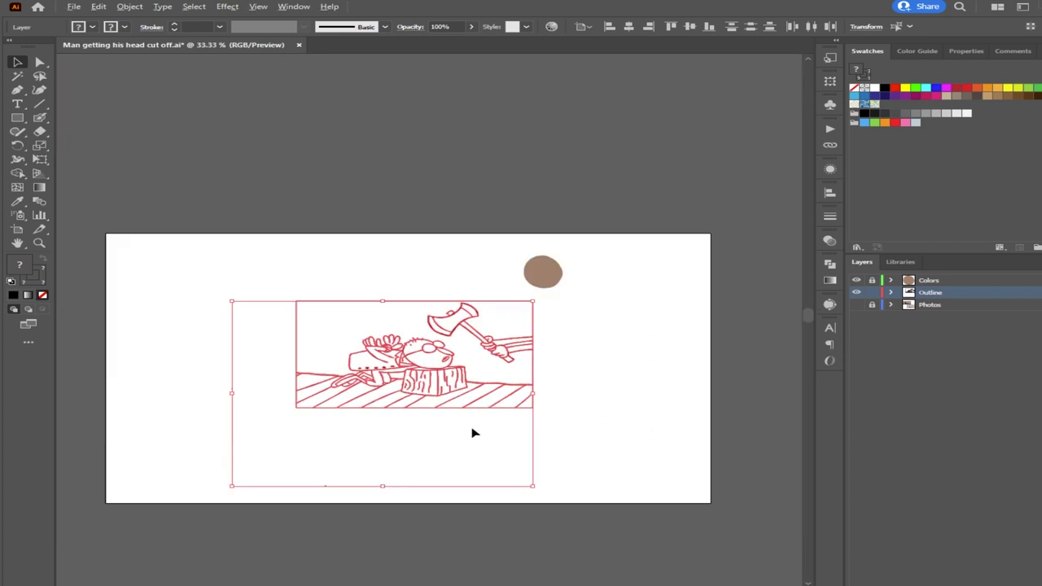
left_click(344, 490)
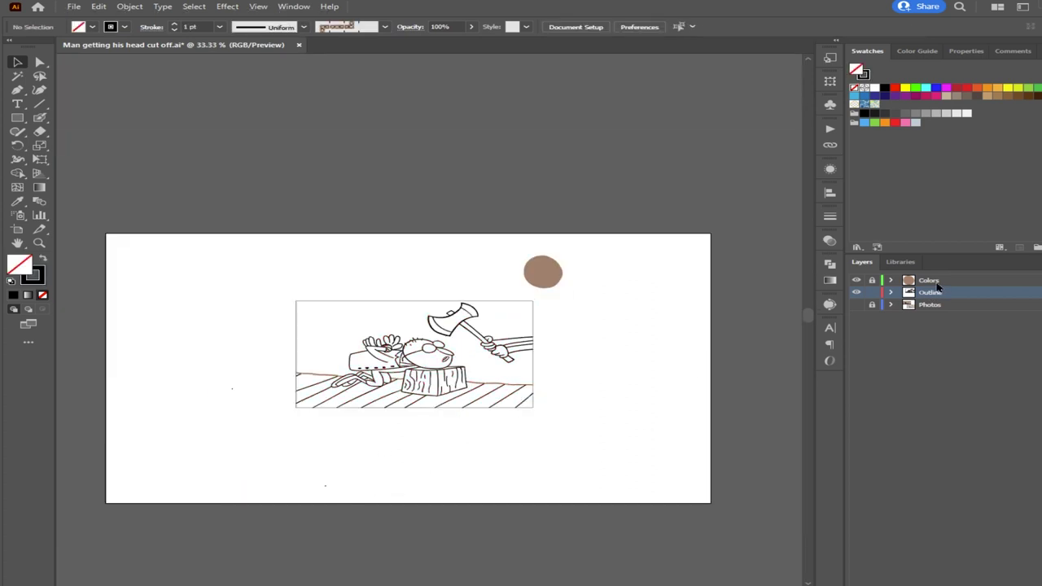
key("ctrl+a")
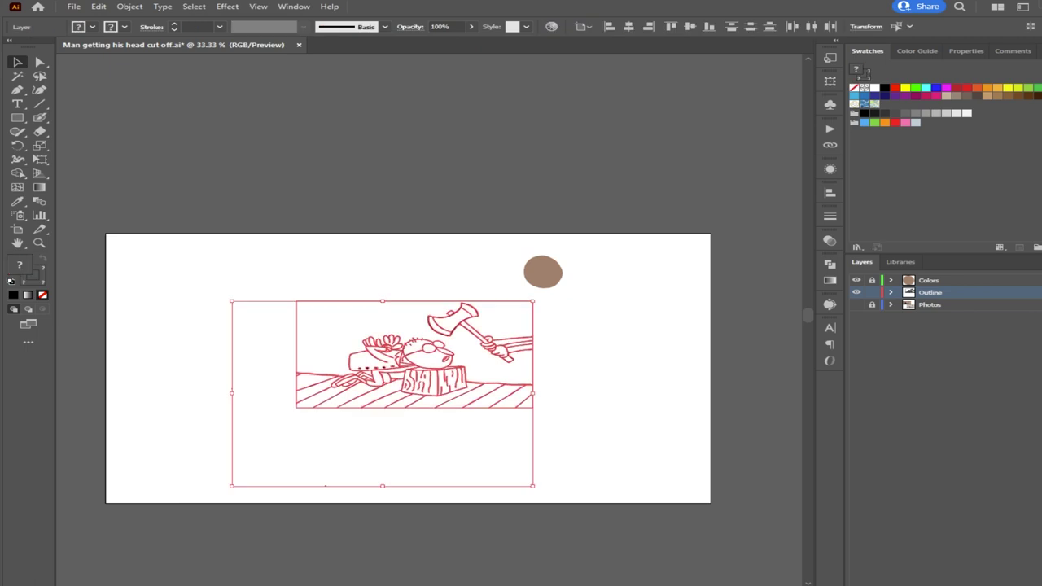
scroll(481, 414, "up", 2)
scroll(494, 409, "down", 1)
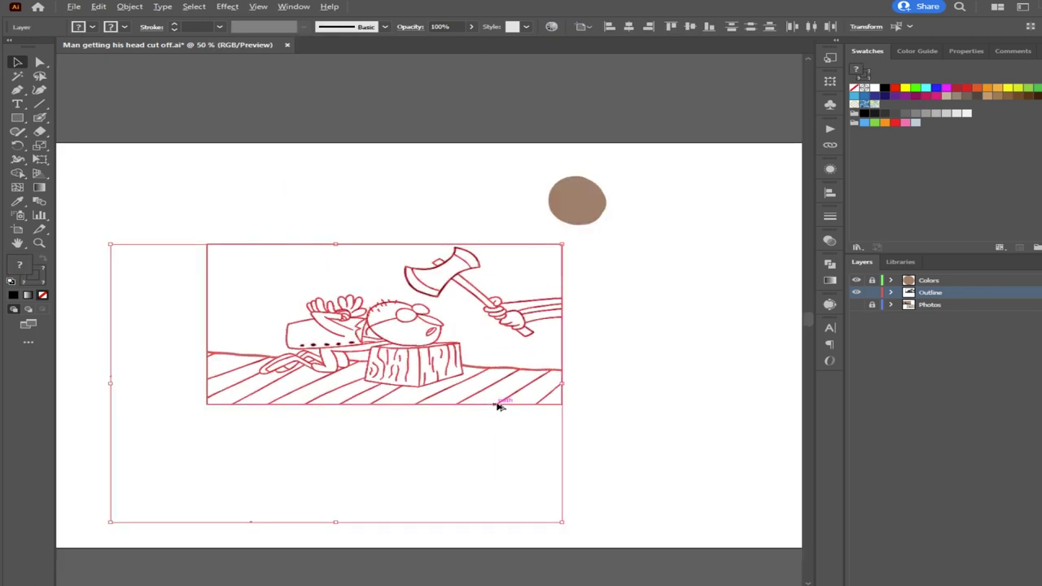
left_click_drag(937, 294, 1022, 583)
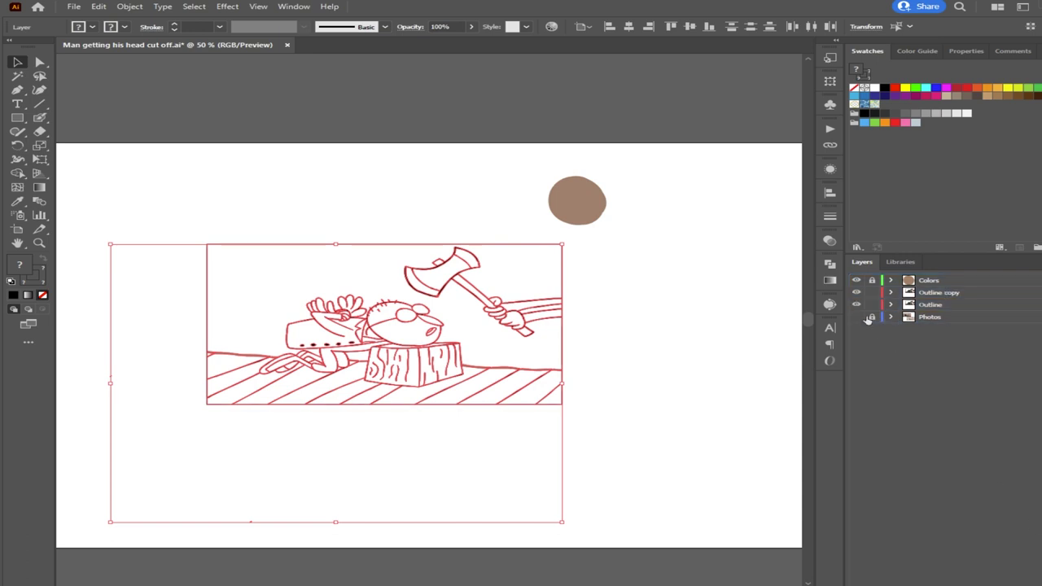
Hide and lock the Outline copy layer and make the Outline layer active
left_click(856, 292)
left_click(871, 293)
left_click(930, 305)
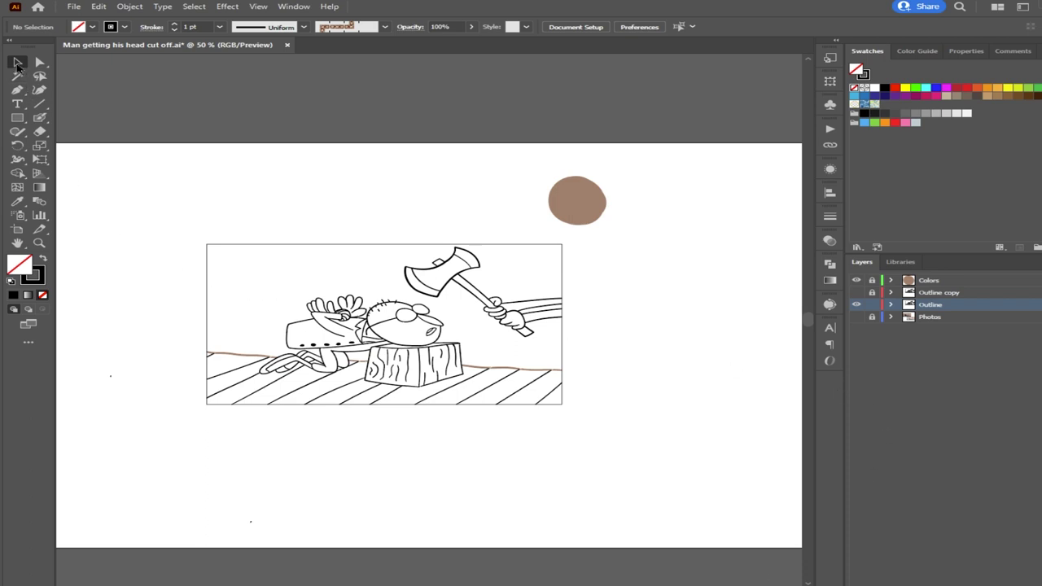
Swap the scene frame's stroke to a fill, colour it dark brown, and send it behind the line art
left_click(561, 281)
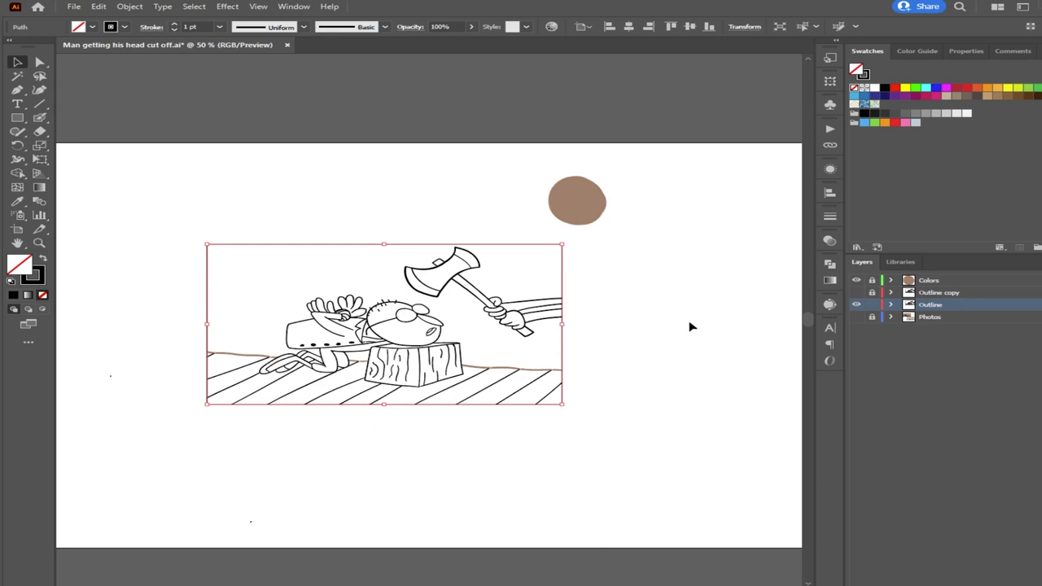
left_click(892, 306)
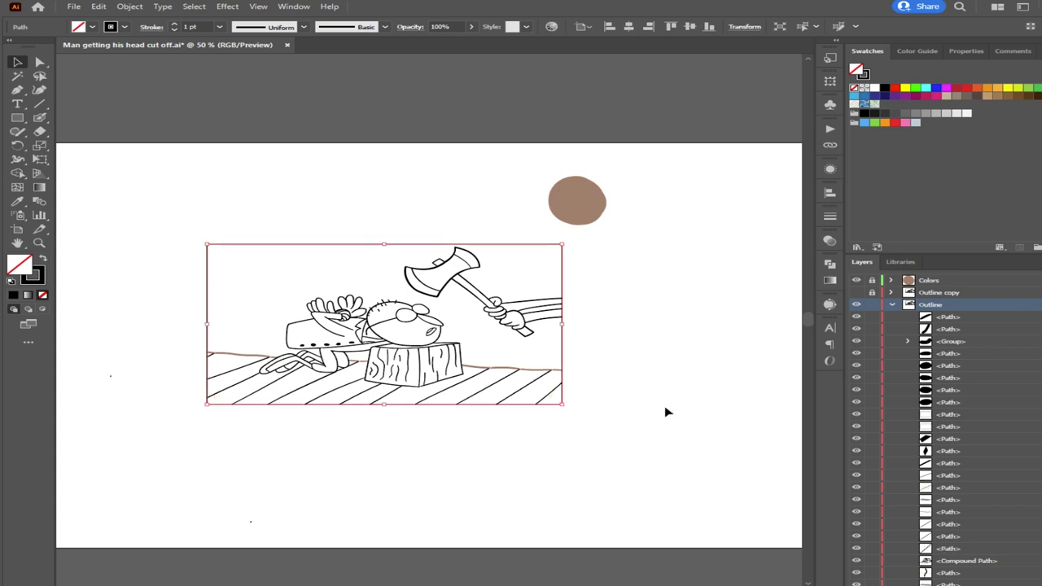
key("shift+x")
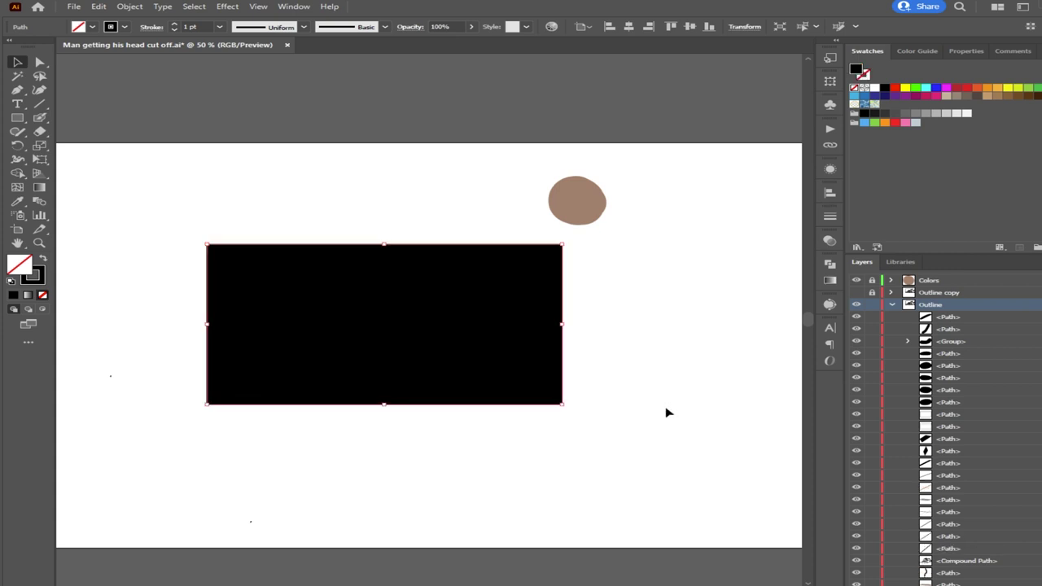
left_click(1016, 96)
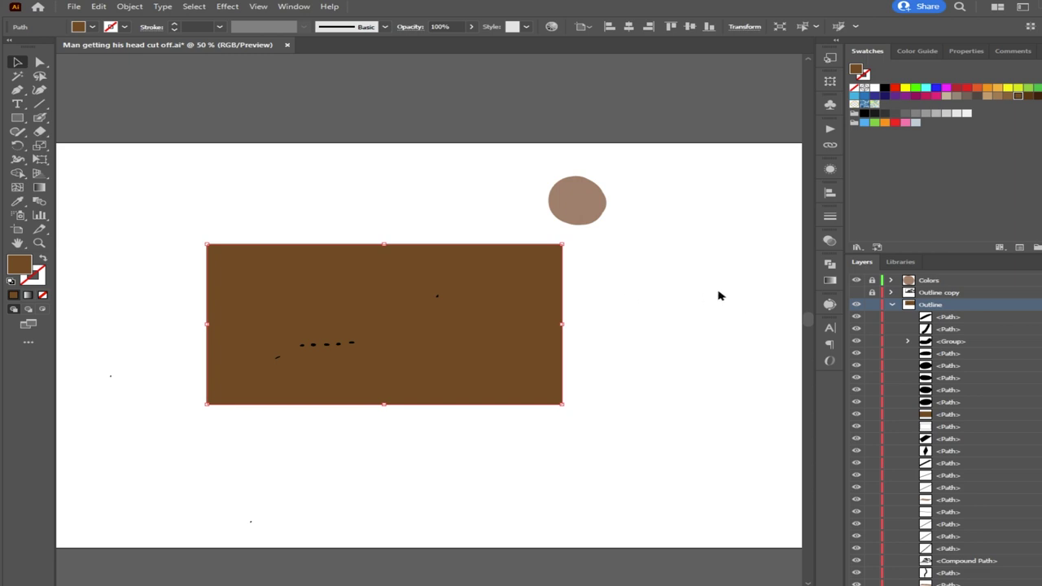
key("ctrl+shift+[")
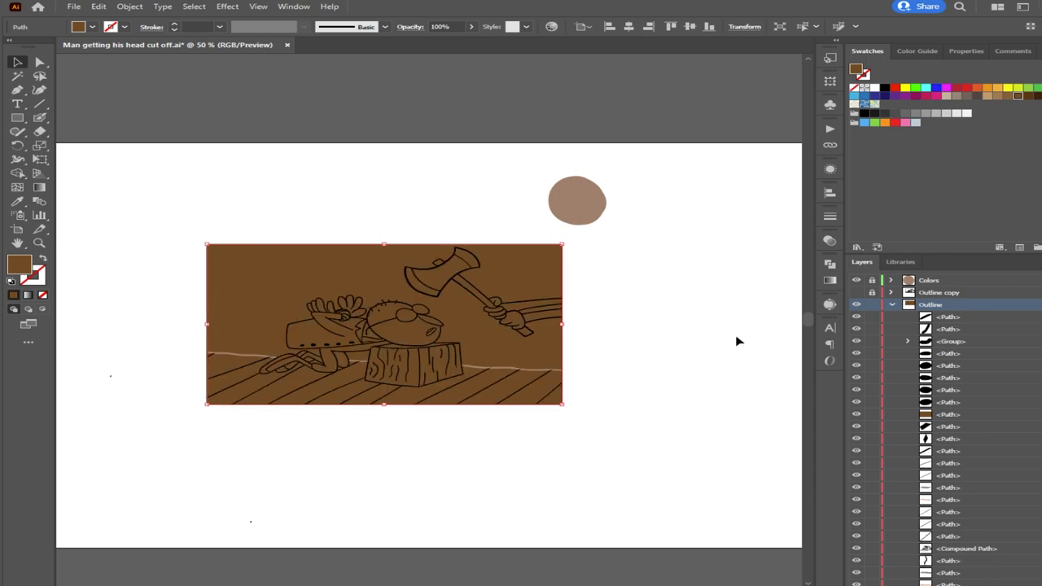
Try stretching the brown rectangle's right edge slightly outward, and undo the change
scroll(555, 402, "up", 1)
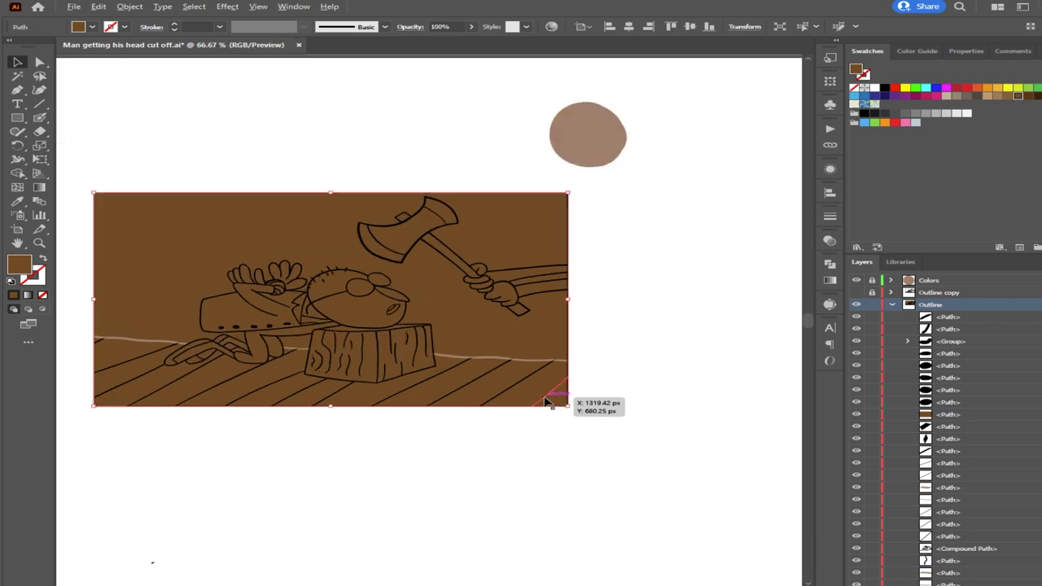
left_click_drag(523, 432, 593, 442)
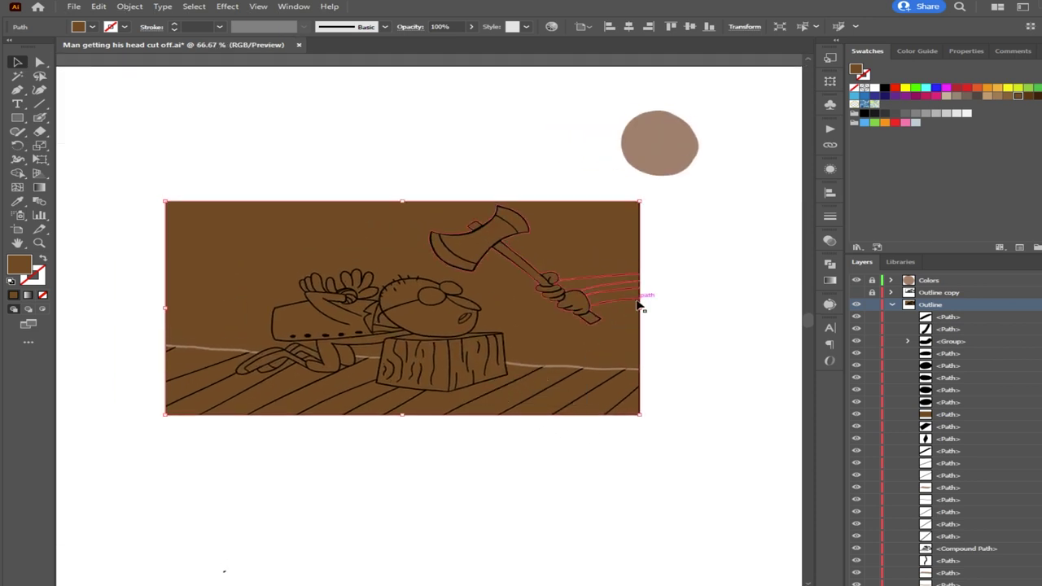
left_click_drag(639, 308, 652, 309)
key("ctrl+z")
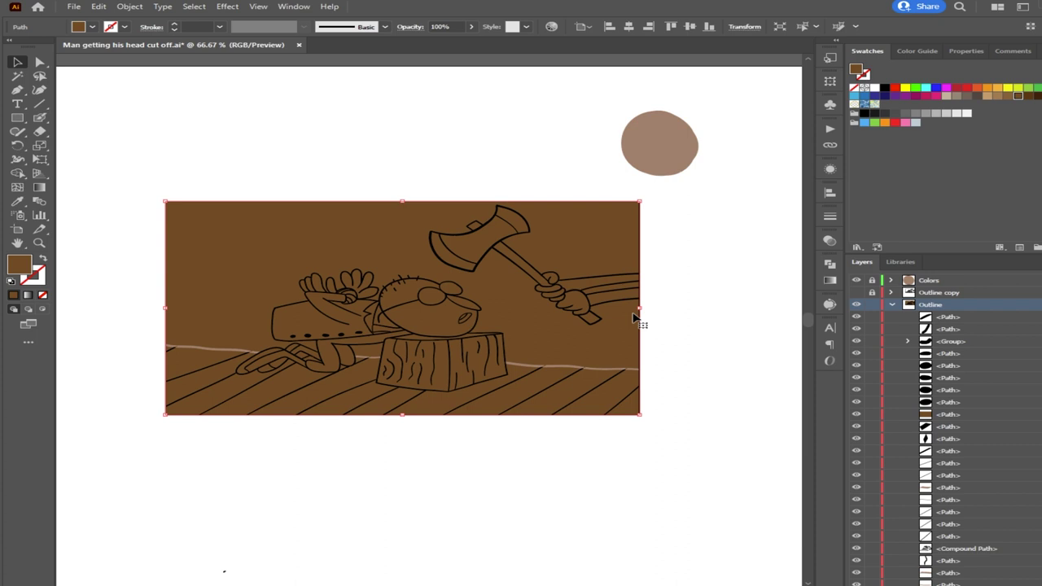
Select the brown rectangle with all the scene's line art, divide them into separate pieces with Pathfinder, and inspect the Outline layer's contents
left_click(892, 304)
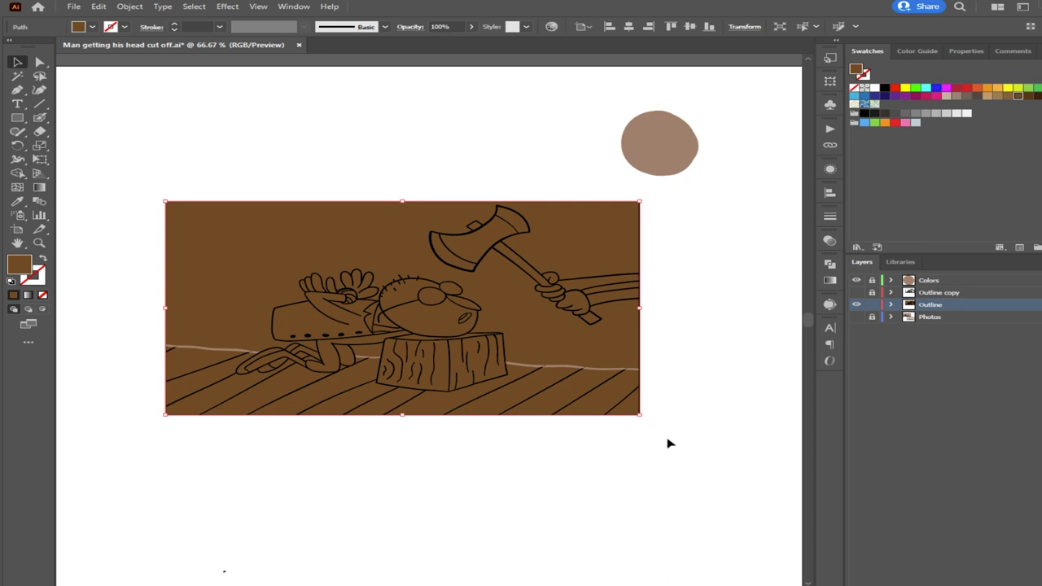
mouse_move(676, 447)
left_mouse_down()
mouse_move(291, 330)
mouse_move(130, 181)
left_mouse_up()
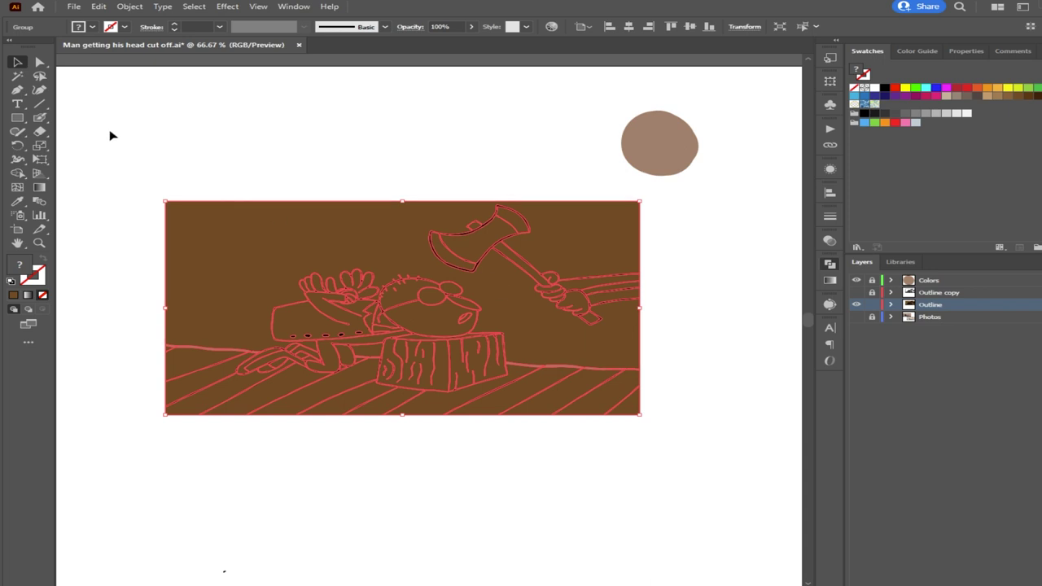
left_click(76, 87)
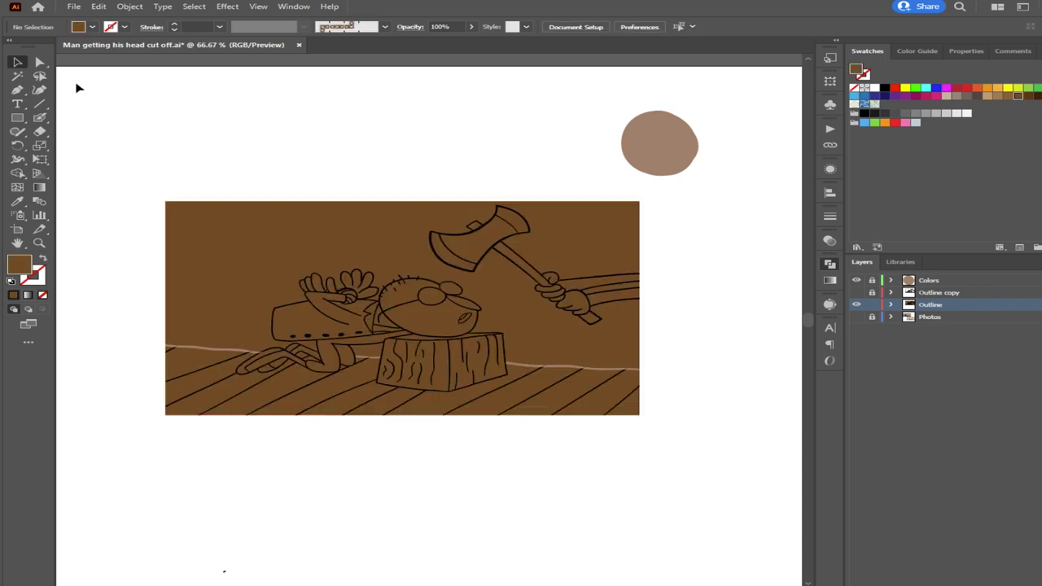
left_click(891, 304)
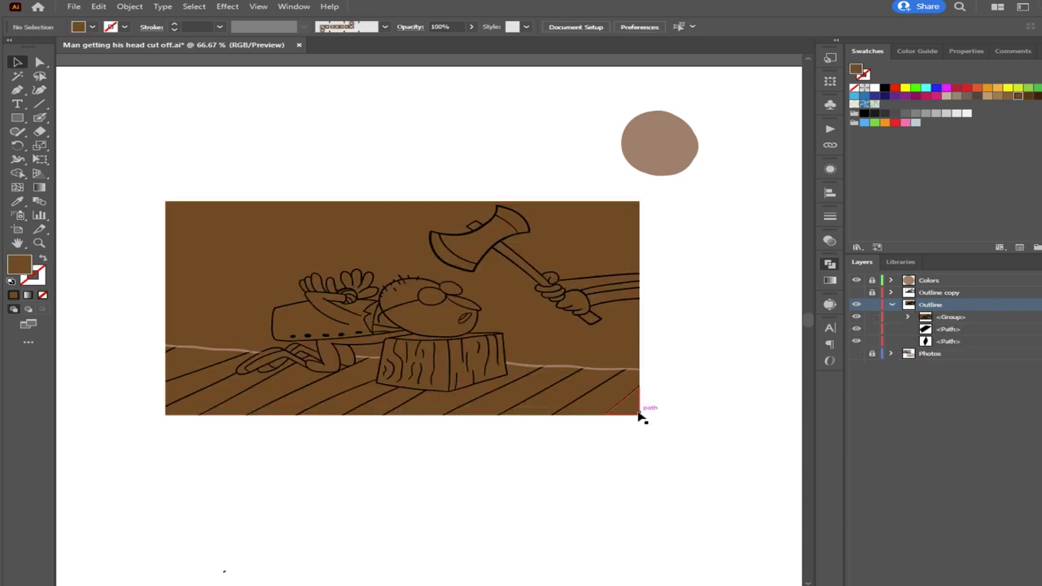
Inspect the scene's bottom-right corner, try moving the whole divided group, undo the move, and deselect it
scroll(640, 419, "up", 6)
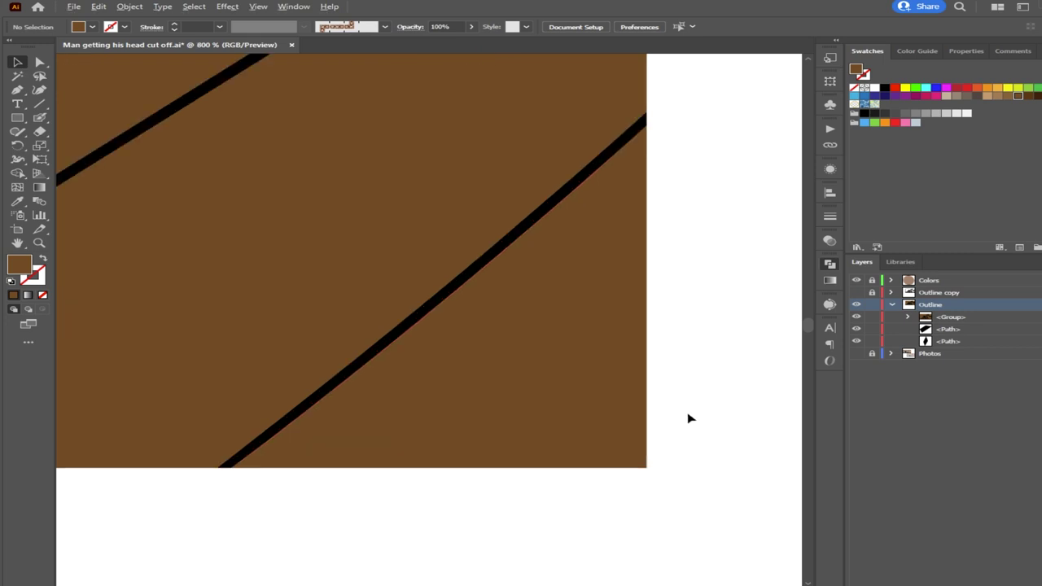
scroll(688, 419, "down", 6)
left_click_drag(557, 351, 472, 288)
key("ctrl+z")
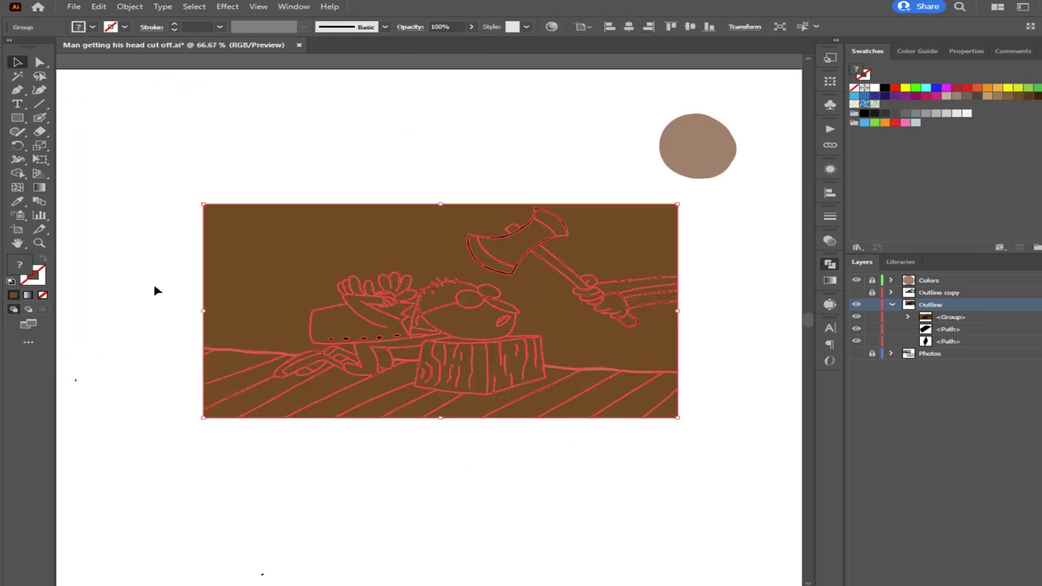
left_click(86, 133)
Pull the wall, two floorboards, shirt, lower face and top of the head out of the scene with Direct Selection
left_click(39, 62)
left_click_drag(290, 235, 172, 133)
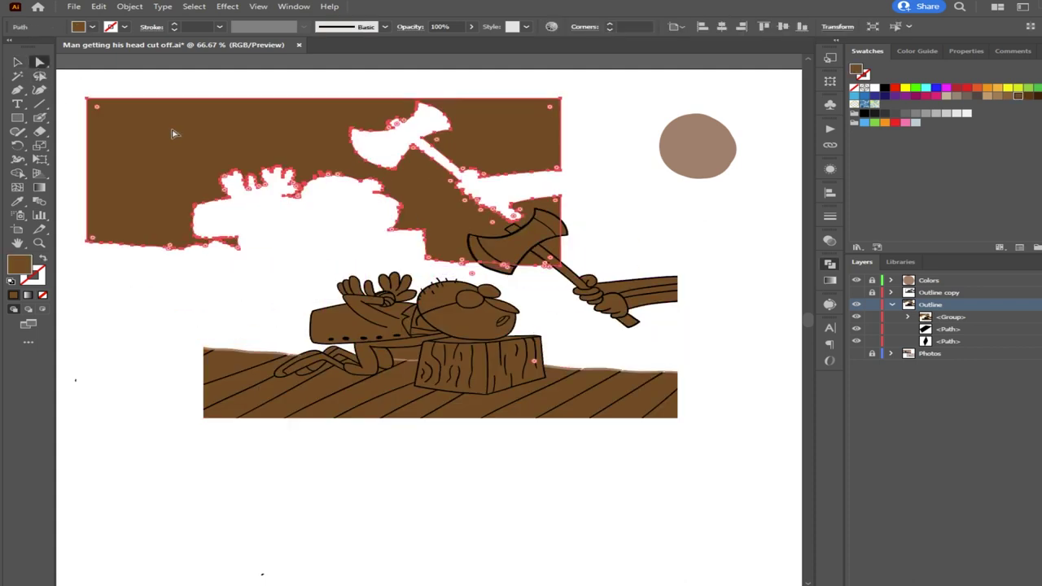
left_click(743, 406)
left_click_drag(529, 392, 489, 440)
left_click_drag(349, 328, 233, 319)
left_click_drag(449, 316, 594, 337)
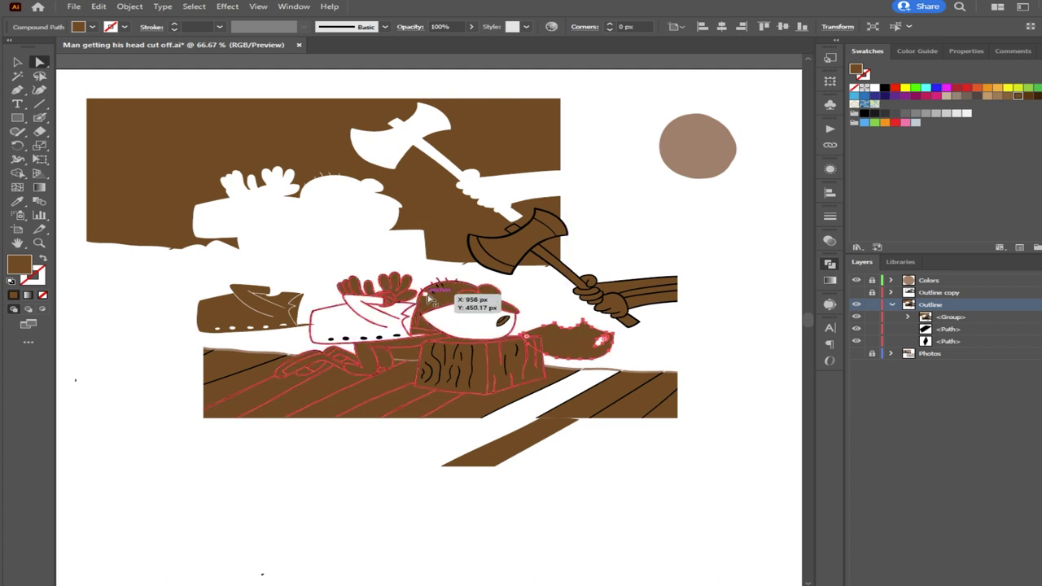
left_click_drag(455, 336, 341, 248)
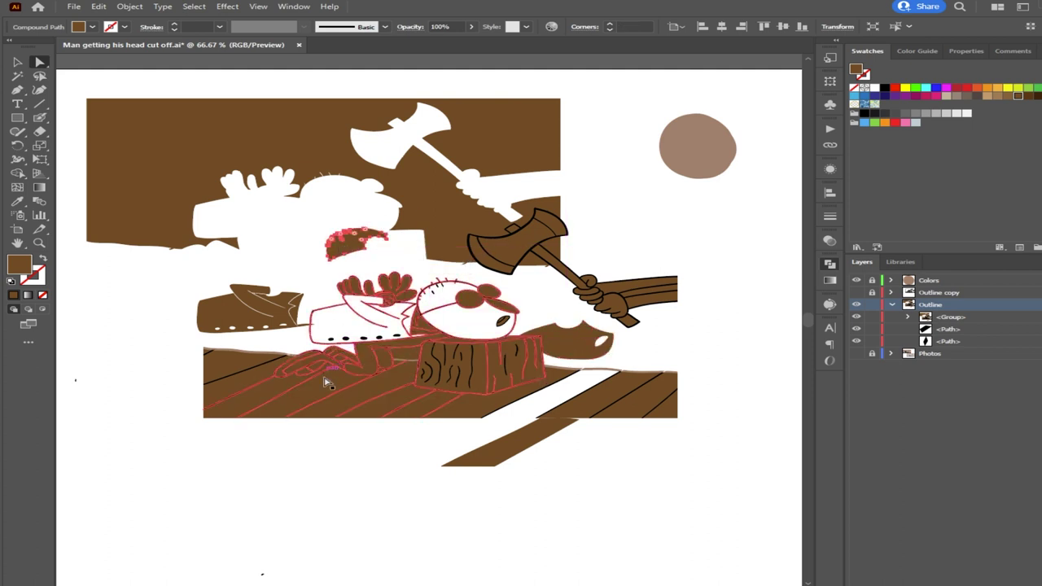
left_click_drag(339, 402, 234, 478)
left_click(362, 505)
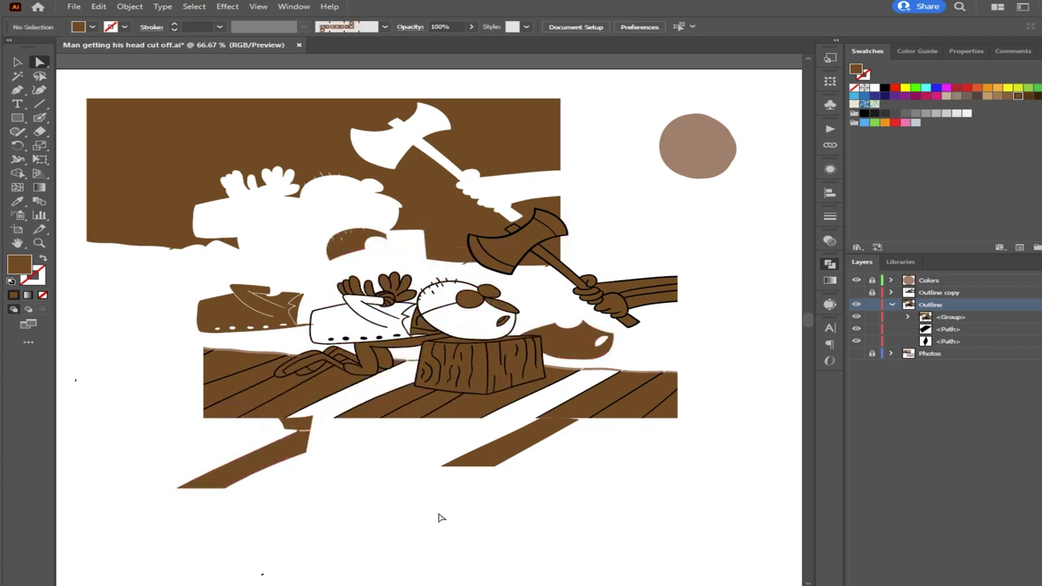
Undo the piece moves until the wall, floorboards, shirt and head parts are back in the scene
key("ctrl+z")
key("ctrl+z")
key("ctrl+z")
key("ctrl+z")
key("ctrl+z")
key("ctrl+z")
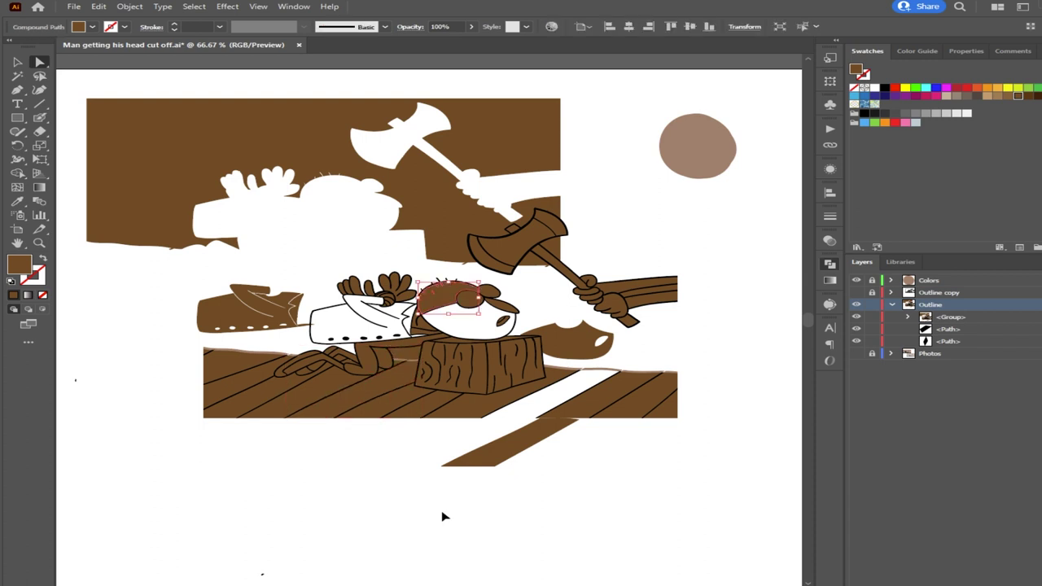
key("ctrl+z")
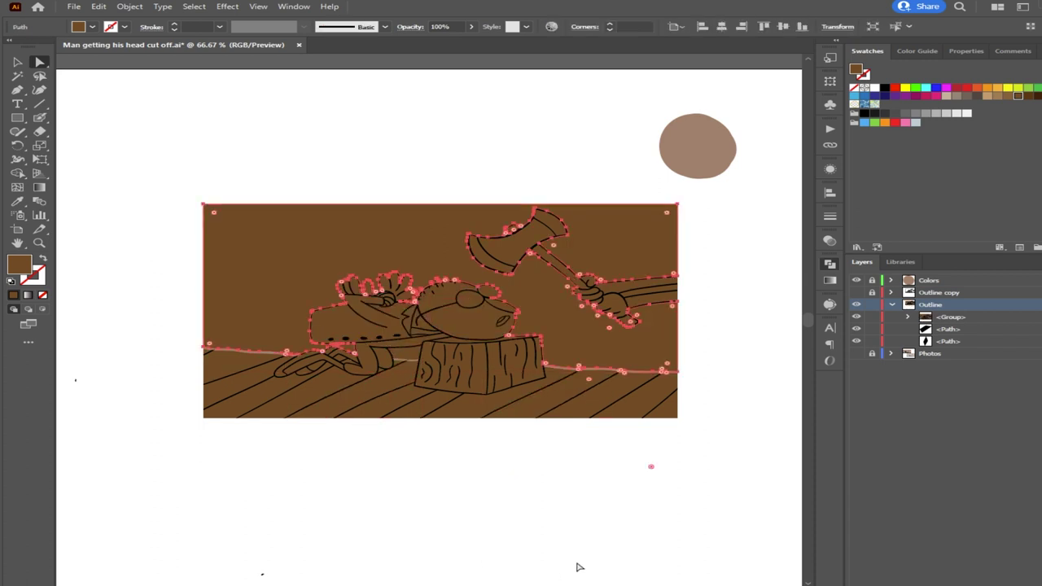
Select the wall piece behind the figures, fill it with the tan sampled from the round colour blob, and deselect it
left_click(599, 527)
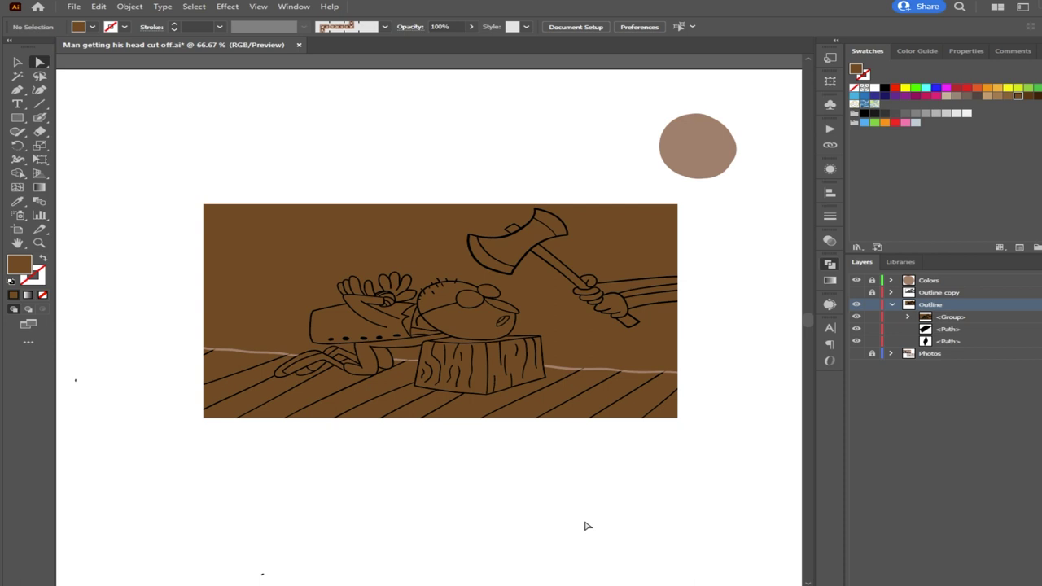
left_click(595, 345)
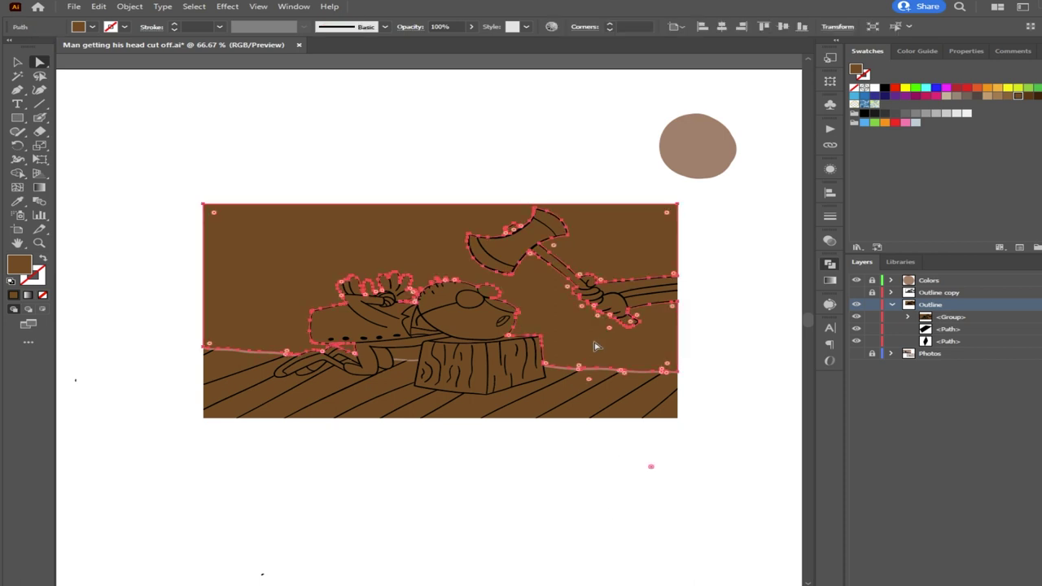
key("i")
left_click(694, 133)
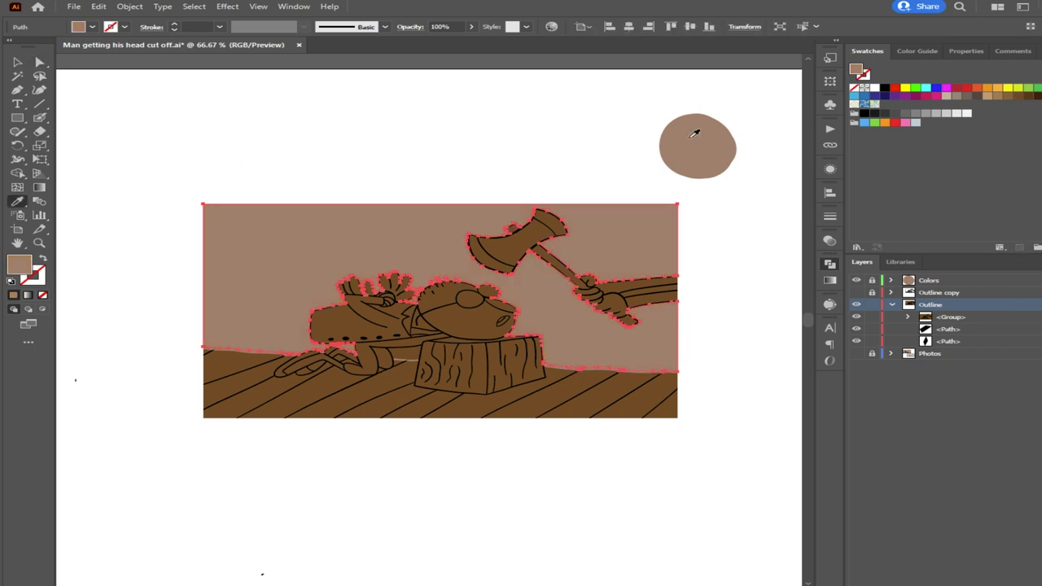
left_click(39, 62)
left_click(215, 111)
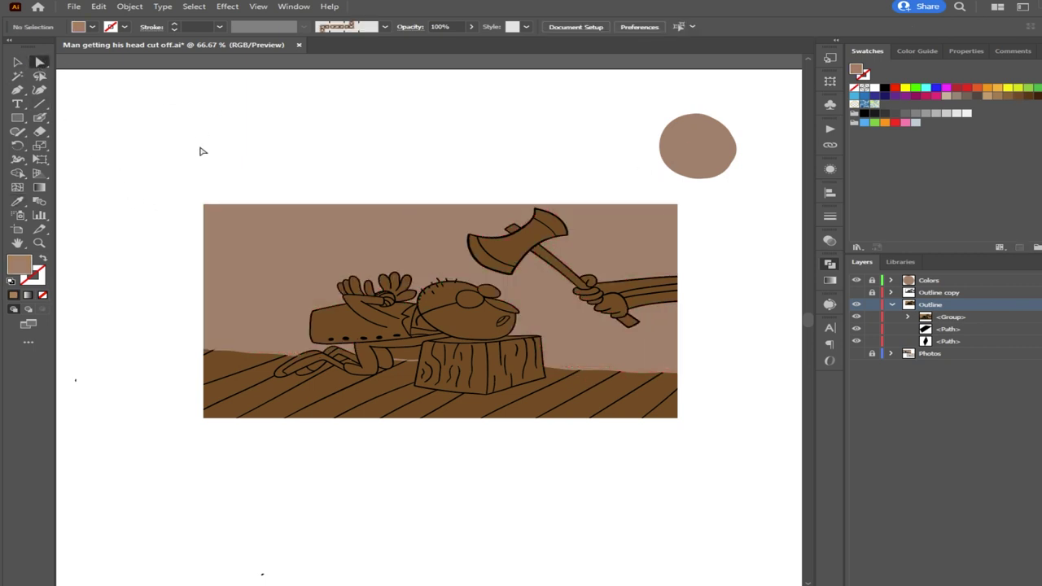
Check which areas belong to the piece between the man's legs and the chopping block, and show the Outline copy layer
scroll(418, 352, "up", 3)
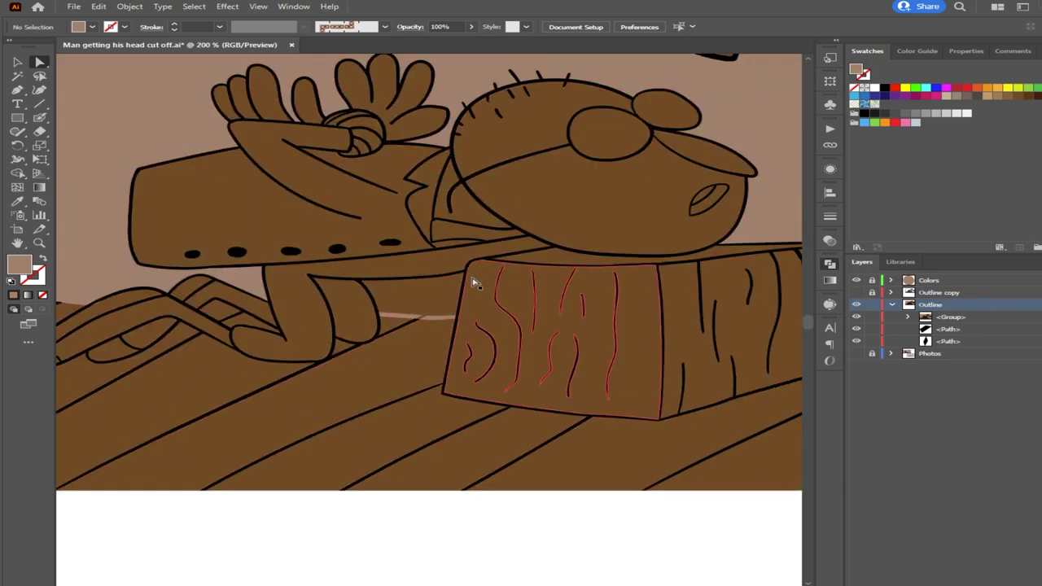
scroll(464, 285, "up", 1)
left_click(426, 298)
scroll(423, 299, "down", 3)
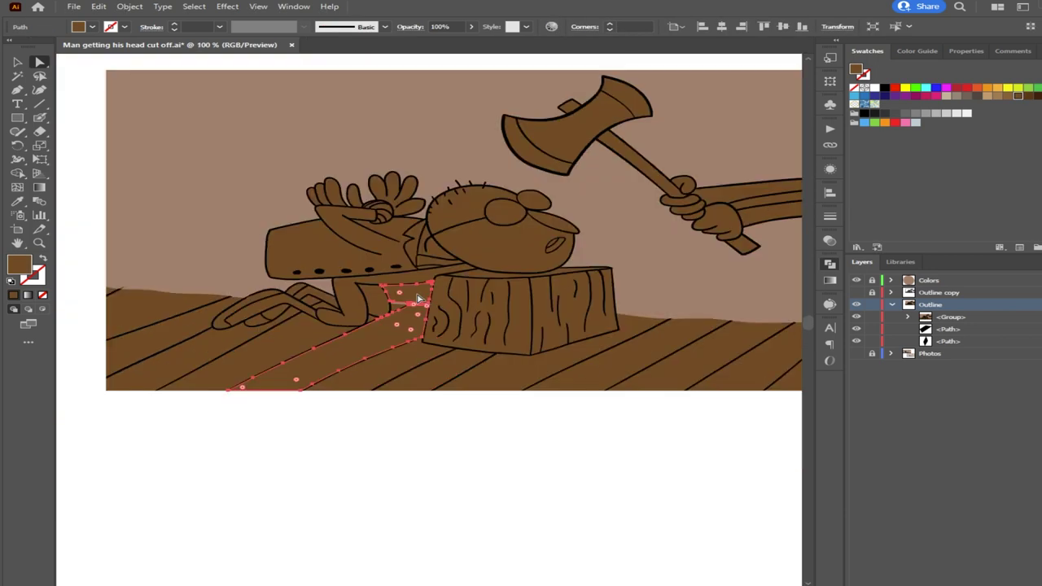
left_click(63, 215)
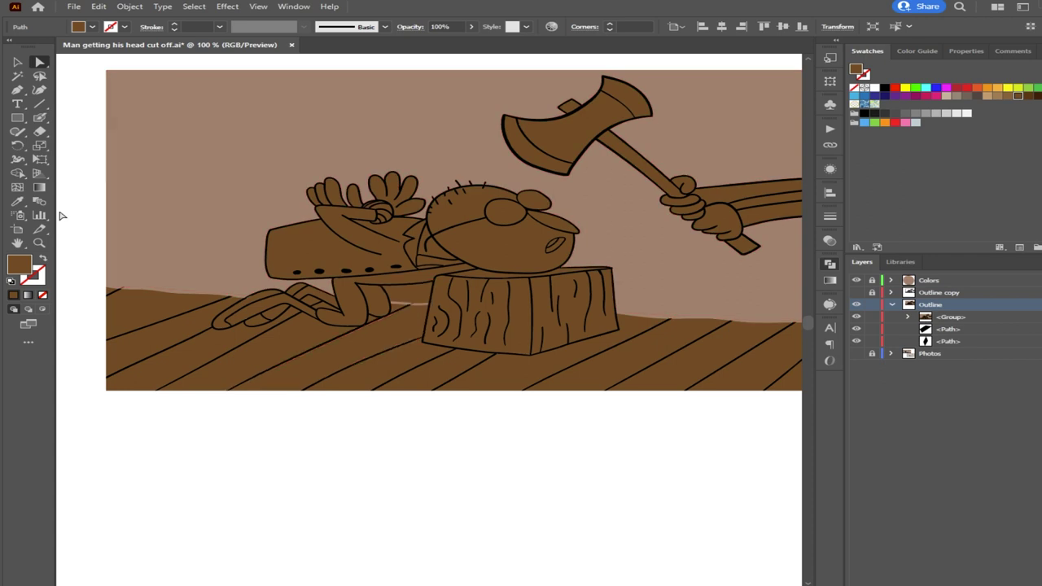
left_click(415, 296)
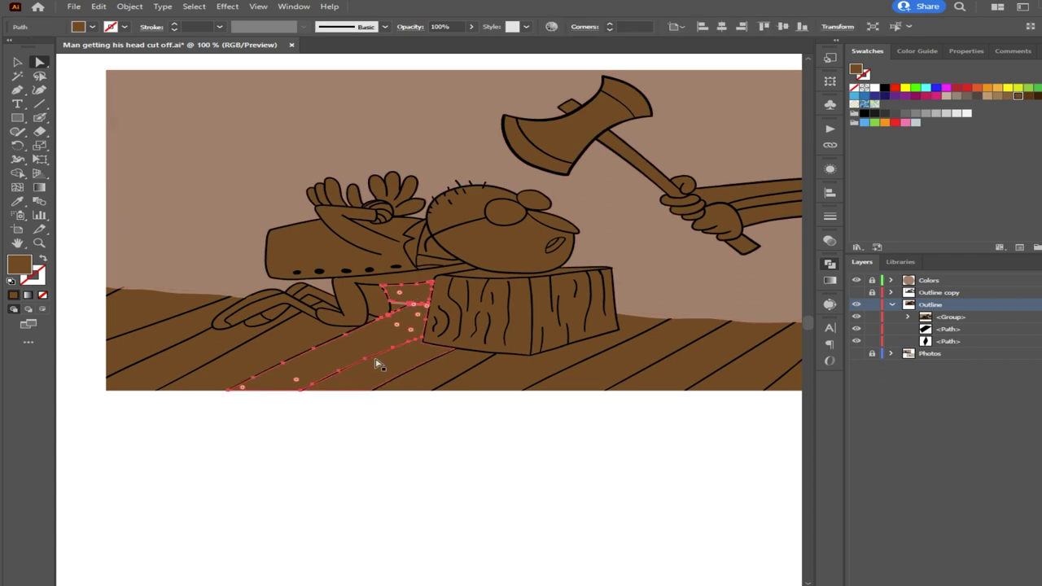
left_click(856, 292)
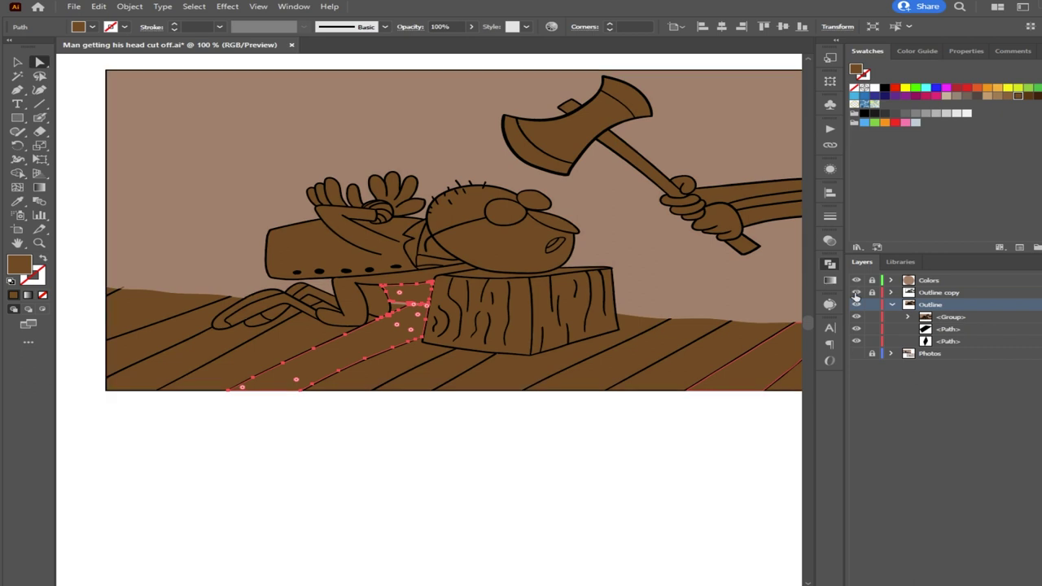
left_click(590, 439)
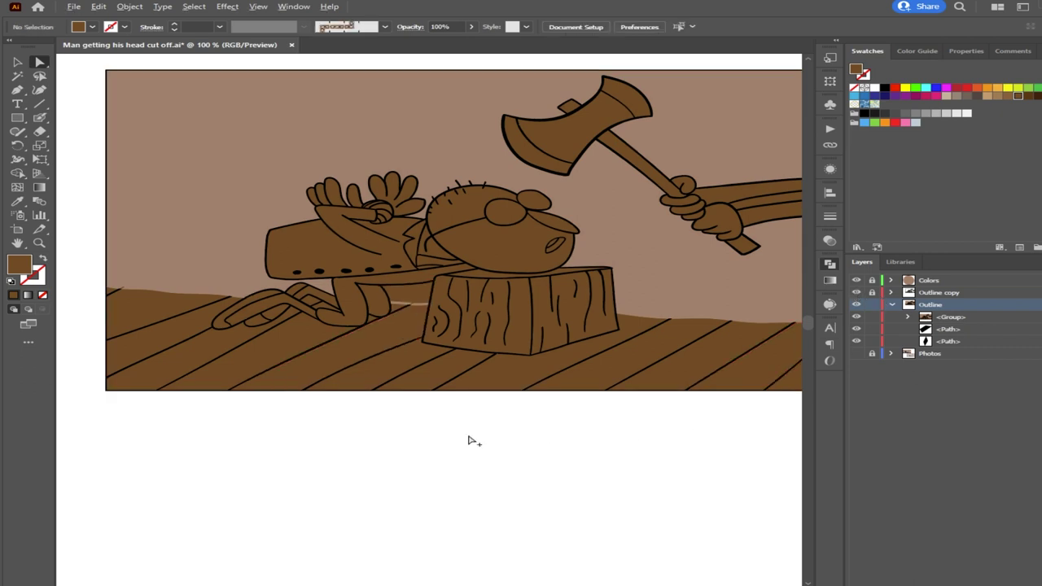
Try to fill the piece between the man's legs and the chopping block with the wall's tan, and undo the fill
scroll(468, 441, "down", 1)
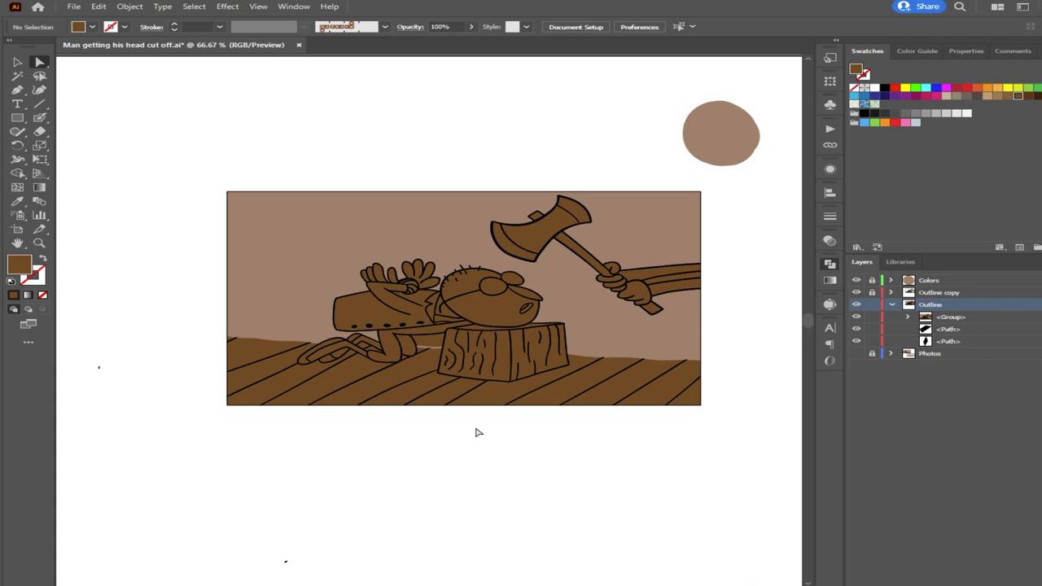
scroll(422, 348, "up", 2)
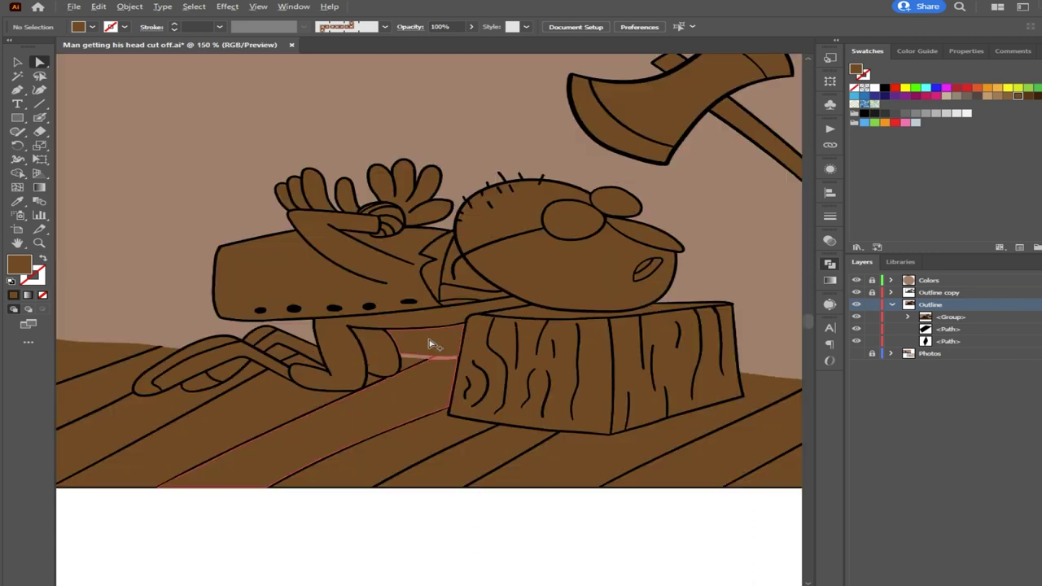
scroll(431, 344, "up", 5)
left_click(468, 341)
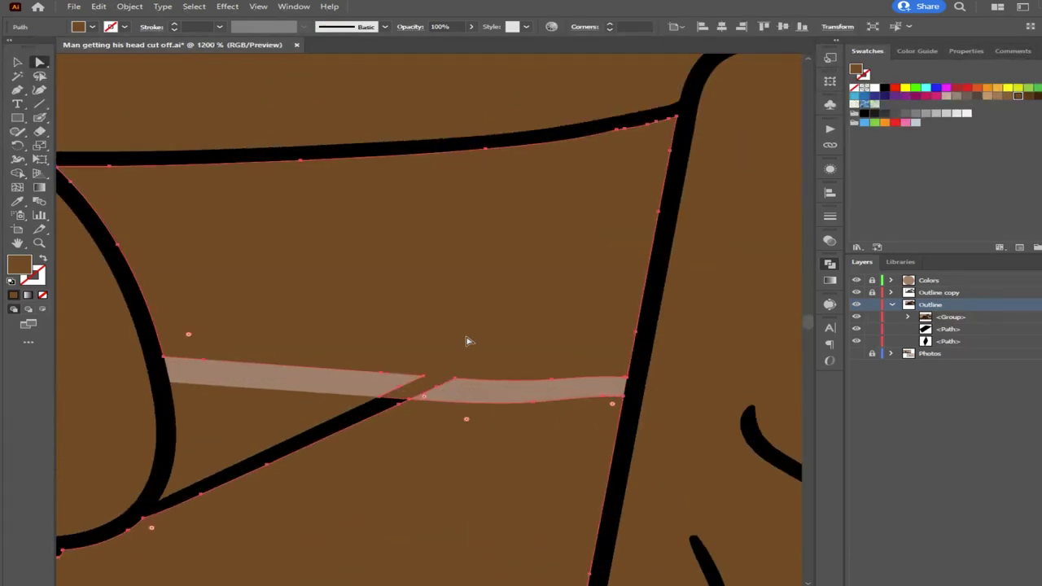
scroll(407, 354, "down", 4)
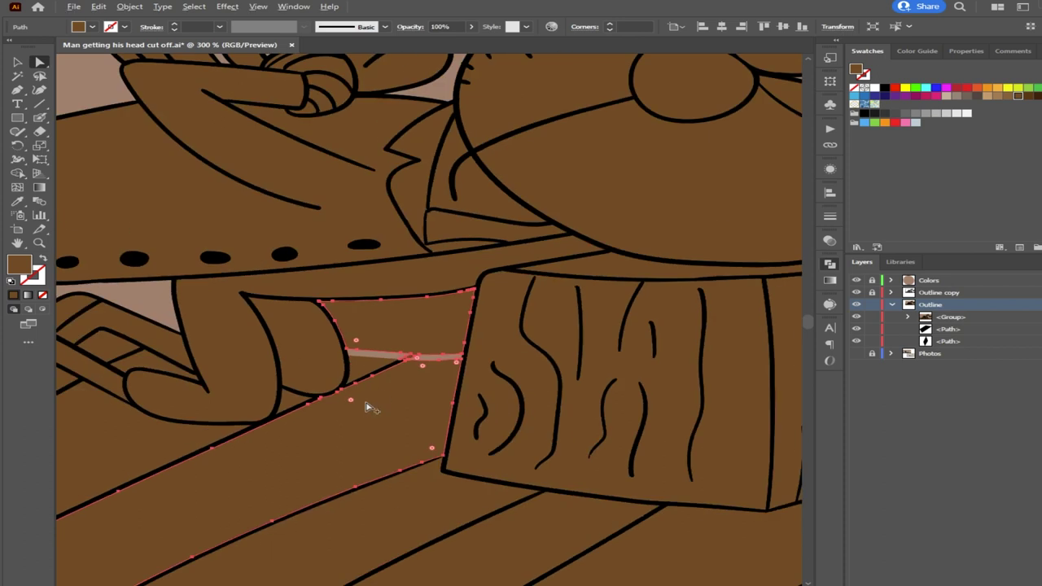
scroll(367, 407, "down", 1)
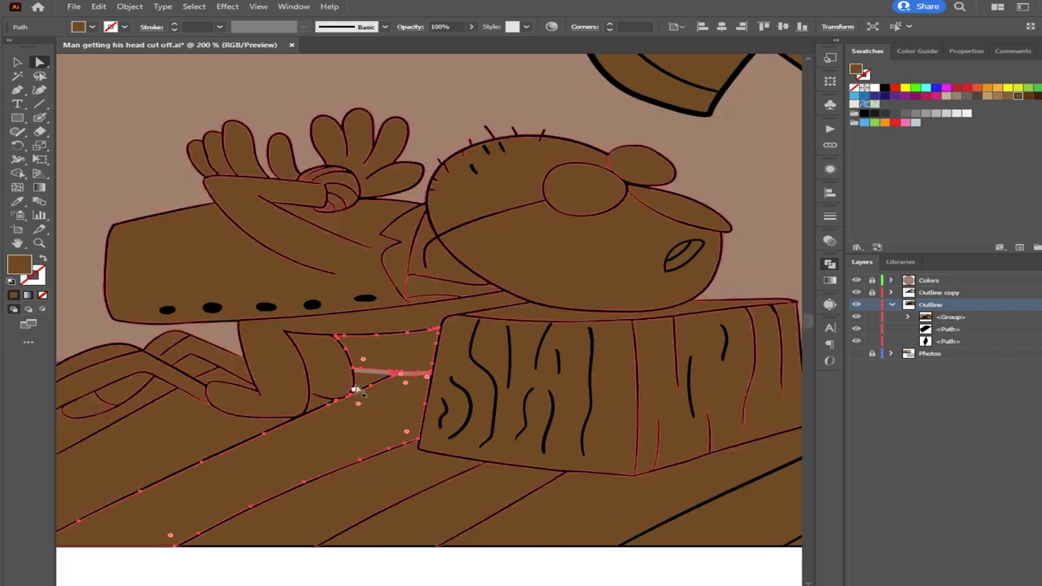
key("i")
left_click(102, 122)
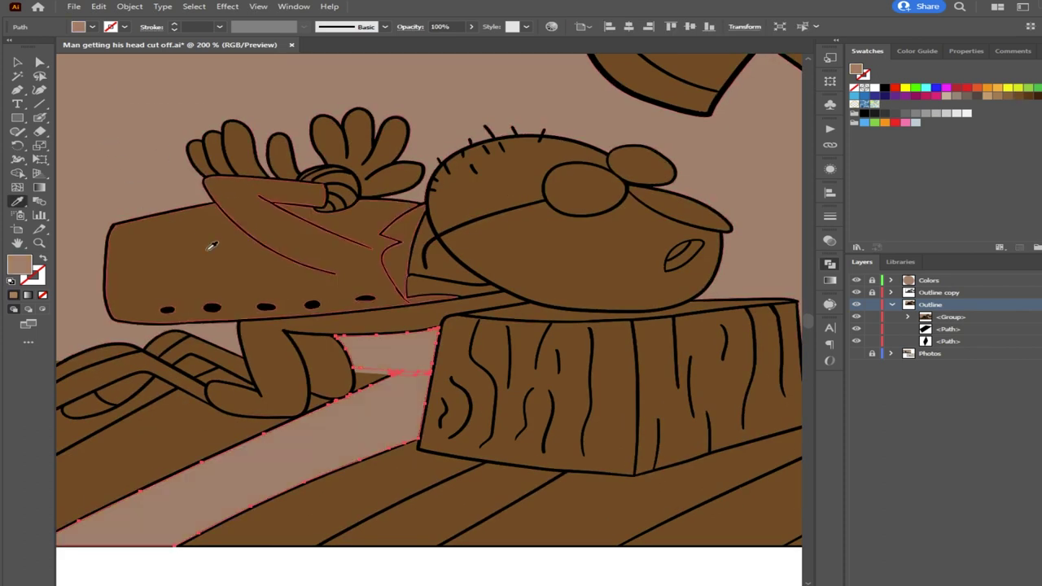
left_click(40, 61)
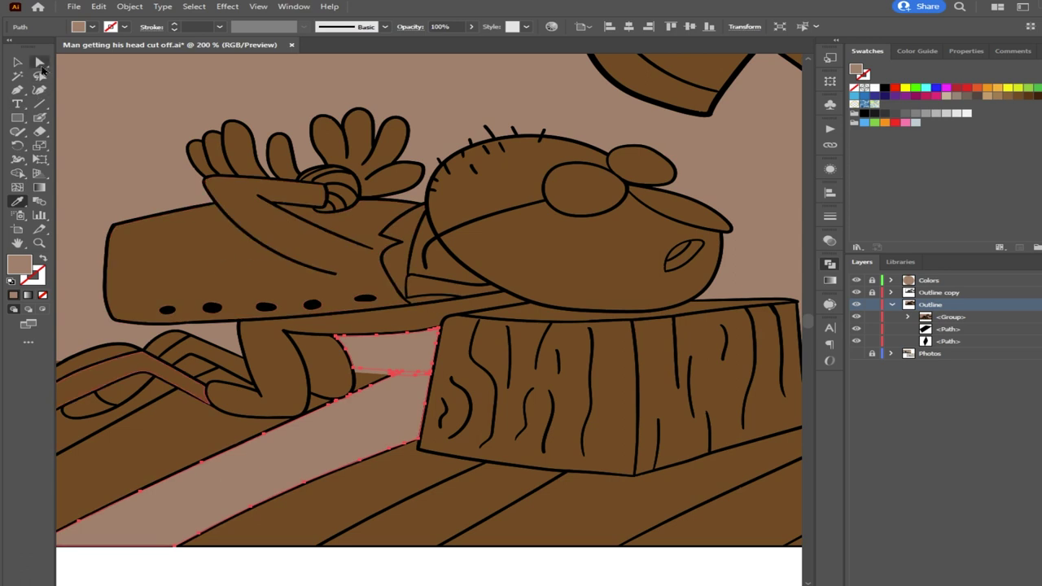
left_click(174, 582)
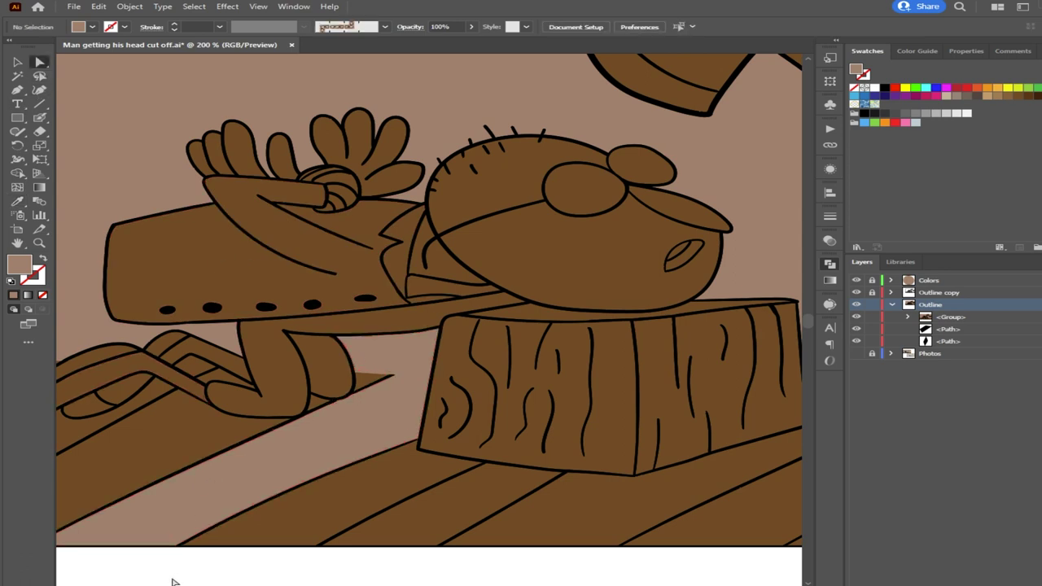
left_click(344, 481)
left_click(231, 568)
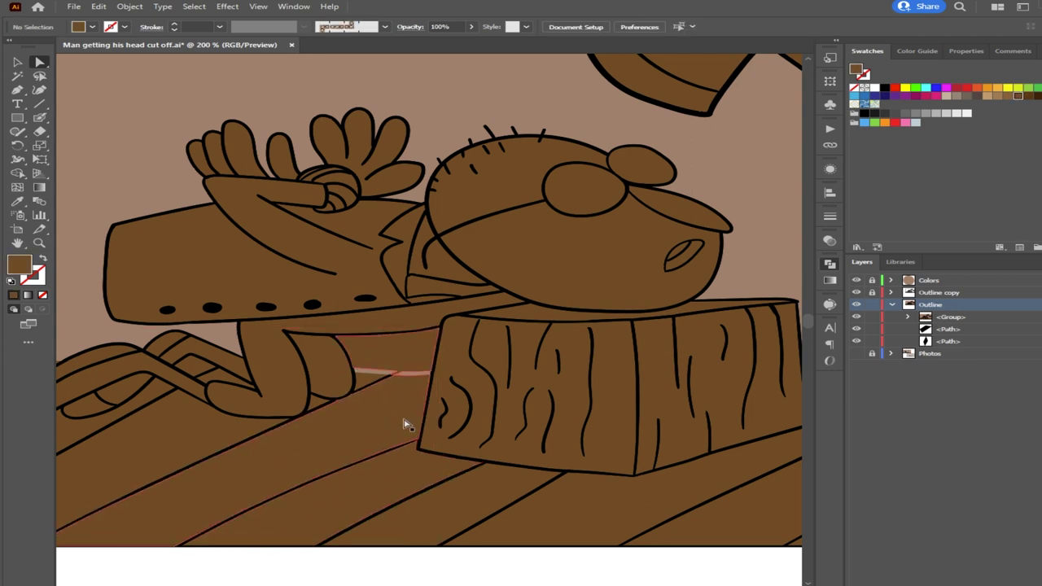
Collapse the Outline layer's contents and show the Photos layer to compare the scene with the reference photo
scroll(452, 422, "up", 4)
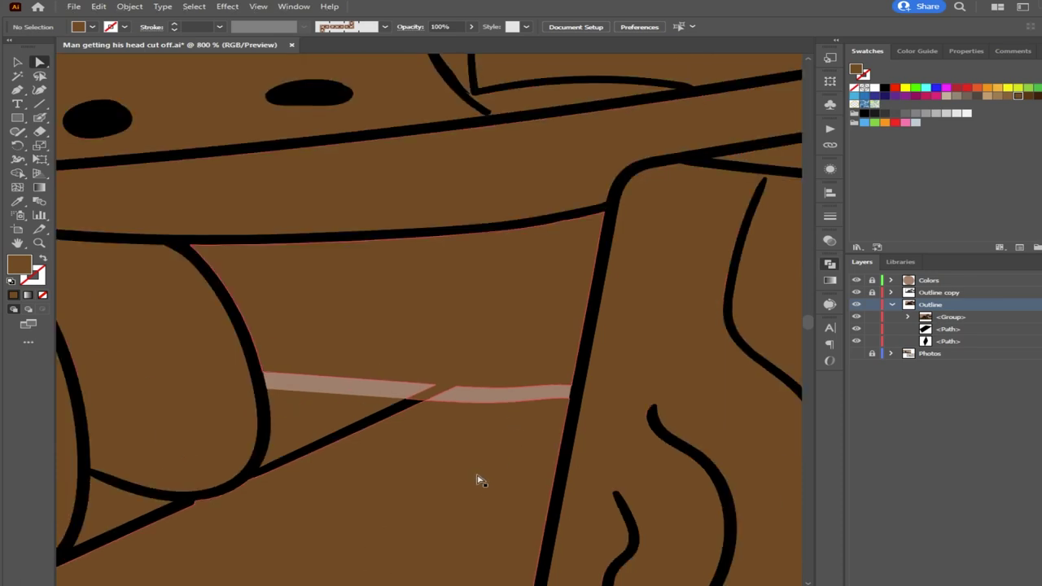
scroll(474, 480, "down", 1)
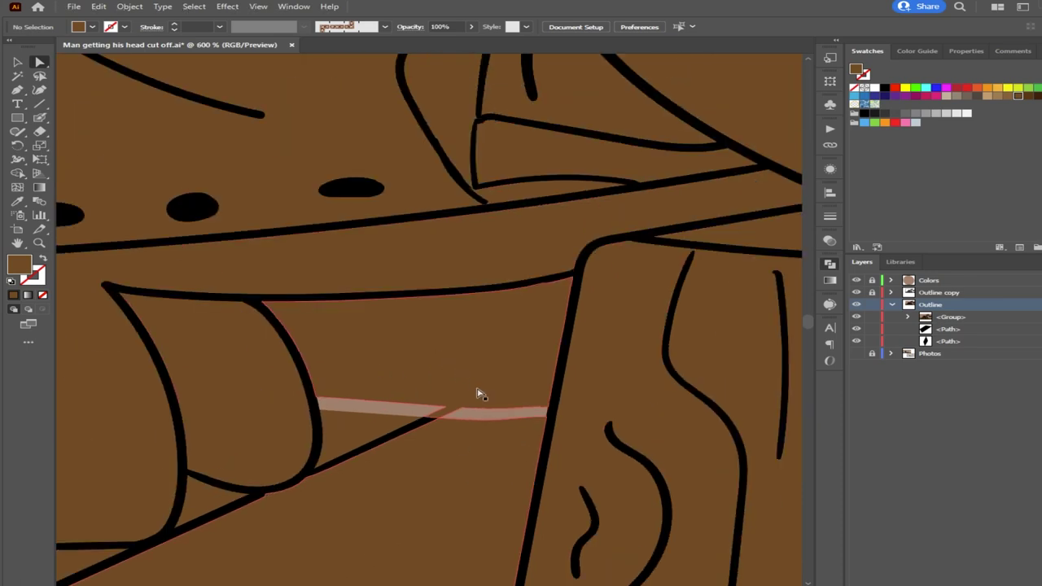
scroll(472, 416, "up", 1)
scroll(440, 421, "down", 6)
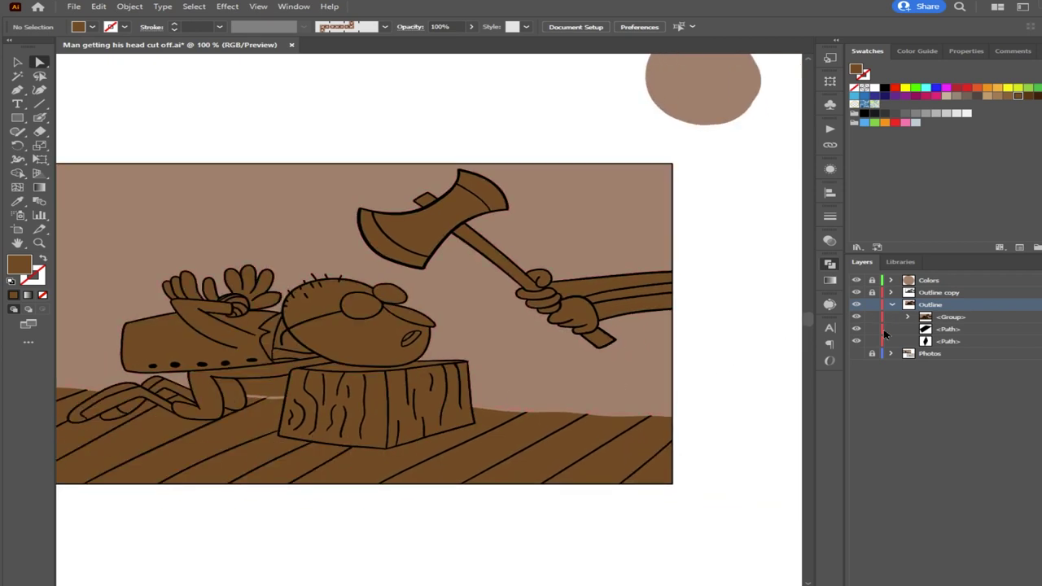
left_click(891, 305)
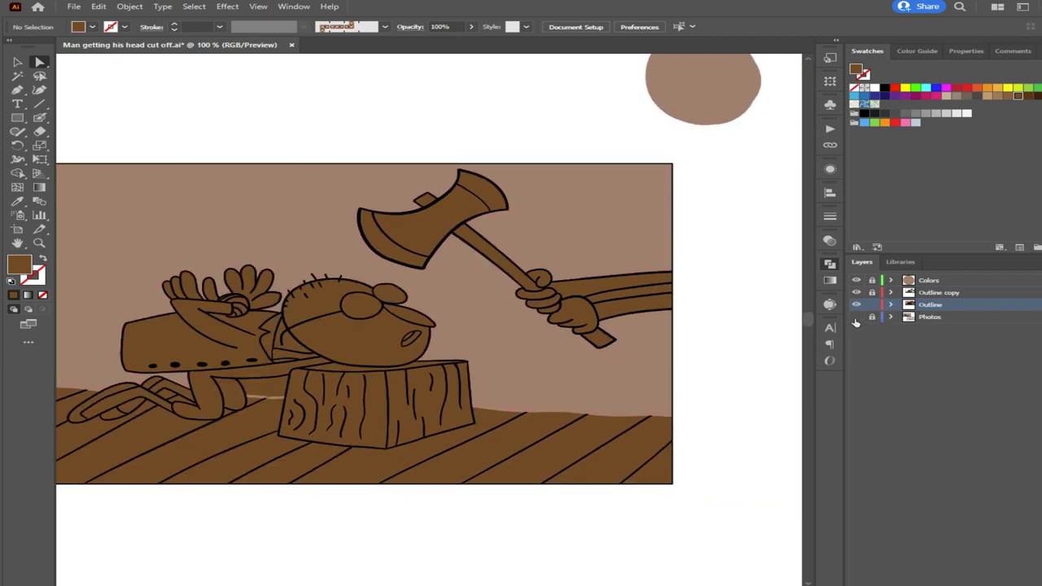
left_click(855, 318)
scroll(542, 350, "down", 3)
left_click_drag(325, 358, 464, 443)
scroll(584, 424, "up", 2)
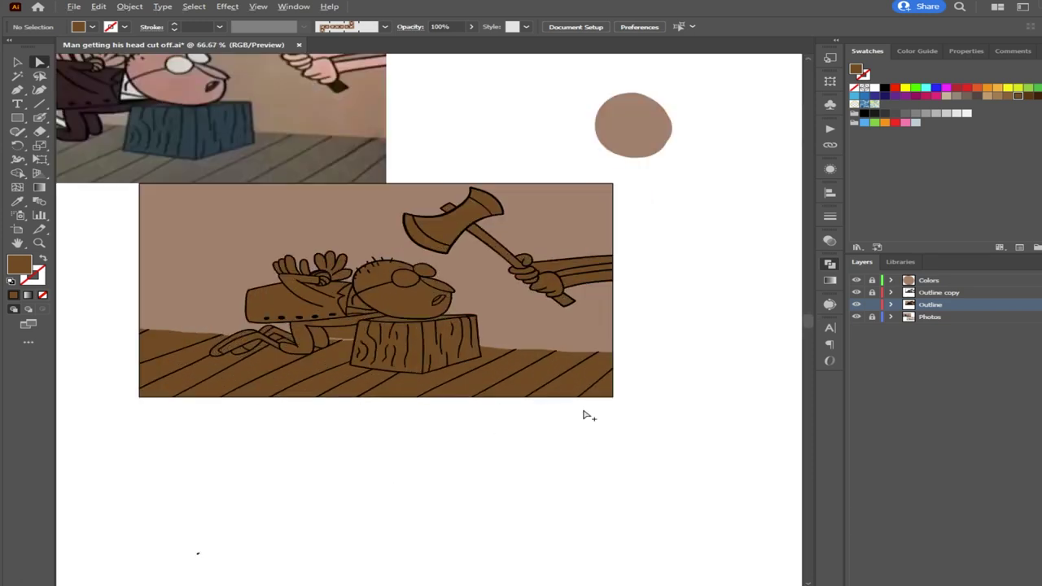
left_click_drag(383, 367, 437, 489)
Try a darker look on the wall piece, testing opacities of 65%, 41% and 81% before restoring 100%, and deselect it
left_click(297, 374)
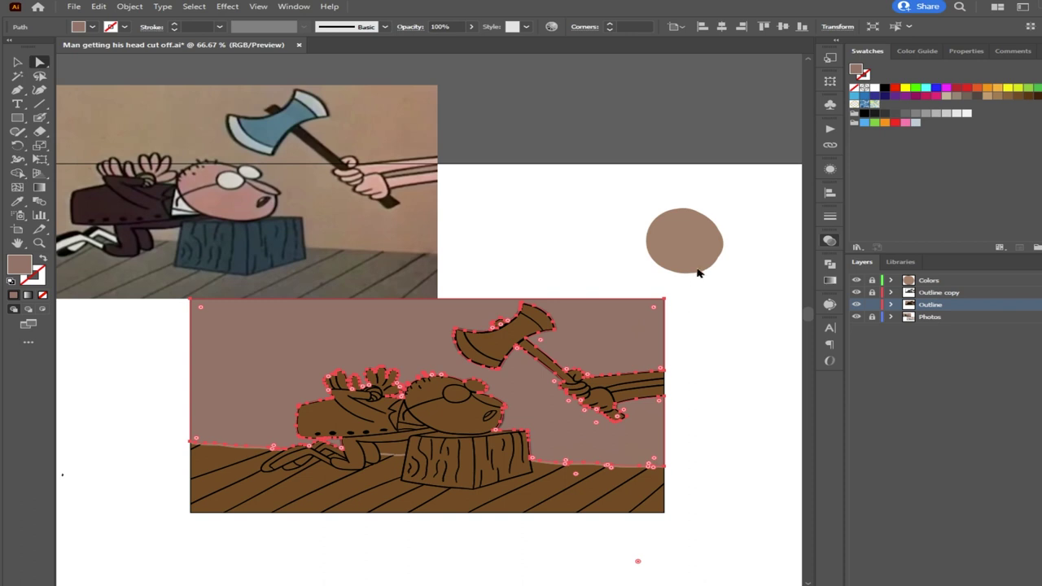
key("space")
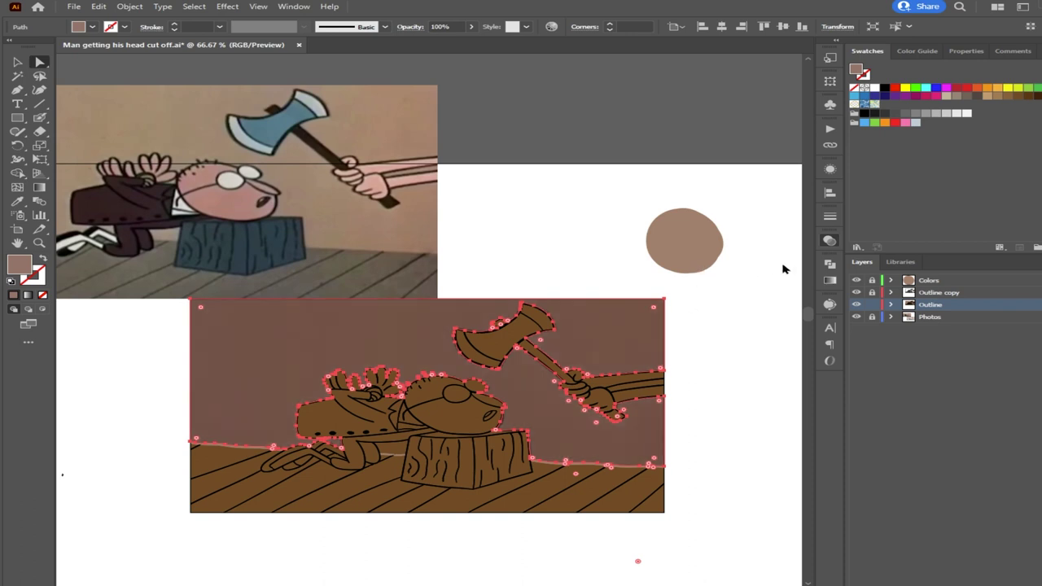
key("ctrl+shift+z")
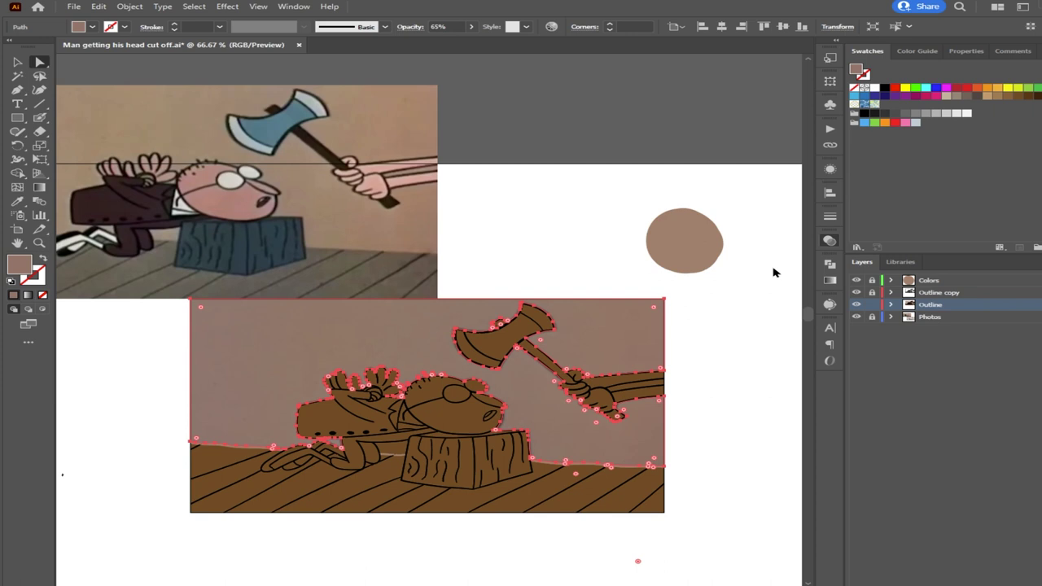
key("5")
key("8")
key("4")
key("1")
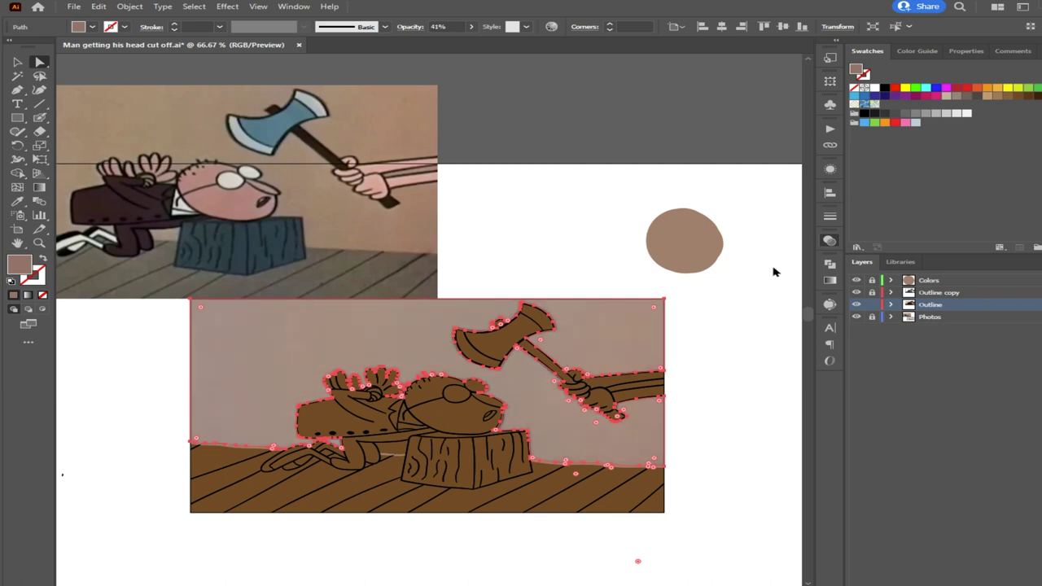
key("7")
key("7")
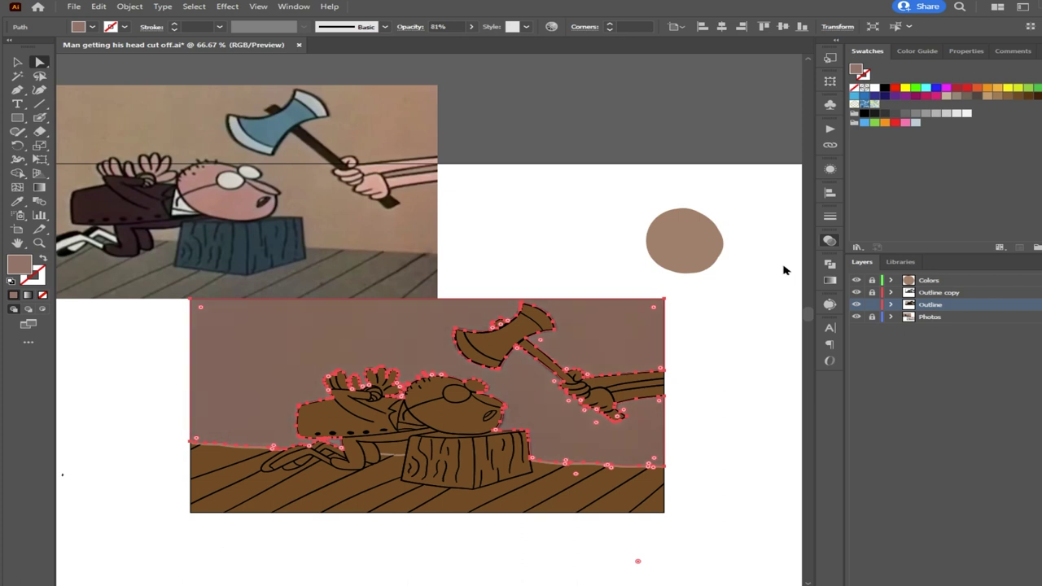
key("0")
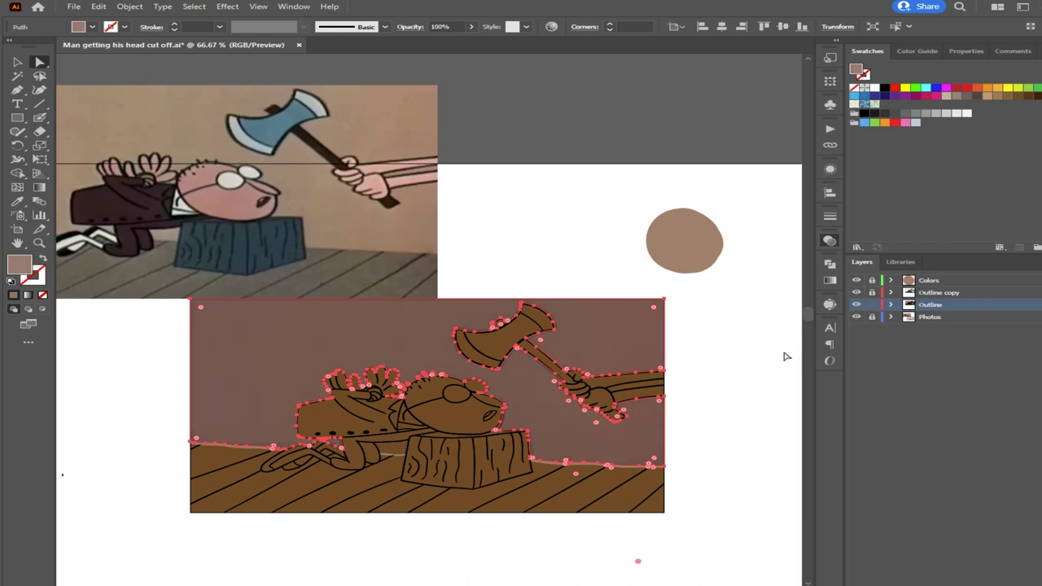
left_click(758, 371)
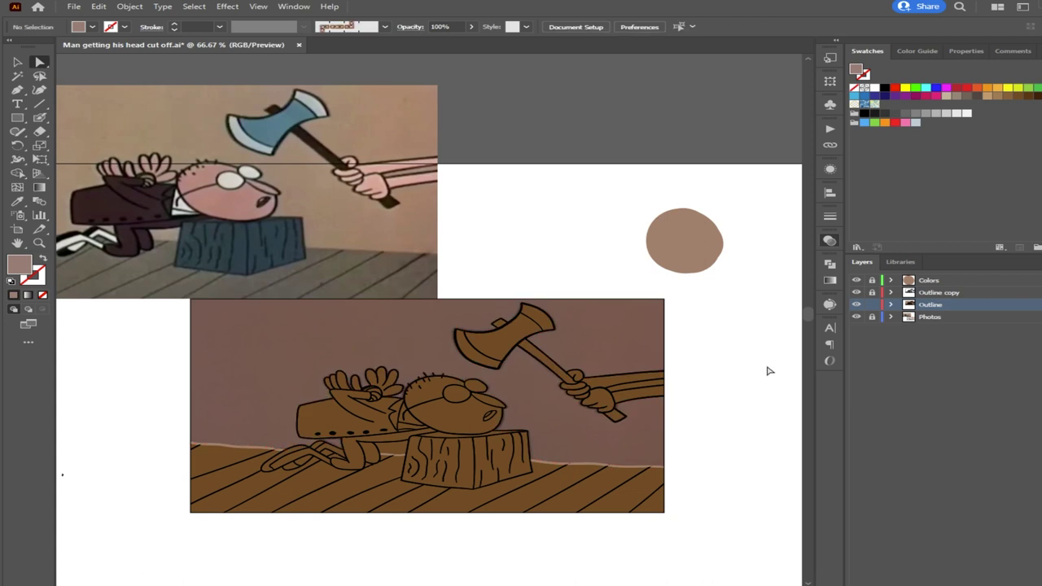
Recolour the wall piece with the tan sampled from the strip along the floor line, and deselect it
scroll(663, 470, "up", 3)
left_click(663, 470)
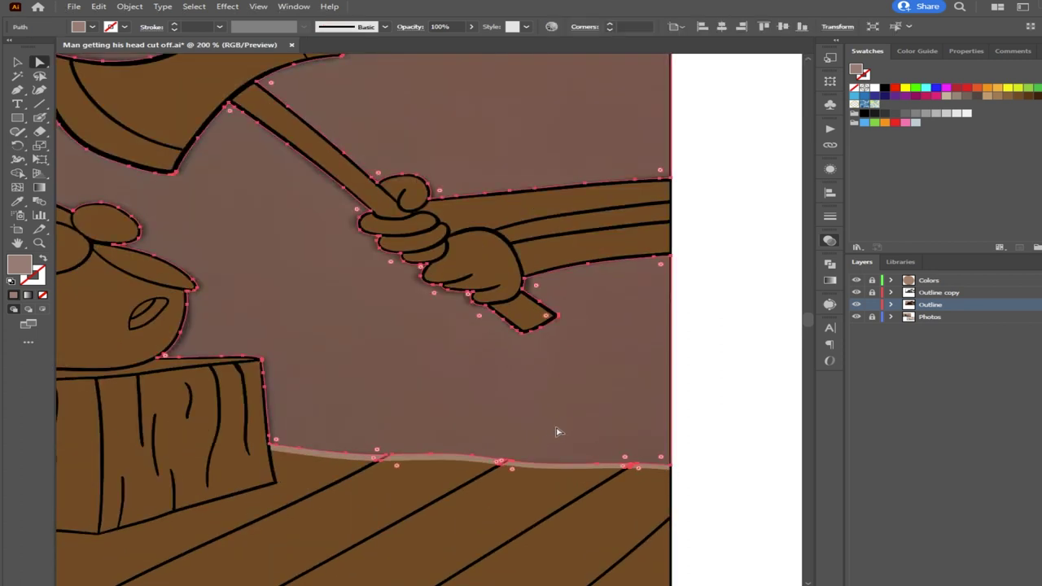
key("i")
left_click(529, 461)
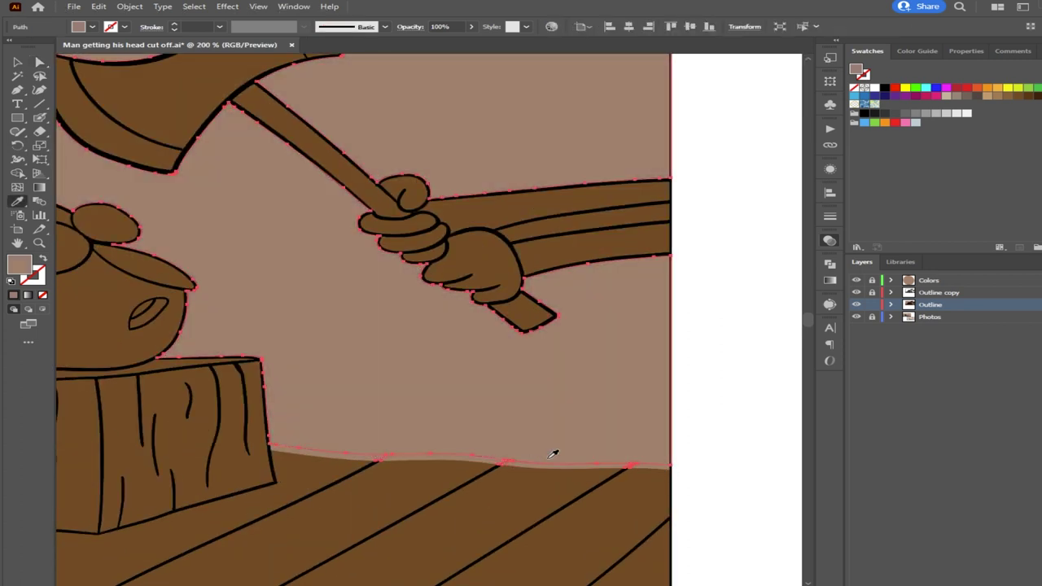
left_click(41, 63)
left_click(729, 420)
Brush tan strokes into the wall gap between the man's legs and the chopping block, and hide the Photos layer
scroll(728, 420, "down", 2)
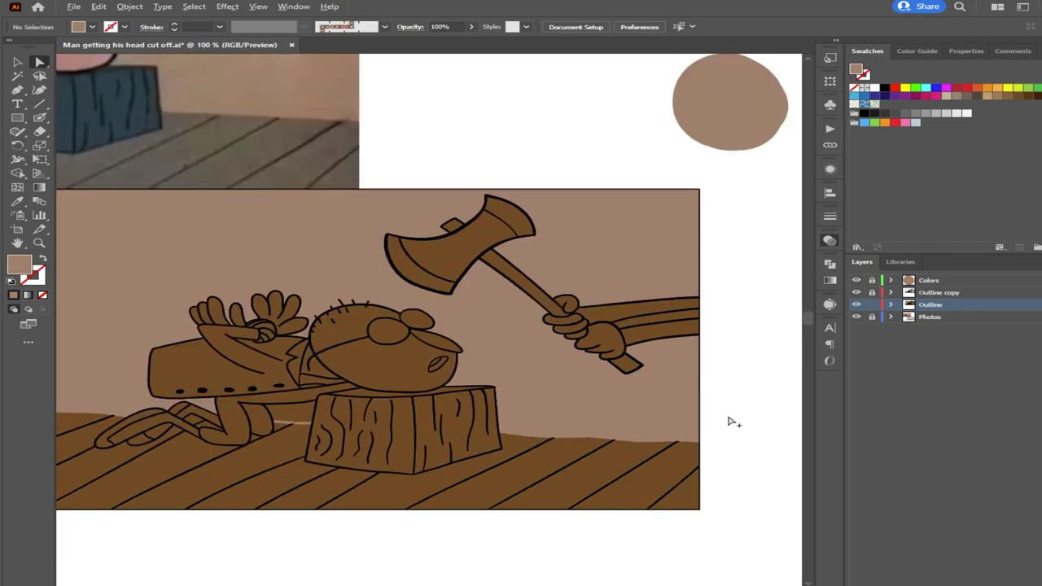
scroll(728, 420, "down", 1)
mouse_move(442, 449)
left_mouse_down()
mouse_move(496, 477)
mouse_move(465, 467)
mouse_move(448, 435)
left_mouse_up()
scroll(443, 427, "up", 6)
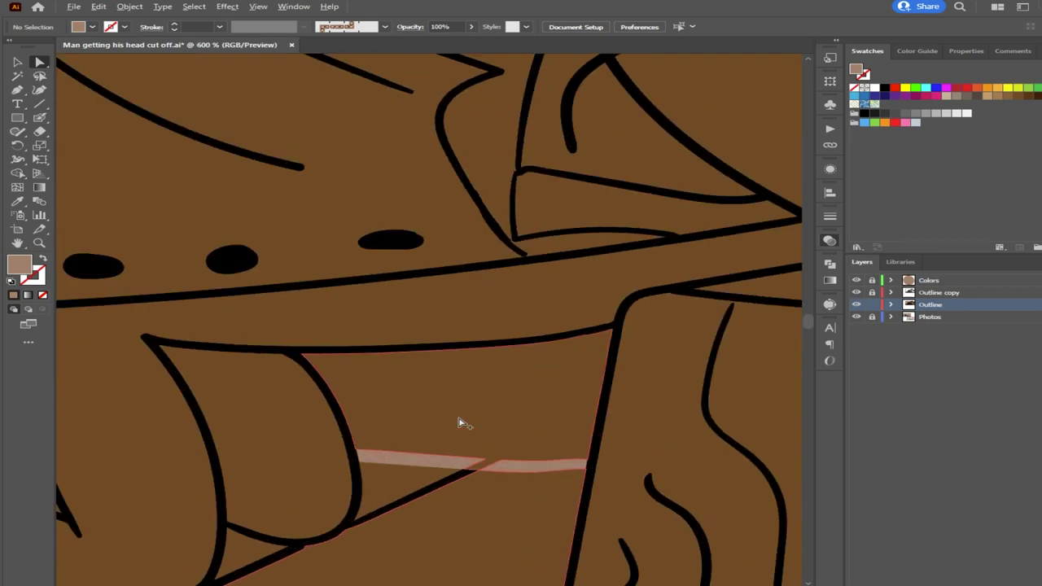
left_click(39, 118)
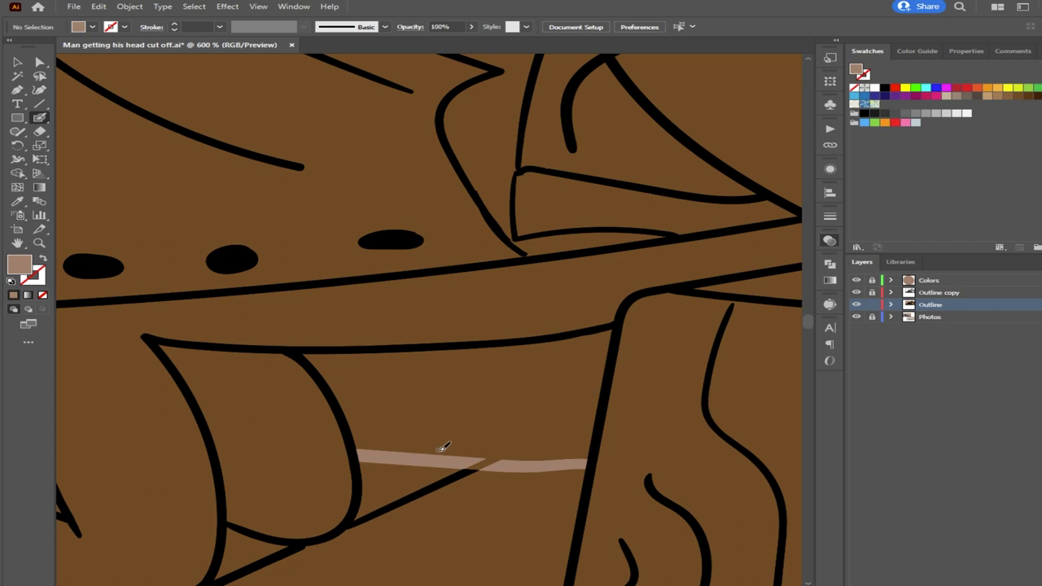
mouse_move(480, 408)
left_mouse_down()
mouse_move(505, 408)
mouse_move(487, 432)
left_mouse_up()
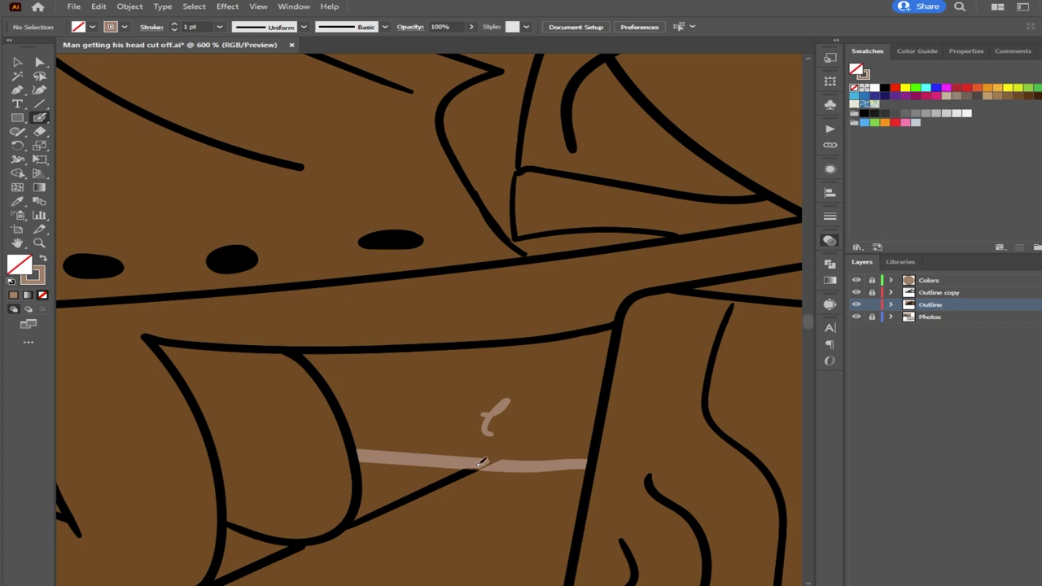
mouse_move(489, 458)
left_mouse_down()
mouse_move(501, 401)
mouse_move(510, 395)
mouse_move(513, 433)
left_mouse_up()
scroll(539, 338, "down", 6)
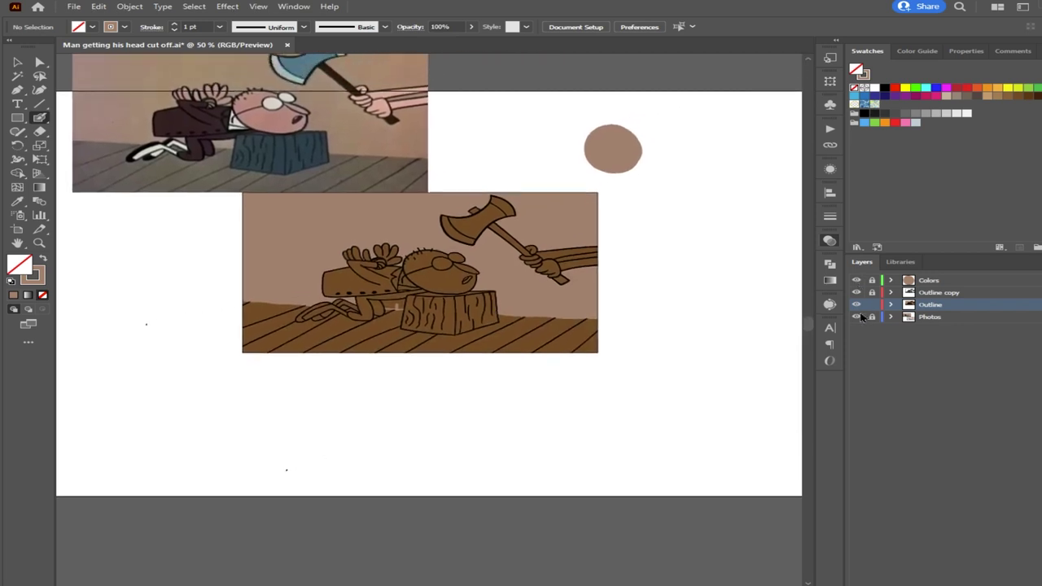
left_click(855, 317)
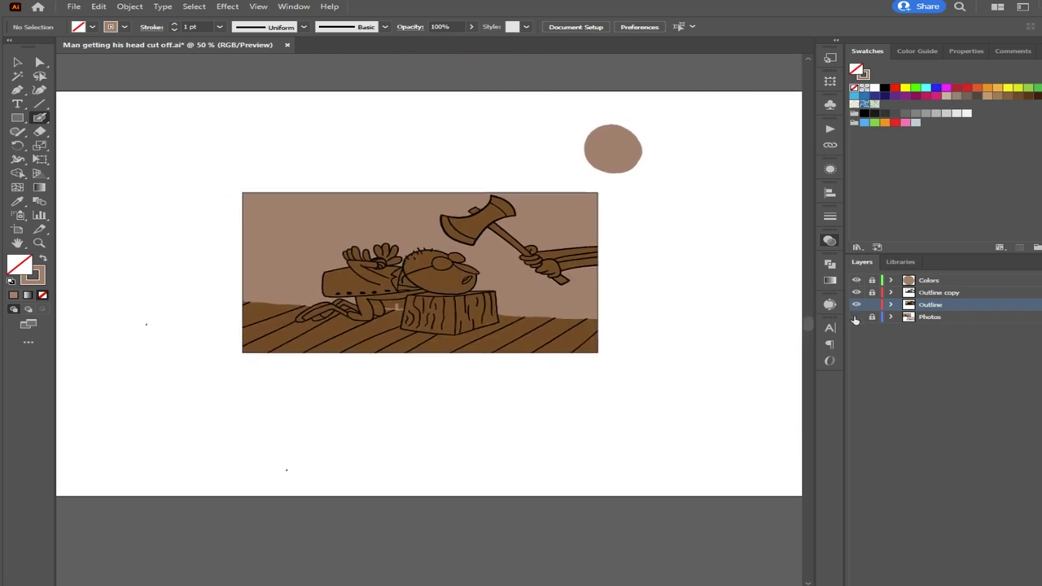
Paint the gap between the kneeling man's leg and the chopping block with the wall colour using the Blob Brush
scroll(419, 301, "up", 6)
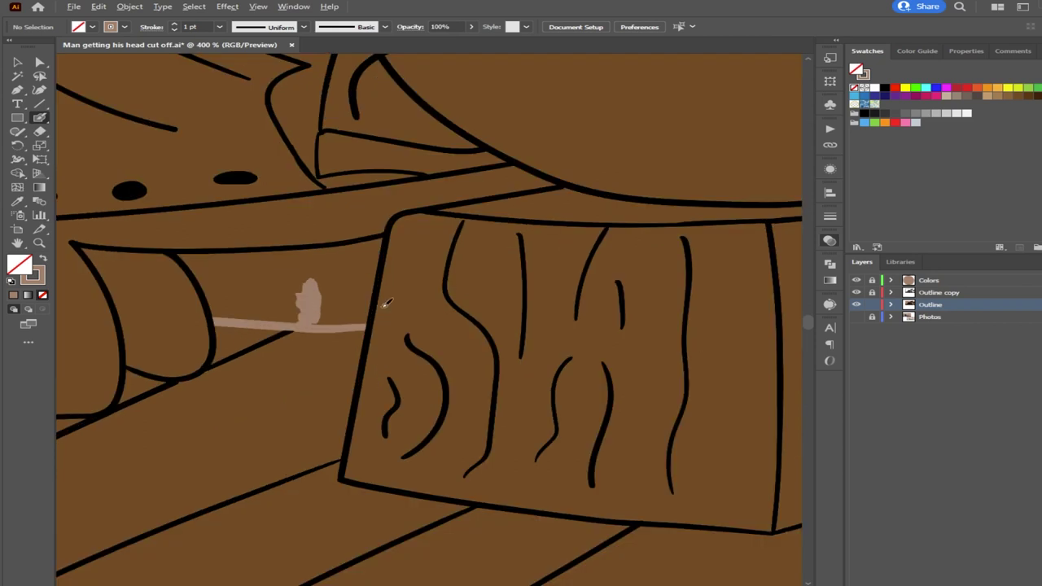
left_click_drag(392, 336, 471, 341)
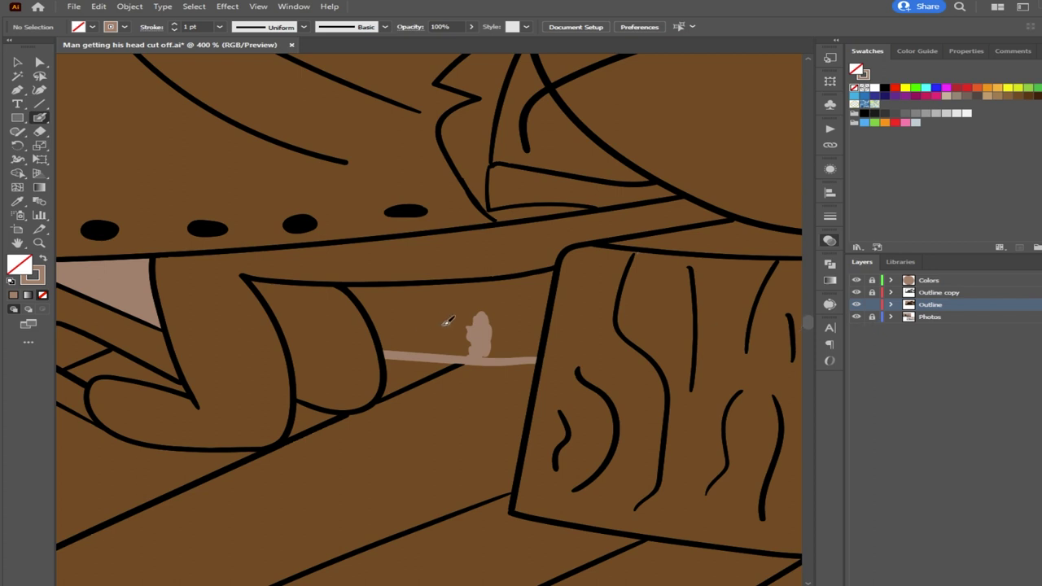
mouse_move(458, 319)
left_mouse_down()
mouse_move(476, 315)
mouse_move(458, 333)
mouse_move(411, 335)
mouse_move(381, 322)
mouse_move(432, 304)
mouse_move(525, 297)
mouse_move(541, 281)
mouse_move(537, 314)
mouse_move(515, 335)
mouse_move(529, 333)
mouse_move(524, 343)
mouse_move(493, 344)
mouse_move(494, 304)
left_mouse_up()
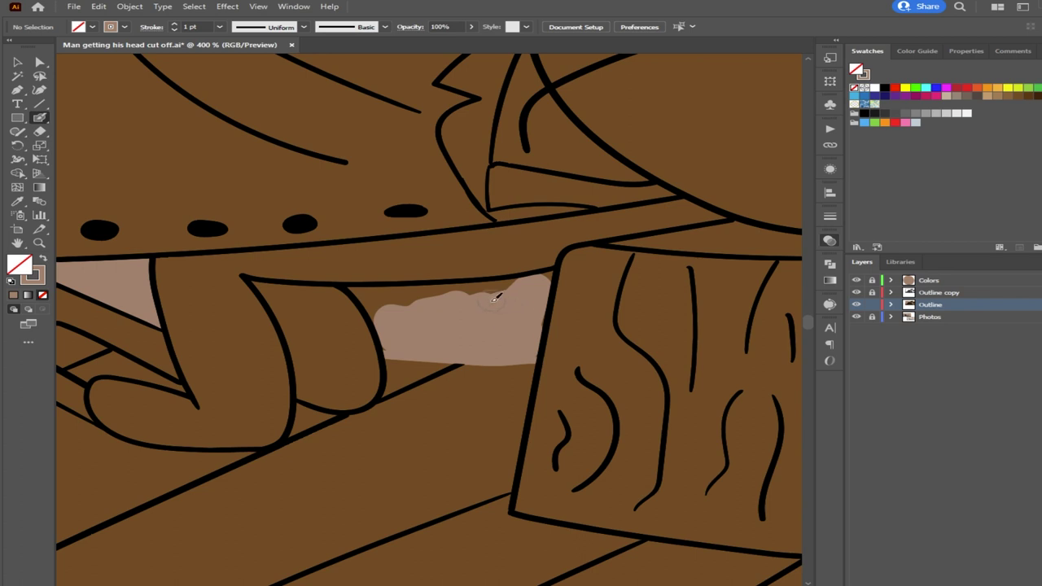
left_click_drag(538, 283, 551, 278)
Fill the leftover brown slivers along the chopping block's edge beside the wall-coloured gap
scroll(582, 265, "up", 4)
left_click_drag(461, 343, 535, 338)
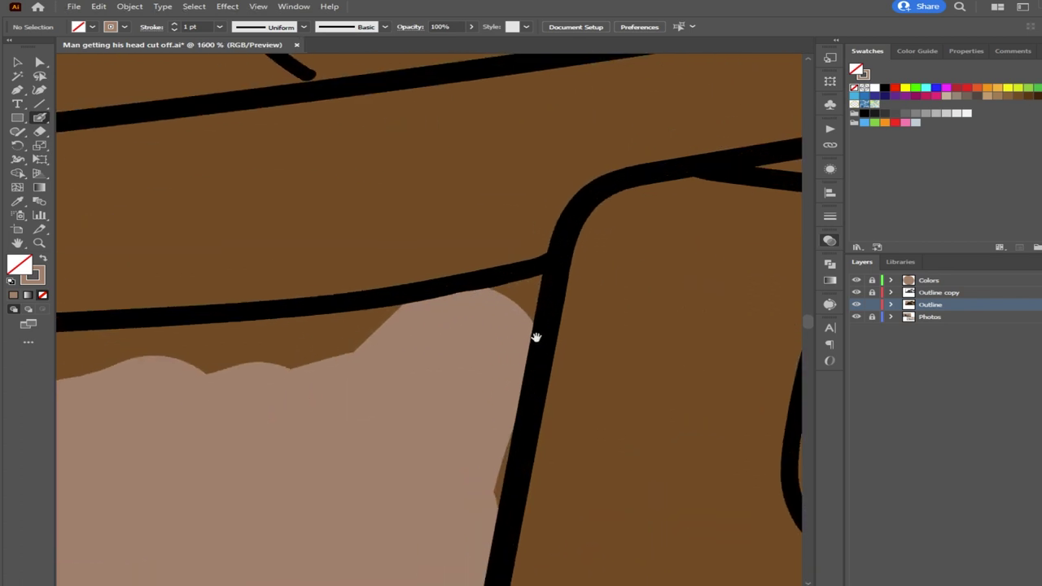
left_click_drag(500, 445, 495, 460)
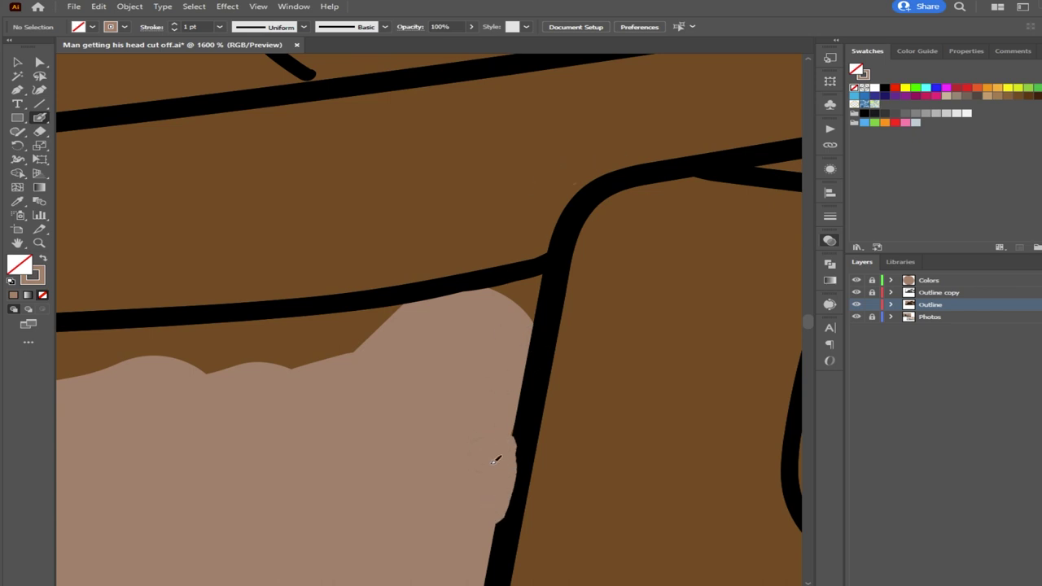
mouse_move(508, 379)
left_mouse_down()
mouse_move(540, 282)
mouse_move(368, 334)
mouse_move(358, 321)
mouse_move(344, 340)
left_mouse_up()
left_click_drag(272, 381, 555, 348)
Cover the brown sliver at the end of the plank line with the wall colour, redoing the stroke once
scroll(555, 349, "down", 5)
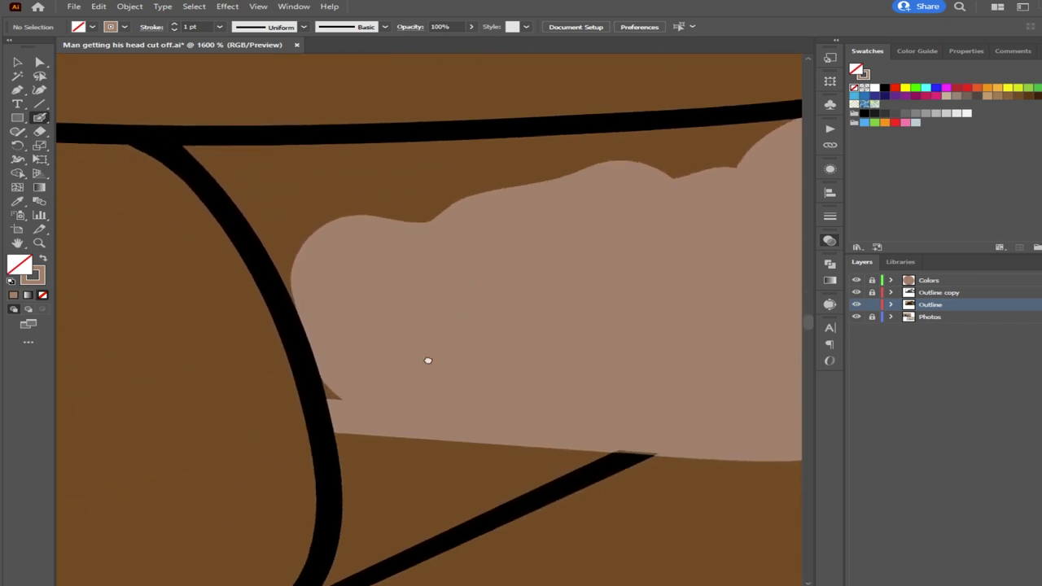
left_click_drag(373, 293, 416, 307)
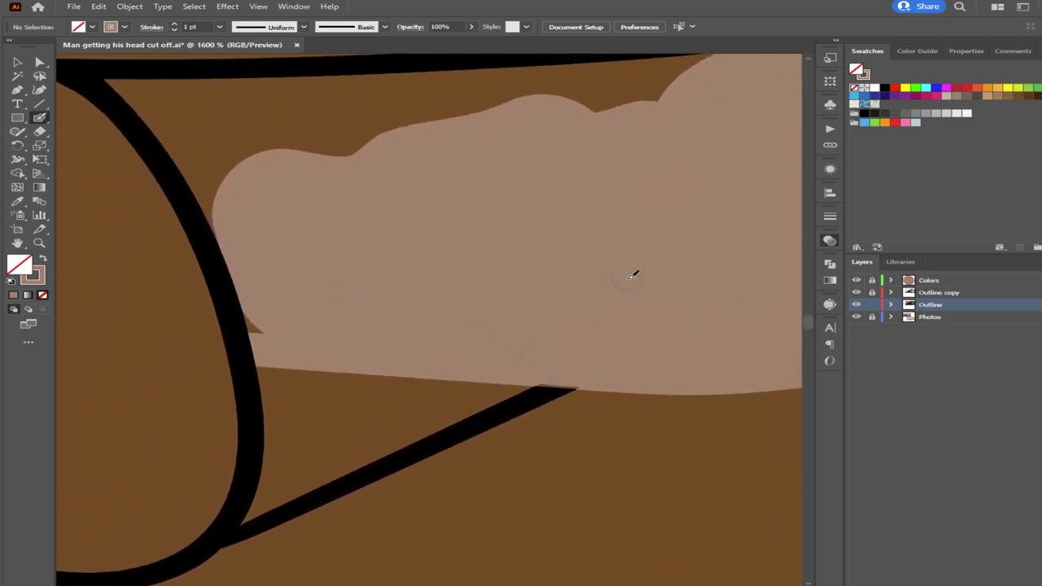
scroll(567, 371, "up", 8)
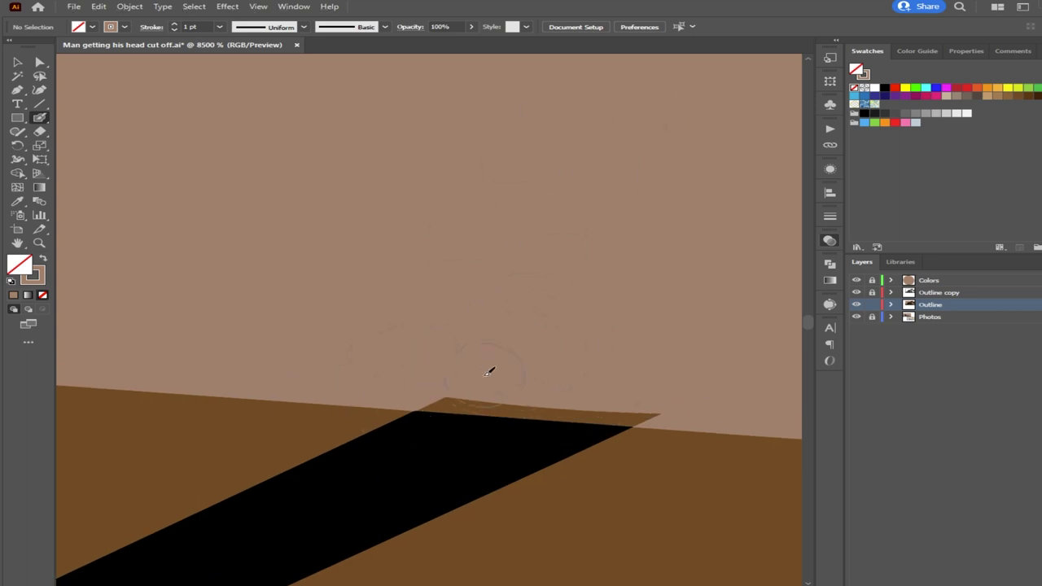
mouse_move(468, 389)
left_mouse_down()
mouse_move(505, 398)
mouse_move(608, 375)
left_mouse_up()
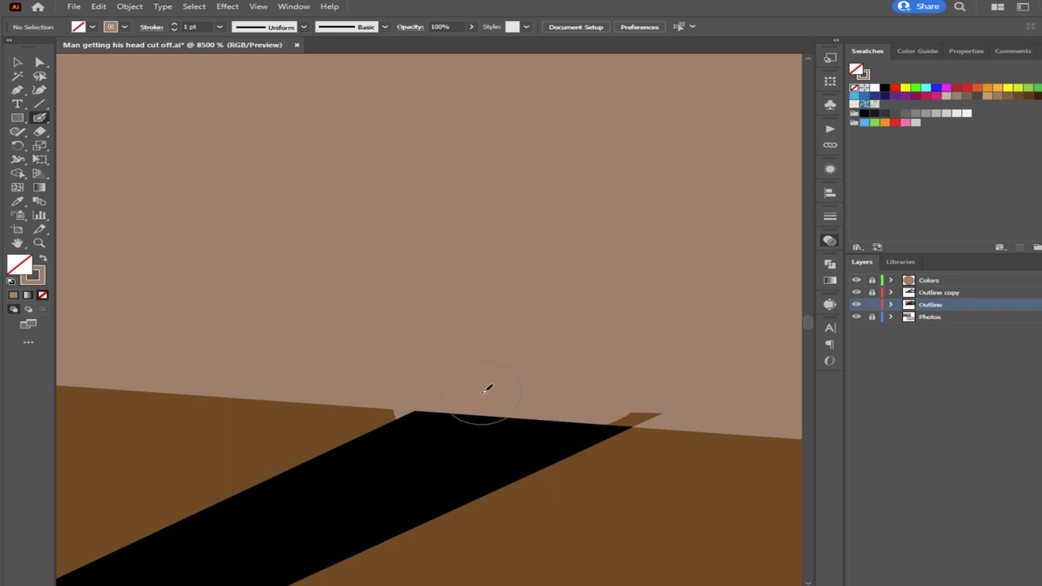
key("ctrl+z")
mouse_move(465, 400)
left_mouse_down()
mouse_move(440, 392)
mouse_move(632, 379)
left_mouse_up()
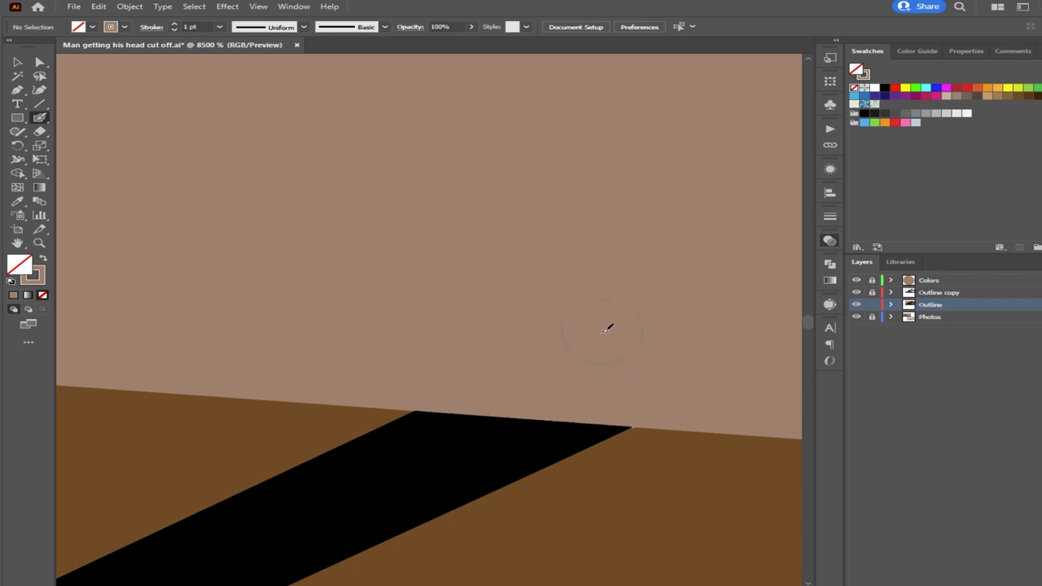
Paint the remaining brown area of the gap along the leg and up to the upper outline with the wall colour
scroll(602, 281, "down", 6)
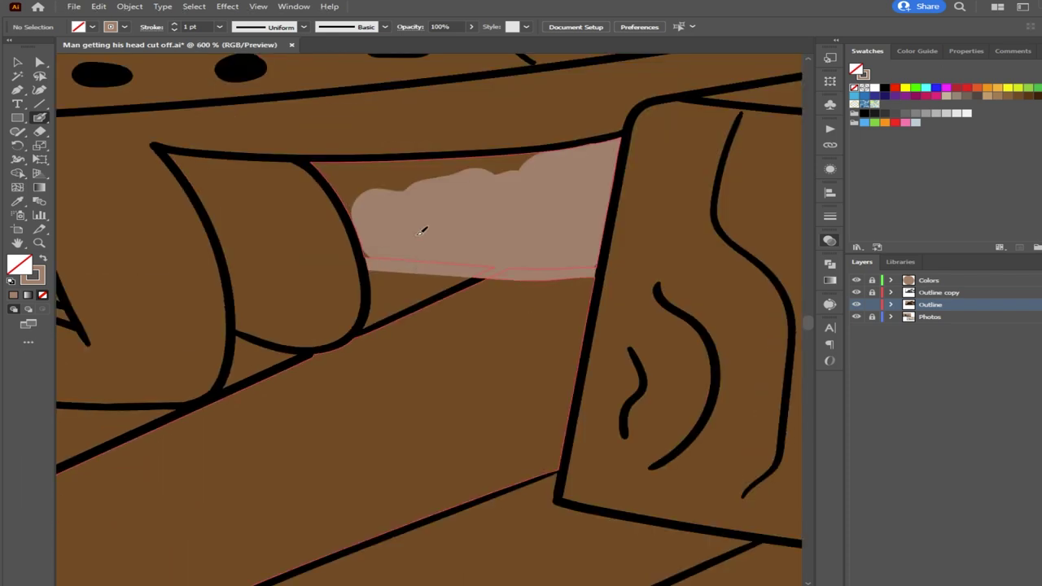
scroll(372, 208, "up", 3)
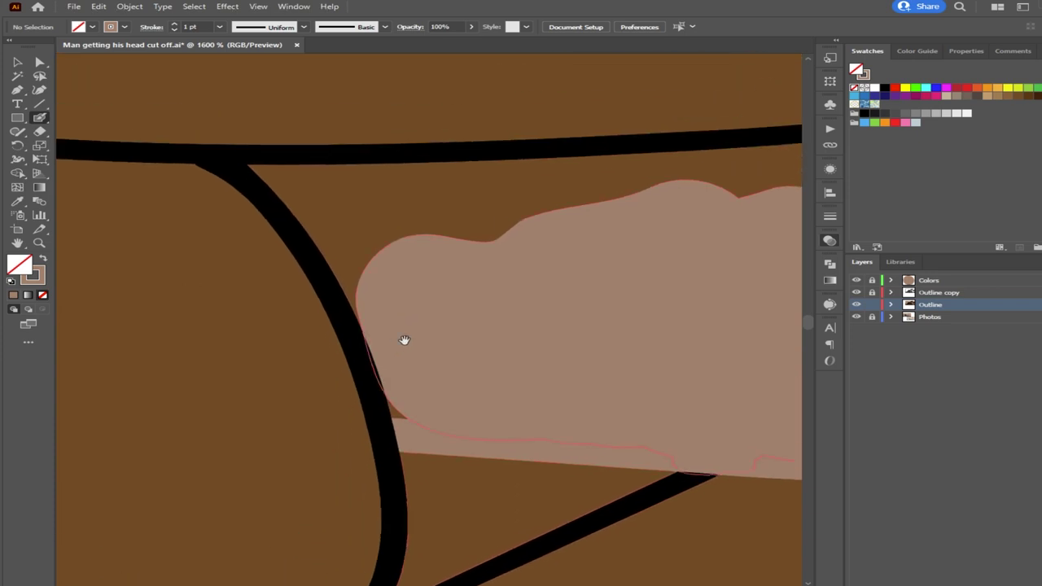
mouse_move(398, 400)
left_mouse_down()
mouse_move(348, 266)
mouse_move(309, 207)
mouse_move(351, 289)
mouse_move(261, 162)
mouse_move(316, 173)
mouse_move(395, 167)
mouse_move(290, 165)
mouse_move(437, 162)
mouse_move(457, 214)
mouse_move(454, 239)
mouse_move(427, 168)
mouse_move(427, 239)
mouse_move(391, 178)
mouse_move(398, 254)
mouse_move(348, 179)
mouse_move(366, 267)
mouse_move(292, 182)
left_mouse_up()
scroll(456, 257, "right", 5)
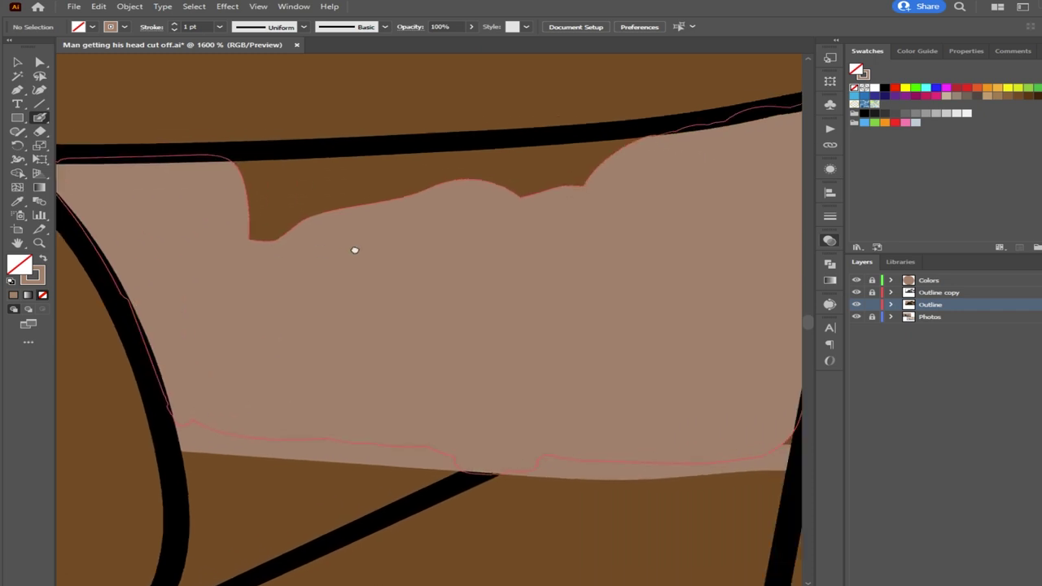
mouse_move(644, 139)
left_mouse_down()
mouse_move(255, 166)
mouse_move(266, 217)
mouse_move(295, 243)
mouse_move(463, 195)
mouse_move(601, 186)
mouse_move(627, 160)
mouse_move(568, 186)
mouse_move(529, 170)
mouse_move(381, 196)
mouse_move(279, 190)
mouse_move(299, 176)
left_mouse_up()
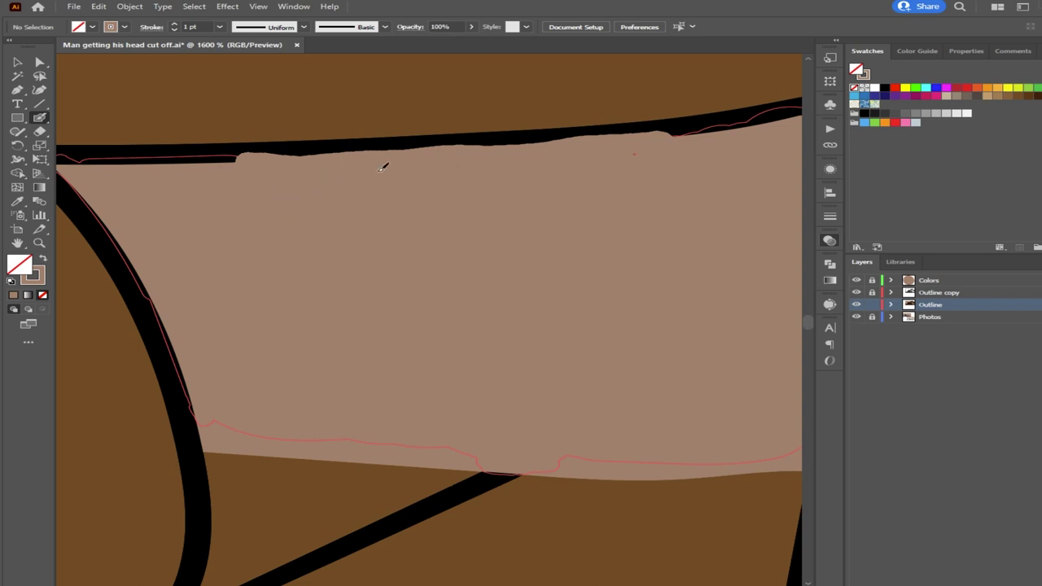
left_click_drag(432, 184, 468, 201)
Paint over the plank line end that sticks up into the wall near the picture's left edge
scroll(593, 317, "down", 5)
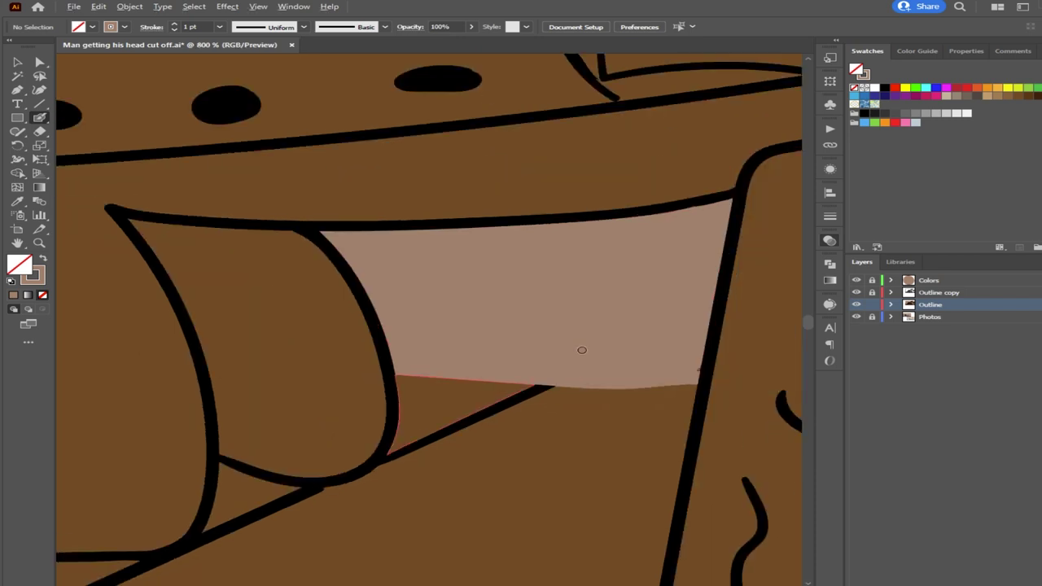
scroll(582, 358, "down", 2)
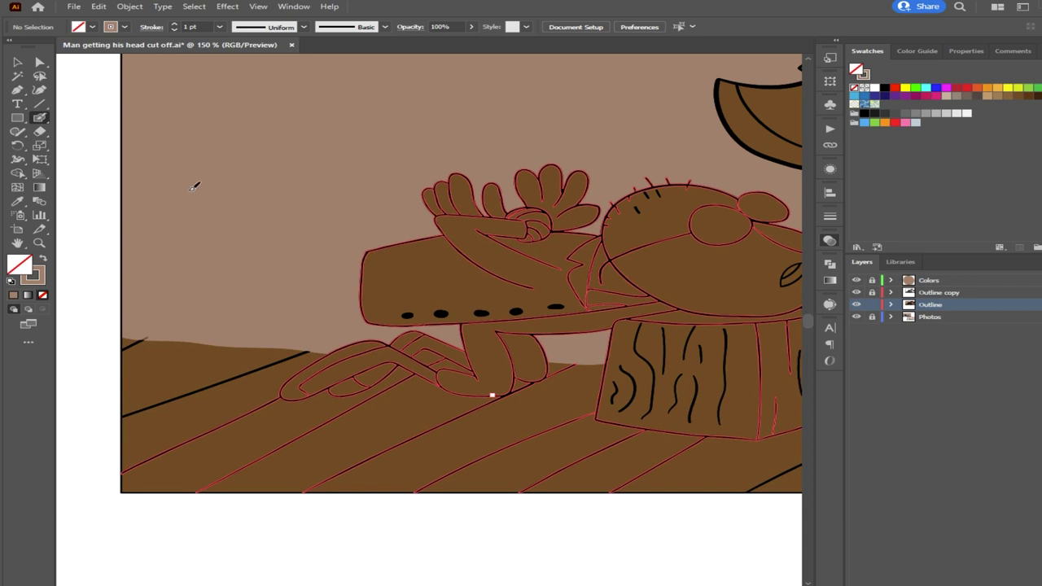
scroll(199, 357, "up", 2)
scroll(122, 332, "up", 2)
scroll(106, 325, "up", 2)
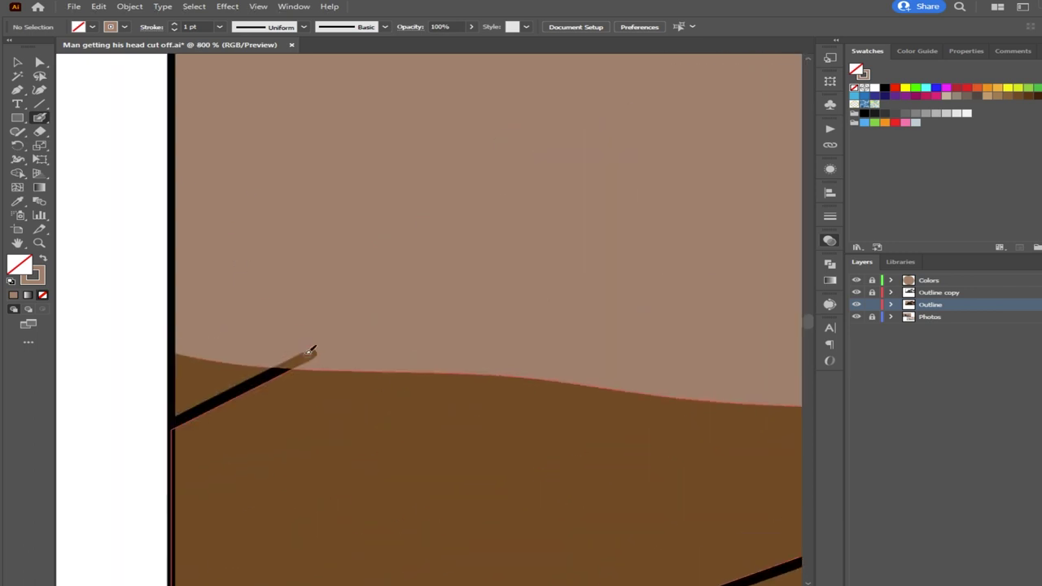
scroll(309, 350, "up", 2)
mouse_move(256, 406)
left_mouse_down()
mouse_move(231, 397)
mouse_move(279, 401)
mouse_move(328, 386)
mouse_move(308, 378)
mouse_move(349, 349)
left_mouse_up()
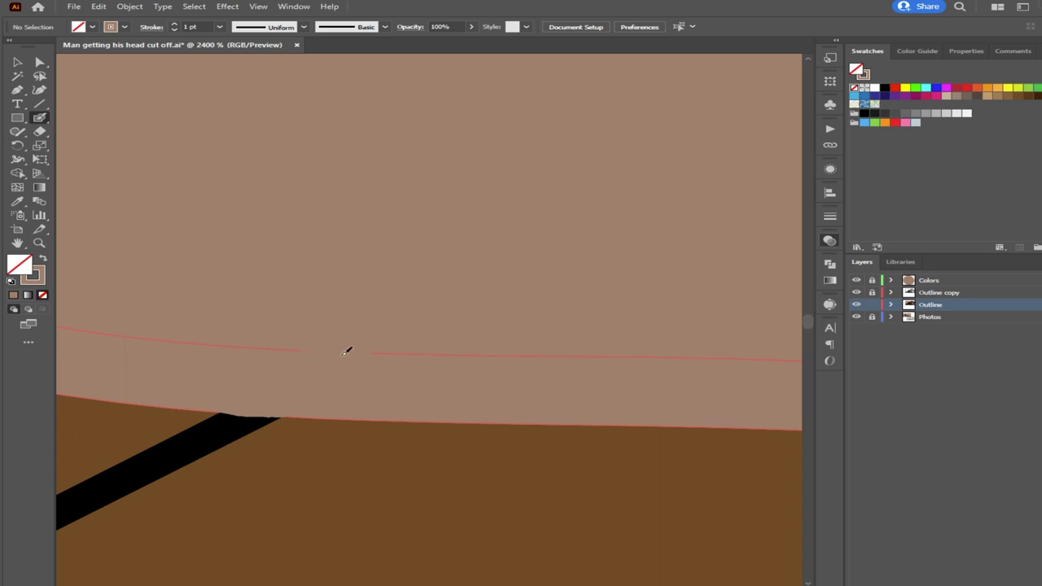
Select the wall-coloured pieces between the leg and the chopping block and combine them with Pathfinder
scroll(335, 306, "down", 8)
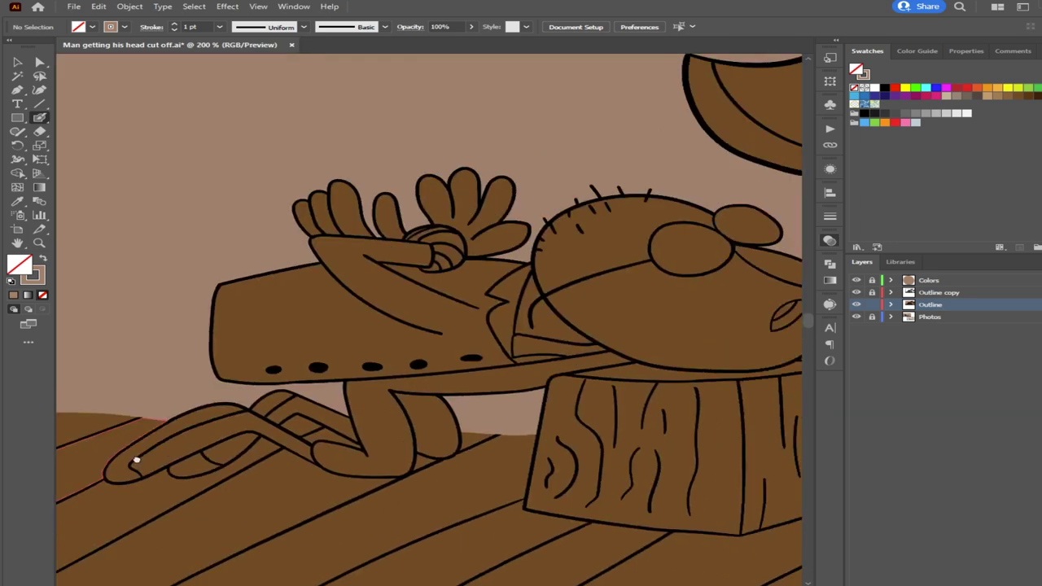
scroll(550, 418, "down", 3)
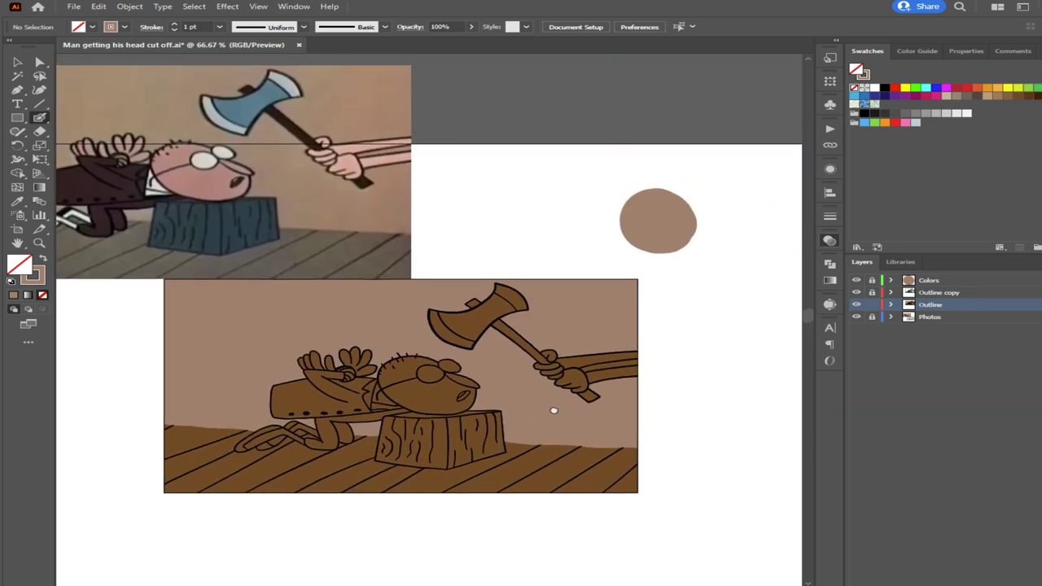
scroll(429, 424, "up", 5)
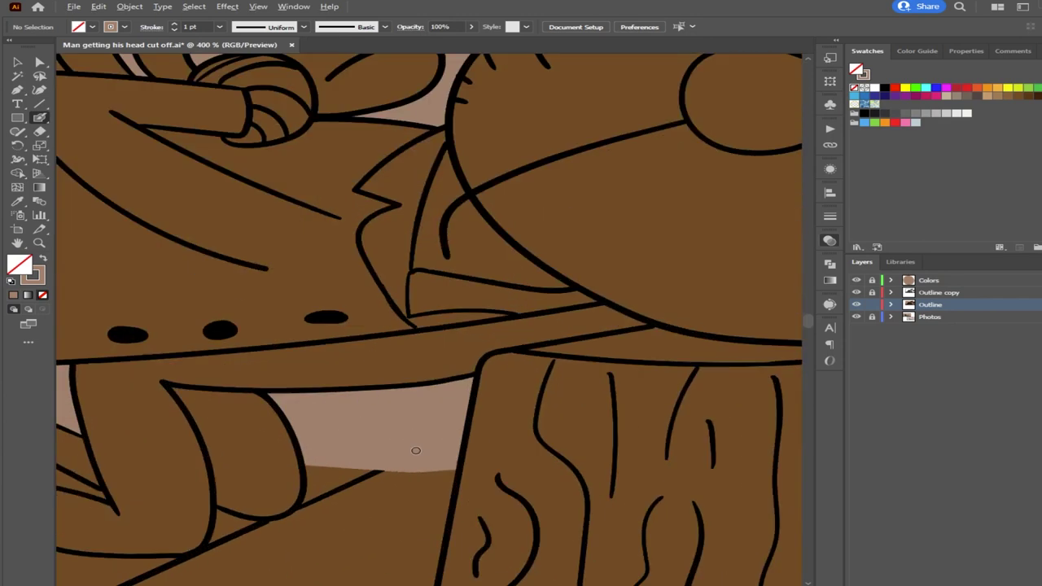
scroll(415, 453, "down", 4)
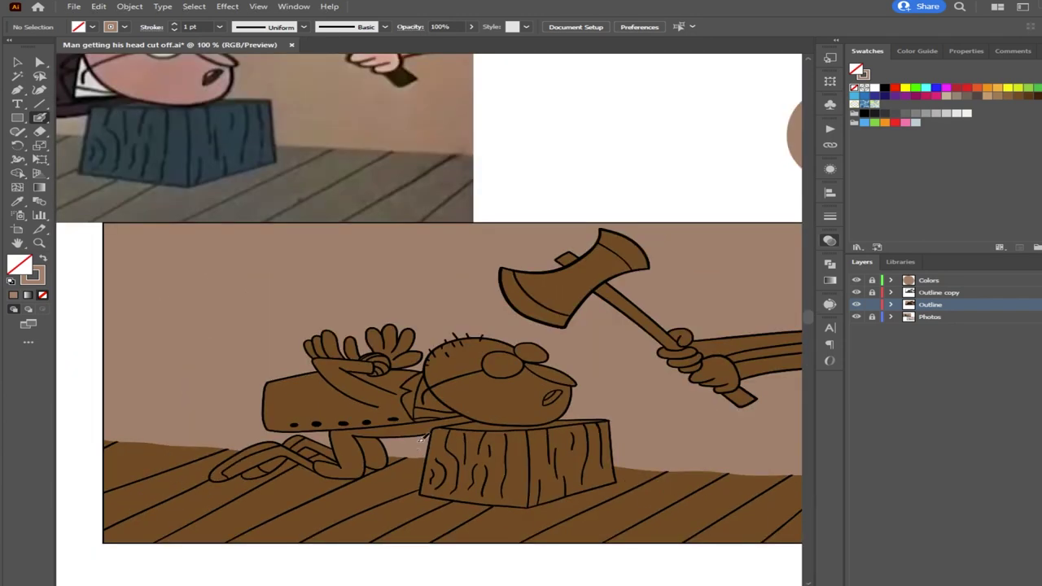
left_click(40, 62)
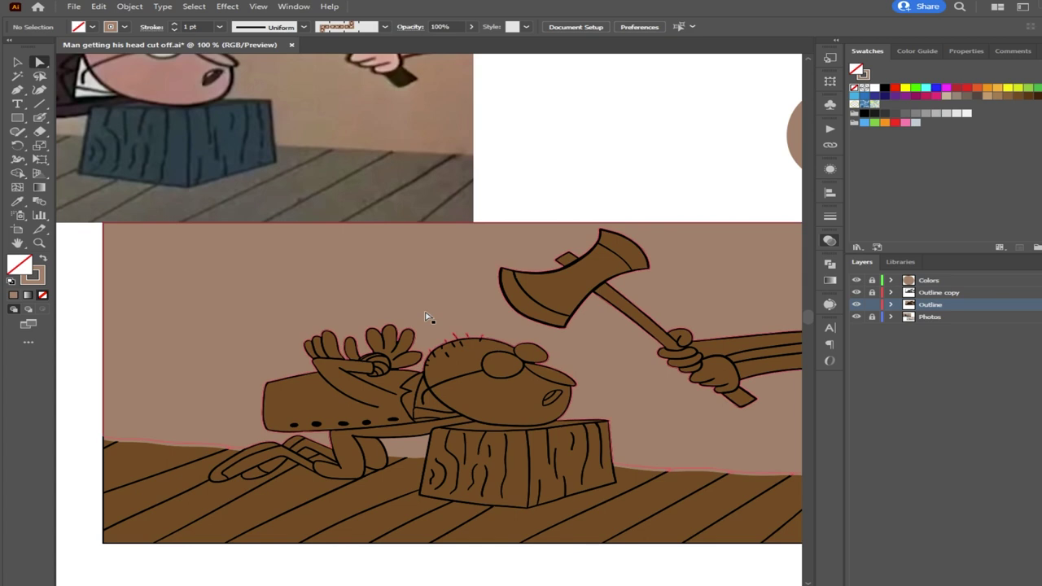
scroll(391, 454, "up", 2)
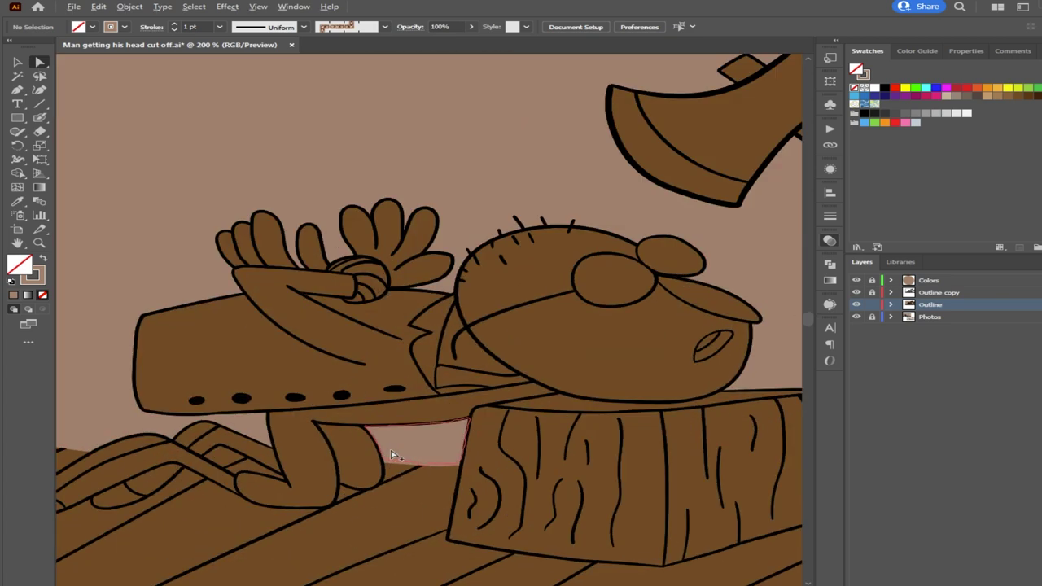
scroll(433, 451, "up", 3)
left_click(435, 465)
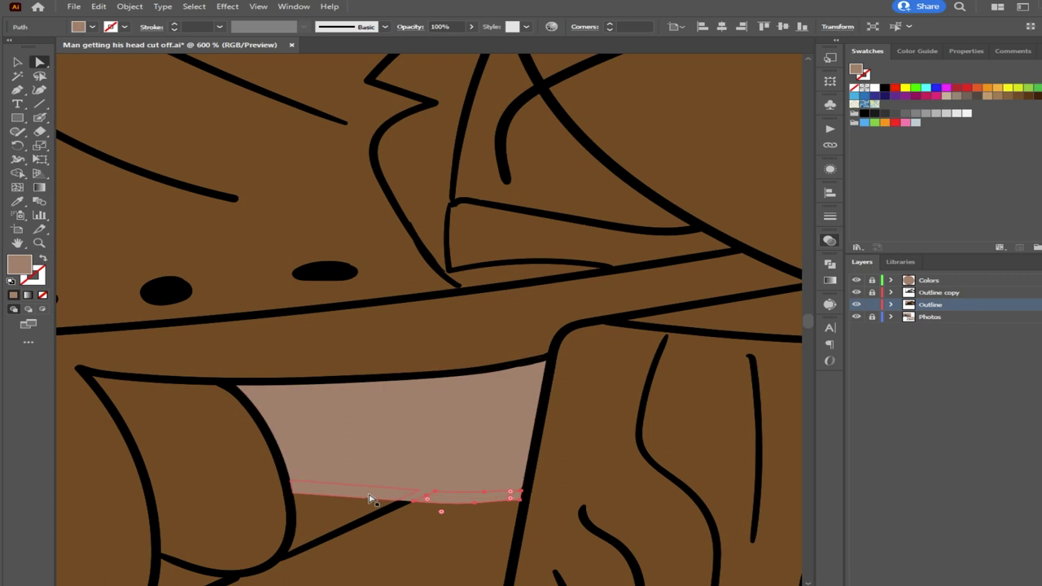
left_click(449, 458)
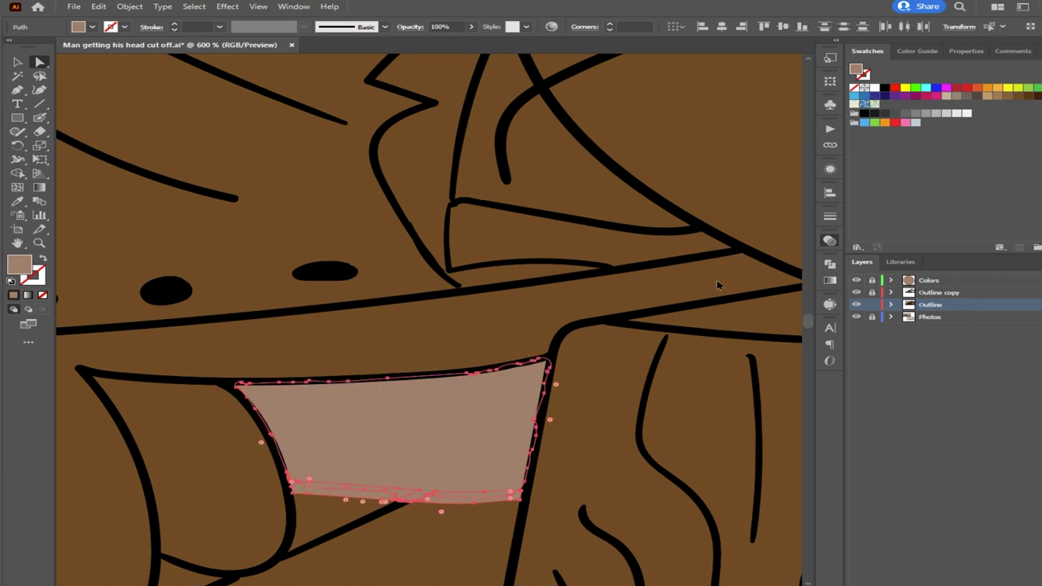
left_click(827, 266)
Select the thin strip above the floor behind the man together with the large wall shape and combine them
scroll(513, 436, "down", 2)
left_click_drag(97, 385, 589, 323)
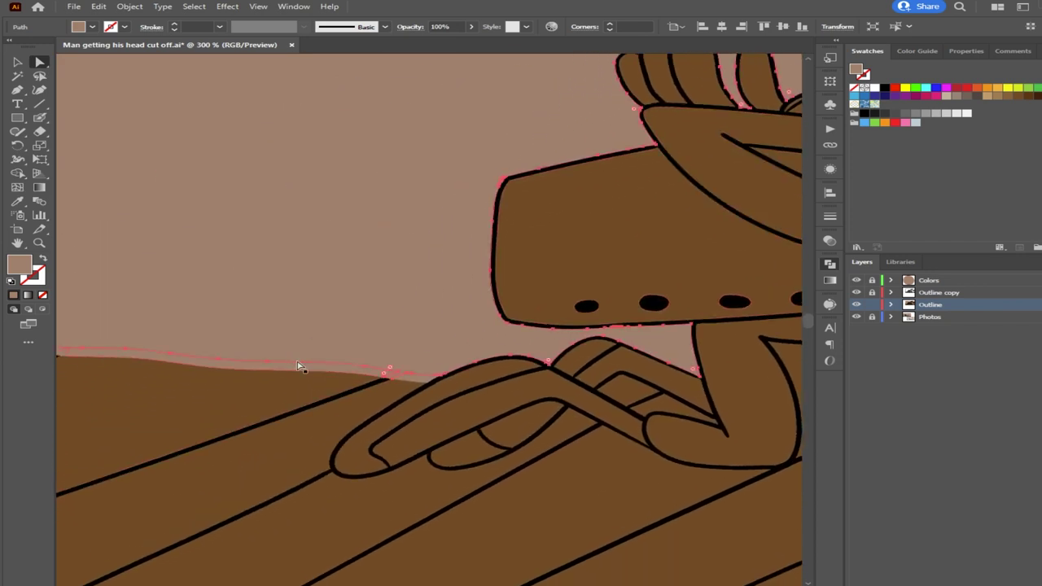
left_click(297, 371)
scroll(330, 322, "down", 2)
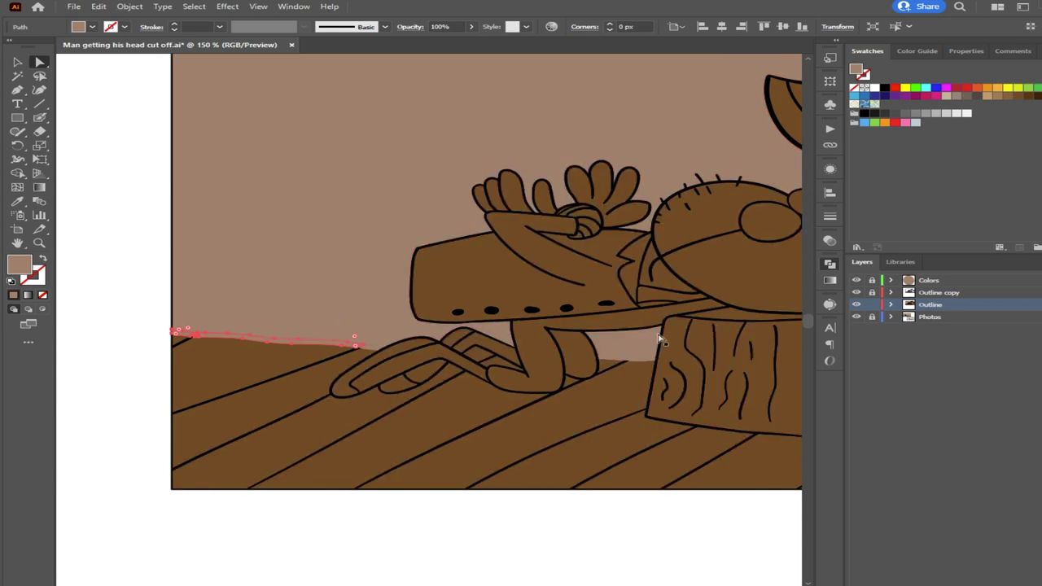
left_click(304, 250, "shift")
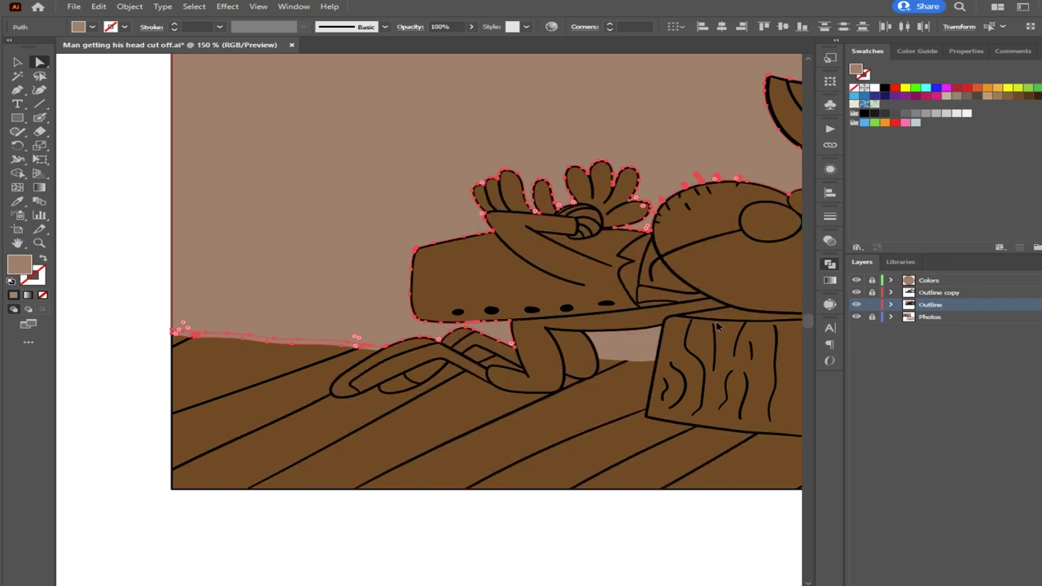
left_click(126, 327)
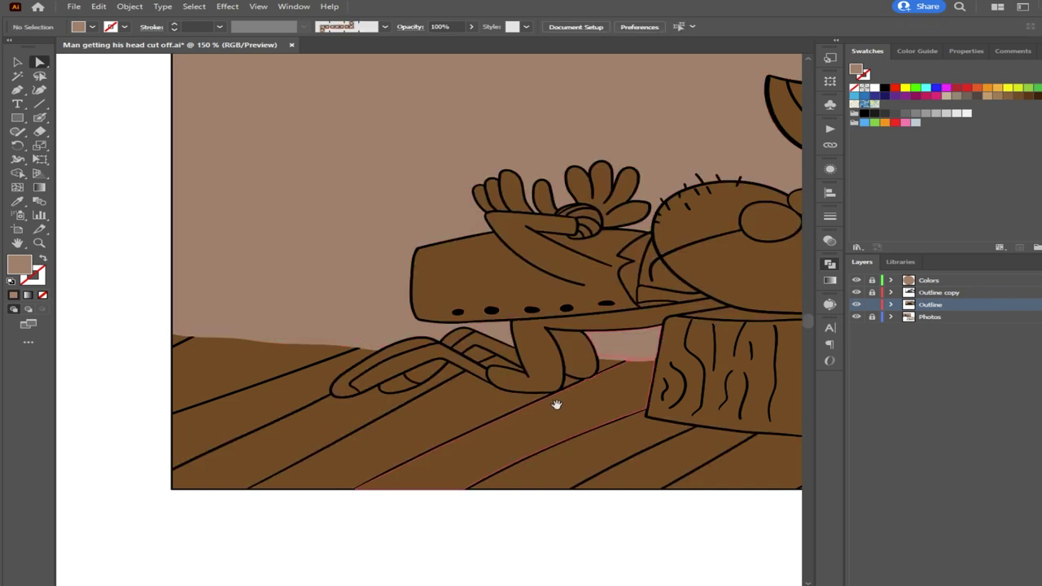
Check the wall shape's edge along the floor between the chopping block and the picture's right border by selecting its pieces
left_click_drag(556, 405, 228, 399)
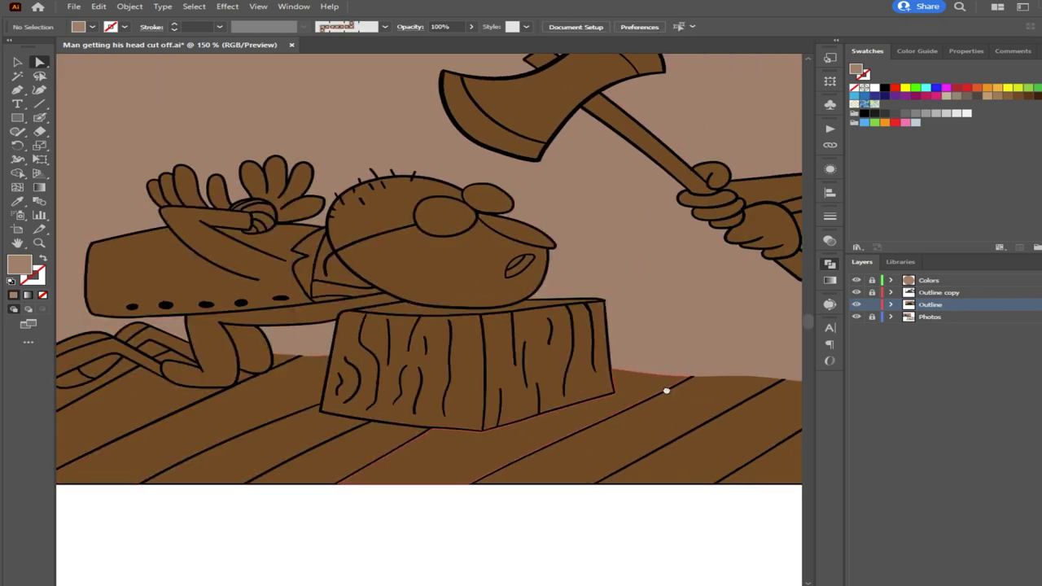
left_click_drag(666, 391, 367, 432)
left_click(509, 424)
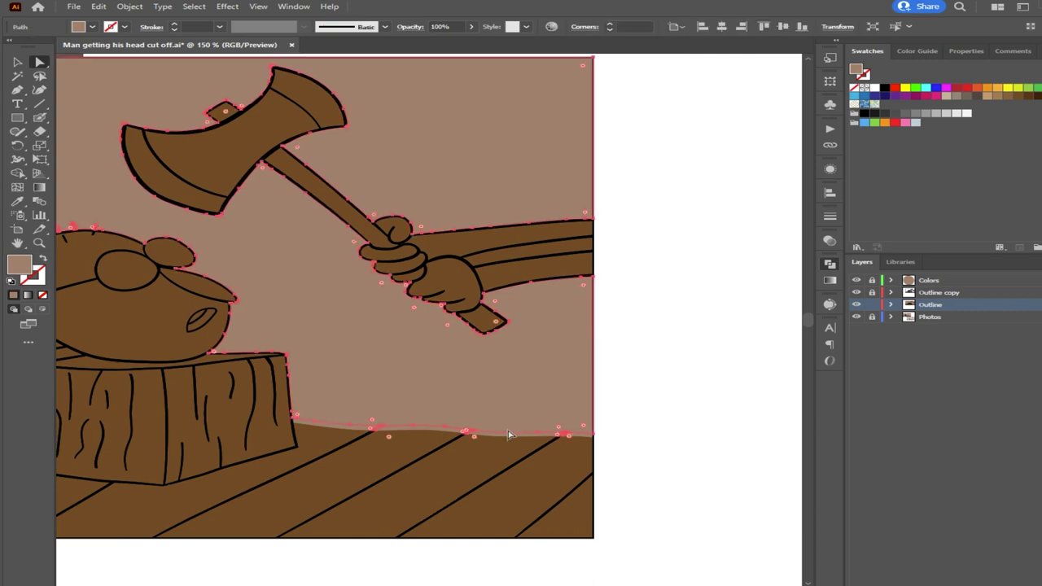
left_click(700, 402)
left_click(542, 434)
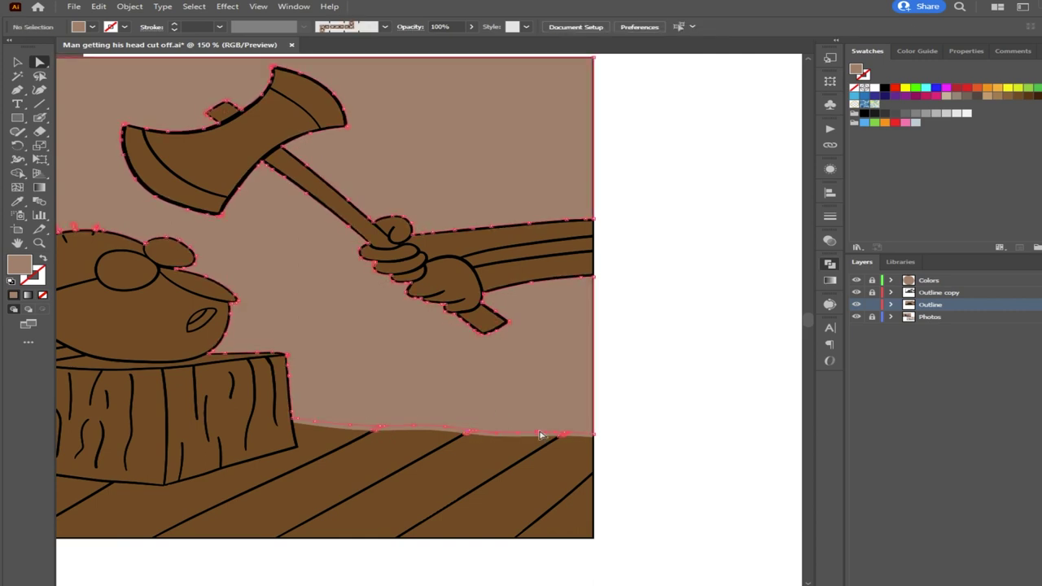
left_click(471, 400)
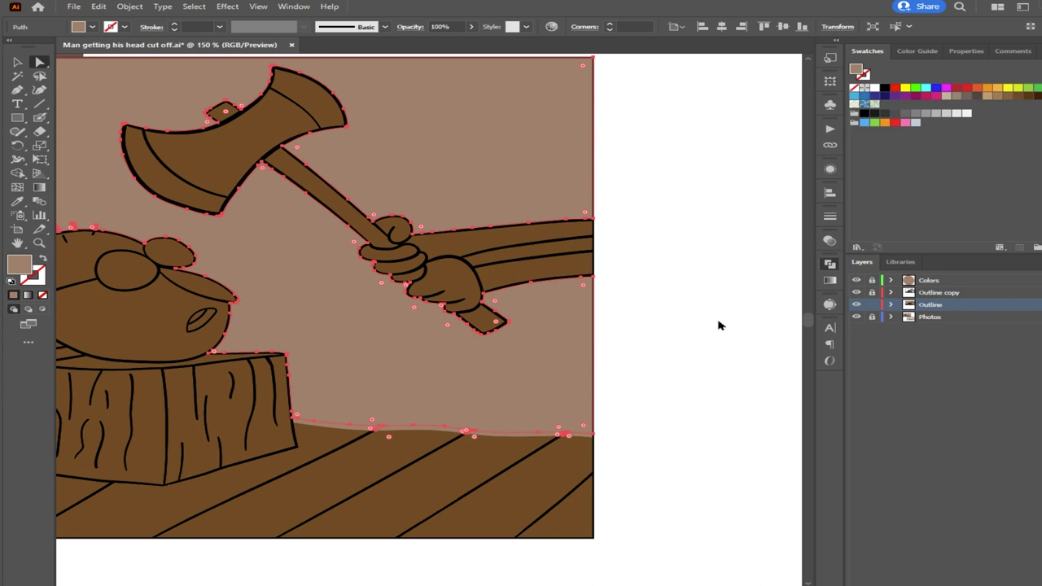
left_click(690, 368)
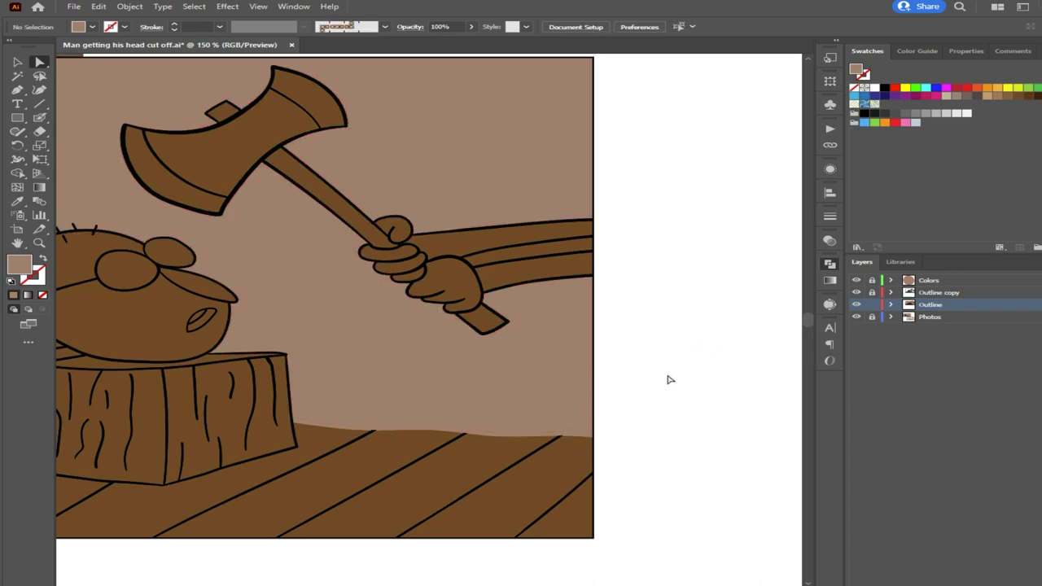
Select the thin strip above the floor beside the picture's right border and combine it with the large wall shape
scroll(580, 434, "up", 6)
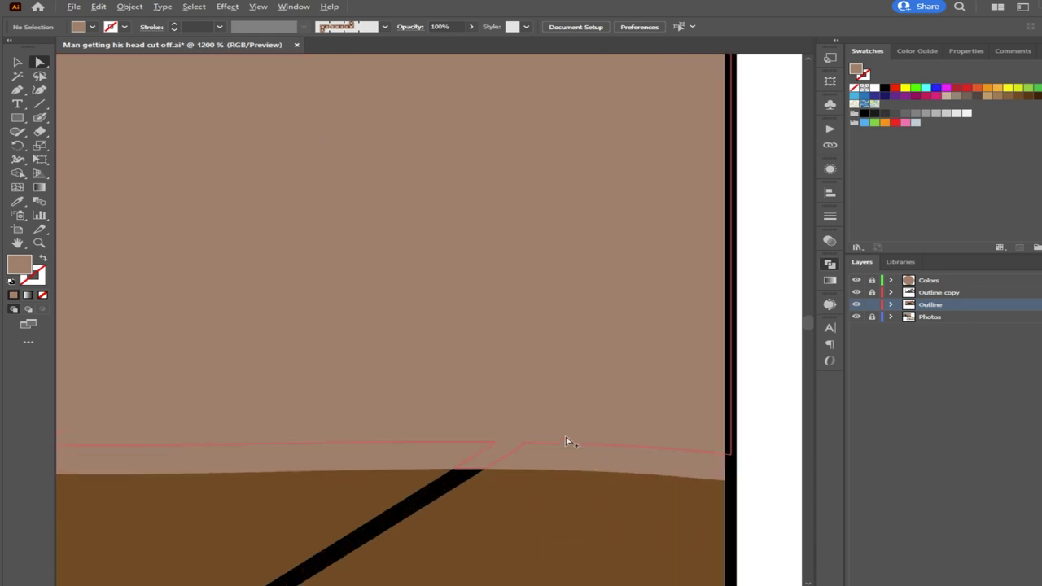
left_click(503, 453)
left_click(458, 440)
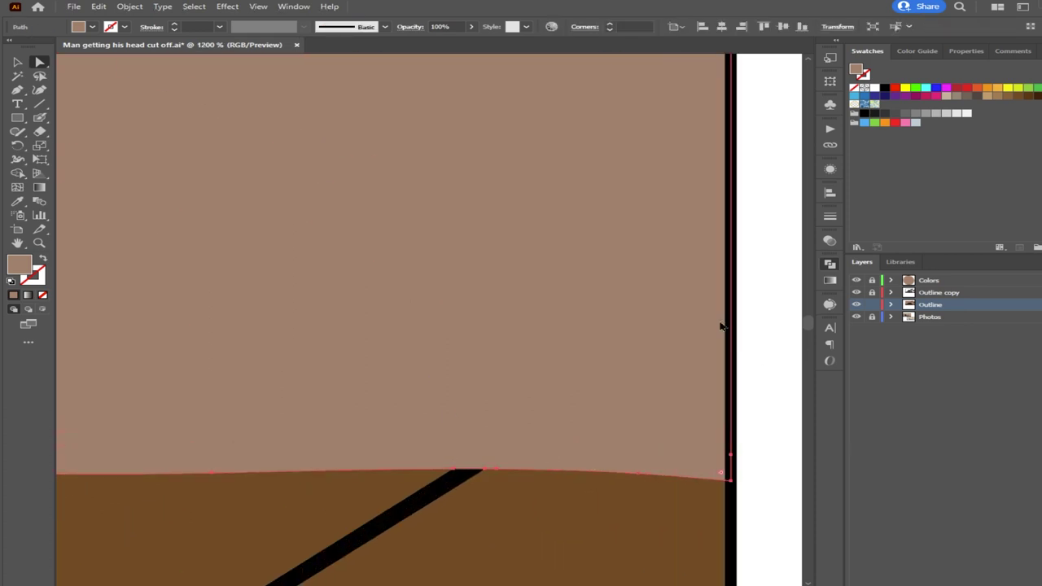
Select the two remaining strips above the floor beside the chopping block together with the large wall shape and combine them
scroll(482, 404, "down", 3)
left_click_drag(208, 386, 559, 388)
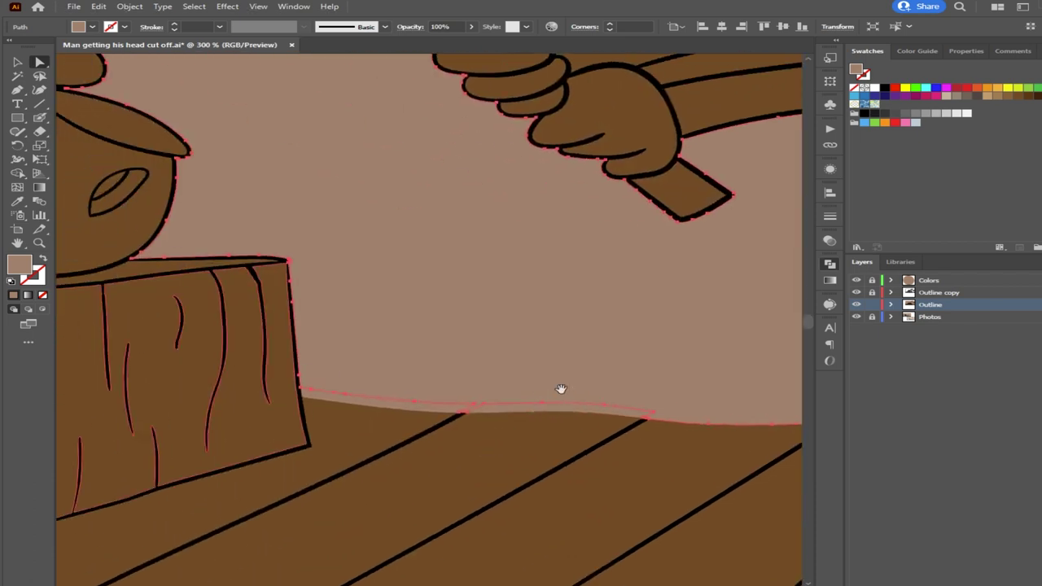
key("ctrl+a")
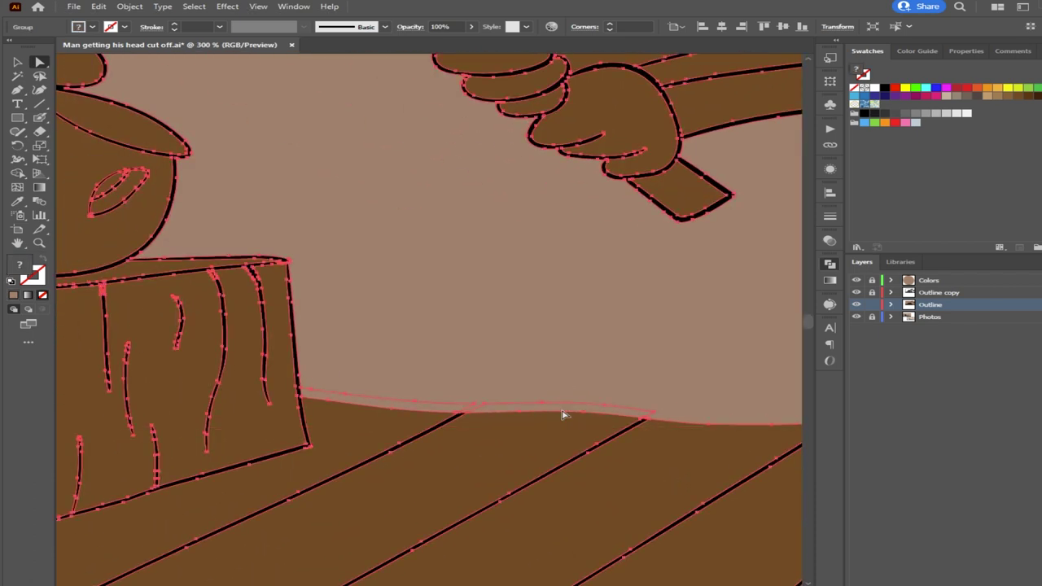
scroll(538, 342, "down", 4)
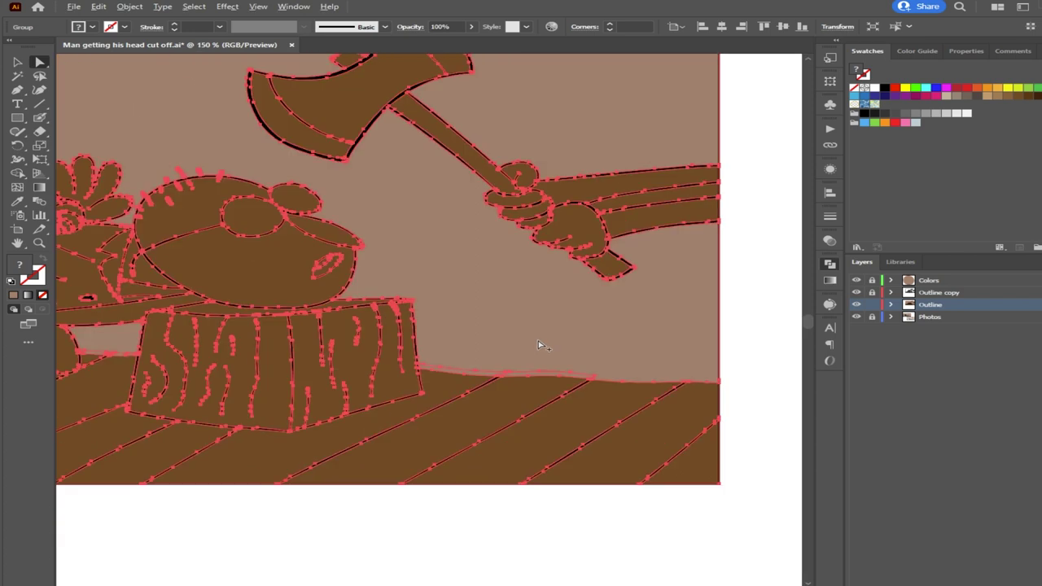
left_click(530, 477)
scroll(551, 368, "up", 4)
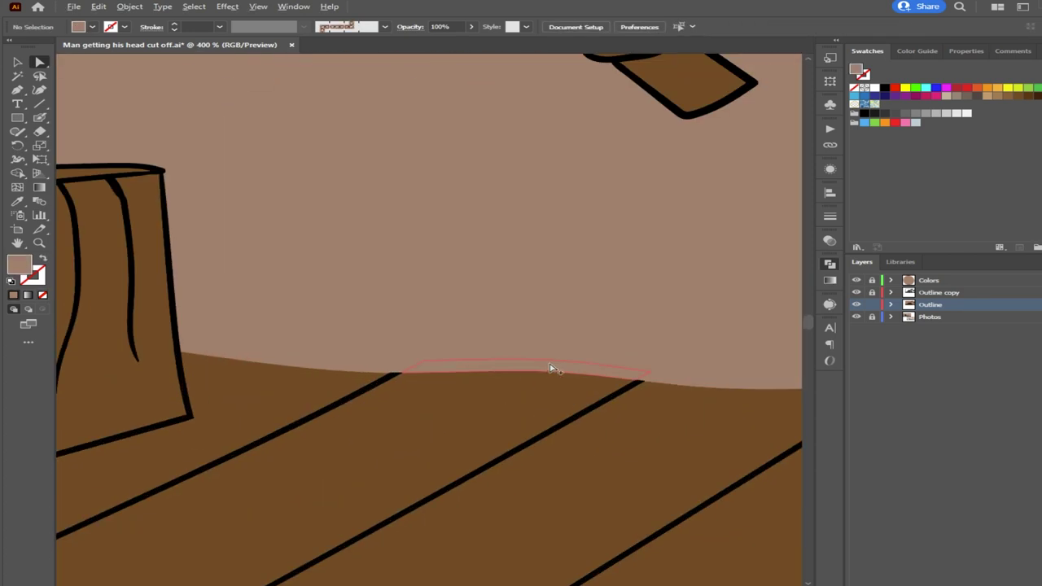
left_click(544, 370)
left_click(338, 370, "shift")
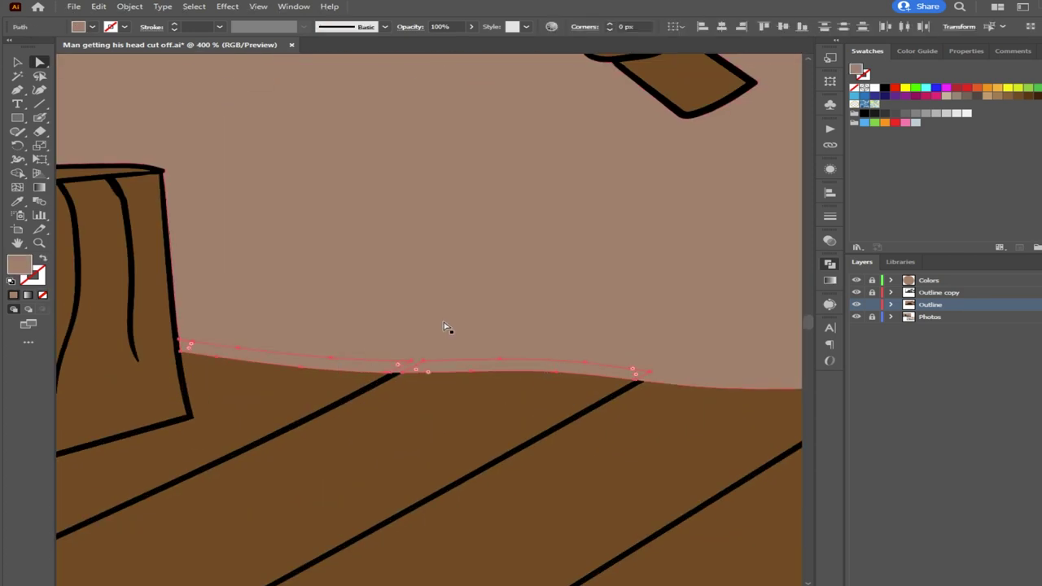
scroll(605, 366, "down", 5)
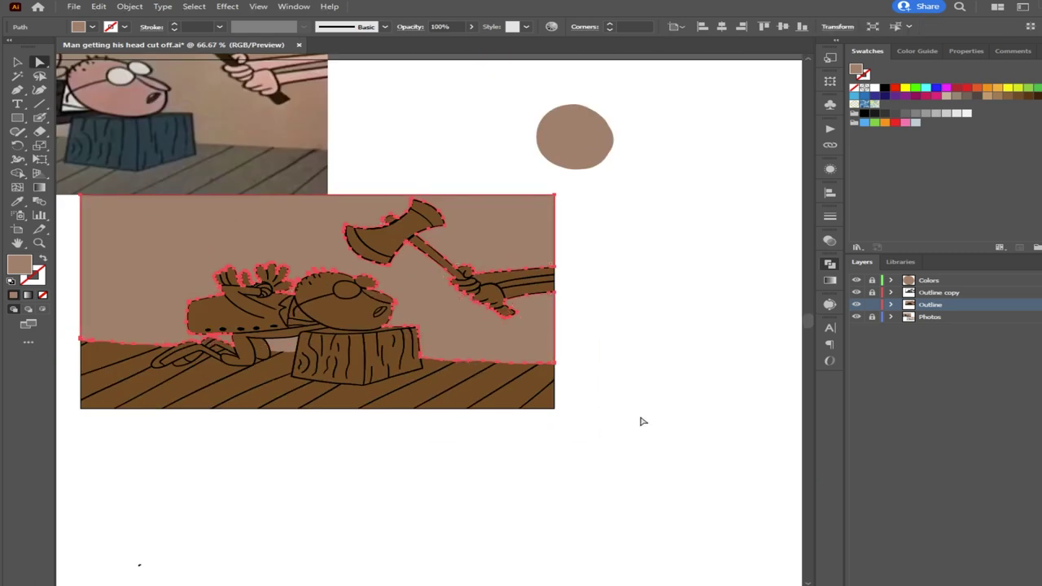
left_click(641, 418)
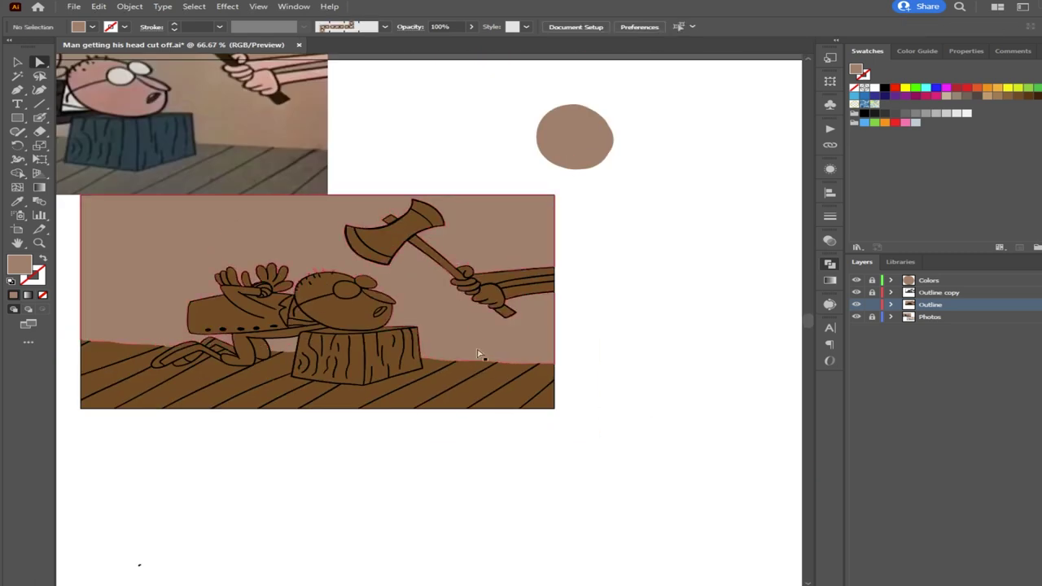
Check the large wall shape and the small wall piece between the leg and the chopping block by selecting each
left_click(391, 303)
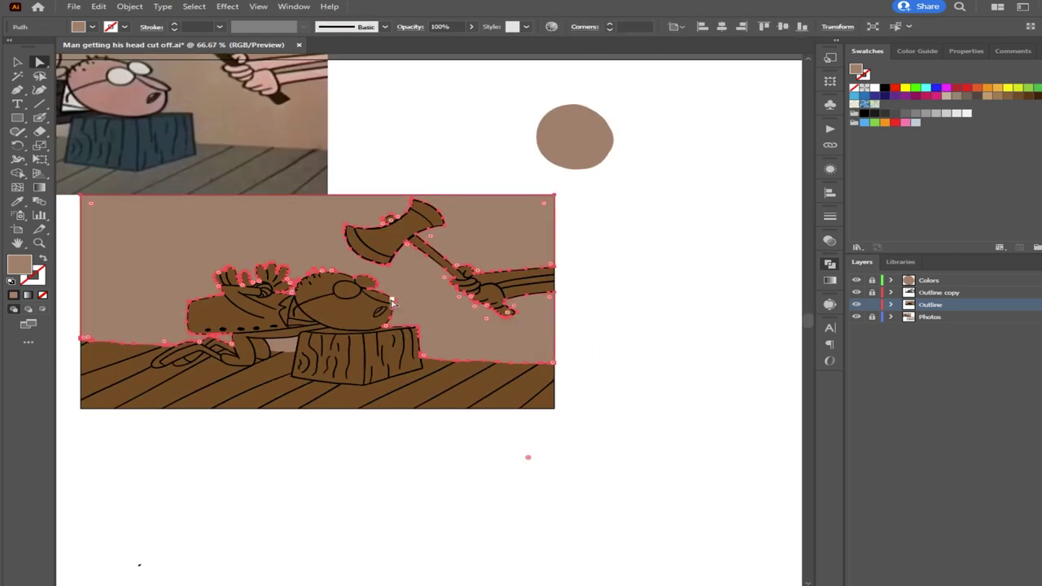
left_click(289, 348)
left_click(440, 330)
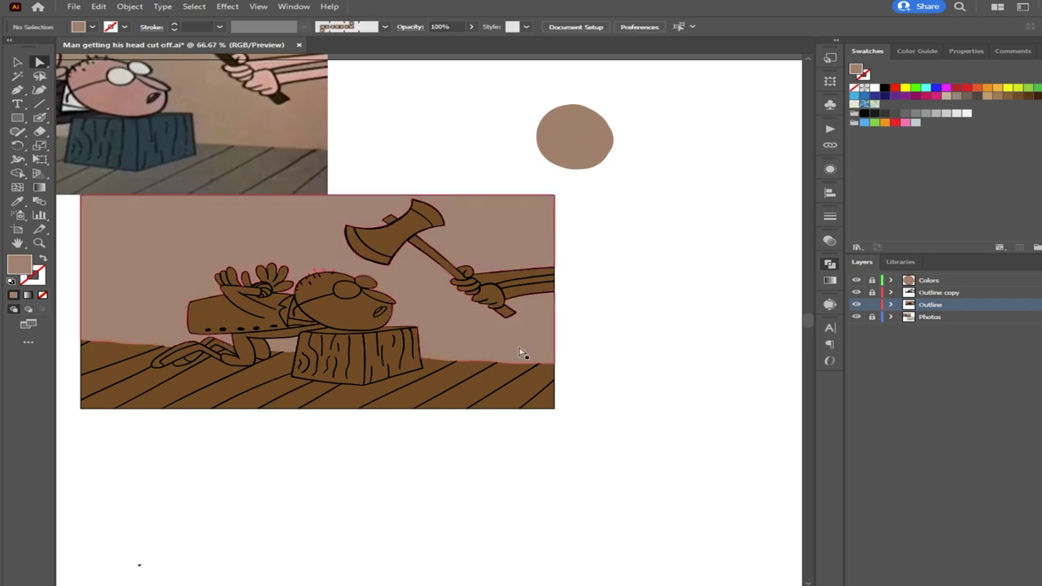
left_click(651, 207)
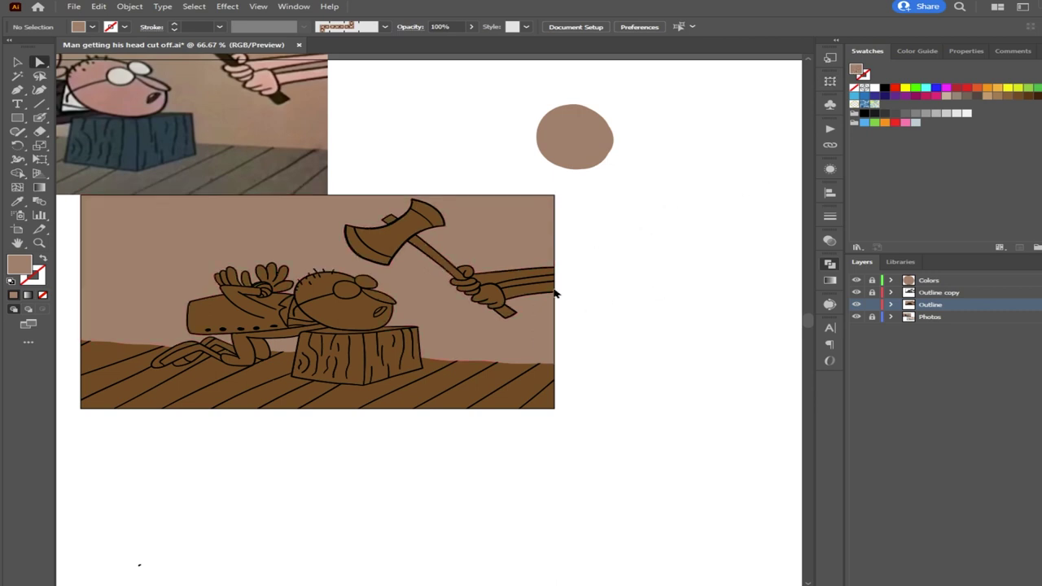
Try the wall shape at 87% opacity and at 100% opacity with a darker, redder brown fill
left_click(481, 337)
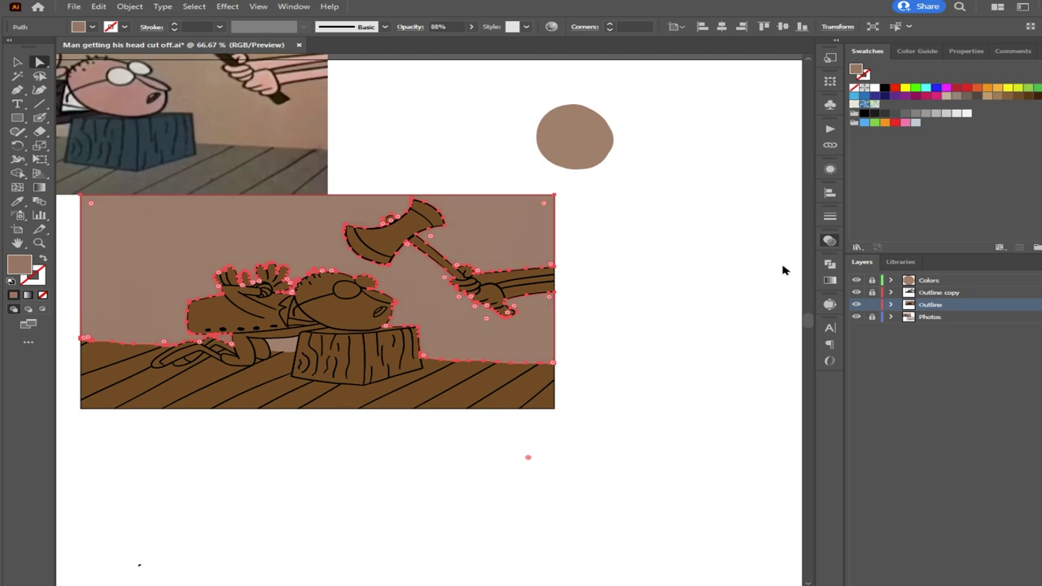
left_click(717, 345)
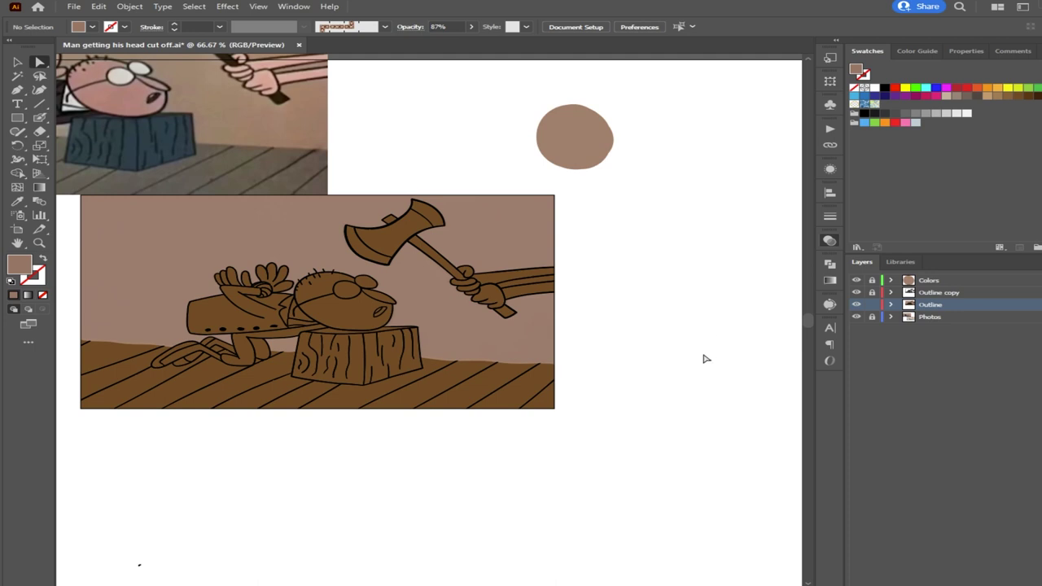
left_click(448, 335)
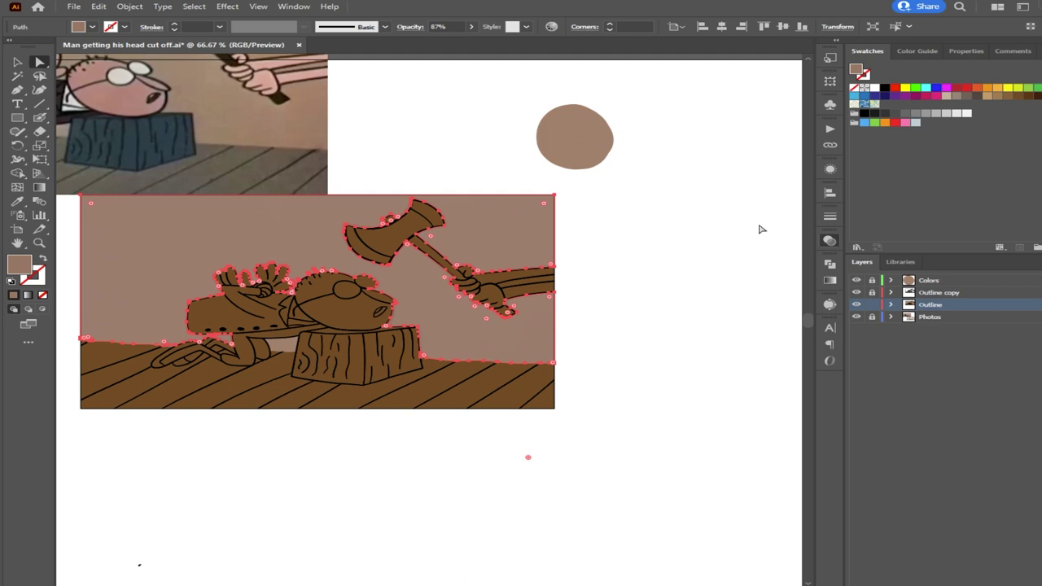
key("0")
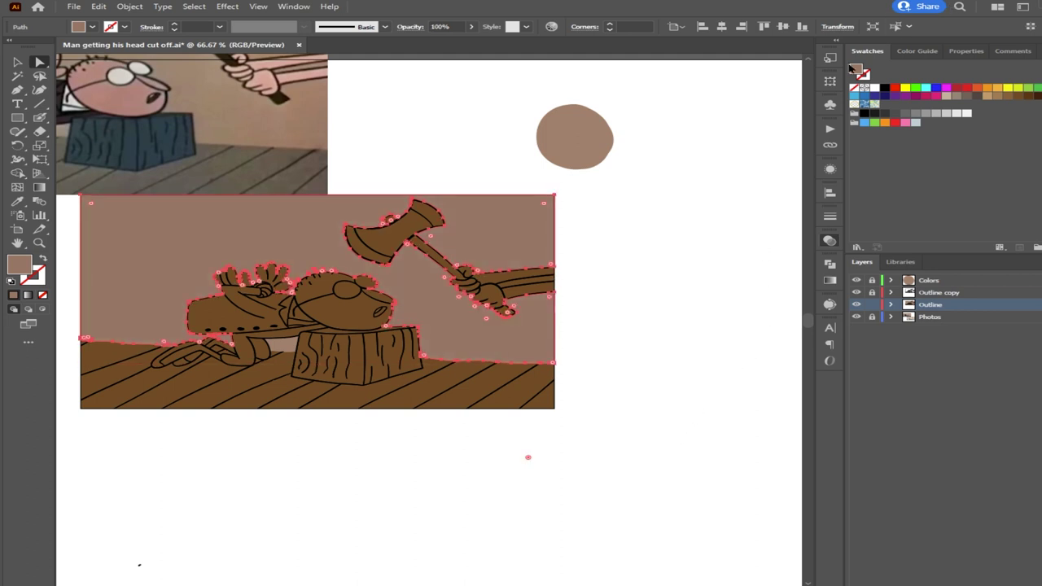
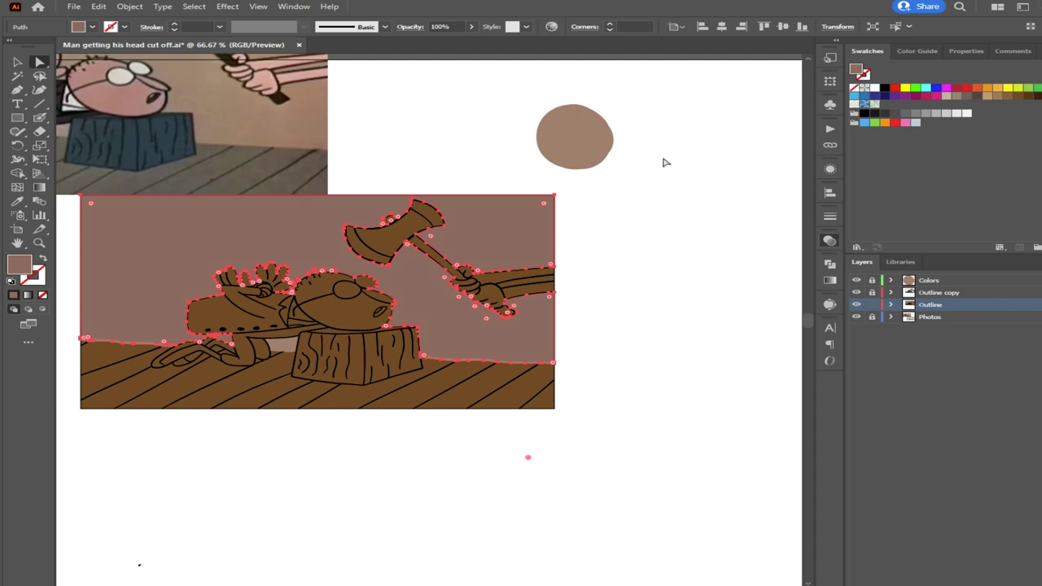
left_click(631, 172)
Recolour the large wall shape with the Eyedropper, sampling the wall in the reference photo below the axe handle
left_click(524, 225)
key("i")
left_click(297, 116)
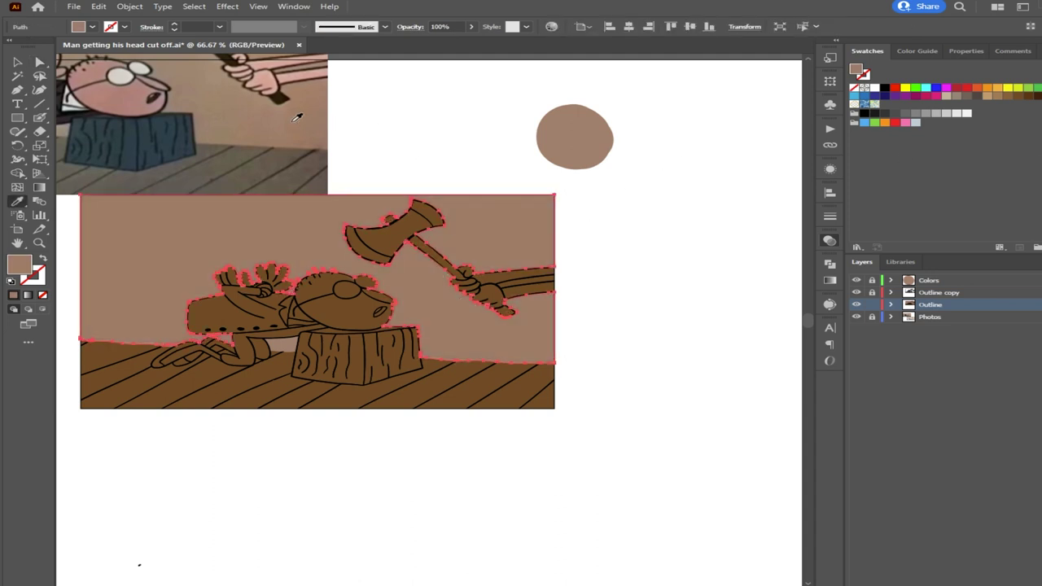
left_click(39, 62)
left_click(390, 111)
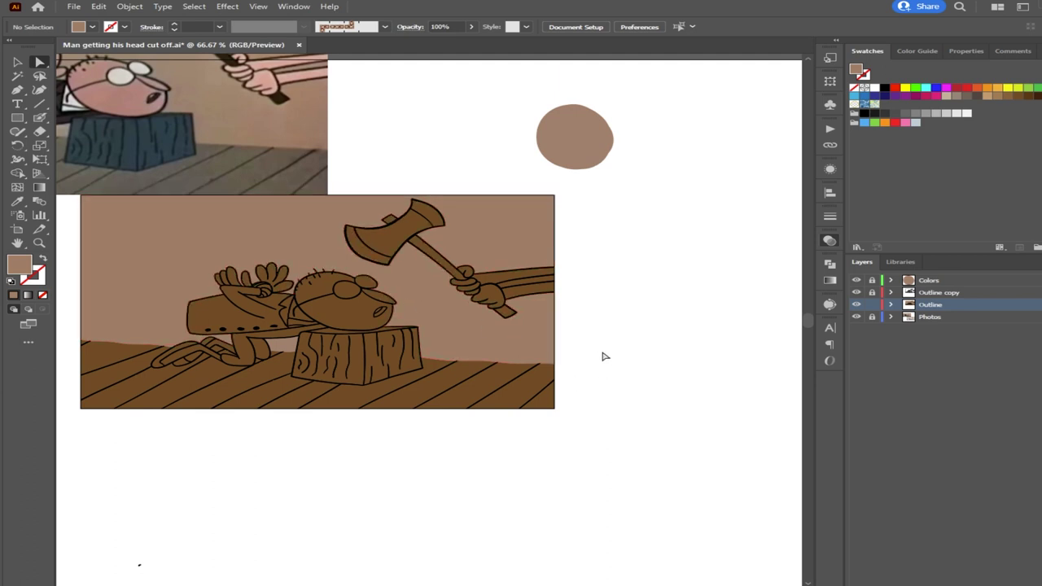
Match the small wall piece between the leg and the chopping block to the large wall shape's fill with the Eyedropper
left_click(475, 346)
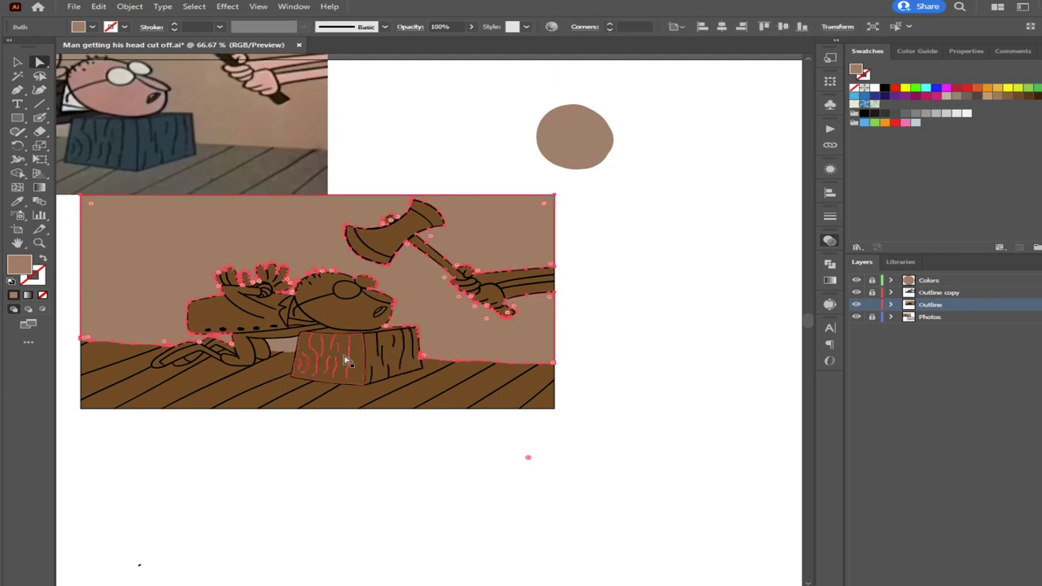
left_click(278, 345)
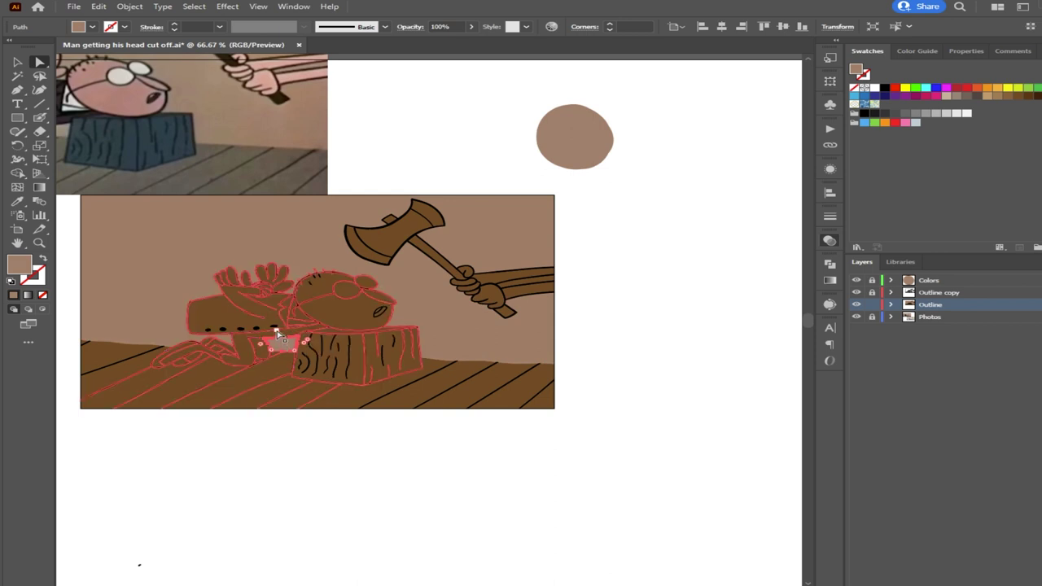
key("i")
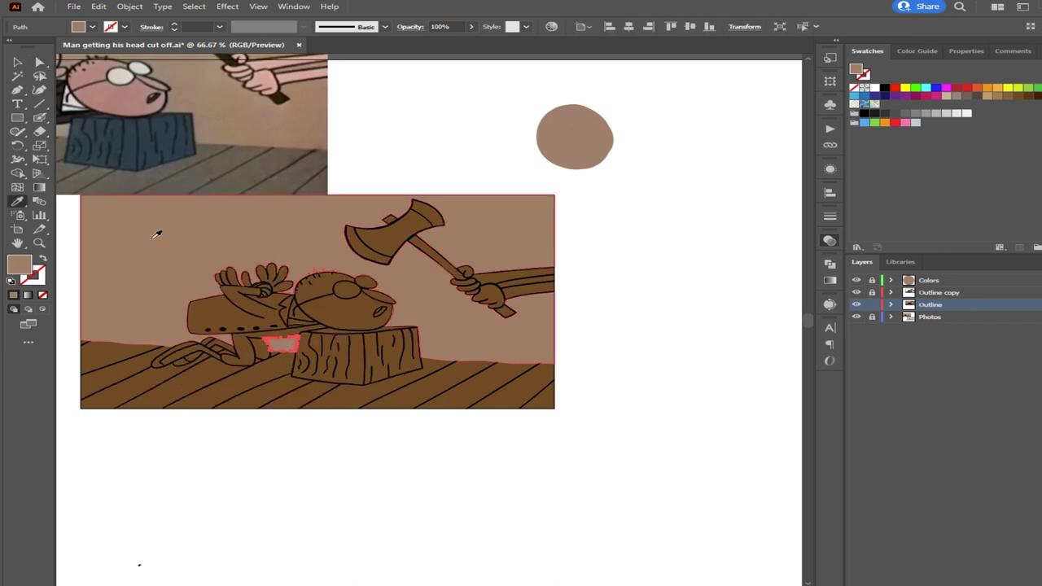
left_click(40, 63)
left_click(770, 373)
Set the large wall shape's opacity to 93% and copy its appearance to the small piece between the leg and chopping block
left_click(512, 344)
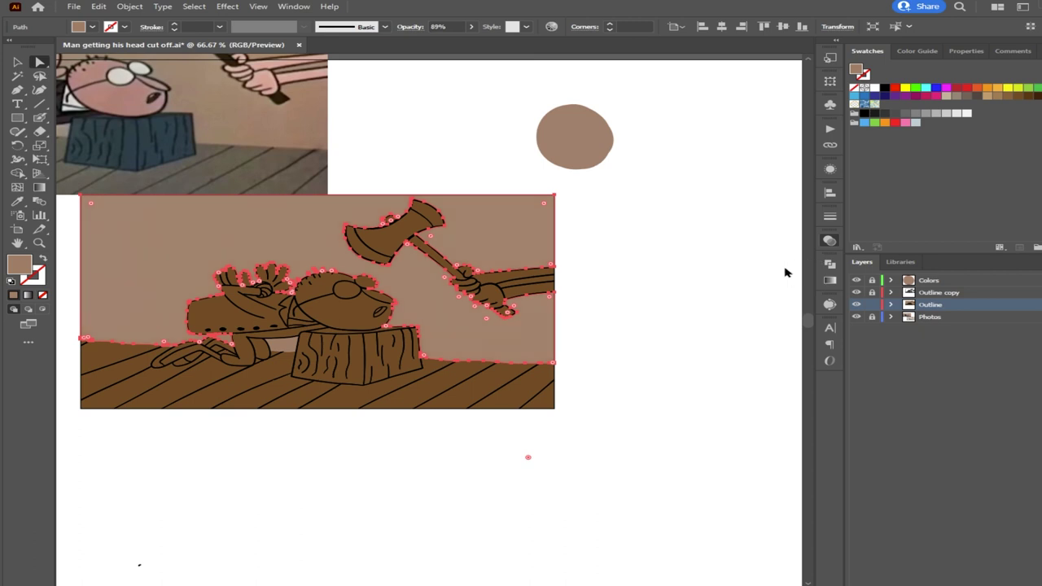
left_click(717, 330)
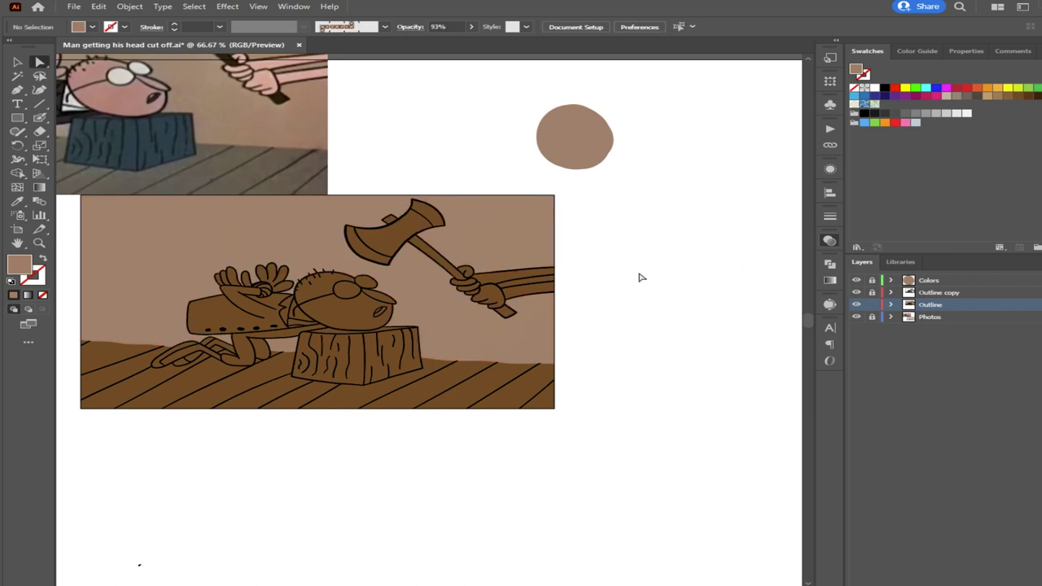
left_click(286, 348)
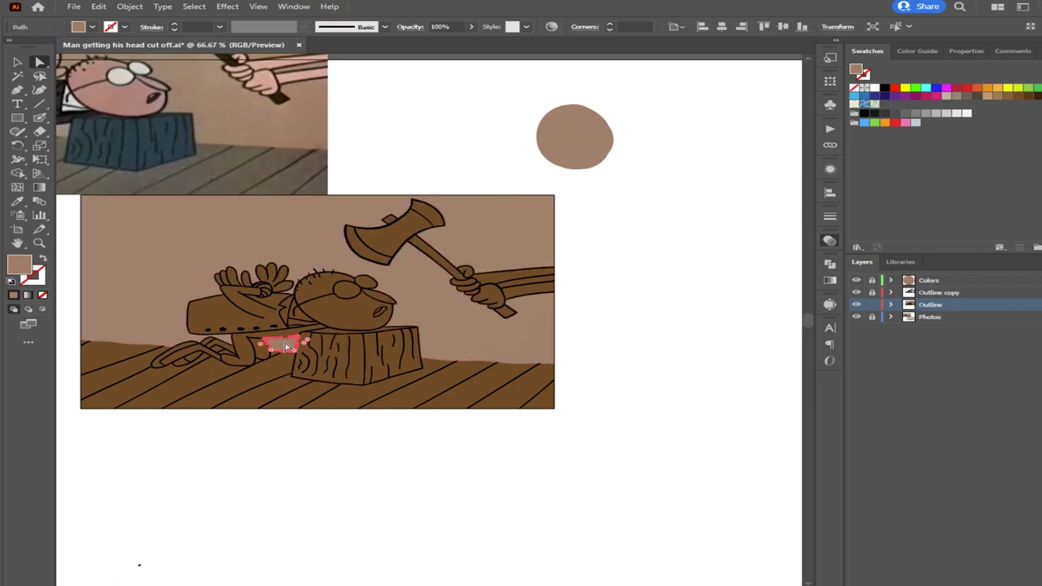
key("i")
key("v")
left_click(362, 121)
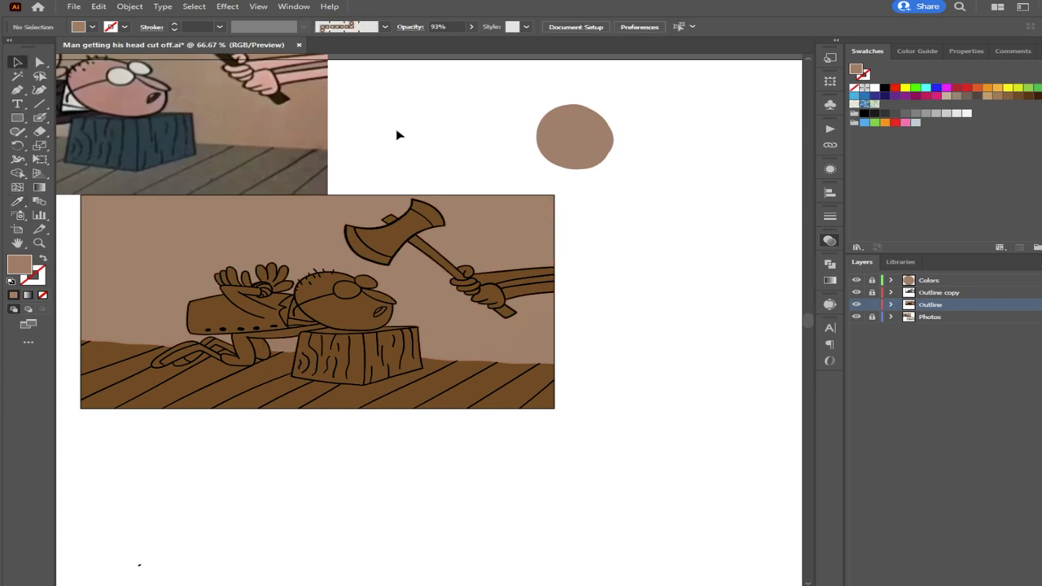
Recolour the gap between the executioner's two arms with the wall's fill and 93% opacity using the Eyedropper
scroll(577, 379, "down", 1)
left_click_drag(552, 391, 589, 395)
scroll(586, 332, "up", 4)
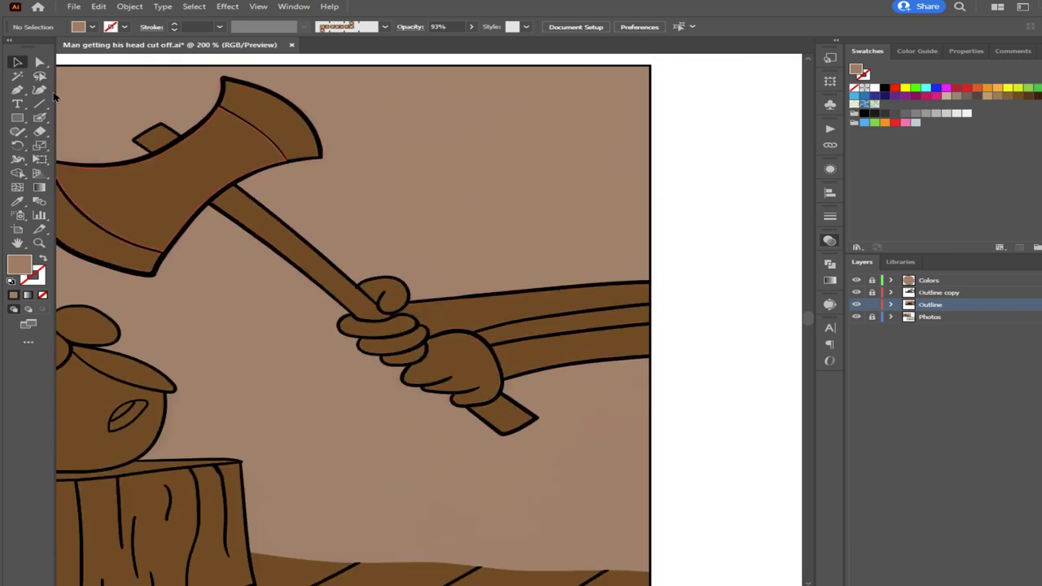
left_click(41, 61)
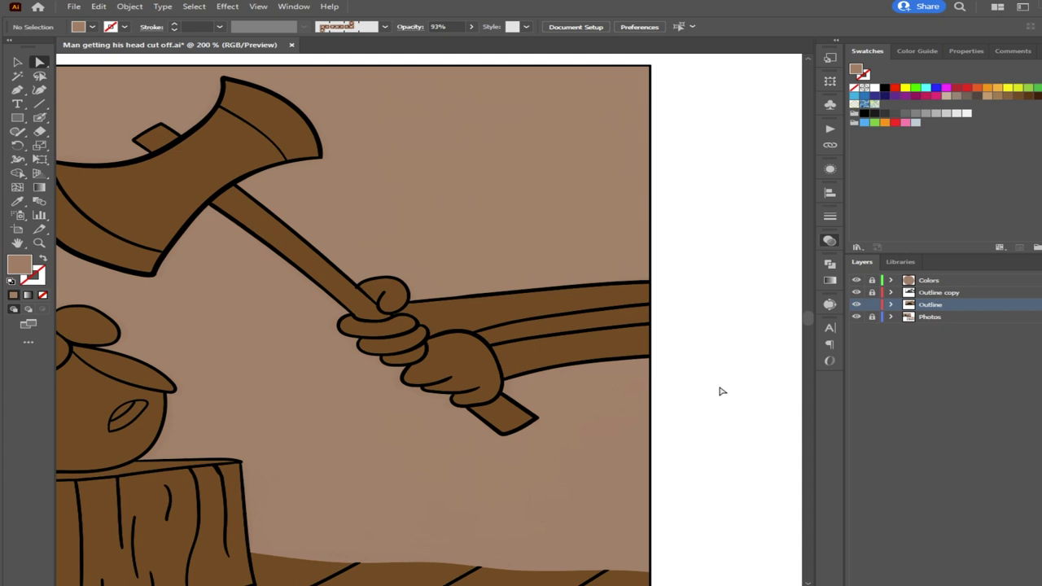
left_click(546, 333)
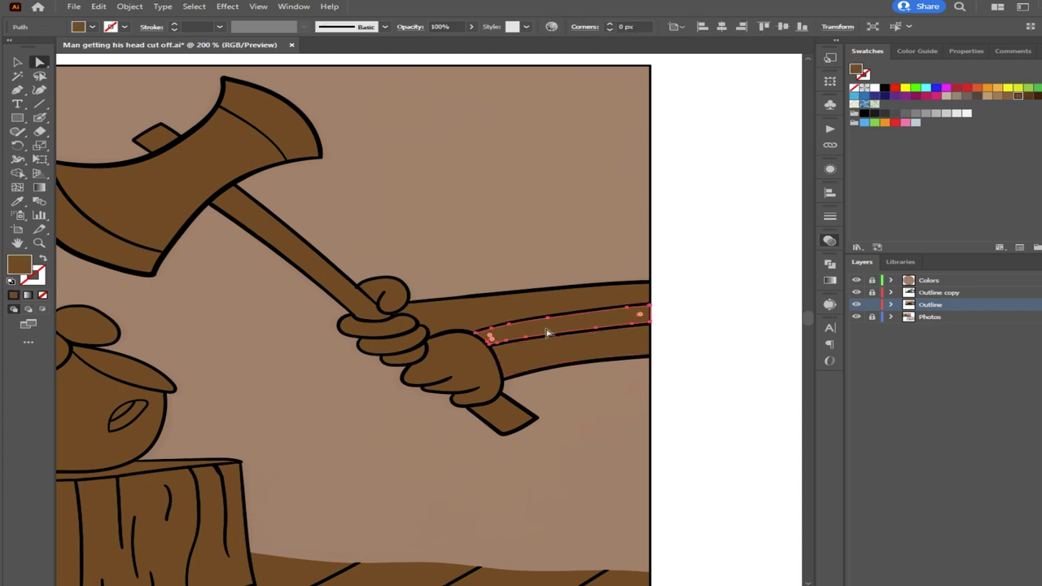
key("i")
left_click(516, 223)
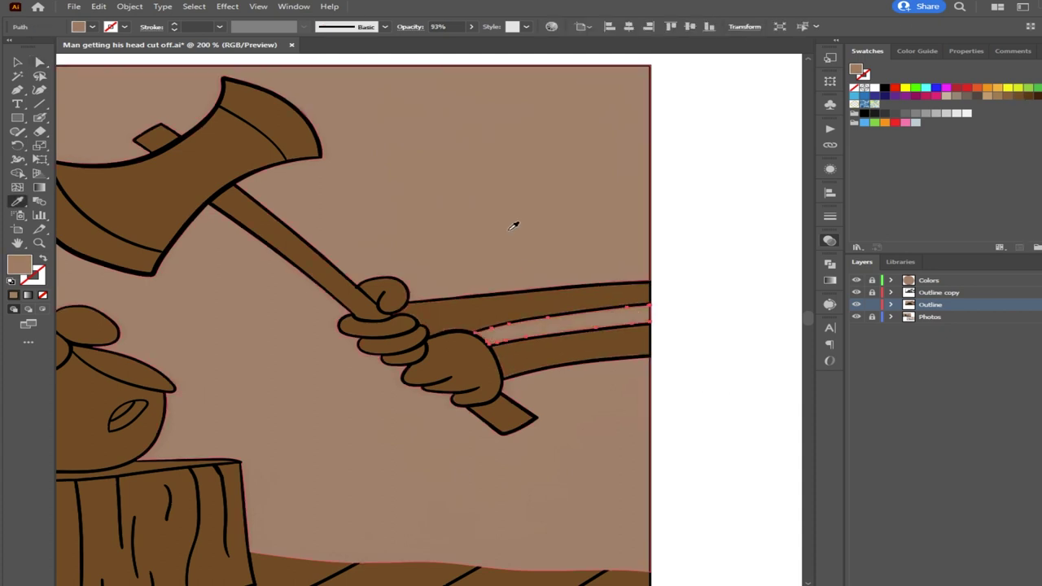
left_click(39, 65)
left_click(687, 348)
scroll(686, 348, "down", 2)
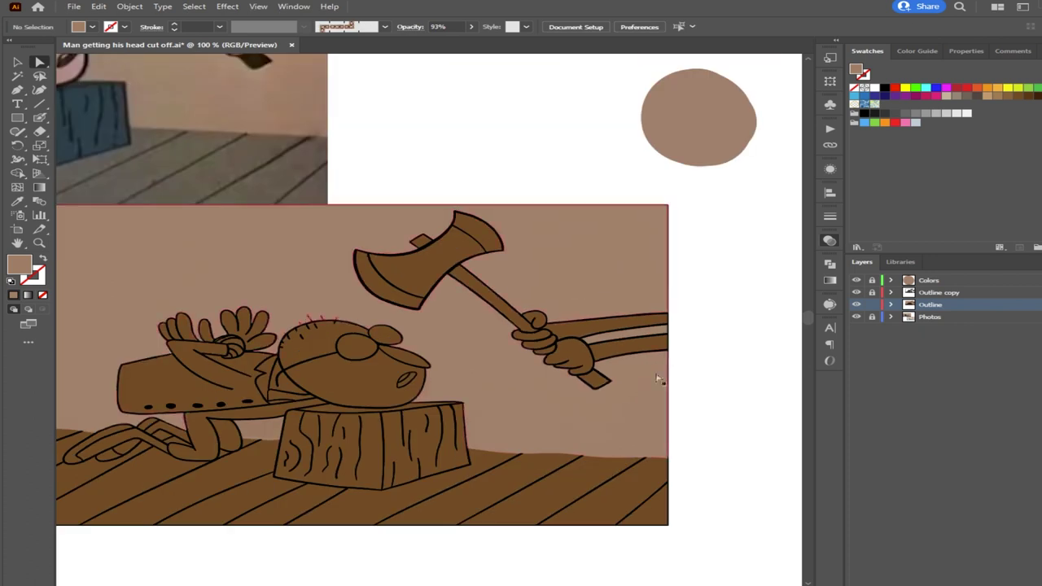
left_click_drag(525, 400, 634, 363)
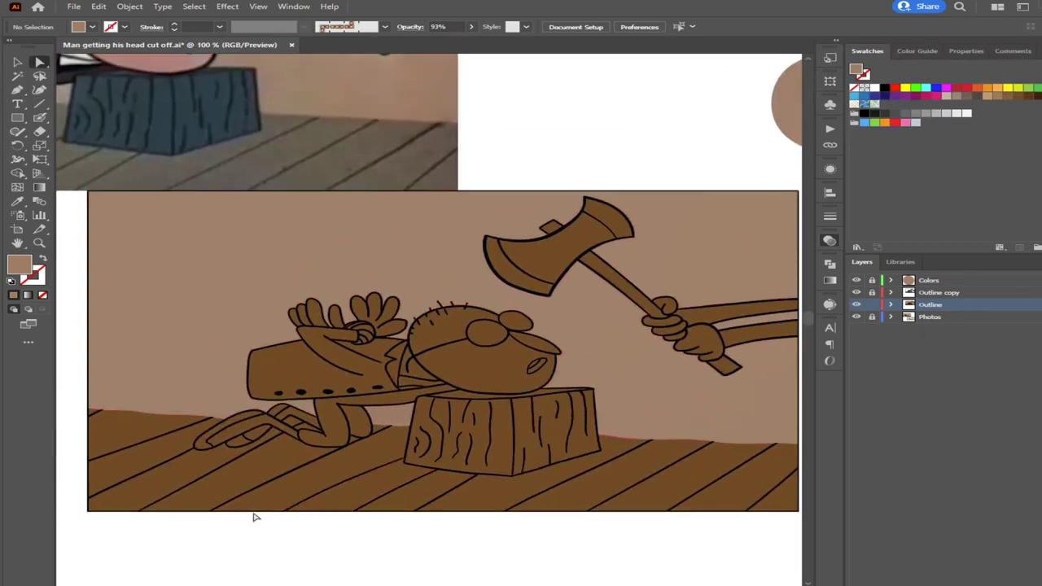
left_click(238, 478)
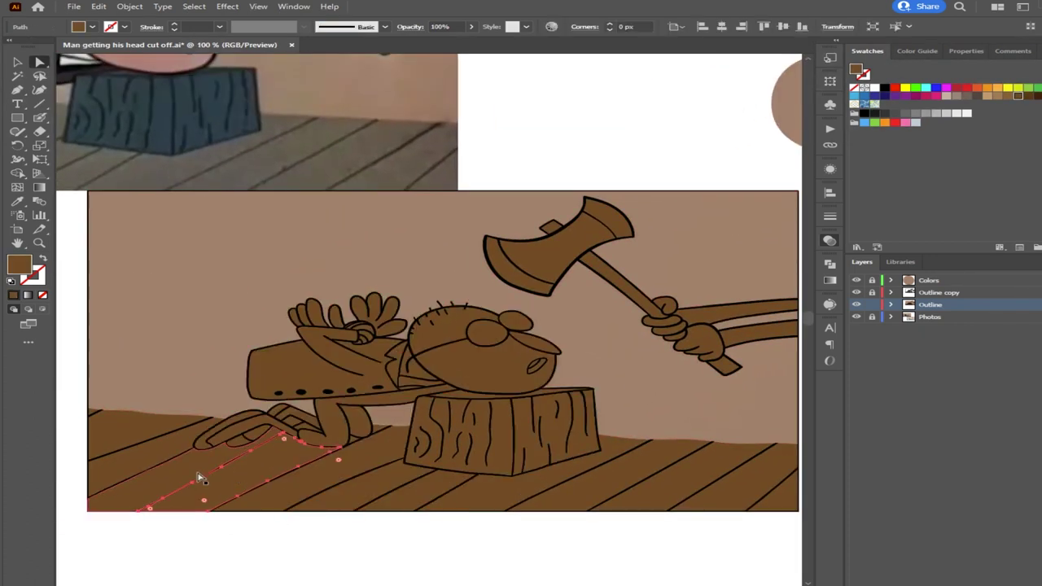
left_click(144, 455, "shift")
left_click(127, 431, "shift")
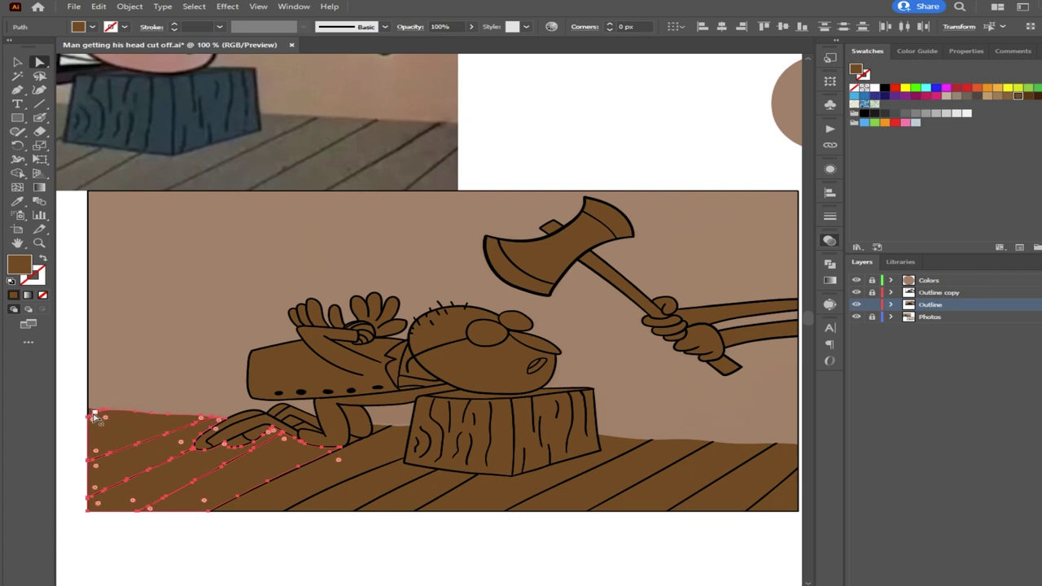
scroll(93, 416, "up", 2)
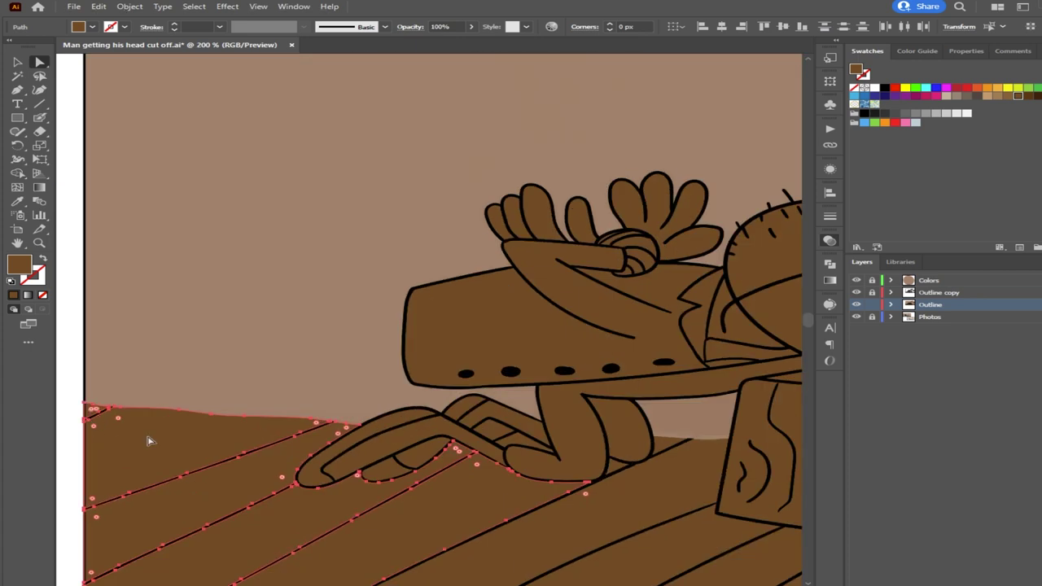
left_click(551, 544, "shift")
left_click_drag(667, 551, 465, 462)
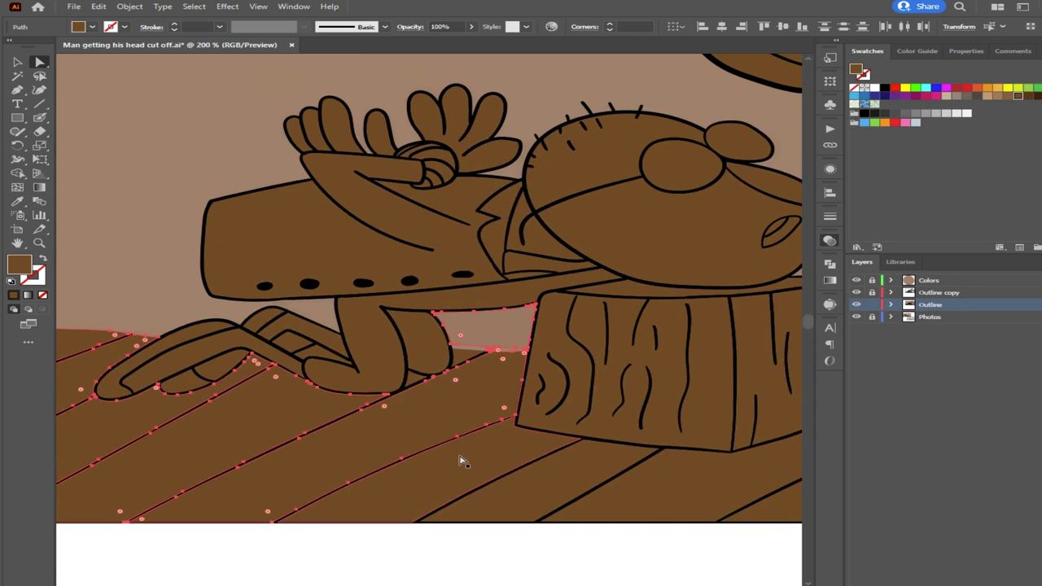
scroll(535, 457, "down", 1)
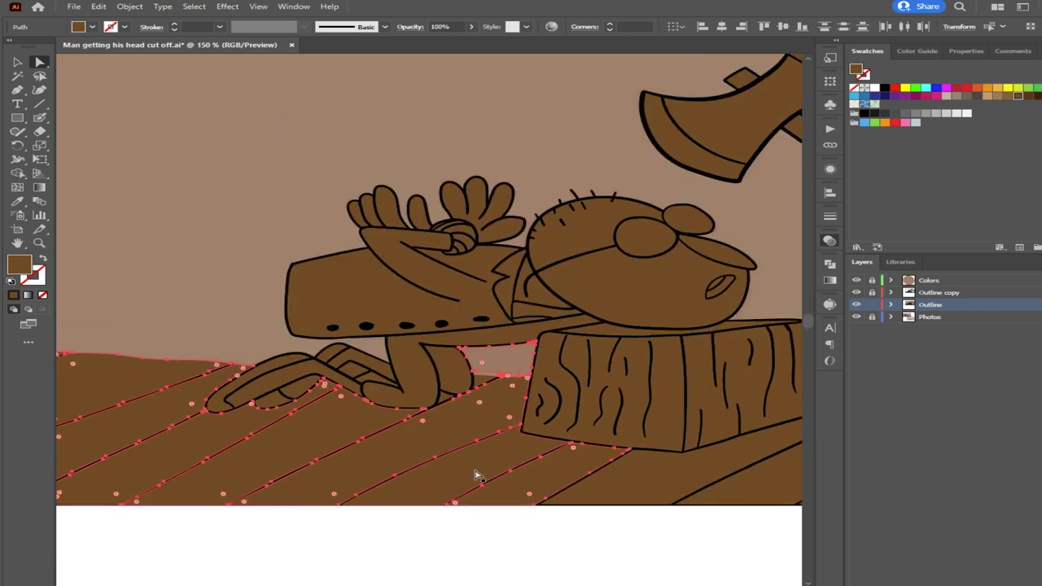
left_click(501, 538)
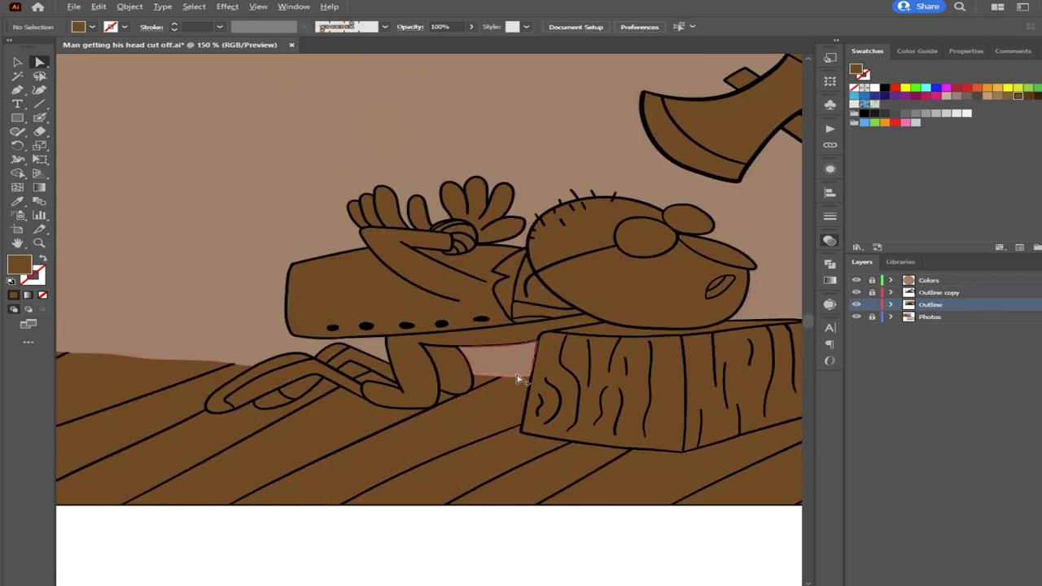
Try moving the small wall piece between the leg and the chopping block aside, undoing each move
scroll(519, 378, "up", 6)
left_click(479, 387)
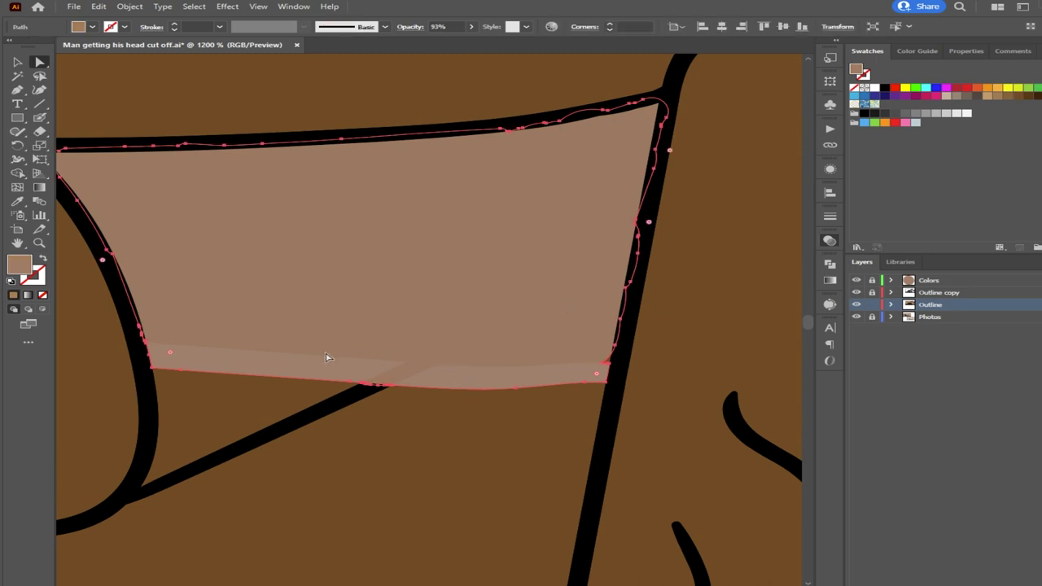
left_click_drag(308, 325, 373, 278)
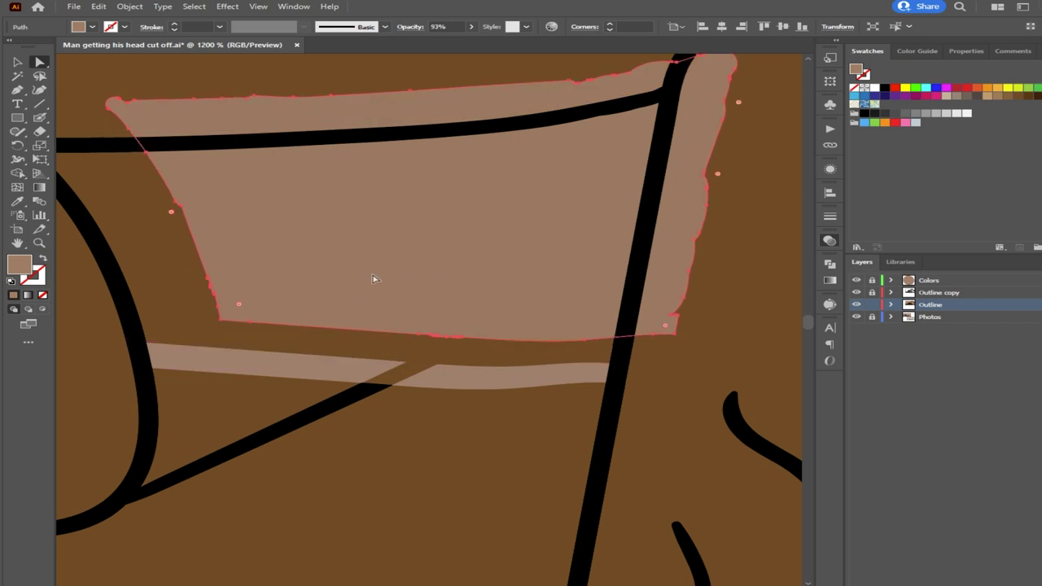
key("ctrl+z")
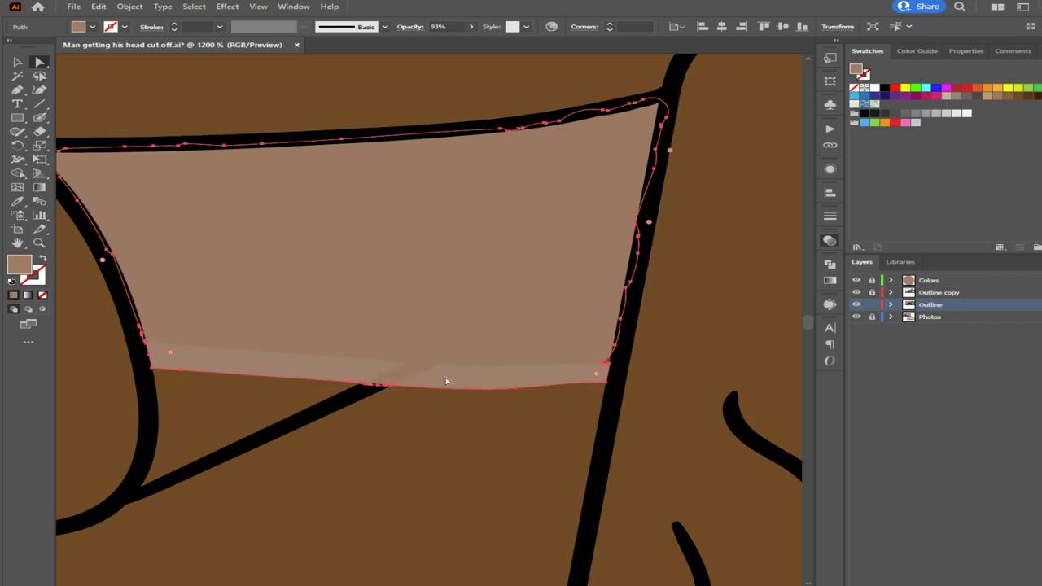
left_click(269, 414)
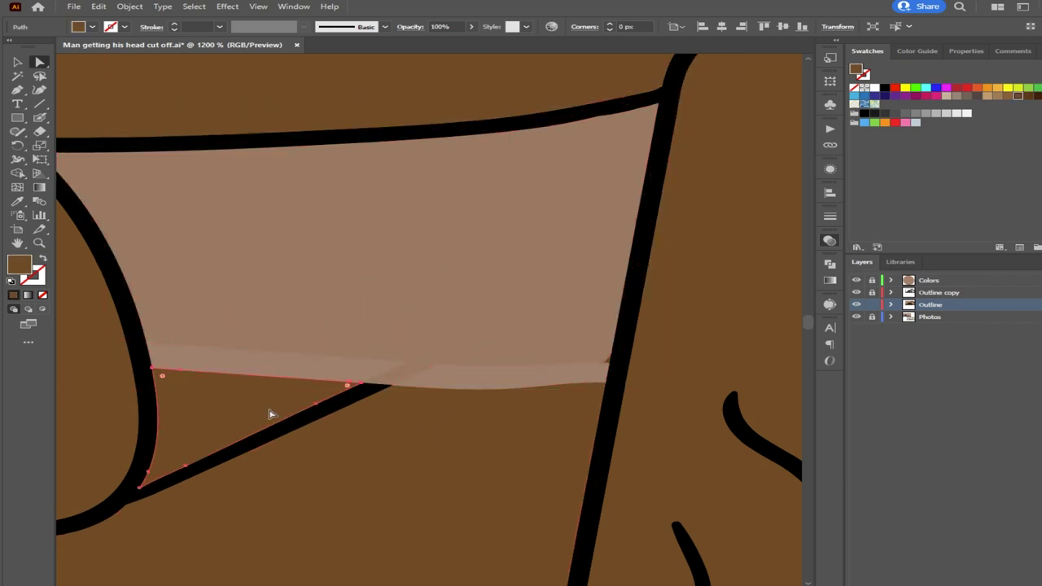
left_click(273, 367)
mouse_move(326, 407)
left_mouse_down()
mouse_move(350, 432)
mouse_move(458, 476)
left_mouse_up()
key("ctrl+z")
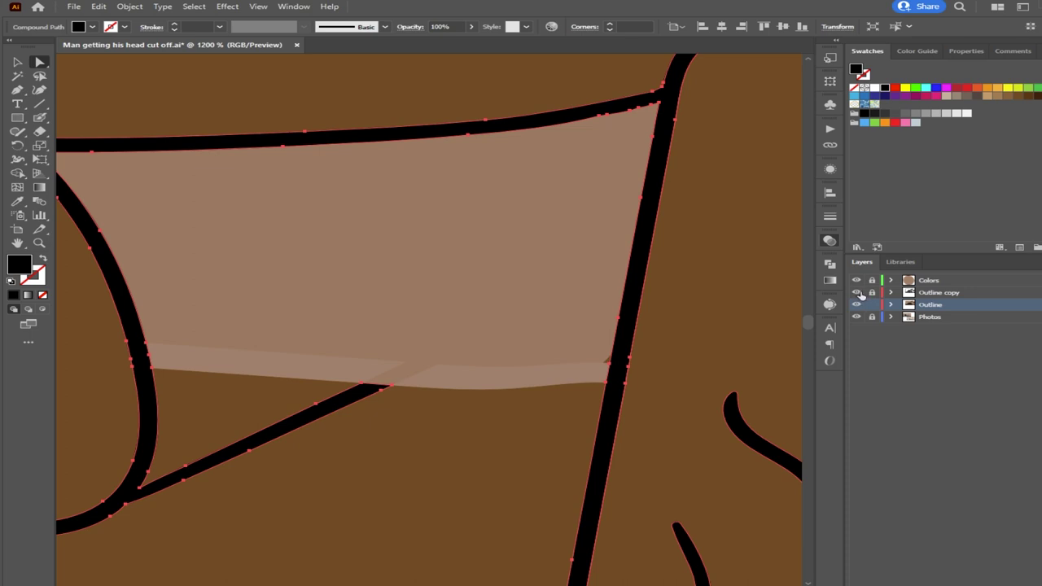
Examine the edges of the small wall piece beneath the outlines by hiding and showing the Outline copy layer
left_click(855, 293)
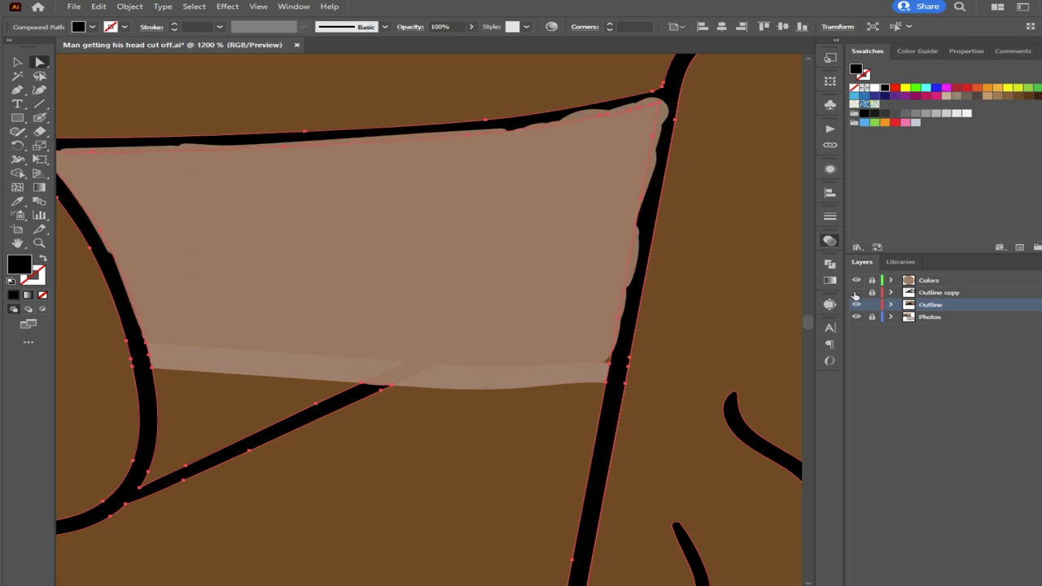
left_click(855, 293)
scroll(651, 354, "down", 7)
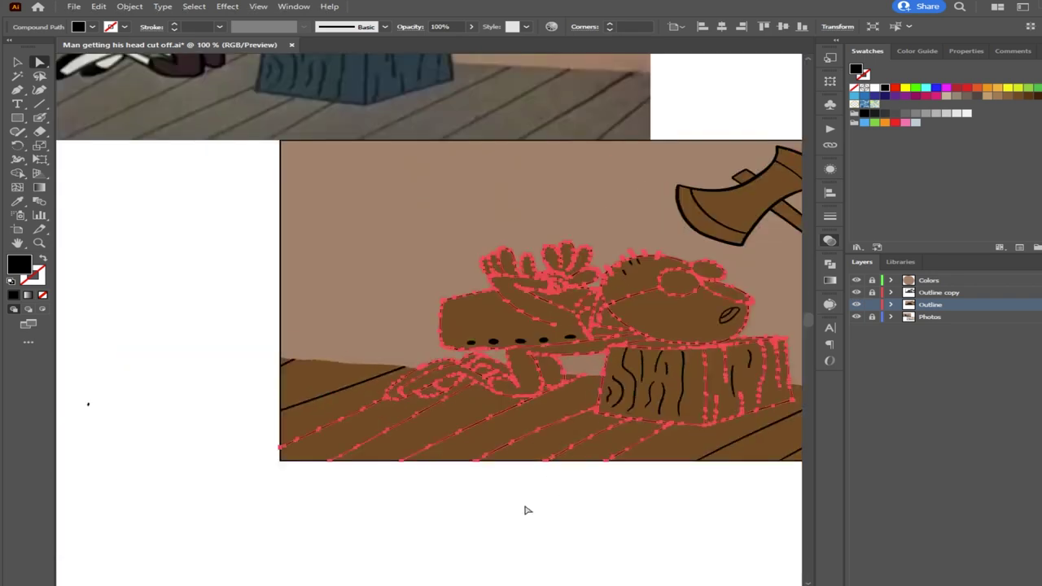
left_click(527, 510)
left_click_drag(576, 492, 328, 476)
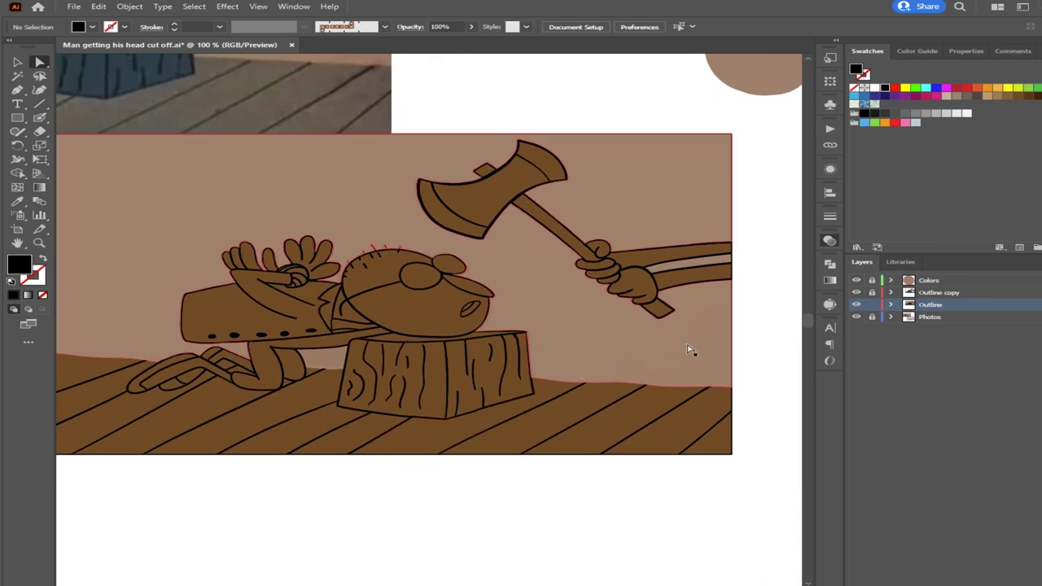
Compare the scene with and without the Outline copy layer around the leg and chopping block, leaving the layer shown
scroll(686, 366, "up", 4)
left_click_drag(306, 397, 734, 349)
left_click_drag(281, 408, 582, 415)
scroll(539, 442, "down", 2)
scroll(506, 349, "up", 5)
left_click(855, 305)
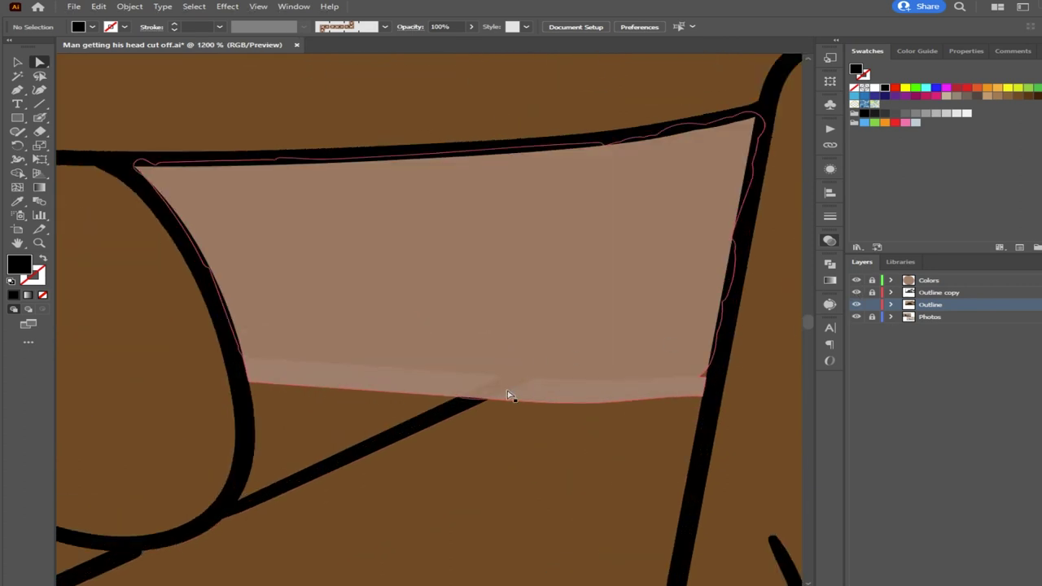
scroll(505, 395, "down", 8)
scroll(598, 423, "down", 1)
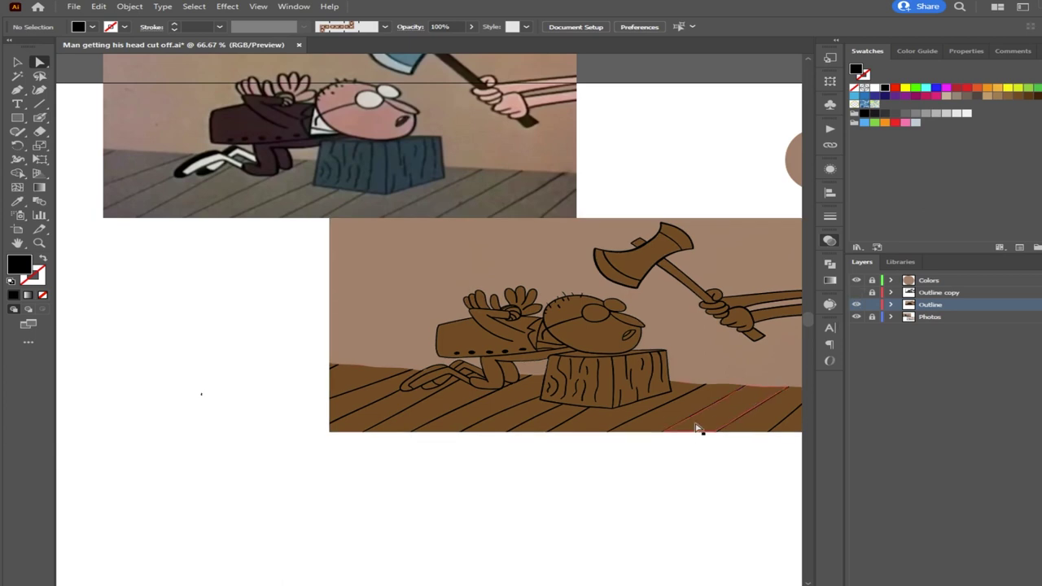
left_click_drag(574, 465, 416, 446)
scroll(379, 362, "up", 7)
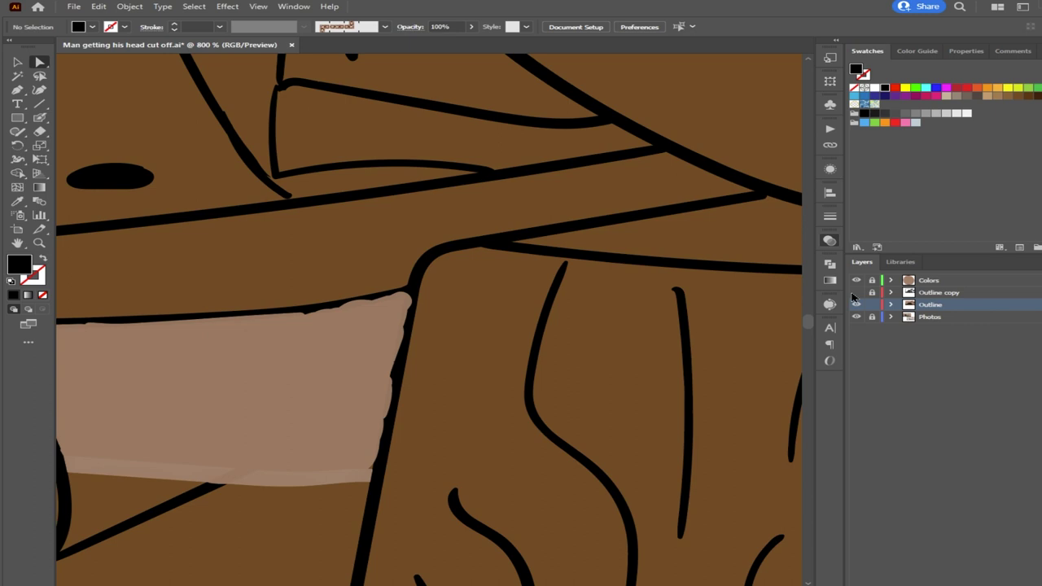
left_click(856, 293)
left_click(855, 293)
left_click(855, 293)
left_click(855, 293)
left_click(856, 293)
left_click(856, 293)
left_click(855, 293)
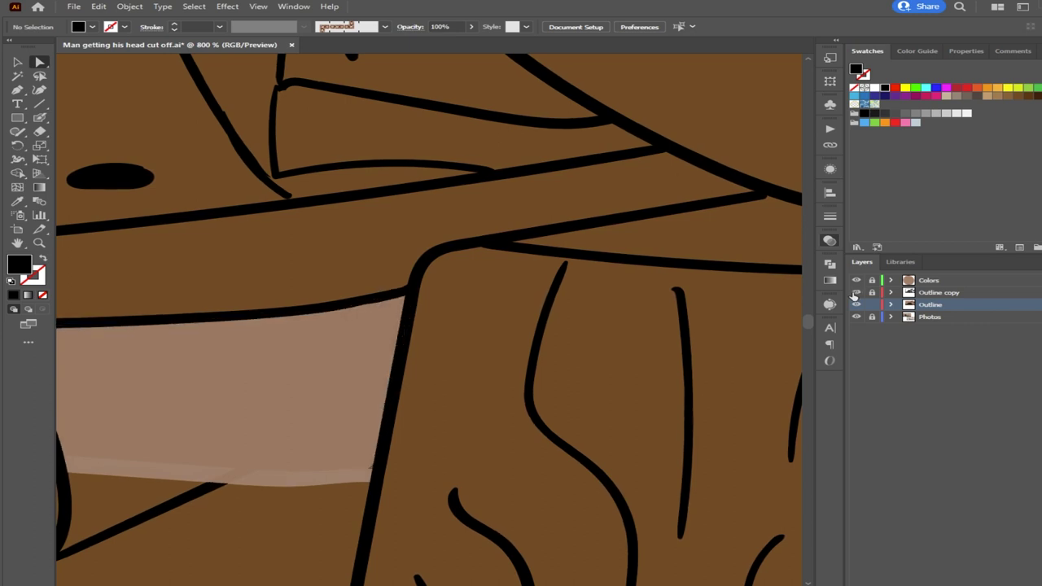
Examine the overlap along the small wall piece's lower edge and compare its colour with the large wall beside the chopping block
scroll(395, 400, "down", 5)
scroll(358, 418, "up", 5)
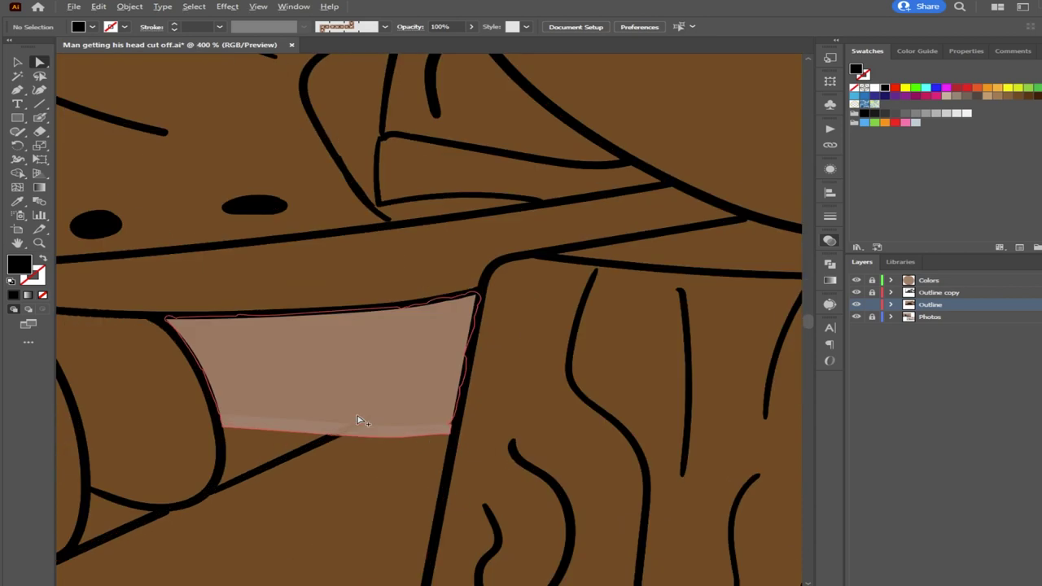
scroll(391, 432, "up", 3)
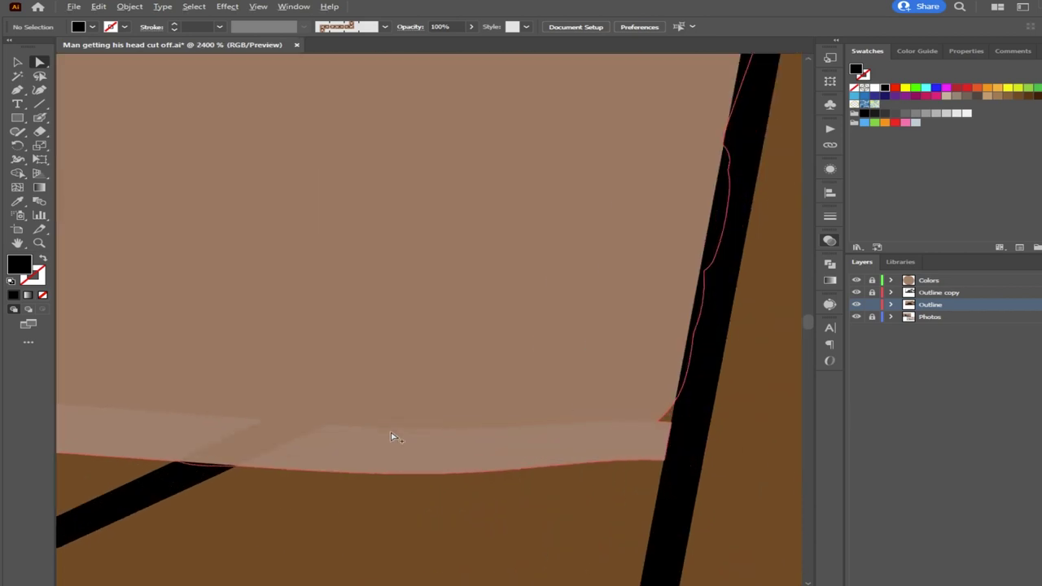
scroll(391, 431, "down", 4)
left_click_drag(641, 451, 123, 414)
left_click_drag(602, 422, 208, 400)
scroll(208, 400, "right", 10)
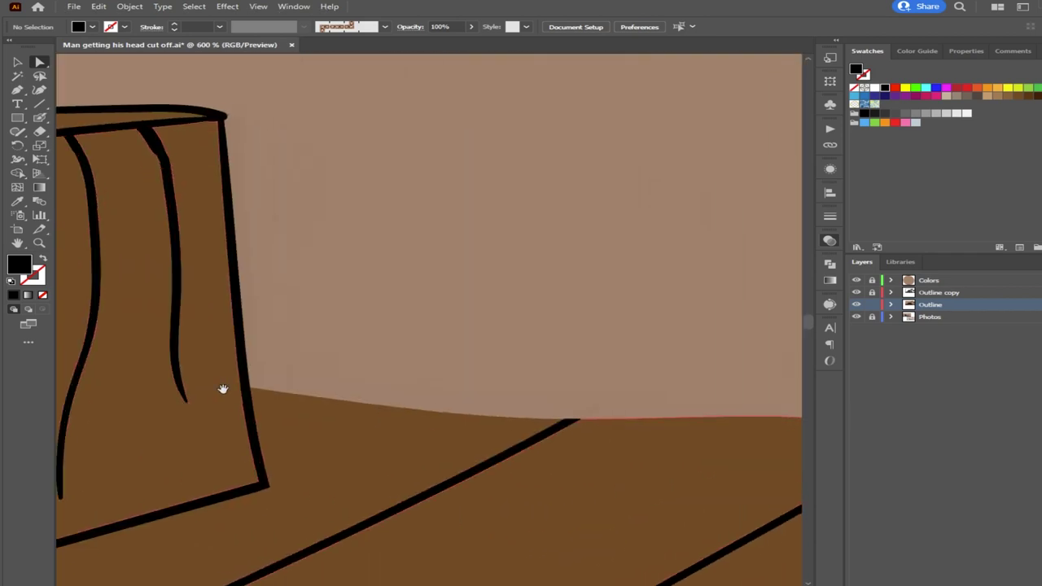
scroll(372, 421, "left", 8)
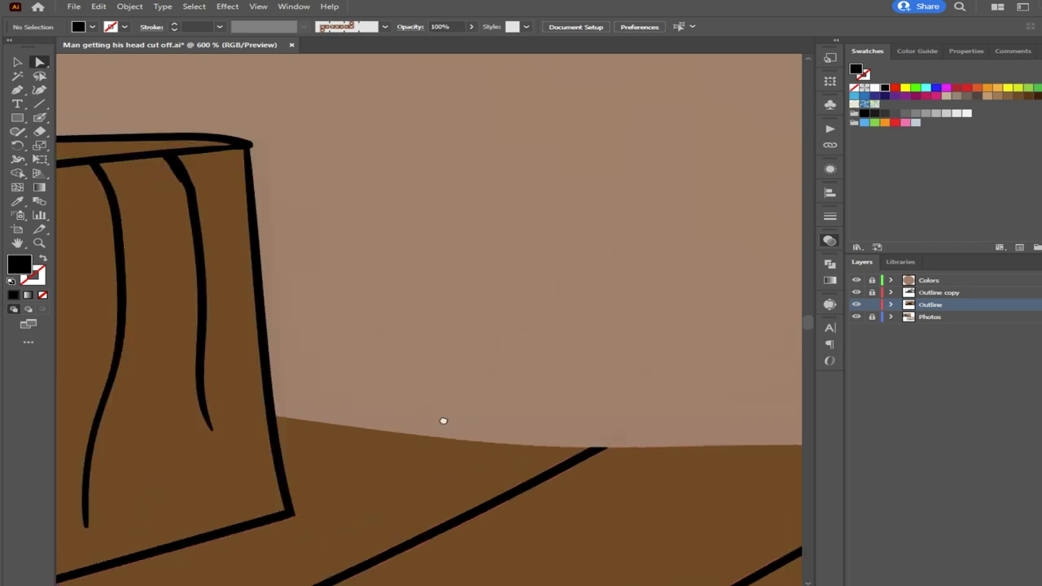
scroll(442, 420, "up", 5)
left_click_drag(526, 416, 890, 412)
left_click_drag(116, 363, 403, 349)
scroll(478, 400, "up", 3)
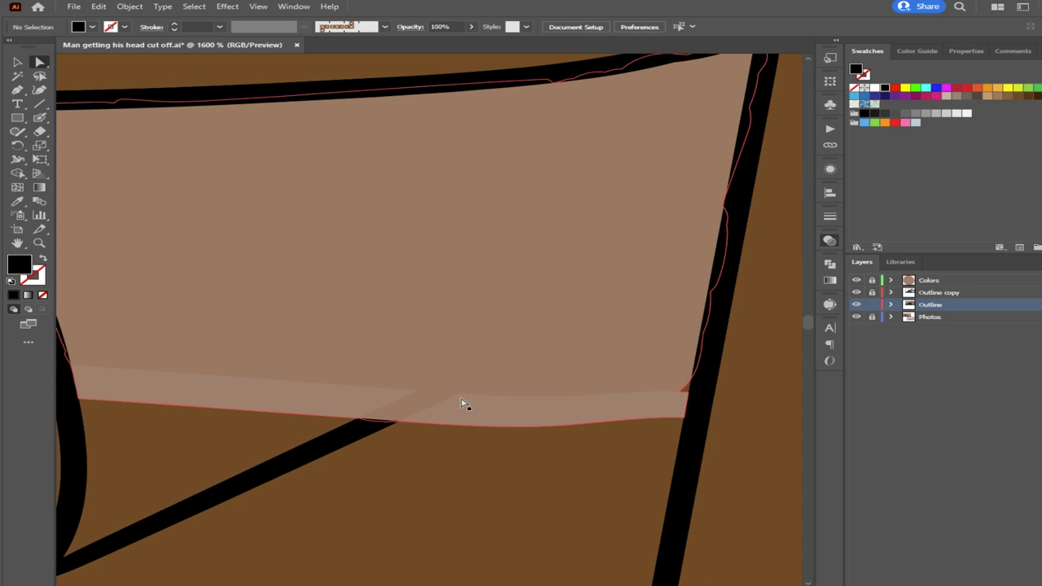
Recolour the small wall piece between the leg and the chopping block to match the large wall with the Eyedropper, at 100% opacity
left_click(469, 374)
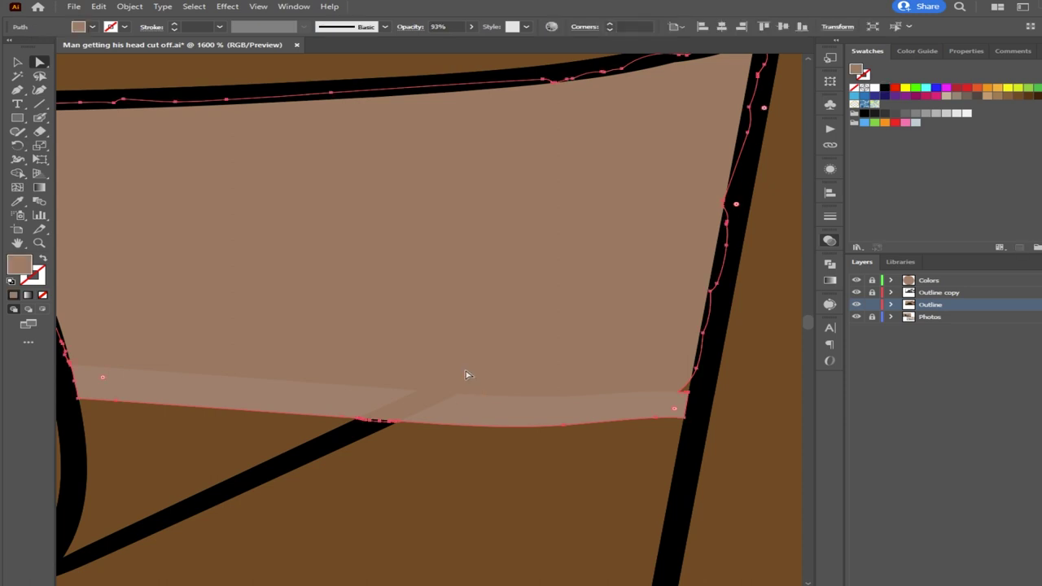
key("i")
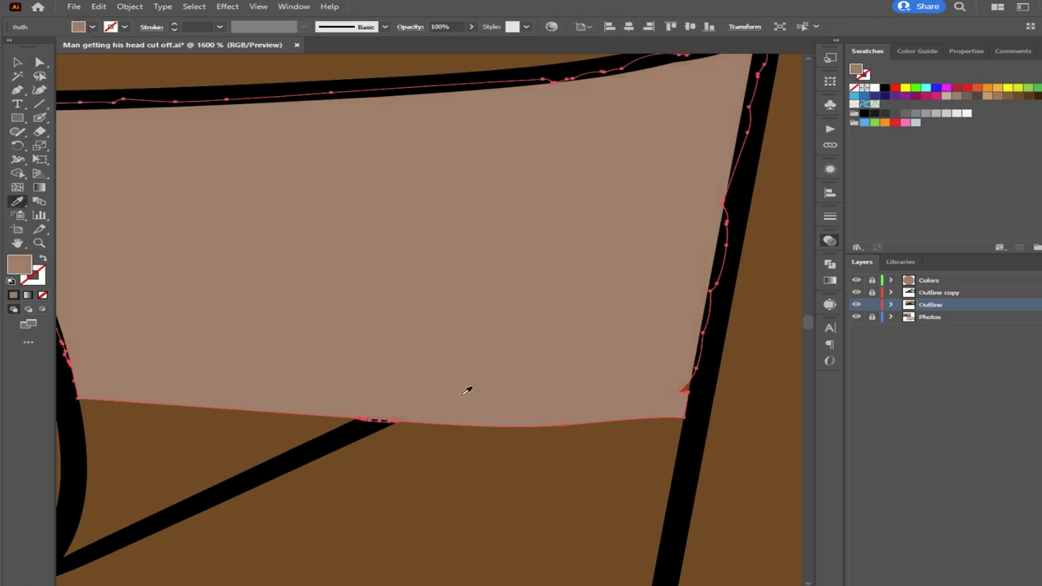
left_click(37, 65)
scroll(478, 324, "down", 8)
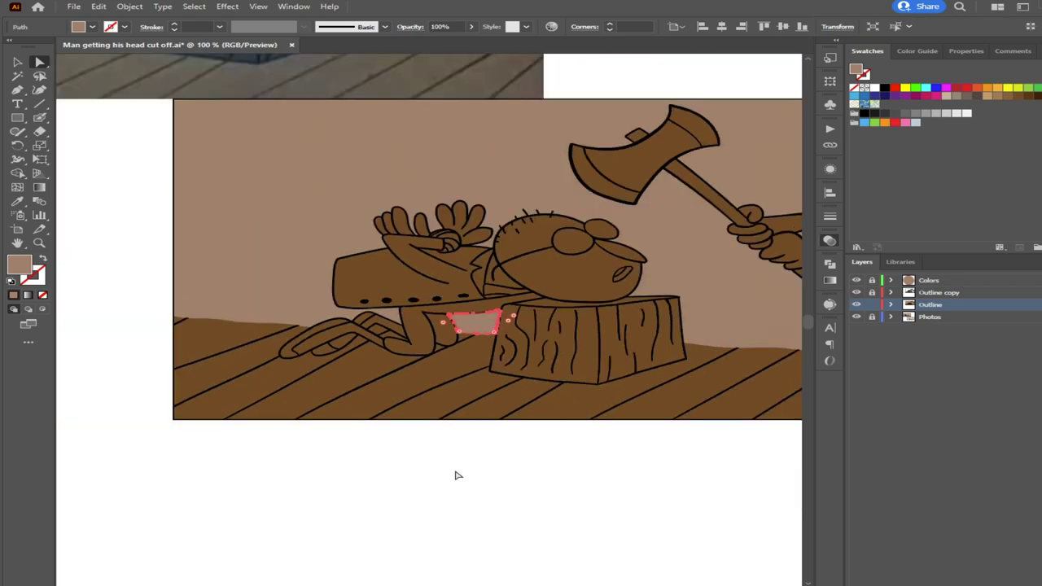
left_click(456, 477)
left_click_drag(498, 477, 362, 495)
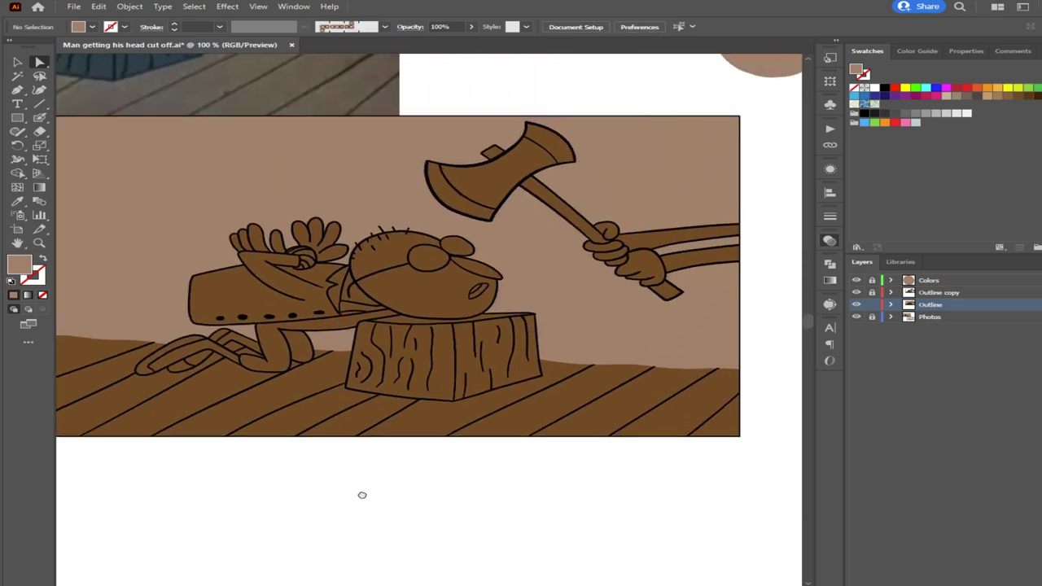
left_click(721, 435)
left_click(672, 419, "shift")
left_click(611, 418, "shift")
left_click(456, 424, "shift")
left_click(377, 425, "shift")
left_click(302, 425, "shift")
left_click(255, 419, "shift")
left_click(243, 411, "shift")
left_click(194, 402, "shift")
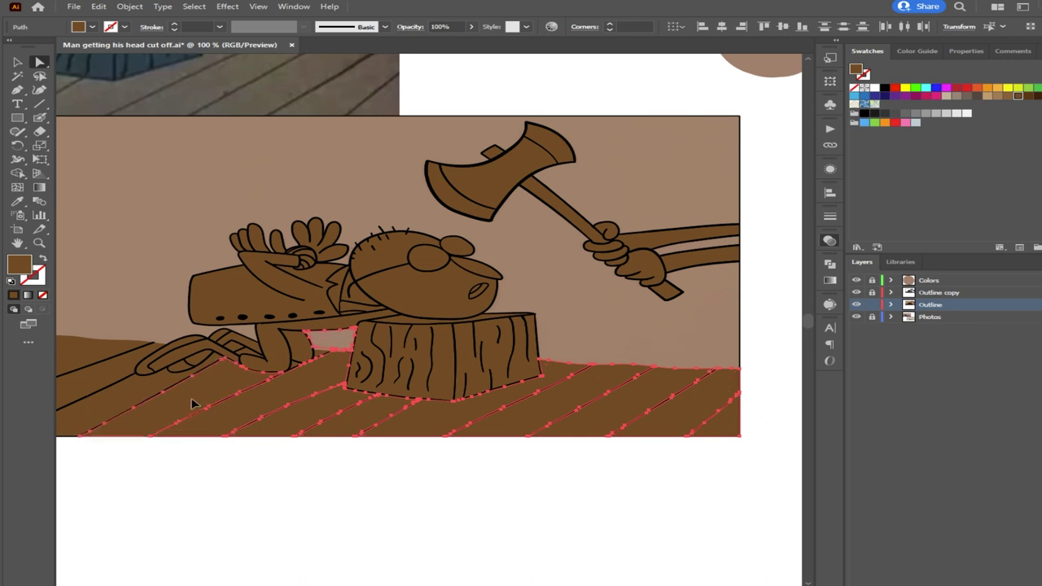
left_click(210, 465)
Select the five floor planks from the kneeling man's lower legs to the scene's left edge, leaving the small wall piece out
scroll(268, 435, "up", 2)
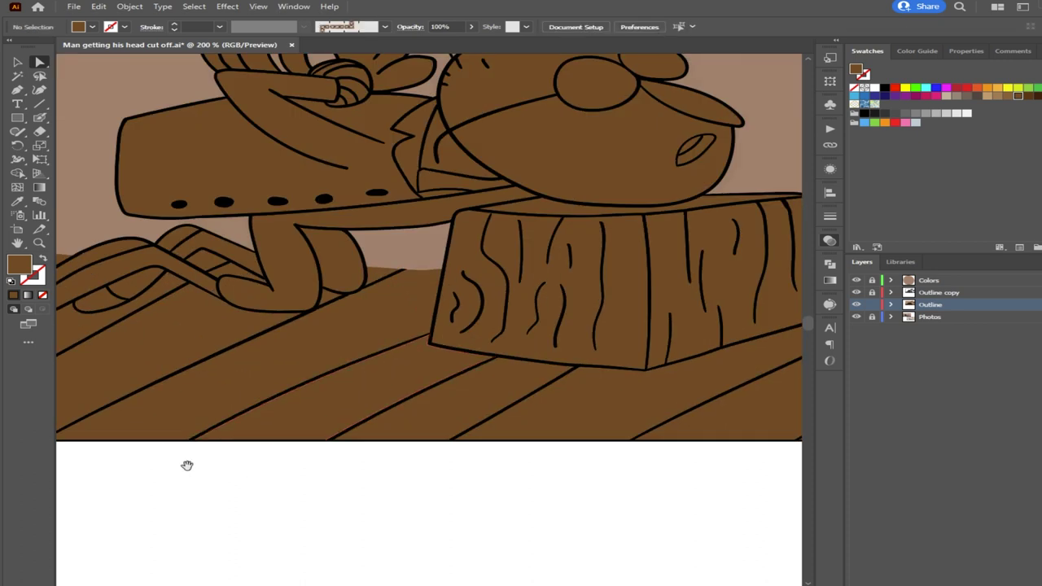
left_click_drag(187, 465, 604, 498)
left_click(483, 423)
left_click(409, 409, "shift")
left_click(347, 368, "shift")
left_click(307, 317, "shift")
left_click(221, 269, "shift")
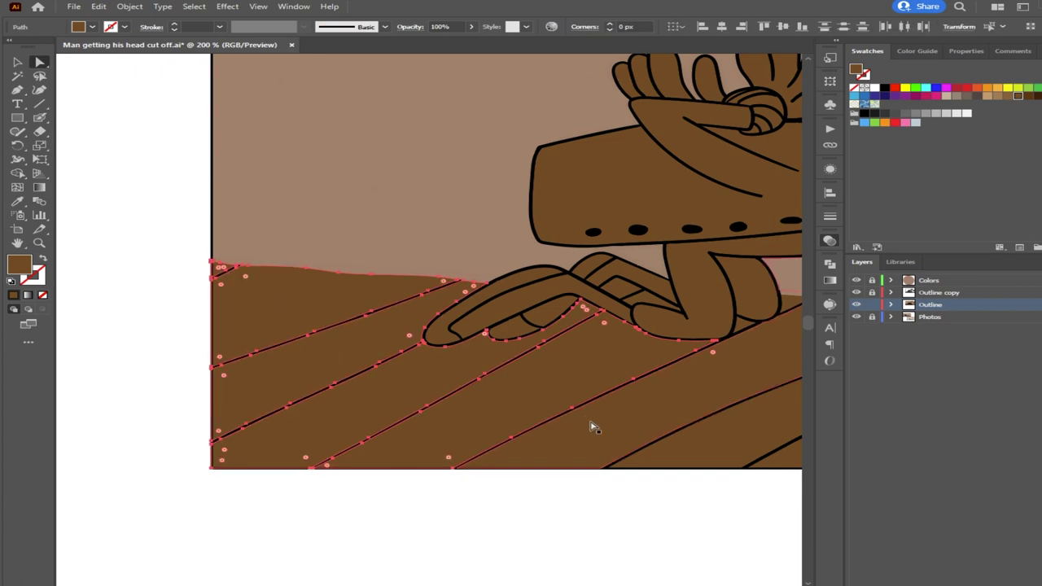
Add the floor planks below and beyond the chopping block to the selection, skipping the long plank behind its left corner
scroll(551, 437, "right", 5)
scroll(551, 437, "down", 1)
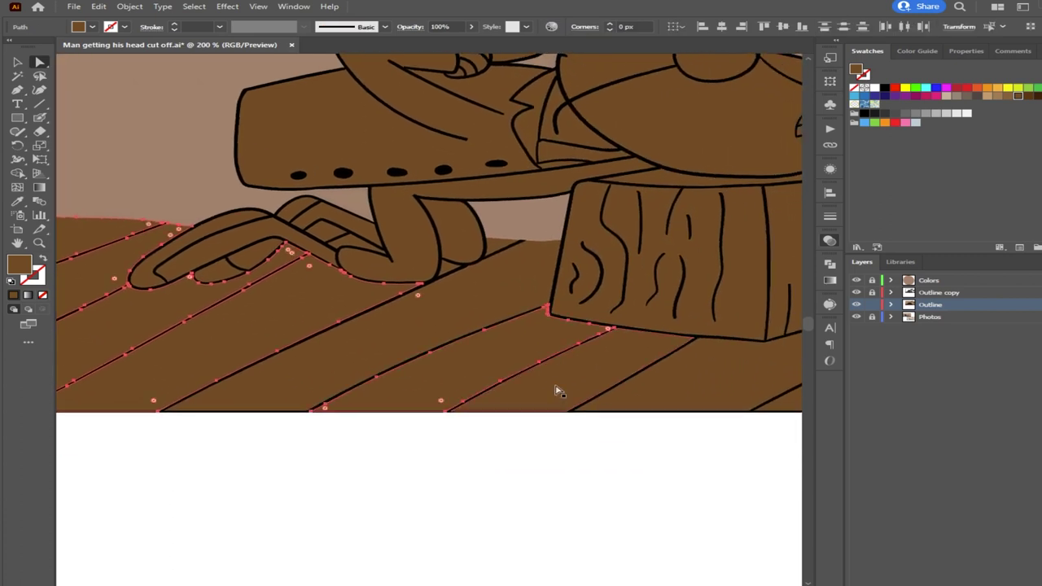
left_click_drag(722, 437, 407, 389)
left_click(551, 356, "shift")
left_click(689, 359, "shift")
left_click_drag(682, 431, 480, 467)
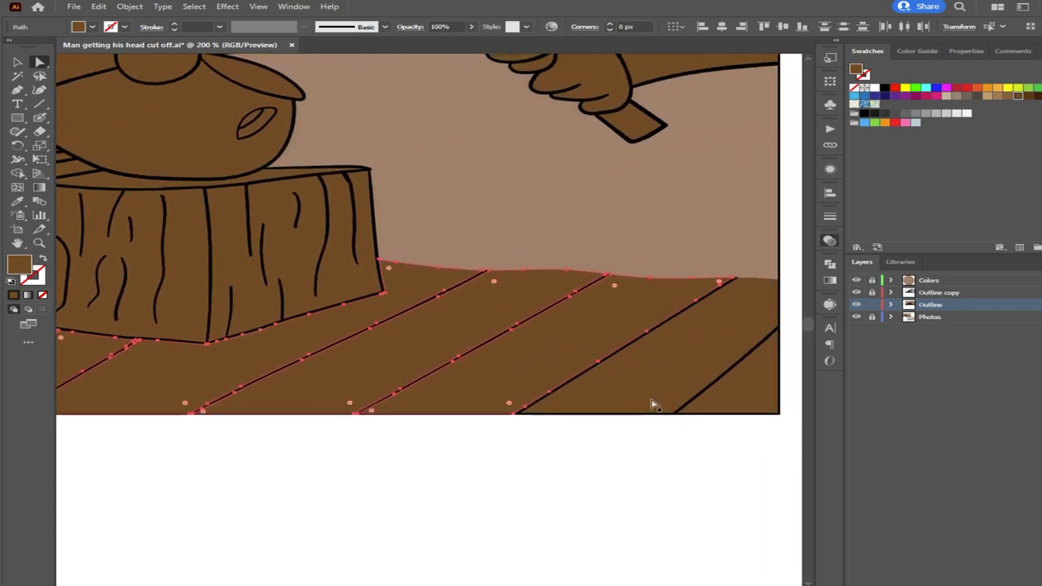
scroll(472, 337, "down", 2)
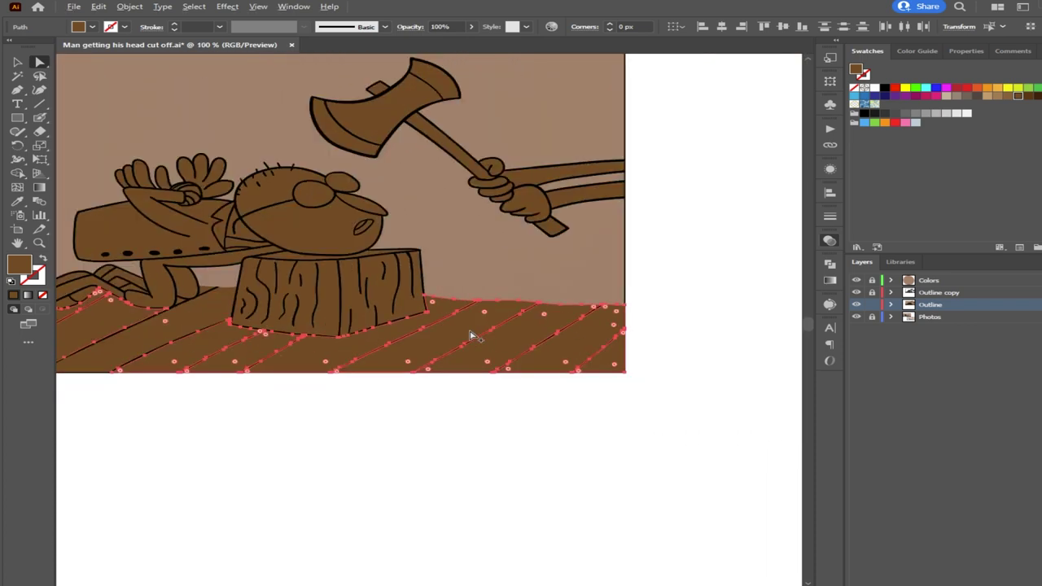
Recolour the selected floor planks with the grey-brown floor colour sampled from the reference picture using the Eyedropper, leaving nothing selected
scroll(472, 337, "down", 1)
left_click_drag(402, 297, 463, 374)
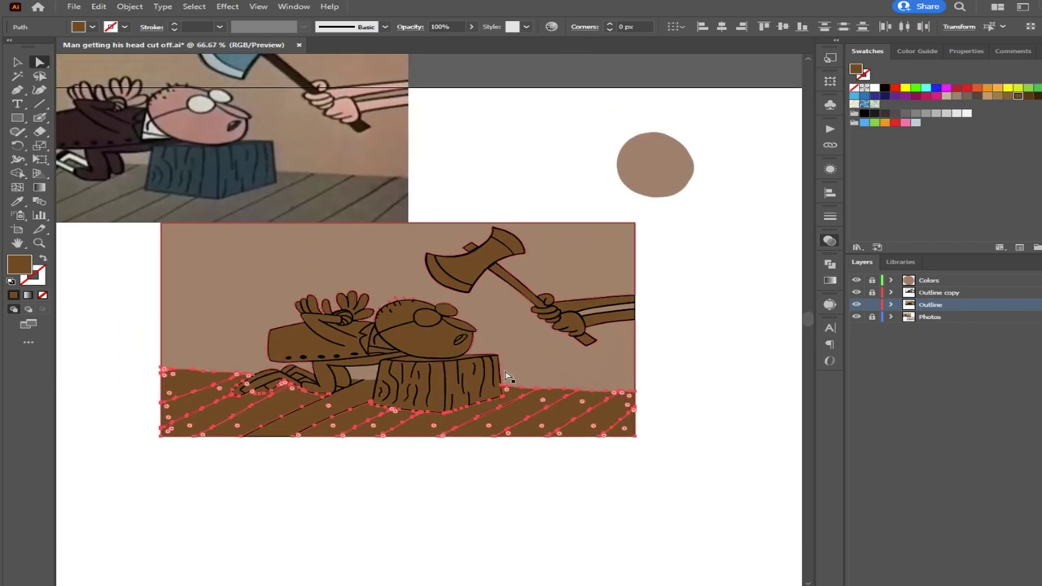
key("i")
left_click(198, 209)
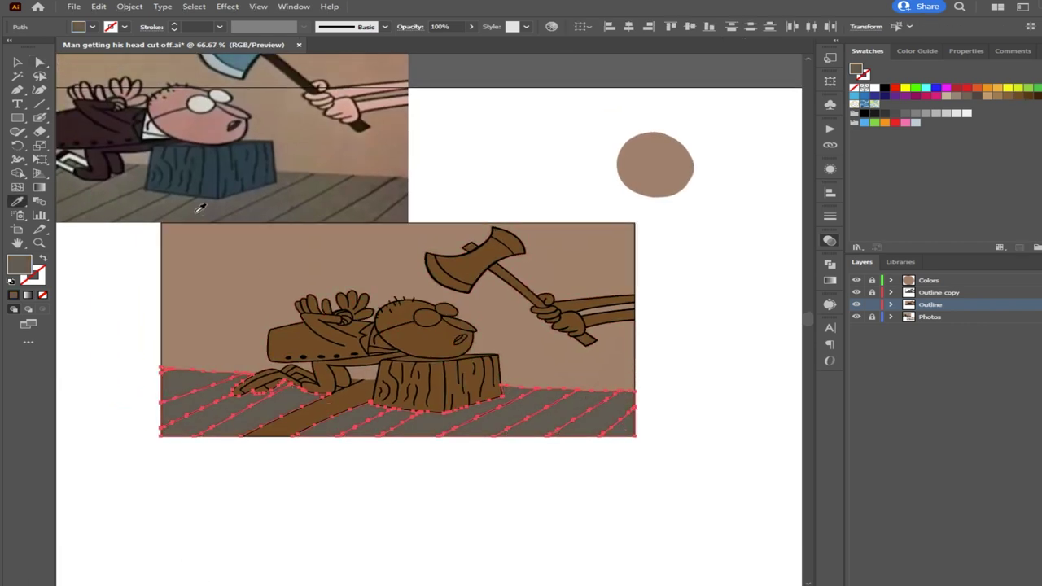
key("a")
left_click(330, 489)
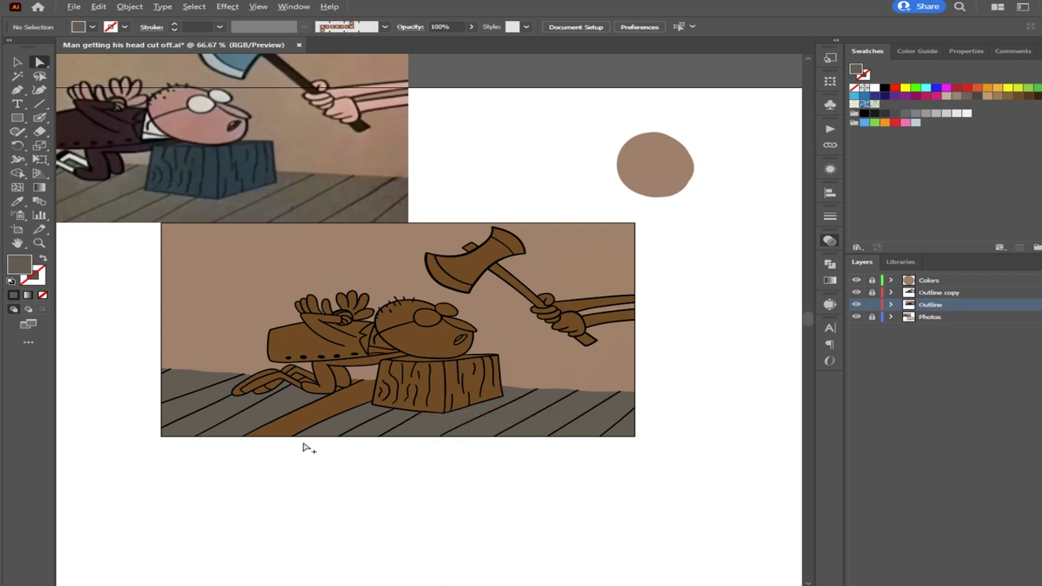
Paint the small triangular floor gap between the two bent knees in the grey-brown of the neighbouring plank
scroll(306, 446, "up", 3)
left_click(394, 408)
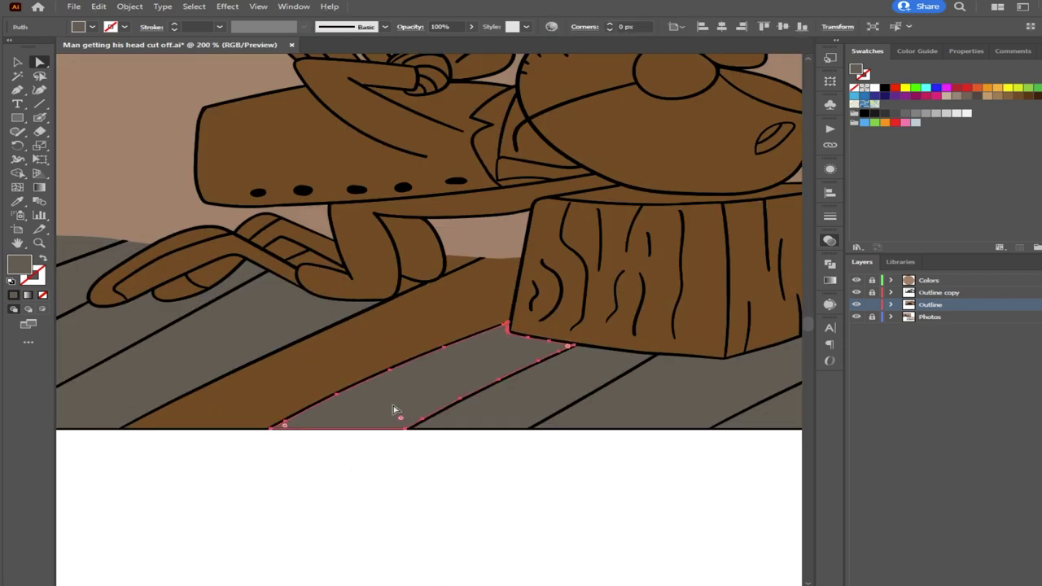
key("n")
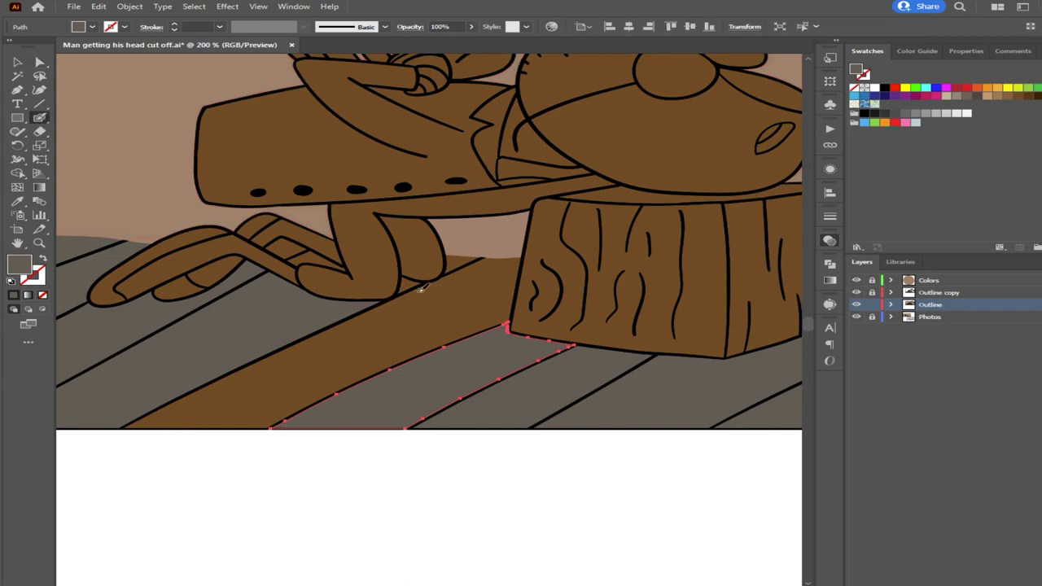
scroll(446, 313, "up", 1)
scroll(389, 279, "up", 2)
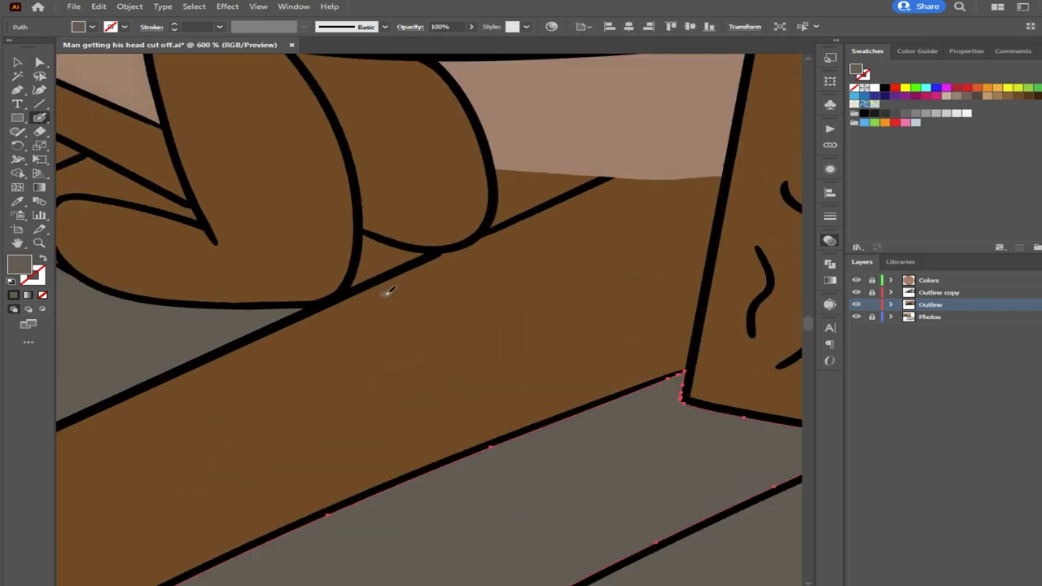
scroll(376, 281, "up", 2)
left_click_drag(361, 289, 371, 332)
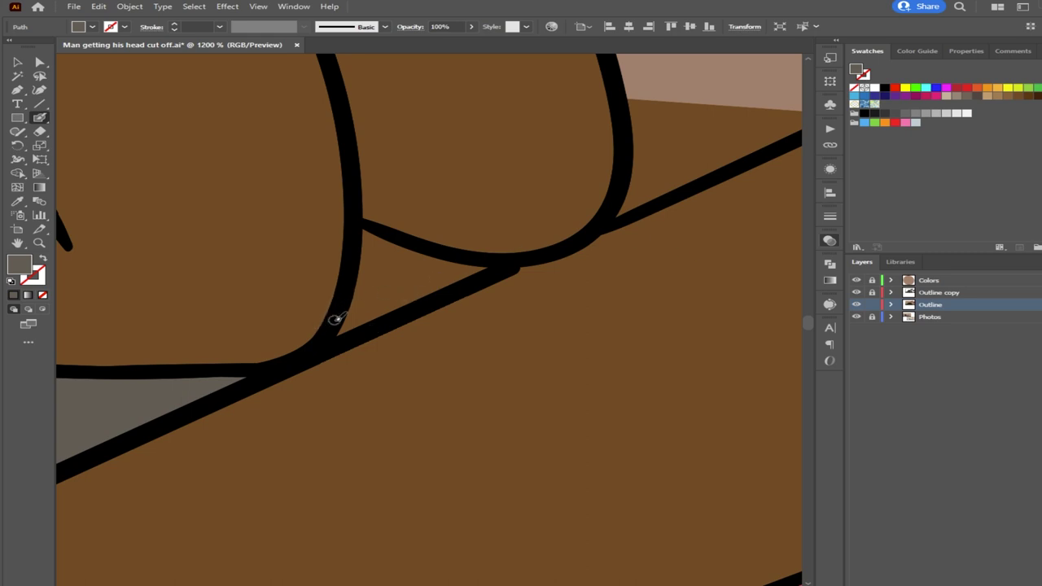
mouse_move(330, 330)
left_mouse_down()
mouse_move(367, 323)
mouse_move(475, 263)
mouse_move(367, 232)
mouse_move(344, 320)
mouse_move(442, 269)
mouse_move(386, 246)
mouse_move(402, 269)
mouse_move(440, 255)
left_mouse_up()
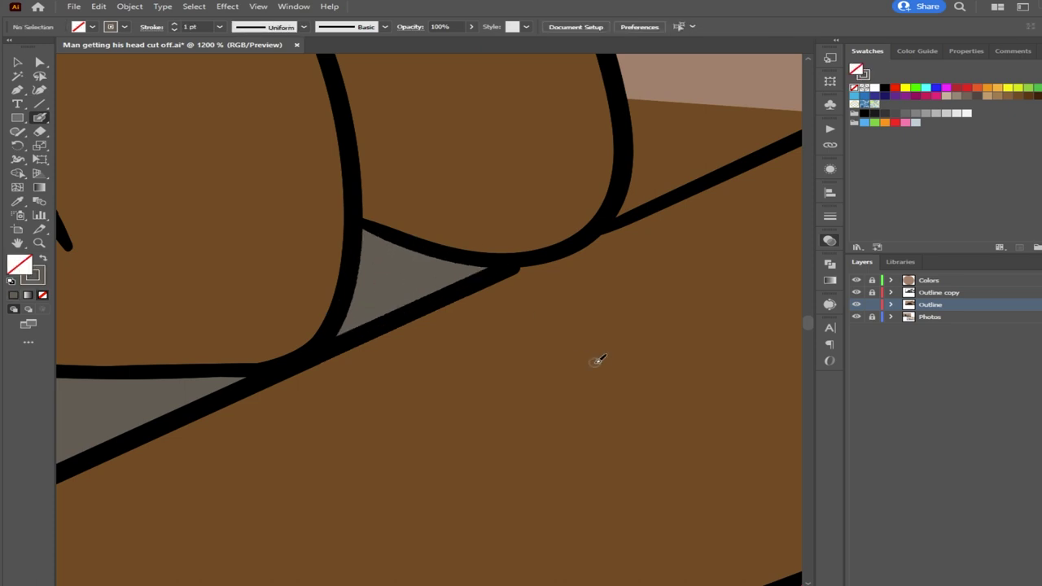
Recolour the small brown floor piece between the rear knee and the wall to match the grey-brown floor with the Eyedropper
scroll(594, 363, "down", 3)
left_click_drag(544, 394, 286, 462)
scroll(311, 384, "up", 3)
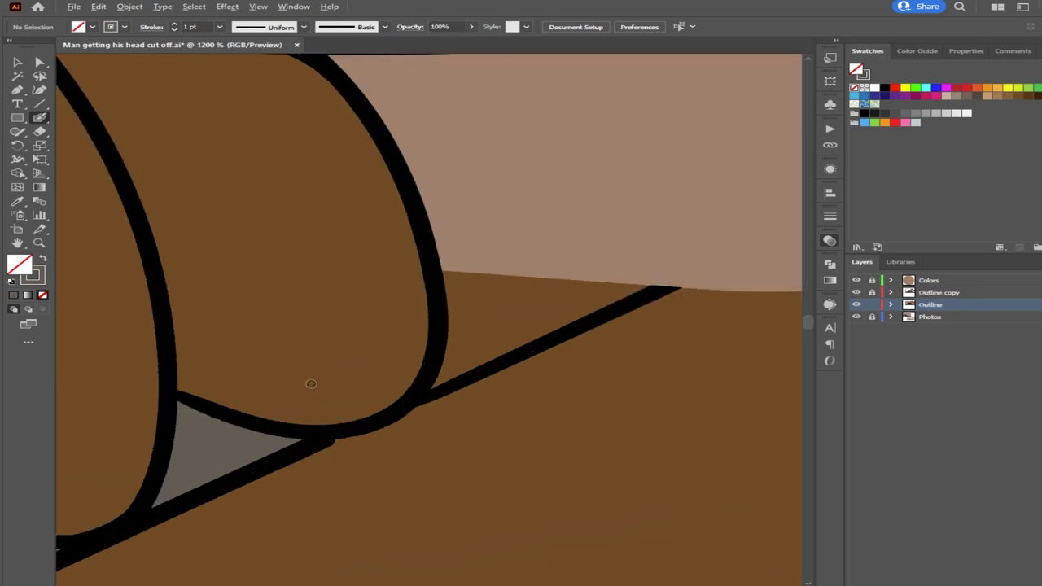
left_click_drag(480, 415, 380, 429)
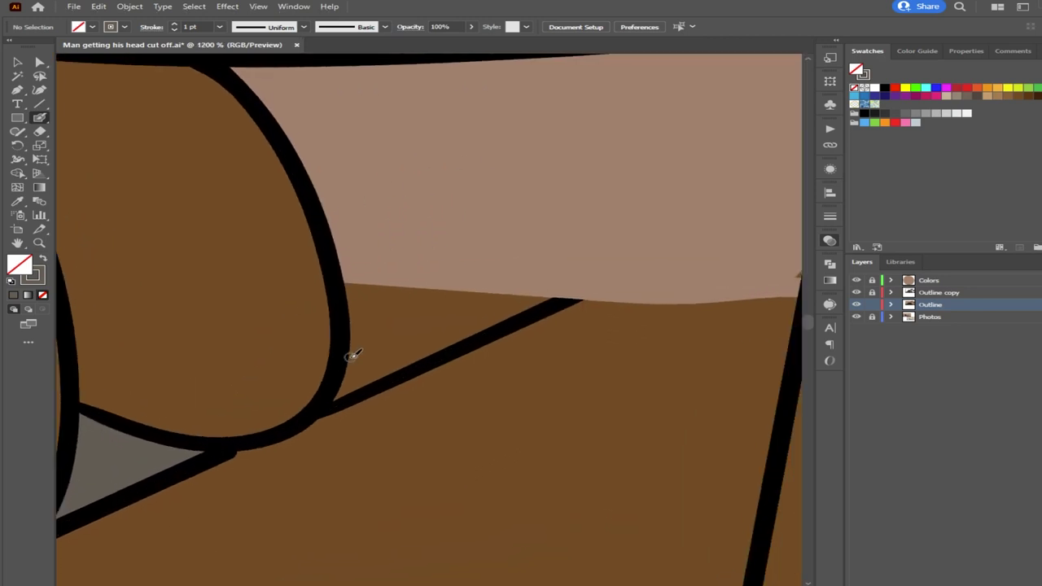
left_click(40, 61)
left_click(409, 320)
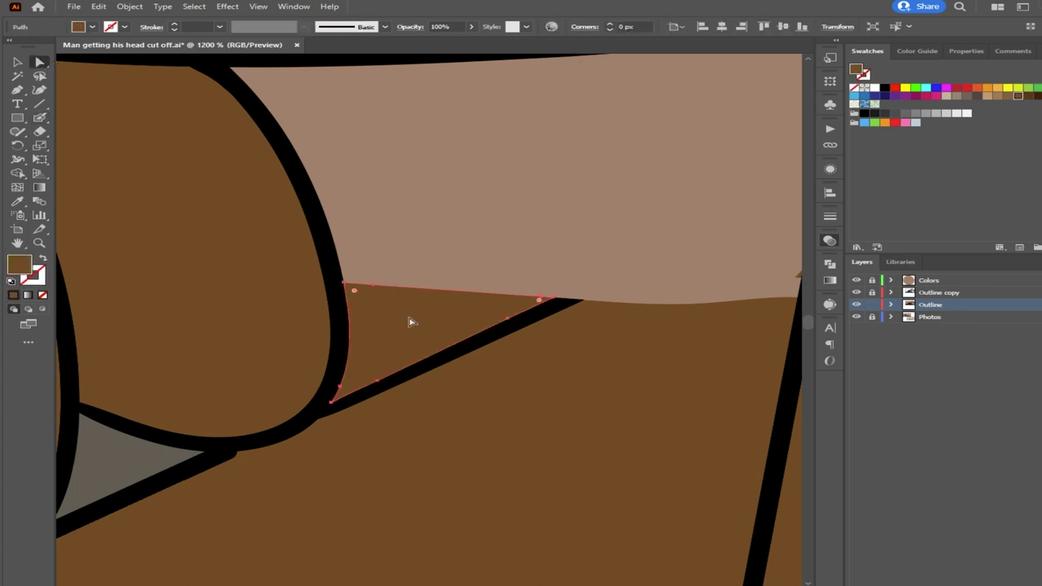
key("i")
left_click(134, 436)
Recolour the remaining long brown plank between the knees and the chopping block to match the grey-brown floor, and clear the selection
left_click(40, 62)
left_click(551, 396)
scroll(678, 429, "down", 1)
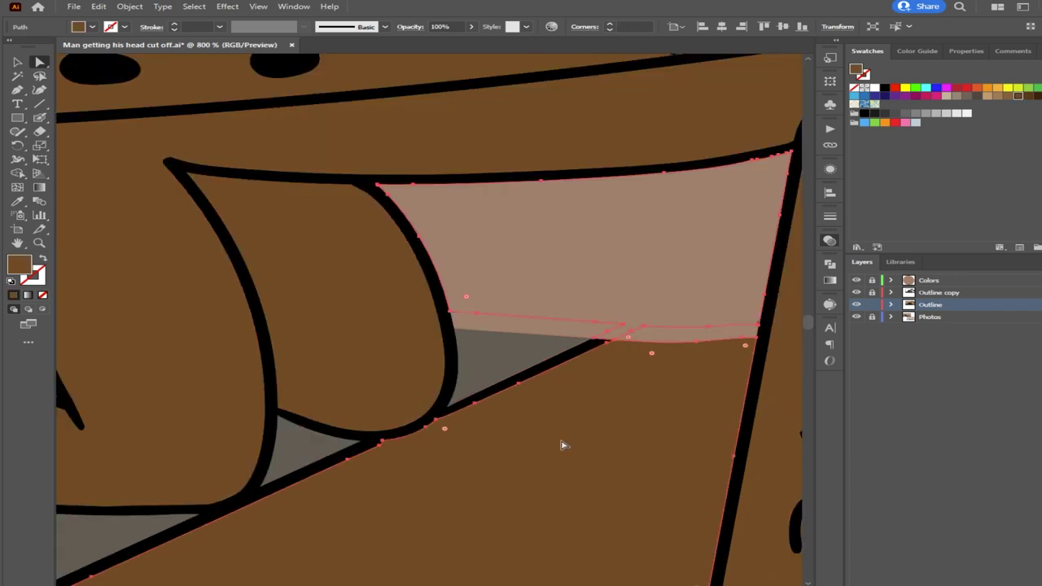
key("i")
left_click(504, 349)
scroll(656, 434, "down", 1)
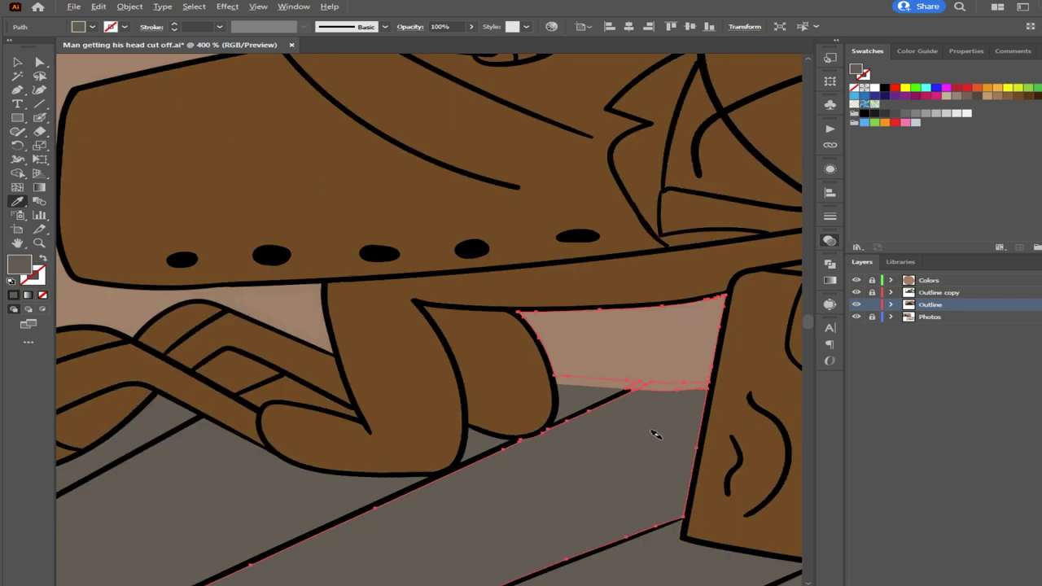
scroll(656, 434, "down", 3)
left_click(39, 62)
left_click(440, 458)
Examine the floor's colour and surface texture in the reference picture up close and compare it with the coloured scene
scroll(486, 451, "down", 1)
left_click_drag(486, 452, 384, 495)
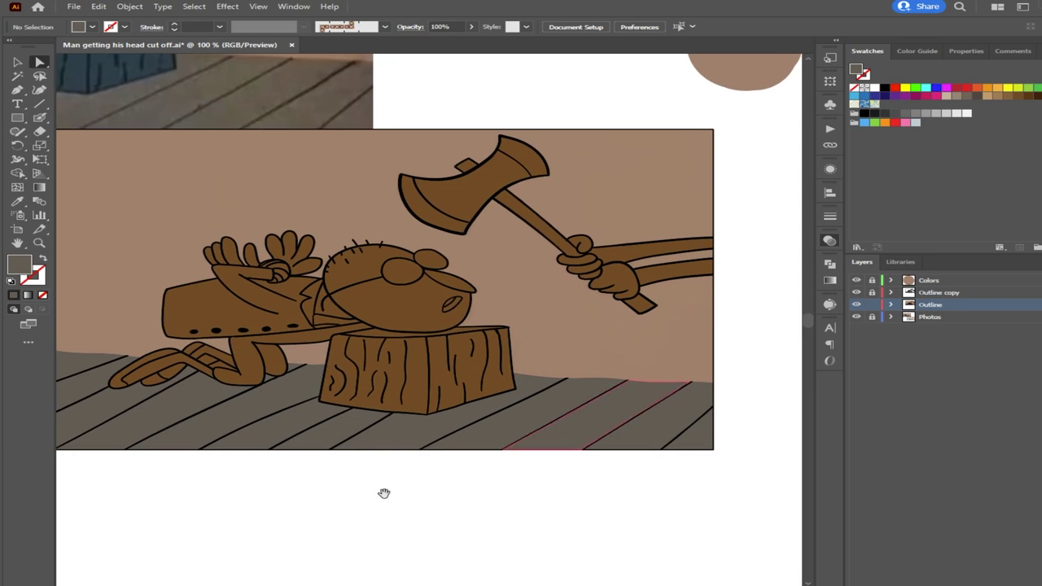
scroll(388, 487, "down", 1)
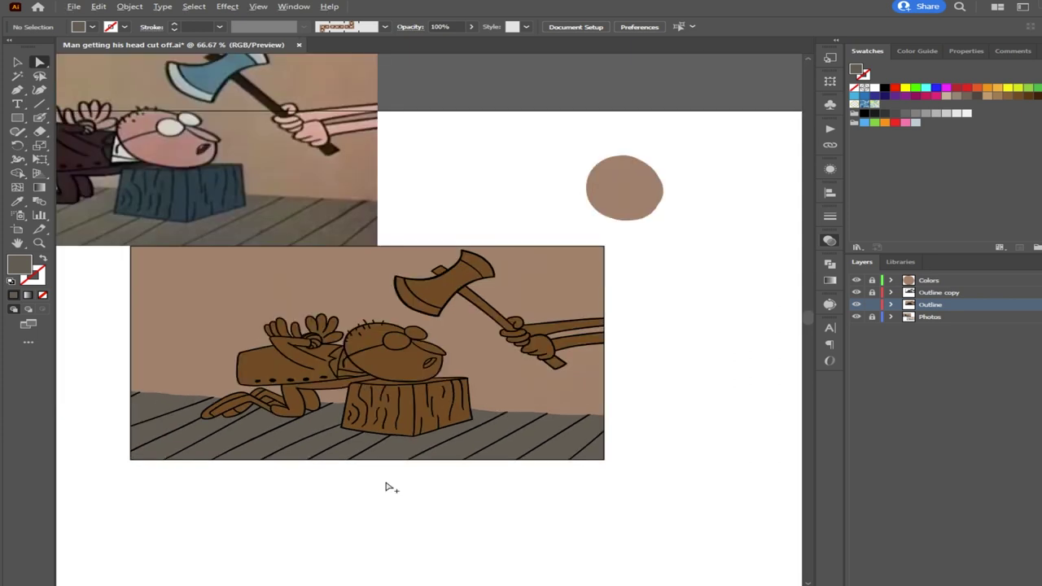
left_click_drag(316, 486, 428, 502)
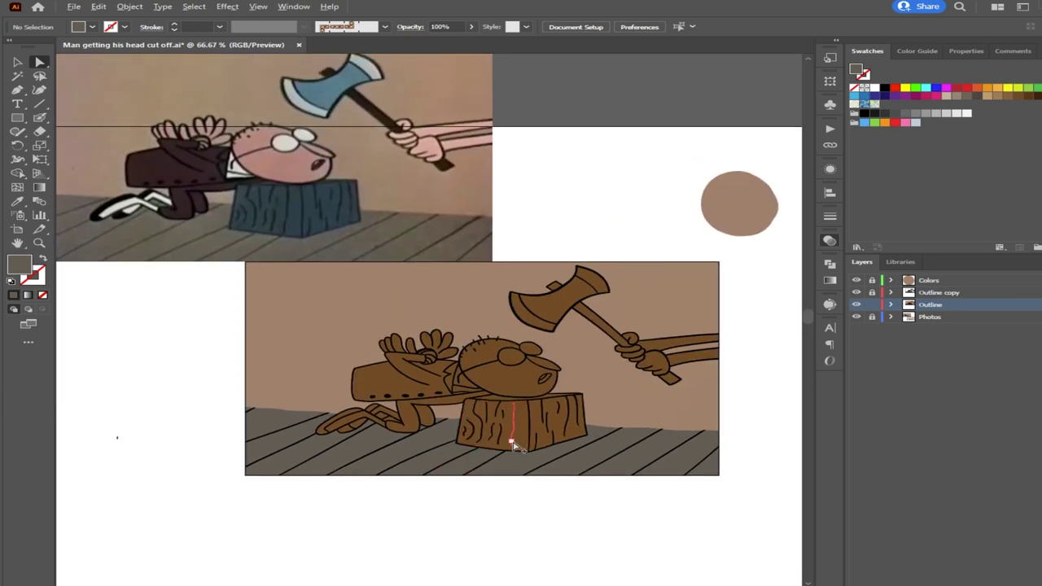
scroll(116, 235, "up", 6)
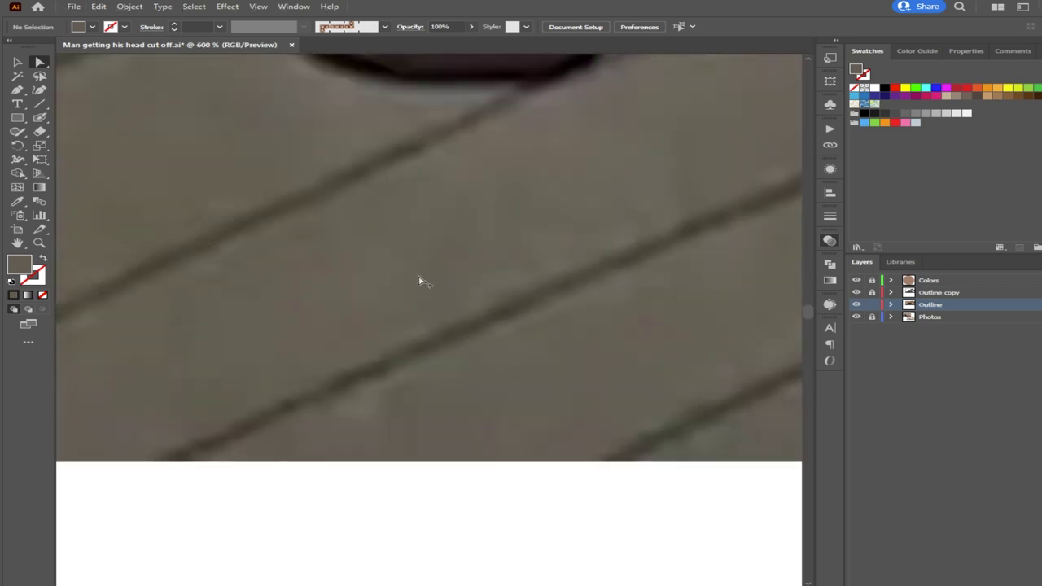
scroll(440, 282, "down", 3)
scroll(454, 275, "down", 3)
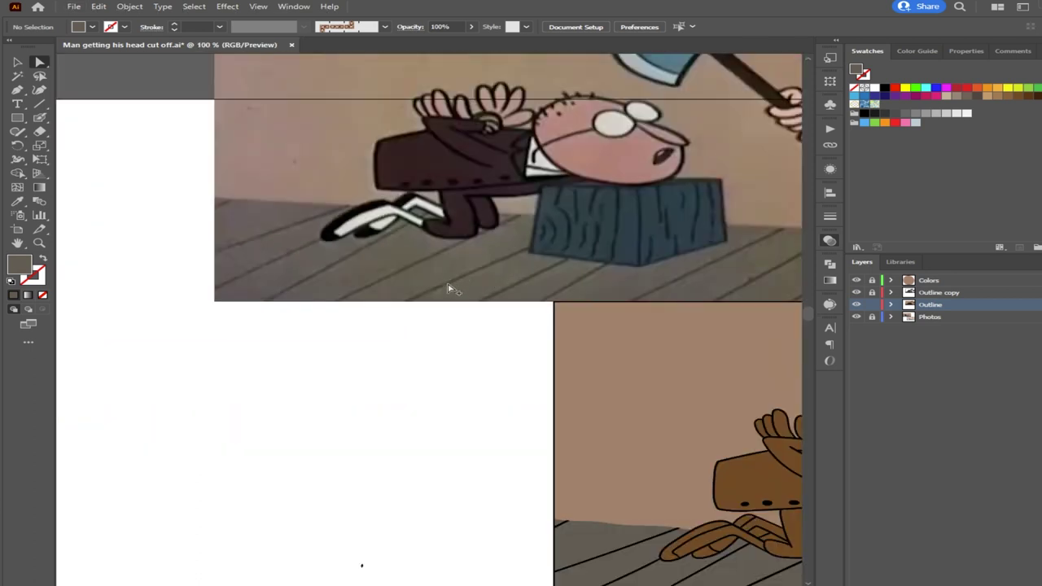
scroll(500, 276, "up", 6)
scroll(486, 175, "down", 7)
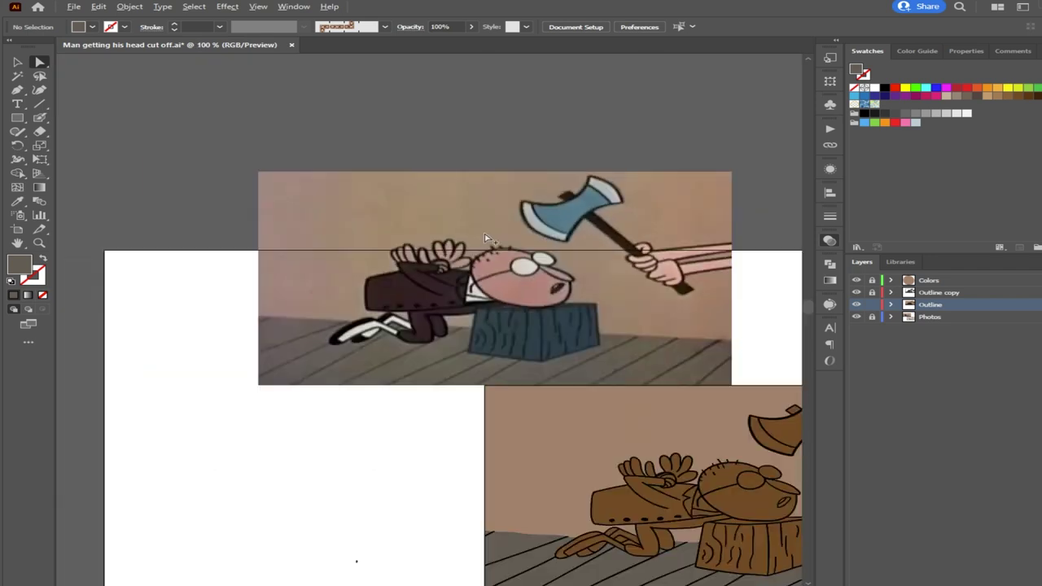
scroll(370, 306, "up", 3)
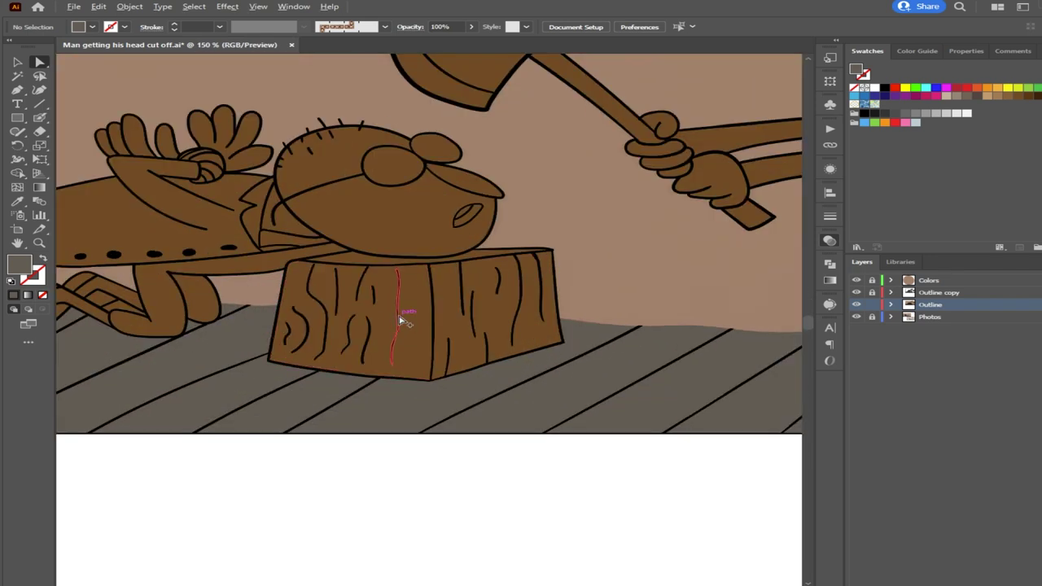
scroll(410, 414, "down", 3)
scroll(561, 453, "up", 3)
scroll(561, 453, "down", 3)
scroll(561, 454, "up", 2)
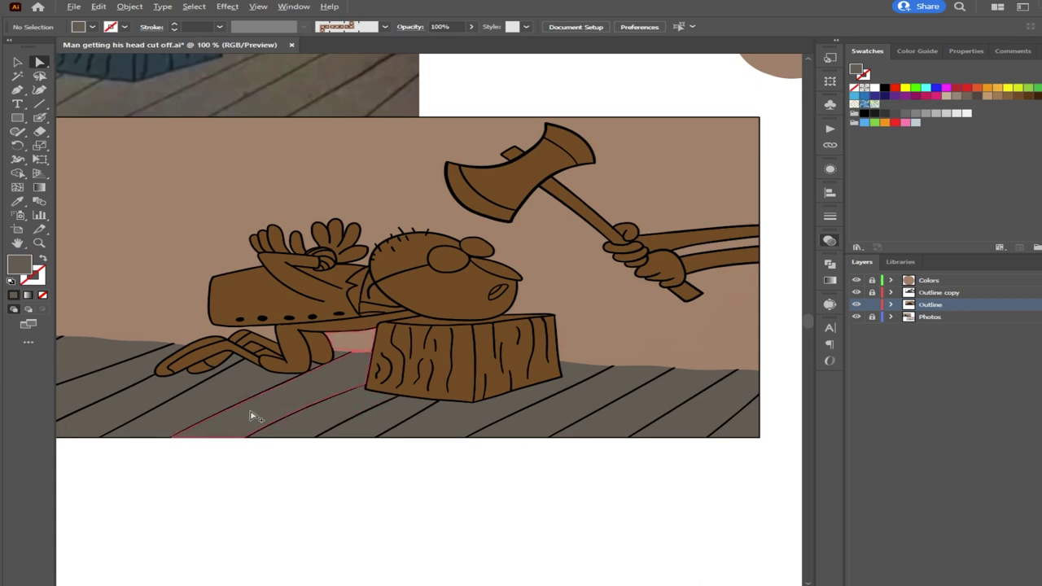
scroll(251, 413, "down", 1)
left_click_drag(336, 507, 420, 519)
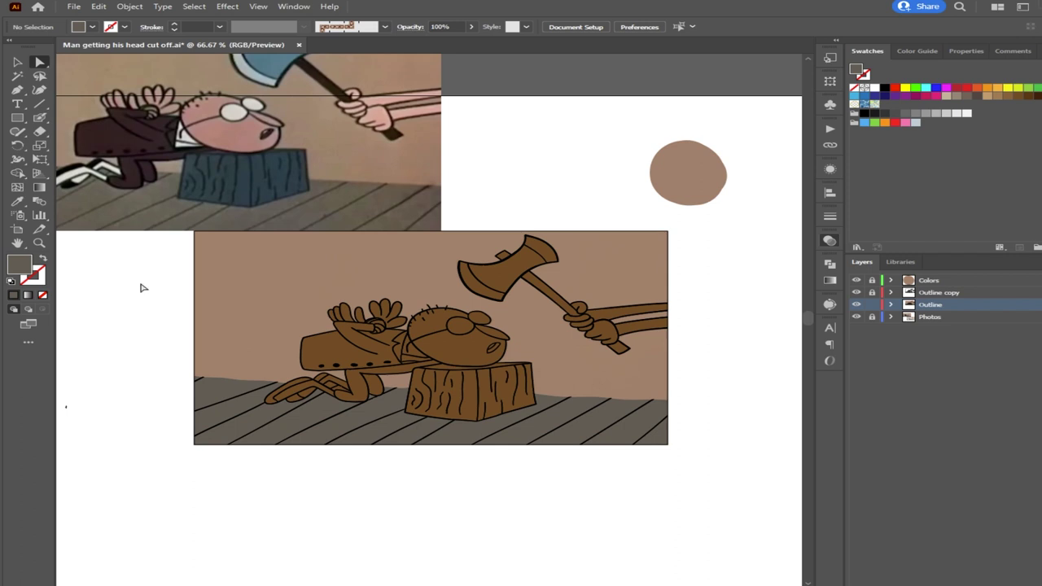
scroll(203, 203, "up", 6)
left_click_drag(226, 235, 620, 347)
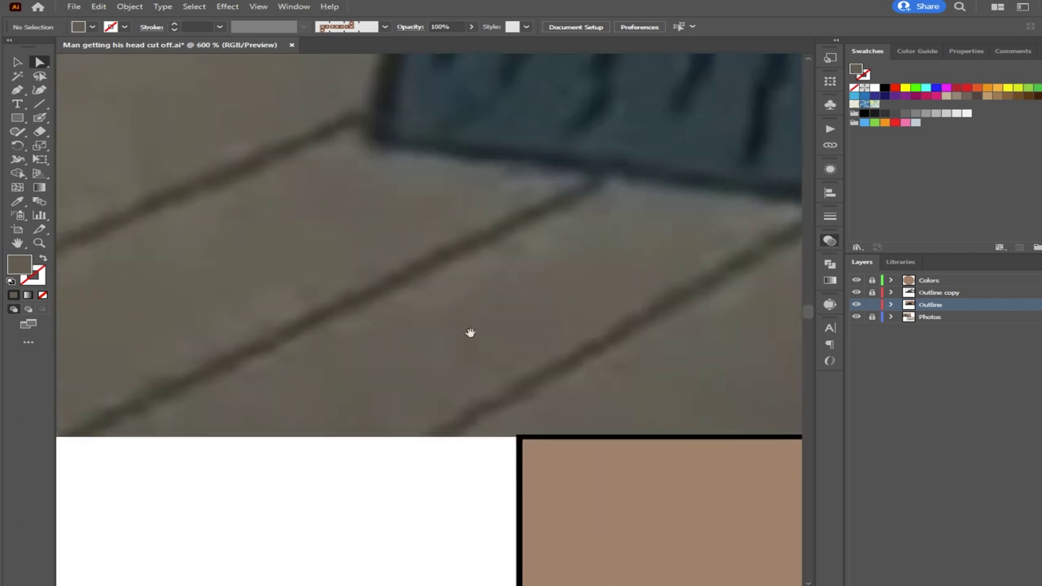
scroll(349, 347, "down", 8)
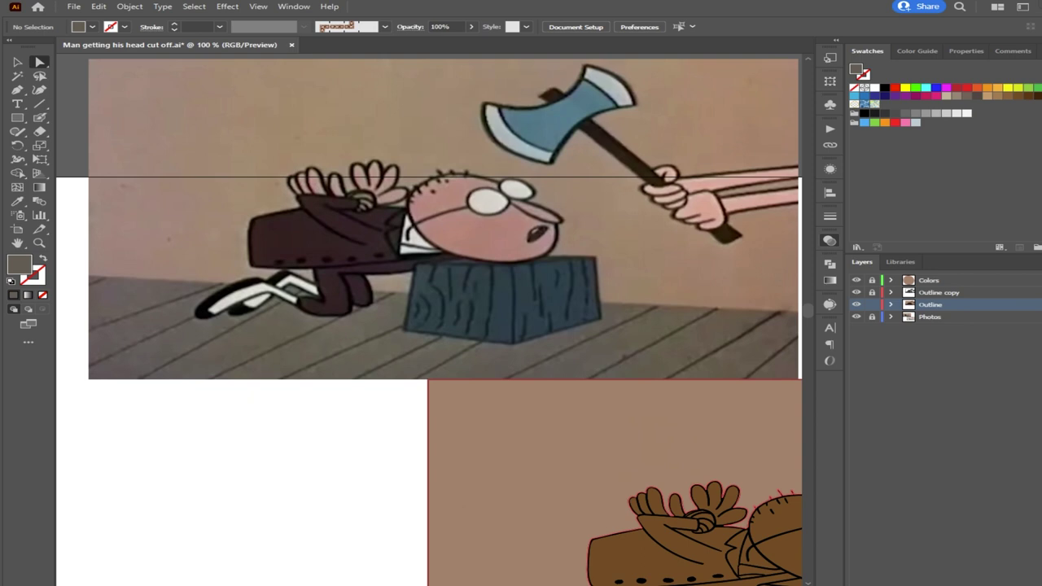
Place the textures Chipboard 01 Heavy.png and Subtle-Yummies.tif on a new layer above Colors and move them over the reference picture
key("ctrl+v")
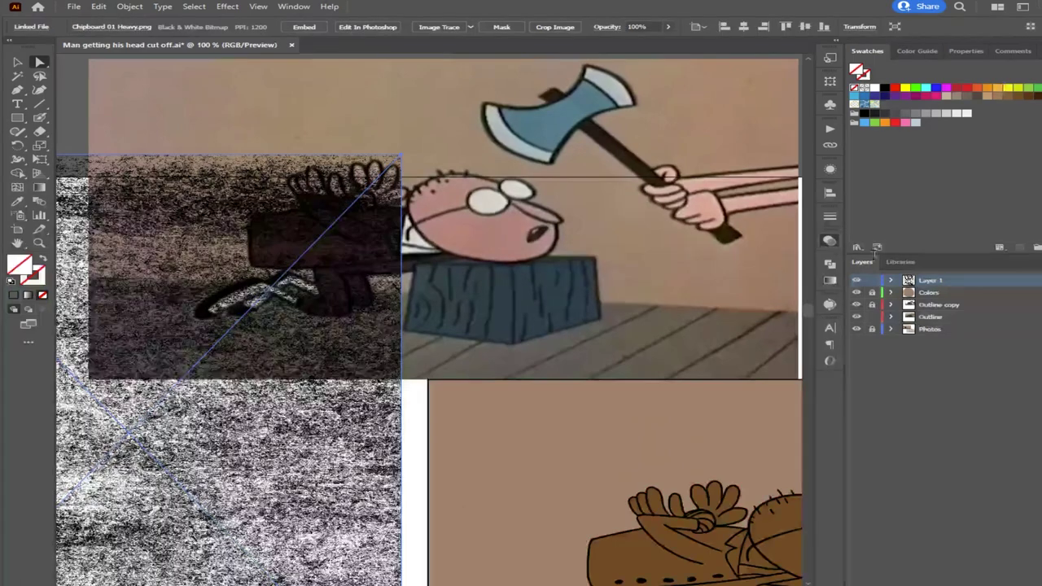
left_click_drag(337, 431, 503, 403)
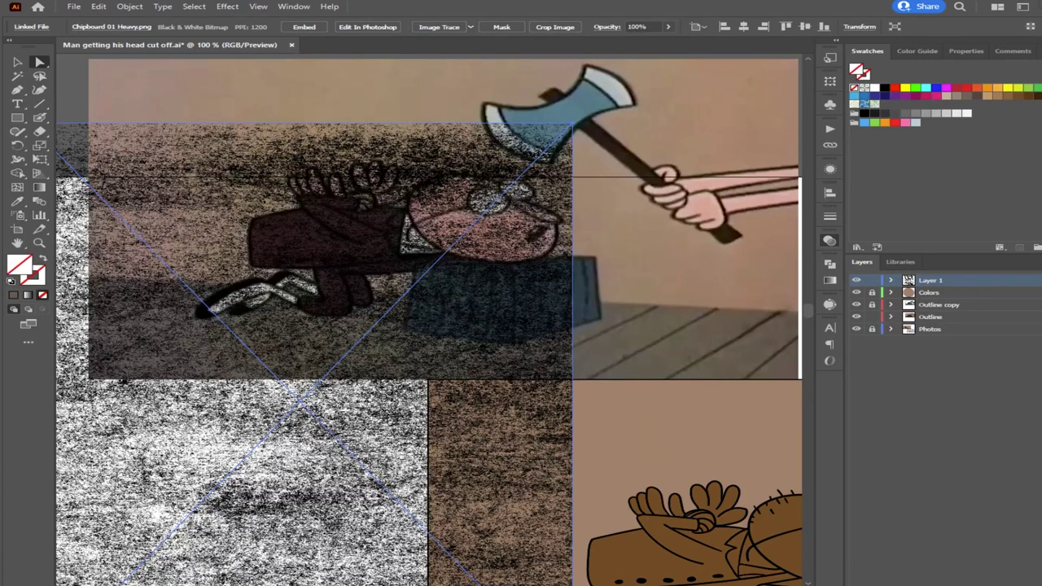
key("ctrl+z")
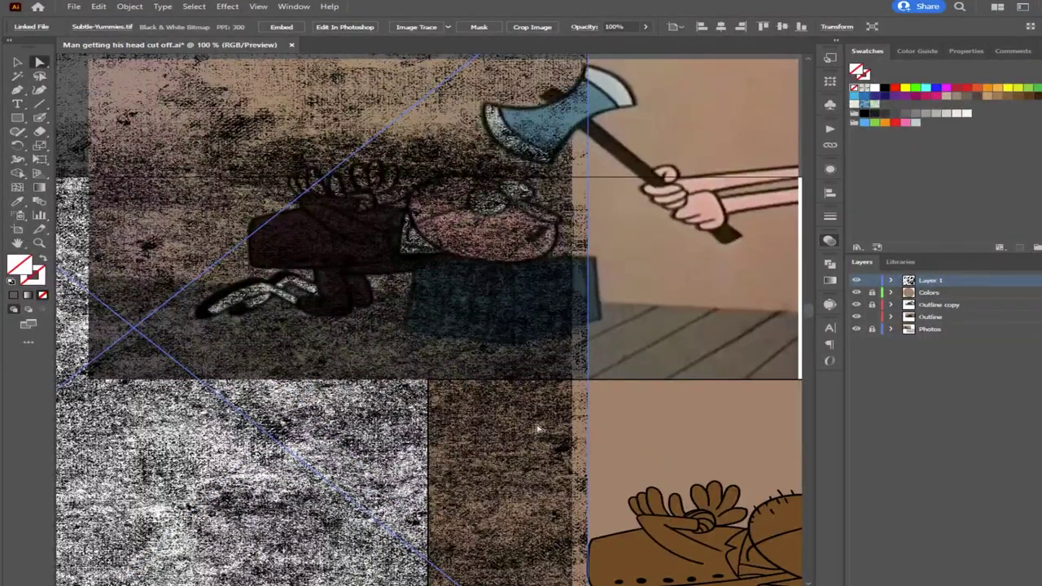
scroll(527, 425, "down", 1)
left_click_drag(287, 212, 381, 137)
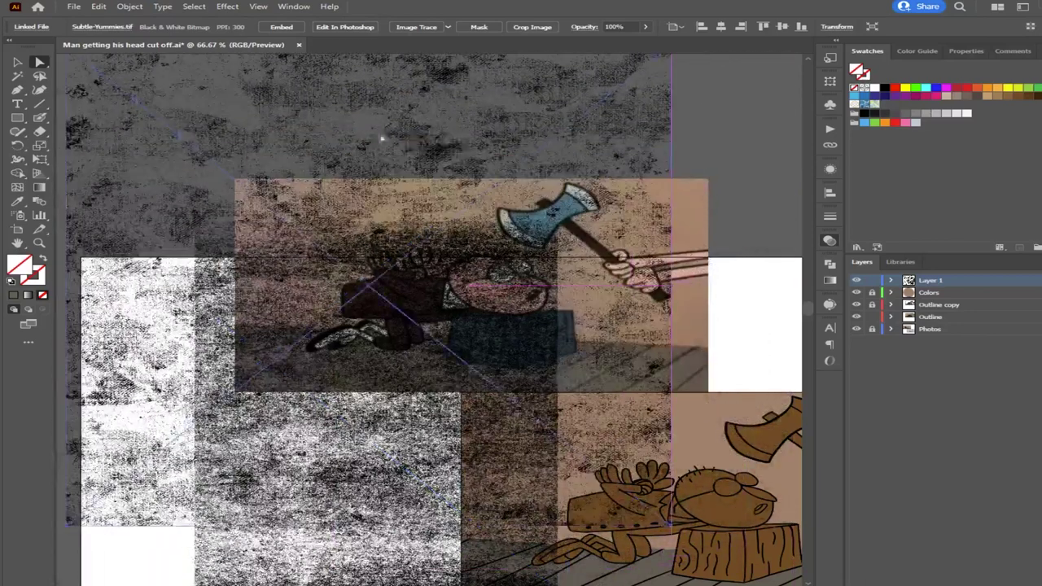
Delete the Chipboard 01 Heavy.png texture and shift the Subtle-Yummies.tif texture slightly lower over the coloured scene
left_click(299, 567)
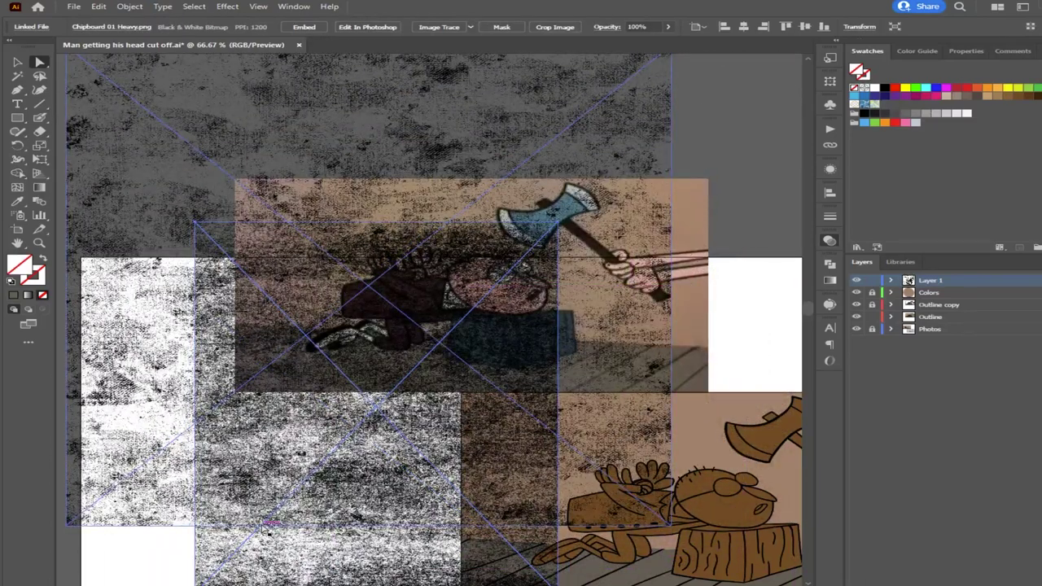
key("Delete")
left_click_drag(342, 438, 355, 464)
scroll(540, 453, "down", 1)
left_click_drag(685, 467, 405, 286)
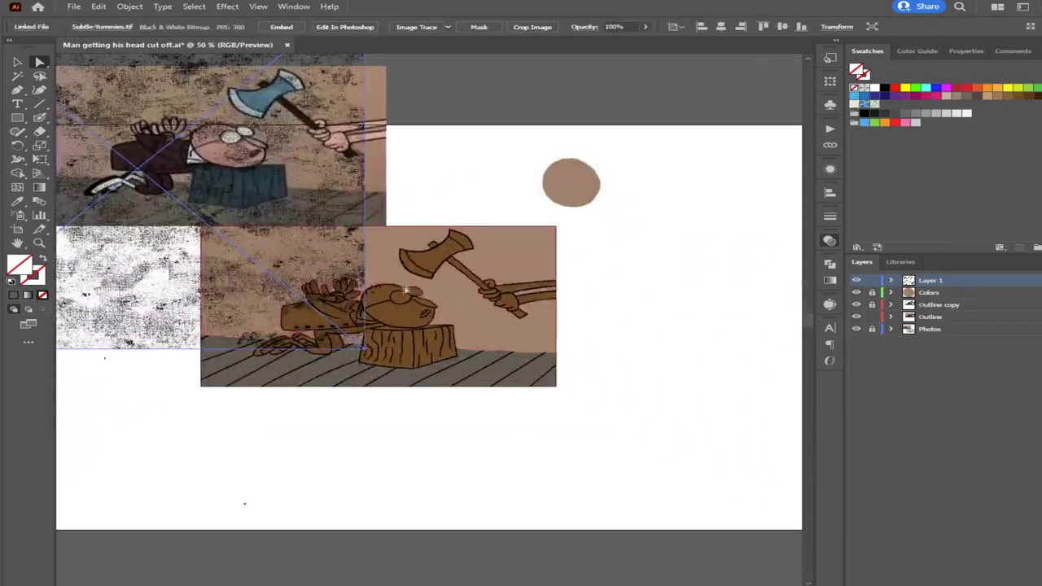
Move the Subtle-Yummies.tif texture off the coloured scene onto the empty area beside it
mouse_move(229, 276)
left_mouse_down()
mouse_move(424, 457)
mouse_move(488, 468)
mouse_move(651, 338)
mouse_move(693, 446)
left_mouse_up()
left_click_drag(573, 439, 733, 450)
scroll(539, 372, "up", 5)
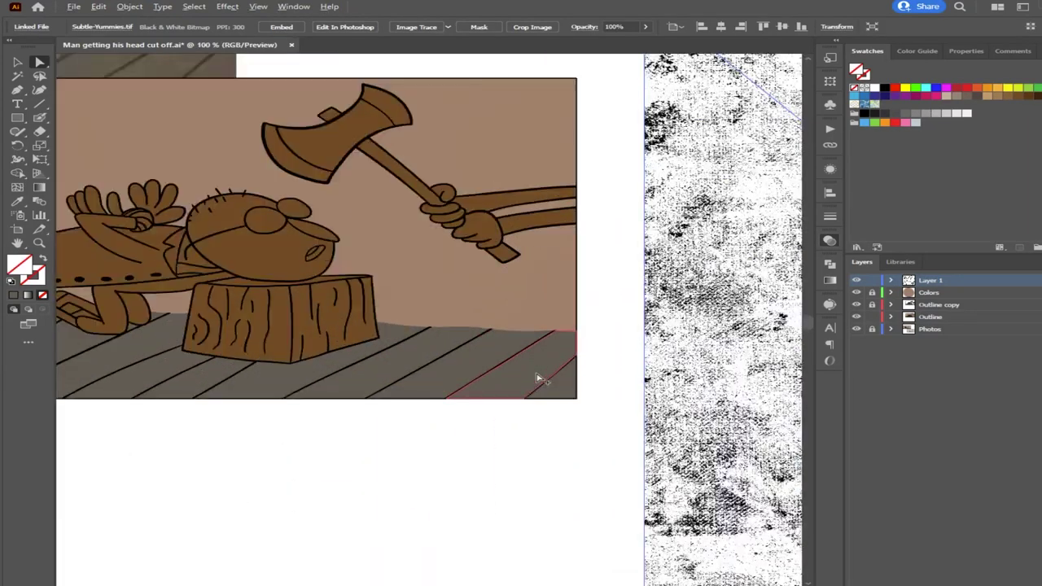
left_click_drag(584, 411, 118, 361)
left_click(118, 362, "shift")
left_click_drag(120, 425, 677, 451)
left_click_drag(421, 421, 82, 288)
left_click(765, 342, "shift")
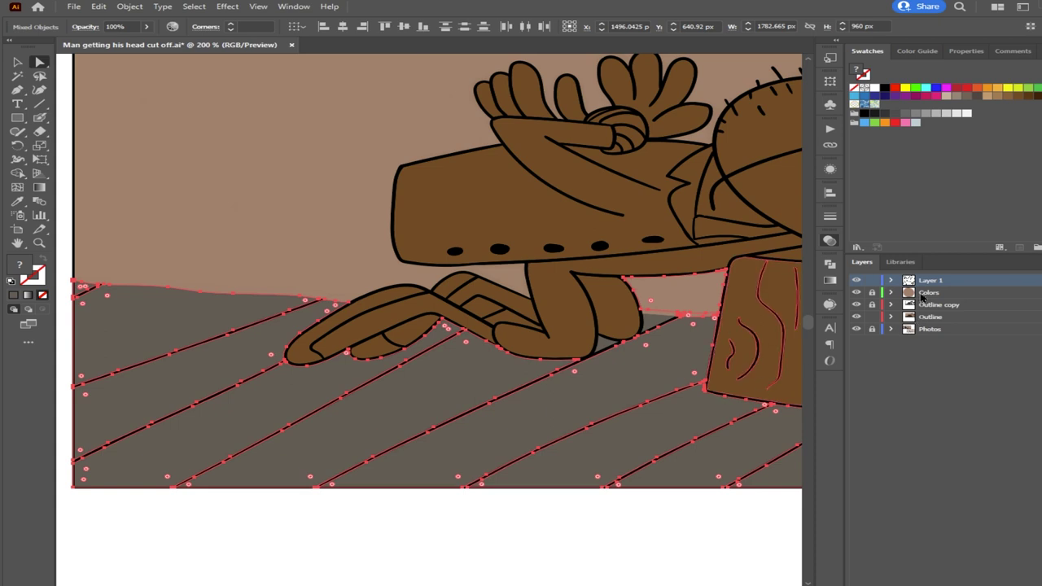
left_click(651, 495)
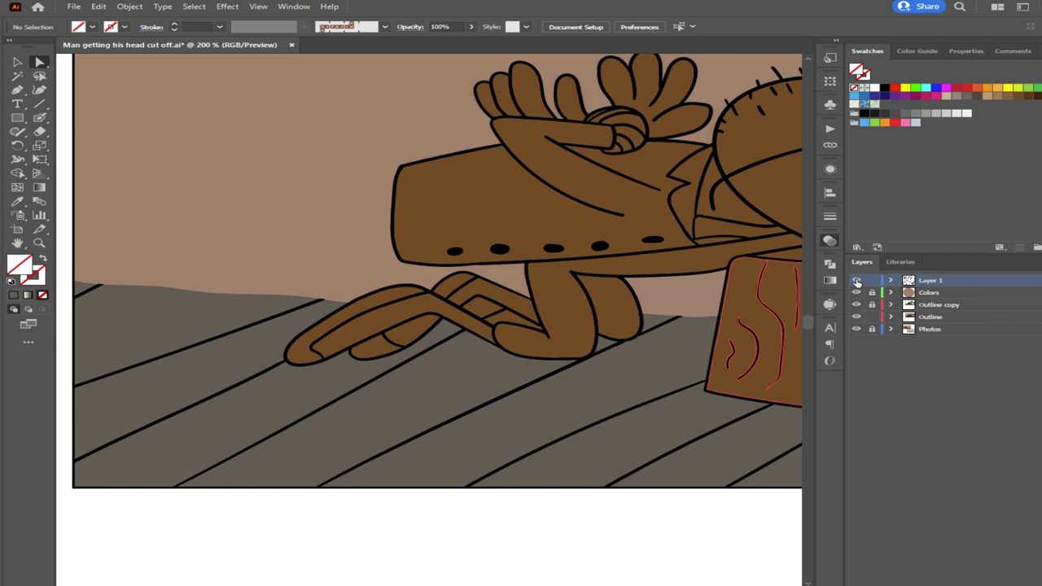
Hide and show Layer 1 again, and make Outline the active layer
scroll(773, 412, "down", 3)
left_click_drag(679, 448, 291, 424)
key("ctrl+minus")
key("ctrl+minus")
left_click_drag(623, 423, 525, 437)
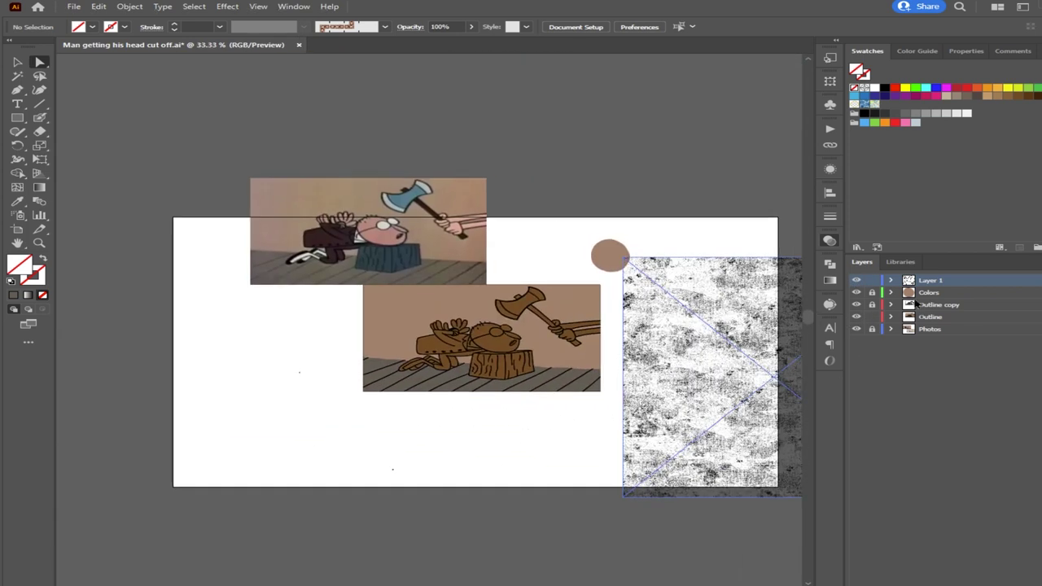
left_click(856, 281)
left_click(856, 281)
left_click(940, 318)
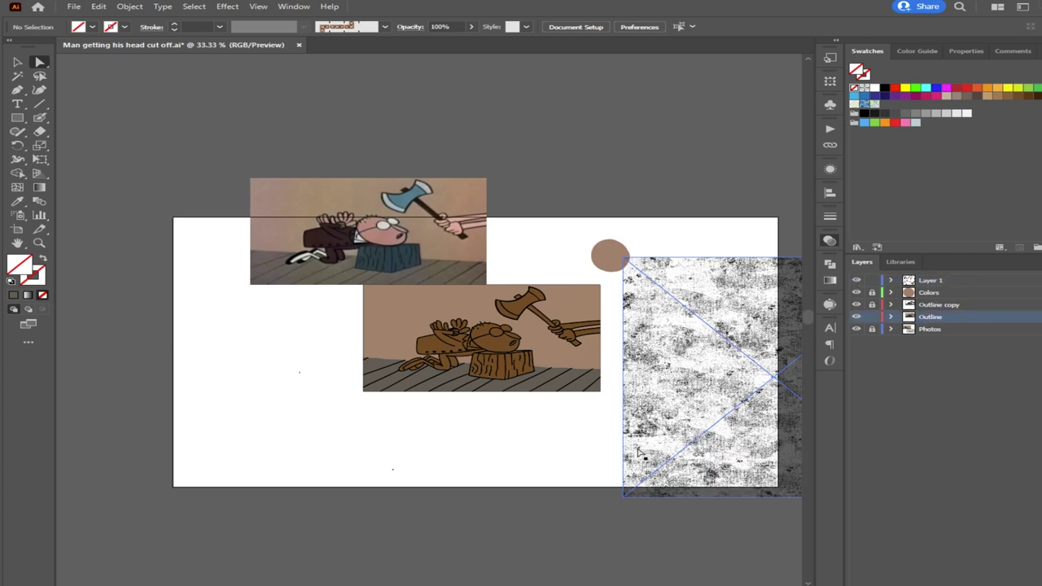
Select all the grey-brown floor planks across the scene, including the tiny corner piece at its far left edge
scroll(540, 372, "up", 5)
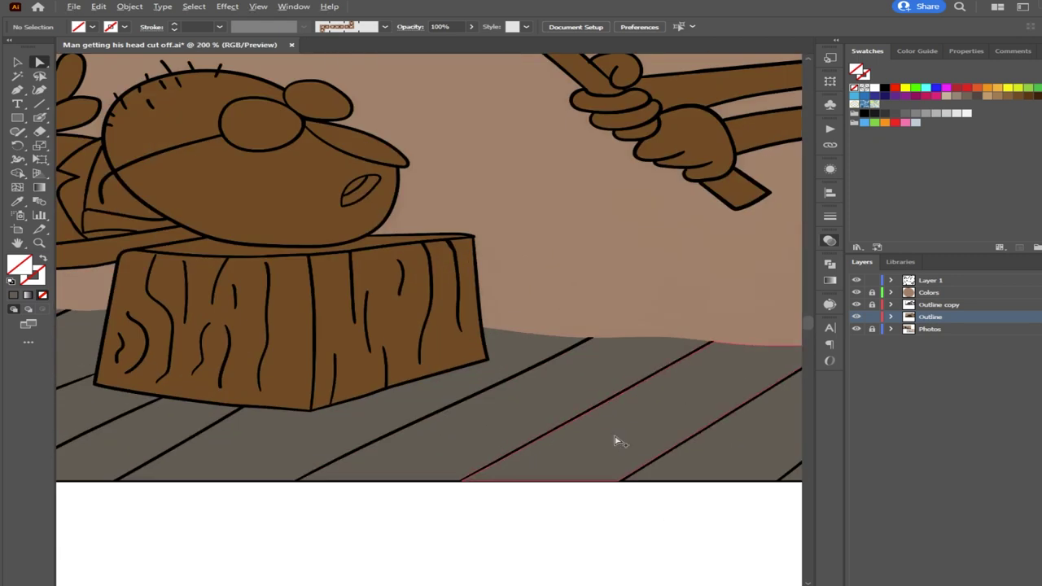
scroll(616, 439, "down", 2)
left_click_drag(558, 487, 516, 465)
left_click(684, 439)
mouse_move(686, 440)
left_mouse_down()
mouse_move(586, 426)
mouse_move(352, 439)
mouse_move(140, 410)
left_mouse_up()
left_click(108, 408, "shift")
left_click(90, 393, "shift")
left_click(72, 364, "shift")
key("space")
left_click_drag(100, 428, 331, 455)
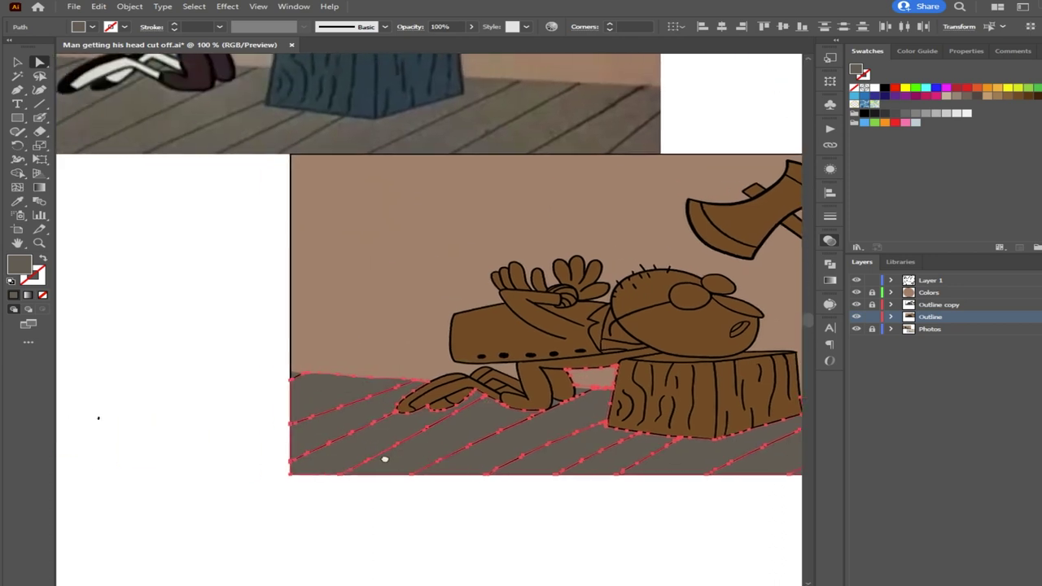
scroll(293, 373, "up", 5)
left_click(291, 371, "shift")
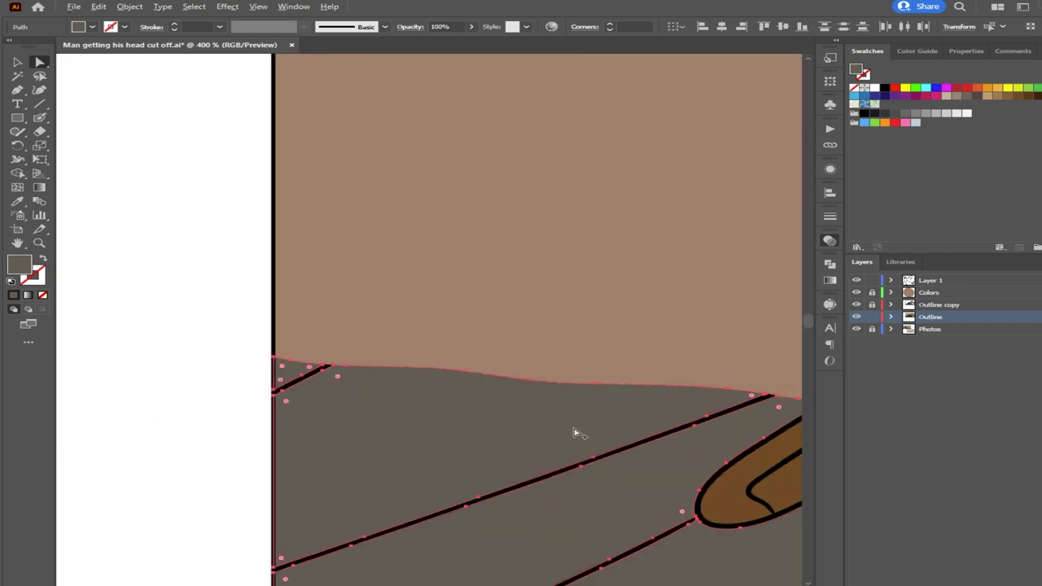
scroll(576, 432, "down", 4)
key("space")
left_click_drag(682, 447, 273, 407)
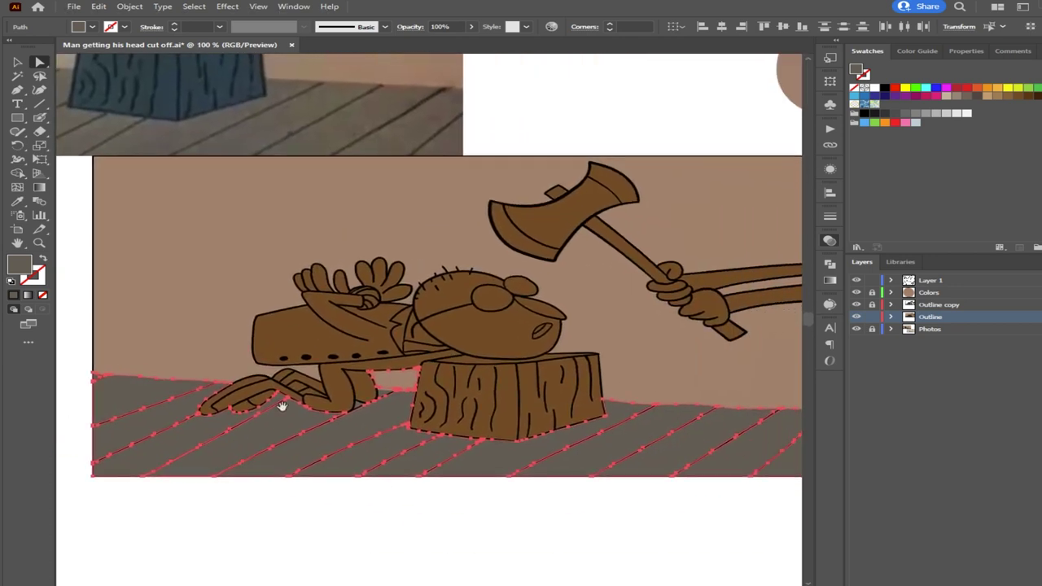
Expand the Outline layer and its group, and give the selected floor planks a darker grey-brown fill
left_click(890, 317)
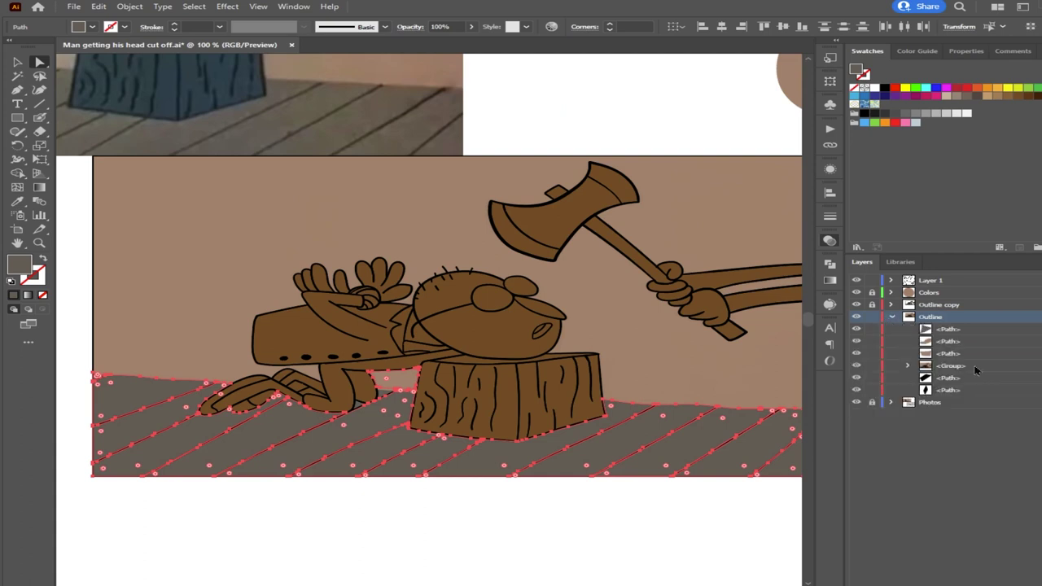
left_click(909, 367)
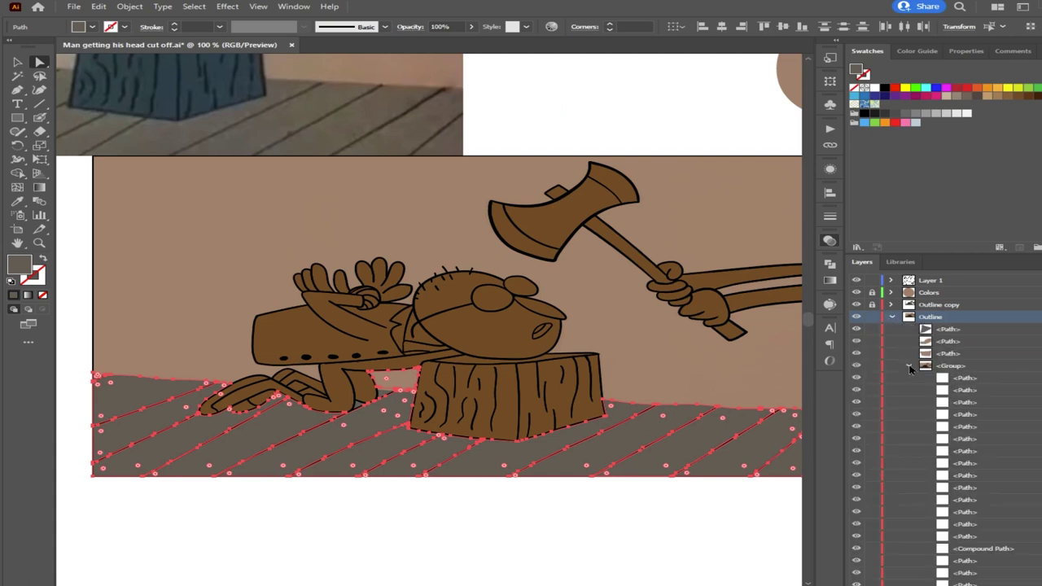
scroll(646, 509, "down", 1)
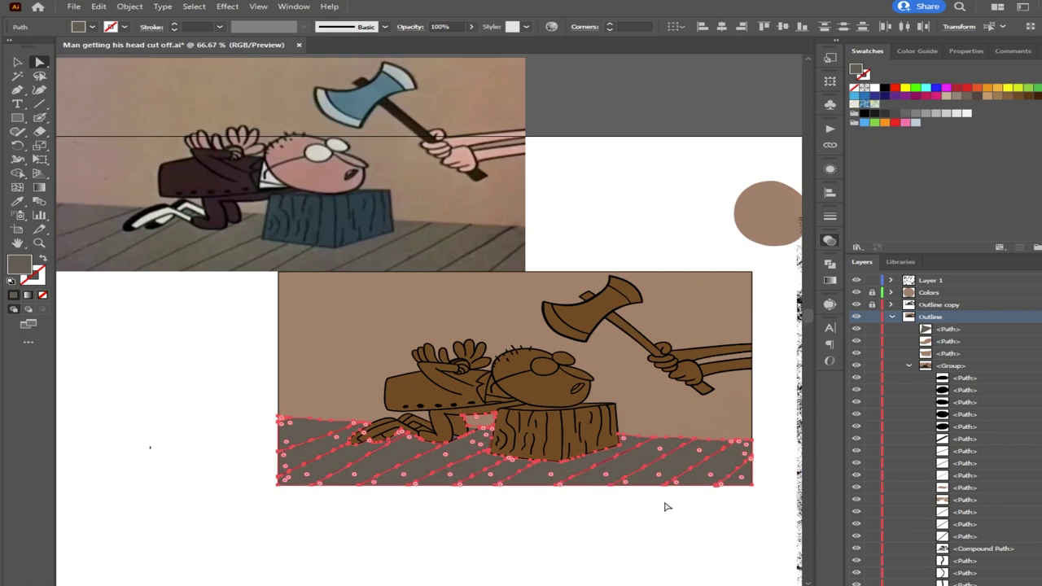
scroll(971, 430, "down", 12)
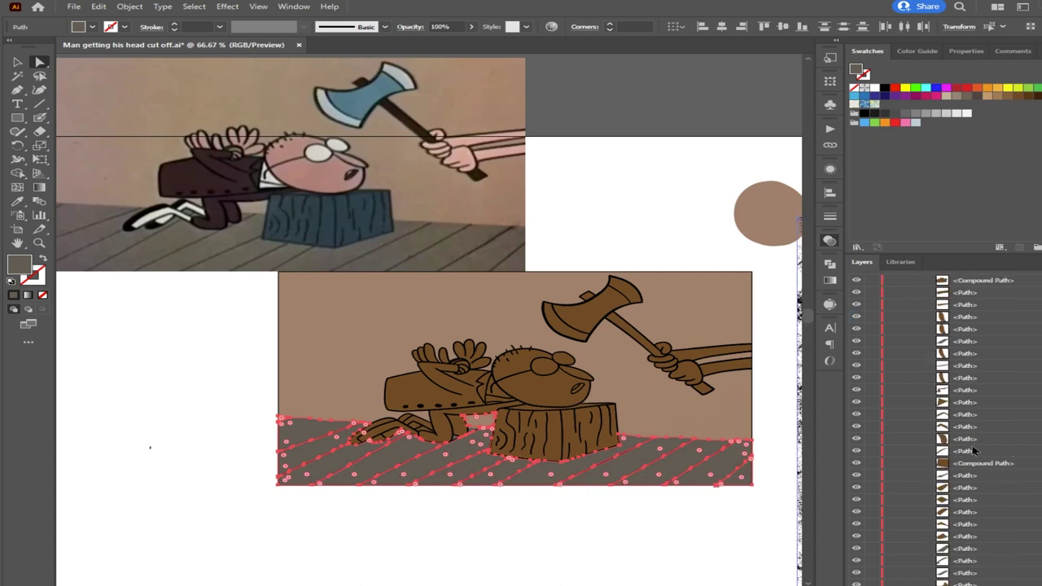
key("ctrl")
key("ctrl+z")
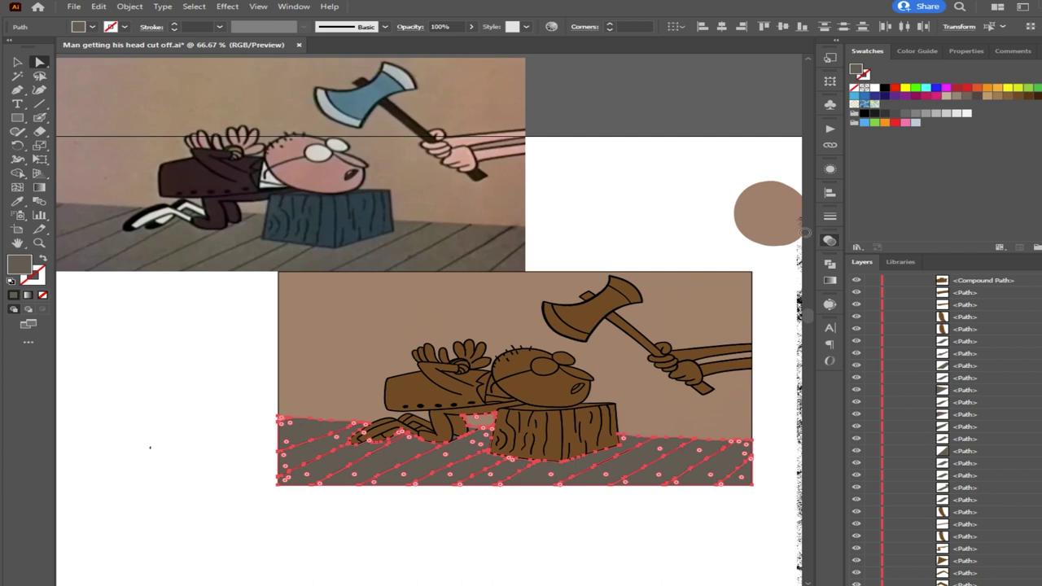
key("Return")
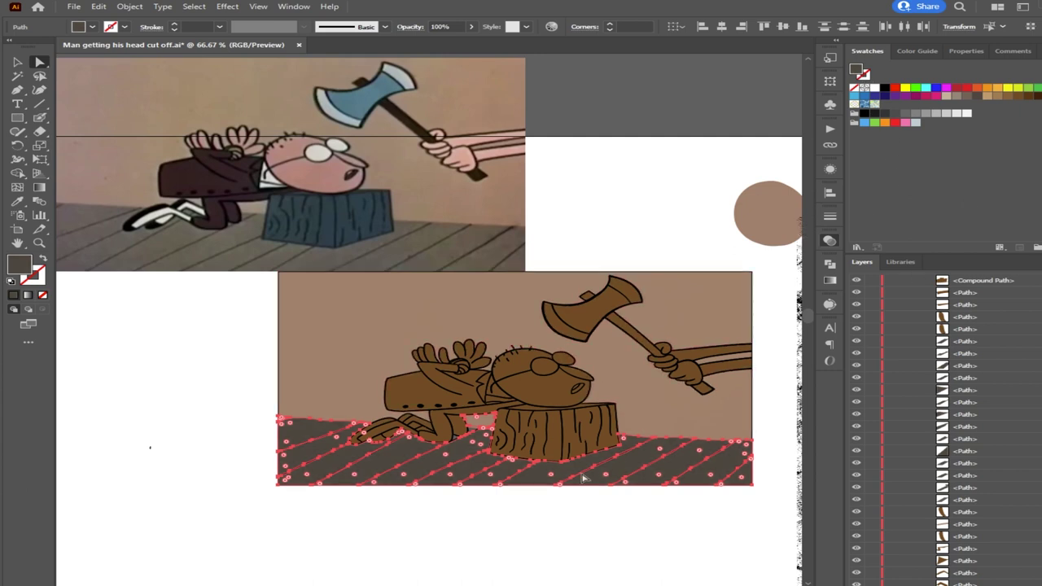
Try moving the plank in front of the chopping block below the scene, and undo the move
left_click(524, 538)
scroll(558, 506, "up", 2)
left_click_drag(533, 440, 419, 512)
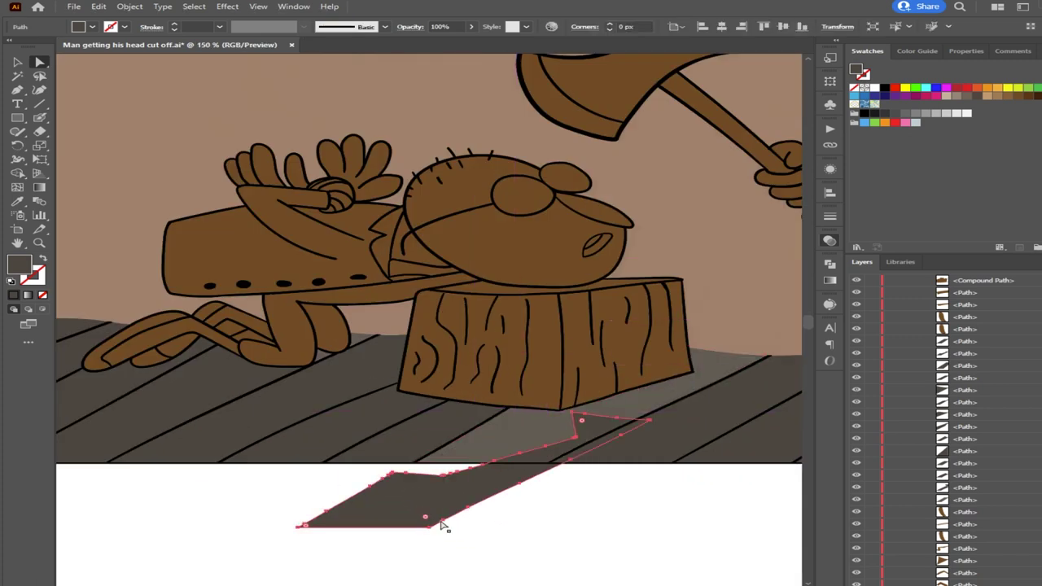
key("ctrl+z")
scroll(652, 535, "down", 1)
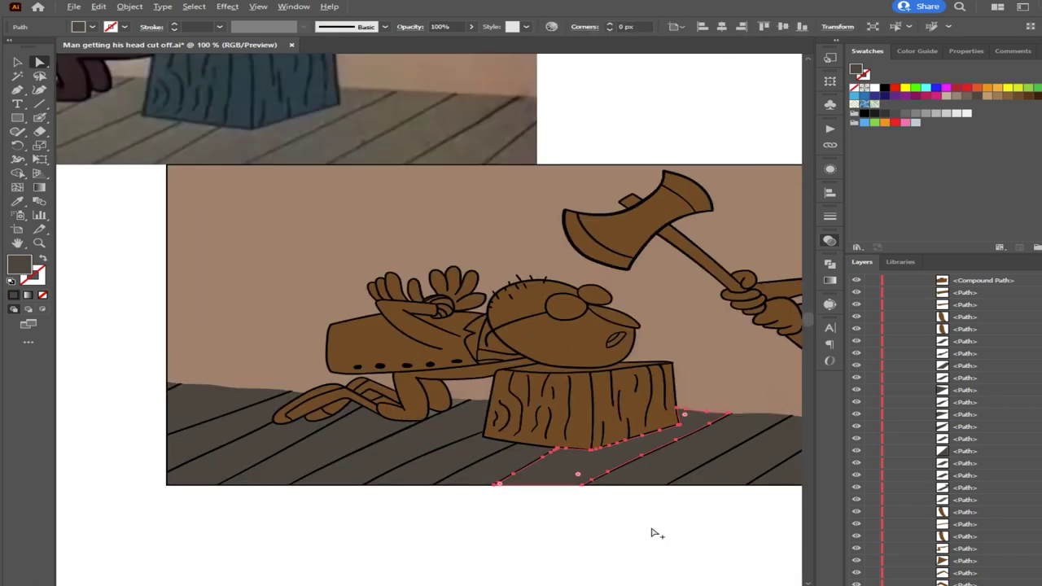
Try grouping all the dark floor planks across the scene, and undo the grouping
left_click_drag(595, 530, 526, 513)
scroll(537, 505, "down", 1)
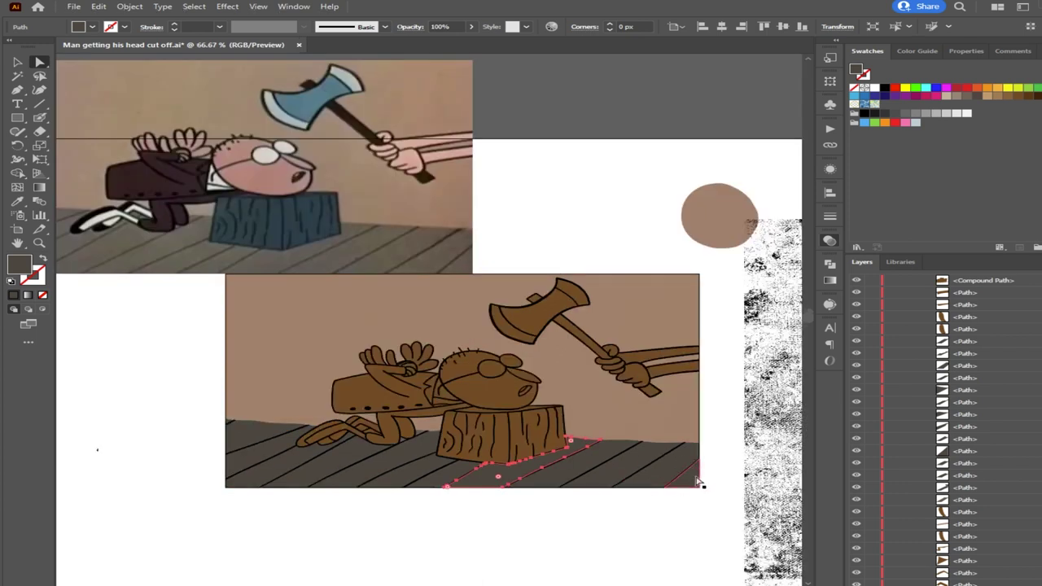
left_click(685, 479, "shift")
left_click(668, 479, "shift")
left_click_drag(622, 480, 274, 451)
left_click(251, 439, "shift")
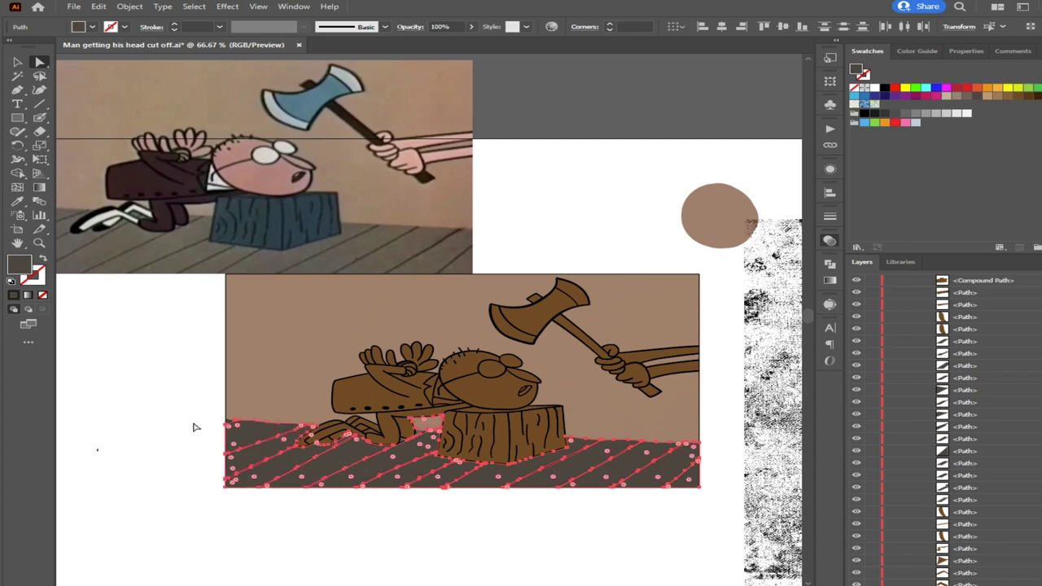
scroll(220, 425, "up", 5)
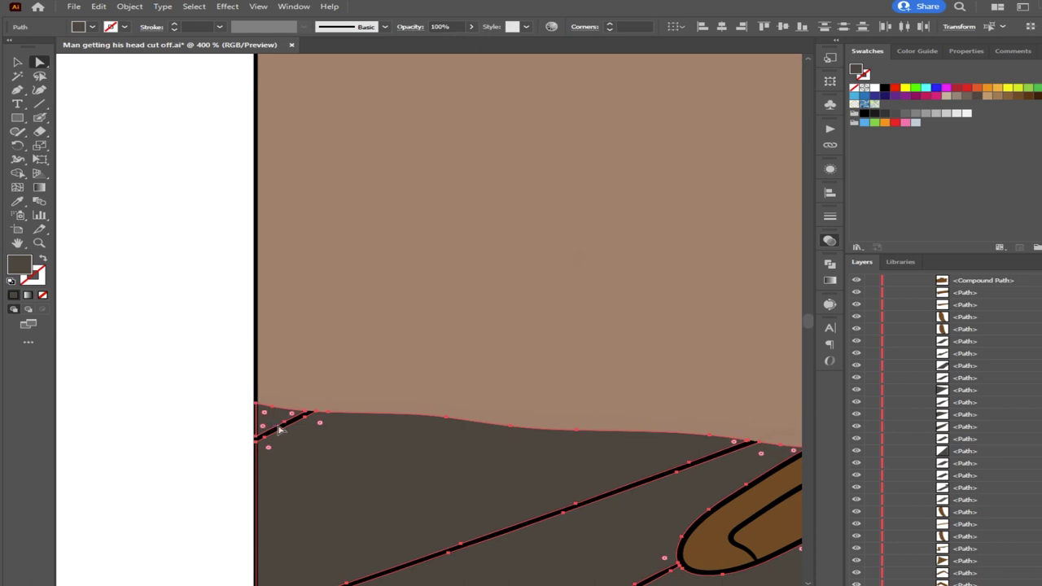
scroll(261, 427, "down", 4)
scroll(559, 474, "down", 1)
left_click_drag(583, 481, 376, 432)
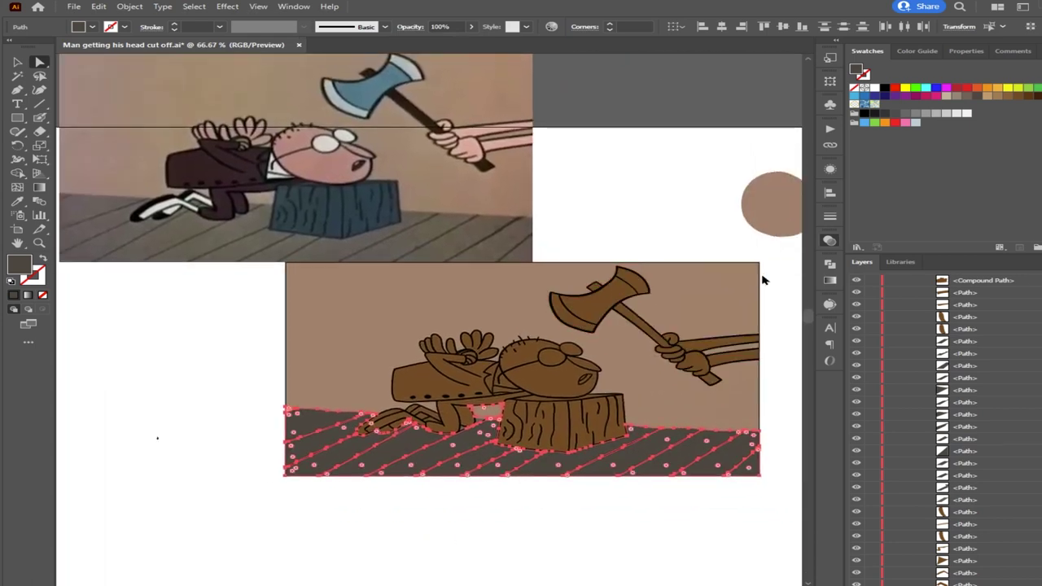
key("ctrl+g")
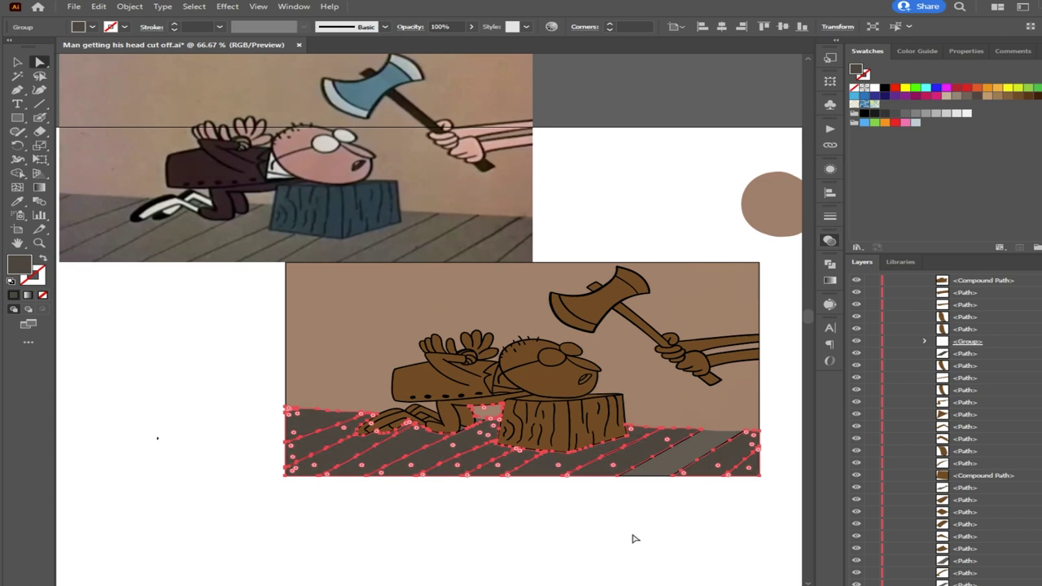
key("ctrl+z")
key("ctrl+z")
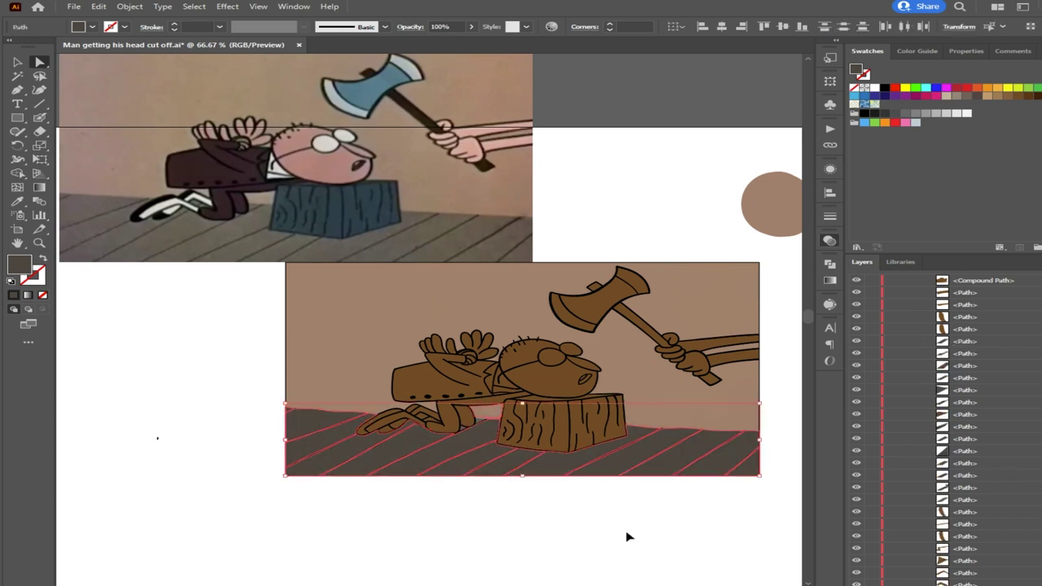
Clear the selection, try moving the plank near the scene's right edge down off the floor, and undo the move
left_click(628, 537)
left_click_drag(686, 459, 615, 510)
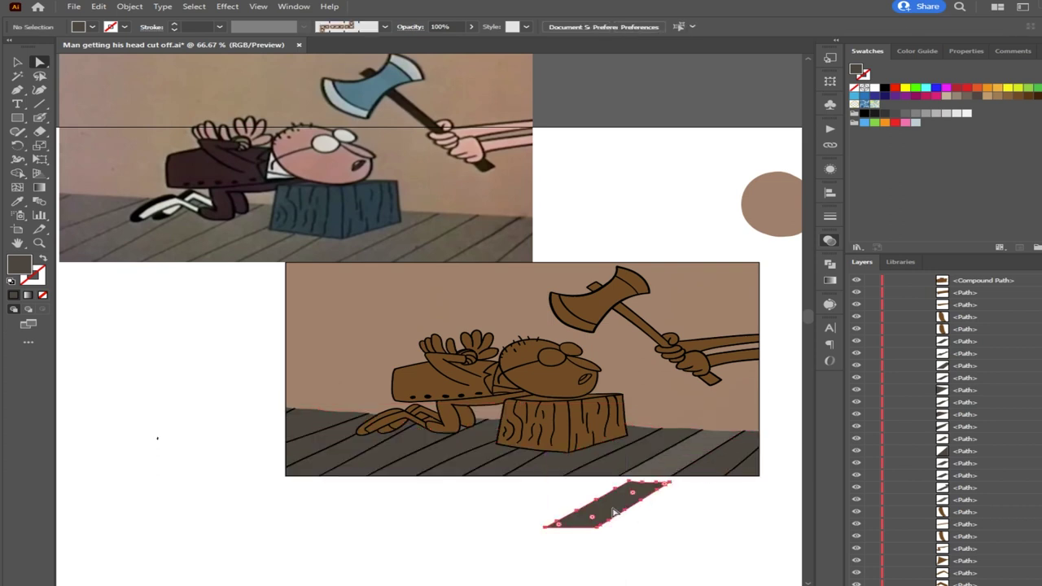
key("ctrl+z")
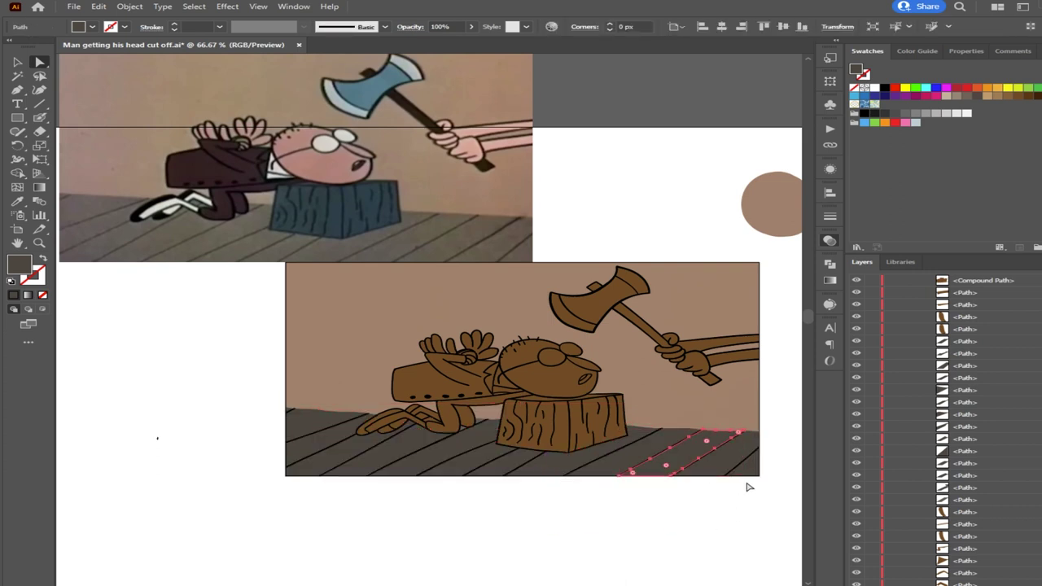
scroll(748, 486, "up", 3)
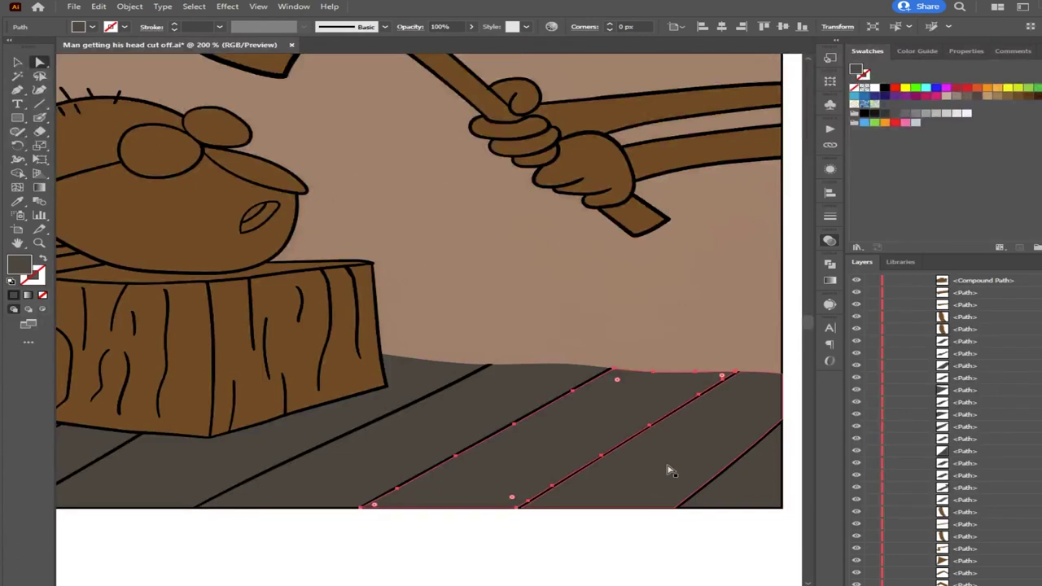
left_click(732, 495, "shift")
left_click(562, 543)
left_click(553, 463)
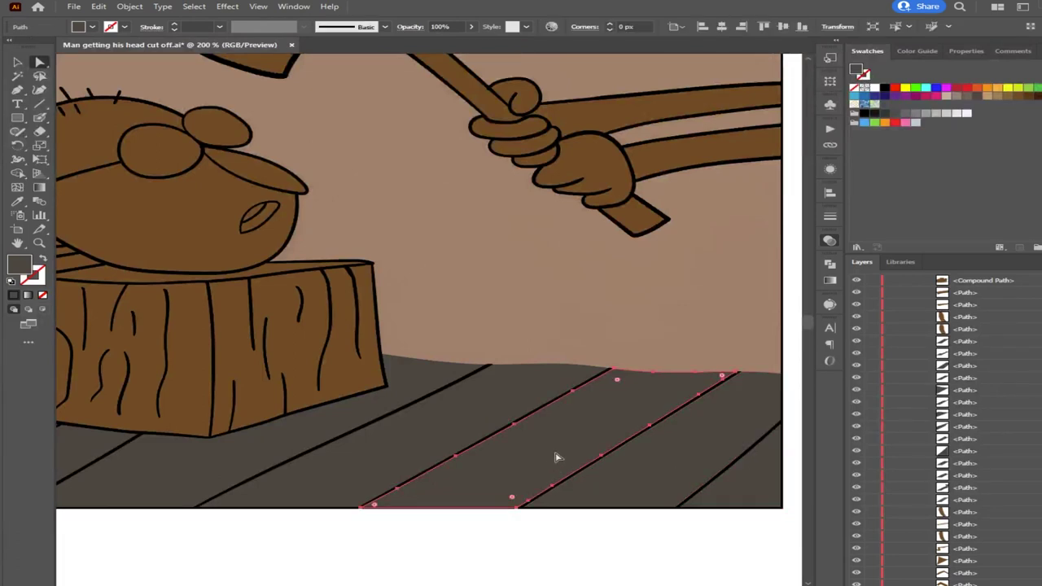
left_click(692, 482, "shift")
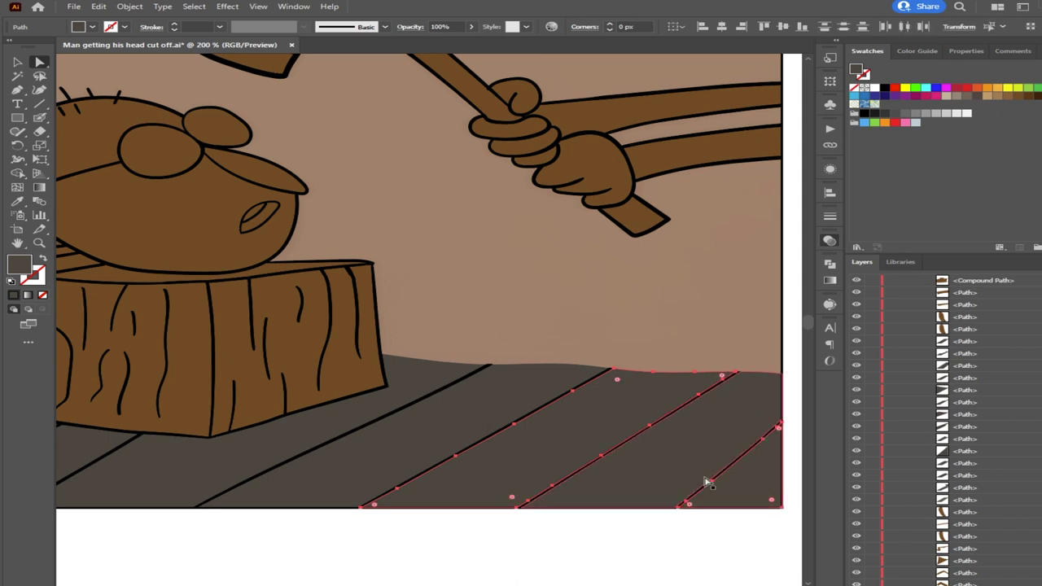
left_click_drag(426, 533, 163, 396)
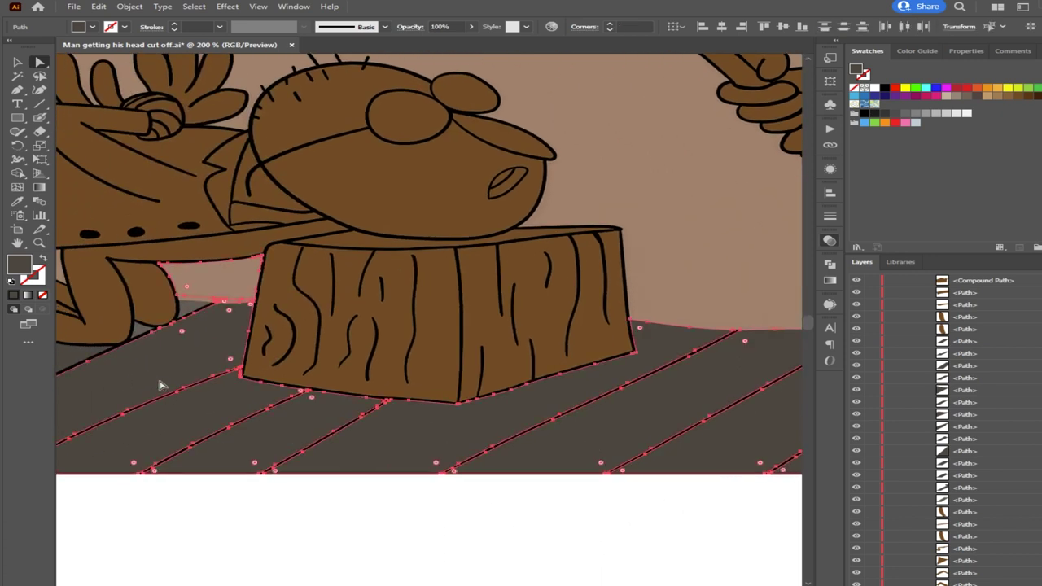
left_click(135, 511)
Recolour the two small lighter floor pieces around the front knee with the dark grey-brown sampled from the neighbouring plank
scroll(174, 372, "up", 1)
scroll(209, 399, "down", 1)
left_click_drag(216, 399, 537, 448)
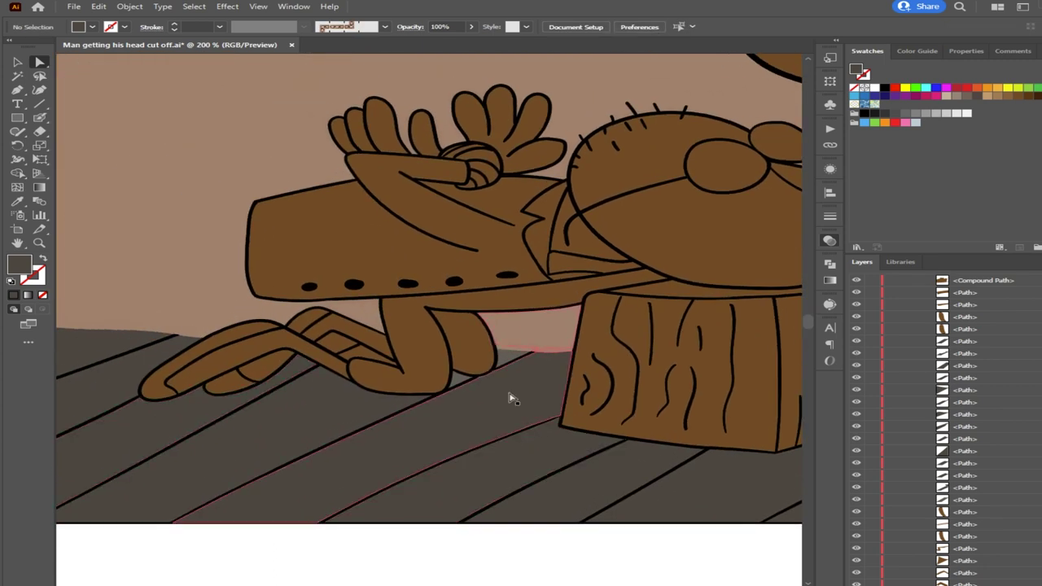
scroll(499, 383, "up", 3)
left_click(400, 370)
left_click(525, 324, "shift")
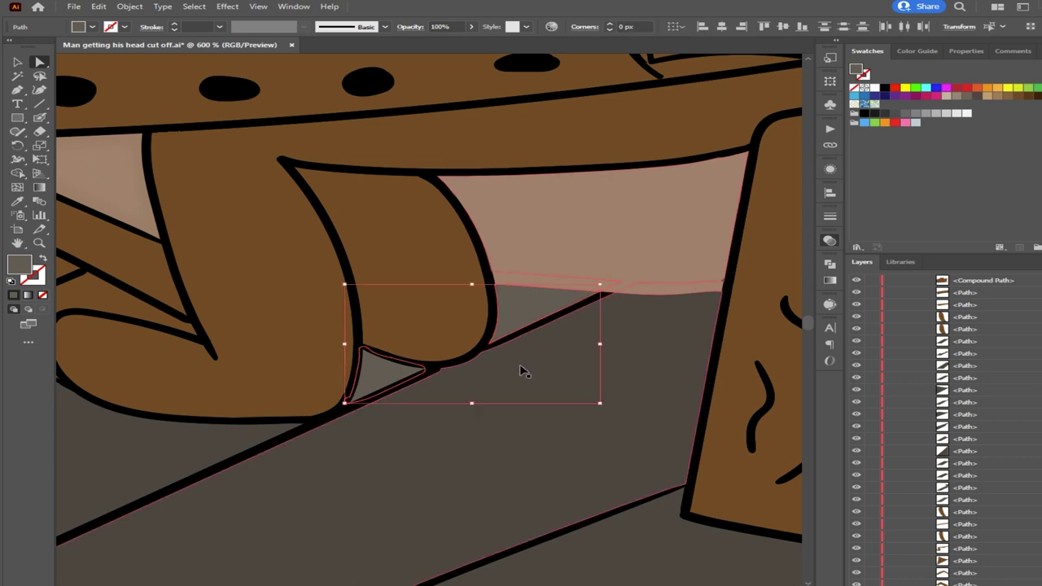
key("ctrl+8")
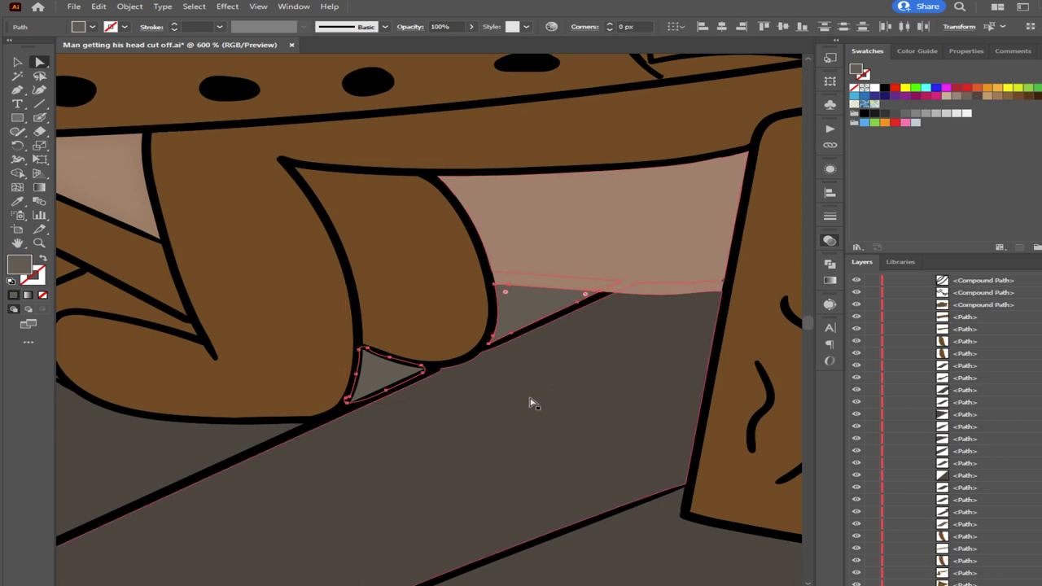
key("i")
left_click(518, 413)
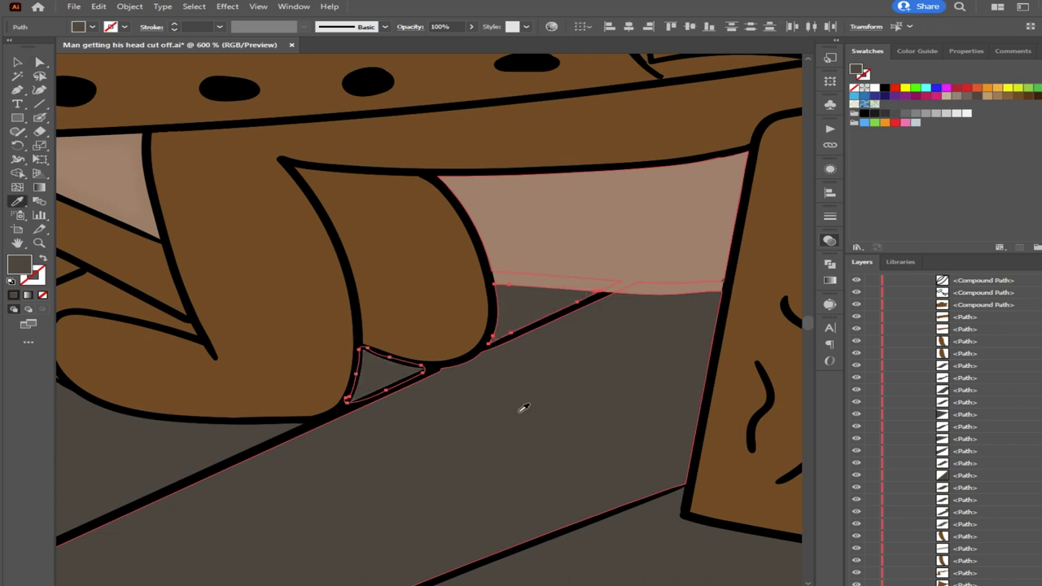
Try moving each of the two small floor pieces around the front knee aside, and undo both moves
left_click(39, 64)
left_click(126, 179)
left_click_drag(527, 322, 556, 272)
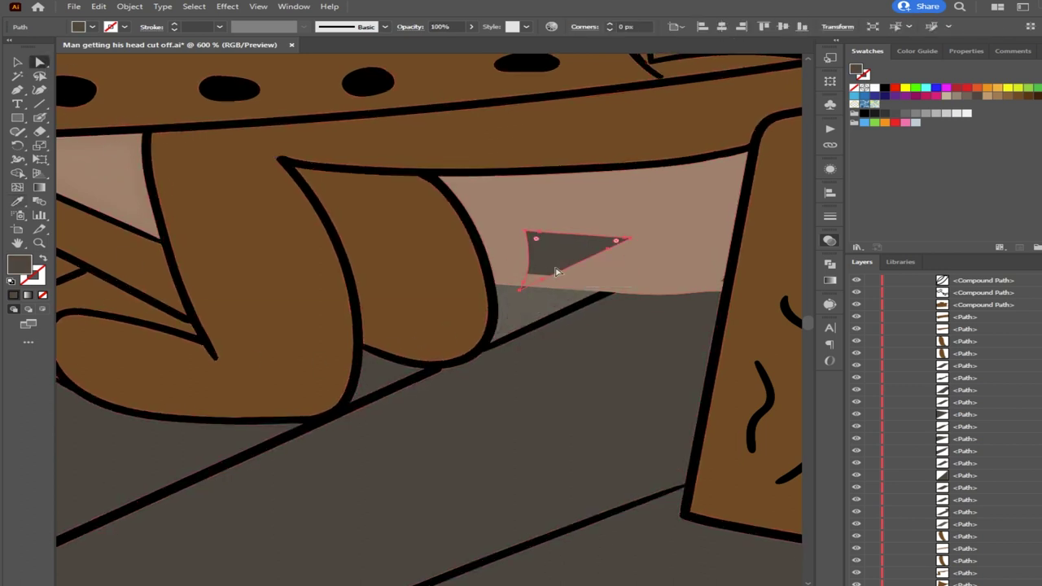
key("ctrl+z")
left_click_drag(387, 380, 458, 420)
key("ctrl+z")
scroll(461, 481, "down", 6)
left_click_drag(482, 505, 465, 481)
scroll(465, 482, "up", 3)
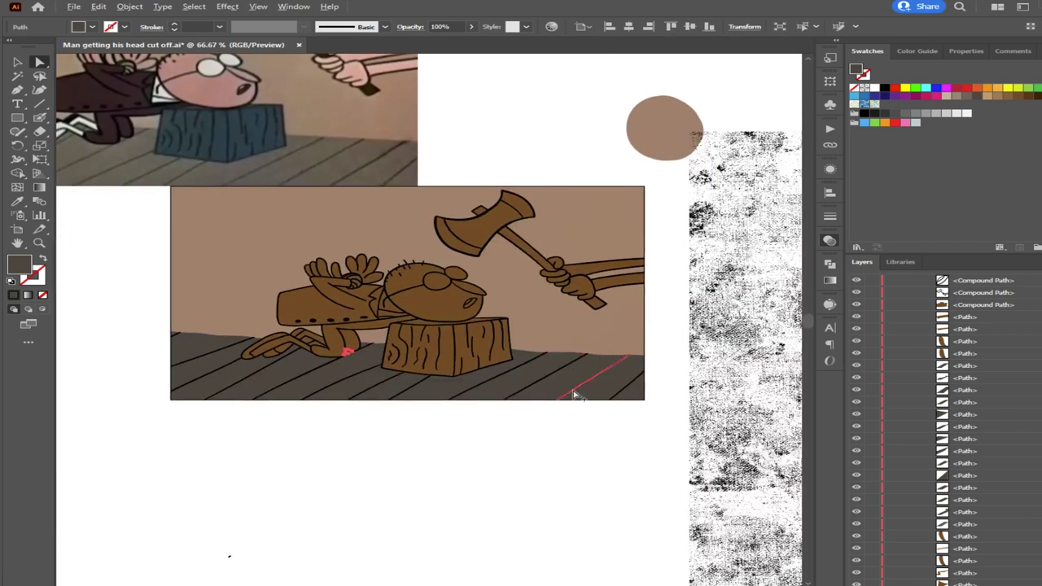
Add every dark floor plank across the scene to the selection of the two small floor pieces around the front knee
scroll(507, 447, "down", 3)
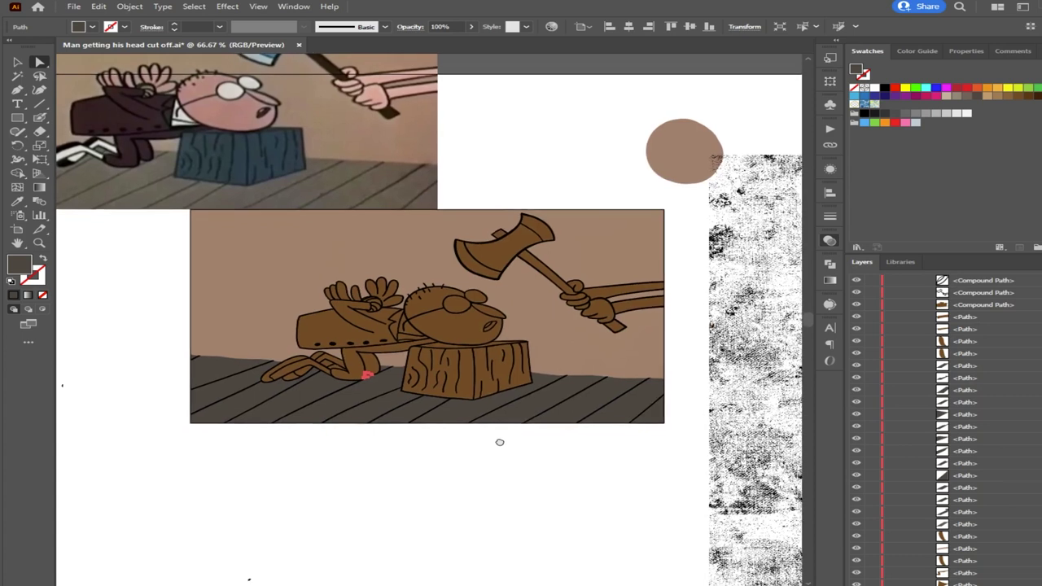
scroll(591, 430, "up", 3)
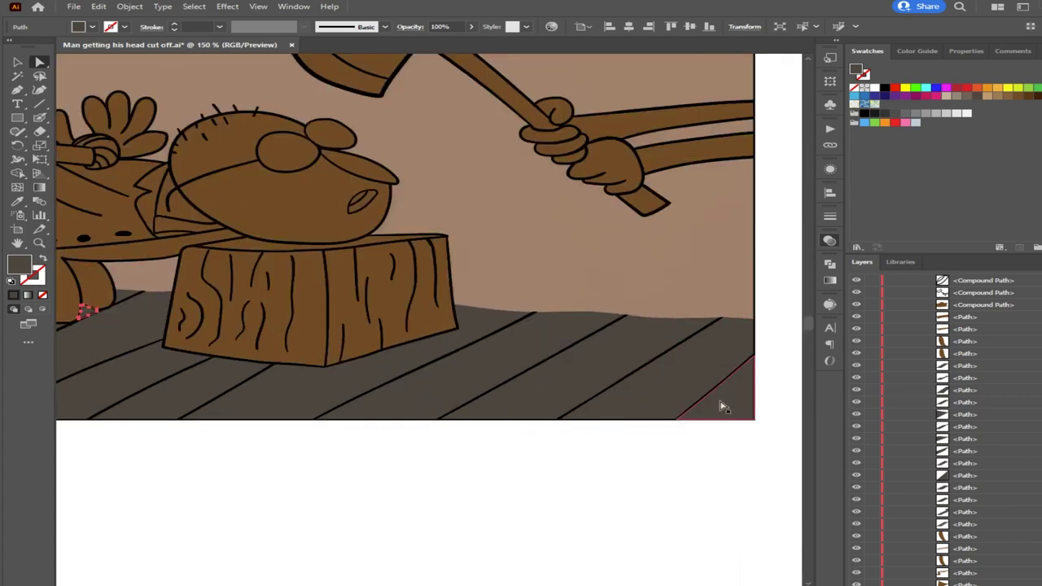
left_click(720, 404, "shift")
left_click(679, 383, "shift")
left_click(515, 386, "shift")
left_click(440, 381, "shift")
left_click(269, 396, "shift")
left_click(195, 392, "shift")
left_click(145, 380, "shift")
left_click(116, 342, "shift")
left_click(114, 332, "shift")
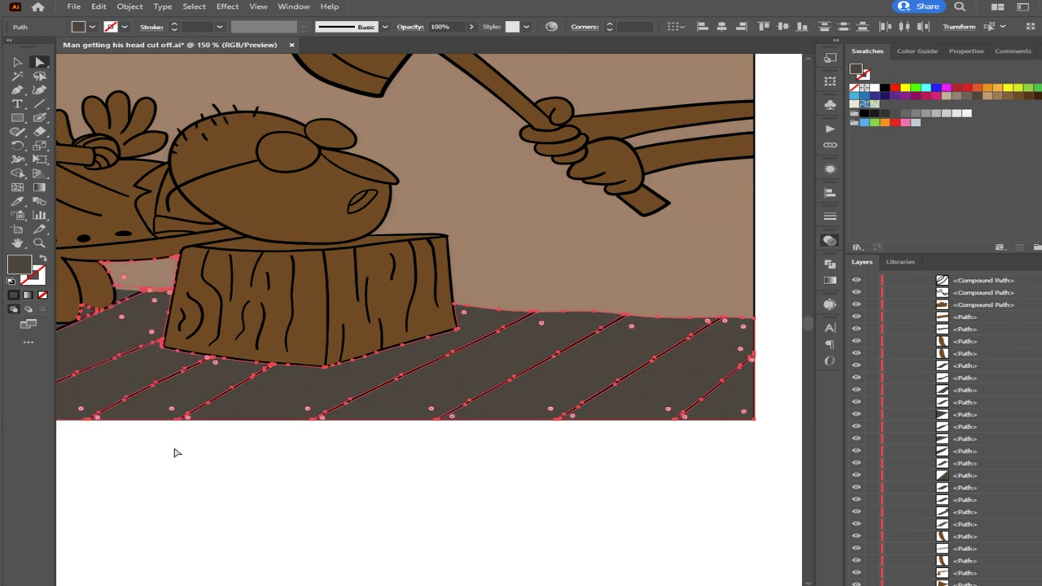
left_click_drag(163, 464, 518, 464)
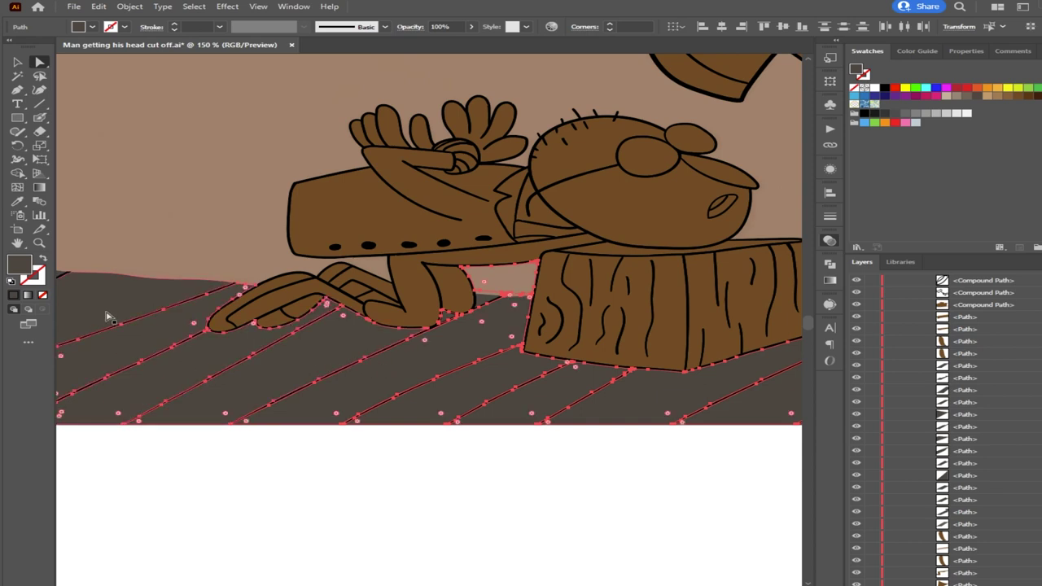
left_click_drag(106, 389, 356, 427)
scroll(299, 312, "up", 3)
left_click(298, 310, "shift")
scroll(588, 417, "down", 4)
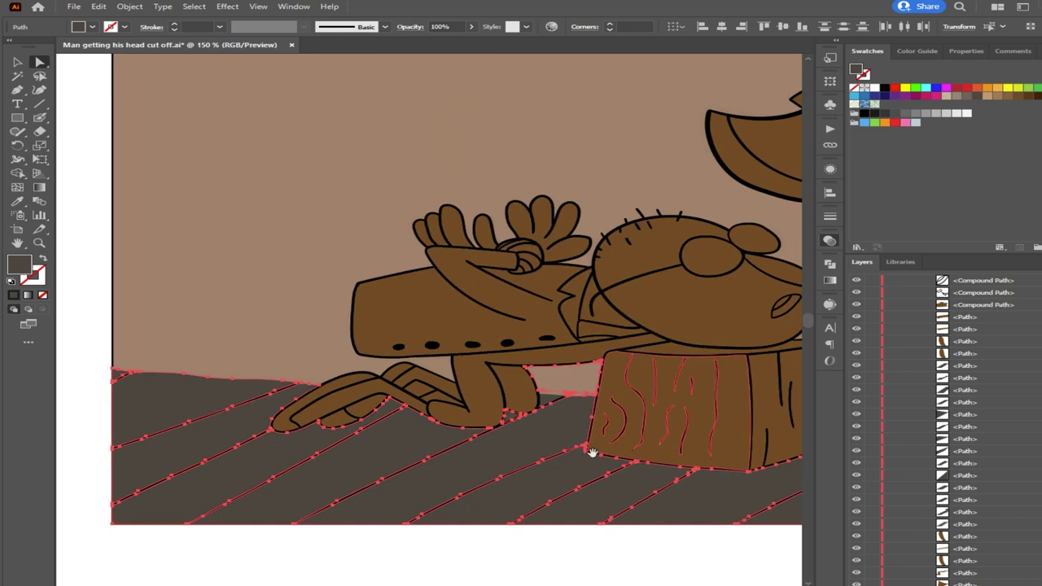
scroll(636, 416, "down", 1)
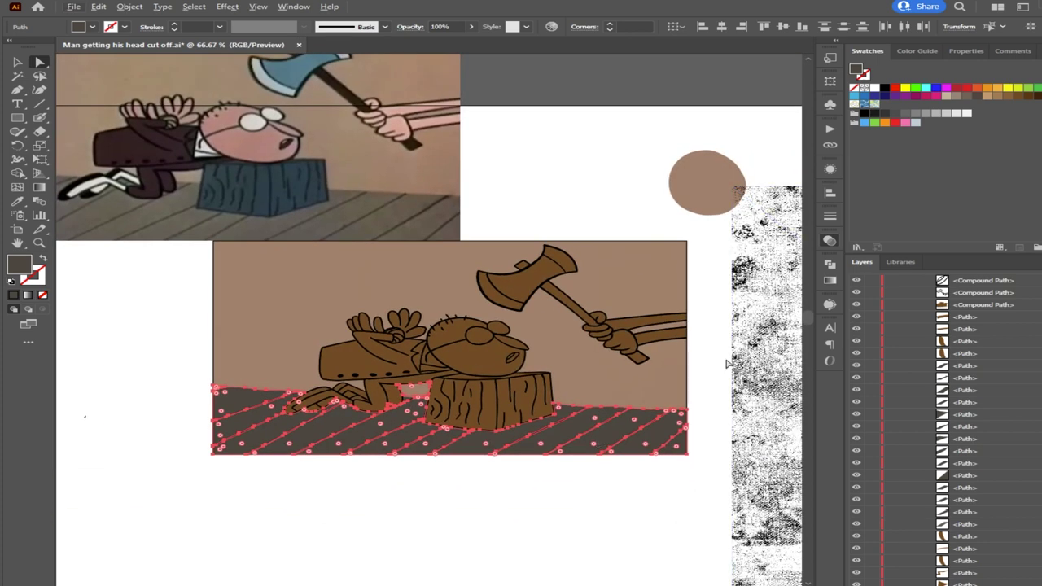
Try removing the Subtle-Yummies.tif texture image beside the scene, and undo the removal
left_click(753, 365)
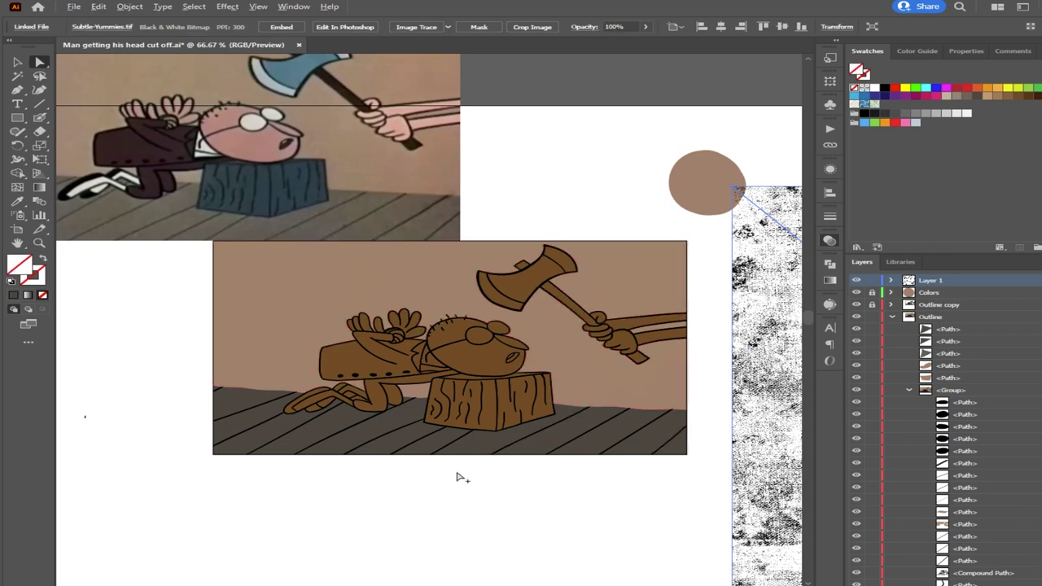
scroll(454, 477, "down", 3, "alt")
left_click(454, 514)
left_click(595, 496)
left_click(354, 512)
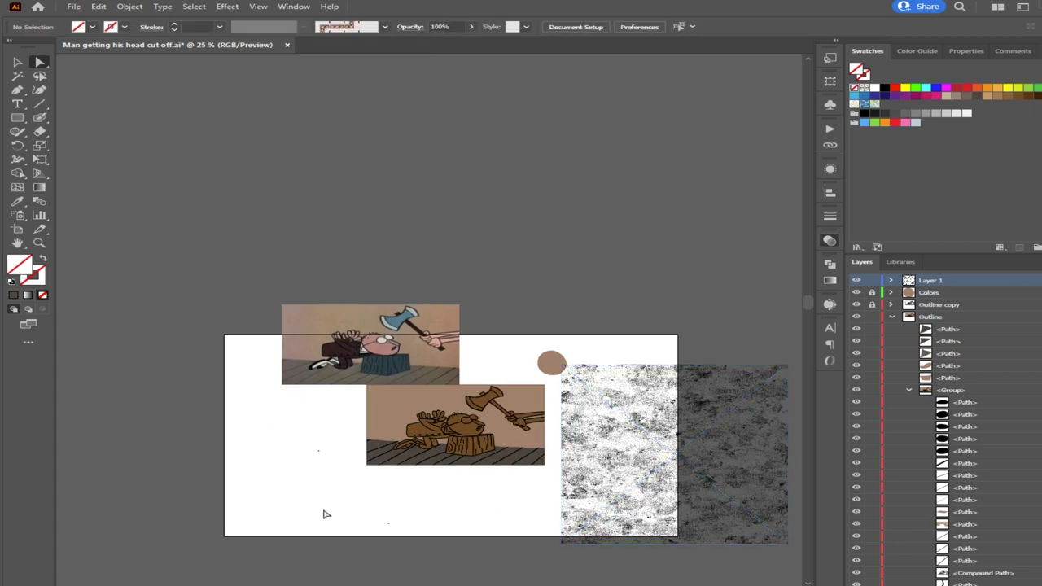
left_click(634, 483)
key("Delete")
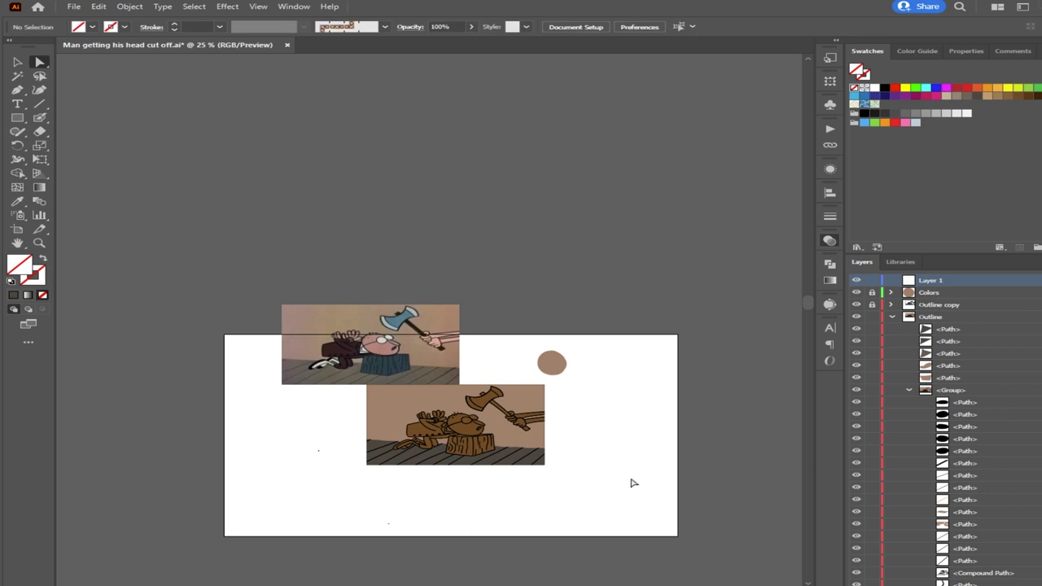
key("ctrl+z")
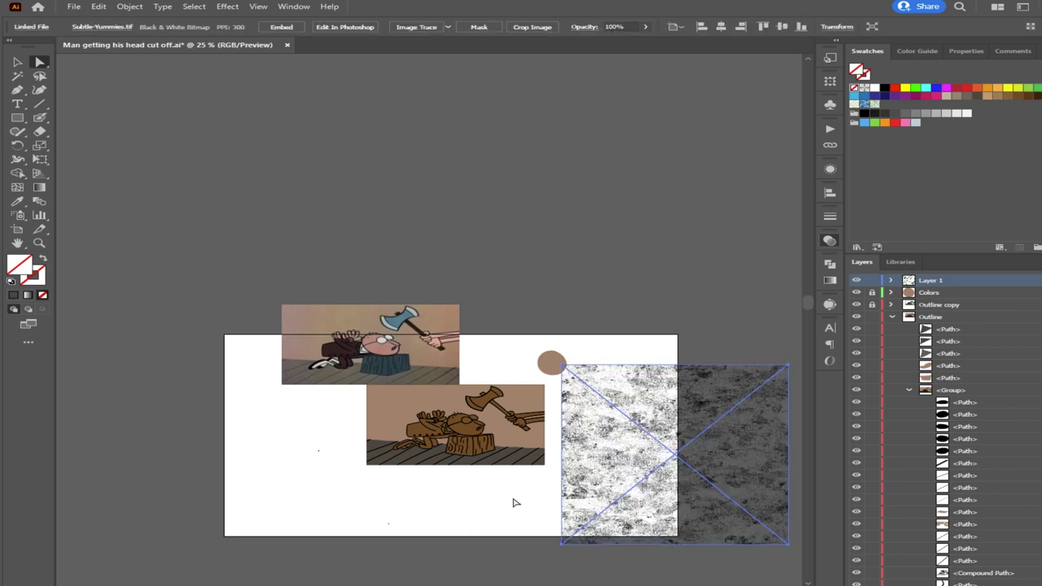
Select all the dark floor planks and small floor pieces across the scene and group them
left_click(514, 500)
scroll(530, 460, "up", 4, "alt")
scroll(561, 480, "down", 1, "alt")
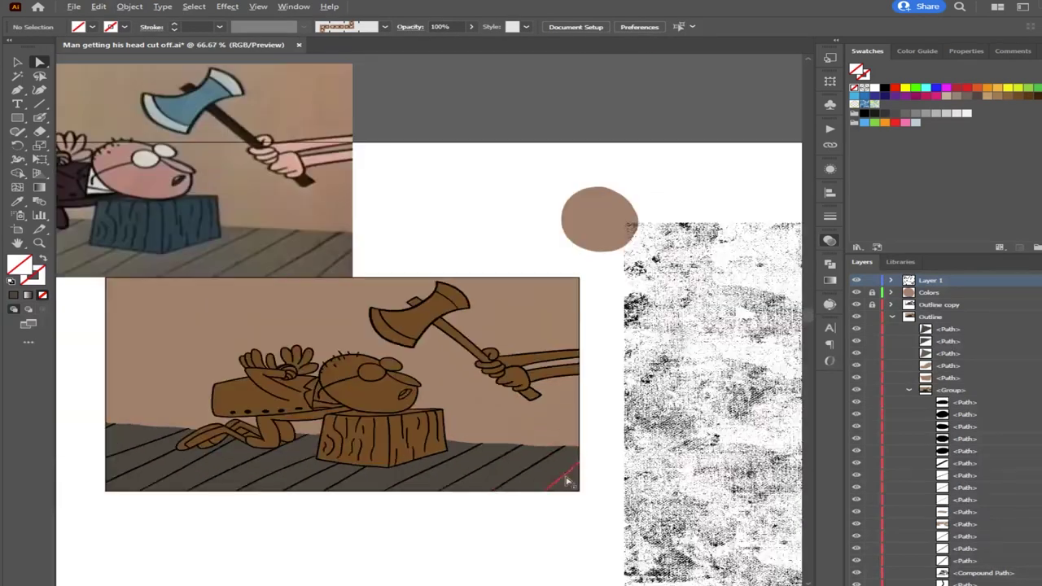
mouse_move(639, 462)
left_mouse_down()
mouse_move(350, 452)
mouse_move(311, 433)
mouse_move(225, 433)
mouse_move(194, 400)
left_mouse_up()
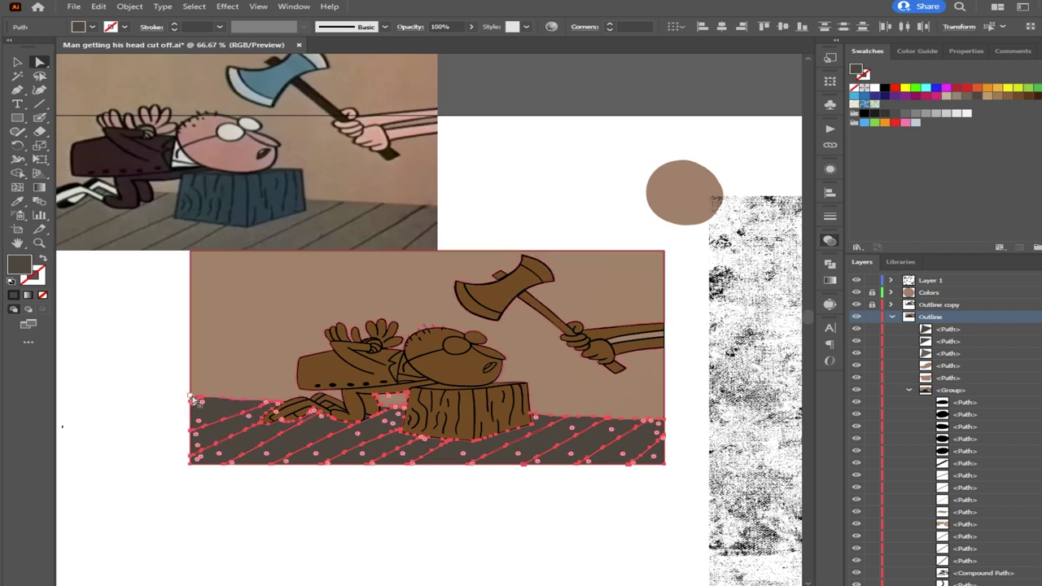
scroll(194, 400, "up", 7)
scroll(444, 468, "down", 4)
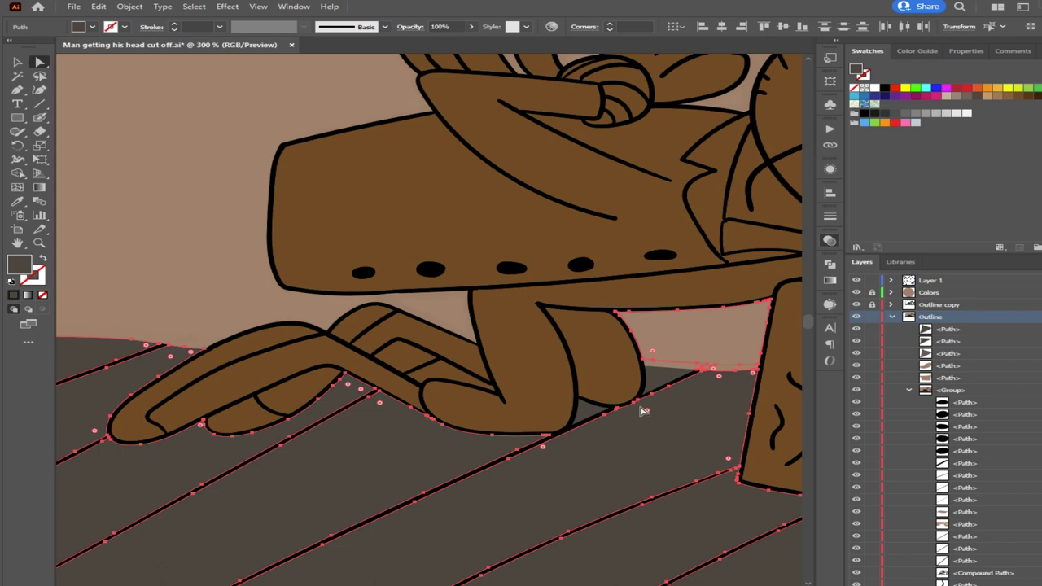
scroll(642, 411, "up", 3)
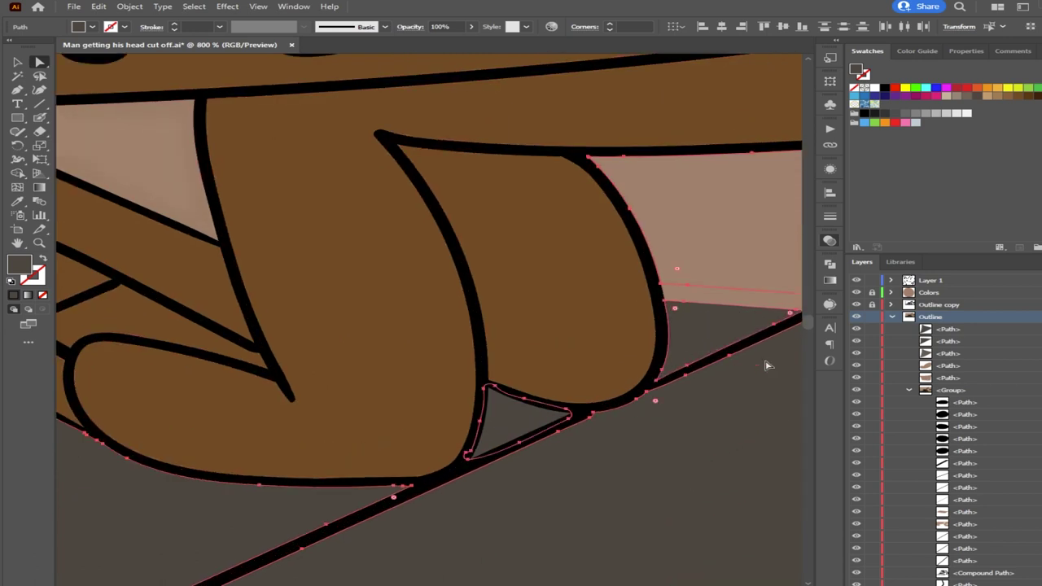
scroll(792, 378, "down", 4)
scroll(705, 447, "down", 1)
left_click_drag(693, 447, 418, 444)
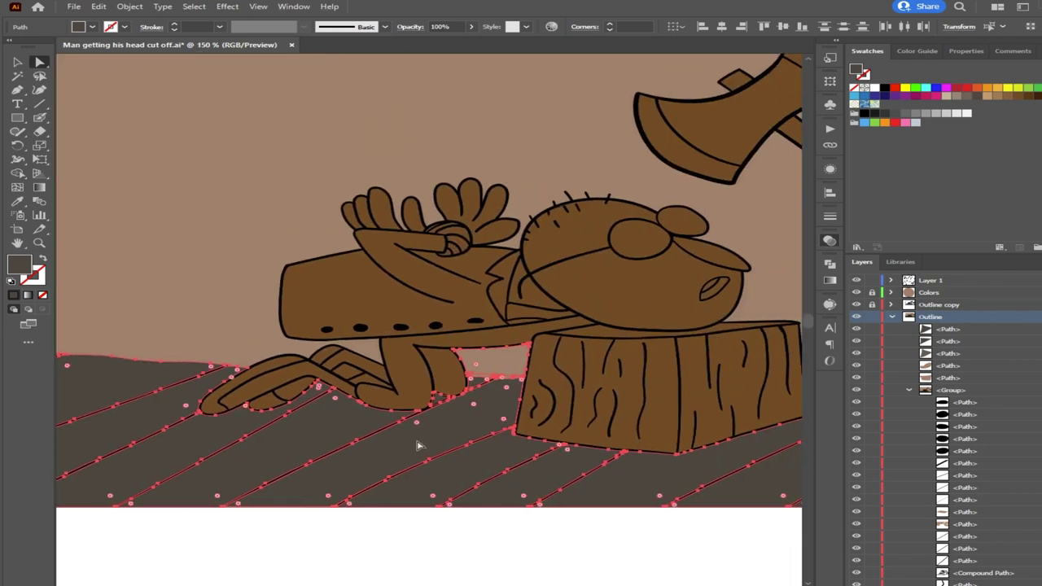
scroll(460, 435, "down", 2)
key("ctrl+g")
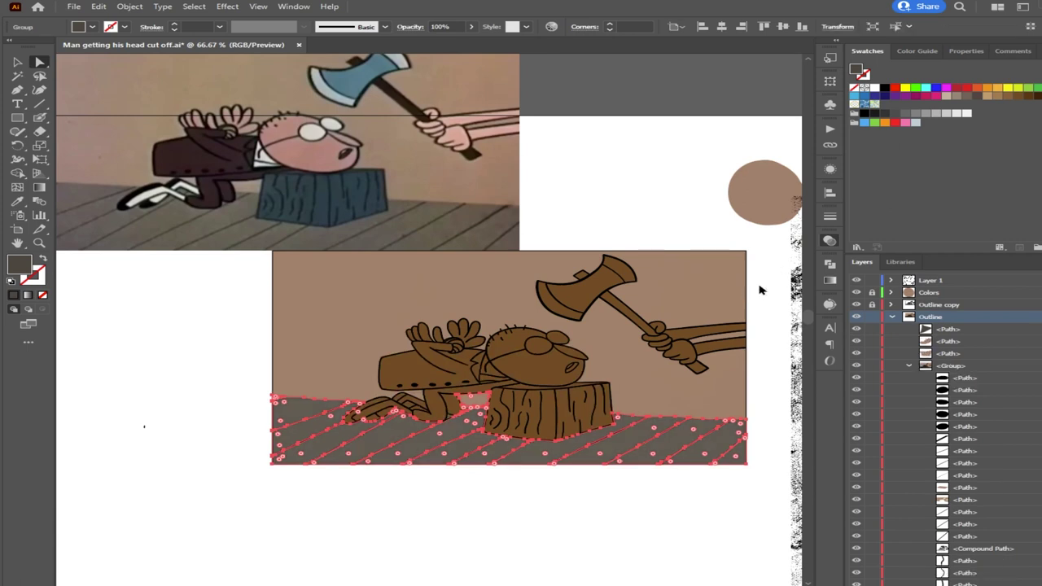
Give the floor group an opacity mask, paste the Subtle-Yummies.tif texture into it, and move the texture over the scene
left_click(730, 290)
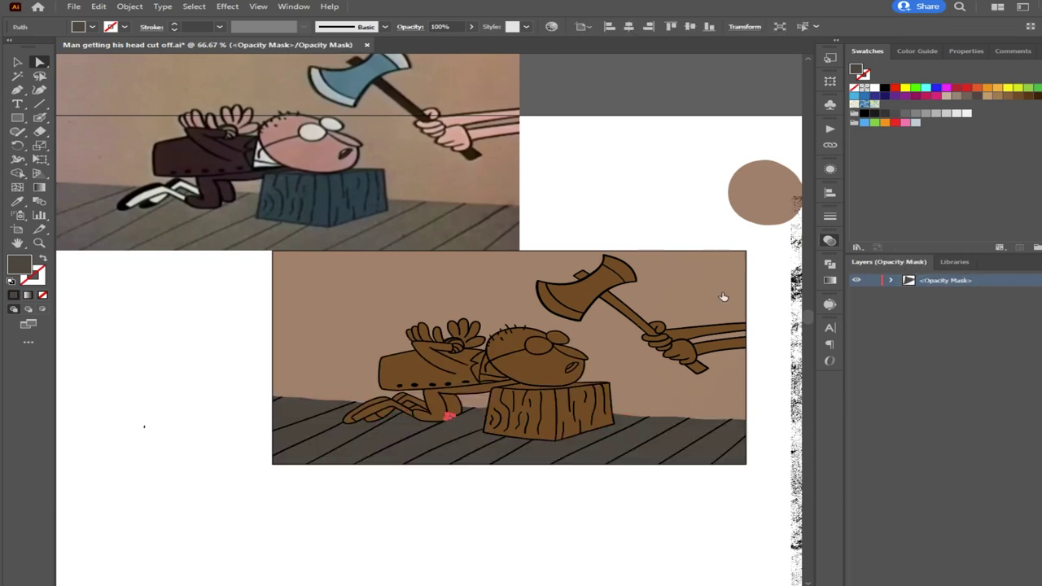
left_click(685, 486)
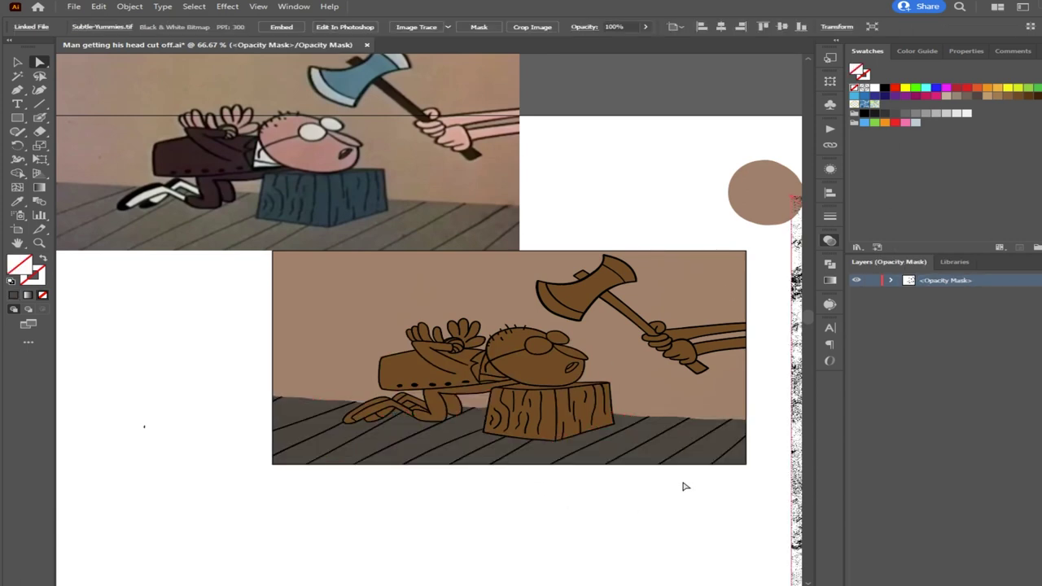
scroll(704, 487, "down", 1)
left_click_drag(705, 486, 386, 418)
scroll(596, 453, "up", 3)
scroll(651, 453, "down", 1)
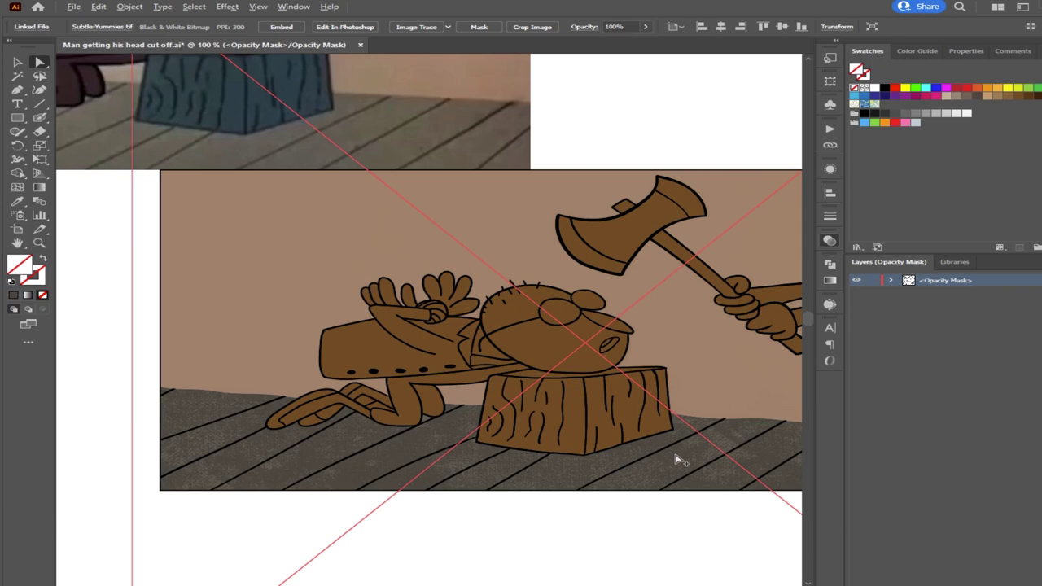
Adjust the position of the mask's texture so that its grain covers the whole width of the floor
left_click_drag(630, 458, 504, 446)
scroll(521, 442, "down", 1)
mouse_move(434, 439)
left_mouse_down()
mouse_move(503, 450)
mouse_move(444, 446)
left_mouse_up()
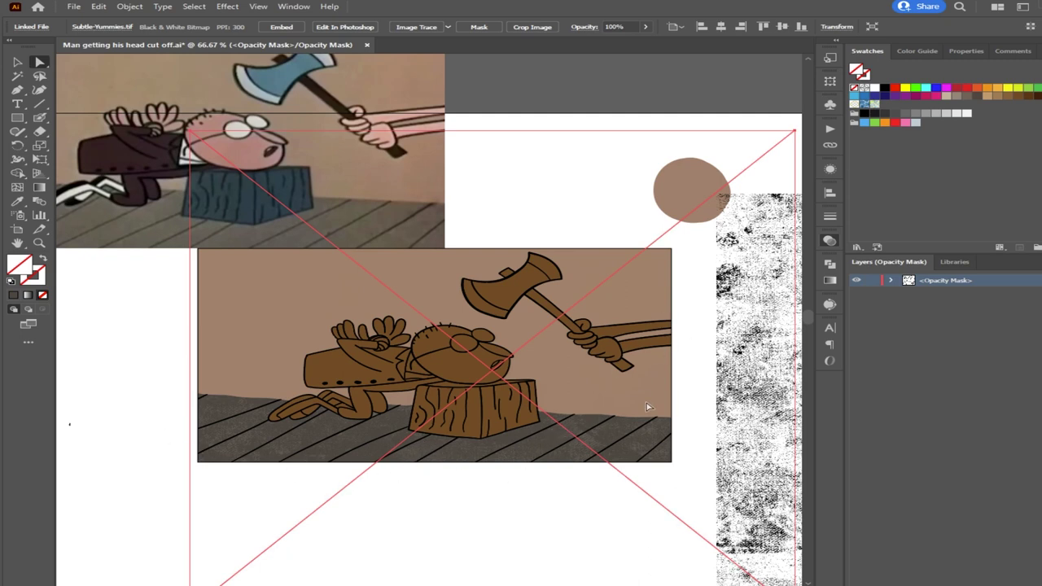
scroll(631, 436, "up", 2)
scroll(607, 446, "down", 1)
left_click_drag(406, 451, 502, 450)
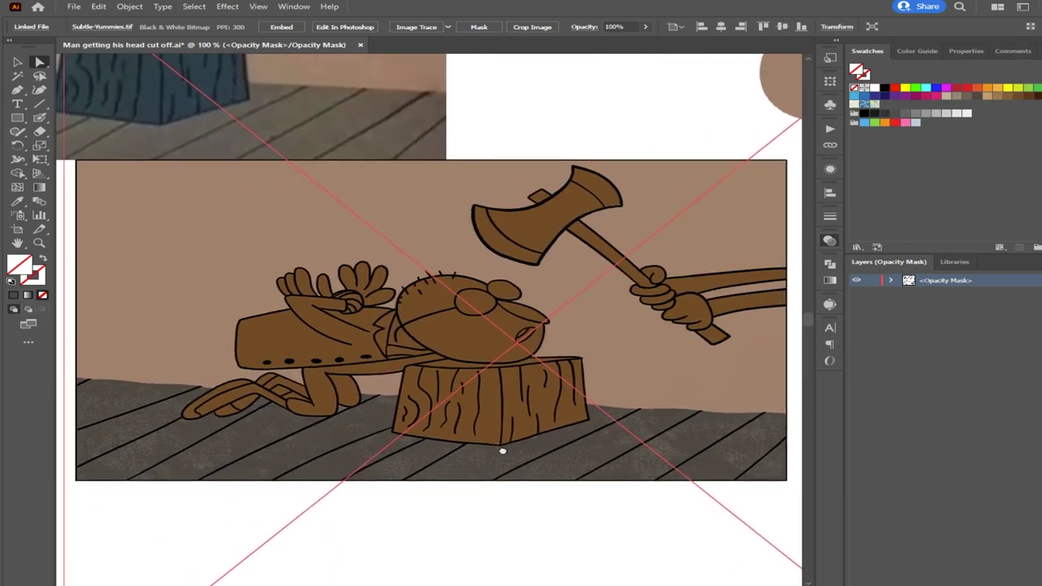
Set the mask texture's opacity to 35%, return from the opacity mask to the artwork, and clear the selection
scroll(502, 450, "down", 3)
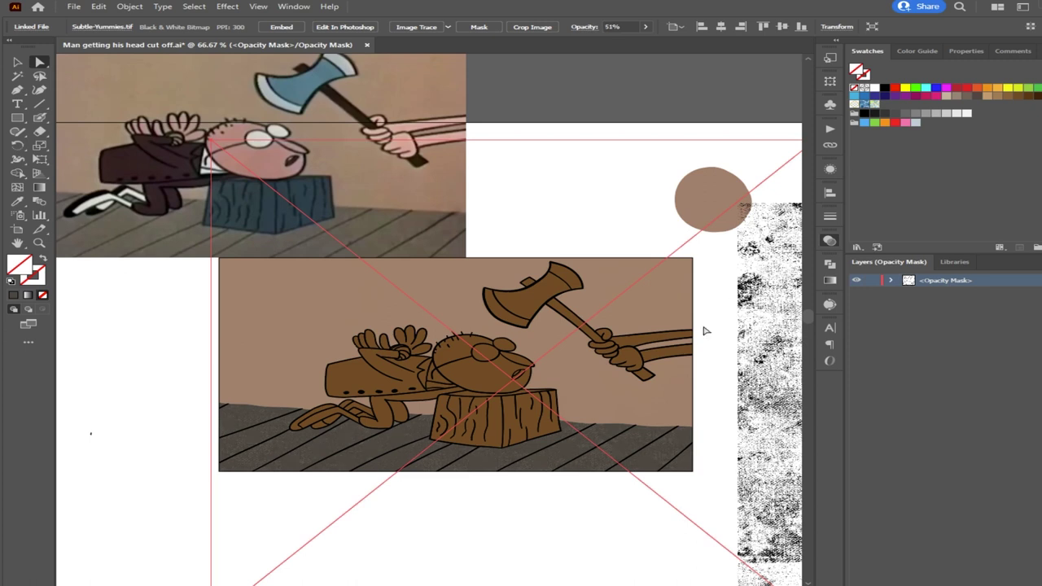
scroll(635, 478, "up", 3)
scroll(605, 458, "down", 3)
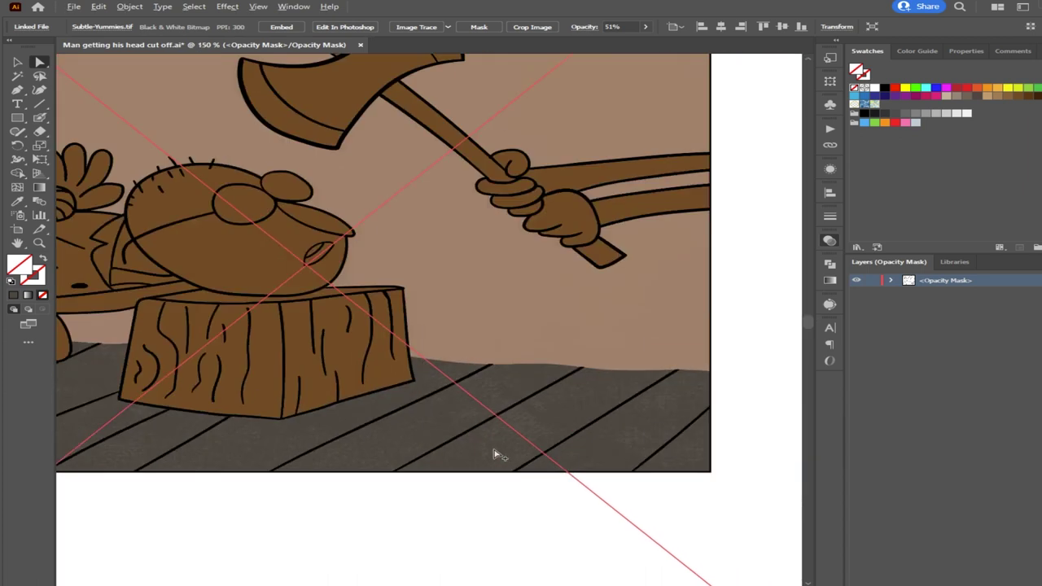
scroll(383, 451, "up", 1)
left_click_drag(537, 437, 450, 463)
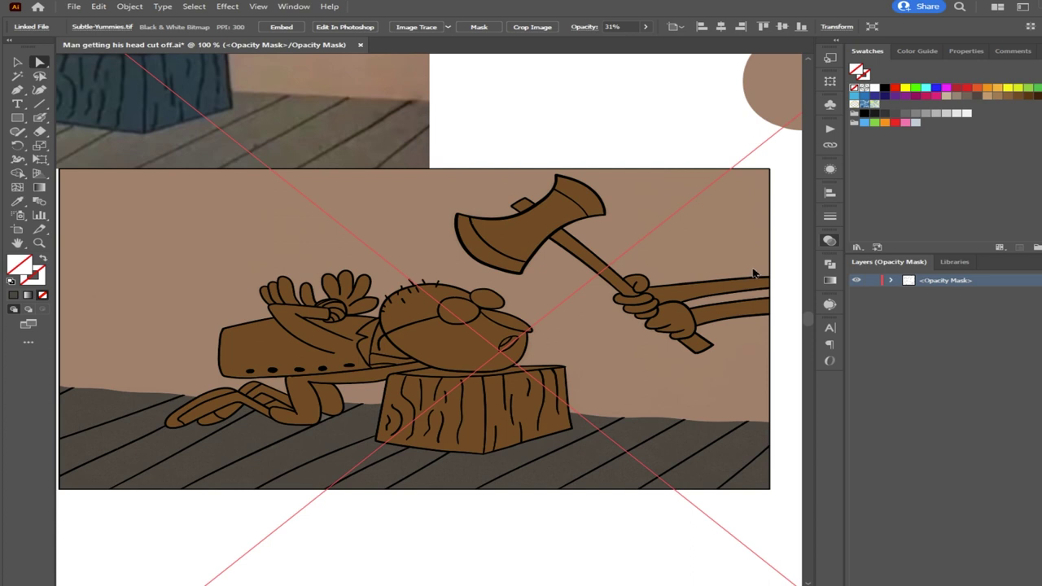
left_click(661, 286)
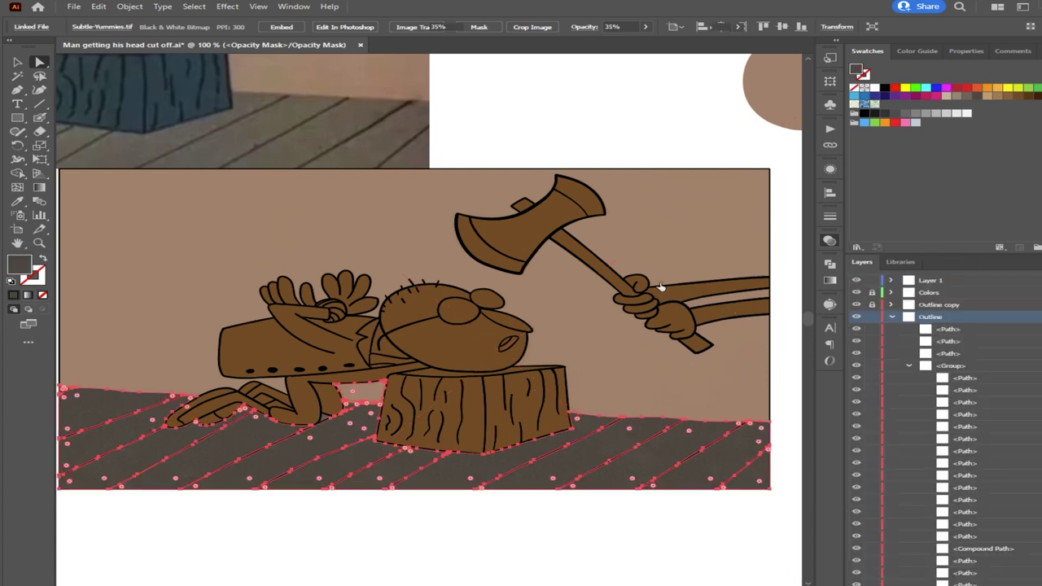
left_click(310, 518)
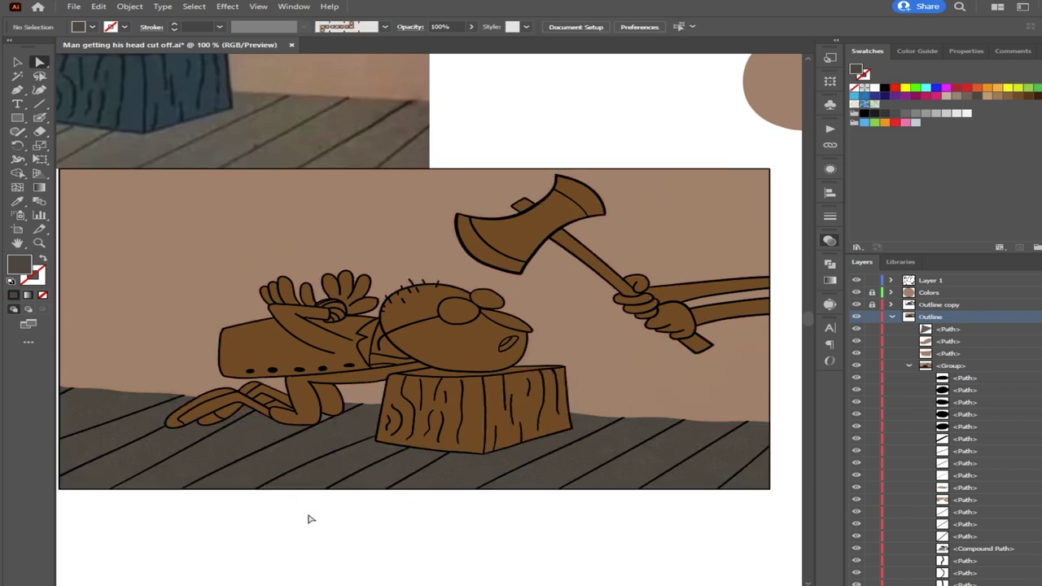
Compare the grain on the masked floor planks with the floor and wall surfaces in the reference picture
scroll(503, 524, "down", 1)
scroll(551, 494, "up", 3)
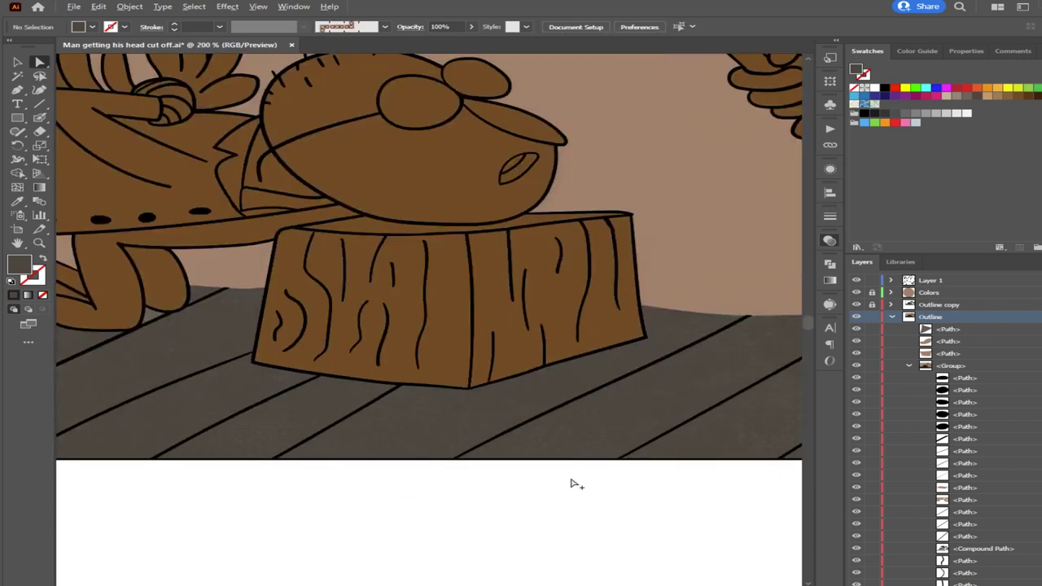
scroll(556, 505, "down", 2)
scroll(554, 504, "down", 1)
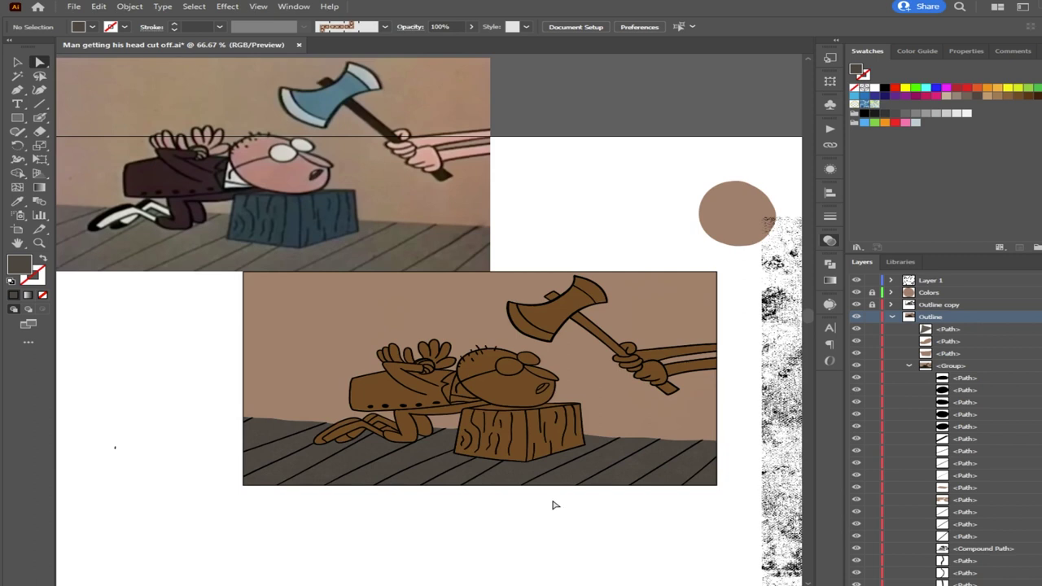
left_click_drag(552, 500, 292, 430)
left_click(674, 411)
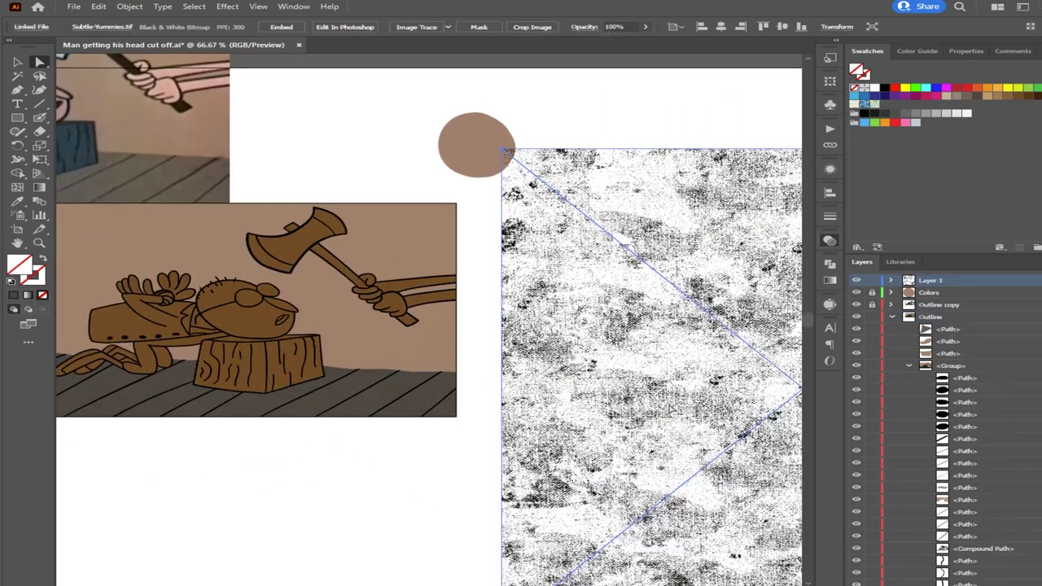
left_click_drag(137, 168, 547, 459)
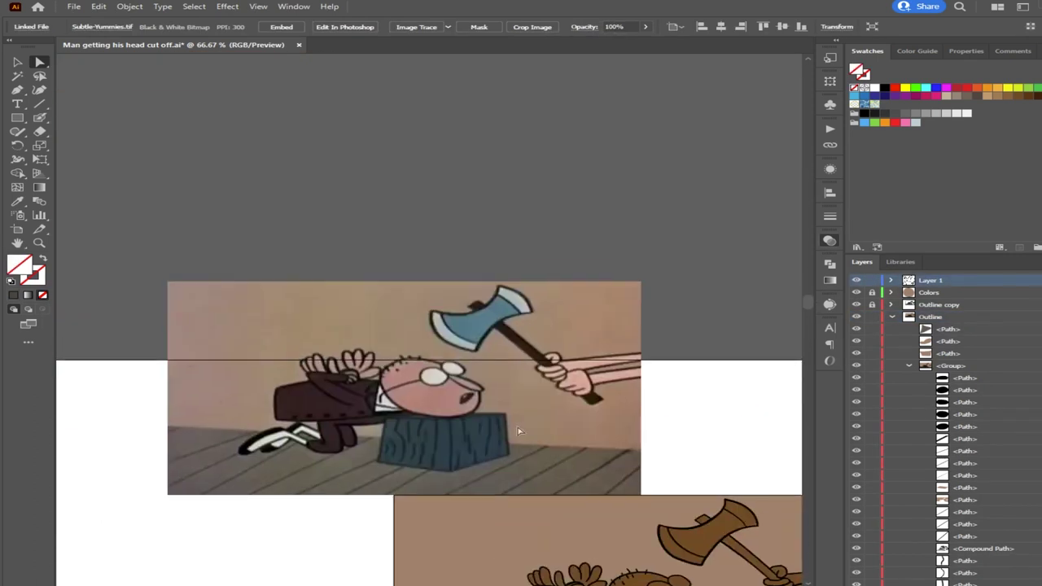
scroll(298, 327, "up", 2)
scroll(283, 326, "up", 2)
scroll(317, 339, "down", 2)
scroll(451, 353, "down", 2)
left_click_drag(704, 538, 233, 213)
scroll(550, 396, "down", 2)
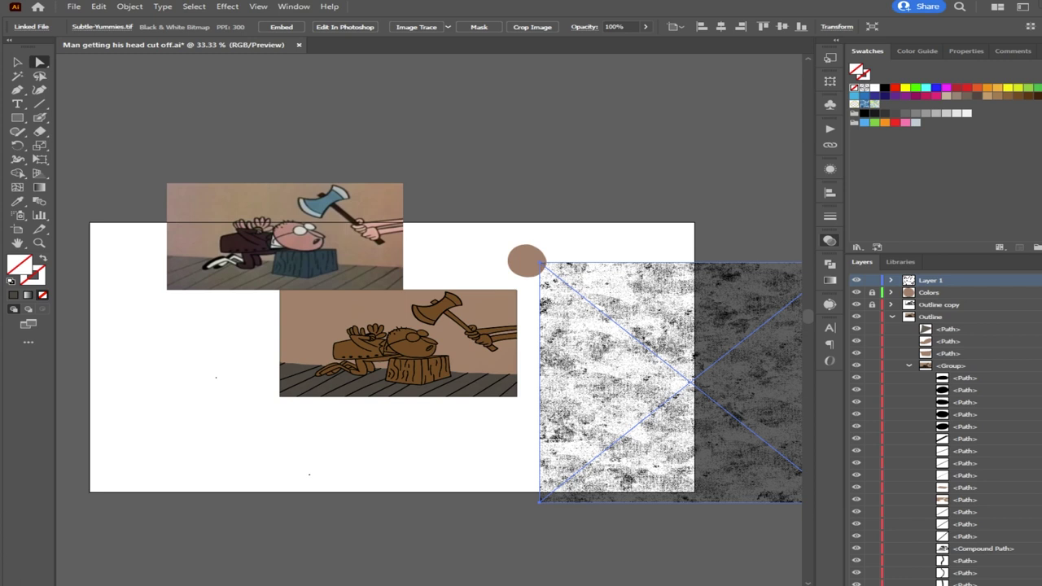
Place the Bitter-Tarts.tif texture mostly left of the scene, and move the Subtle-Yummies.tif texture lower beside it
left_click(57, 294)
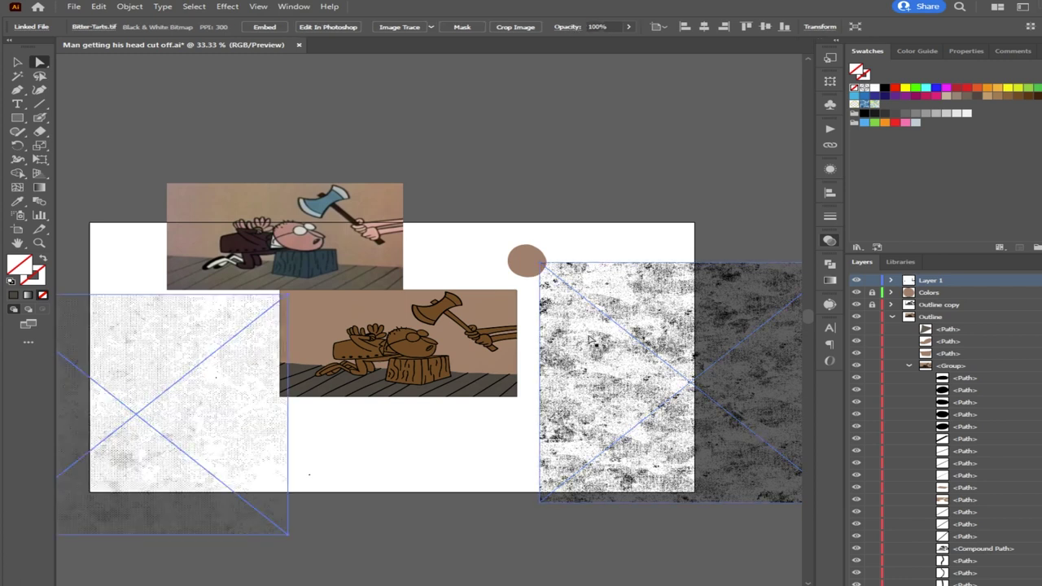
left_click_drag(236, 460, 422, 462)
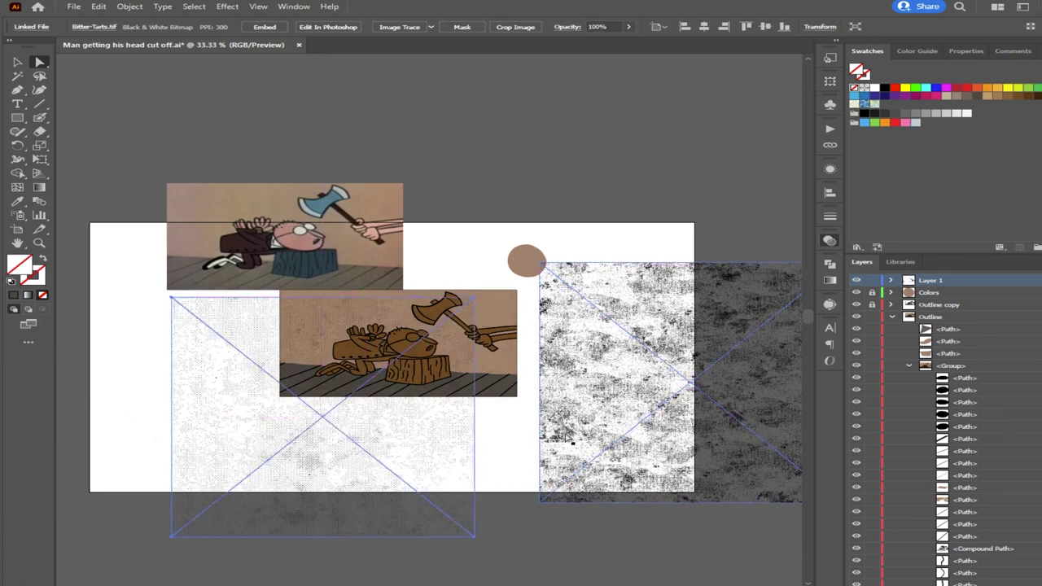
left_click(568, 436)
left_click_drag(616, 446, 603, 549)
left_click_drag(395, 502, 242, 463)
Remove the Bitter-Tarts.tif texture image from the artboard
scroll(395, 385, "up", 2)
left_click_drag(296, 486, 491, 445)
scroll(491, 446, "down", 1)
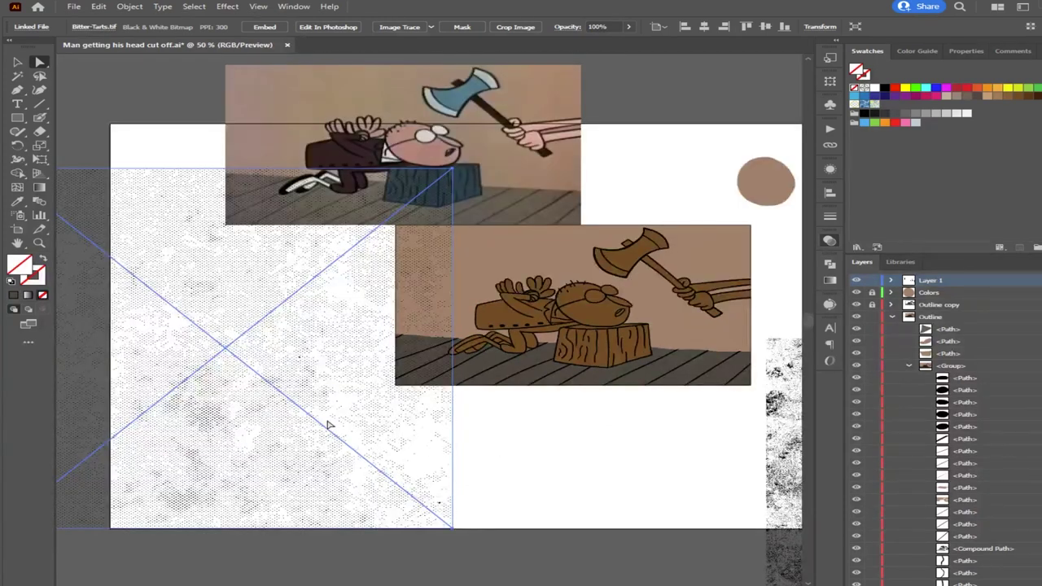
key("Delete")
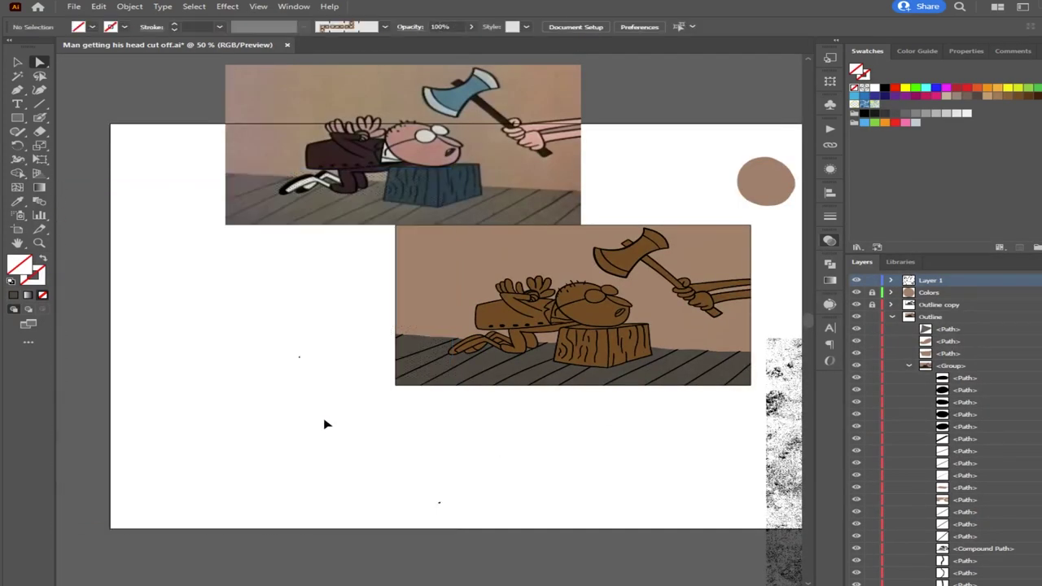
Restore the Bitter-Tarts.tif texture, remove it again, and select the beige wall shape behind the figures
key("ctrl+z")
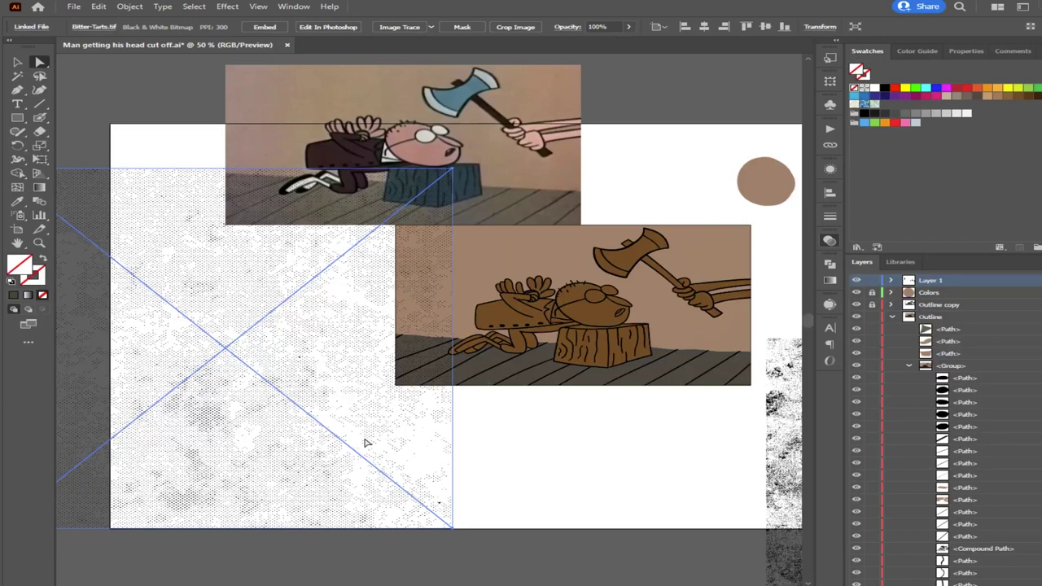
key("Delete")
left_click(427, 285)
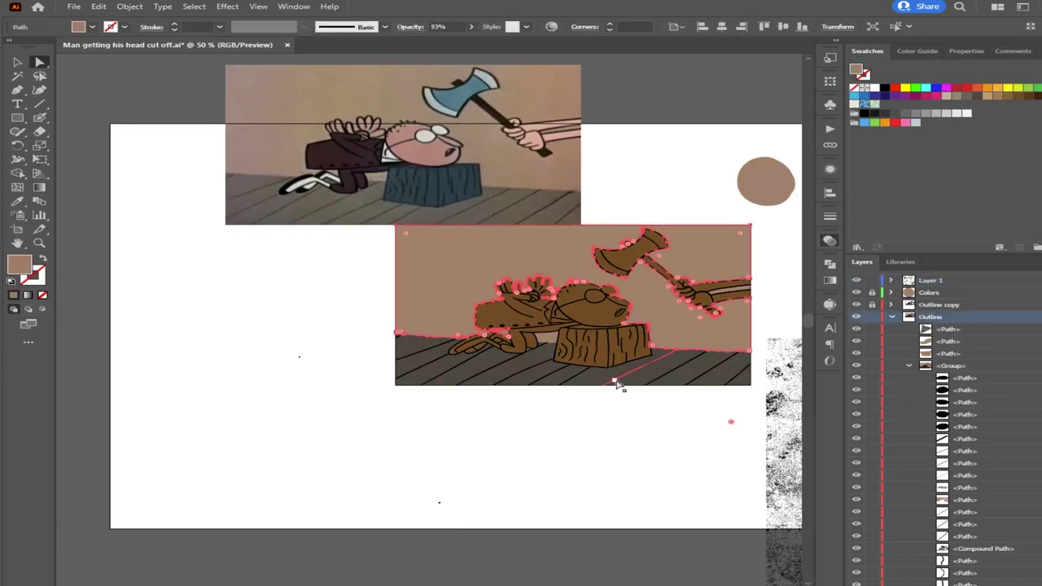
scroll(616, 382, "up", 1)
left_click_drag(575, 392, 449, 537)
scroll(481, 469, "up", 1)
left_click_drag(480, 470, 493, 397)
left_click(169, 516)
left_click(219, 300)
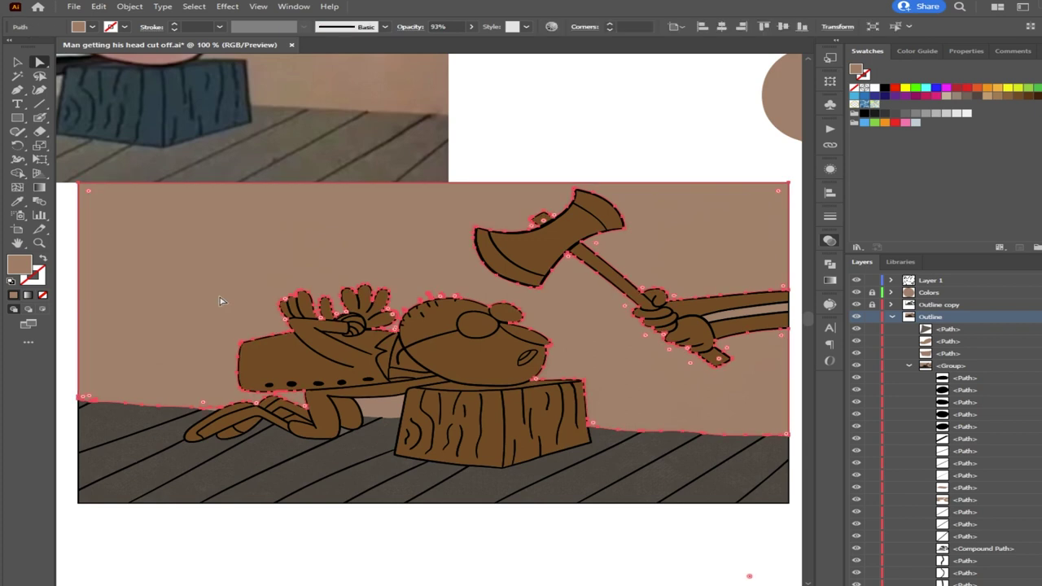
scroll(205, 388, "down", 4)
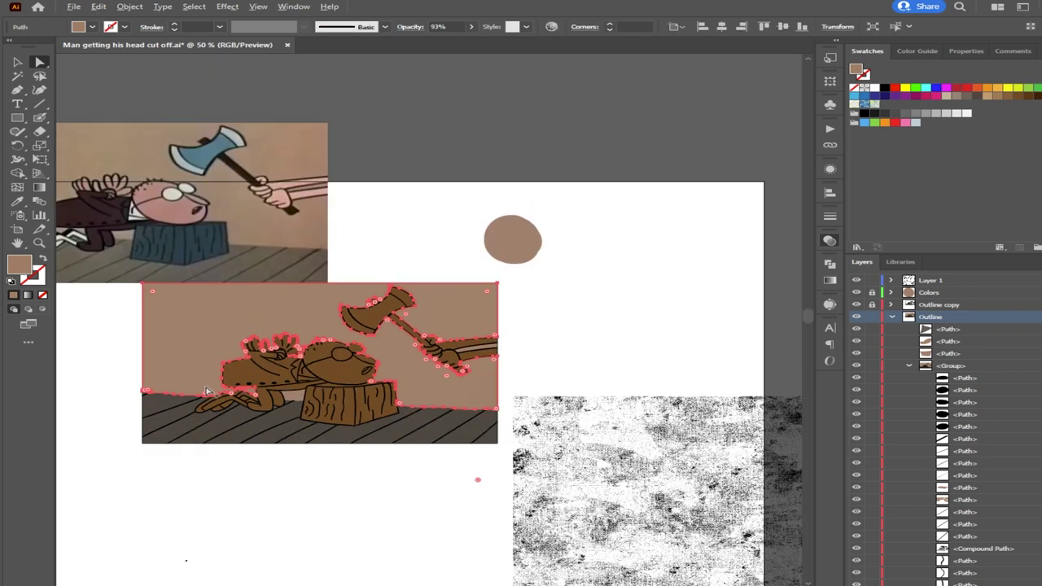
Bring back the Bitter-Tarts.tif texture, place it below the cartoon scene, and clear the selection
left_click_drag(235, 448, 354, 430)
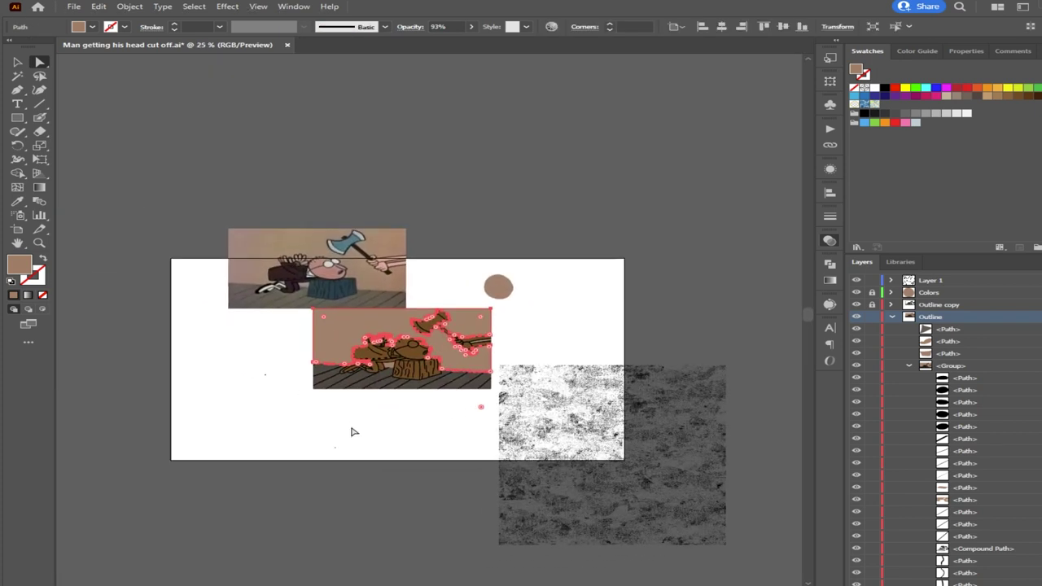
left_click(300, 451)
left_click_drag(259, 426, 380, 555)
left_click(539, 343)
Duplicate the large wall shape in place, and check the copy by shifting it aside and undoing each move
scroll(396, 334, "up", 2)
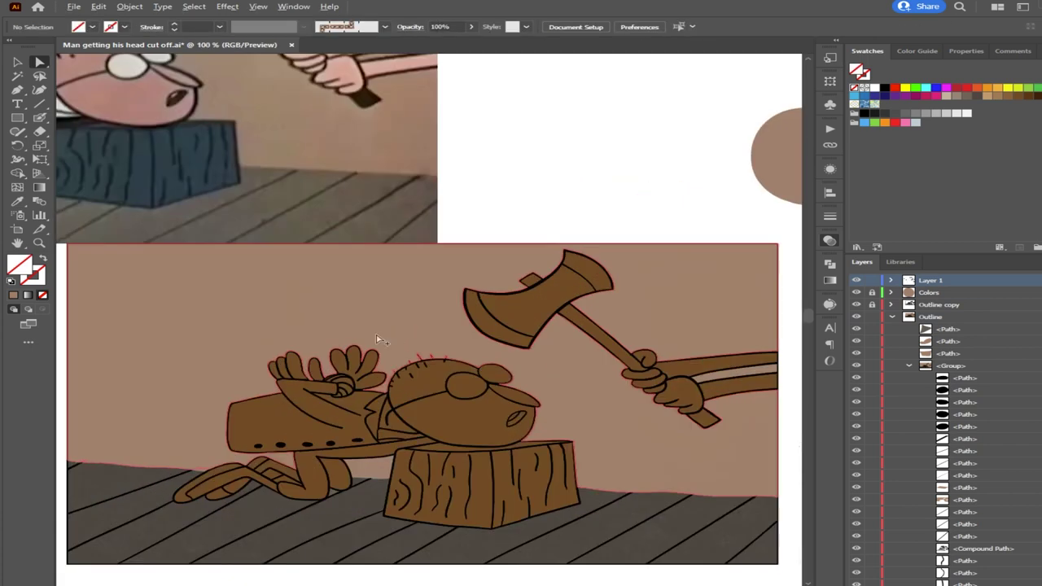
left_click(409, 309)
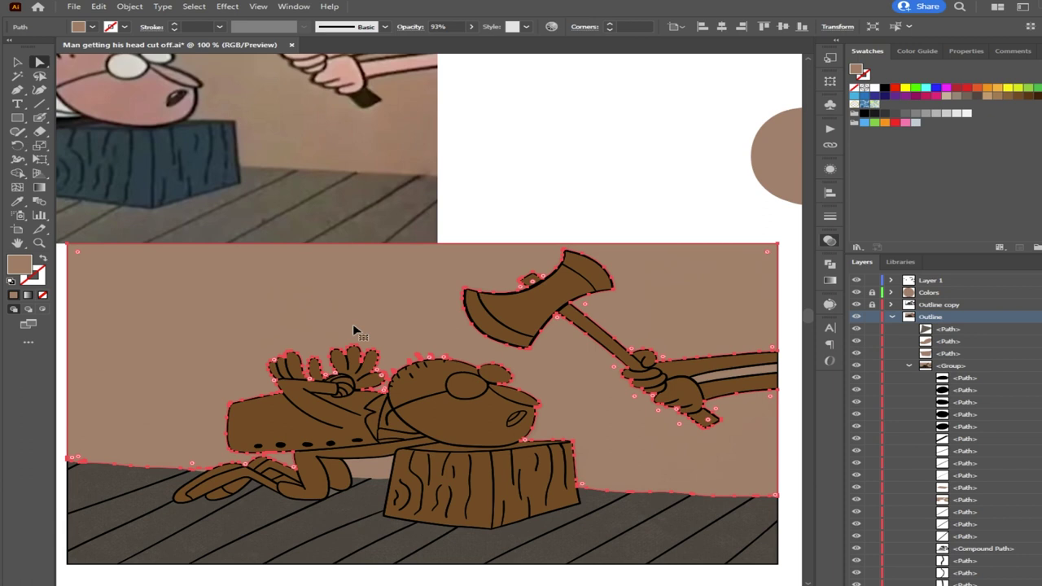
left_click_drag(354, 326, 447, 240)
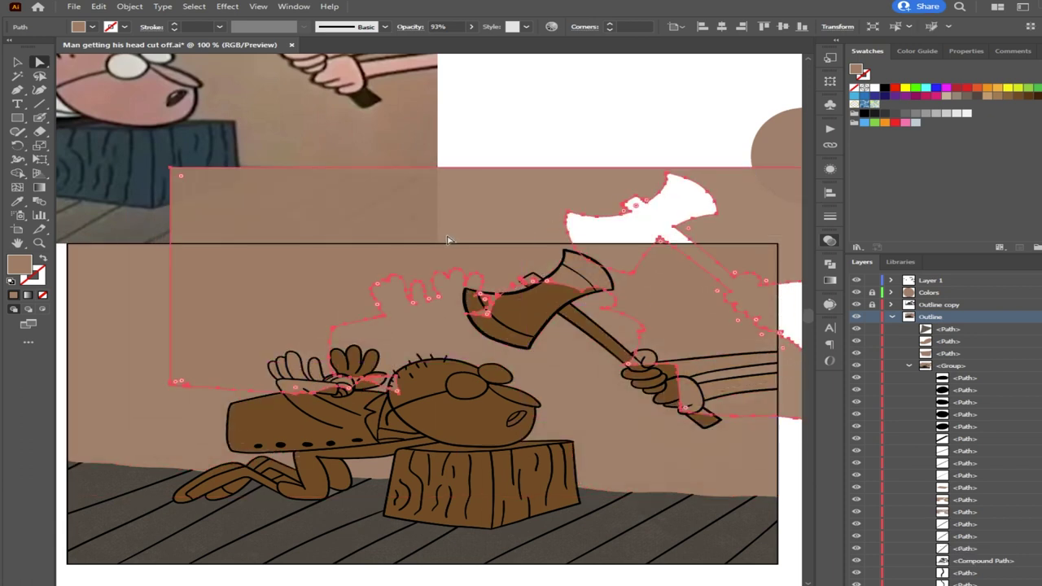
key("ctrl+z")
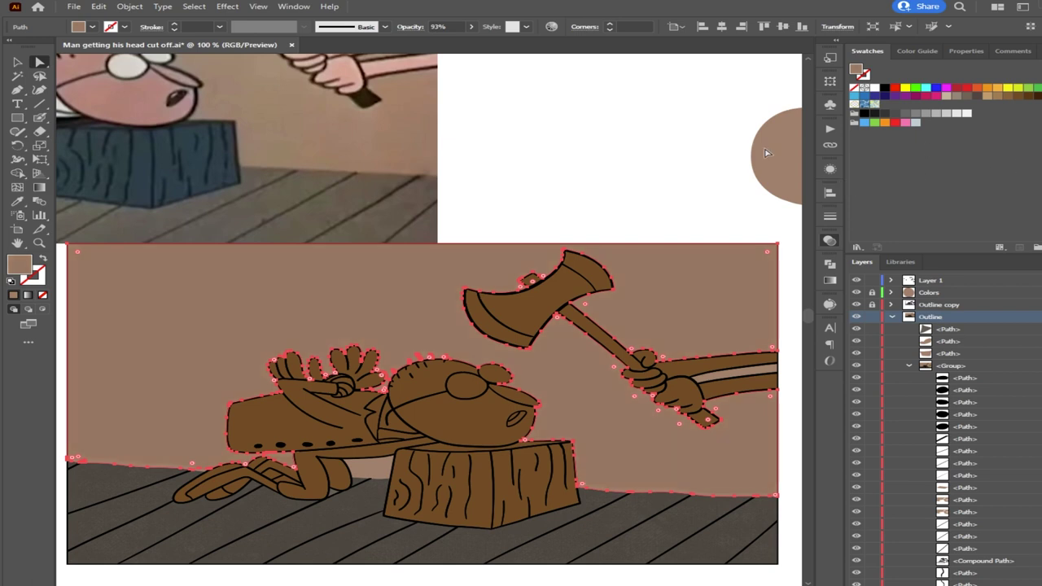
left_click_drag(334, 280, 431, 285)
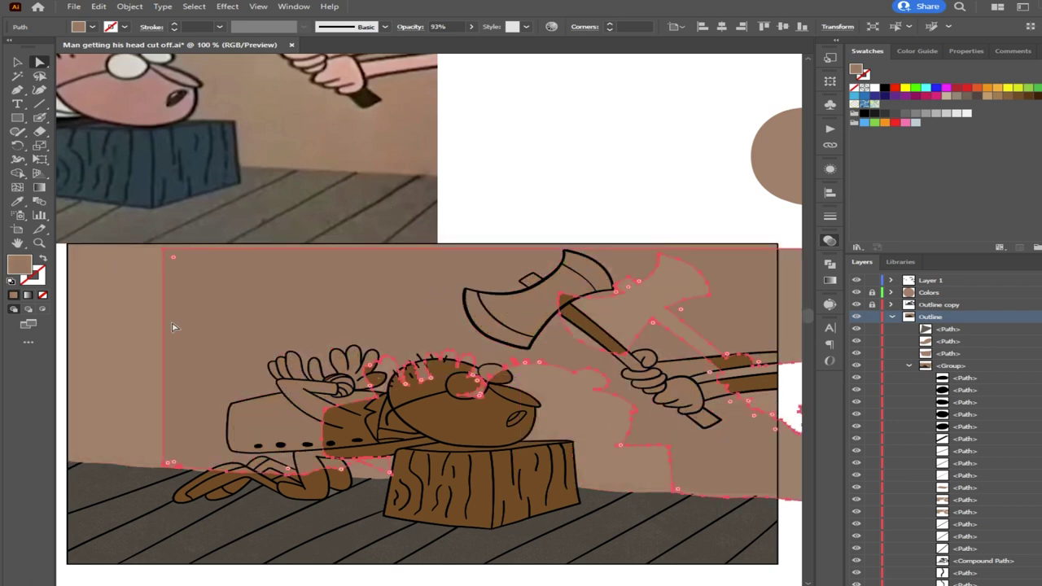
key("ctrl+z")
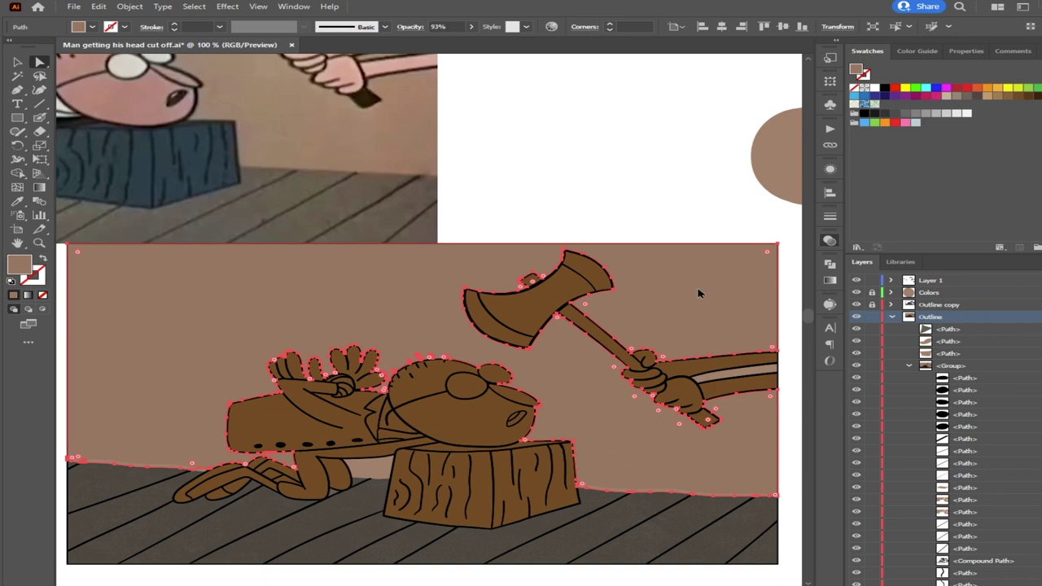
Remove the Bitter-Tarts.tif texture below the scene and undo the removal
key("ctrl+minus")
key("ctrl+minus")
left_click(275, 435)
left_click(300, 547)
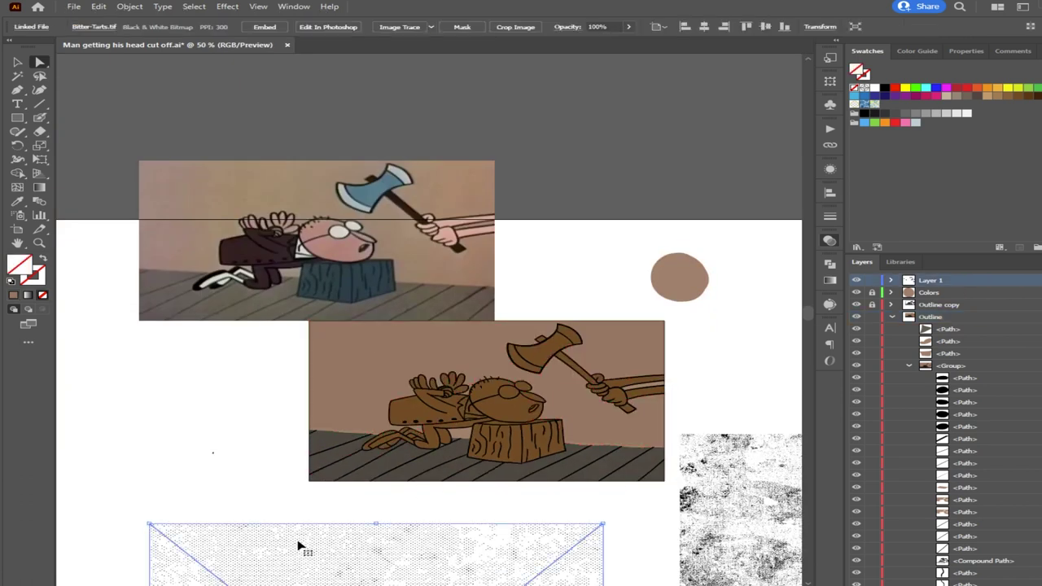
left_click(168, 474)
left_click(249, 540)
key("Delete")
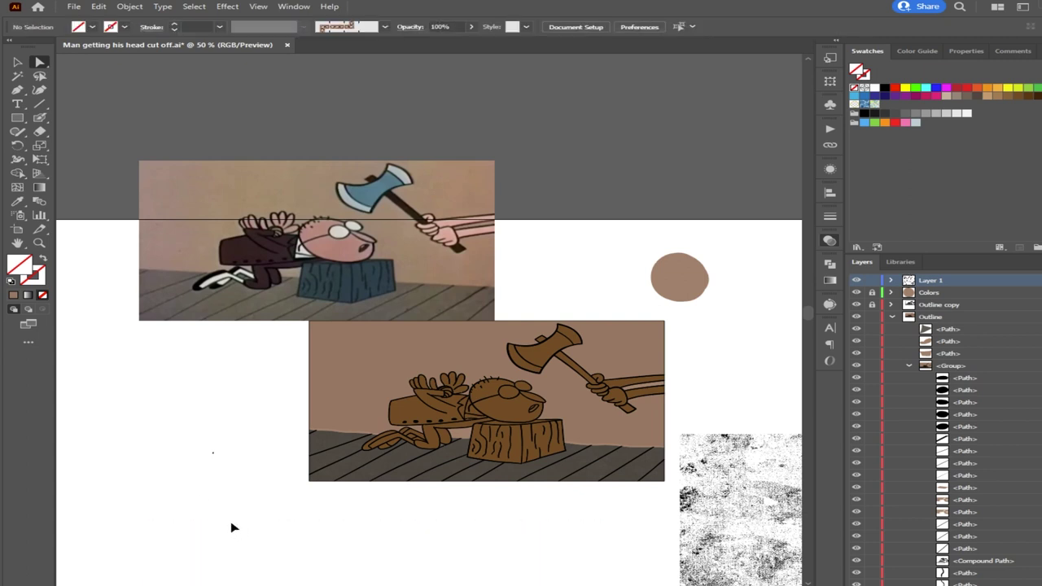
key("ctrl+z")
left_click(714, 388)
Duplicate in place the small wall patch between the man's knees and the chopping block
scroll(567, 389, "up", 1)
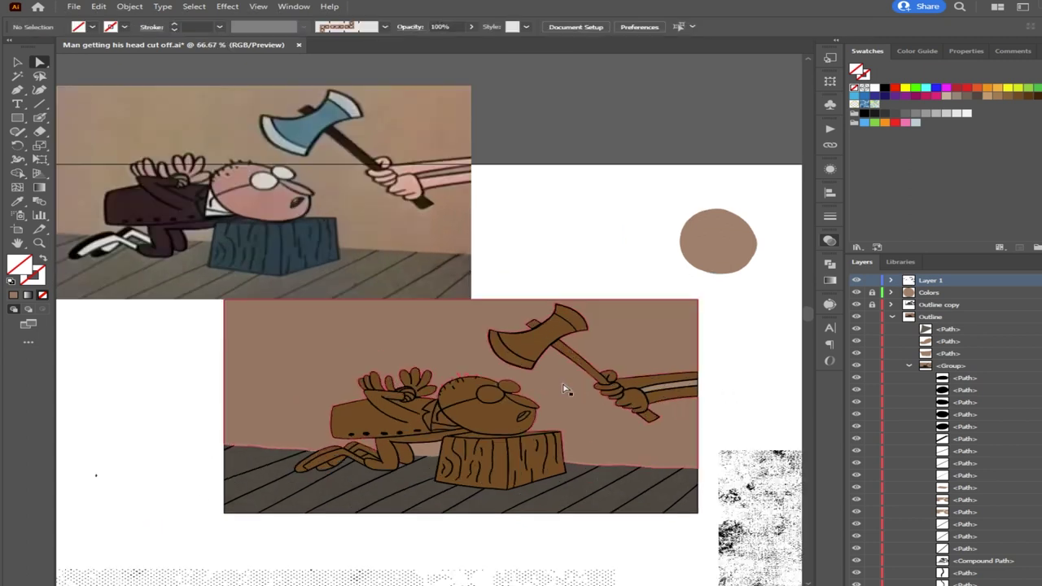
scroll(549, 407, "up", 2)
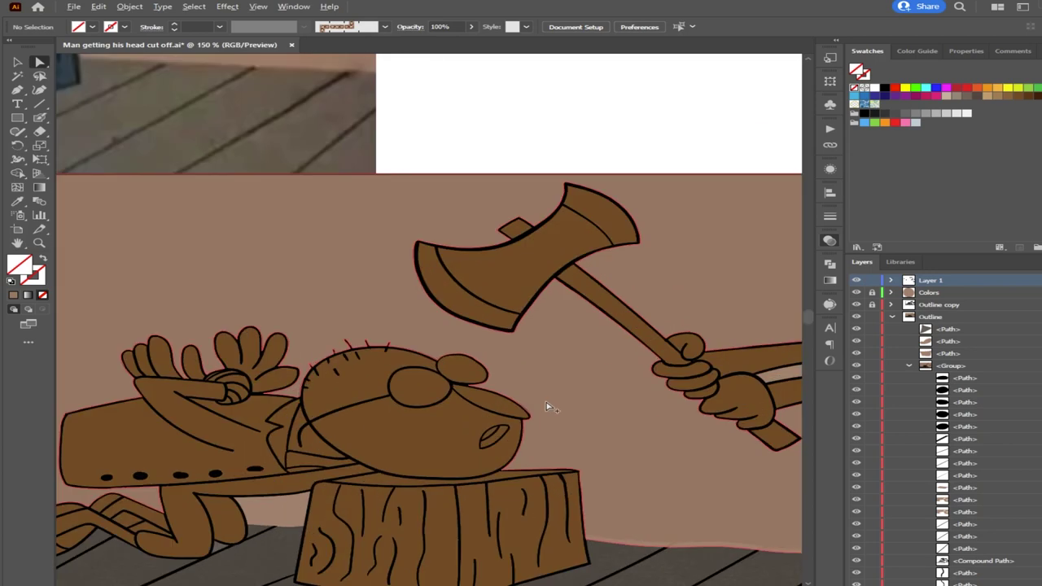
left_click(298, 508)
mouse_move(297, 508)
left_mouse_down()
mouse_move(277, 529)
mouse_move(297, 523)
left_mouse_up()
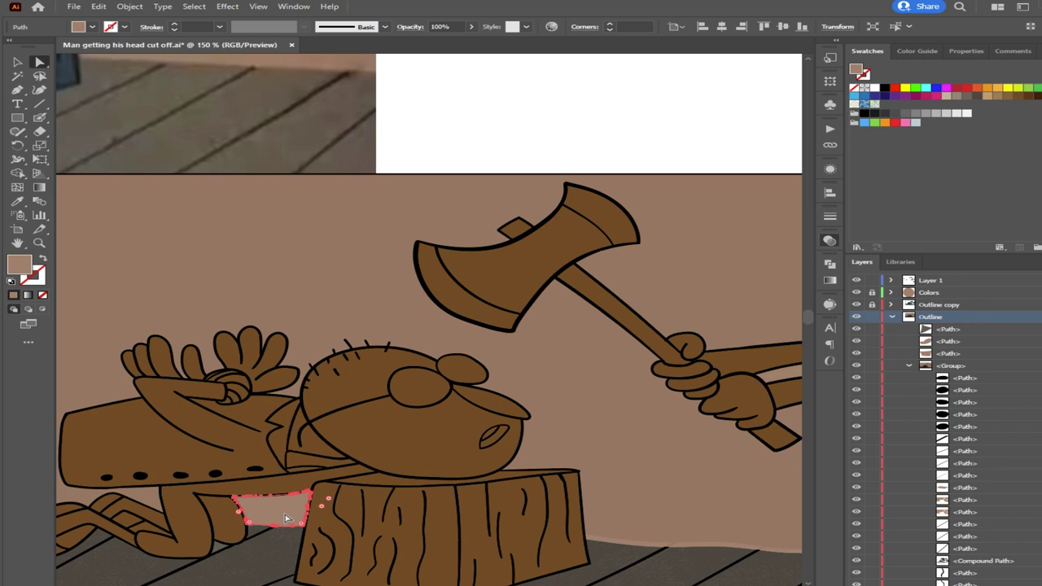
left_click(498, 150)
left_click(289, 515)
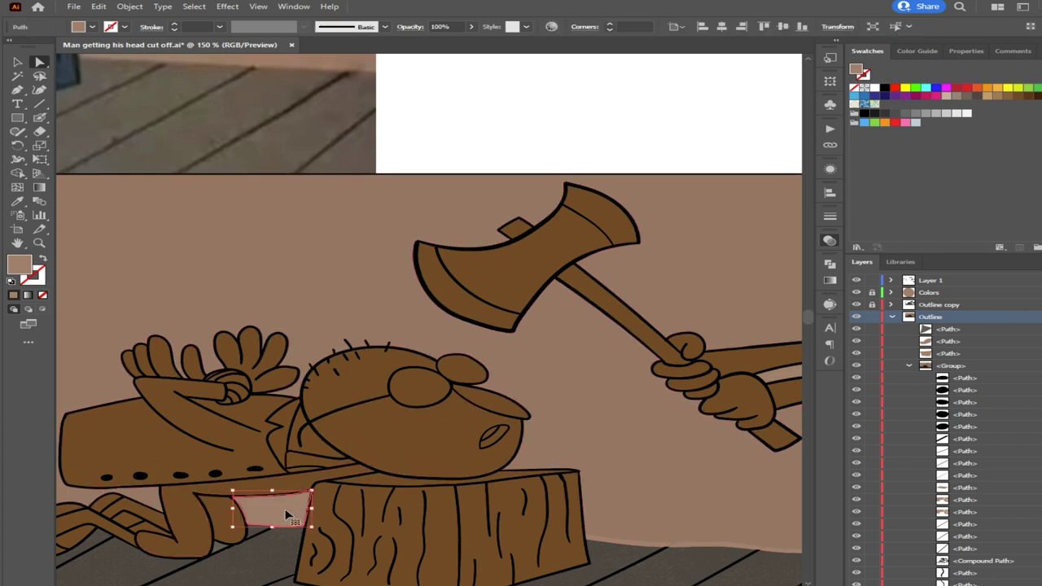
key("ctrl+c")
key("ctrl+f")
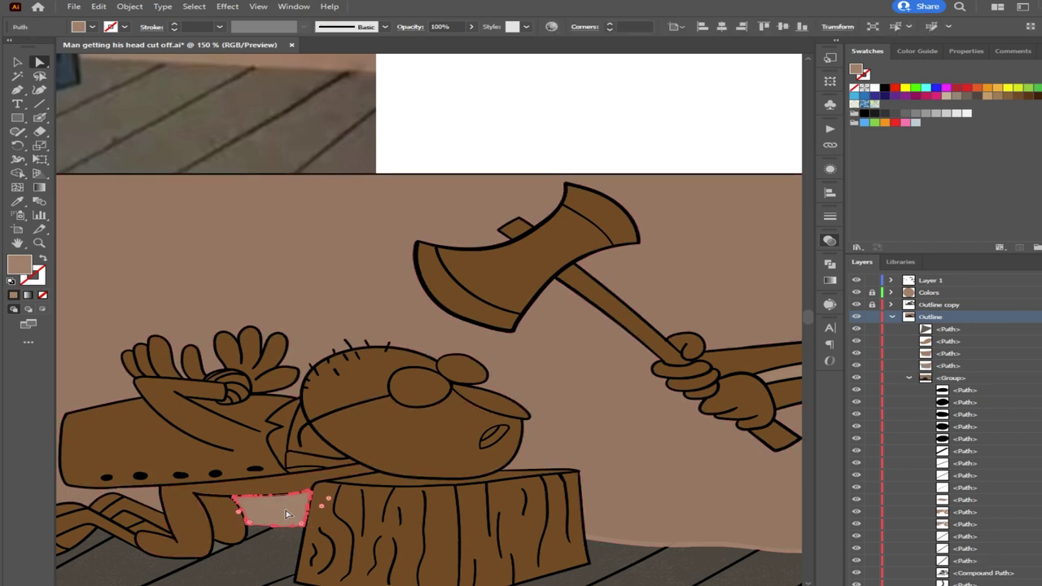
Match the copied small wall patch to the large wall's fill and 93% opacity with the Eyedropper
left_click(490, 103)
left_click(280, 517)
key("i")
left_click(323, 293)
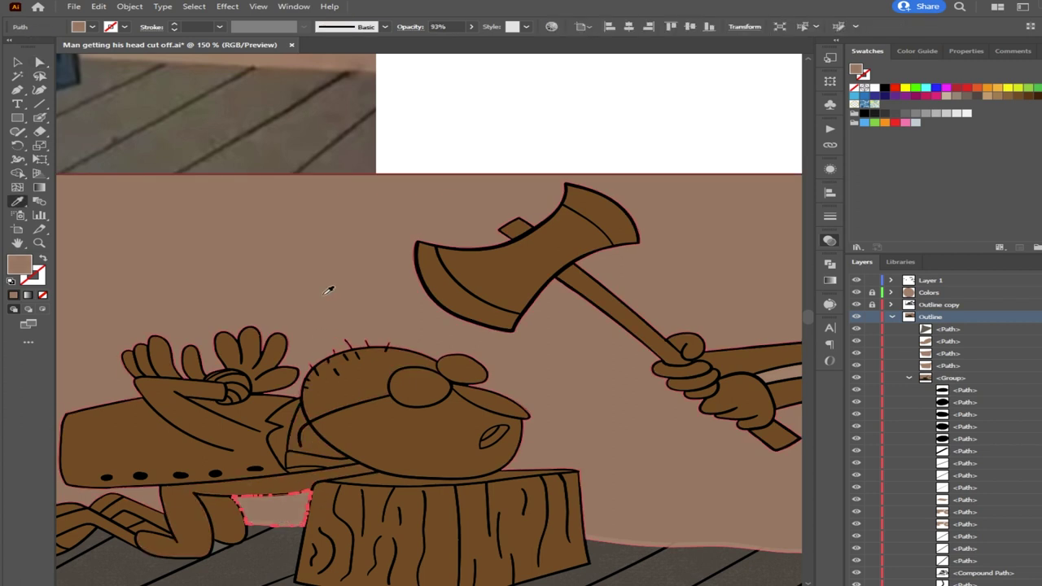
left_click(39, 64)
left_click(437, 85)
scroll(521, 325, "down", 1)
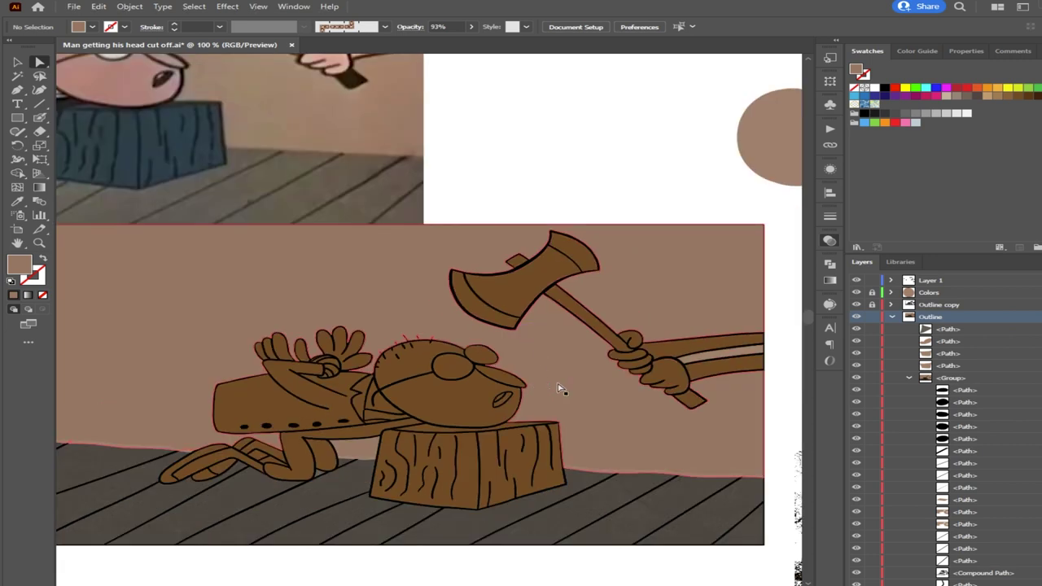
Try an opacity mask on the wall shapes, return to the artwork, and test-move the small wall patch
left_click(558, 384)
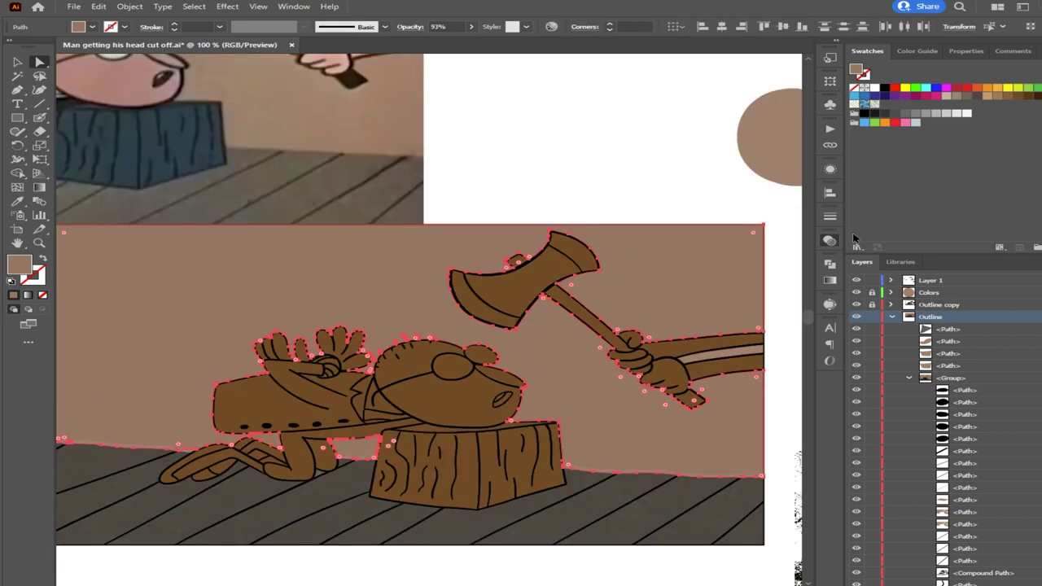
left_click(779, 275)
left_click(753, 289)
left_click(738, 291)
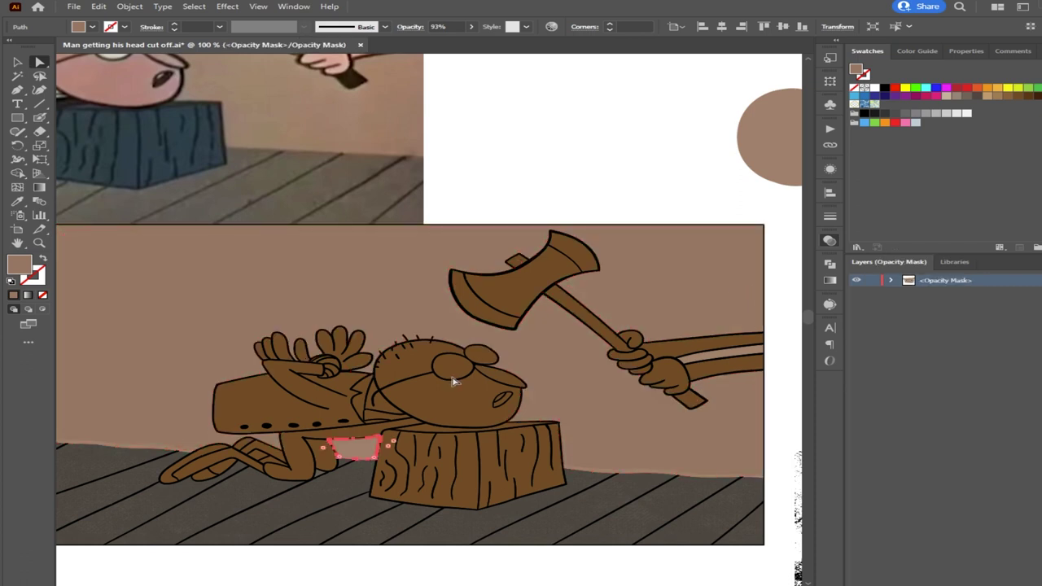
left_click(743, 305)
left_click(643, 167)
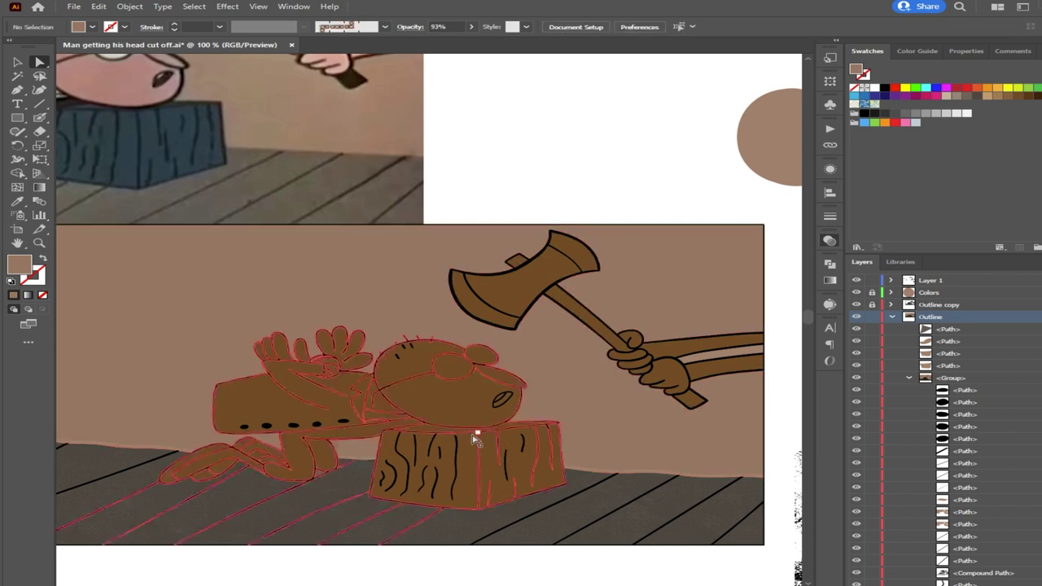
left_click_drag(372, 449, 362, 480)
key("ctrl+z")
Try removing the Bitter-Tarts.tif texture below the scene, undo that, and clear the selection
scroll(409, 529, "down", 3)
left_click_drag(409, 529, 465, 350)
left_click(401, 459)
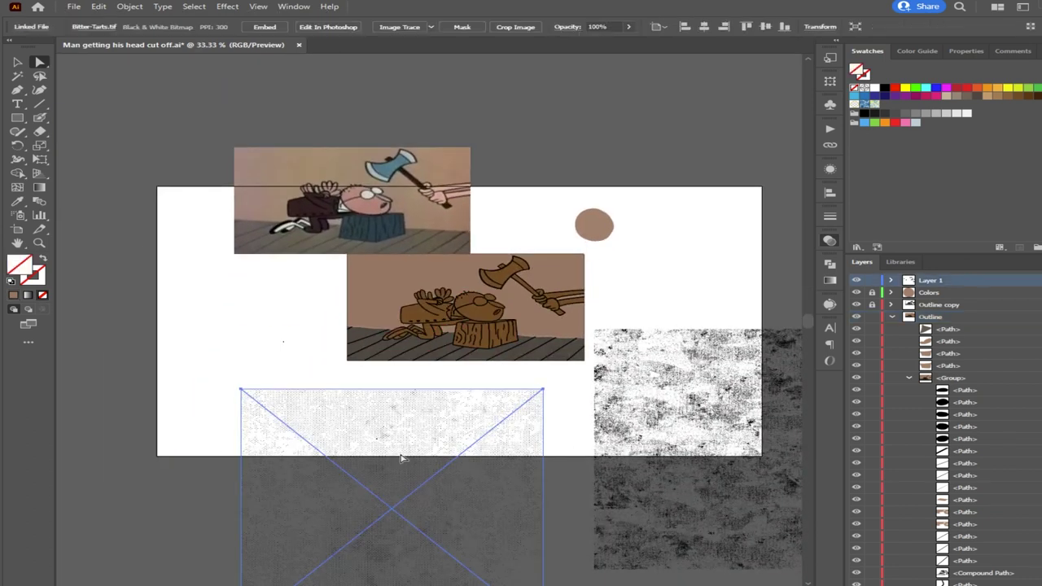
key("Delete")
key("ctrl+z")
left_click(594, 294)
Match the wall strip between the executioner's arms to the large wall's fill and 93% opacity with the Eyedropper
scroll(591, 289, "up", 2)
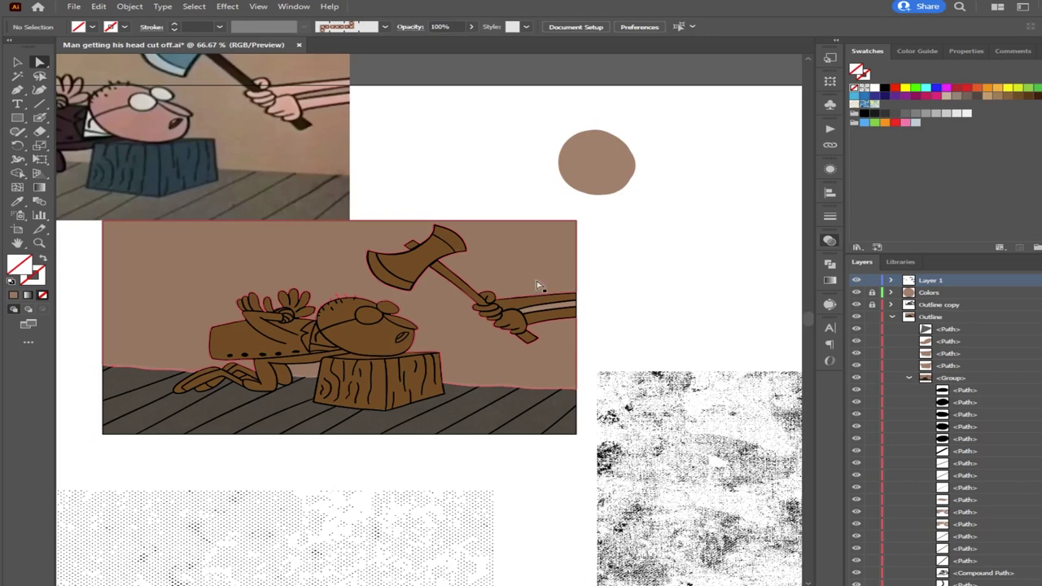
scroll(574, 307, "up", 2)
left_click(543, 315)
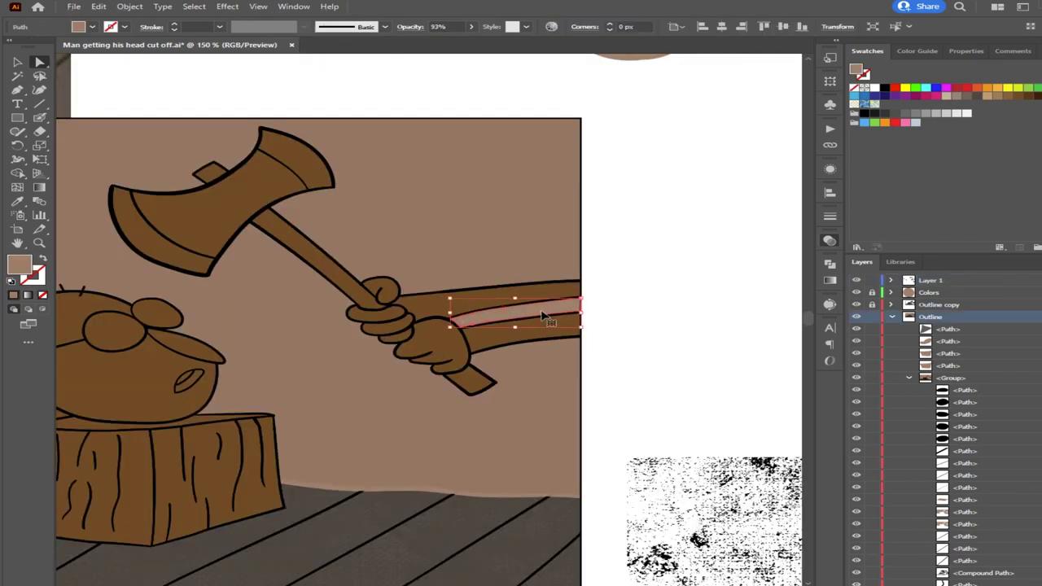
left_click(619, 325)
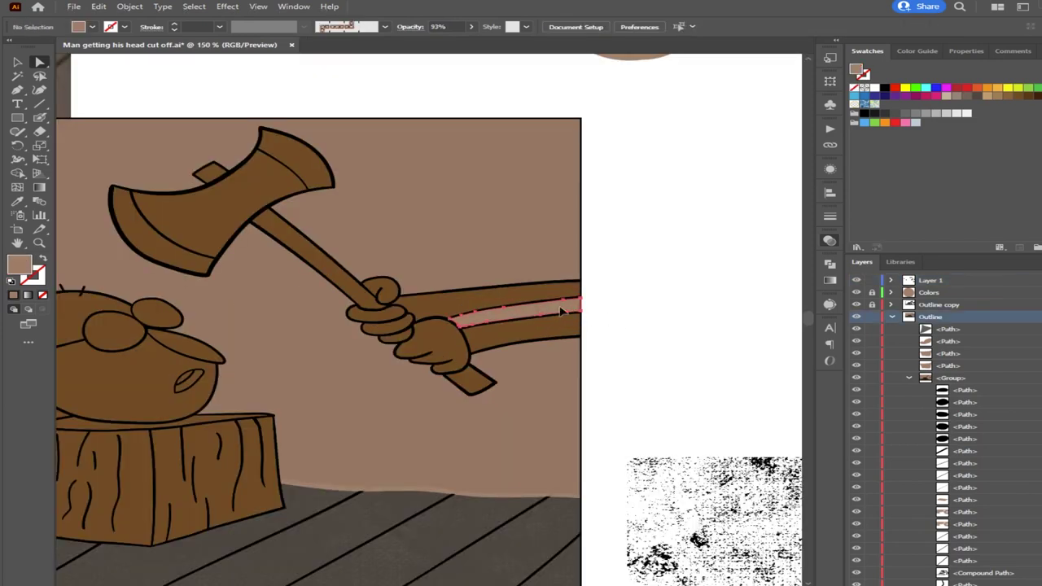
left_click_drag(550, 316, 630, 317)
key("ctrl+z")
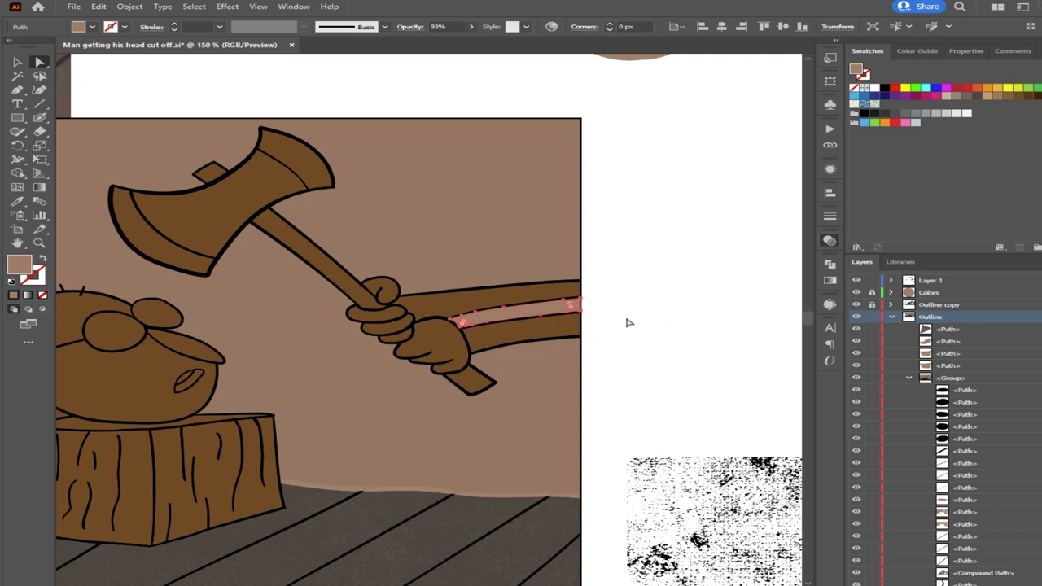
key("i")
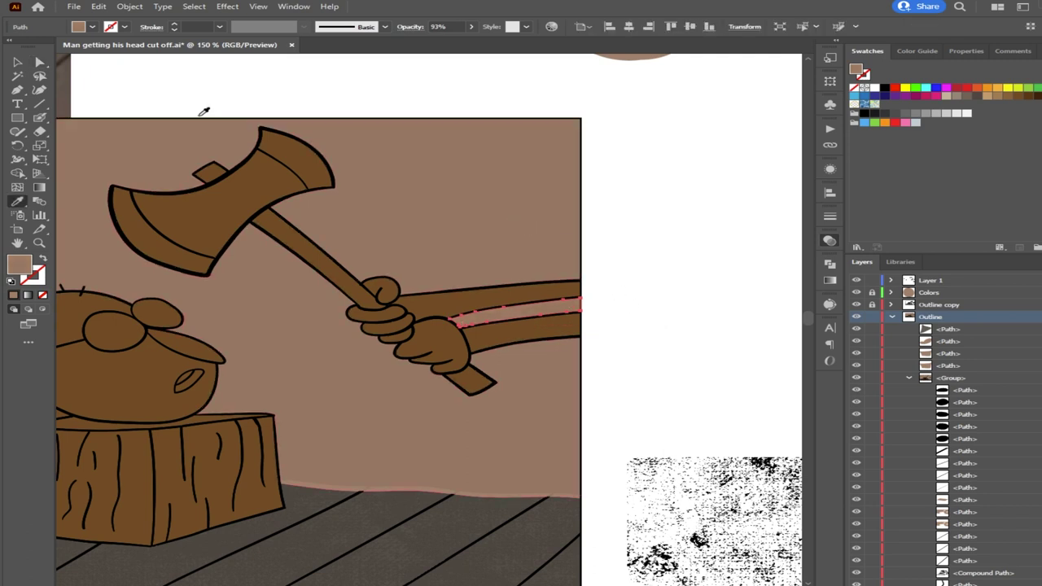
left_click(39, 62)
left_click(317, 93)
Select the large wall shape together with its small patch and the strip between the arms
scroll(479, 261, "down", 1)
left_click_drag(430, 339, 603, 302)
scroll(453, 355, "down", 2)
left_click_drag(411, 358, 420, 385)
scroll(475, 341, "up", 1)
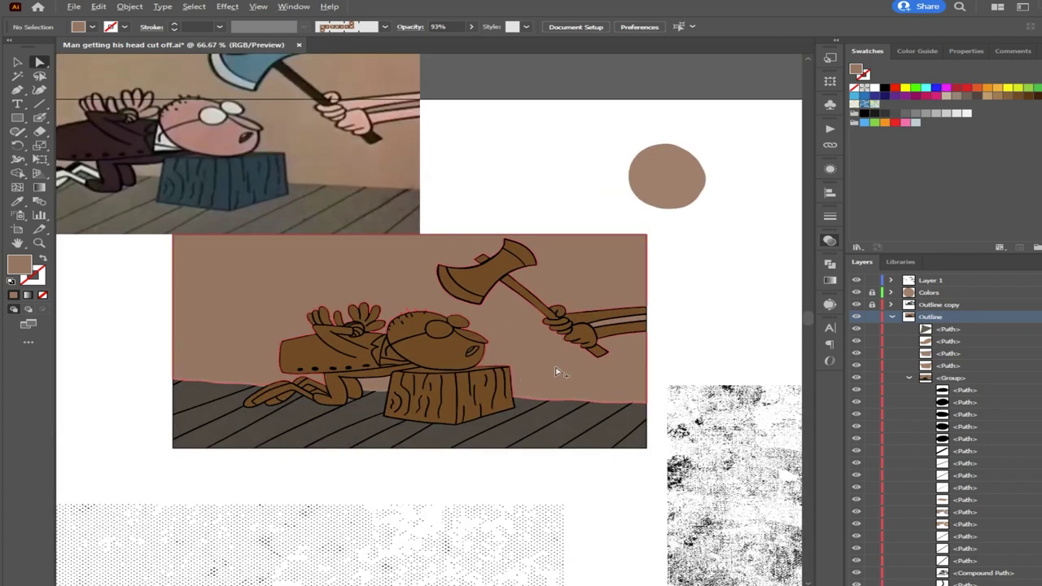
scroll(557, 372, "up", 1)
left_click(507, 369)
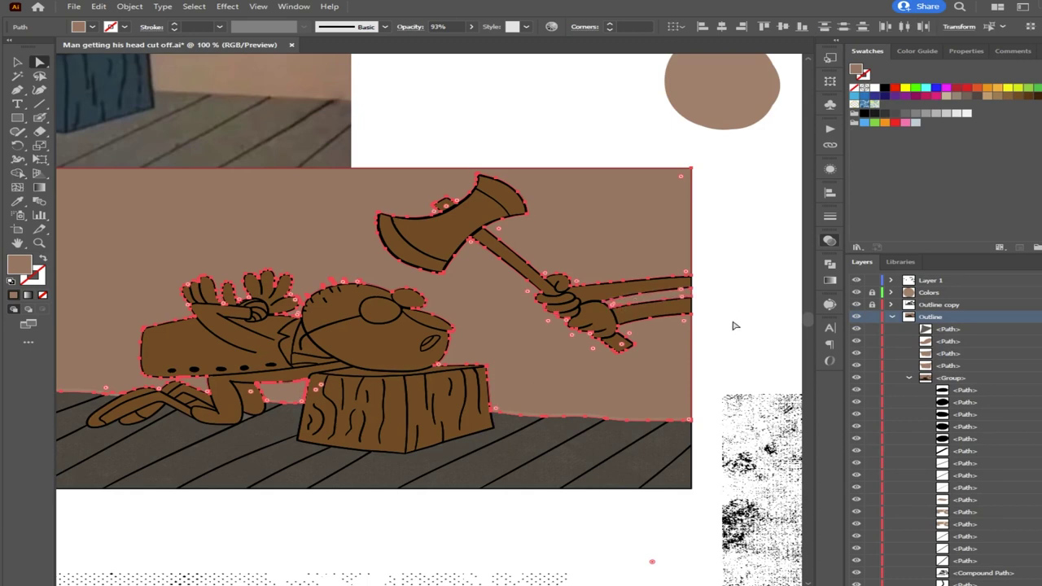
Cut the halftone texture below the scene to the clipboard and undo its removal from the artboard
scroll(675, 364, "down", 1)
left_click(200, 442)
left_click(255, 531)
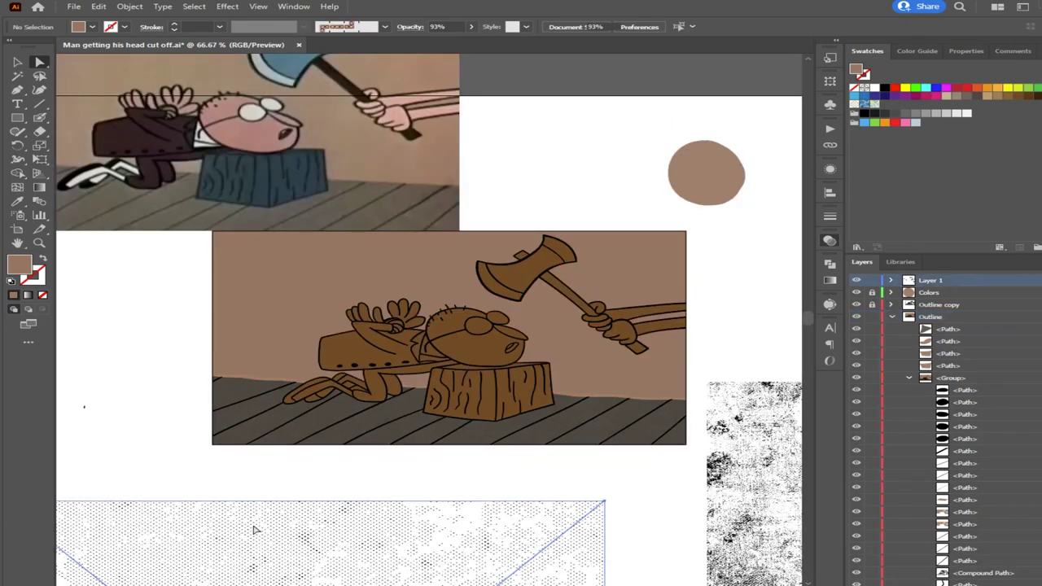
key("Delete")
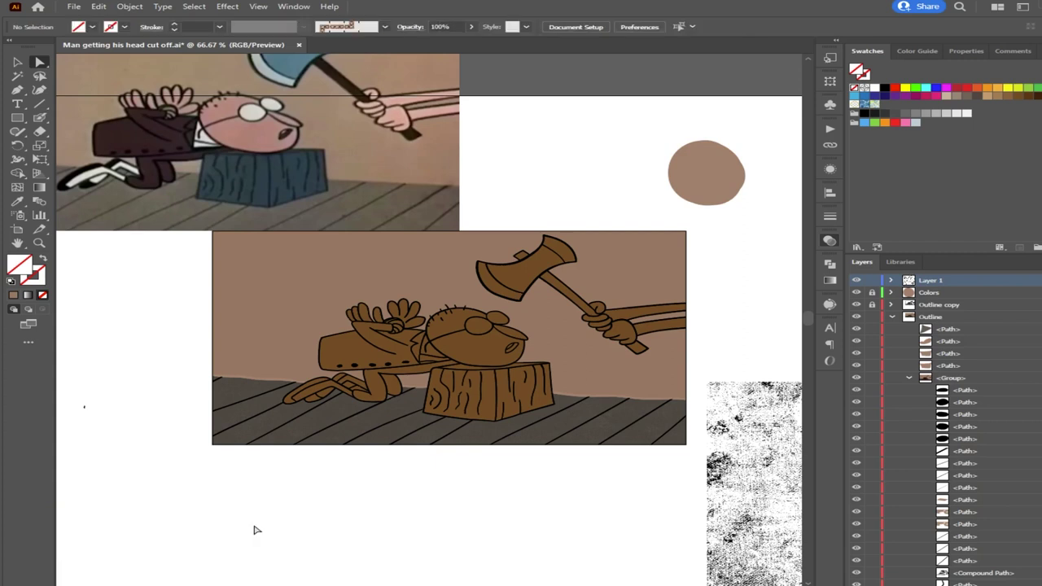
key("ctrl+z")
Select the large wall shape together with its small patch and the strip between the executioner's arms
left_click(440, 481)
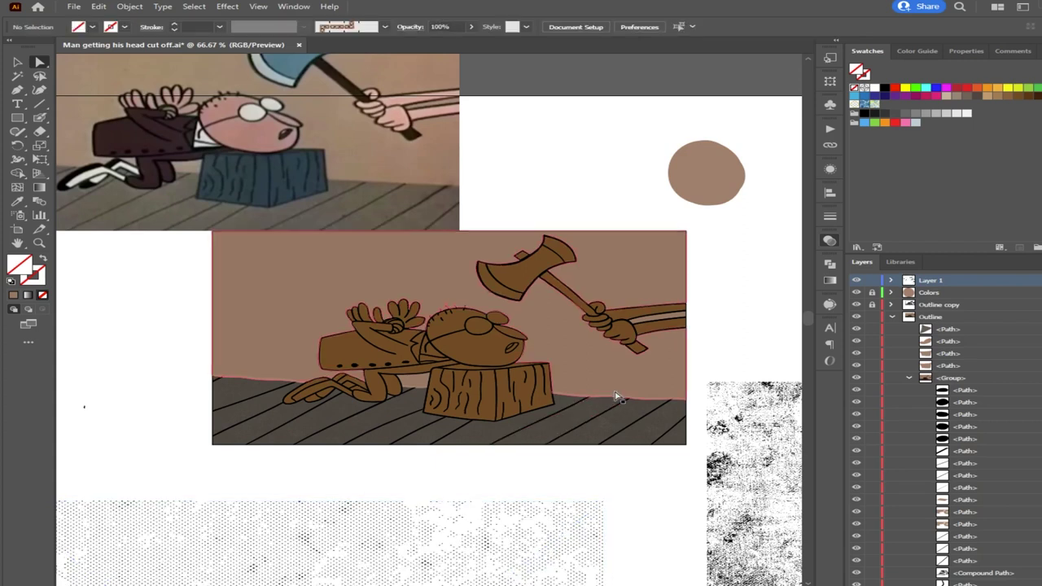
left_click(618, 378)
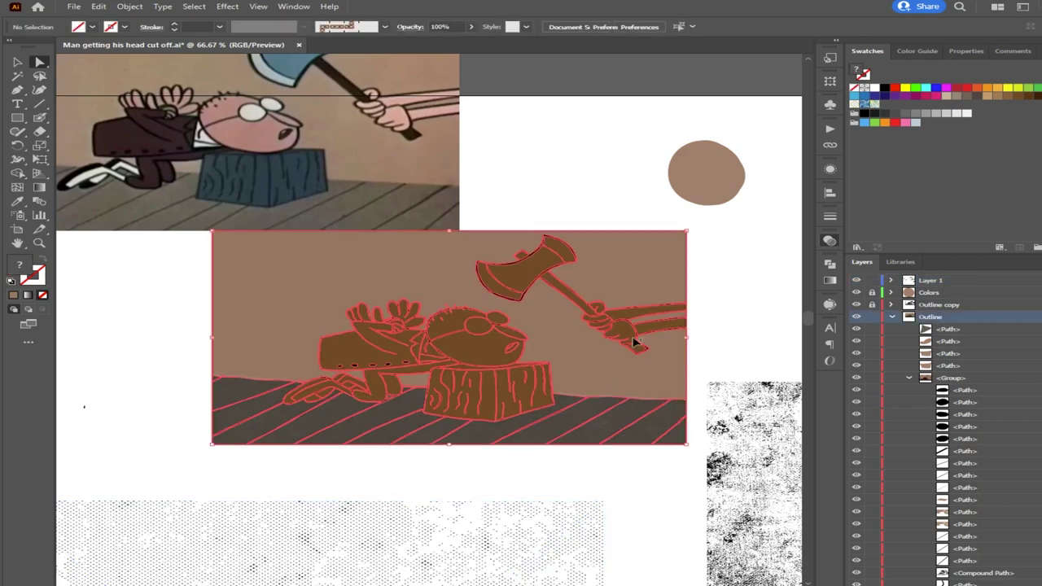
left_click(124, 319)
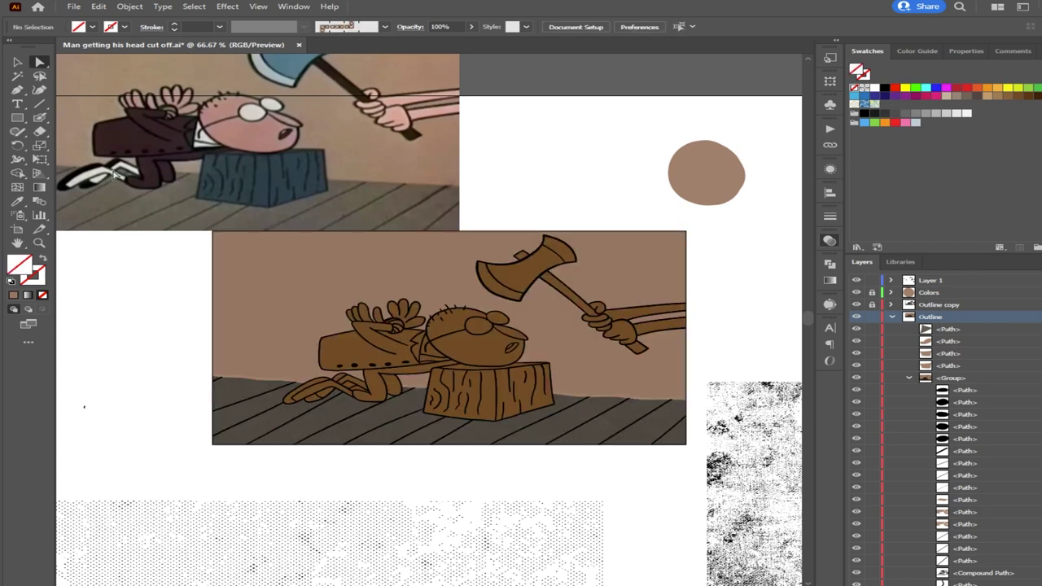
left_click(605, 363)
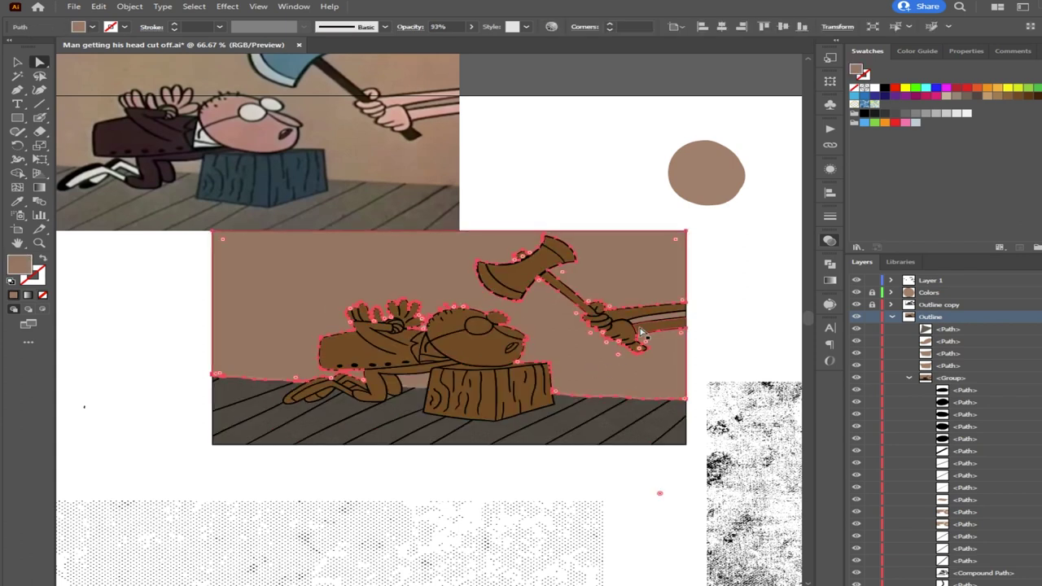
scroll(670, 323, "up", 2)
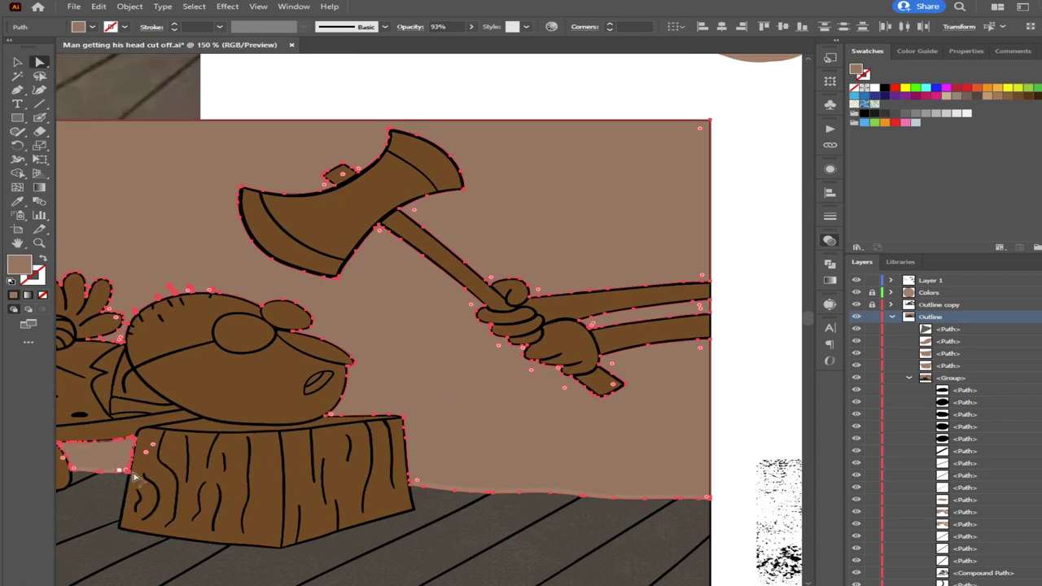
left_click_drag(174, 483, 459, 478)
Make an opacity mask from the selected wall shapes and enter the mask for editing
scroll(456, 472, "down", 2)
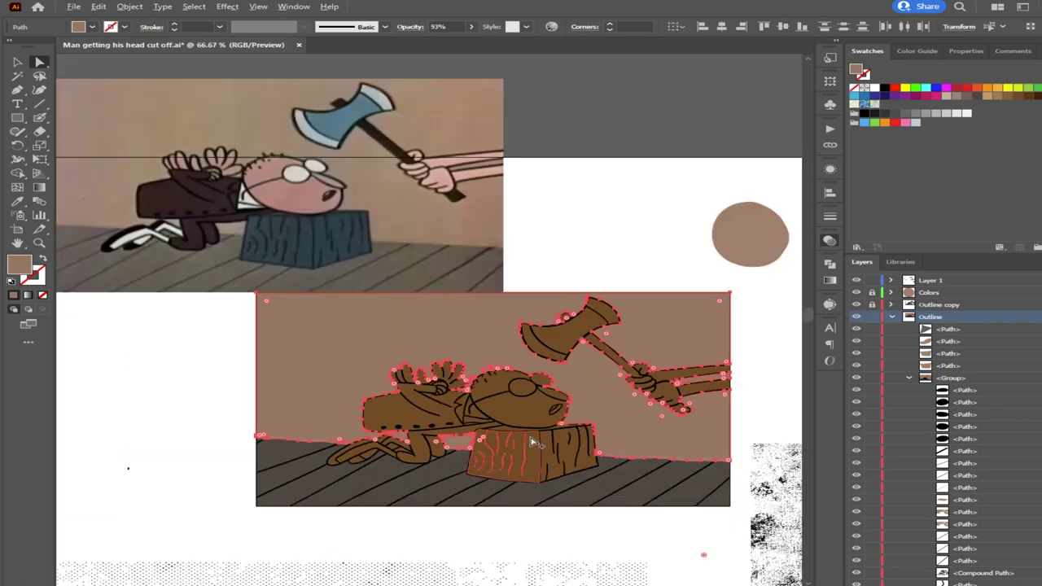
scroll(448, 454, "up", 6)
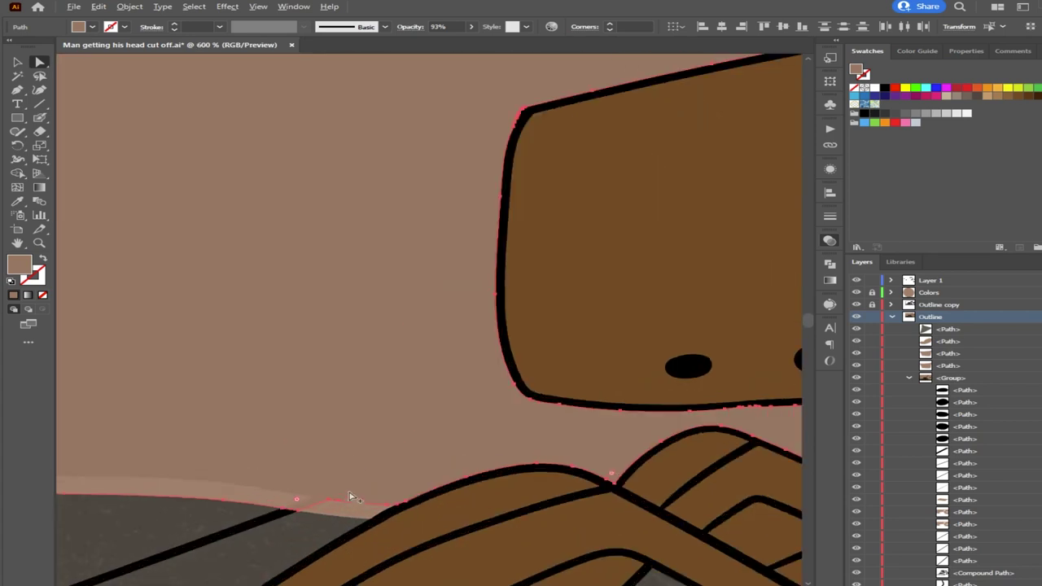
scroll(494, 493, "down", 4)
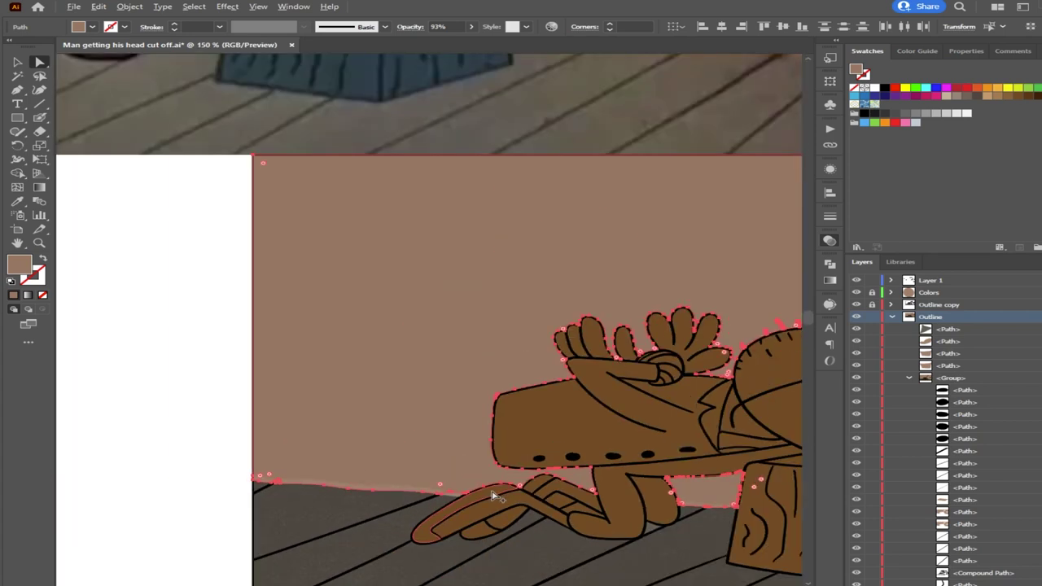
scroll(595, 486, "down", 2)
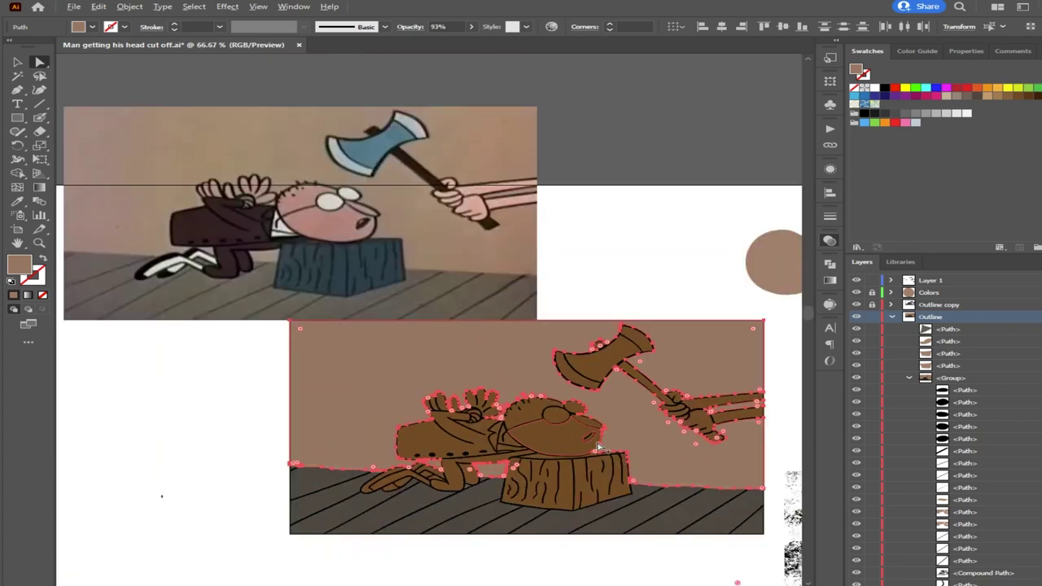
scroll(672, 455, "up", 1)
scroll(672, 456, "down", 1)
scroll(559, 472, "up", 1)
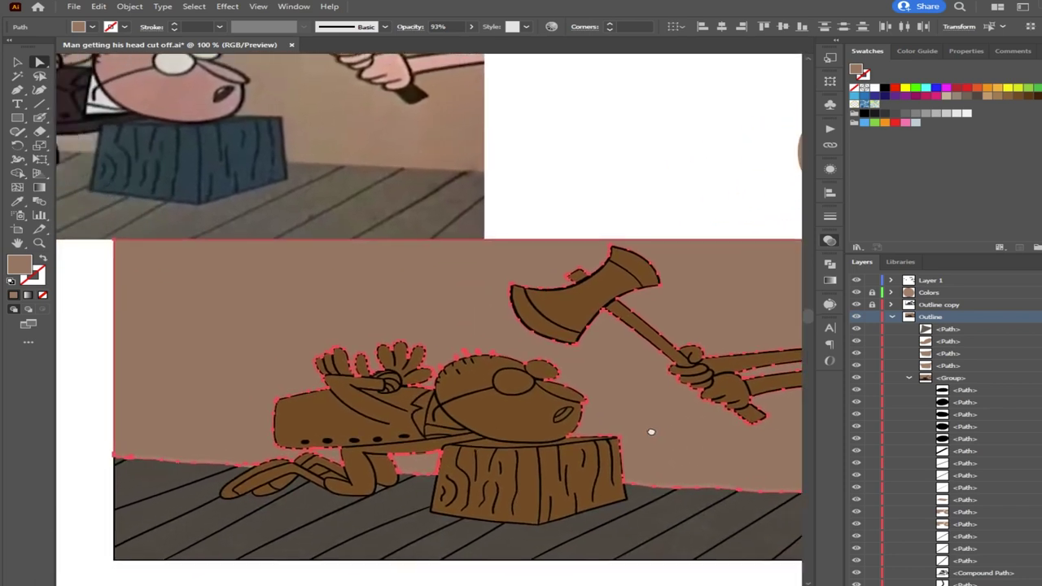
left_click(762, 288)
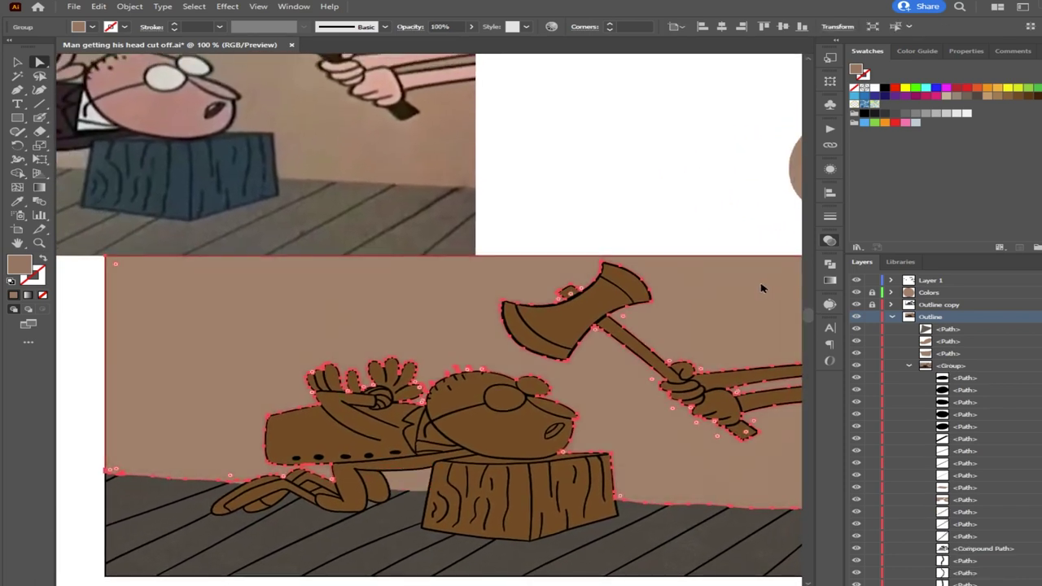
left_click(730, 287)
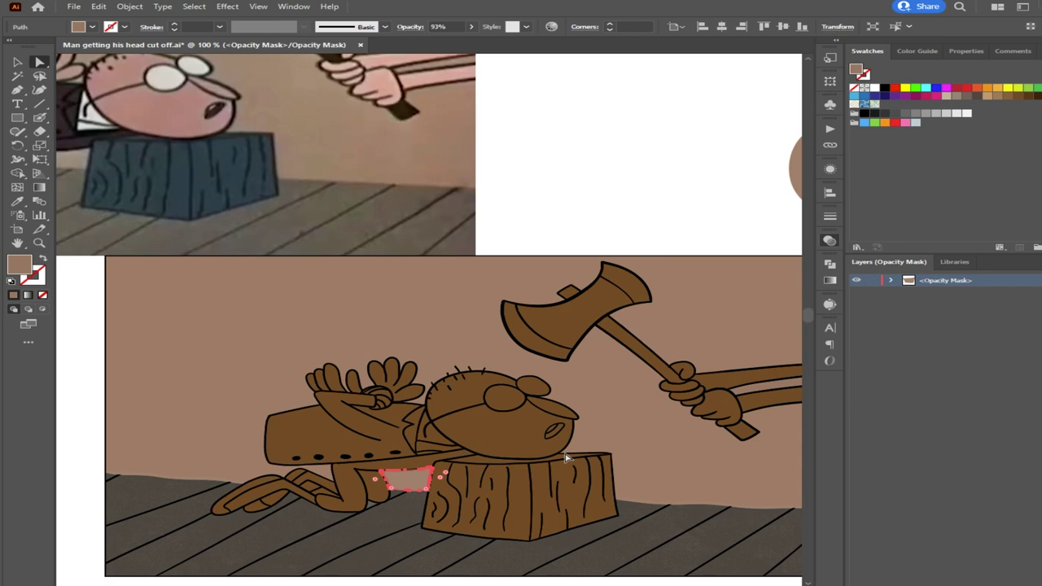
Replace the small patch inside the mask with the Bitter-Tarts.tif texture, position it over the scene, and check the grain on the wall
left_click(446, 500)
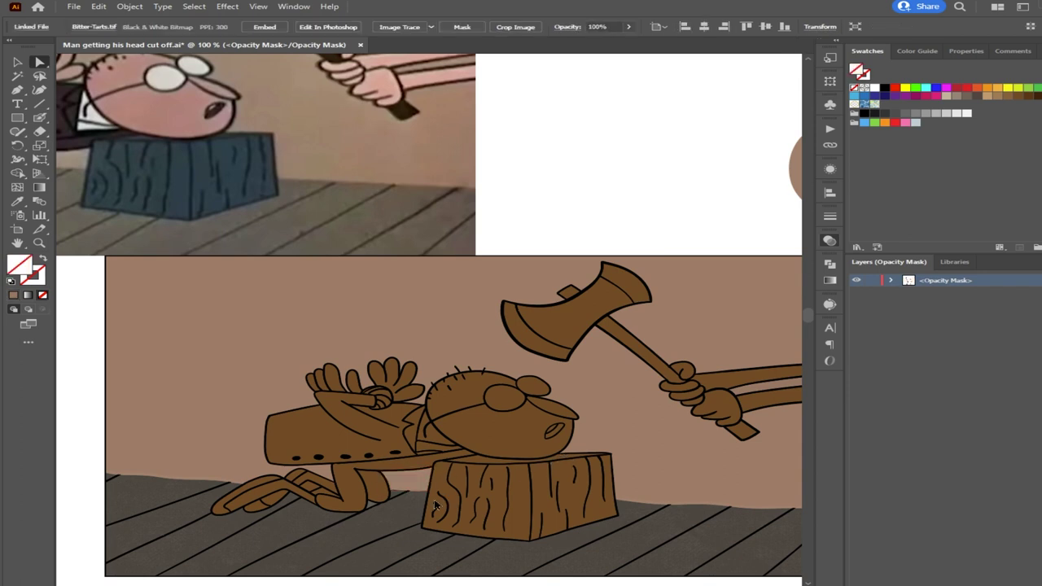
left_click(533, 248)
scroll(520, 346, "down", 2)
left_click_drag(457, 480, 475, 415)
left_click_drag(435, 463, 559, 259)
scroll(548, 296, "up", 3)
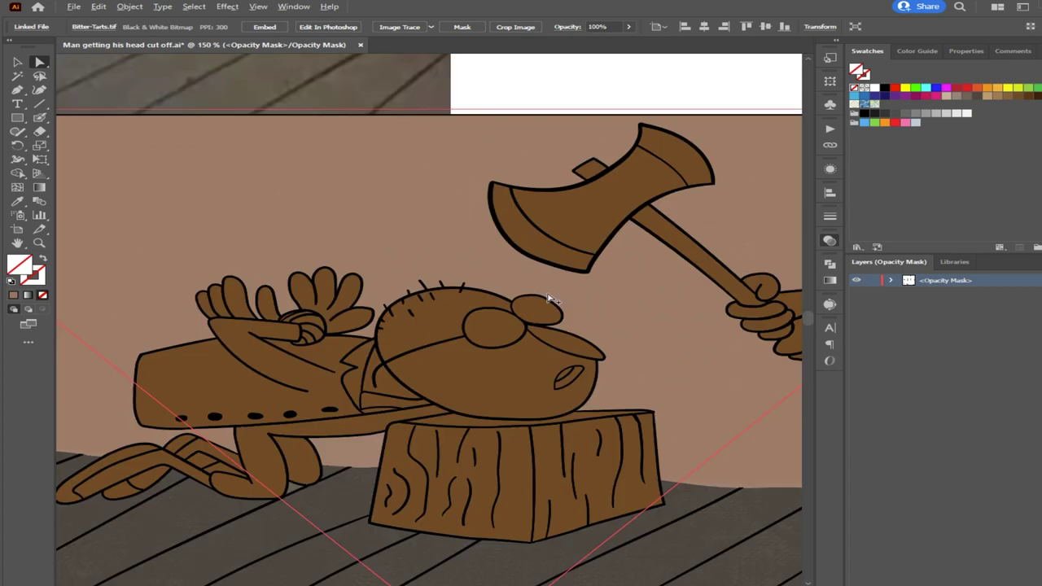
scroll(399, 273, "up", 2)
scroll(407, 218, "down", 4)
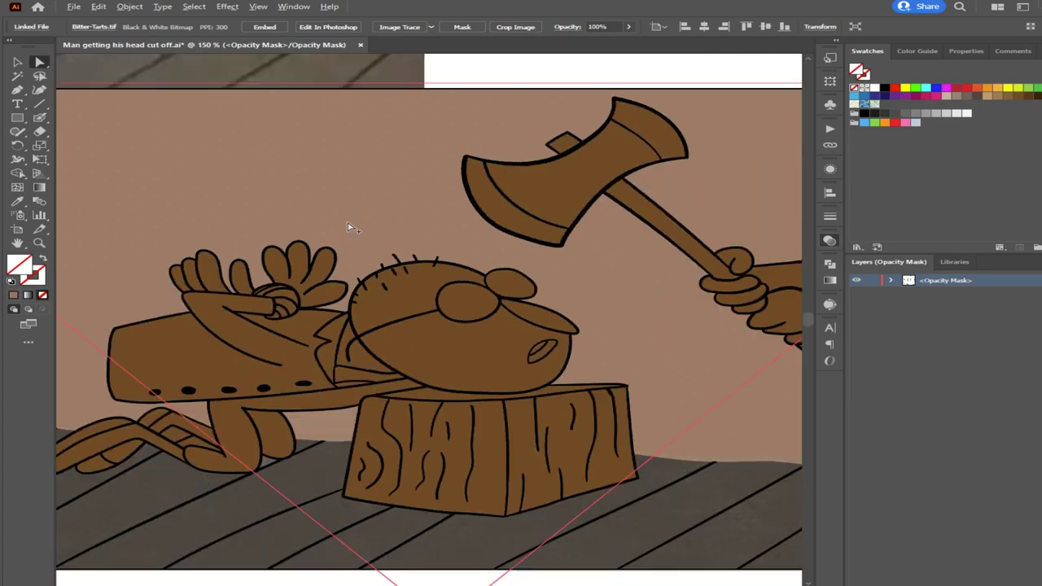
left_click_drag(379, 348, 389, 309)
scroll(392, 280, "up", 4)
scroll(428, 298, "up", 1)
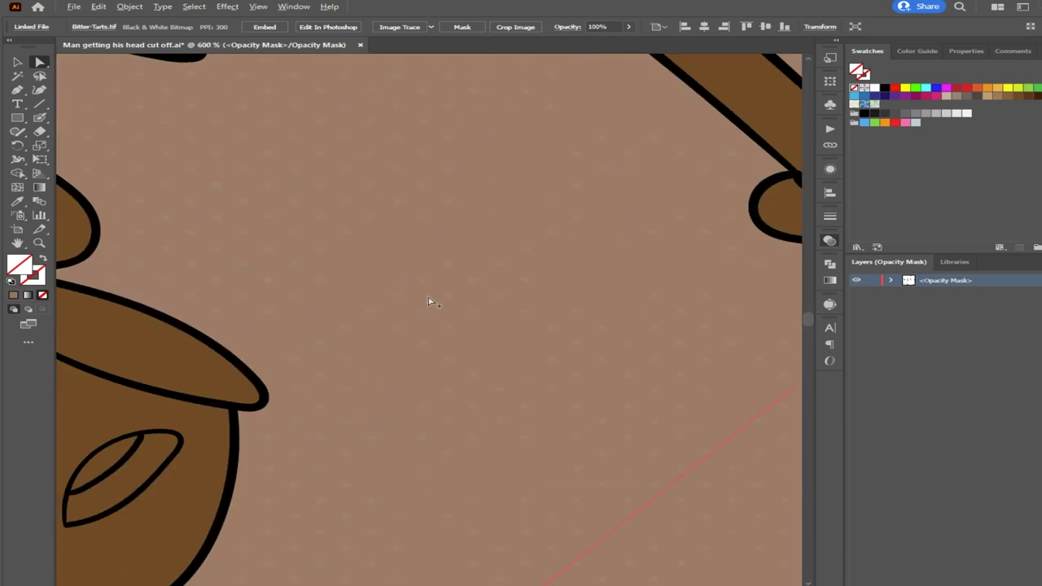
Shift the Bitter-Tarts.tif texture upward within the mask, inspect the wall grain, and return to the artwork
scroll(429, 298, "down", 5)
left_click_drag(313, 277, 470, 288)
left_click_drag(502, 481, 440, 430)
scroll(289, 289, "up", 5)
scroll(297, 285, "down", 5)
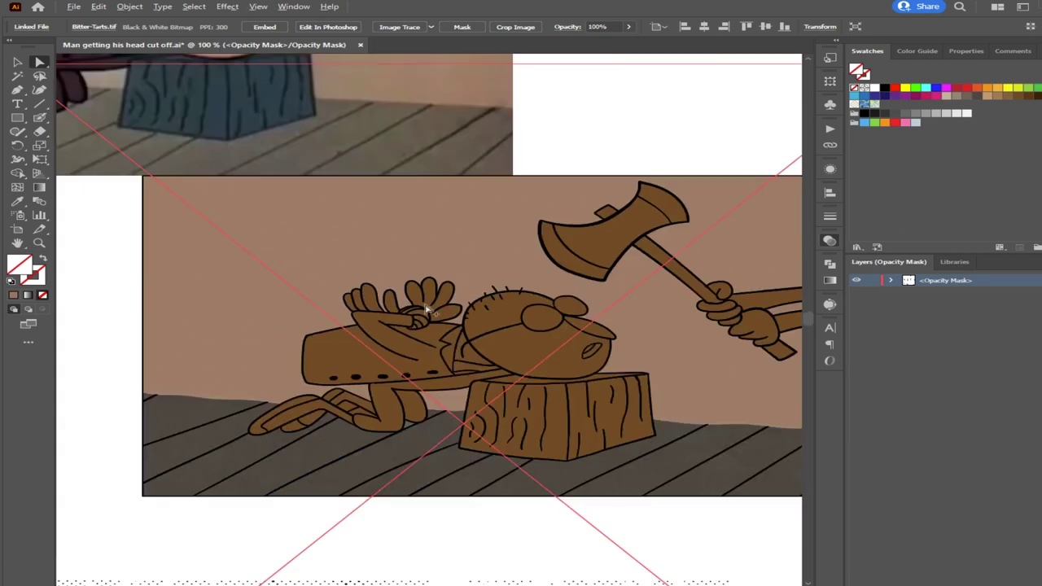
scroll(455, 310, "down", 1)
left_click_drag(544, 332, 436, 358)
scroll(458, 323, "up", 2)
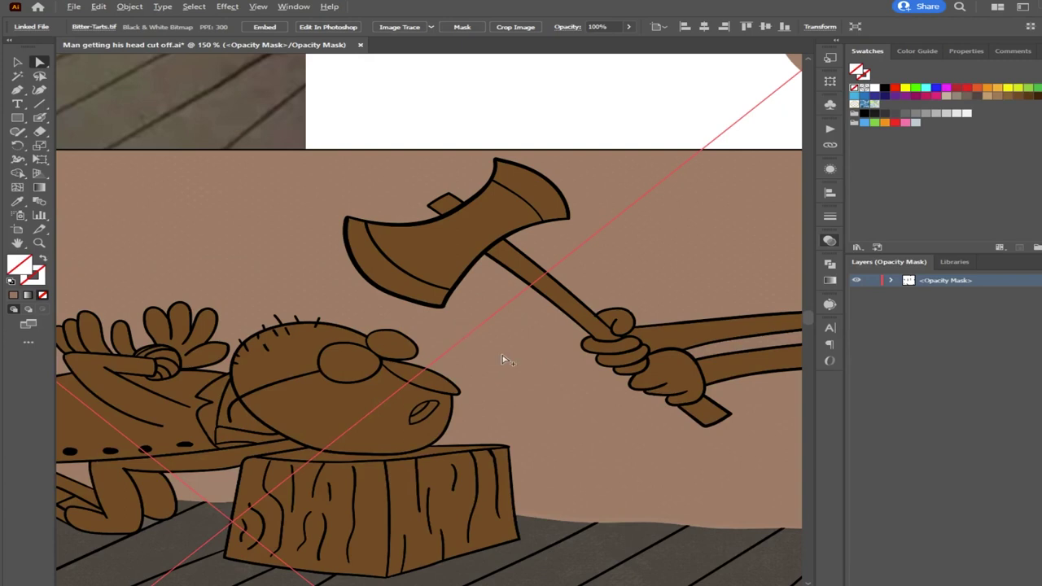
scroll(502, 356, "up", 3)
scroll(492, 362, "down", 4)
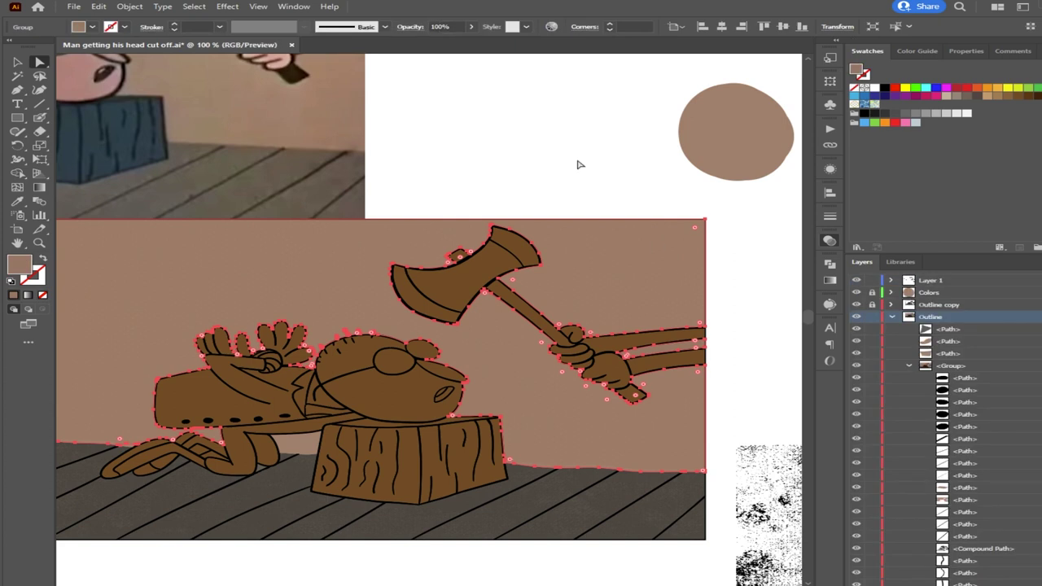
Test-move the untextured wall shape up to inspect the halftone grain beneath it, and undo the moves
left_click(569, 198)
left_click_drag(527, 370, 505, 268)
left_click(352, 316)
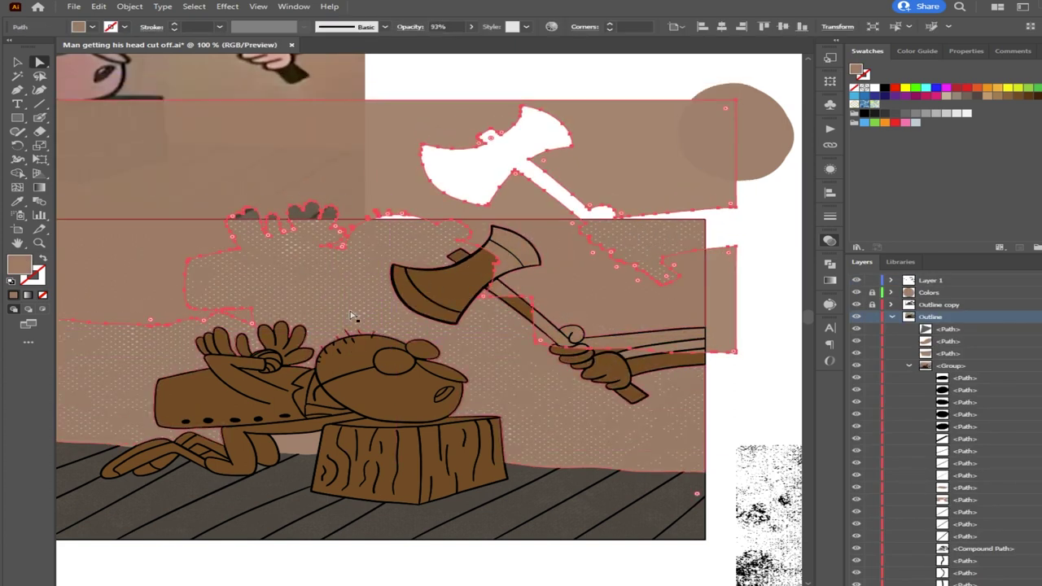
scroll(342, 309, "up", 3)
left_click_drag(318, 301, 652, 429)
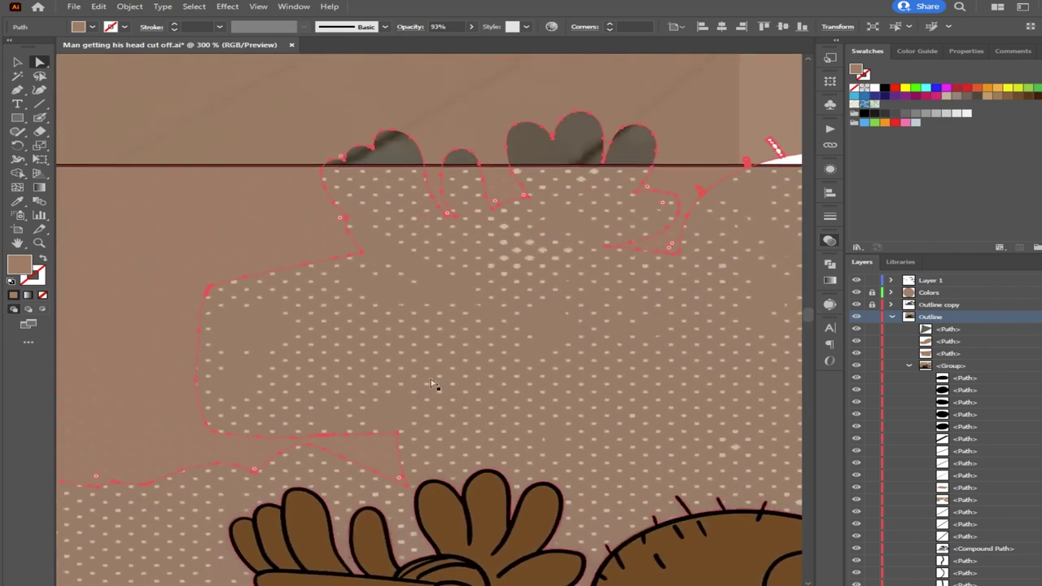
scroll(434, 385, "up", 3)
scroll(434, 385, "down", 7)
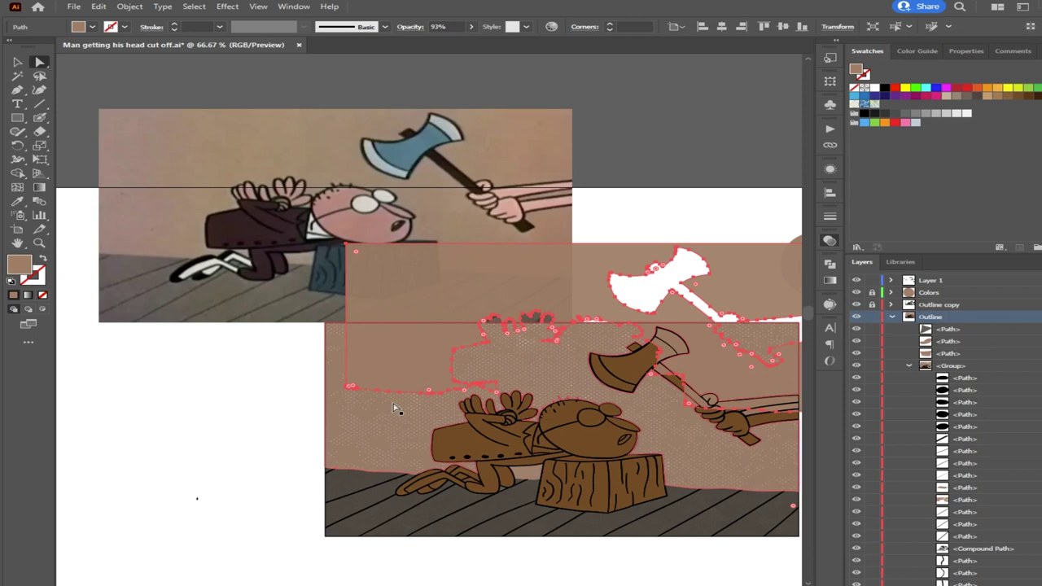
key("Delete")
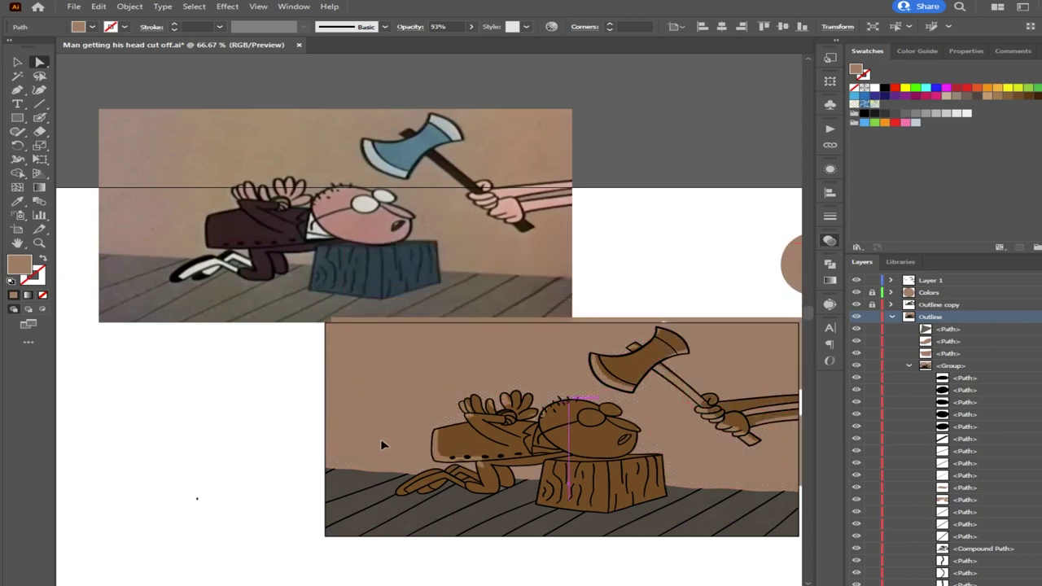
key("ctrl+z")
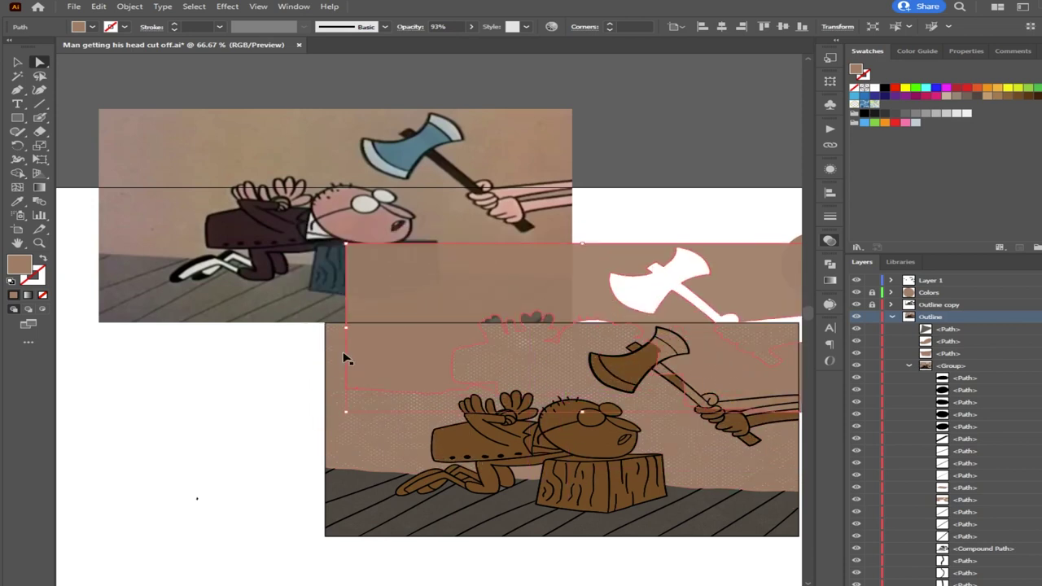
key("ctrl+z")
Test-move the wall shape down and to the left to compare the grain behind it, and restore its position
scroll(380, 411, "up", 8)
scroll(380, 412, "down", 2)
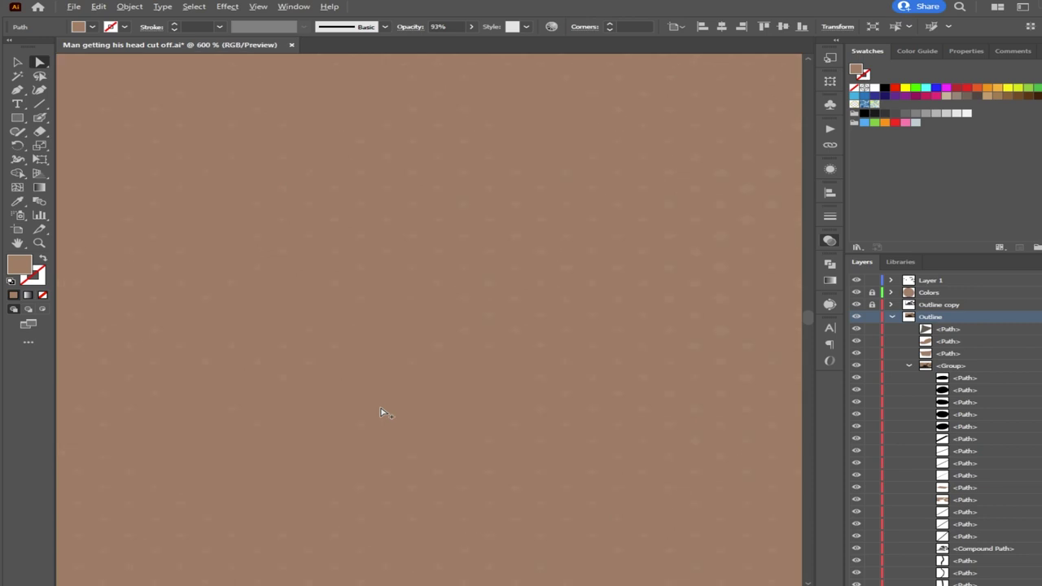
scroll(380, 412, "down", 3)
left_click_drag(382, 407, 281, 418)
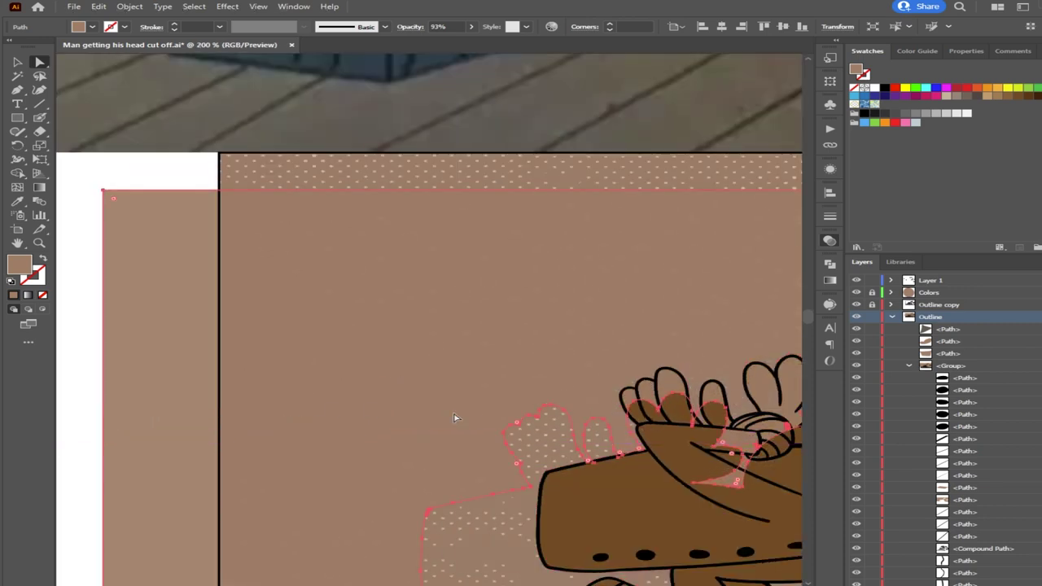
scroll(554, 418, "down", 1)
left_click_drag(625, 413, 160, 393)
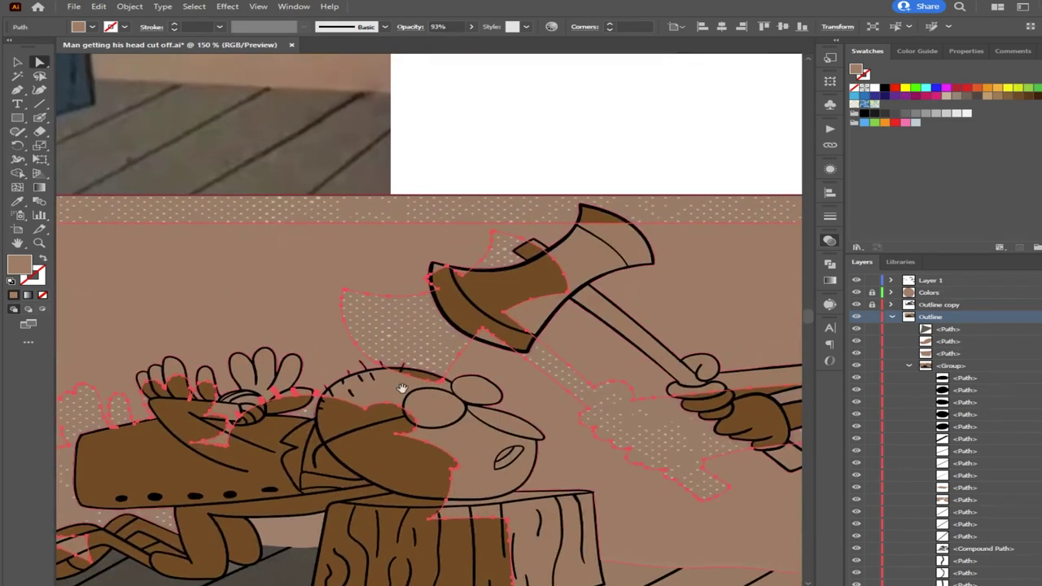
left_click_drag(401, 388, 224, 352)
left_click_drag(537, 279, 624, 248)
scroll(538, 267, "up", 3)
scroll(529, 271, "down", 3)
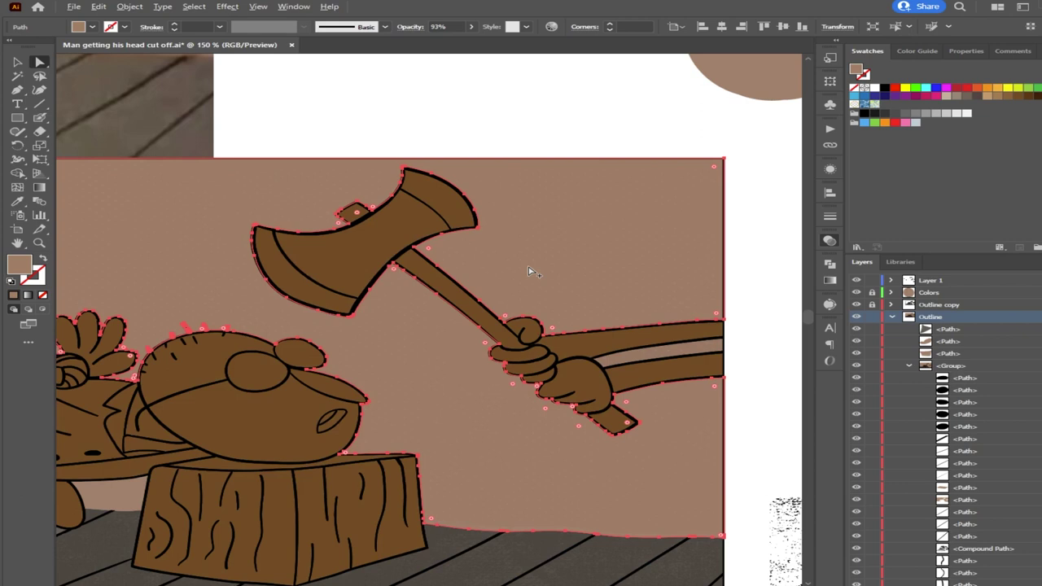
Try moving the untextured wall shape up off the scene and shifting the textured wall behind it
left_click(453, 109)
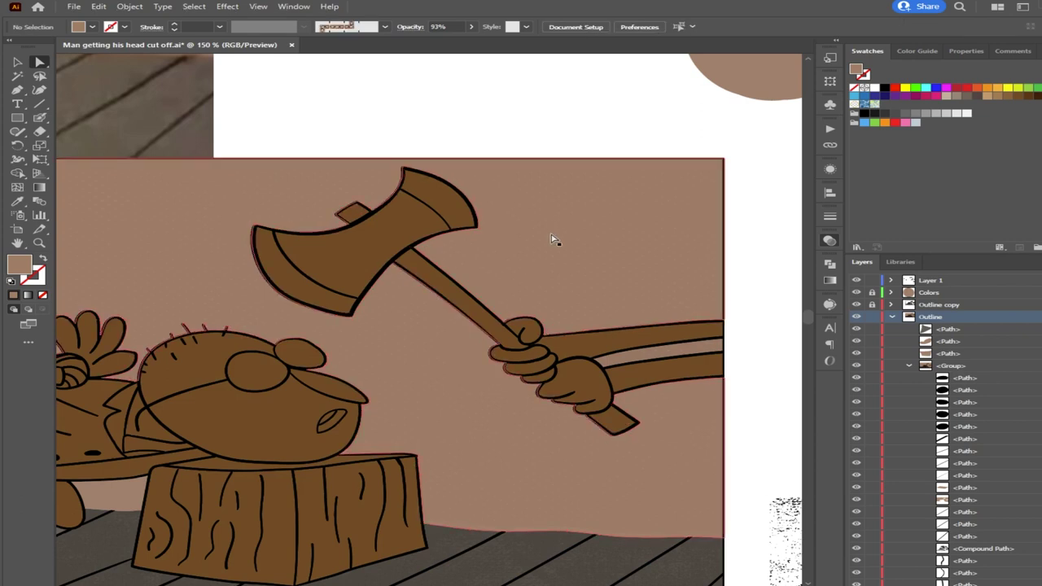
left_click_drag(537, 271, 558, 158)
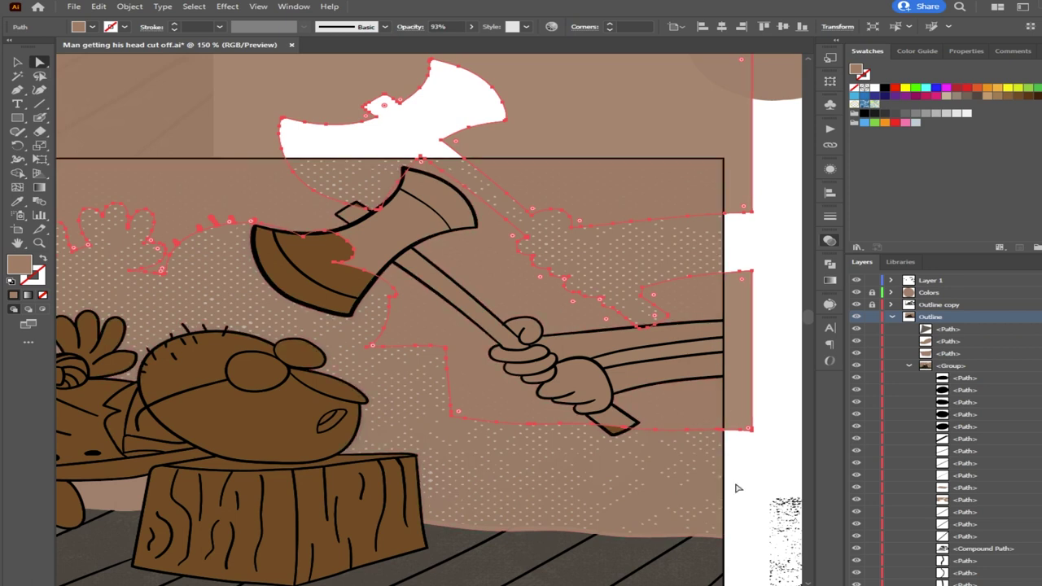
left_click(567, 489)
left_click_drag(529, 482, 622, 510)
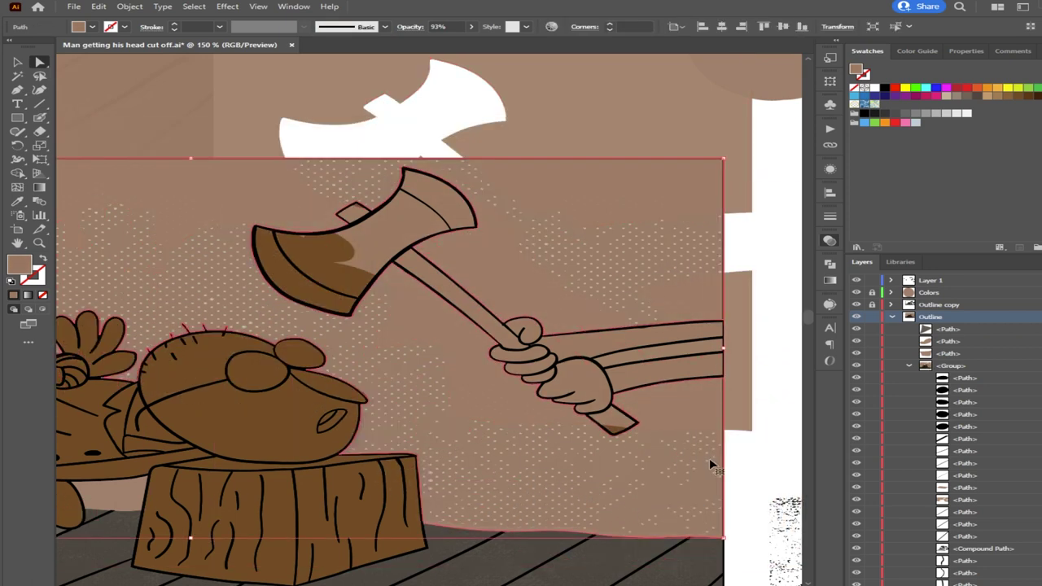
Undo the wall shape moves and the texture placement inside the opacity mask
key("ctrl+z")
key("ctrl+z")
key("ctrl+z")
key("ctrl+z")
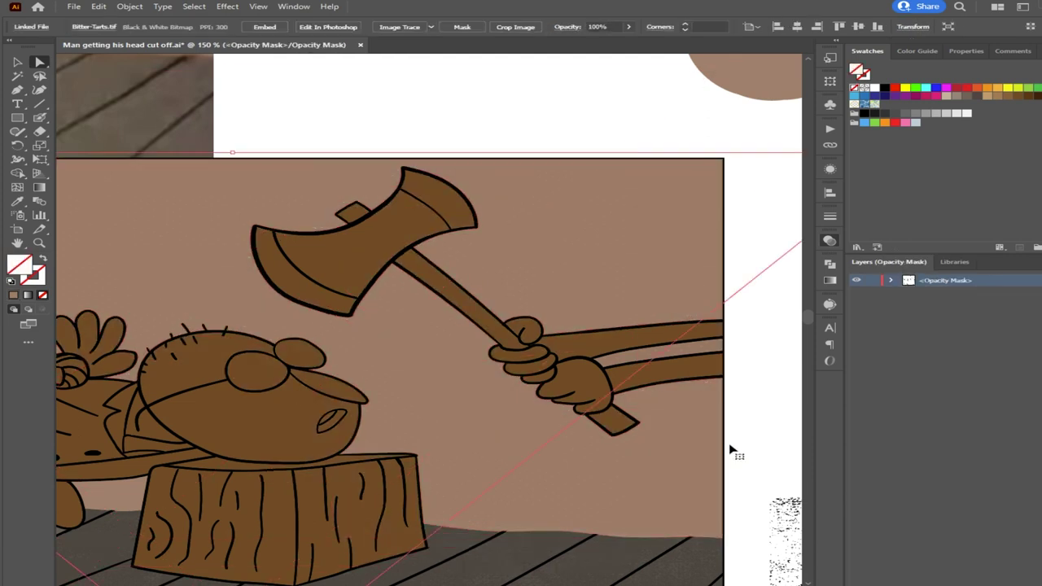
key("ctrl+z")
key("ctrl+z")
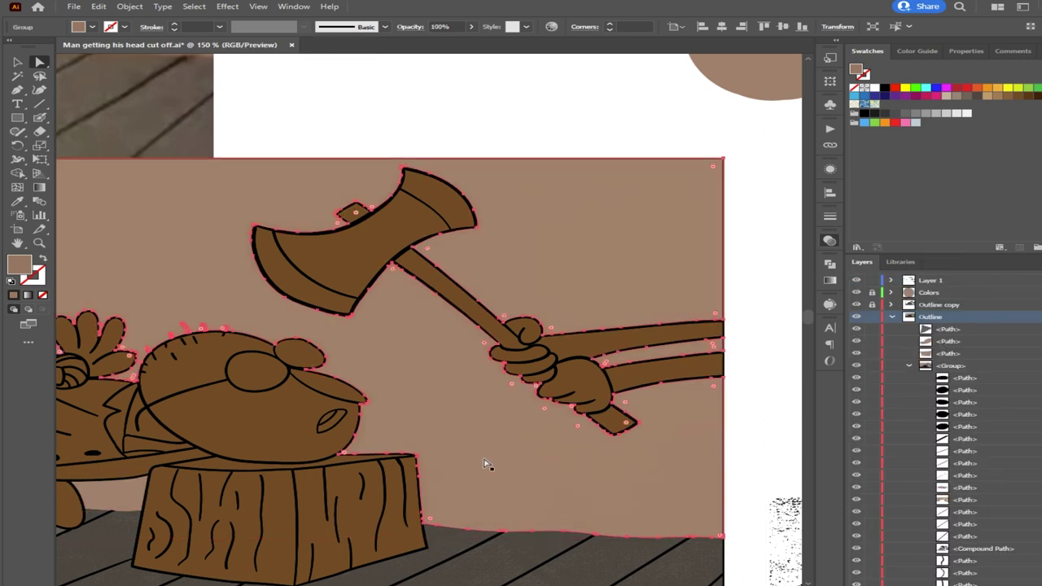
Try moving the textured wall shape up off the scene and the wall shape behind it out to the left
scroll(487, 458, "down", 2)
left_click_drag(345, 585, 423, 509)
left_click(423, 510)
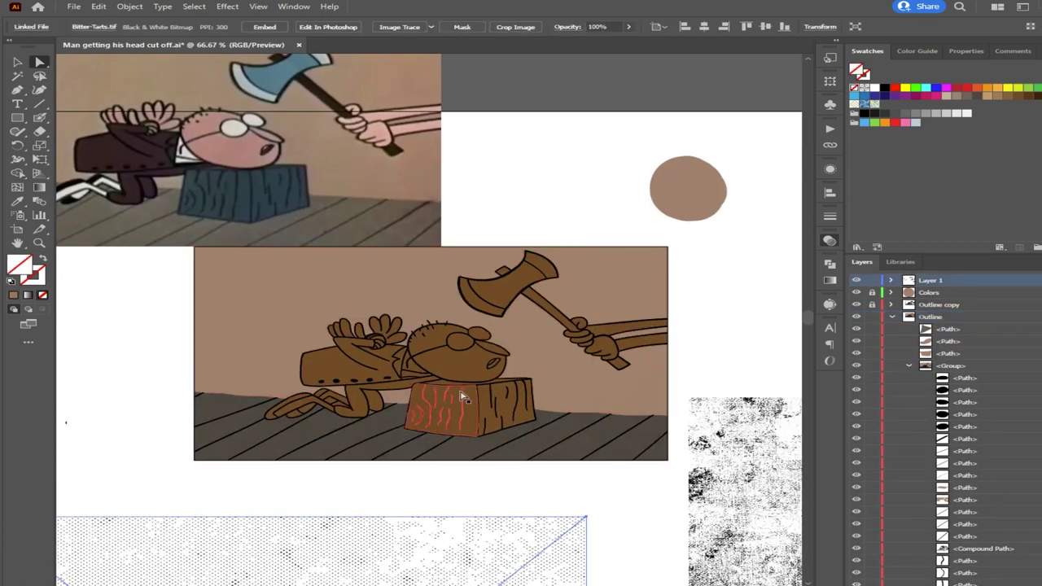
left_click_drag(326, 231, 333, 112)
scroll(440, 267, "up", 2)
scroll(419, 329, "down", 1)
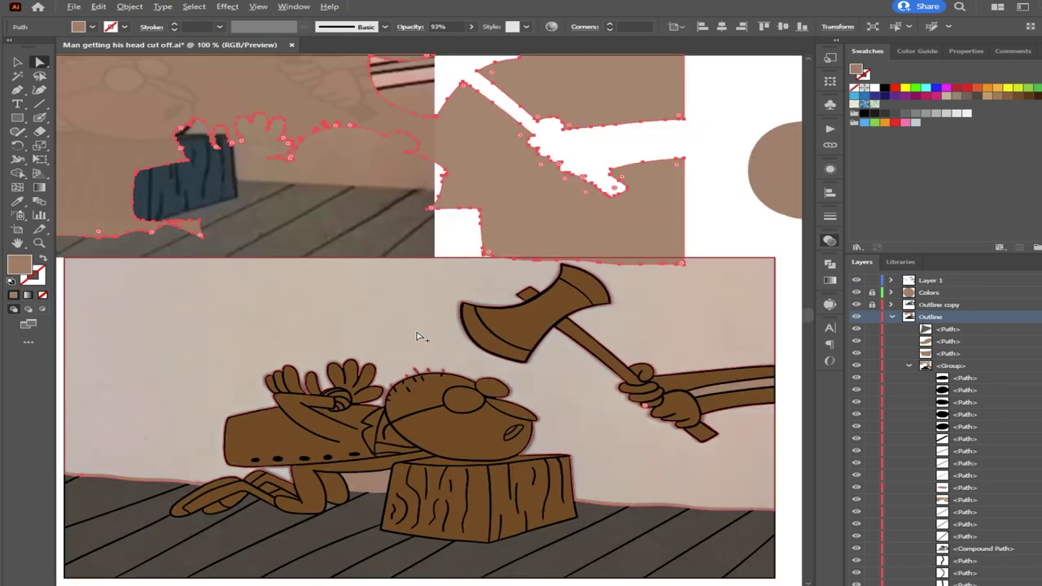
left_click_drag(183, 365, 549, 389)
scroll(549, 389, "down", 2)
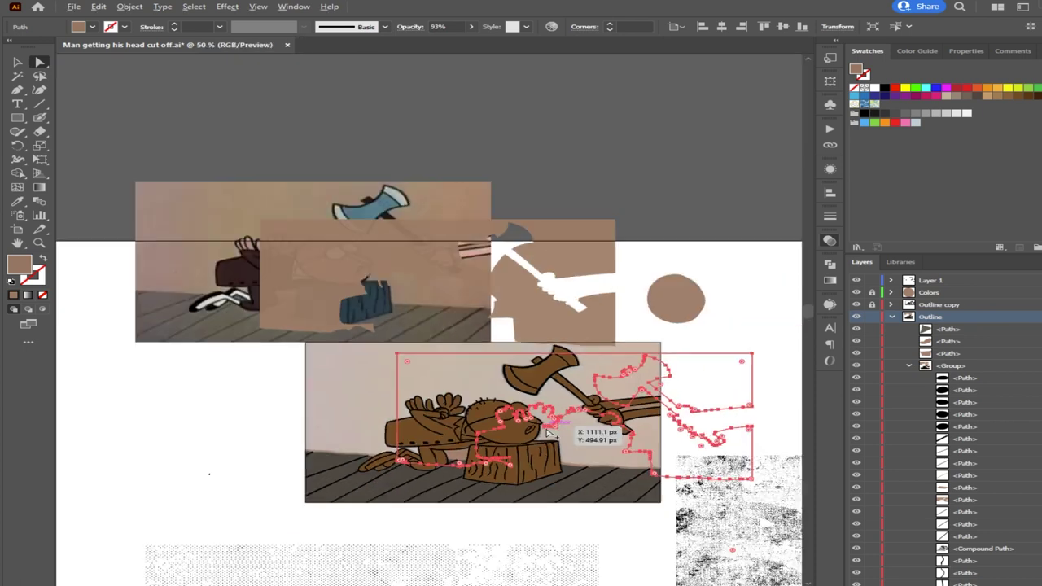
left_click_drag(720, 368, 240, 408)
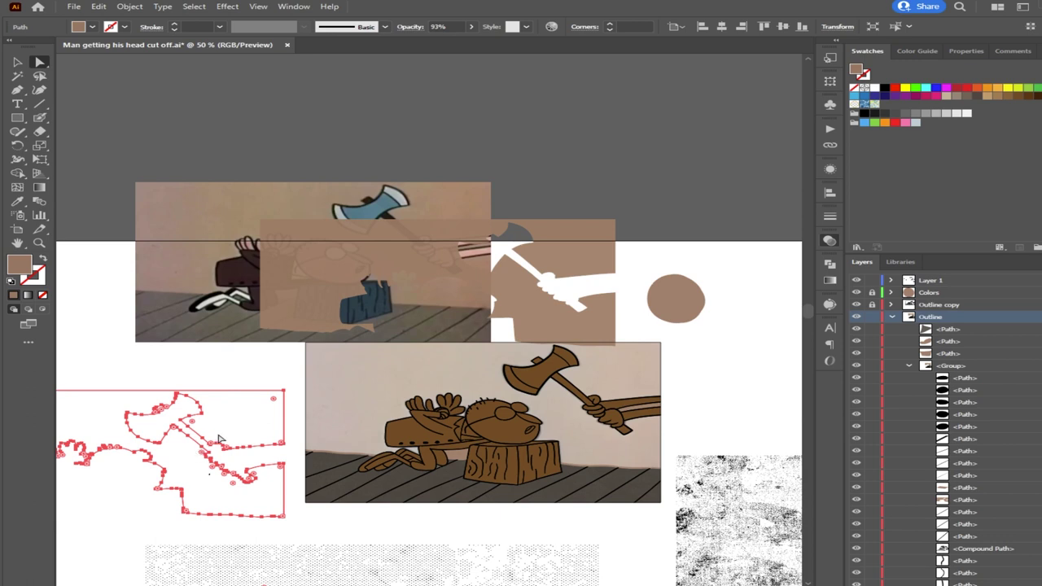
scroll(218, 440, "up", 2)
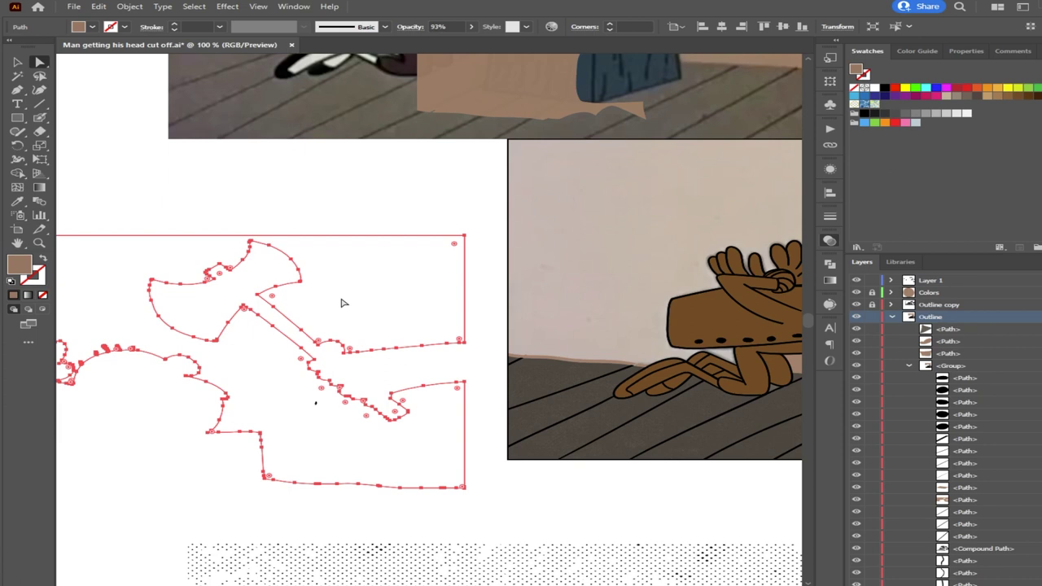
left_click(339, 311)
Test-move the wall shape overlapping the reference picture, undo it, and shift the shape to the right
scroll(599, 346, "down", 2)
left_click_drag(560, 344, 262, 358)
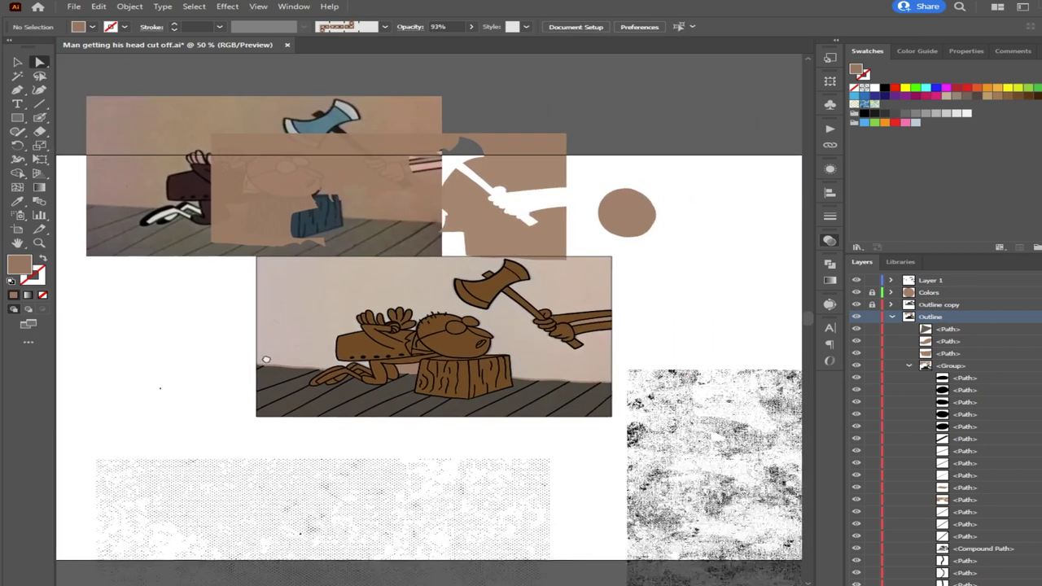
left_click_drag(332, 195, 376, 308)
key("ctrl+z")
left_click_drag(309, 157, 426, 168)
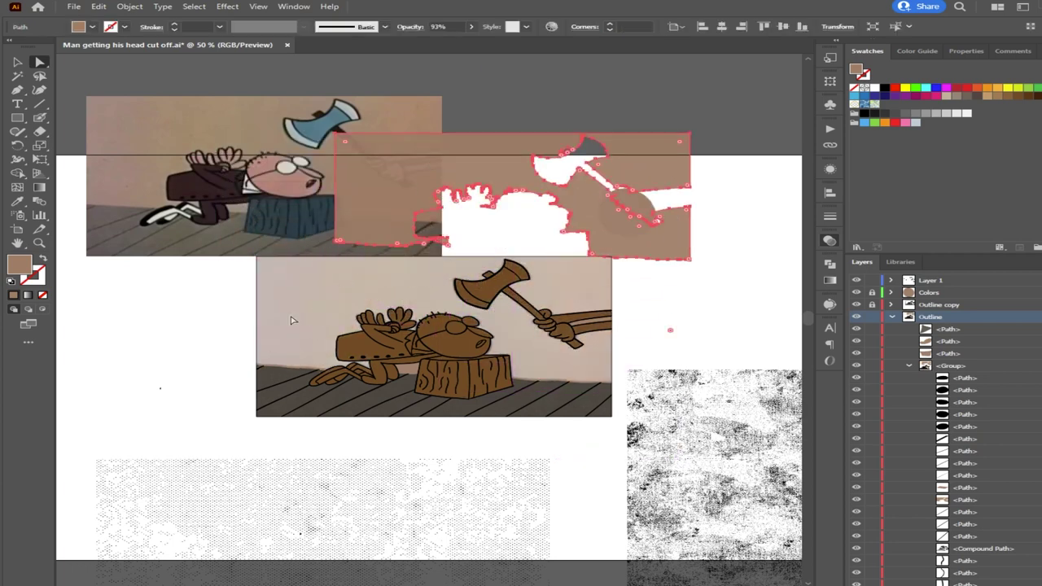
Collapse the Outline layer and toggle the Photos layer's visibility off and on
left_click(891, 317)
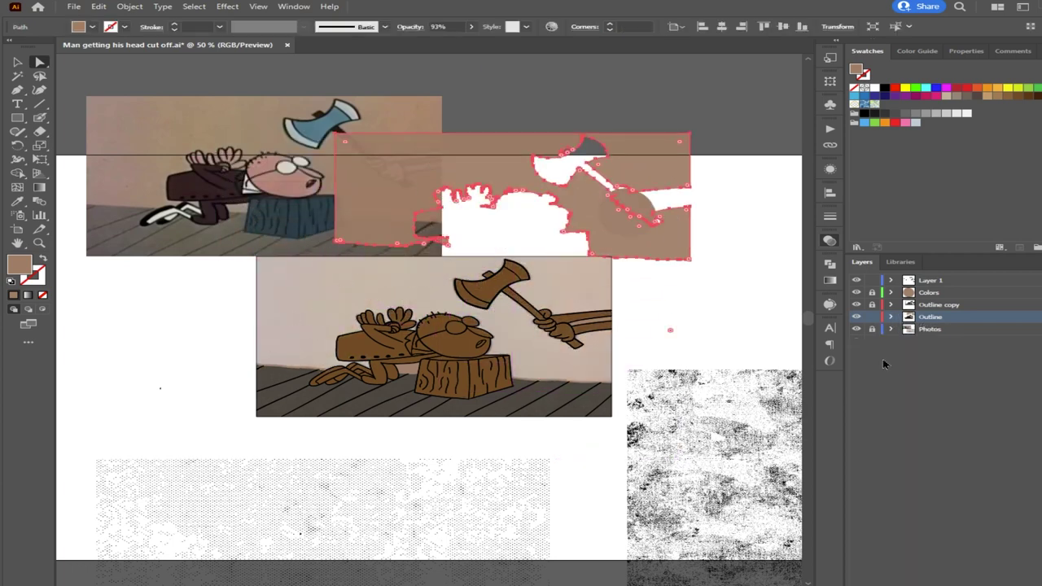
left_click(857, 329)
left_click(856, 329)
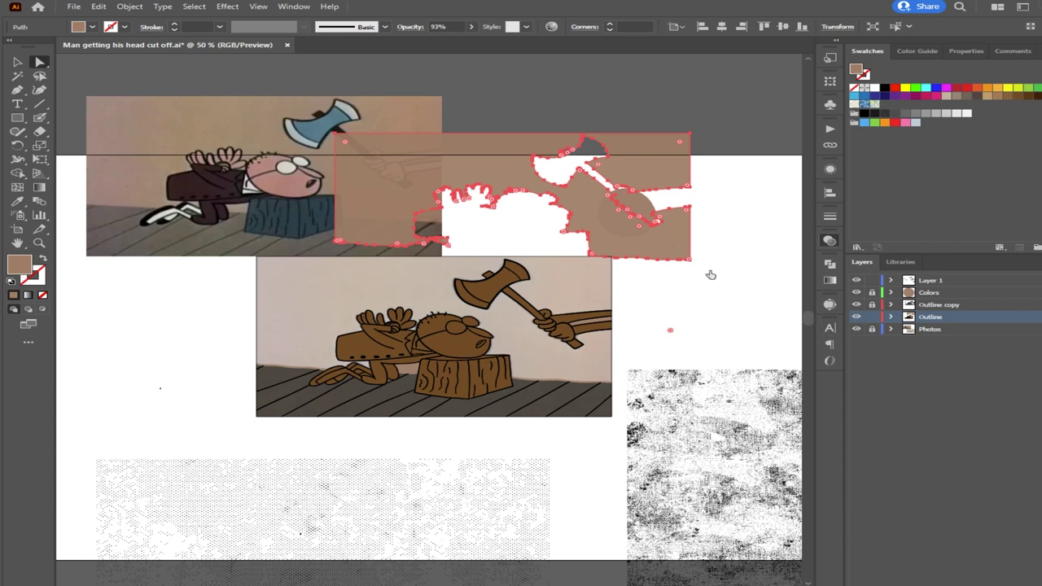
Try placing the shifted wall shape back over the scene, and undo the wall shape moves
left_click_drag(467, 176, 386, 294)
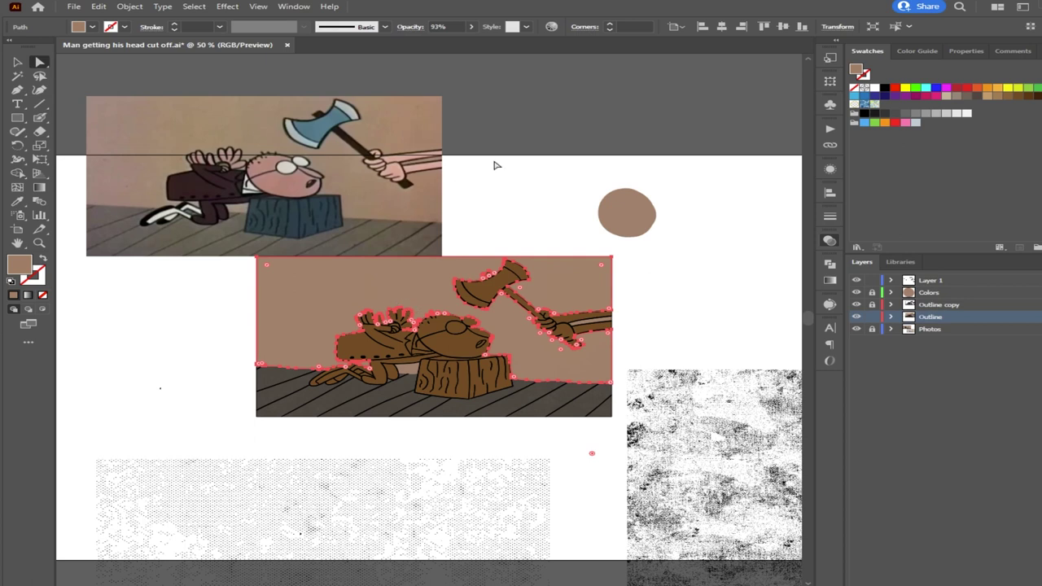
scroll(304, 311, "up", 3)
scroll(423, 328, "down", 2)
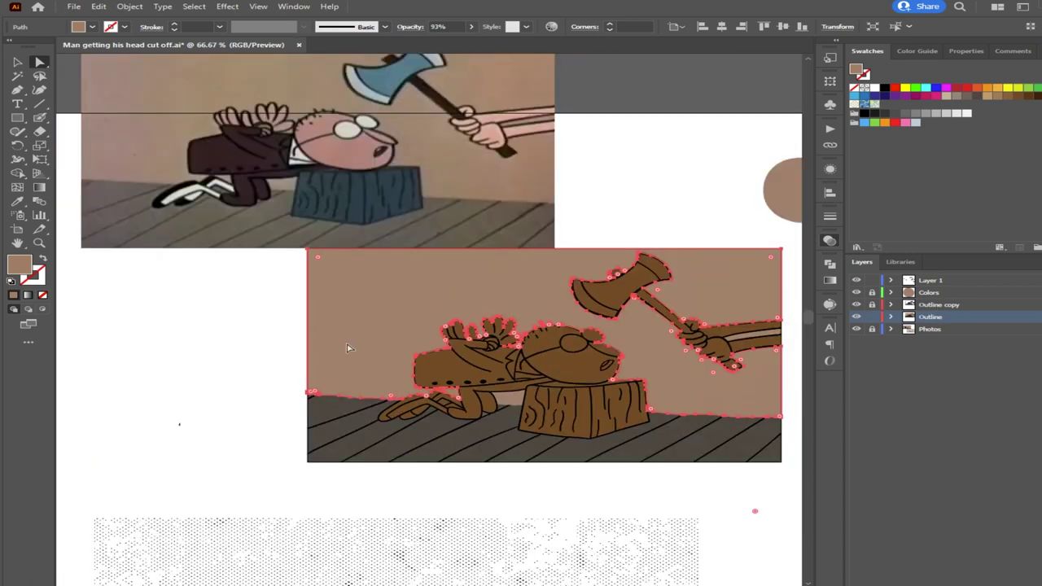
left_click(179, 369)
key("ctrl+z")
key("ctrl+z")
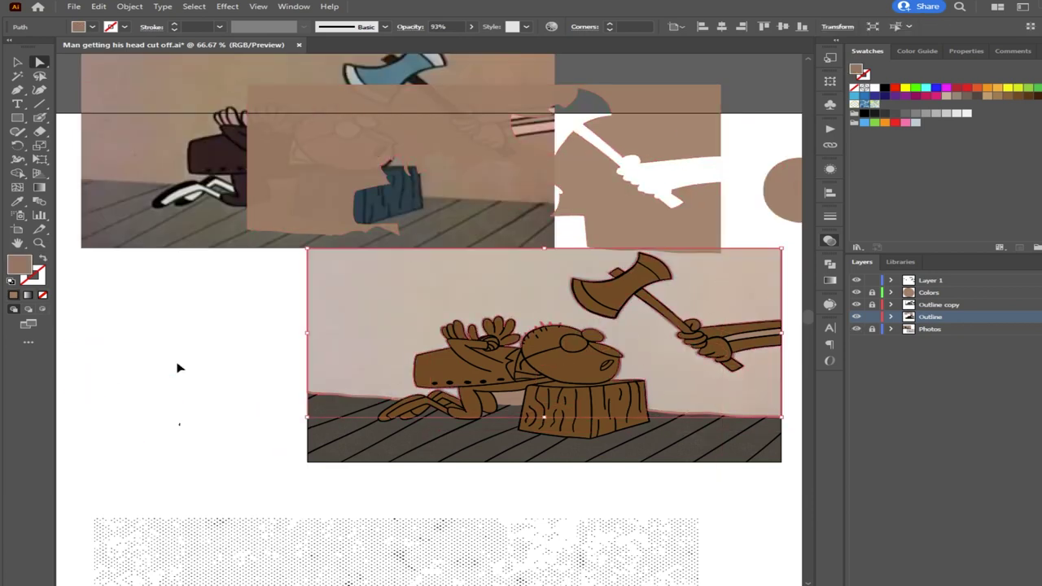
left_click(211, 384)
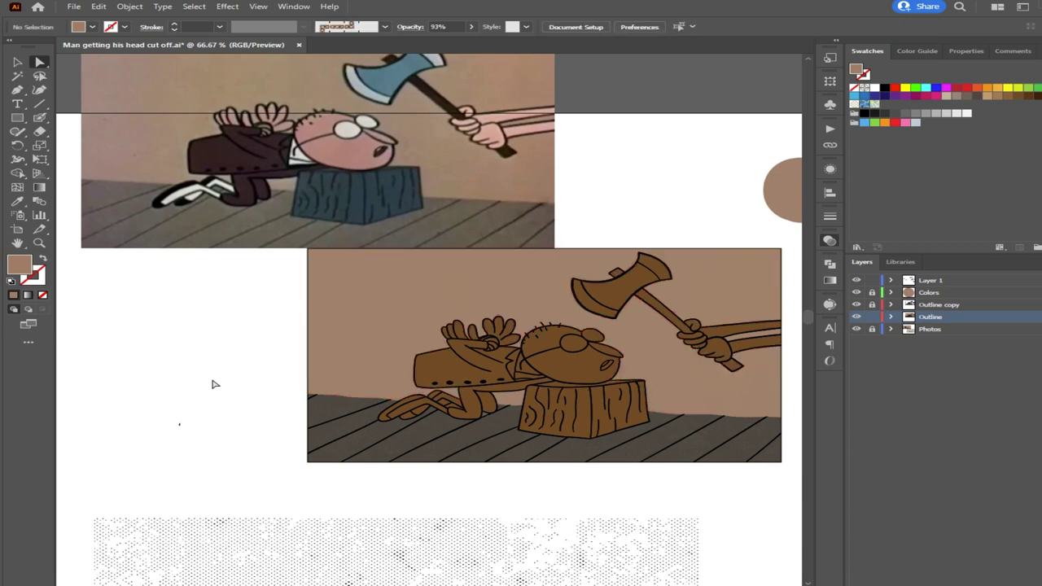
scroll(536, 322, "up", 3)
scroll(468, 304, "down", 4)
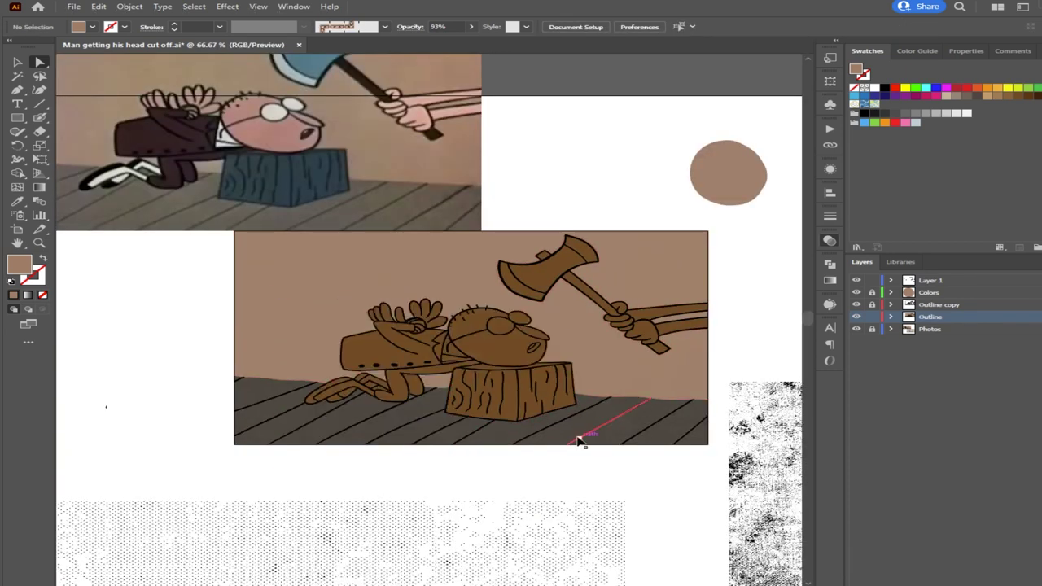
Paste copies of the wall shapes in place, test-move the main wall copy up to the left, and undo that move
left_click(583, 438)
key("ctrl+a")
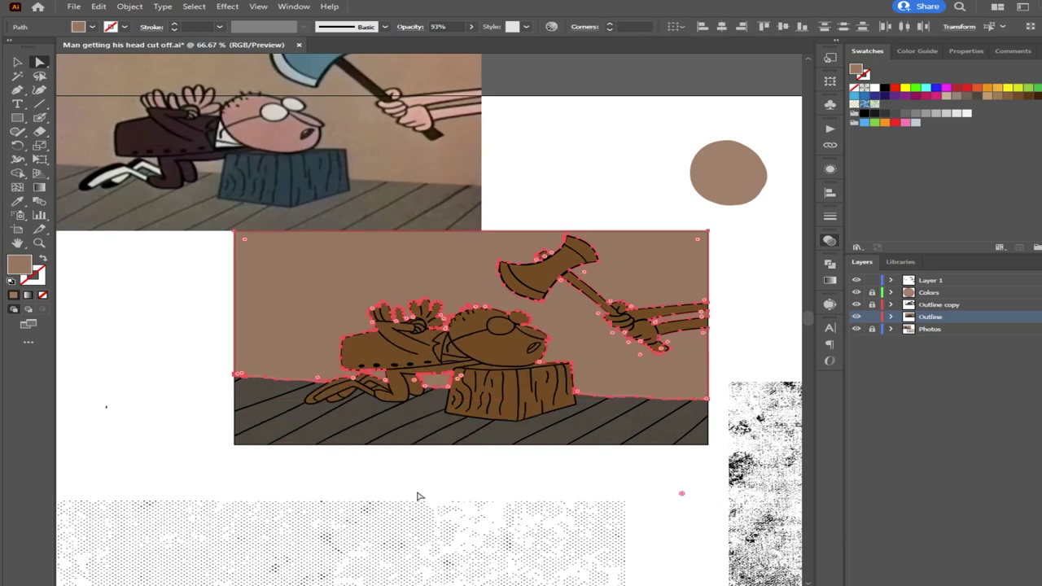
left_click(410, 497)
left_click(523, 352)
left_click_drag(418, 284, 341, 176)
key("ctrl")
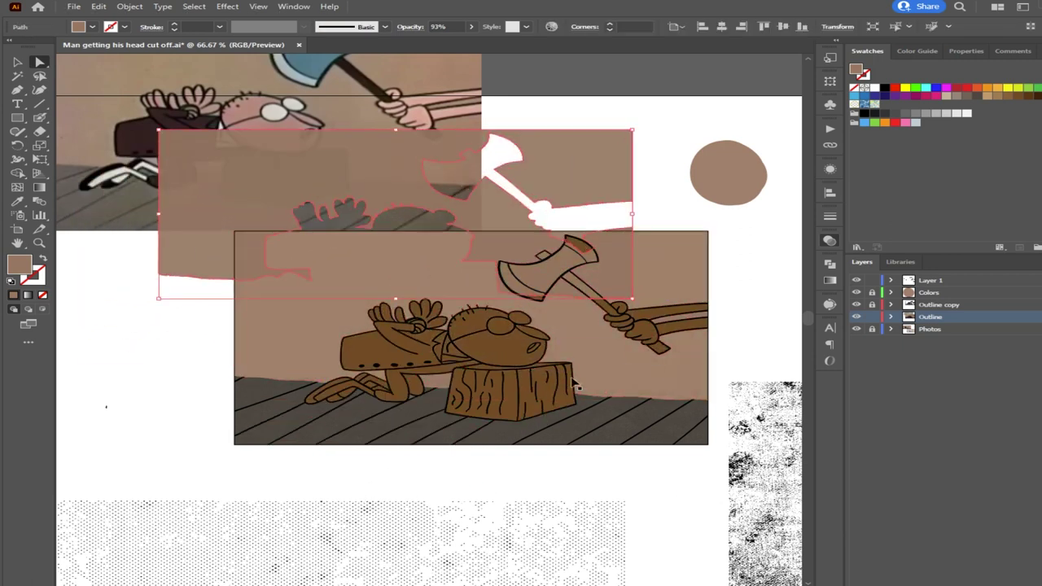
key("ctrl+z")
left_click(591, 432)
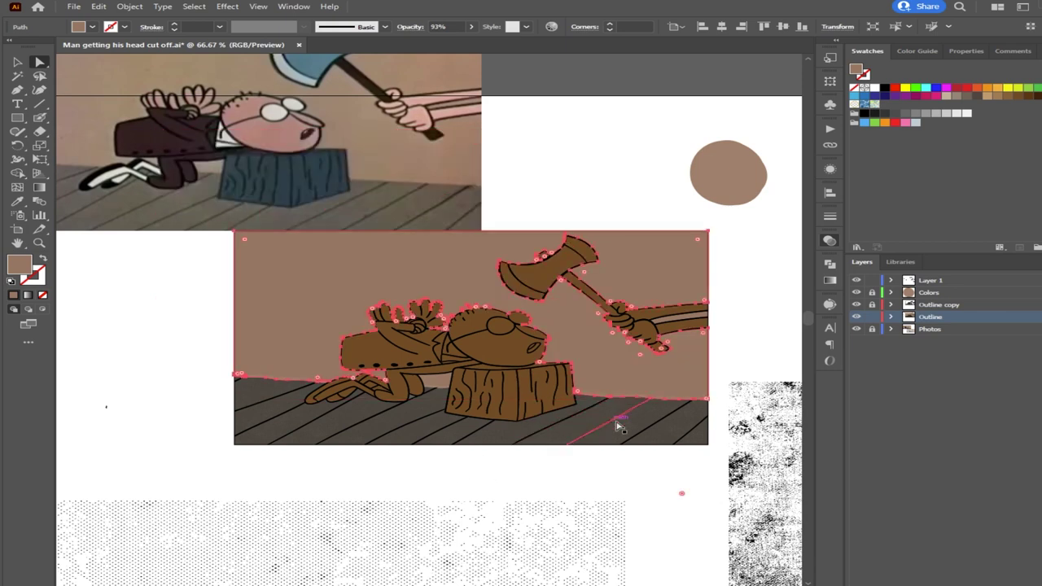
left_click(720, 333)
Test-move the small wall pieces between the arms and beneath the torso, and undo the moves
scroll(720, 333, "up", 4)
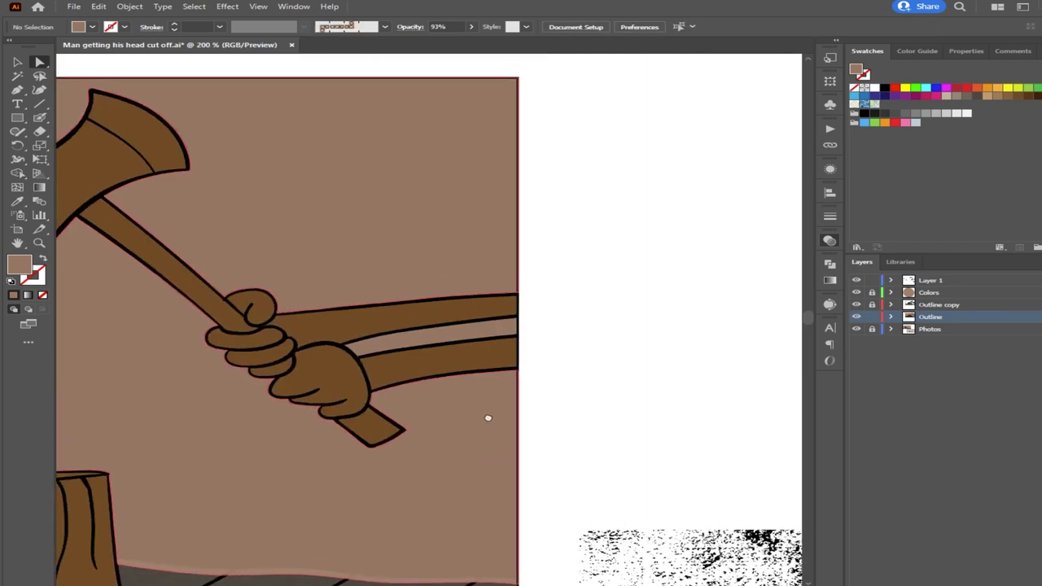
left_click_drag(426, 355, 579, 357)
key("ctrl+z")
left_click_drag(211, 502, 544, 278)
left_click_drag(348, 353, 586, 316)
mouse_move(222, 289)
left_mouse_down()
mouse_move(211, 356)
mouse_move(232, 304)
left_mouse_up()
key("ctrl+z")
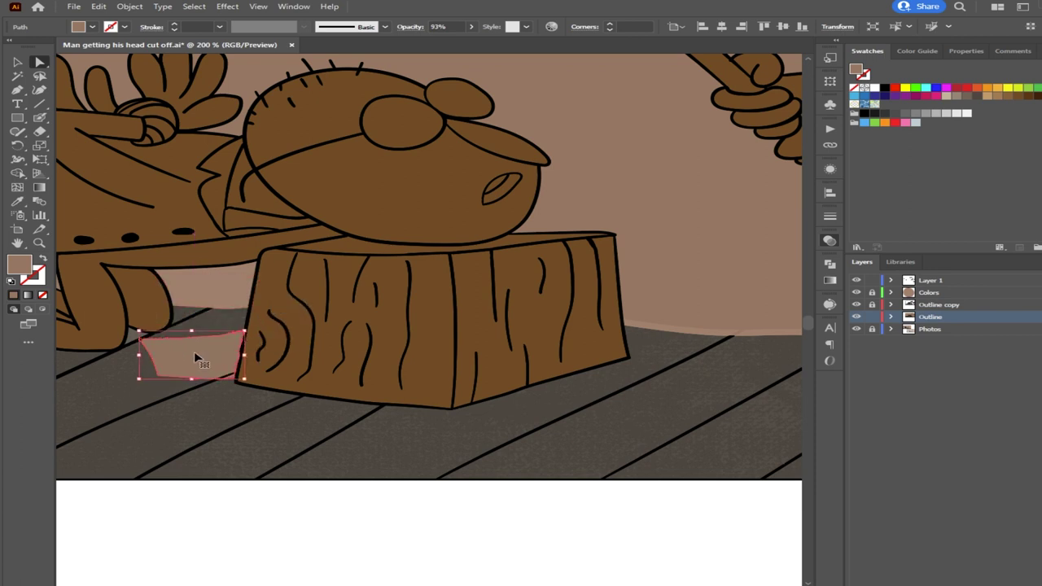
key("ctrl+z")
Test-move the main wall copy up to the left to compare the wall behind it, and undo the move
left_click_drag(185, 358, 559, 399)
left_click_drag(259, 337, 468, 365)
left_click_drag(356, 295, 195, 241)
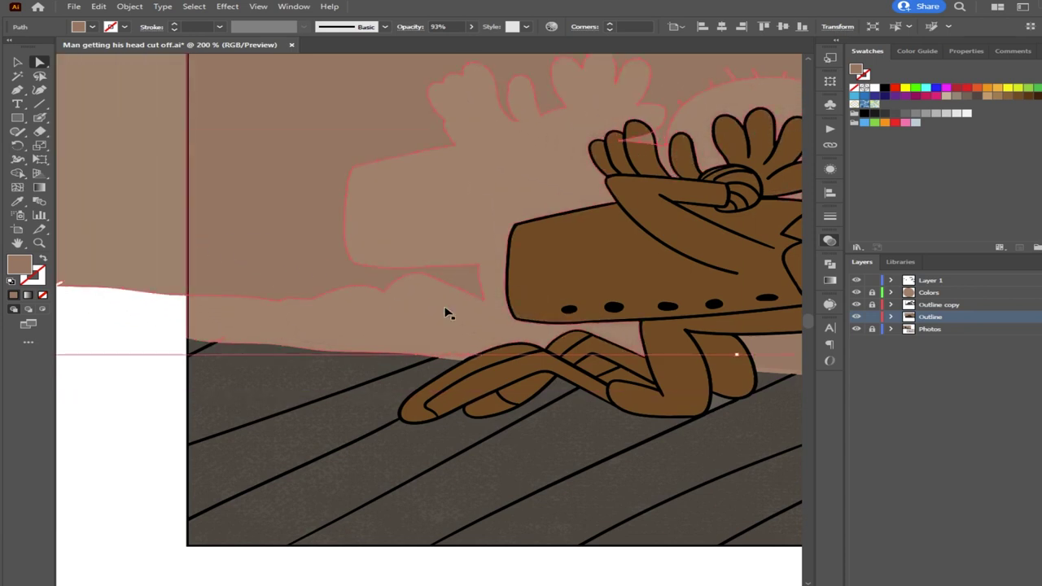
key("ctrl+z")
scroll(647, 312, "down", 2)
scroll(646, 312, "down", 1)
left_click_drag(646, 311, 260, 324)
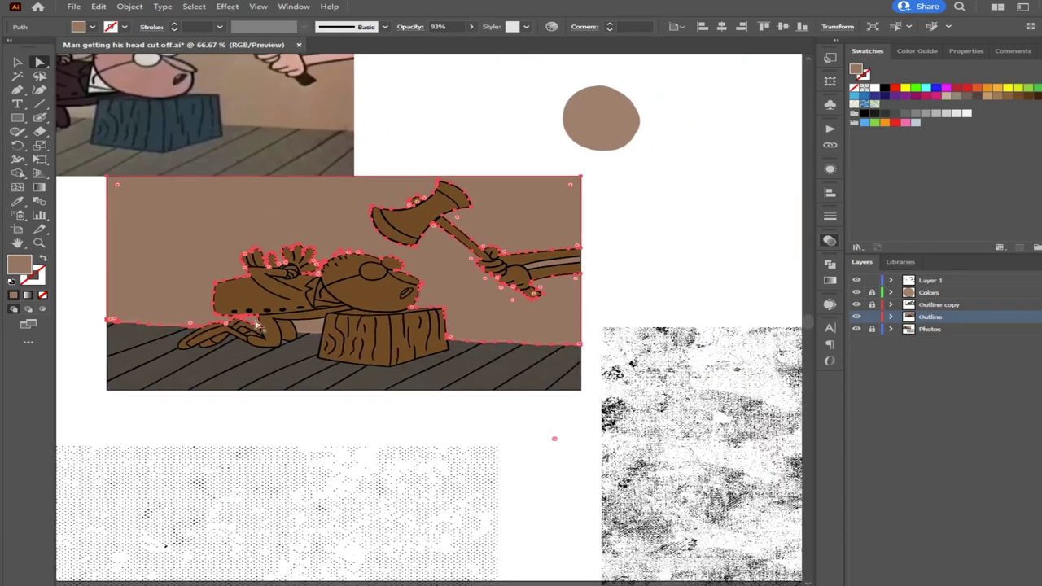
Select the main wall shape together with the wall pieces between the arms and beneath the torso
left_click(378, 433)
left_click(355, 489)
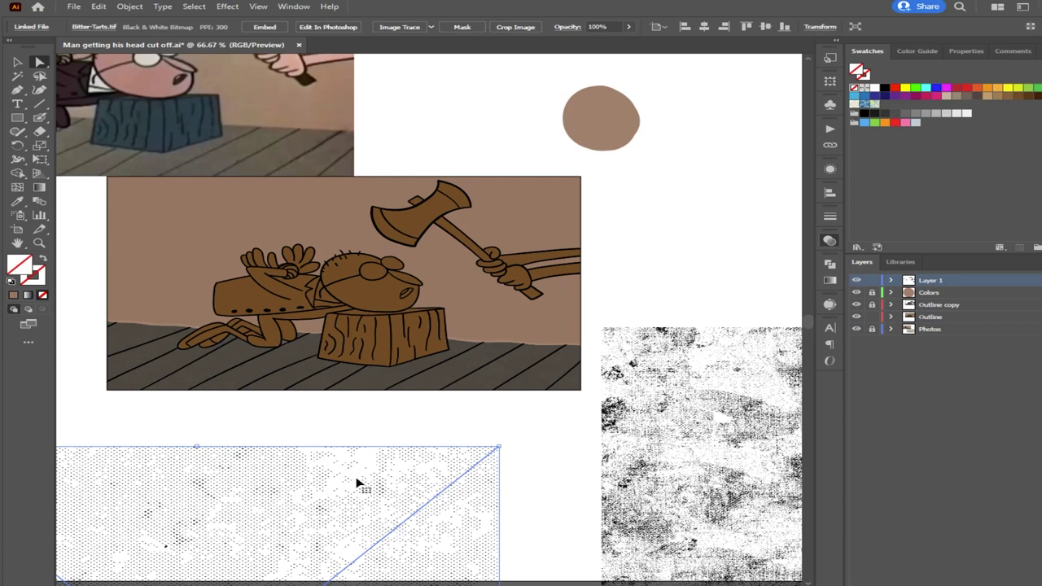
left_click(612, 247)
scroll(553, 268, "up", 2)
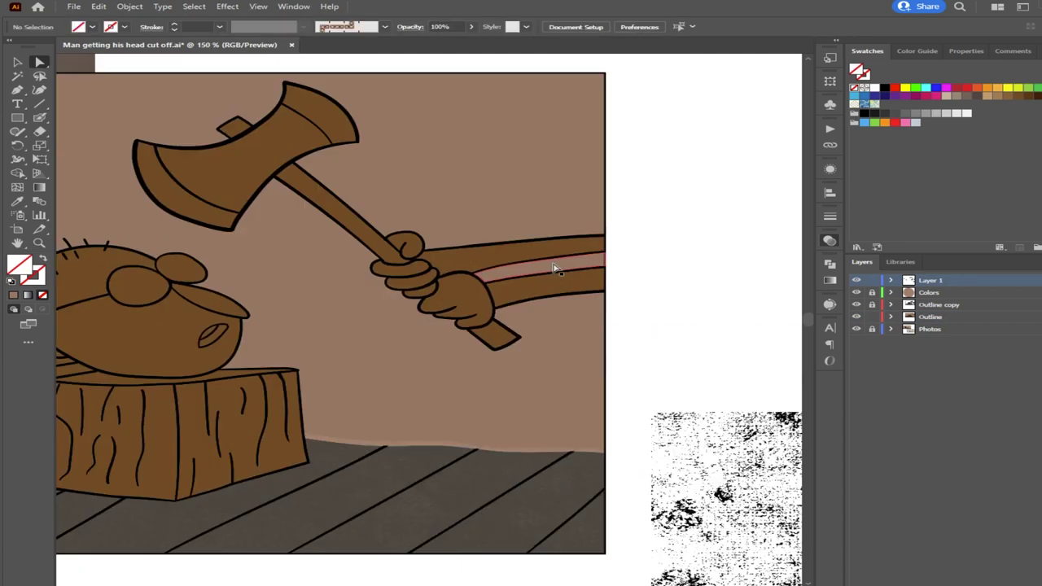
left_click(552, 271)
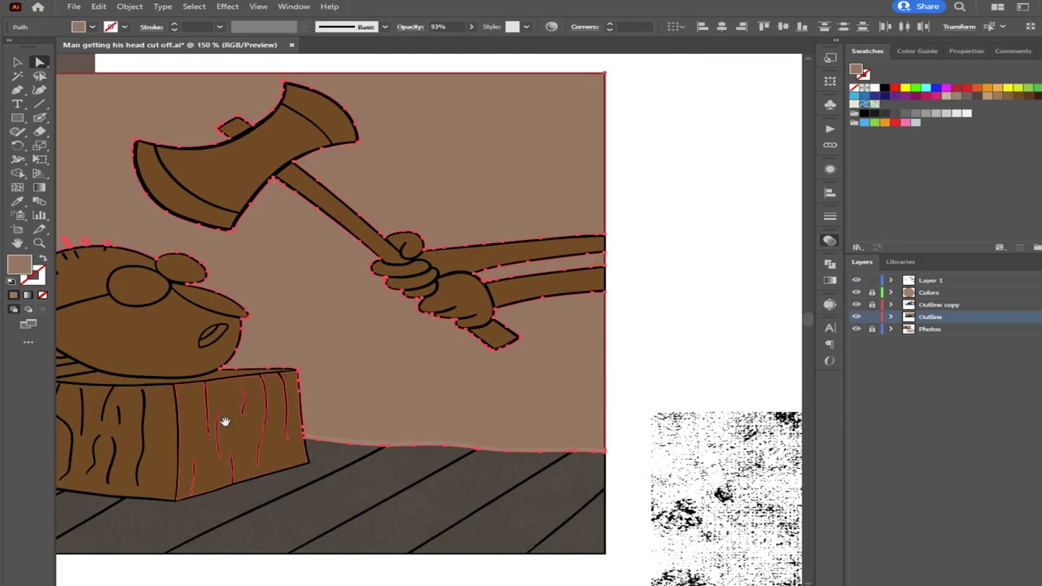
left_click_drag(225, 423, 561, 377)
left_click_drag(205, 373, 464, 413)
scroll(624, 421, "down", 2)
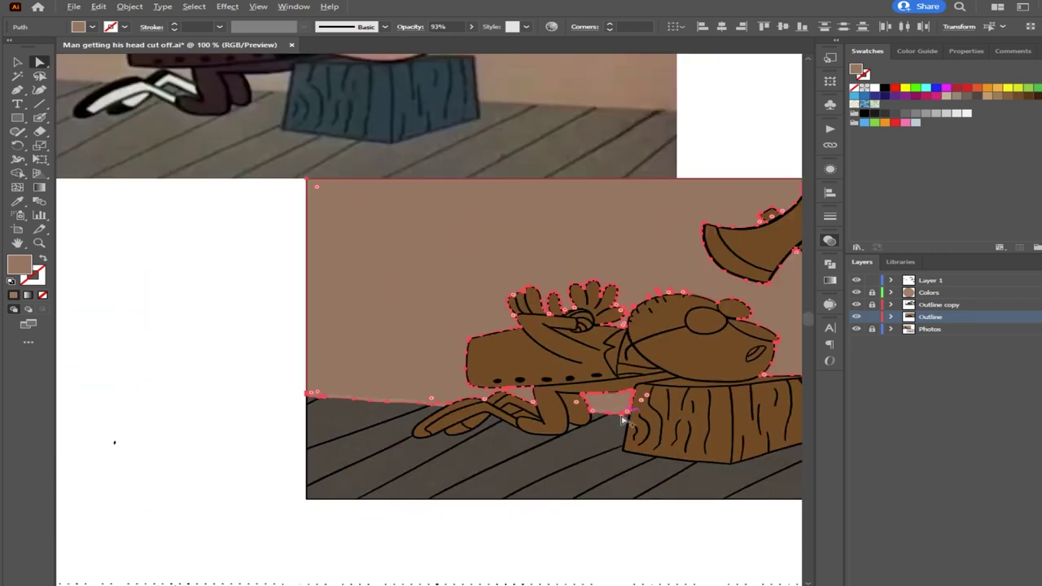
left_click_drag(624, 421, 386, 429)
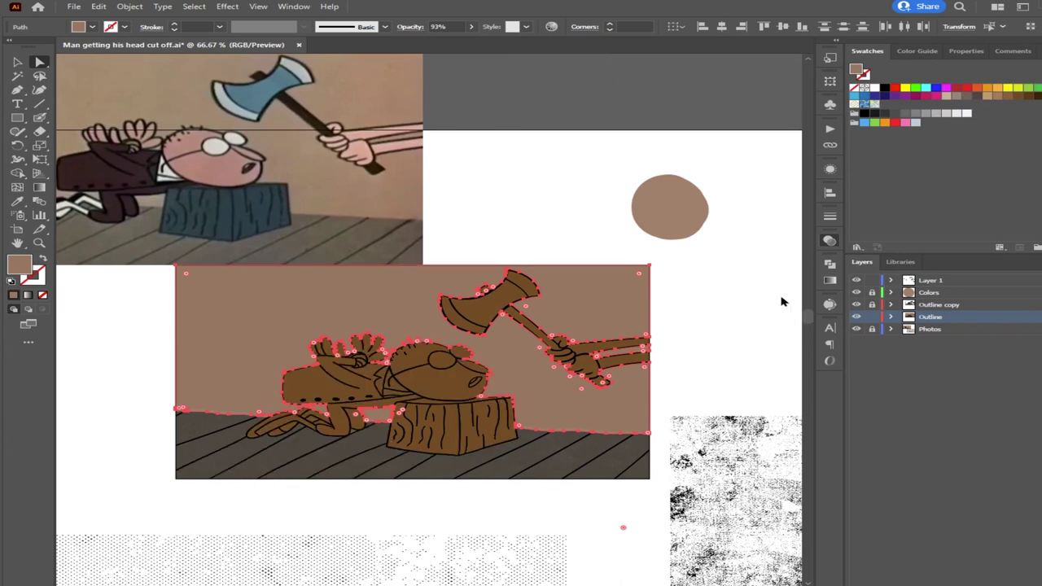
Undo the pasted wall copies and step back through the earlier opacity mask edits
key("ctrl+z")
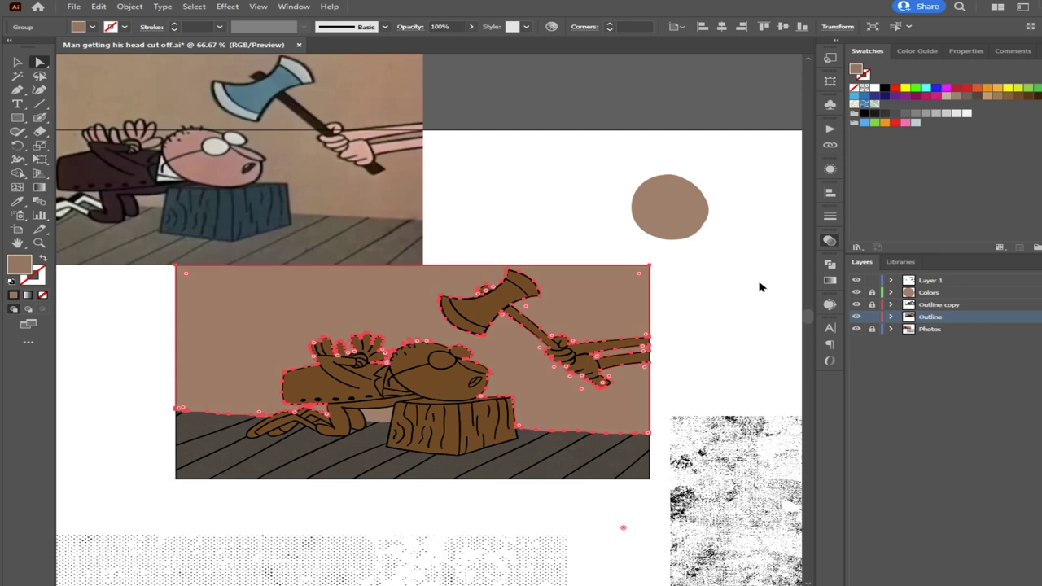
key("ctrl+z")
key("ctrl")
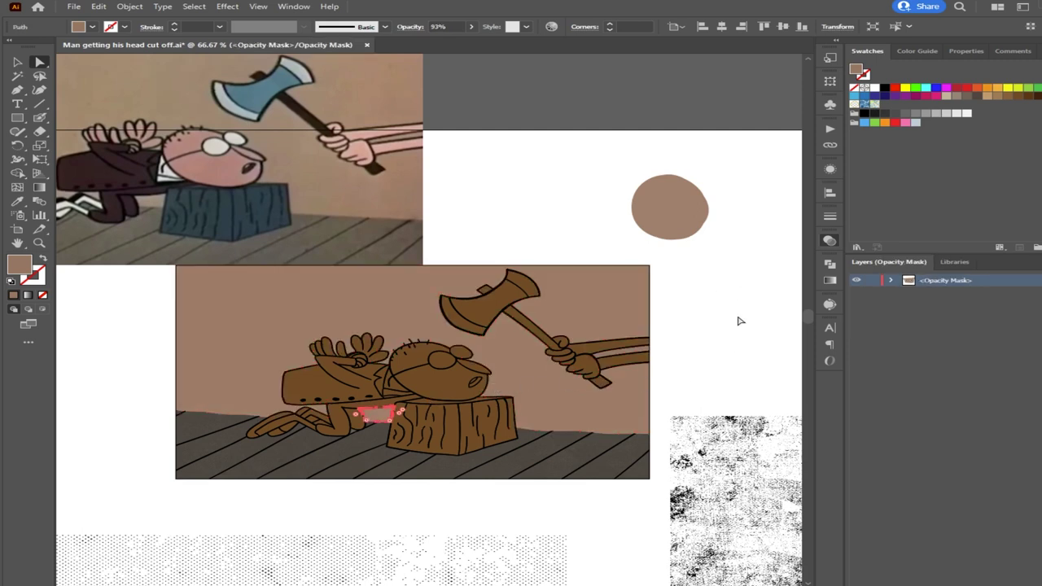
key("ctrl+z")
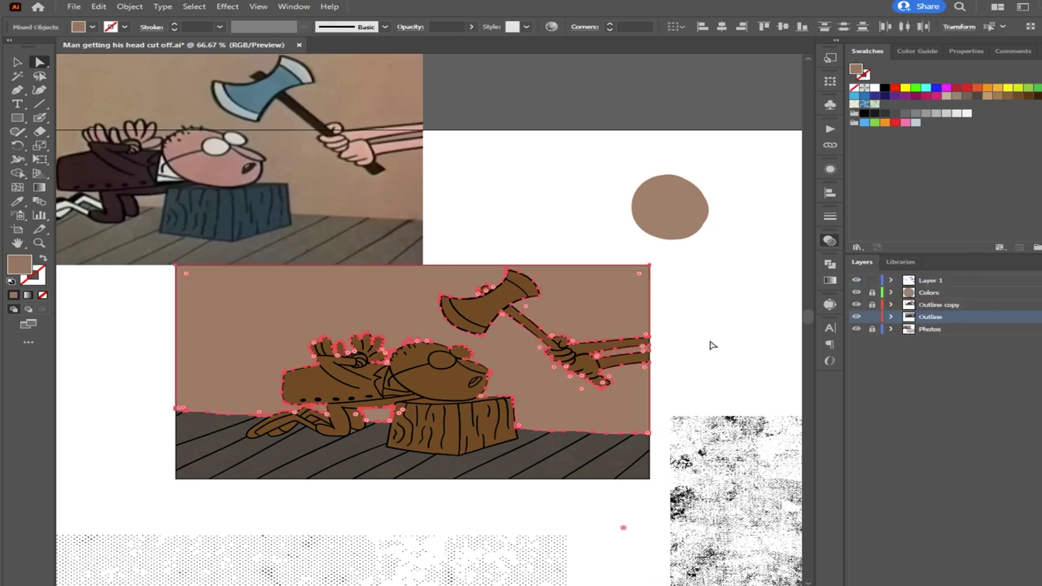
key("ctrl+z")
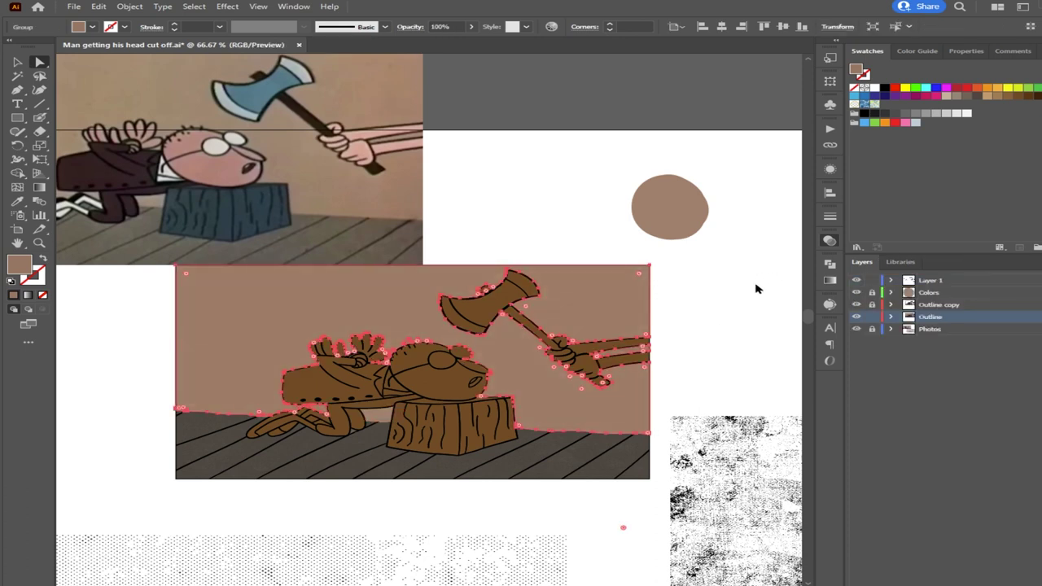
key("ctrl+z")
key("ctrl+z")
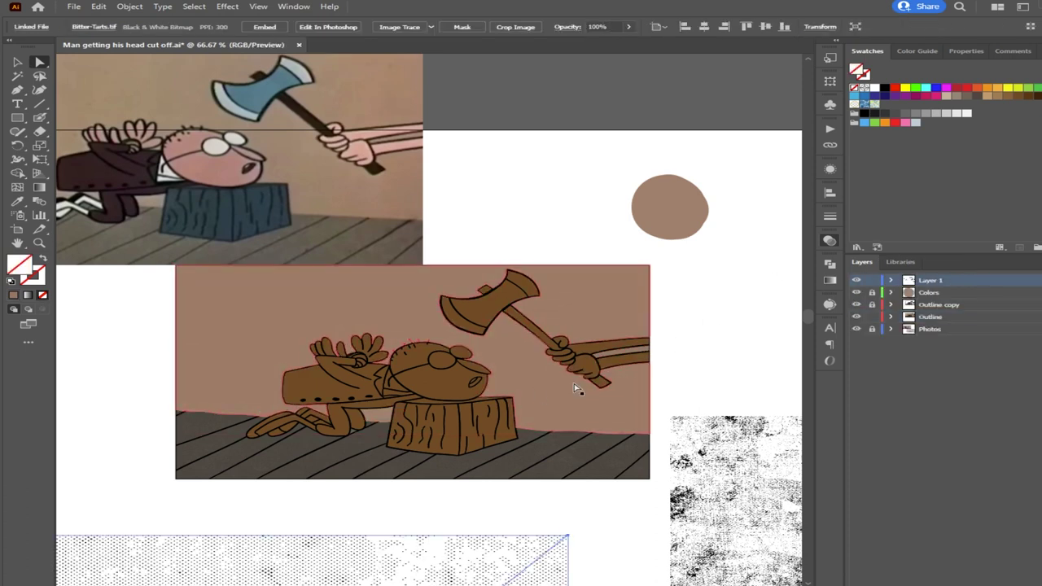
Try placing a copy of the Bitter-Tarts halftone texture over the cartoon scene
scroll(400, 328, "up", 3)
scroll(399, 328, "down", 3)
scroll(419, 403, "down", 1)
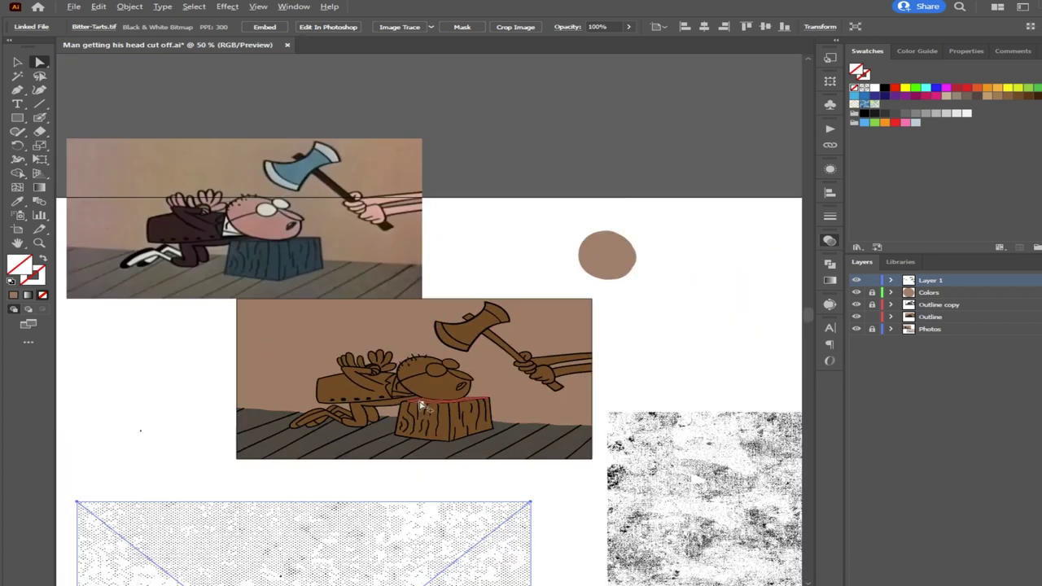
left_click_drag(368, 554, 480, 332)
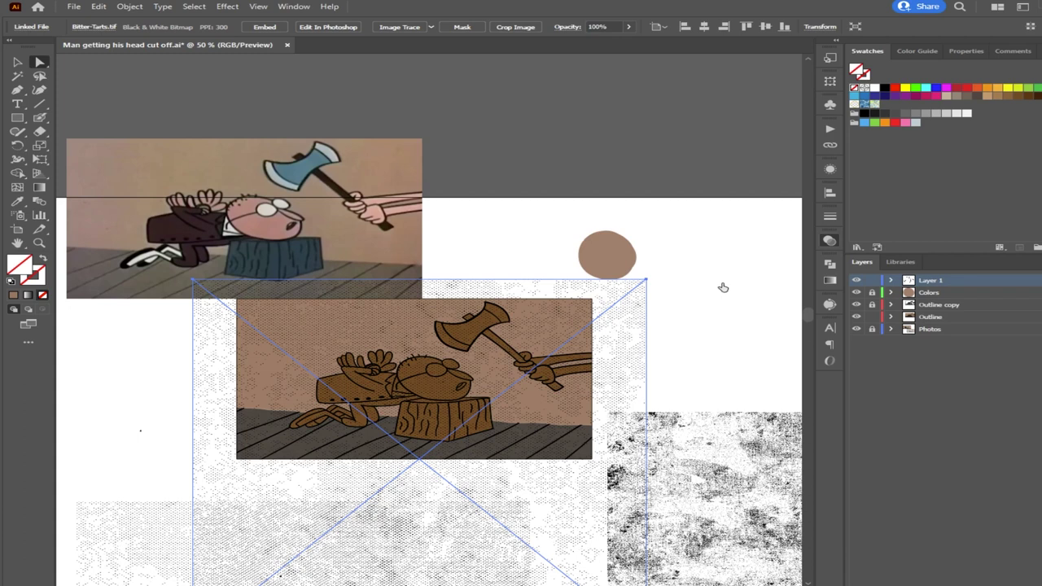
Undo the texture copy, step back into the wall's opacity mask, and deselect the small wall piece beneath the torso
key("ctrl+z")
key("ctrl+z")
key("ctrl+z")
key("ctrl+z")
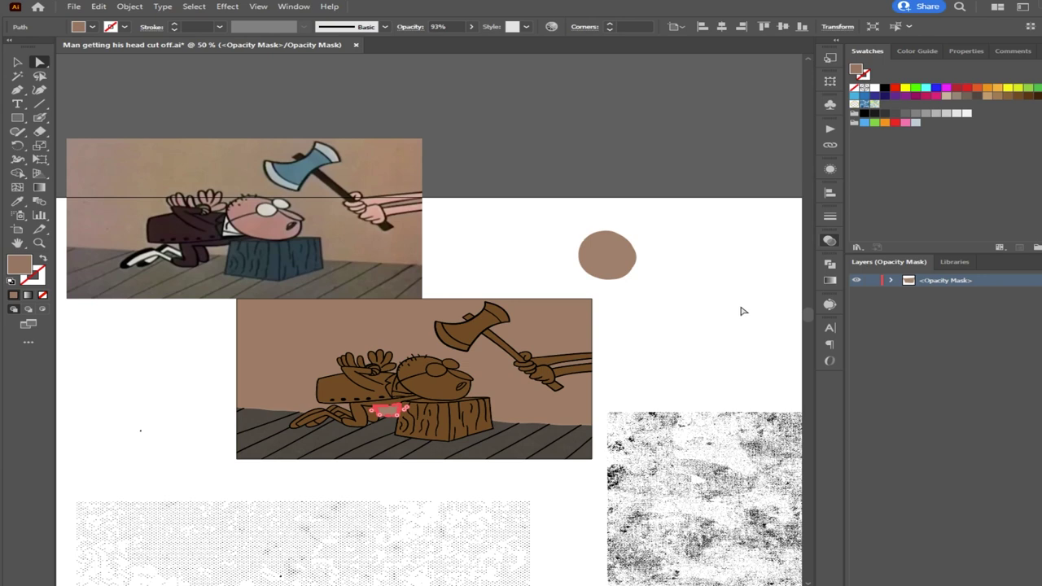
left_click(695, 371)
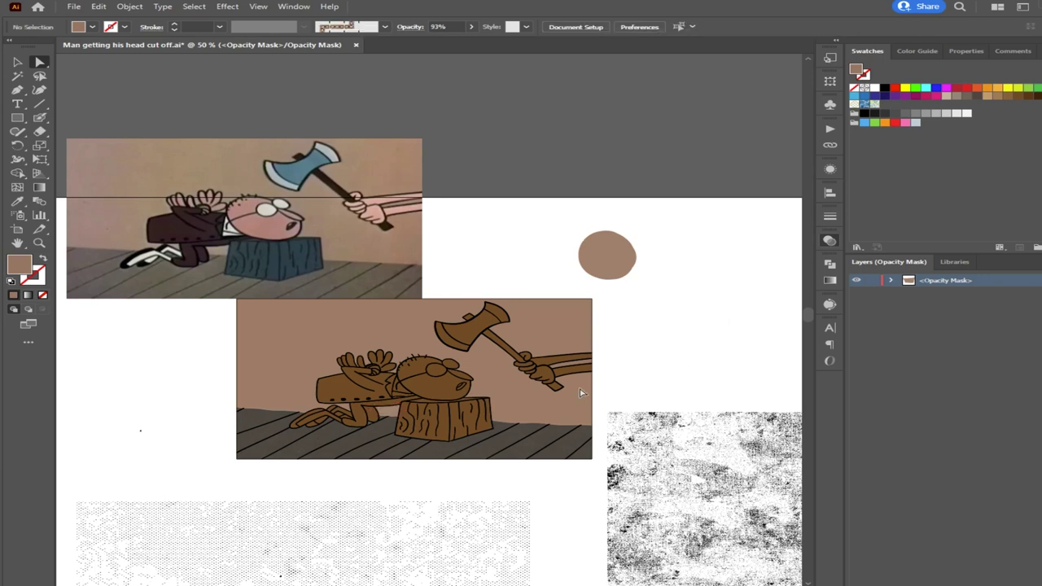
Examine the wall and floor colouring of the cartoon scene up close, particularly around the legs and beneath the torso
scroll(412, 404, "up", 3)
scroll(412, 404, "down", 3)
scroll(542, 355, "up", 2)
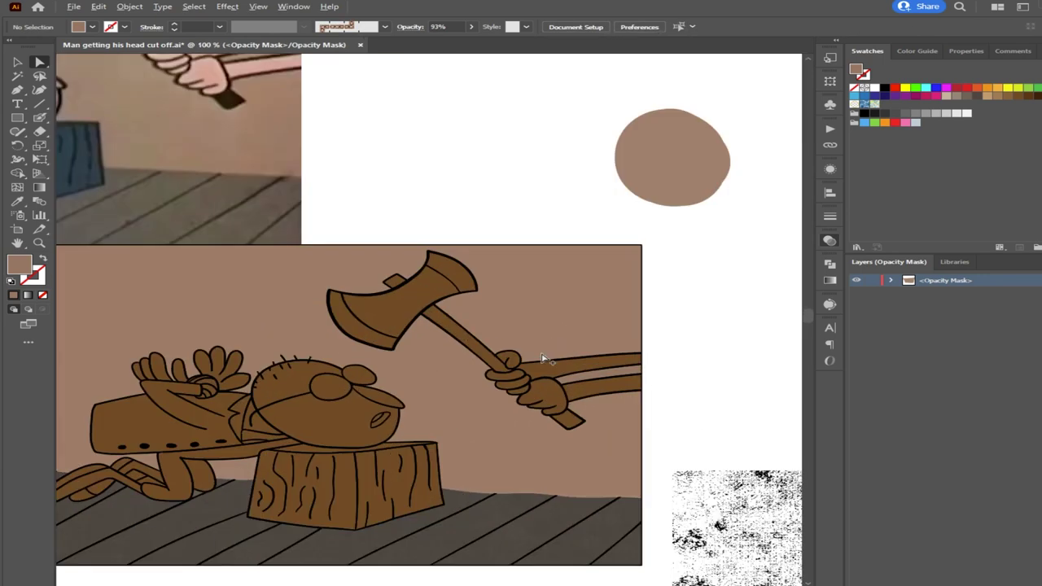
left_click_drag(477, 421, 602, 336)
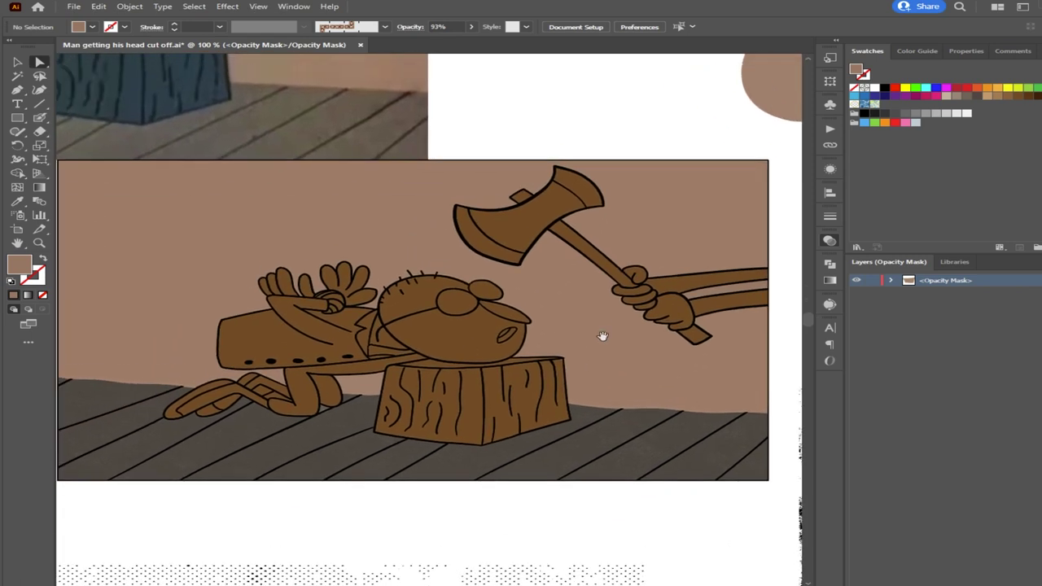
scroll(340, 418, "up", 4)
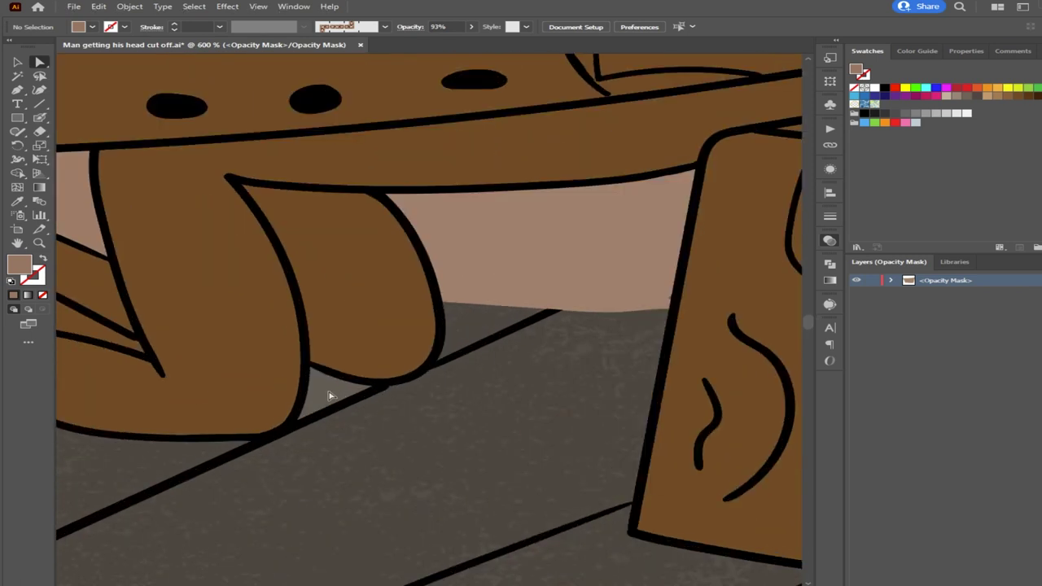
scroll(694, 299, "down", 3)
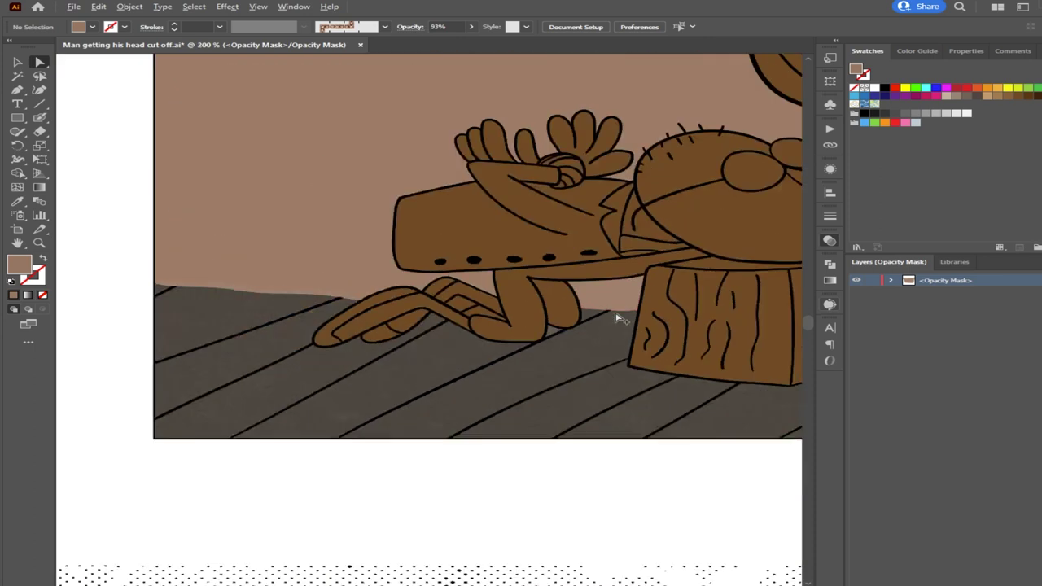
scroll(529, 355, "down", 2)
left_click_drag(530, 358, 418, 457)
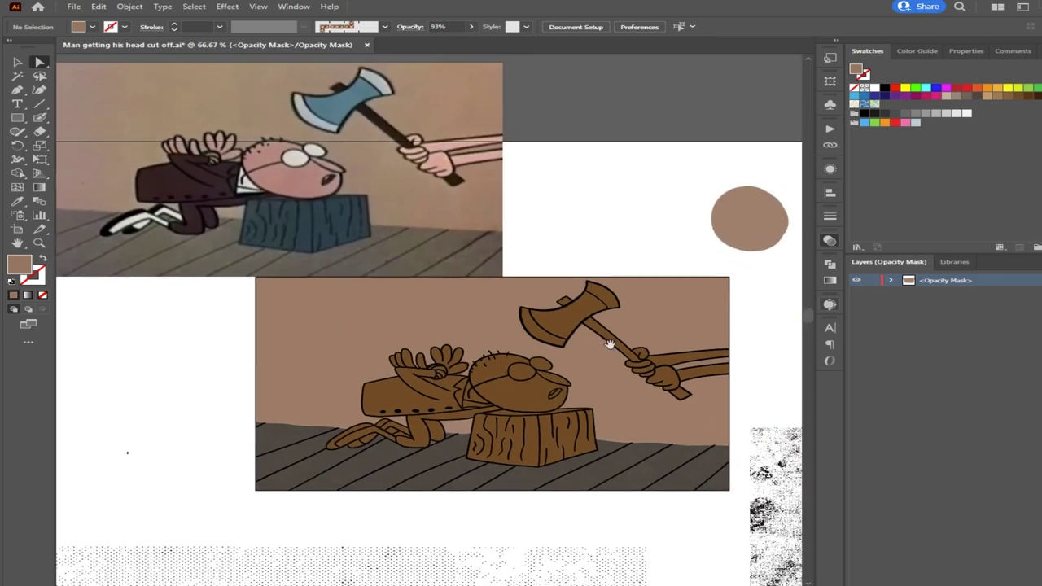
Undo the return into the opacity mask, and redo the mask edits to bring back the Bitter-Tarts texture copy
key("ctrl+z")
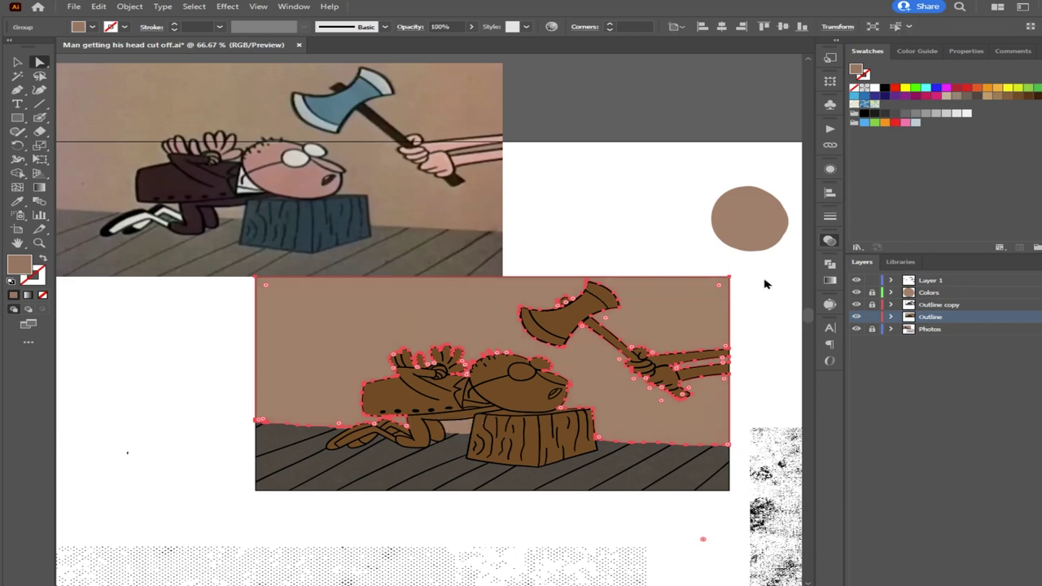
key("ctrl+shift+z")
key("ctrl")
key("ctrl+shift+z")
Examine the masked wall texture beneath the torso, around the axe and hands, and in the upper corner of the scene
left_click_drag(448, 573, 527, 327)
scroll(445, 441, "up", 4)
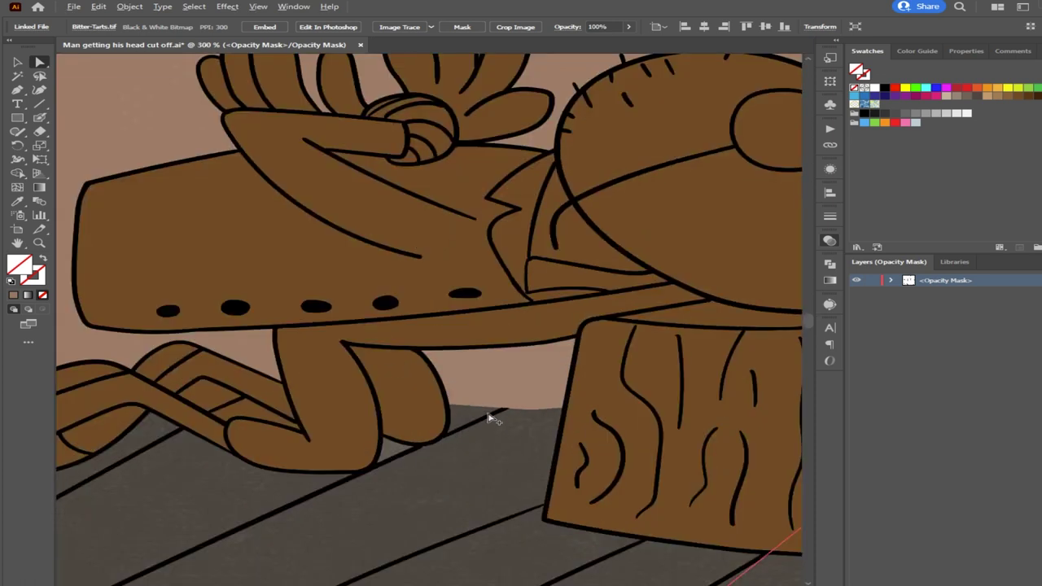
scroll(529, 373, "up", 4)
scroll(529, 373, "down", 10)
left_click_drag(495, 504, 529, 354)
left_click_drag(592, 401, 438, 432)
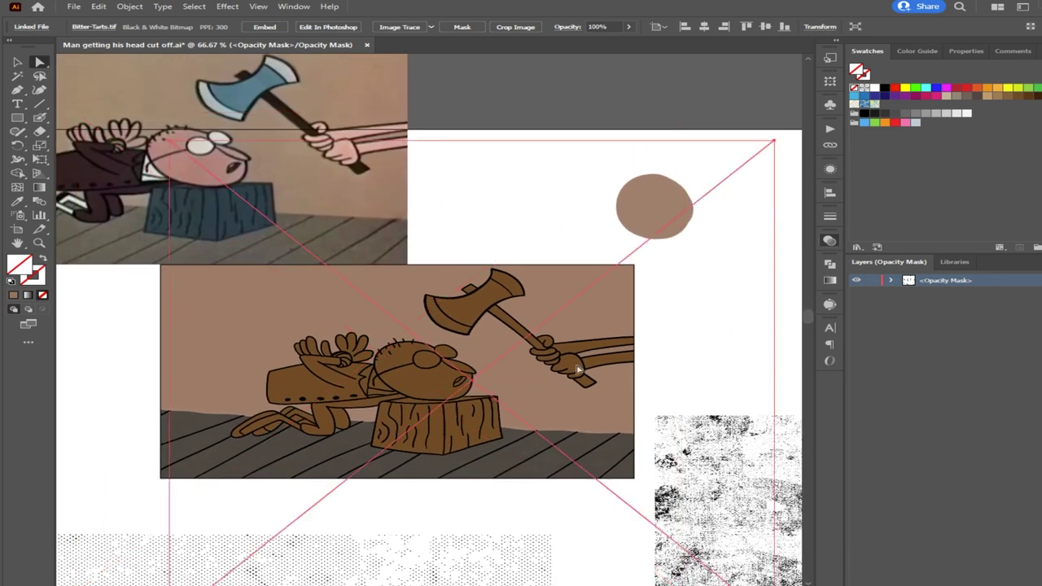
scroll(566, 391, "up", 6)
scroll(547, 424, "down", 4)
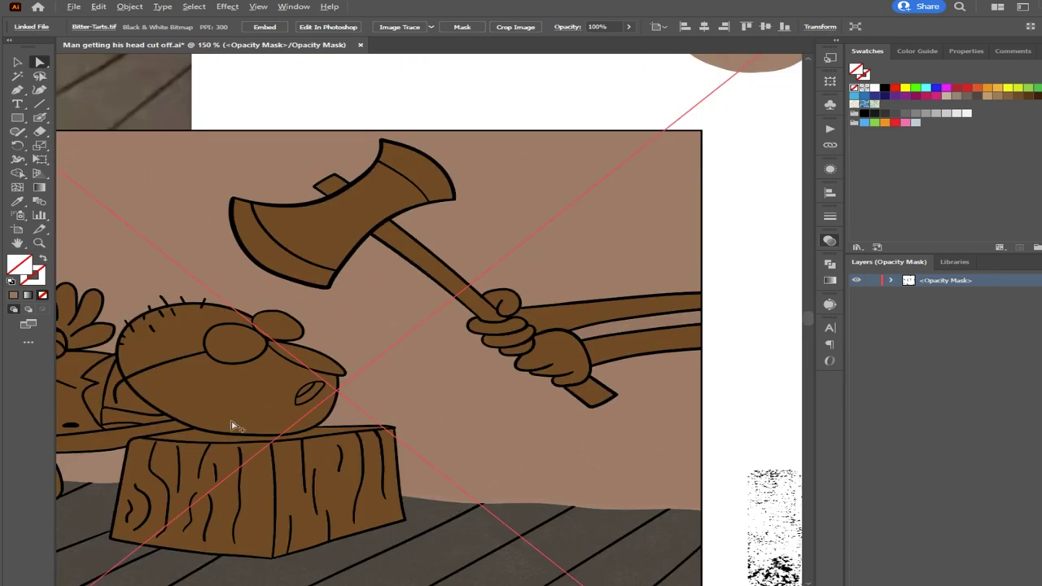
left_click_drag(193, 467, 429, 419)
scroll(328, 427, "up", 9)
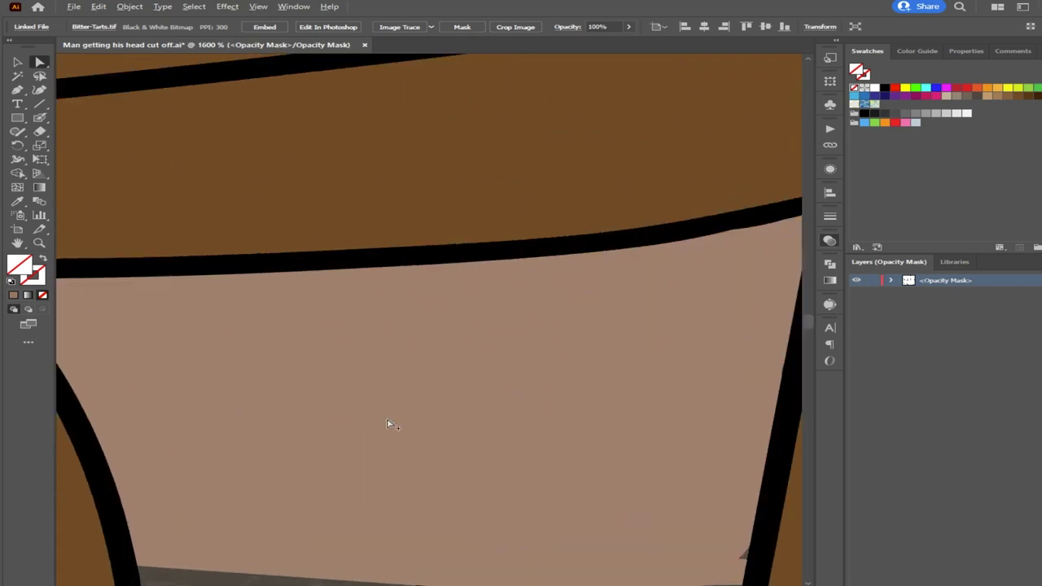
scroll(387, 424, "down", 8)
scroll(391, 424, "up", 3)
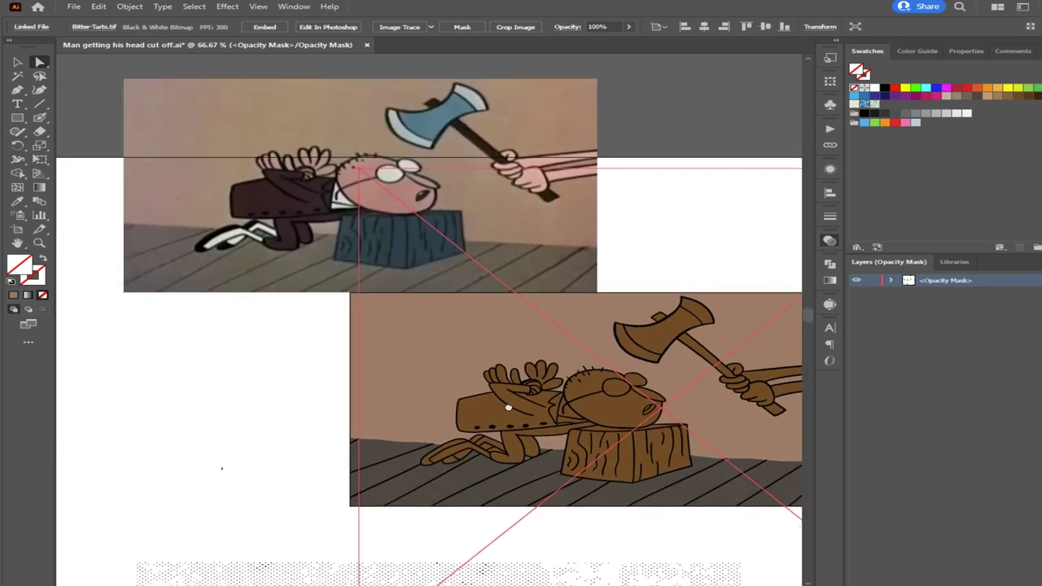
scroll(461, 368, "up", 3)
scroll(459, 368, "down", 2)
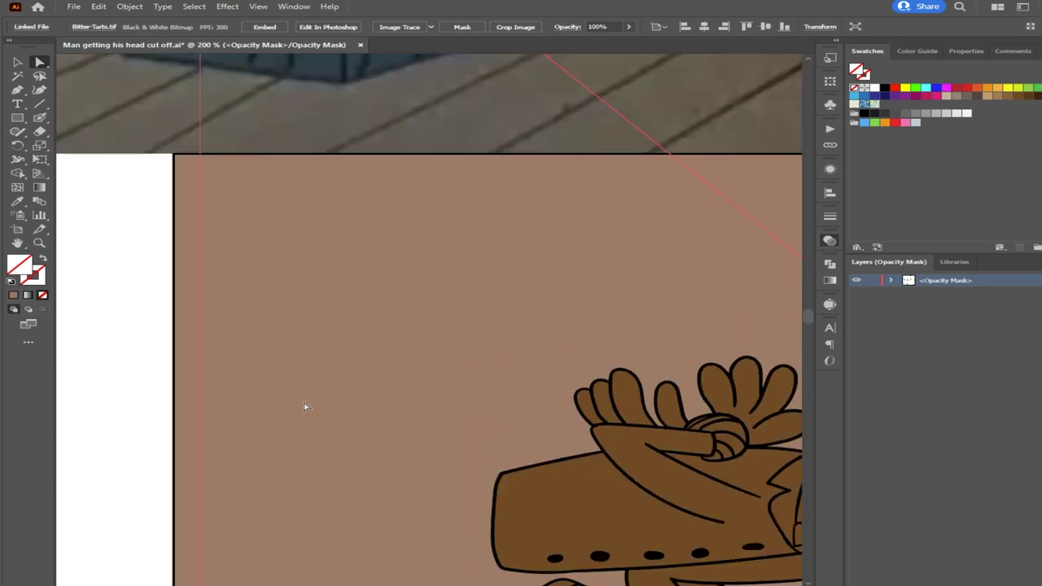
left_click_drag(534, 417, 463, 417)
left_click_drag(666, 425, 539, 326)
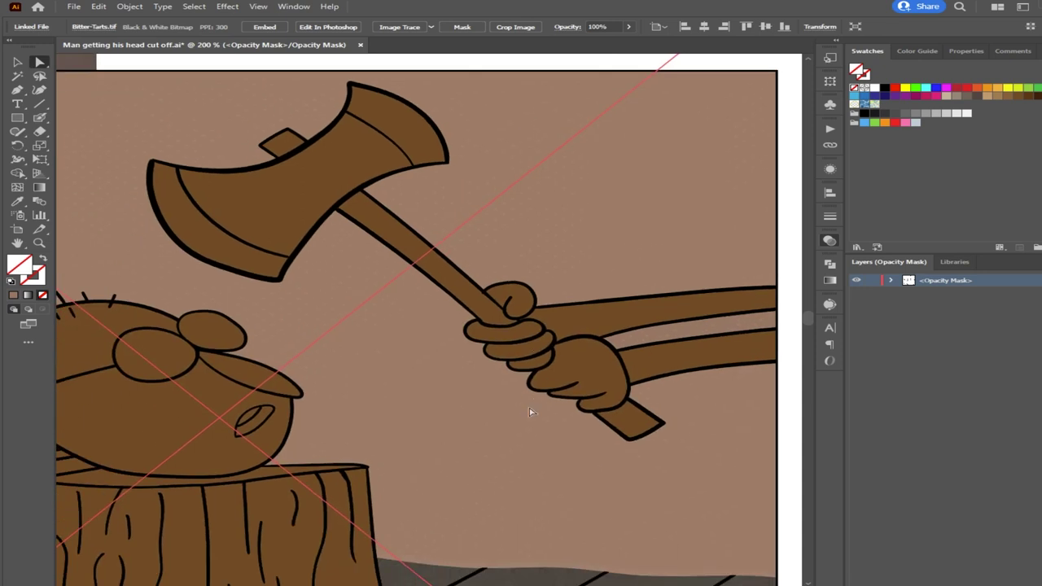
scroll(521, 413, "up", 4)
scroll(433, 452, "down", 3)
scroll(350, 454, "down", 3)
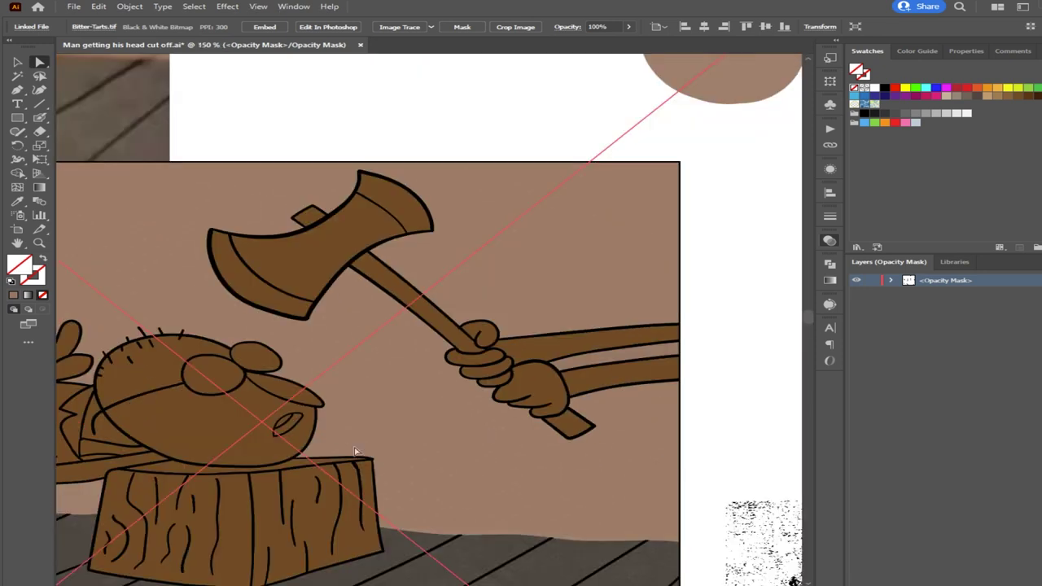
scroll(354, 417, "up", 6)
scroll(276, 411, "down", 7)
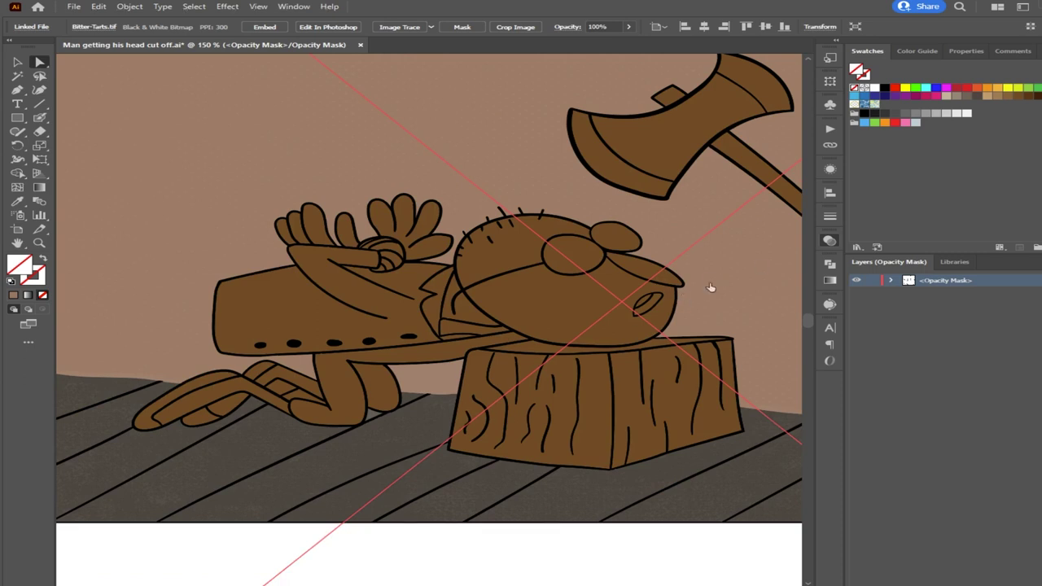
Leave opacity mask editing, try moving the main wall shape over the scene, and undo the move
left_click(665, 292)
left_click(502, 559)
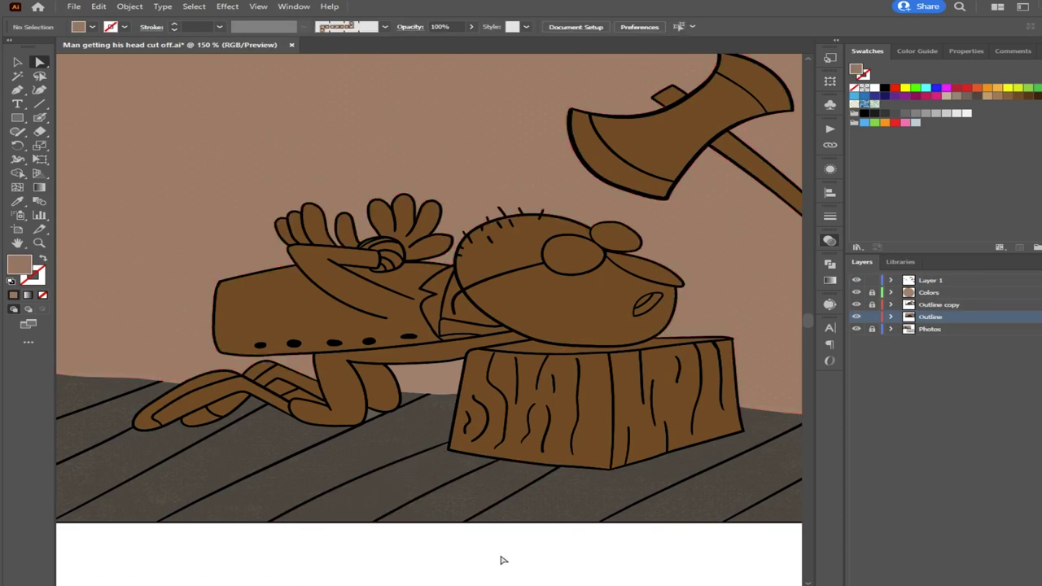
scroll(502, 560, "down", 4)
left_click(426, 286)
left_click_drag(427, 287, 410, 348)
scroll(324, 300, "up", 4)
left_click_drag(327, 414, 440, 360)
key("ctrl+z")
key("ctrl+z")
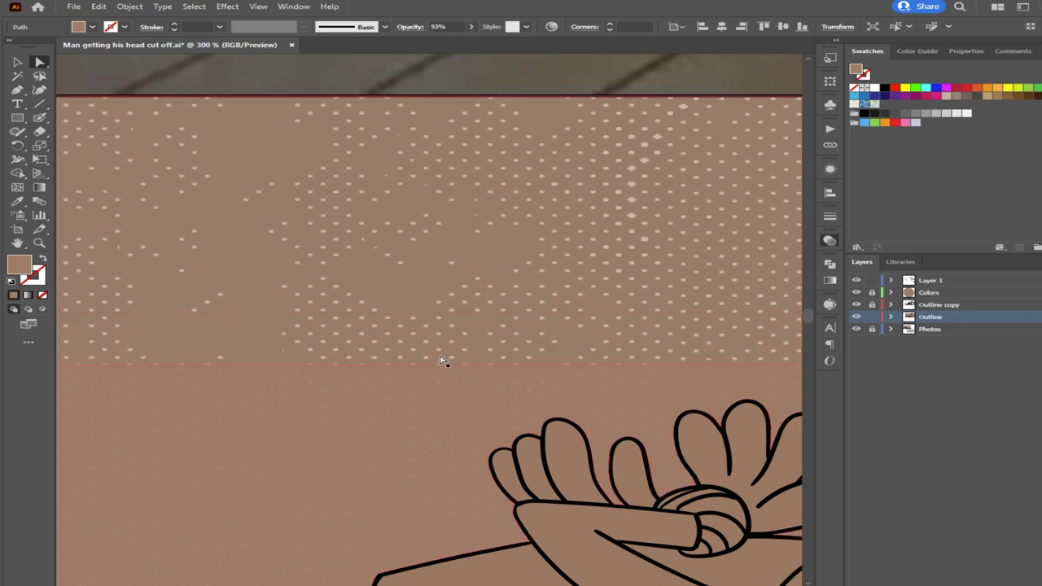
scroll(449, 352, "down", 2)
scroll(448, 351, "down", 1)
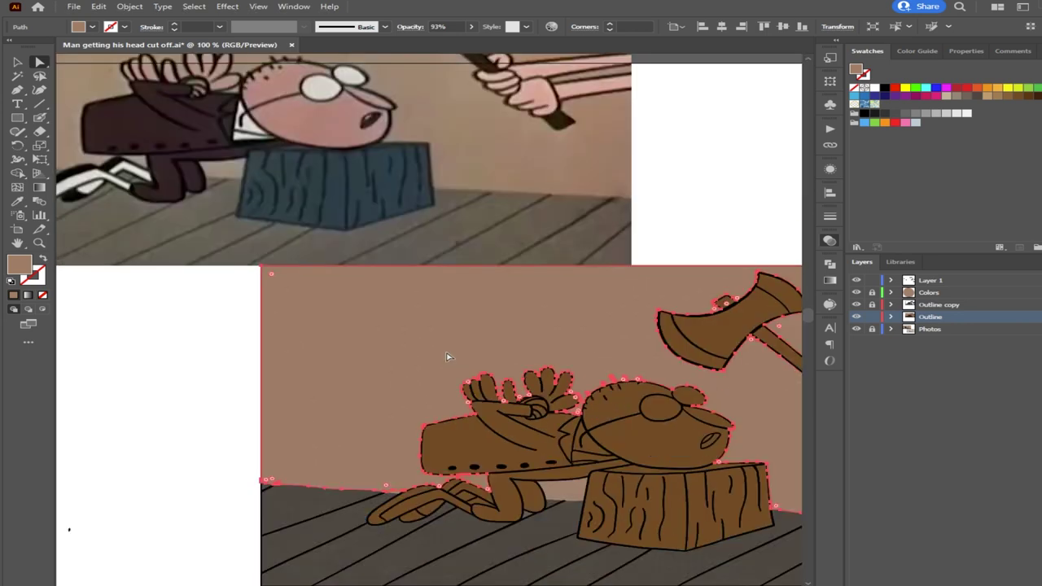
Try shifting the main wall shape to several positions to compare it with the halftone-textured wall underneath
left_click(198, 361)
left_click_drag(470, 366, 246, 395)
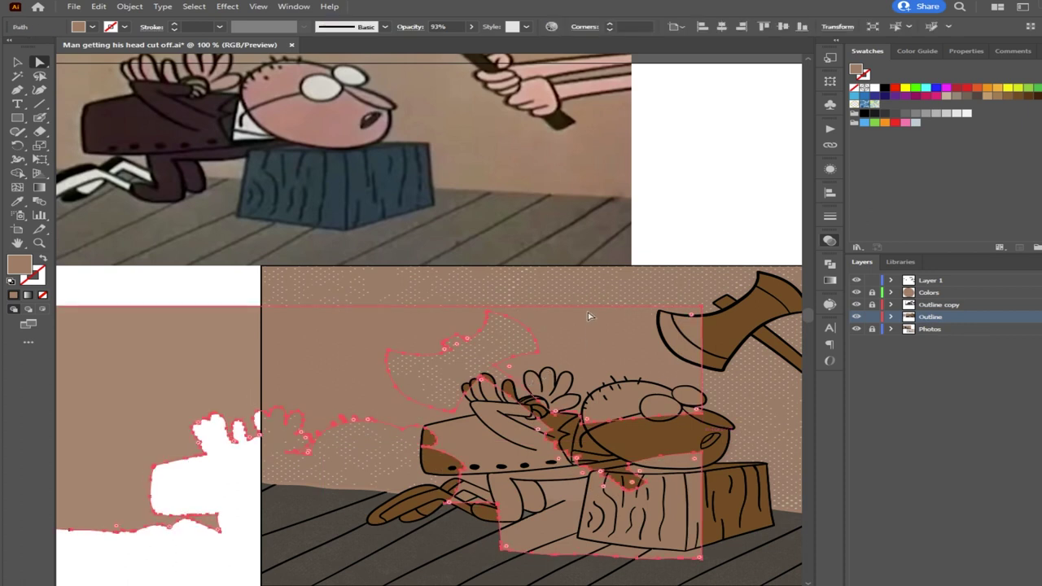
scroll(588, 324, "up", 1)
scroll(573, 323, "up", 3)
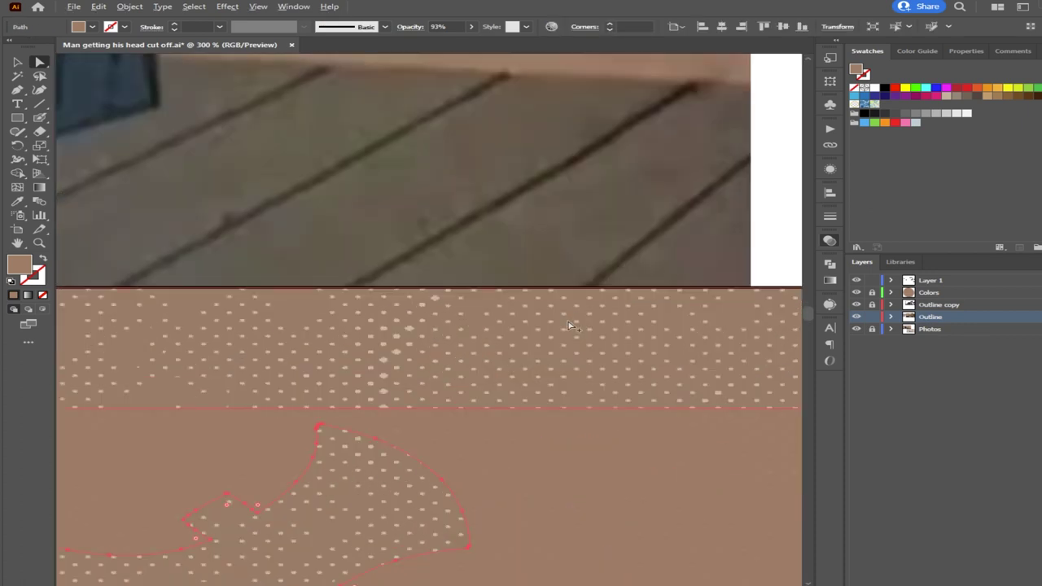
scroll(521, 350, "down", 3)
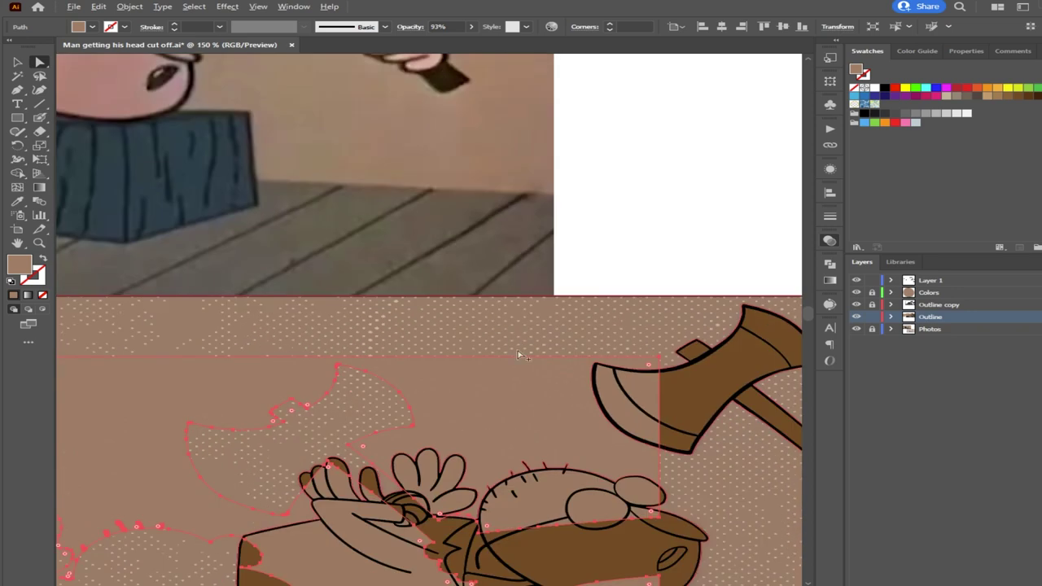
left_click_drag(511, 408, 593, 372)
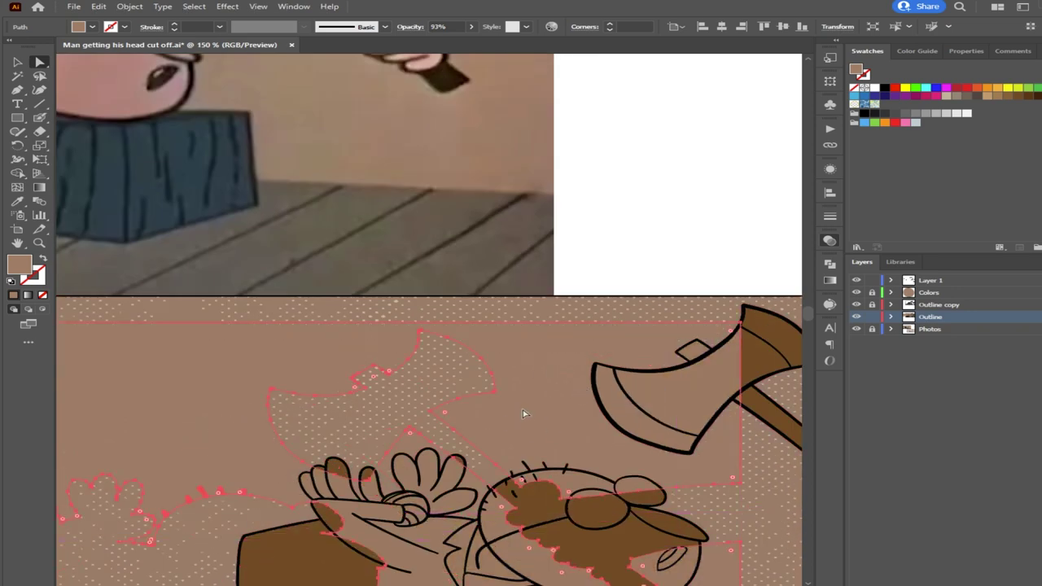
left_click_drag(546, 406, 435, 383)
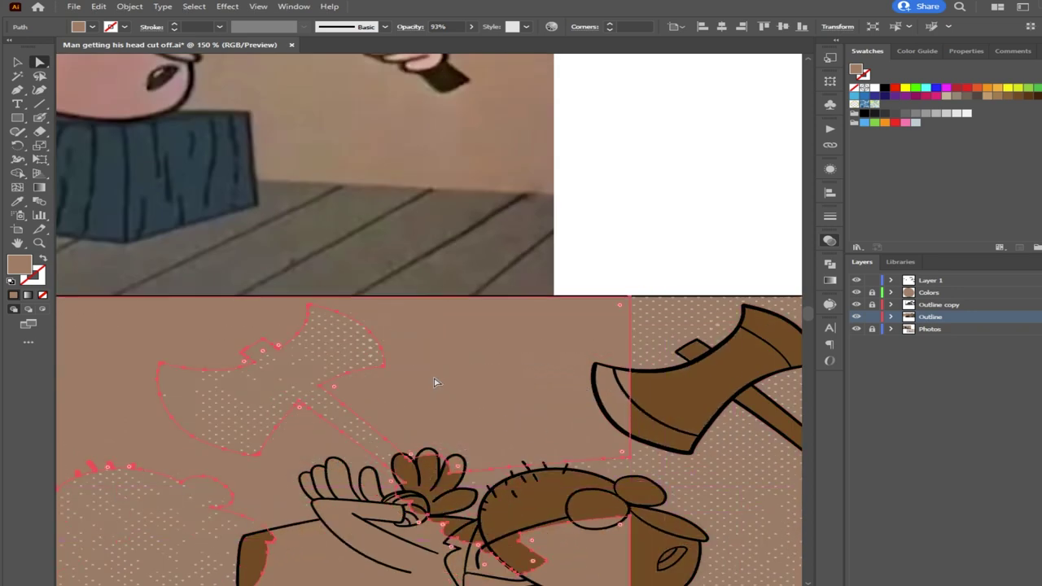
left_click_drag(549, 359, 631, 360)
Undo the wall shape moves and the texture edits in the opacity mask, back to the normal artwork
key("ctrl+z")
key("ctrl+z")
key("ctrl+z")
key("ctrl+z")
key("ctrl+z")
key("ctrl+z")
key("ctrl+z")
key("ctrl+z")
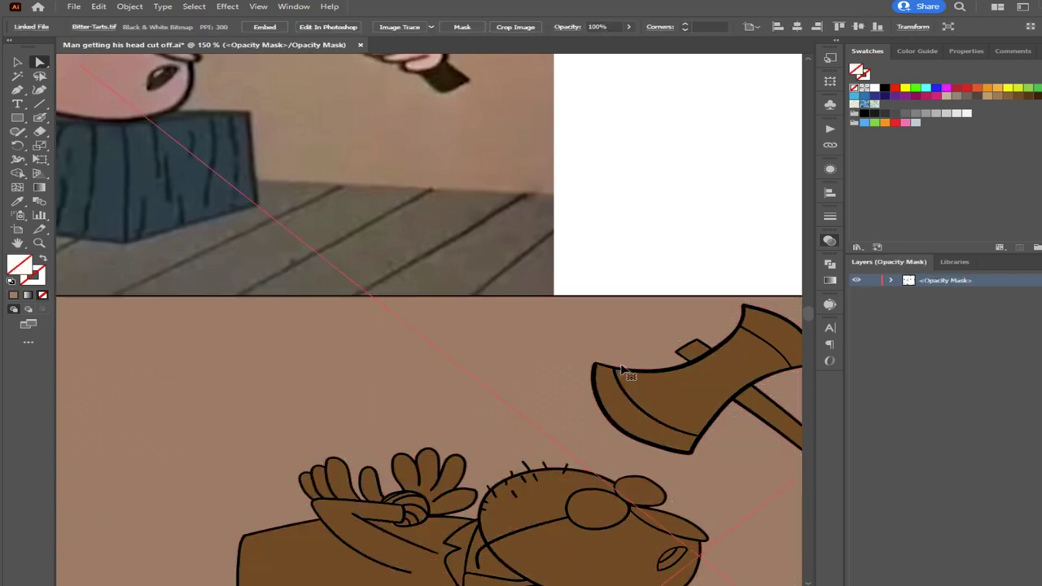
key("ctrl+z")
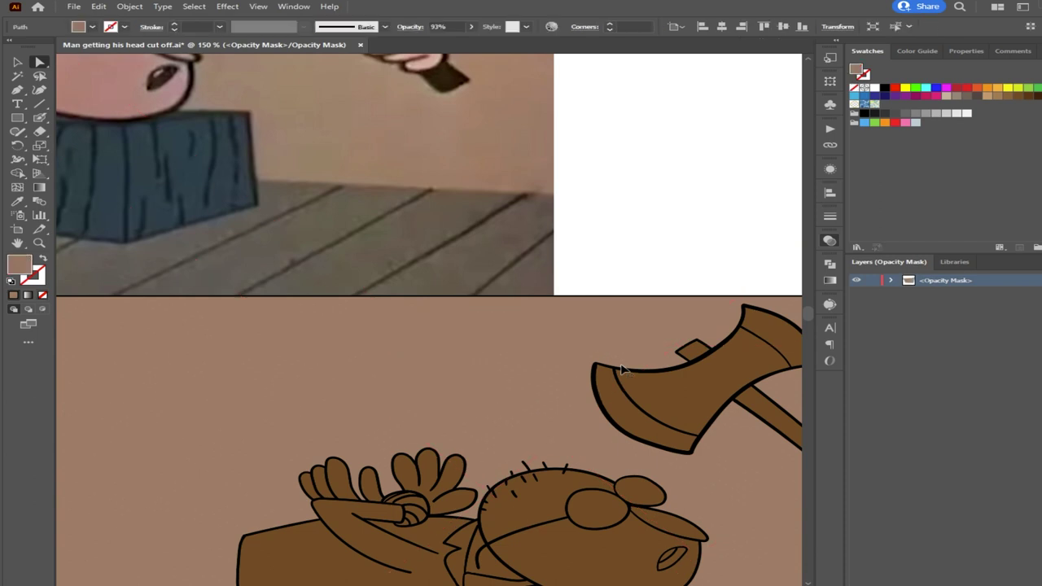
key("ctrl+z")
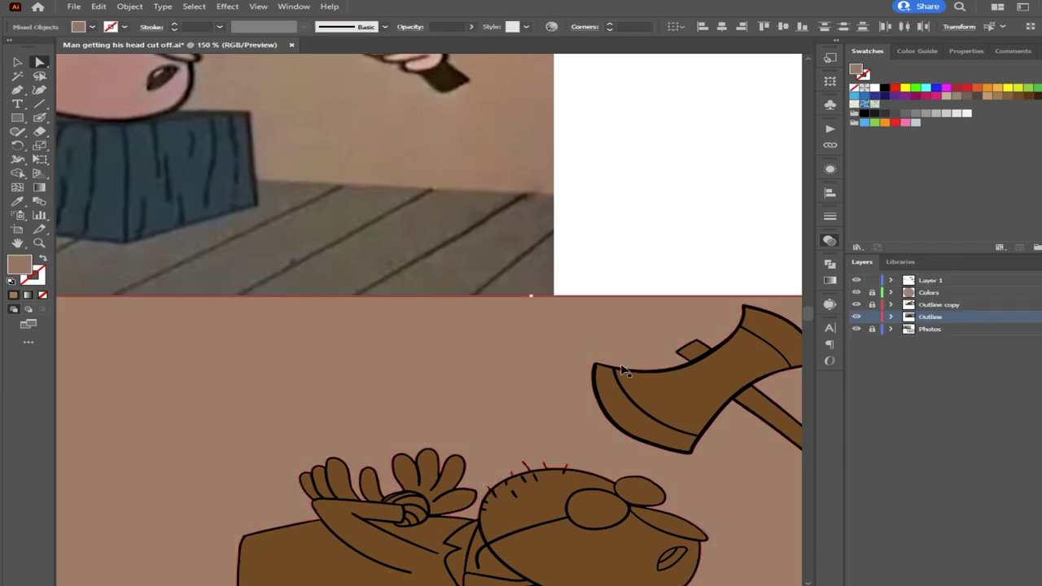
Clear the current selection, select only the main wall shape, and expand the Outline layer to list its paths
scroll(621, 370, "down", 4)
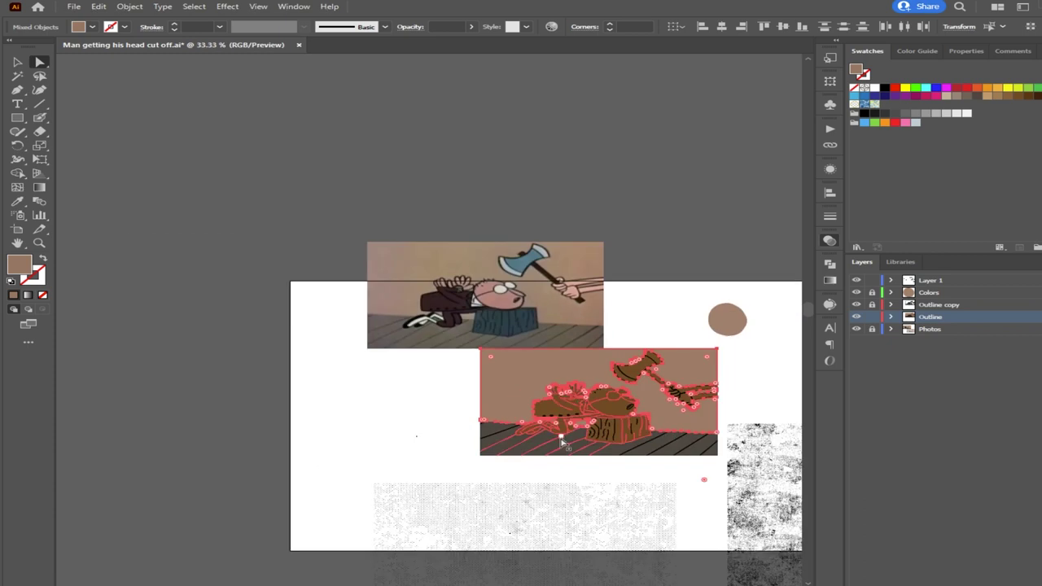
left_click(379, 431)
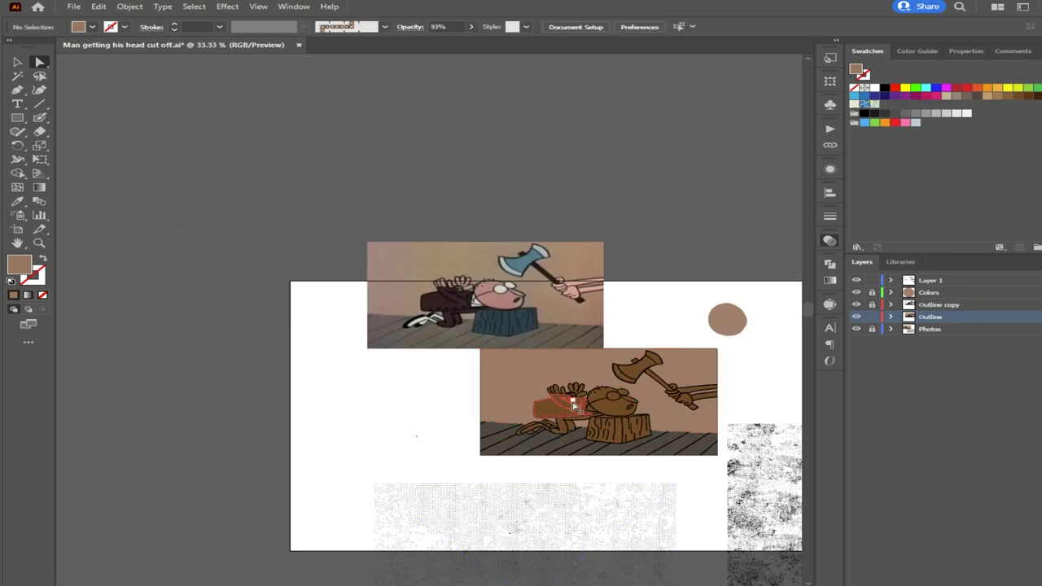
scroll(522, 407, "up", 3)
left_click(470, 410)
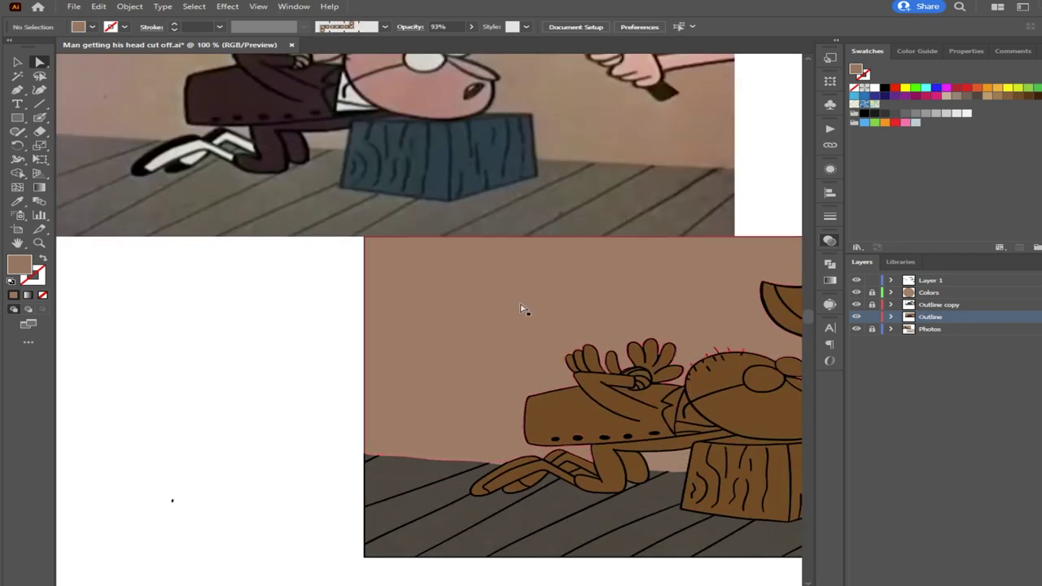
left_click(890, 317)
scroll(1000, 458, "down", 5)
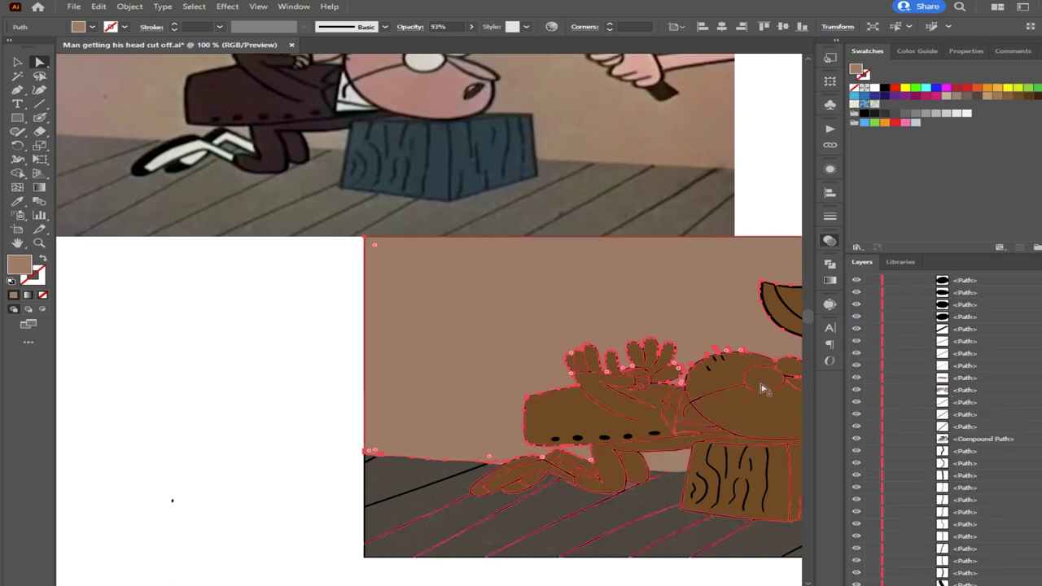
Reselect the main wall shape and undo its latest opacity changes
left_click_drag(518, 349, 228, 261)
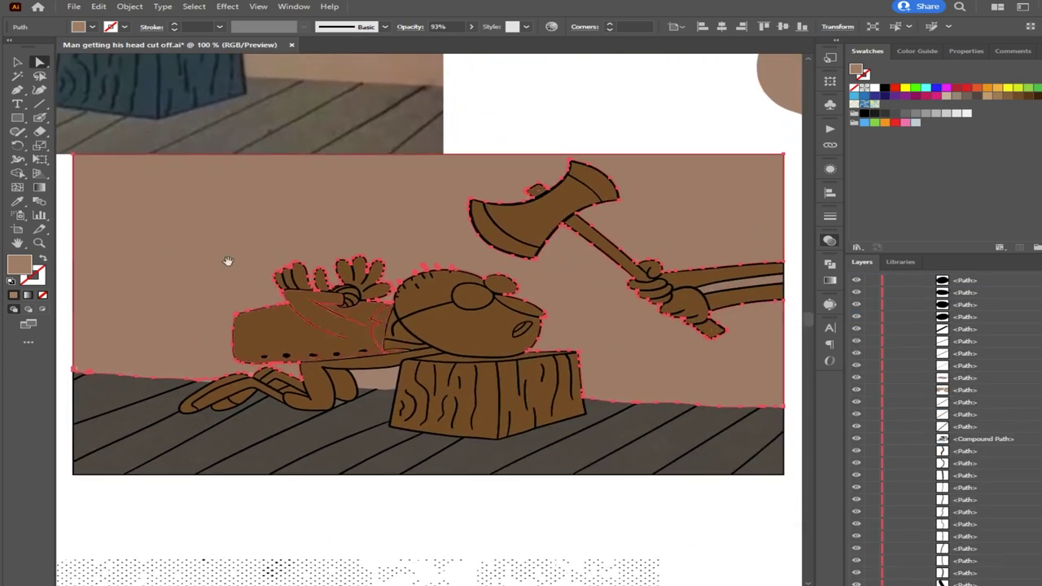
left_click(274, 235)
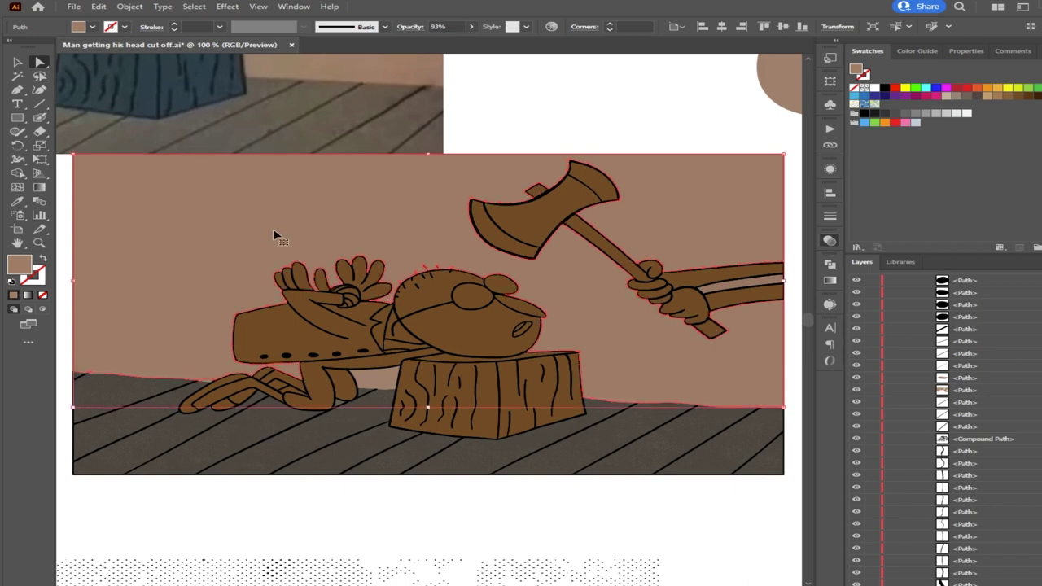
left_click(274, 235)
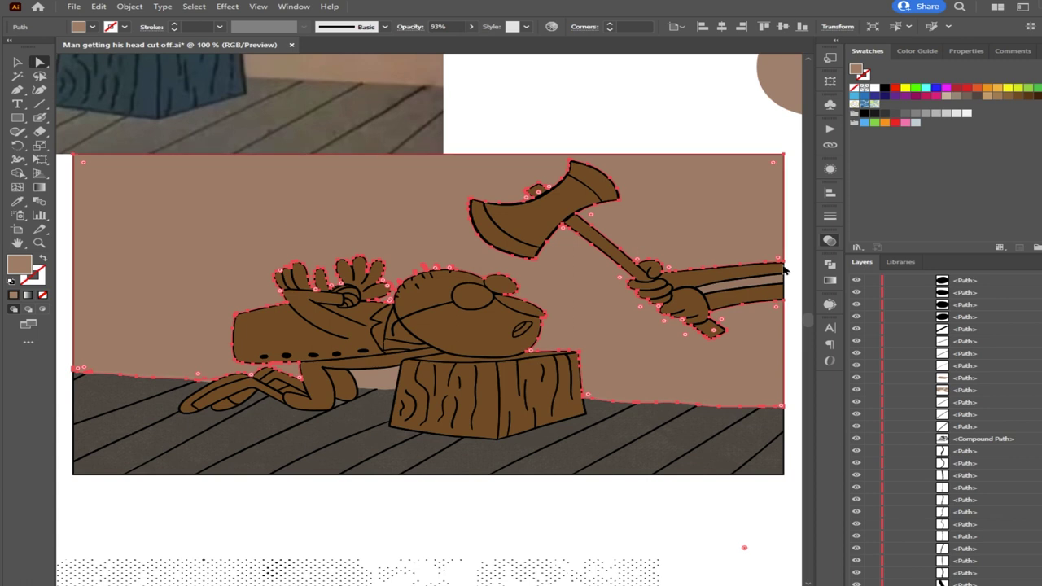
key("ctrl+z")
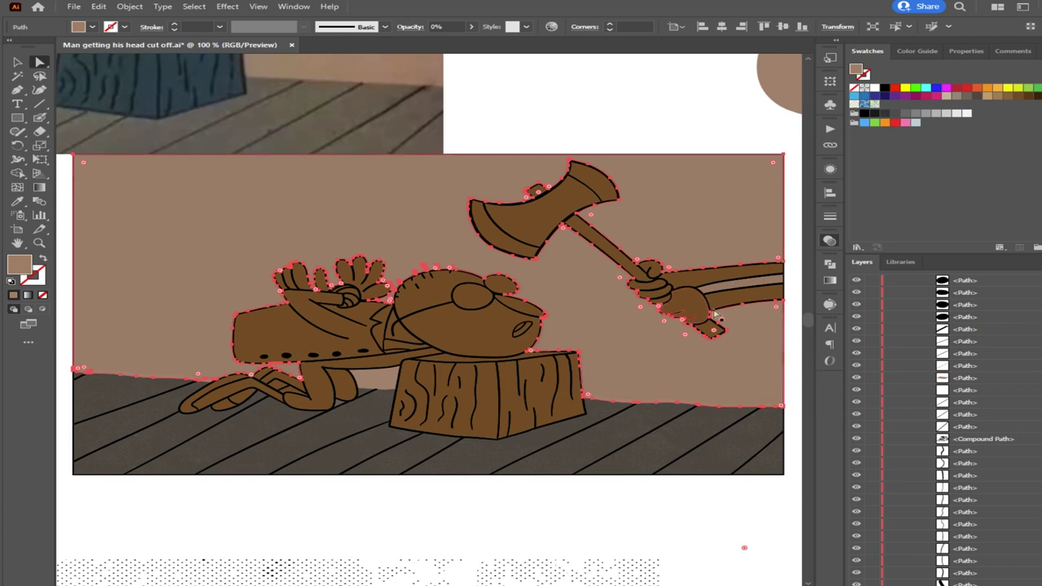
key("ctrl+z")
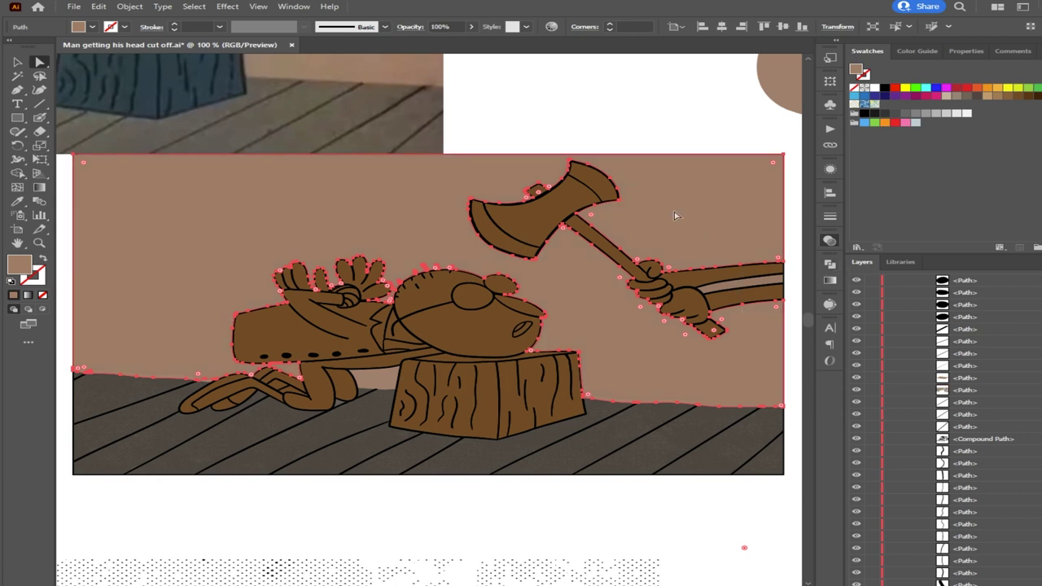
Deselect the artwork to inspect the main wall shape's fill up close, and select that wall shape again
scroll(337, 235, "up", 6)
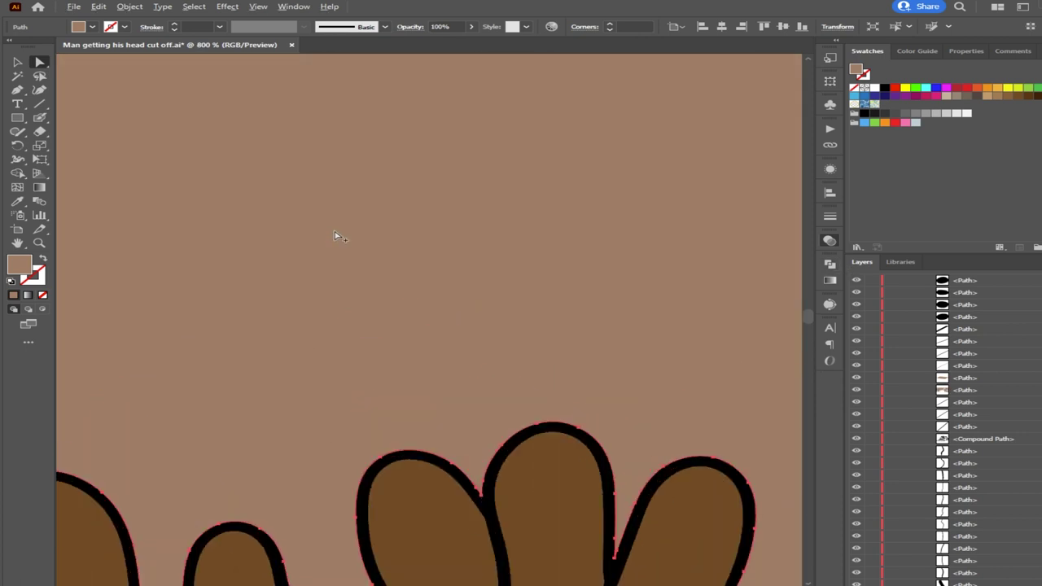
key("ctrl+0")
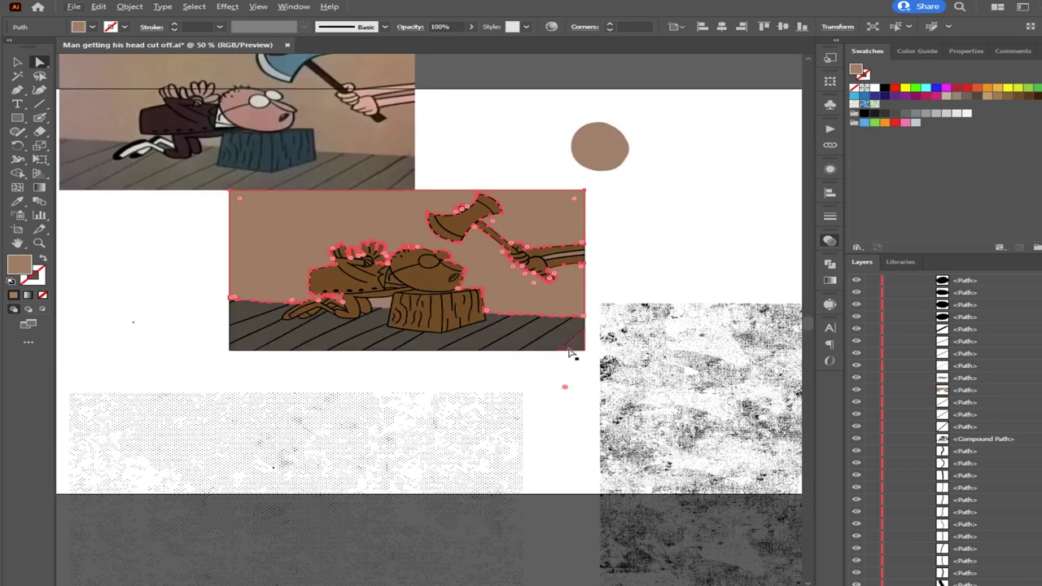
left_click(513, 373)
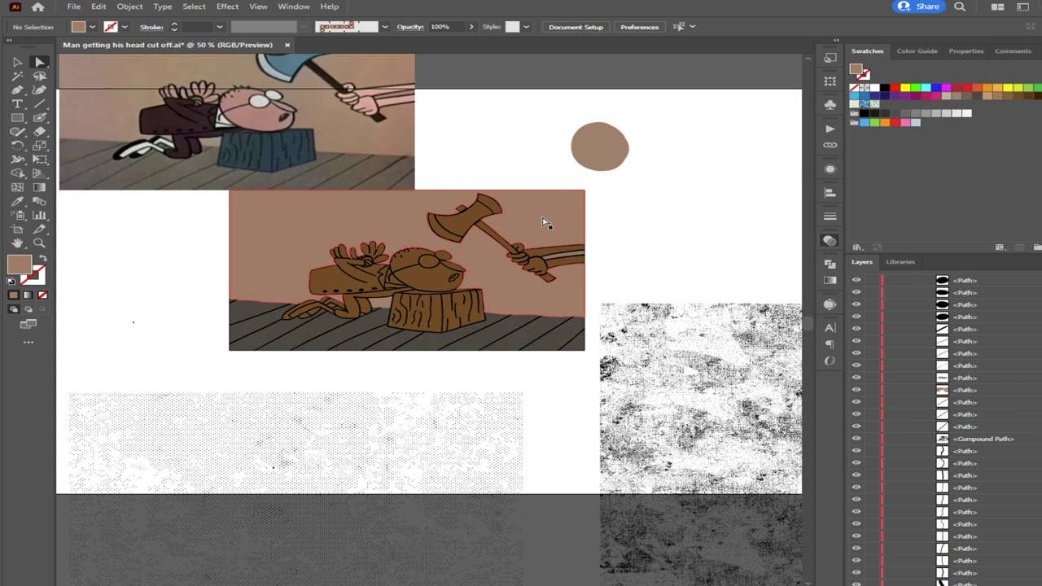
scroll(522, 229, "up", 2)
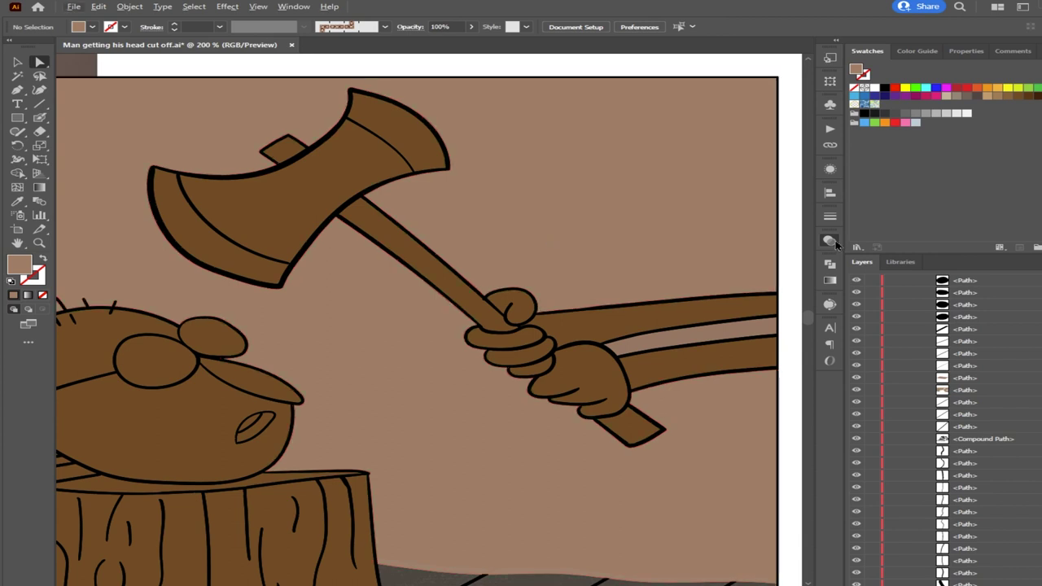
left_click(551, 215)
scroll(565, 218, "down", 2)
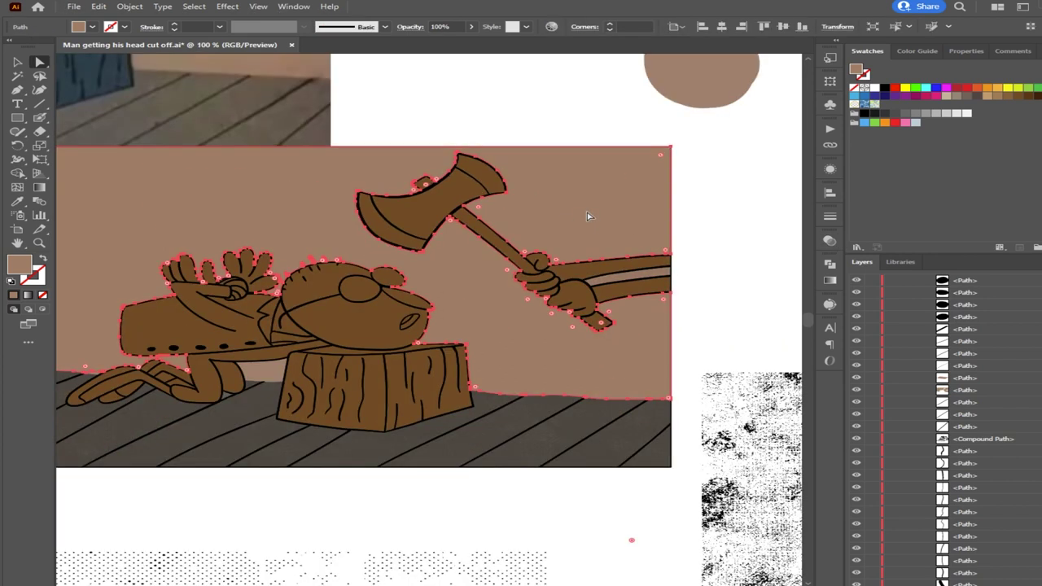
Move the main wall shape away from the scene, down past its right edge, to expose the artwork underneath
left_click(588, 216)
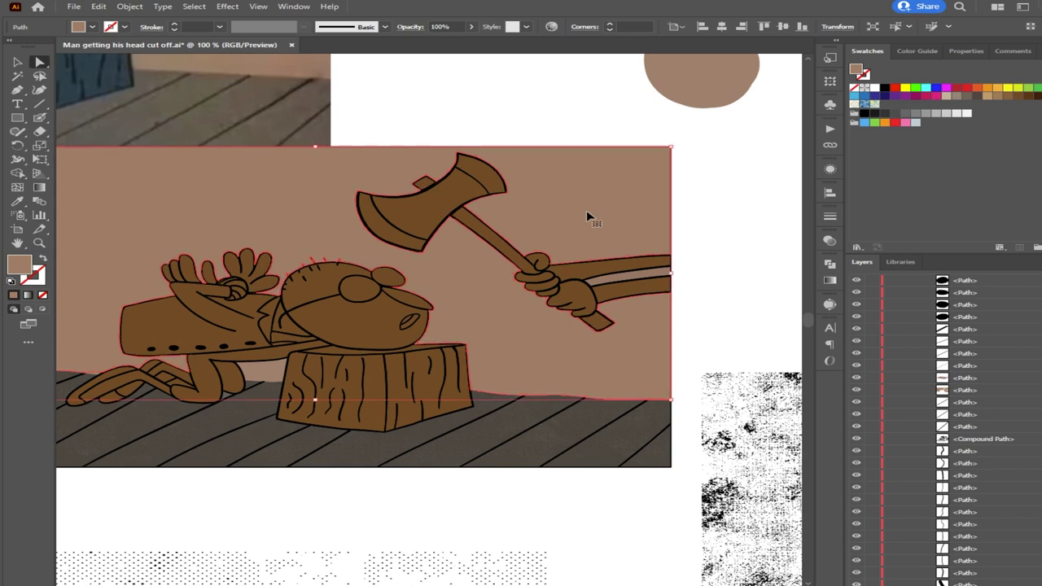
left_click(588, 217)
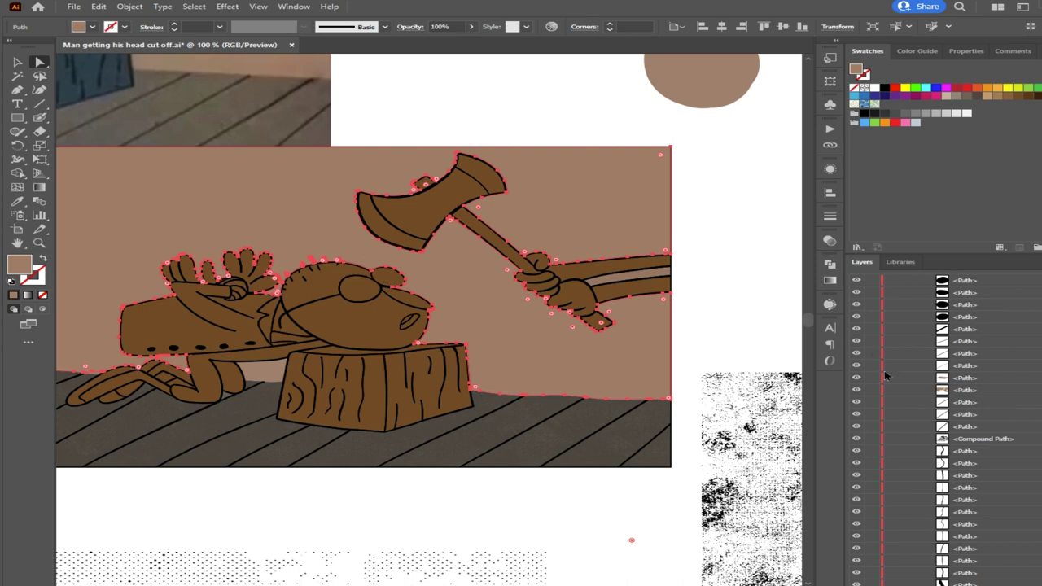
left_click(705, 239)
left_click_drag(583, 214, 745, 250)
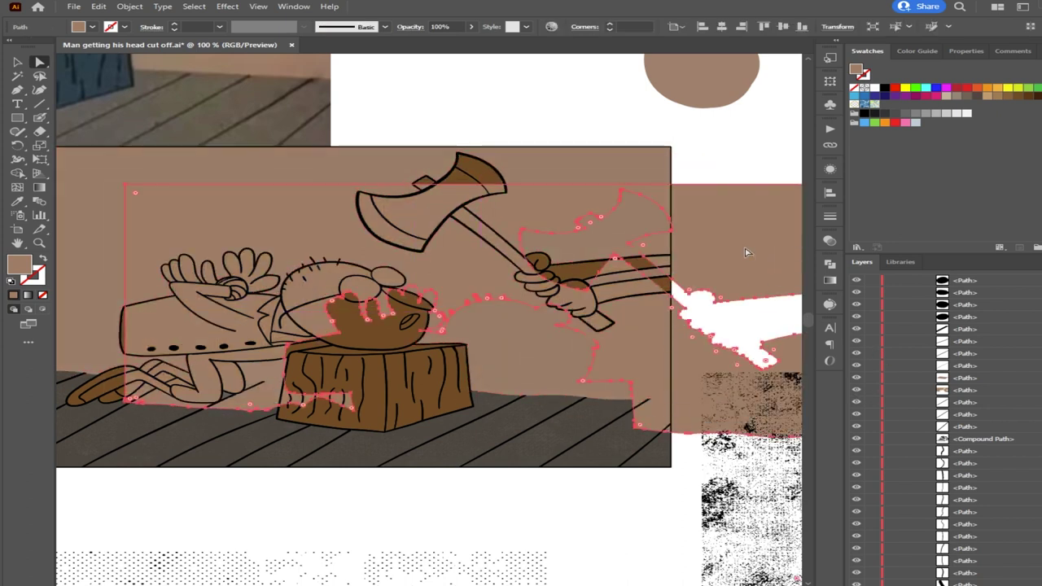
Undo the last move of the brown wall shape behind the axe and the kneeling man
left_click(732, 154)
scroll(697, 184, "up", 4)
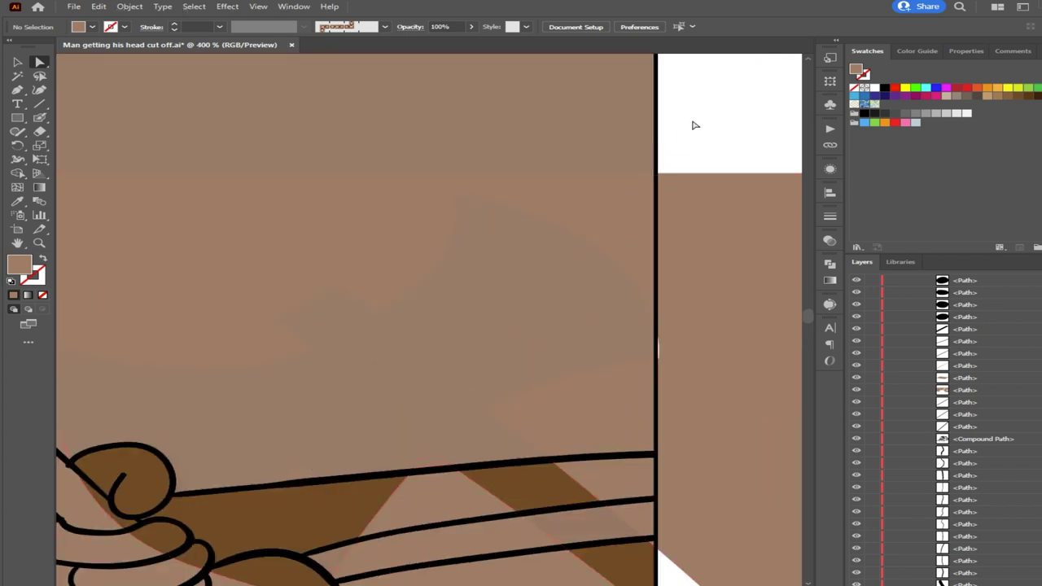
key("ctrl+z")
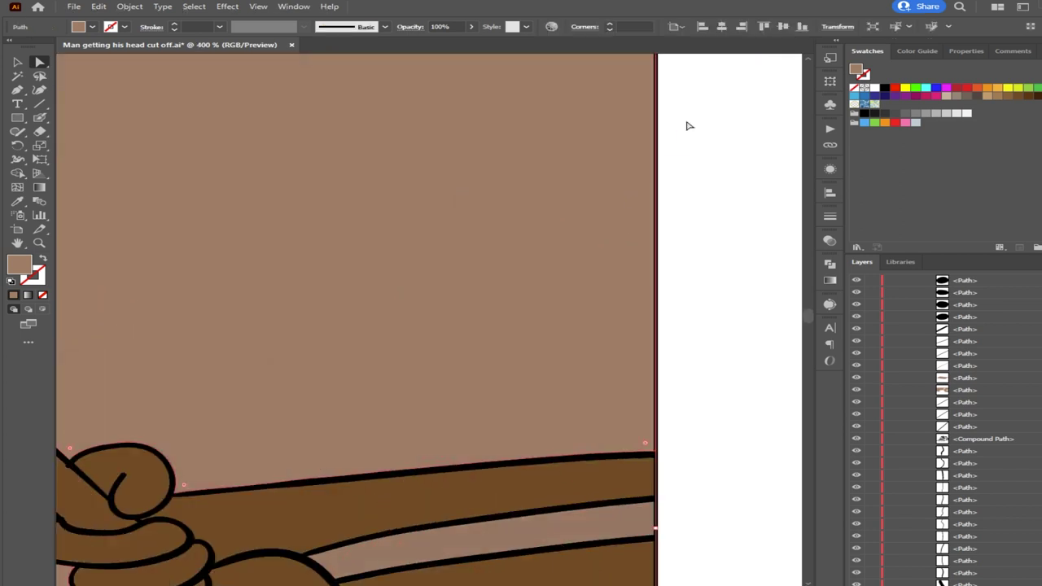
scroll(689, 126, "down", 4)
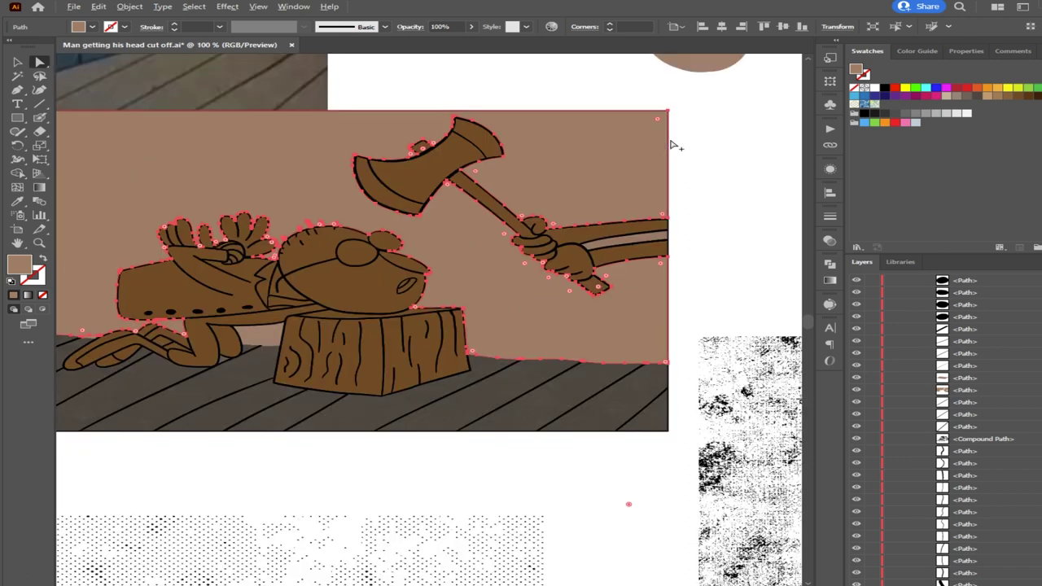
Try to move the wall shape diagonally down over the drawing, and undo the move
left_click(434, 488)
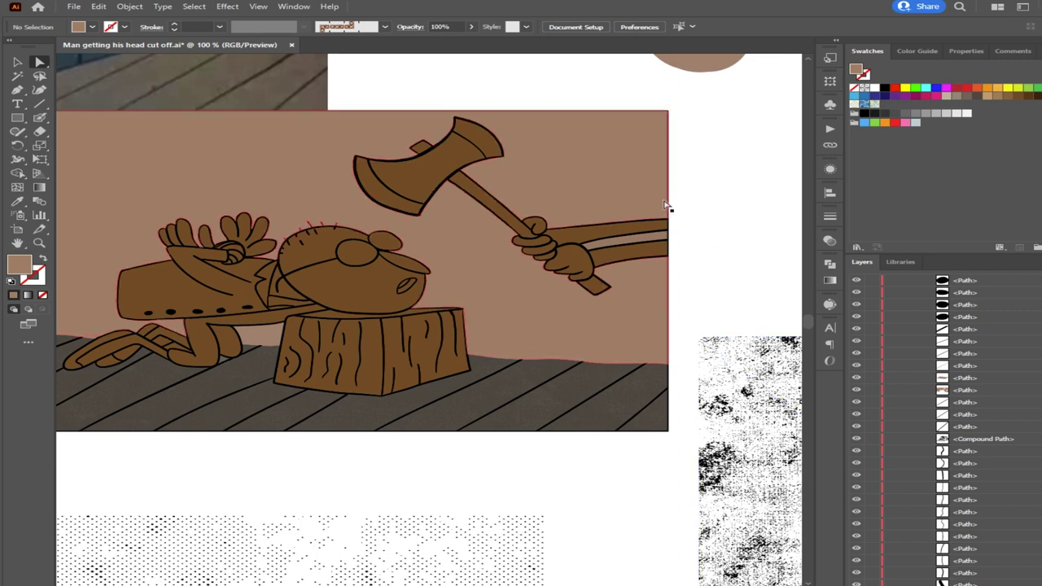
left_click_drag(619, 177, 701, 254)
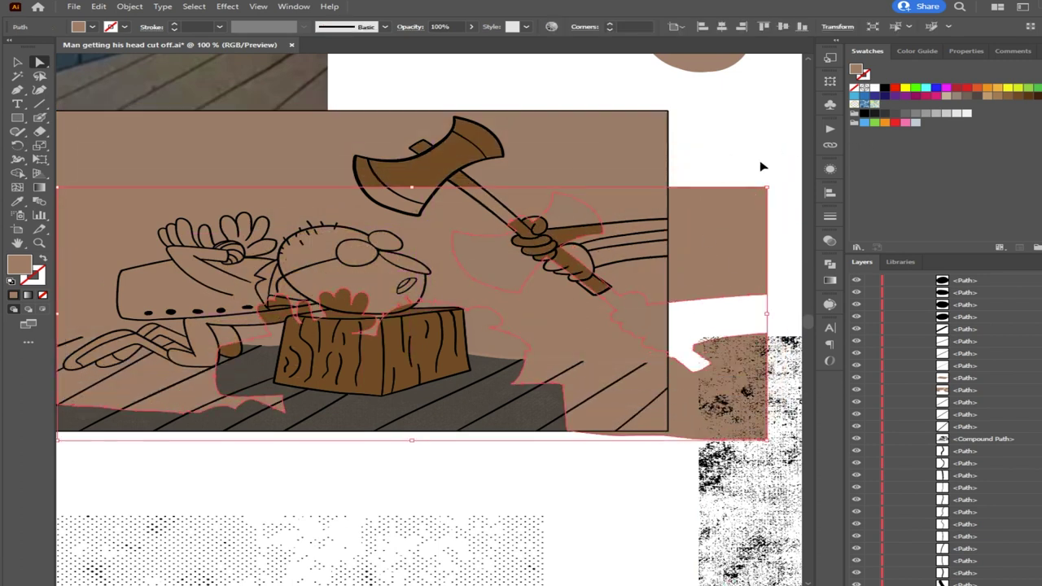
key("ctrl+z")
Select the wall shape together with the patches under the legs and between the arms, and clear the selection
key("ctrl+a")
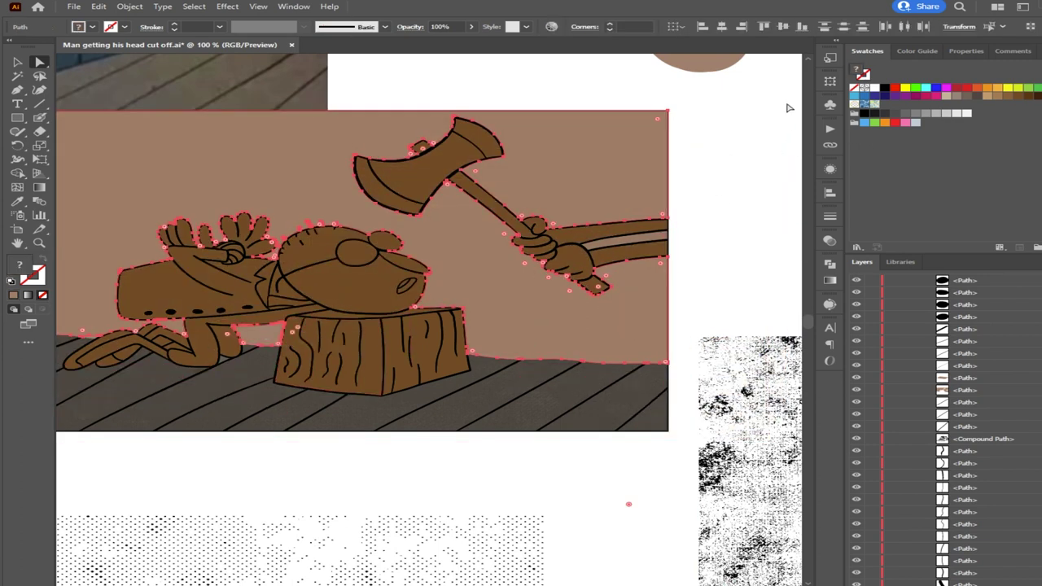
left_click(640, 244, "shift")
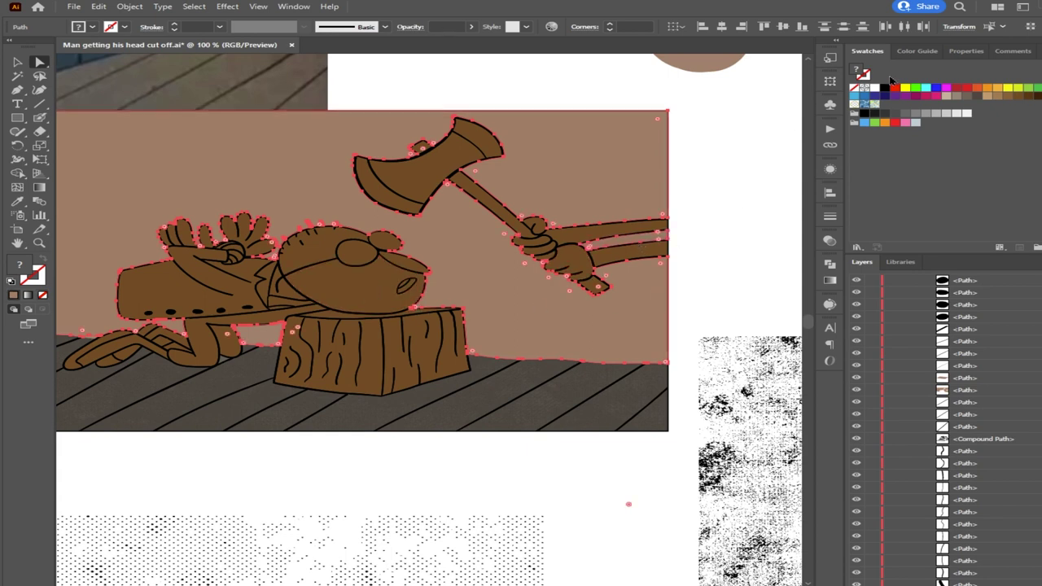
left_click_drag(425, 349, 510, 349)
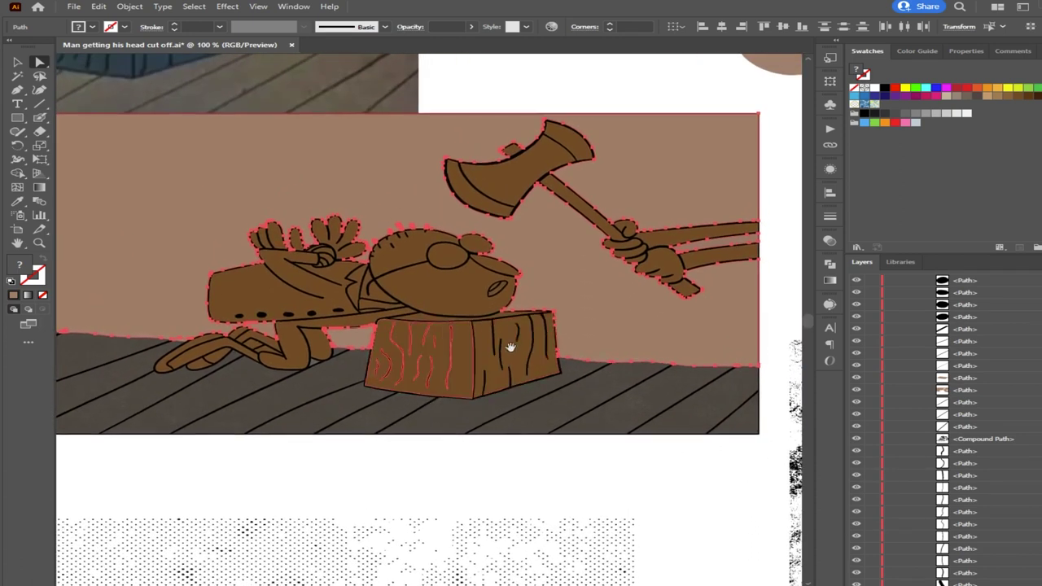
left_click(775, 193)
Try to move the background patch beside the chopping block down onto the floor, and undo the moves
left_click(355, 374)
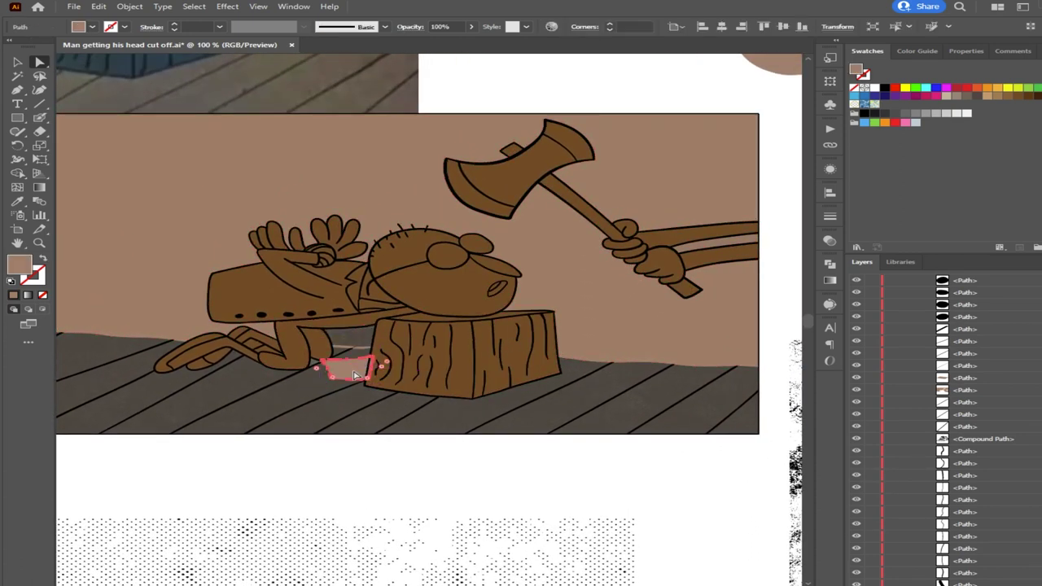
scroll(350, 323, "up", 3)
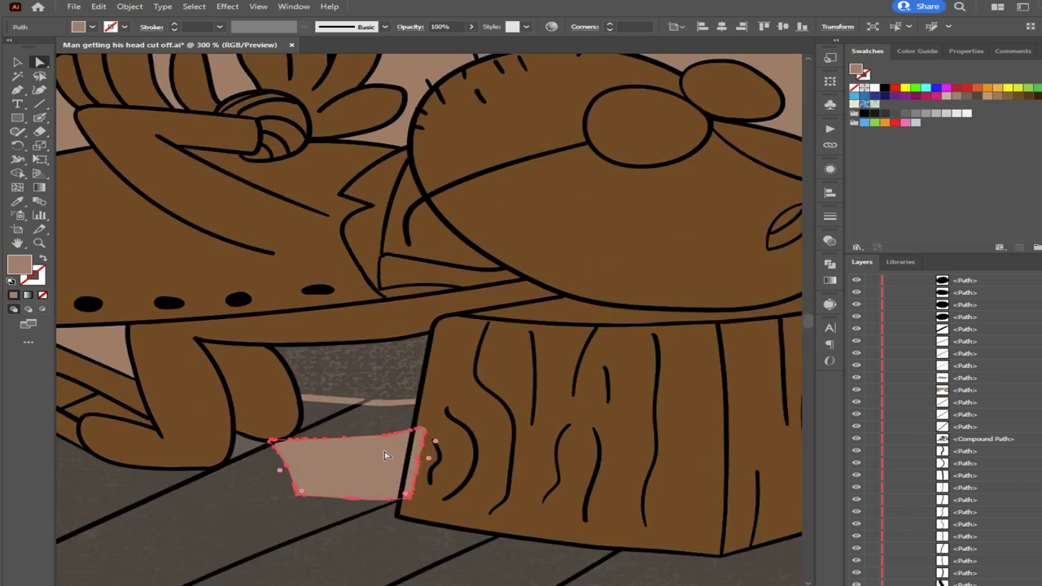
key("ctrl+z")
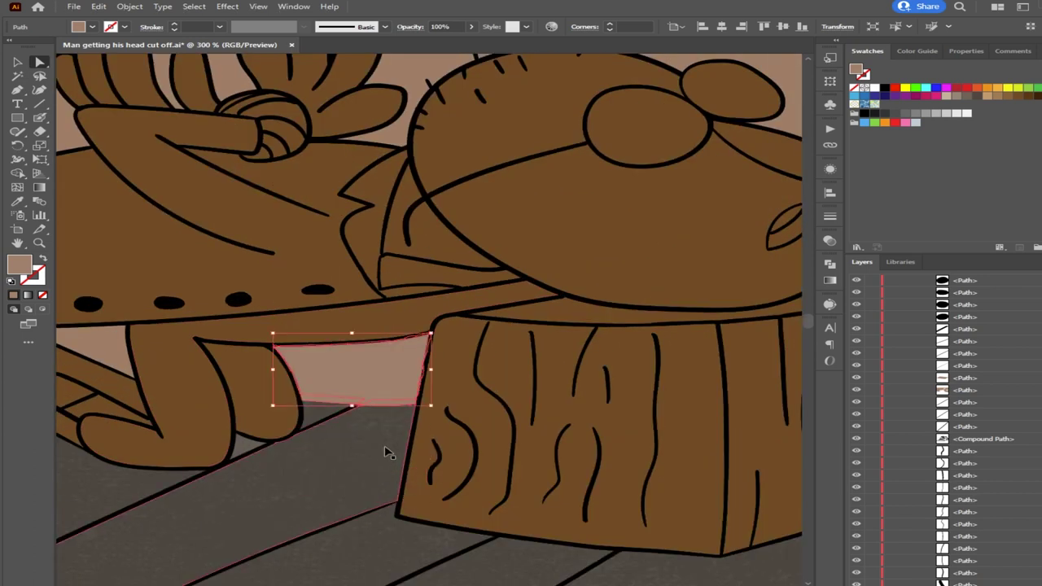
scroll(386, 453, "down", 1)
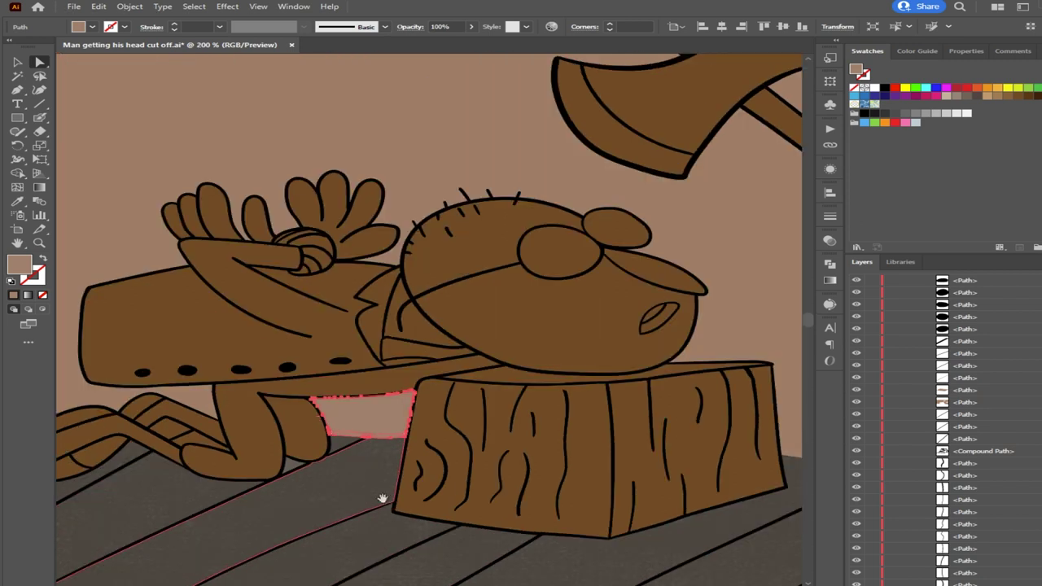
left_click_drag(383, 498, 412, 400)
left_click_drag(444, 226, 430, 291)
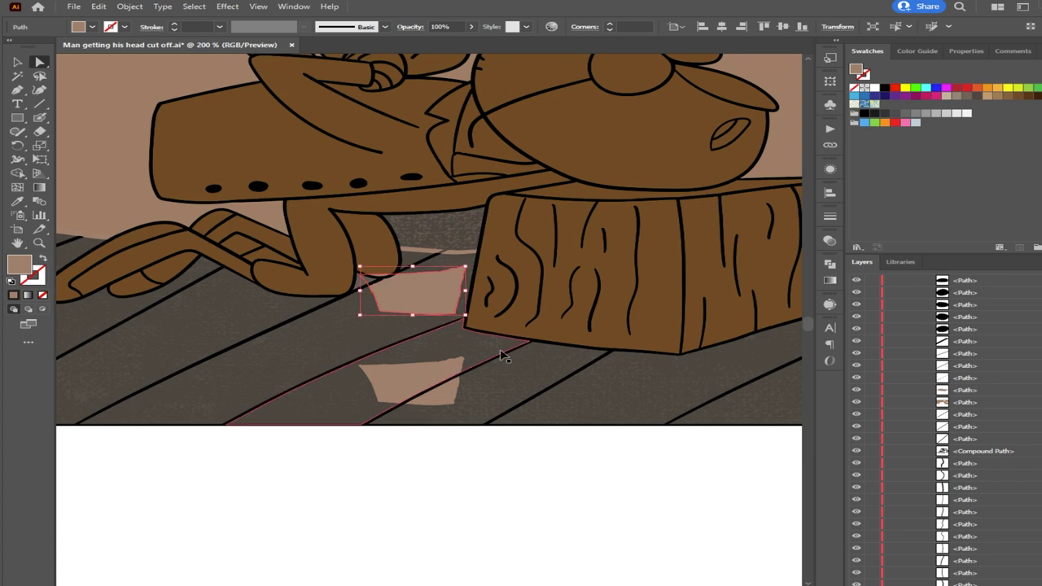
key("ctrl+z")
key("ctrl+z")
Match the fill of the patch between the legs and the chopping block to the wall colour with the Eyedropper
left_click(491, 444)
left_click(431, 250)
key("i")
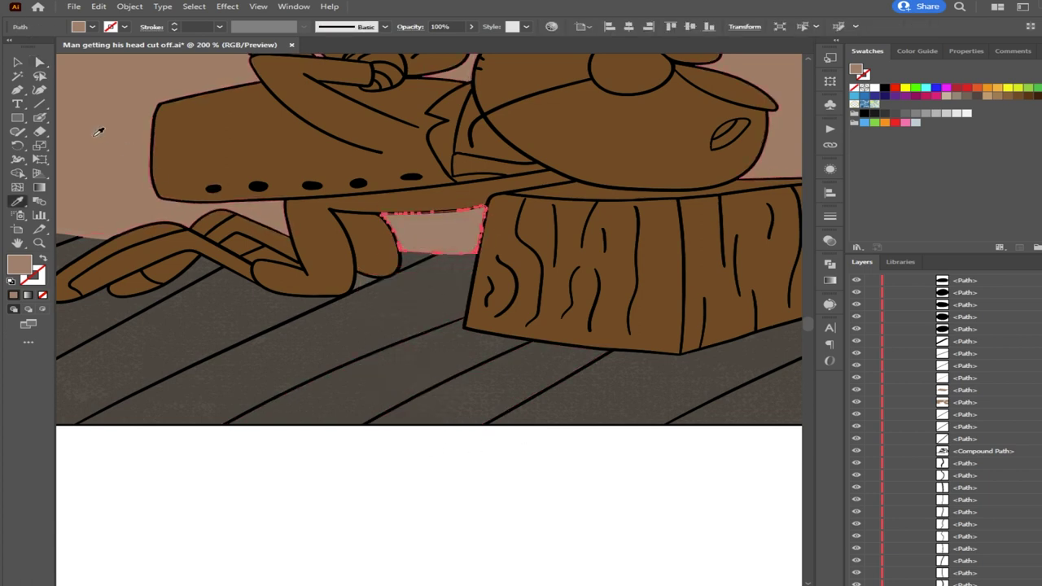
left_click(39, 62)
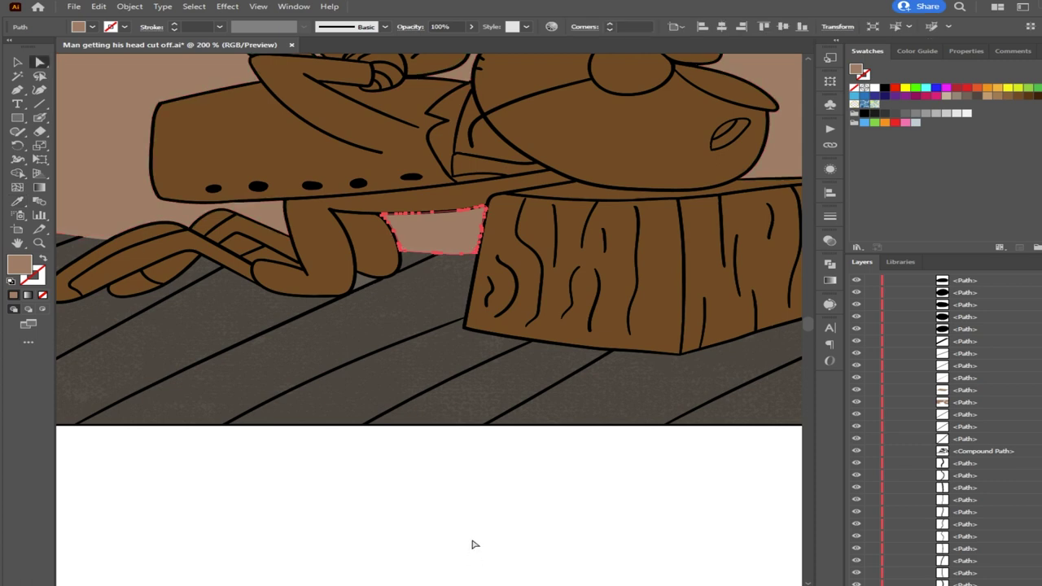
left_click(472, 543)
Reselect the wall with both background patches, including the one between the executioner's arms, and deselect everything
scroll(503, 446, "down", 2)
scroll(503, 446, "down", 1)
left_click_drag(512, 407, 456, 479)
scroll(447, 462, "up", 2)
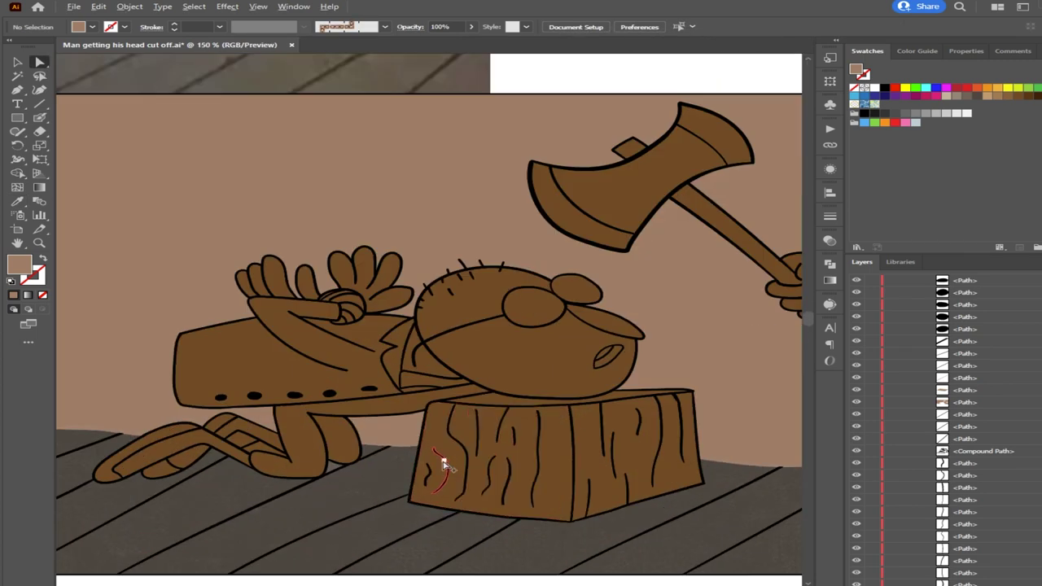
key("ctrl+a")
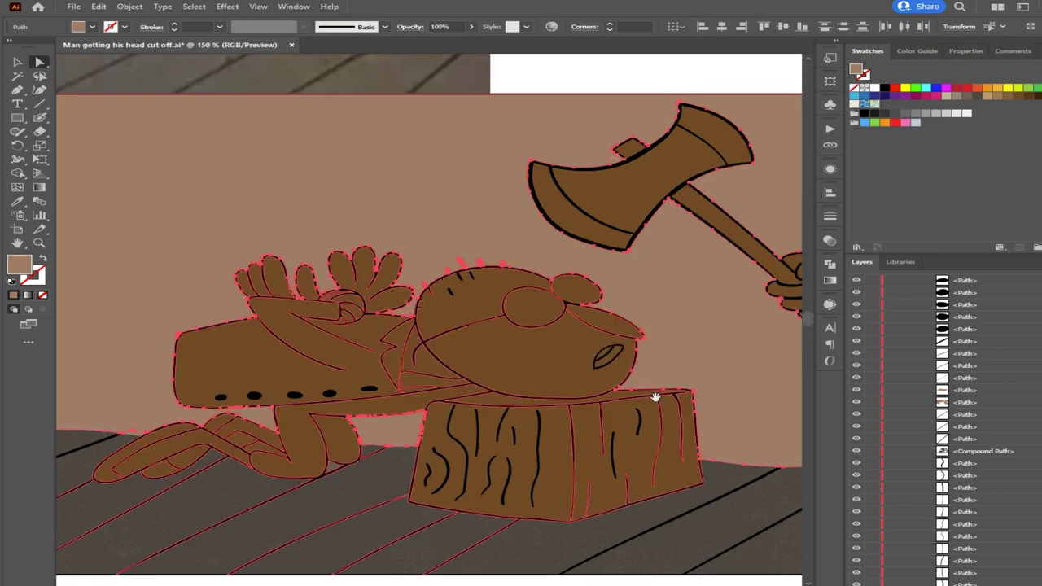
left_click_drag(656, 396, 368, 343)
left_click(582, 263, "shift")
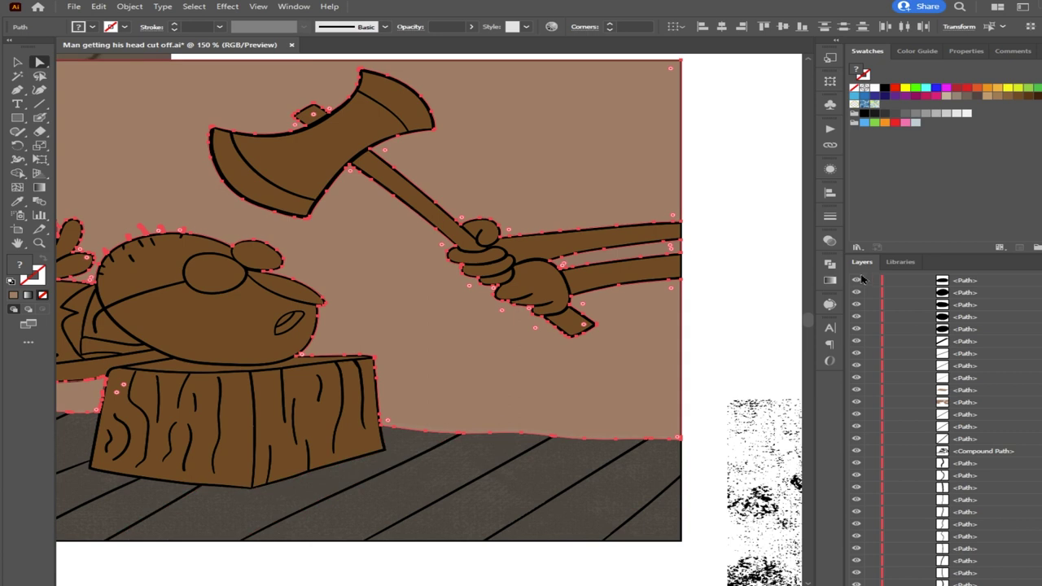
left_click(749, 300)
Recolour the large wall shape a darker, greyer brown
left_click(659, 348)
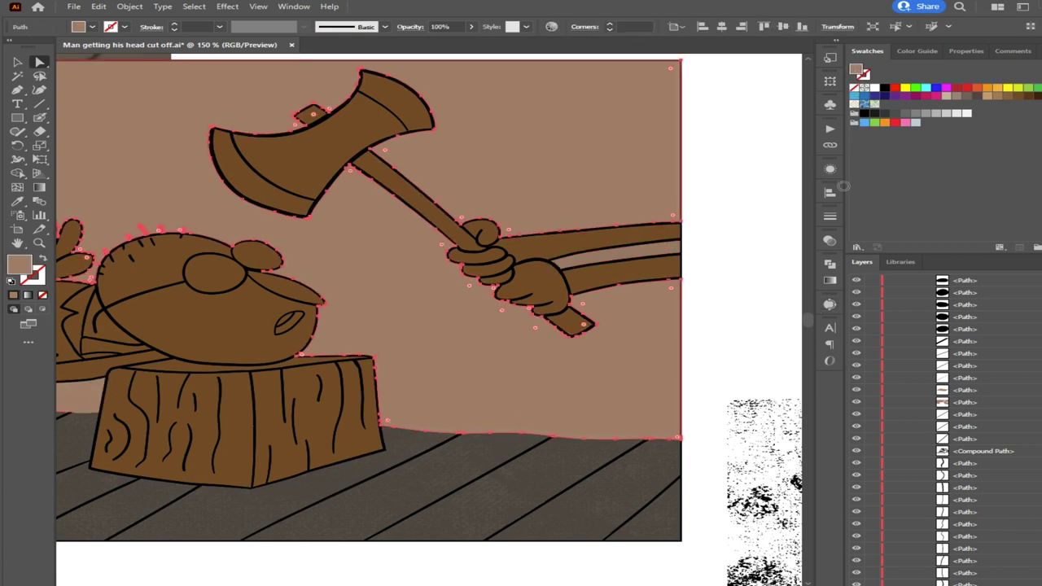
key("ctrl+shift+a")
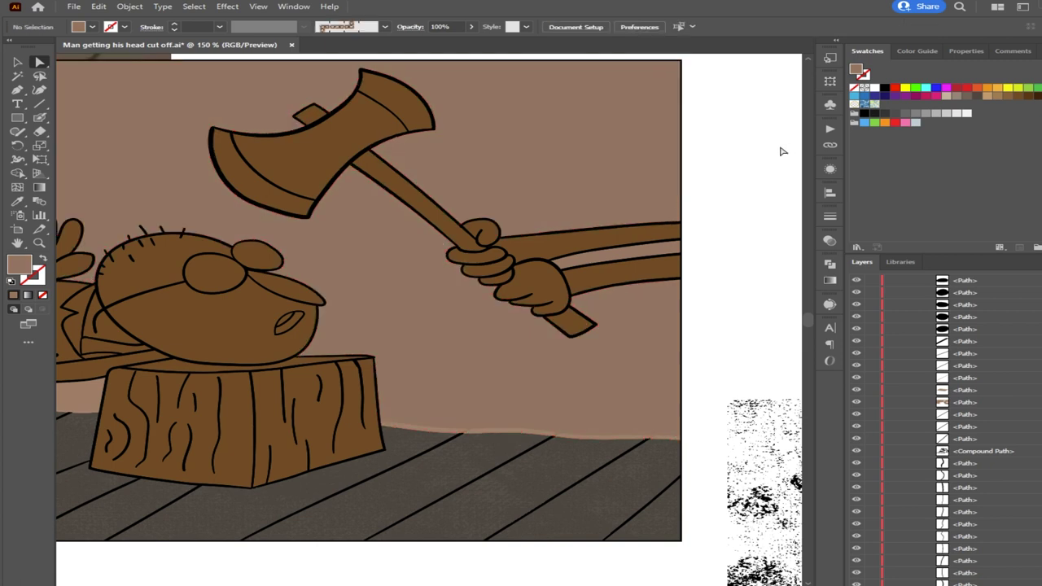
Try to shift the darkened wall shape down over the axe and chopping block, and undo the moves
left_click_drag(578, 151, 616, 210)
left_click(703, 104)
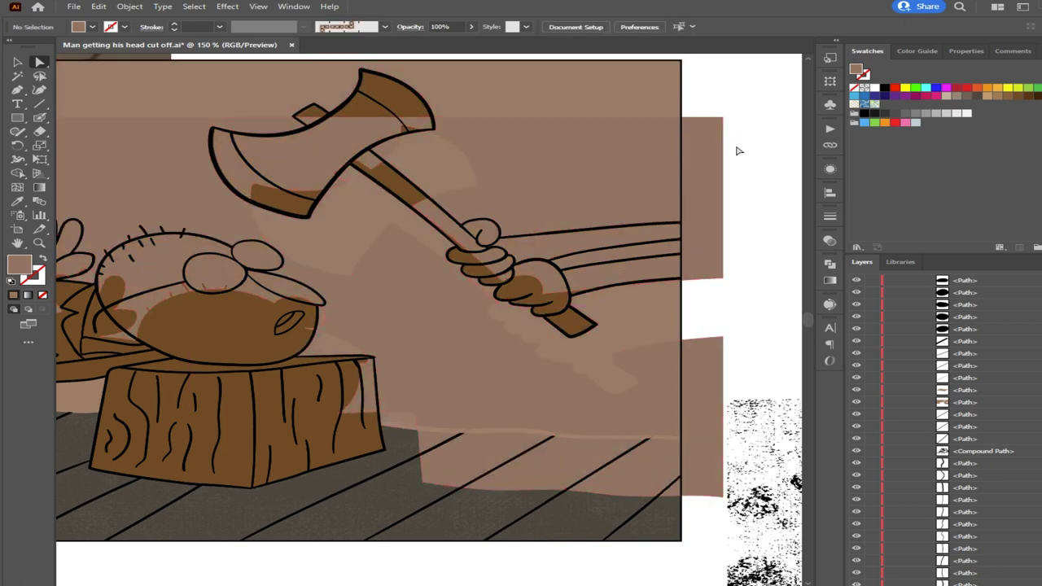
left_click(628, 165)
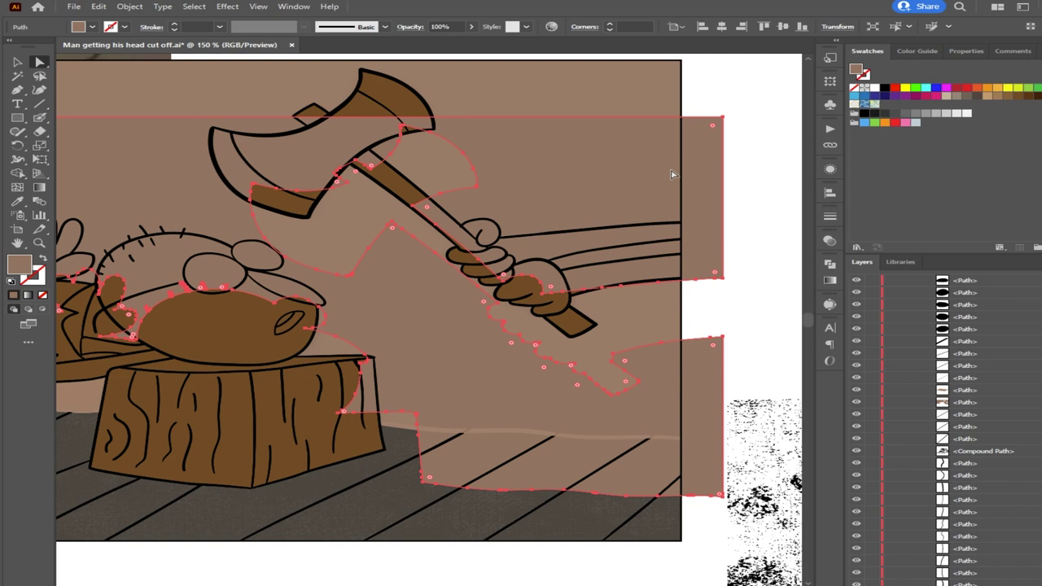
left_click_drag(608, 162, 610, 212)
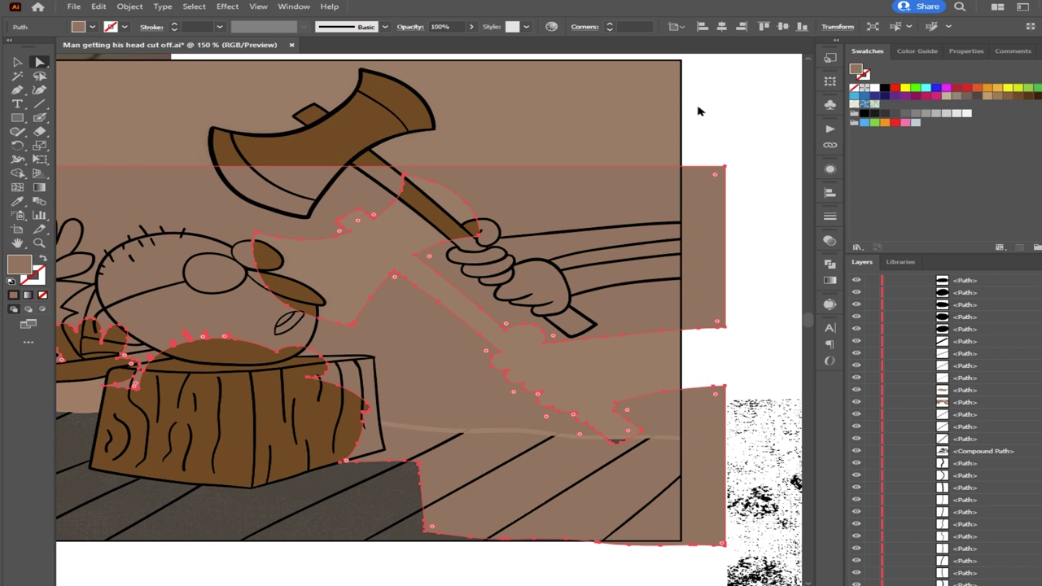
key("ctrl+z")
key("ctrl+z")
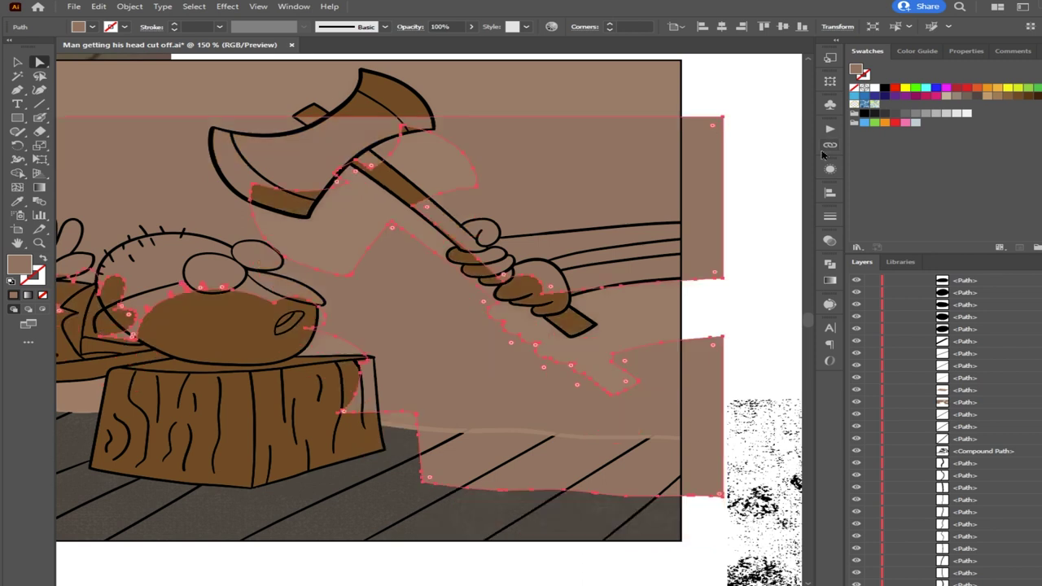
left_click(744, 160)
Recolour the large wall shape a lighter brown and undo a trial move of it
left_click(662, 139)
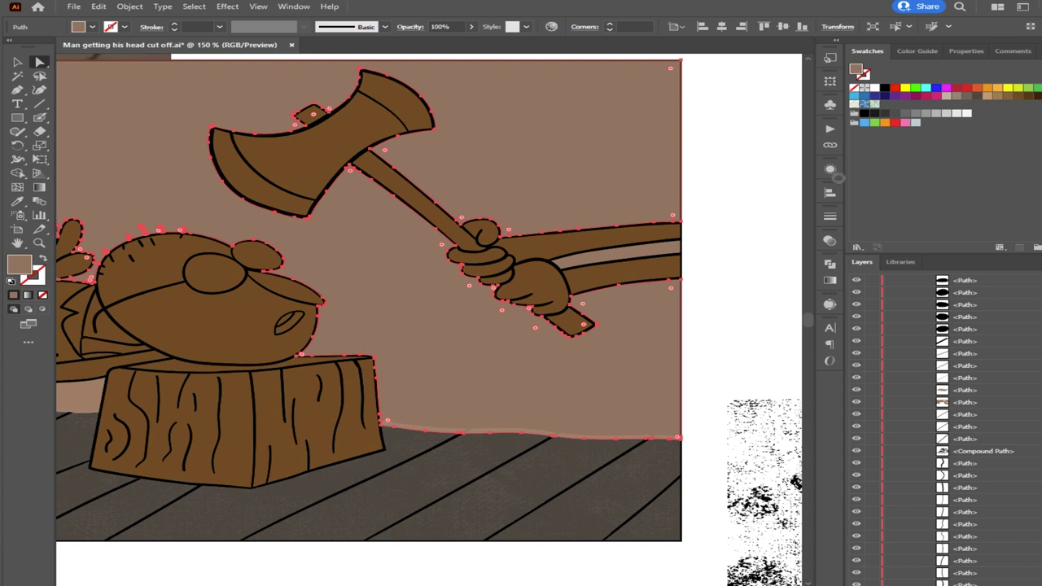
left_click_drag(636, 132, 630, 175)
key("ctrl+z")
left_click(780, 114)
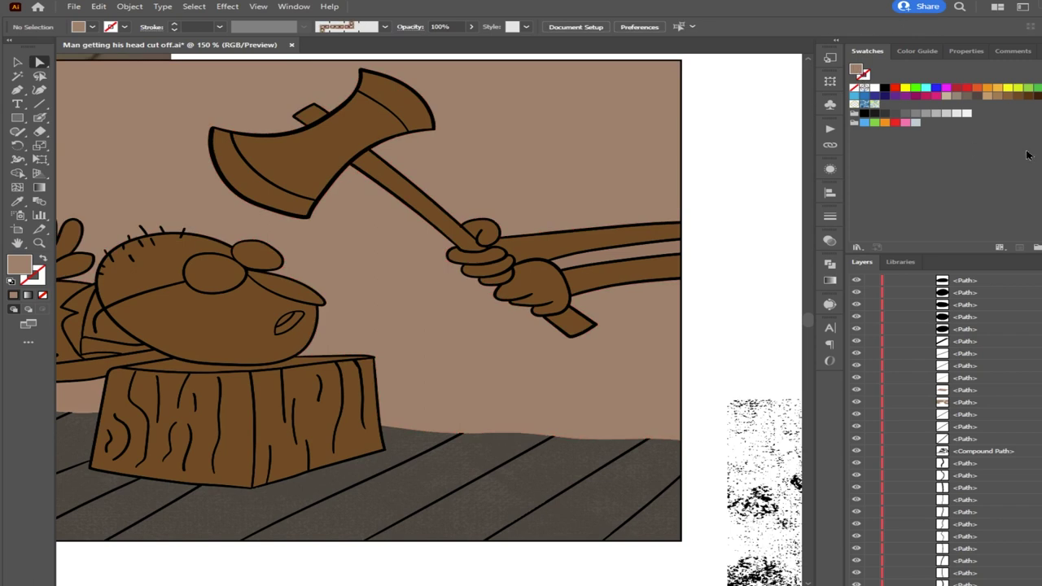
Recolour the large wall shape a lighter, pinkish brown
left_click(605, 158)
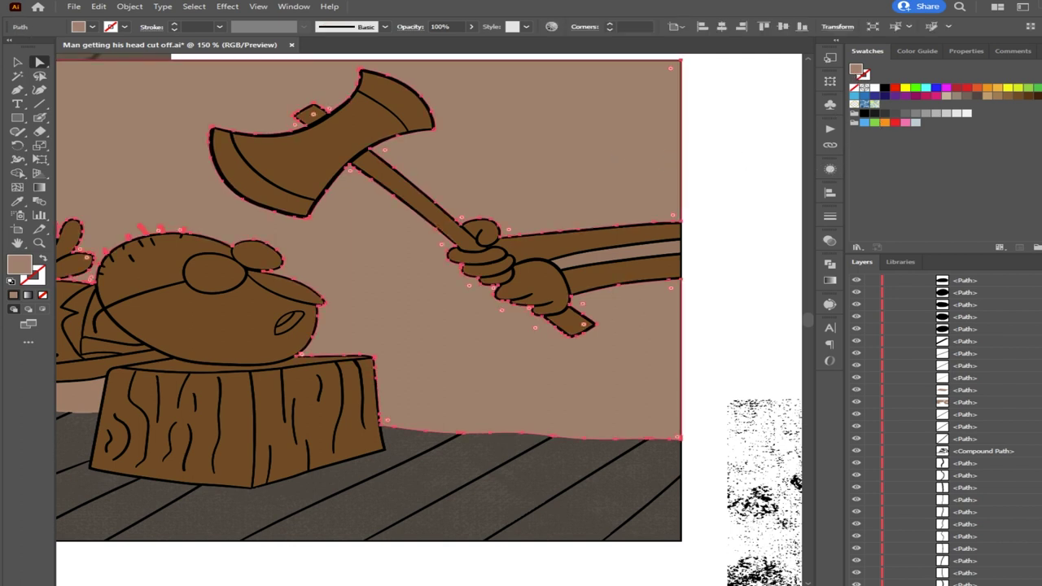
left_click(733, 144)
key("ctrl+minus")
key("ctrl+minus")
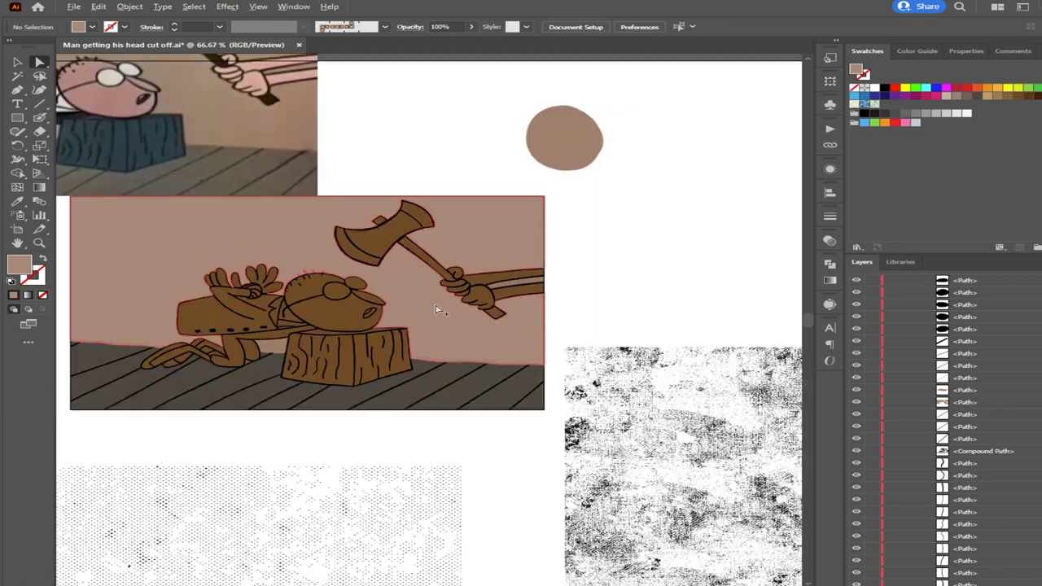
scroll(435, 305, "left", 4)
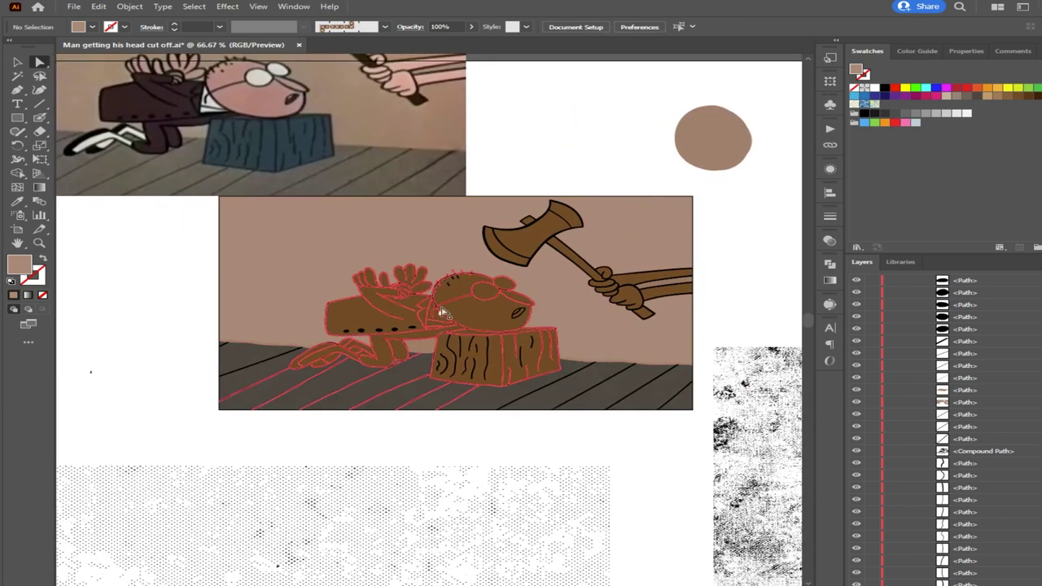
Try to move the pinkish wall shape sideways, and undo the move
left_click_drag(650, 236, 593, 246)
key("ctrl+z")
left_click(500, 457)
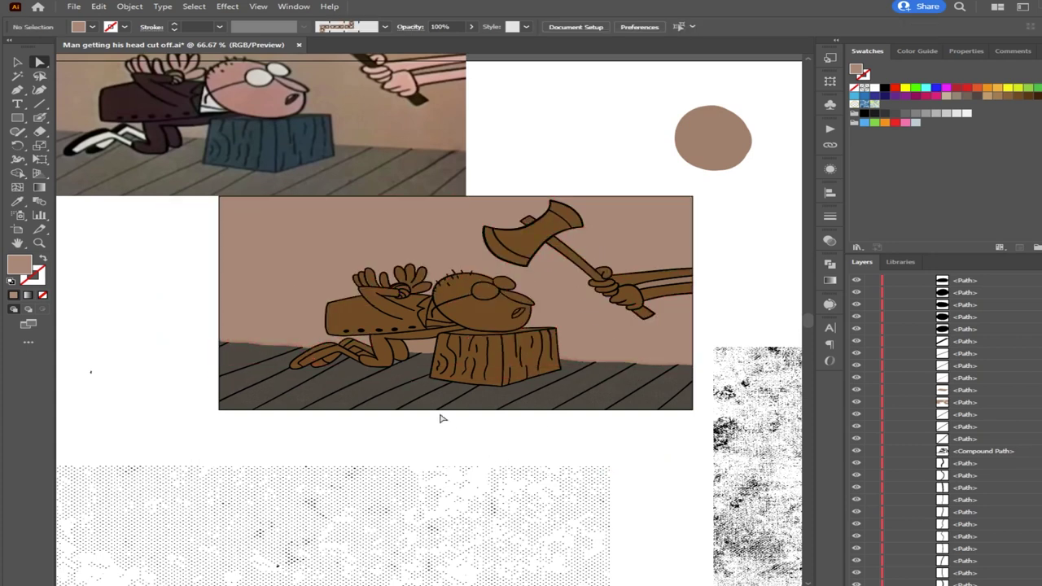
Give the patch between the legs and the chopping block the new pinkish wall colour with the Eyedropper
scroll(439, 335, "up", 2)
left_click(418, 358)
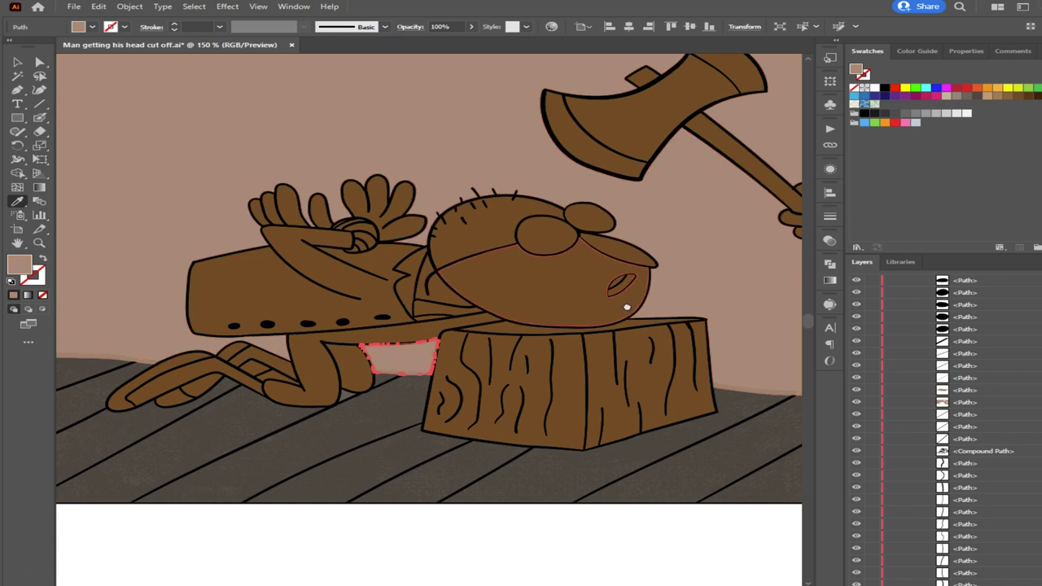
left_click_drag(631, 290, 377, 307)
left_click(39, 62)
left_click(770, 175)
Sample the wall's pinkish brown onto the patch between the executioner's arms with the Eyedropper
left_click(723, 228)
key("i")
left_click(609, 121)
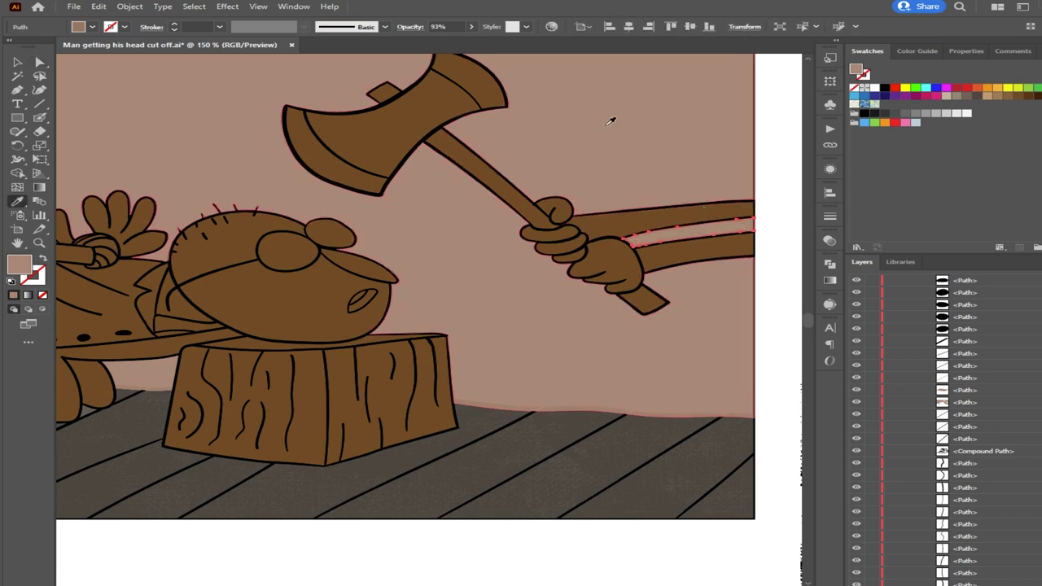
left_click(39, 62)
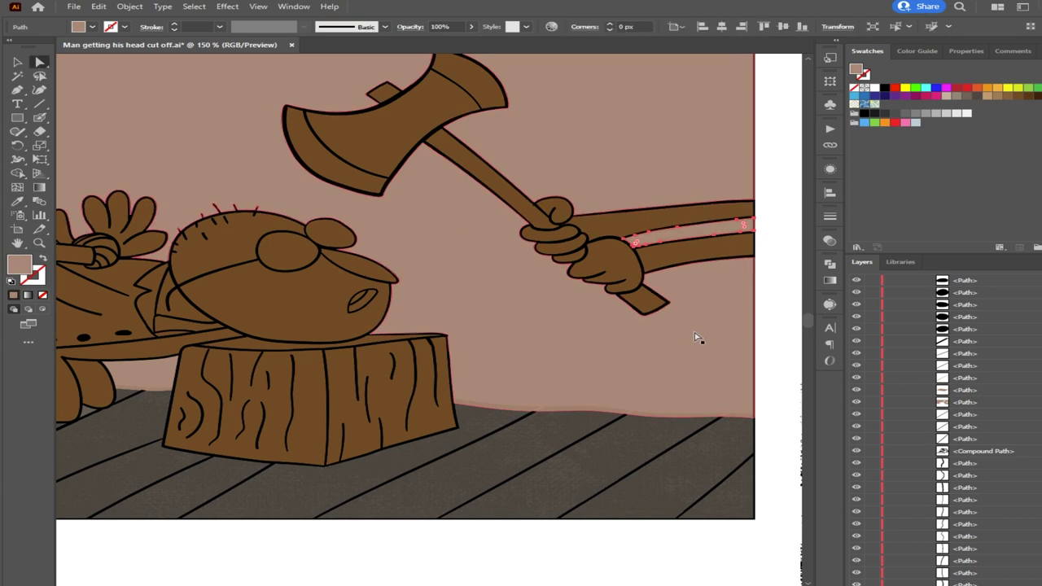
Try to move the wall shape and the patch between the executioner's arms, and undo the moves
left_click_drag(713, 372, 440, 351)
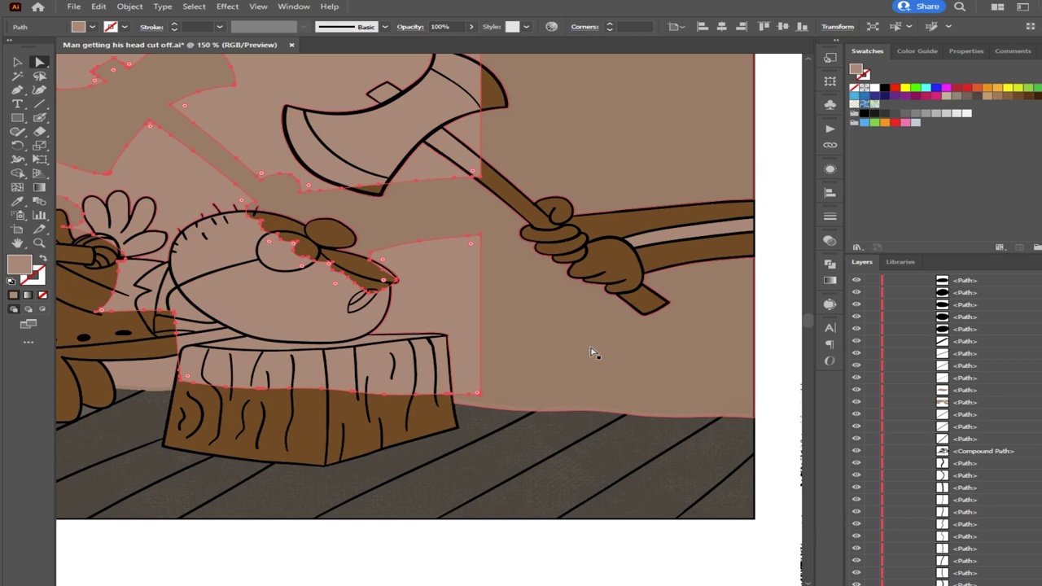
key("ctrl+z")
left_click_drag(684, 237, 759, 302)
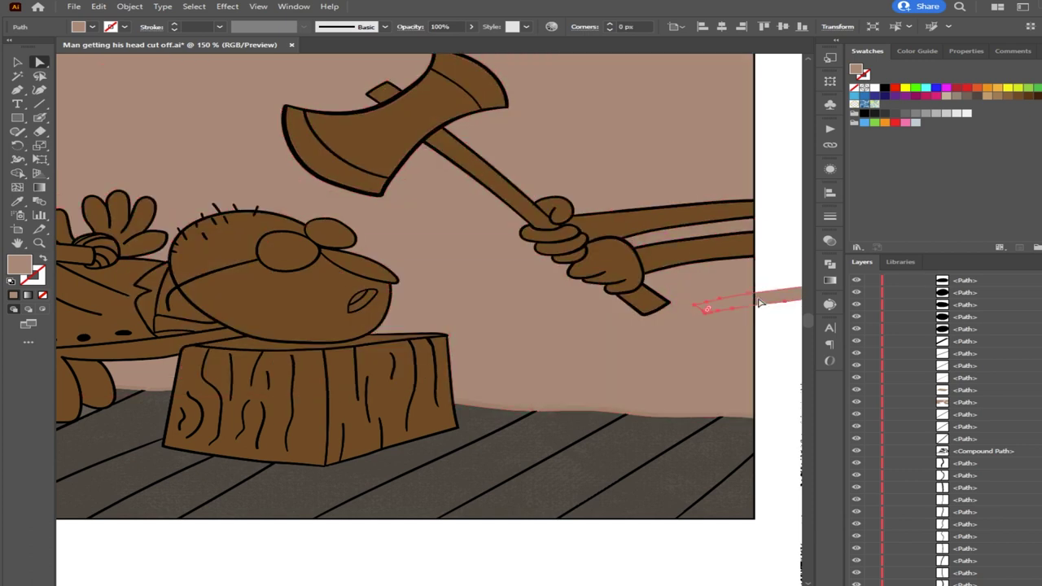
key("ctrl+z")
key("ctrl+z")
Examine the recoloured wall shape and its gap patches around the kneeling figure and the chopping block
left_click_drag(217, 376, 518, 379)
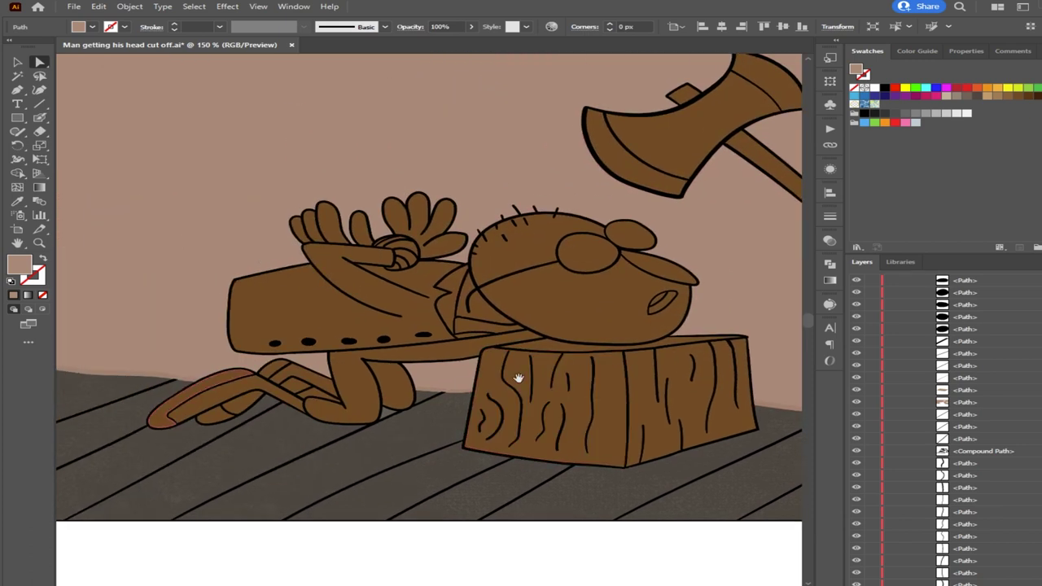
mouse_move(444, 382)
left_mouse_down()
mouse_move(352, 434)
mouse_move(454, 386)
left_mouse_up()
scroll(507, 391, "down", 1)
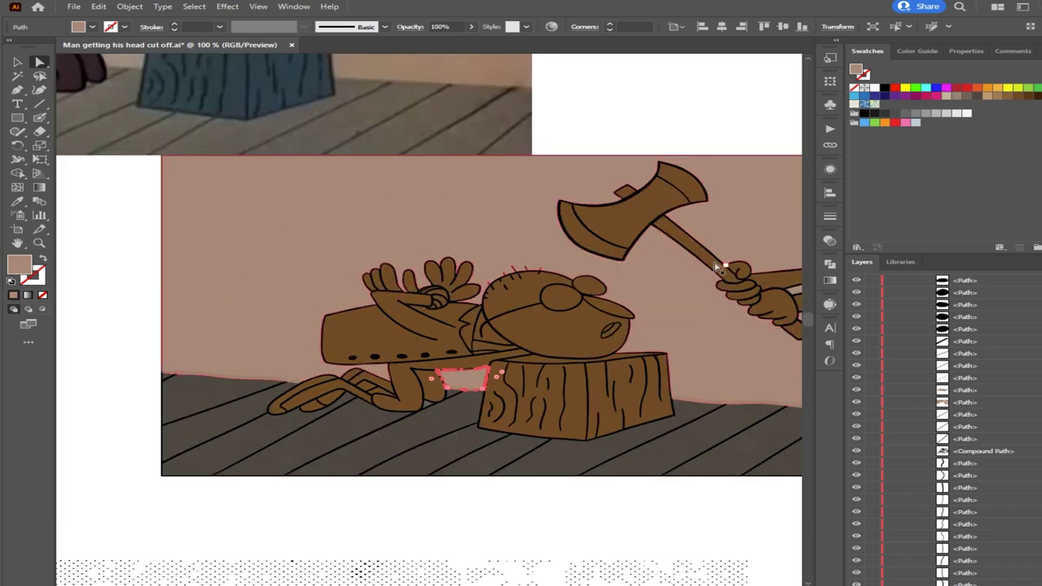
left_click(419, 228)
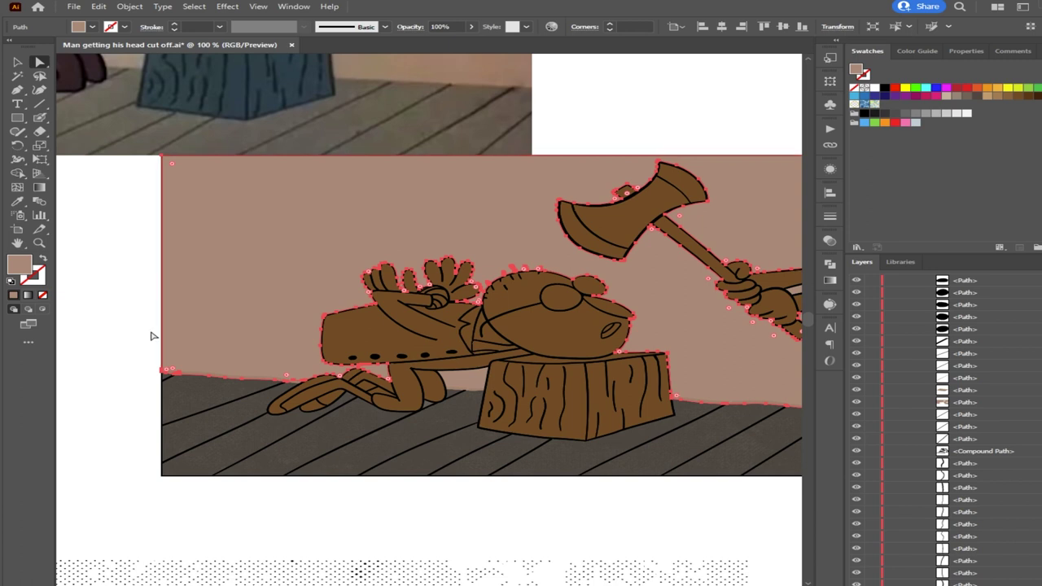
left_click(103, 354)
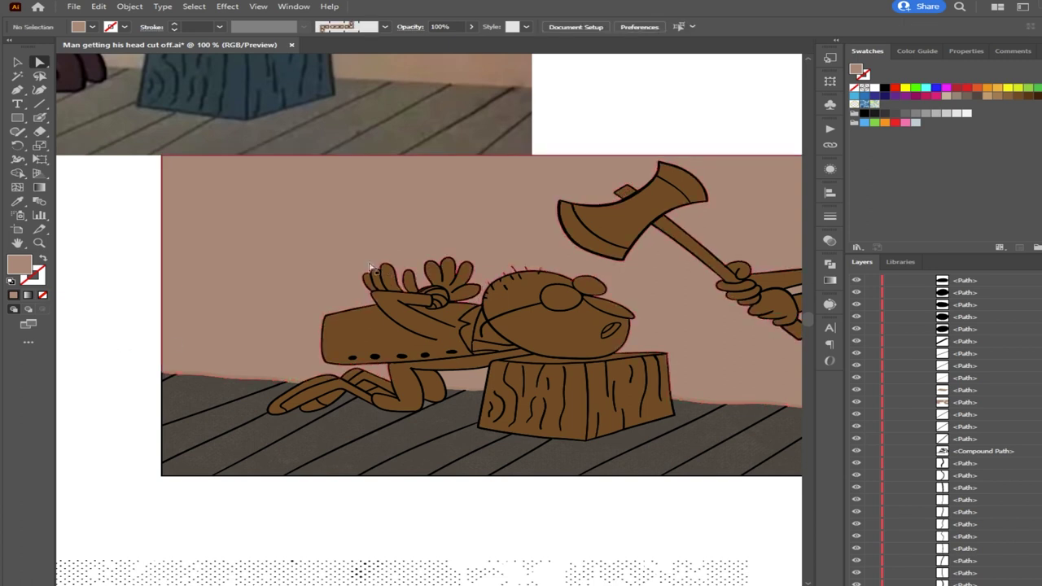
left_click(282, 258)
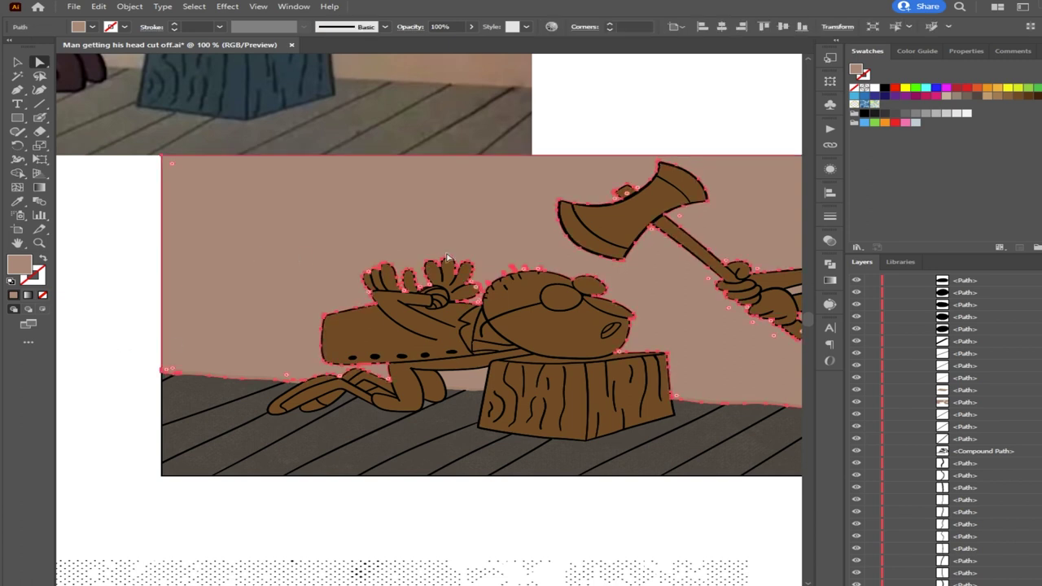
left_click(494, 315, "shift")
left_click_drag(565, 414, 431, 358)
left_click(458, 464)
left_click(457, 522)
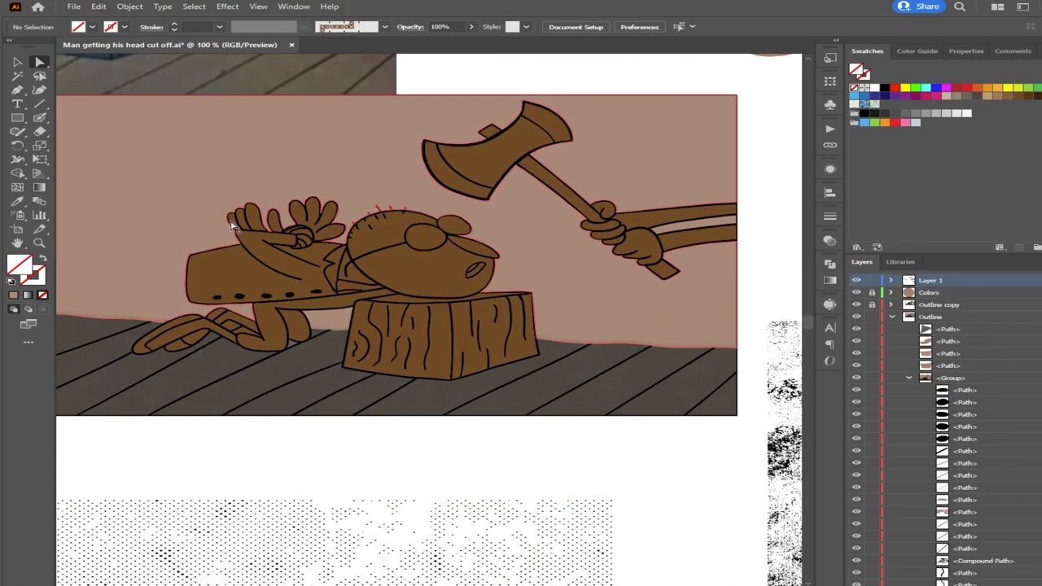
Enter the wall shape's opacity mask and shift its Bitter-Tarts texture image slightly to the left
left_click(230, 173)
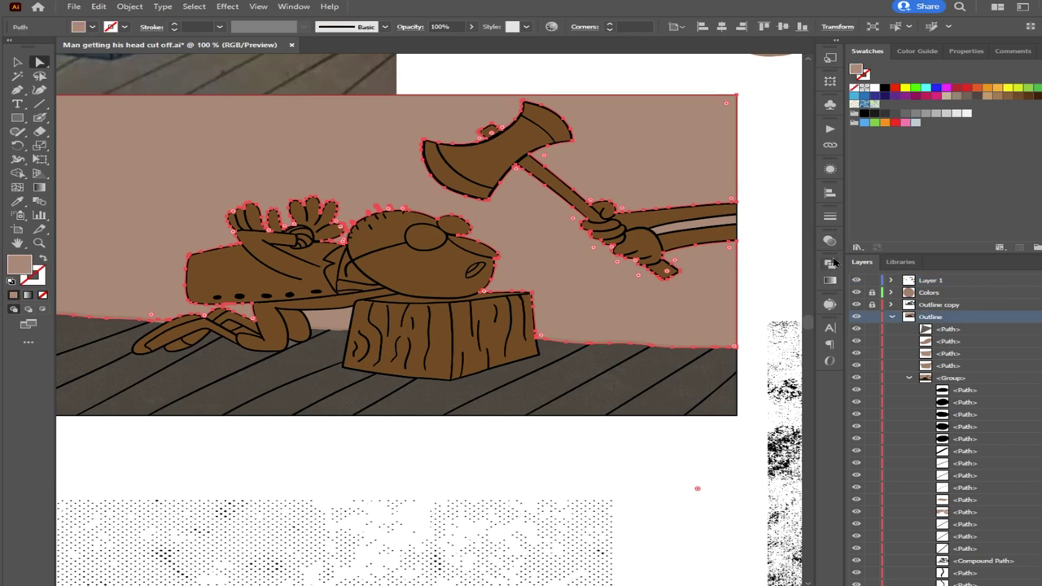
left_click(767, 276)
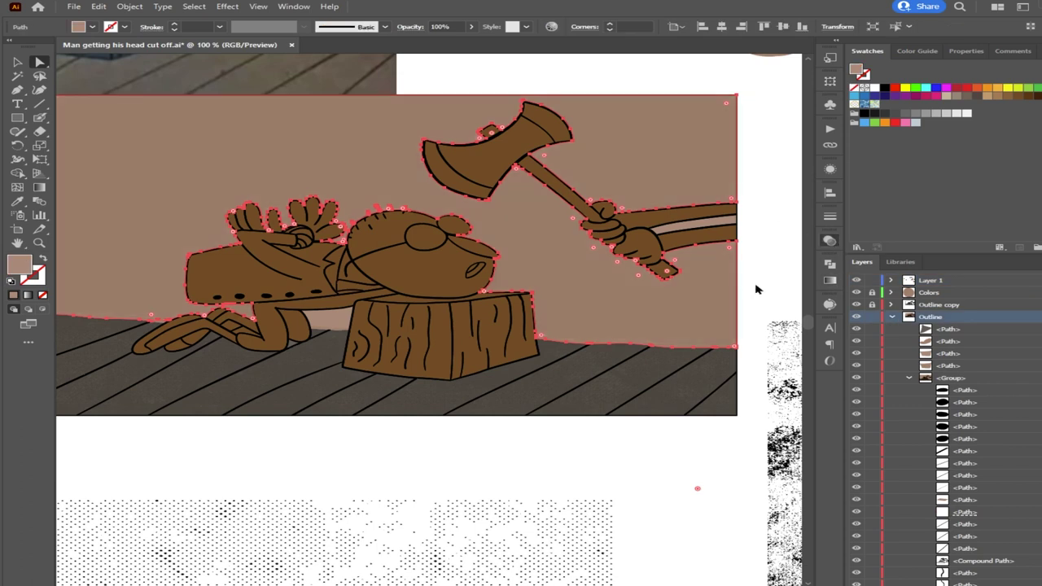
left_click(756, 287)
left_click(722, 288)
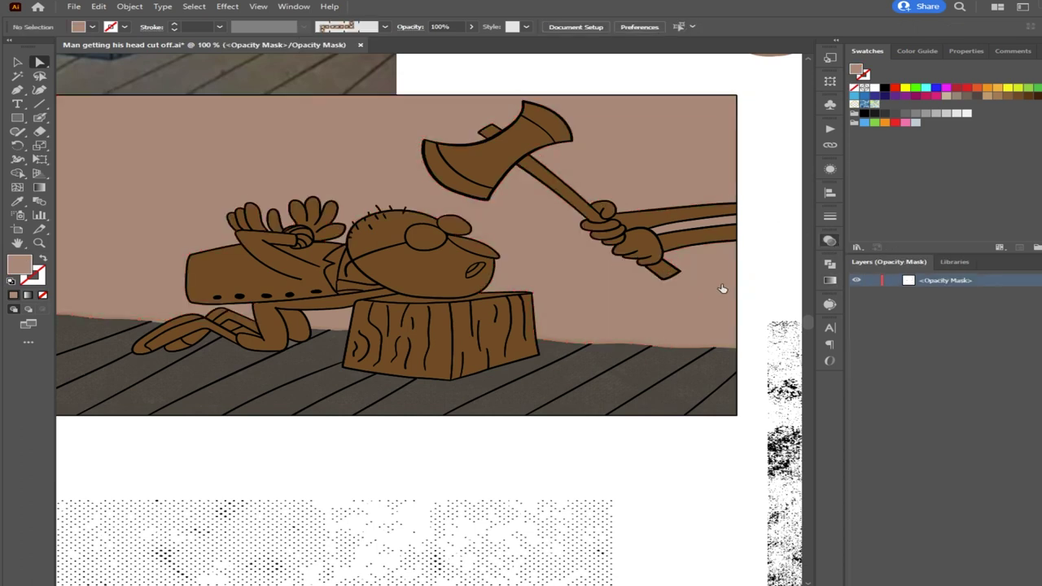
left_click(342, 261)
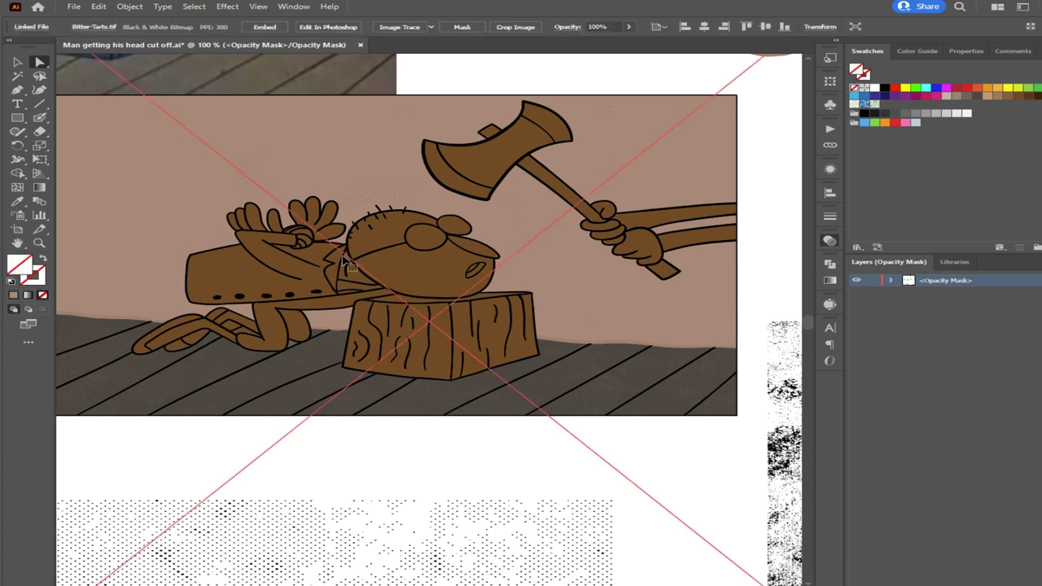
left_click_drag(343, 188, 301, 201)
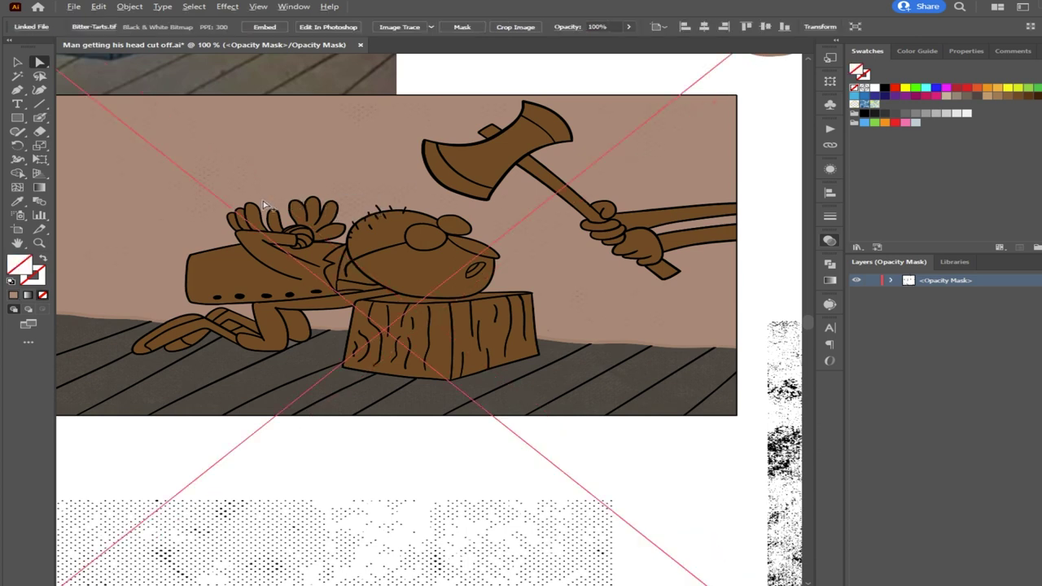
Lower the opacity of the texture image in the wall's opacity mask to 49%
scroll(259, 201, "up", 3)
scroll(303, 200, "down", 3)
scroll(328, 252, "up", 5)
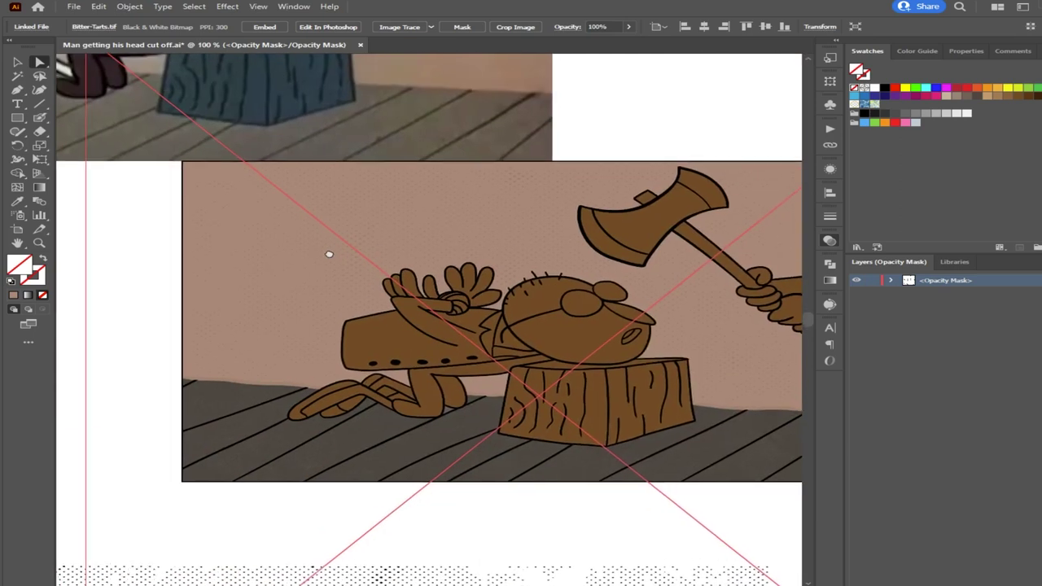
scroll(342, 262, "down", 3)
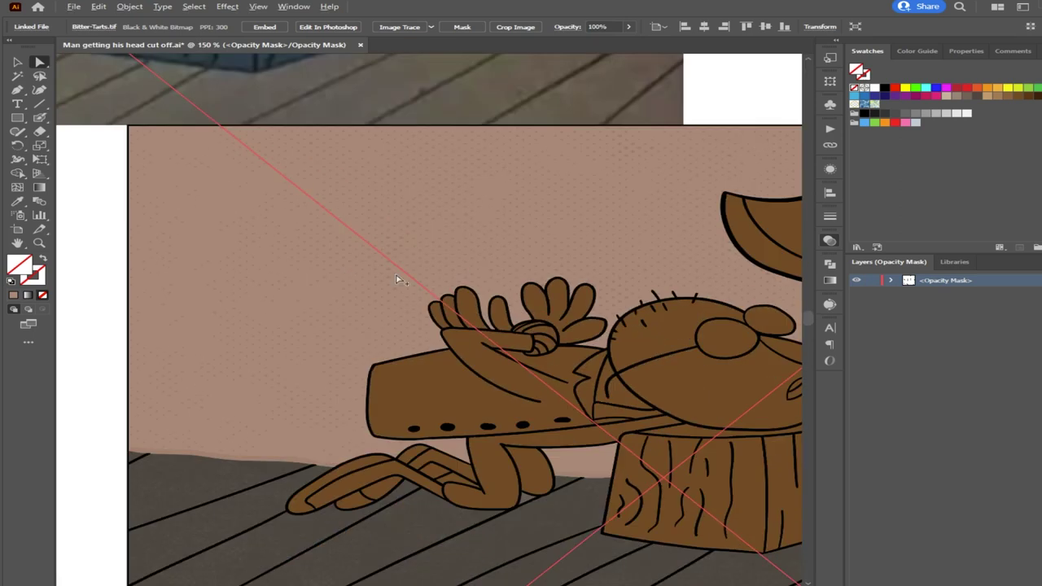
left_click_drag(518, 330, 341, 359)
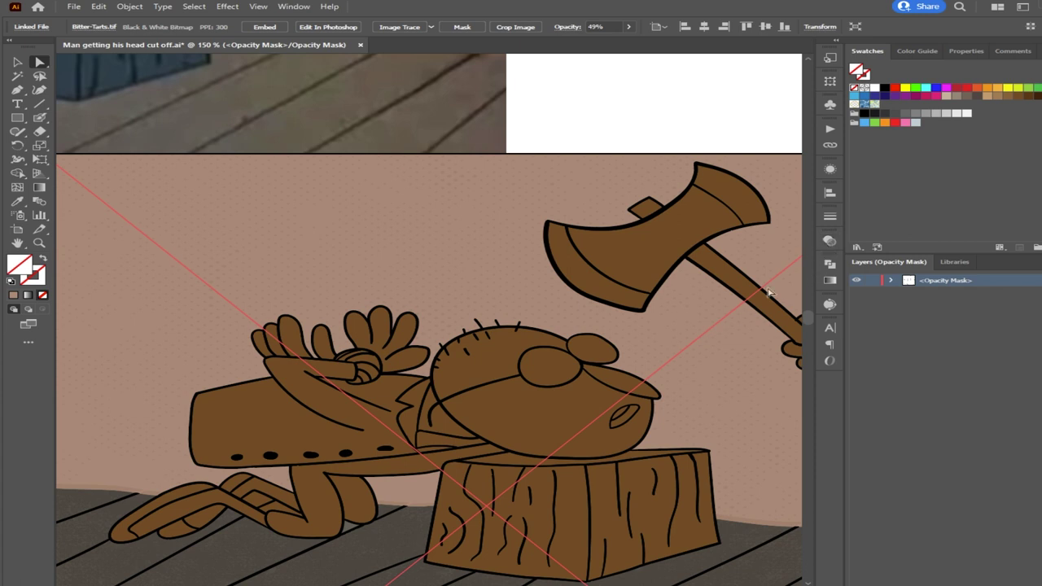
scroll(465, 281, "up", 2)
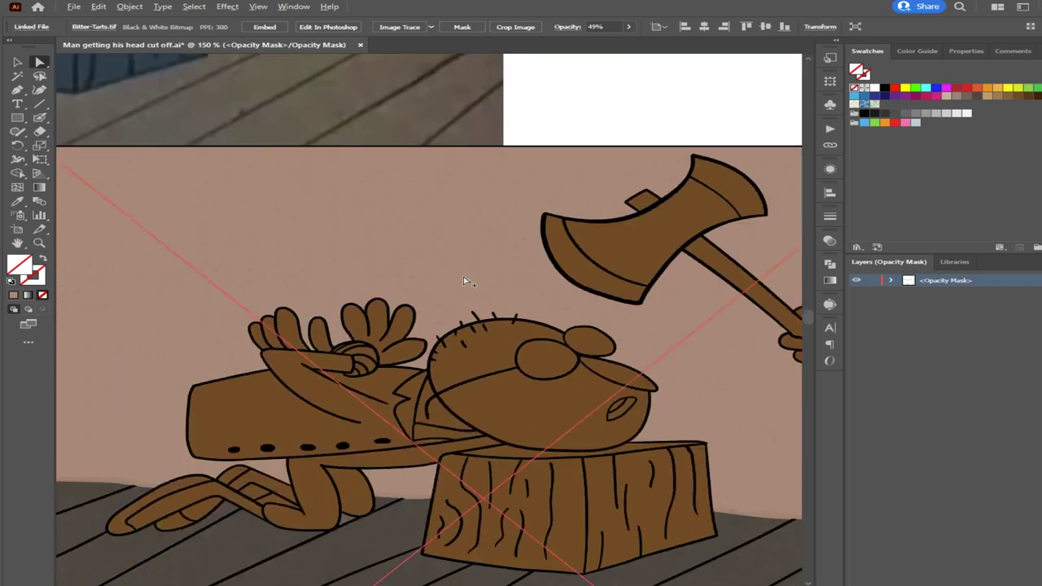
scroll(465, 281, "down", 3)
scroll(672, 319, "down", 2)
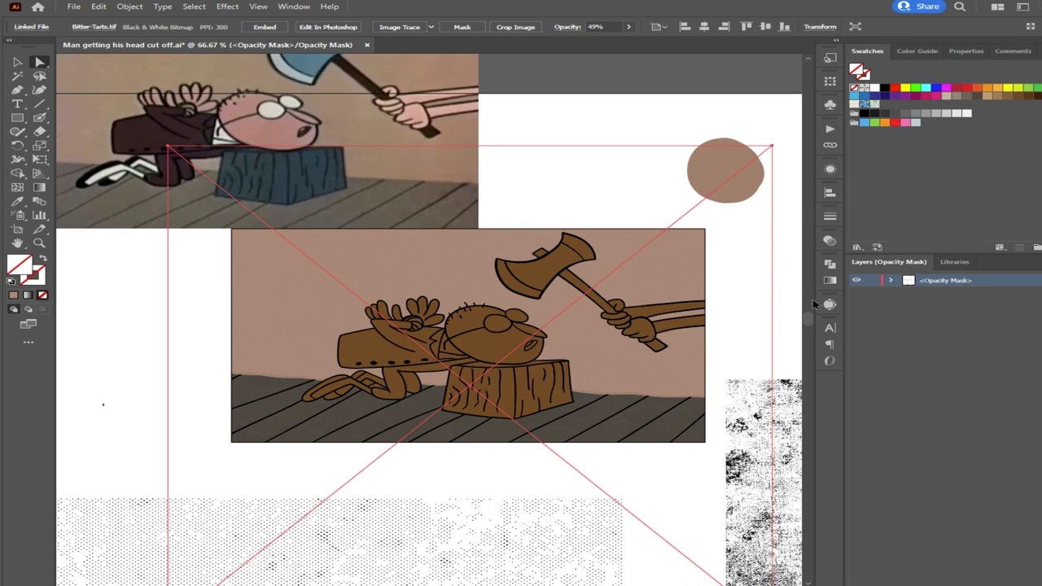
Leave the wall's opacity mask and return to editing the artwork
left_click(830, 241)
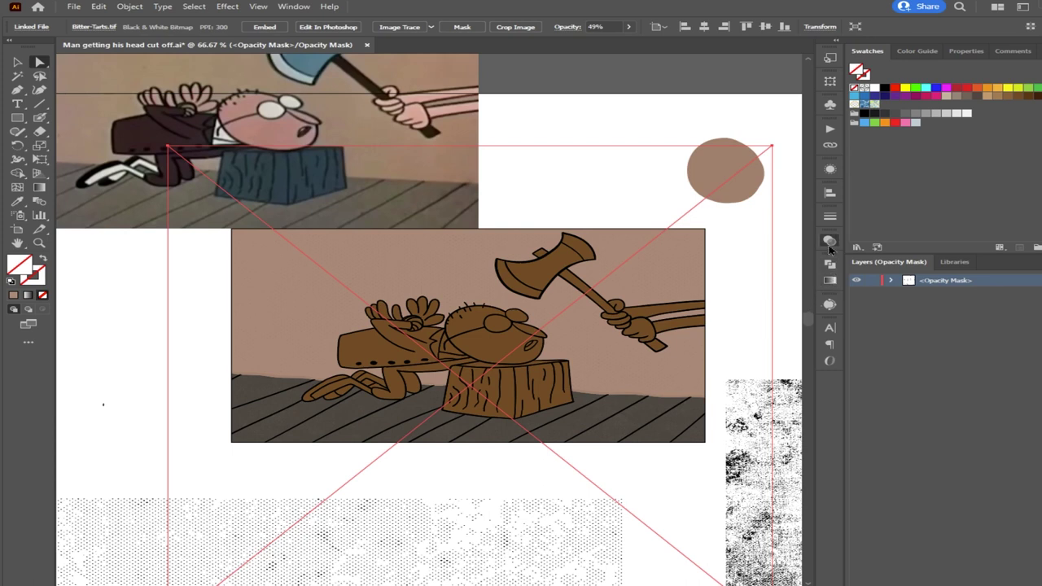
left_click(669, 284)
left_click(748, 340)
Try an orange swatch as the wall shape's fill, and undo the colour change
scroll(643, 361, "up", 2)
mouse_move(549, 356)
left_mouse_down()
mouse_move(441, 356)
mouse_move(486, 393)
mouse_move(555, 386)
mouse_move(567, 356)
mouse_move(548, 356)
left_mouse_up()
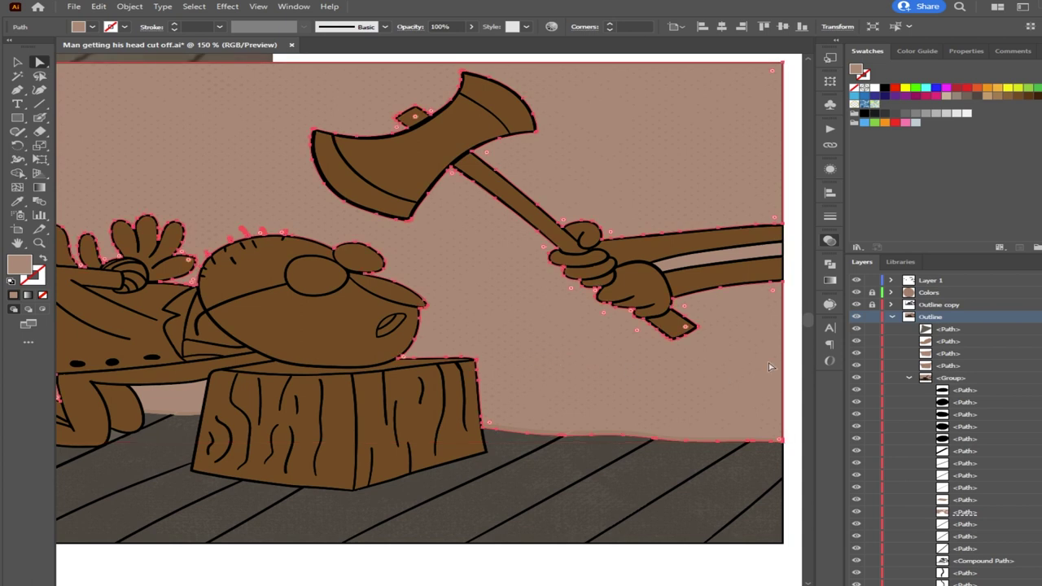
scroll(769, 367, "down", 1)
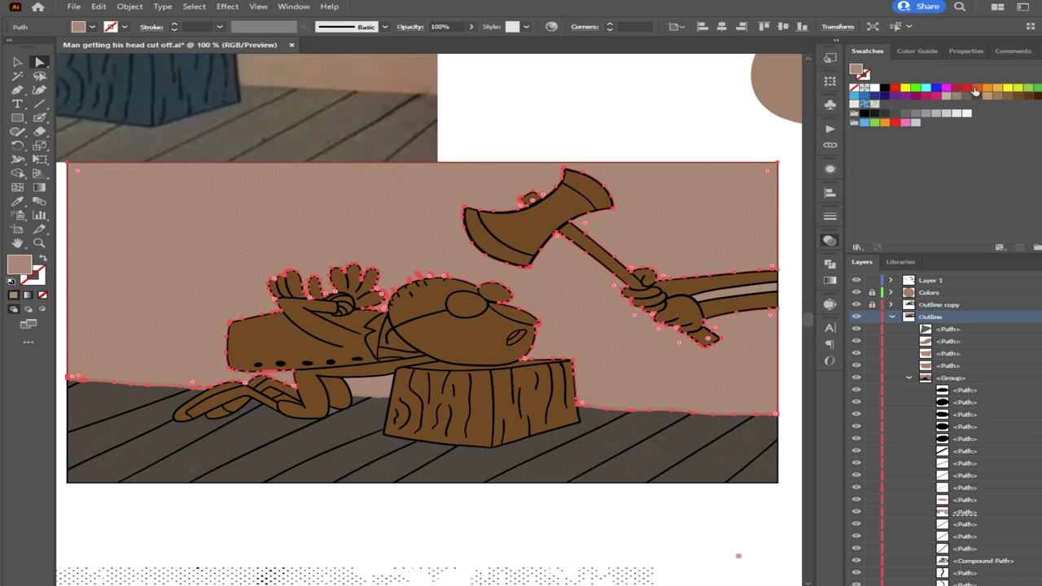
left_click(977, 87)
scroll(586, 324, "up", 3)
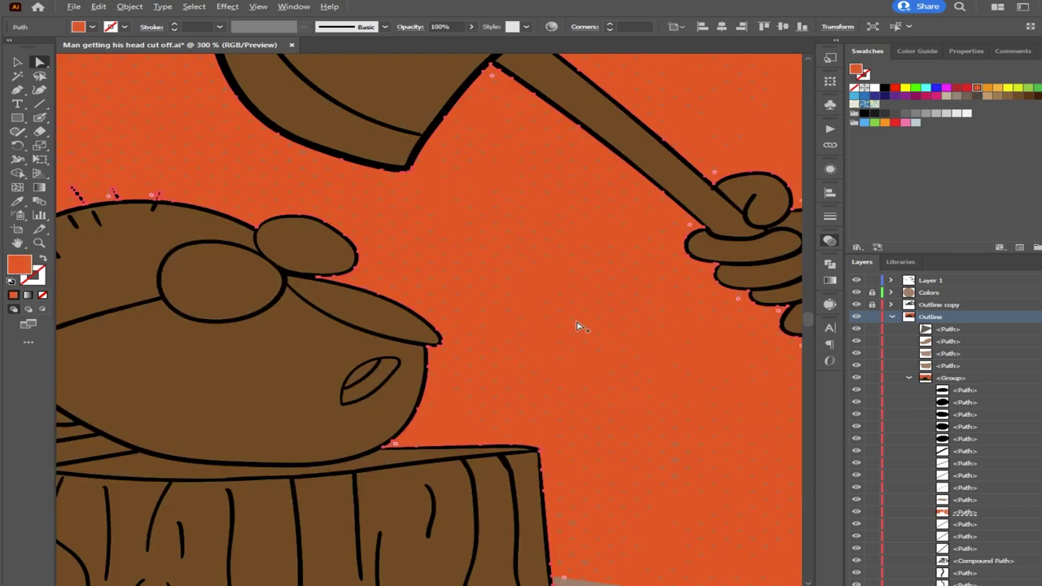
scroll(576, 327, "down", 3)
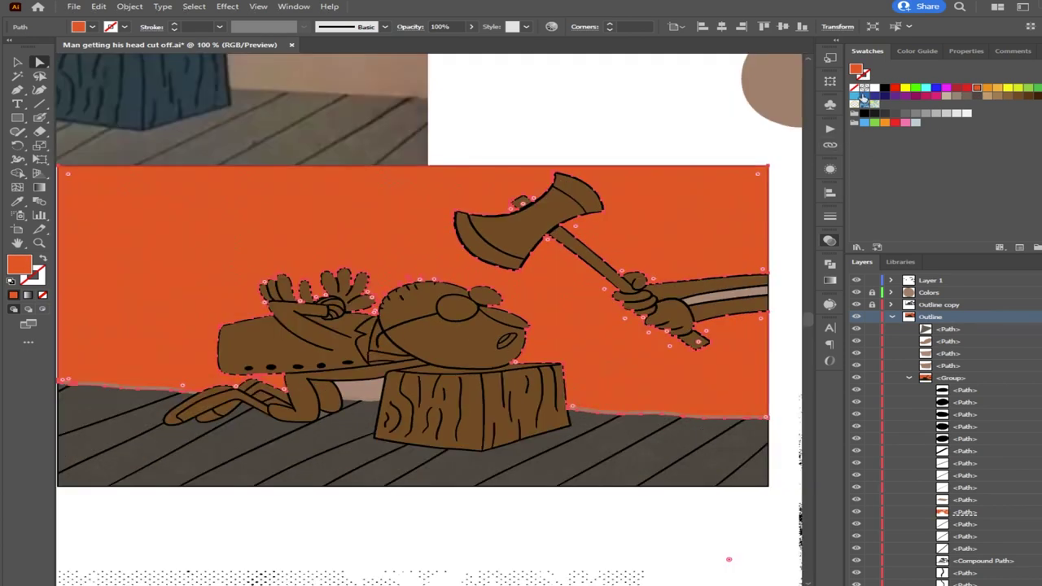
key("ctrl+z")
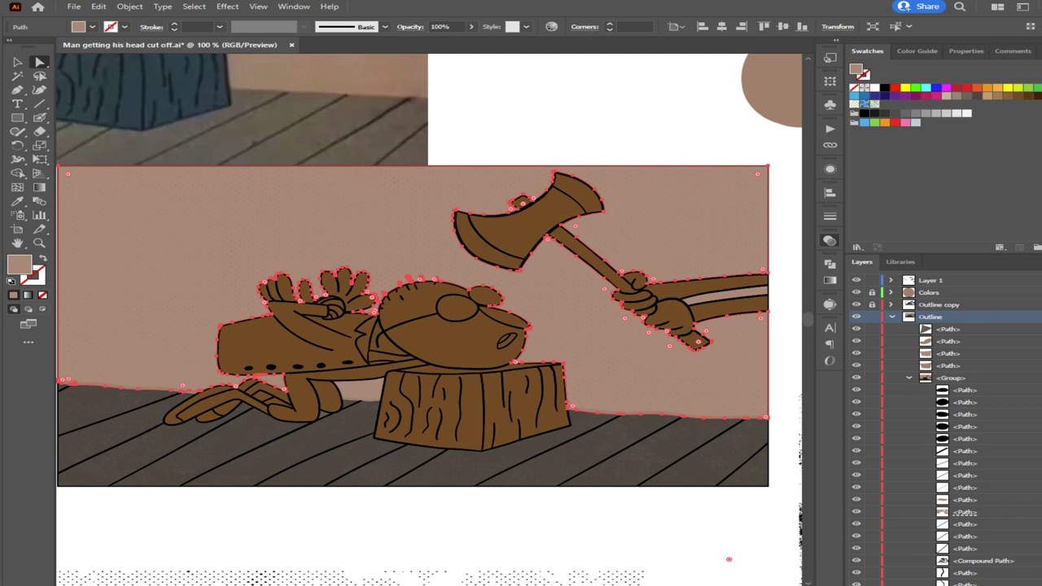
Undo the wall's previous colour change and recolour it a warmer brown with the Eyedropper
key("ctrl+z")
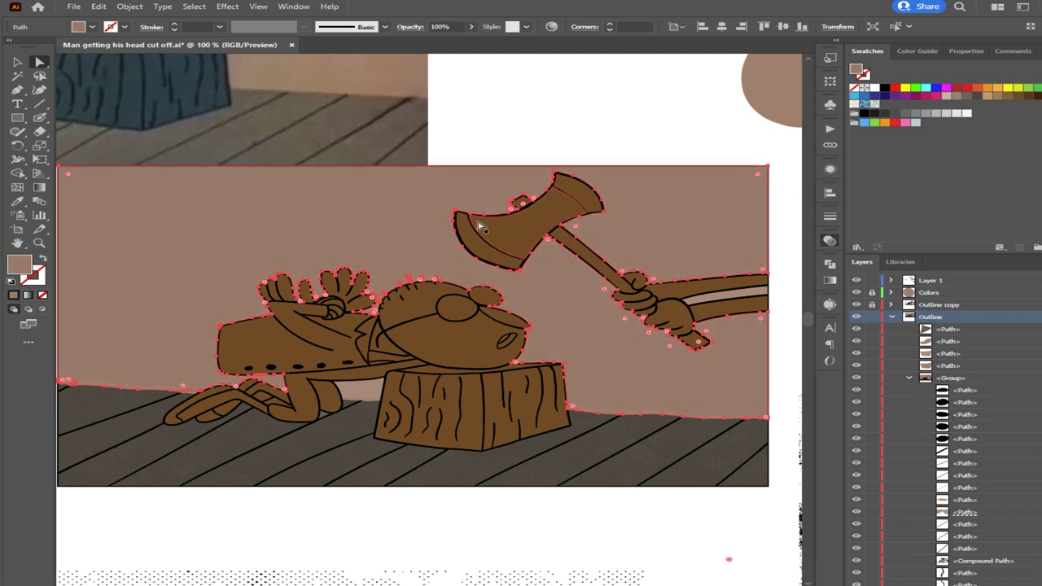
key("i")
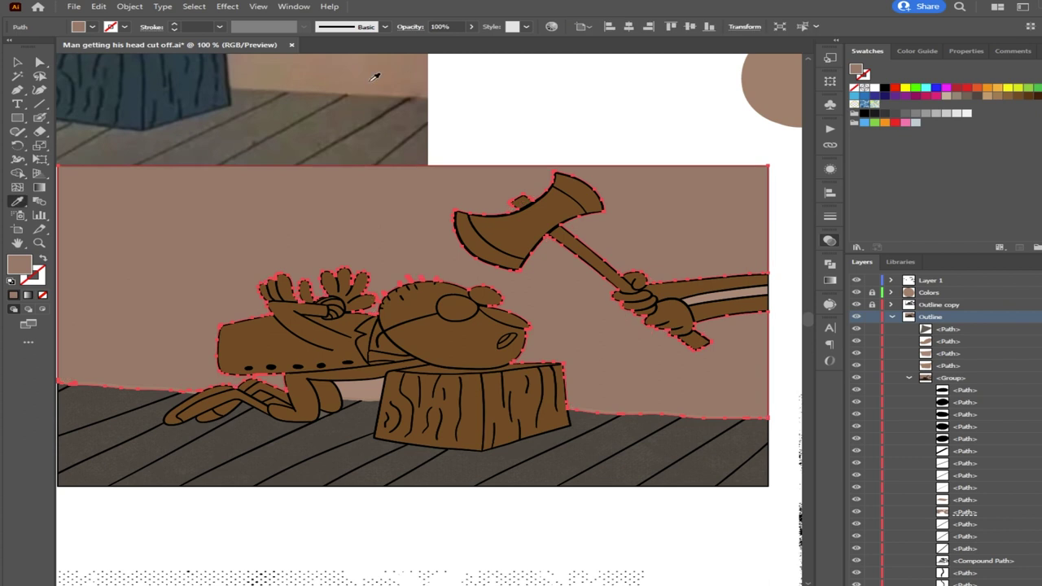
left_click(43, 63)
left_click(561, 139)
Compare the new wall colour and texture with the patch between the legs and the chopping block
scroll(385, 225, "up", 3)
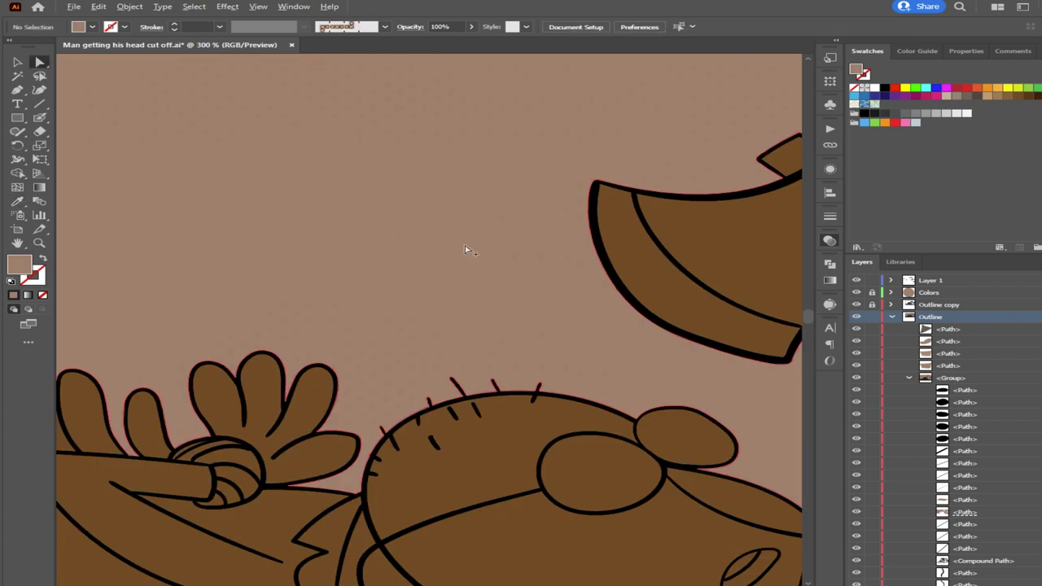
scroll(452, 251, "up", 3)
scroll(434, 263, "down", 8)
left_click_drag(397, 332, 442, 241)
scroll(441, 269, "up", 3)
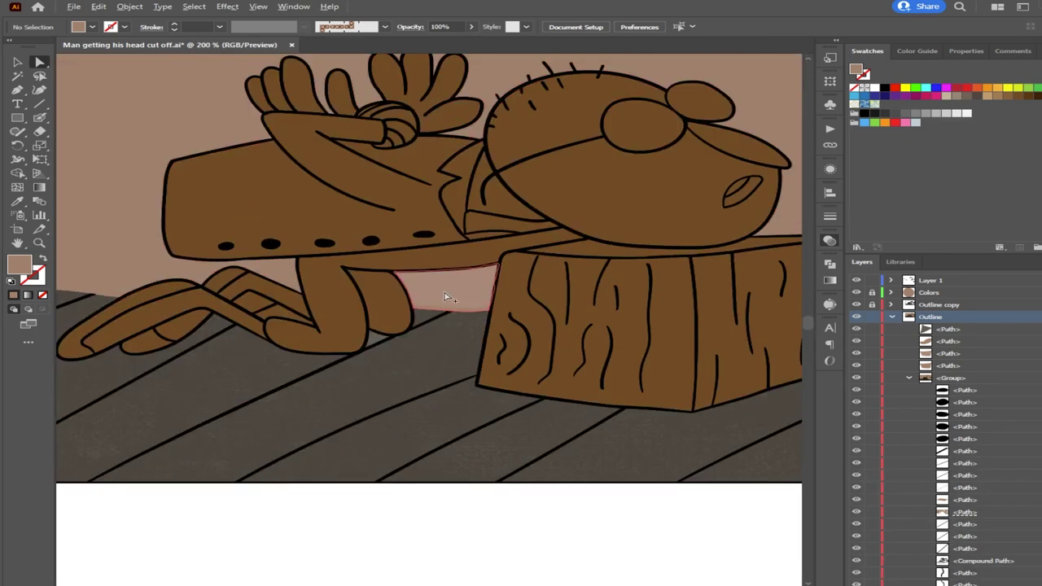
left_click(452, 296)
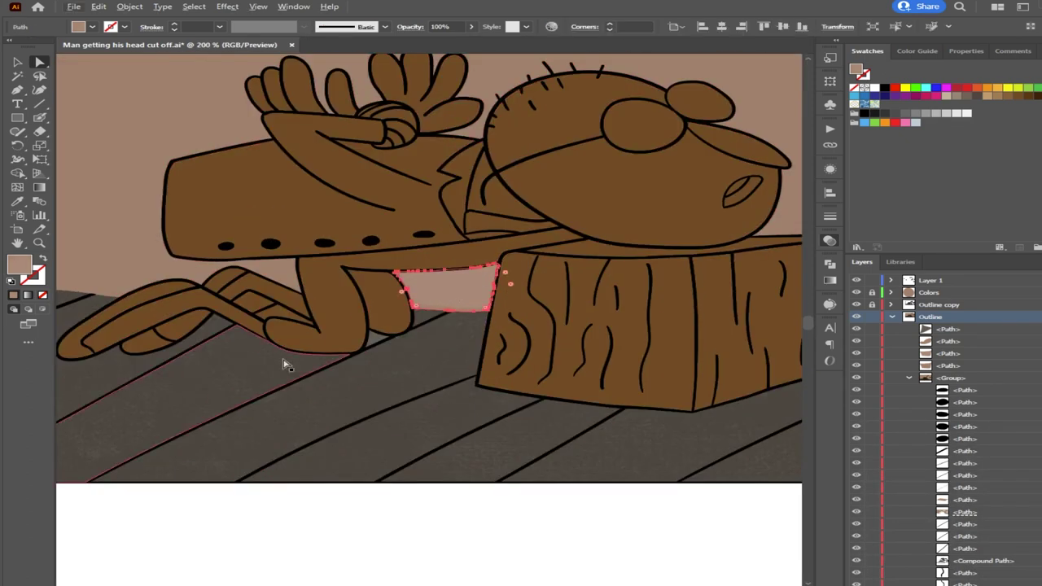
left_click(371, 519)
Try to move the small triangular floor patch between the knees, and undo the move
scroll(387, 399, "up", 4)
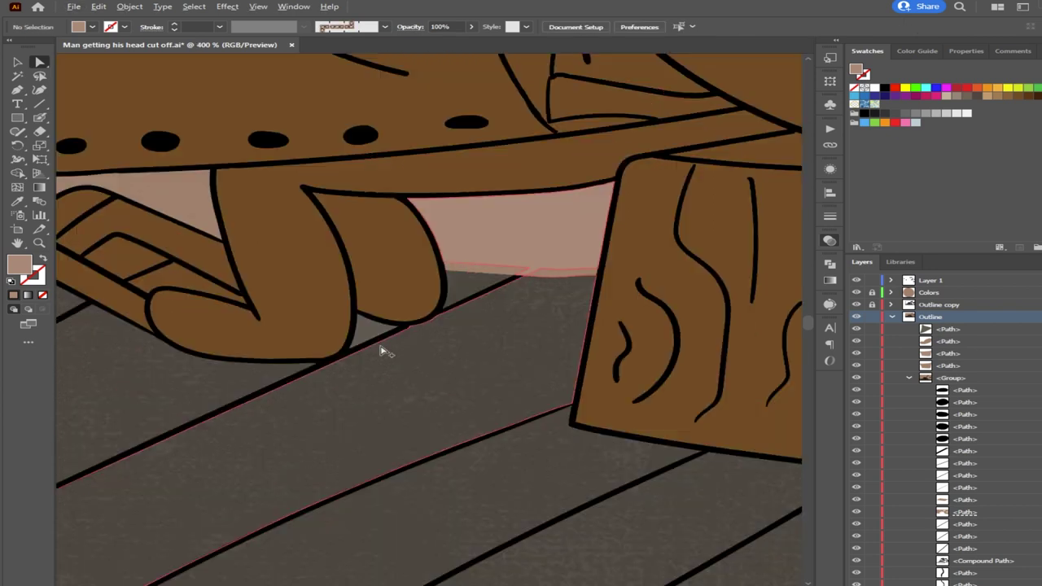
left_click(363, 305)
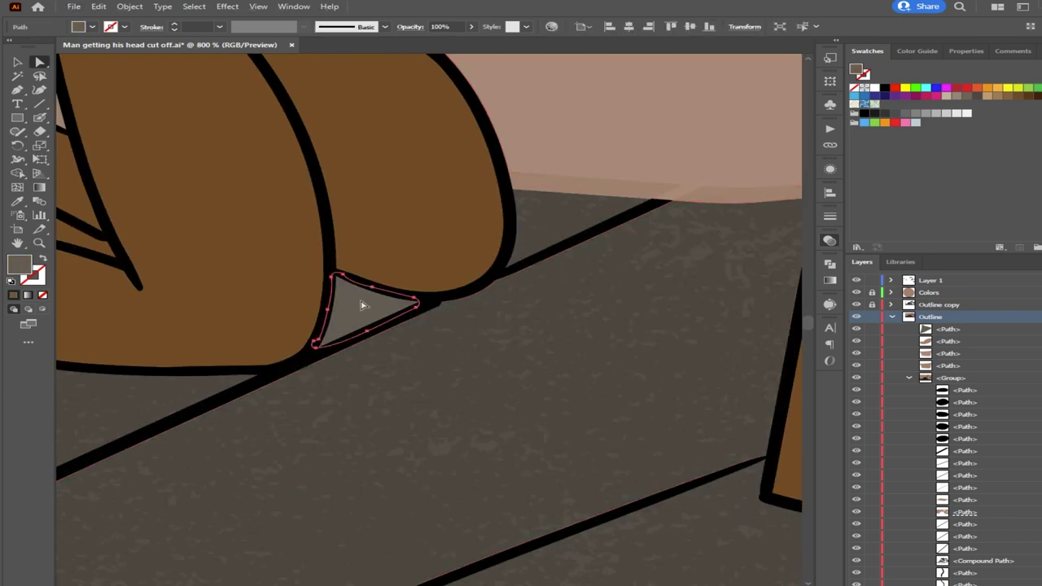
left_click_drag(365, 320, 454, 367)
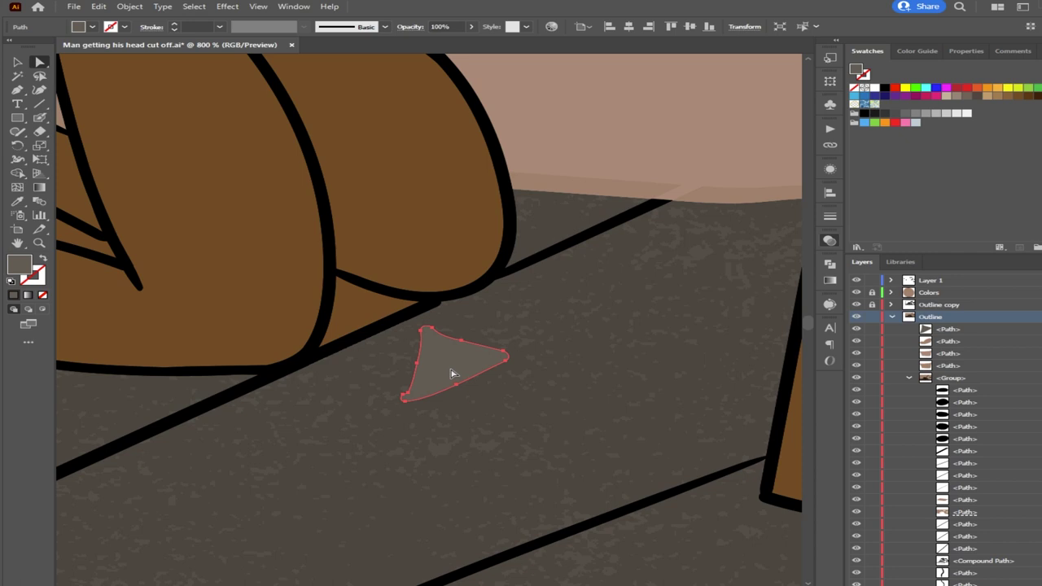
key("ctrl+z")
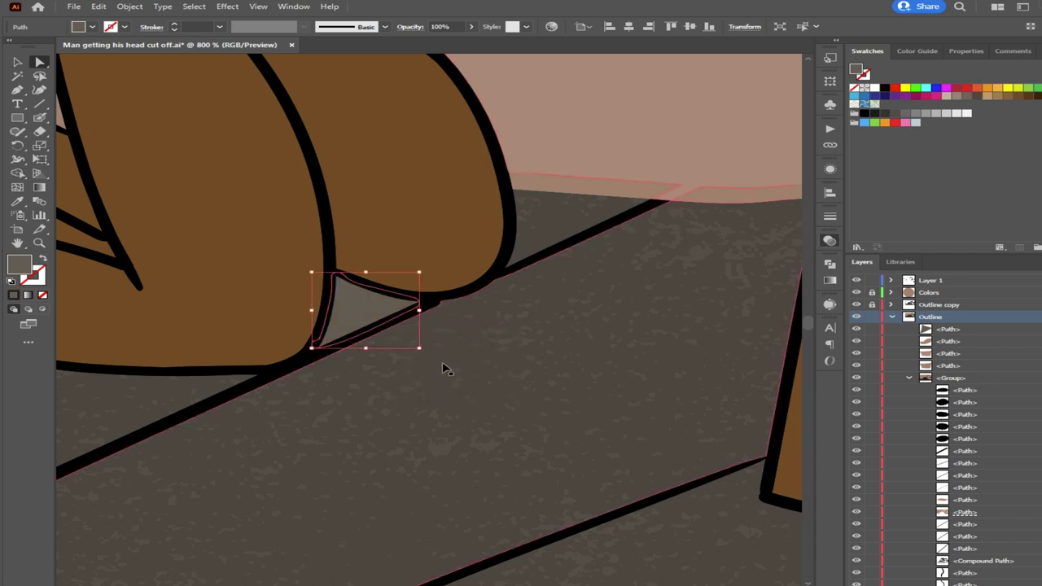
Paste a copy of the triangular floor patch in front and give it the dark floor colour with the Eyedropper
key("ctrl+f")
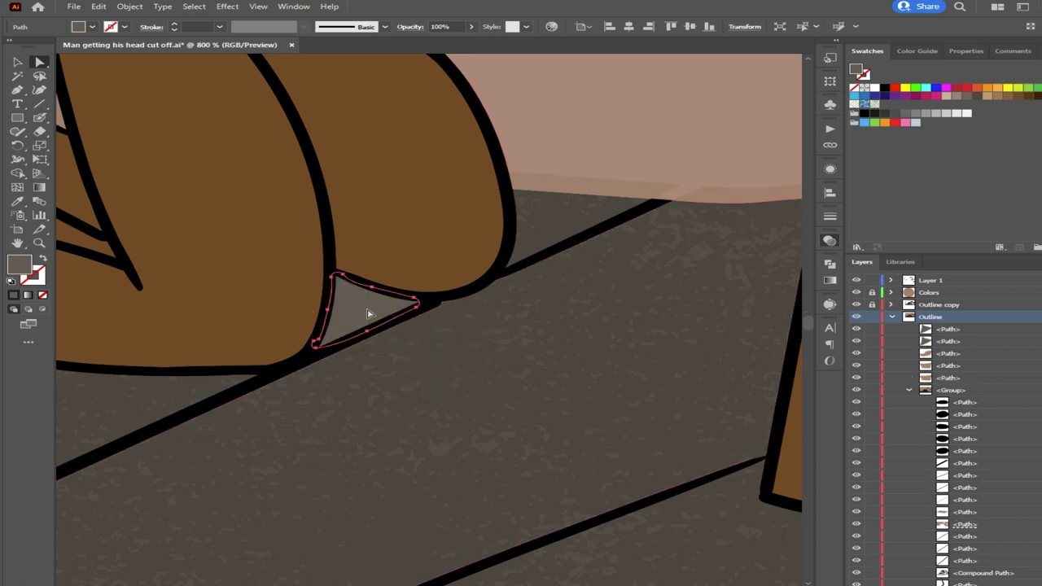
key("i")
left_click(454, 365)
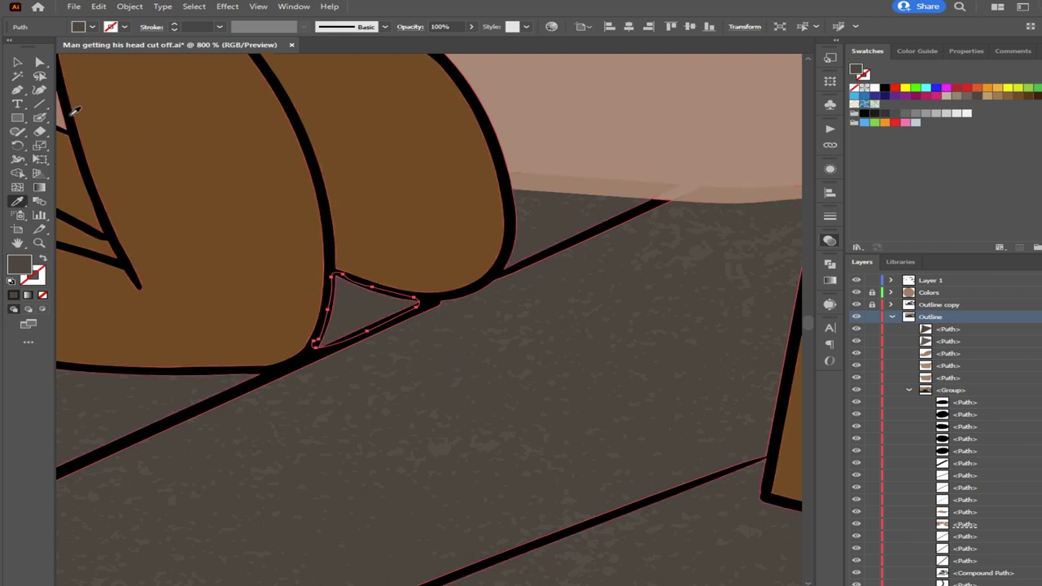
Examine the recoloured triangular patch between the knees, the floor around the chopping block and the wall texture at different magnifications
left_click(40, 63)
scroll(481, 349, "down", 4)
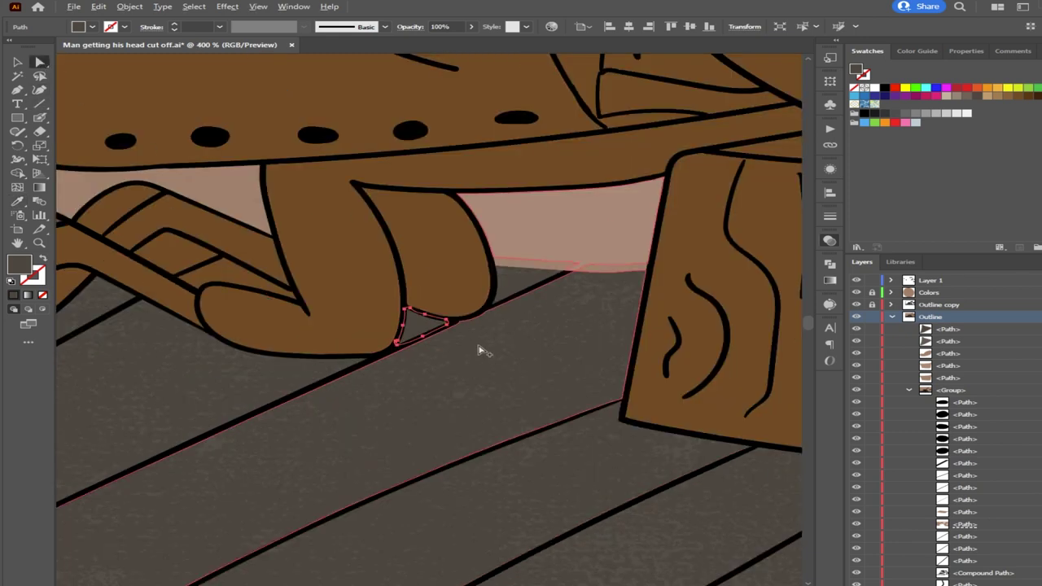
left_click(483, 510)
left_click_drag(576, 422, 302, 415)
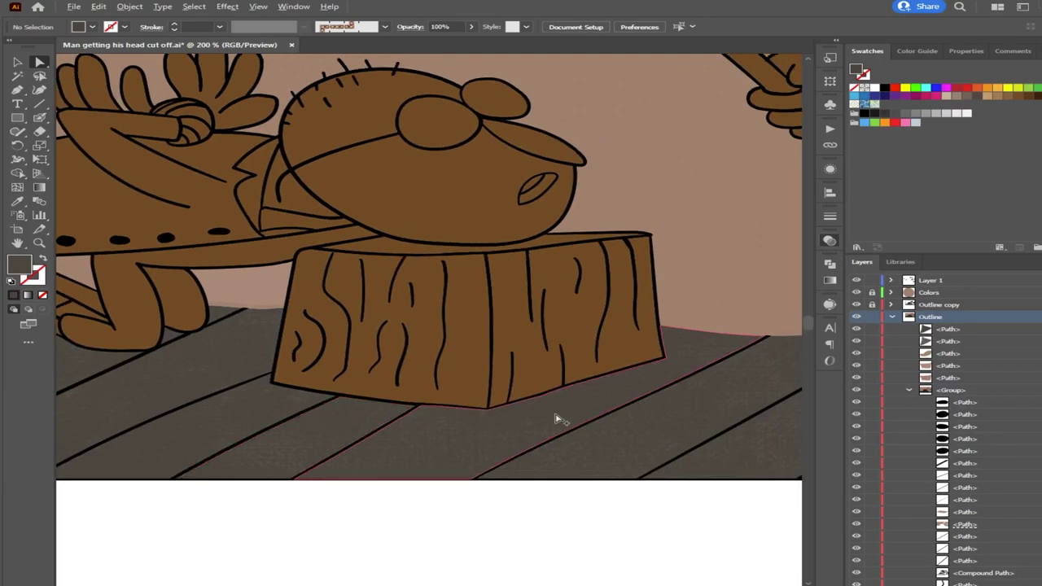
scroll(558, 418, "up", 2)
scroll(558, 423, "down", 5)
left_click_drag(407, 442, 379, 464)
scroll(395, 424, "up", 6)
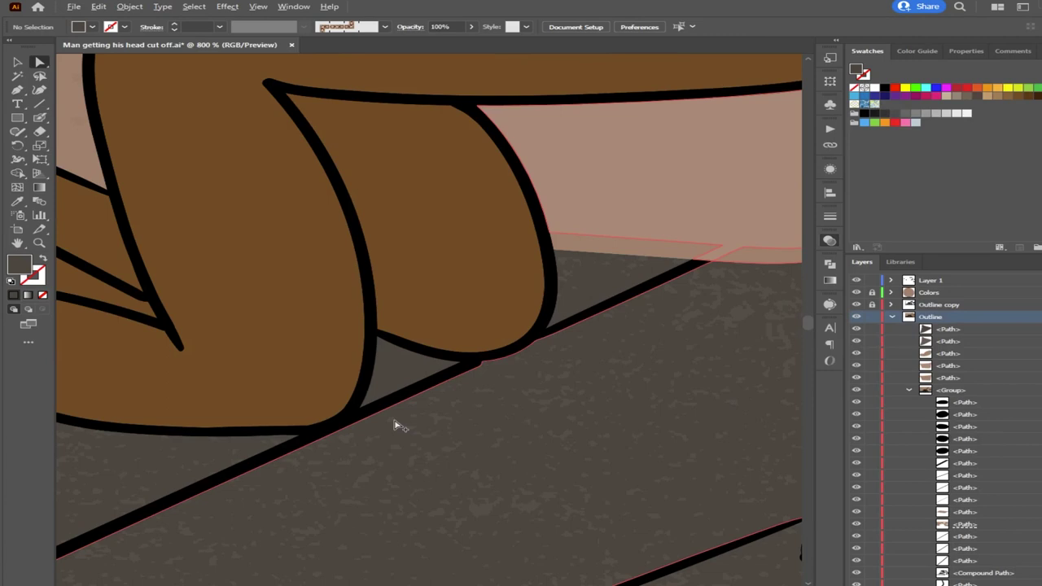
scroll(395, 424, "down", 5)
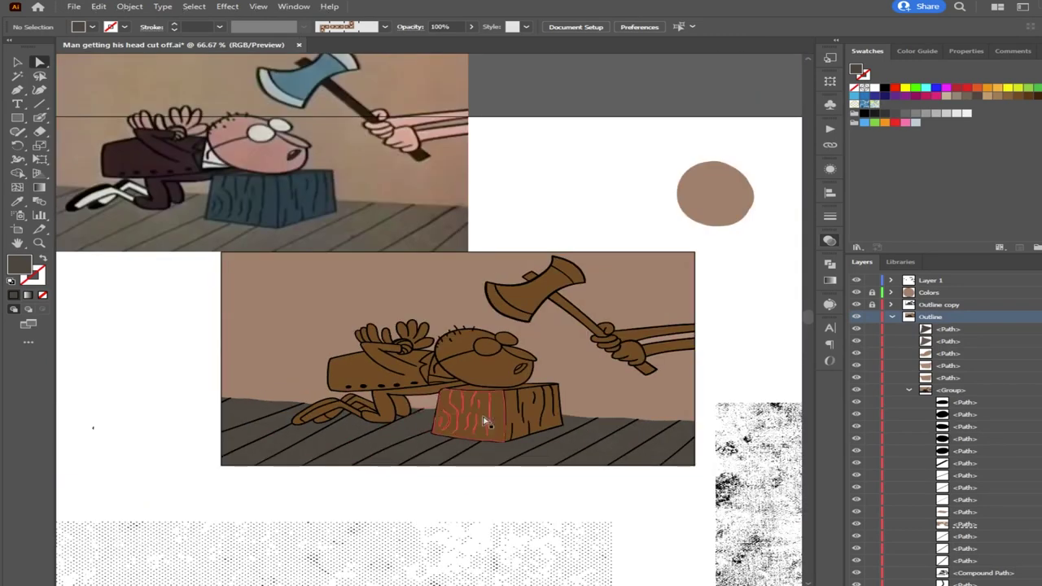
scroll(379, 407, "down", 1)
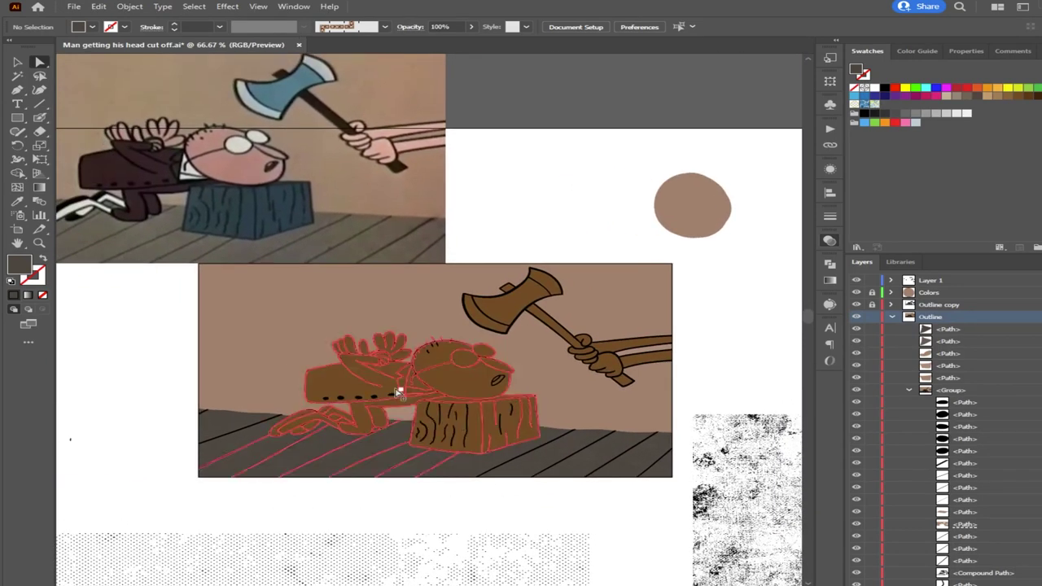
scroll(280, 315, "up", 3)
scroll(278, 317, "up", 3)
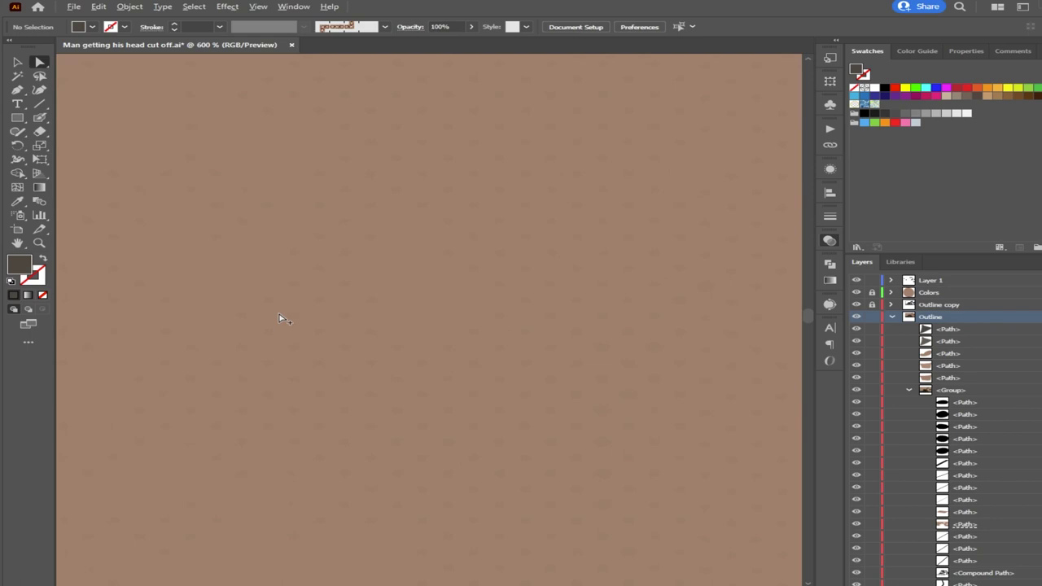
scroll(278, 319, "down", 4)
Bring out the darker dotted texture on the large wall shape, set its opacity to 30%, and deselect it
key("ctrl+a")
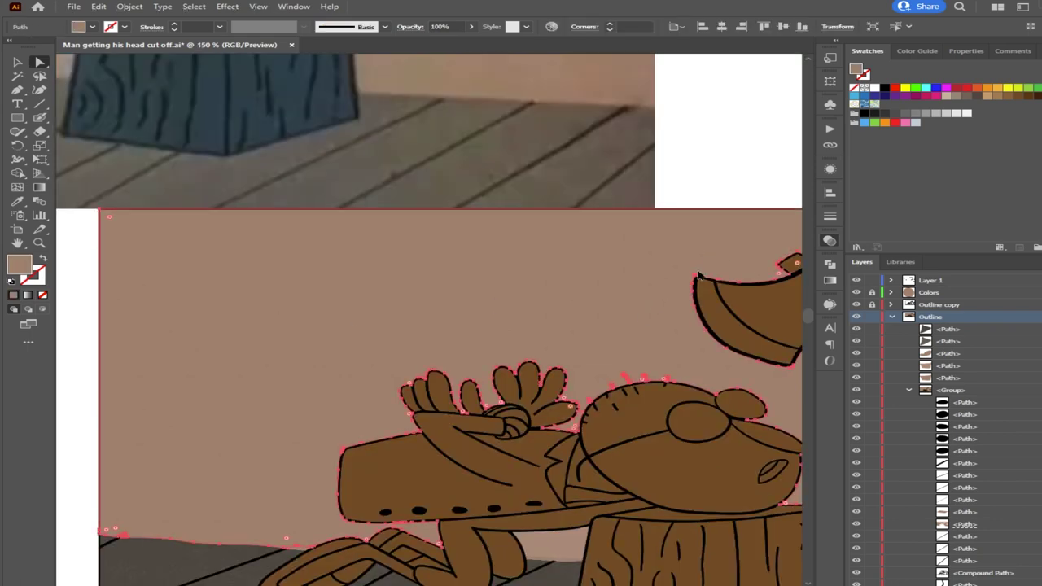
key("ctrl+shift+bracketleft")
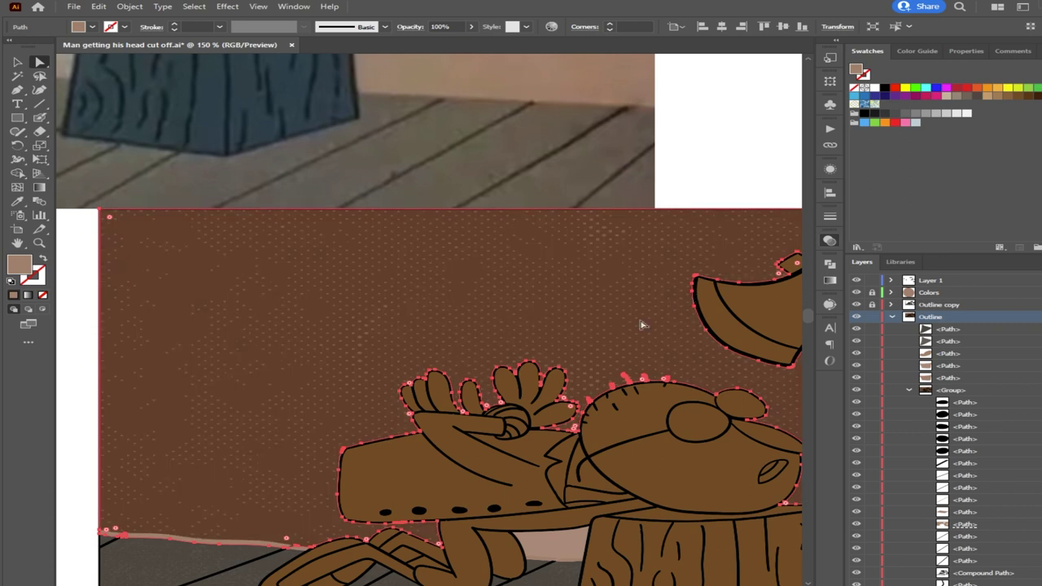
scroll(521, 368, "down", 1)
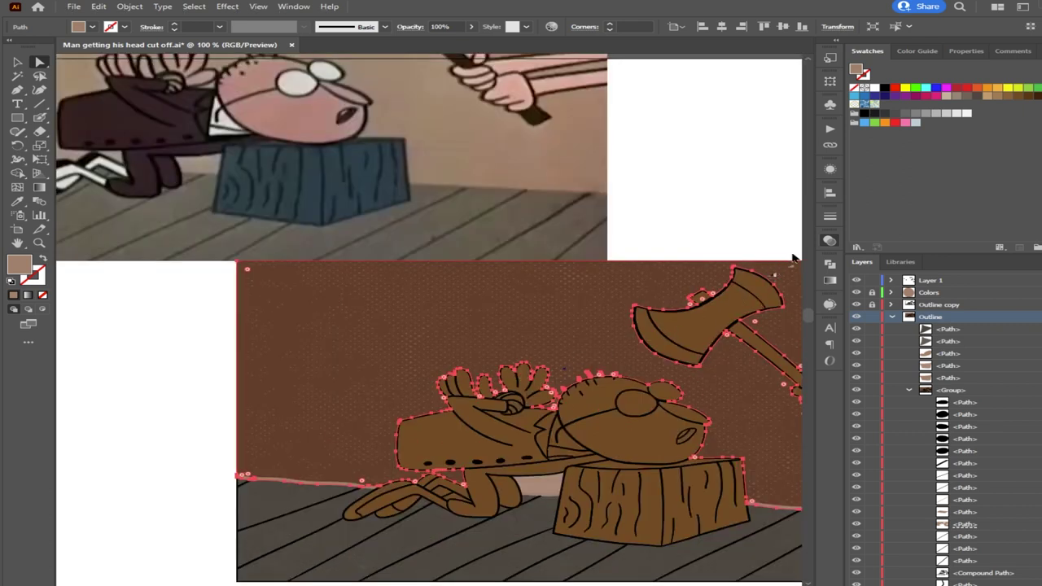
key("3")
key("4")
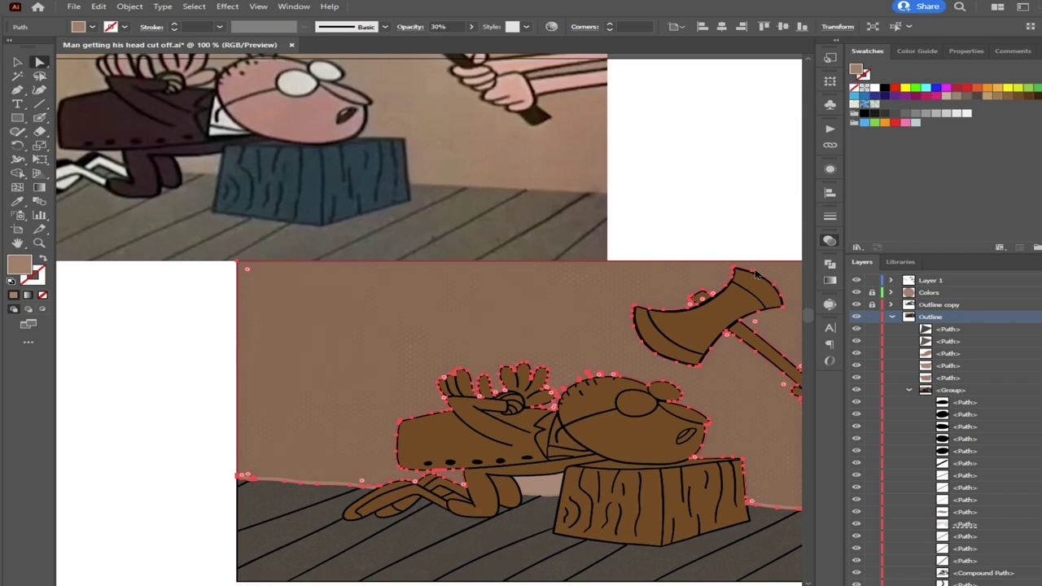
left_click(209, 349)
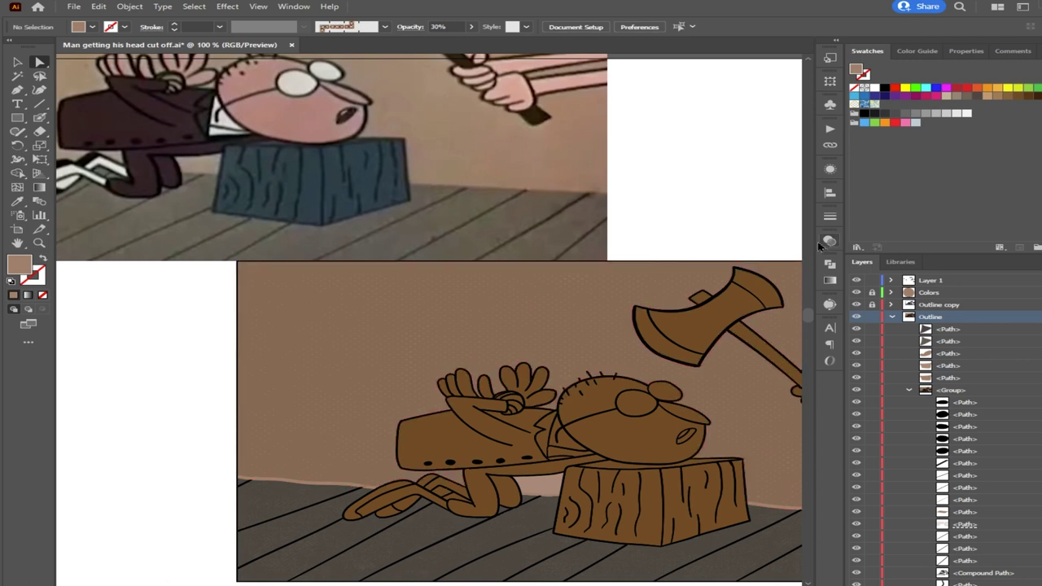
Inspect the light strip along the base of the wall, and collapse, lock and hide the Outline layer
left_click_drag(550, 513, 326, 437)
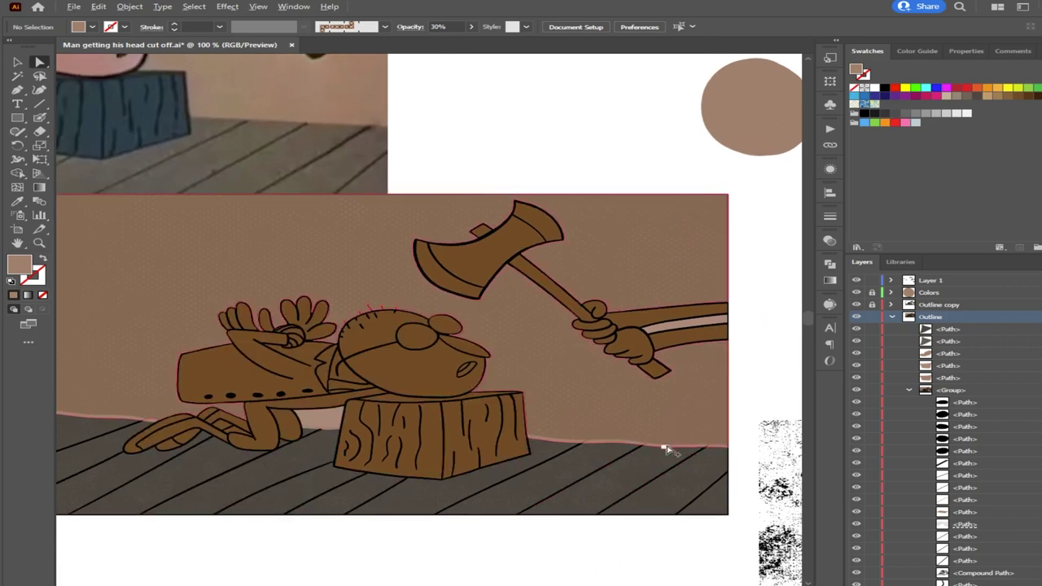
scroll(665, 447, "up", 5)
left_click(600, 449)
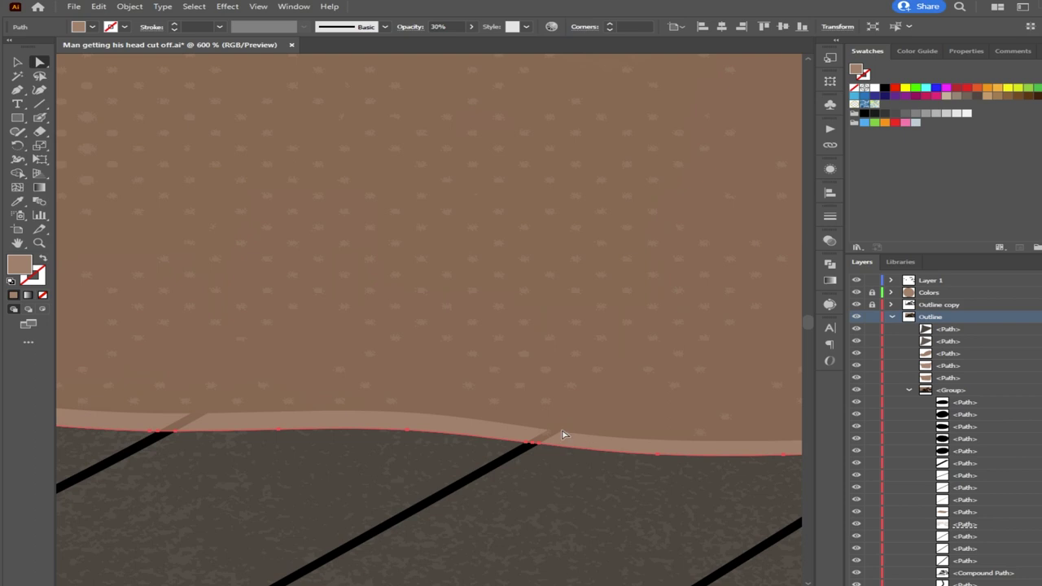
scroll(522, 419, "down", 3)
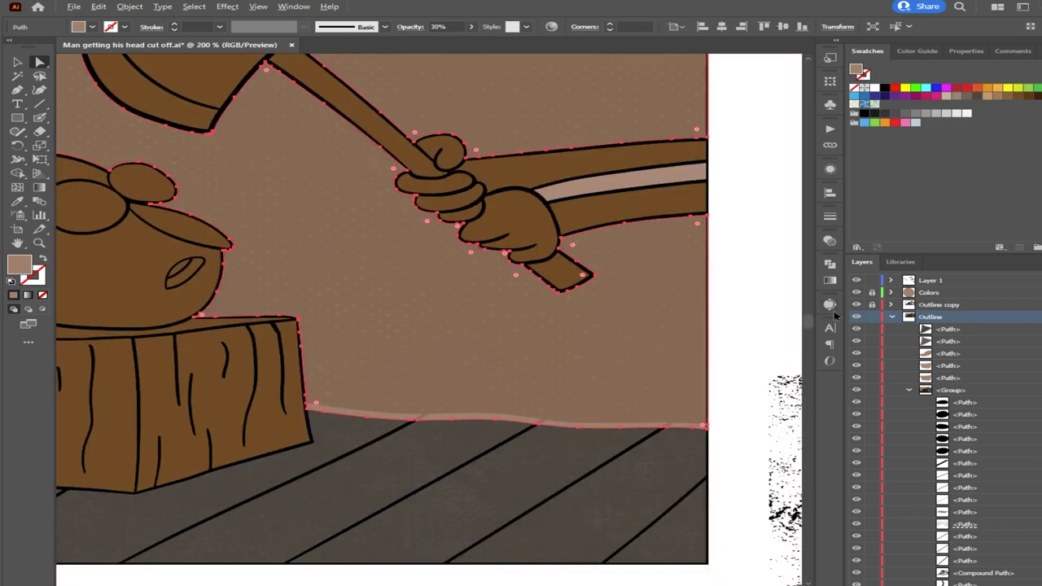
scroll(880, 315, "down", 1)
scroll(892, 310, "up", 1)
left_click(890, 318)
left_click(871, 317)
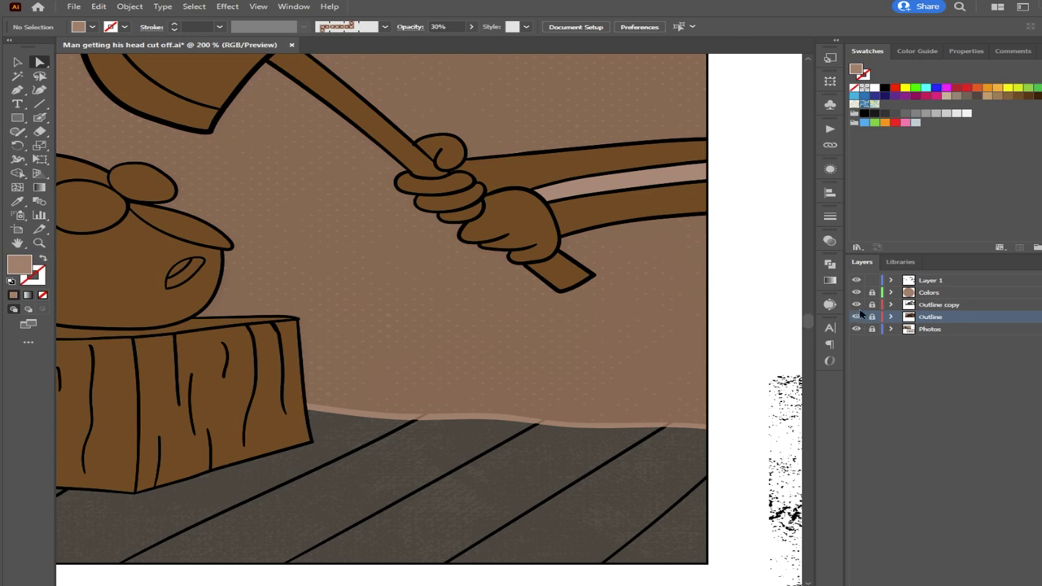
left_click(855, 317)
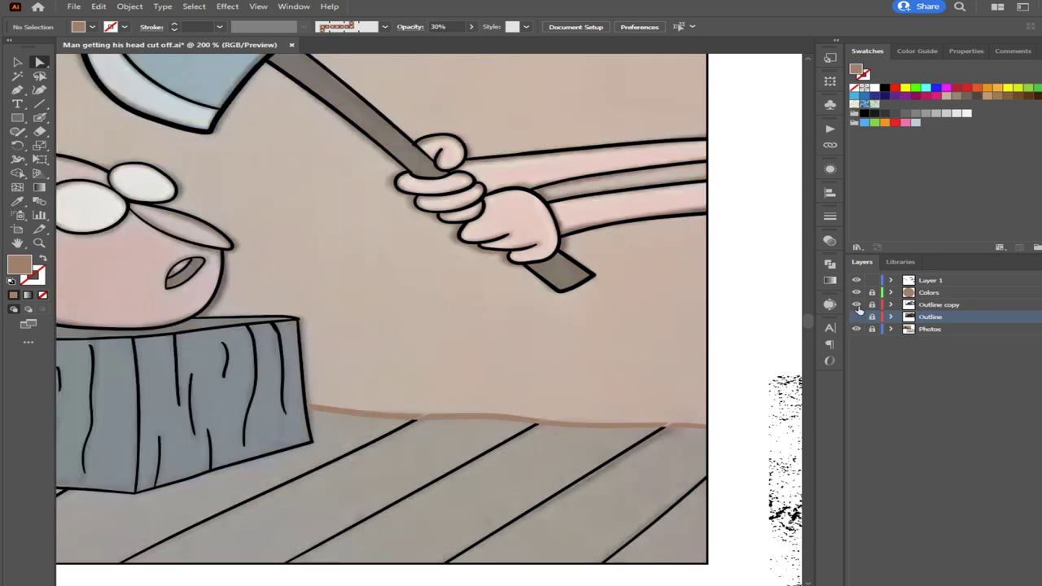
Unlock the Outline copy layer and delete the light brown strip pieces along the wall base between the chopping block and the right edge
left_click(602, 427)
scroll(604, 429, "up", 3)
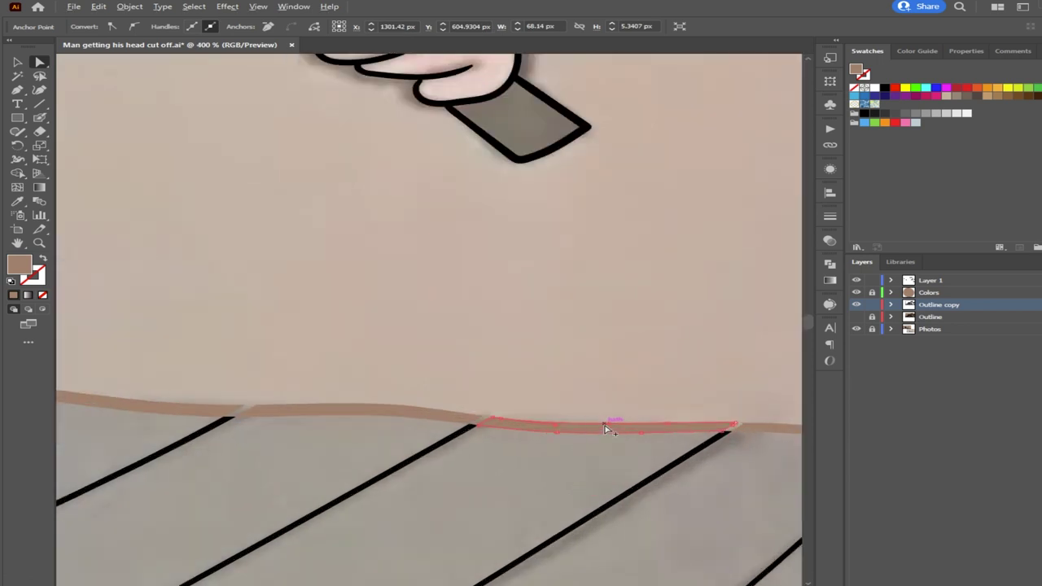
key("Delete")
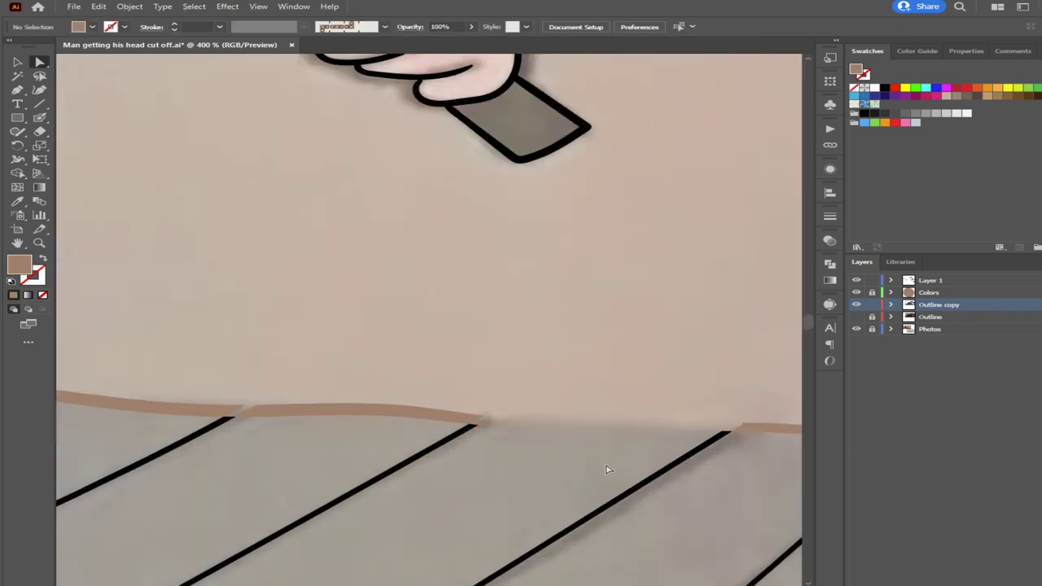
left_click_drag(609, 469, 407, 437)
left_click(594, 405)
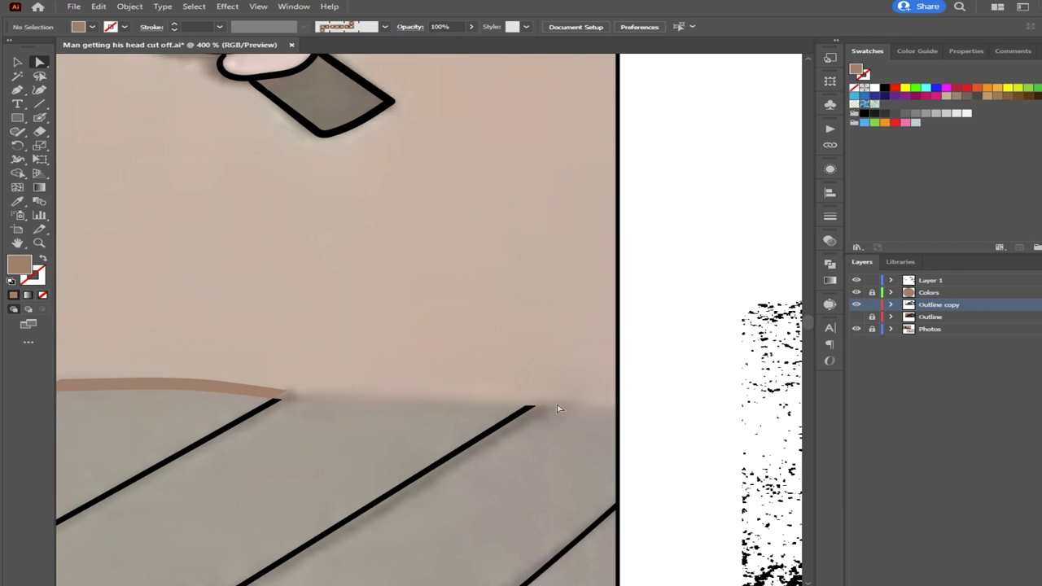
left_click(229, 388)
key("Delete")
scroll(206, 430, "left", 5)
left_click(387, 384)
key("Delete")
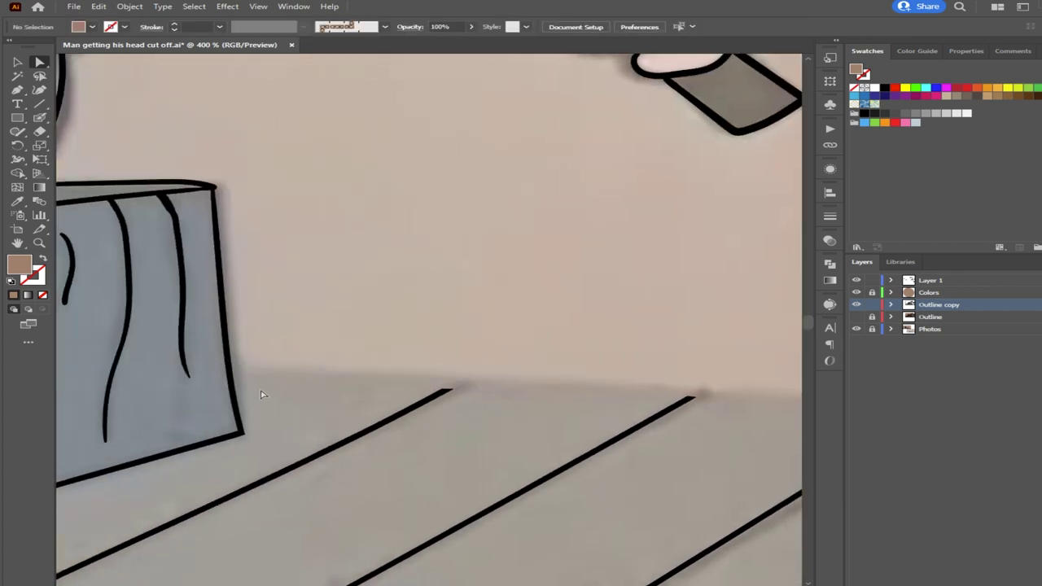
Delete the light brown strip pieces between the kneeling legs and the chopping block
scroll(268, 395, "left", 10)
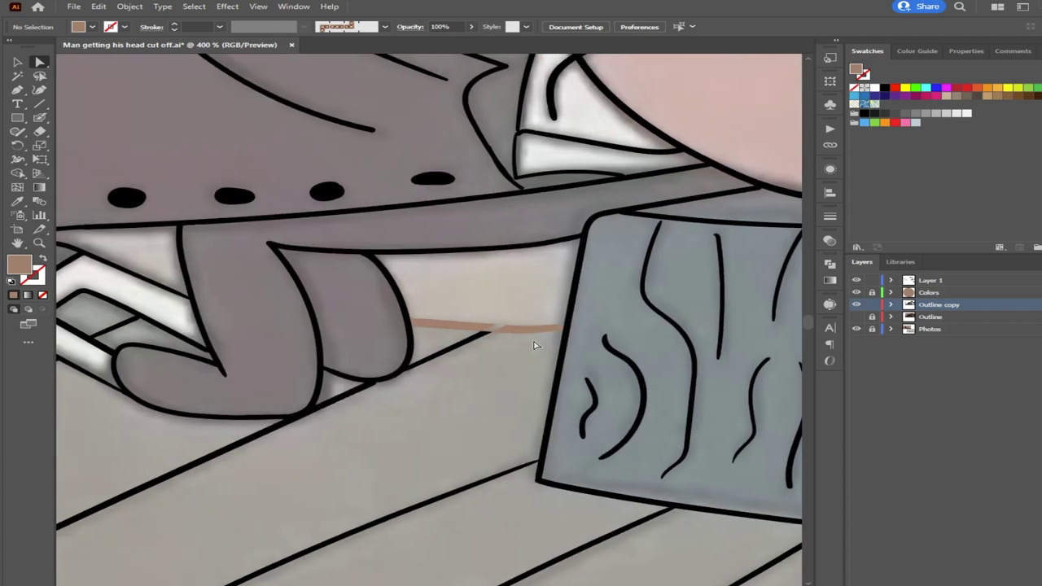
left_click(528, 332)
key("Delete")
key("Delete")
left_click(448, 324)
key("Delete")
Delete the light brown strip pieces along the wall base behind and to the left of the man's feet
left_click_drag(323, 352, 670, 350)
left_click_drag(402, 324, 612, 345)
left_click(372, 323)
key("Delete")
left_click(274, 305)
key("Delete")
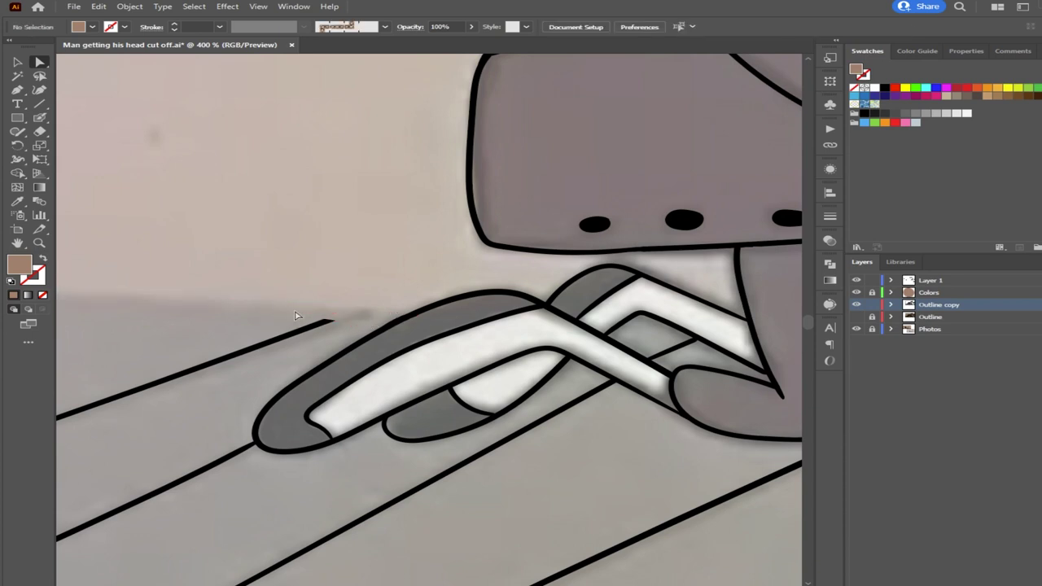
Toggle the Outline layer's visibility to check the wall base for leftover strips, and leave the layer shown
scroll(294, 316, "down", 2)
left_click_drag(246, 321, 415, 344)
mouse_move(710, 343)
left_mouse_down()
mouse_move(500, 319)
mouse_move(254, 347)
left_mouse_up()
scroll(500, 319, "down", 2)
left_click(855, 317)
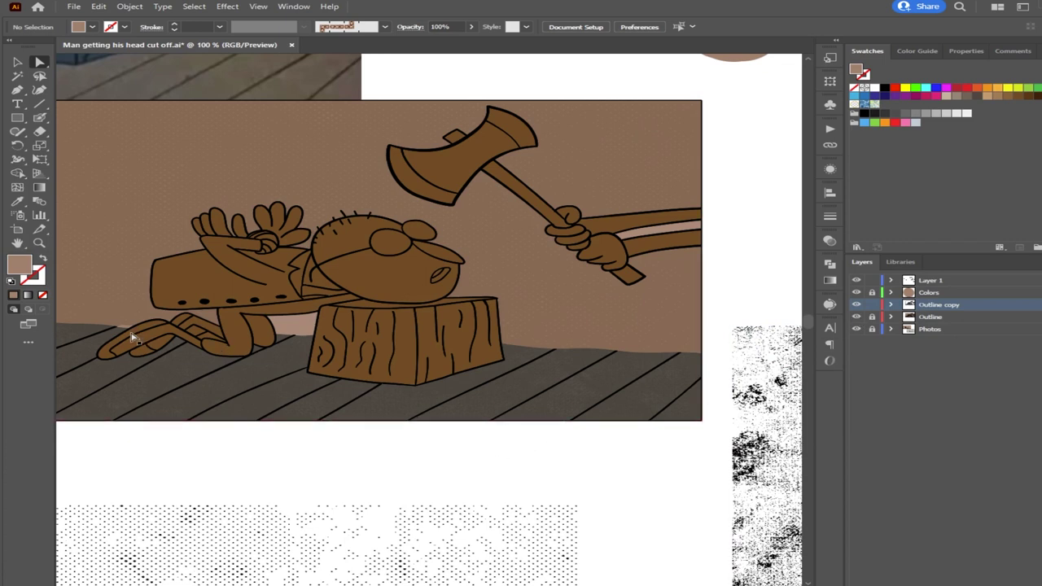
left_click(857, 317)
scroll(94, 342, "up", 5)
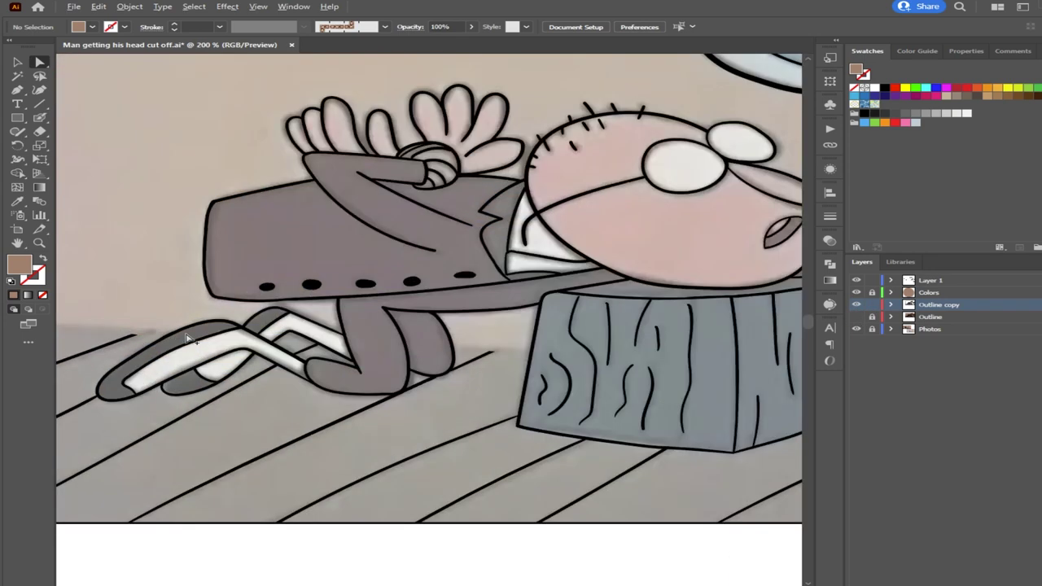
left_click_drag(94, 342, 361, 362)
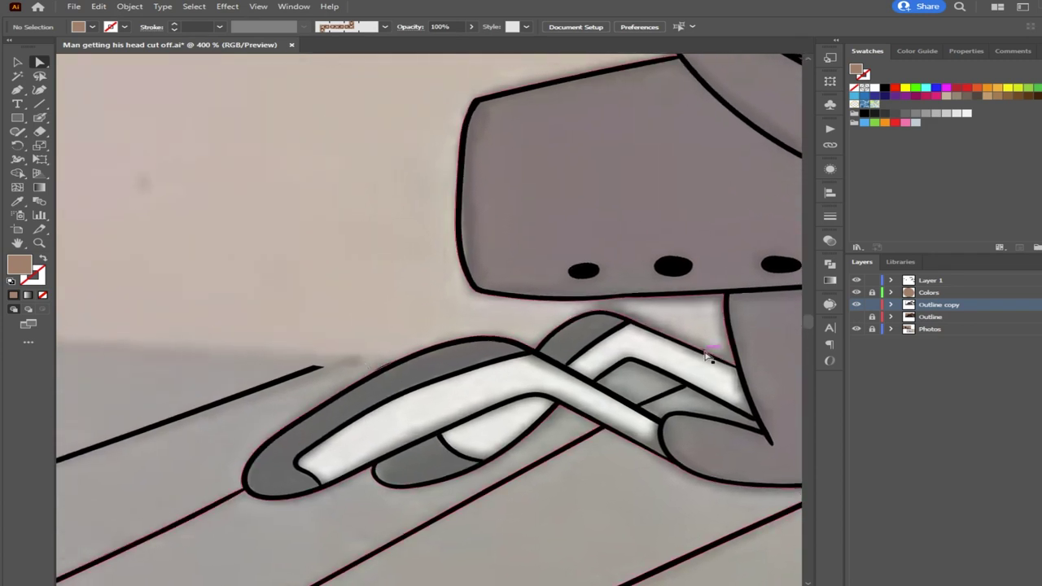
left_click(856, 316)
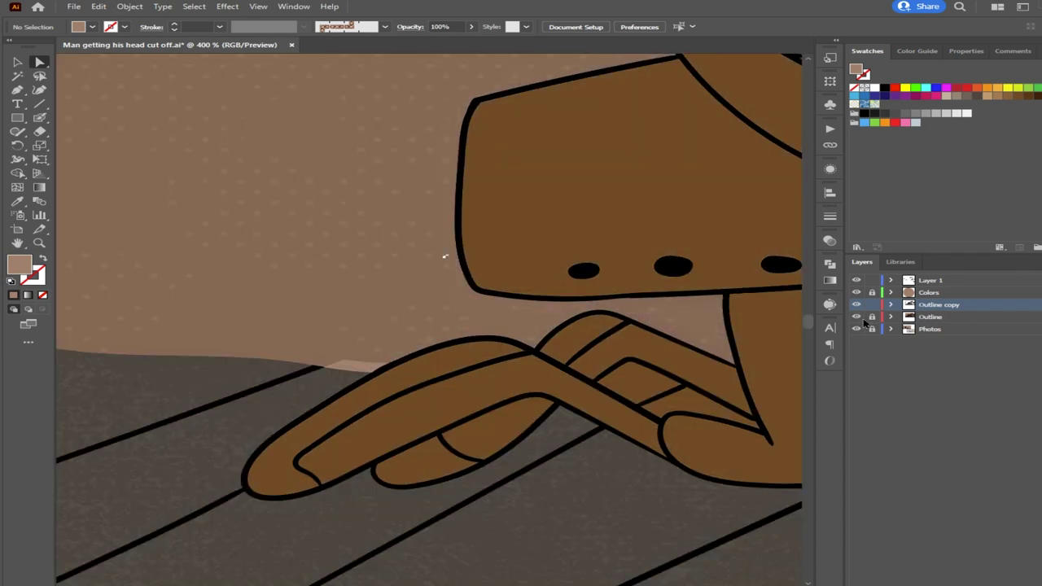
Unlock the Outline layer and delete the leftover light patch beside the man's rear shoe
left_click(355, 372)
key("Delete")
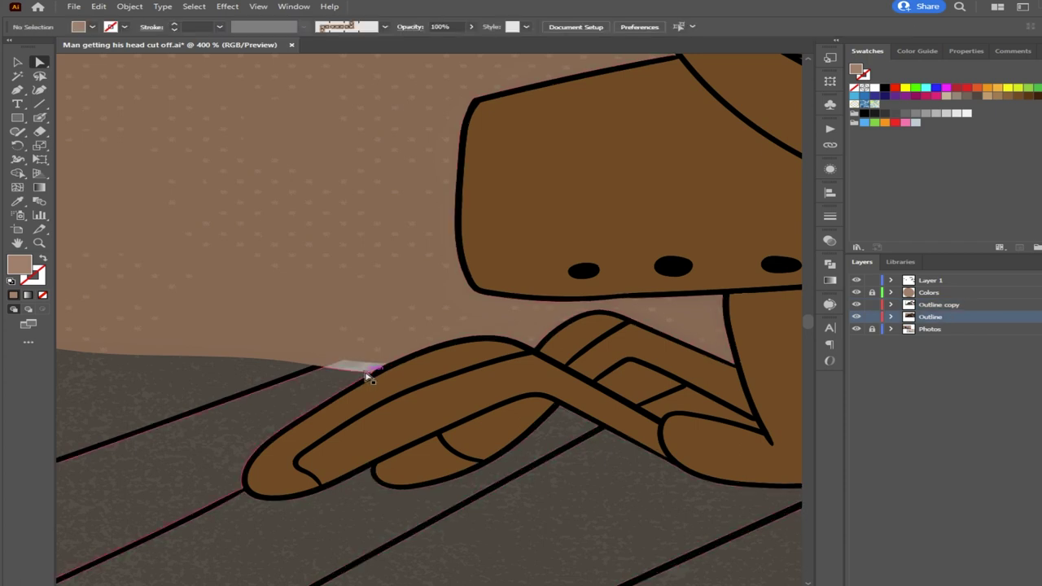
Try to paint over the grey gap beside the shoe with the Blob Brush in the wall colour at 100% opacity, and undo it
scroll(363, 370, "up", 3)
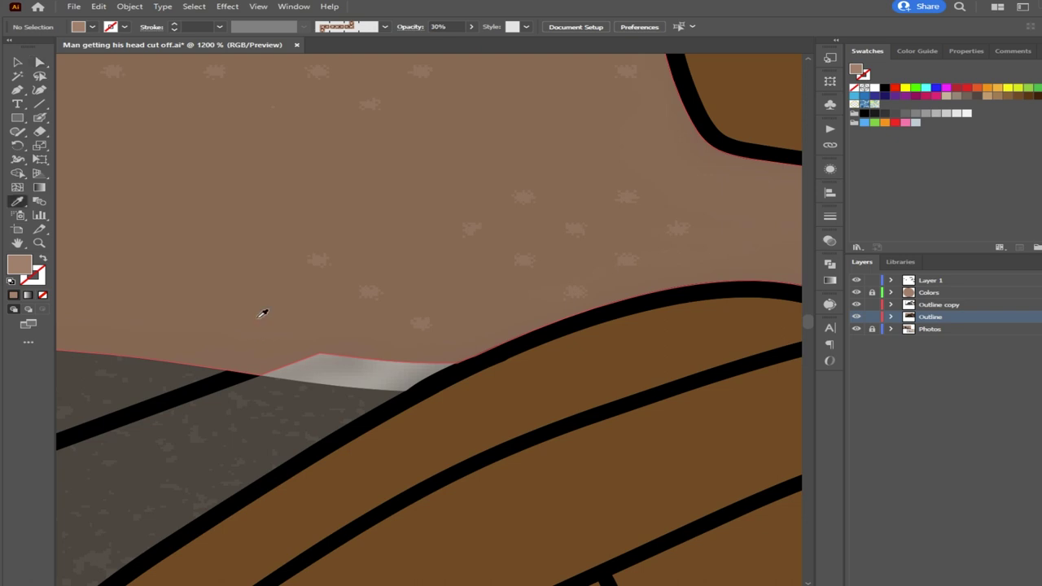
left_click(39, 118)
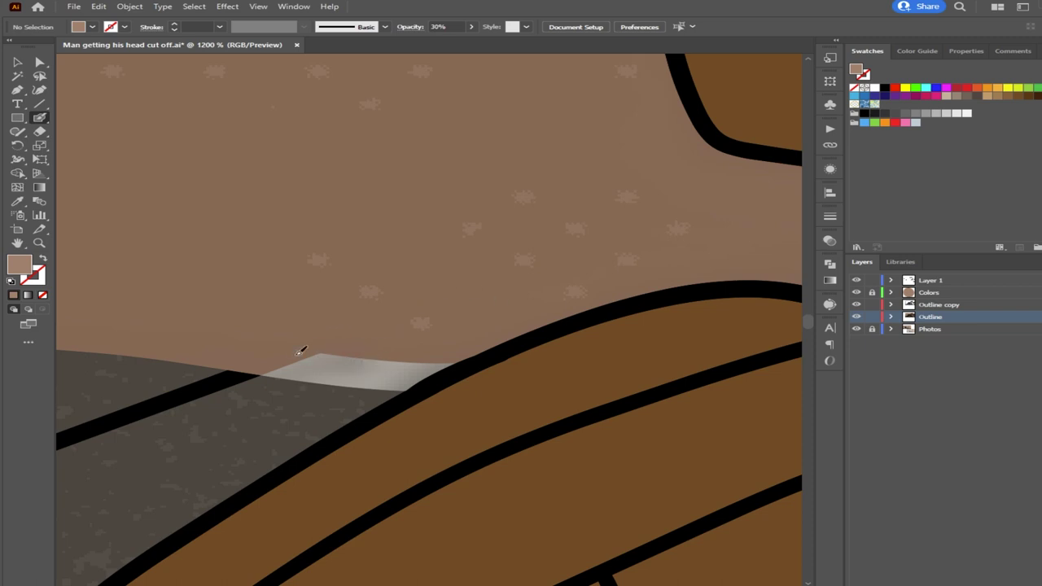
left_click_drag(263, 368, 318, 374)
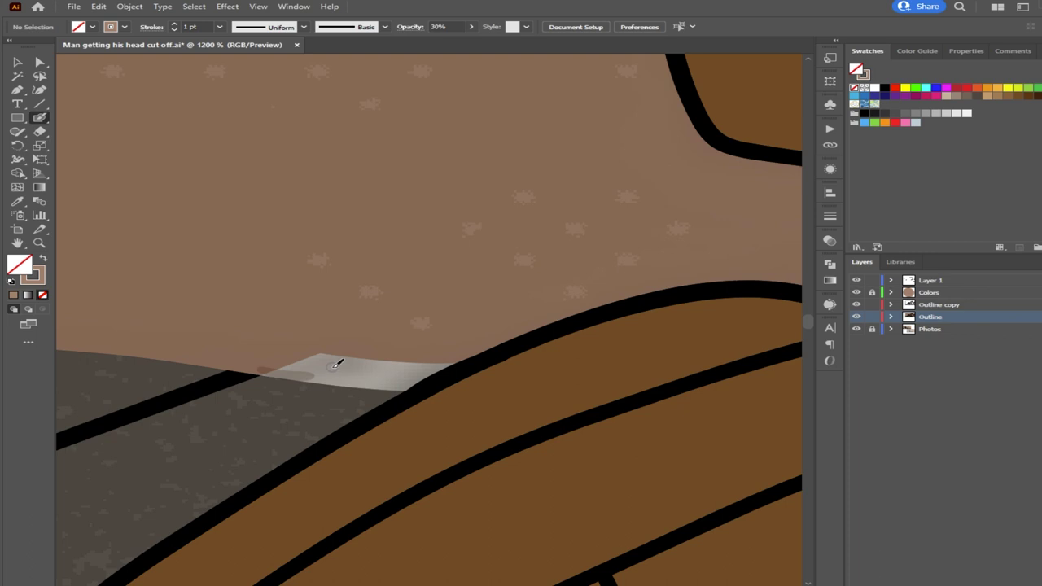
key("shift+x")
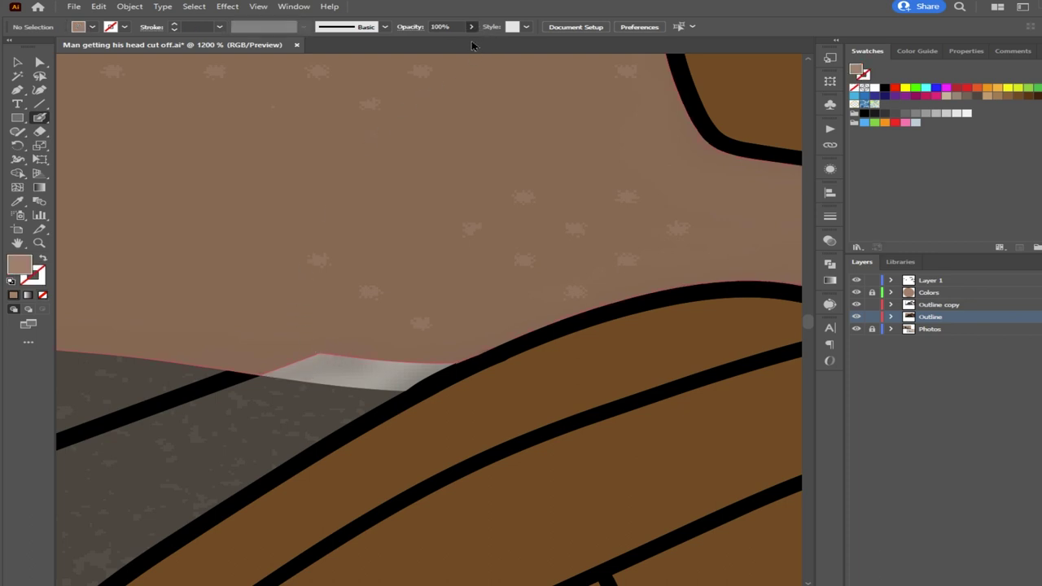
left_click_drag(319, 358, 335, 373)
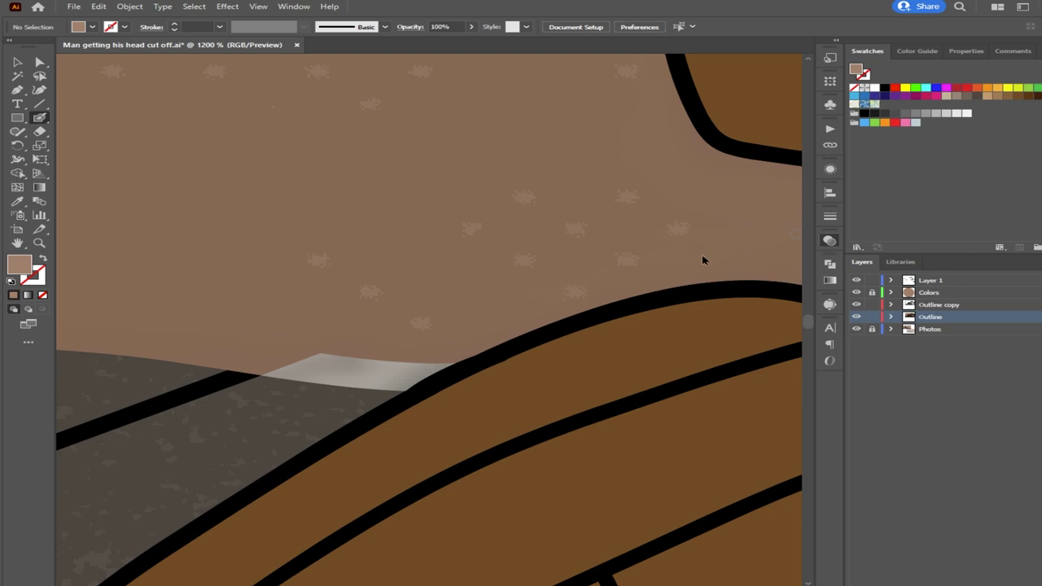
left_click_drag(319, 358, 357, 361)
key("ctrl+z")
Delete the leftover light brown patch and brown strip at the upper end of the plank line near the wall's left edge
scroll(387, 262, "down", 6)
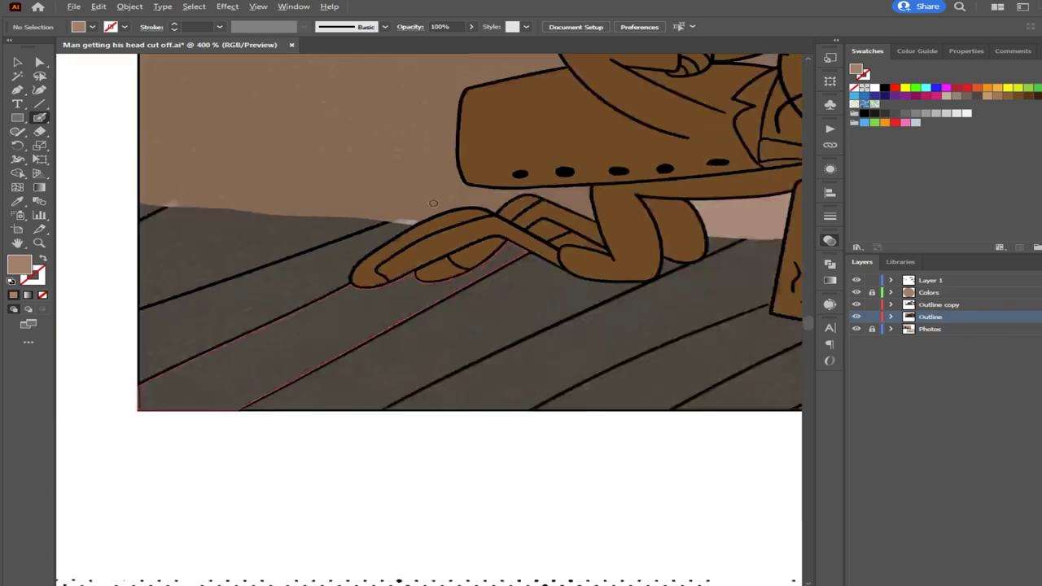
scroll(320, 205, "up", 5)
left_click_drag(413, 224, 224, 253)
left_click(40, 62)
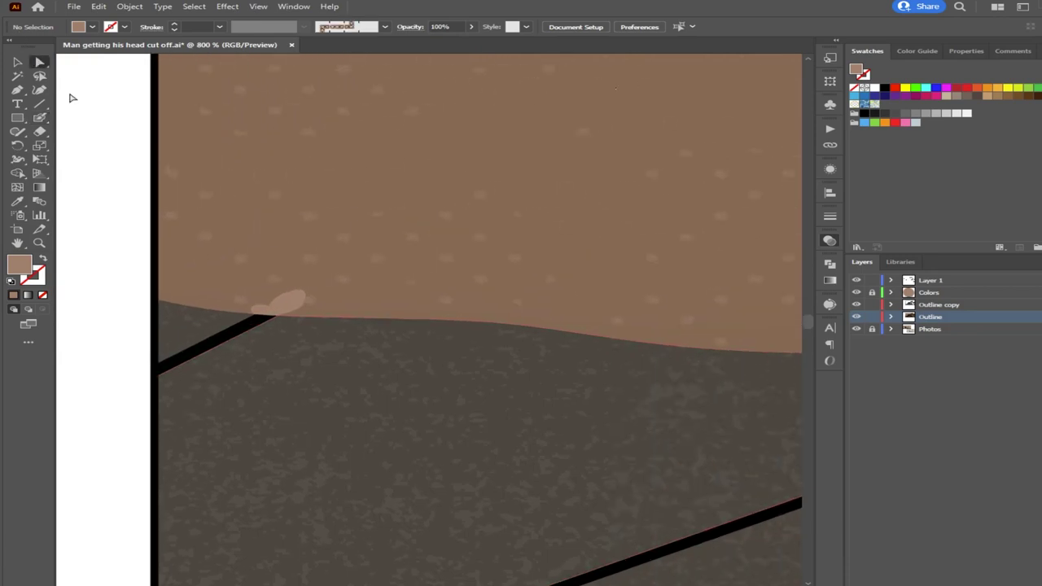
left_click(288, 310)
key("Delete")
left_click(287, 314)
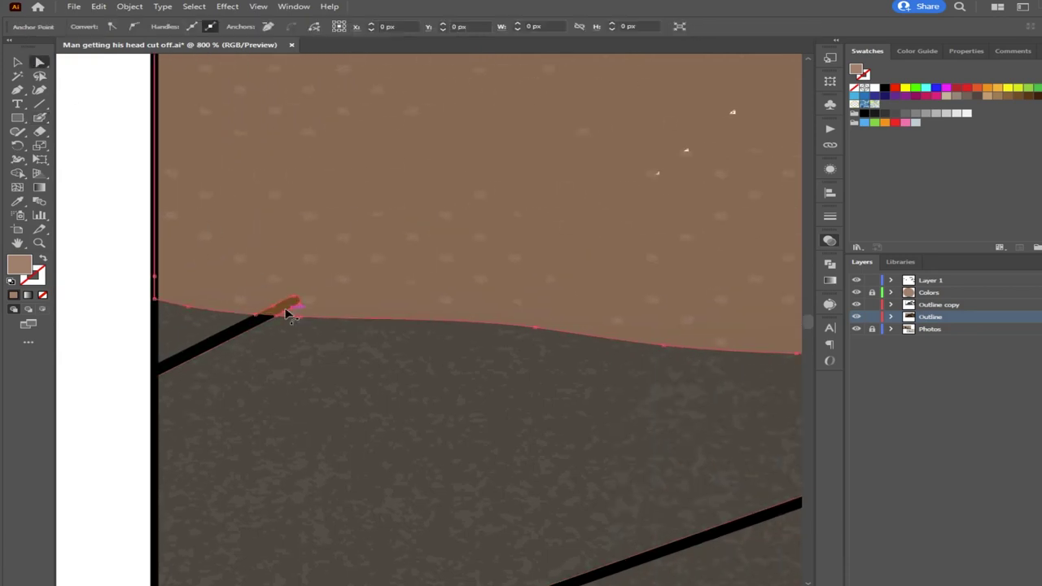
left_click(286, 313)
left_click(284, 312)
key("Delete")
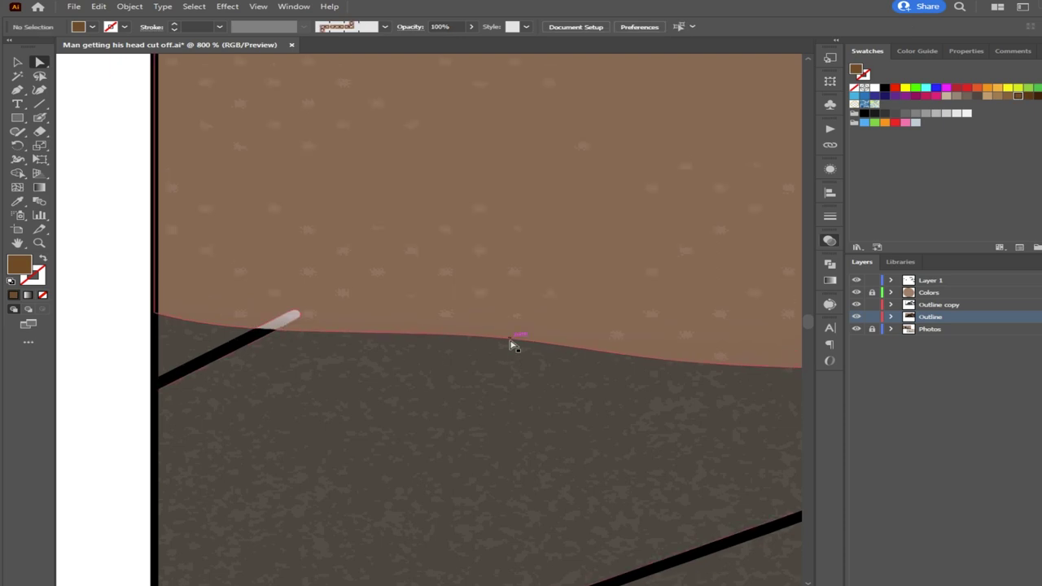
Move the 30% opacity wall overlay and its texture image together out of the scene, off the artboard's left side
scroll(512, 344, "down", 6)
left_click_drag(590, 399, 145, 415)
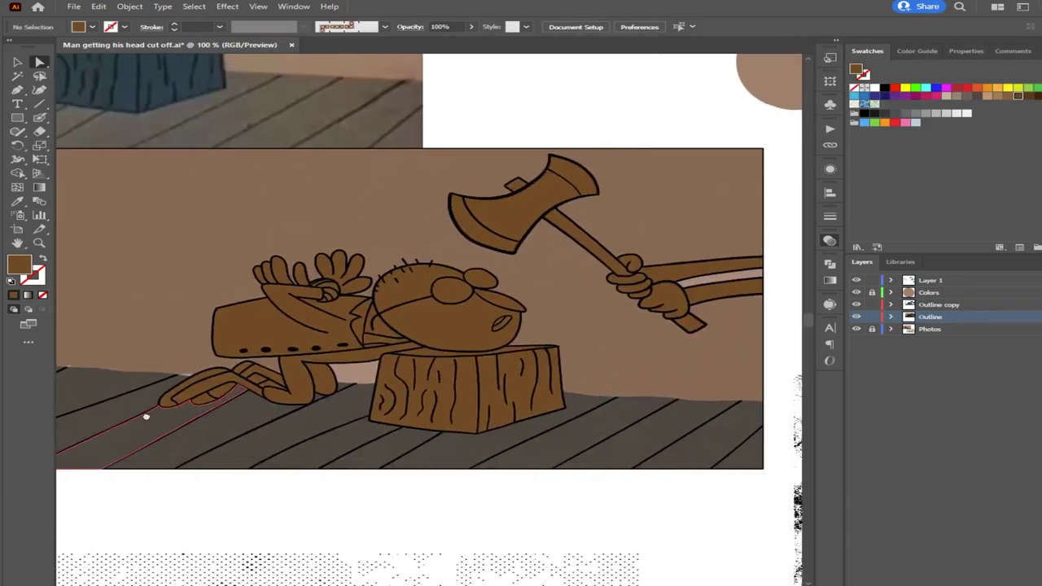
left_click(163, 354)
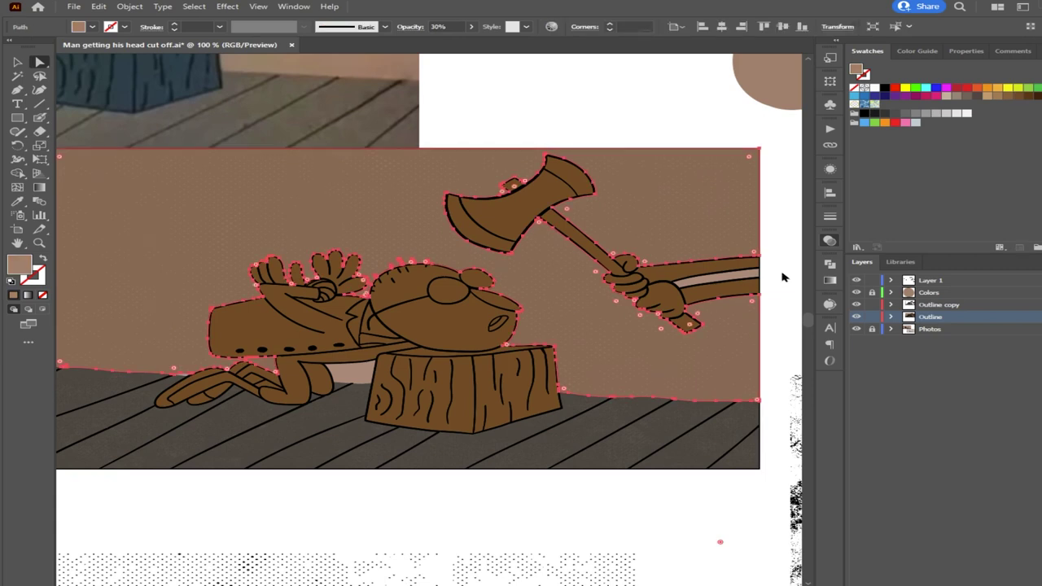
left_click(460, 457, "shift")
scroll(551, 485, "down", 4)
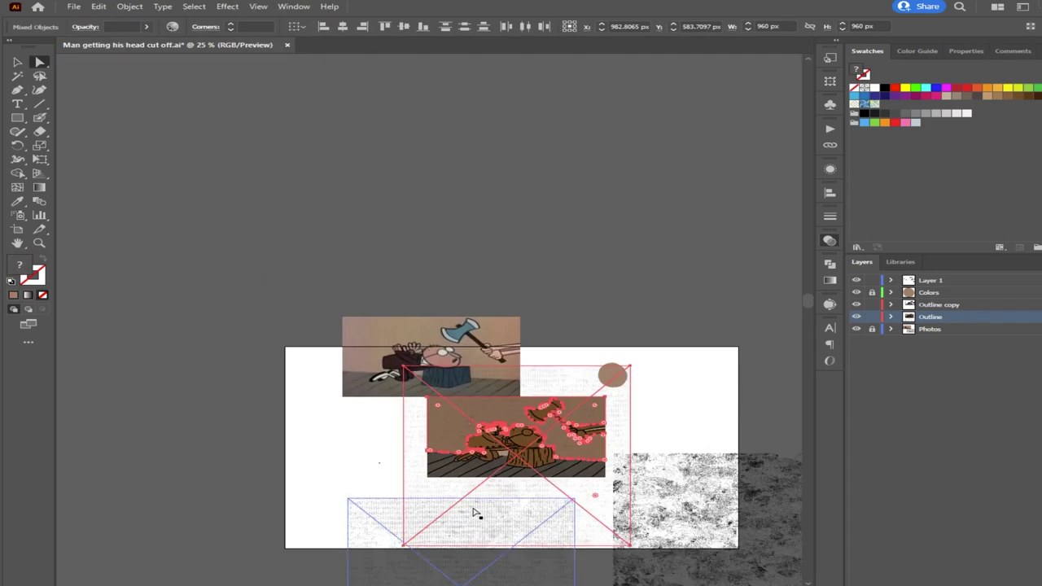
left_click_drag(504, 489, 195, 458)
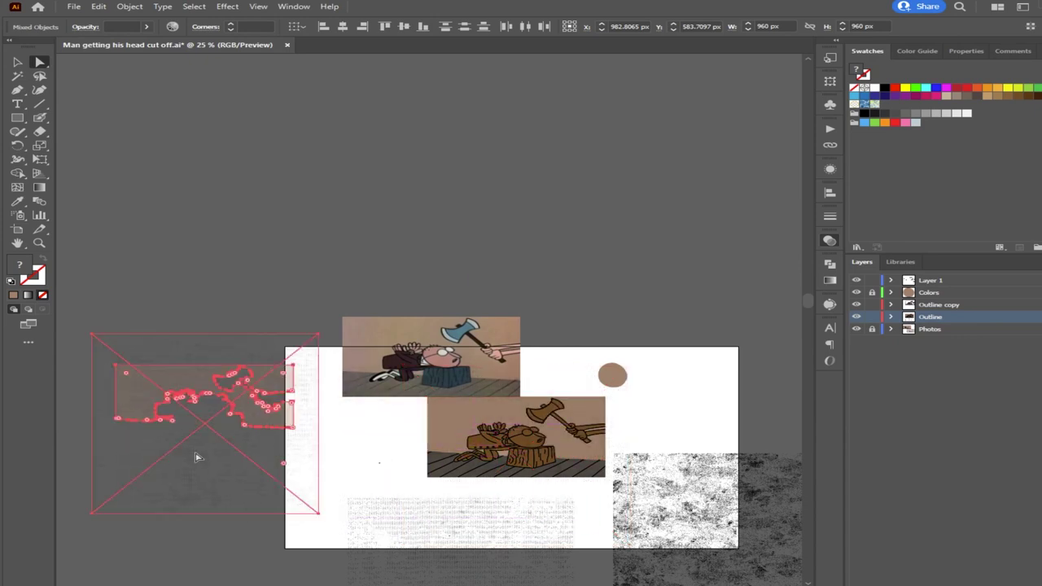
left_click(367, 481)
Try to move the remaining wall shape up and to the left, and undo the move
scroll(495, 440, "up", 5)
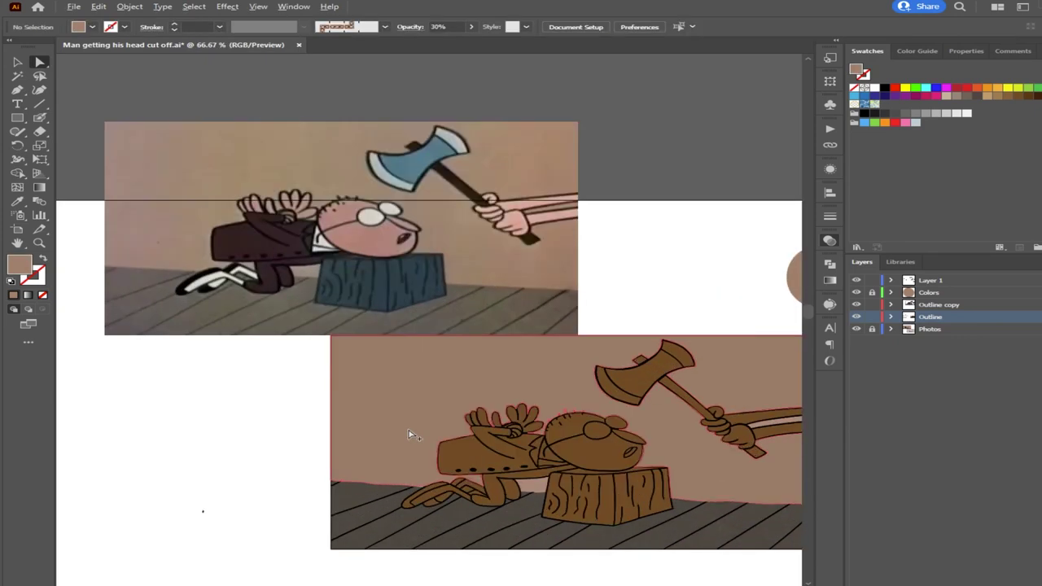
left_click_drag(306, 433, 179, 395)
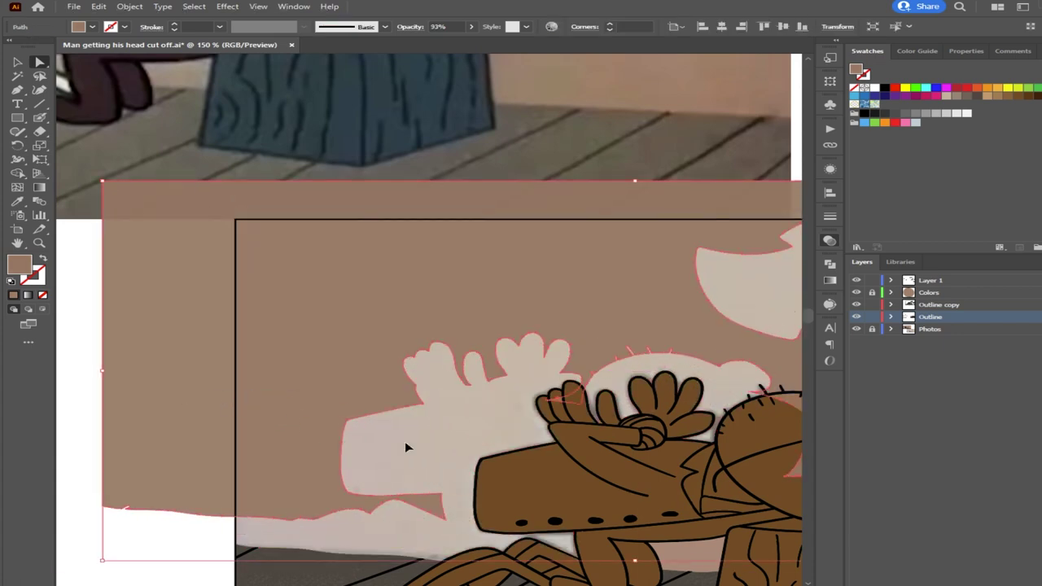
key("ctrl+z")
Paint over the grey gap beside the man's rear shoe with the Blob Brush in the wall colour
left_click_drag(651, 530, 560, 382)
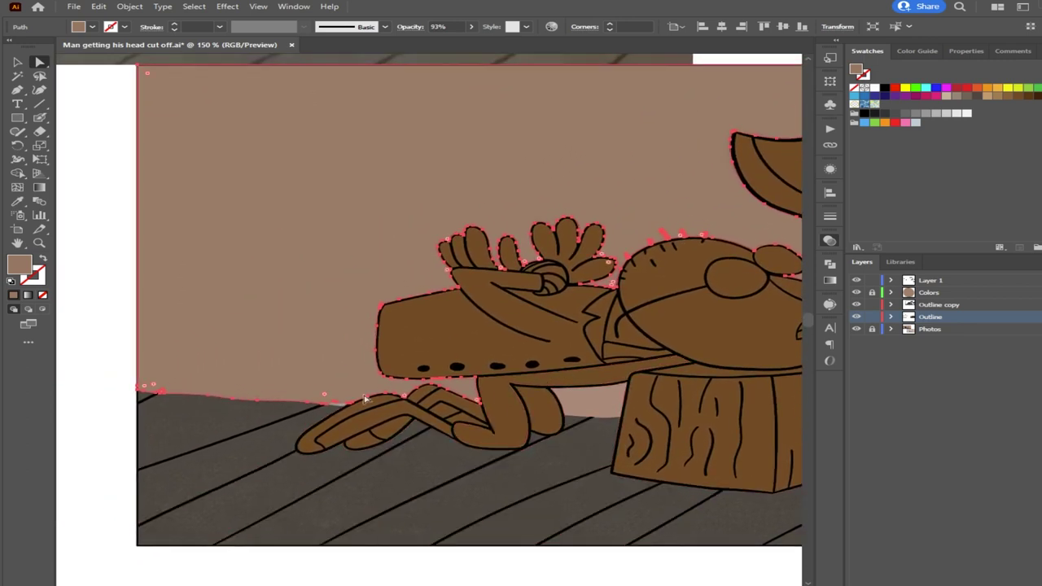
scroll(347, 409, "up", 5)
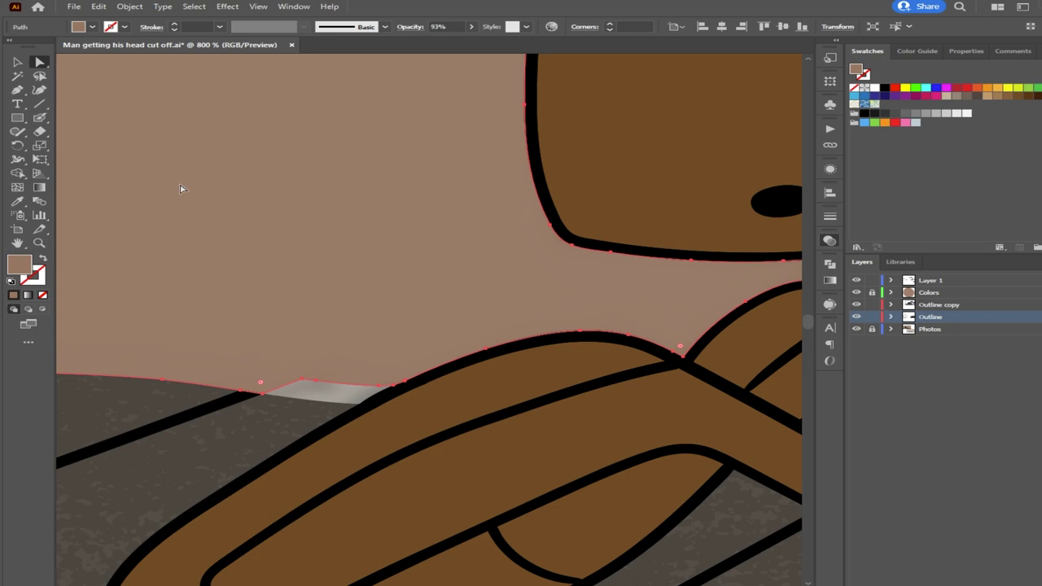
key("i")
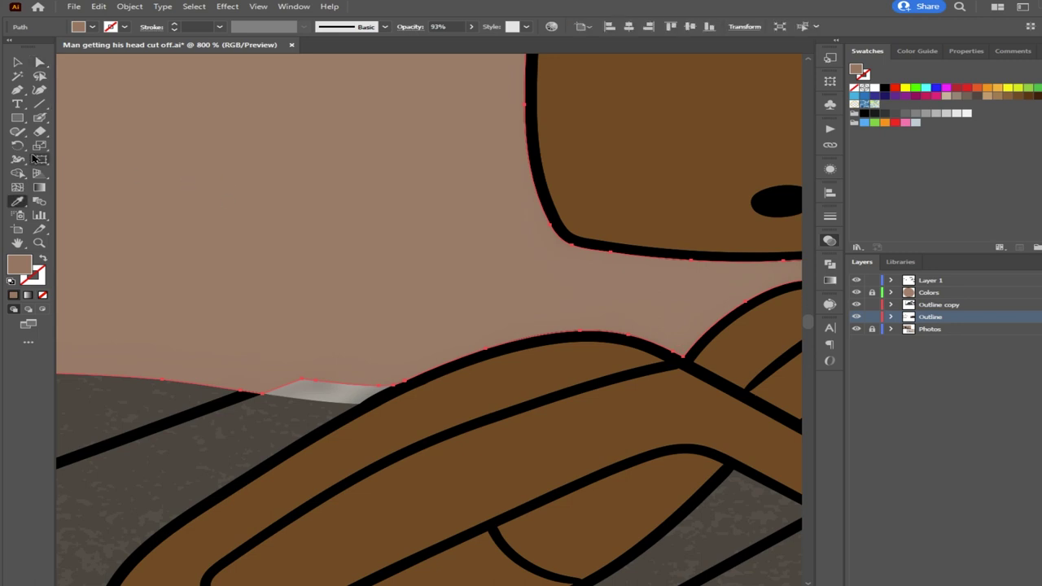
left_click(39, 117)
scroll(342, 374, "up", 1)
scroll(363, 407, "up", 3, "alt")
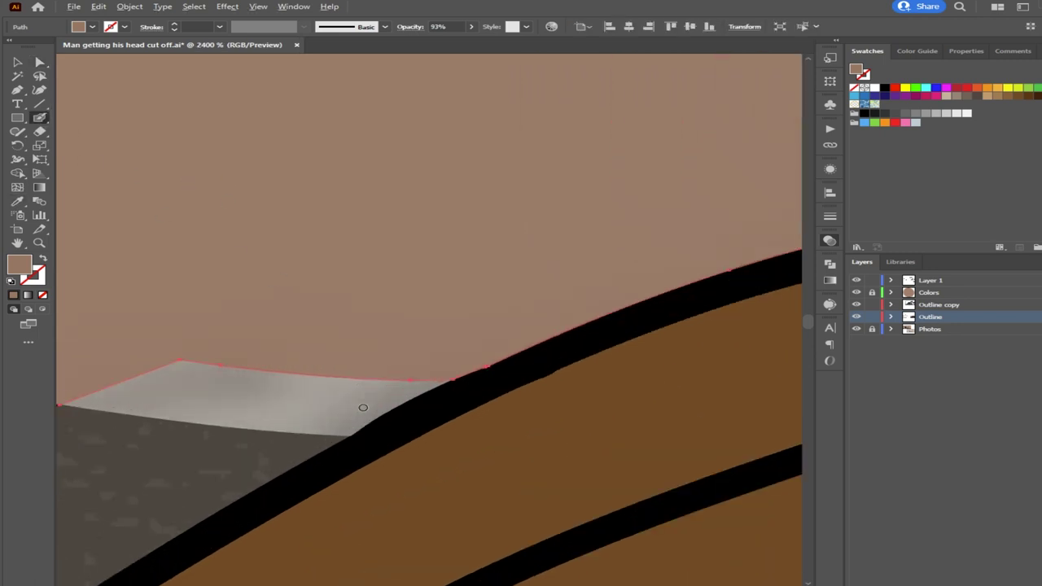
left_click_drag(467, 378, 525, 332)
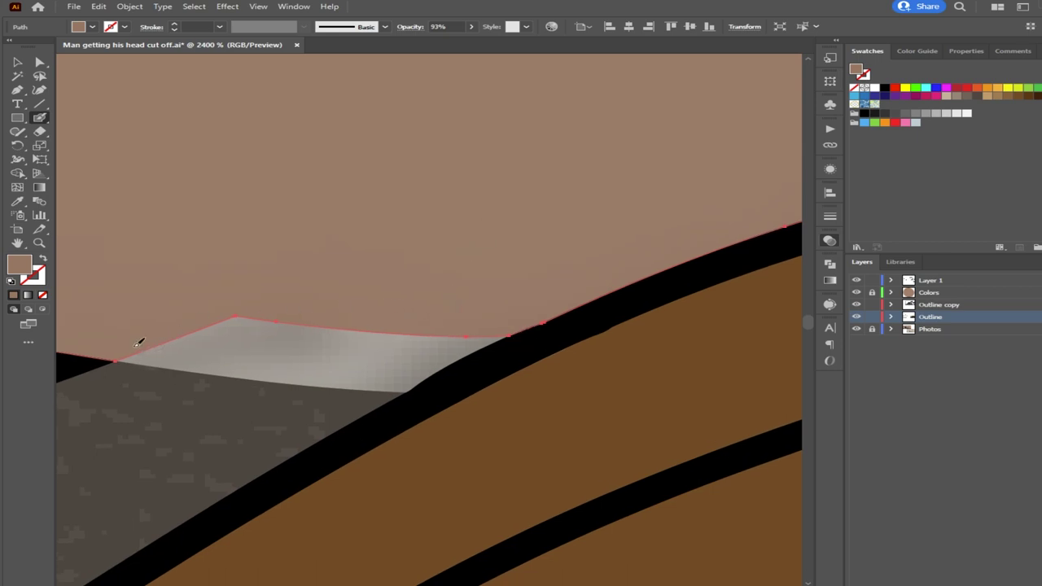
mouse_move(122, 348)
left_mouse_down()
mouse_move(319, 371)
mouse_move(428, 366)
mouse_move(488, 337)
mouse_move(422, 344)
mouse_move(335, 315)
mouse_move(268, 312)
mouse_move(198, 327)
left_mouse_up()
left_click_drag(371, 347, 383, 357)
left_click_drag(262, 315, 436, 357)
scroll(319, 323, "up", 5)
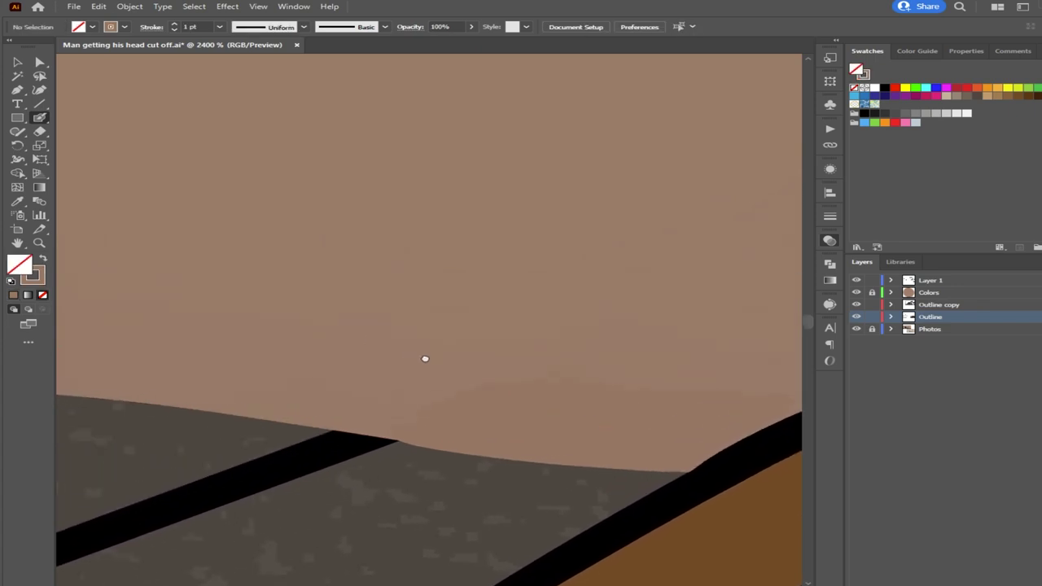
Paint over the light gap at the plank line's end near the wall's left edge with the Blob Brush, undoing and redoing the strokes
left_click_drag(256, 406, 467, 409)
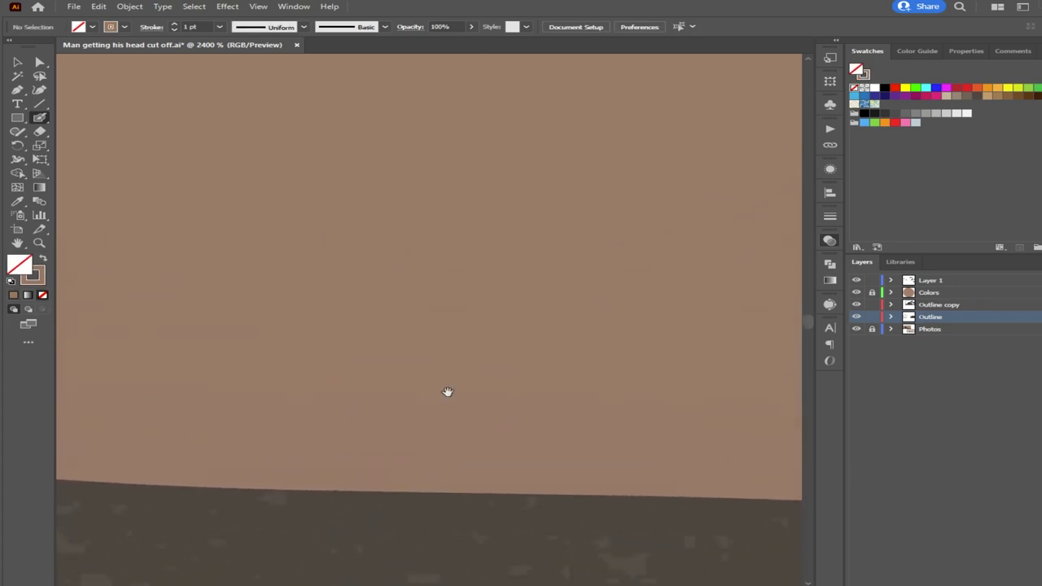
scroll(236, 358, "down", 5)
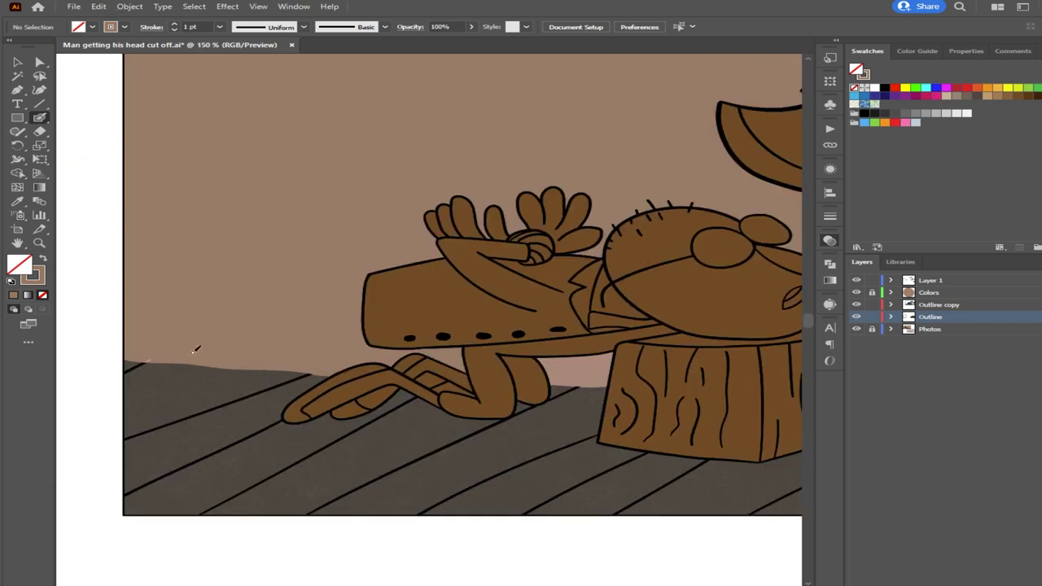
scroll(321, 360, "up", 3)
scroll(311, 377, "up", 3)
scroll(326, 390, "up", 1)
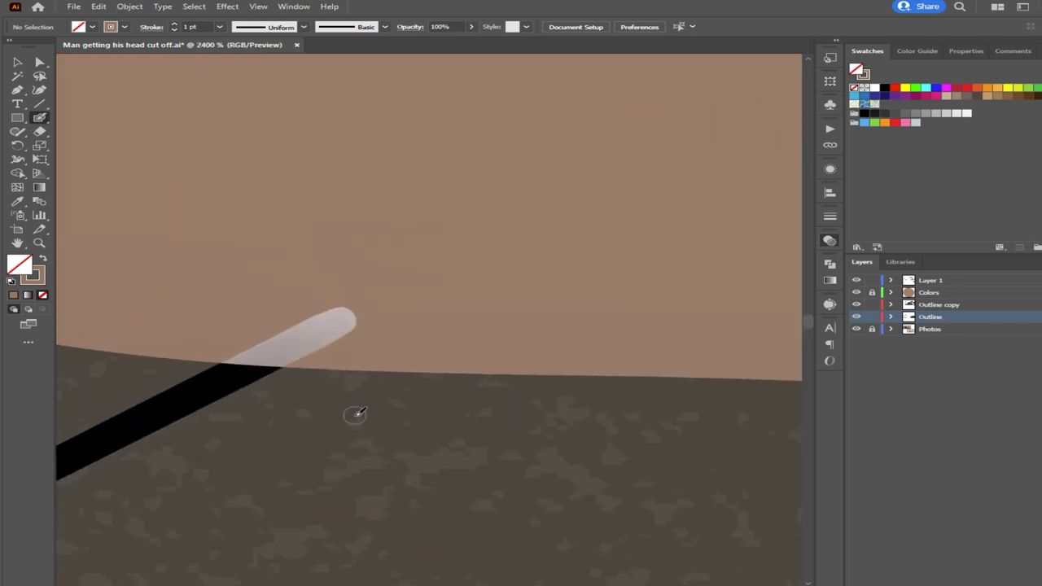
mouse_move(227, 348)
left_mouse_down()
mouse_move(291, 353)
mouse_move(305, 342)
mouse_move(295, 358)
mouse_move(307, 346)
left_mouse_up()
mouse_move(228, 356)
left_mouse_down()
mouse_move(304, 355)
mouse_move(310, 337)
mouse_move(273, 363)
mouse_move(283, 356)
mouse_move(236, 363)
mouse_move(318, 312)
mouse_move(328, 318)
mouse_move(321, 338)
mouse_move(309, 310)
left_mouse_up()
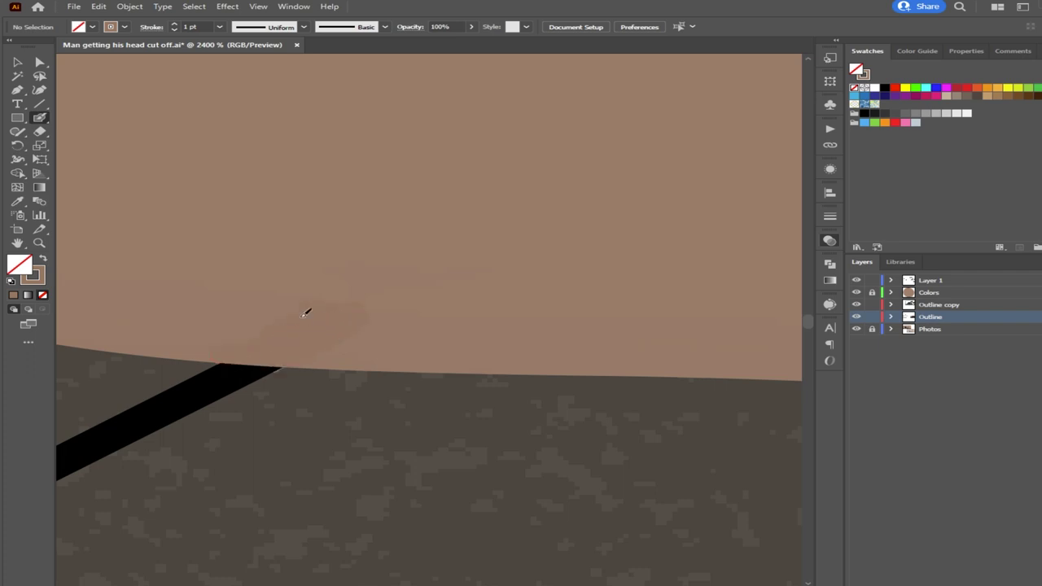
key("ctrl+z")
key("ctrl+z")
key("ctrl+z")
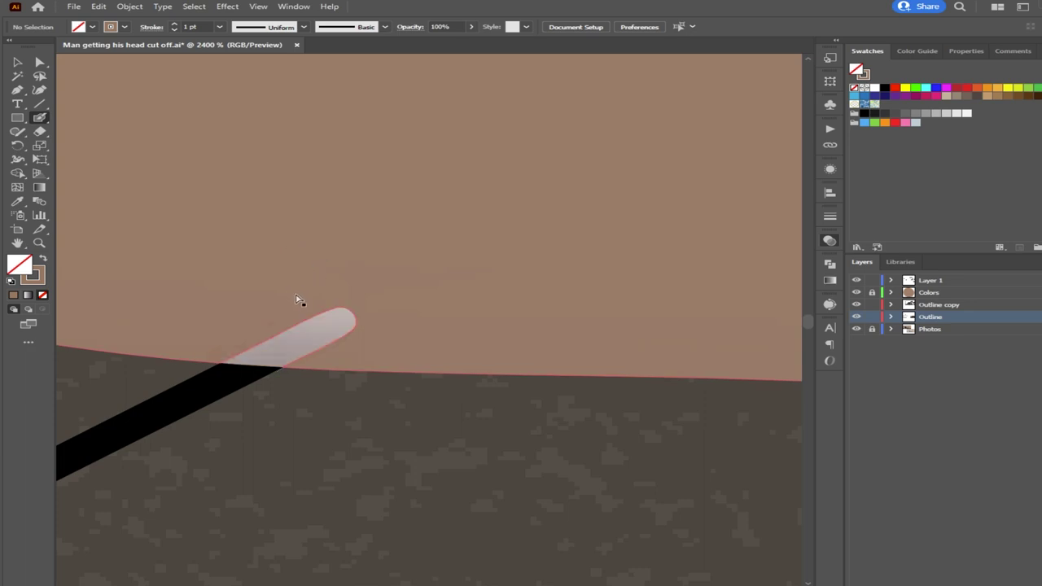
mouse_move(228, 366)
left_mouse_down()
mouse_move(279, 357)
mouse_move(342, 332)
mouse_move(304, 341)
mouse_move(304, 321)
mouse_move(273, 323)
left_mouse_up()
scroll(272, 202, "down", 1)
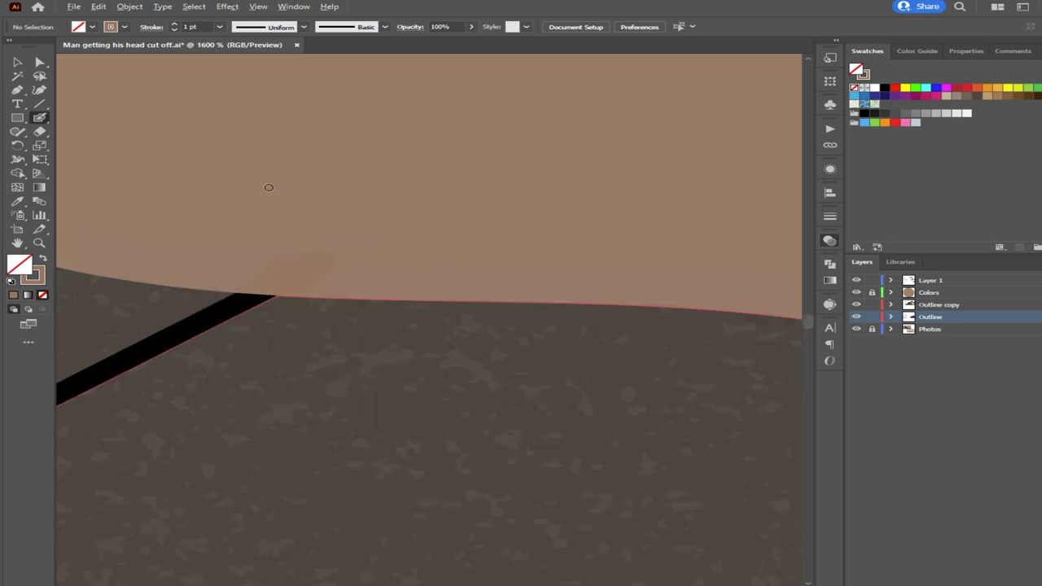
Apply a Pathfinder operation to the painted patch at the plank line's end together with the wall shape, and deselect them
key("v")
left_click(321, 268)
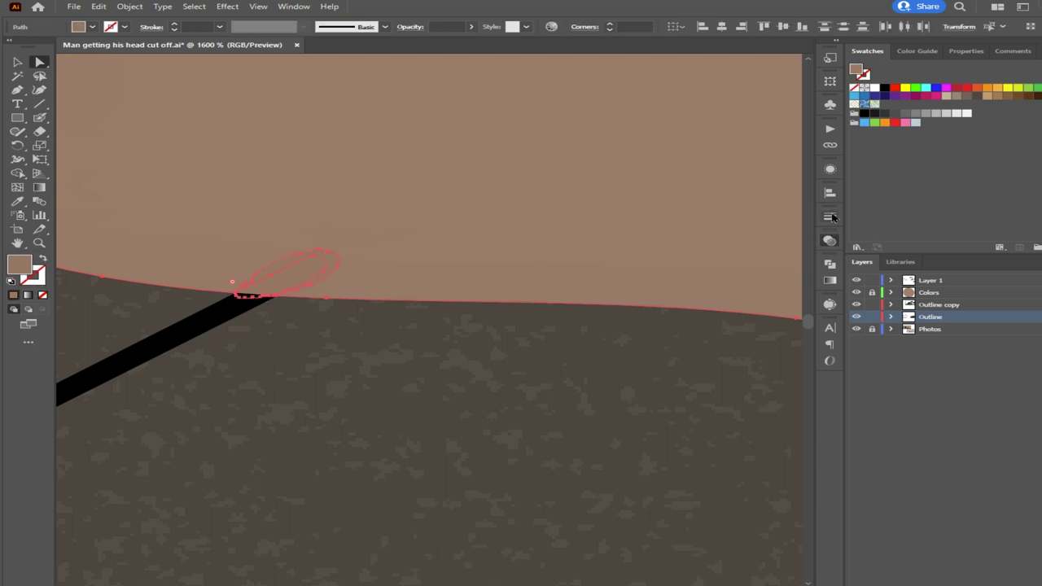
key("ctrl+4")
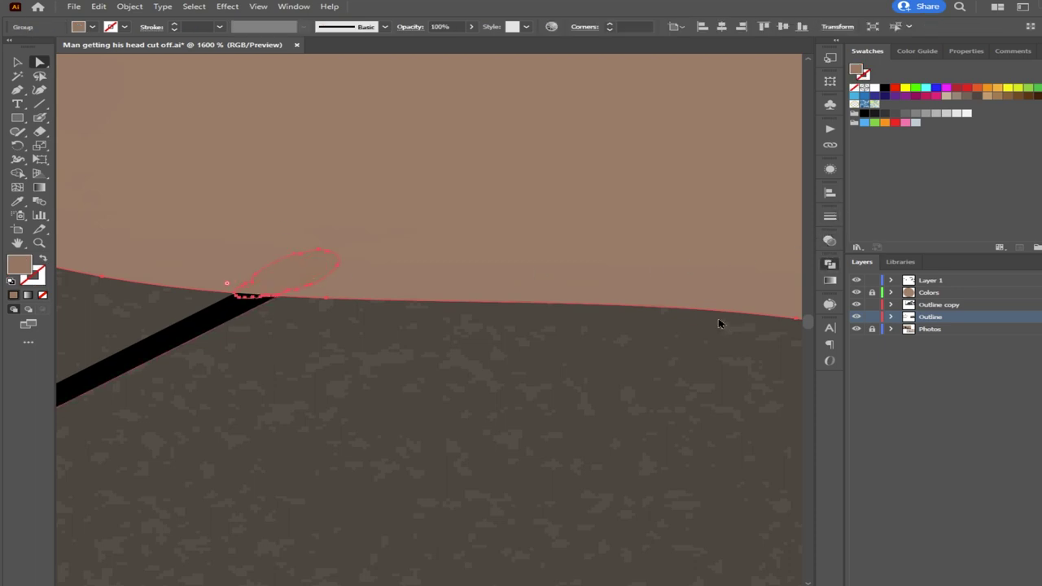
scroll(370, 246, "down", 2)
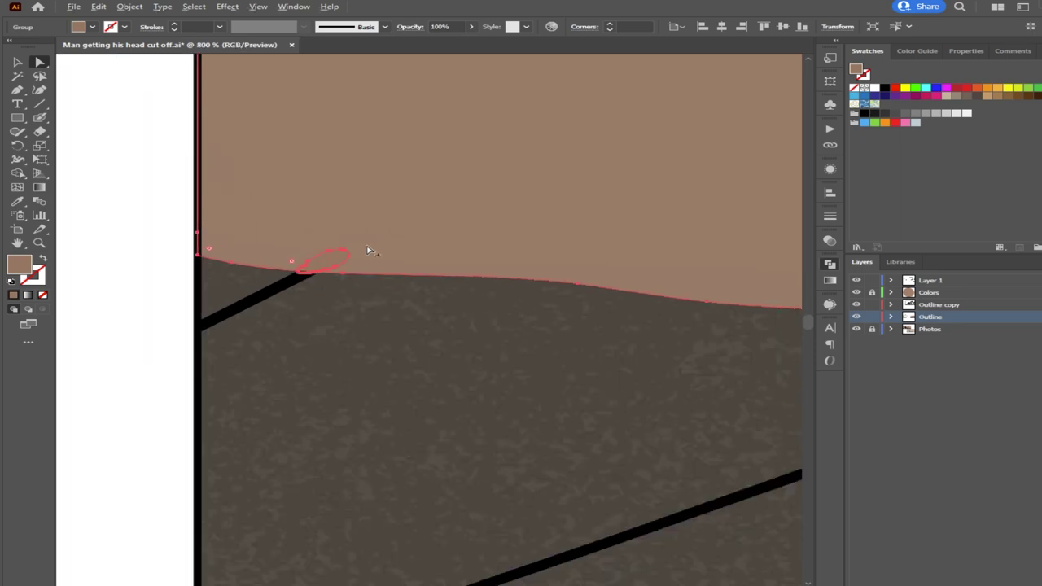
left_click(126, 262)
left_click(334, 260)
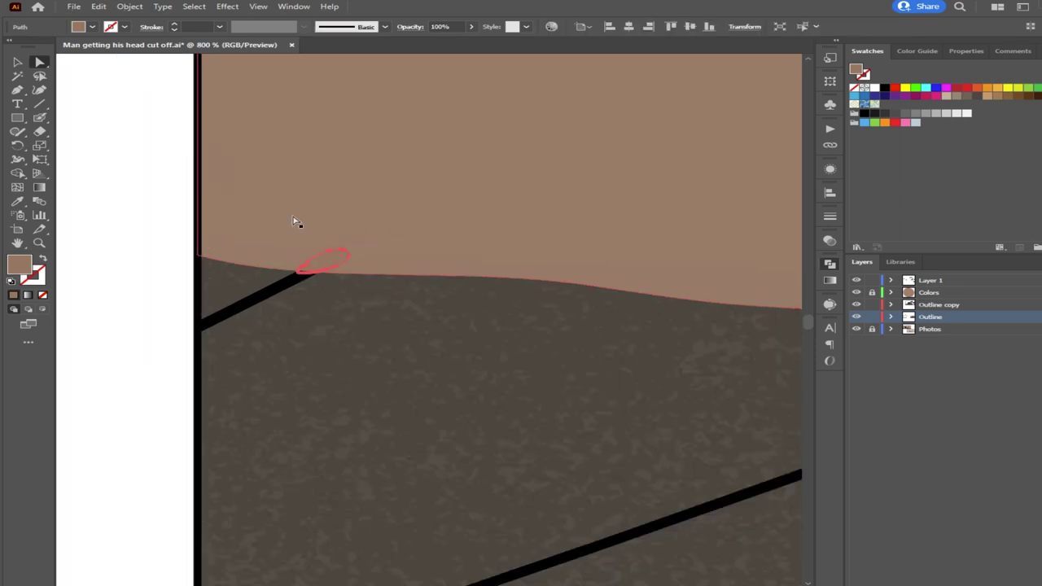
left_click(291, 216, "shift")
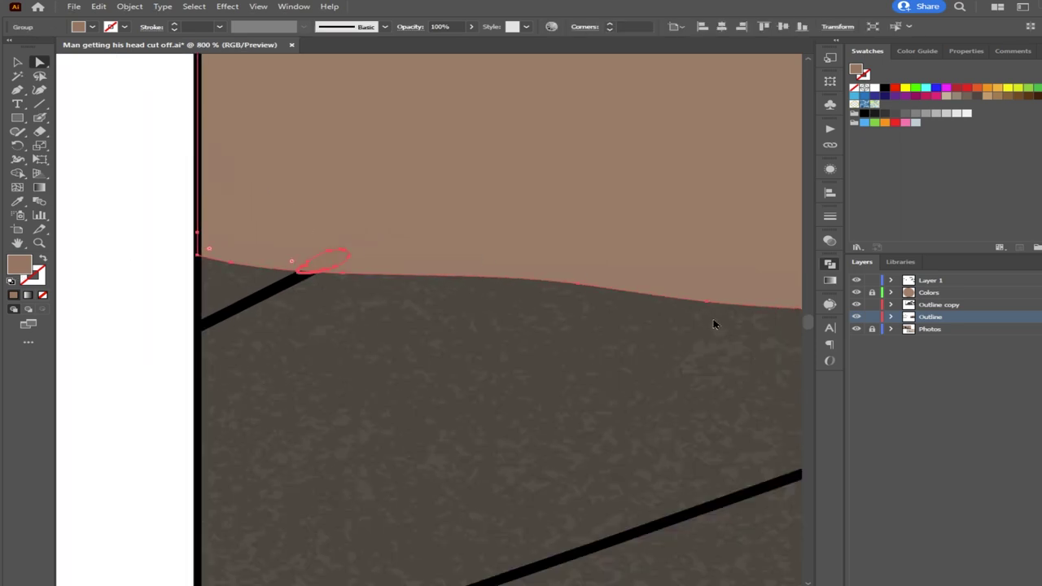
left_click(39, 201)
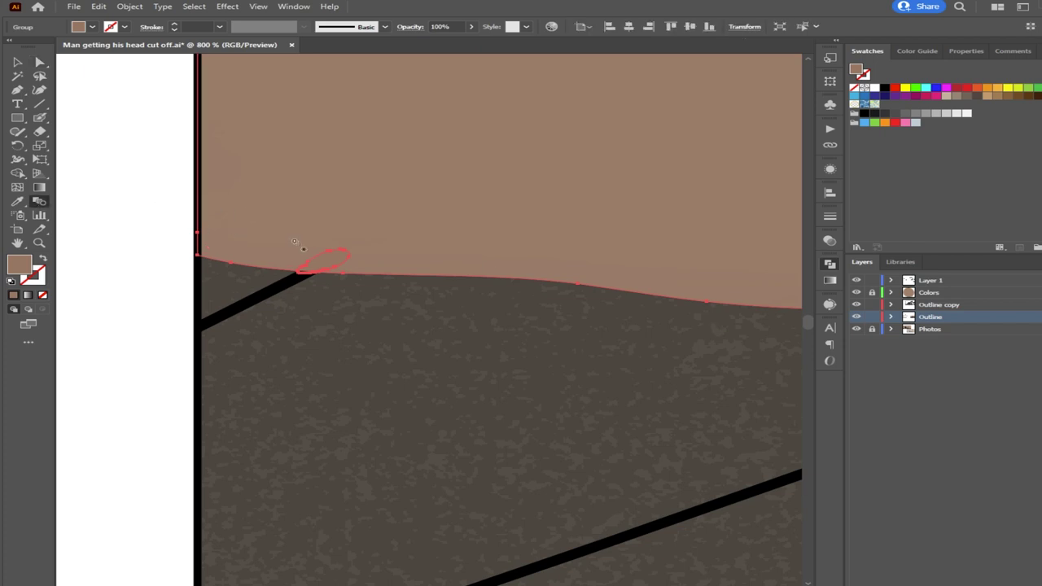
left_click(39, 62)
left_click(137, 132)
Examine the wall base along the man's feet and the rest of the scene for remaining gaps
scroll(481, 270, "down", 2)
left_click_drag(534, 350, 65, 340)
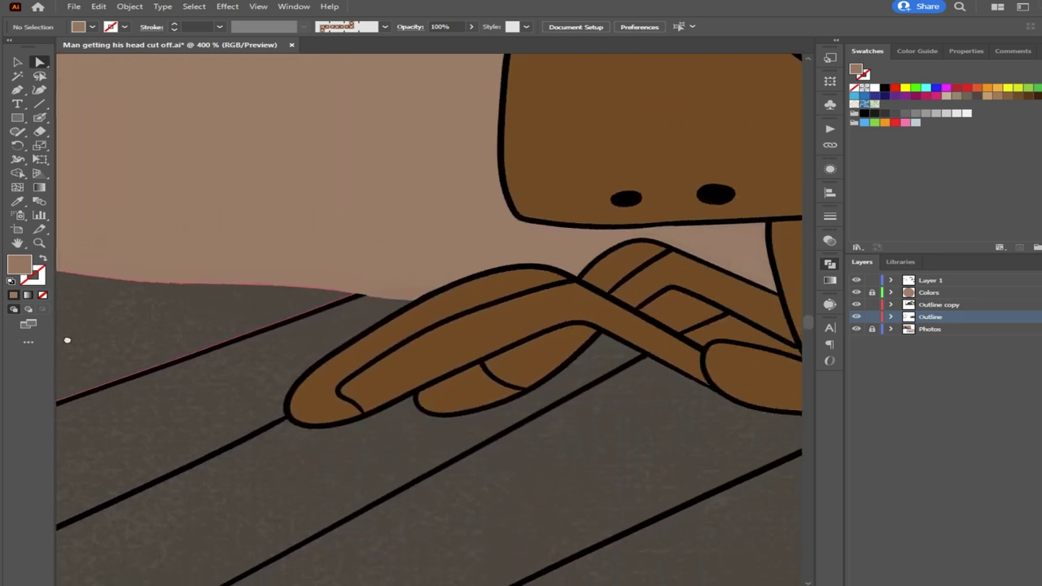
scroll(333, 344, "down", 2)
left_click_drag(551, 353, 230, 374)
left_click_drag(519, 423, 112, 379)
left_click_drag(582, 419, 558, 423)
left_click_drag(235, 374, 531, 410)
scroll(530, 409, "down", 3)
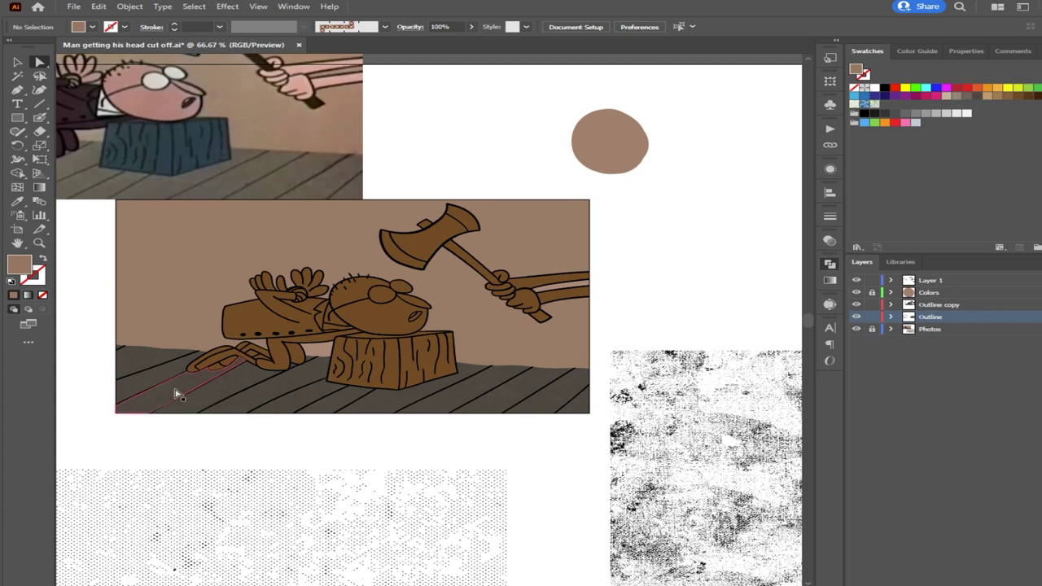
Try to move the painted patch beside the rear shoe up onto the wall, and undo the move
scroll(200, 342, "up", 4)
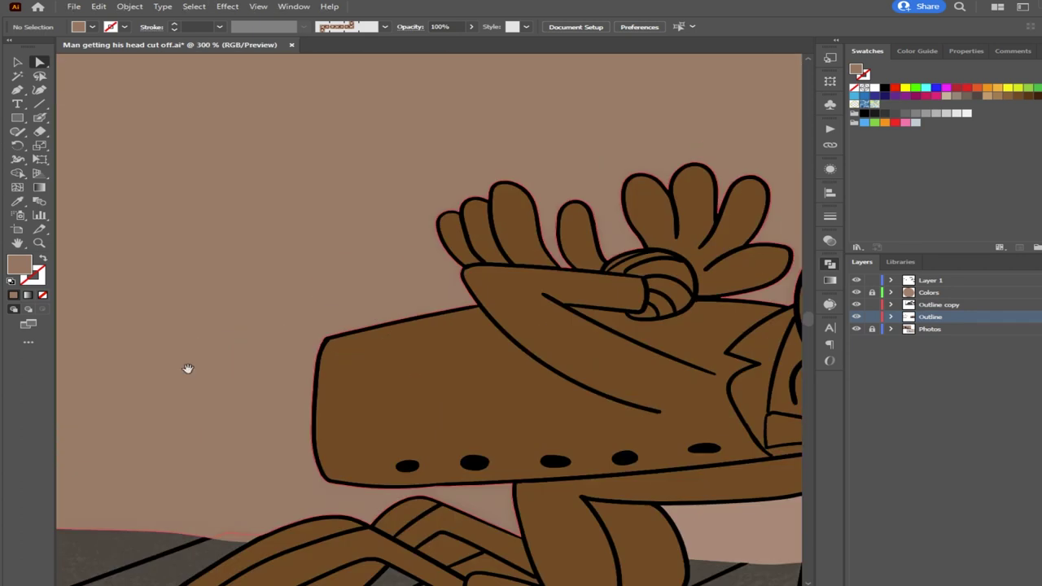
scroll(430, 214, "down", 5)
scroll(430, 214, "left", 5)
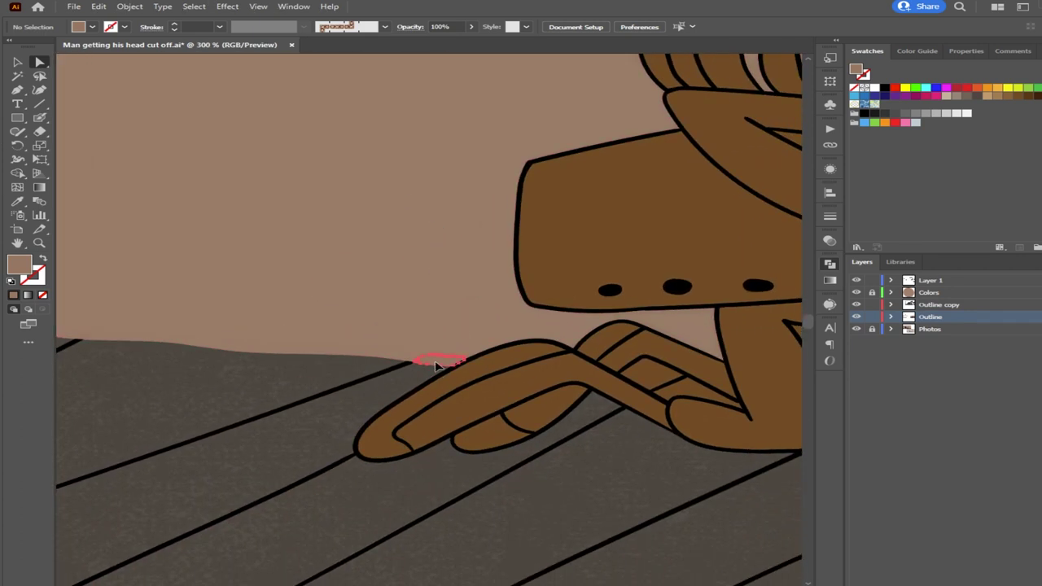
left_click(432, 363)
scroll(423, 360, "up", 3)
scroll(421, 358, "up", 3)
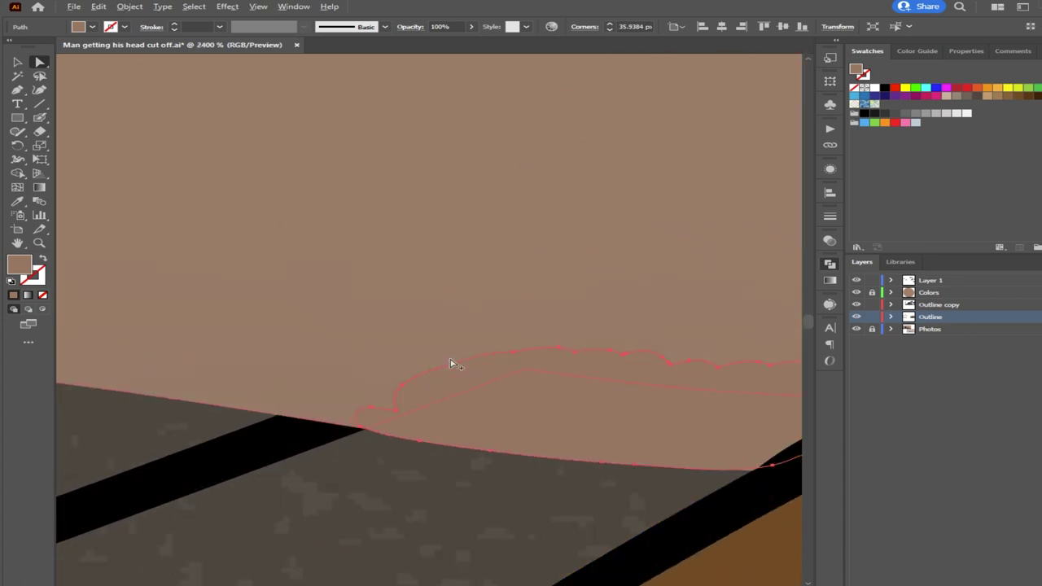
left_click_drag(505, 387, 386, 275)
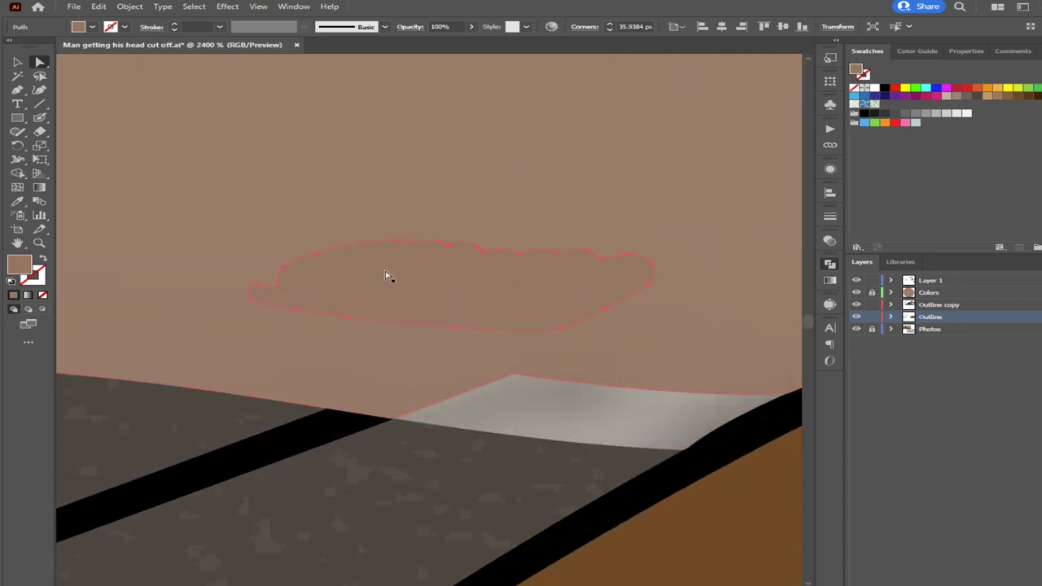
key("ctrl+z")
key("ctrl+z")
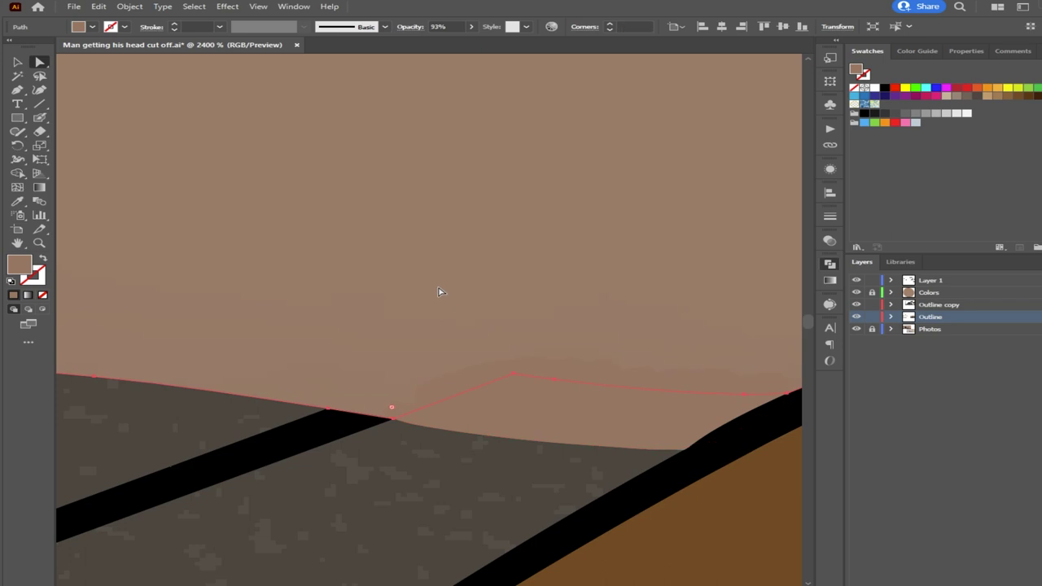
Group the painted patch beside the rear shoe with the wall shape, and reselect only the wall
left_click(537, 405, "shift")
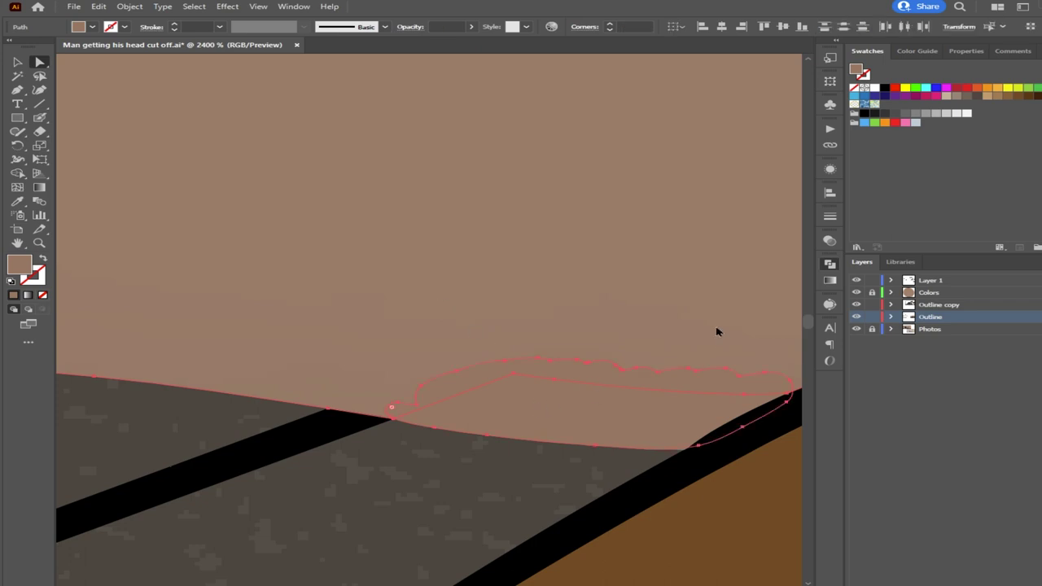
key("ctrl+g")
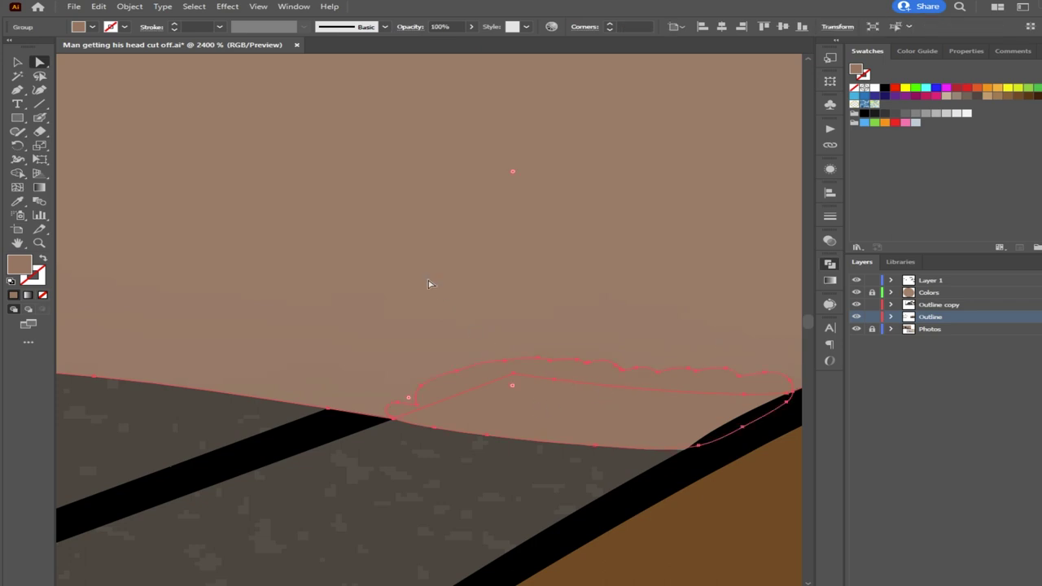
scroll(517, 314, "down", 10)
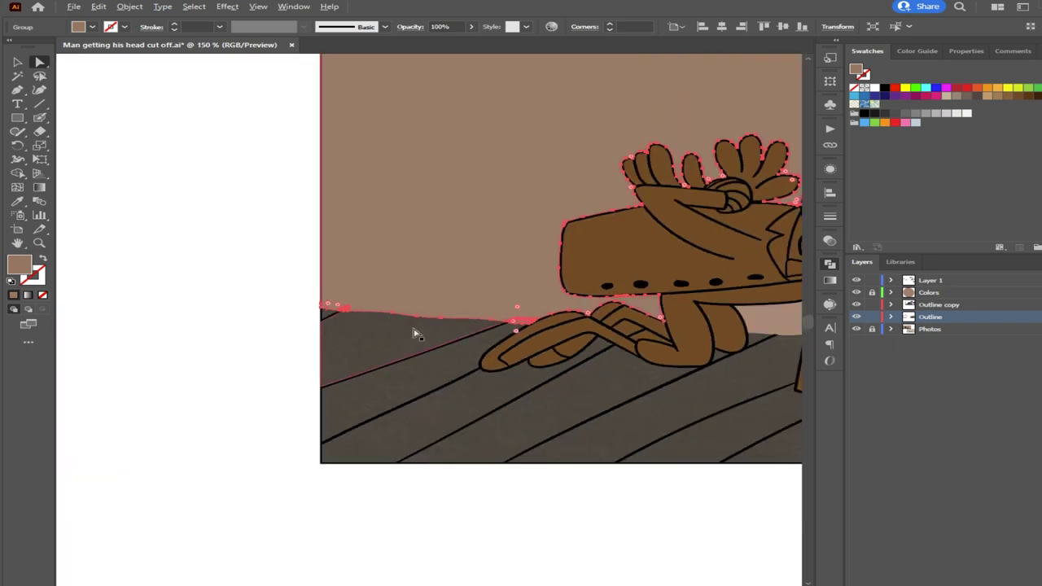
left_click(293, 332)
left_click(424, 263)
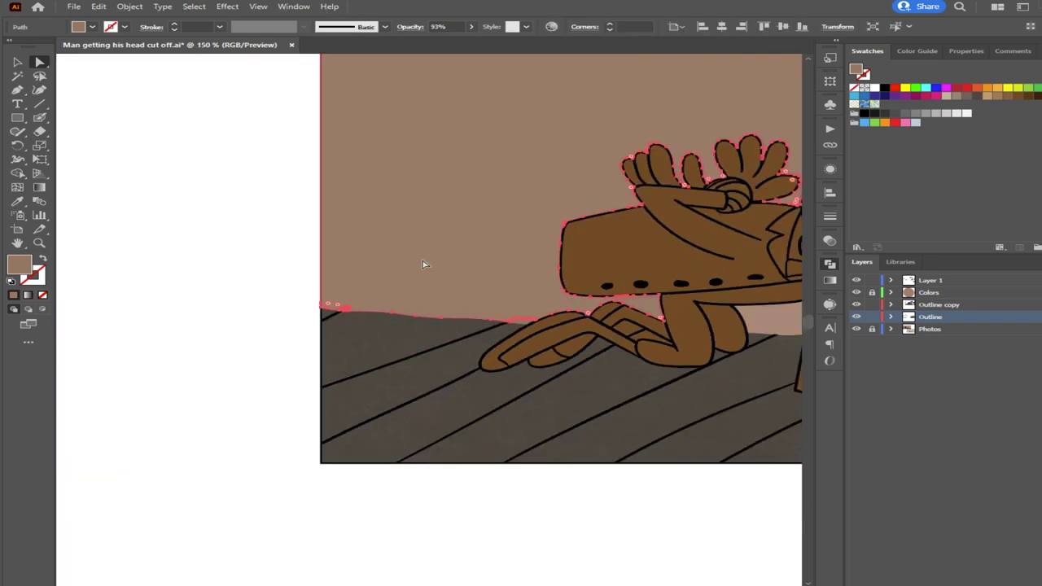
Compare the opacity of the small patch at the plank line's end with that of the wall shape
scroll(368, 302, "up", 7)
left_click(172, 399)
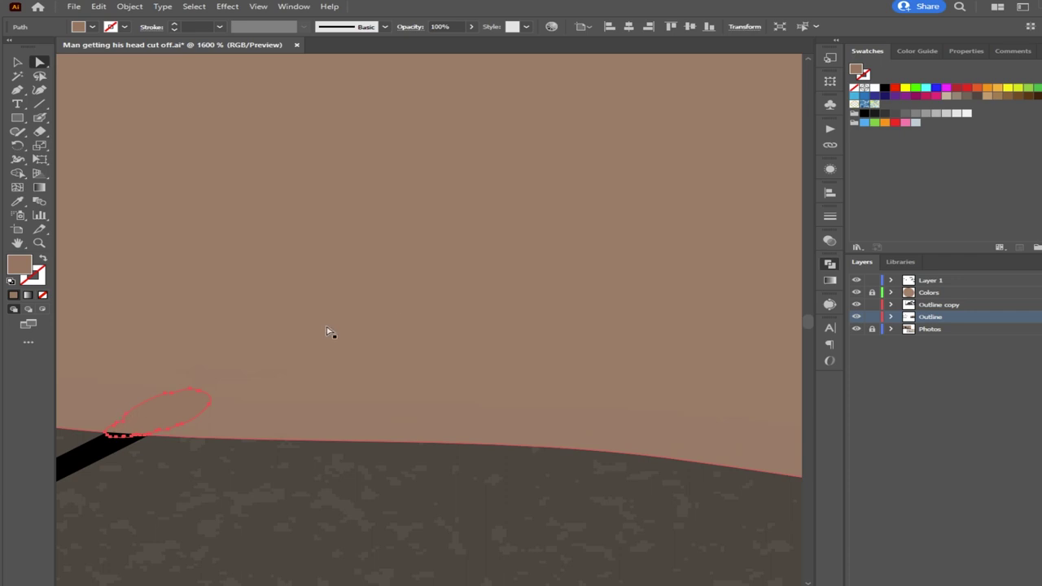
scroll(180, 384, "down", 7)
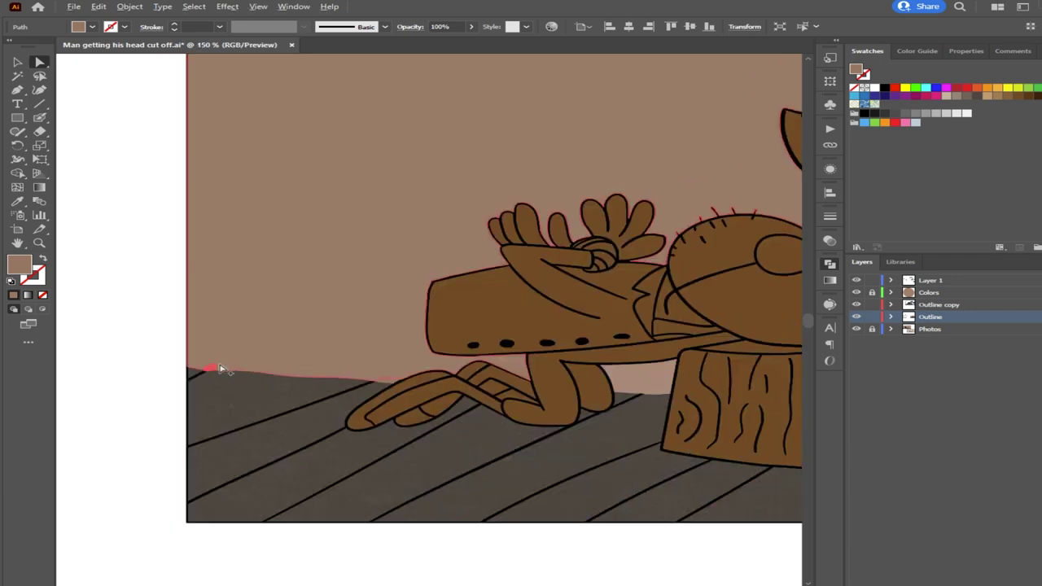
left_click(395, 249)
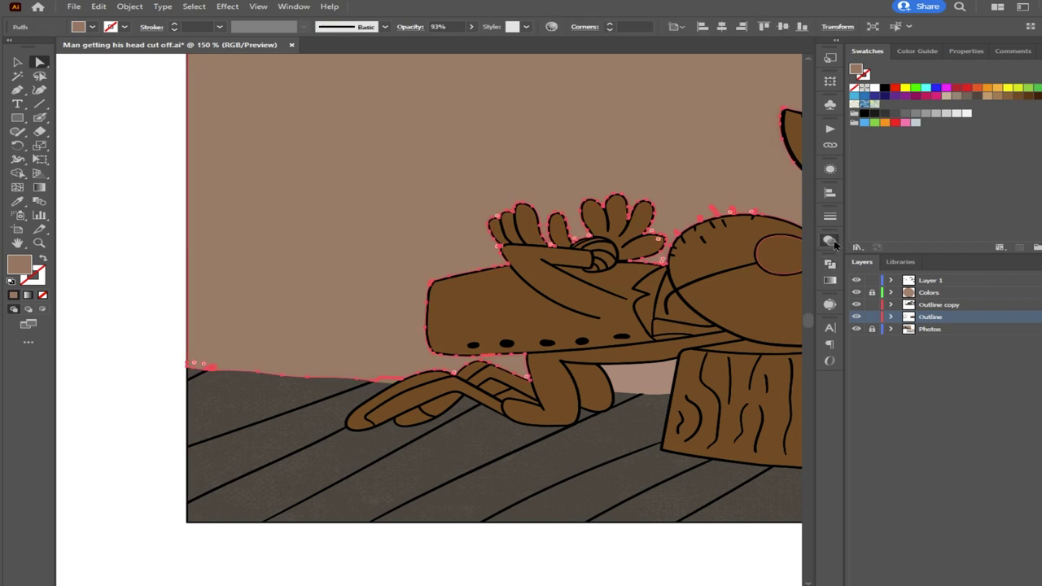
left_click(109, 260)
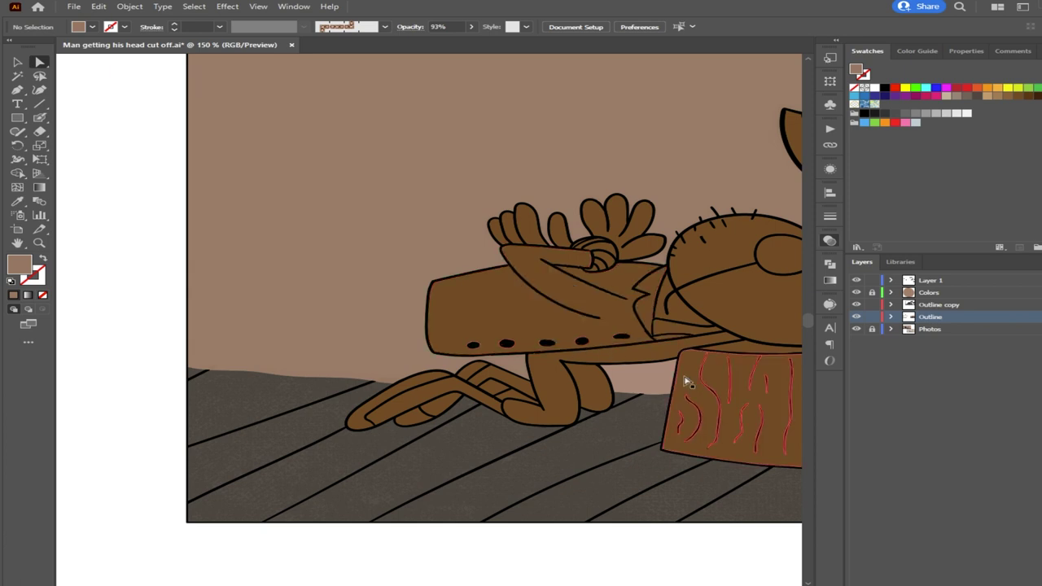
Examine the scene around the man's knees, checking the small floor triangle between them
scroll(651, 382, "down", 2)
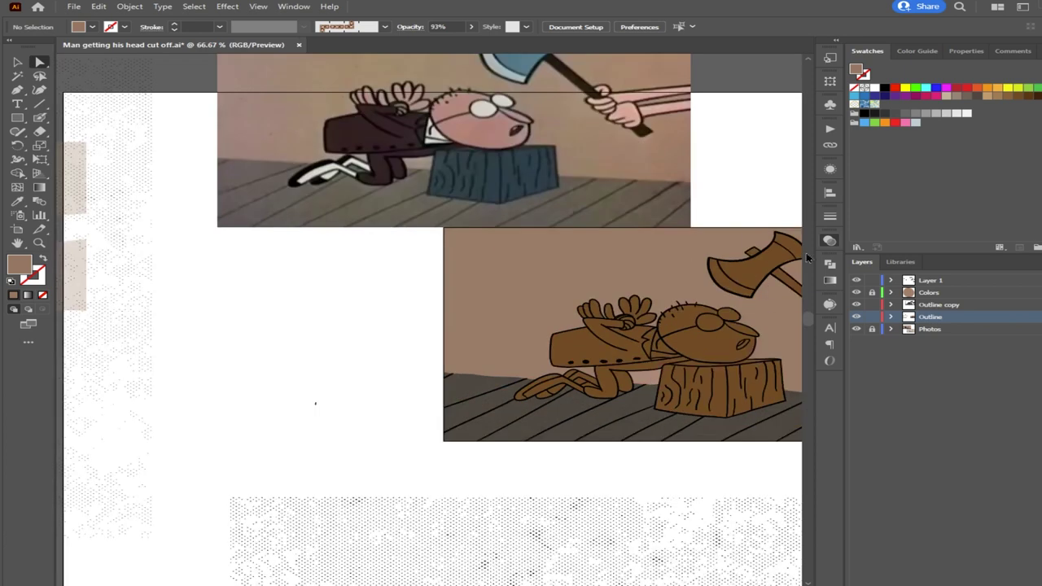
scroll(635, 332, "right", 3)
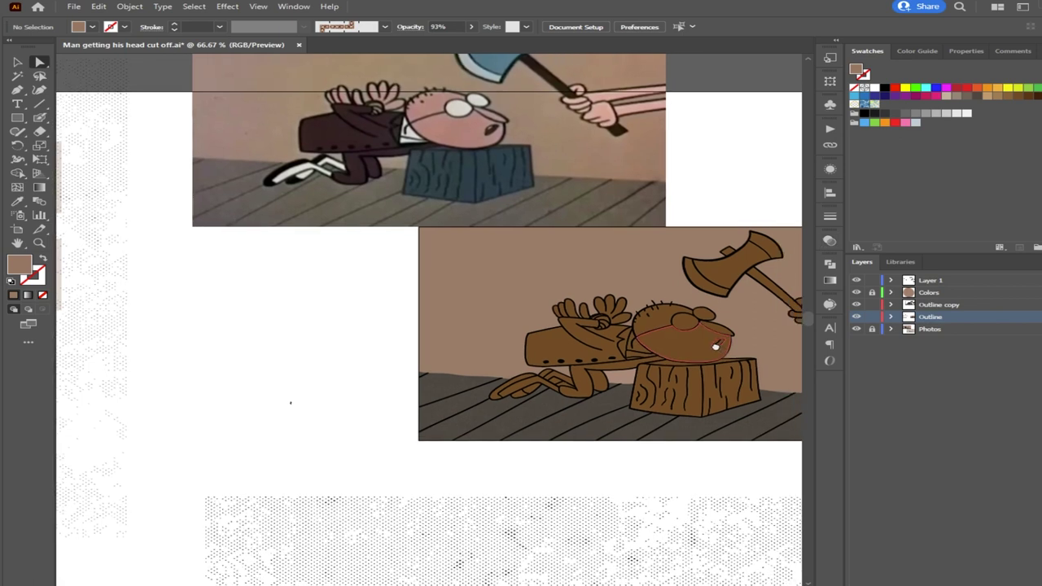
scroll(635, 332, "right", 3)
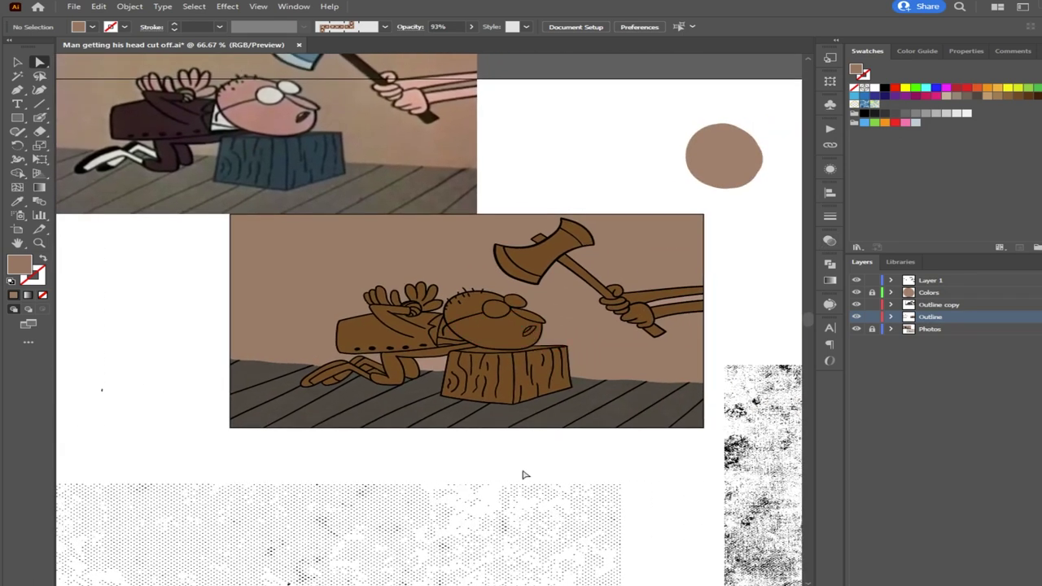
scroll(429, 423, "up", 4)
scroll(430, 423, "up", 2)
scroll(407, 382, "up", 5)
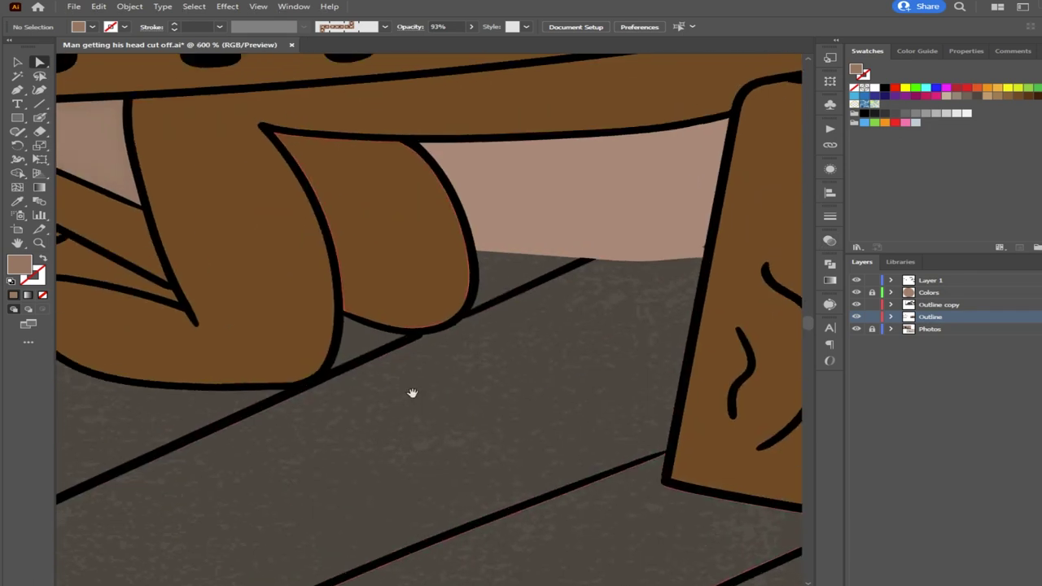
left_click(375, 399)
scroll(333, 407, "down", 1)
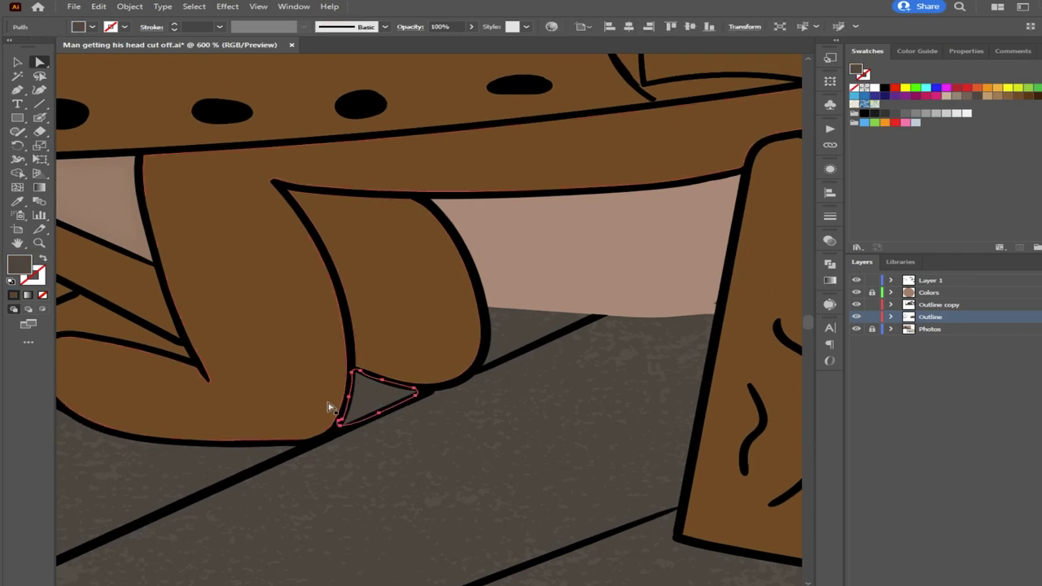
scroll(337, 412, "down", 1)
Fill the brown gap nearest the knee between the lower legs with the lighter grey sampled from the floor triangle
left_click(214, 363)
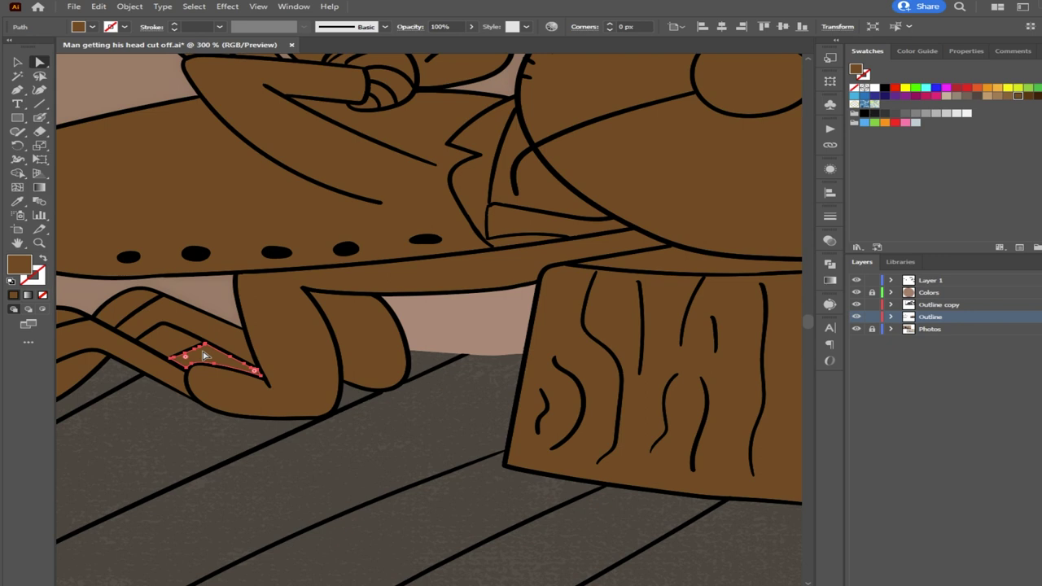
mouse_move(356, 405)
left_mouse_down()
mouse_move(365, 395)
mouse_move(380, 413)
mouse_move(363, 404)
left_mouse_up()
left_click(226, 361)
scroll(350, 396, "up", 2)
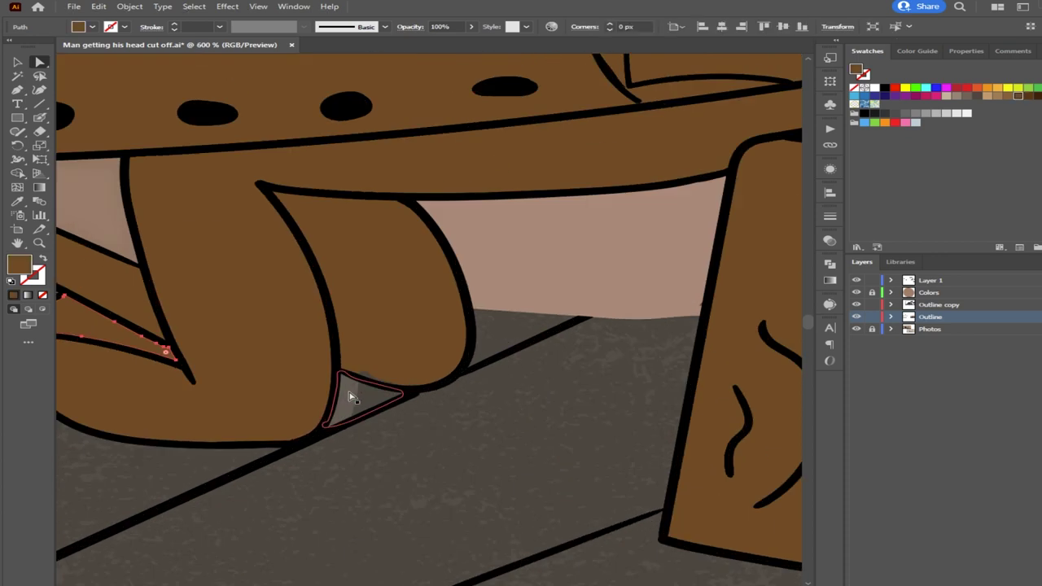
key("i")
left_click(349, 393)
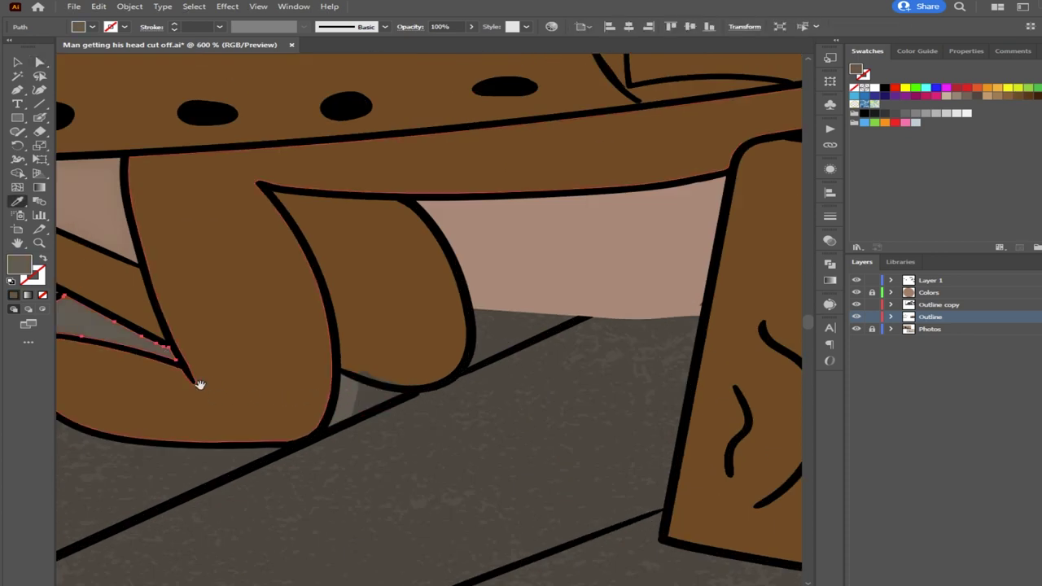
left_click_drag(199, 383, 381, 410)
Fill the adjacent diamond-shaped gap between the lower legs with the same lighter grey
left_click(41, 62)
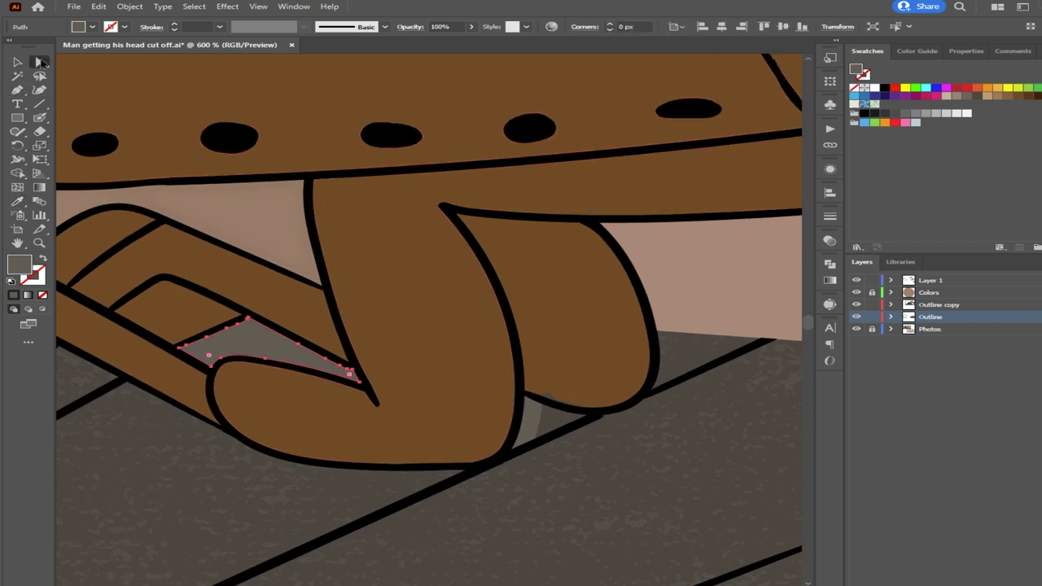
left_click(195, 312)
key("i")
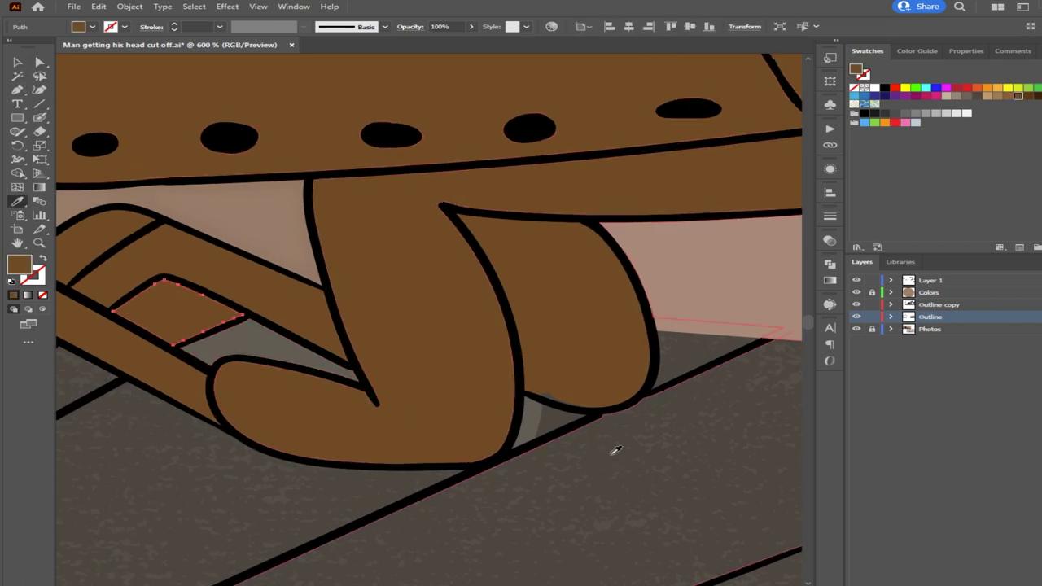
left_click(531, 419)
left_click(41, 64)
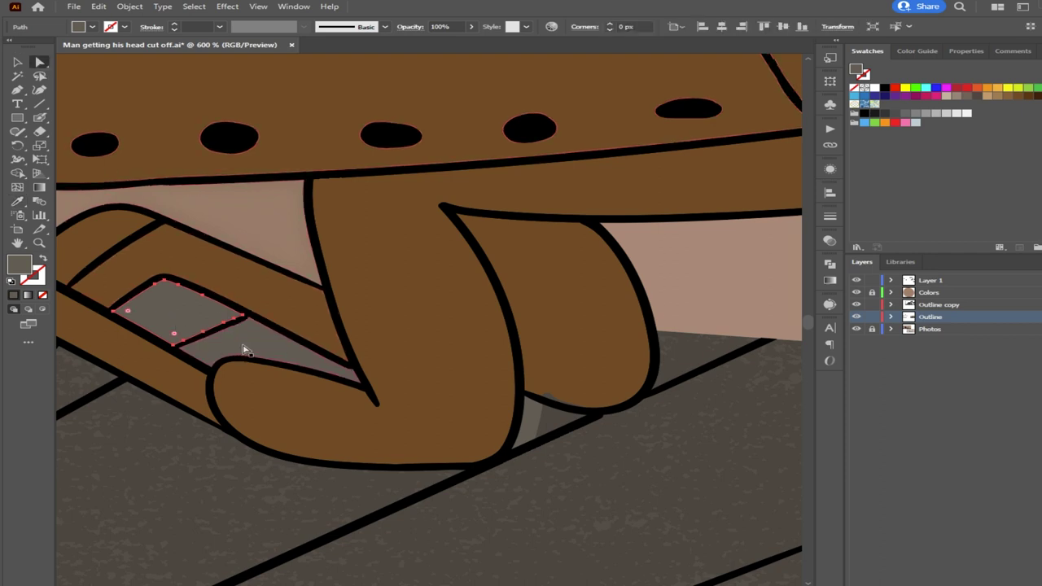
left_click(183, 326)
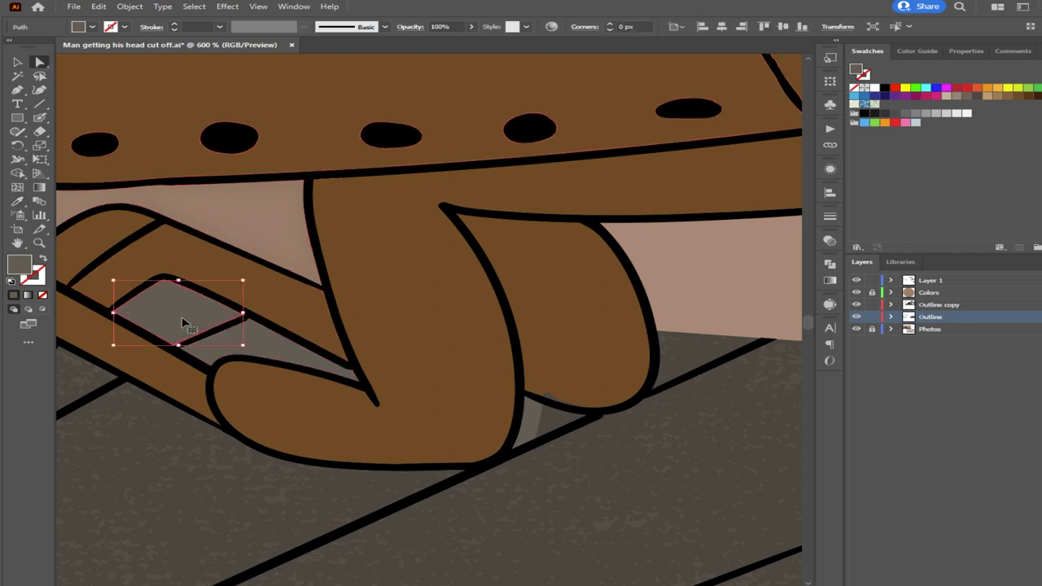
key("a")
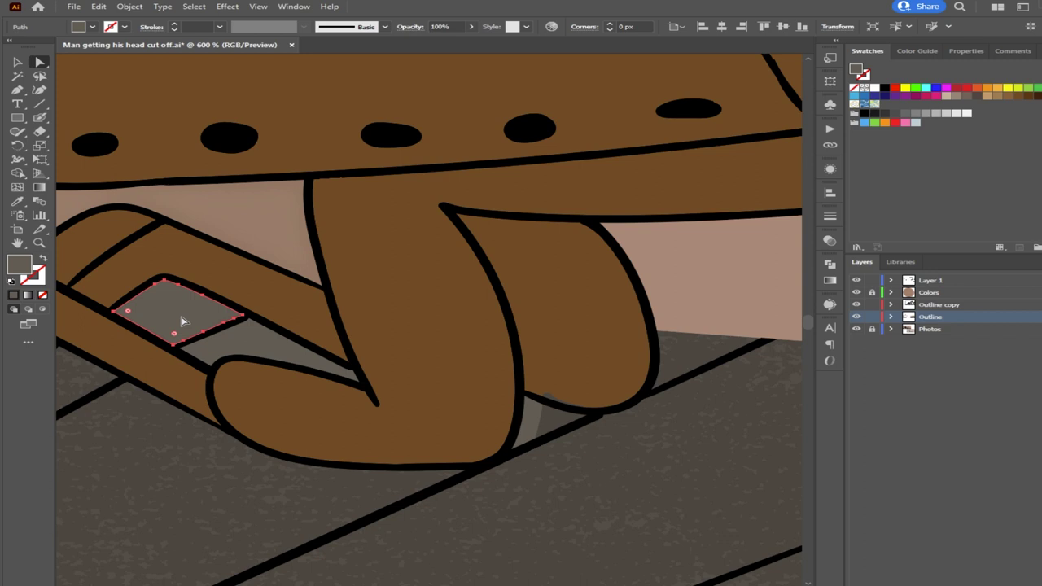
Recolour both gaps between the lower legs with the darker grey-brown sampled from the floor
key("i")
left_click(155, 405)
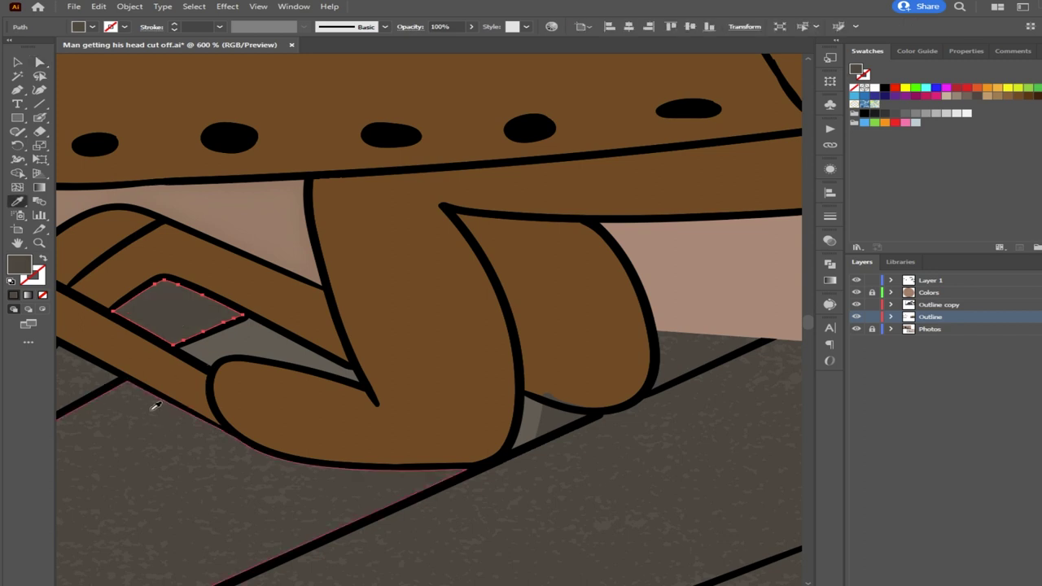
left_click(41, 61)
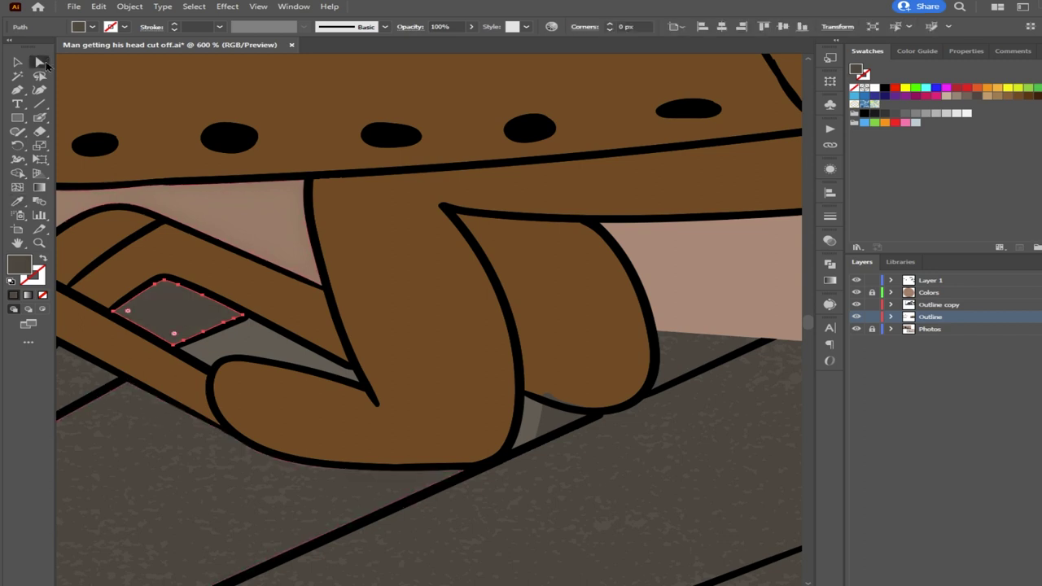
left_click(243, 343)
key("i")
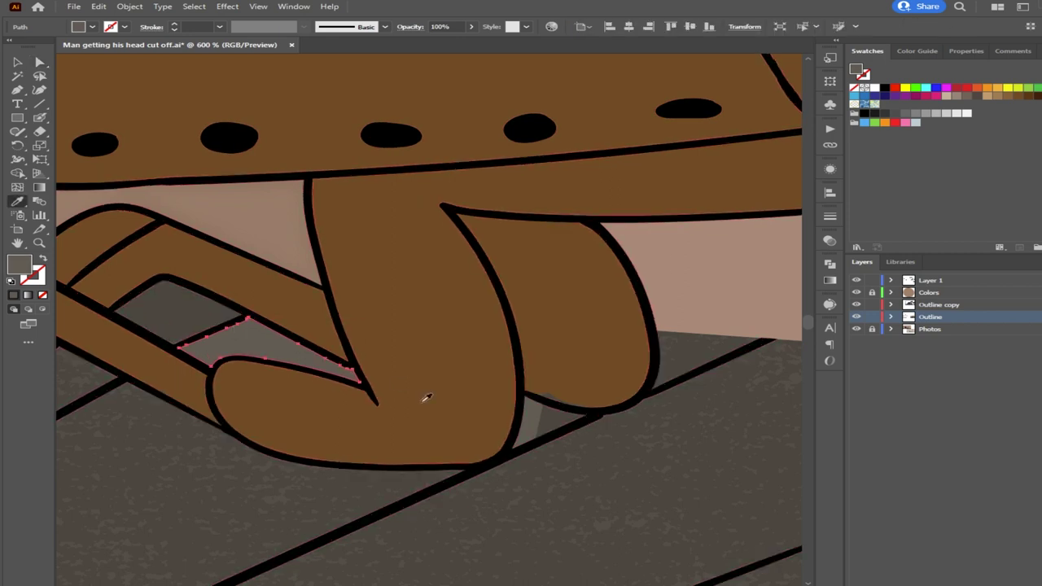
left_click(563, 411)
left_click(41, 63)
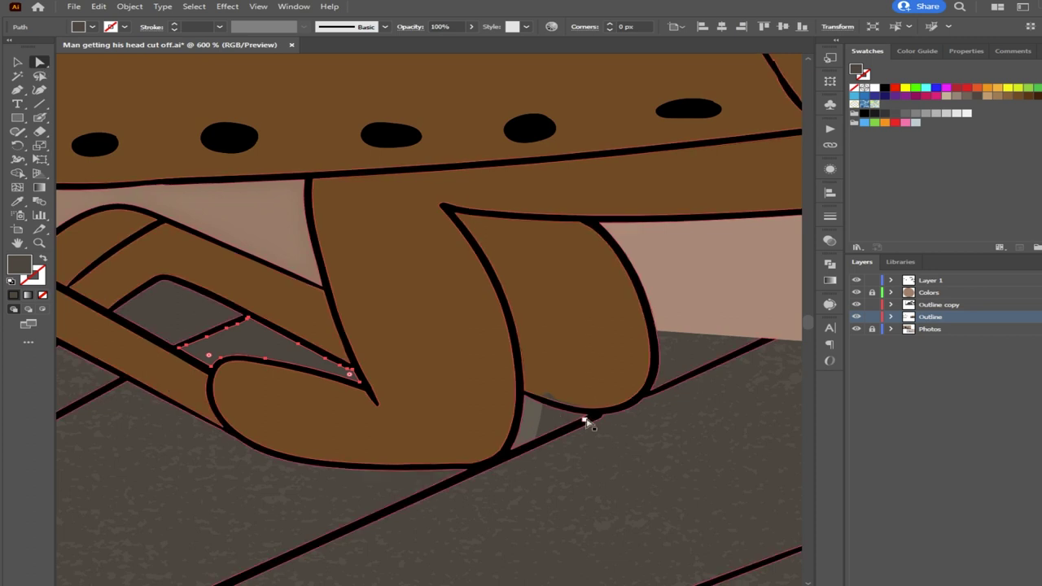
Clear the lighter strip from the floor triangle between the knees, and deselect the triangle
left_click_drag(557, 420, 539, 421)
scroll(539, 422, "down", 3)
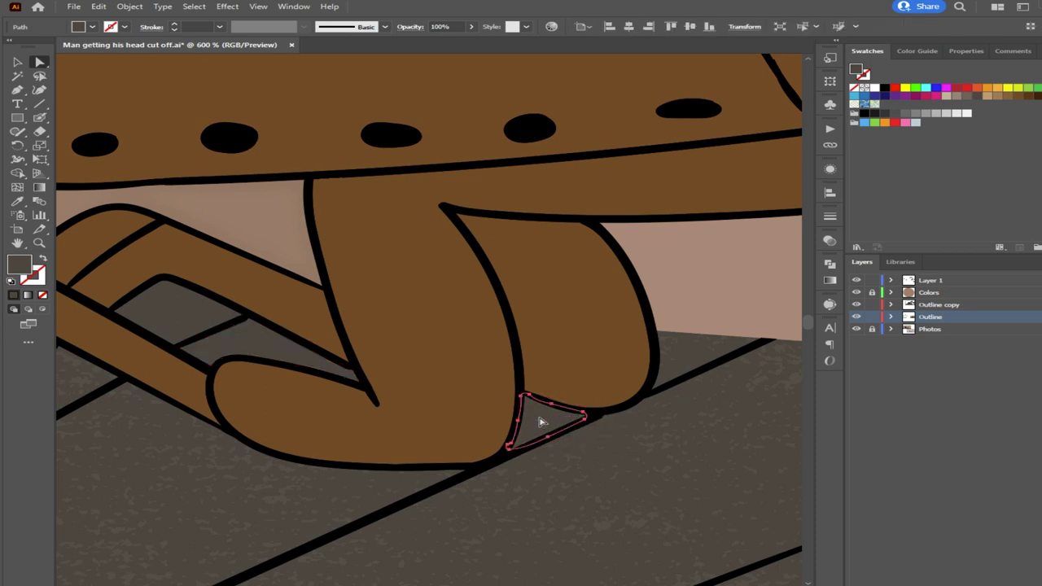
scroll(330, 362, "down", 2)
scroll(340, 386, "up", 1)
scroll(340, 386, "down", 2)
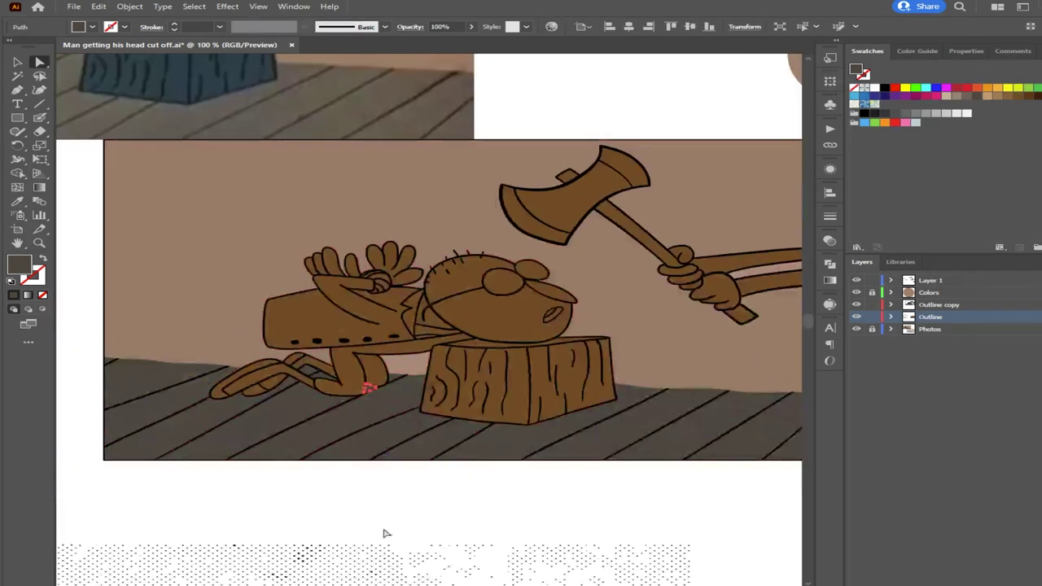
left_click(345, 525)
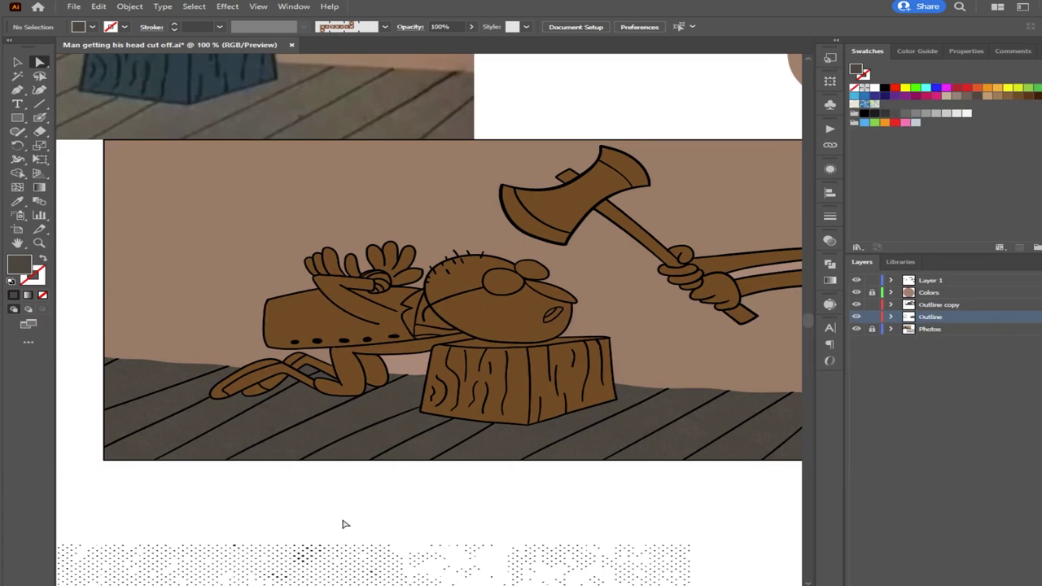
Examine the recoloured leg gaps and the whole scene, and inspect the linked grunge texture image beside the drawing
scroll(353, 388, "up", 3)
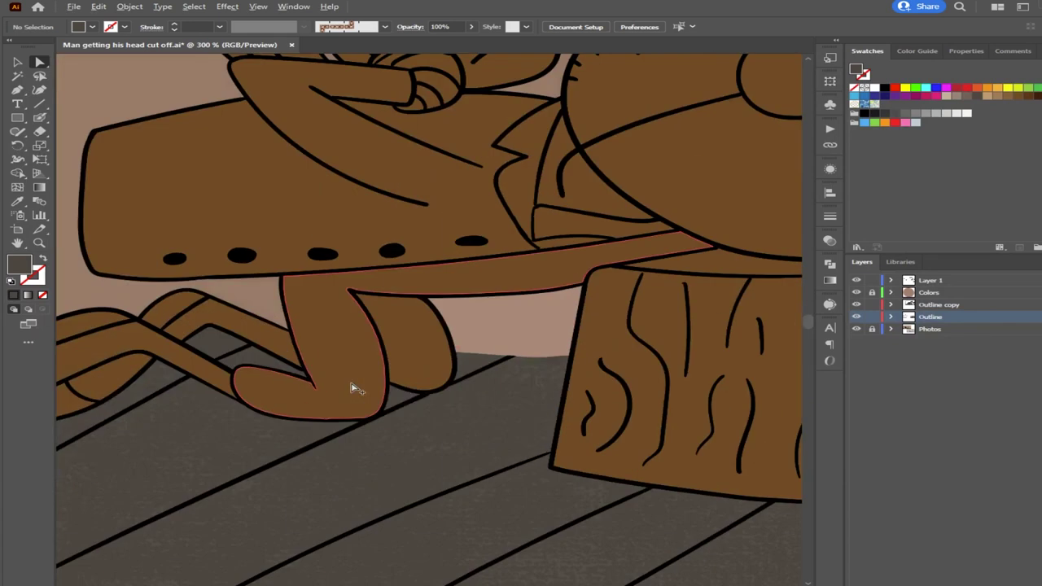
scroll(371, 397, "up", 1)
scroll(398, 400, "down", 4)
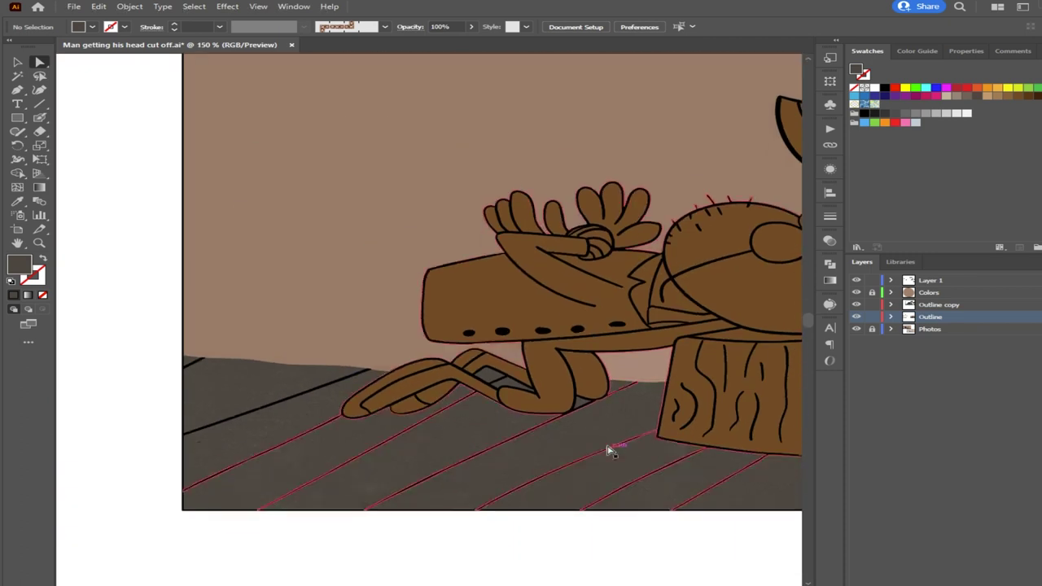
scroll(206, 348, "up", 2)
scroll(207, 348, "down", 3)
left_click(744, 477)
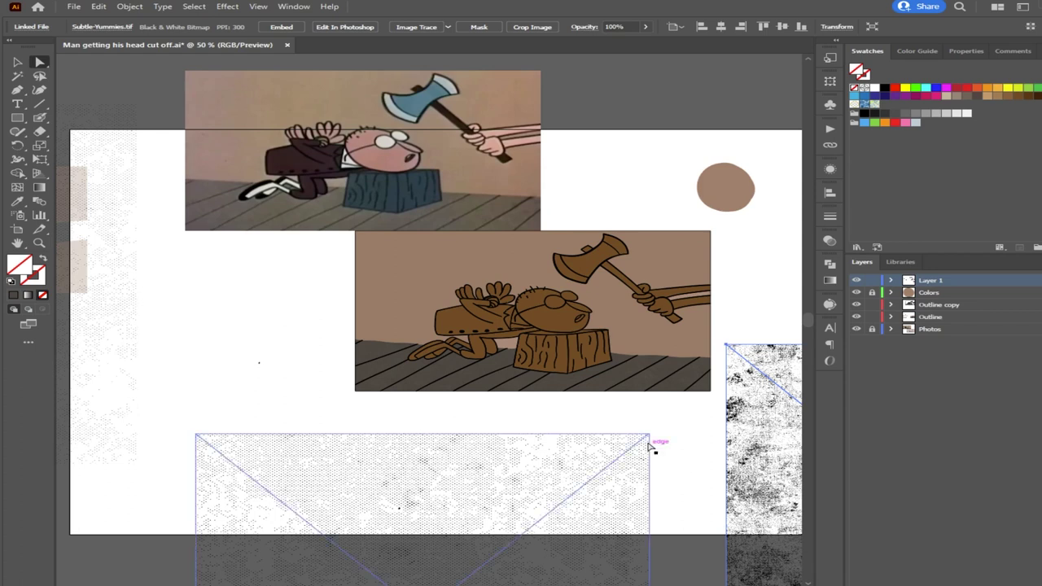
left_click(529, 416)
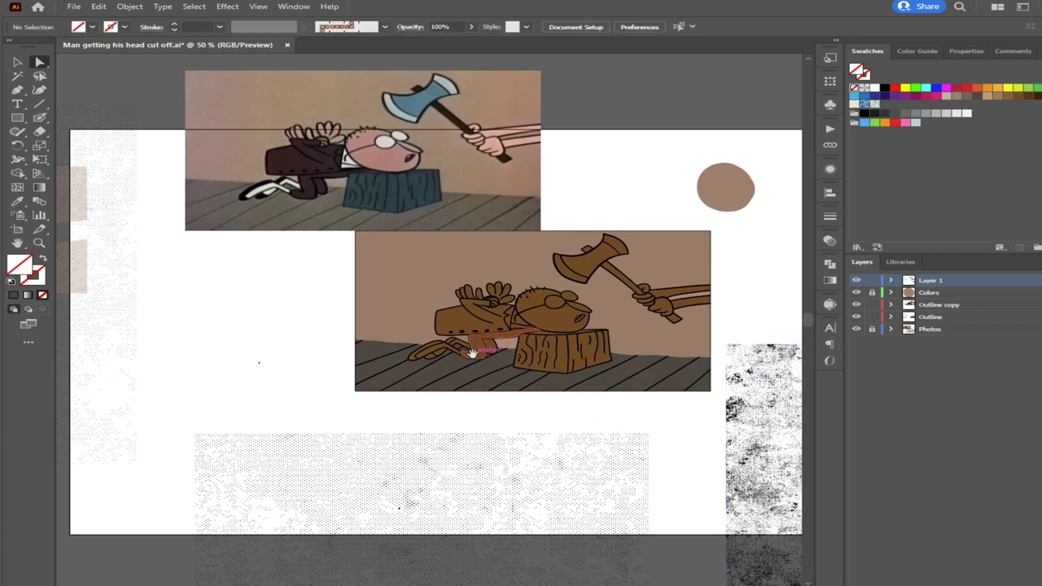
scroll(493, 380, "up", 1)
left_click(770, 477)
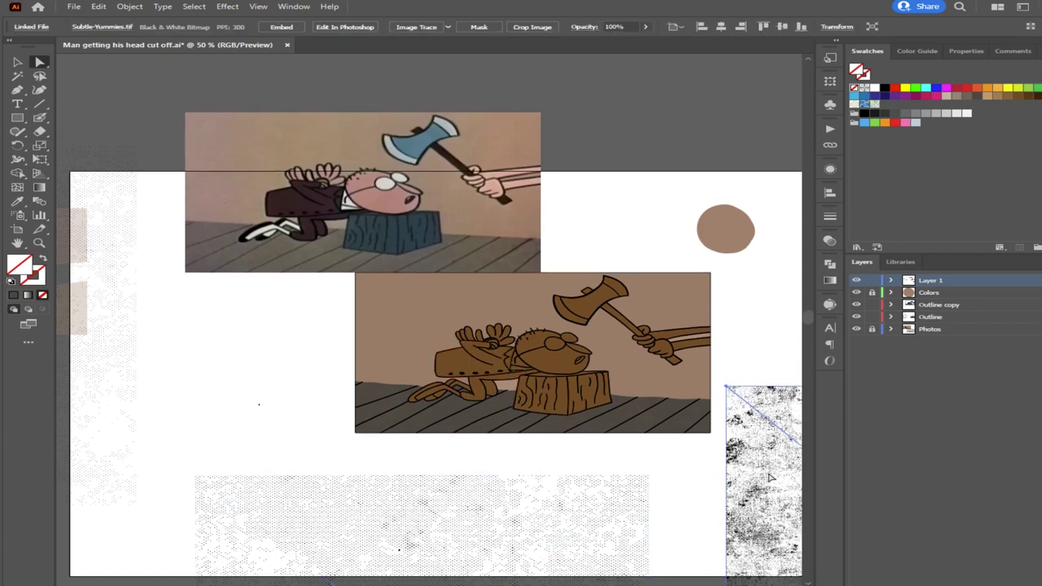
left_click(639, 458)
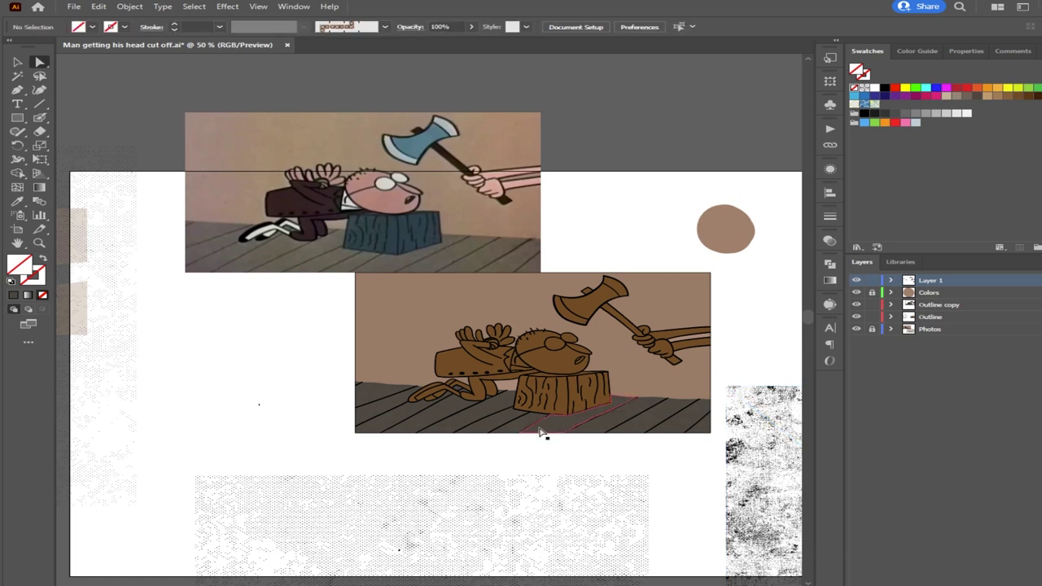
Try to make one opacity mask for the floor triangle between the knees and both gaps between the lower legs
scroll(487, 403, "up", 4)
scroll(487, 404, "up", 2)
left_click(472, 402)
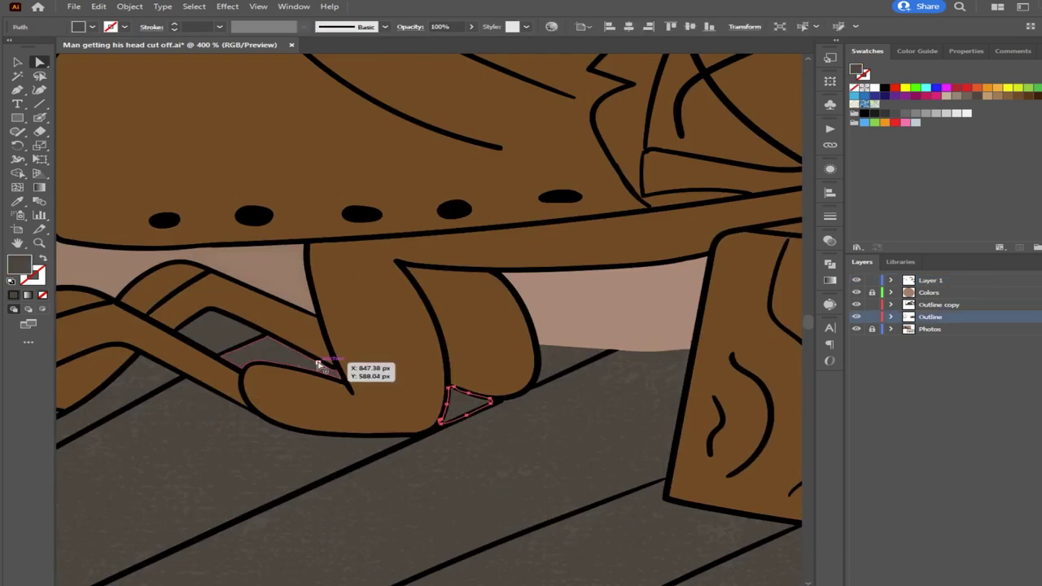
left_click(293, 358, "shift")
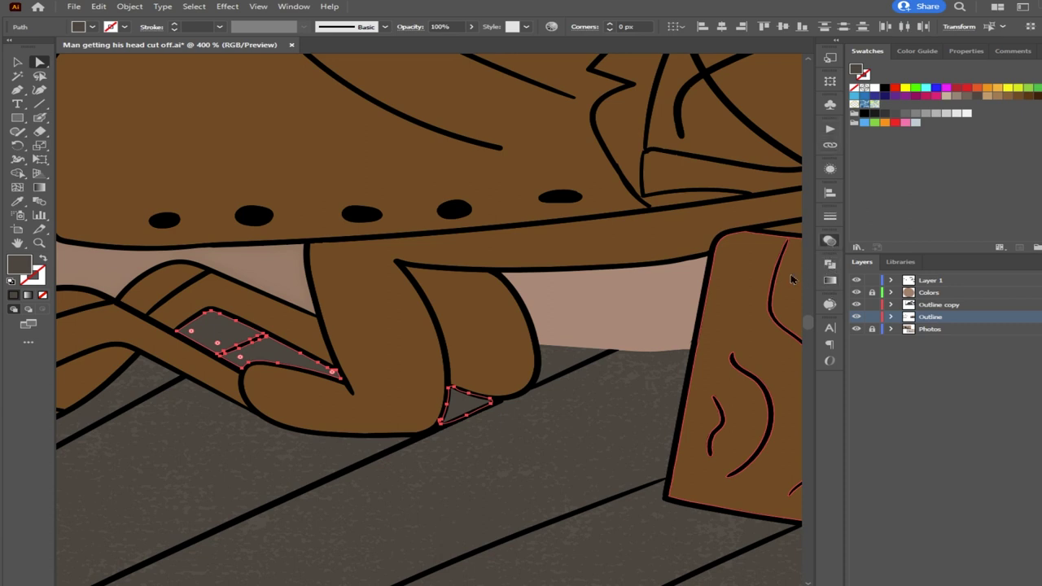
key("ctrl+z")
key("ctrl+z")
key("ctrl+z")
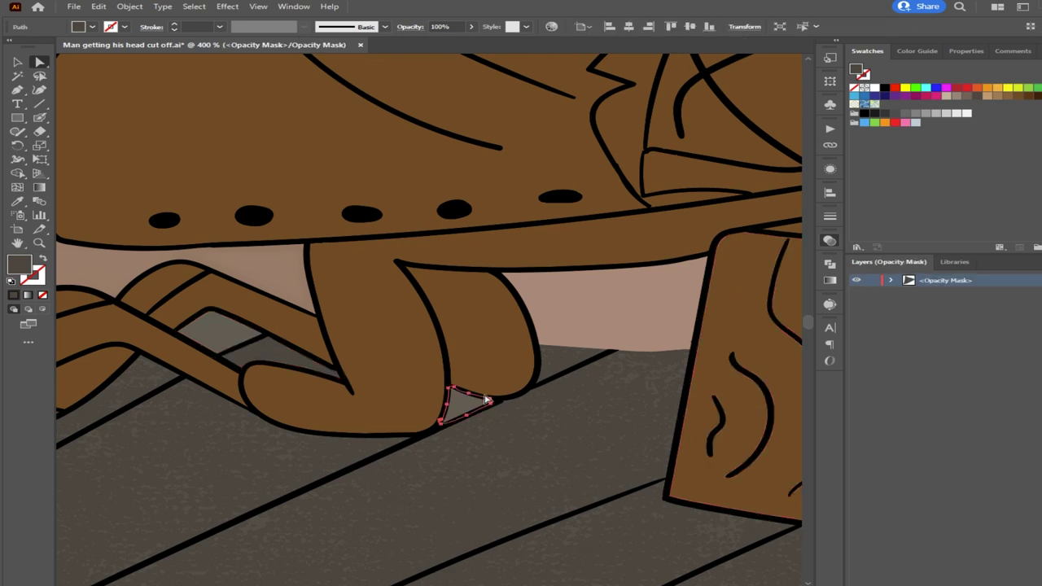
key("ctrl+shift+z")
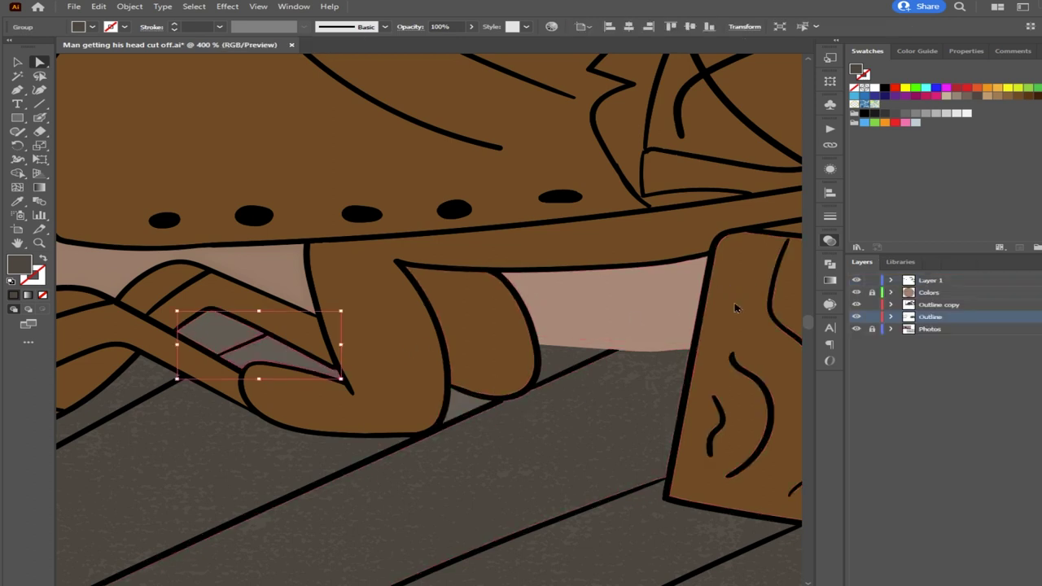
key("ctrl+z")
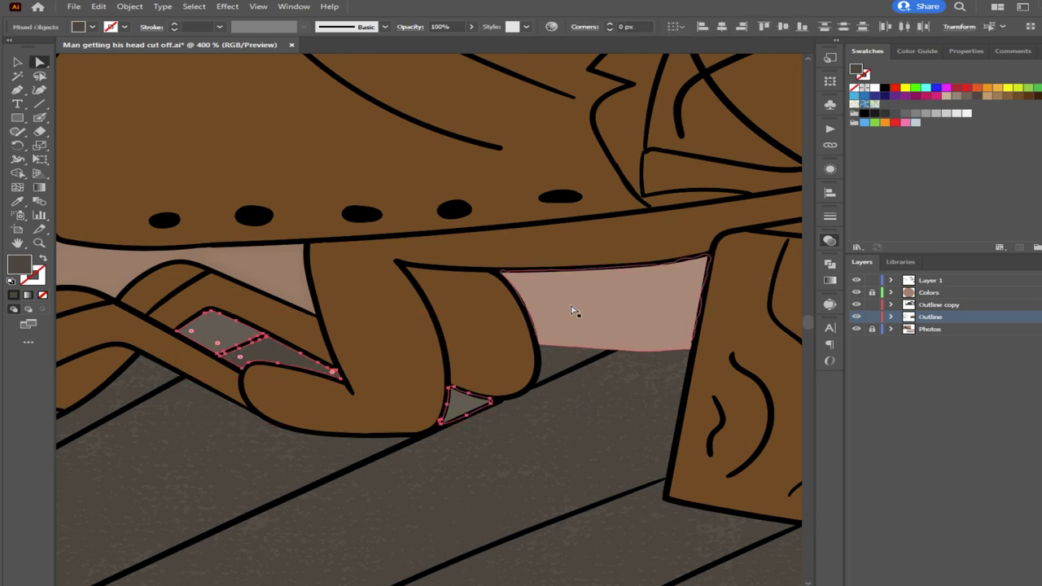
Recolour the floor triangle between the knees with the darker grey-brown sampled from the gap above the shin
left_click(575, 312)
mouse_move(467, 407)
left_mouse_down()
mouse_move(493, 418)
mouse_move(480, 415)
left_mouse_up()
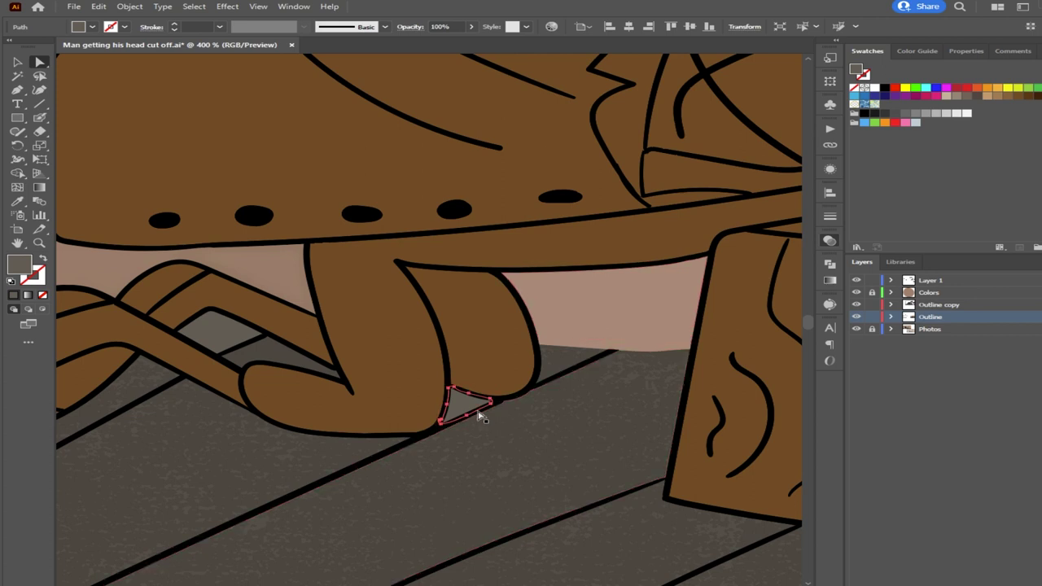
left_click(466, 411)
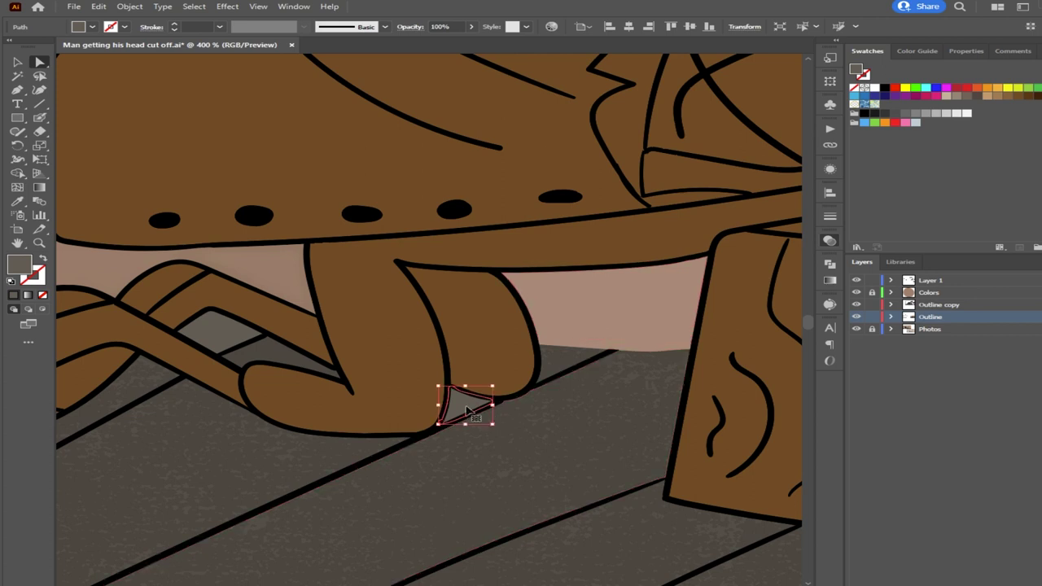
left_click(467, 407)
key("i")
left_click(303, 353)
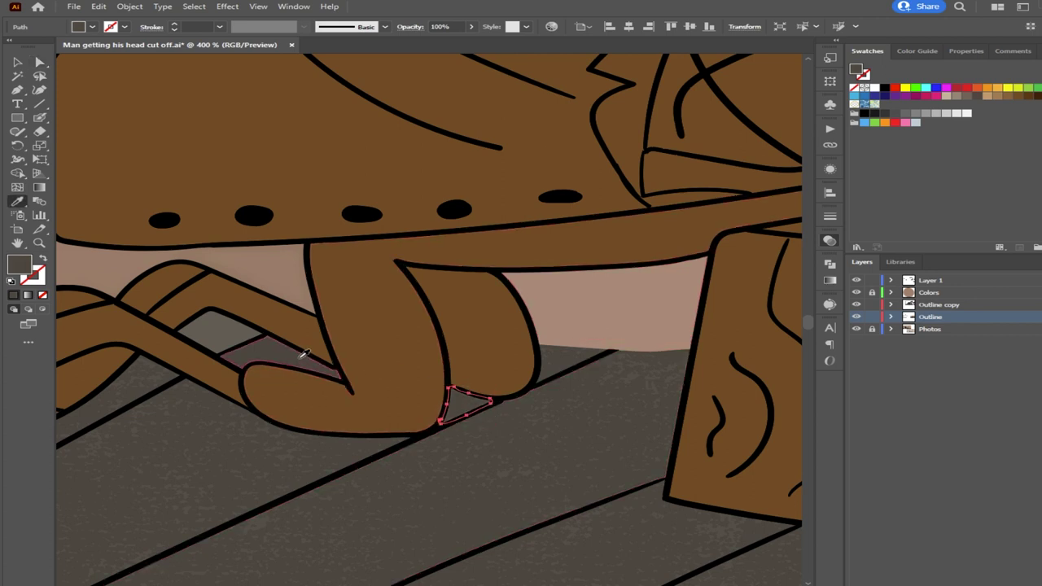
Recolour the diamond-shaped gap between the lower legs with the darker grey-brown, keeping the shape in its original place
left_click(39, 62)
left_click(210, 333)
key("ctrl")
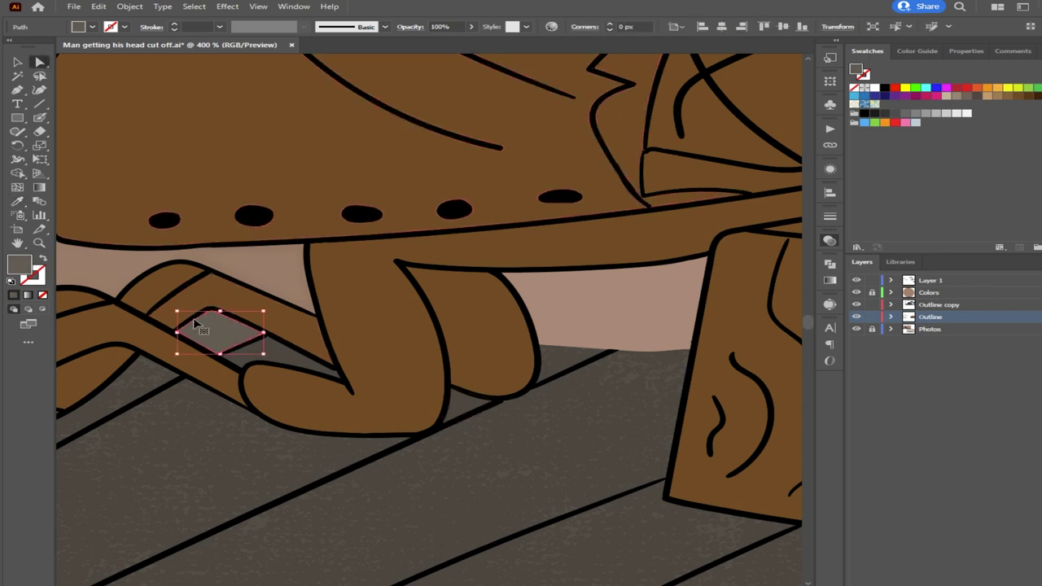
left_click_drag(194, 325, 236, 333)
key("ctrl+z")
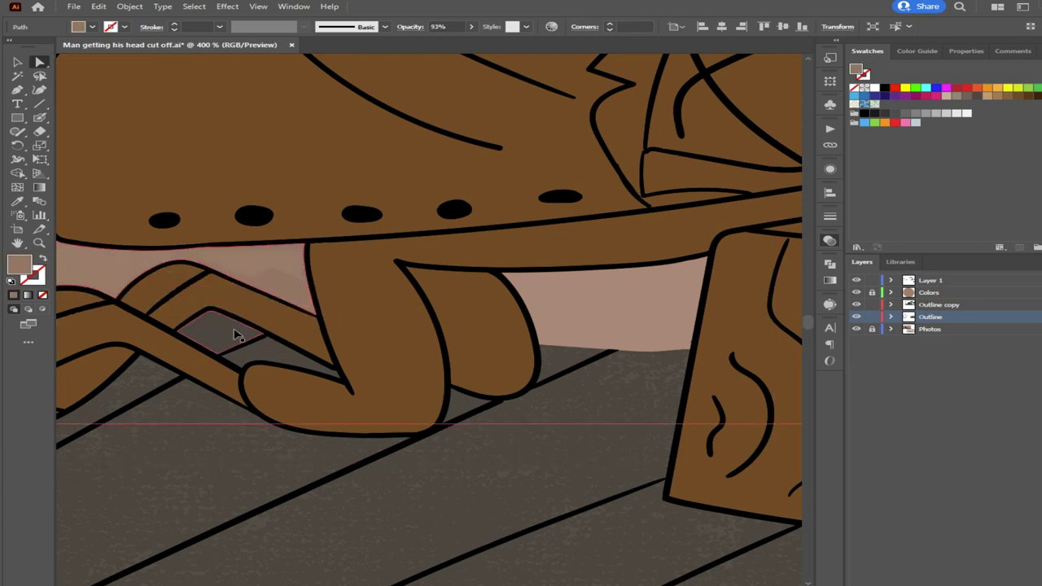
key("ctrl+z")
mouse_move(238, 349)
left_mouse_down()
mouse_move(252, 353)
mouse_move(233, 354)
mouse_move(217, 327)
mouse_move(209, 351)
mouse_move(249, 350)
mouse_move(233, 353)
left_mouse_up()
key("i")
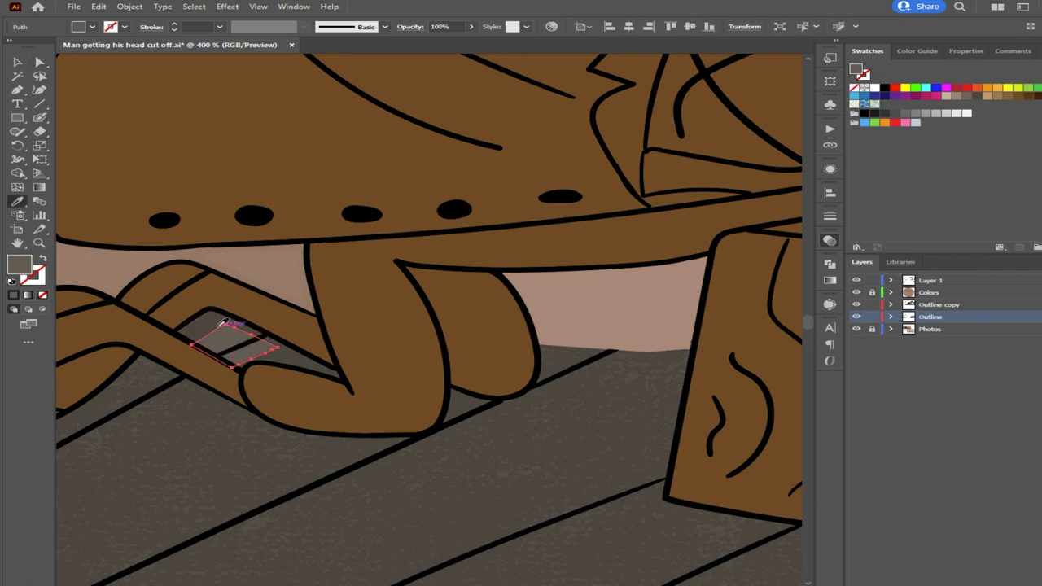
left_click(212, 322)
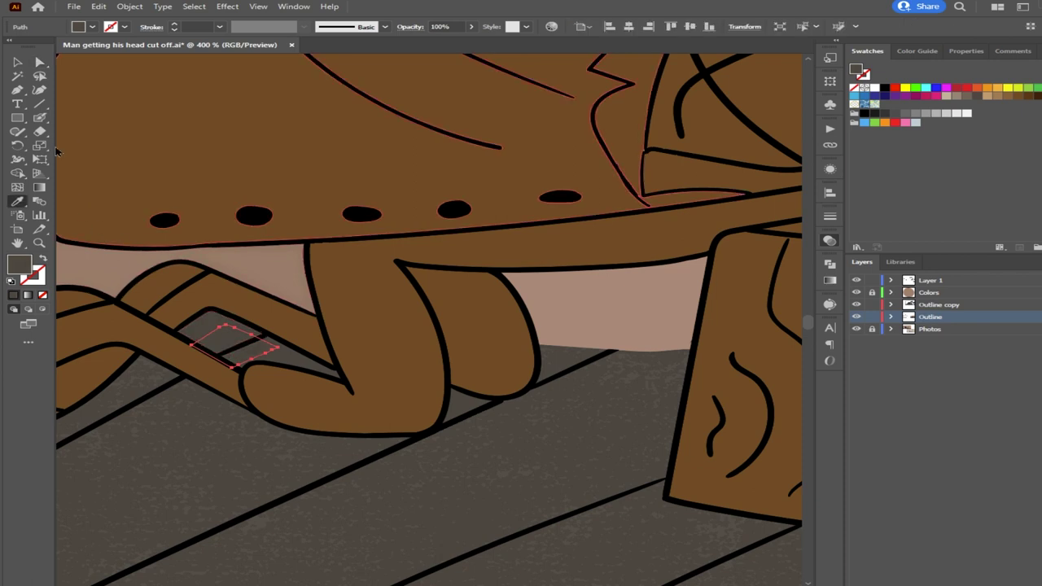
left_click(40, 62)
left_click(201, 327)
key("ctrl+z")
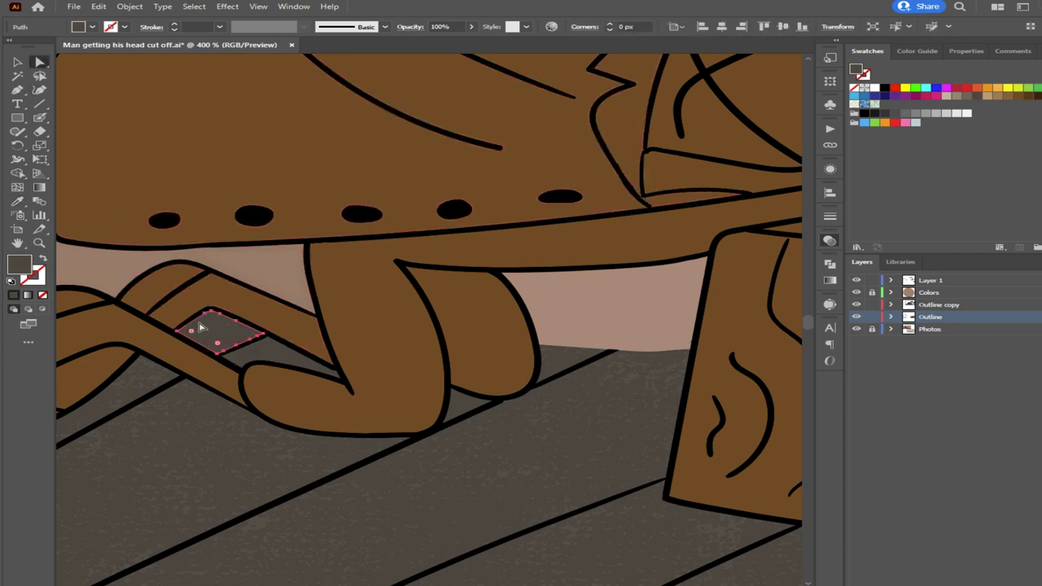
Pull the dark floor triangle out of its opening between the knees and compare it with the diamond-shaped gap
key("i")
left_click(361, 349)
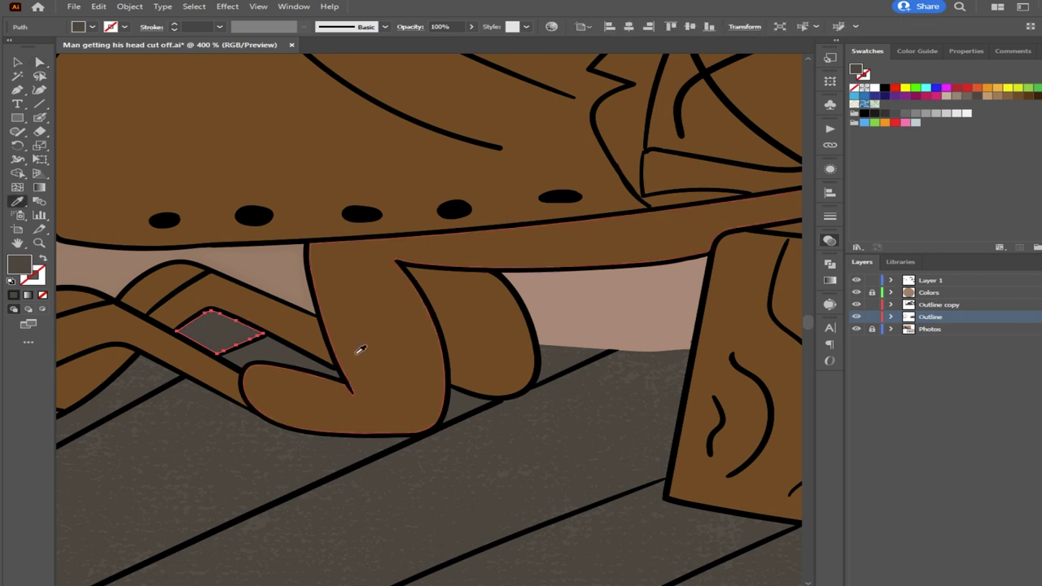
left_click(40, 61)
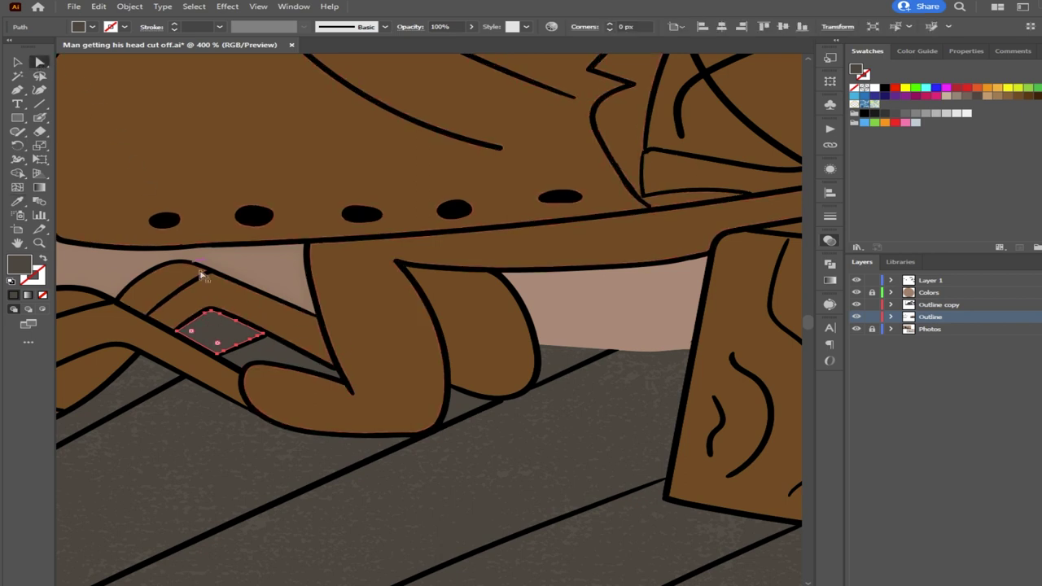
left_click_drag(462, 409, 482, 423)
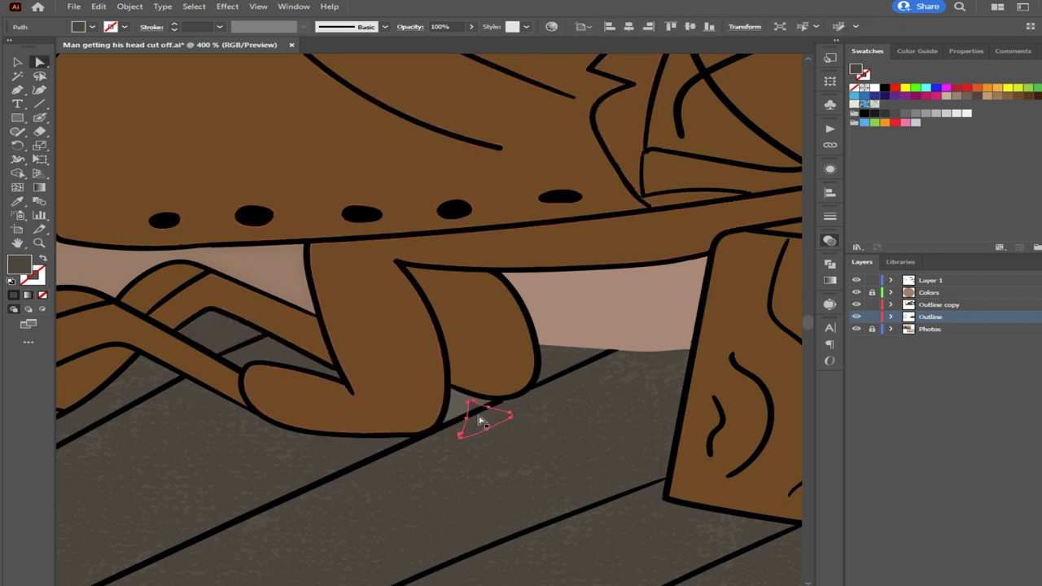
left_click(211, 326)
key("i")
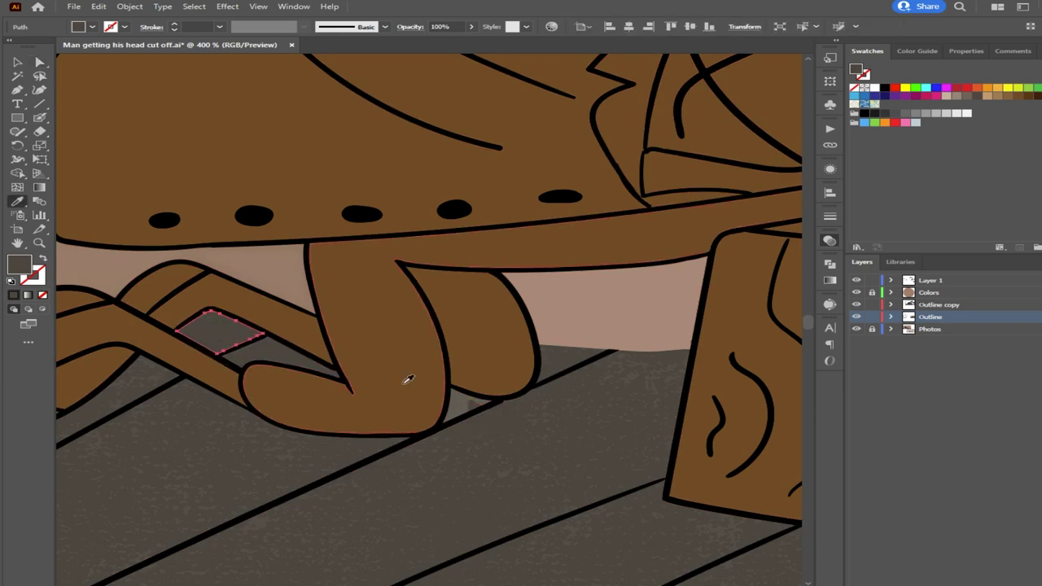
left_click(458, 404)
Nudge the diamond-shaped gap and return it, and move the floor triangle back into its opening between the knees
left_click(40, 61)
left_click(220, 323)
mouse_move(219, 323)
left_mouse_down()
mouse_move(233, 338)
mouse_move(221, 326)
left_mouse_up()
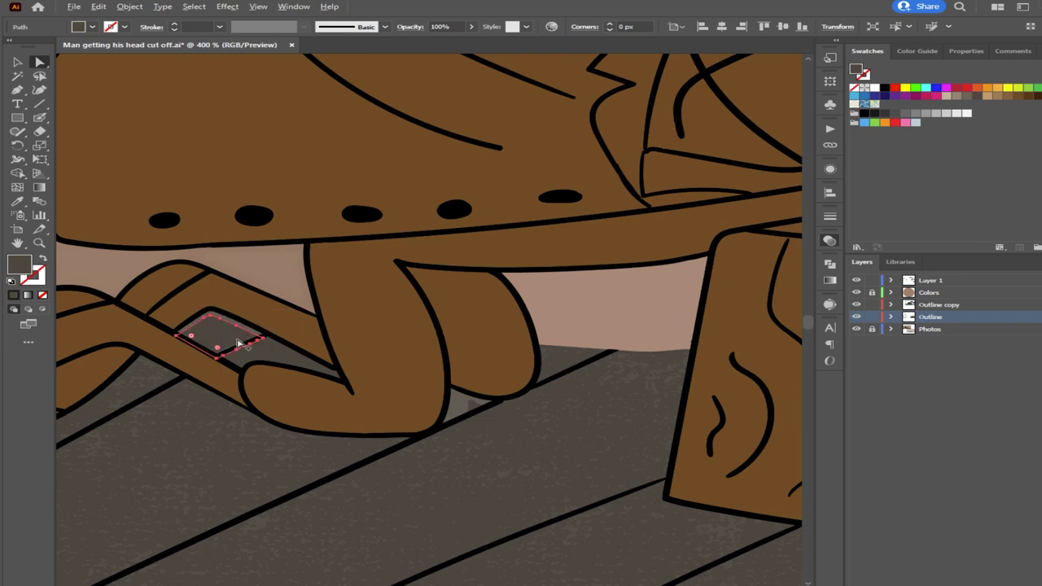
scroll(237, 343, "up", 2)
left_click_drag(220, 339, 223, 331)
left_click_drag(702, 478, 666, 446)
scroll(338, 366, "down", 1)
scroll(740, 279, "down", 5)
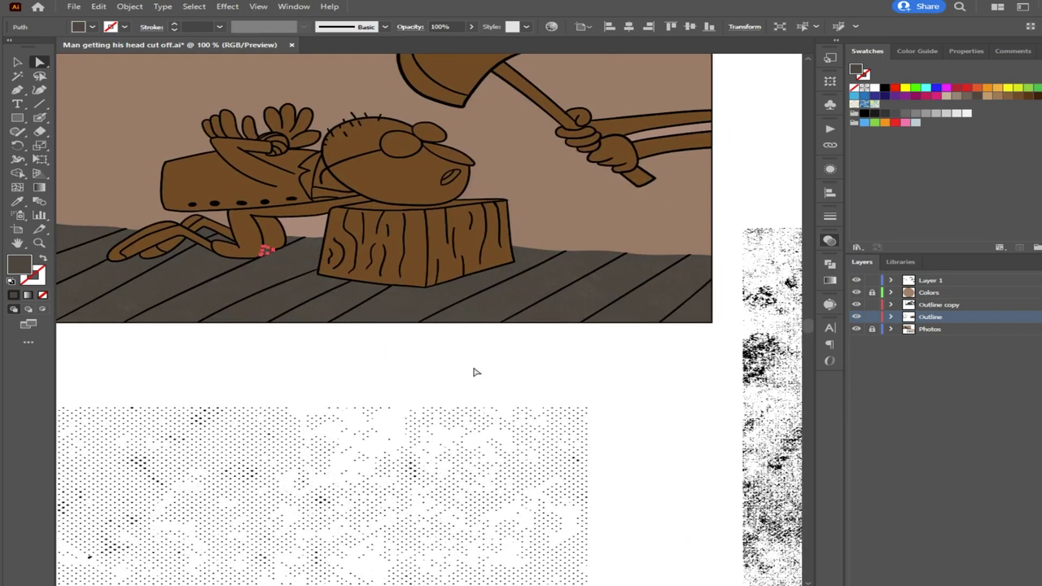
Copy the linked Subtle-Yummies.tif texture image beside the drawing and deselect it
left_click(739, 408)
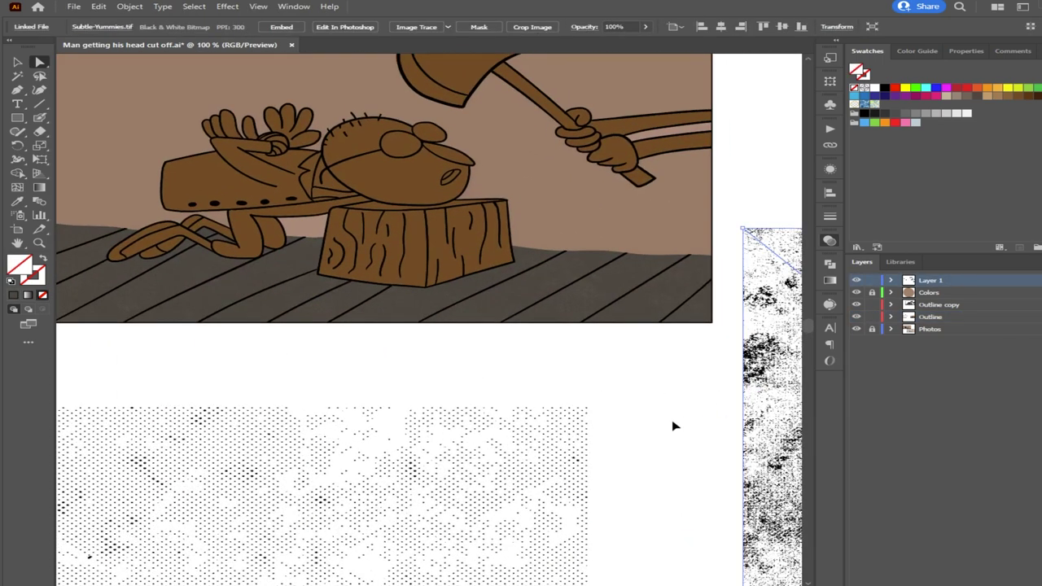
left_click(529, 371)
scroll(298, 258, "up", 5)
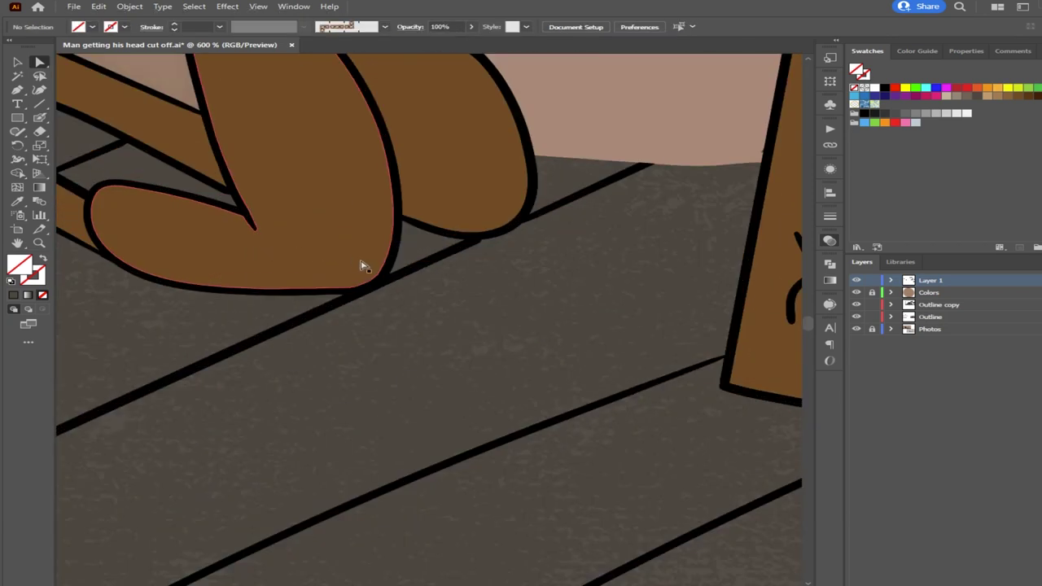
scroll(356, 262, "down", 2)
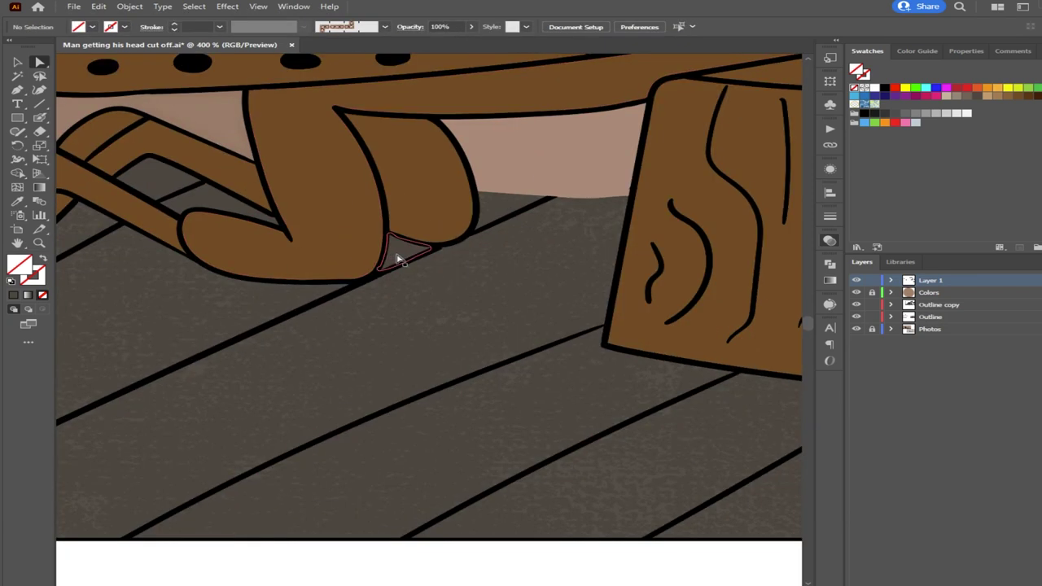
Try masking the floor triangle and both lower-leg gaps together, and undo the change
left_click(398, 259)
left_click(168, 181, "shift")
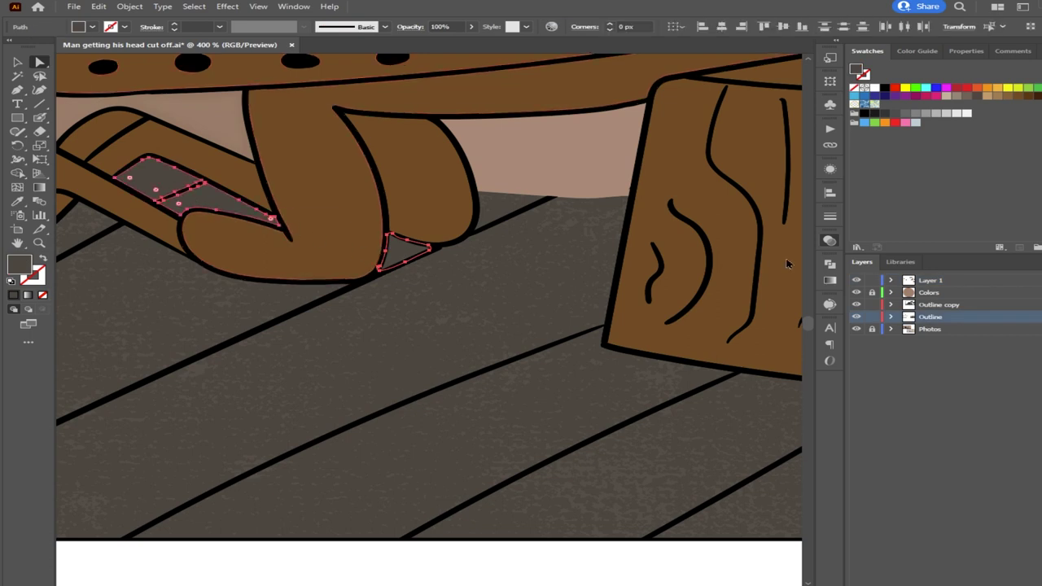
key("ctrl+g")
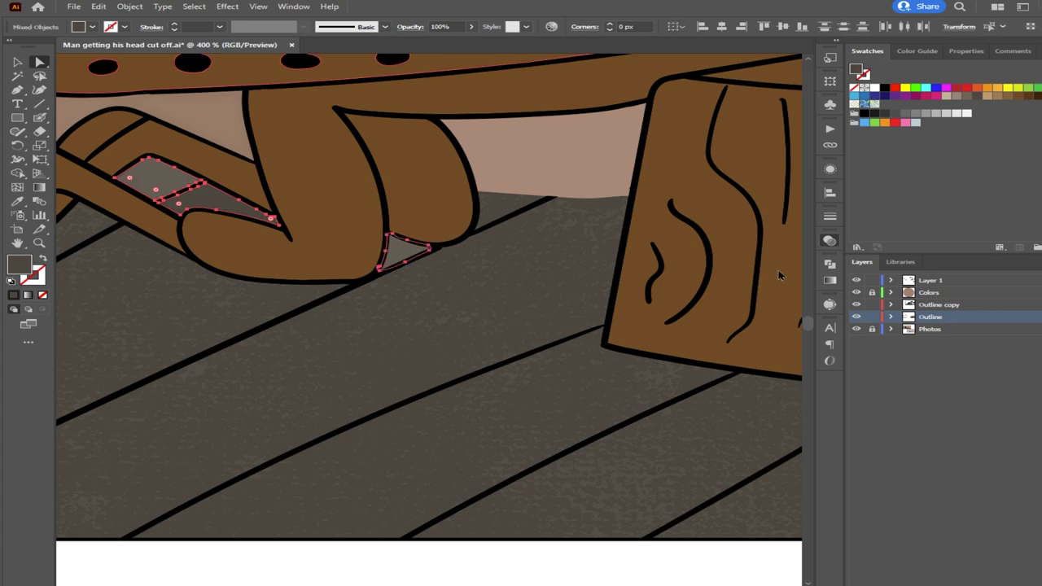
key("ctrl+z")
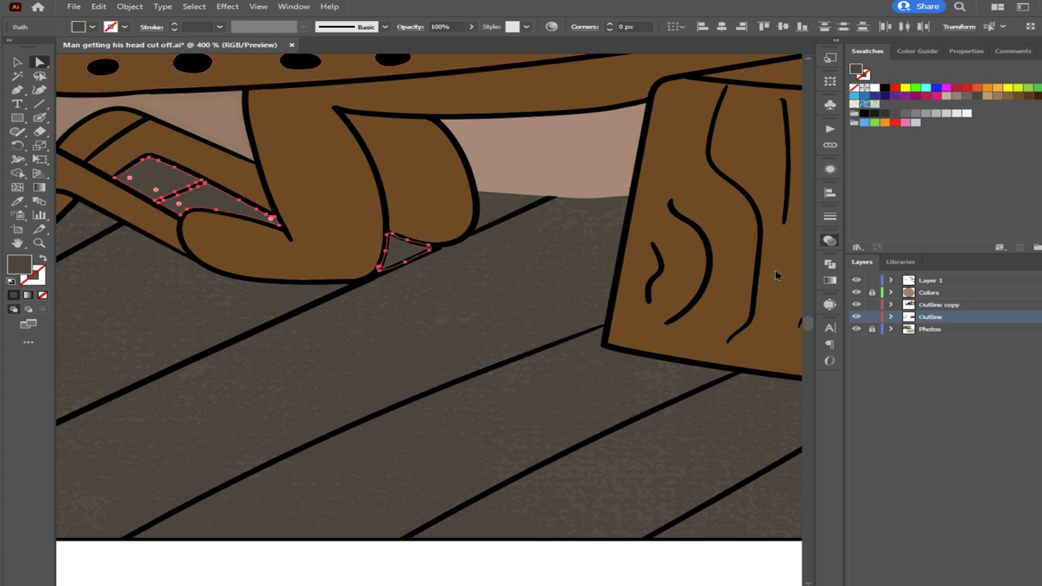
left_click(570, 184)
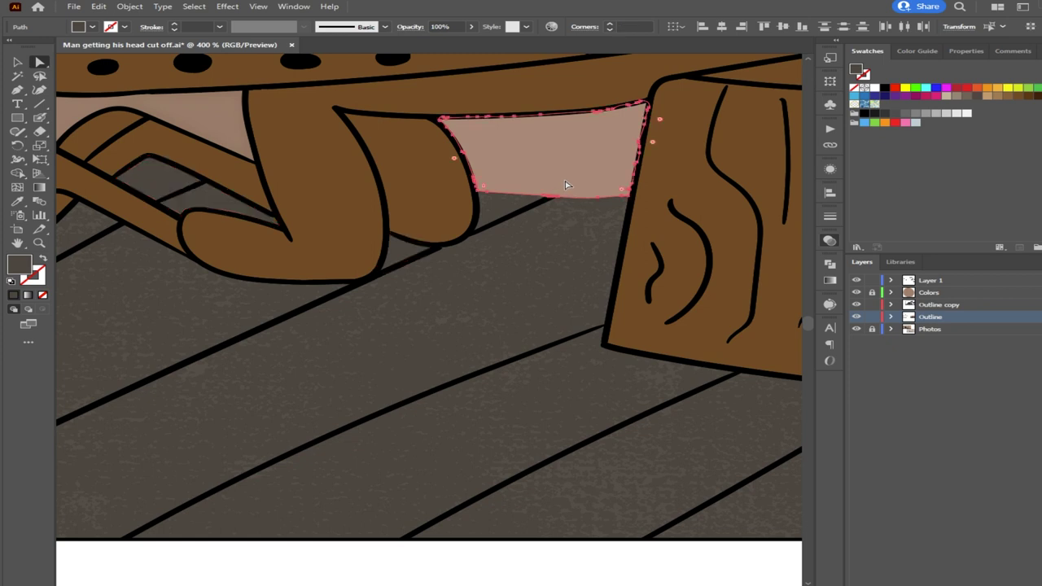
Try to make an opacity mask from only the floor triangle and the gap above the shin
left_click(406, 254)
left_click(256, 214, "shift")
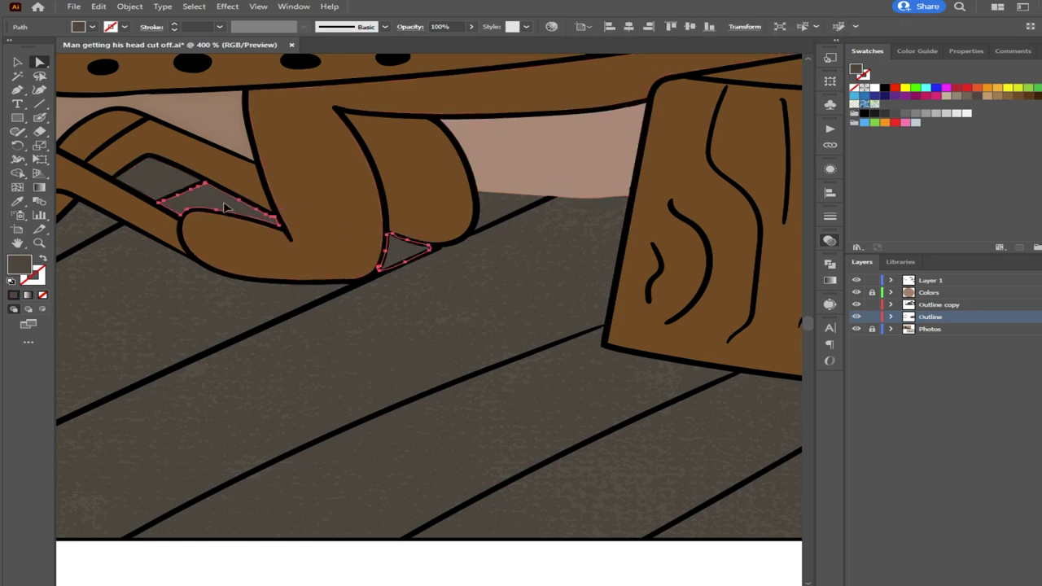
key("ctrl+z")
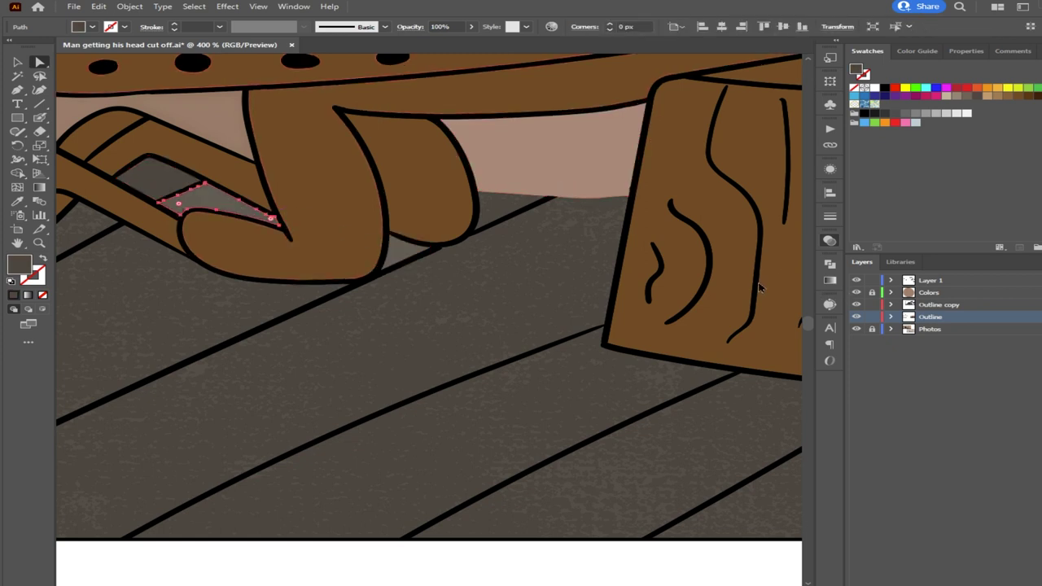
key("ctrl+z")
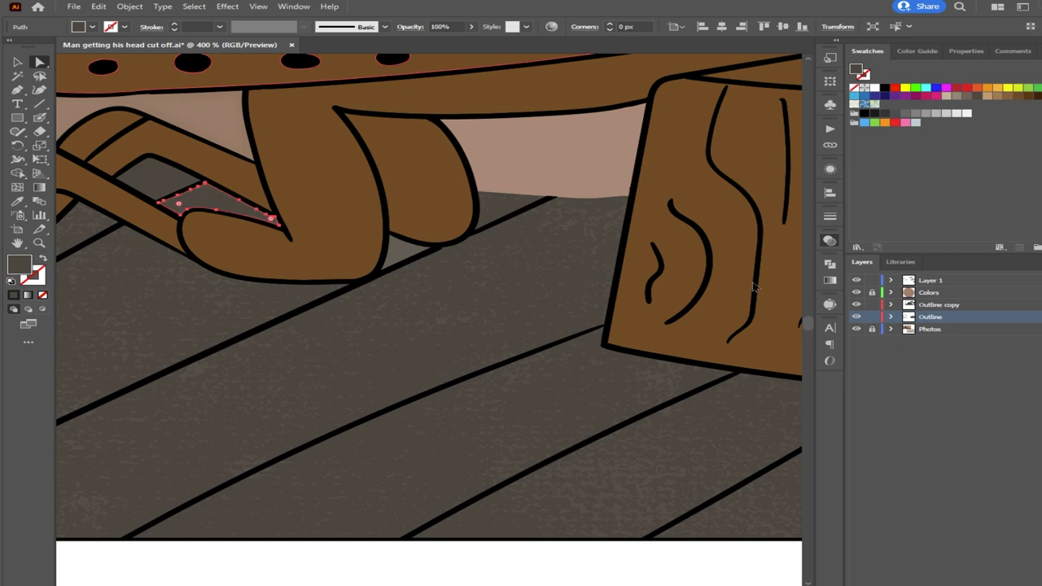
key("ctrl+shift+z")
key("ctrl+shift+z")
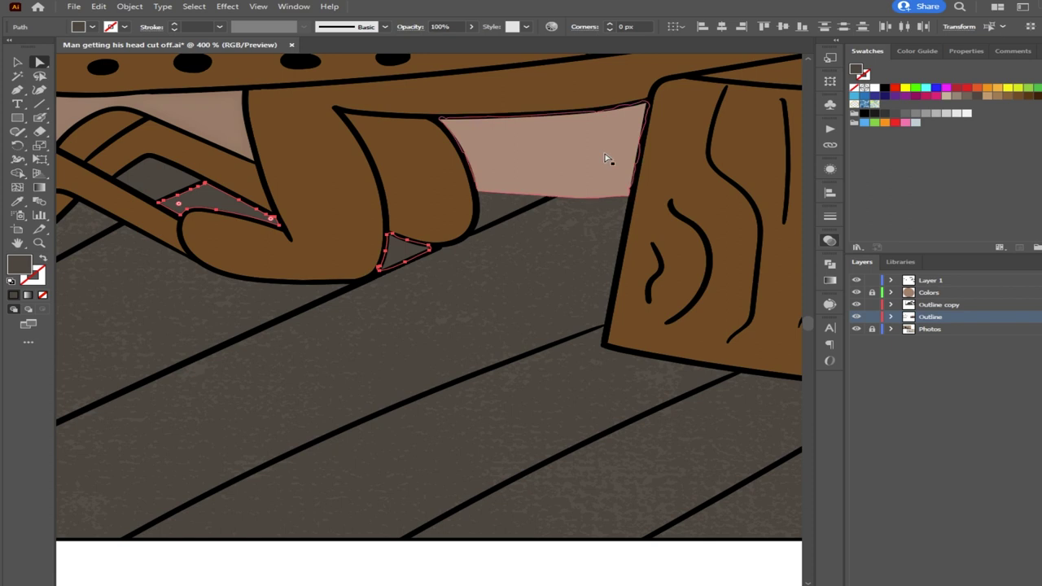
left_click(605, 158)
Add an opacity mask to the floor triangle between the knees and paste the Subtle-Yummies.tif texture into the mask
left_click(401, 254)
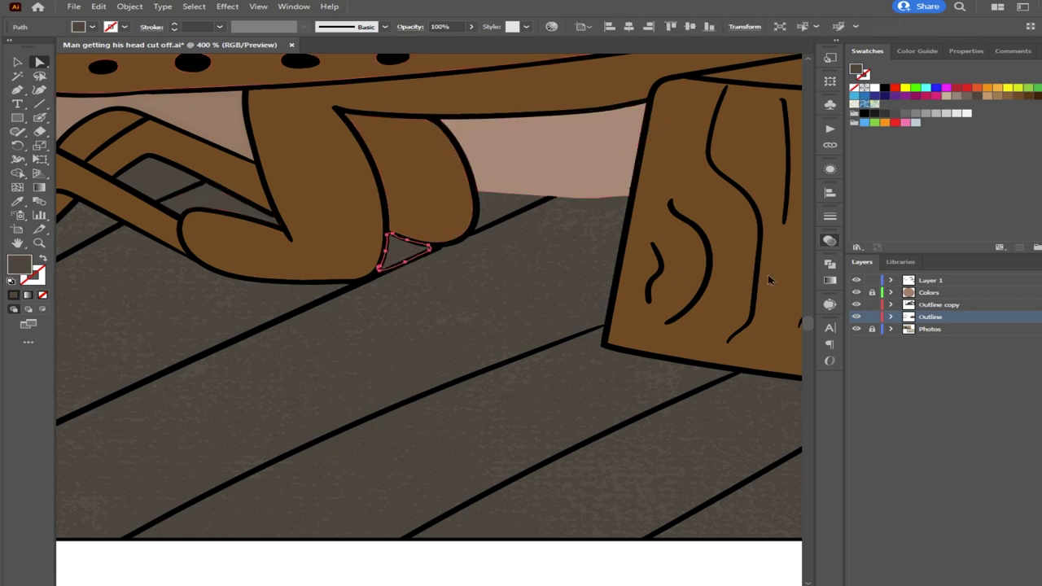
key("ctrl+z")
key("ctrl+z")
key("ctrl+z")
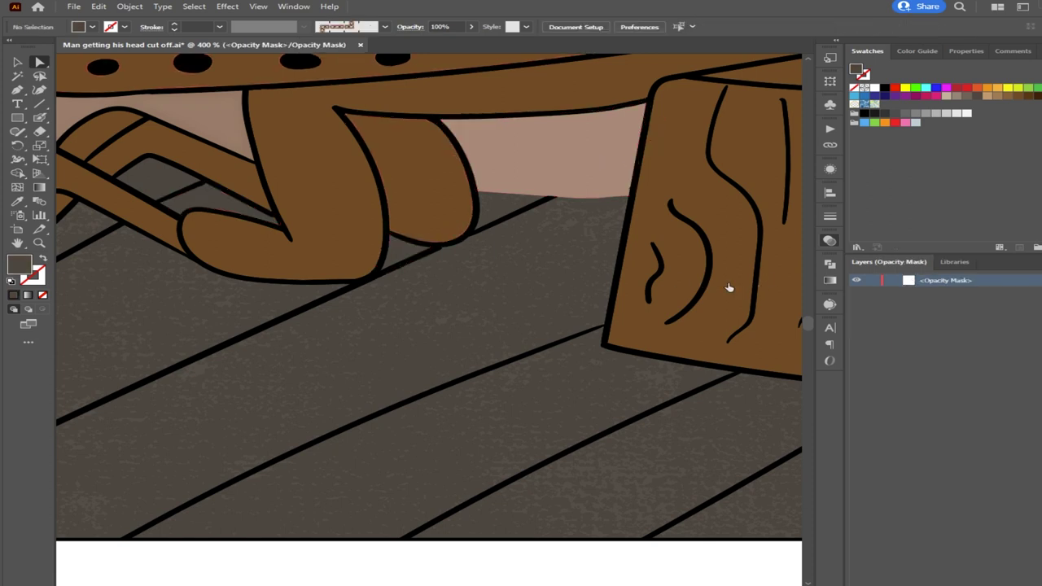
key("ctrl+f")
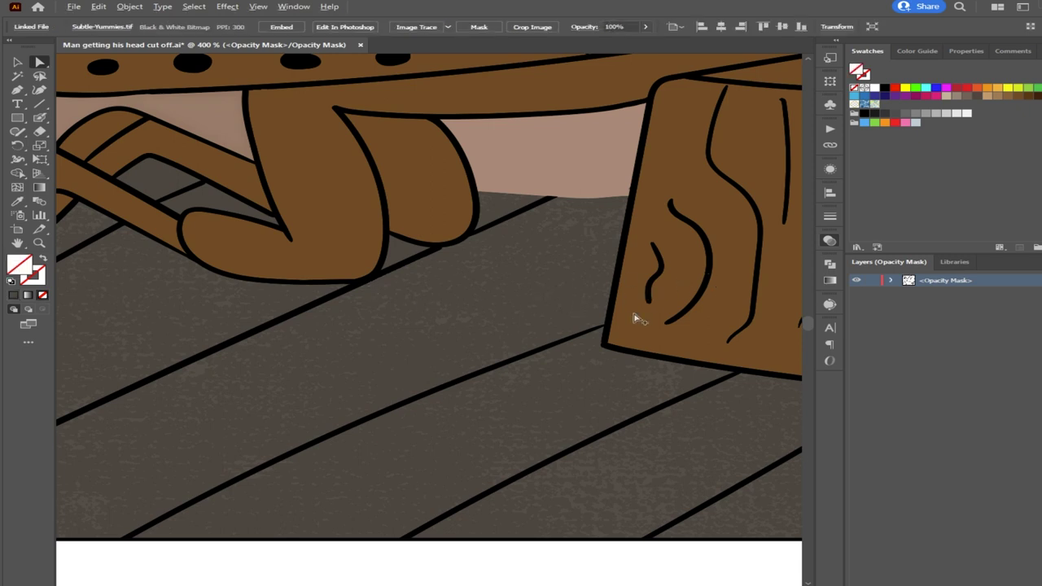
Position the pasted texture over the floor triangle inside its opacity mask, and return to the normal artwork
scroll(533, 364, "down", 7)
left_click_drag(736, 396, 512, 338)
scroll(513, 339, "up", 5)
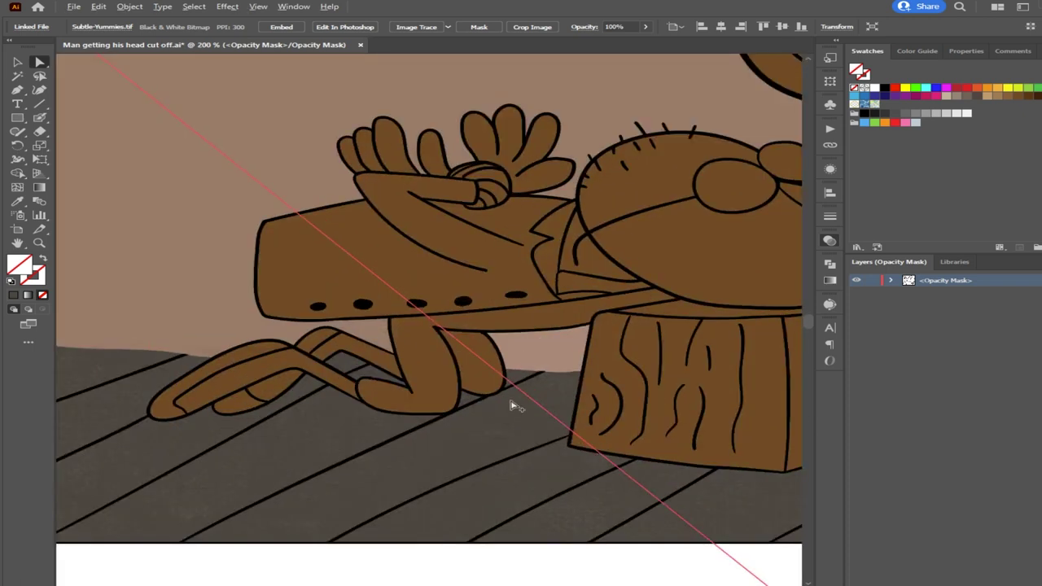
scroll(437, 402, "up", 3)
left_click_drag(627, 404, 628, 415)
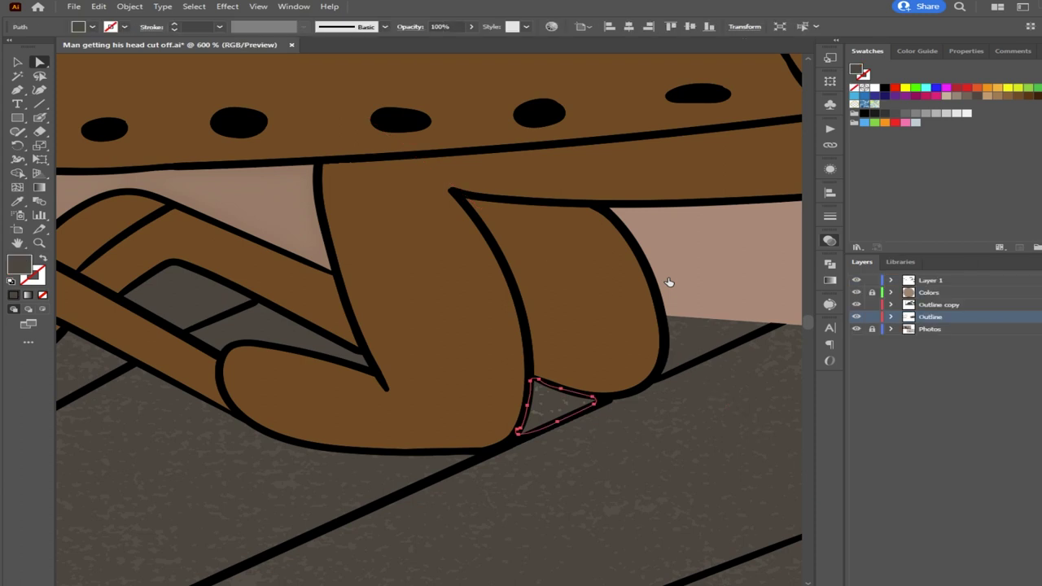
Add an opacity mask to the floor gap between the lower legs, below the plank line, and paste the Subtle-Yummies.tif texture into it
left_click(281, 333)
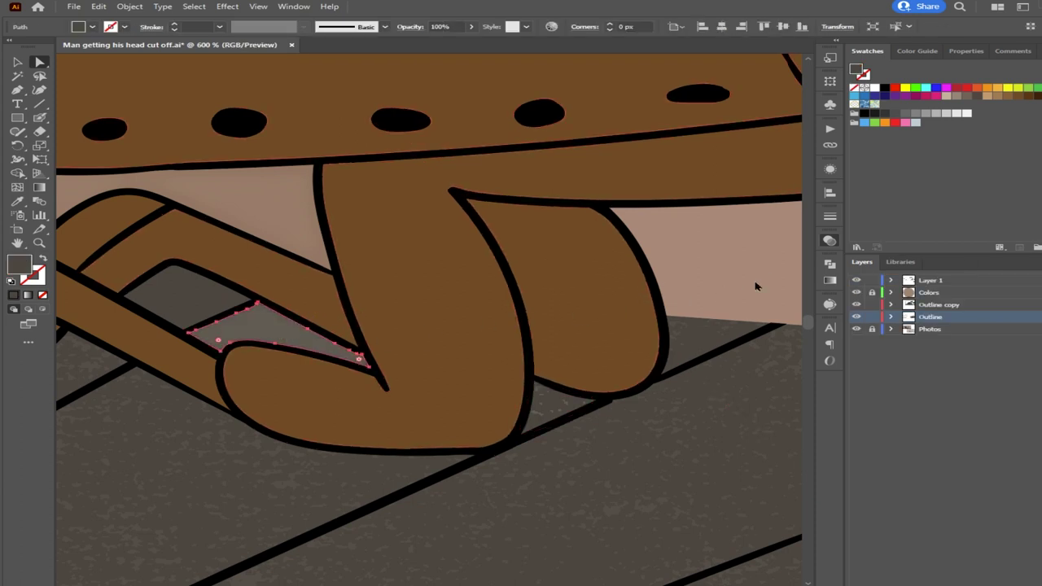
key("v")
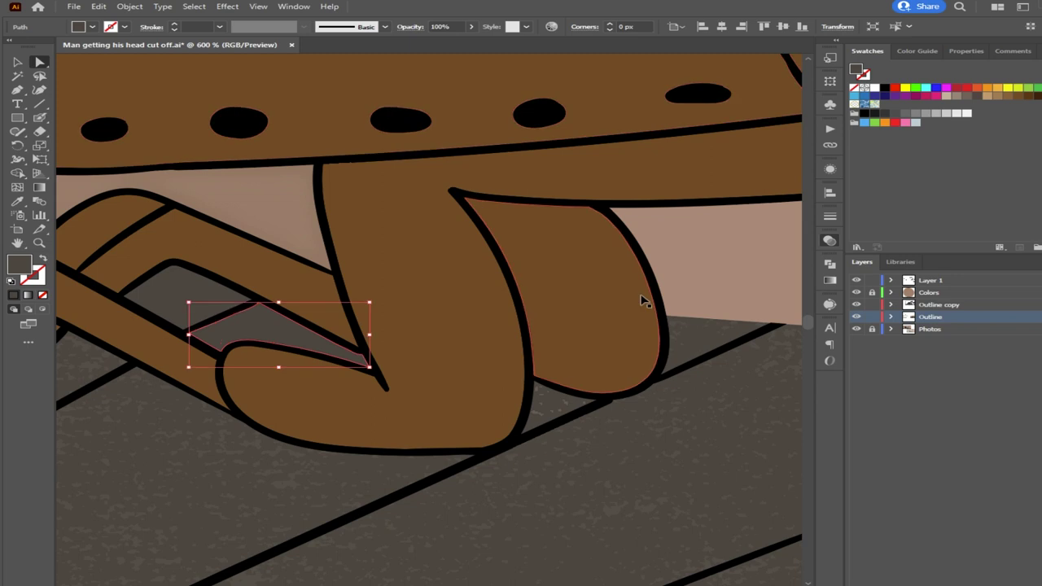
key("ctrl+alt+3")
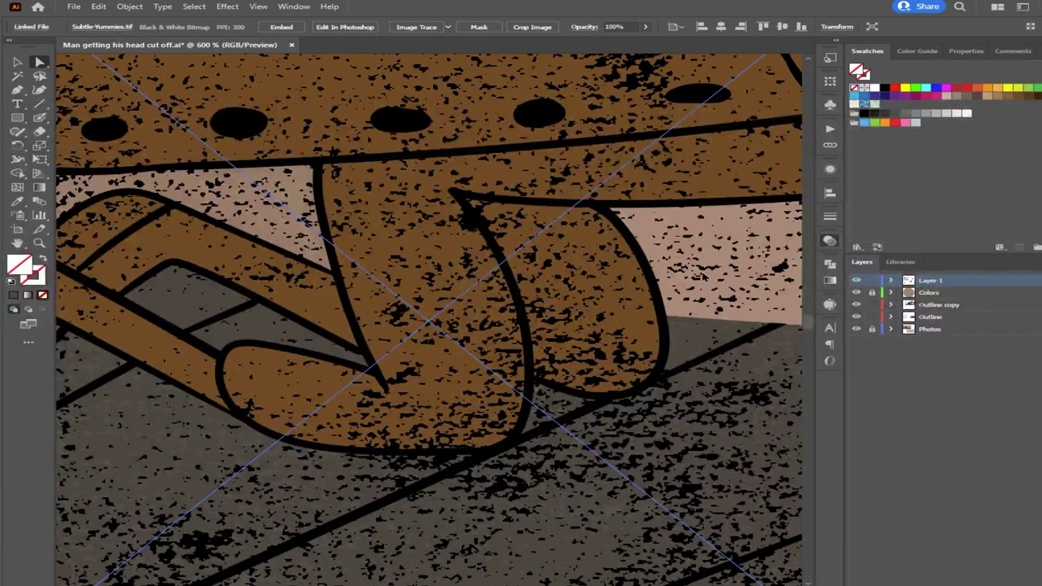
key("ctrl+z")
left_click(732, 283)
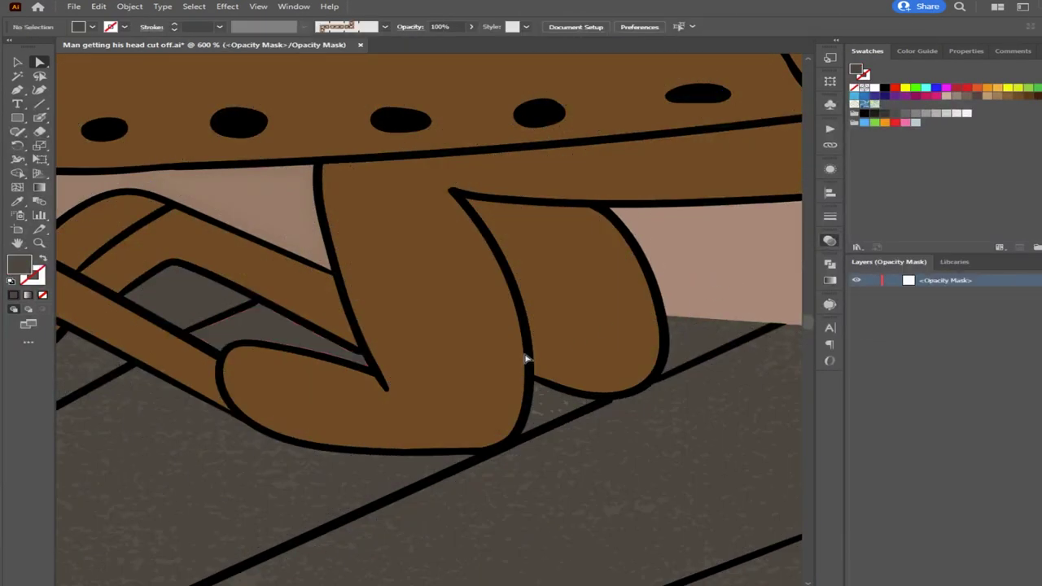
key("ctrl+f")
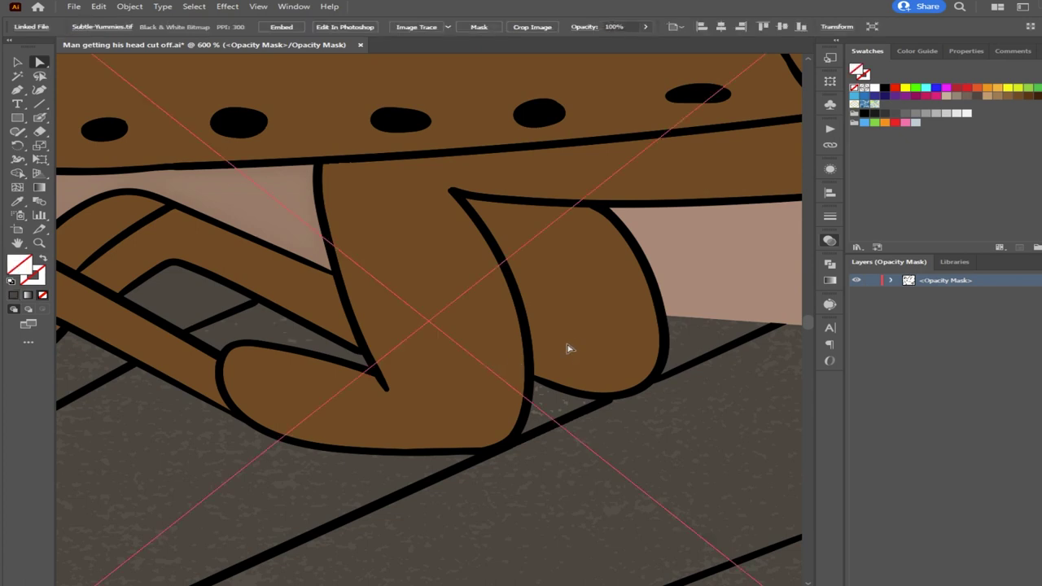
left_click(667, 289)
Mask the remaining floor gap above the plank line with the Subtle-Yummies.tif texture, position it over the gap, and return to the normal artwork
left_click(207, 302)
left_click(732, 287)
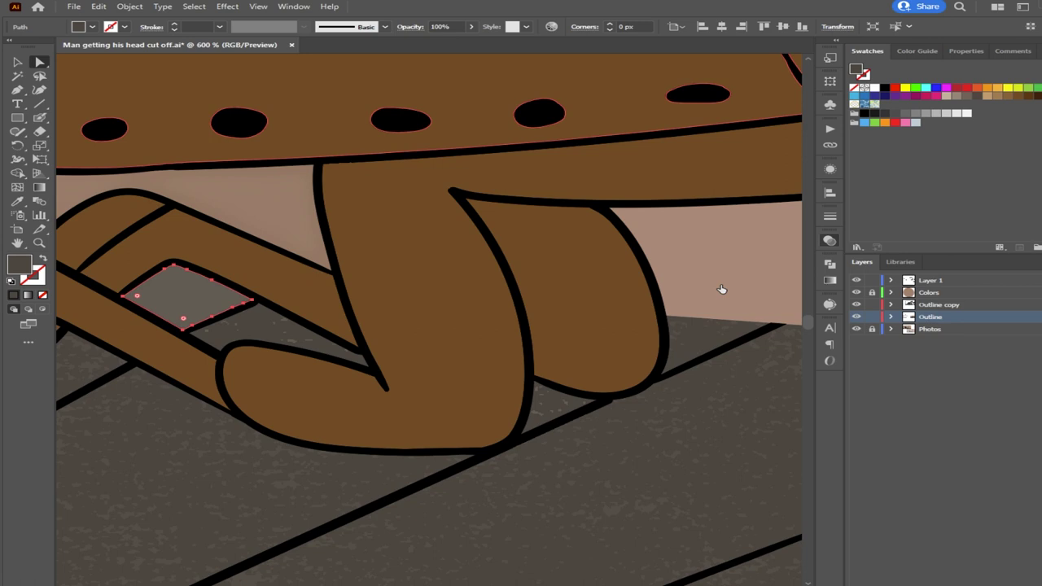
left_click(721, 289)
left_click(754, 288)
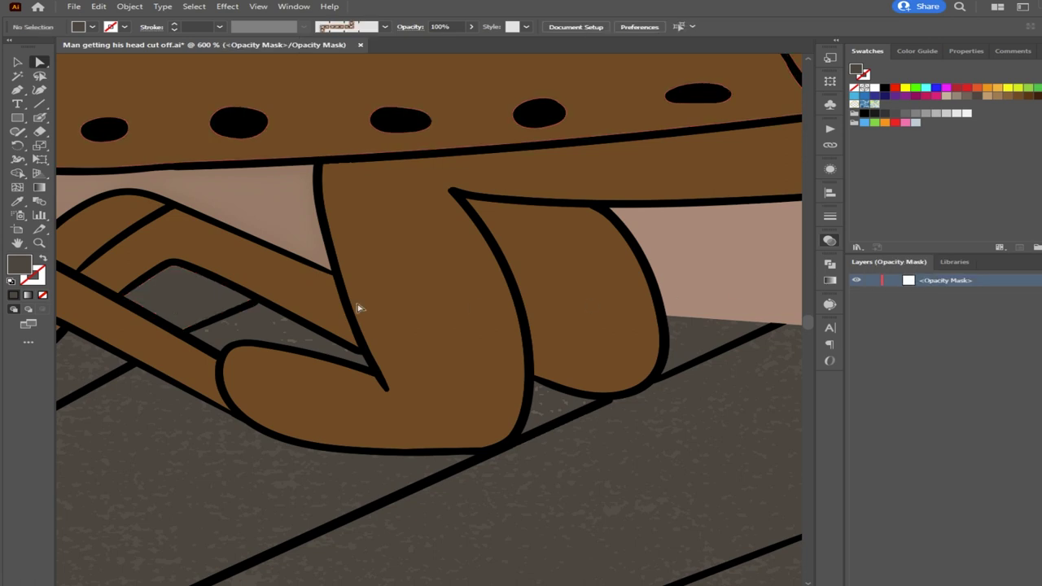
left_click(296, 309)
left_click_drag(233, 316, 244, 352)
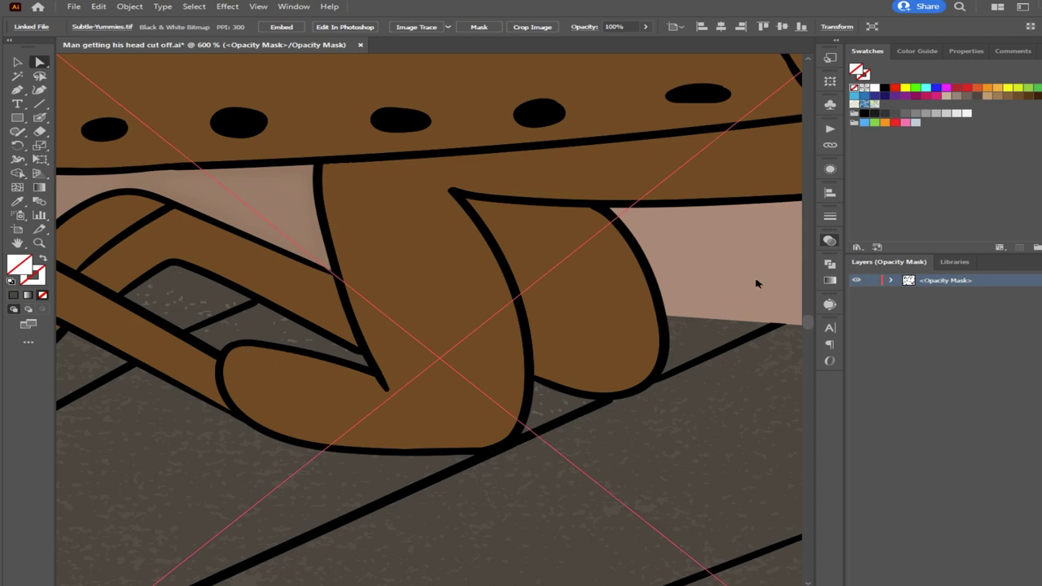
left_click(658, 295)
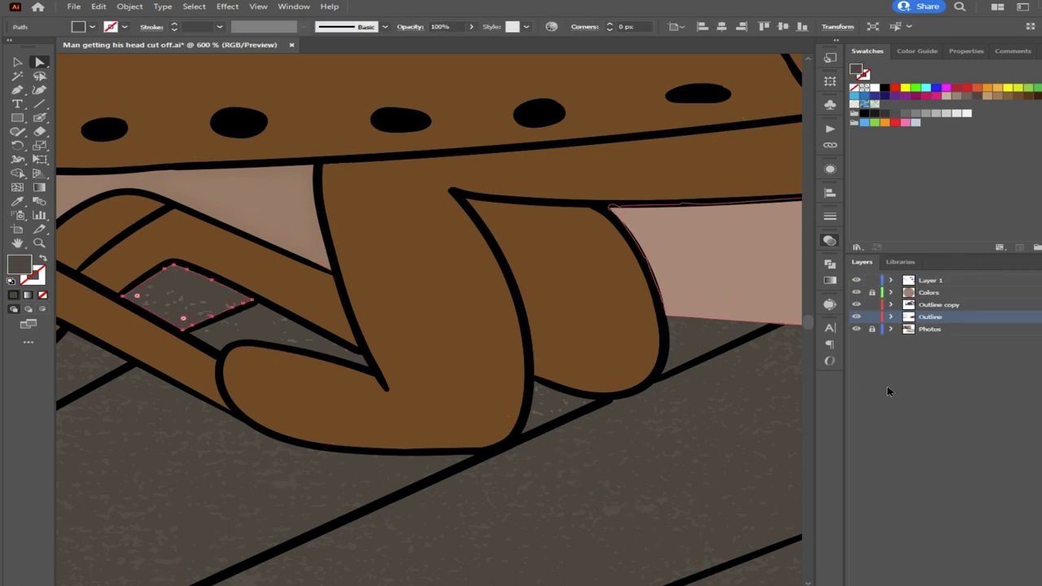
scroll(409, 367, "down", 4)
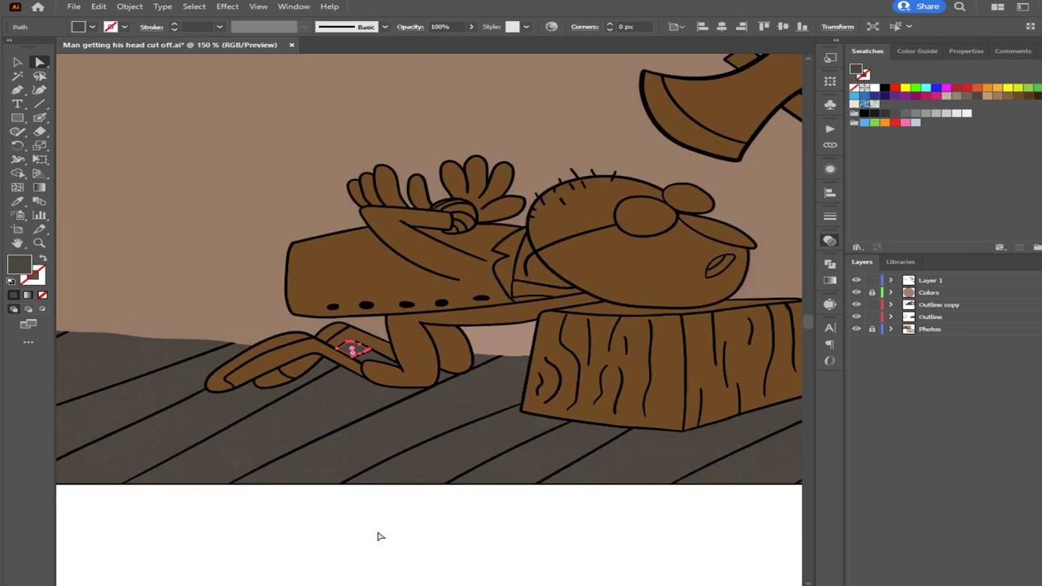
left_click(330, 502)
Compare the coloured scene with the reference photo, examining the wall and the gap beside the chopping block
scroll(287, 500, "down", 1)
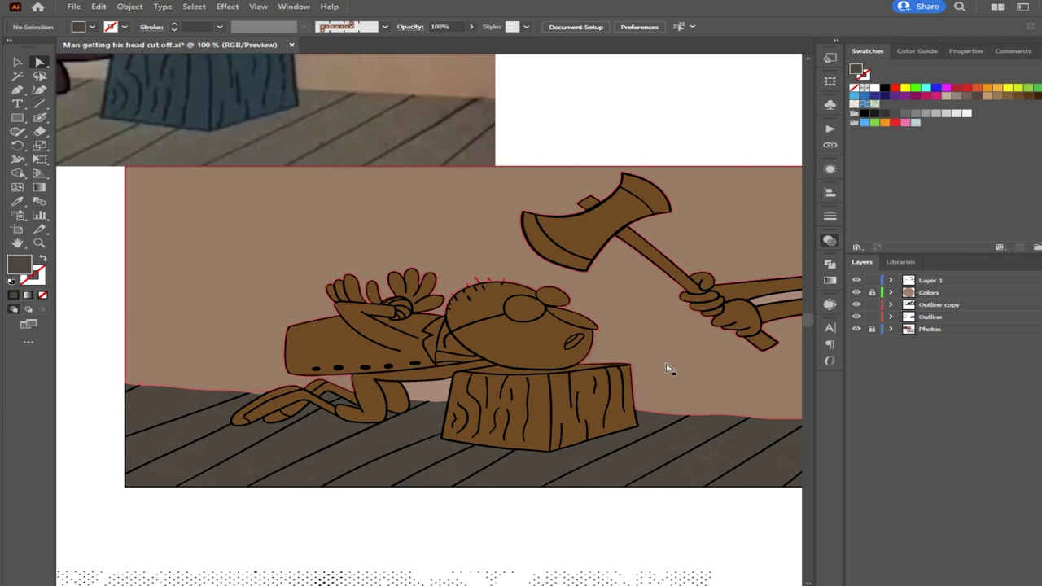
scroll(667, 369, "down", 3)
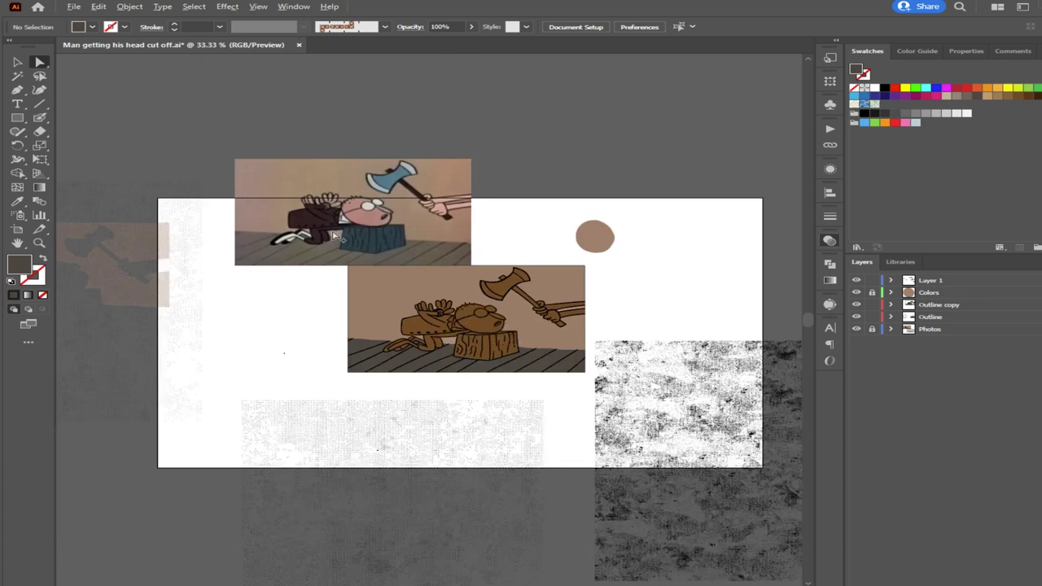
scroll(334, 236, "up", 3)
scroll(579, 414, "down", 3)
scroll(583, 430, "up", 2)
scroll(574, 429, "up", 2)
scroll(561, 428, "down", 2)
scroll(420, 481, "up", 1)
scroll(421, 481, "down", 1)
scroll(370, 485, "up", 1)
left_click_drag(370, 484, 403, 461)
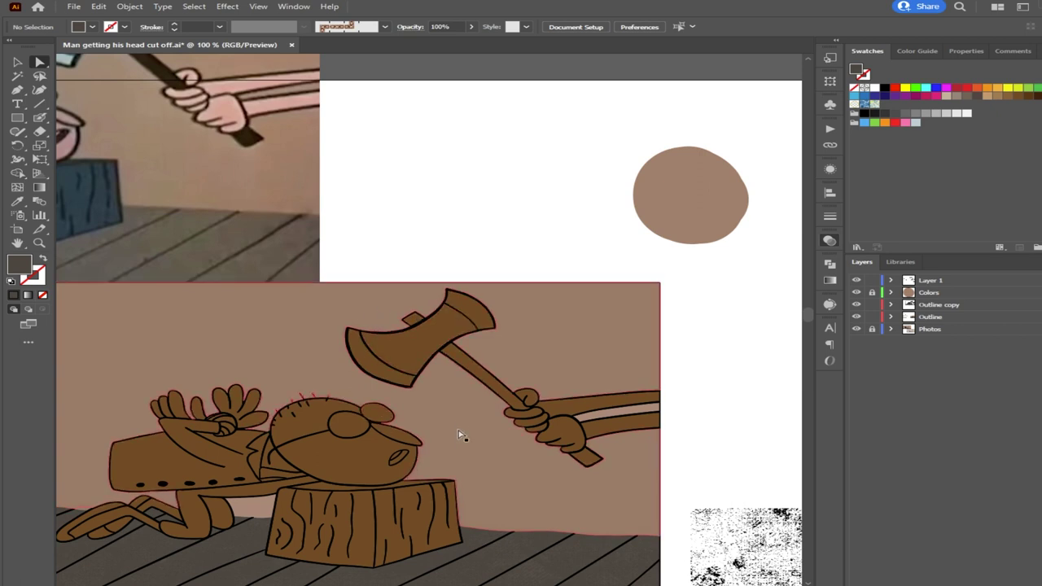
scroll(458, 422, "down", 1)
scroll(440, 488, "up", 2)
left_click_drag(379, 479, 570, 502)
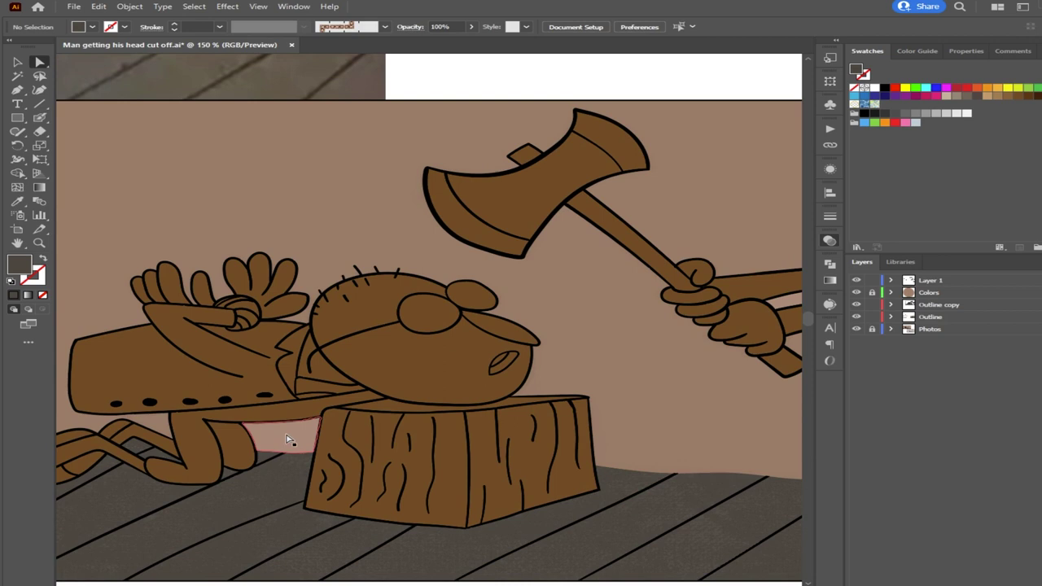
scroll(289, 440, "up", 2)
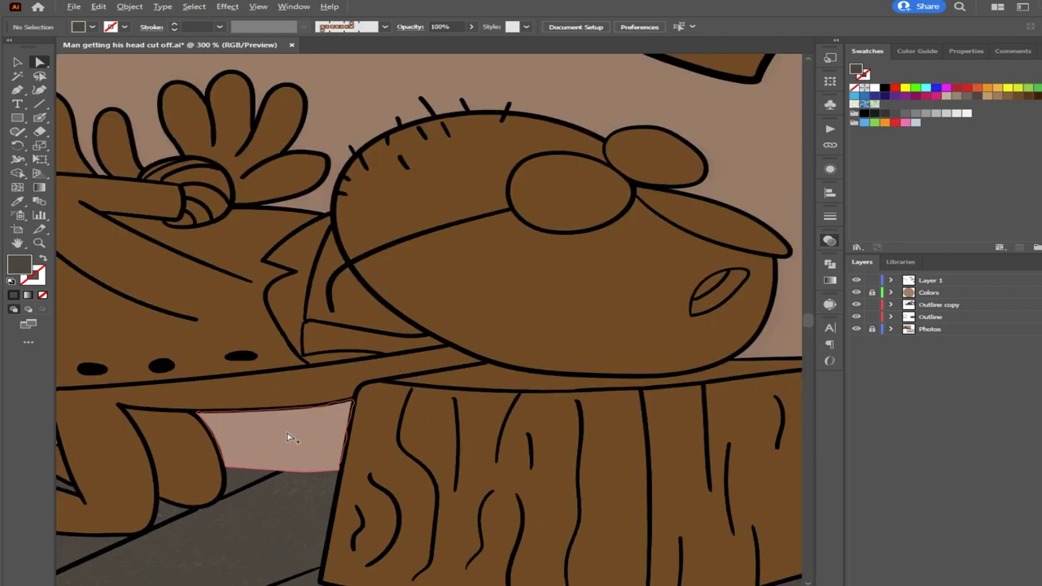
scroll(288, 437, "down", 1)
left_click_drag(131, 440, 562, 417)
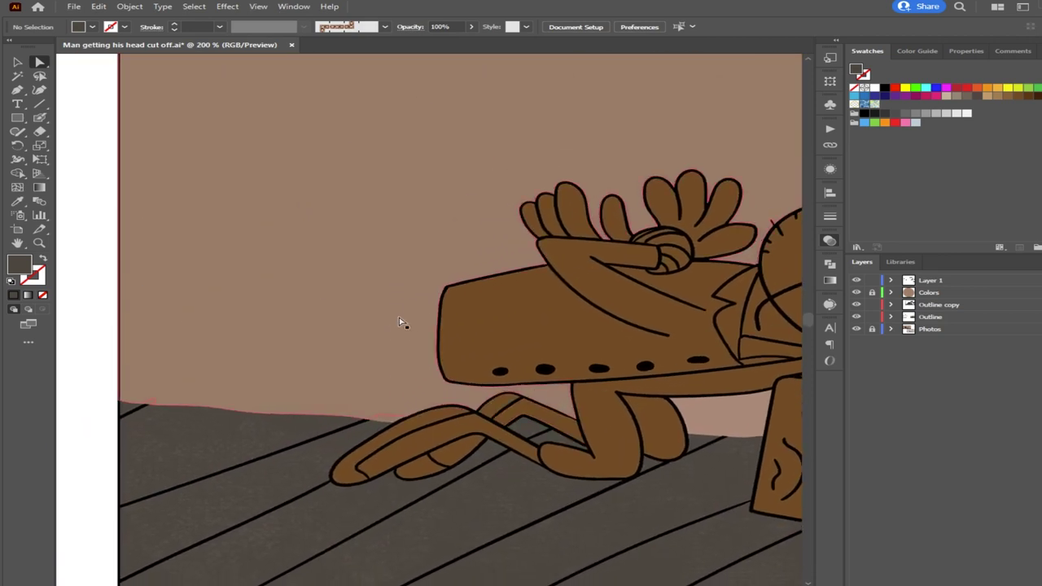
Examine the mismatched wall patch above the man's raised foot and how it fits the overall scene
left_click(398, 321)
scroll(390, 415, "up", 3)
left_click_drag(352, 413, 372, 399)
left_click(376, 376)
left_click(321, 416)
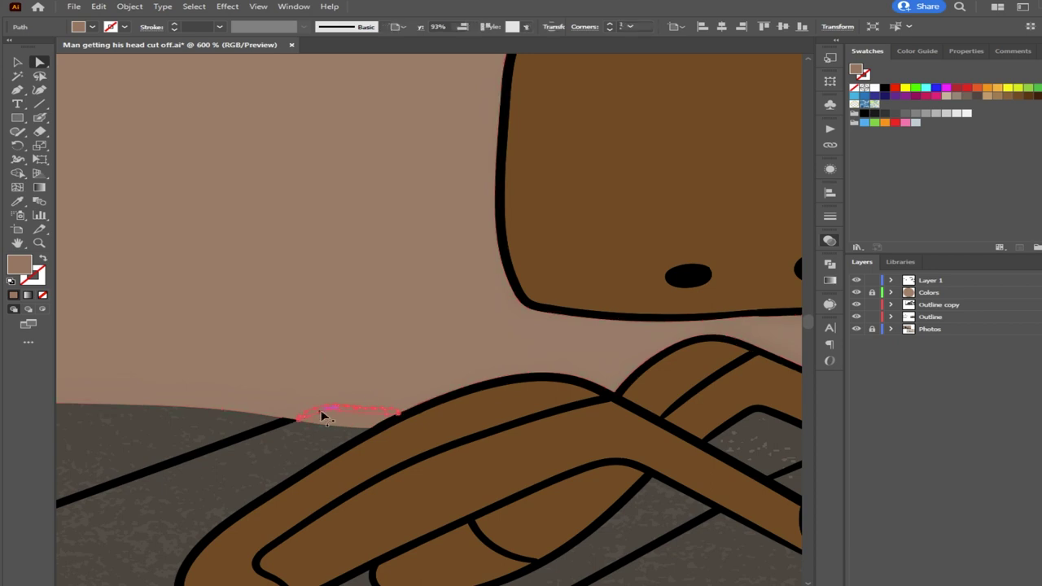
scroll(305, 379, "down", 2)
scroll(249, 398, "down", 2)
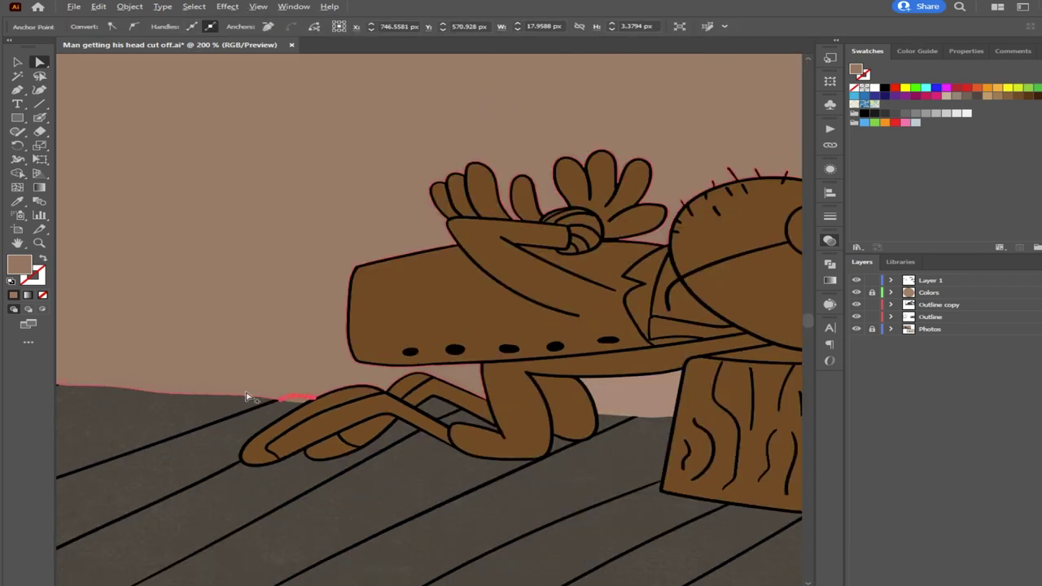
scroll(261, 318, "down", 2)
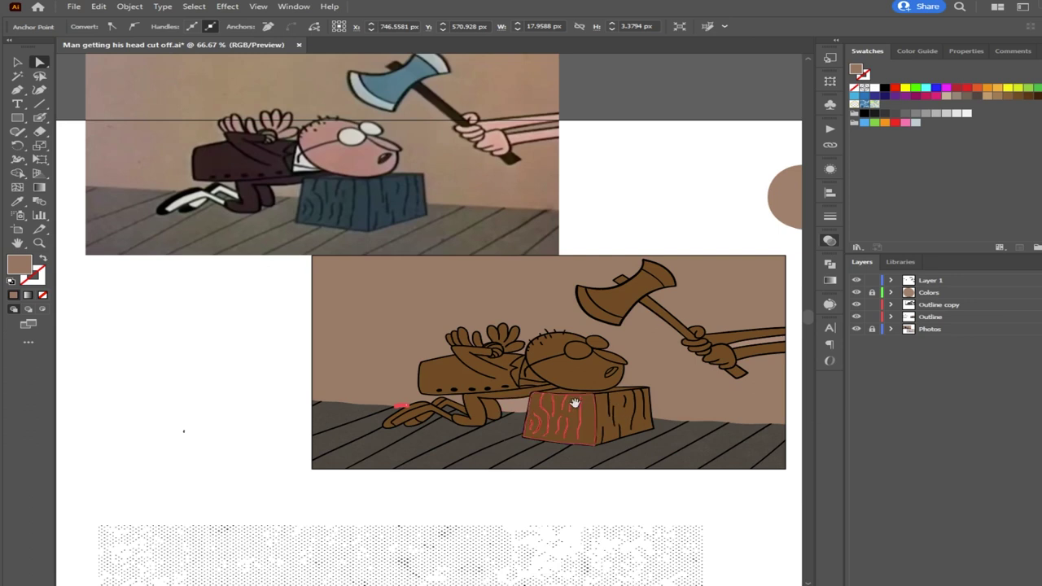
scroll(485, 361, "right", 2)
Try moving the wall shape with the Photos layer shown and hidden, undoing each move and showing the layer again
left_click_drag(485, 360, 600, 401)
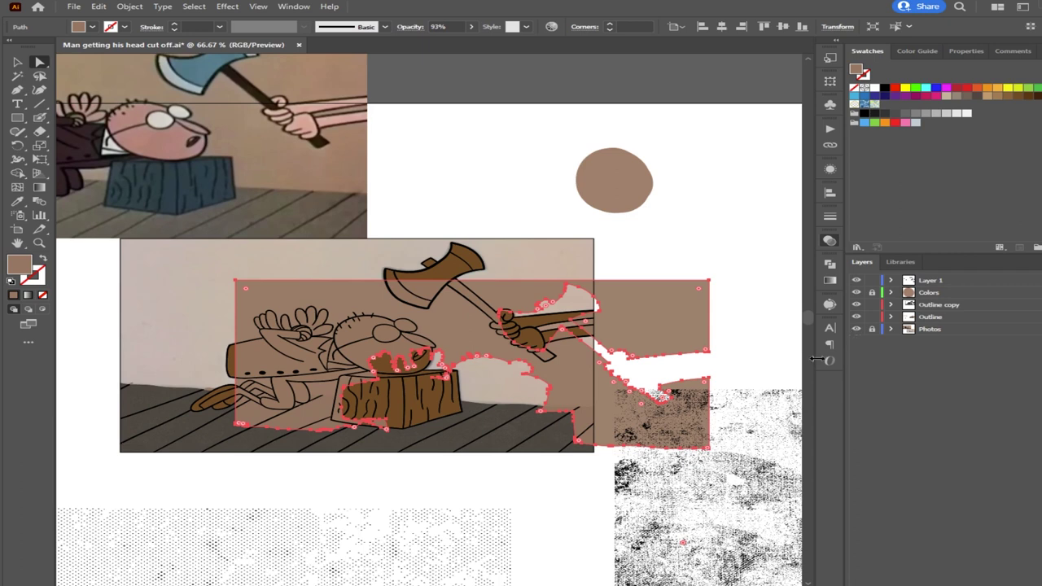
key("ctrl+z")
left_click(855, 329)
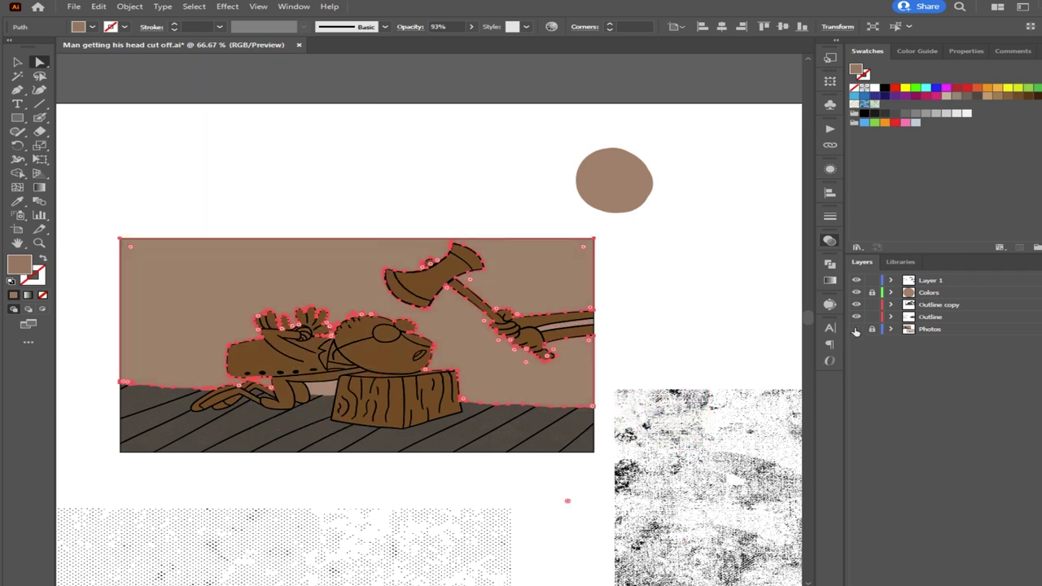
left_click_drag(306, 276, 241, 259)
key("ctrl+z")
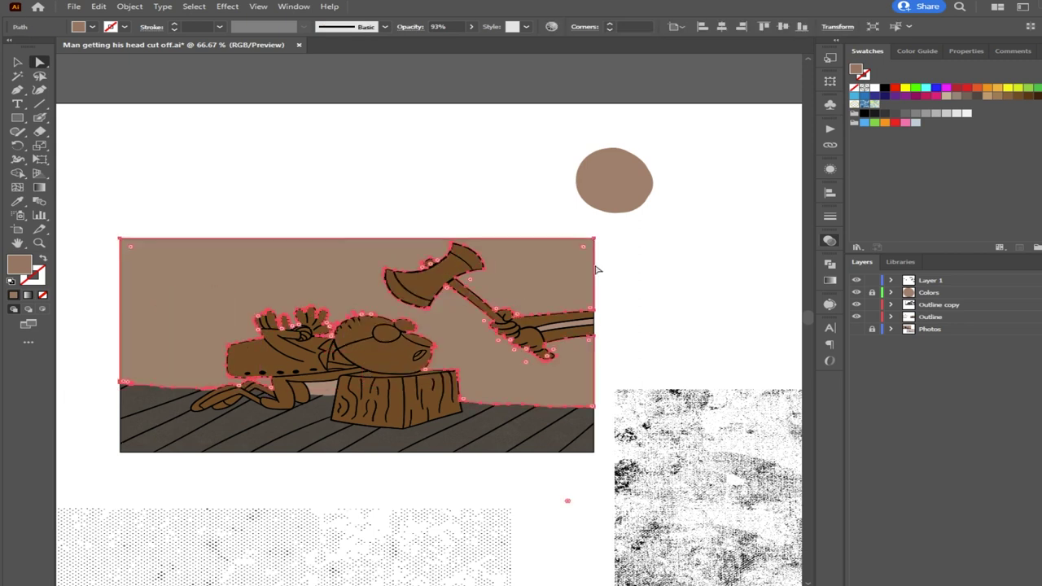
left_click(375, 145)
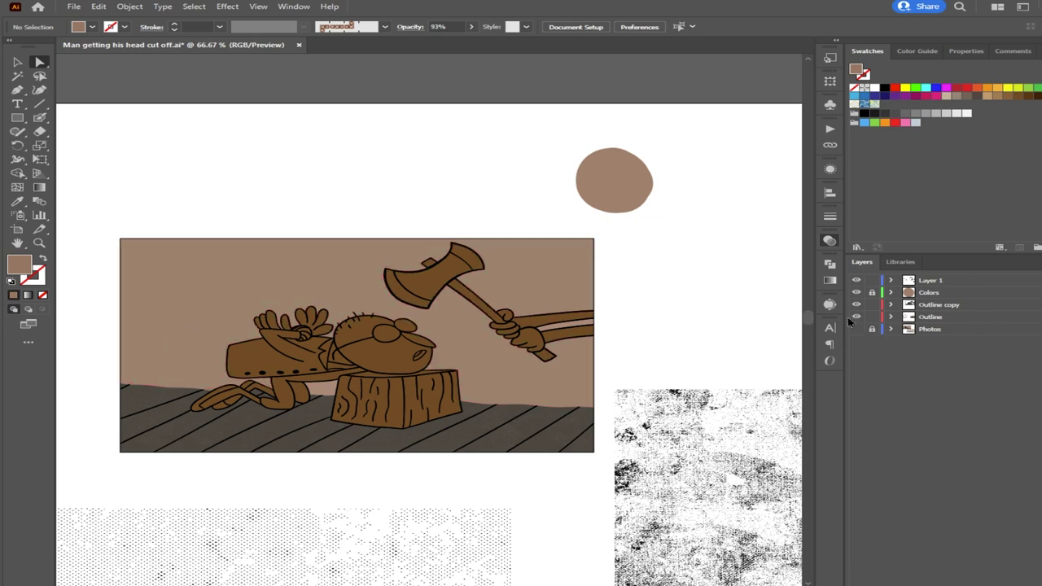
left_click(856, 329)
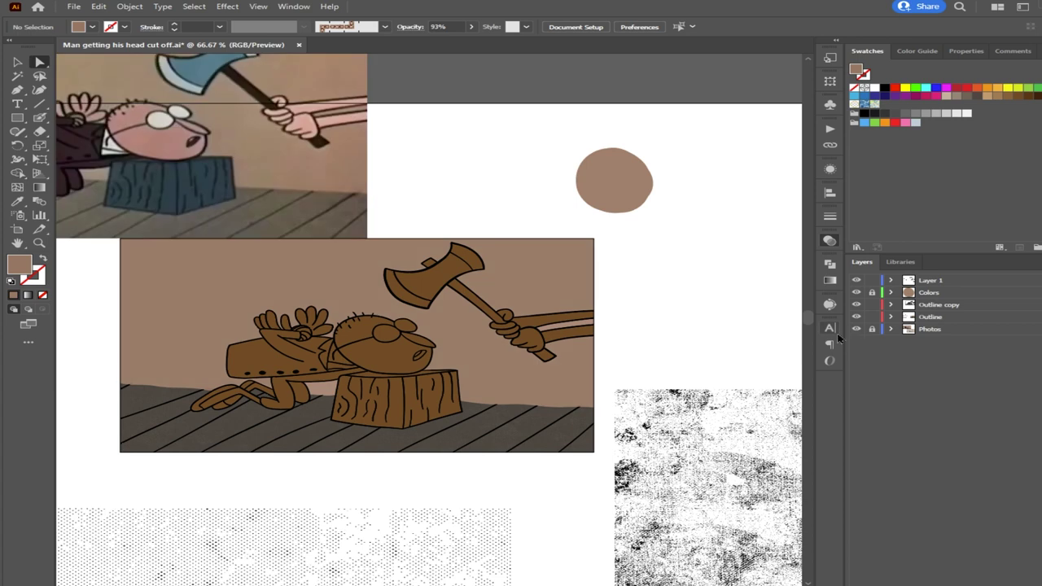
Recolour the background wall with a colour sampled from the wall in the reference photo
left_click(321, 283)
key("i")
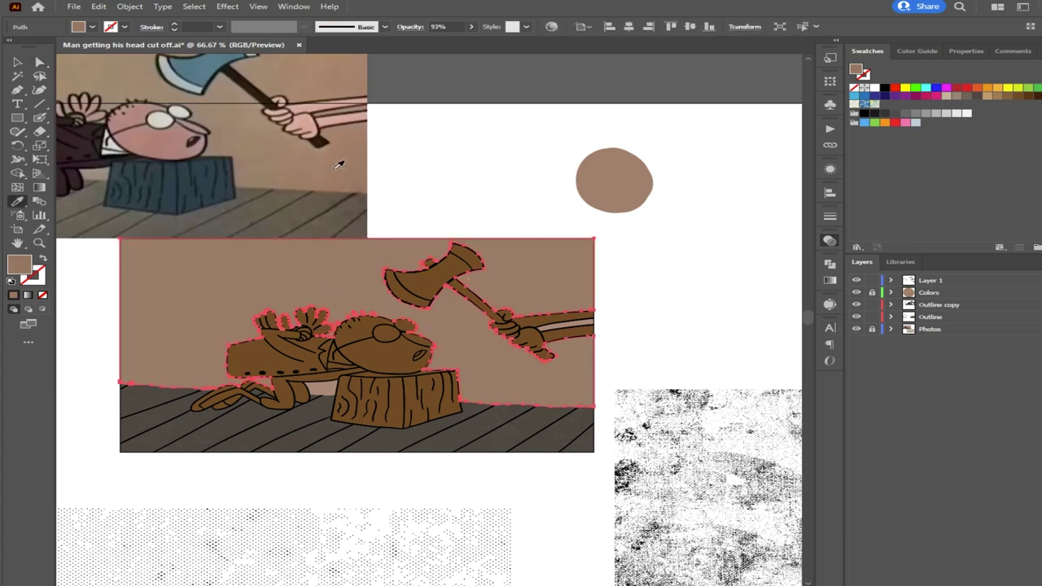
key("a")
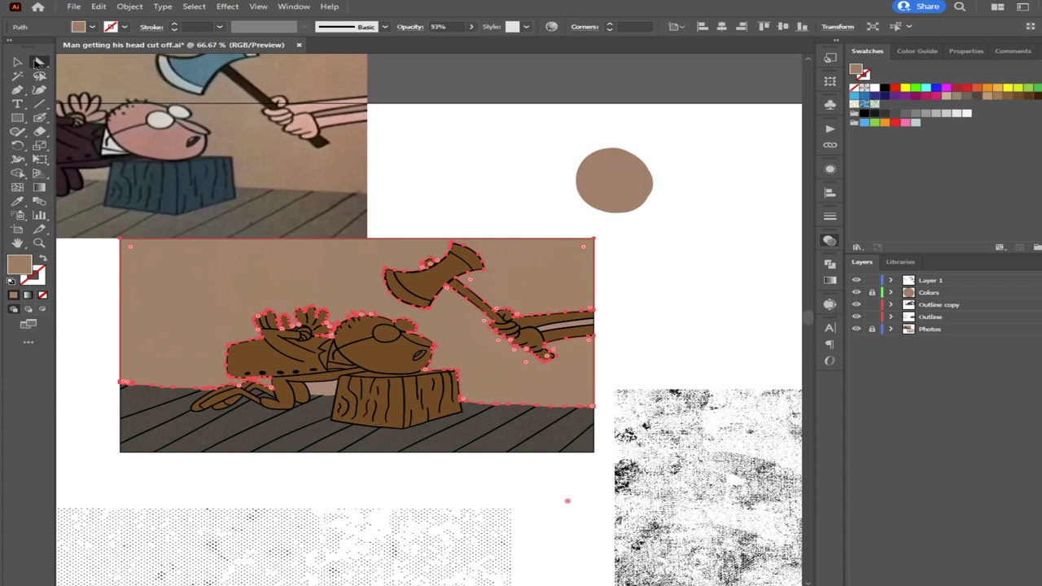
left_click(271, 510)
Recolour the small wall patches above the man's raised foot with the new wall colour and combine them into one shape
scroll(183, 360, "up", 4)
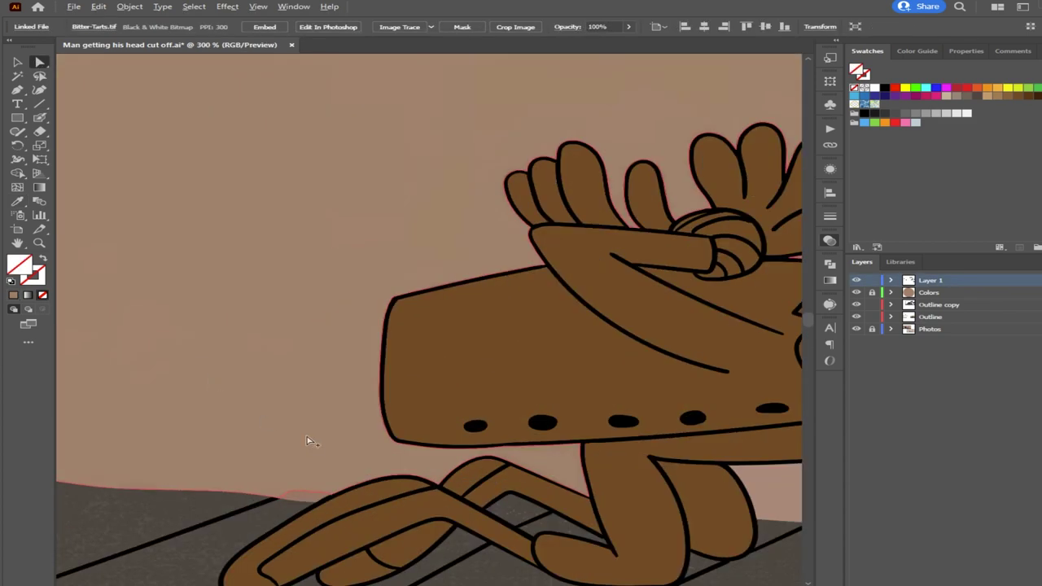
left_click_drag(303, 438, 301, 410)
scroll(301, 410, "down", 3)
scroll(349, 331, "up", 2)
left_click(318, 299)
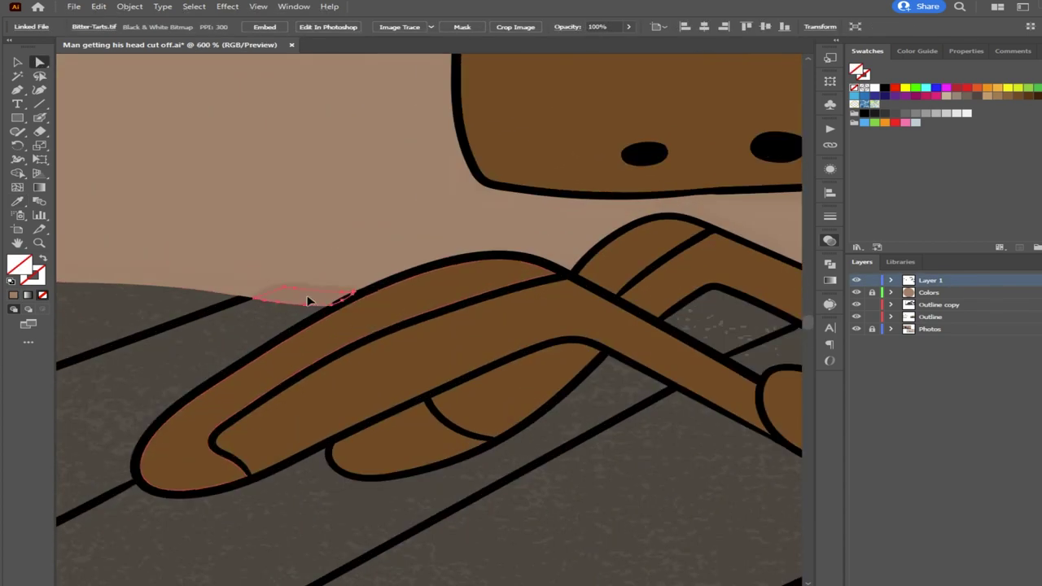
scroll(308, 301, "up", 2)
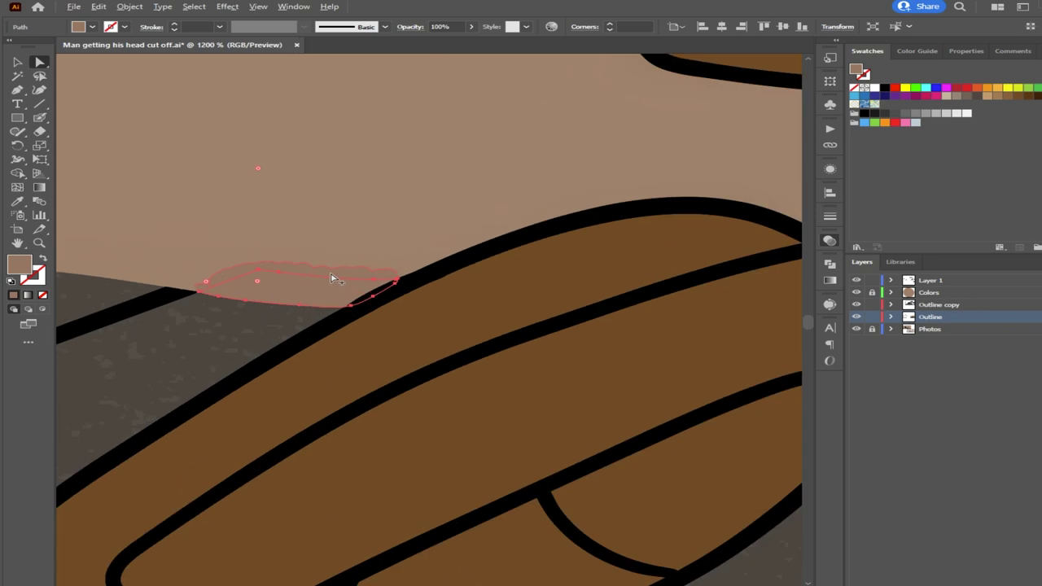
key("i")
left_click(328, 179)
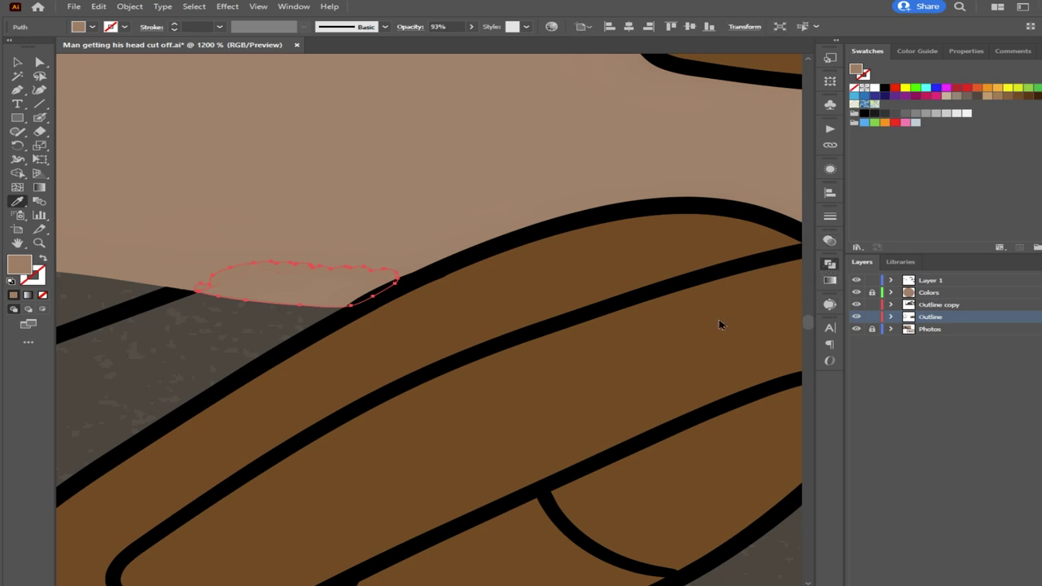
Unite the recoloured patch above the foot with the background wall shape
scroll(289, 214, "down", 1)
left_click_drag(285, 255, 406, 284)
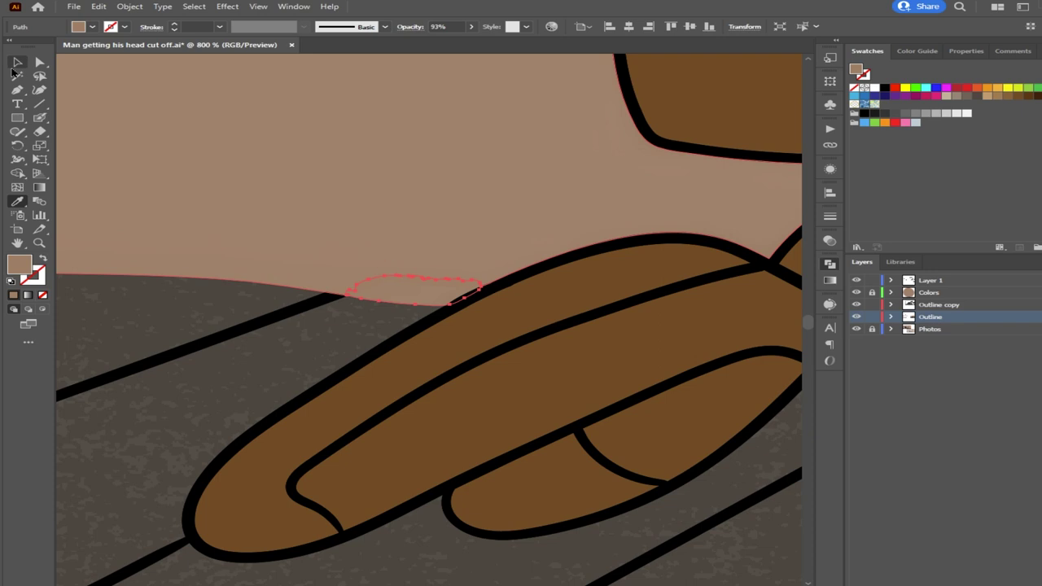
left_click(39, 62)
left_click(267, 184)
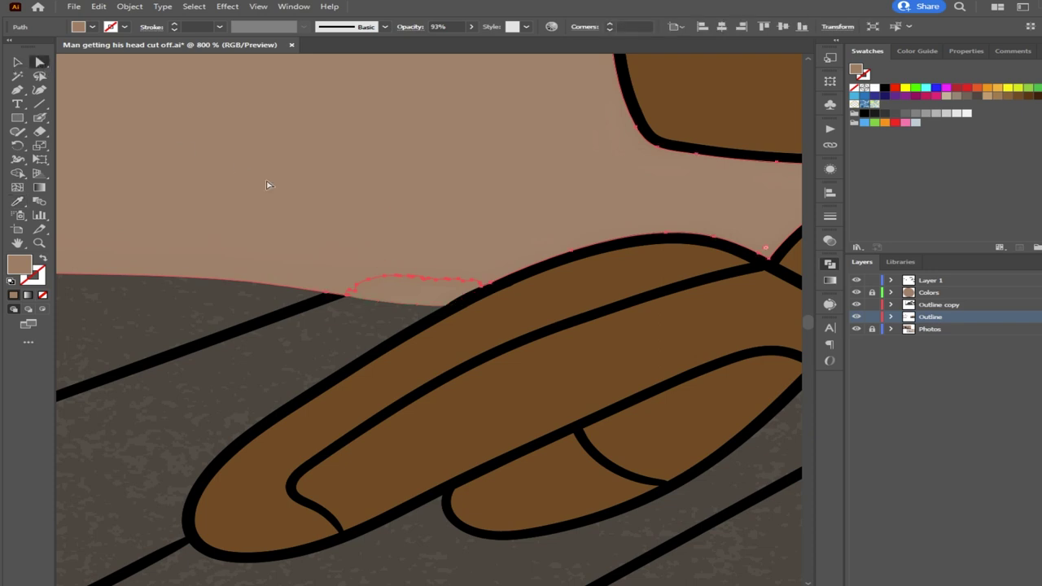
left_click(397, 291)
Unite the small loop-shaped patch at the wall's left end, above the first plank line, with the background wall
scroll(116, 288, "down", 3)
left_click_drag(116, 288, 458, 330)
scroll(334, 297, "up", 5)
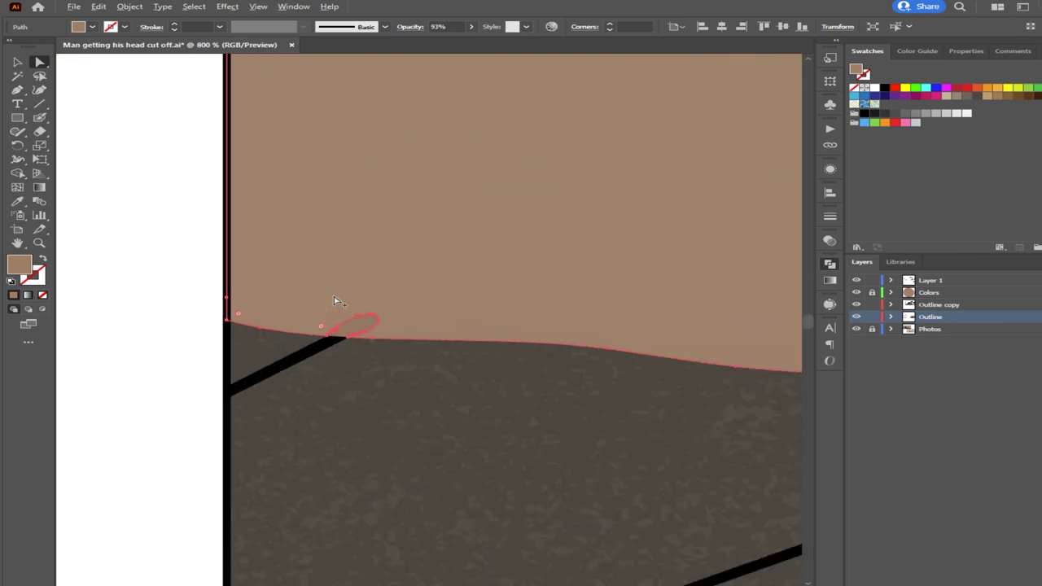
left_click(366, 338)
left_click(345, 253)
left_click(39, 62)
left_click(275, 312)
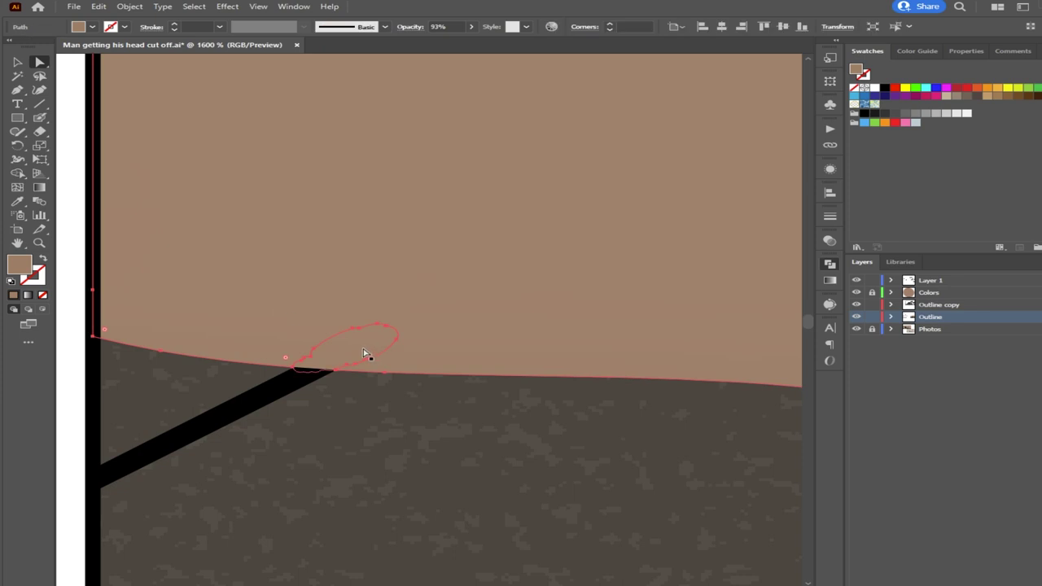
left_click(721, 323)
scroll(341, 359, "down", 5)
left_click_drag(645, 437, 206, 368)
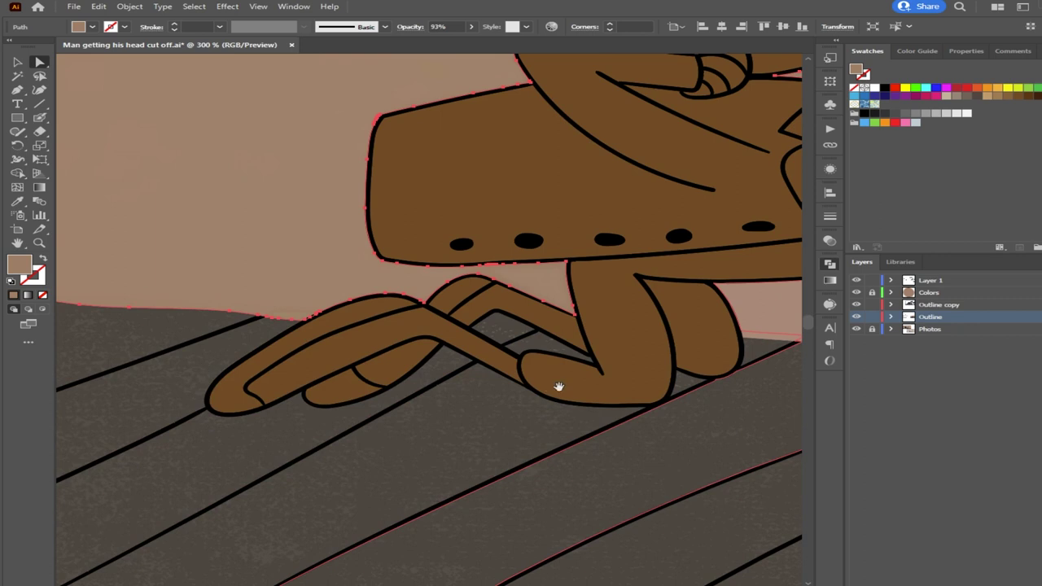
Recolour the wall patch between the man's knee and the chopping block with the background wall's appearance
left_click_drag(558, 386, 291, 388)
left_click_drag(524, 392, 402, 393)
left_click(414, 303)
left_click(413, 299)
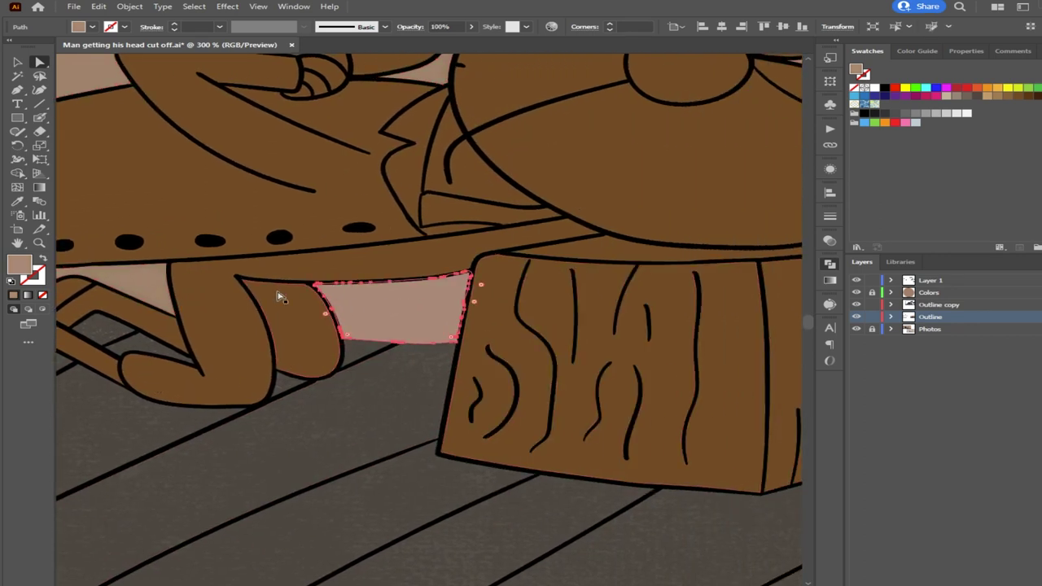
scroll(400, 323, "up", 1)
scroll(401, 328, "up", 1)
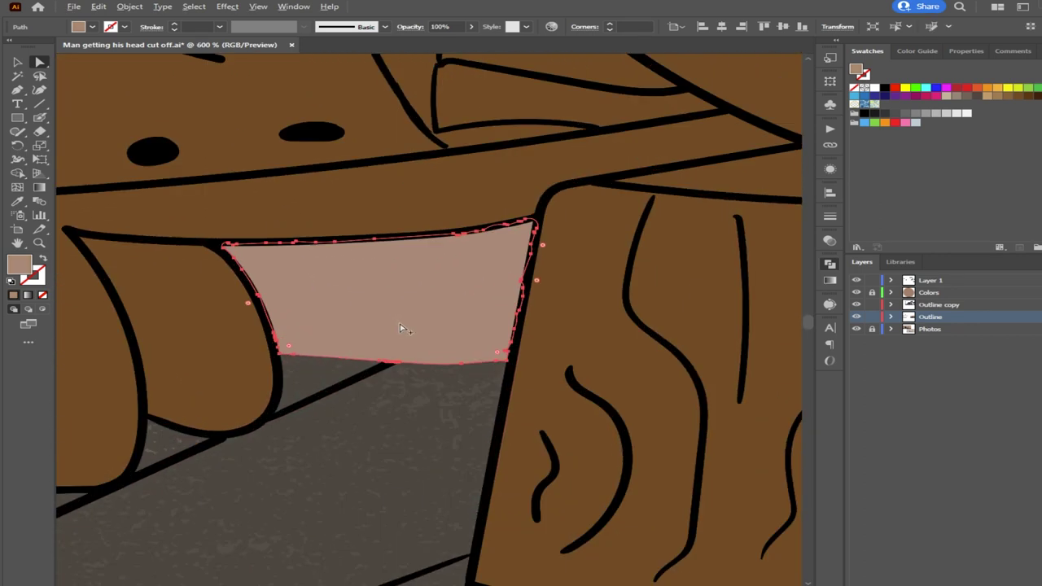
scroll(400, 328, "down", 3)
left_click_drag(410, 326, 393, 356)
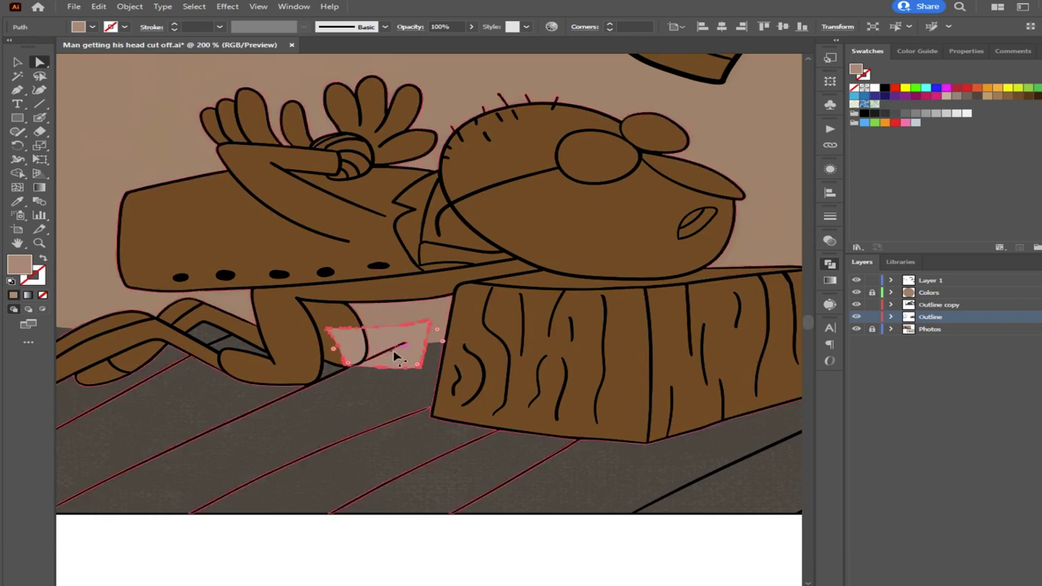
left_click_drag(410, 348, 419, 330)
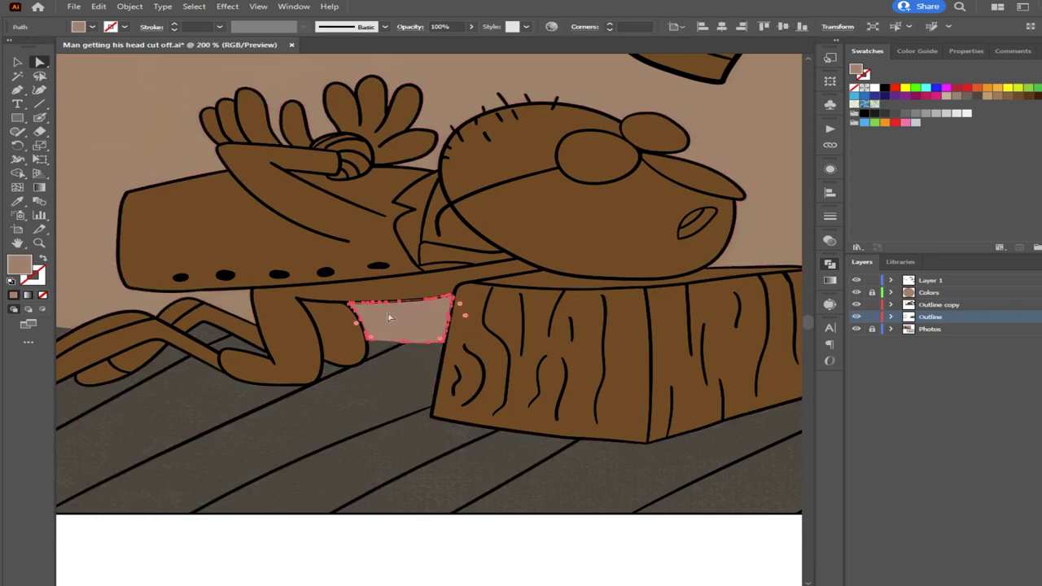
key("i")
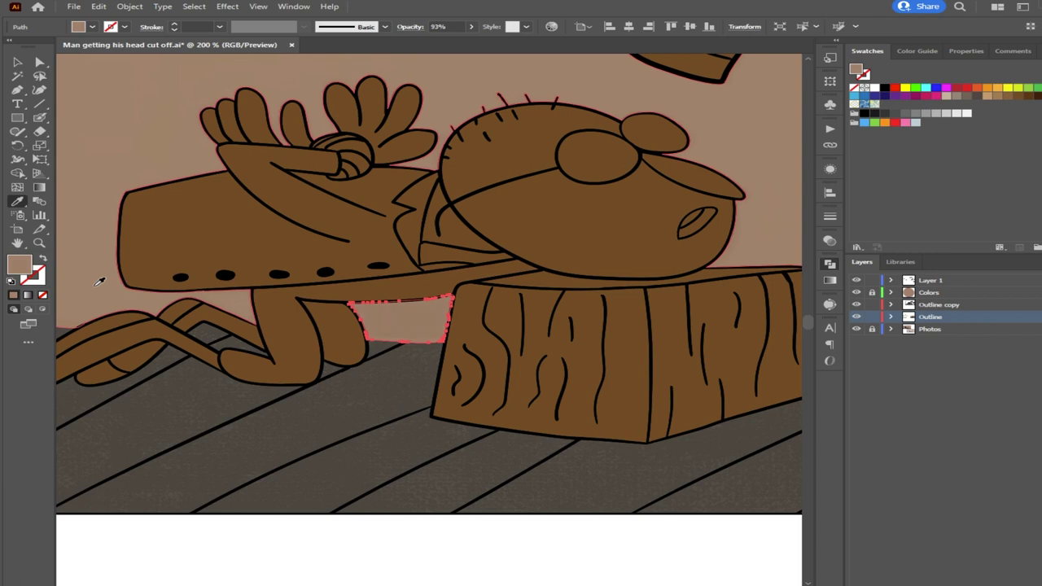
Try moving the recoloured patch down onto the floor to check behind it, and undo the move
left_click(39, 61)
left_click_drag(403, 329, 400, 399)
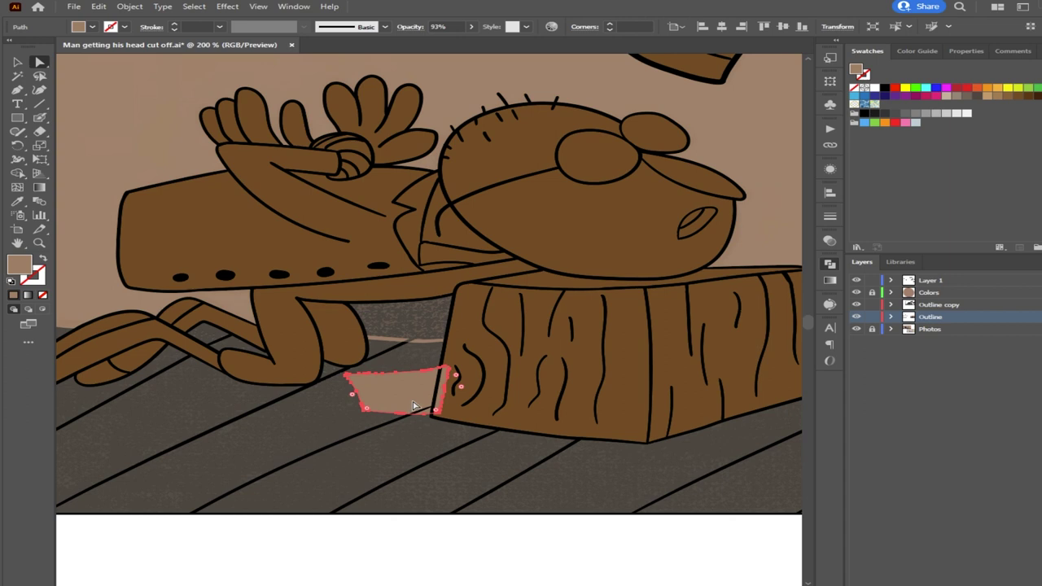
key("ctrl+z")
key("ctrl+shift+z")
key("ctrl+z")
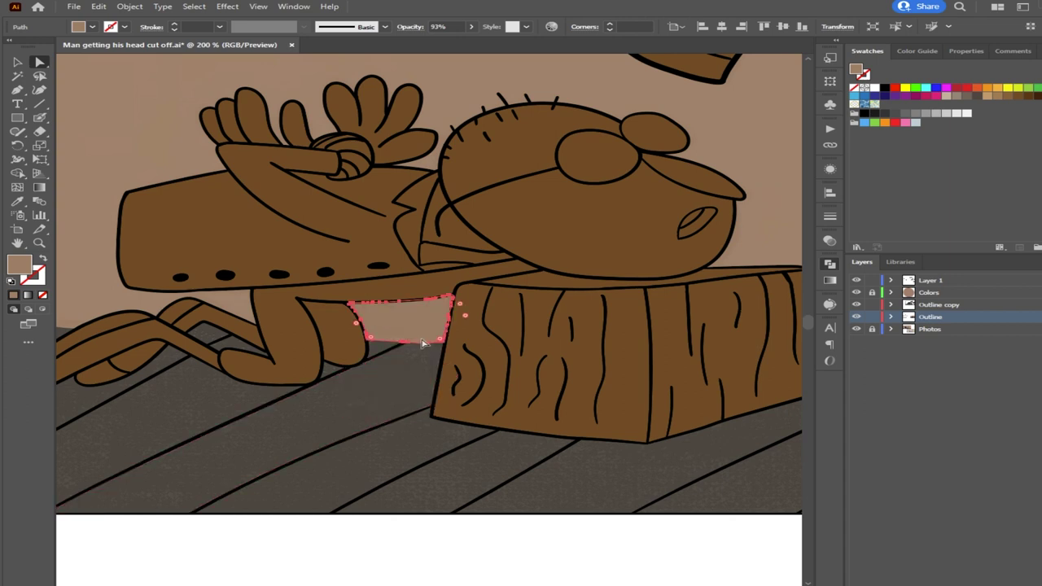
Pull apart the stacked wall patches in the gap beside the chopping block and try realigning one over the gap
scroll(420, 343, "up", 3)
scroll(425, 359, "up", 1)
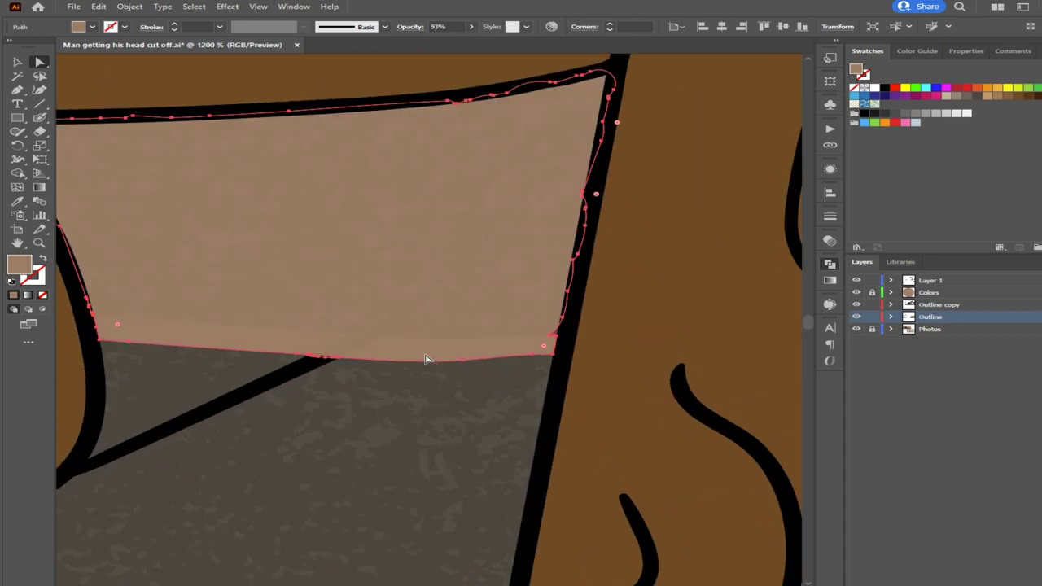
left_click_drag(357, 271, 366, 243)
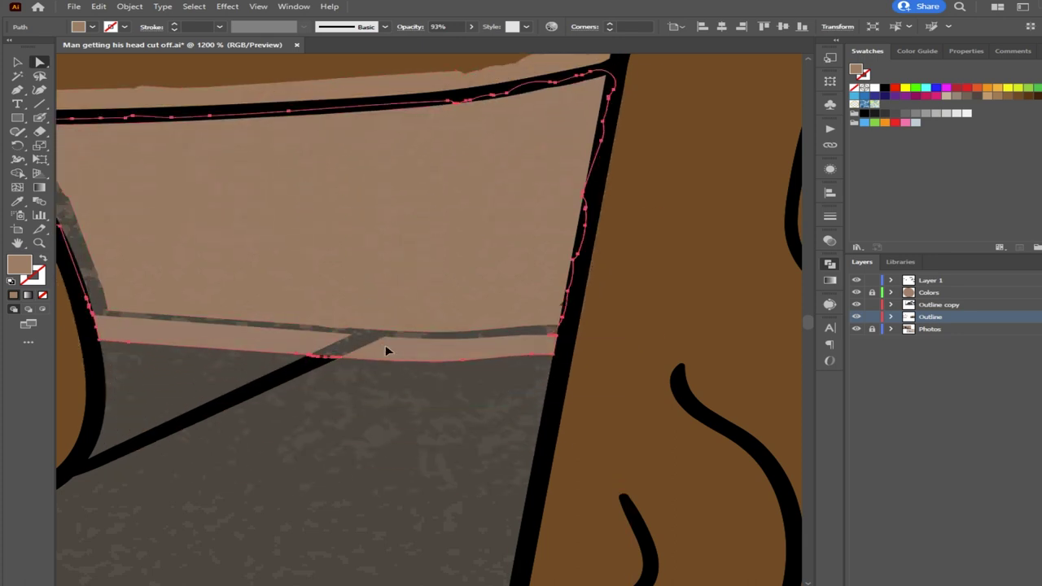
left_click_drag(392, 356, 409, 445)
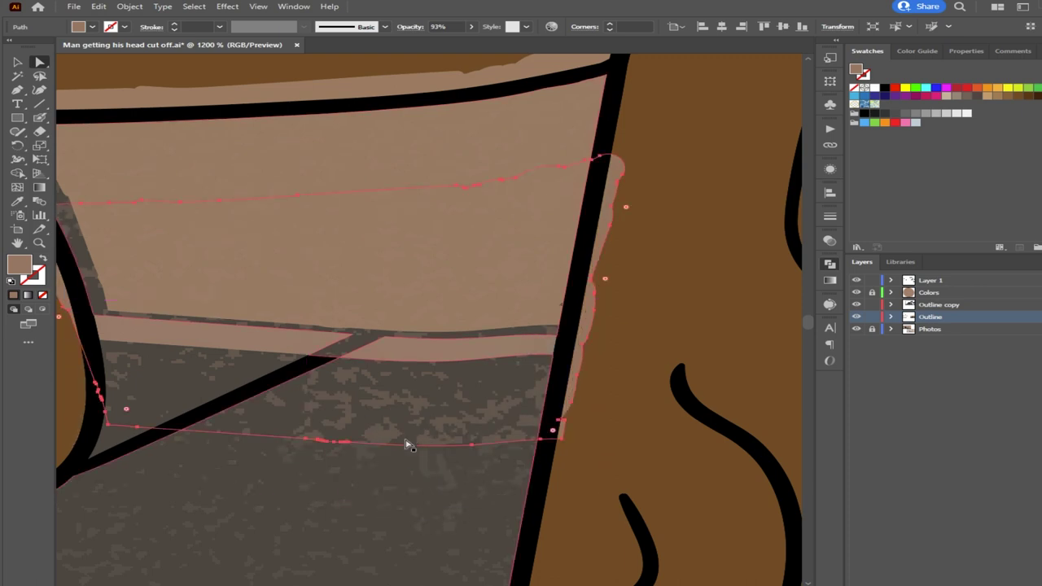
left_click(396, 366)
left_click_drag(418, 261, 407, 288)
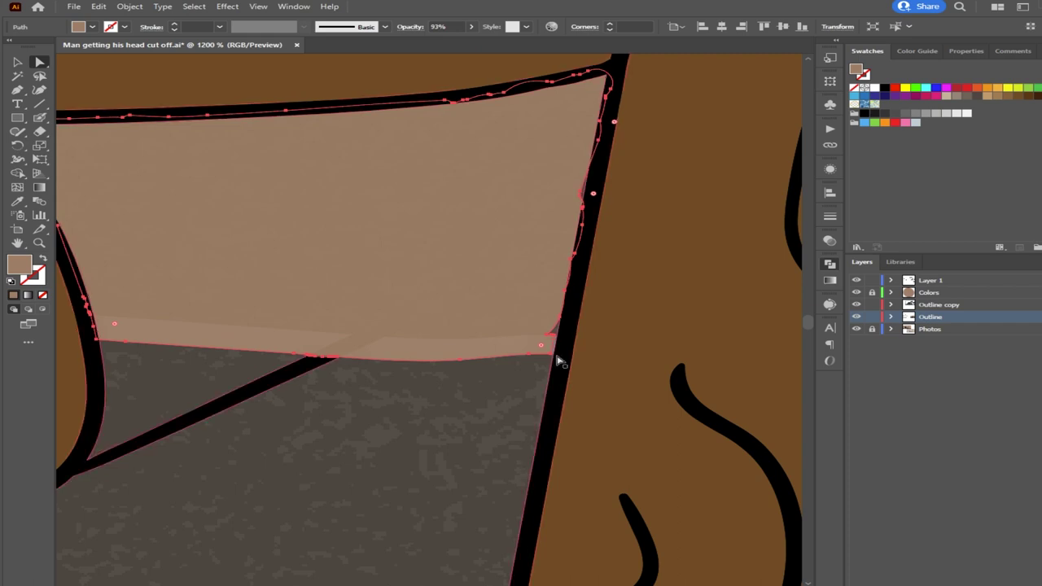
Try deleting both displaced wall patches beside the chopping block, and undo the deletion and the patch moves
left_click(37, 120)
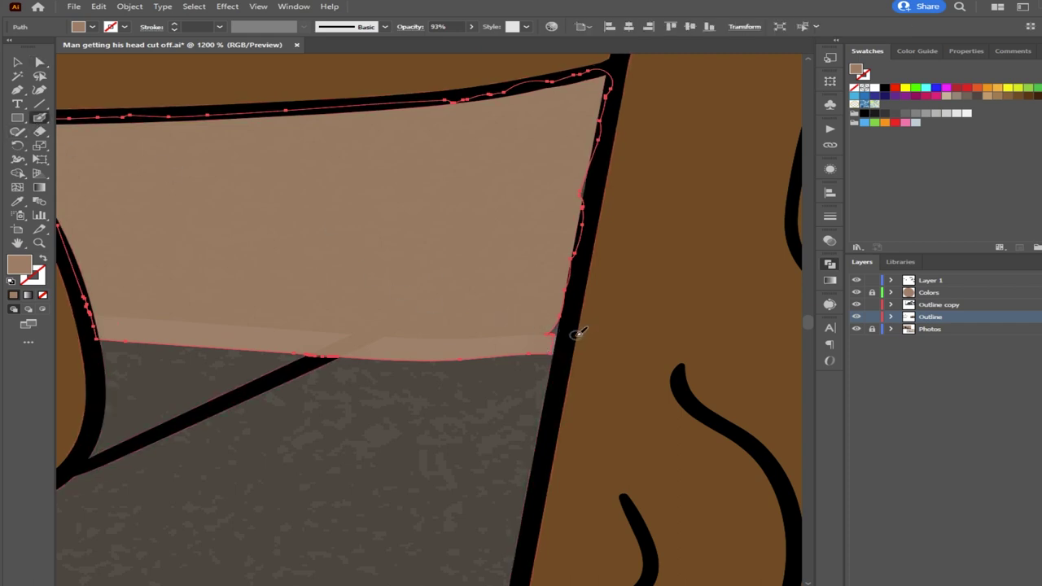
key("ctrl+z")
key("ctrl+z")
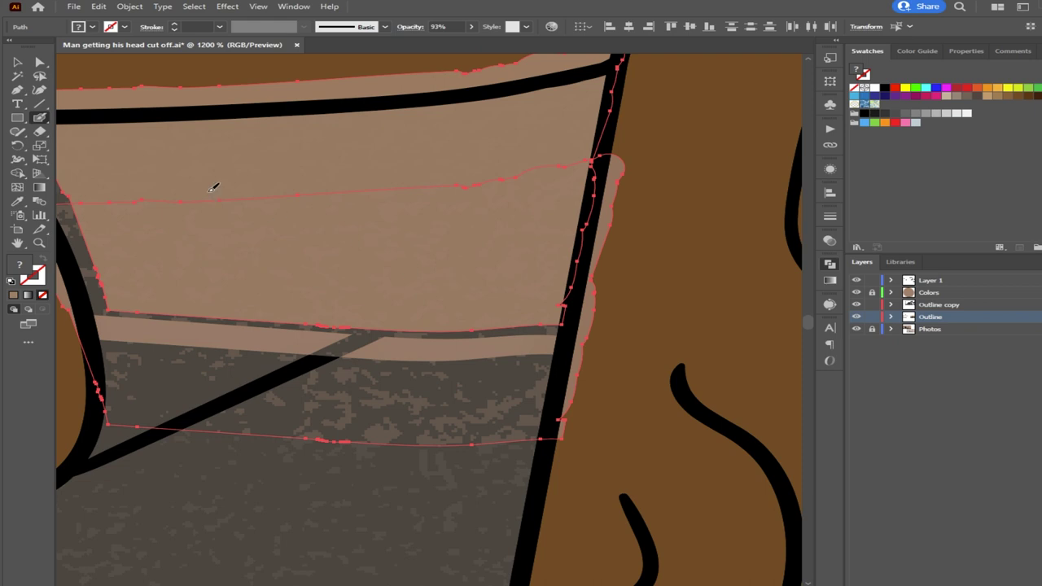
key("a")
key("Delete")
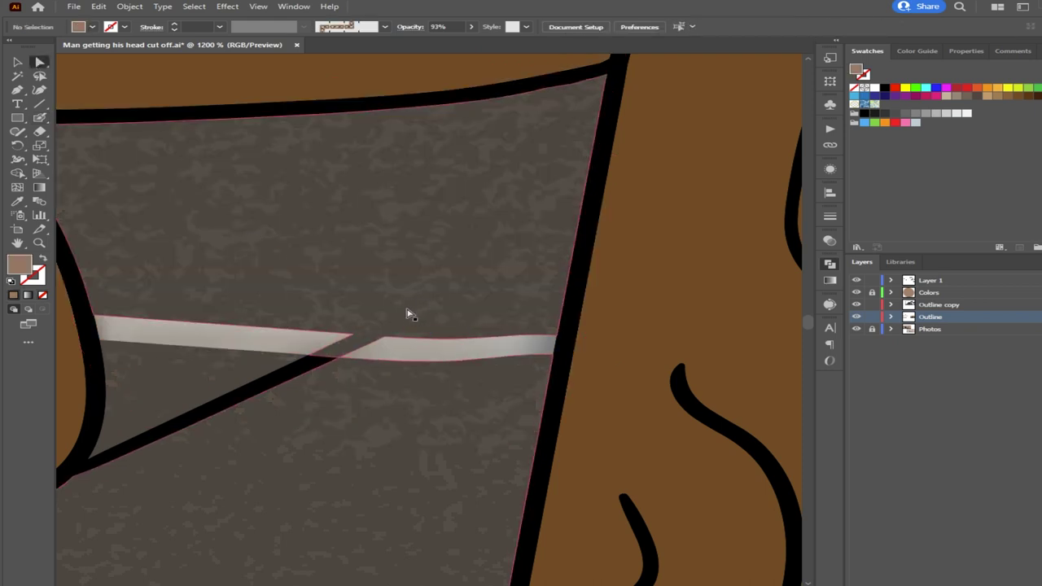
key("ctrl+z")
key("ctrl+z")
key("ctrl+z")
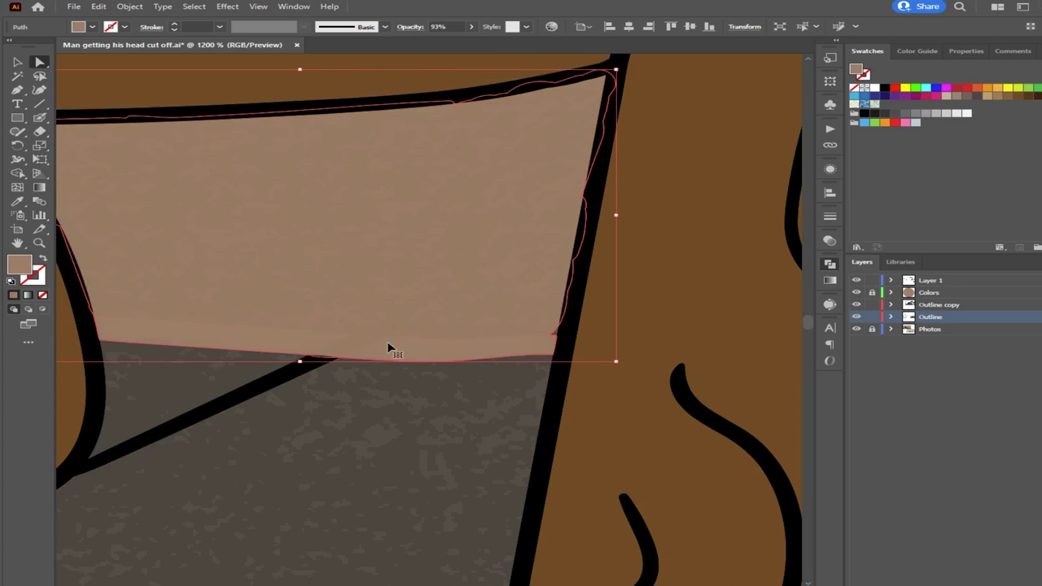
Shift the background wall aside to check behind it, restore its position, and hide the Photos layer
scroll(442, 335, "down", 10, "alt")
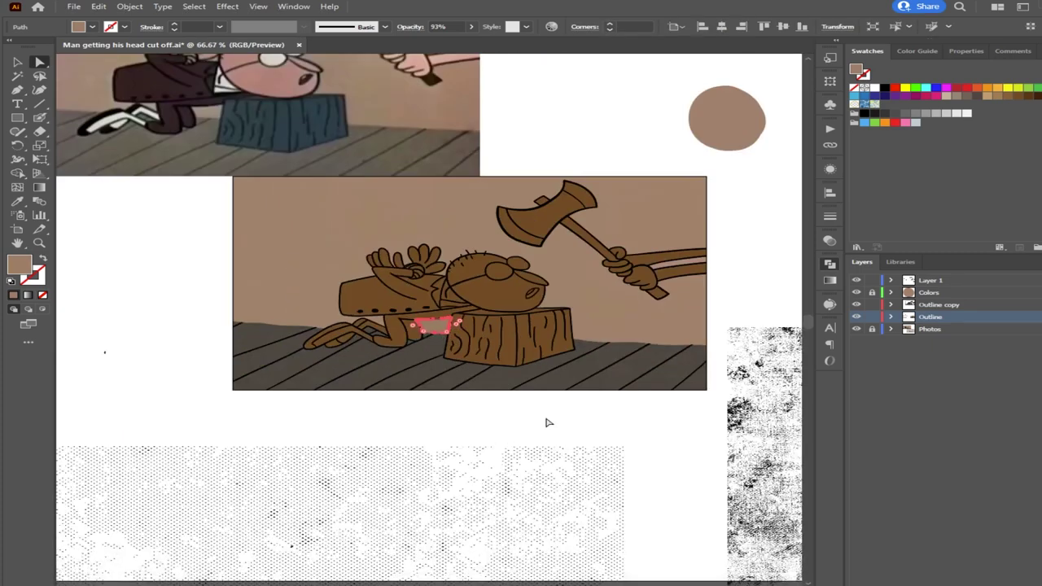
left_click(549, 423)
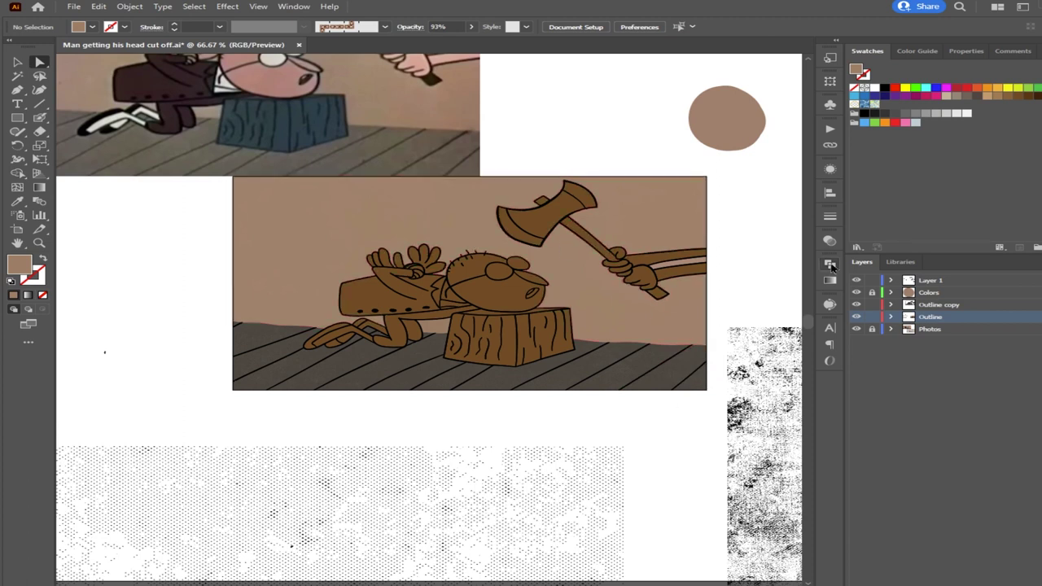
left_click_drag(477, 204, 240, 198)
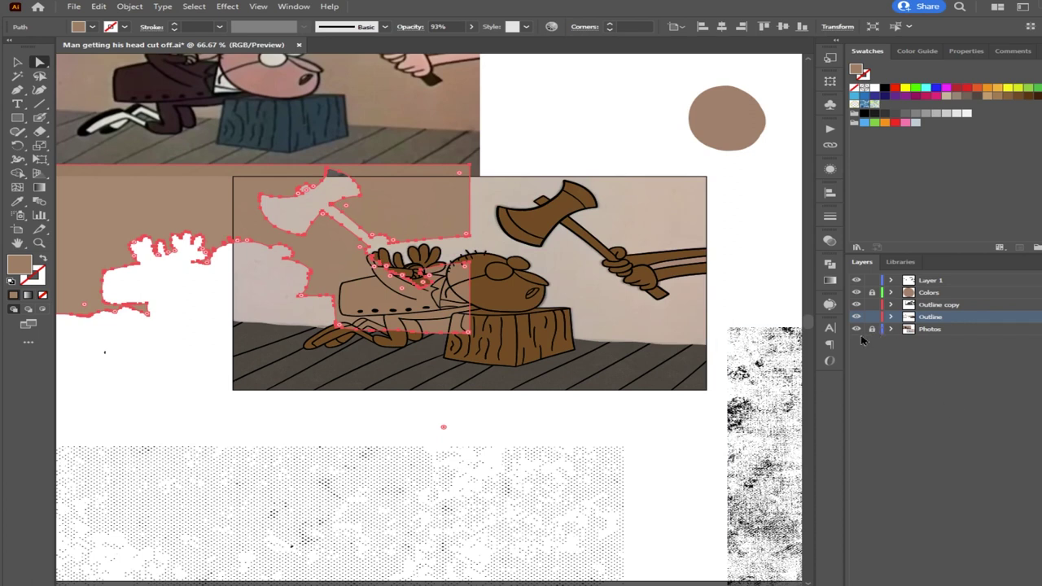
left_click(856, 329)
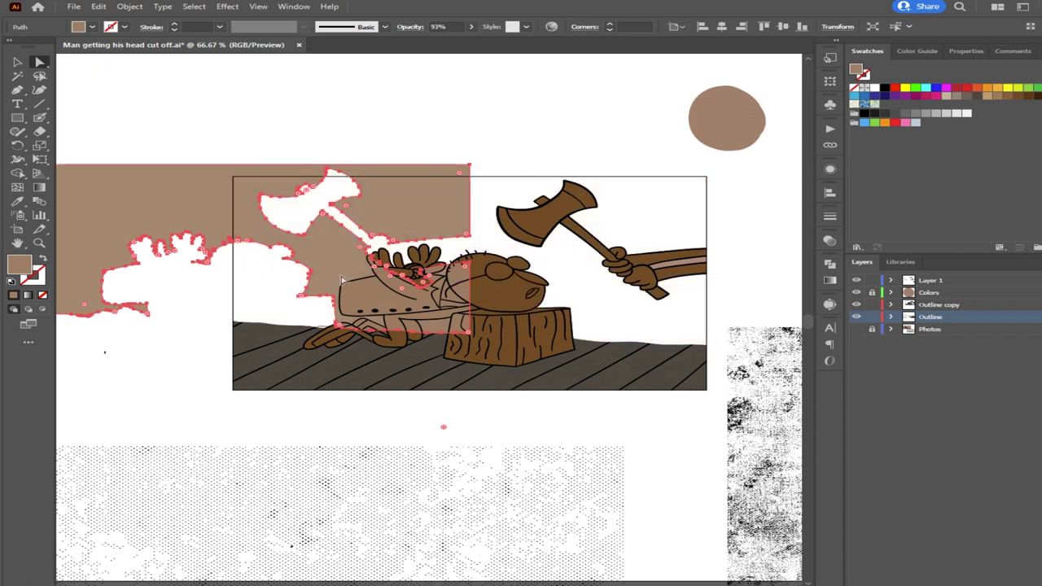
key("ctrl+z")
left_click_drag(348, 284, 584, 290)
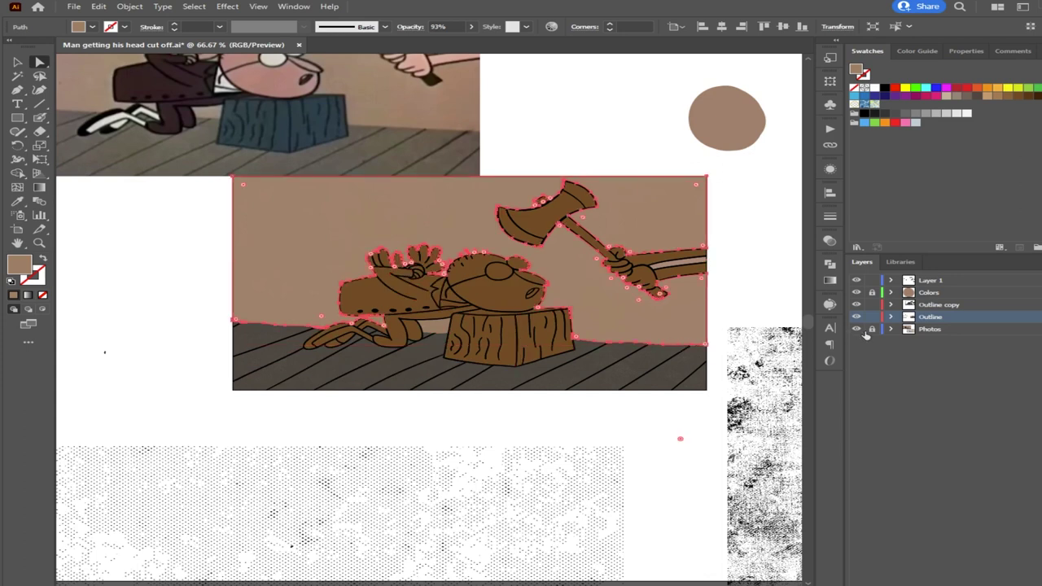
left_click(856, 328)
left_click(721, 293)
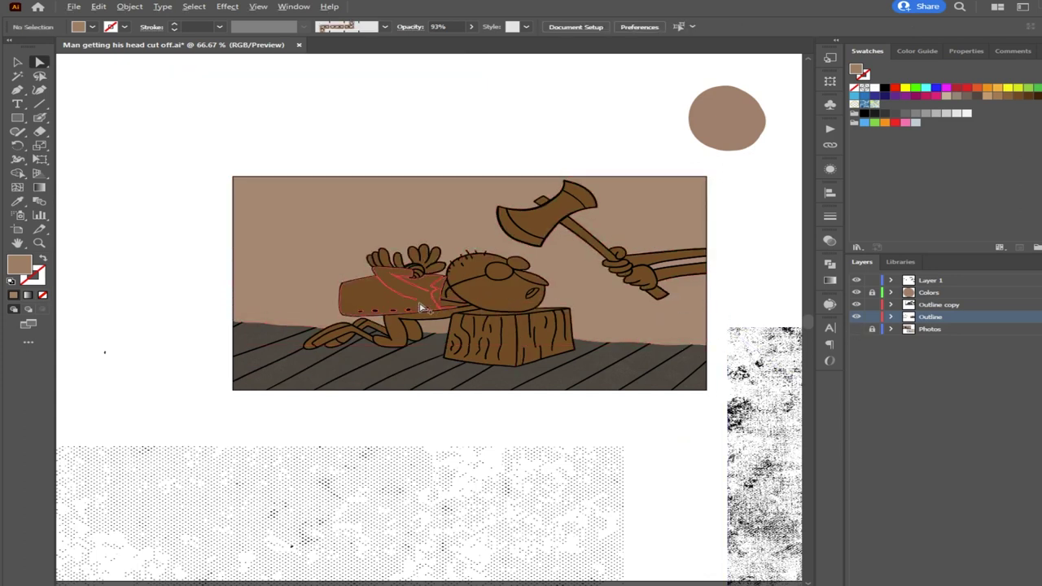
Move the background wall up off the scene and try realigning the loose patch over the gap beside the block
key("ctrl+equal")
key("ctrl+equal")
left_click_drag(231, 252, 211, 144)
mouse_move(477, 361)
left_mouse_down()
mouse_move(282, 324)
mouse_move(464, 356)
mouse_move(463, 341)
mouse_move(489, 354)
left_mouse_up()
scroll(485, 365, "up", 6)
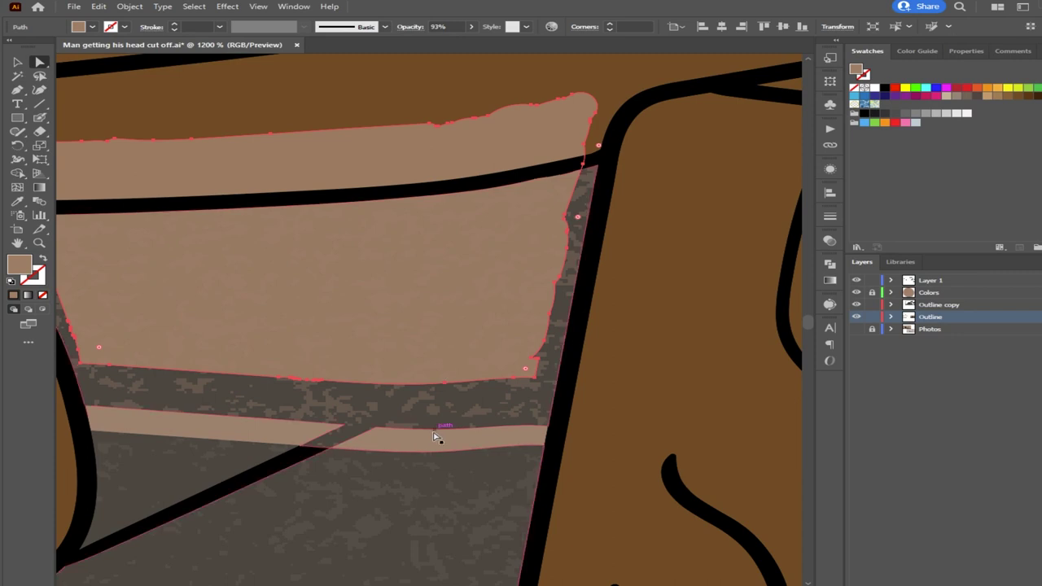
left_click_drag(432, 442, 422, 481)
left_click_drag(376, 285, 383, 355)
Try painting over the patch's corner beside the chopping block with the Blob Brush in the sampled wall colour
left_click(40, 117)
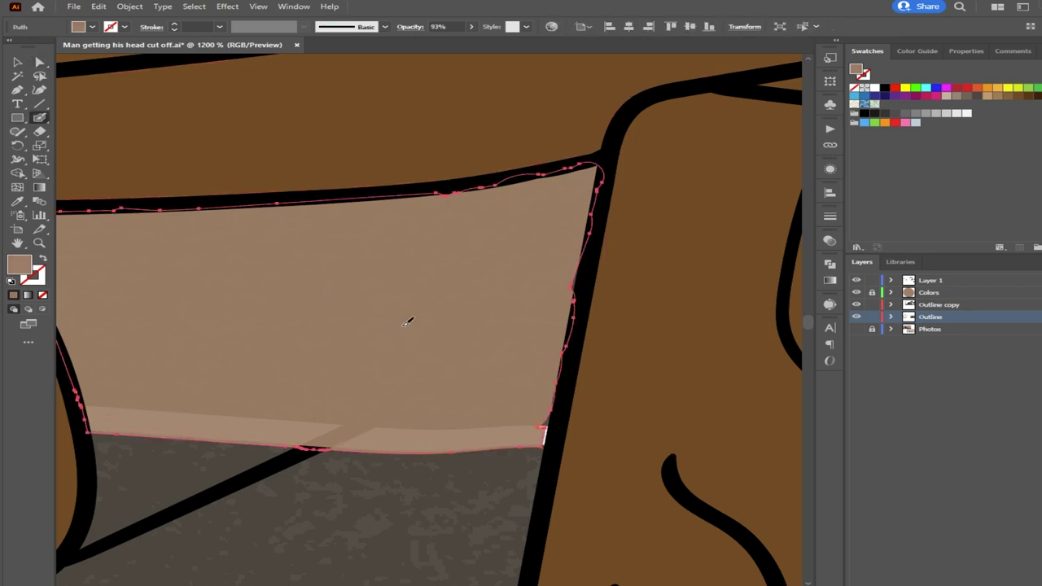
key("i")
left_click(39, 117)
left_click(40, 118)
key("ctrl+shift+a")
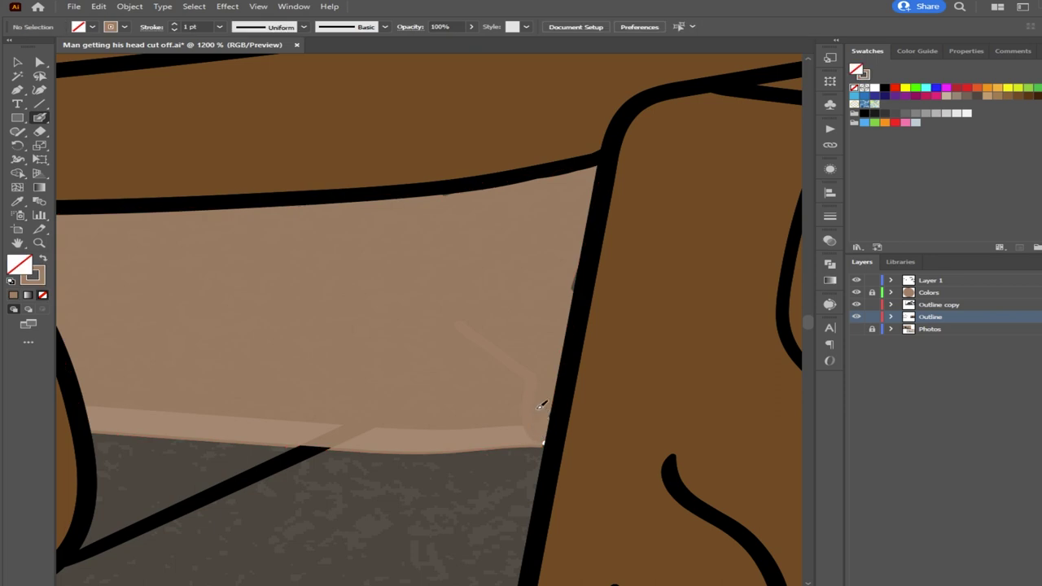
Set the patch's opacity to 100% and paint wall colour along its edge beside the chopping block
left_click(537, 406, "ctrl")
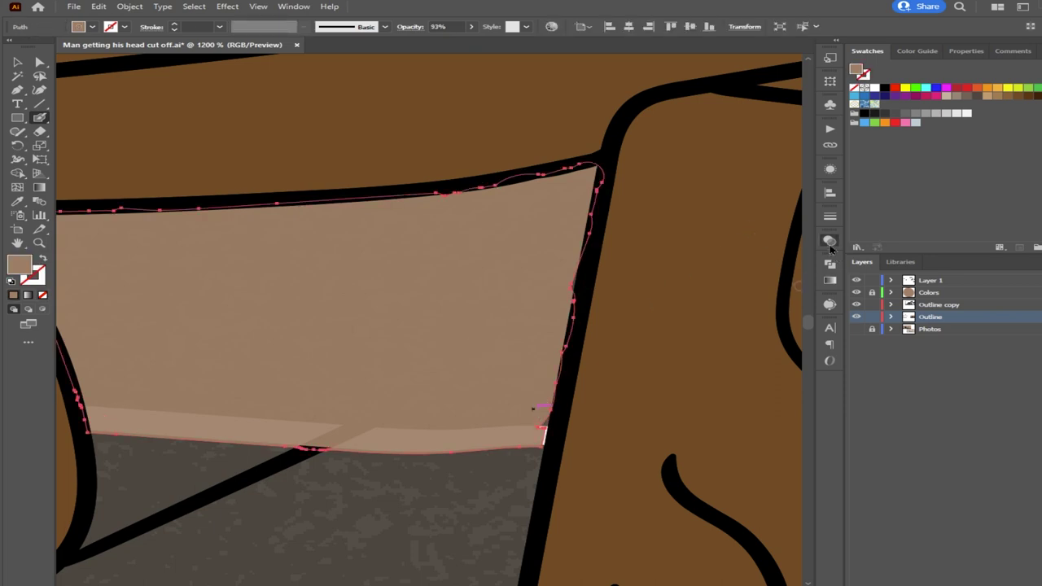
left_click_drag(788, 270, 800, 272)
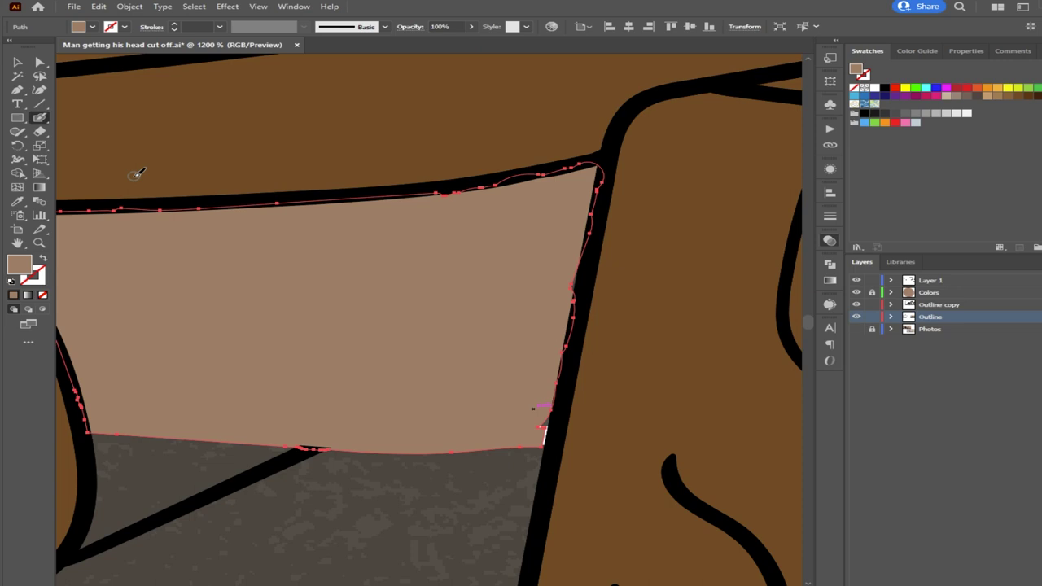
mouse_move(550, 407)
left_mouse_down()
mouse_move(545, 438)
mouse_move(585, 213)
left_mouse_up()
key("ctrl+shift+a")
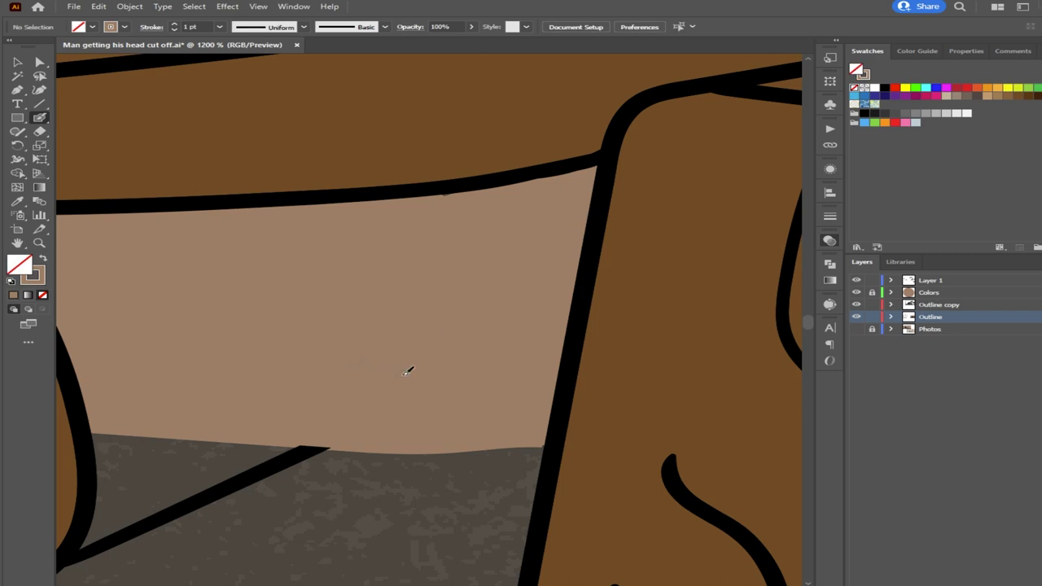
Move the background wall back over the scene and check its alignment along the floor and axe handle
scroll(464, 364, "down", 8)
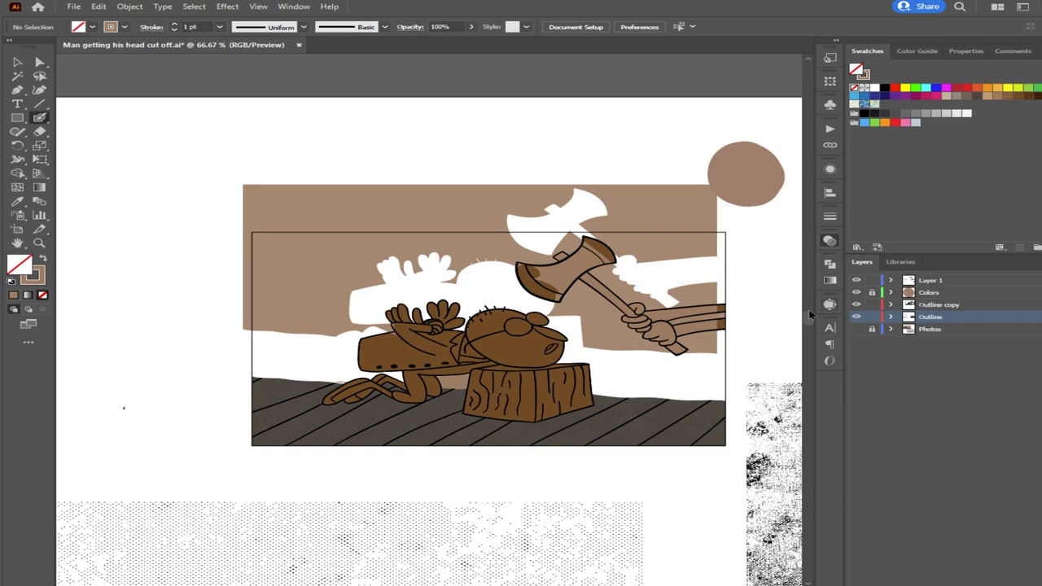
left_click(39, 62)
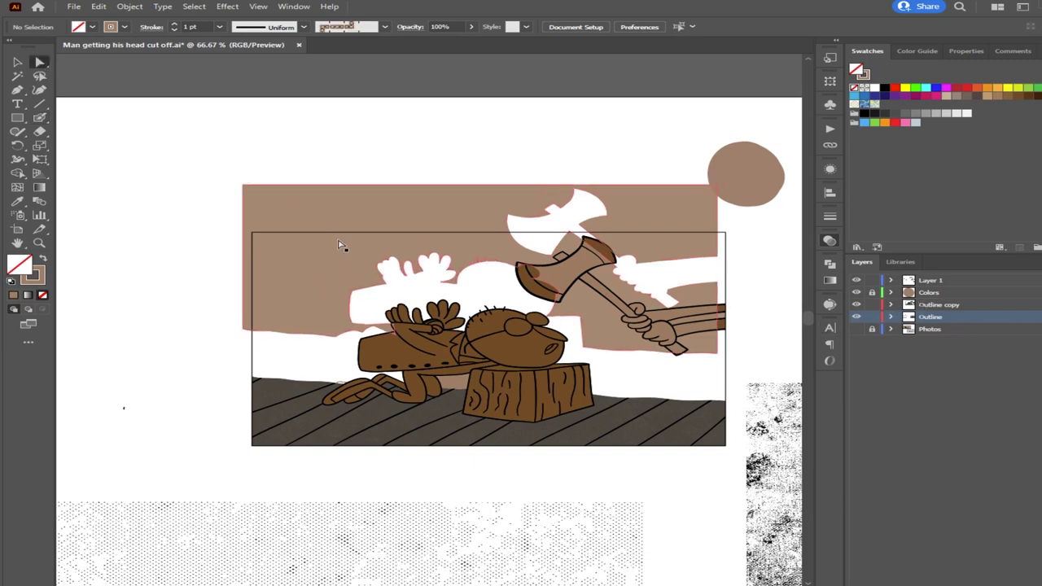
left_click_drag(343, 248, 354, 291)
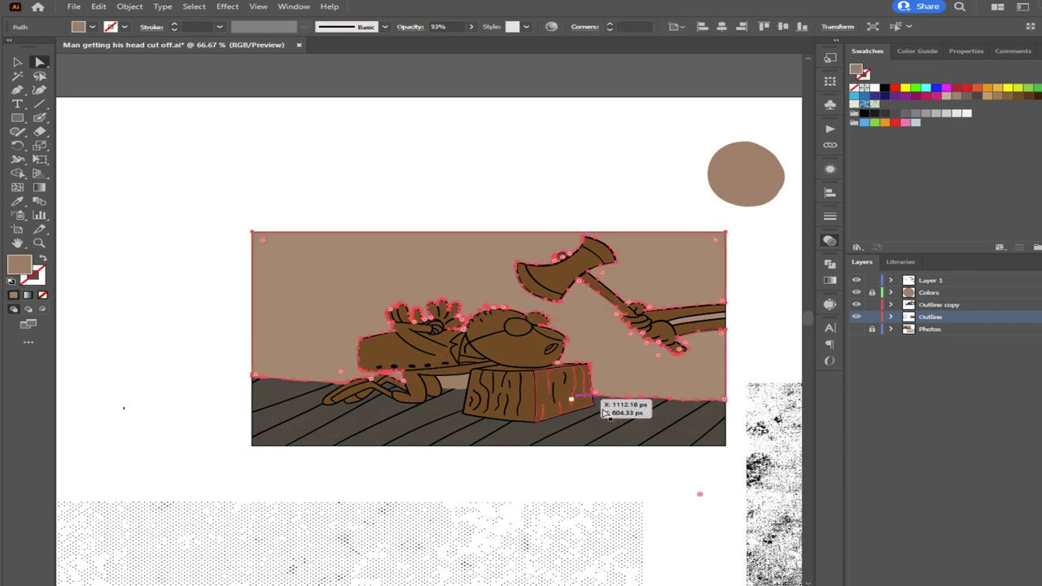
left_click(751, 363)
scroll(726, 376, "up", 2)
scroll(705, 388, "up", 3)
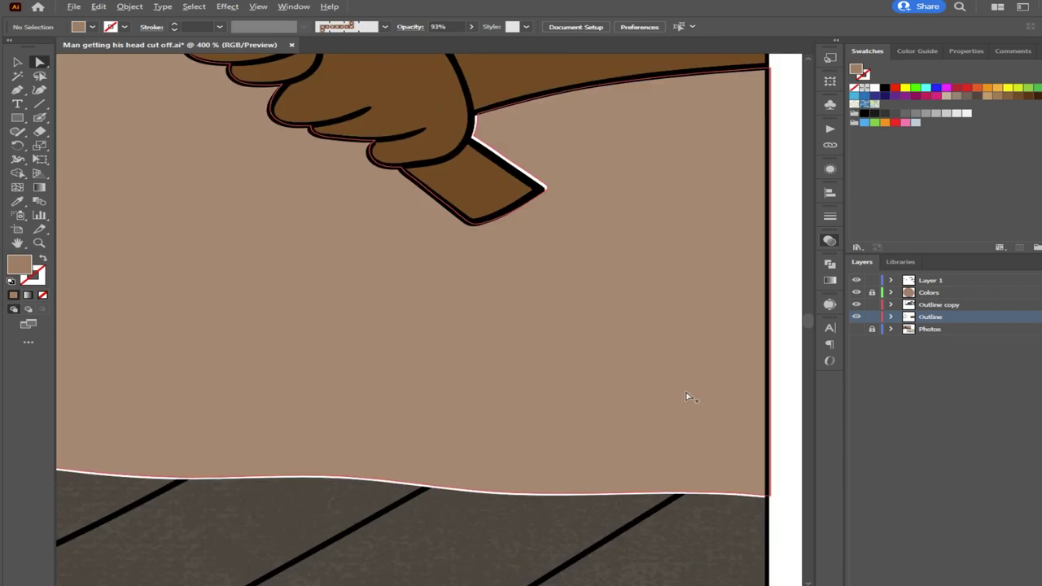
scroll(597, 384, "down", 3)
left_click_drag(597, 383, 595, 383)
left_click(729, 354)
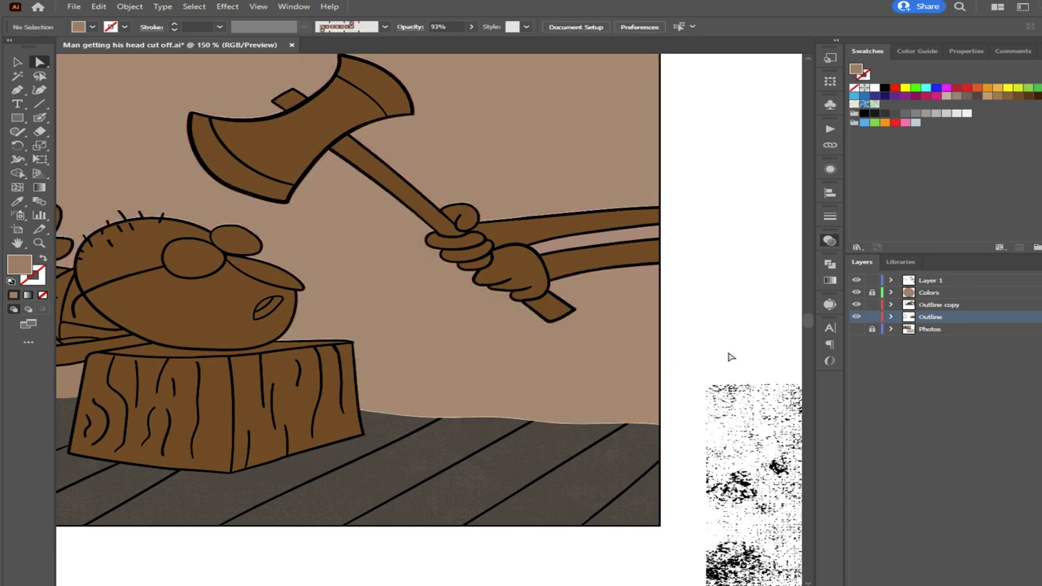
Undo the background wall moves and the patch edits, and select the wall in its original position
key("ctrl+z")
key("ctrl+z")
key("ctrl+z")
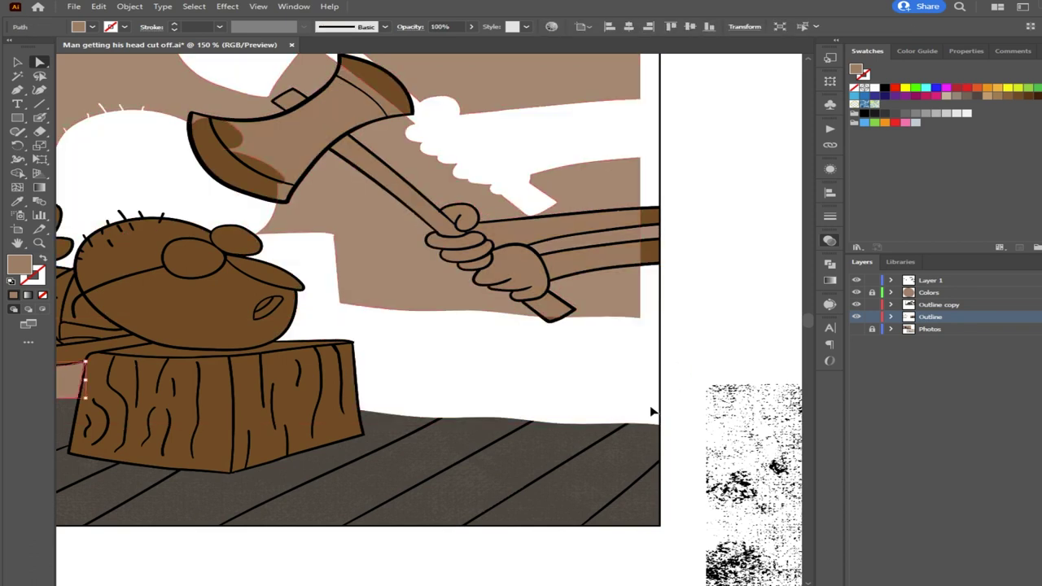
key("ctrl+z")
key("ctrl+z")
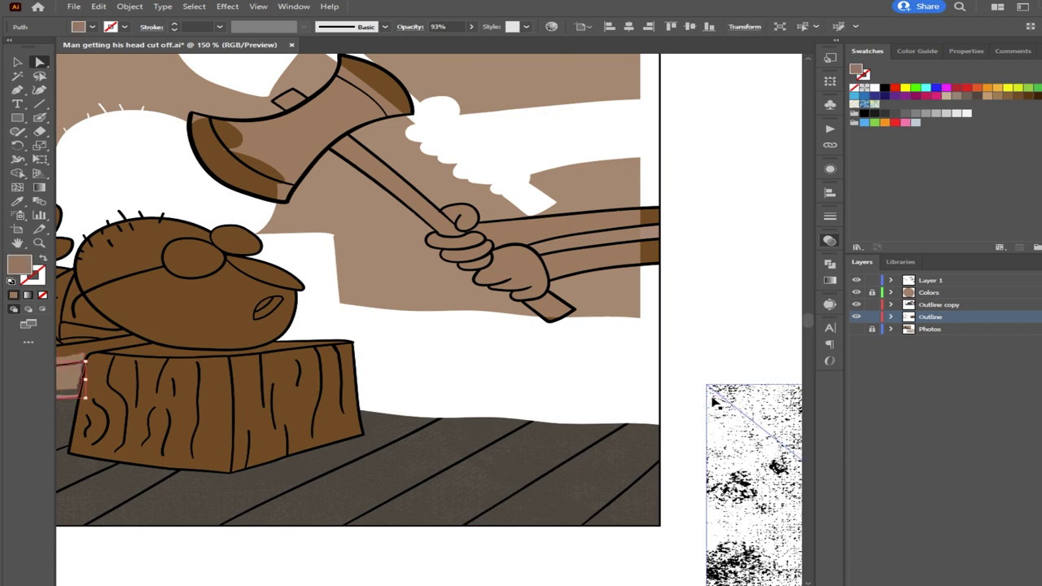
key("ctrl+z")
left_click(642, 423)
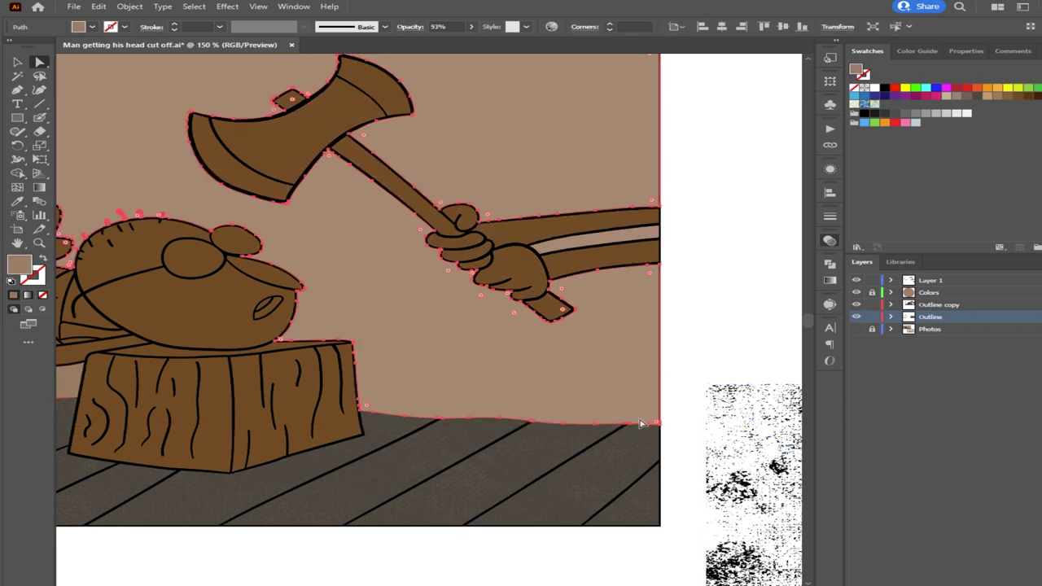
Move the wall patch between the leg and chopping block aside and back, and set its opacity to 100%
left_click(334, 550)
left_click_drag(212, 461, 459, 448)
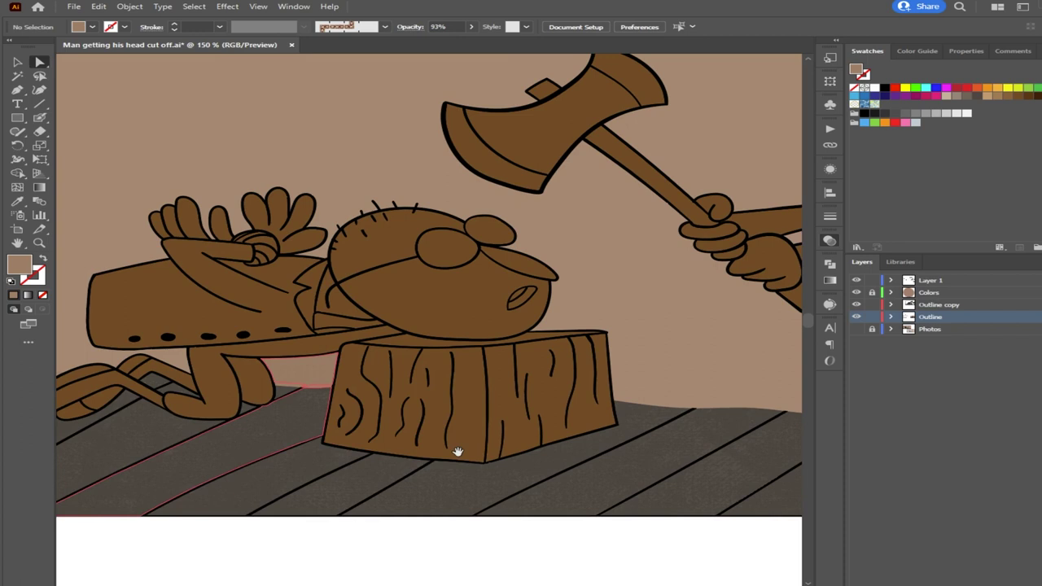
left_click_drag(299, 367, 295, 389)
left_click_drag(332, 172, 327, 123)
key("ctrl+z")
left_click(302, 433)
scroll(305, 433, "up", 3)
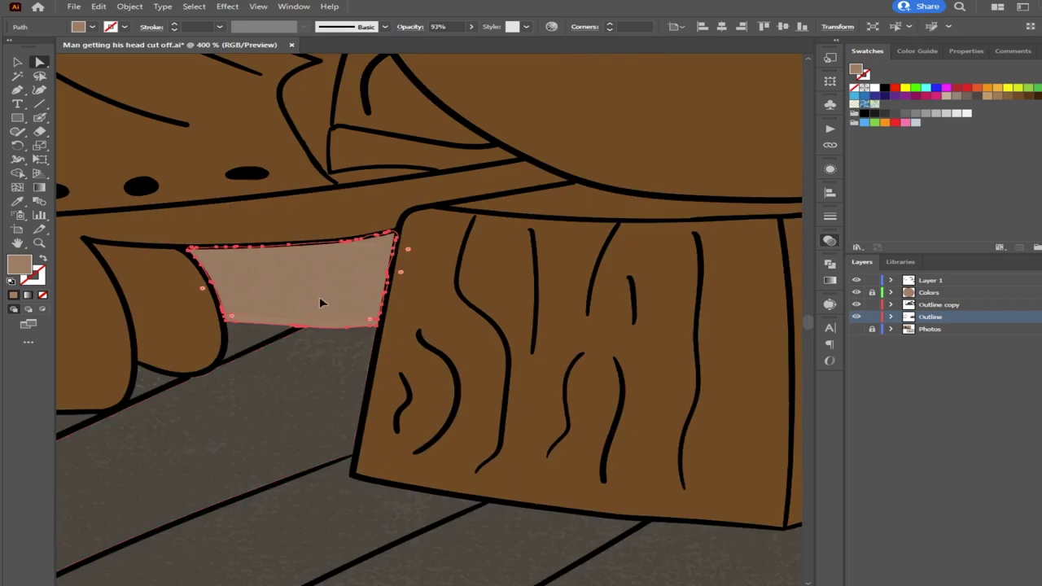
left_click_drag(321, 295, 326, 403)
left_click(289, 325)
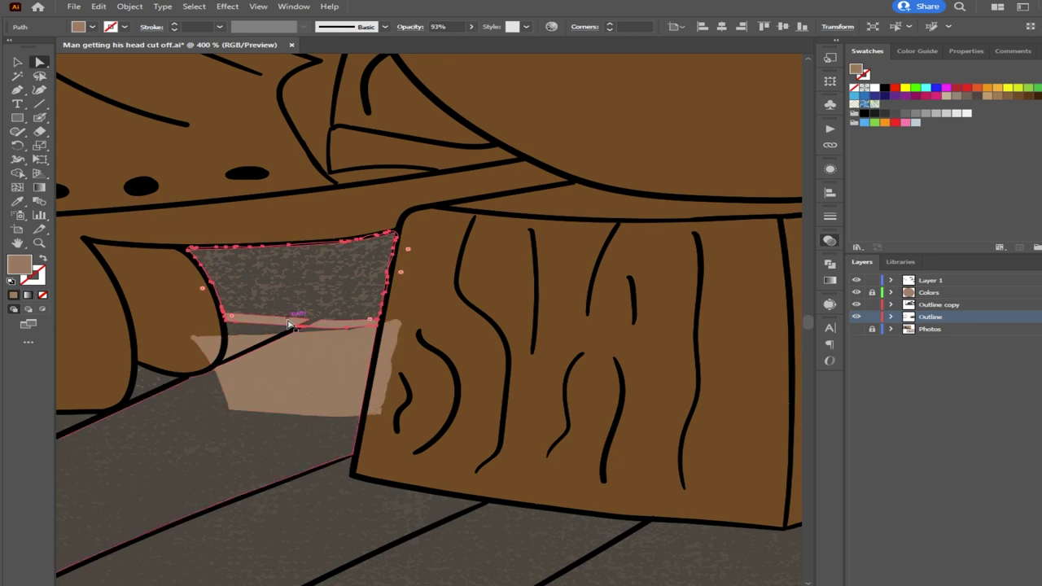
left_click_drag(303, 378, 300, 285)
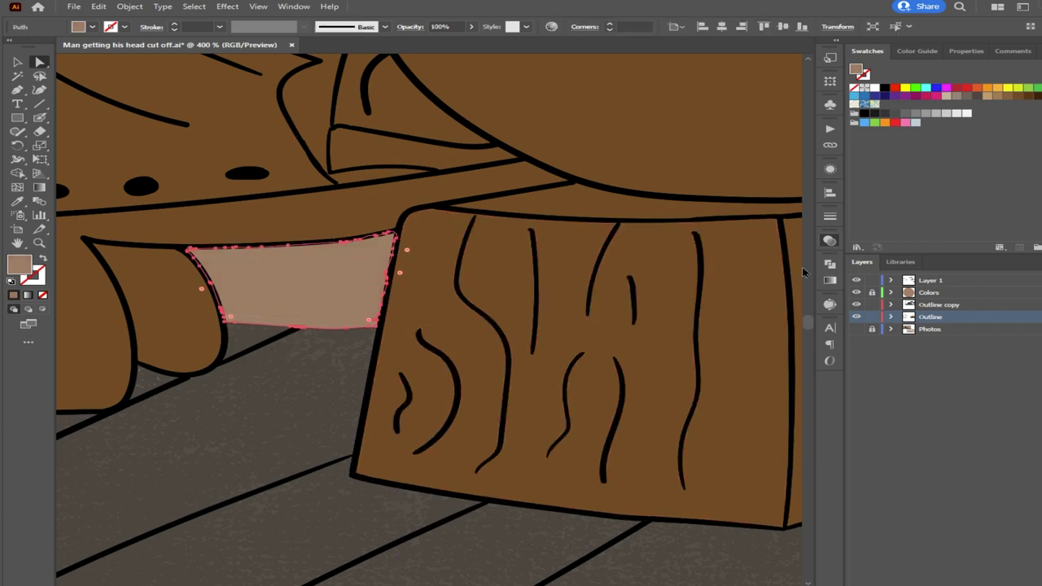
scroll(432, 475, "down", 4)
scroll(425, 479, "down", 1)
left_click(375, 491)
Paint over the white sliver along the patch's edge beside the chopping block with the Blob Brush in the wall colour
left_click_drag(321, 289, 430, 517)
scroll(447, 322, "up", 2)
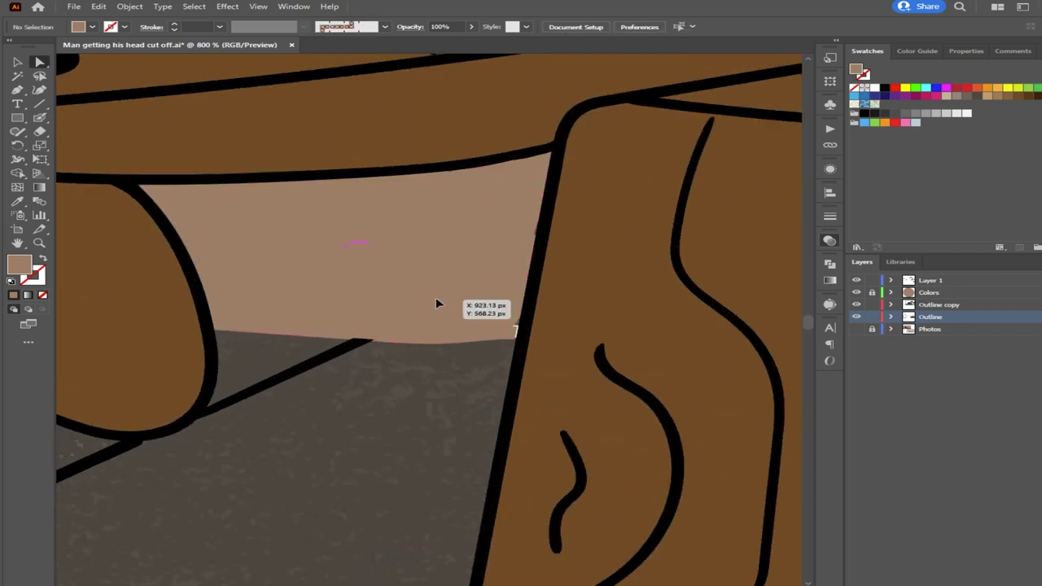
left_click(436, 299)
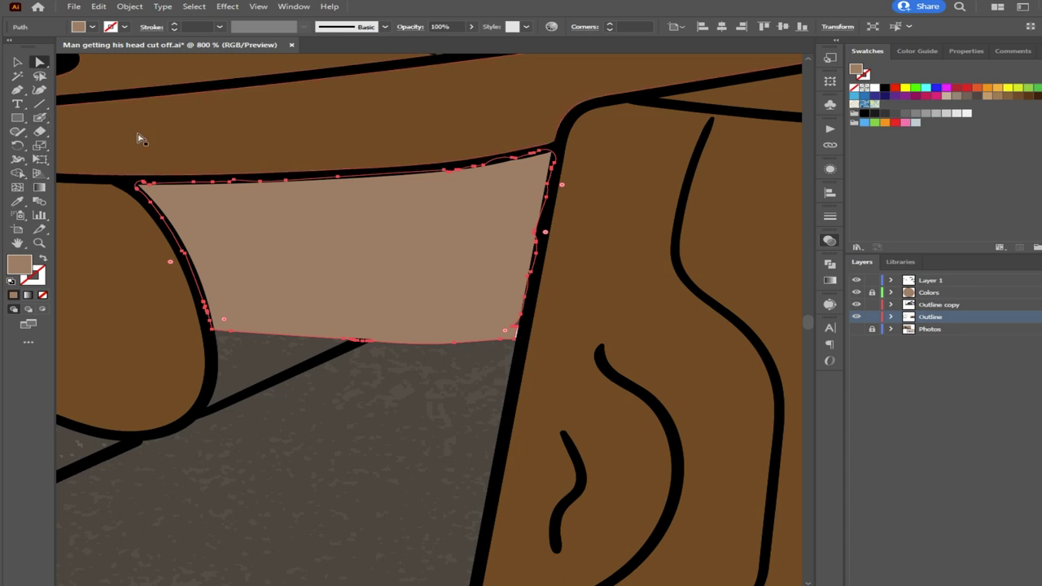
left_click(40, 118)
scroll(493, 302, "up", 3)
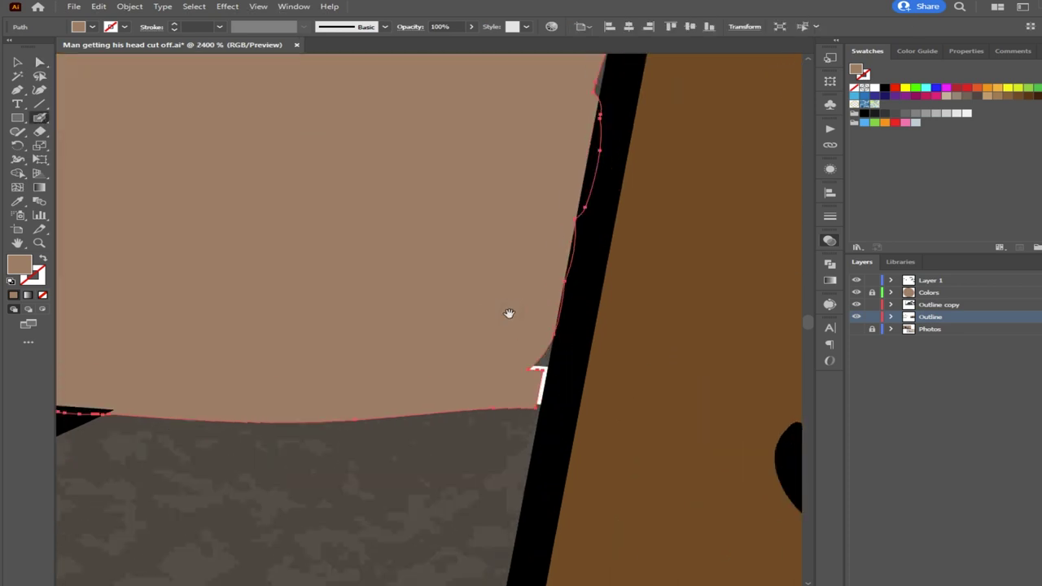
left_click_drag(509, 314, 321, 421)
scroll(491, 310, "down", 2)
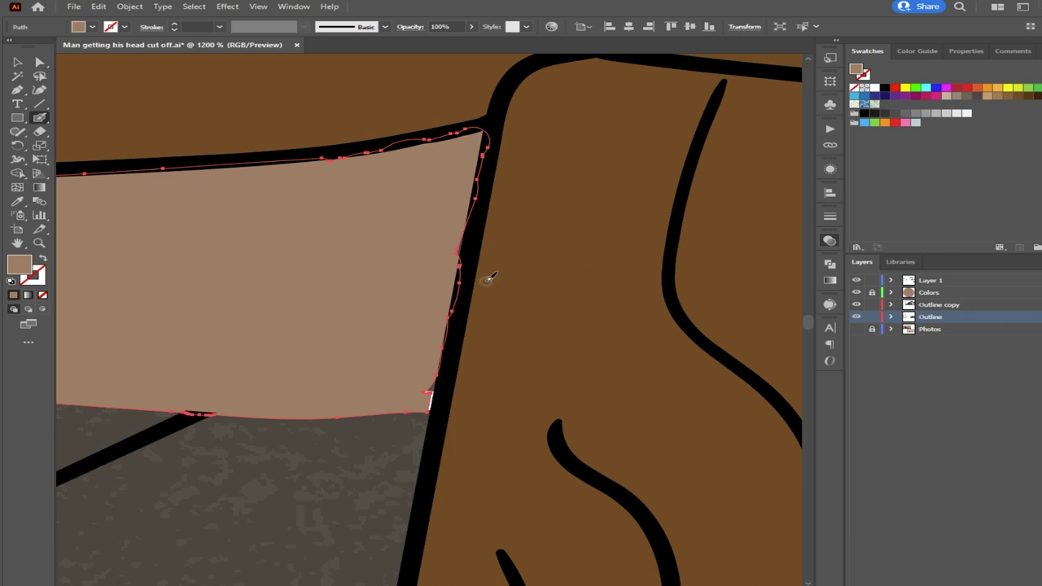
mouse_move(428, 392)
left_mouse_down()
mouse_move(433, 404)
mouse_move(464, 174)
mouse_move(454, 188)
left_mouse_up()
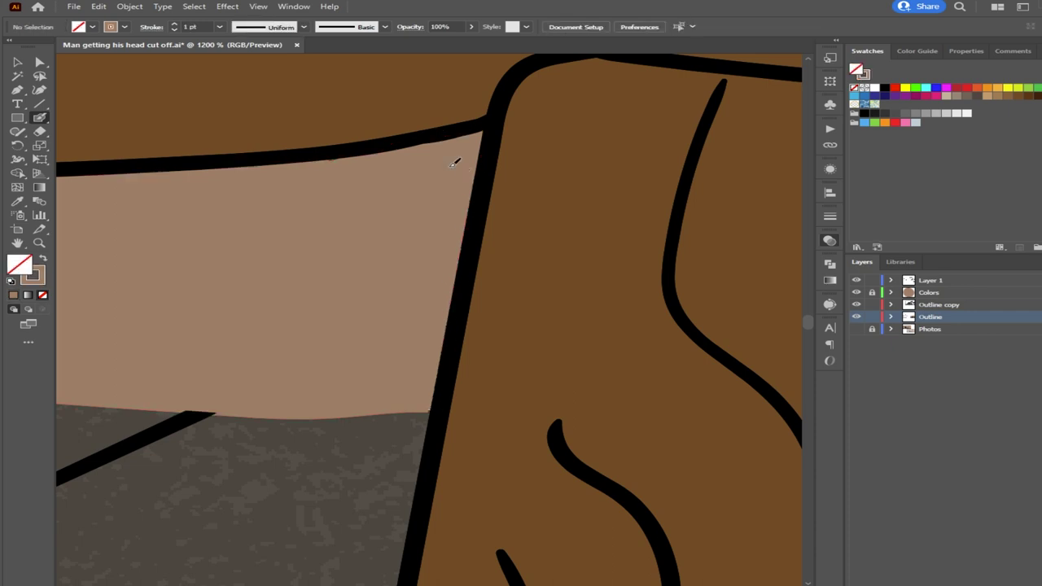
Set the background wall's opacity to 100% to match the leg-gap patch
scroll(422, 209, "down", 4)
left_click(39, 62)
left_click(371, 226)
scroll(374, 226, "down", 1)
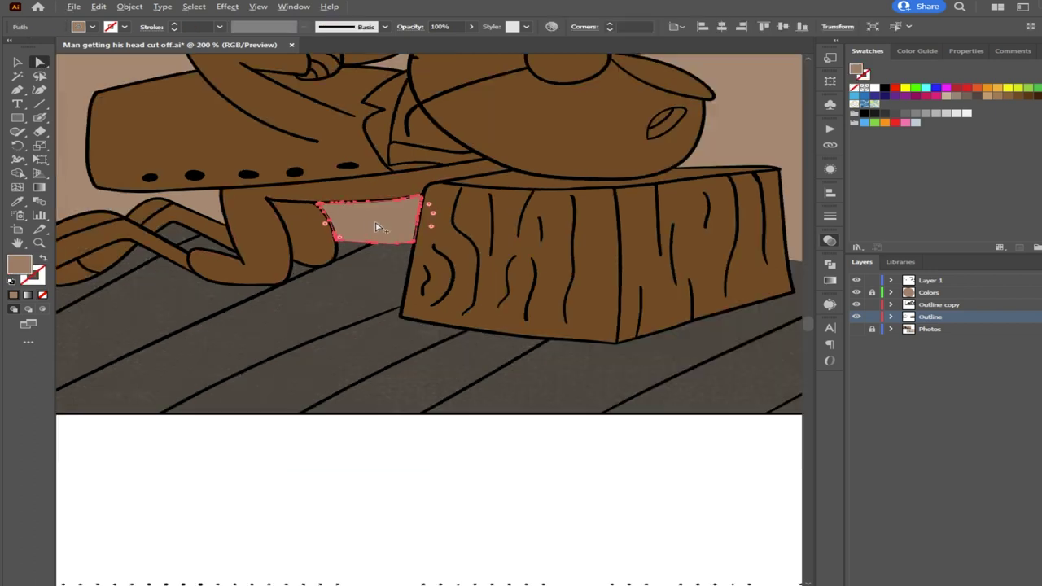
scroll(379, 228, "down", 1)
left_click(709, 128)
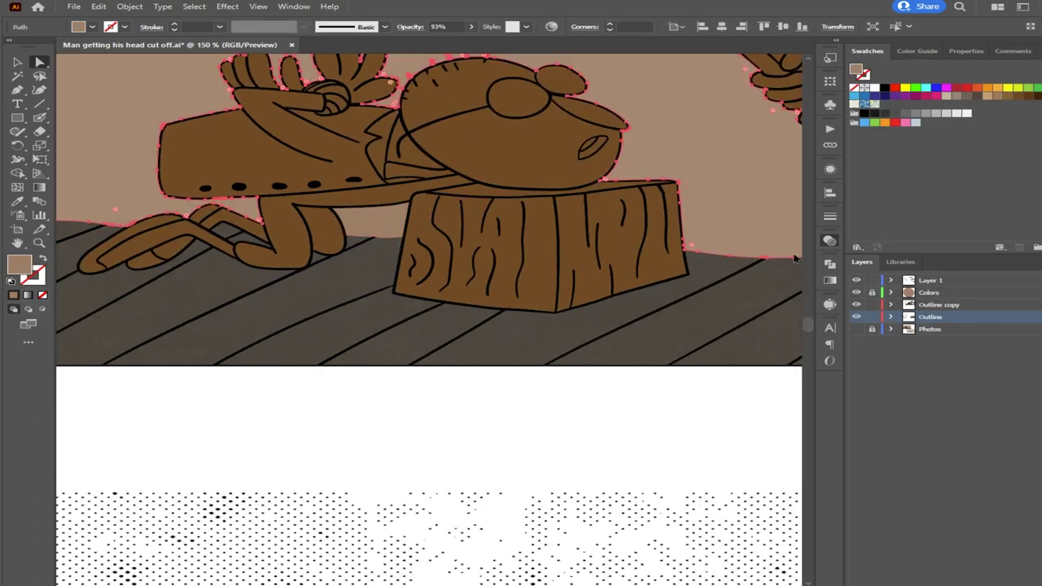
key("0")
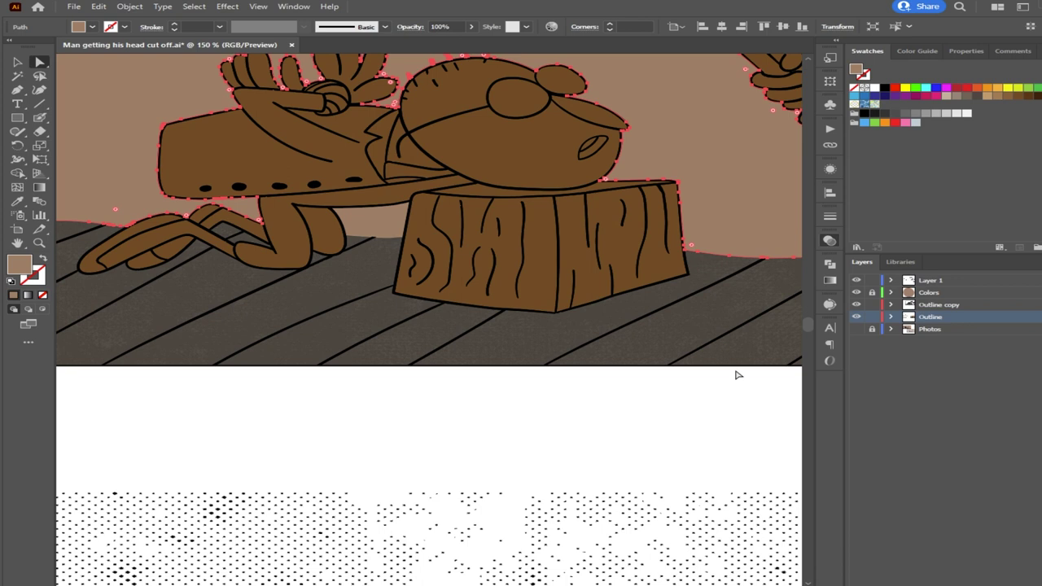
left_click(558, 430)
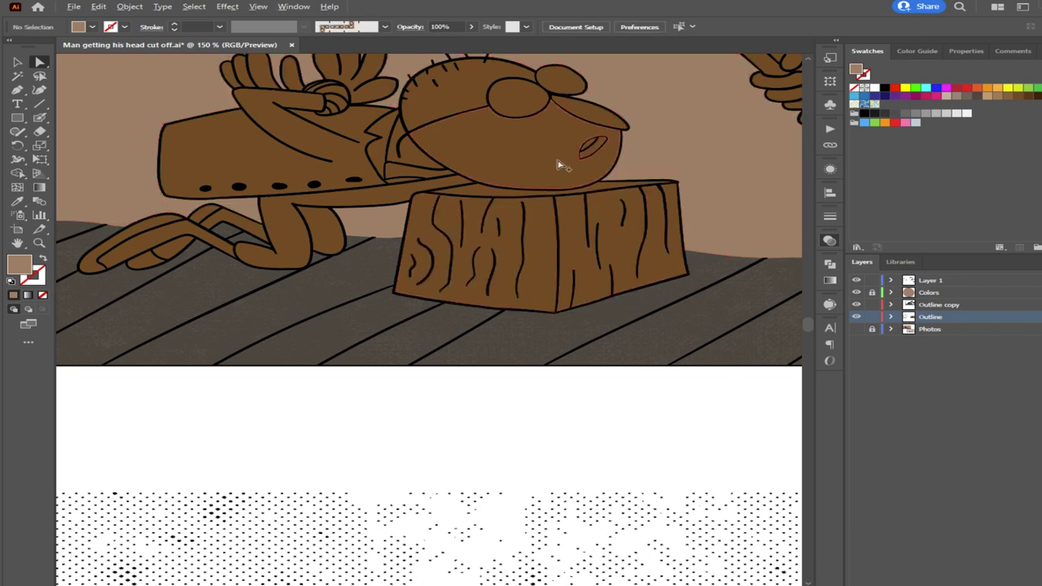
Delete the overlapping wall strip between the executioner's arms and set the strip beneath it to 100% opacity
scroll(559, 163, "down", 2)
left_click_drag(571, 159, 392, 284)
scroll(579, 268, "up", 3)
left_click_drag(433, 212, 602, 214)
key("Delete")
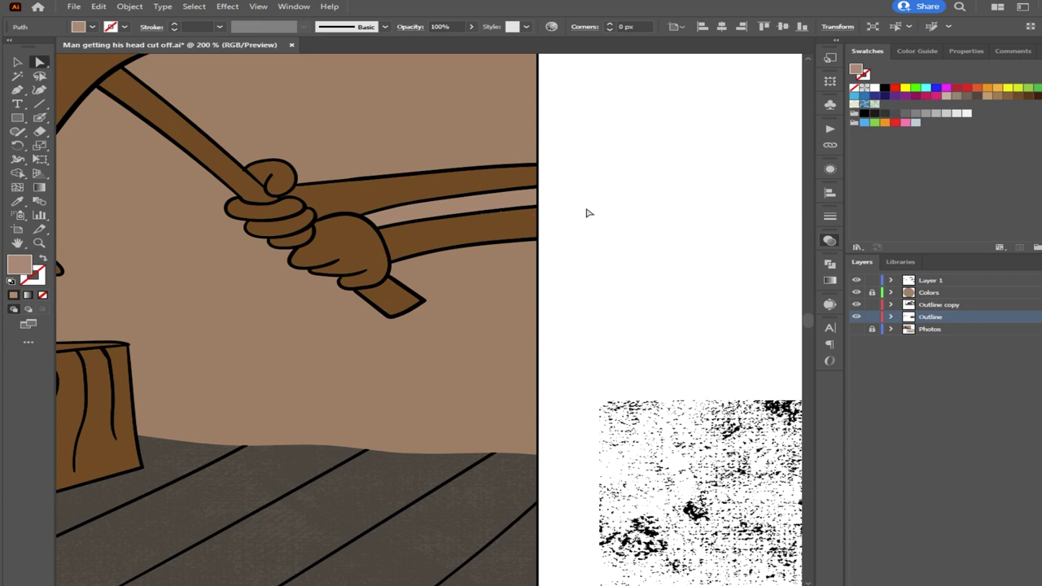
left_click_drag(433, 209, 572, 210)
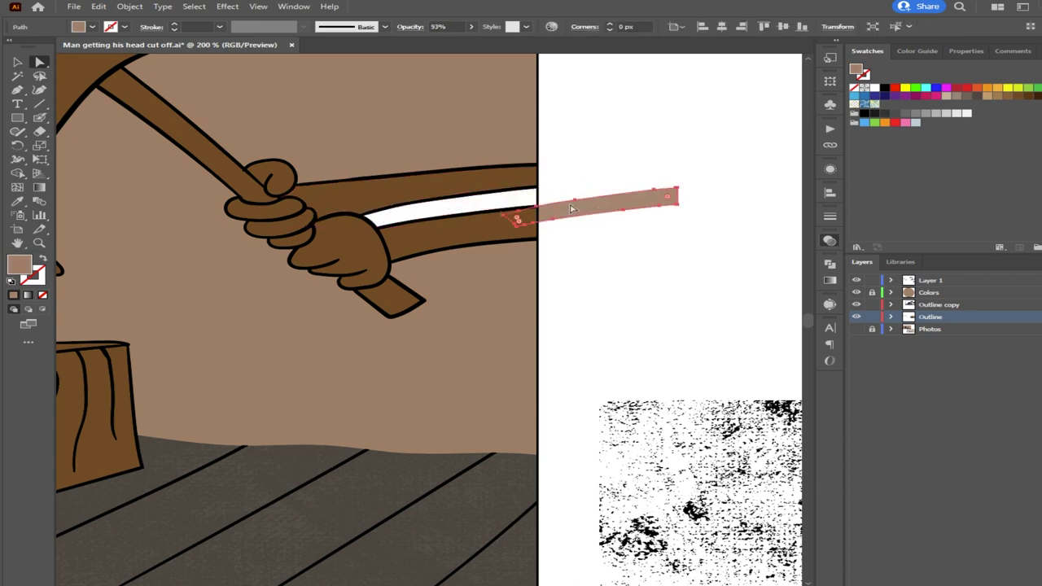
key("ctrl+z")
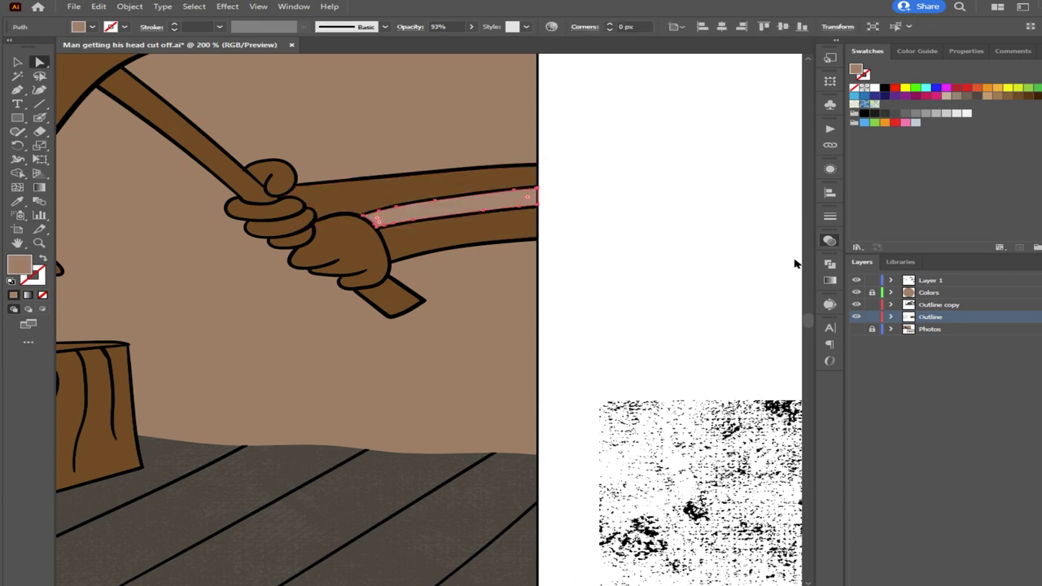
key("ctrl+z")
left_click(622, 183)
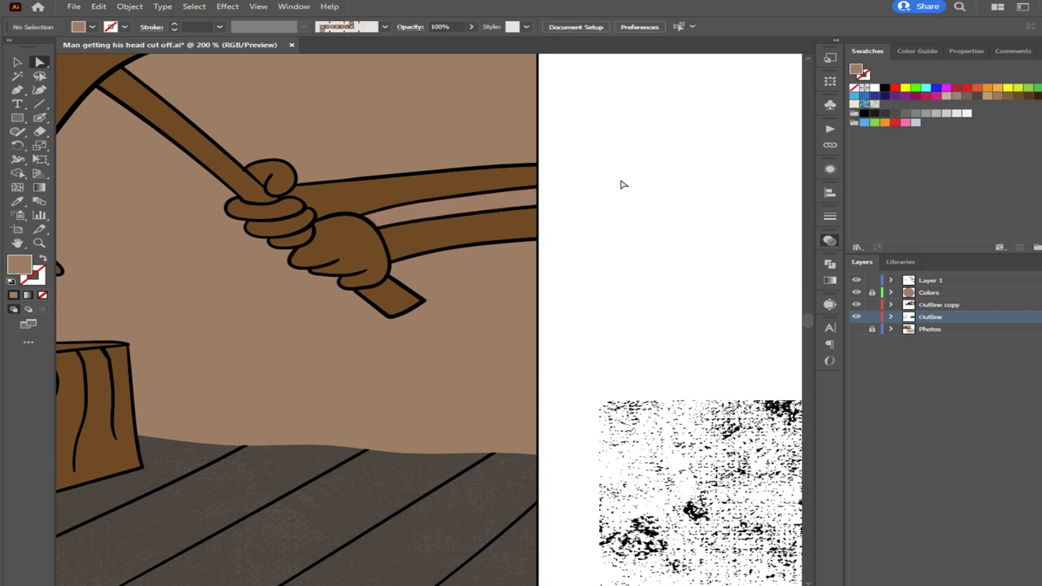
Select the wall, the leg-gap patch and the arm strip together to compare their fills, and deselect them
scroll(465, 273, "down", 4)
left_click_drag(371, 327, 496, 330)
key("ctrl+plus")
key("ctrl+plus")
key("ctrl+plus")
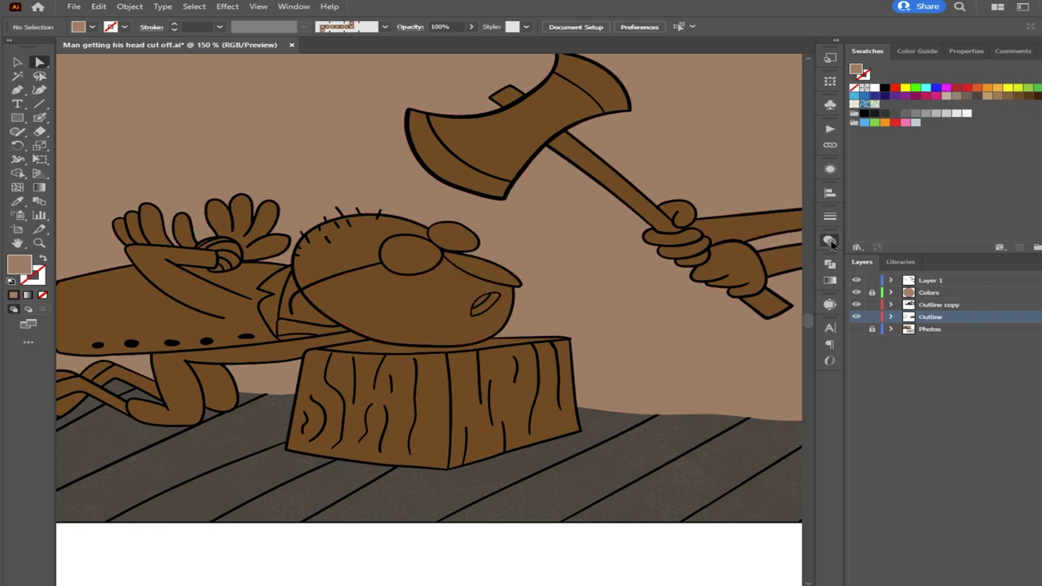
scroll(598, 370, "down", 2)
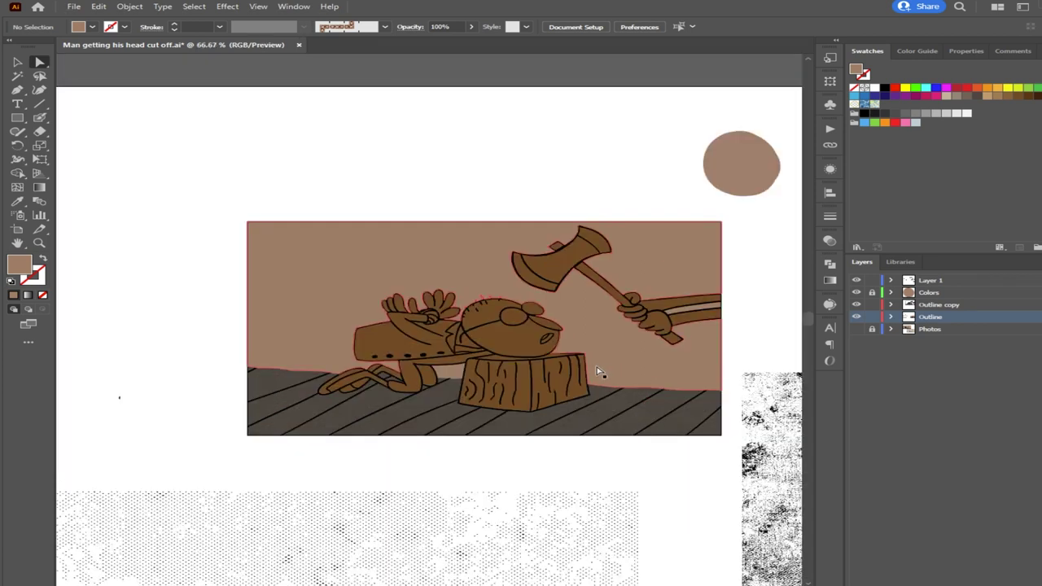
scroll(598, 371, "up", 1)
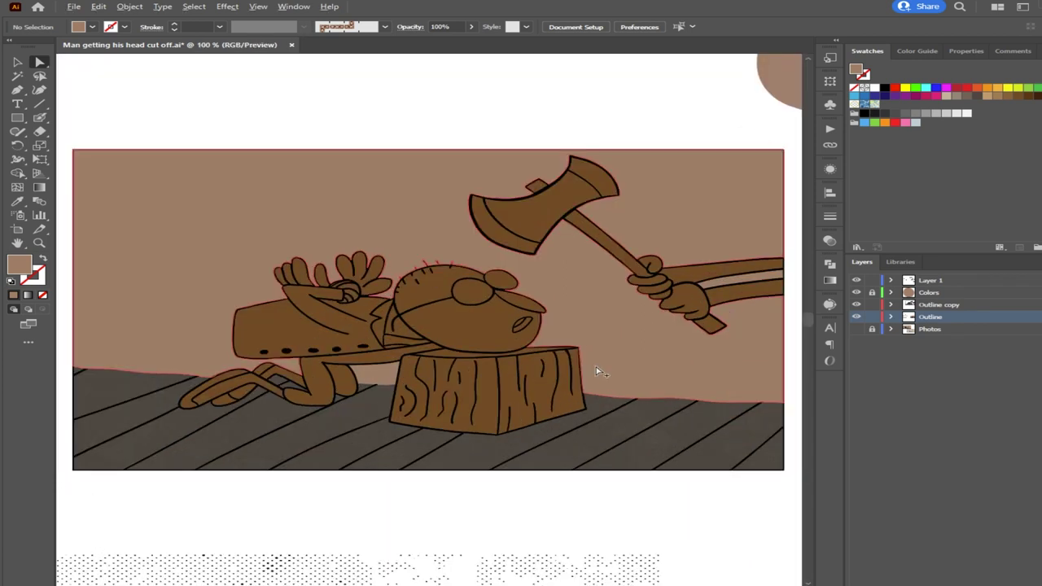
left_click(386, 373)
key("ctrl+a")
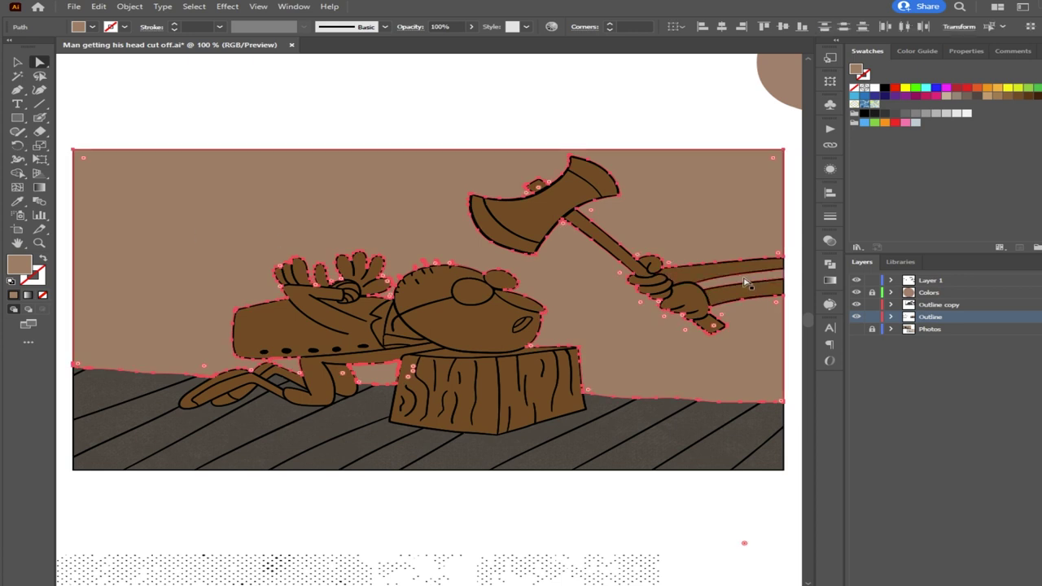
left_click(743, 282, "shift")
key("ctrl+shift+a")
key("ctrl+a")
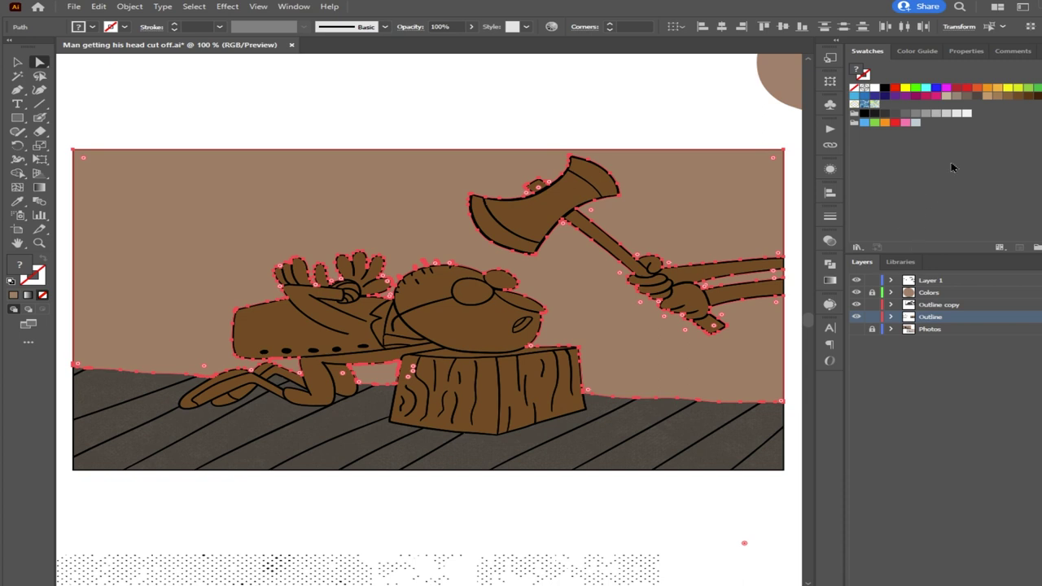
left_click(650, 119)
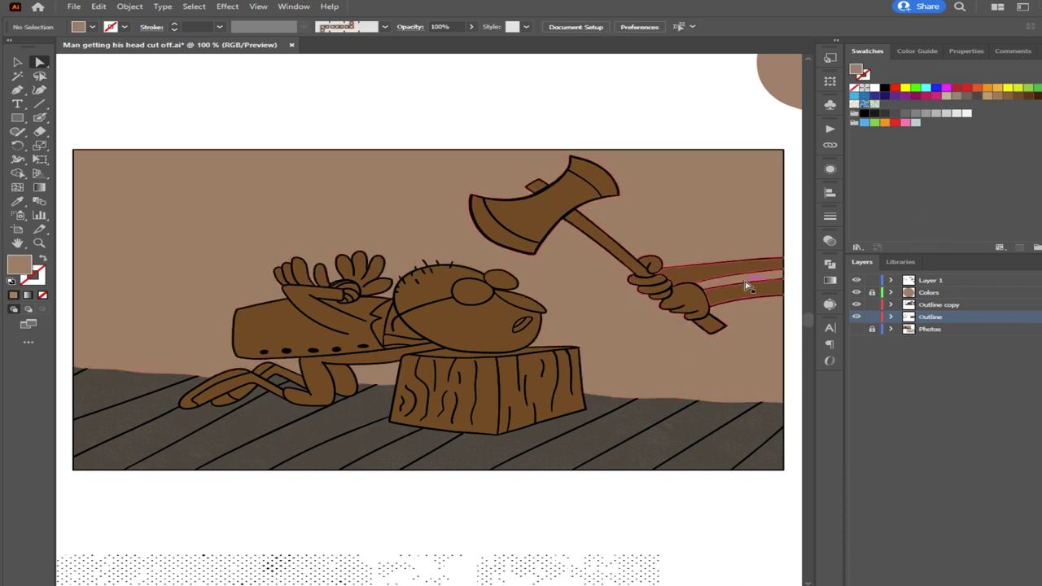
Move the wall strip between the executioner's arms onto the white canvas to compare its colour, and undo each move
scroll(744, 283, "up", 3)
left_click_drag(753, 303, 274, 302)
scroll(390, 255, "down", 1)
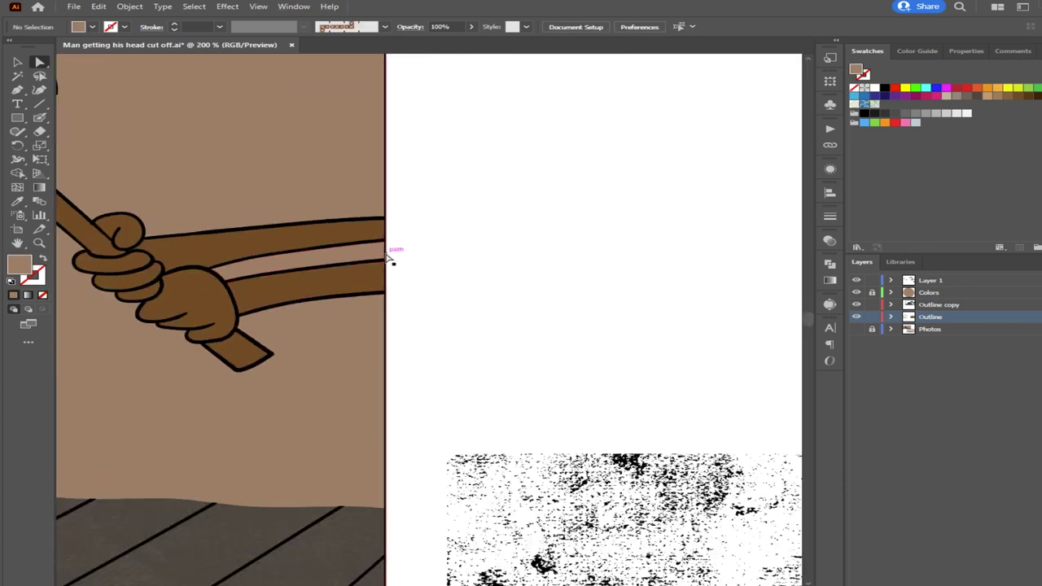
left_click_drag(338, 259, 552, 259)
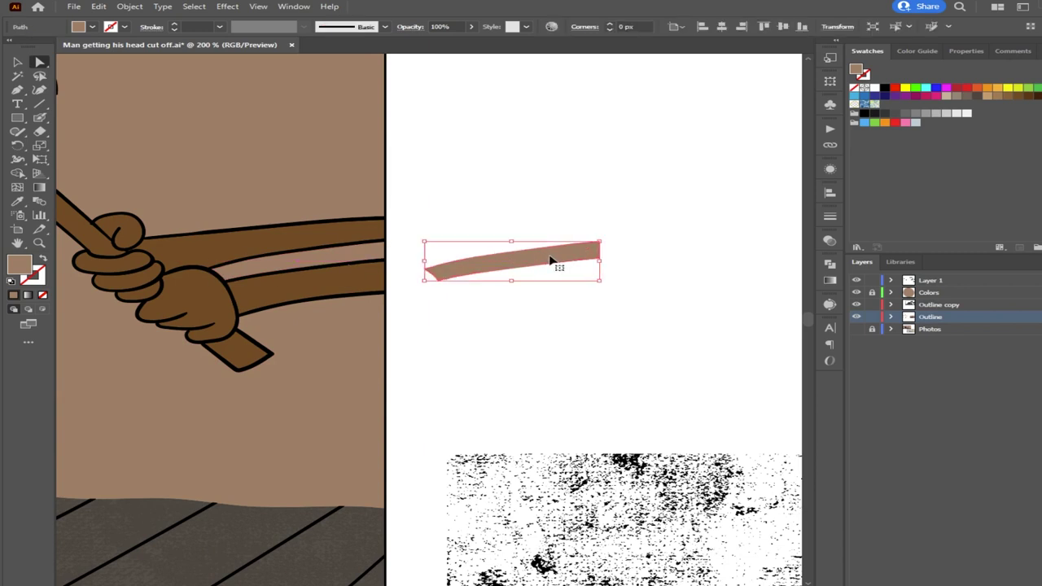
key("ctrl+z")
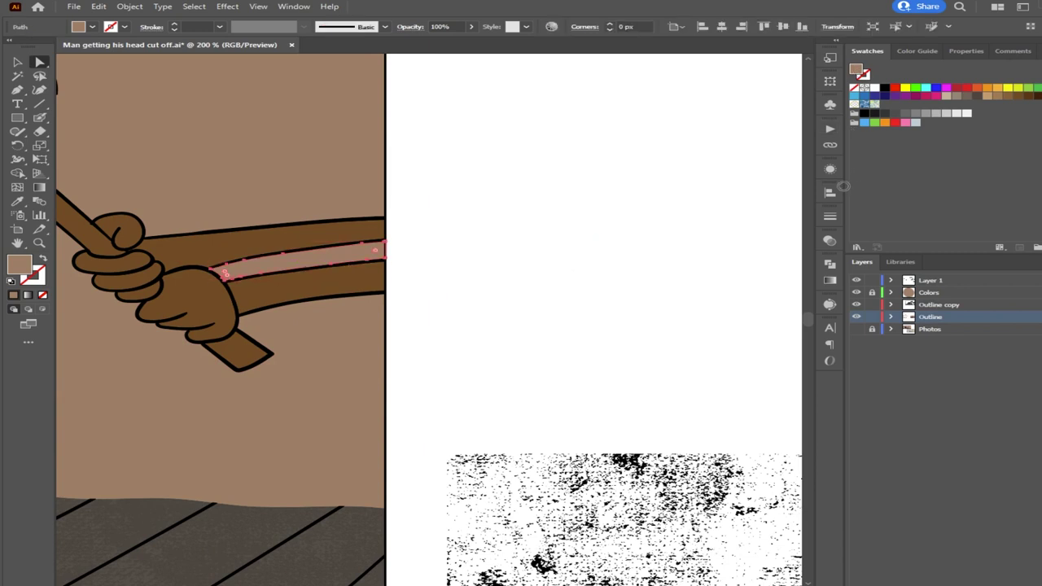
left_click(537, 171)
left_click_drag(501, 201, 610, 268)
left_click_drag(466, 320, 517, 318)
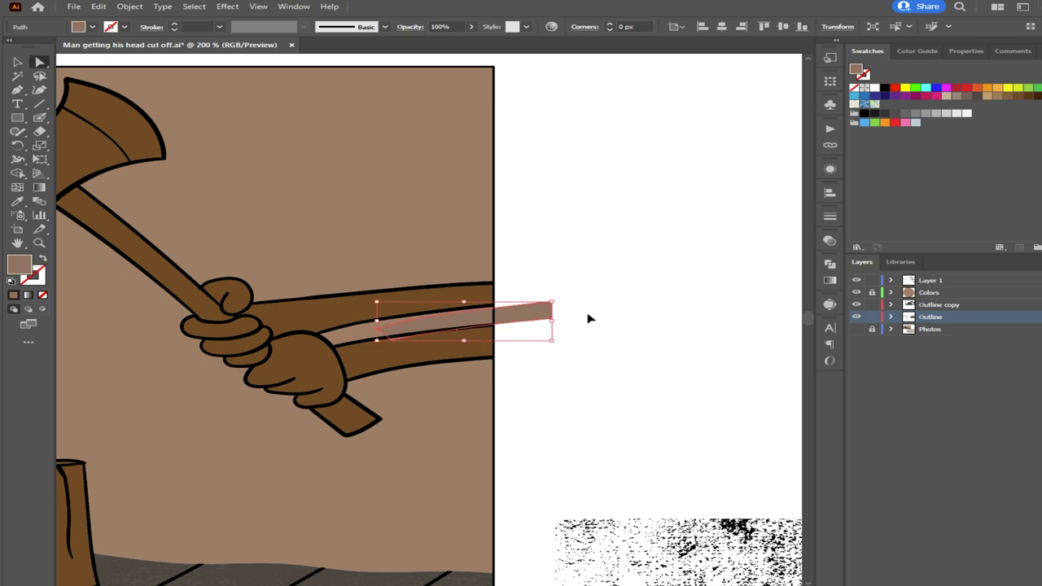
key("ctrl+z")
left_click(574, 301)
Recolour the background wall with the Eyedropper by sampling the strip between the executioner's arms
scroll(574, 301, "down", 2)
left_click(489, 254)
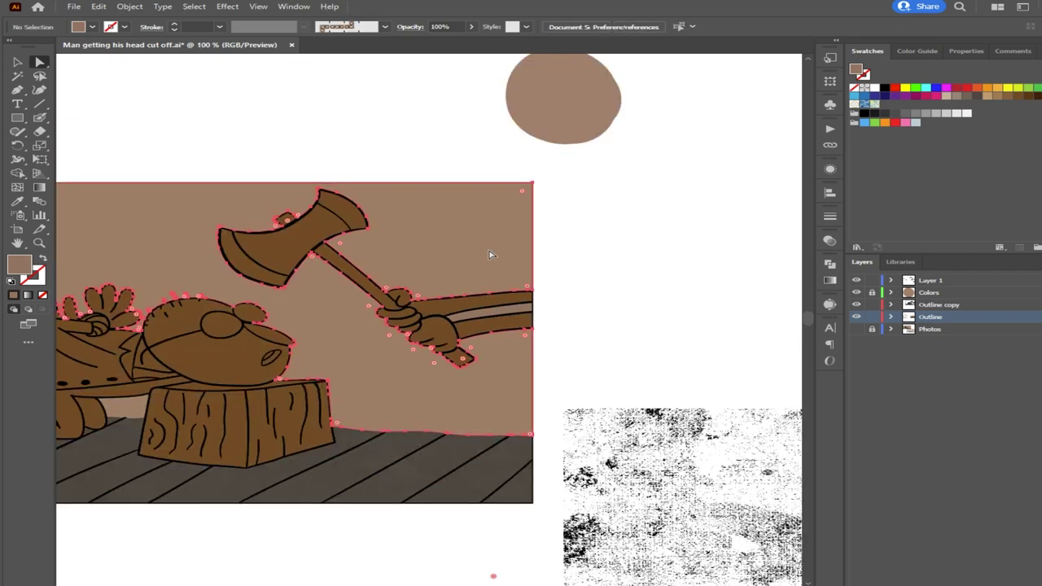
key("i")
left_click(499, 304)
left_click_drag(235, 373, 513, 327)
left_click(39, 62)
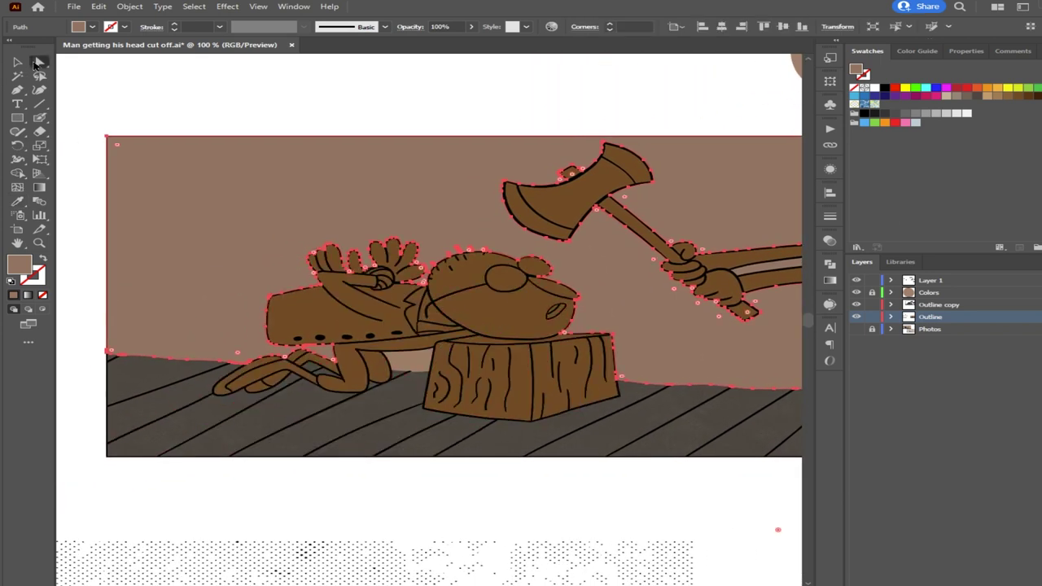
left_click(267, 99)
Recolour the leg-gap patch beside the chopping block with the Eyedropper by sampling the background wall
left_click(407, 358)
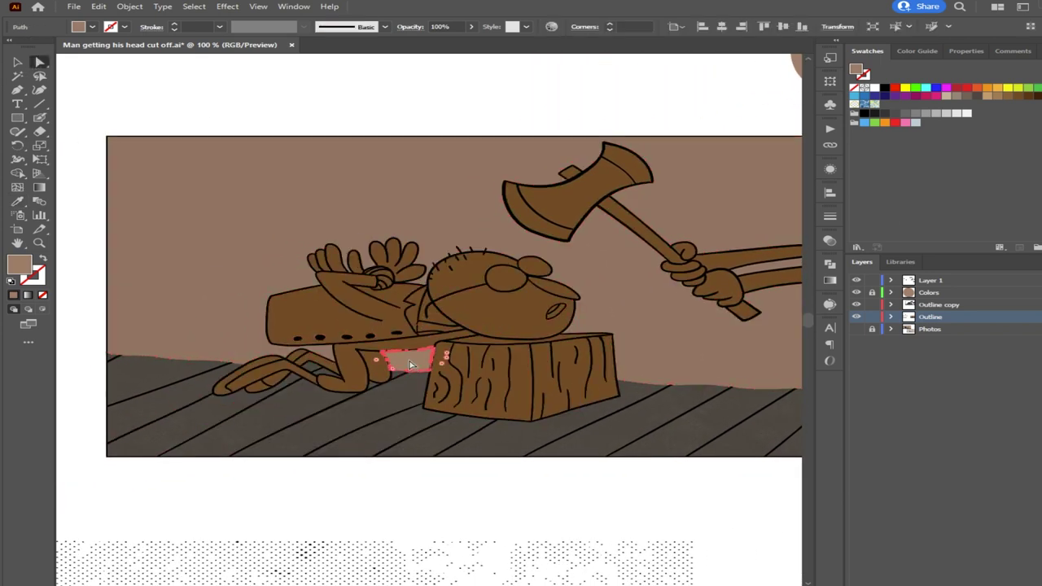
key("i")
left_click(244, 203)
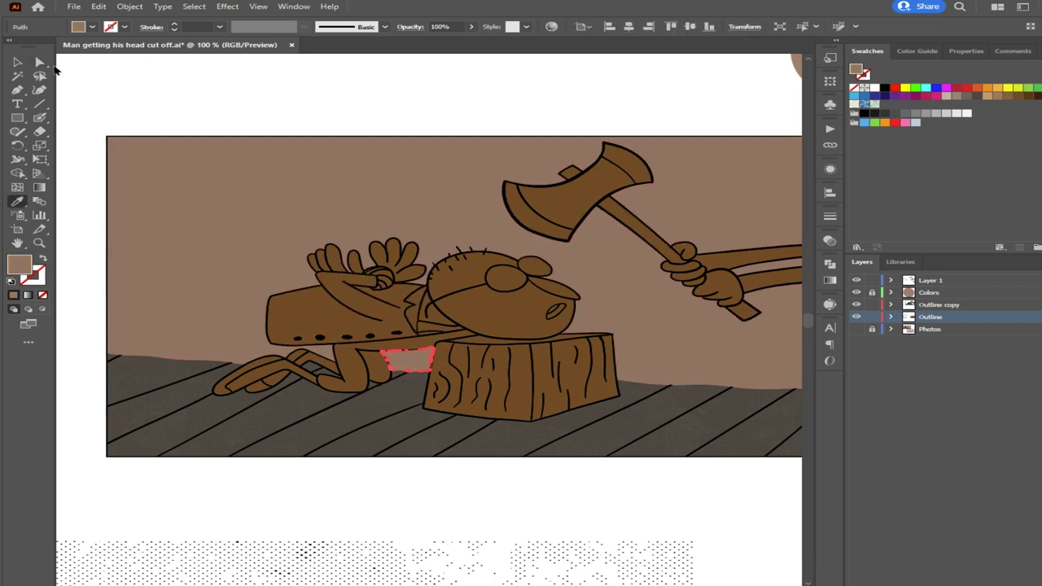
left_click(40, 62)
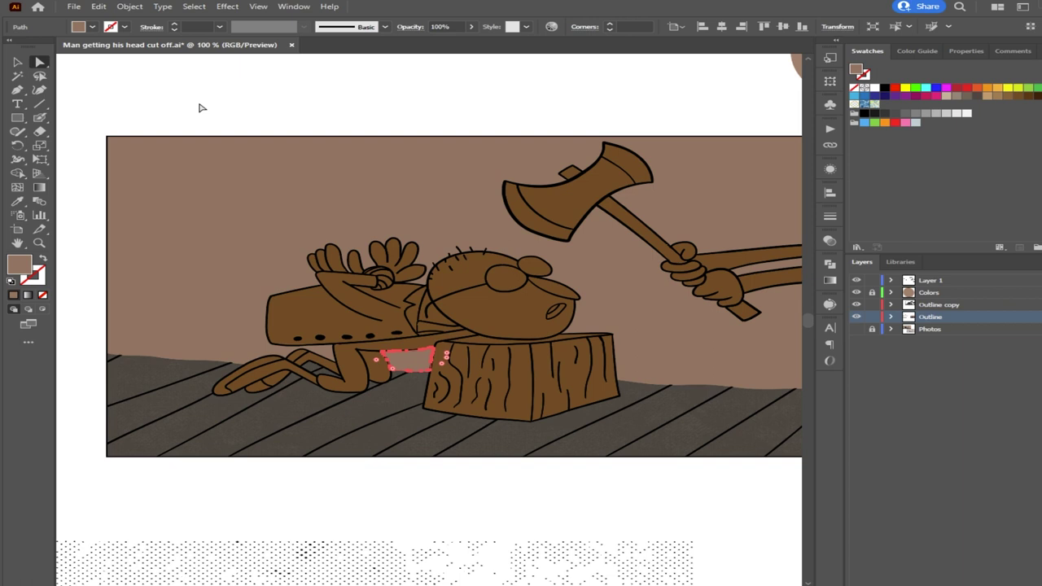
left_click(239, 91)
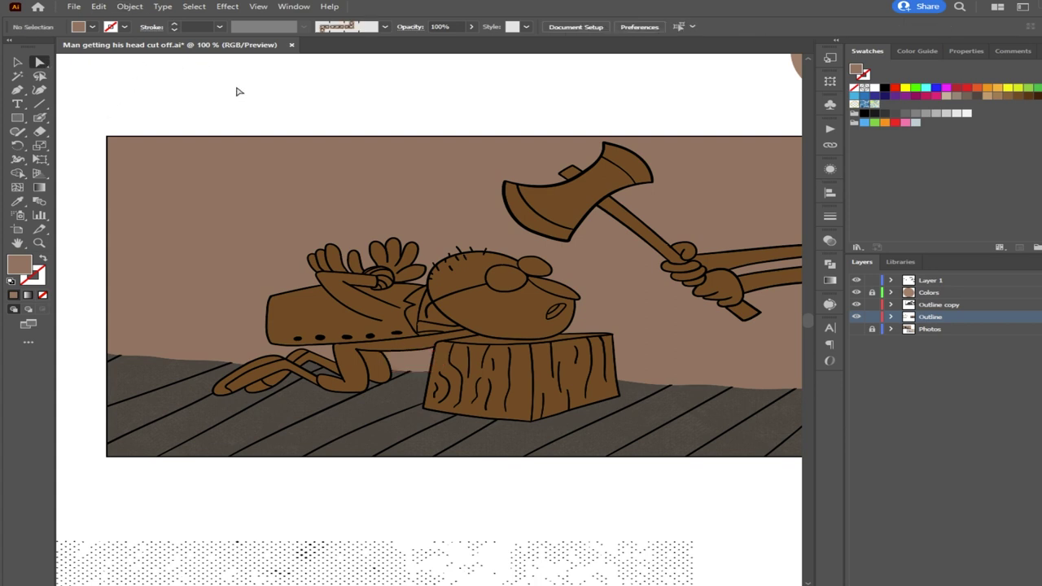
Select and copy the linked Bitter-Tarts.tif halftone bitmap below the scene
scroll(520, 124, "down", 2)
left_click_drag(509, 186, 287, 199)
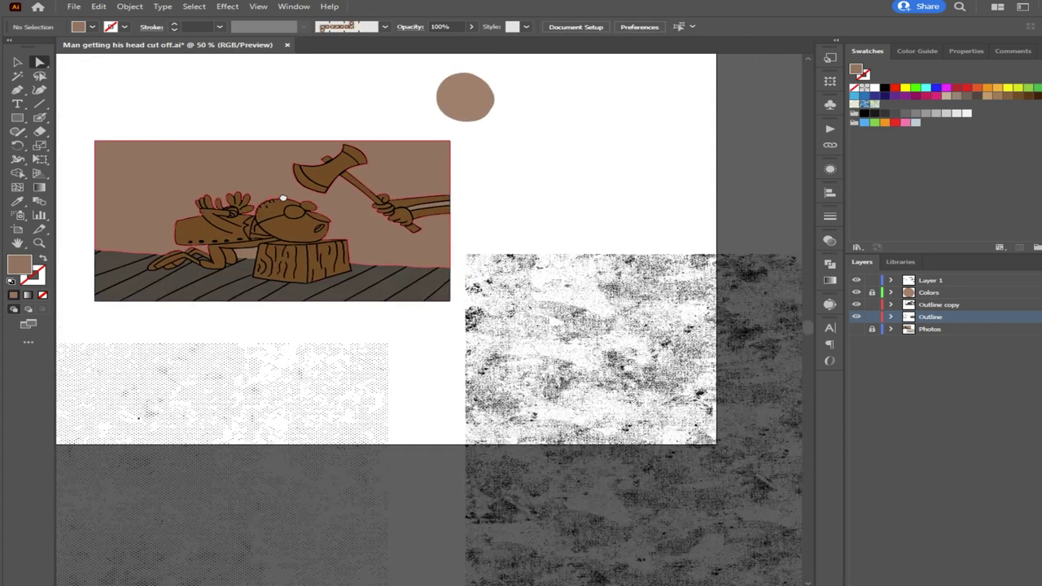
left_click(250, 443)
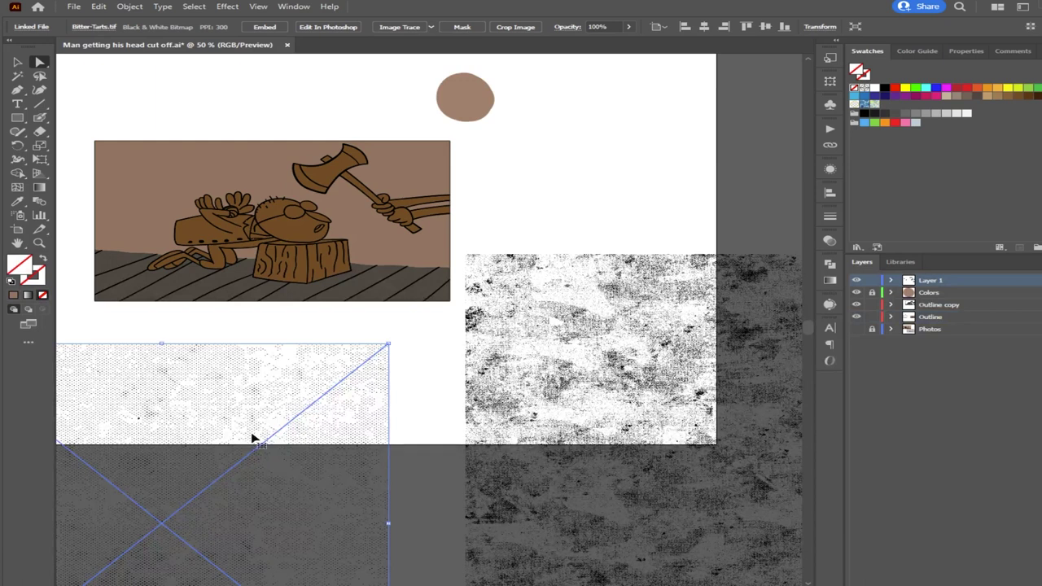
scroll(456, 221, "up", 1)
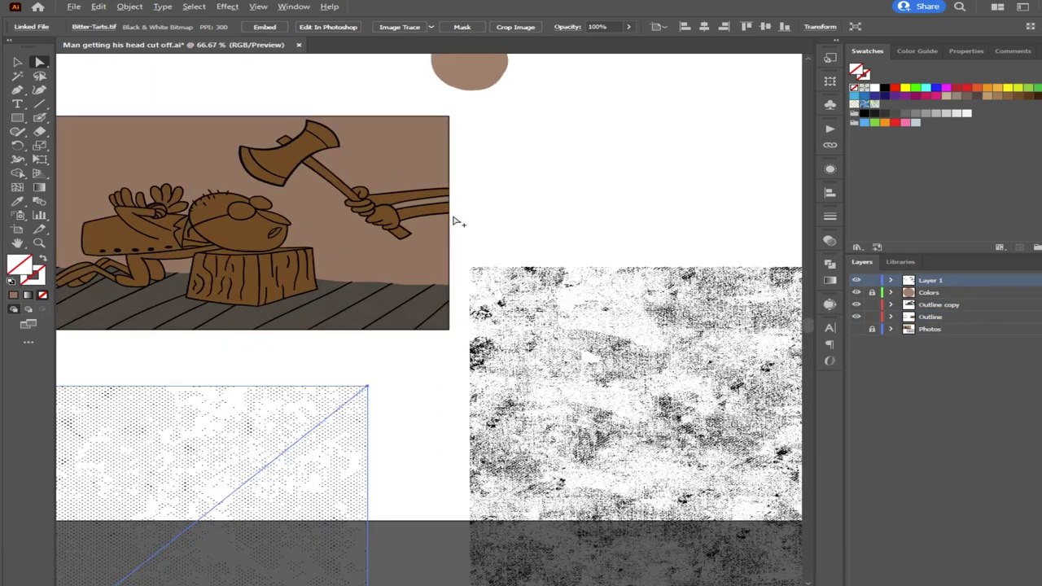
Select the background wall and open a new opacity mask on it for editing
left_click_drag(272, 281, 485, 320)
scroll(361, 261, "up", 2)
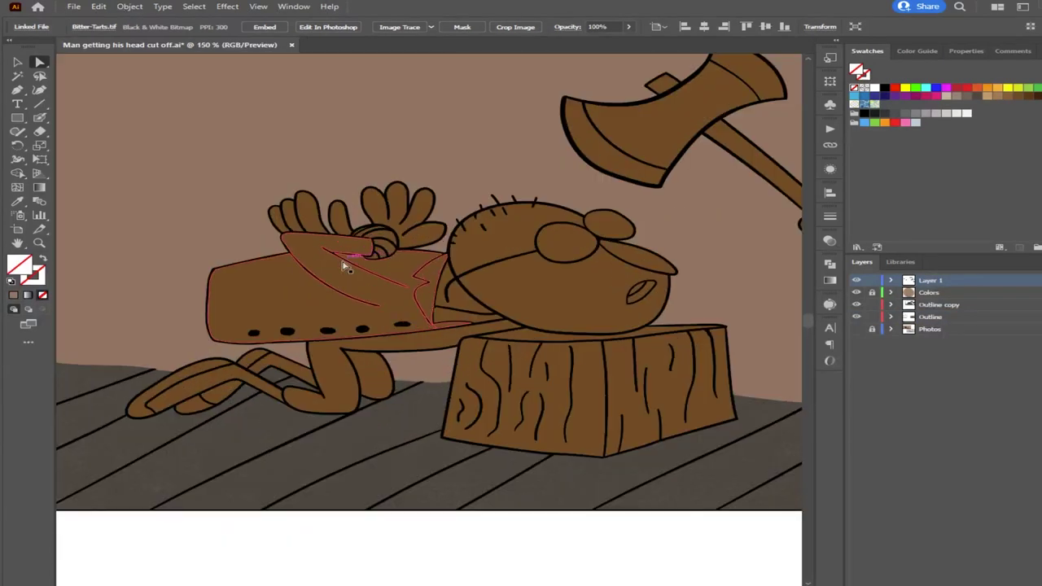
left_click_drag(344, 266, 428, 392)
left_click(493, 267)
scroll(682, 283, "down", 2)
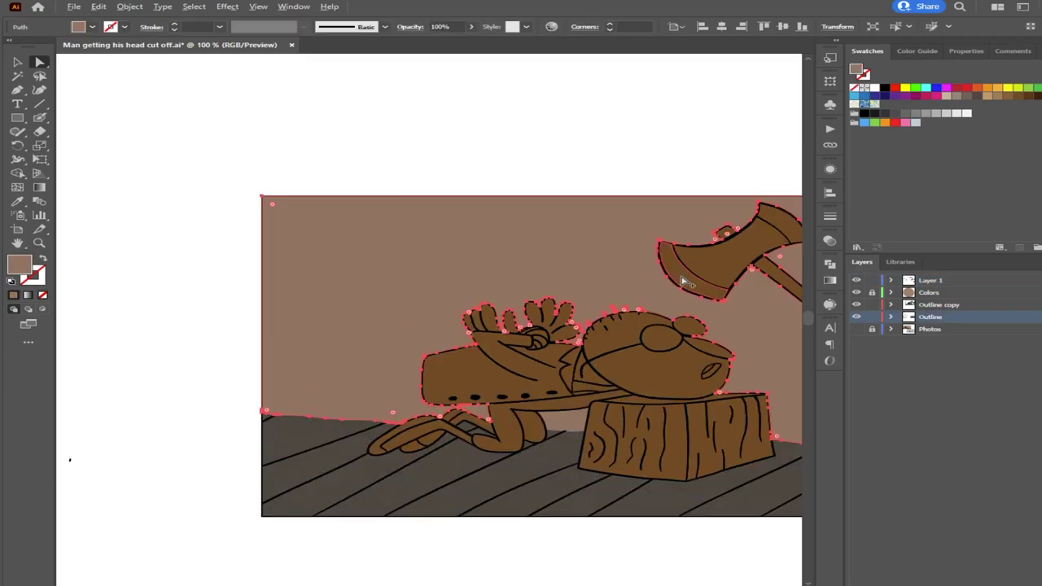
scroll(682, 283, "right", 4)
scroll(439, 322, "up", 1)
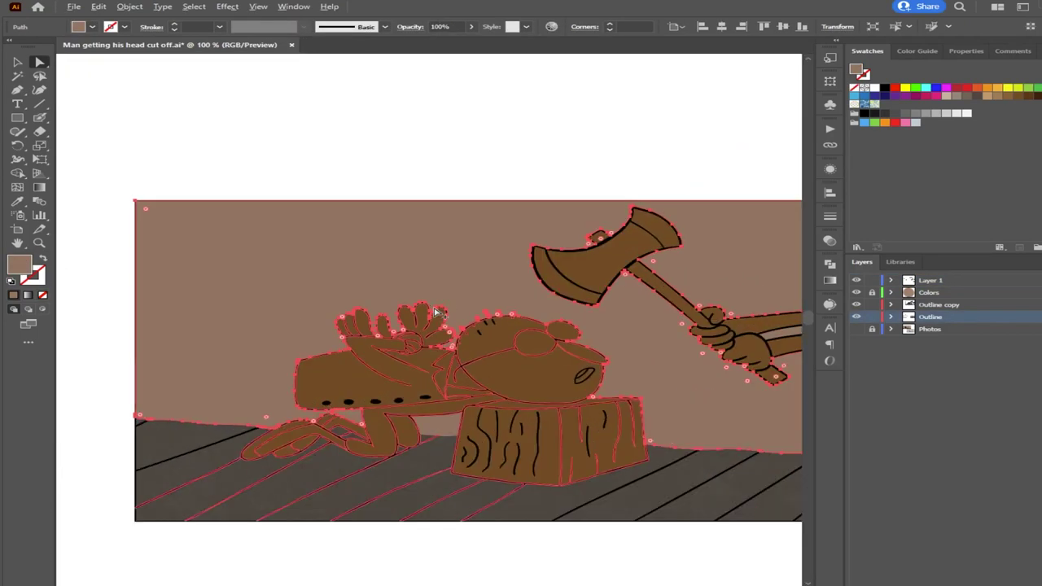
left_click_drag(410, 332, 313, 303)
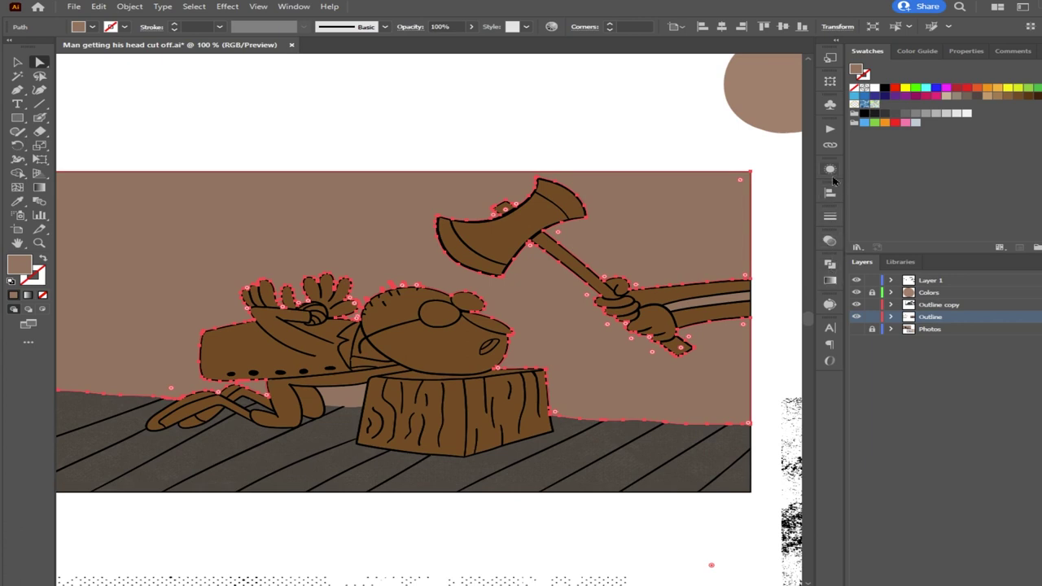
double_click(740, 288)
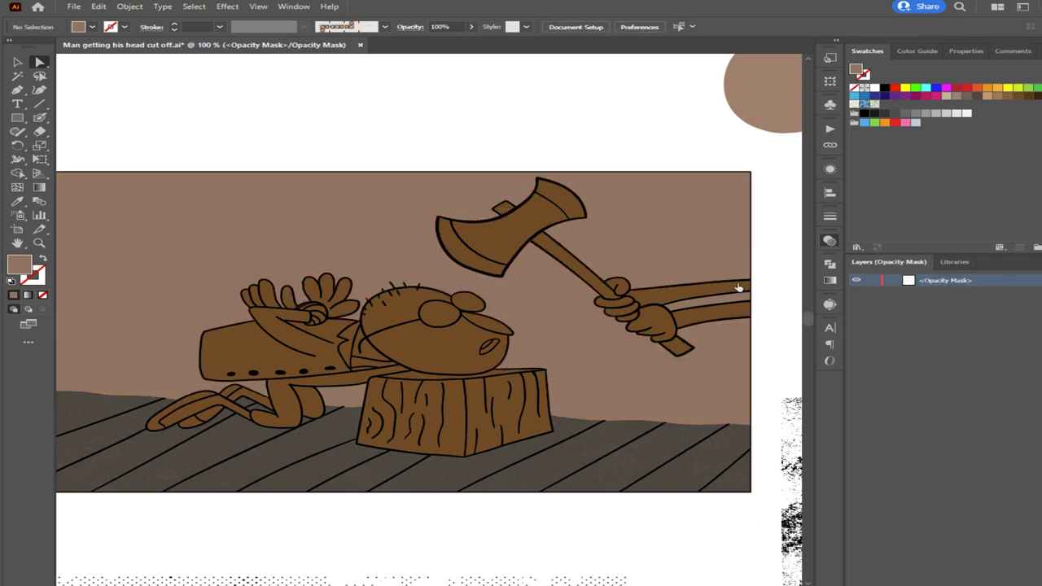
Paste the Bitter-Tarts.tif bitmap into the wall's opacity mask, position it to cover the whole scene, and deselect it
left_click(643, 299)
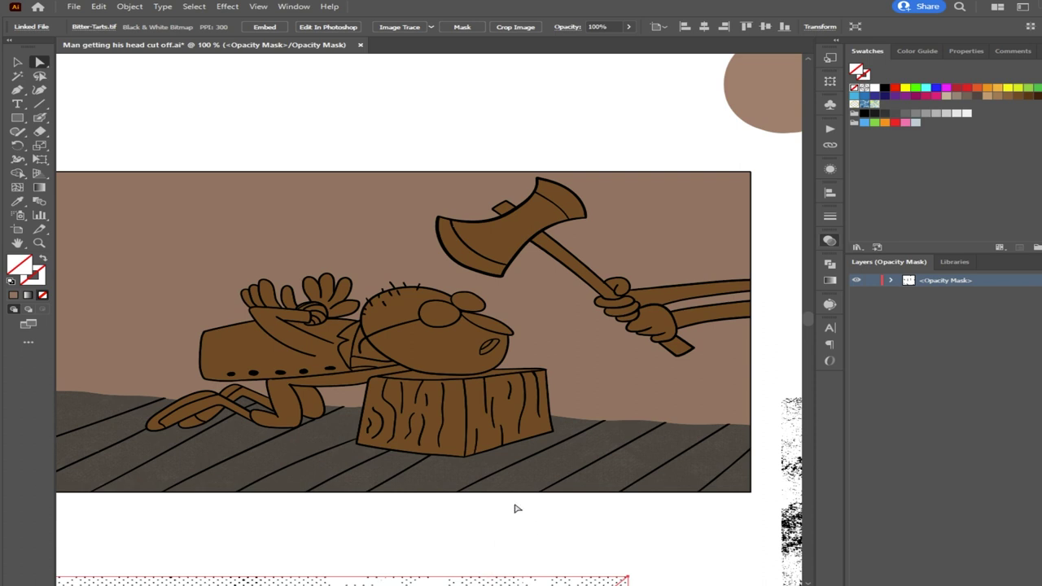
scroll(516, 509, "down", 1)
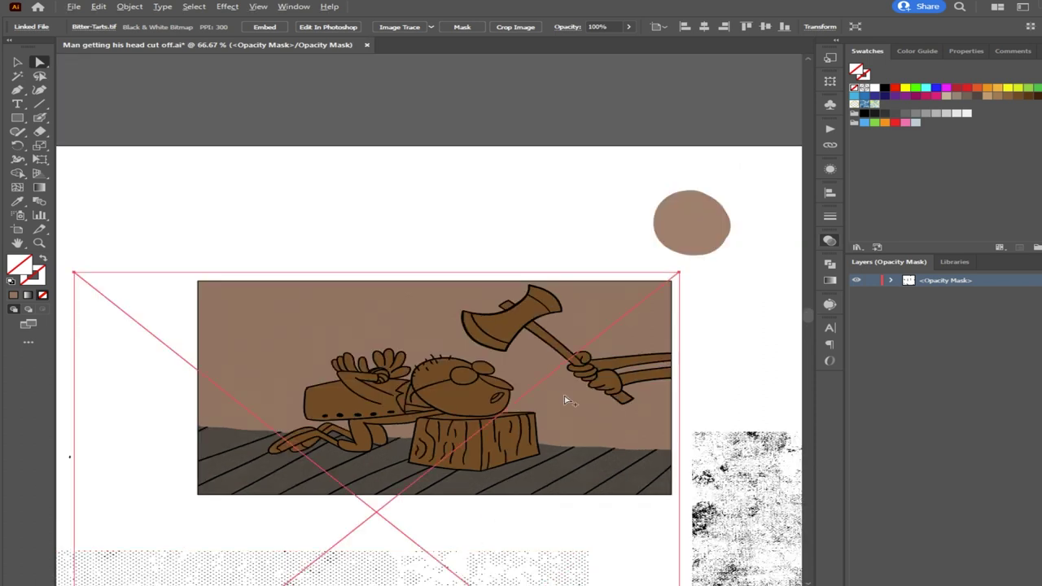
scroll(564, 395, "up", 3)
scroll(554, 392, "down", 3)
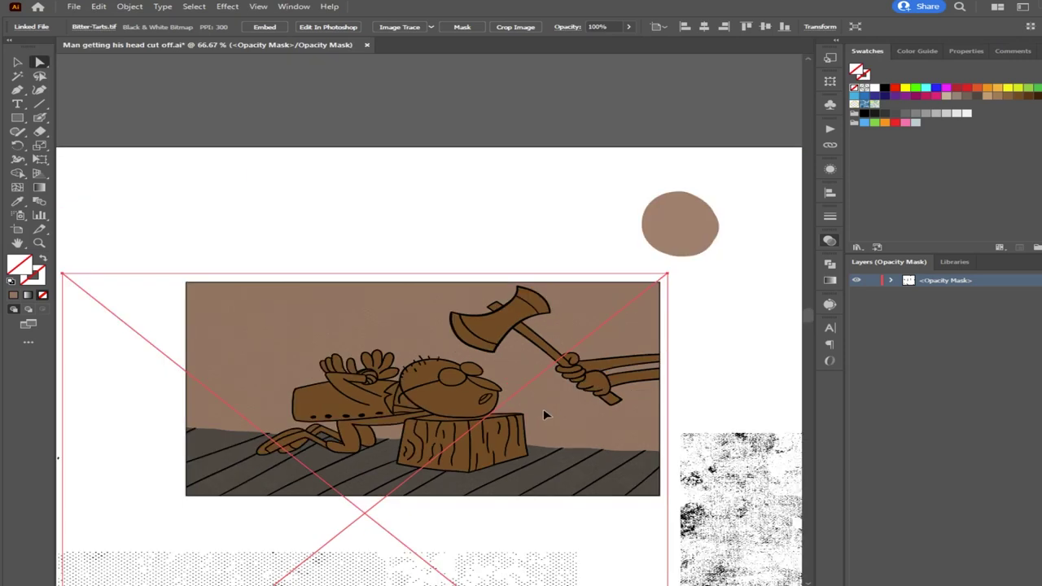
left_click_drag(545, 415, 541, 385)
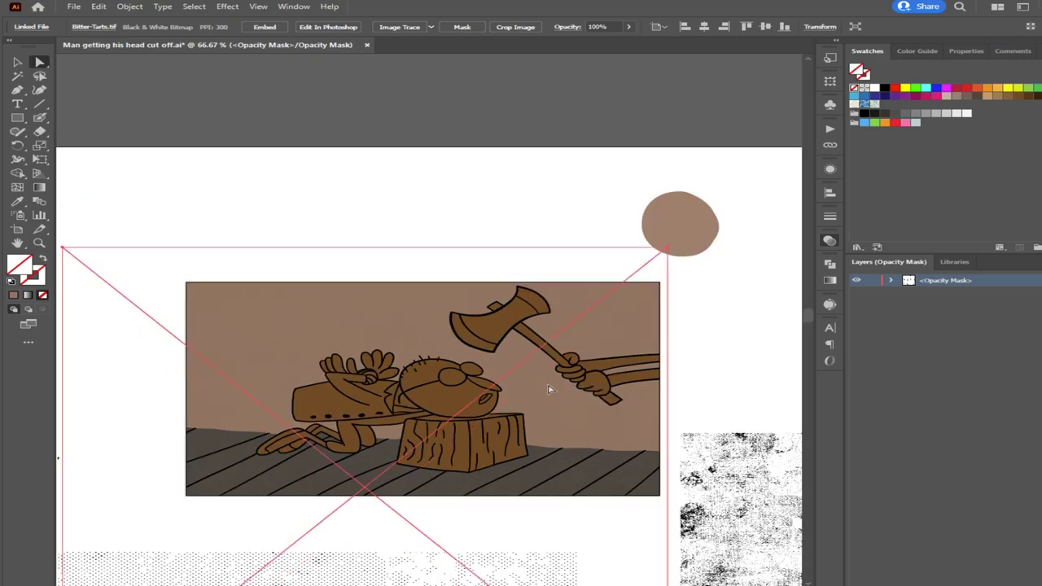
left_click(730, 360)
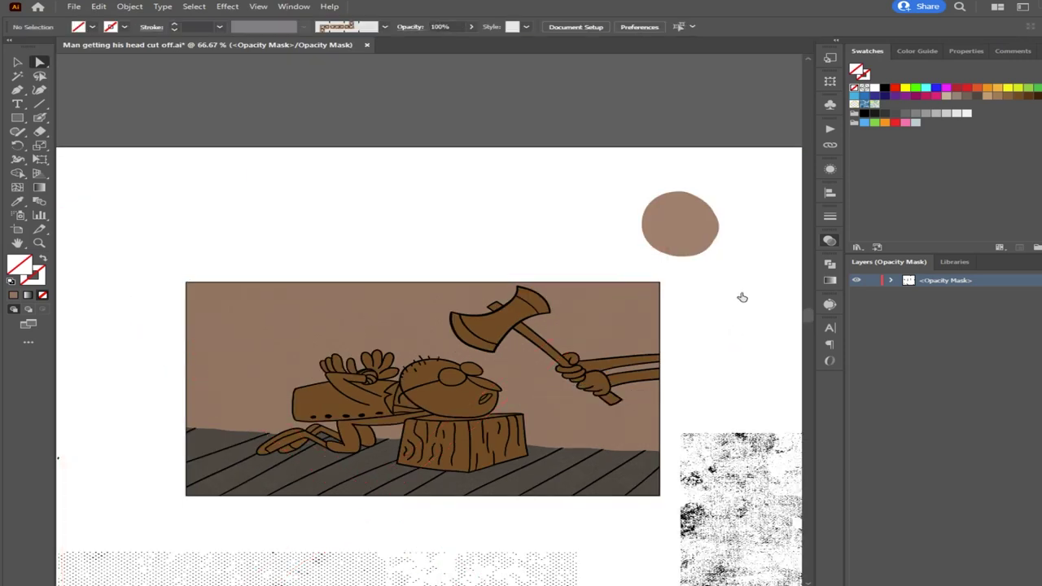
Leave the opacity mask and give the halftone-textured wall a darkening blending mode and an opacity of 41%
left_click(685, 294)
left_click(679, 359)
left_click(635, 329)
left_click(697, 254)
left_click(693, 293)
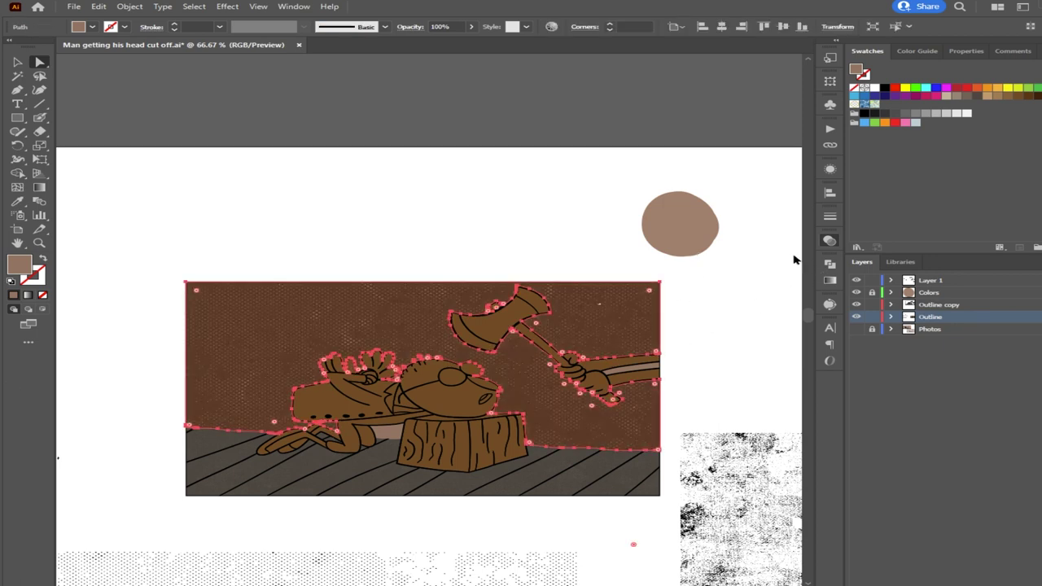
key("5")
key("3")
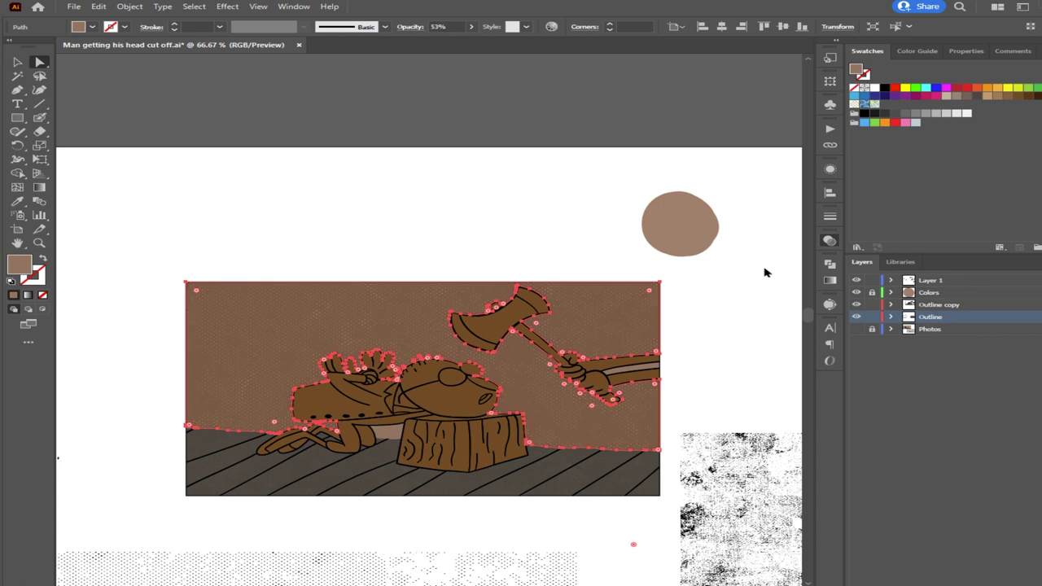
left_click(716, 349)
Lower the opacity of the wall's halftone texture to 14% and deselect it
scroll(619, 372, "up", 2)
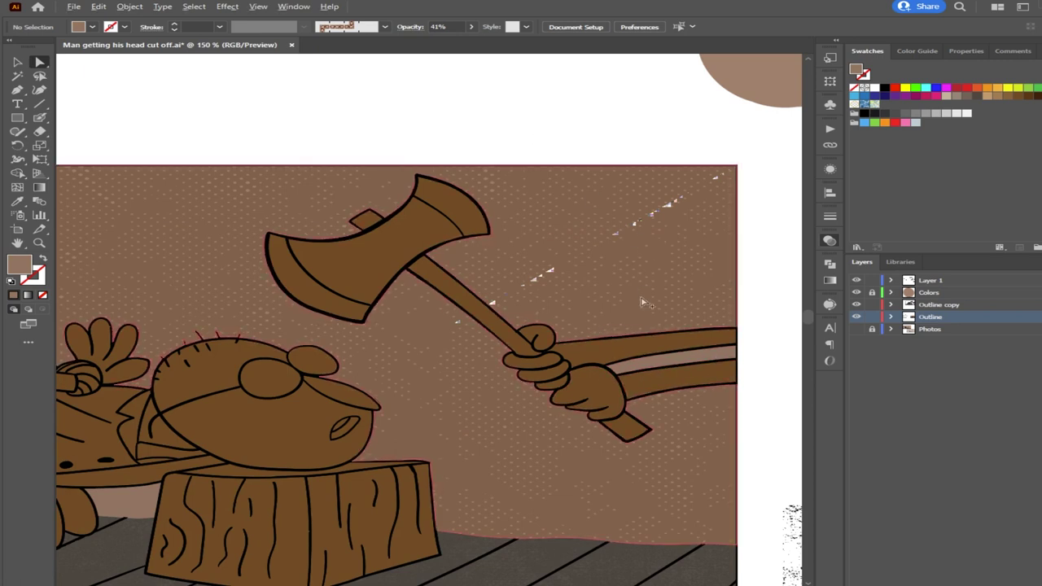
scroll(643, 311, "down", 2)
scroll(616, 313, "up", 5)
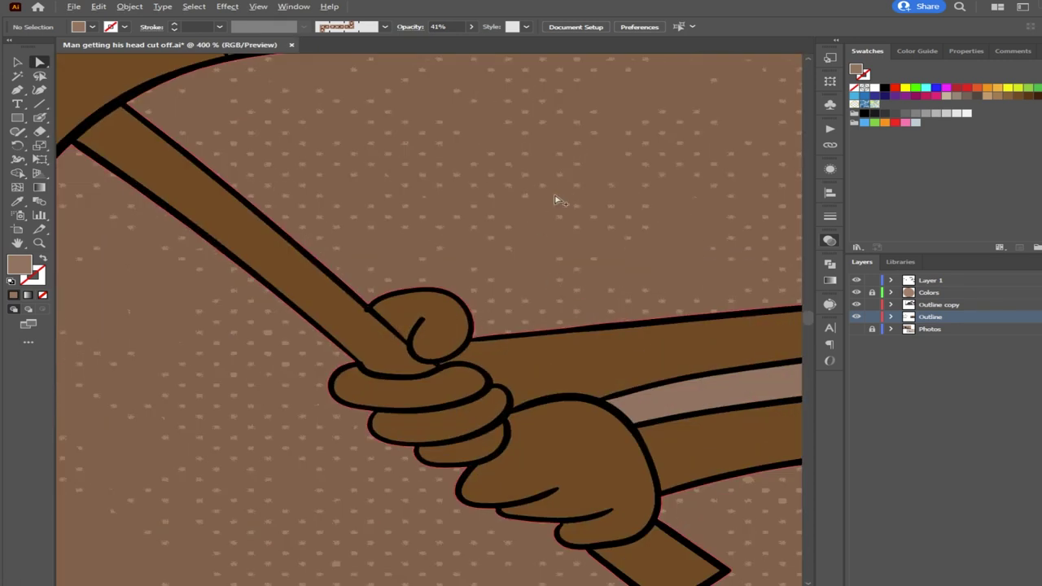
scroll(505, 301, "down", 3)
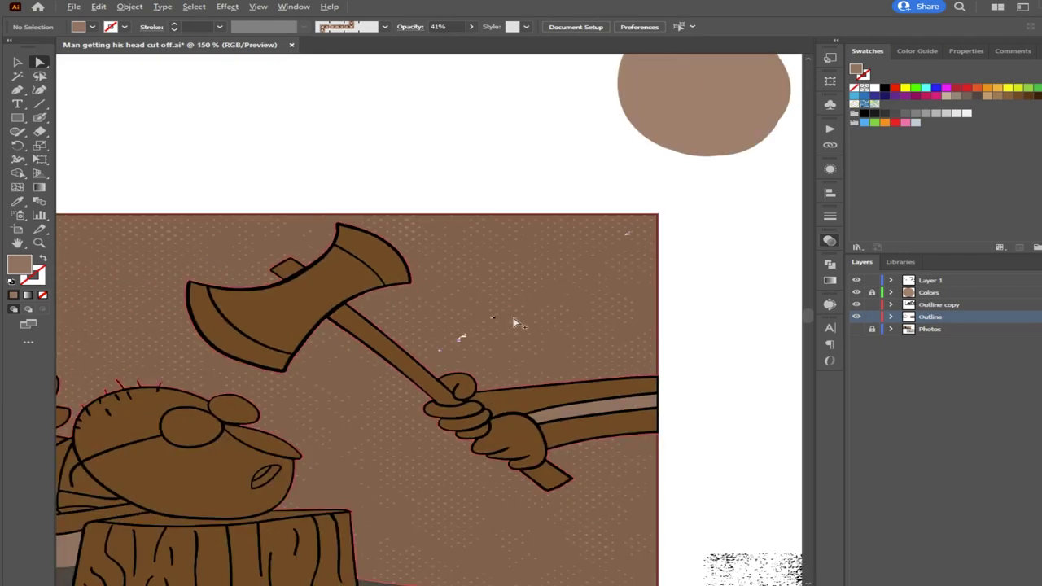
scroll(472, 345, "down", 1)
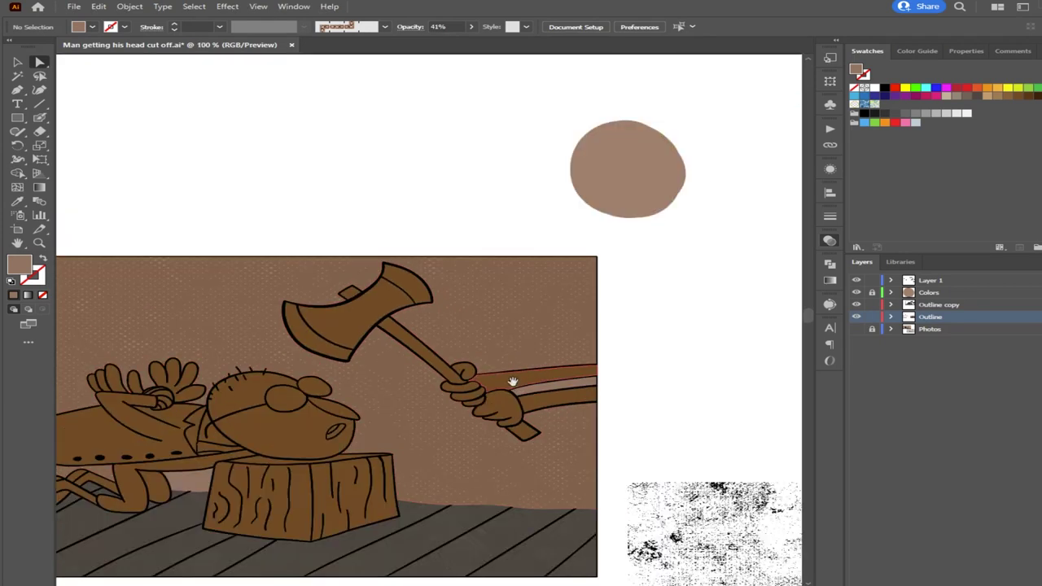
left_click_drag(516, 383, 685, 329)
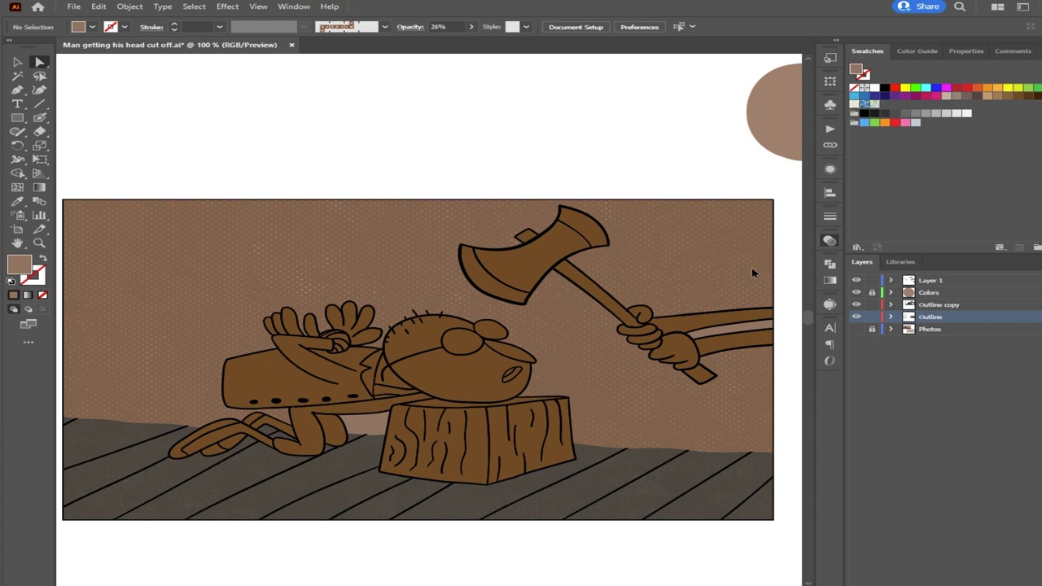
left_click(626, 242)
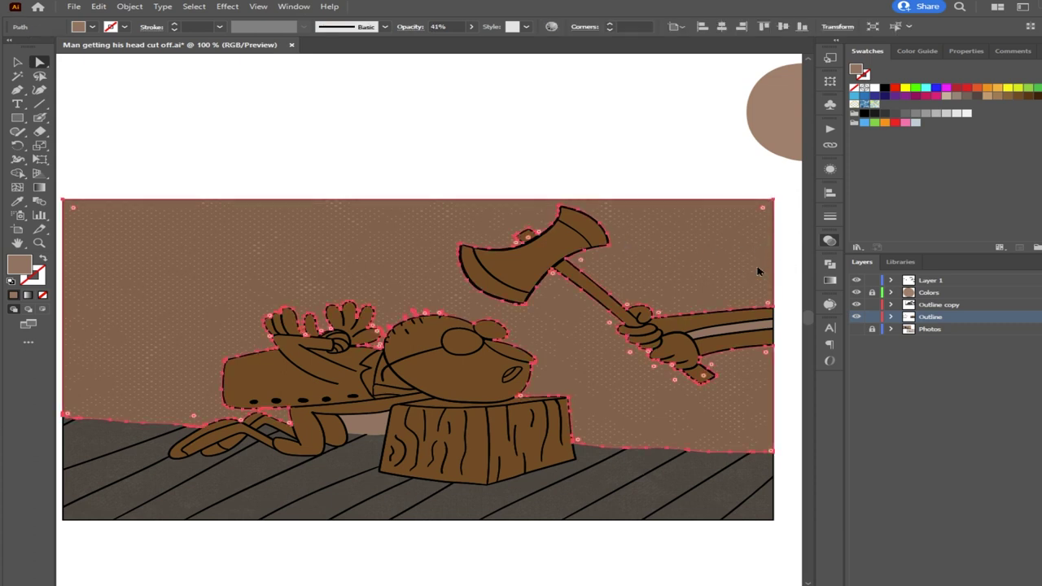
key("ctrl+z")
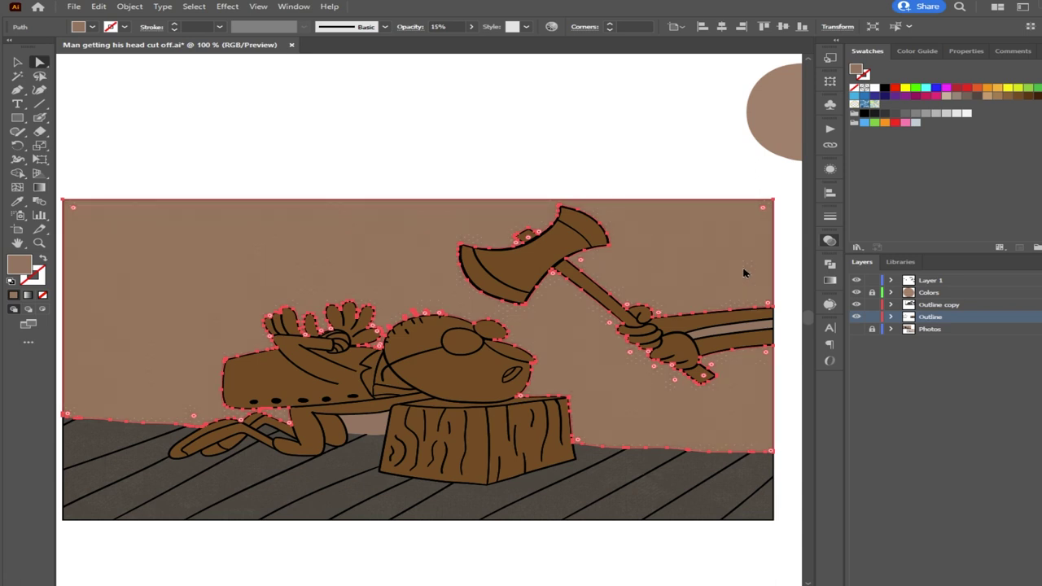
left_click(511, 150)
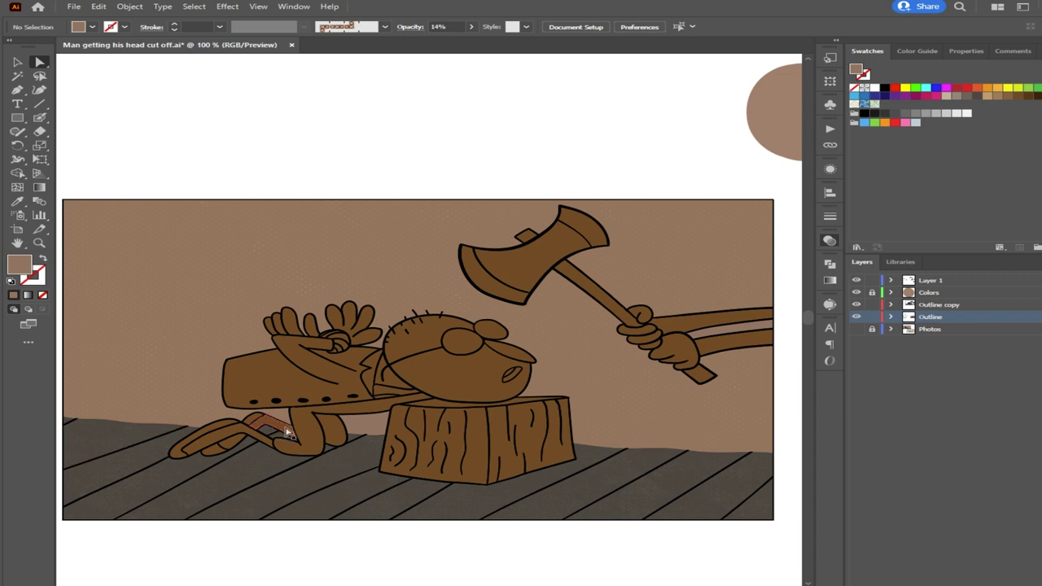
Paste the Bitter-Tarts.tif bitmap into an opacity mask on the wall strip between the executioner's arms, and leave the mask
scroll(332, 429, "up", 3)
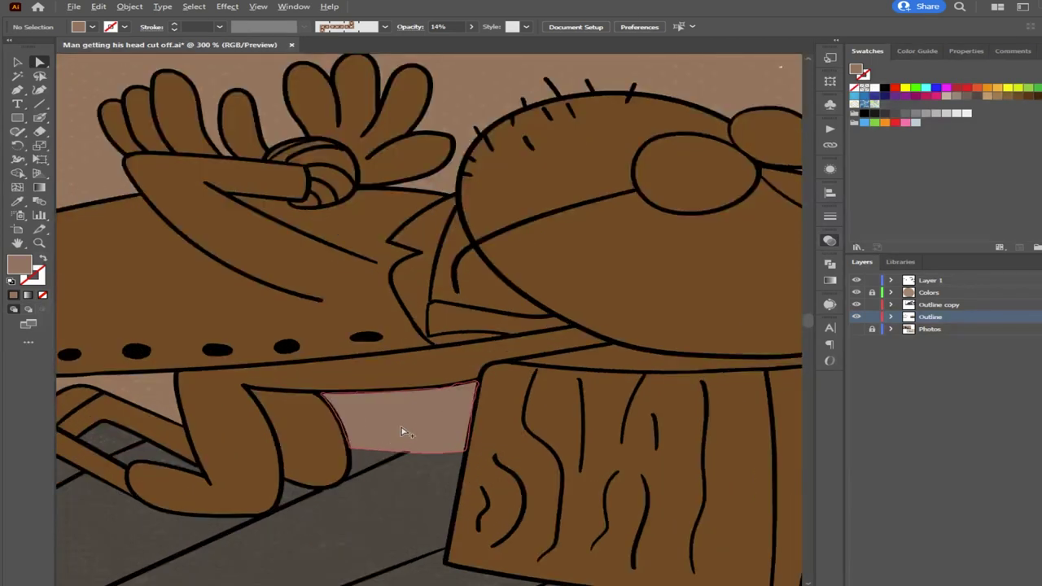
scroll(401, 432, "down", 4)
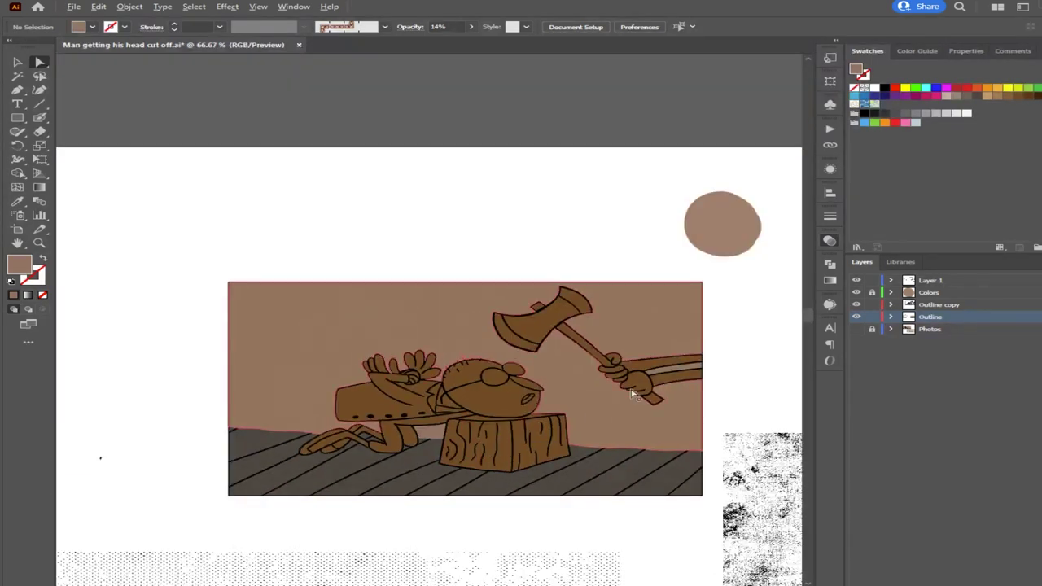
scroll(533, 399, "up", 3)
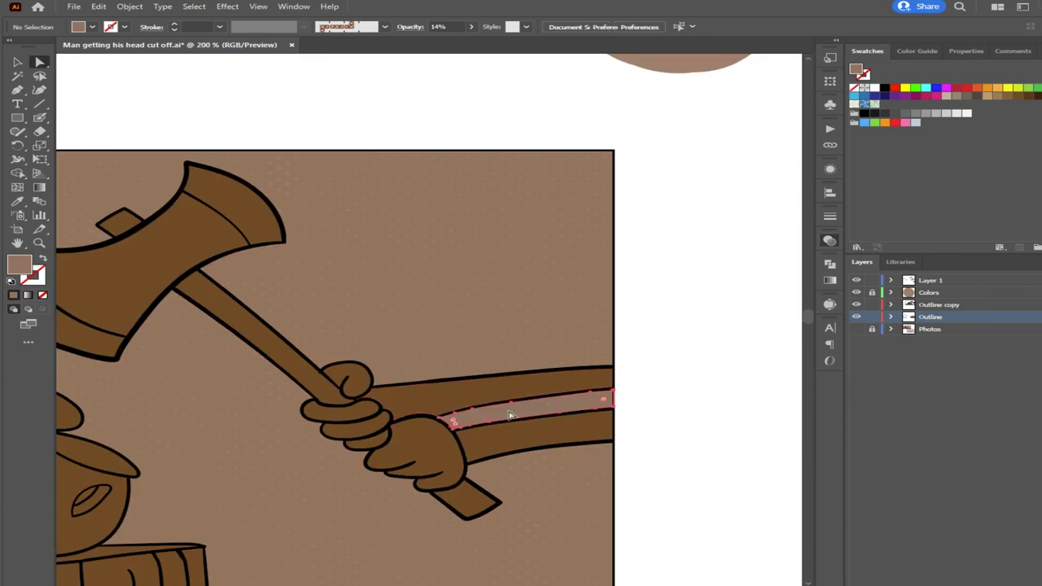
left_click(512, 415)
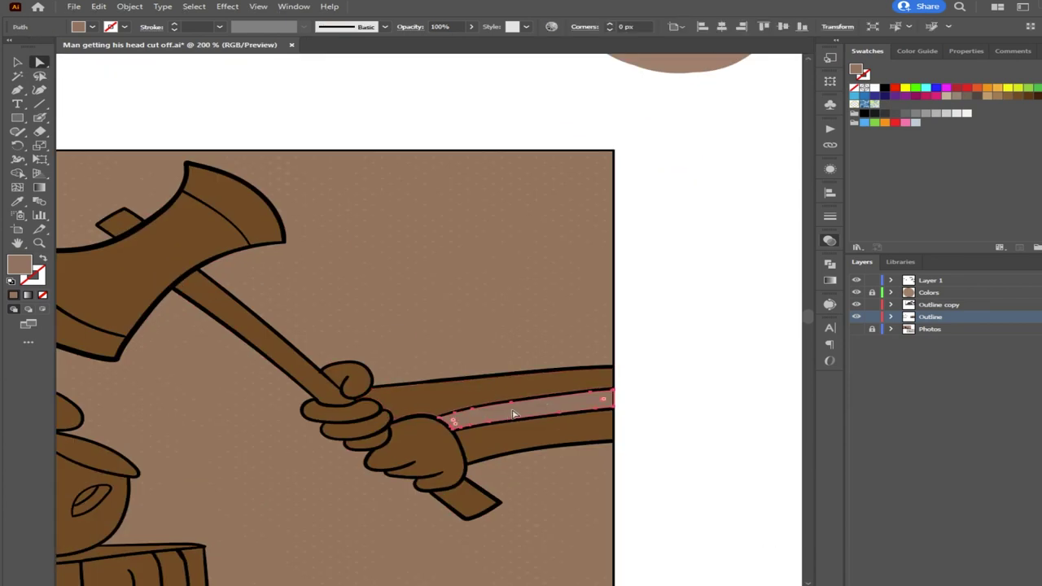
left_click(757, 288)
left_click(741, 291)
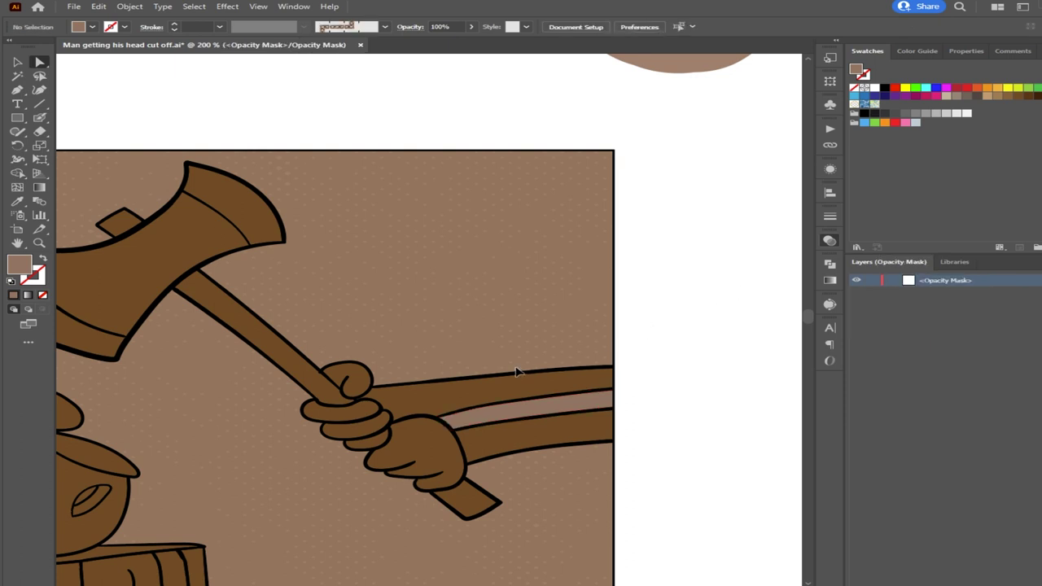
key("ctrl+v")
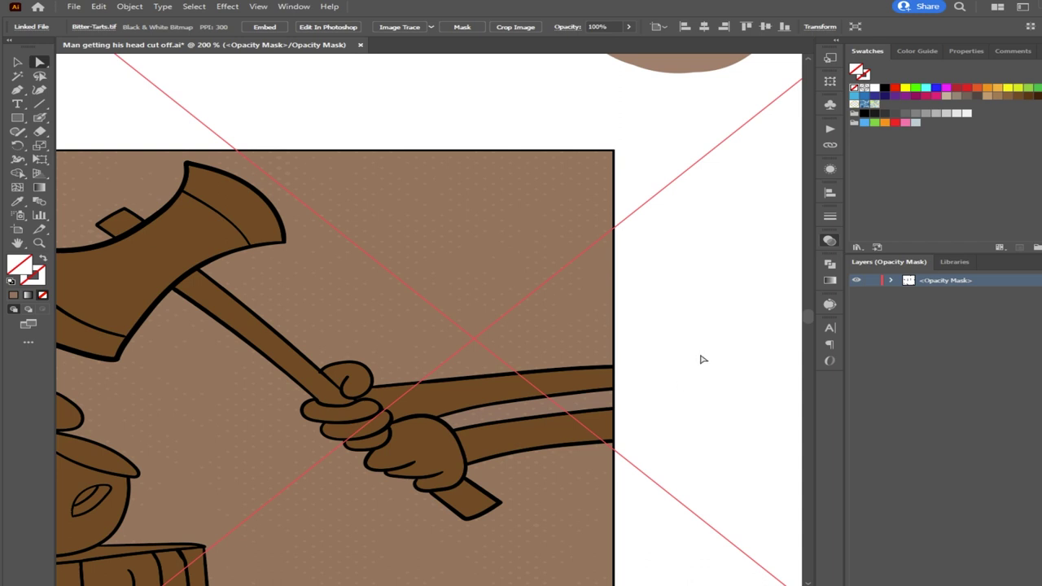
left_click(673, 286)
left_click(266, 119)
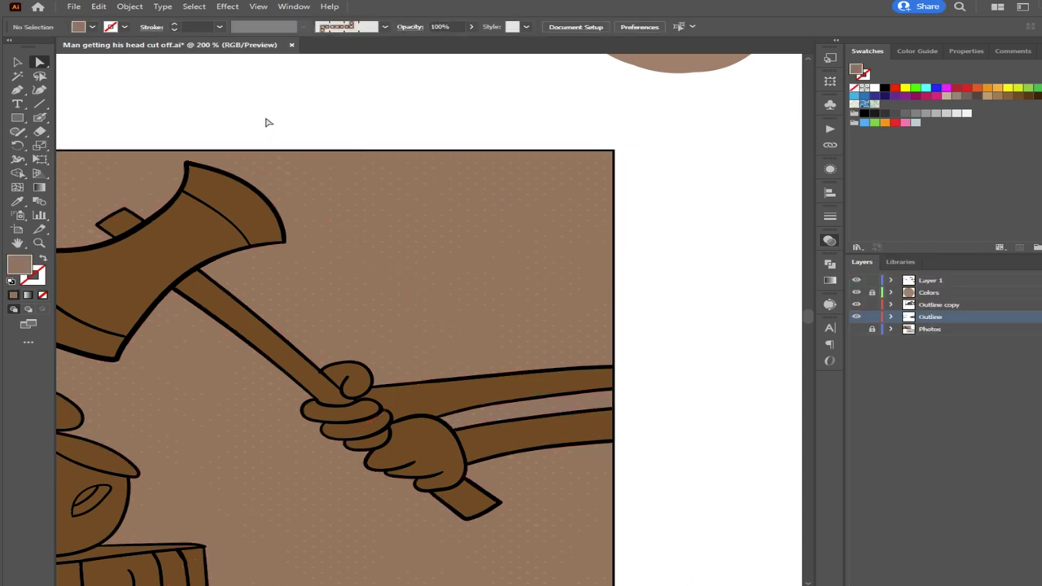
Move the leg-gap patch beside the chopping block down over the floor, undo the move, and leave the patch selected
scroll(623, 366, "down", 2)
left_click_drag(367, 459, 501, 394)
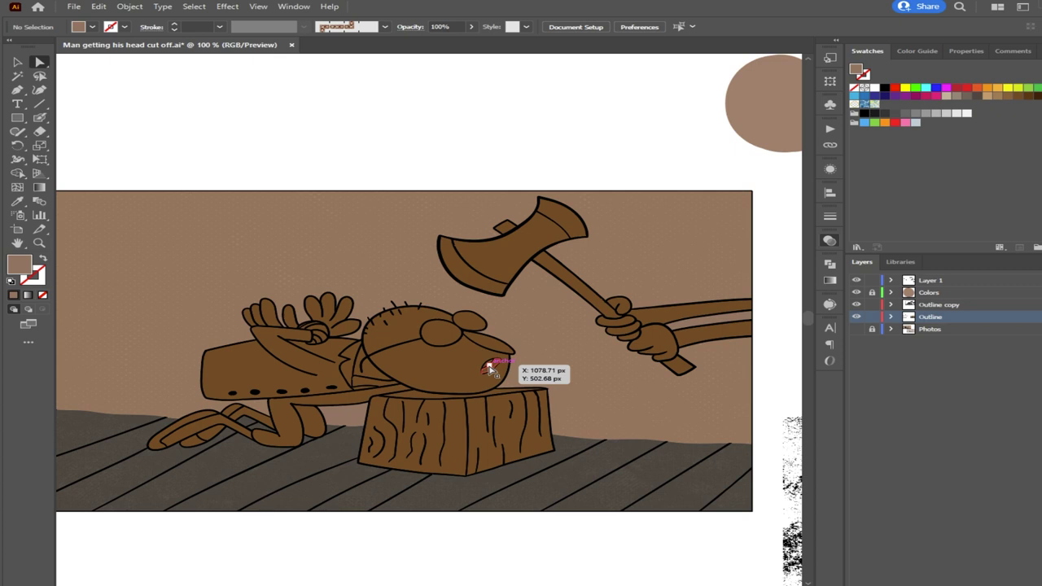
scroll(343, 419, "up", 2)
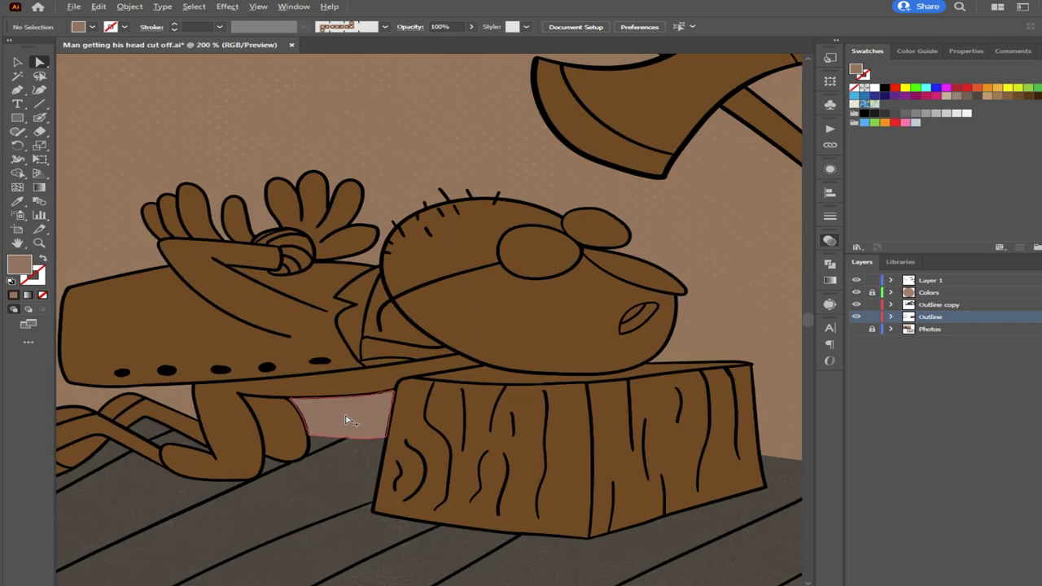
scroll(343, 419, "up", 3)
left_click(343, 419)
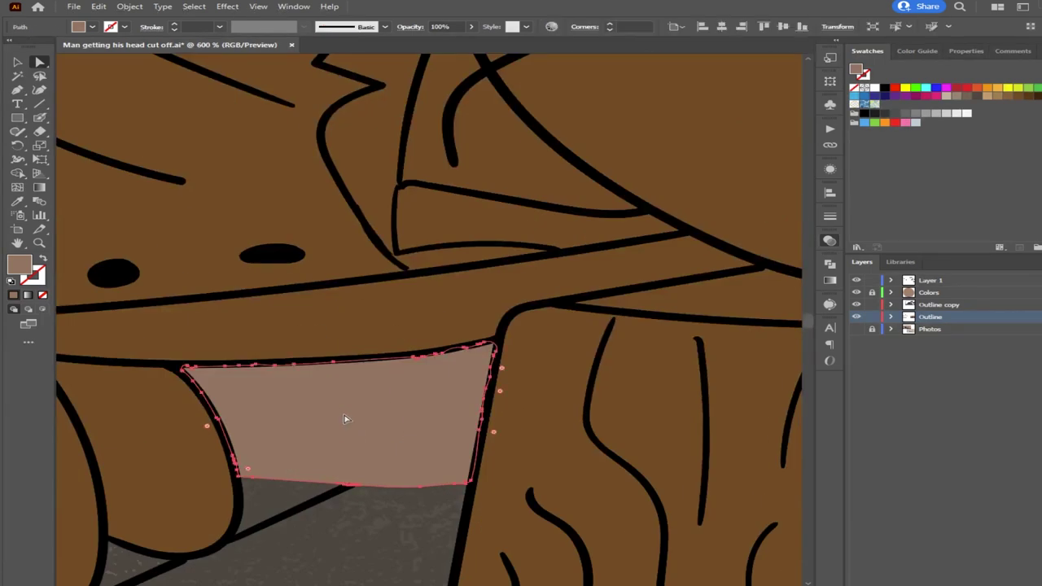
left_click_drag(423, 412, 414, 465)
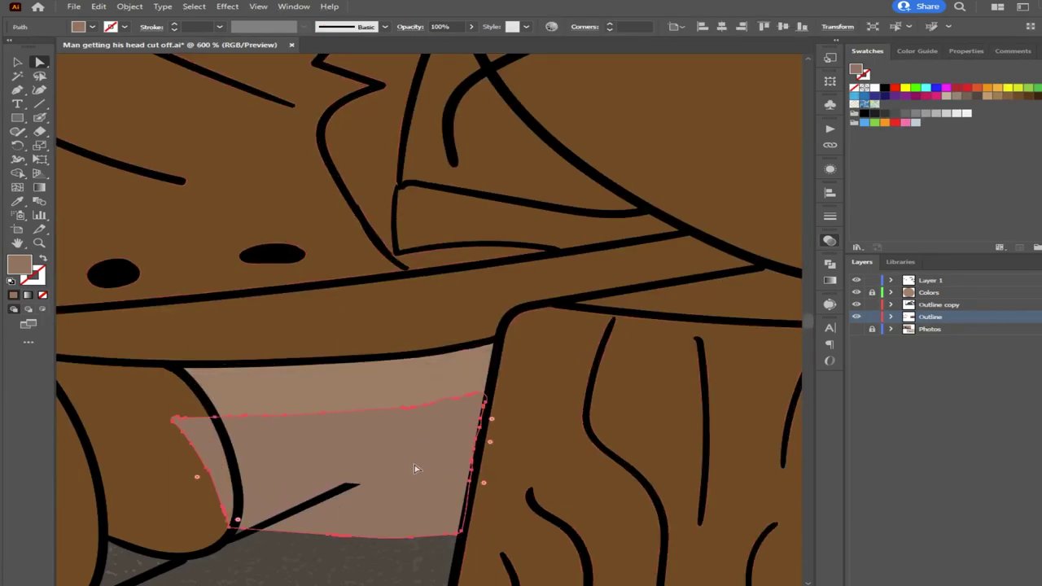
key("ctrl+z")
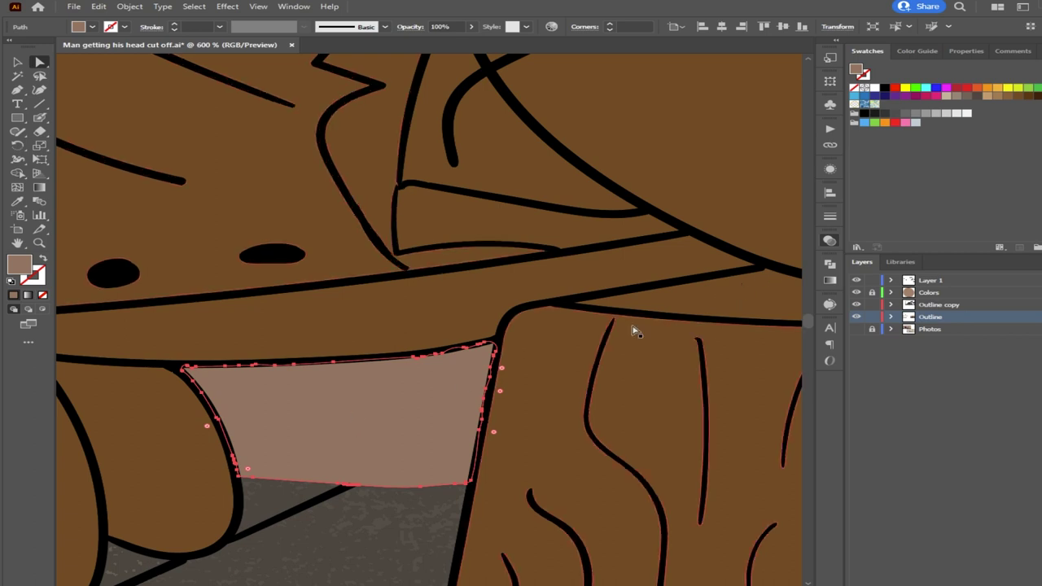
left_click(479, 398)
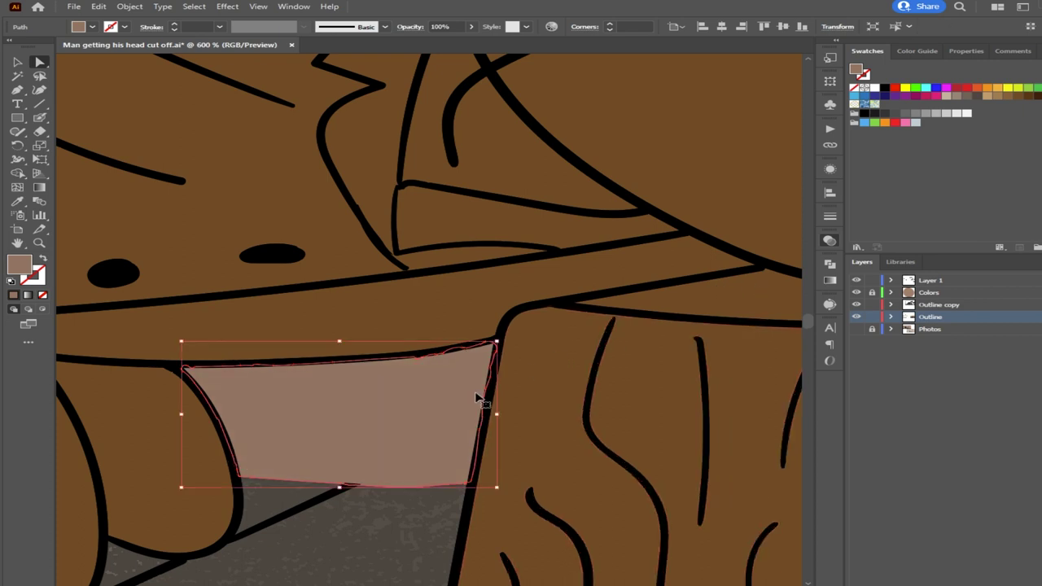
Try to edit the texture in the opacity mask of the wall patch between the leg and the chopping block
key("ctrl+v")
key("ctrl+z")
left_click(758, 294)
left_click(736, 289)
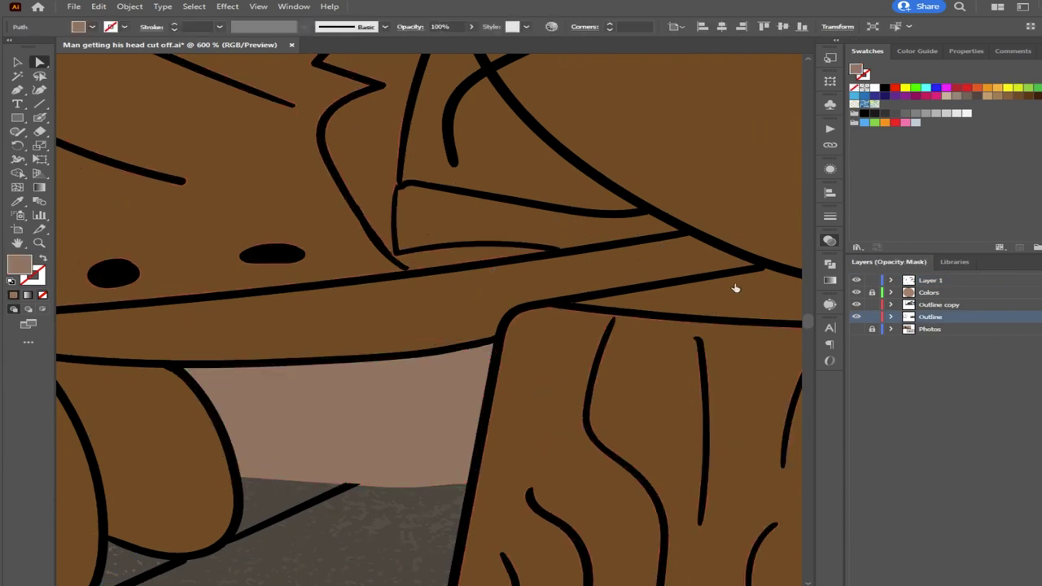
left_click(392, 411)
scroll(440, 398, "down", 3)
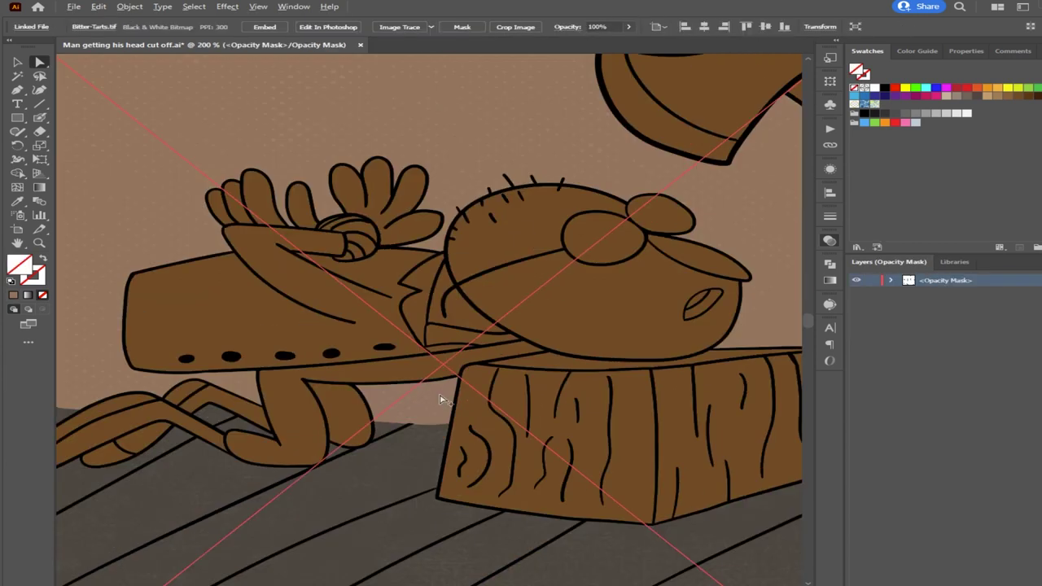
scroll(440, 399, "down", 3)
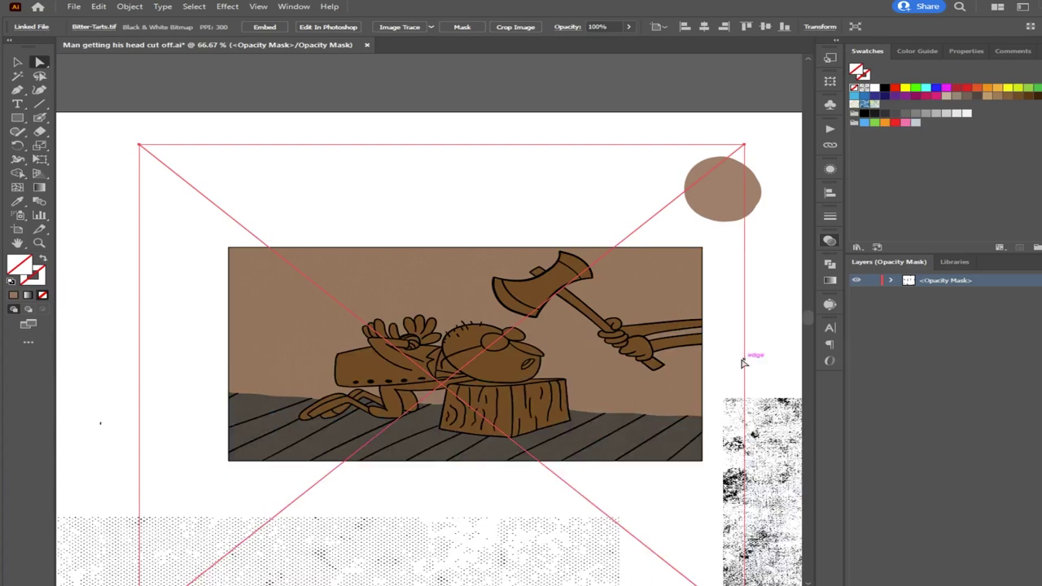
key("ctrl+z")
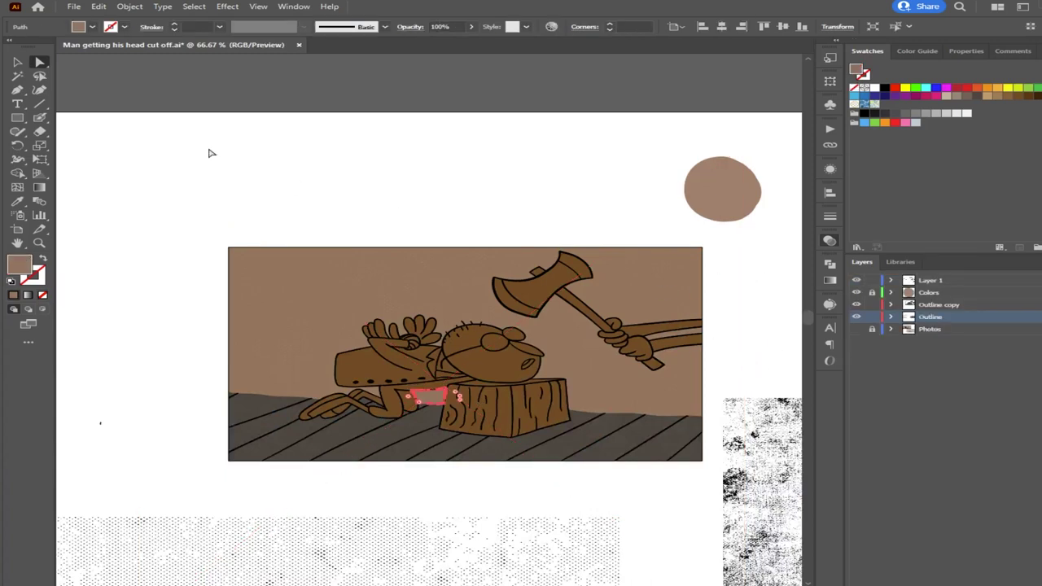
left_click(17, 62)
left_click(188, 92)
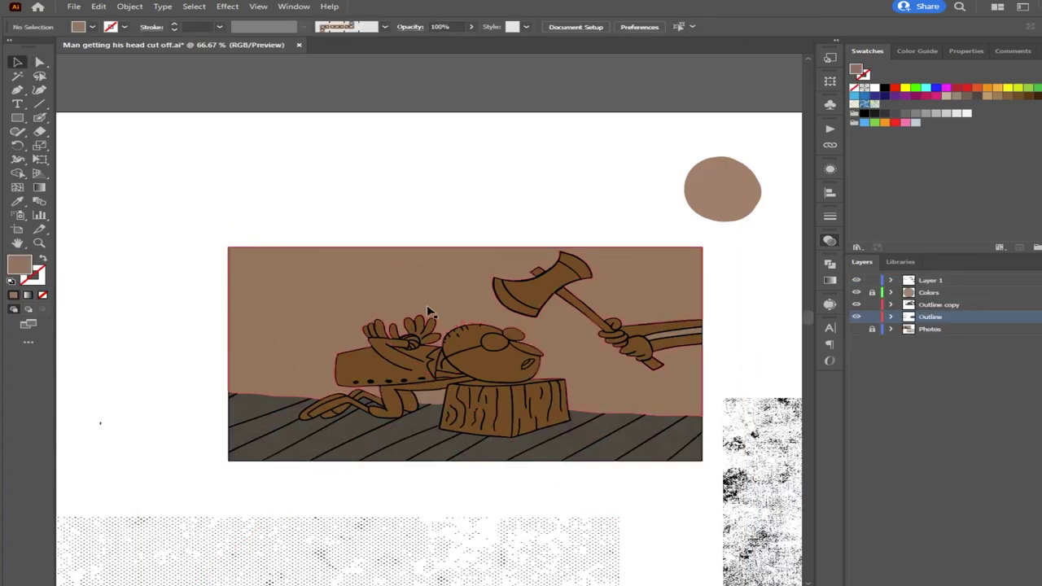
Lock the Outline and Outline copy layers, then toggle each one's visibility to check what it contains
scroll(412, 391, "up", 4)
scroll(513, 458, "down", 4)
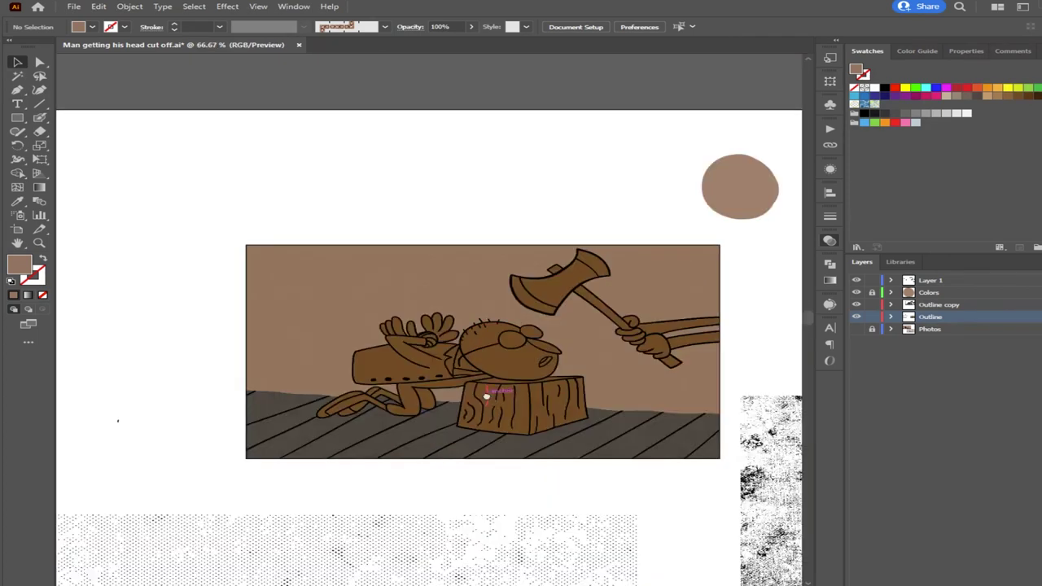
left_click_drag(487, 396, 389, 370)
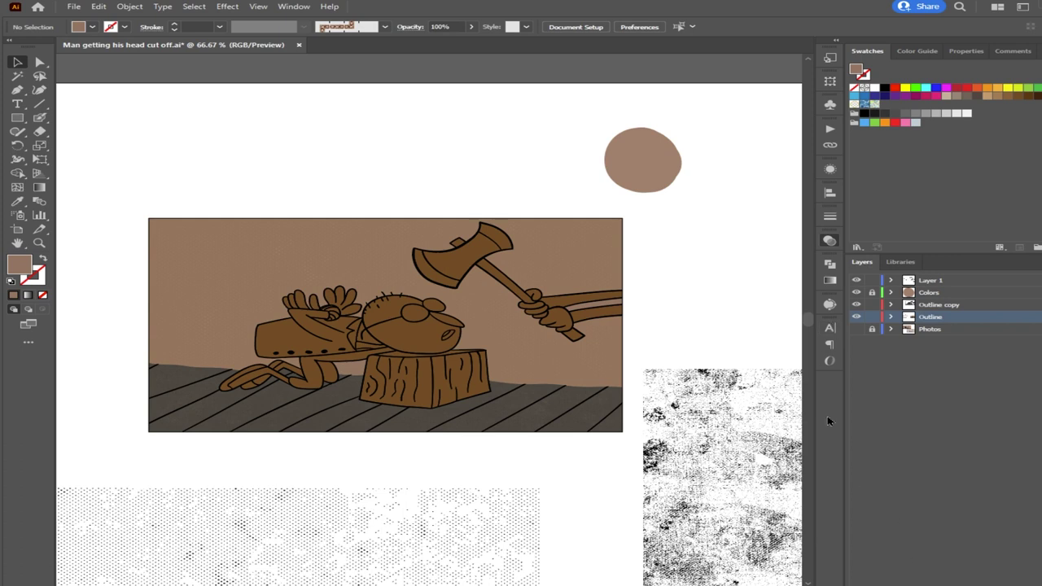
left_click(872, 316)
left_click(855, 306)
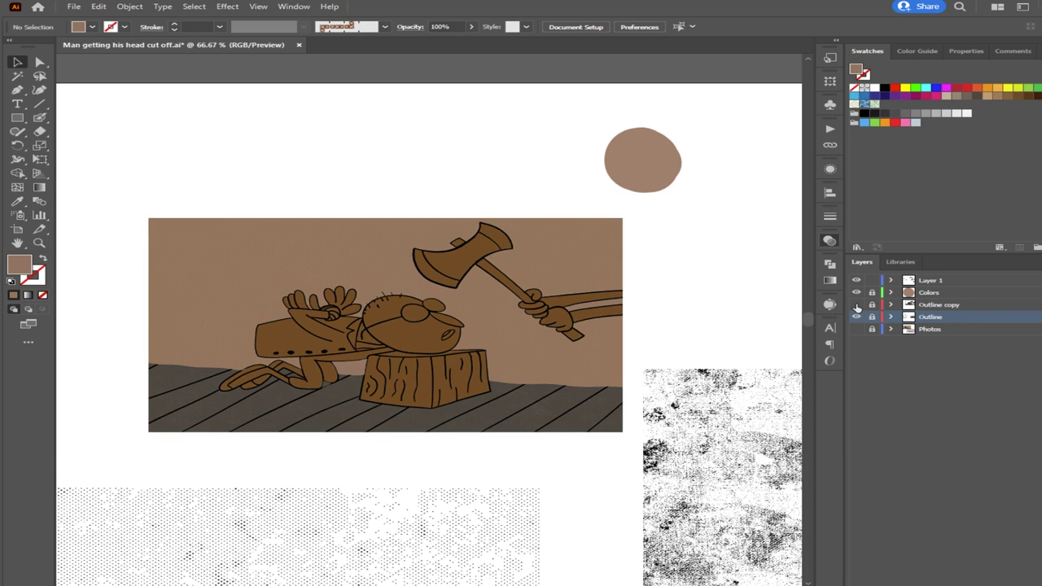
left_click(856, 306)
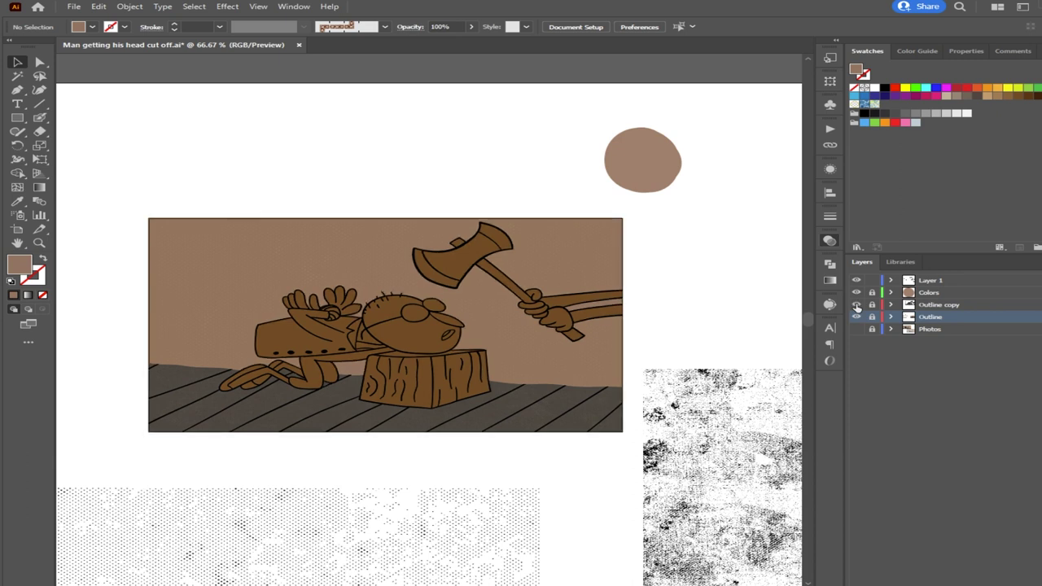
left_click(855, 318)
left_click(855, 318)
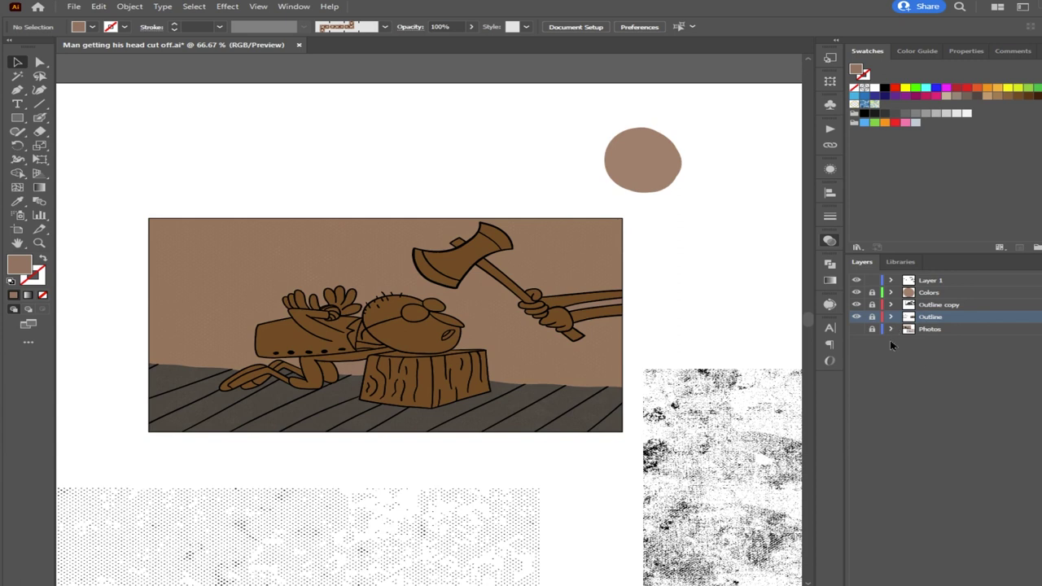
left_click(855, 317, "alt")
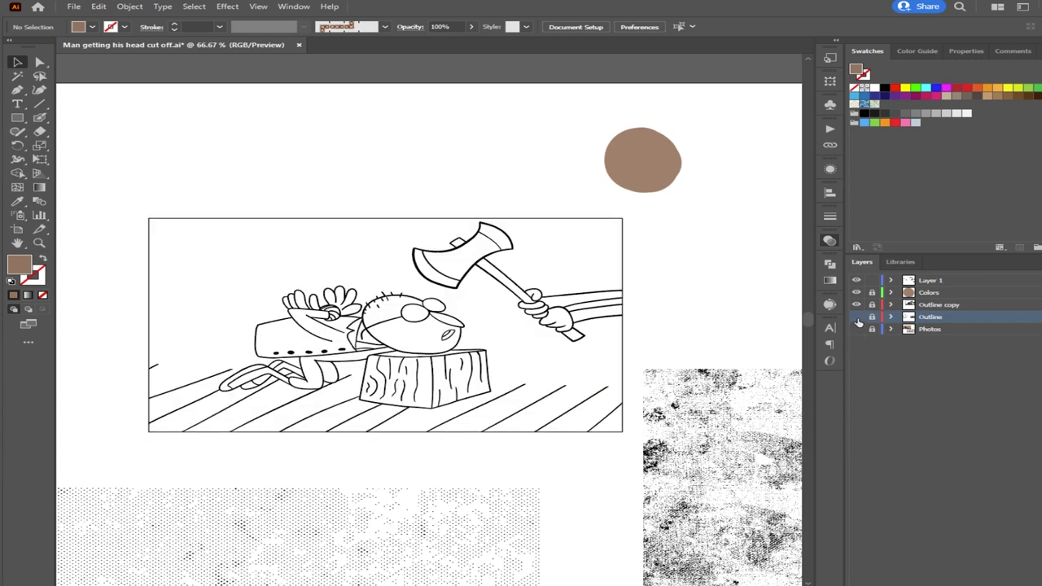
left_click(855, 318, "alt")
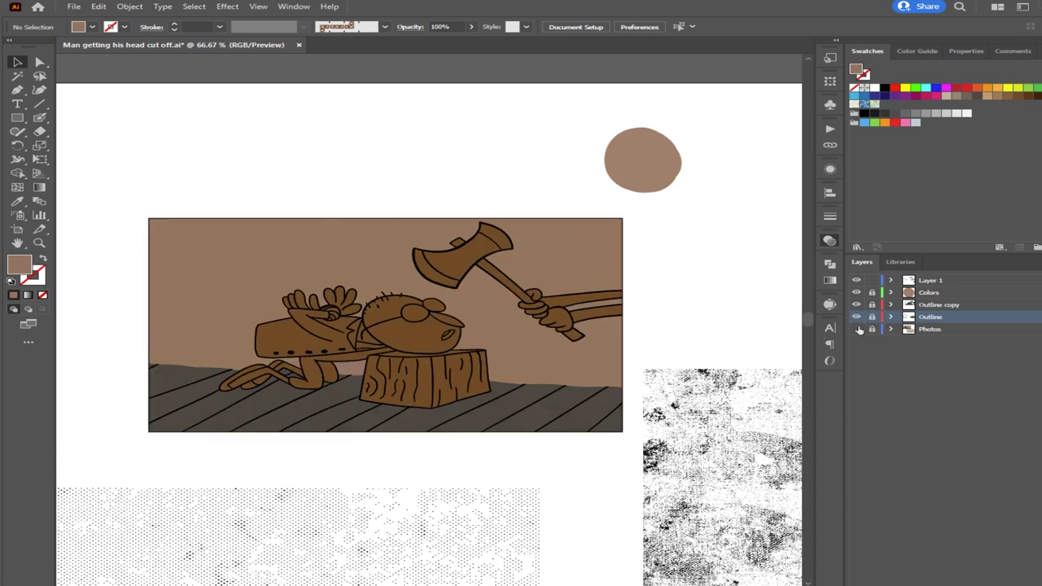
Show the Photos layer with the reference image and unlock the Outline layer for editing
left_click(855, 329)
left_click_drag(469, 186, 516, 226)
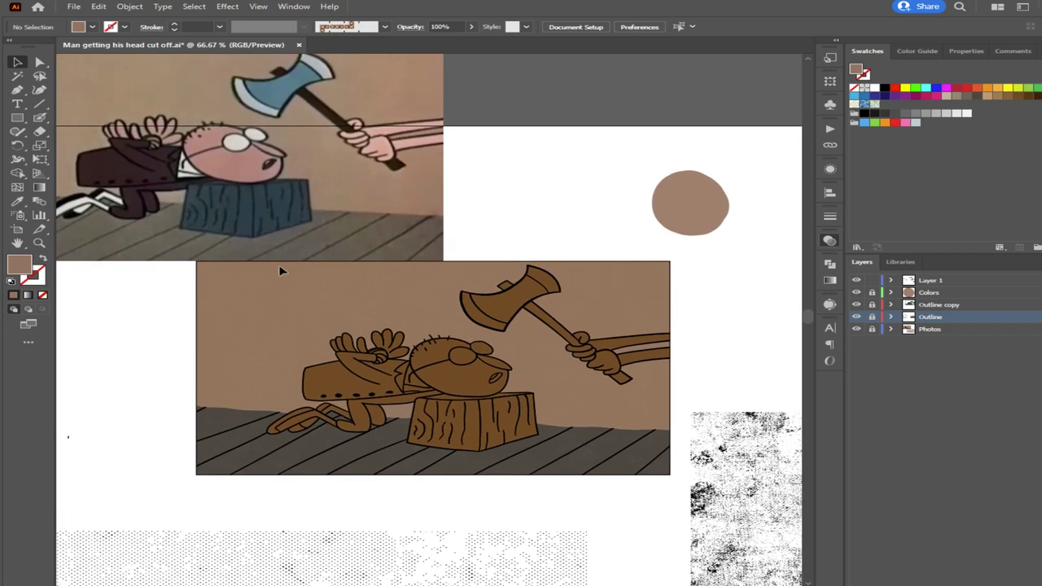
left_click(40, 62)
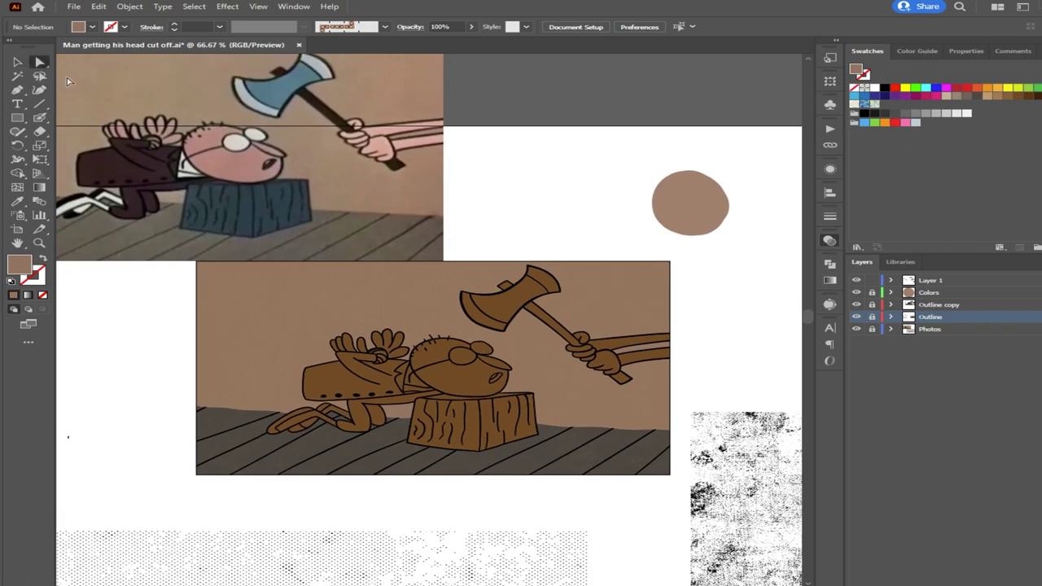
left_click(872, 318)
Fill the chopping block's front face with the dark blue sampled from the block in the reference photo
scroll(474, 426, "up", 1)
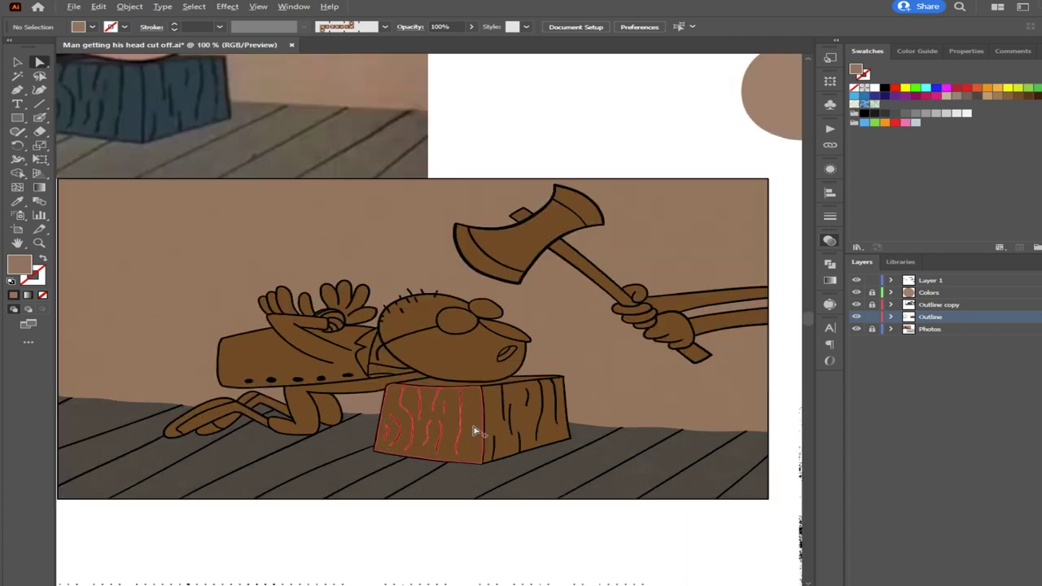
left_click(475, 425)
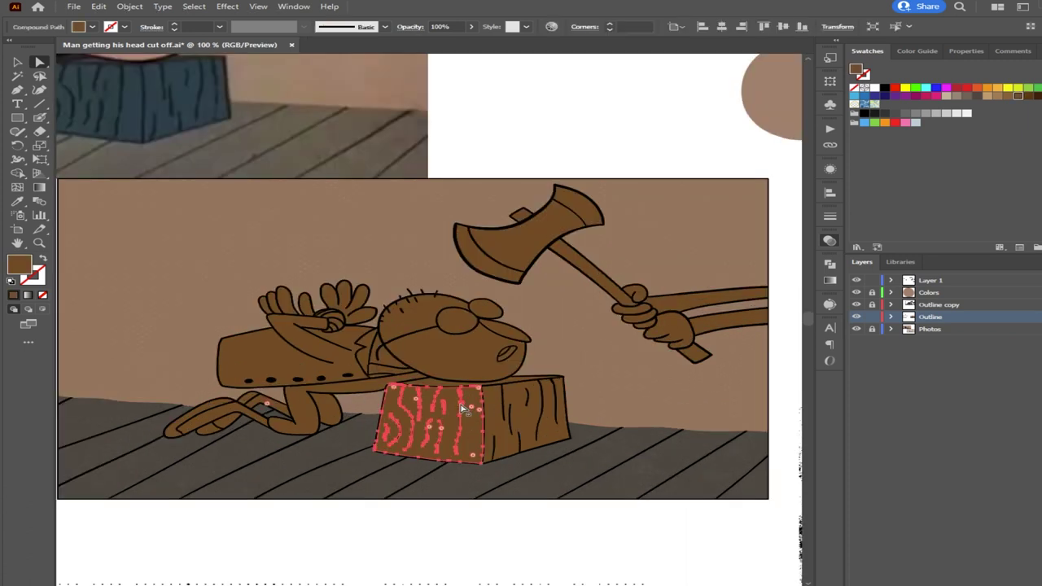
key("i")
left_click(155, 101)
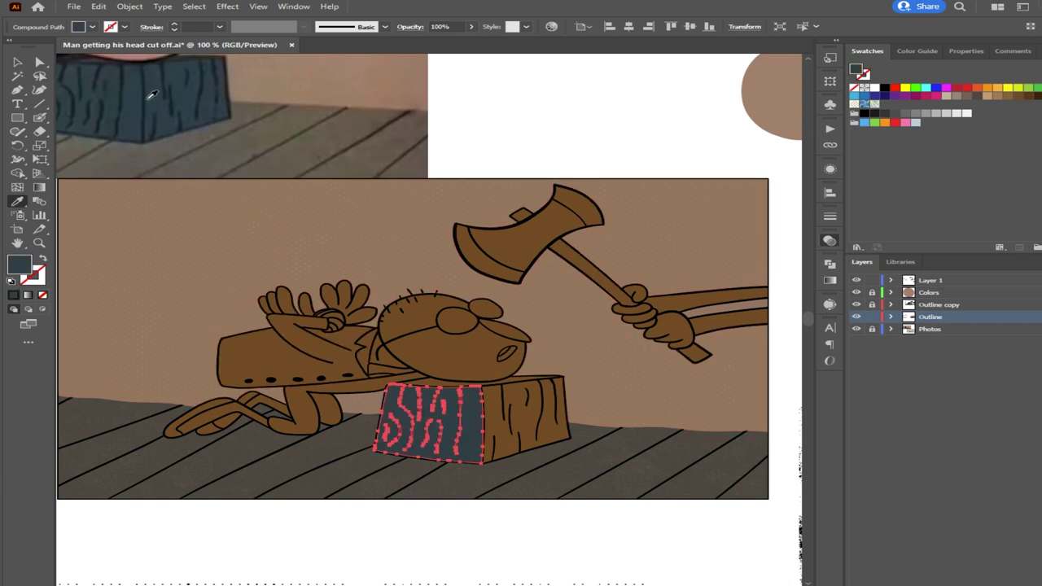
left_click(39, 63)
left_click(547, 284)
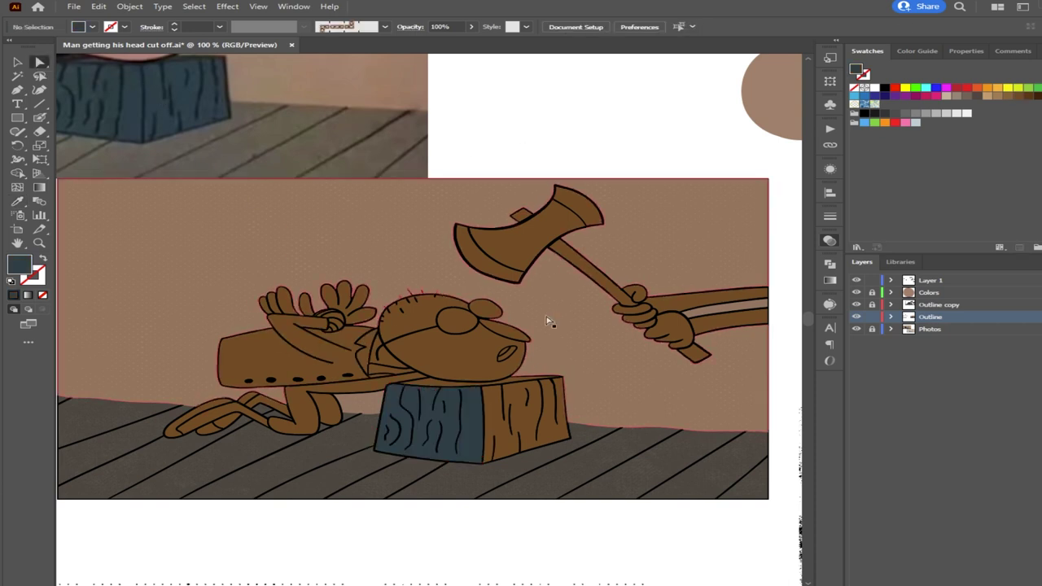
Fill the chopping block's side face with the dark blue sampled from its front face
left_click(511, 448)
key("i")
left_click(476, 424)
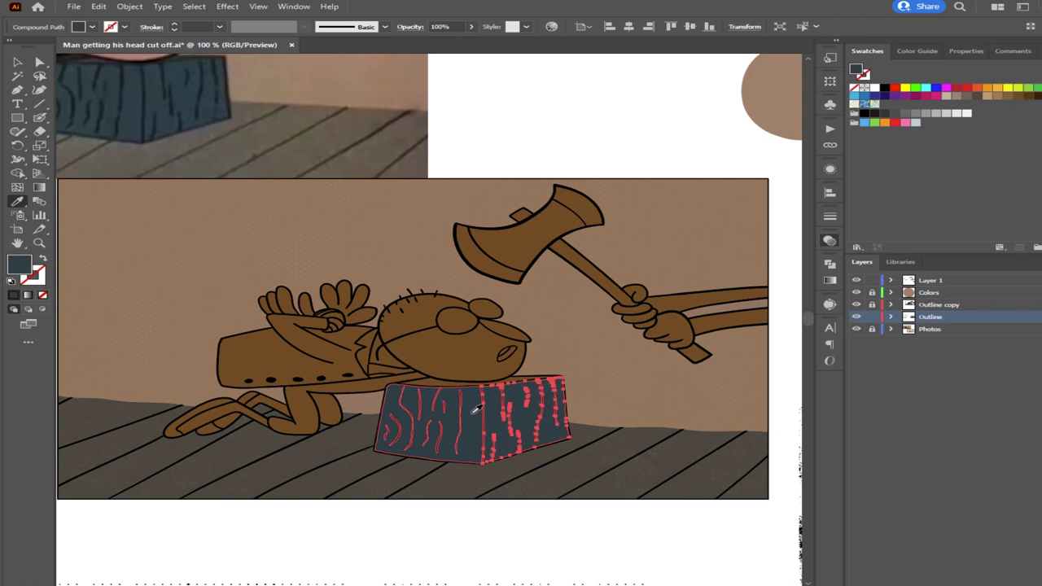
left_click(39, 62)
left_click(538, 294)
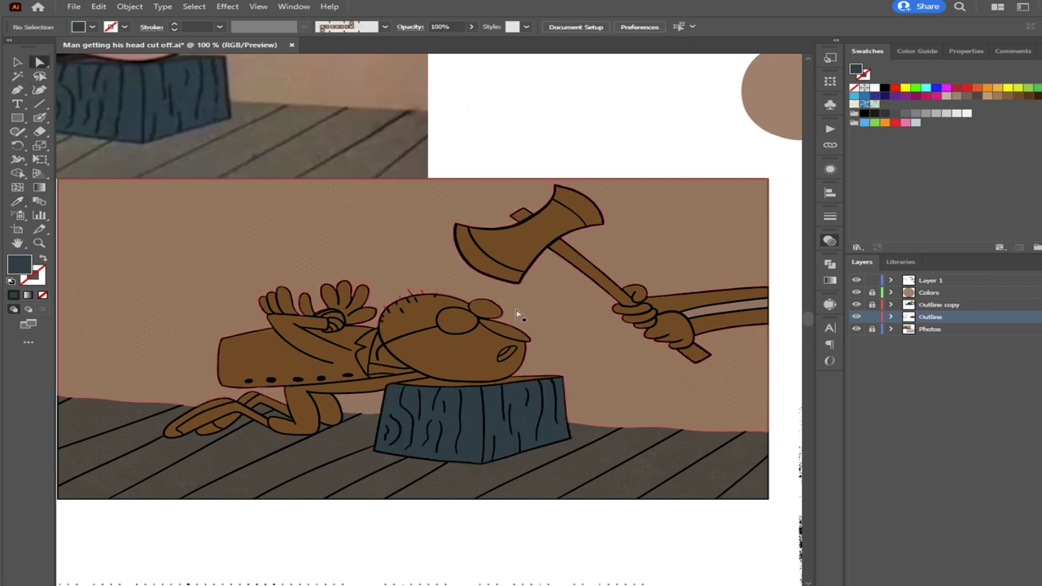
Fill the chopping block's top surface under the head with the same dark blue sampled from the block
scroll(537, 295, "up", 5)
left_click(251, 431)
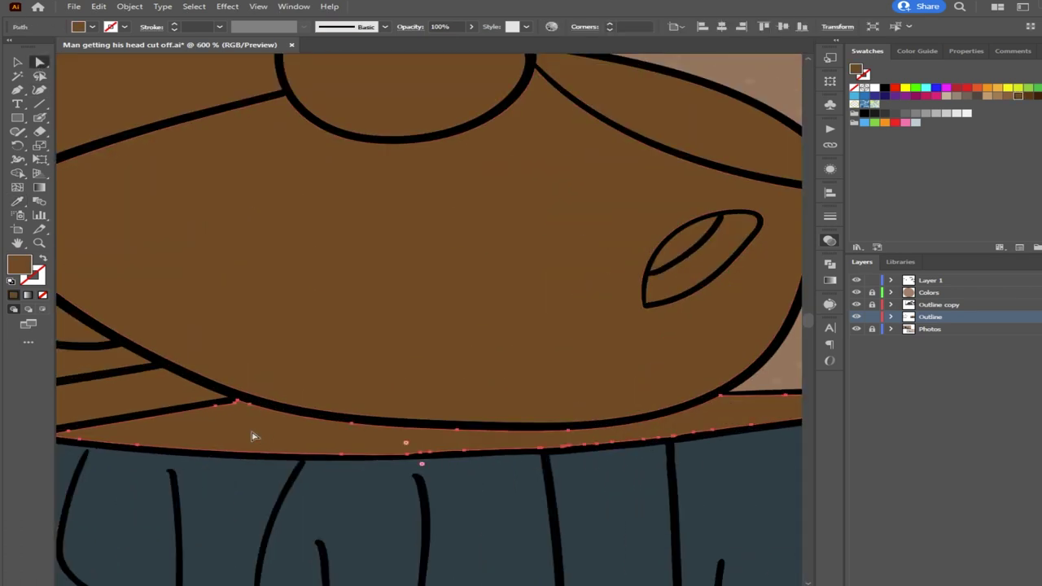
key("i")
left_click(377, 496)
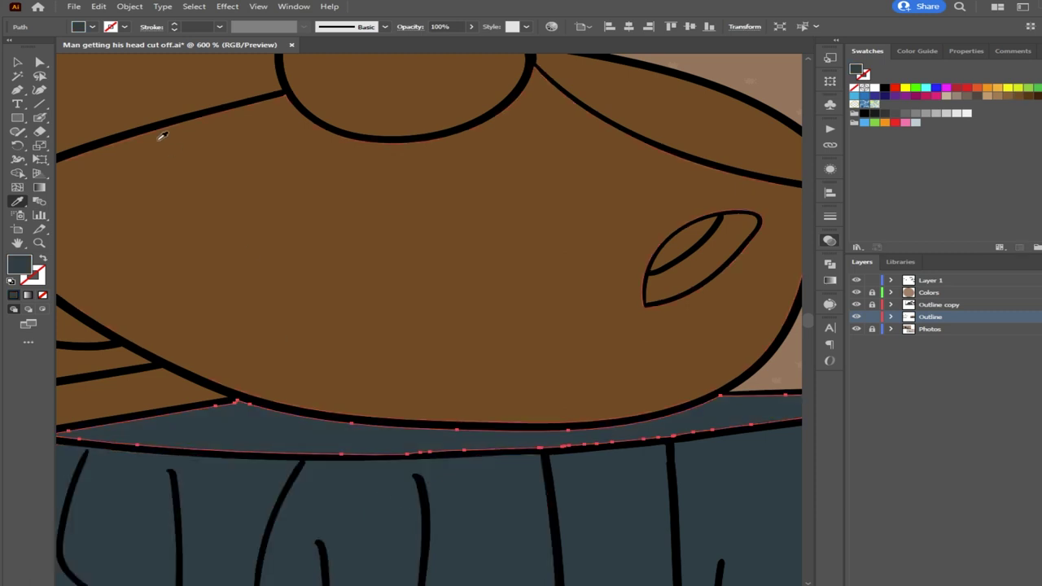
left_click(39, 62)
scroll(384, 169, "down", 5)
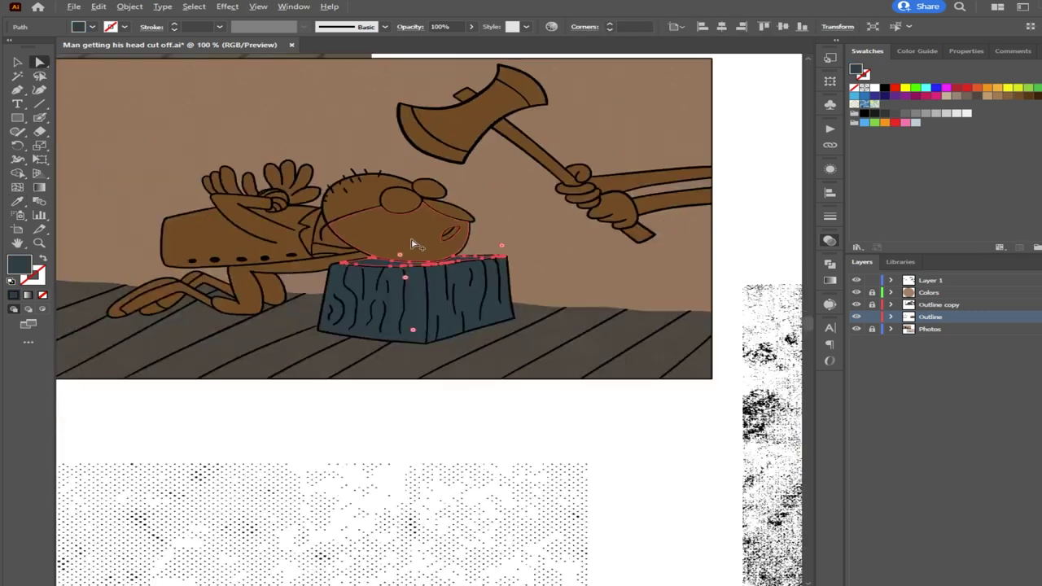
left_click(438, 406)
scroll(436, 405, "down", 1)
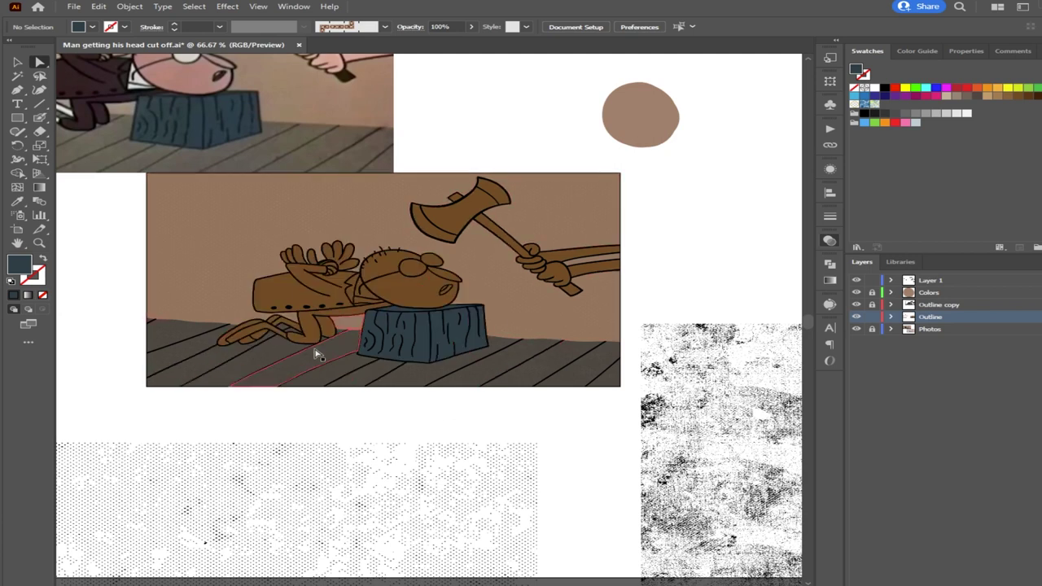
Fill the character's lower face and upper head together with the pink skin colour sampled from the reference photo
left_click_drag(417, 332, 446, 403)
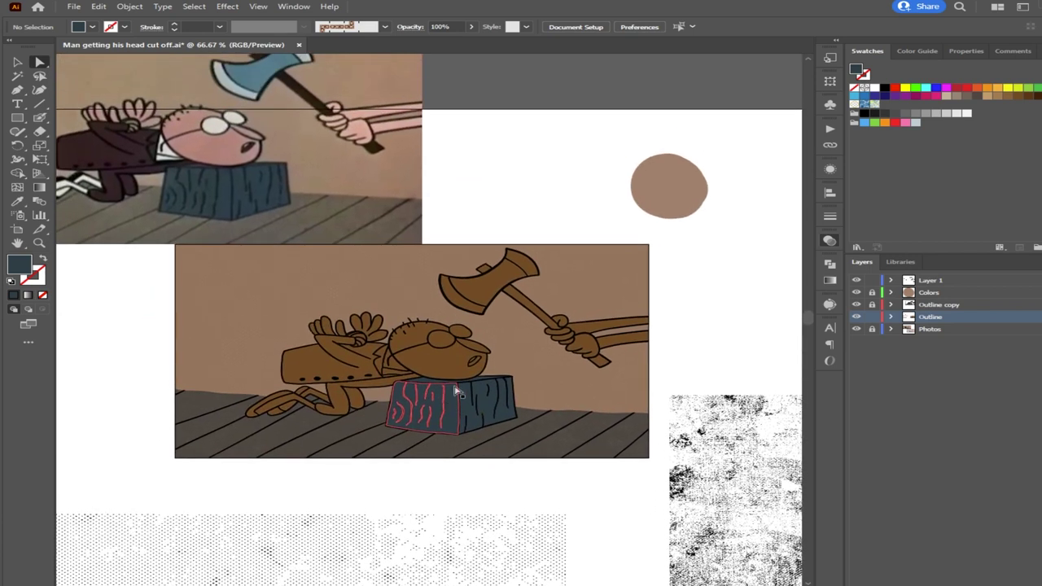
scroll(444, 372, "up", 1)
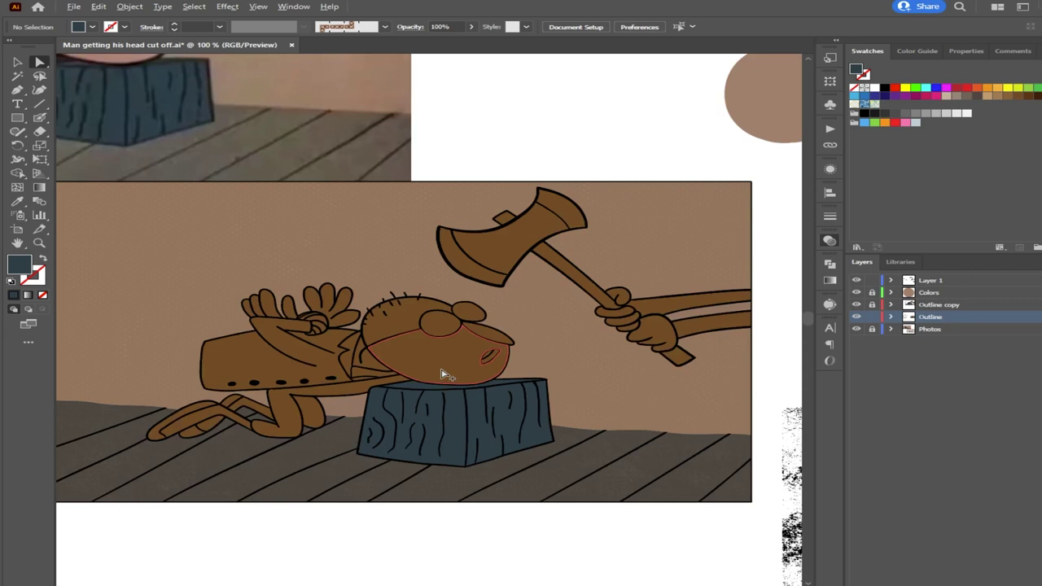
scroll(382, 386, "up", 3)
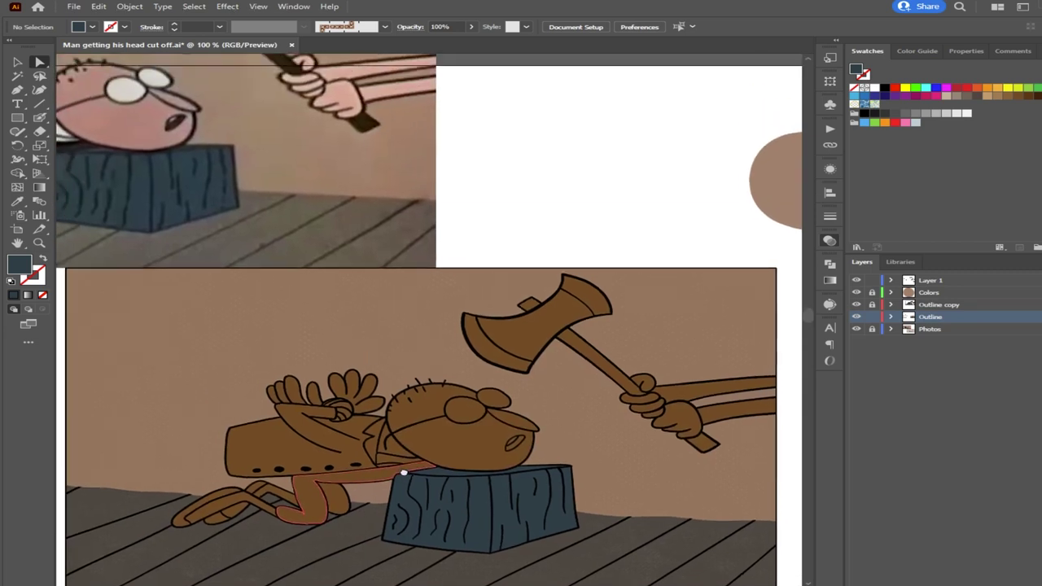
left_click(461, 461)
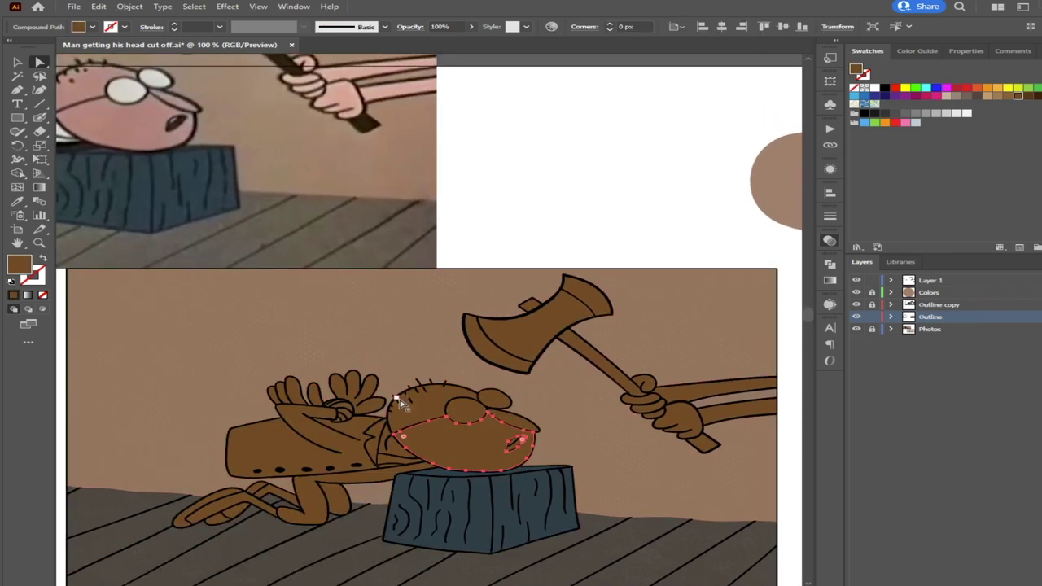
left_click(440, 405, "shift")
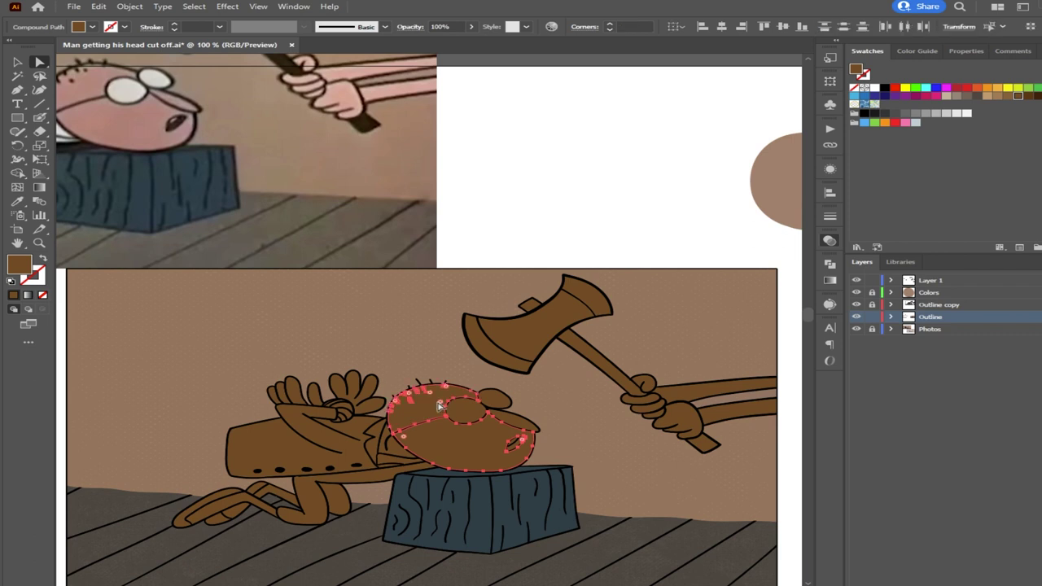
key("i")
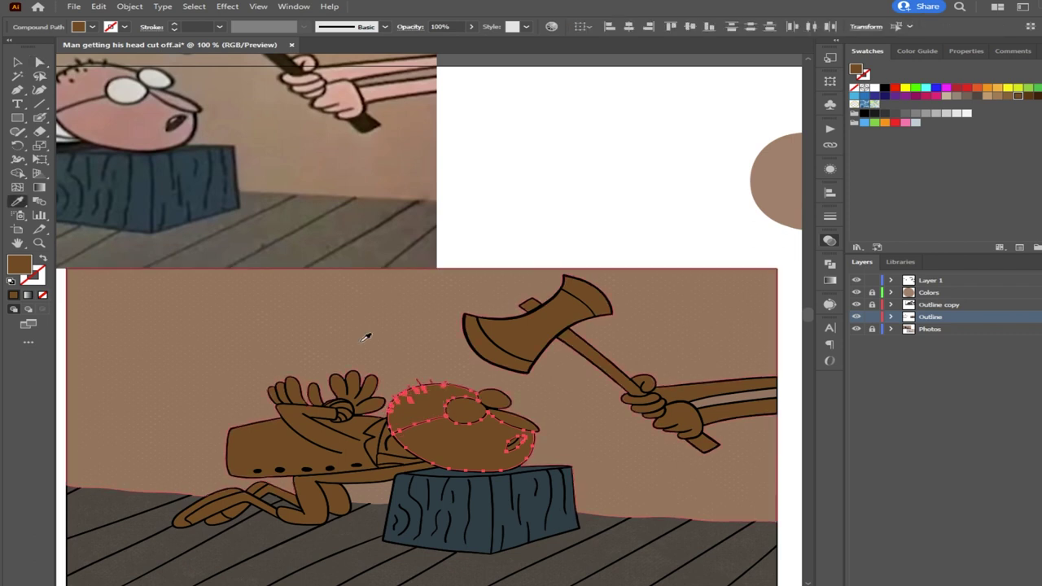
left_click(151, 109)
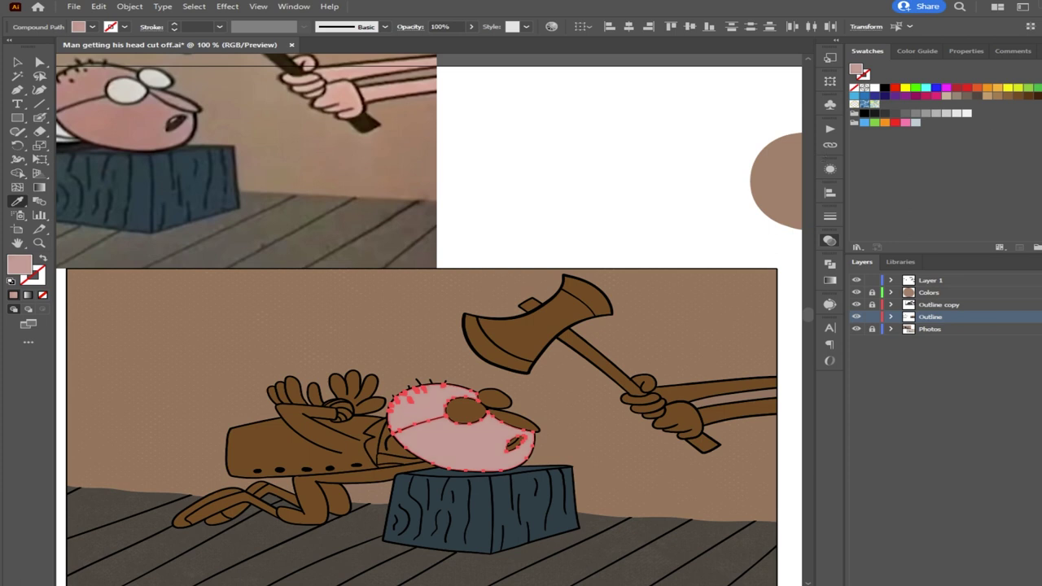
left_click(38, 60)
left_click(550, 122)
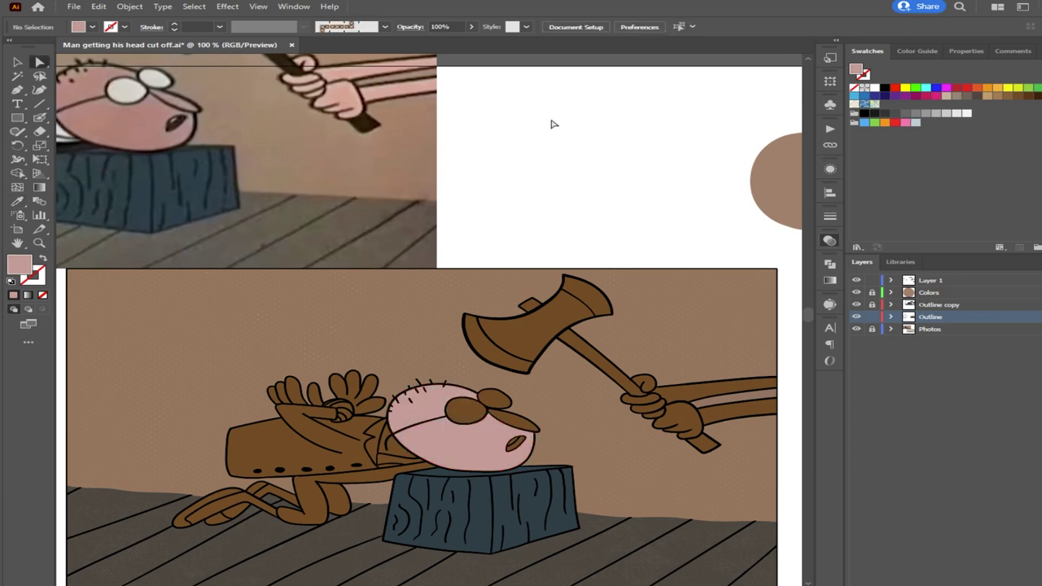
Fill the larger inner area of the character's open mouth with a dark maroon swatch
scroll(545, 155, "down", 1)
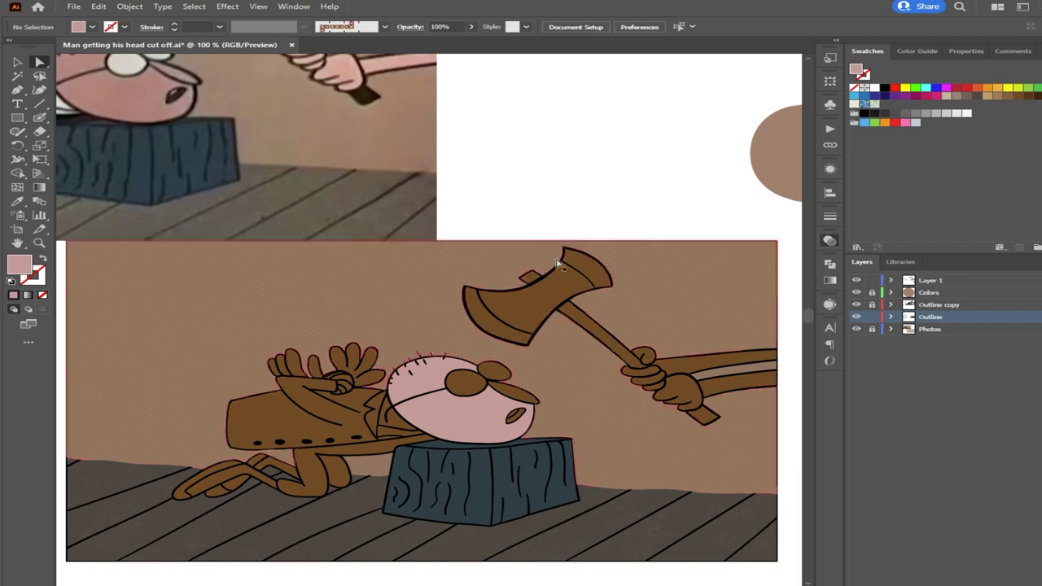
scroll(519, 405, "up", 8)
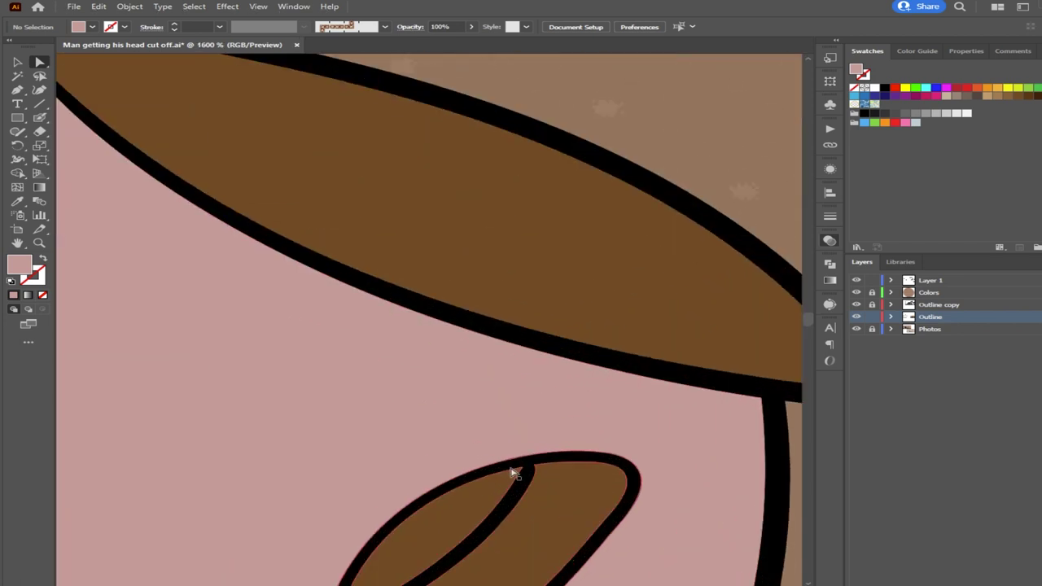
left_click_drag(514, 472, 485, 288)
left_click(500, 360)
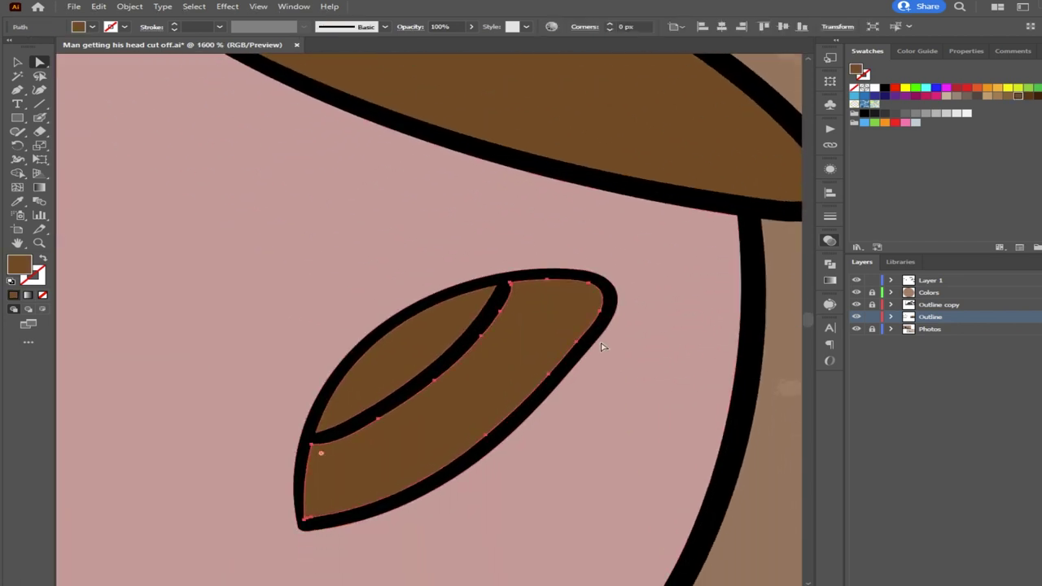
left_click(914, 96)
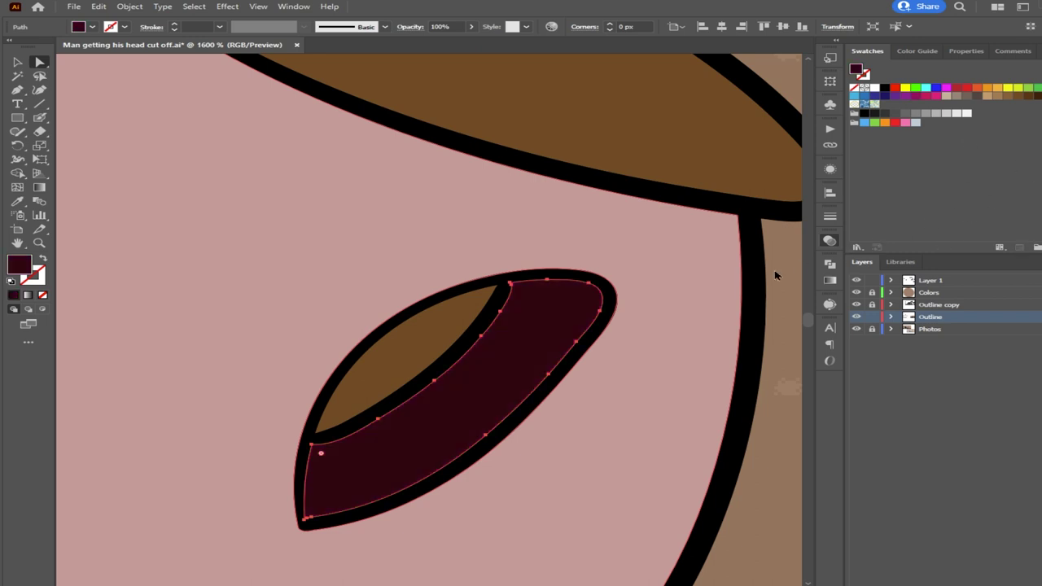
Fill the teeth shape inside the mouth with the white swatch and deselect it
left_click(435, 337)
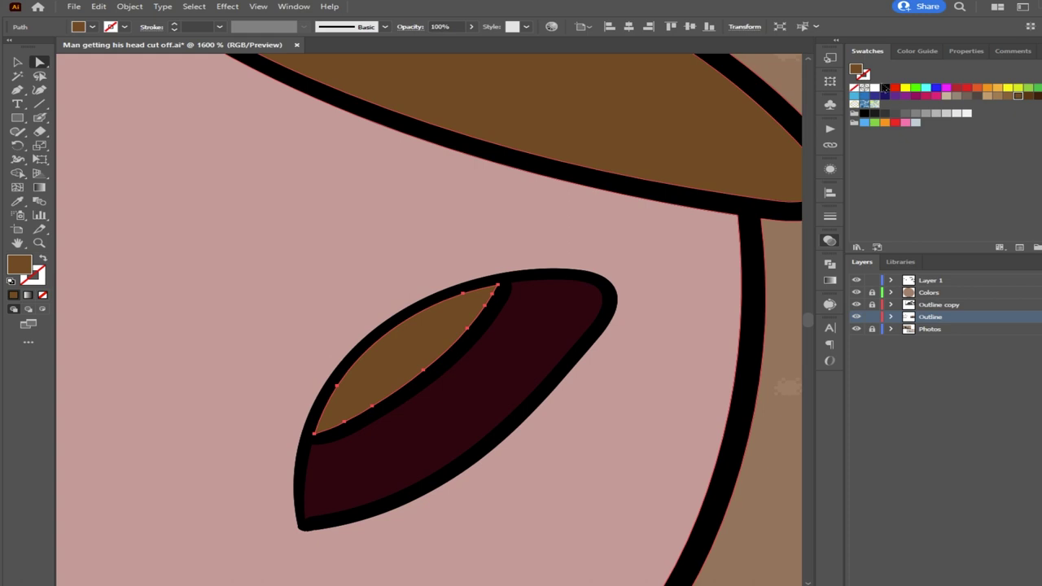
left_click(877, 88)
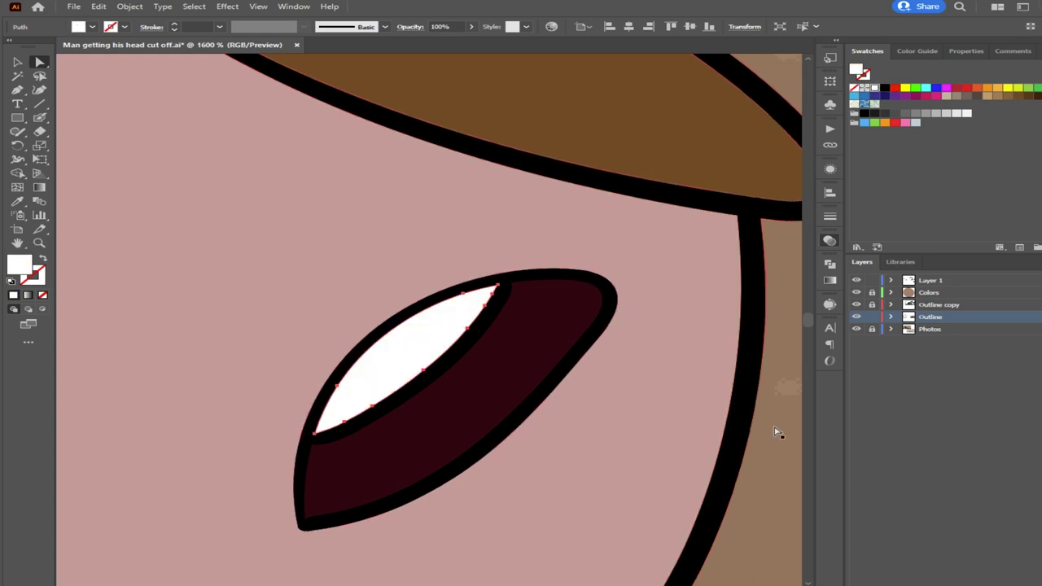
scroll(771, 425, "down", 4)
scroll(772, 424, "down", 5)
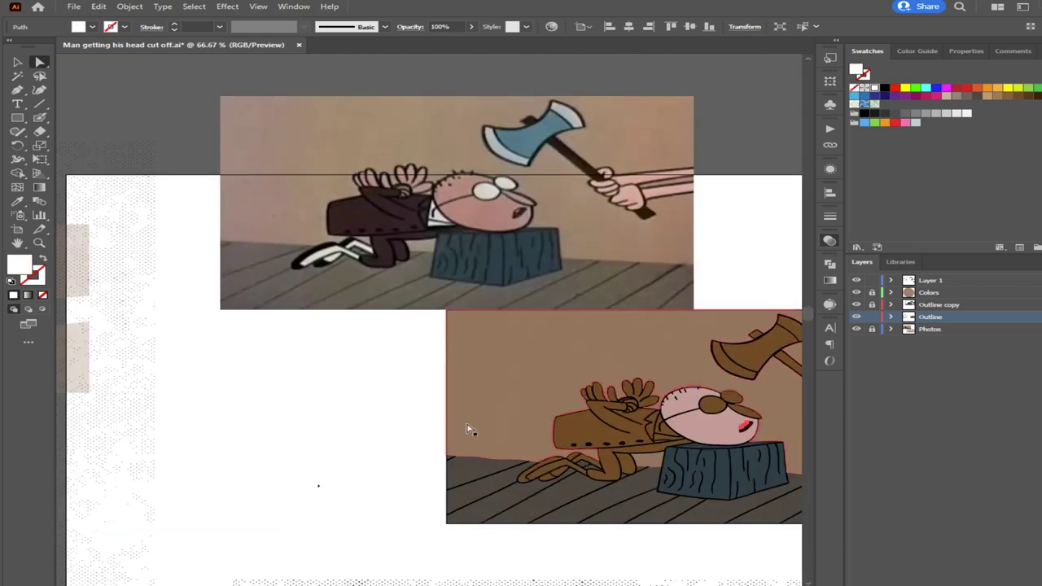
left_click(359, 434)
Fill the character's nose with the pink skin colour sampled from the face
scroll(513, 305, "down", 3)
scroll(513, 305, "right", 5)
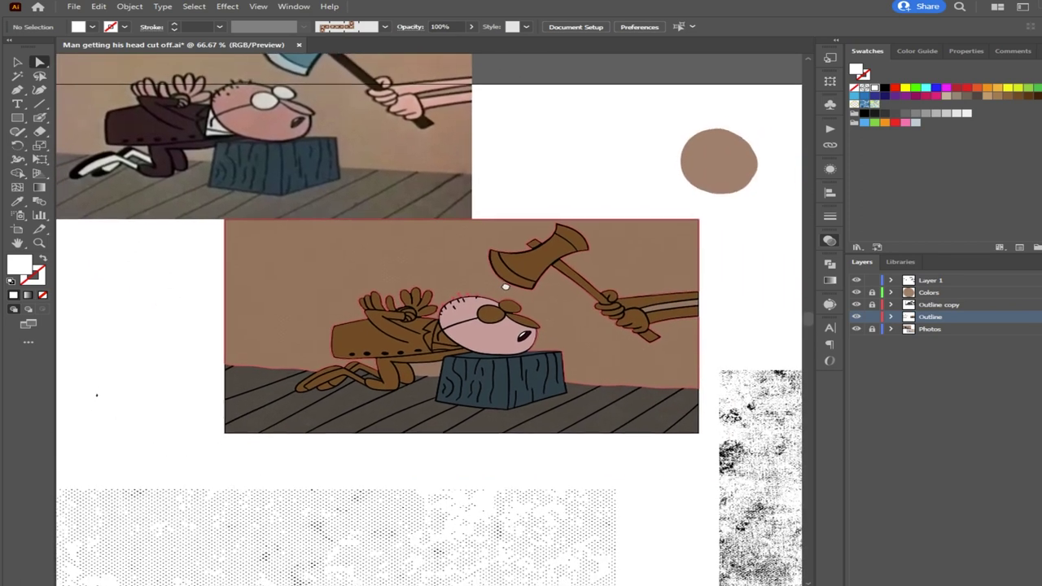
scroll(511, 297, "up", 6)
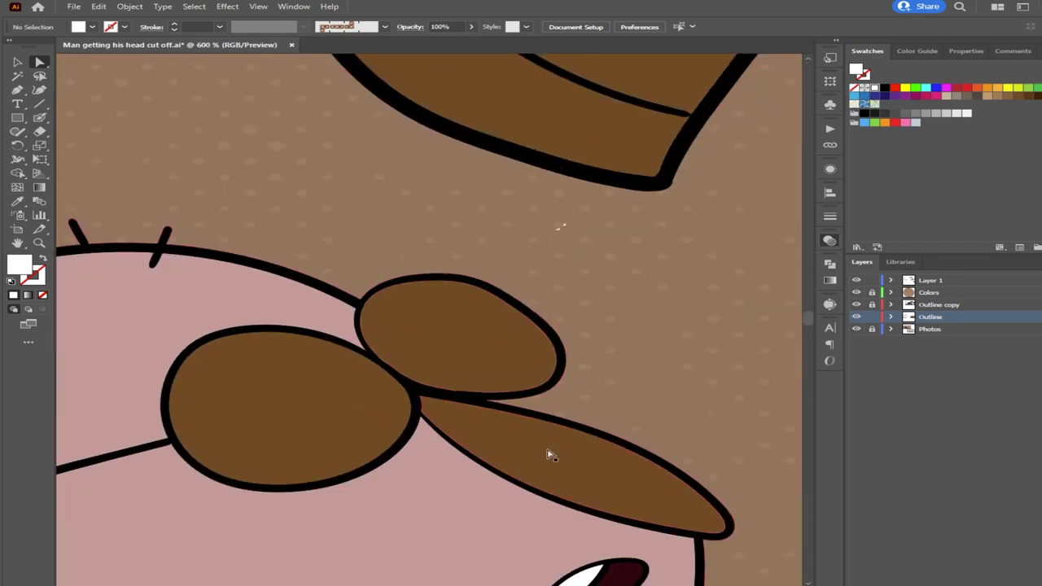
left_click(538, 446)
key("i")
left_click(356, 540)
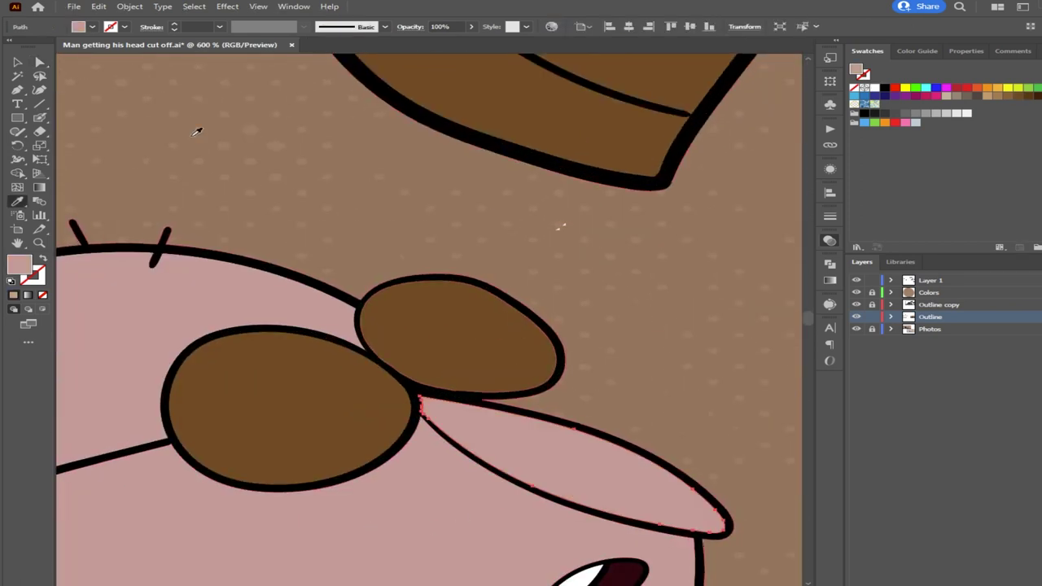
Fill both of the character's eyes with the white sampled from the teeth
left_click(39, 63)
left_click(456, 319)
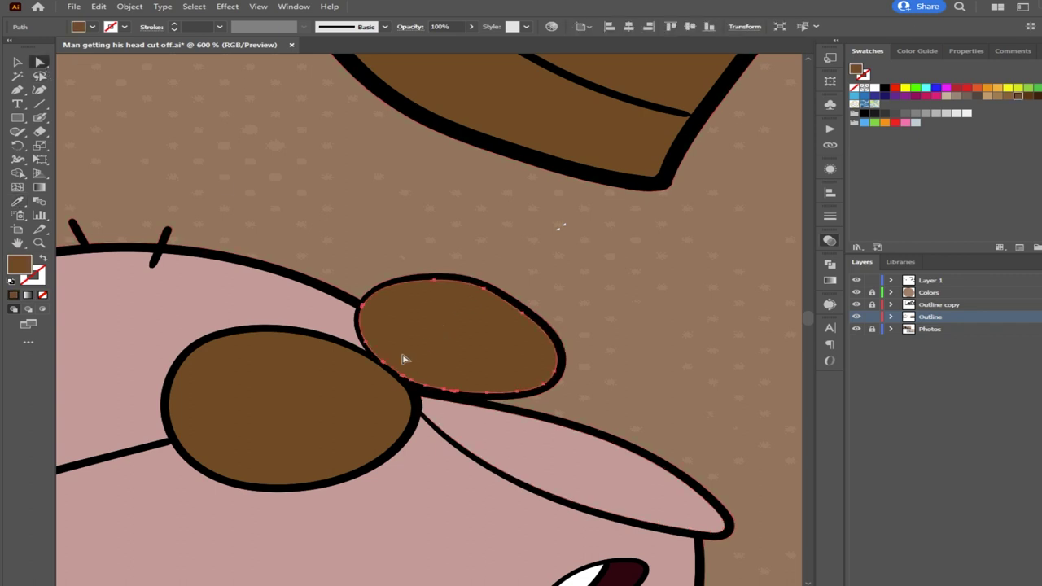
left_click(319, 396, "shift")
key("i")
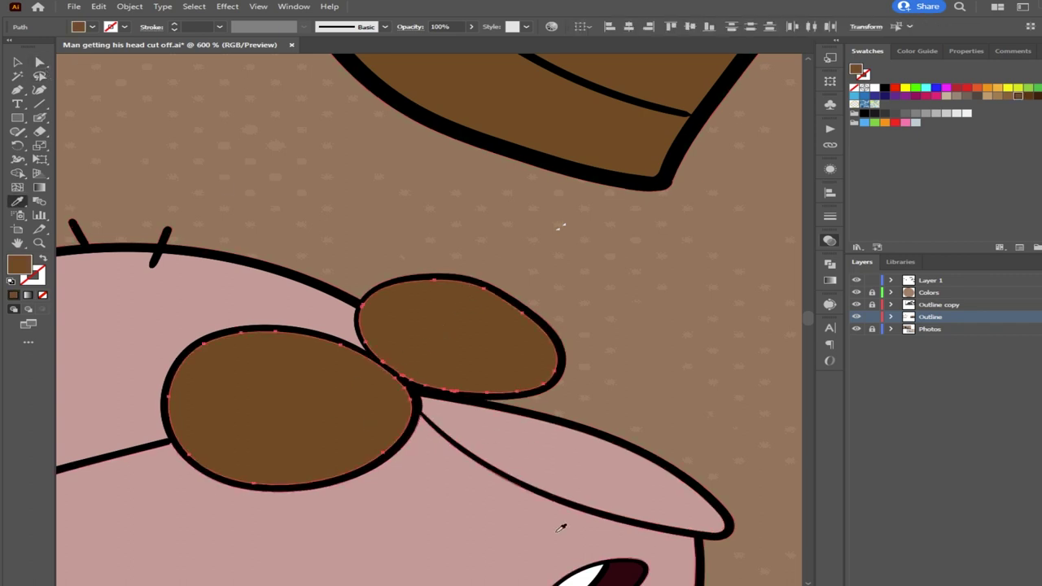
left_click(579, 571)
left_click(39, 63)
scroll(385, 425, "down", 6)
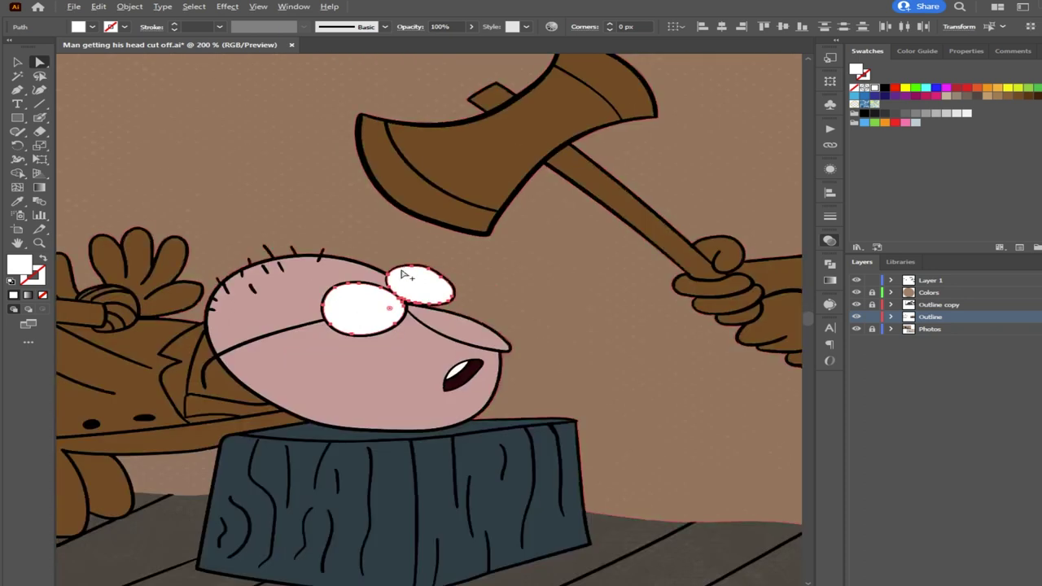
left_click(368, 437)
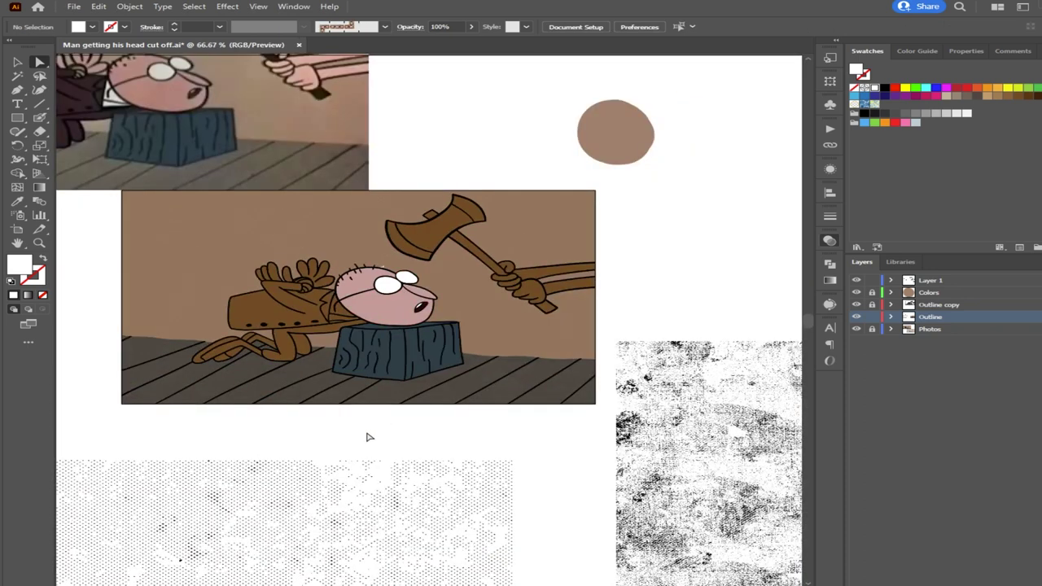
Save the document with the colouring done so far
scroll(396, 252, "up", 5)
scroll(329, 337, "down", 4)
scroll(341, 414, "down", 1)
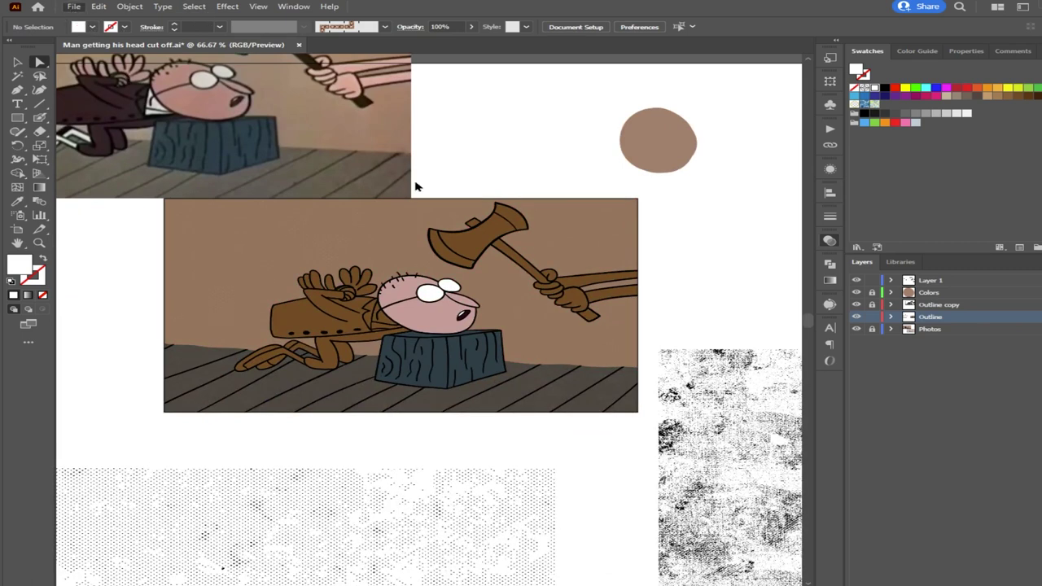
key("ctrl+s")
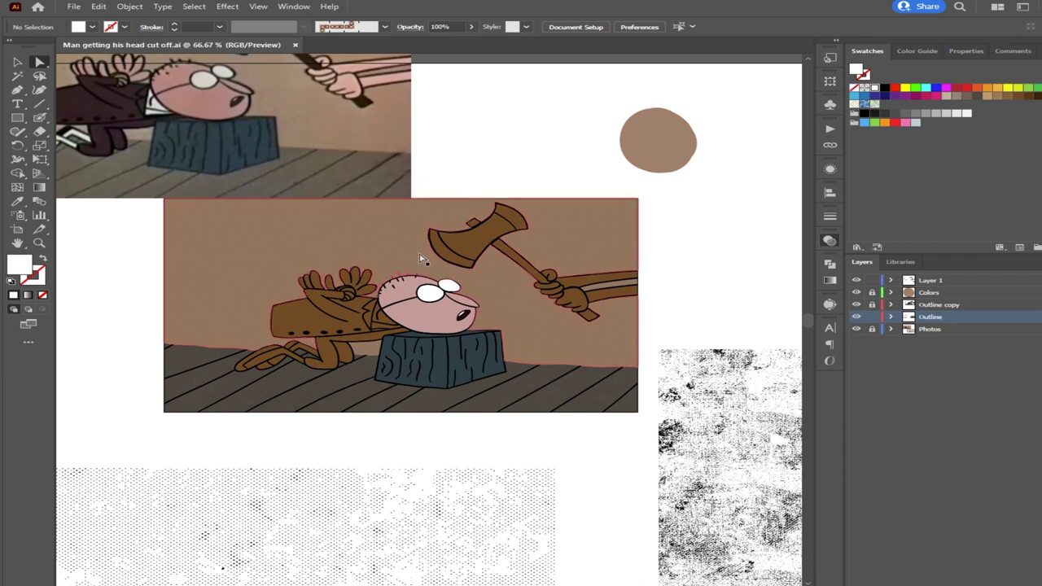
Fill the character's spread-fingered hand nearest the head with the pink skin colour sampled from the face
scroll(341, 267, "up", 4)
left_click_drag(418, 324, 308, 247)
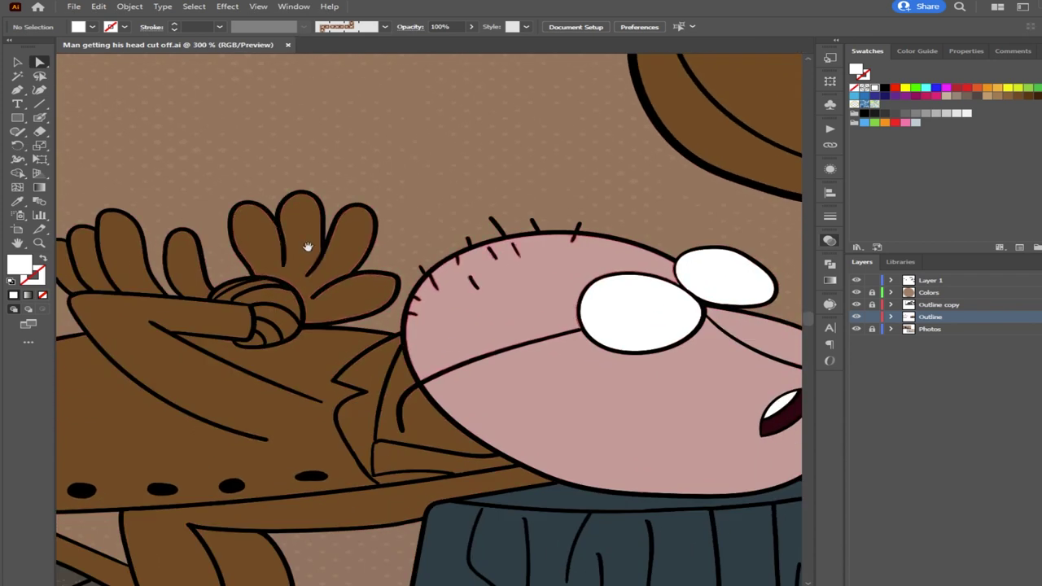
left_click(306, 256)
key("i")
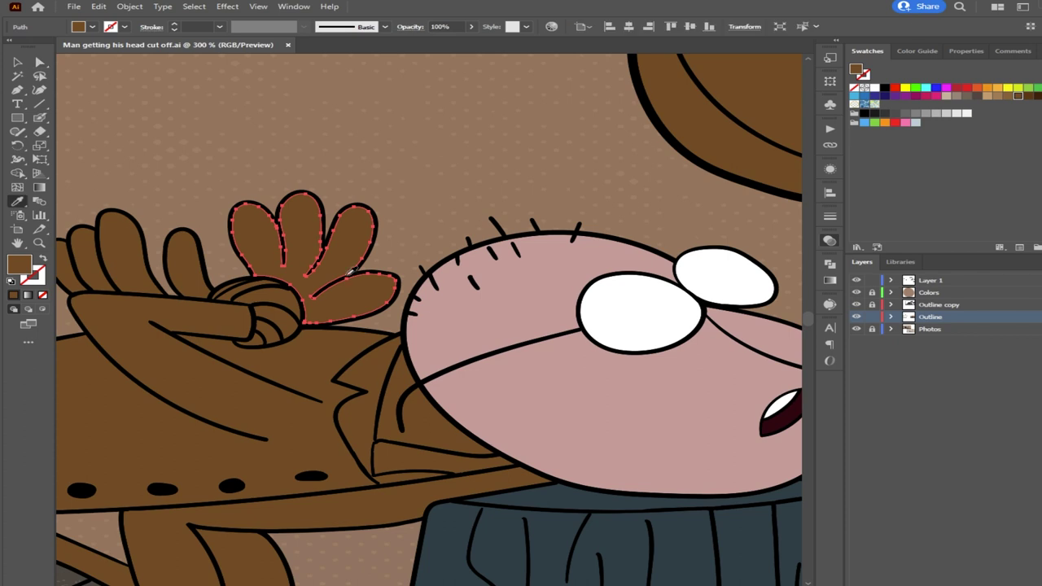
left_click(495, 326)
left_click(38, 61)
left_click(37, 61)
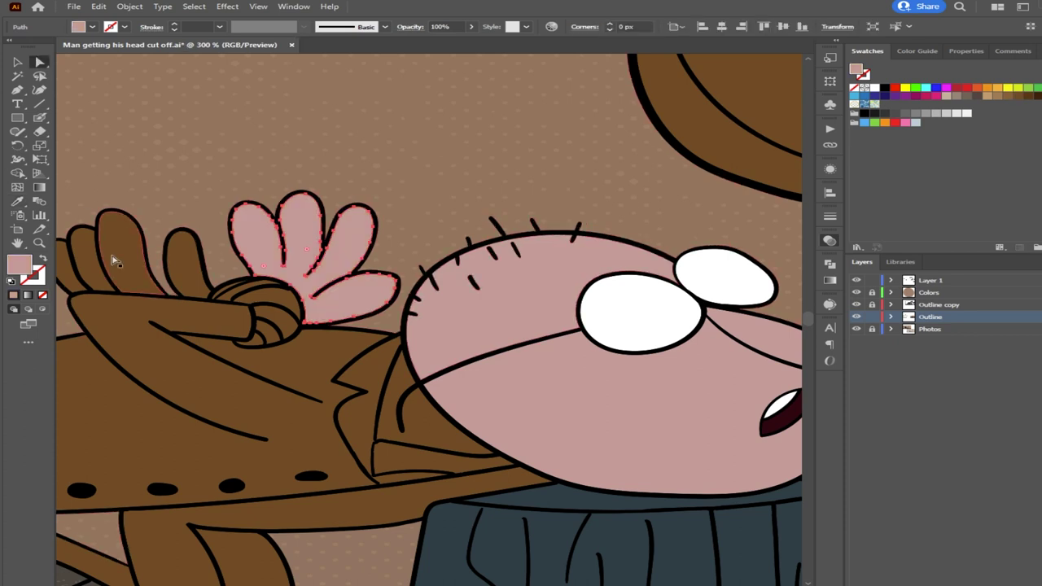
Fill all the finger shapes of the character's other hand with the pink skin colour sampled from the head
left_click(184, 265)
left_click(118, 272, "shift")
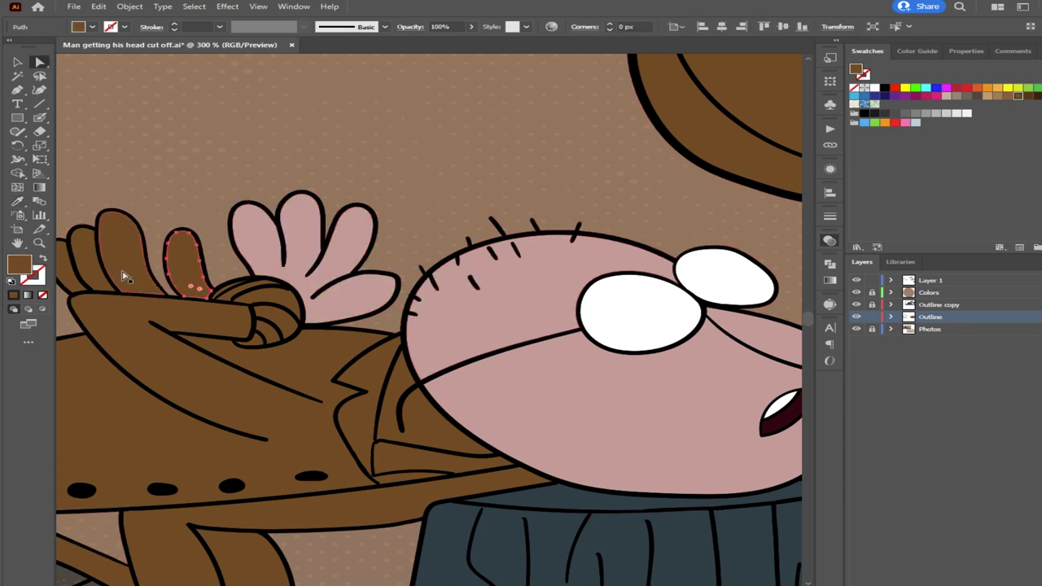
left_click(72, 277, "shift")
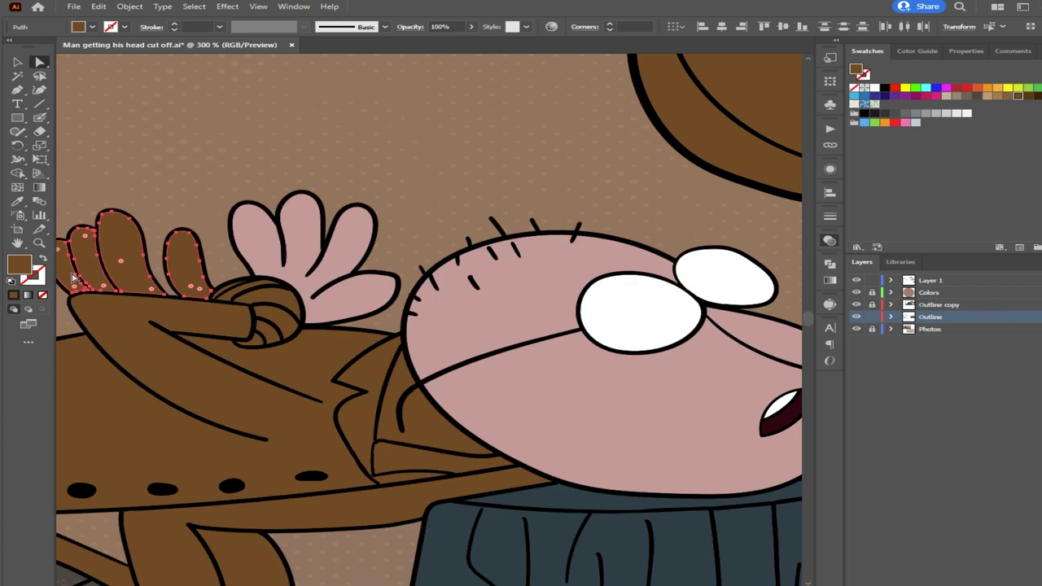
key("i")
left_click(450, 316)
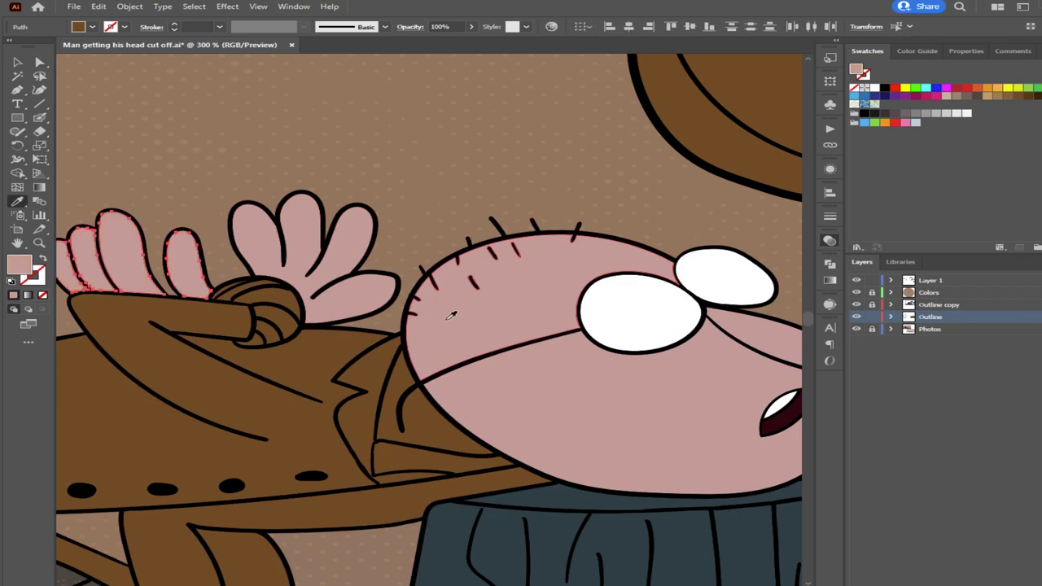
key("v")
scroll(411, 246, "down", 3)
left_click_drag(446, 287, 583, 348)
left_click(145, 399)
Fill the fingers and thumbs of both hands gripping the axe with the pink skin colour sampled from the character's face
left_click_drag(640, 369, 291, 335)
scroll(485, 317, "up", 2)
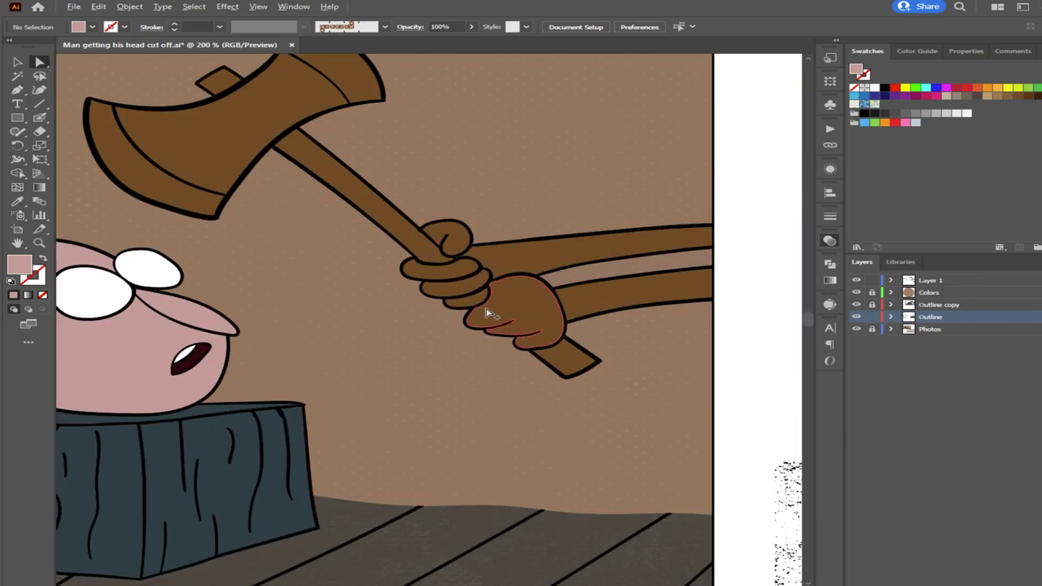
left_click(500, 314)
left_click(460, 299, "shift")
key("ctrl+a")
left_click(450, 288, "shift")
left_click(439, 274, "shift")
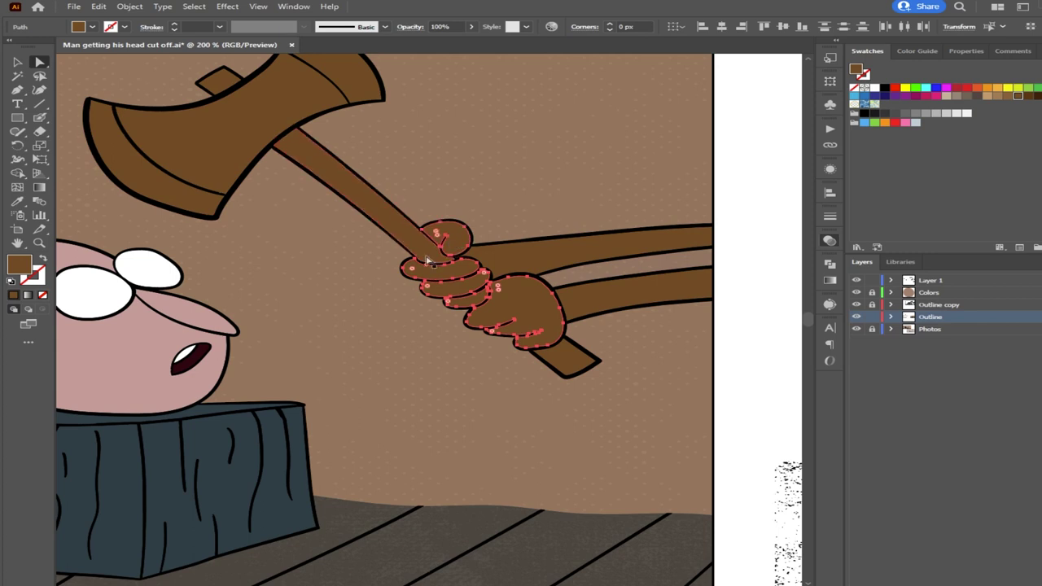
key("i")
left_click(154, 342)
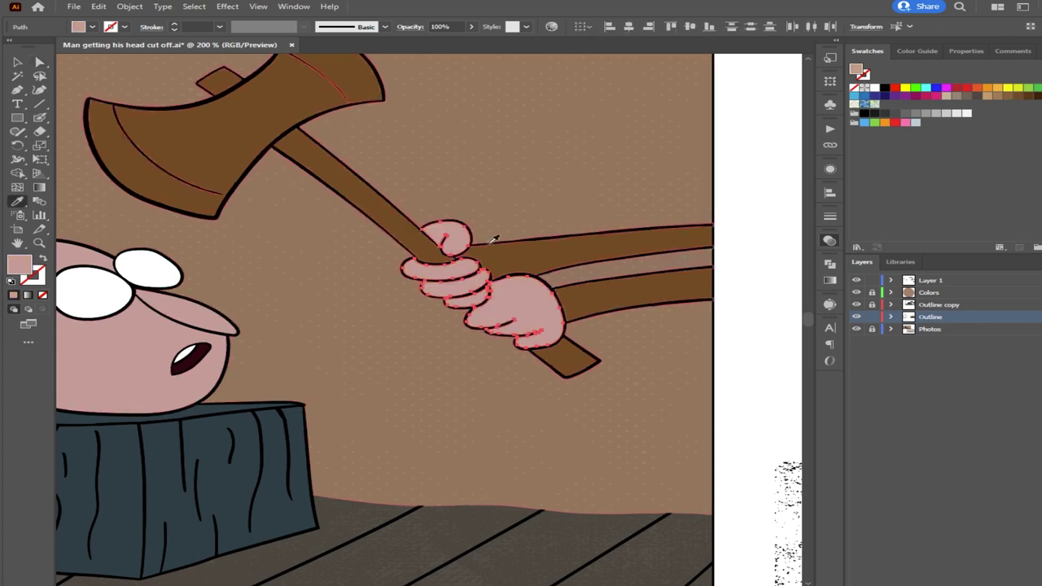
left_click(37, 63)
left_click(747, 111)
Fill both forearms holding the axe with the pink skin colour sampled from the gripping hand
left_click(559, 260)
left_click(594, 299, "shift")
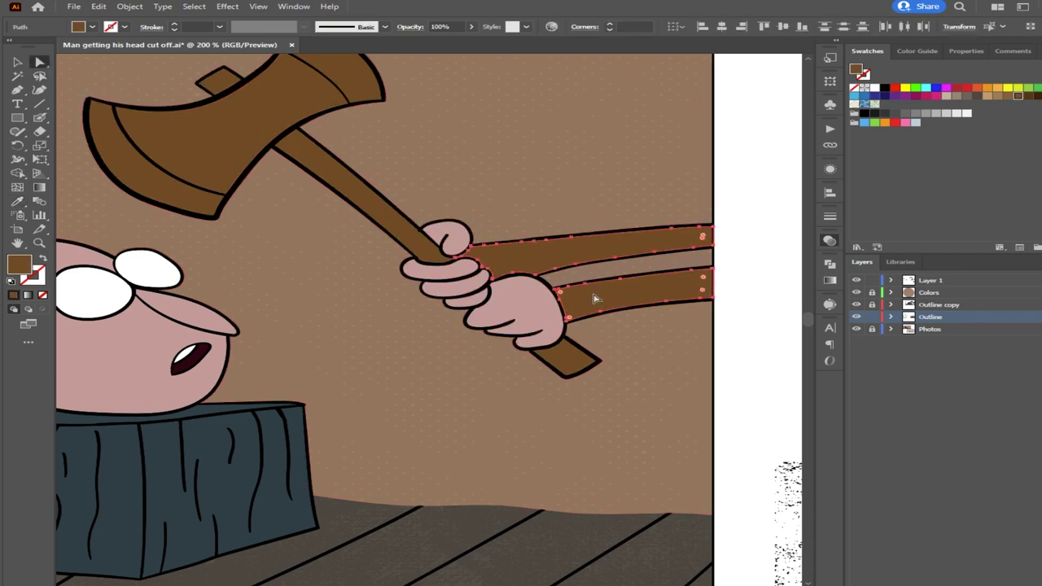
key("i")
left_click(526, 303)
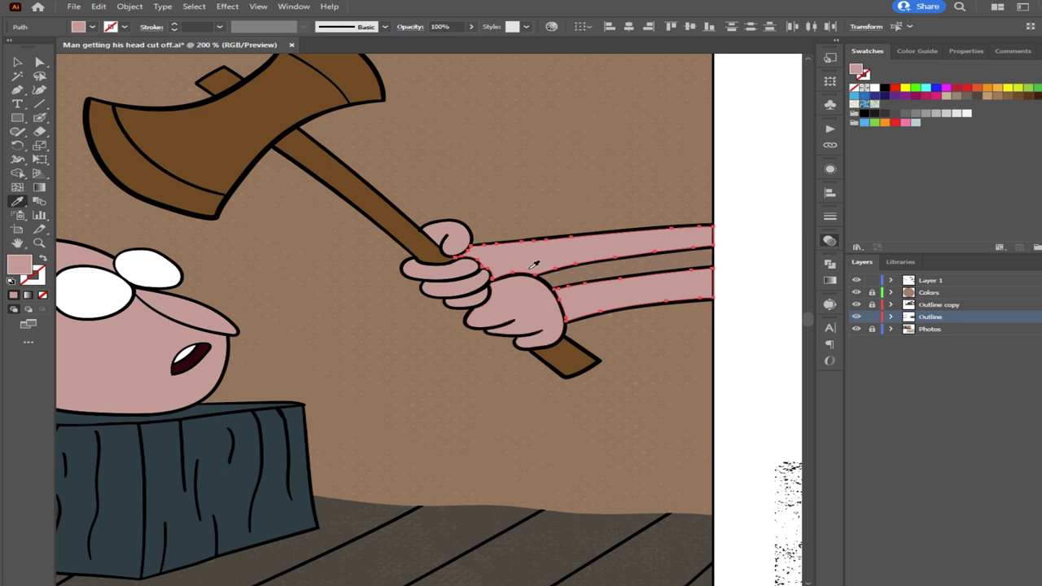
left_click(762, 106)
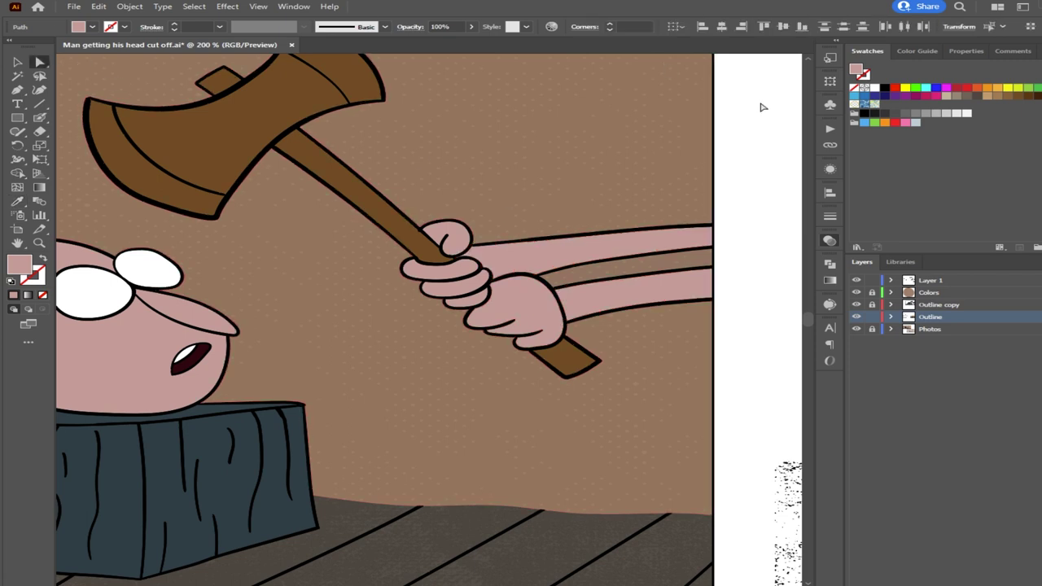
Fill the shirt collar shapes between the jacket and the head with the white sampled from the eyes
scroll(681, 236, "down", 2)
scroll(510, 386, "down", 1)
left_click_drag(311, 355, 480, 317)
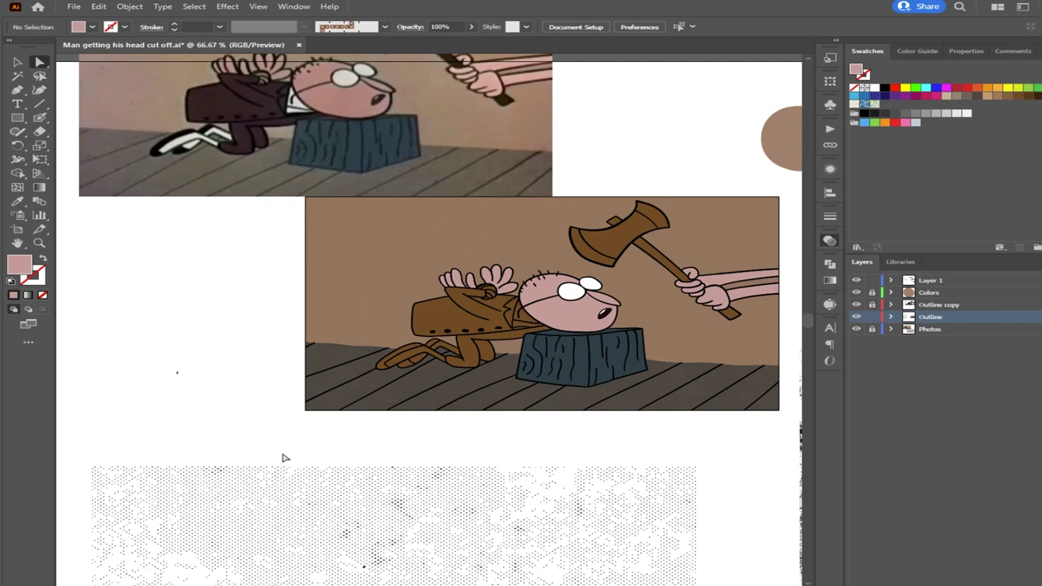
scroll(525, 321, "up", 3)
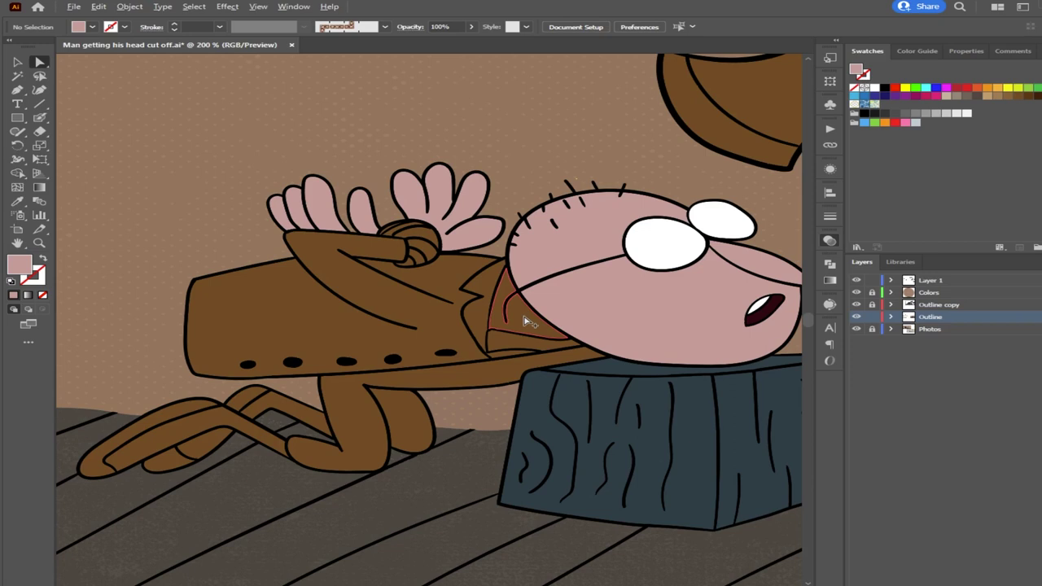
scroll(525, 322, "down", 2)
left_click_drag(420, 309, 385, 394)
scroll(486, 404, "up", 2)
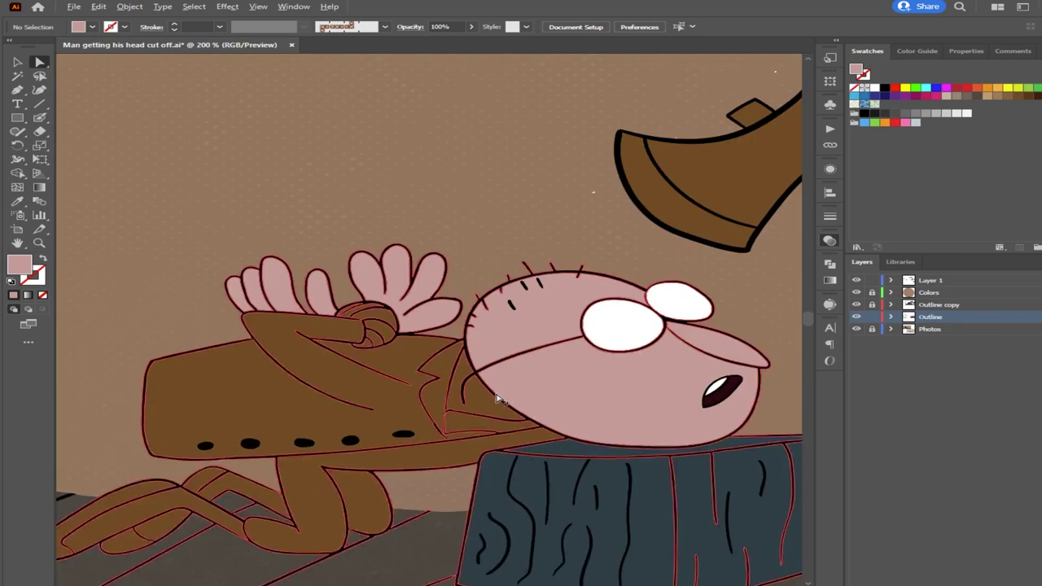
left_click(485, 405)
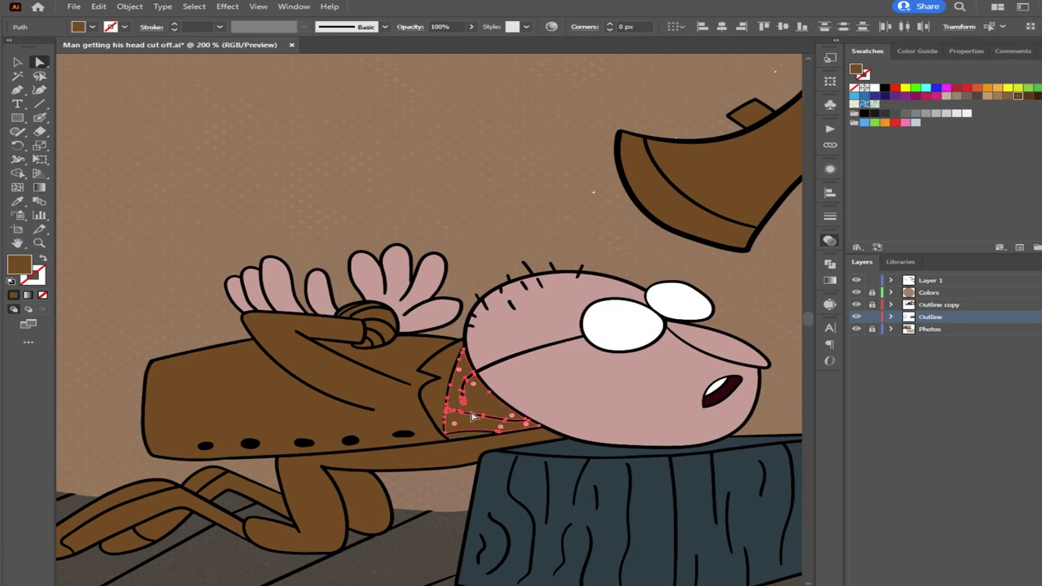
key("i")
left_click(647, 323)
left_click(40, 62)
Fill the inner sock and shoe shapes on both of the kneeling man's feet with the white sampled from the eye
left_click(143, 512)
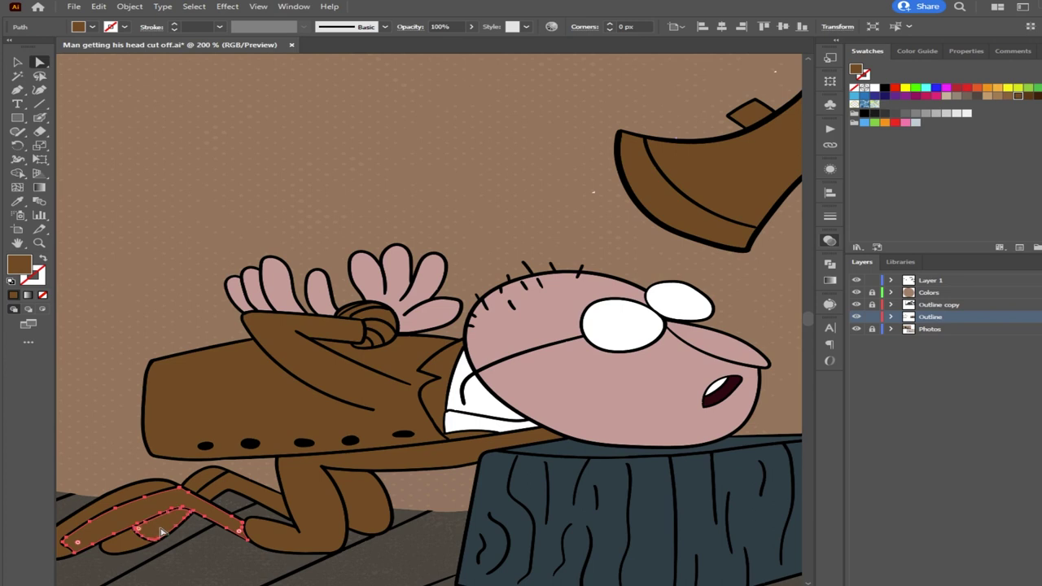
left_click(236, 484, "shift")
key("i")
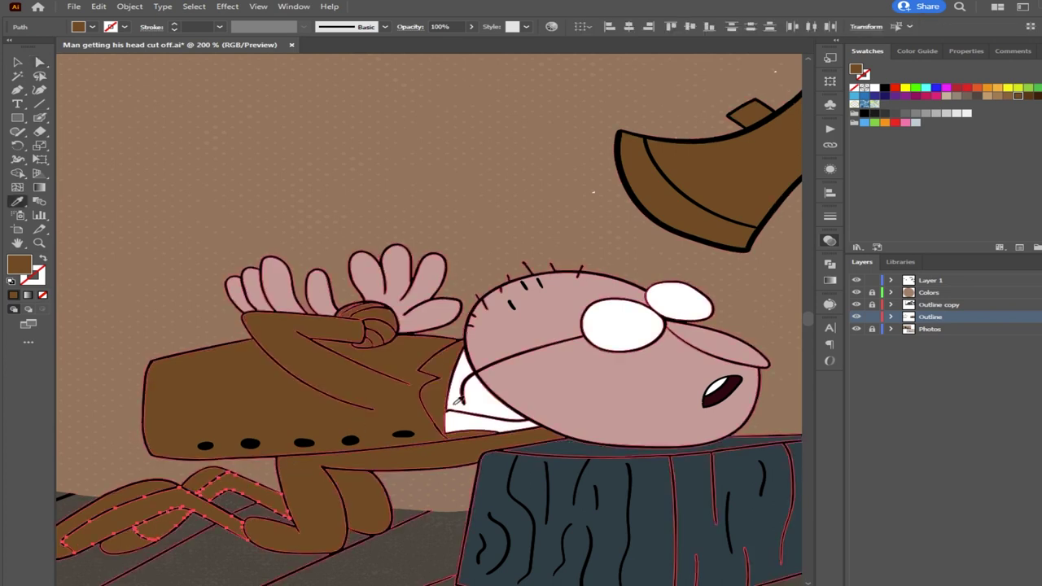
left_click(618, 327)
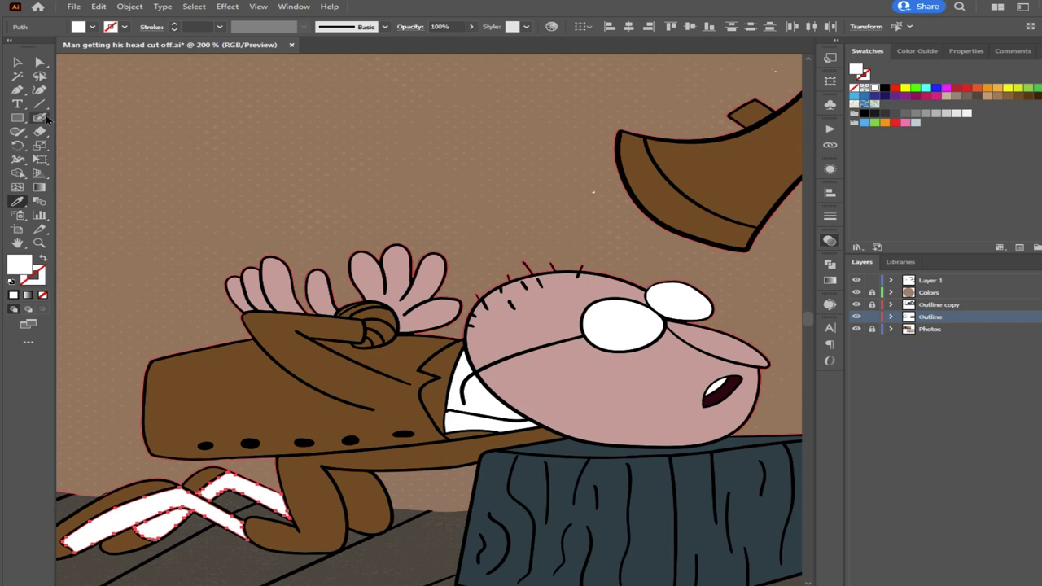
Fill the kneeling man's jacket with the dark brown sampled from the jacket in the reference photo
key("a")
key("ctrl+1")
scroll(190, 242, "down", 1)
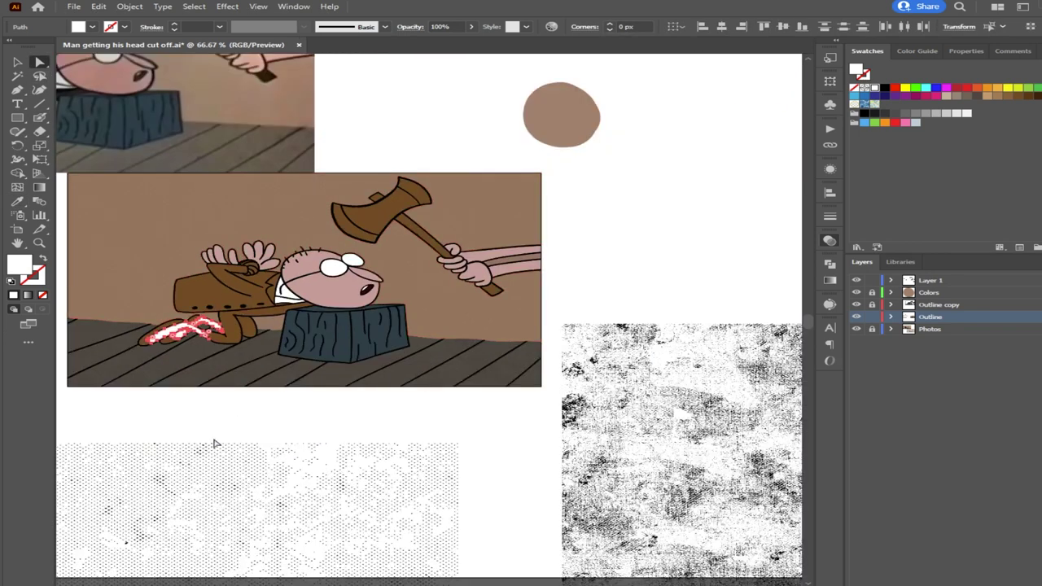
left_click(222, 442)
left_click(197, 415)
left_click_drag(178, 343, 348, 413)
left_click(378, 367)
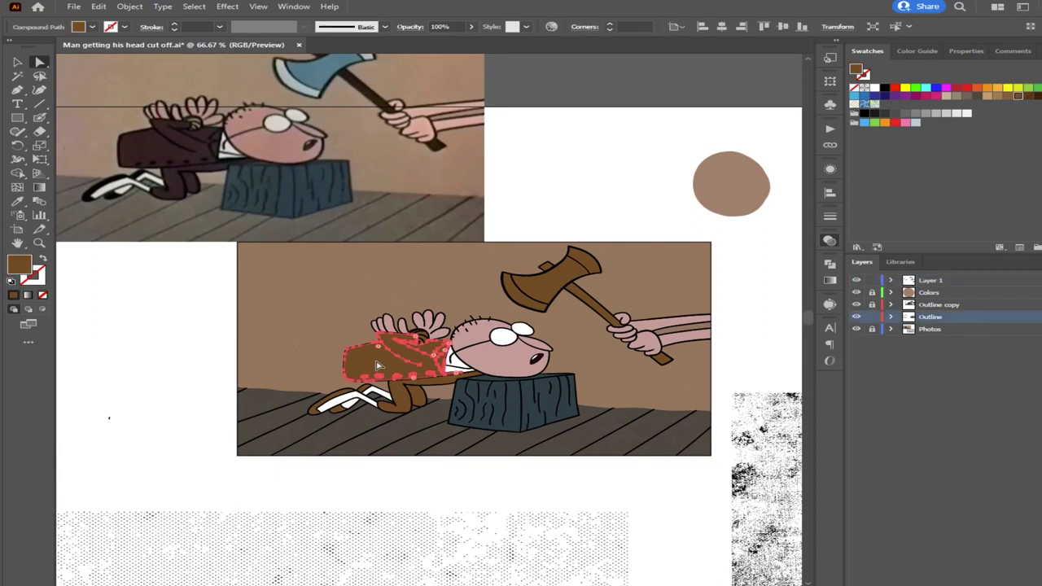
key("i")
left_click(153, 148)
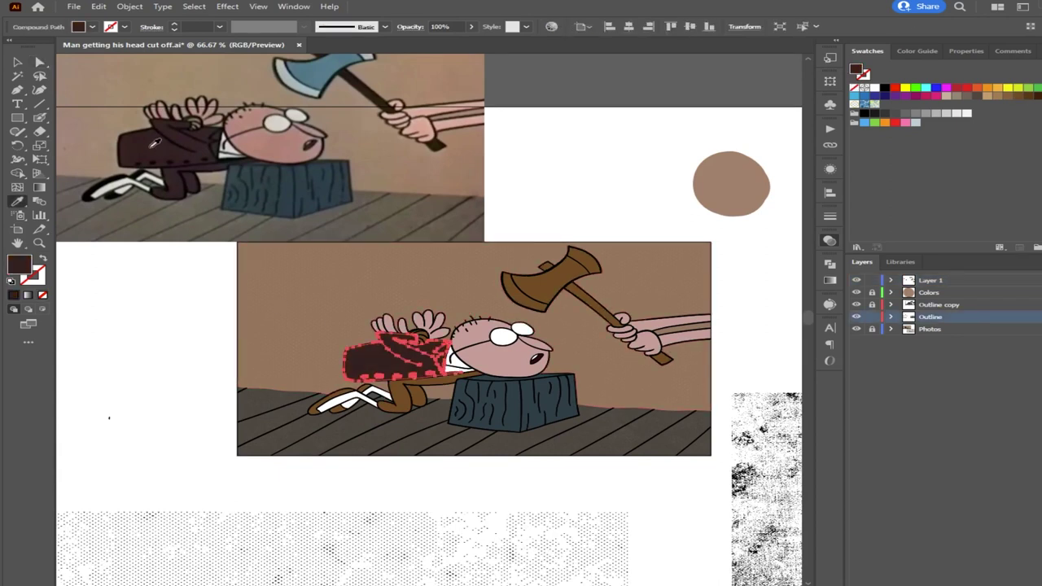
left_click(39, 62)
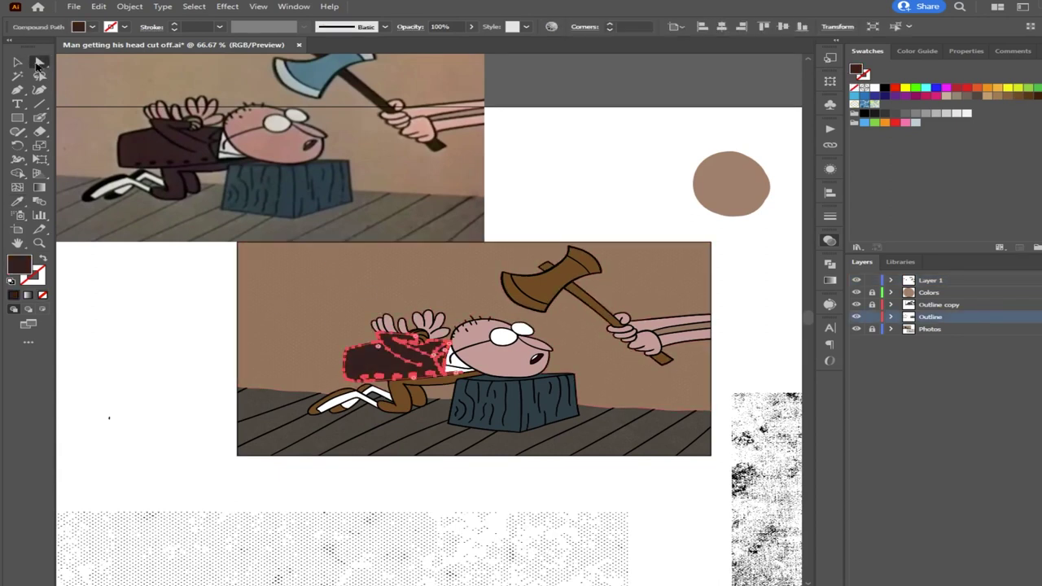
left_click(163, 330)
Darken the jacket's brown fill slightly
scroll(437, 392, "up", 3)
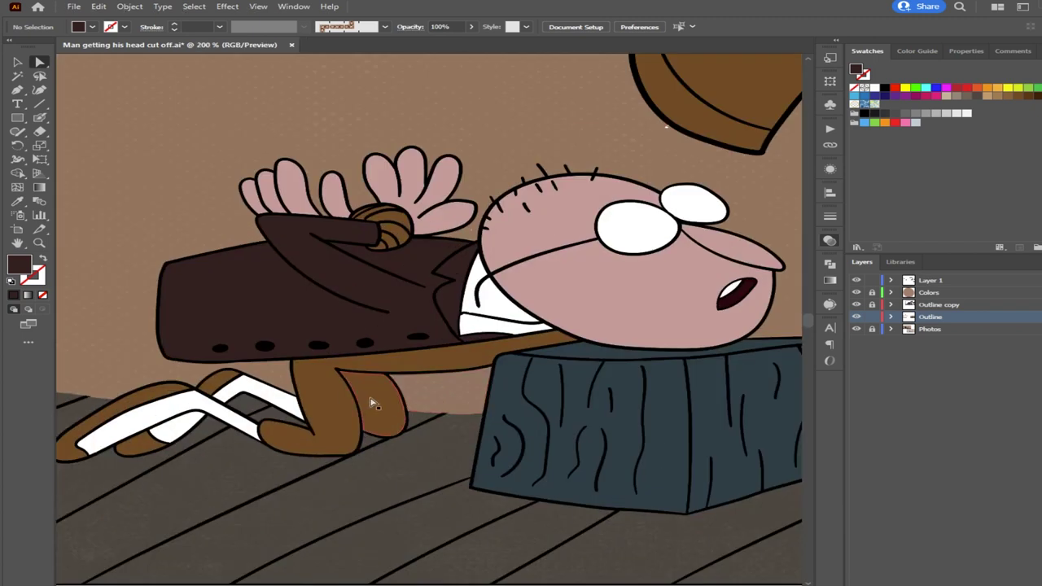
left_click_drag(367, 398, 342, 476)
left_click(258, 376)
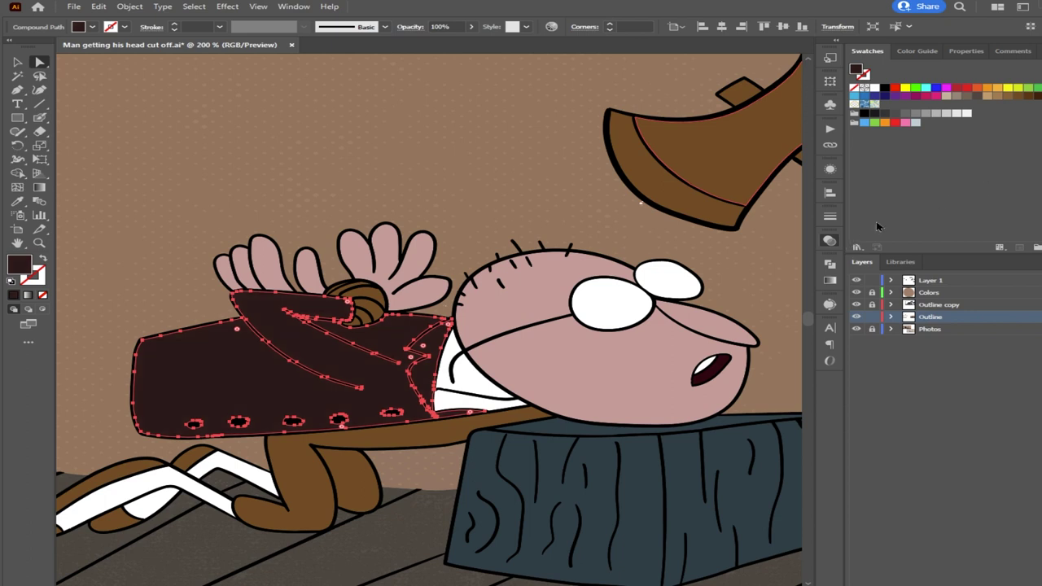
Fill both of the kneeling man's trouser leg shapes with the dark brown sampled from the jacket
left_click(383, 440)
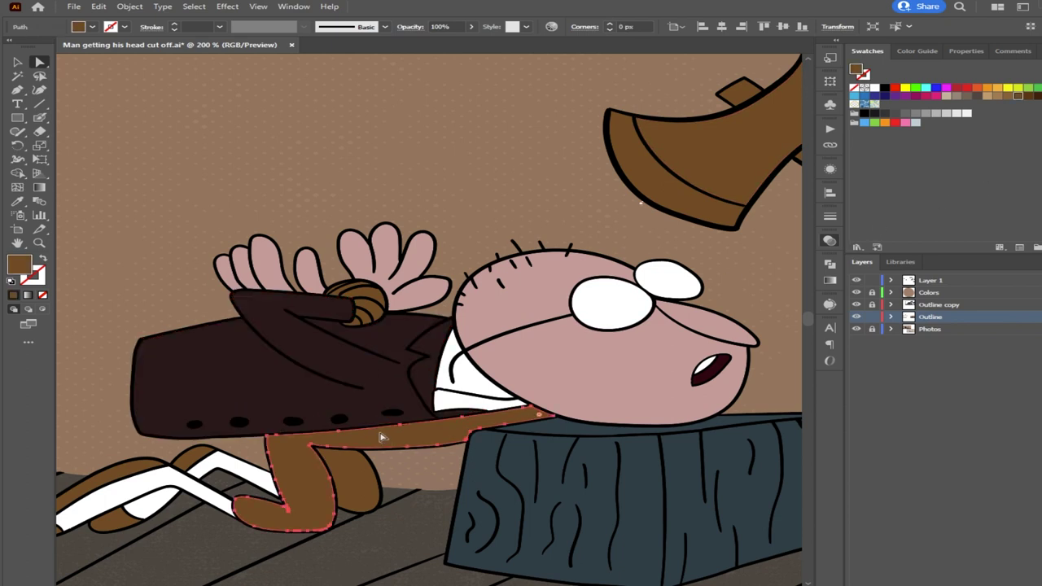
key("i")
left_click(272, 361)
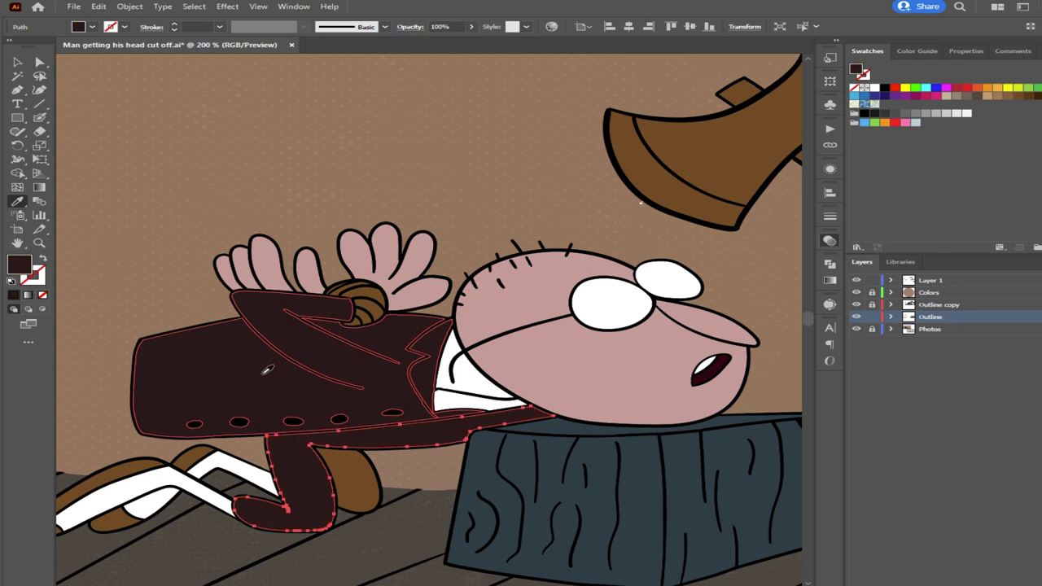
left_click(39, 62)
left_click(348, 481)
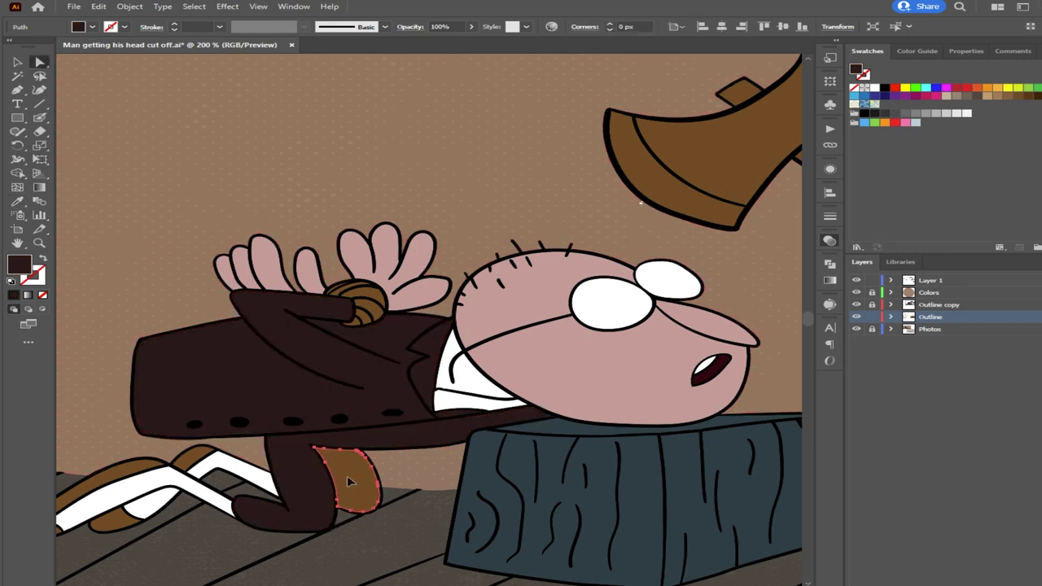
left_click(316, 481, "shift")
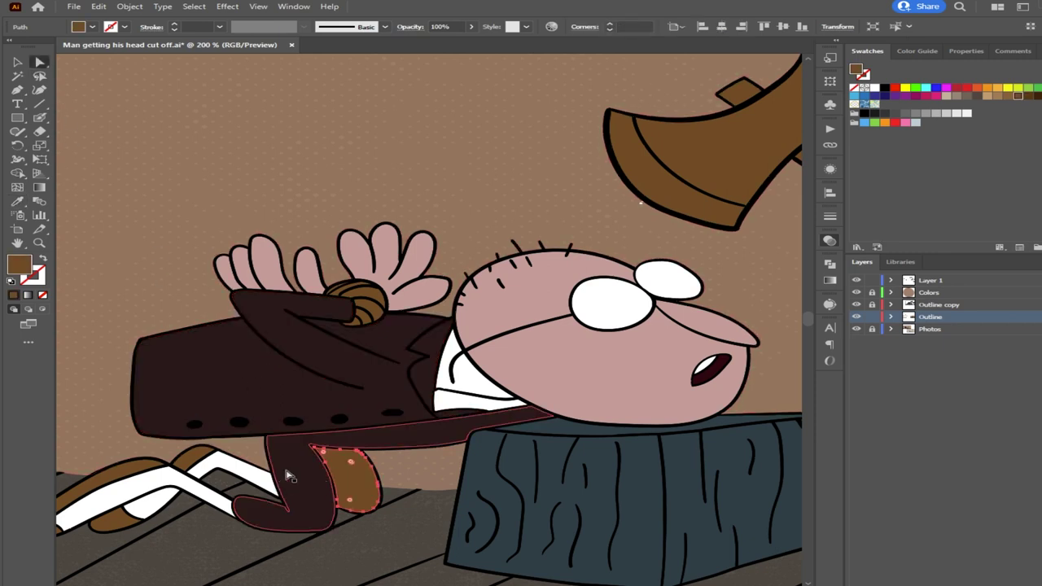
key("i")
left_click(250, 392)
scroll(486, 400, "down", 3)
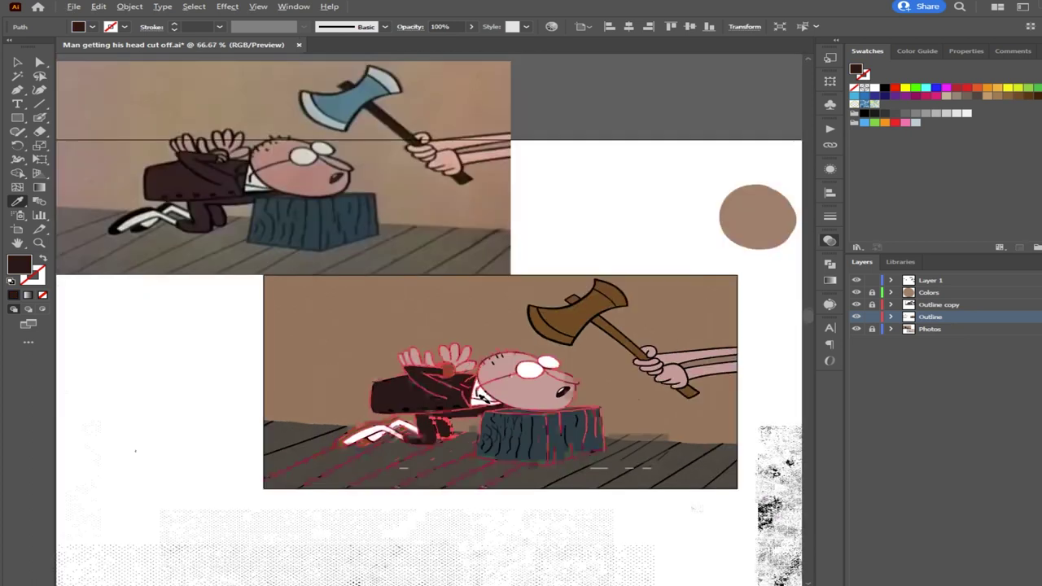
key("ctrl+minus")
key("a")
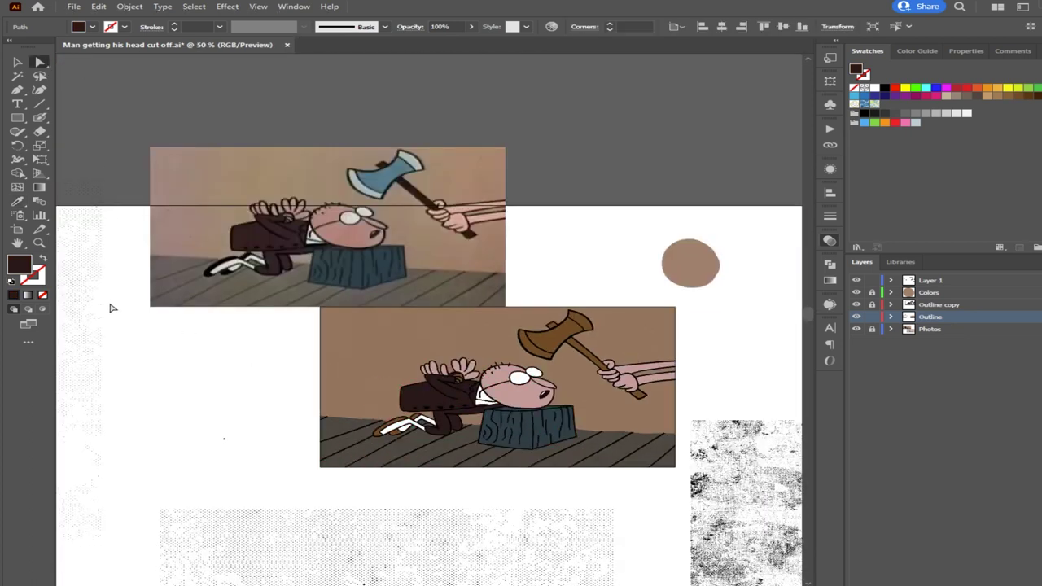
left_click(112, 307)
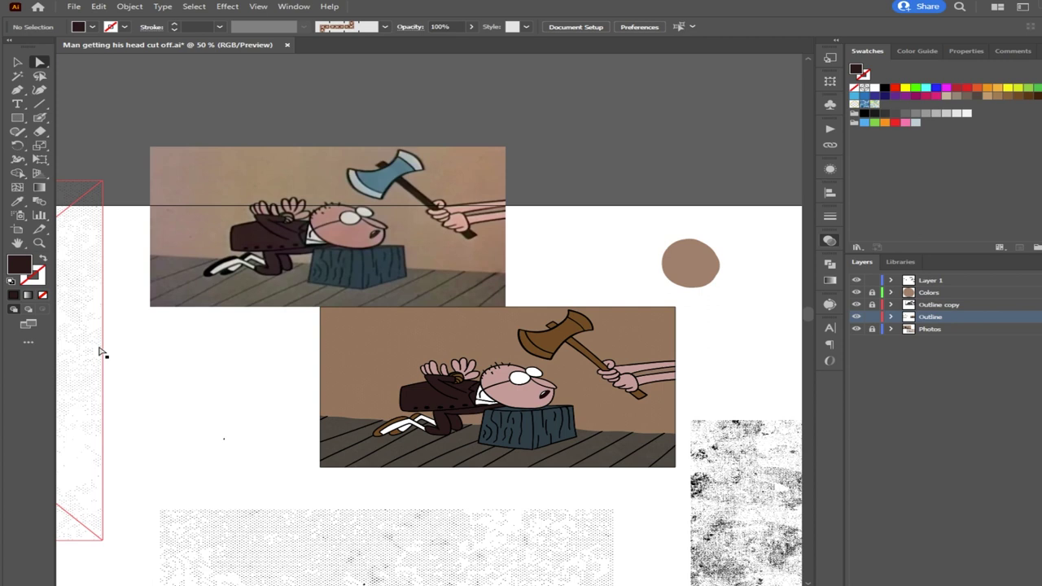
Fill the brown outer shoe shapes on both of the kneeling man's feet with black
scroll(410, 403, "up", 2)
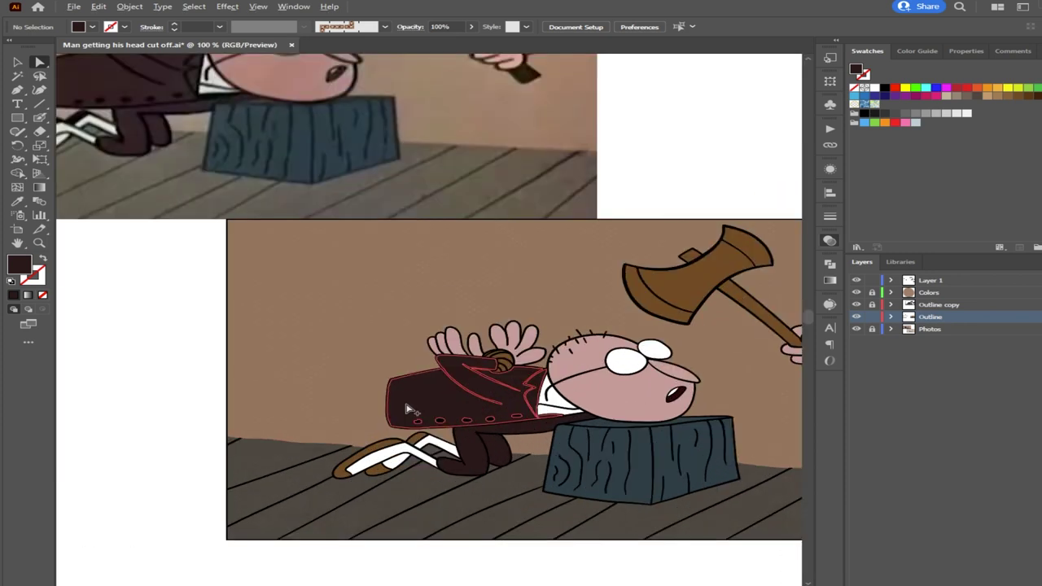
scroll(409, 407, "up", 4)
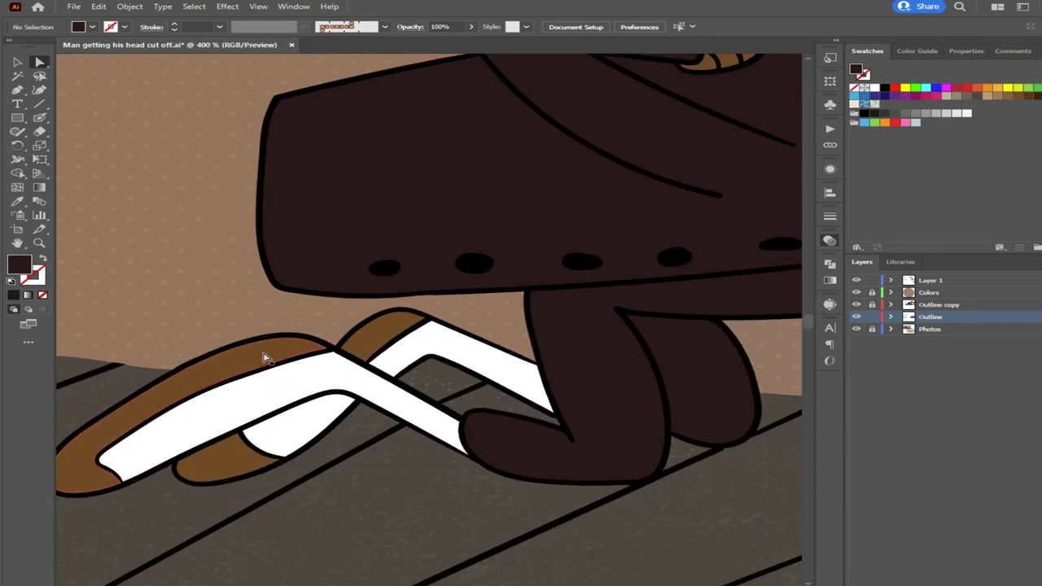
left_click(381, 343)
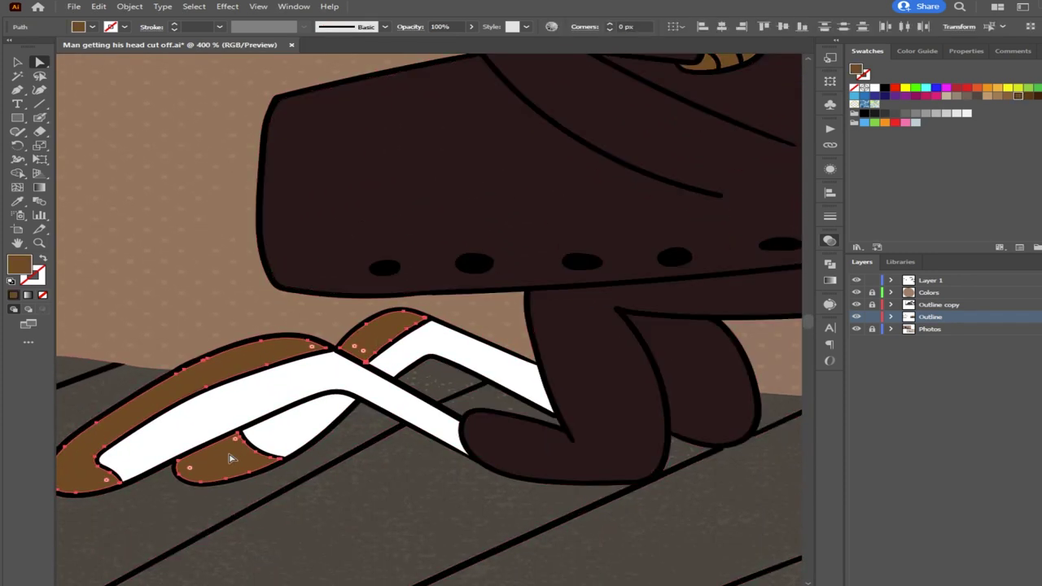
key("i")
left_click(400, 288)
left_click(402, 182)
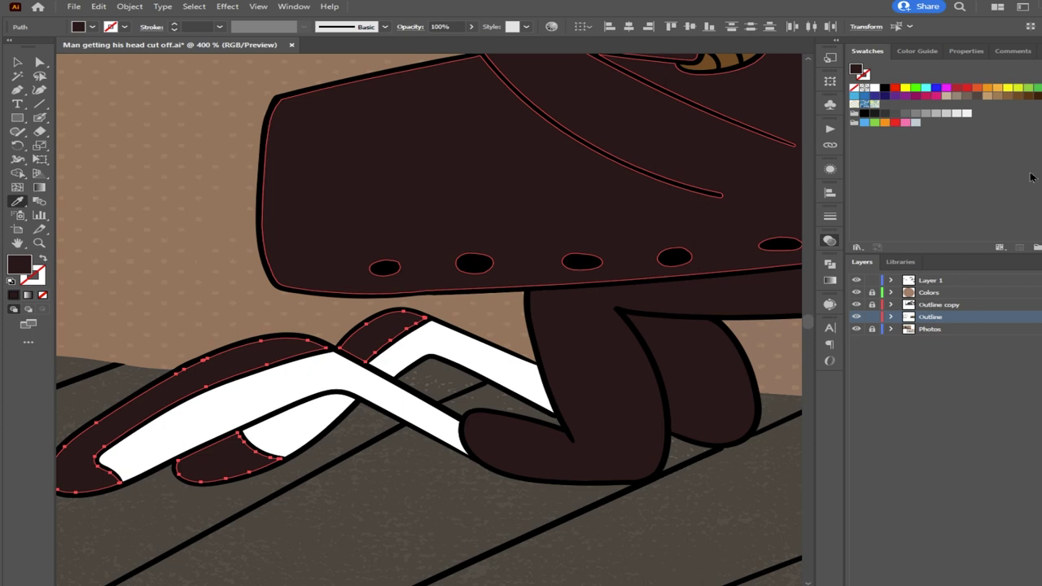
left_click(884, 88)
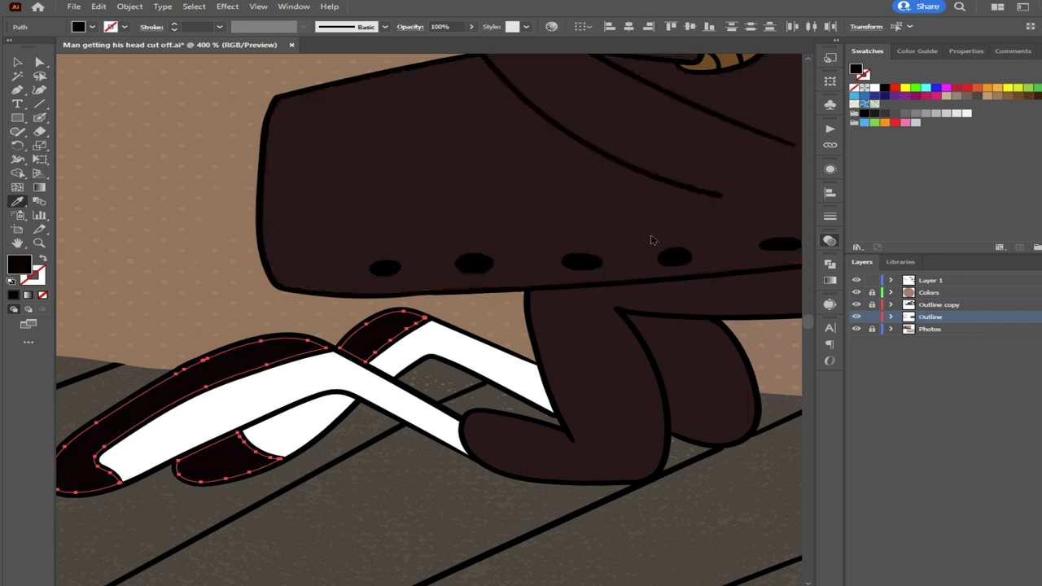
left_click(39, 63)
left_click(116, 98)
scroll(237, 228, "down", 2)
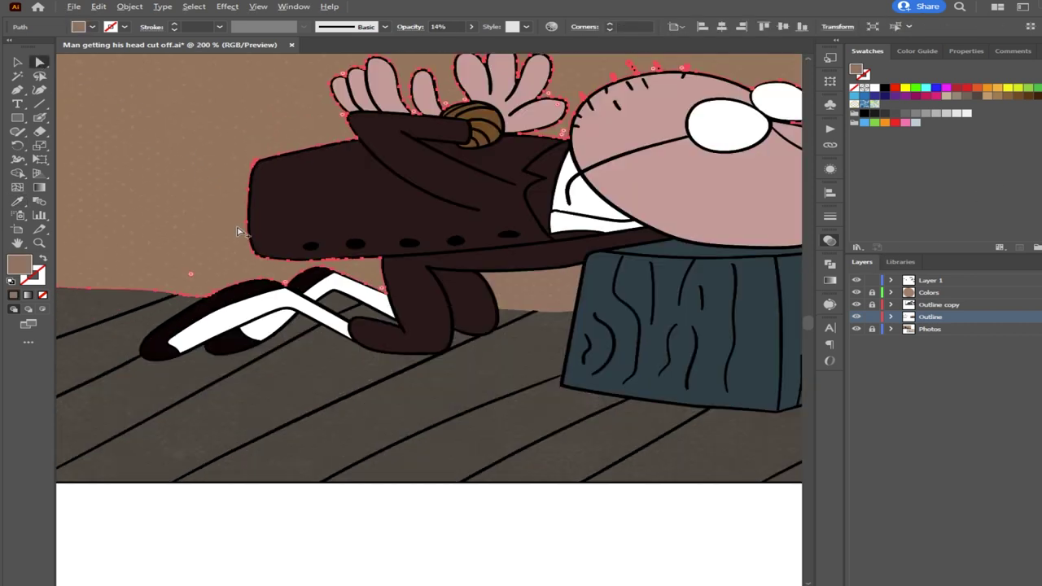
scroll(238, 231, "down", 2)
left_click(233, 438)
Fill the main section of the axe handle with the dark brown sampled from the handle in the reference photo
scroll(244, 307, "down", 2)
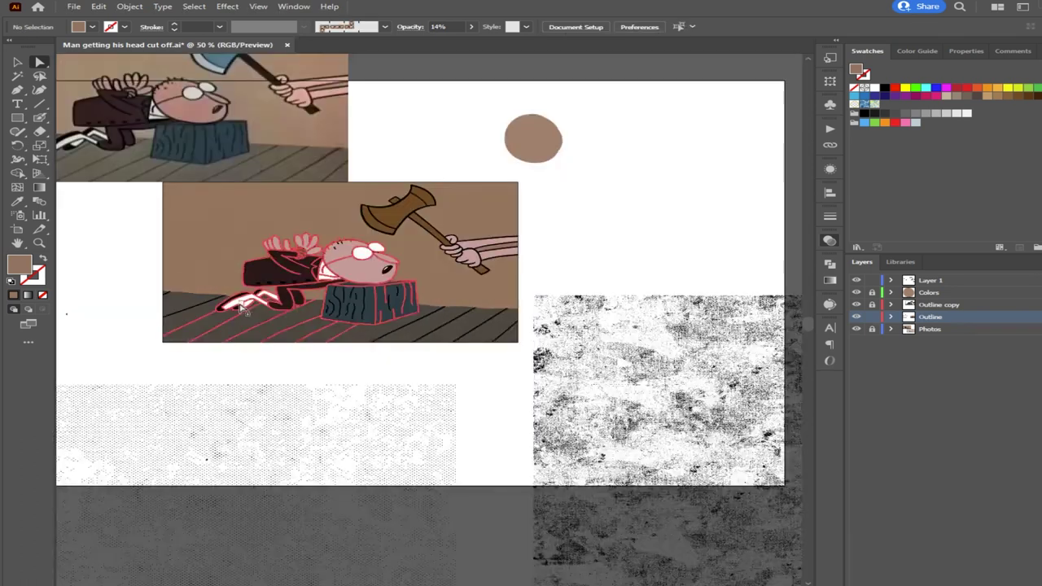
left_click_drag(407, 294, 361, 316)
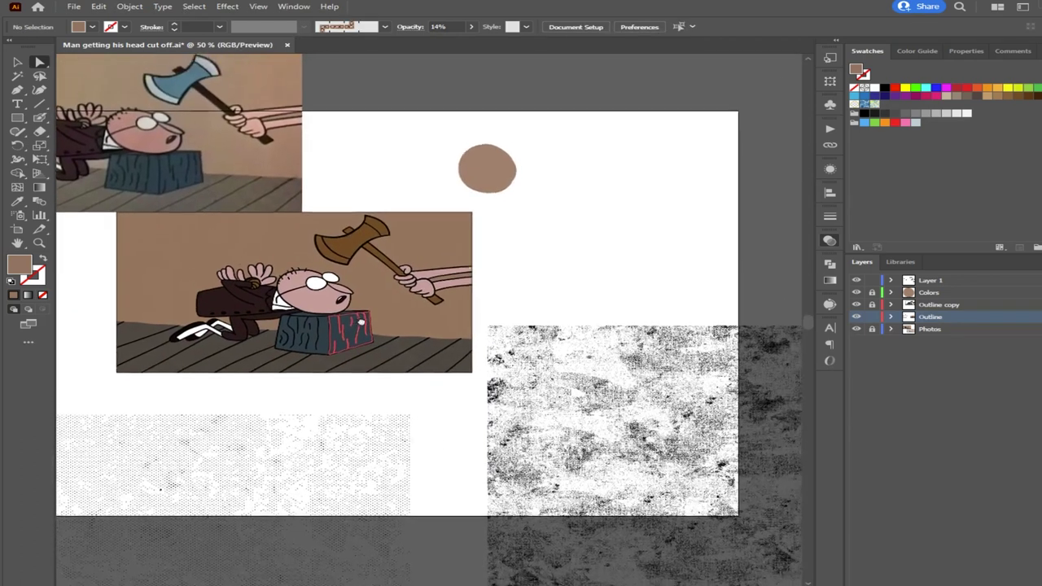
scroll(384, 297, "up", 2)
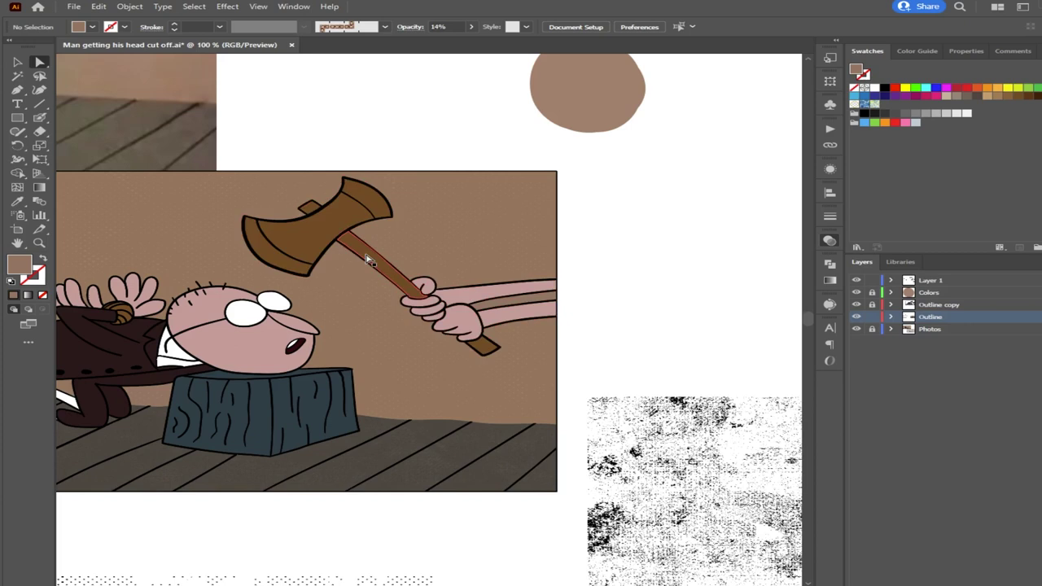
left_click(368, 261)
left_click_drag(193, 266, 328, 356)
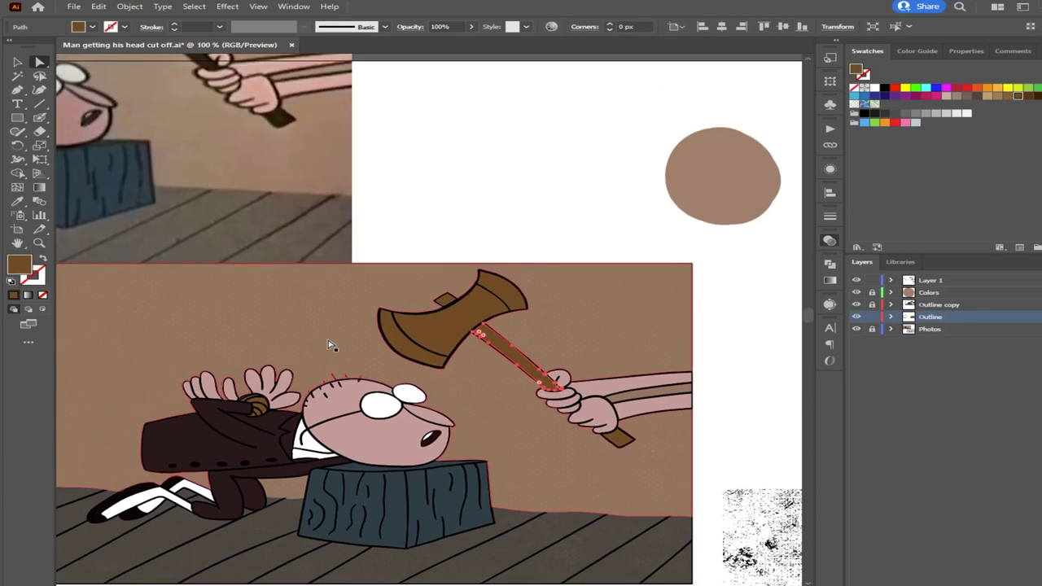
key("i")
left_click(282, 112)
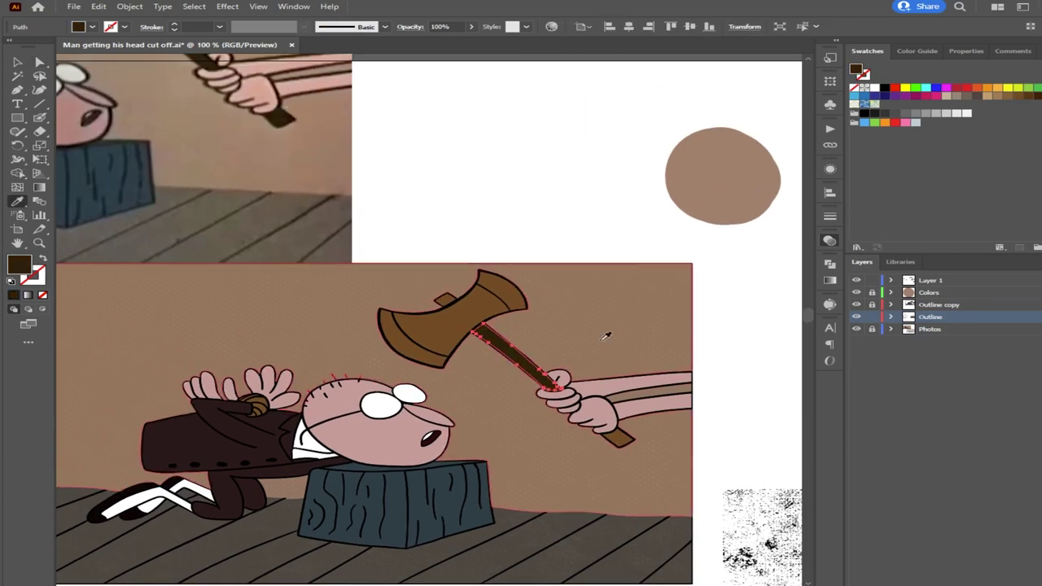
left_click(39, 62)
left_click(595, 180)
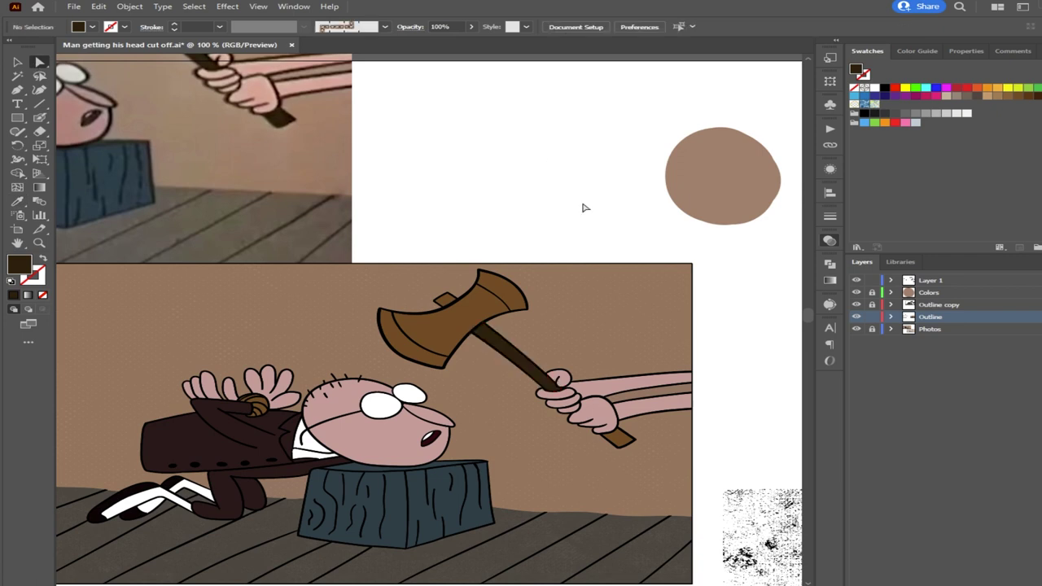
Fill the two end pieces of the axe handle with the main section's dark brown and darken all three handle pieces
scroll(544, 381, "up", 2)
left_click(558, 384)
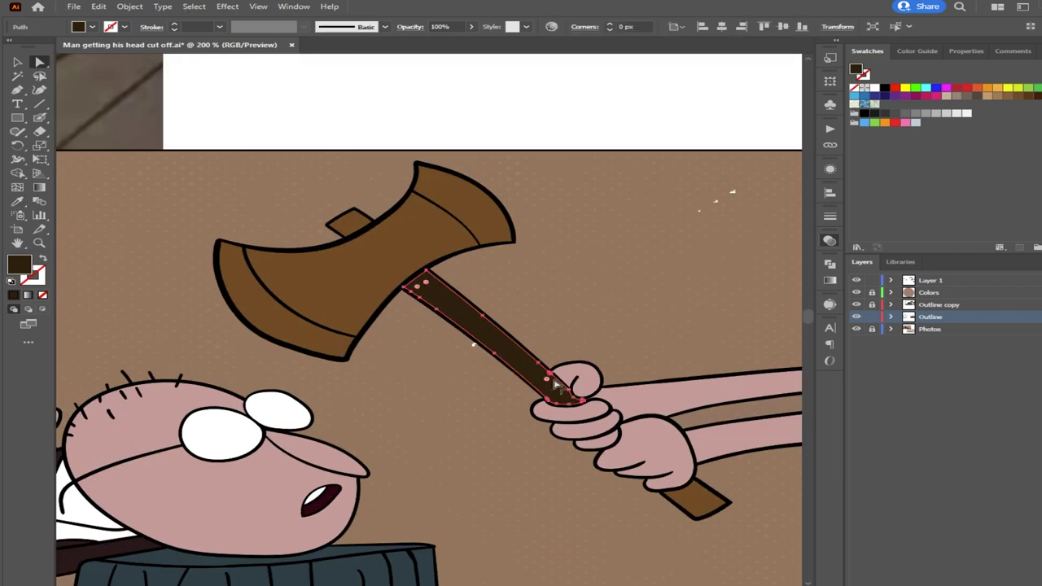
left_click(696, 498, "shift")
left_click(345, 230, "shift")
key("i")
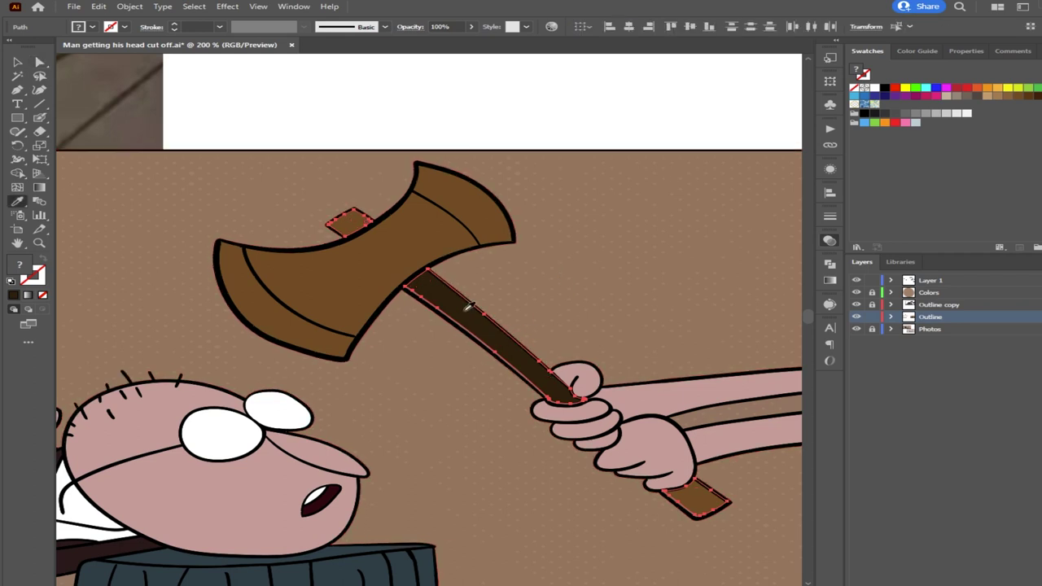
left_click(468, 306)
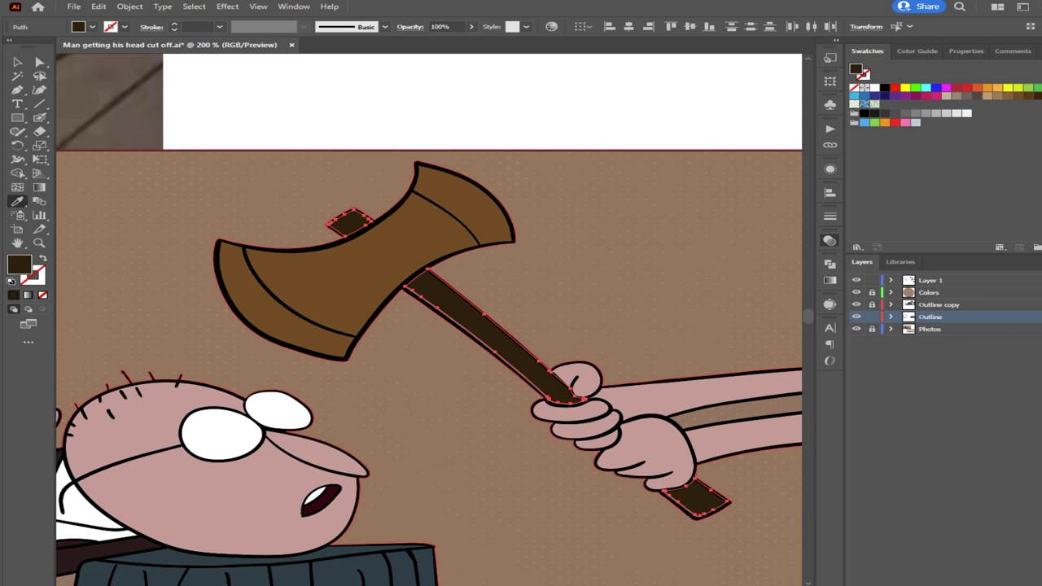
key("a")
left_click(433, 77)
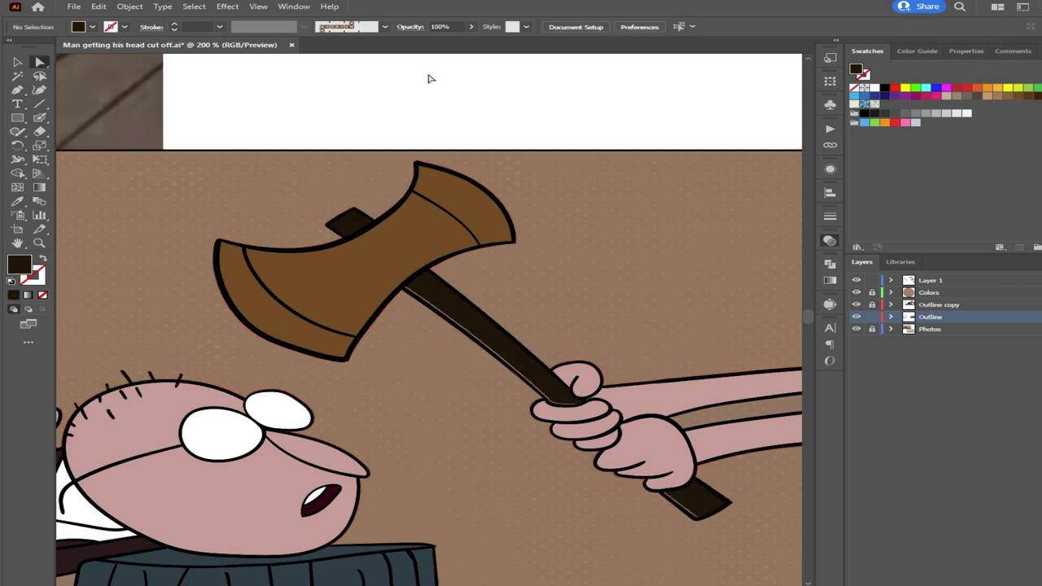
Fill the central part of the axe head with the blue-grey sampled from the axe in the reference photo
scroll(336, 297, "down", 4)
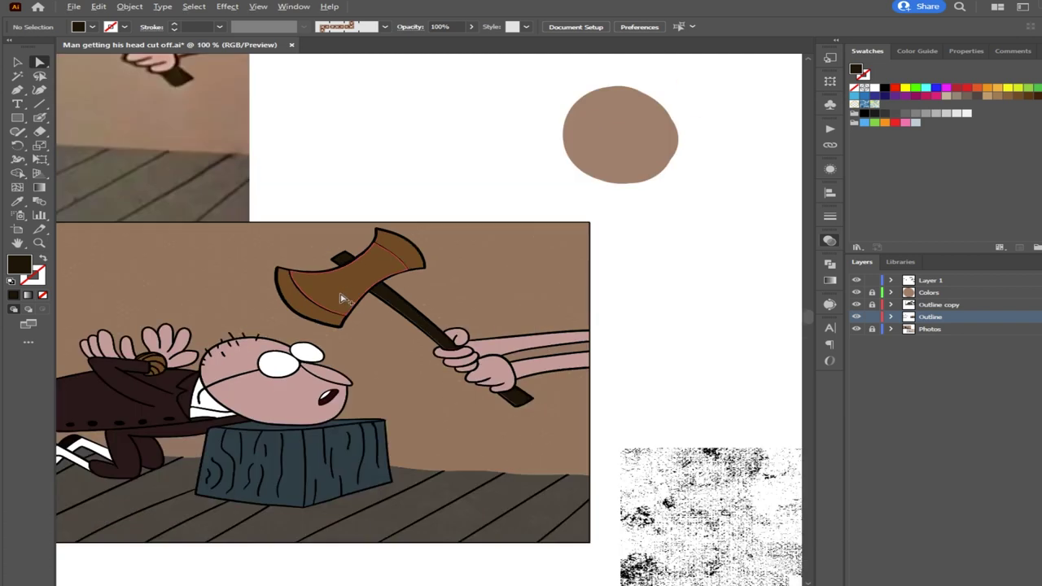
left_click_drag(343, 241, 388, 293)
scroll(391, 310, "up", 1)
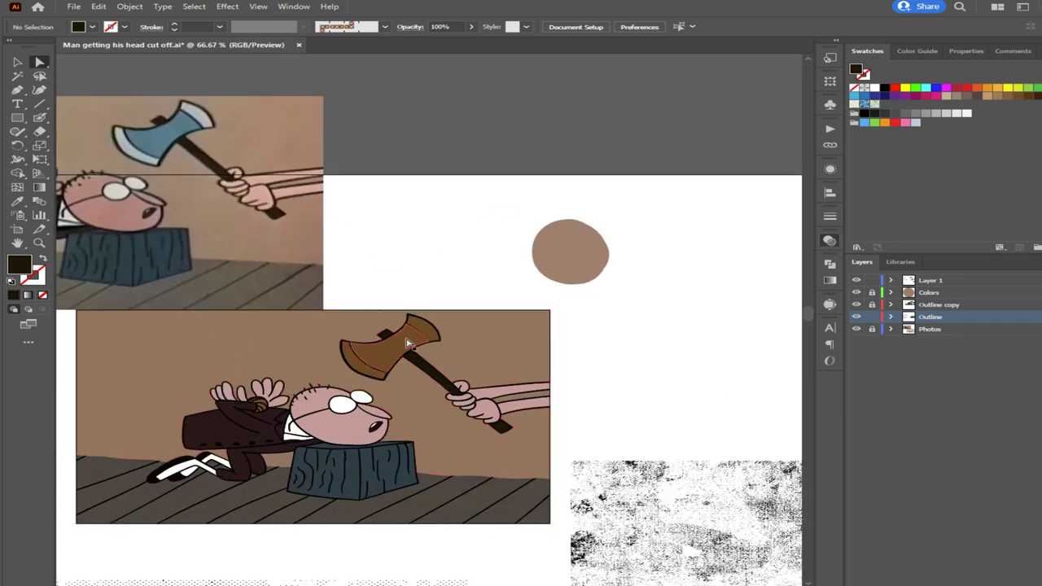
left_click(407, 342)
key("i")
left_click(181, 127)
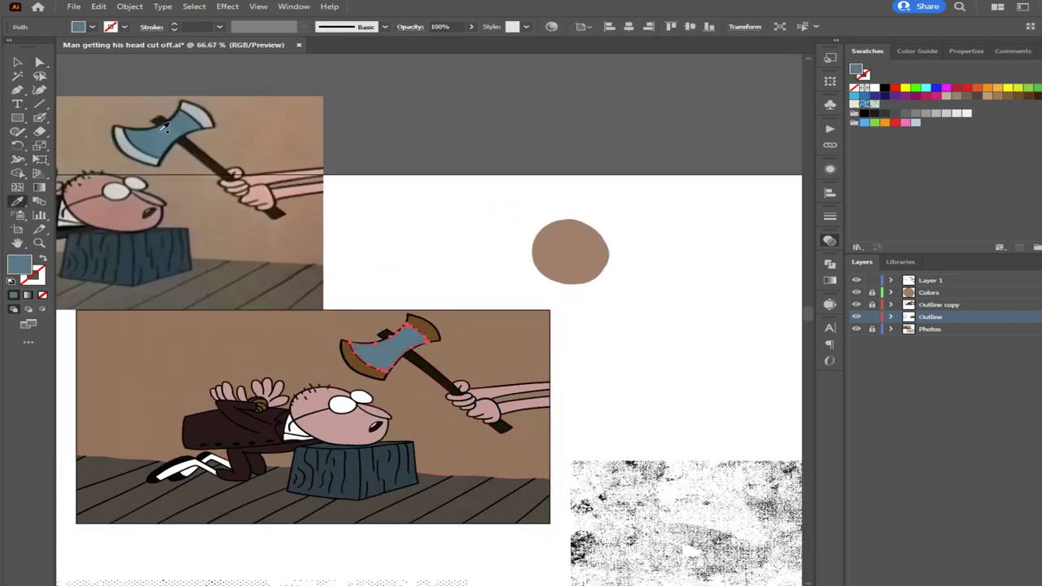
key("a")
left_click(353, 180)
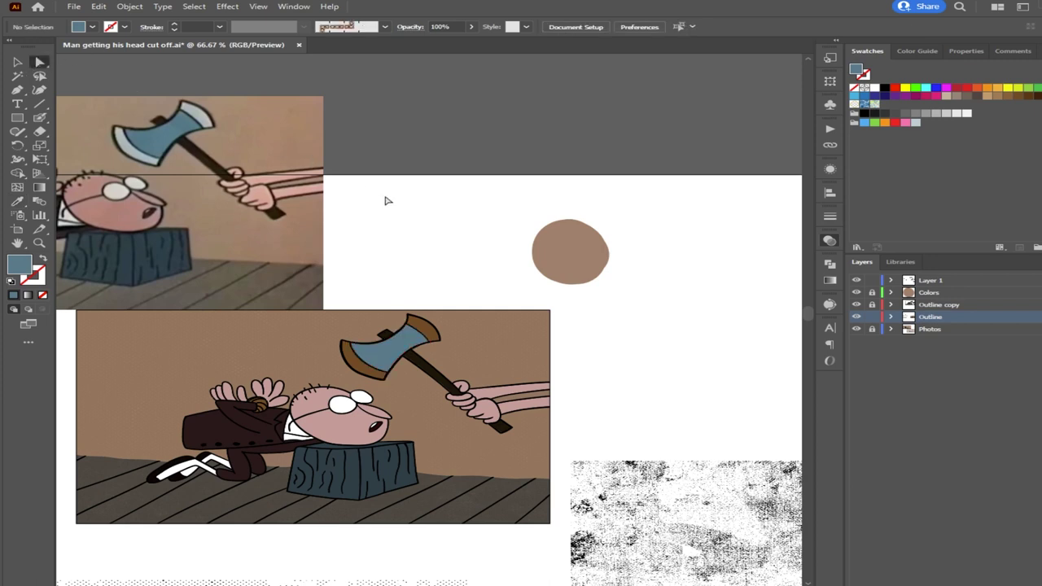
Fill both outer blade edges of the axe head with the light grey sampled from the blade in the reference photo
left_click(423, 329)
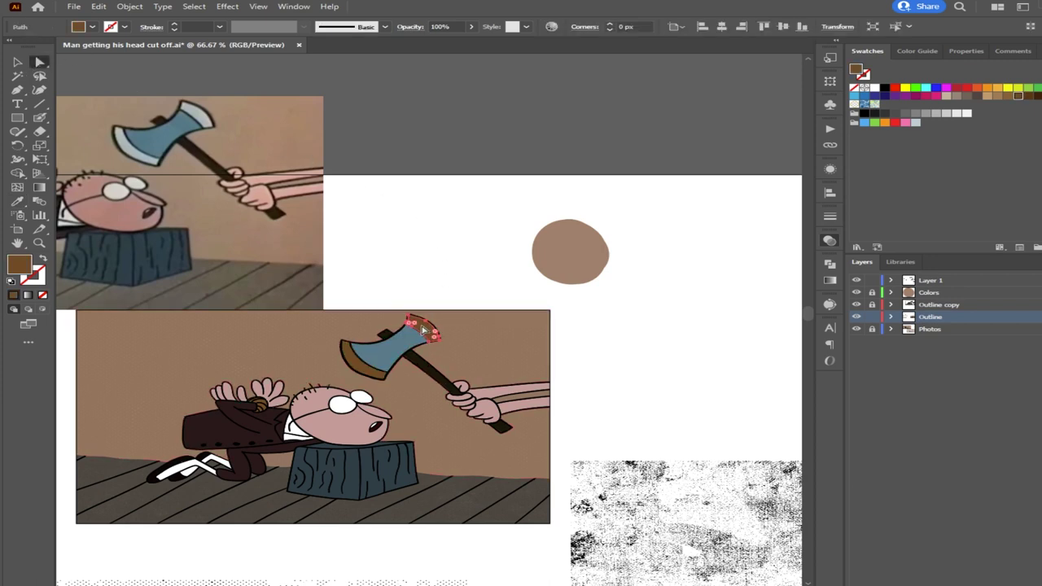
left_click(363, 368, "shift")
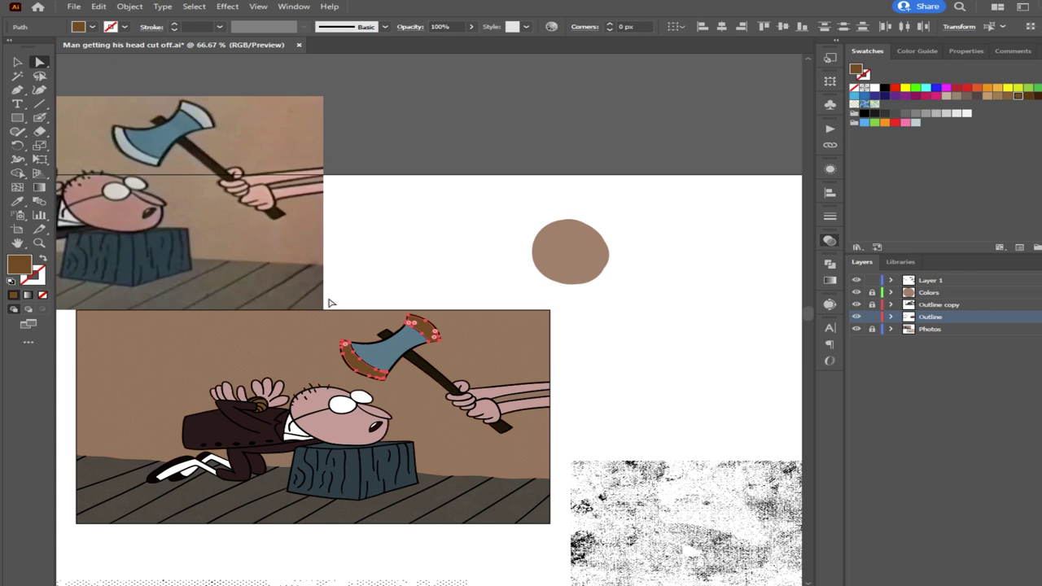
key("i")
left_click(192, 104)
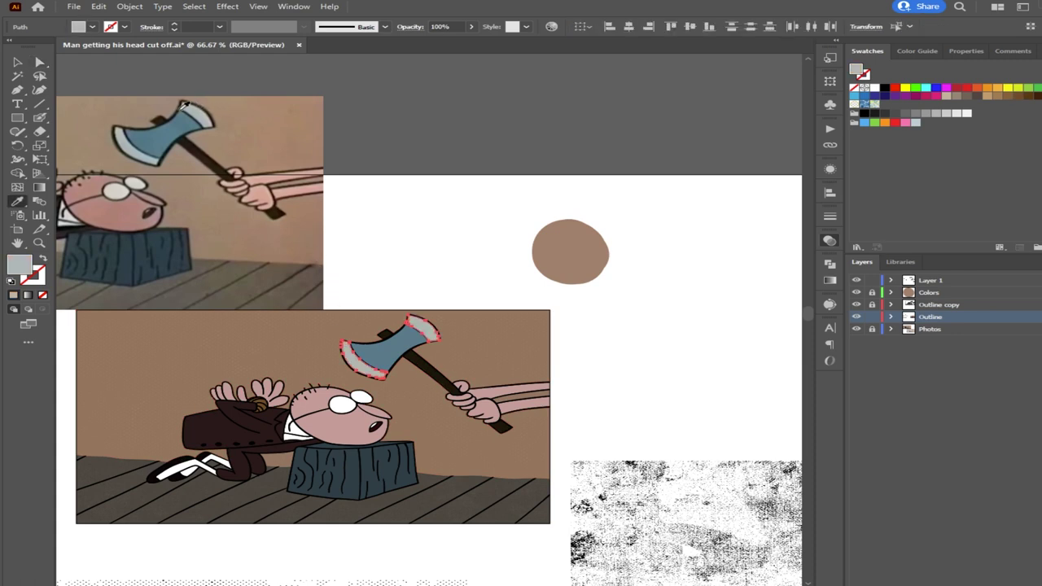
left_click(39, 62)
left_click(413, 175)
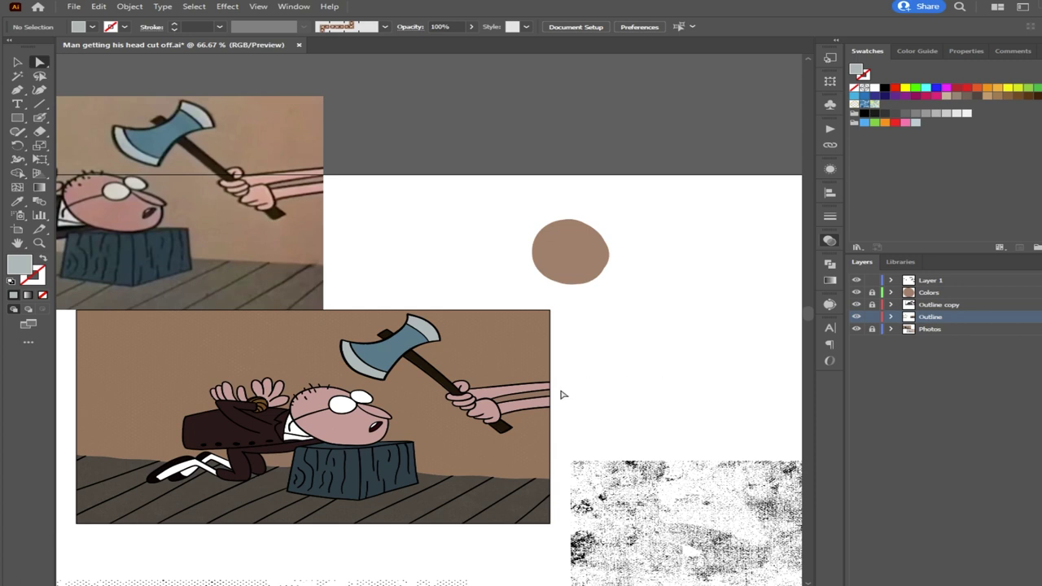
Hide the Photos layer and examine the coloured wall, floor edge and figures up close for gaps in the fills
left_click_drag(332, 495, 470, 443)
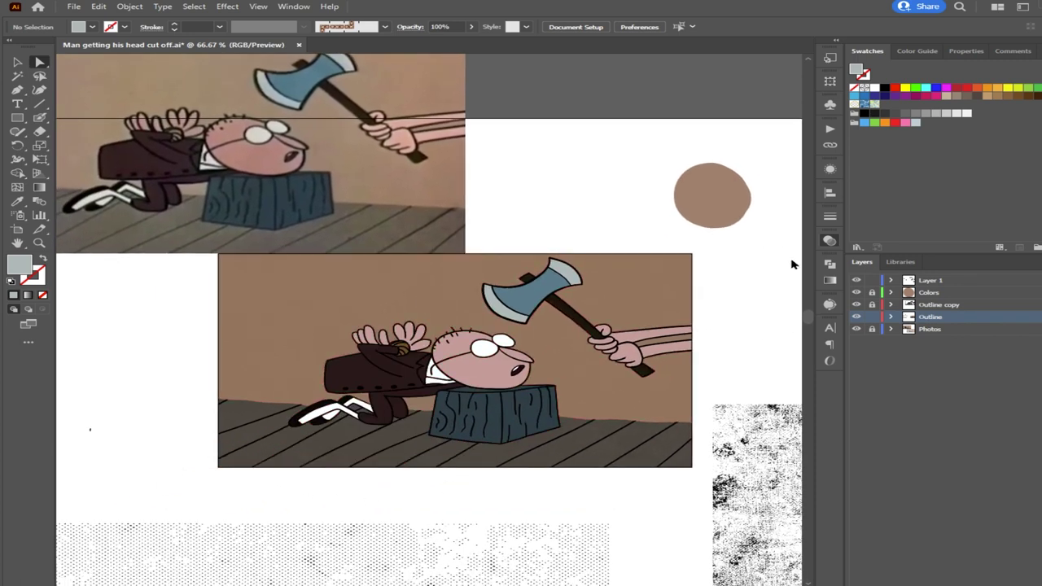
left_click(855, 329)
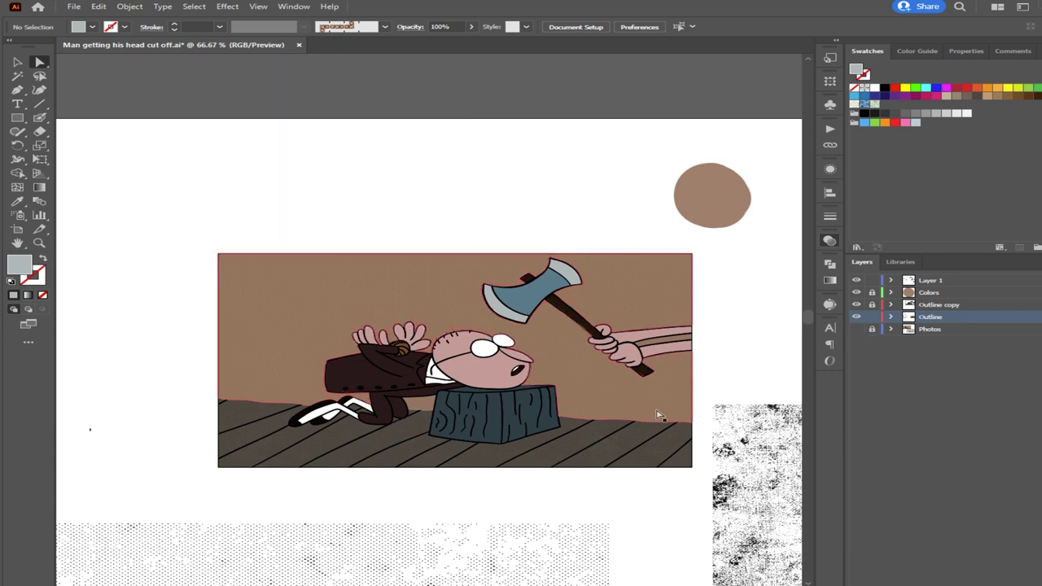
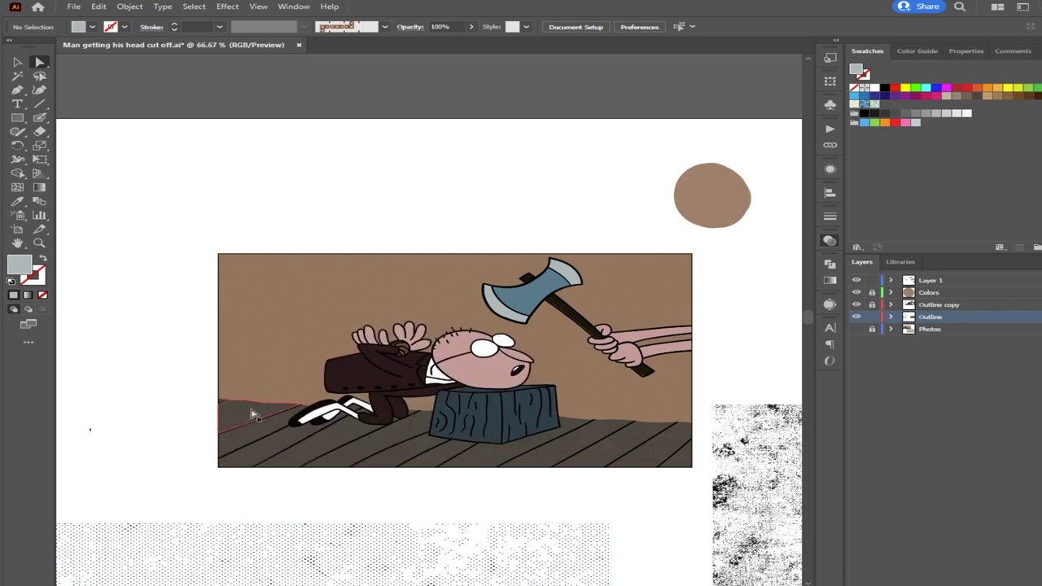
scroll(236, 407, "up", 6)
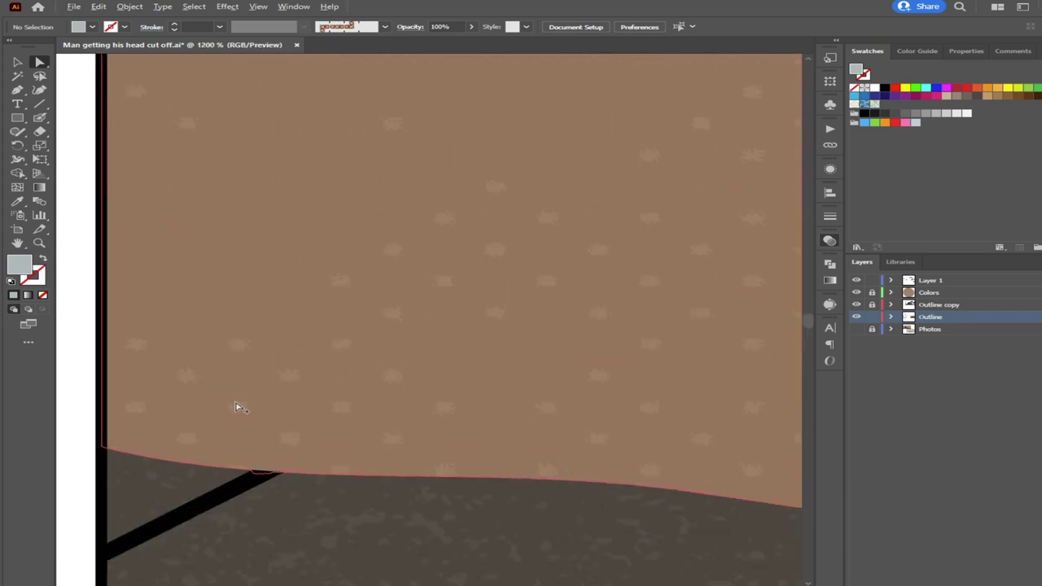
scroll(530, 477, "down", 6)
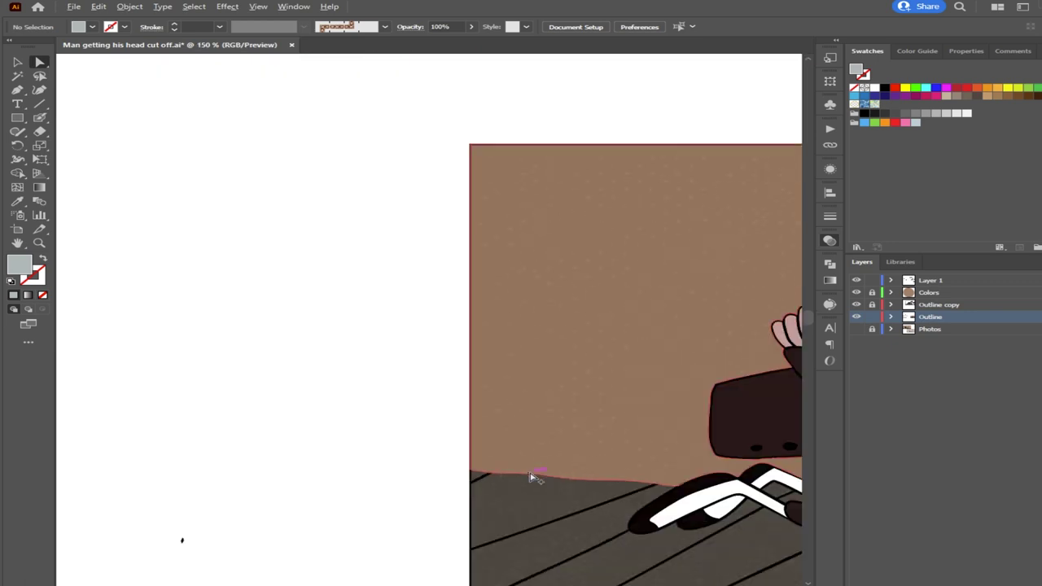
left_click_drag(538, 471, 212, 441)
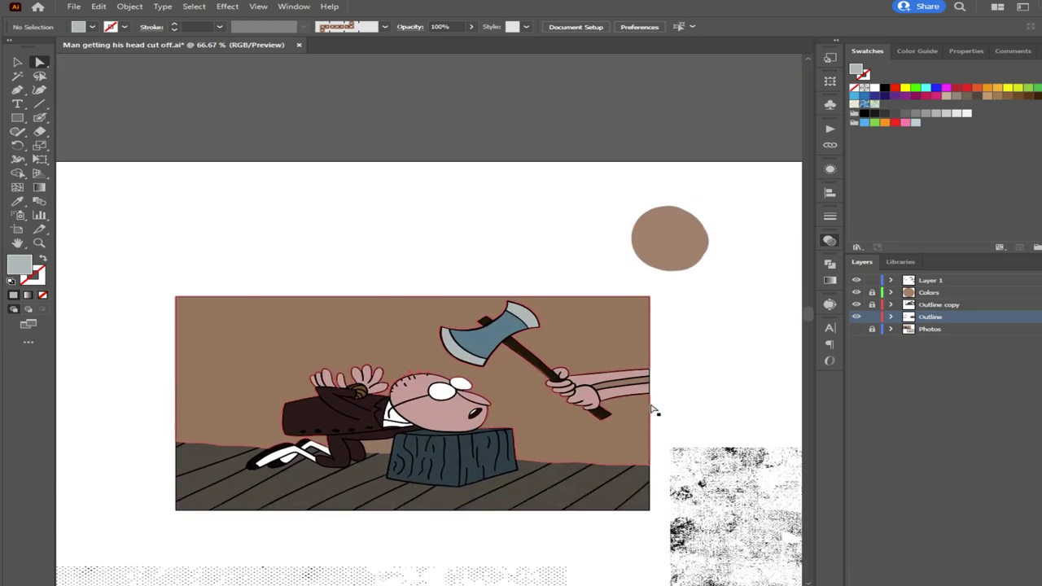
left_click(763, 504)
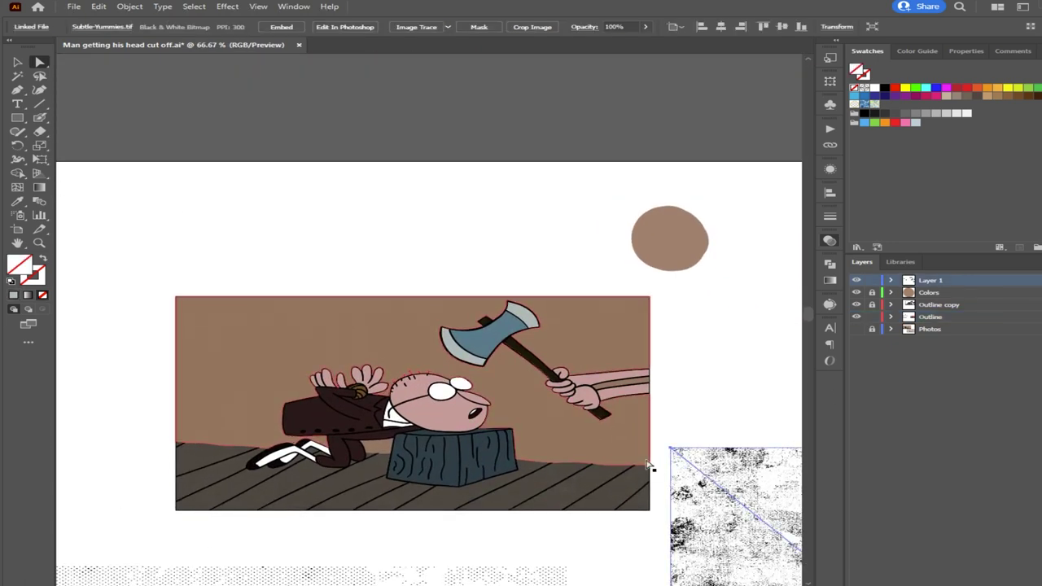
scroll(651, 468, "down", 1)
scroll(627, 481, "up", 2)
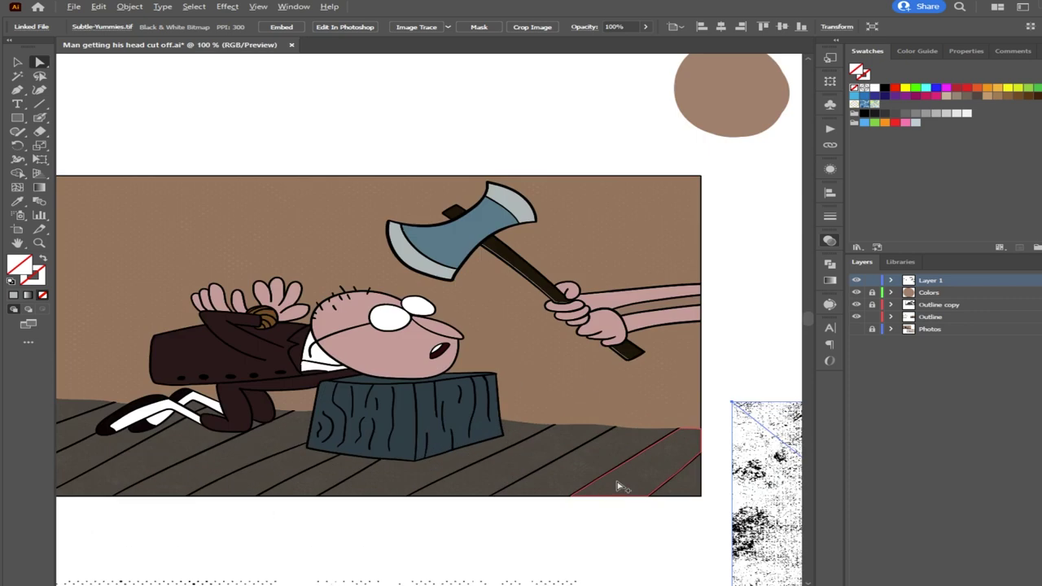
left_click_drag(410, 482, 463, 537)
Nudge the main section of the axe handle slightly to cover the white gap along its lower outline
scroll(604, 356, "up", 5)
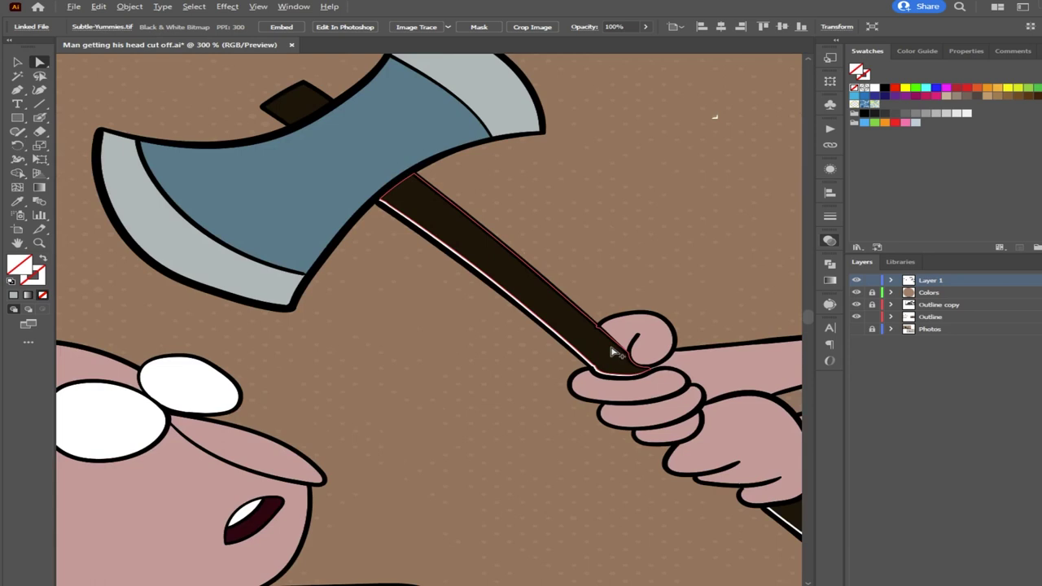
left_click_drag(604, 356, 598, 360)
left_click(393, 345)
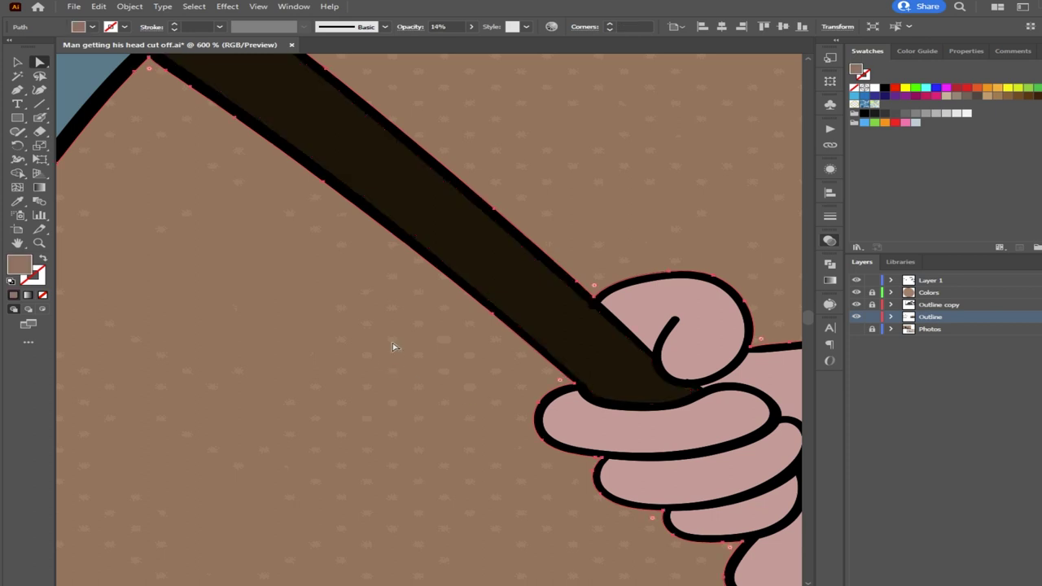
Nudge the end piece of the axe handle below the hands slightly to cover the white gap along its outline
scroll(437, 311, "down", 1)
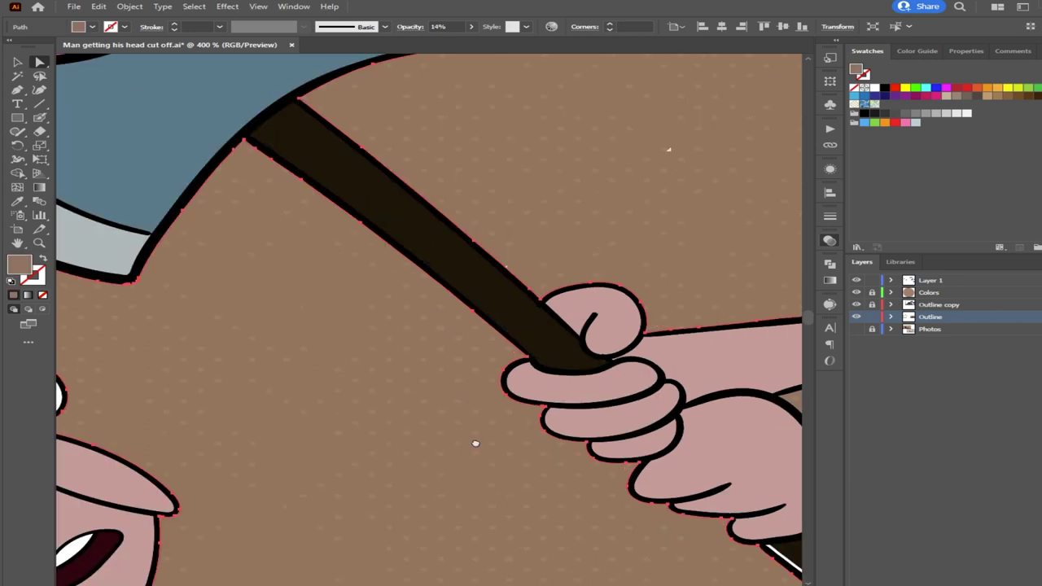
left_click_drag(527, 476, 413, 317)
left_click_drag(519, 370, 418, 328)
scroll(656, 355, "up", 2)
left_click_drag(619, 364, 616, 373)
scroll(587, 470, "down", 6)
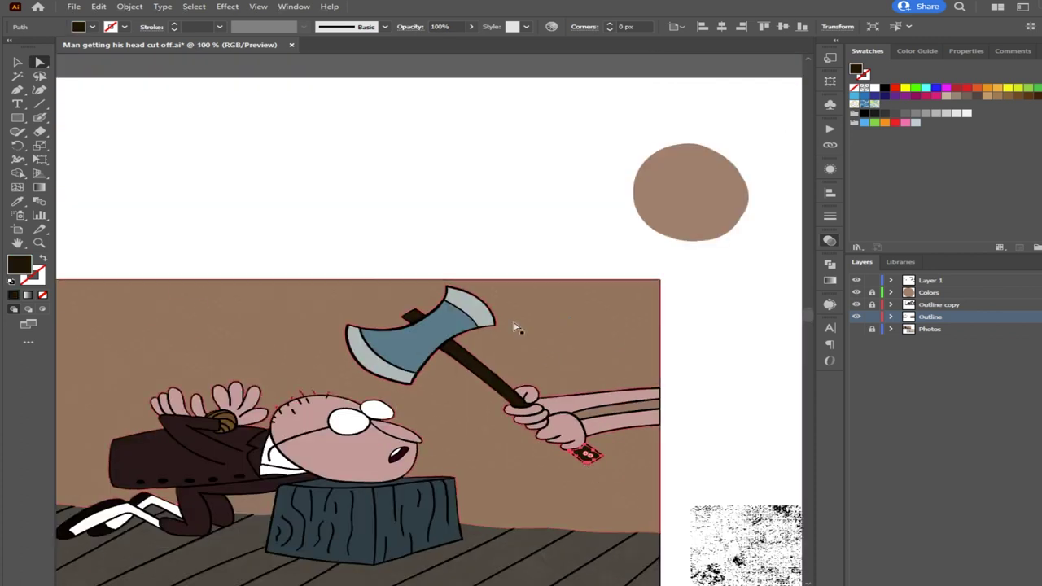
left_click(428, 209)
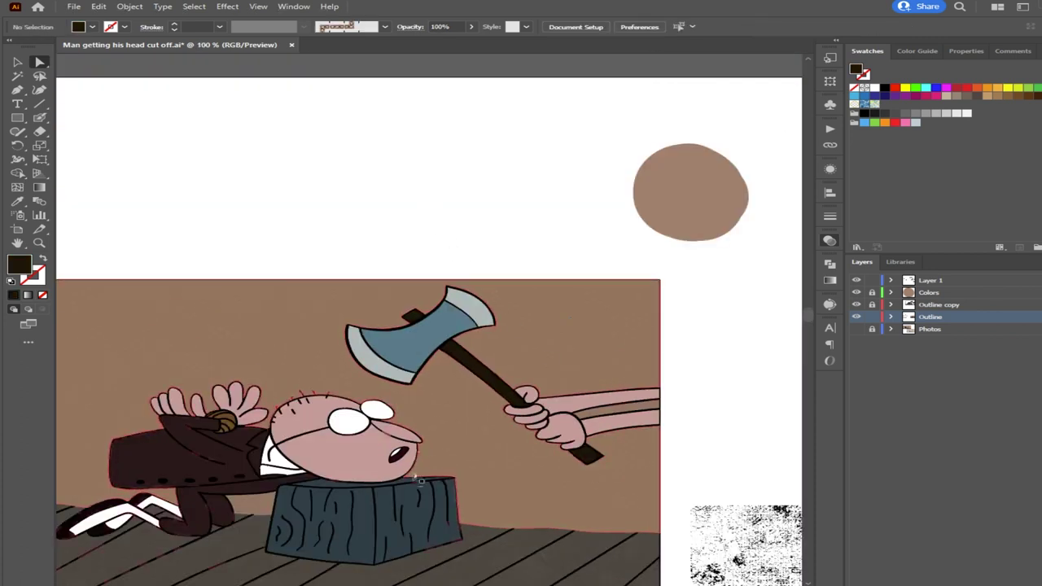
Try a slightly greyer pink for the fill of the man's lower face
left_click(355, 459)
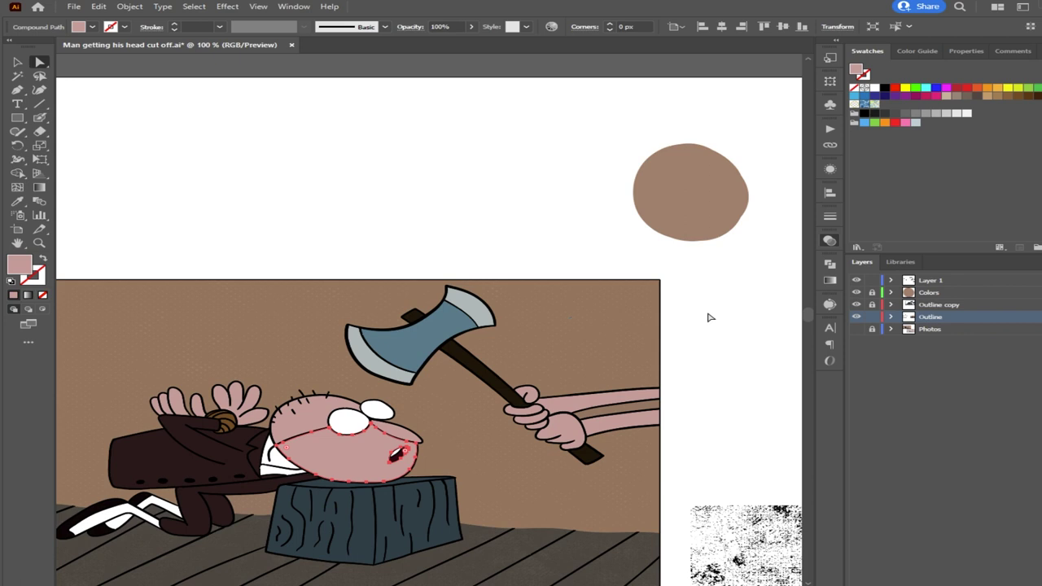
scroll(358, 442, "up", 2)
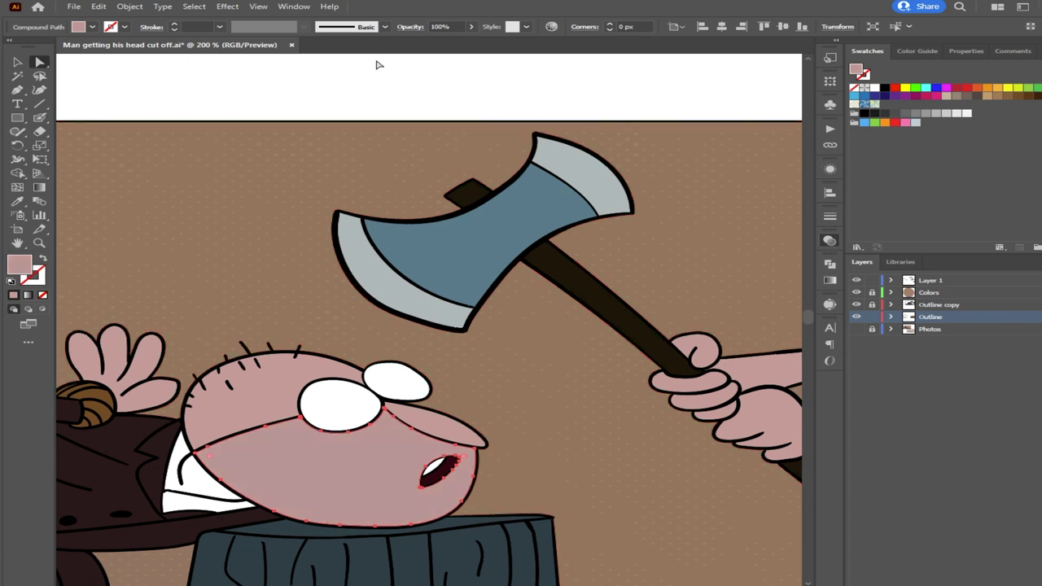
left_click(380, 110)
Give the man's nose, upper head and lower face one uniform pink fill
scroll(354, 491, "up", 3)
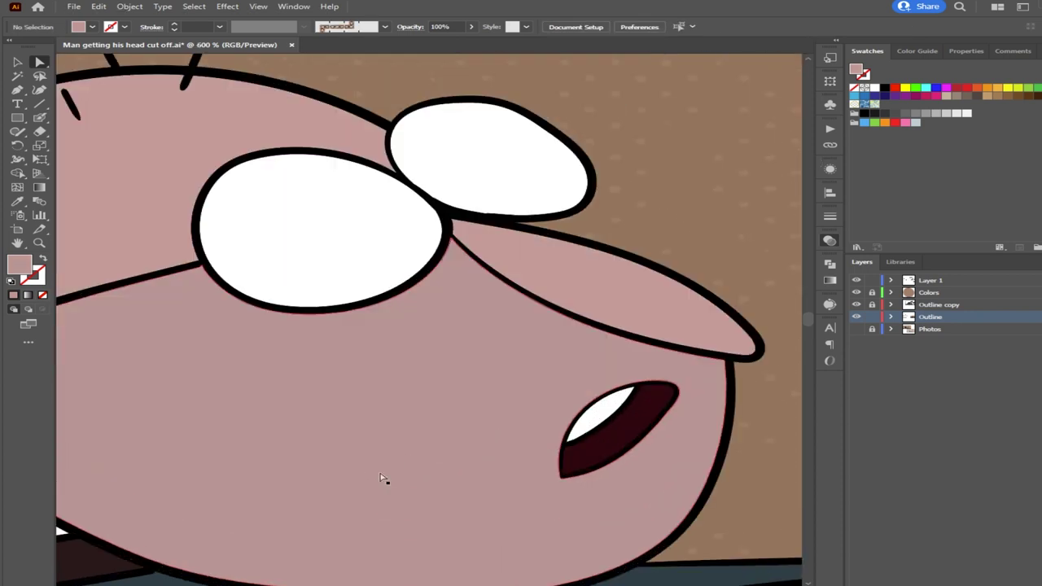
left_click(573, 281)
left_click(203, 209, "shift")
key("i")
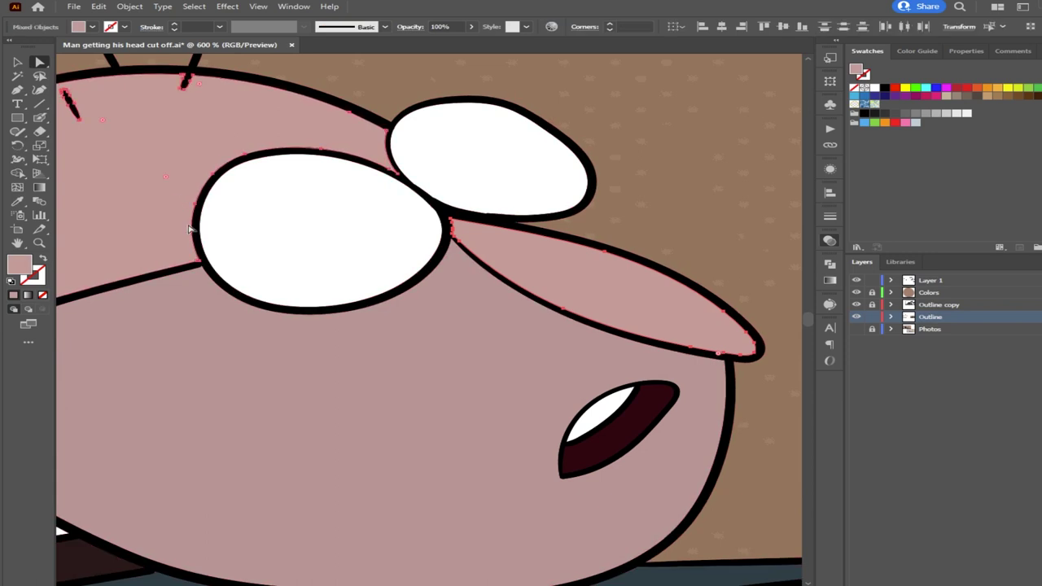
scroll(298, 354, "down", 4)
left_click_drag(298, 372, 445, 358)
left_click(39, 62)
left_click(114, 68)
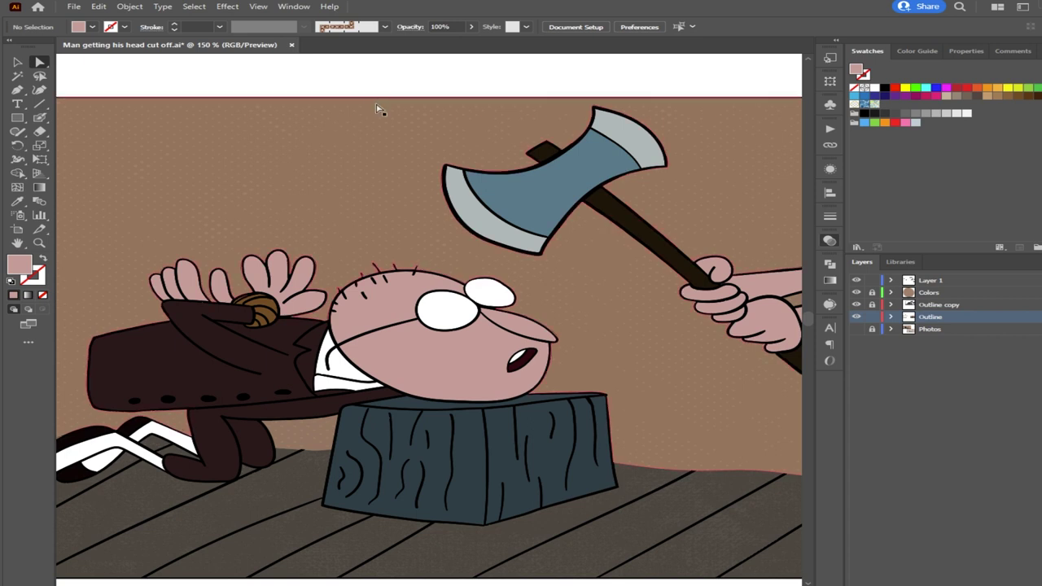
Examine the lower face, chopping block and floorboards up close for mismatched colours or gaps in the fills
left_click_drag(499, 379, 517, 357)
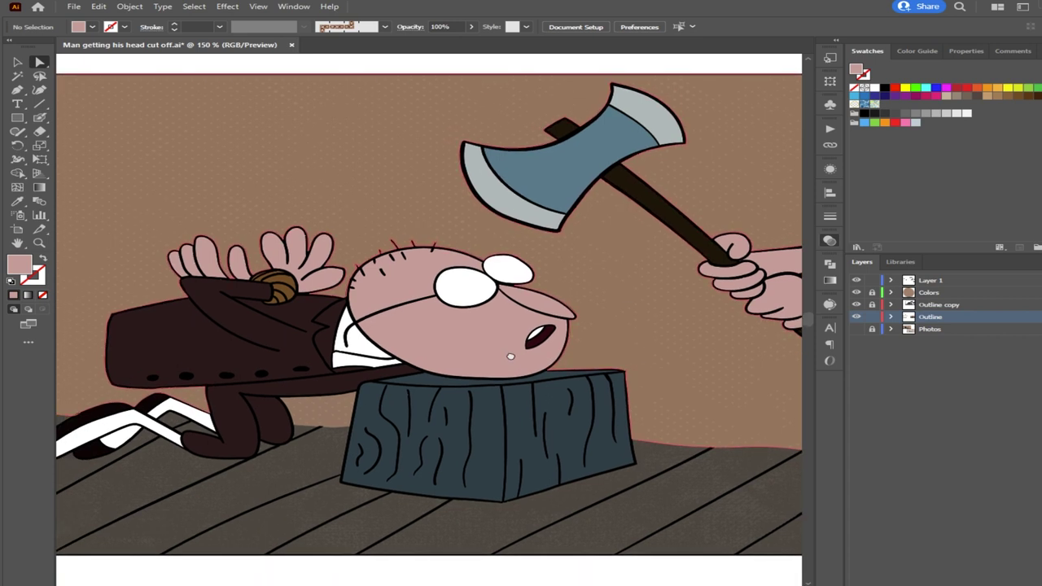
scroll(472, 353, "up", 2)
left_click(460, 350)
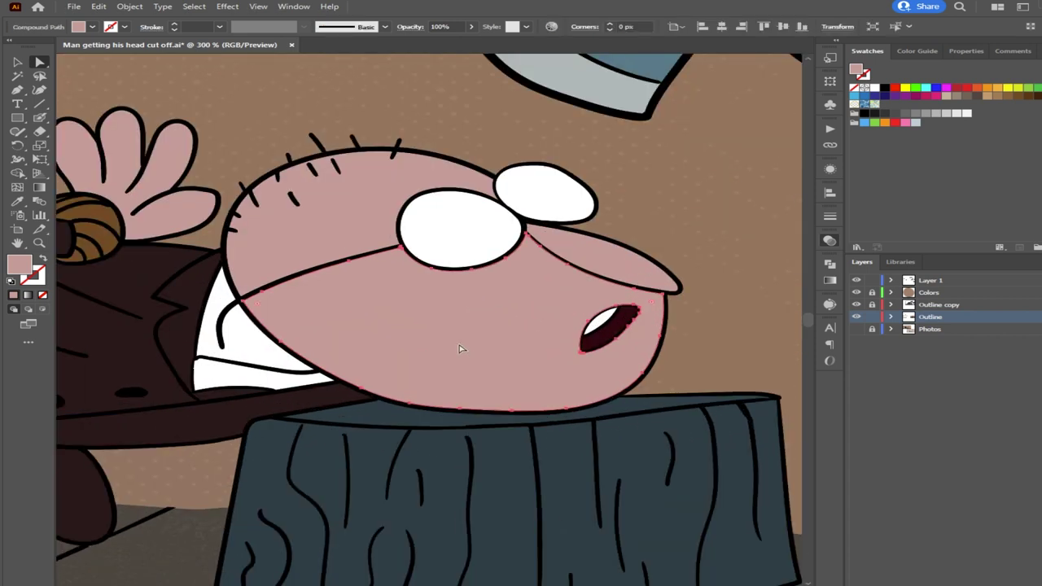
key("i")
key("a")
scroll(320, 171, "down", 3)
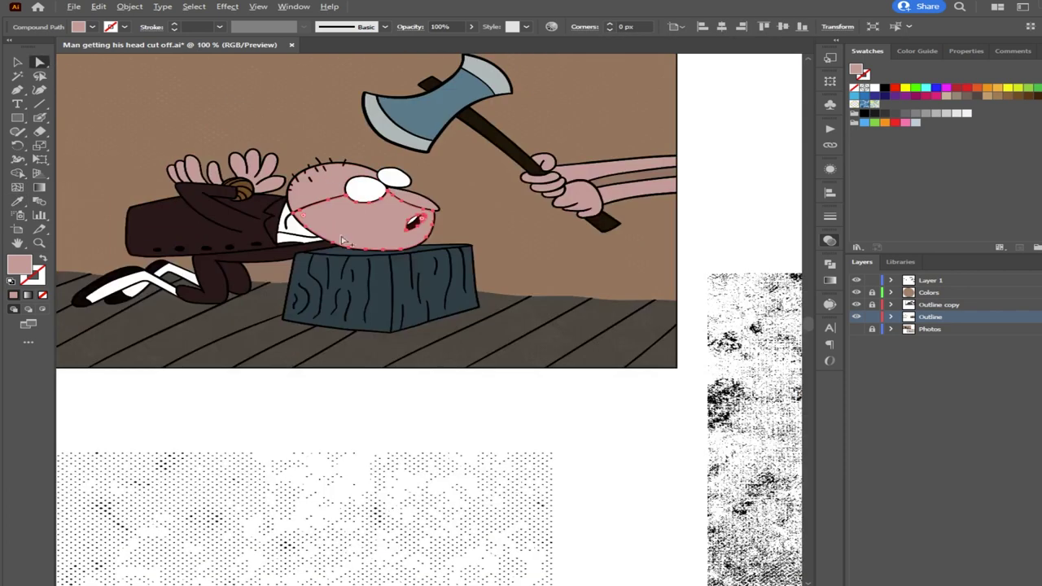
left_click(374, 387)
scroll(380, 366, "up", 3)
scroll(411, 372, "up", 1)
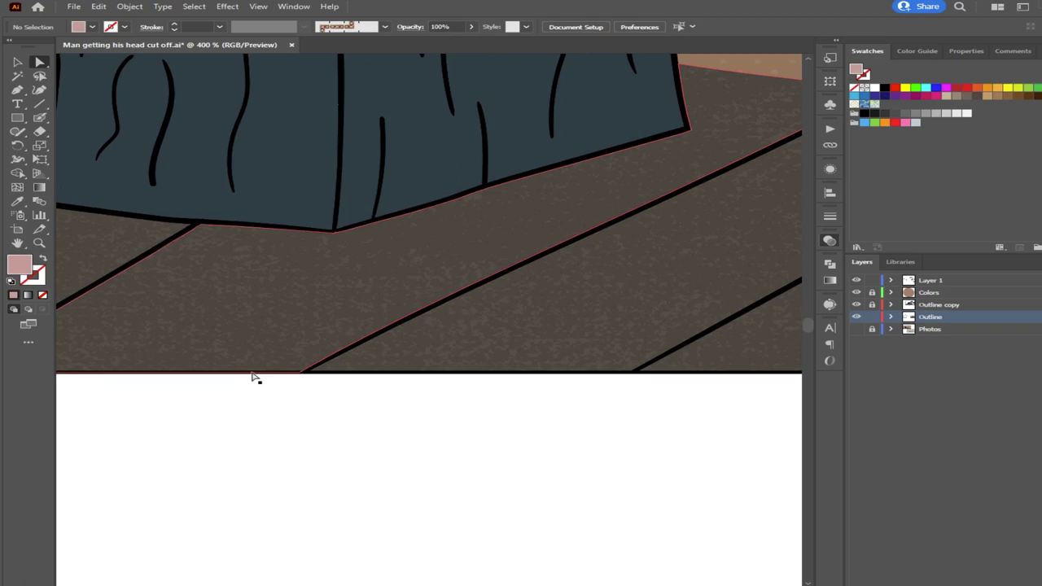
left_click_drag(259, 376, 533, 484)
left_click_drag(429, 279, 315, 453)
left_click_drag(297, 351, 379, 489)
scroll(367, 391, "down", 5)
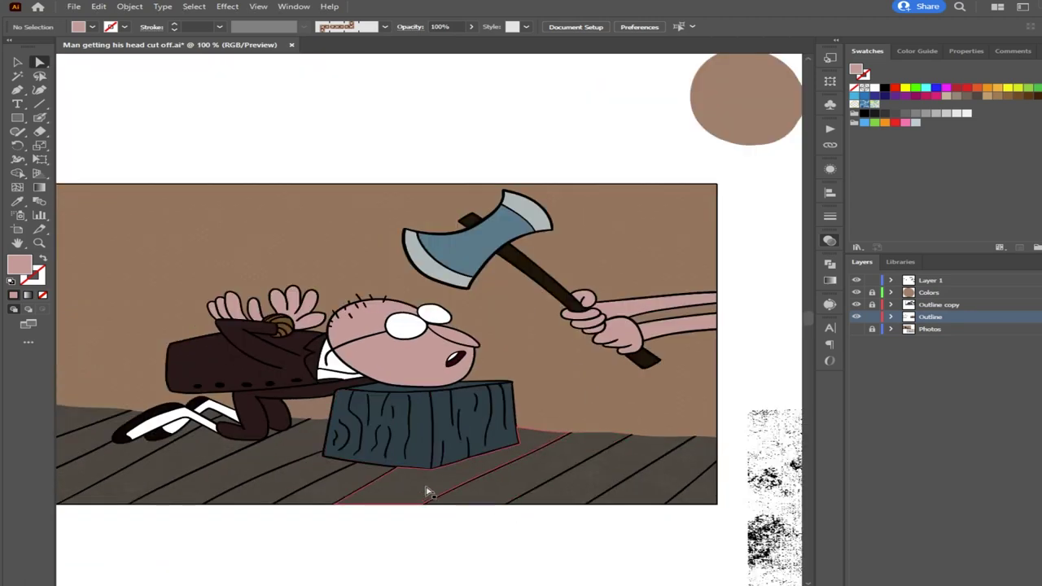
Show the Photos layer and compare the coloured drawing with the reference photo
left_click(855, 328)
scroll(368, 386, "down", 1)
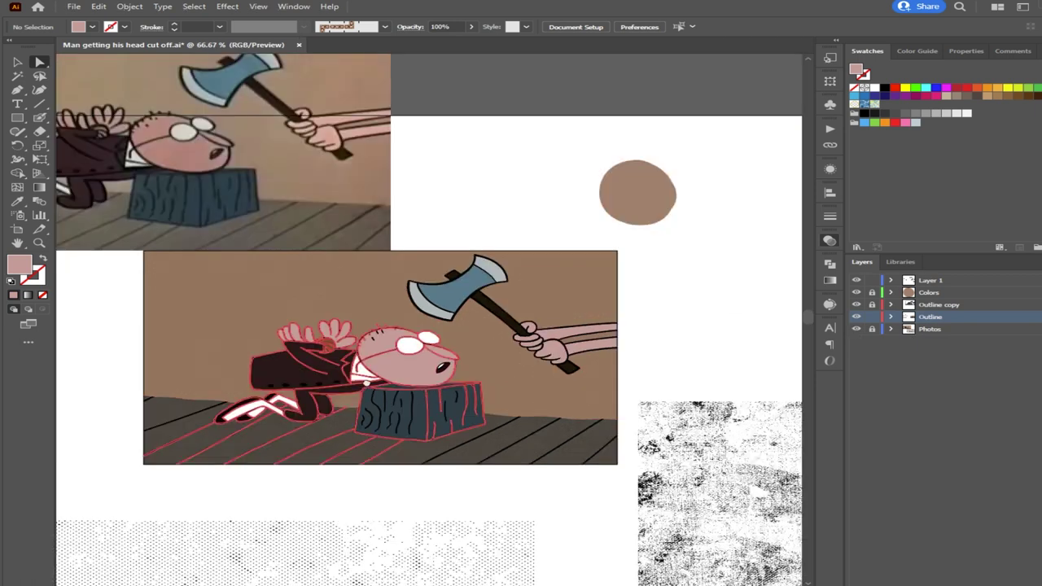
left_click_drag(366, 383, 468, 389)
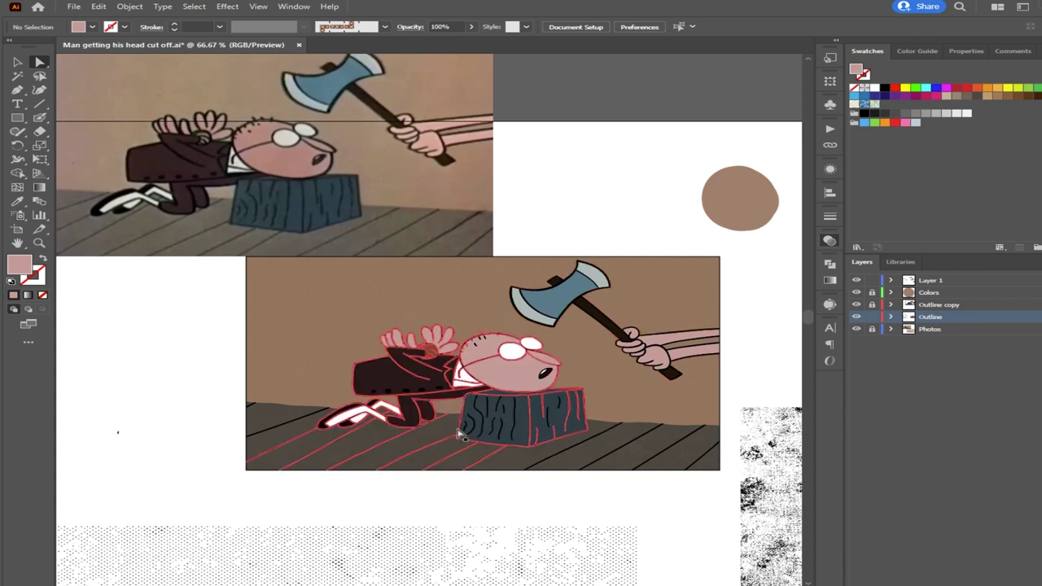
scroll(162, 180, "up", 5)
scroll(376, 203, "down", 4)
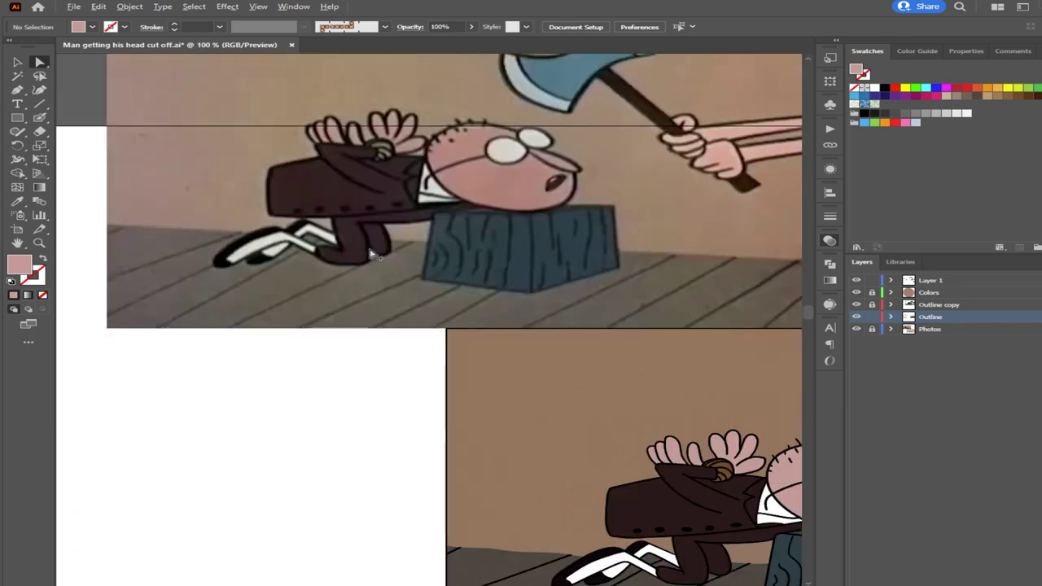
scroll(163, 273, "down", 1)
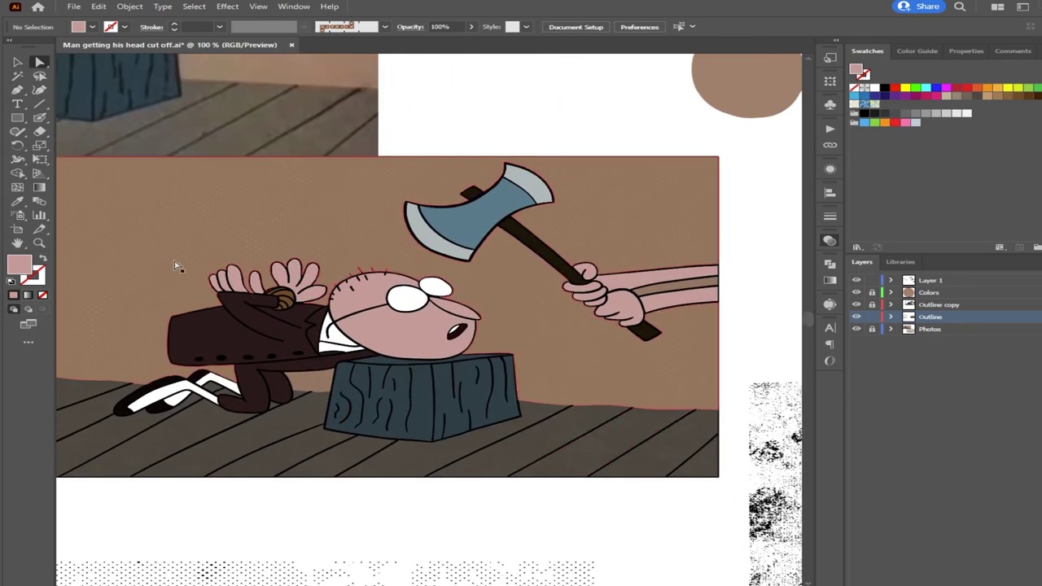
scroll(667, 353, "down", 1)
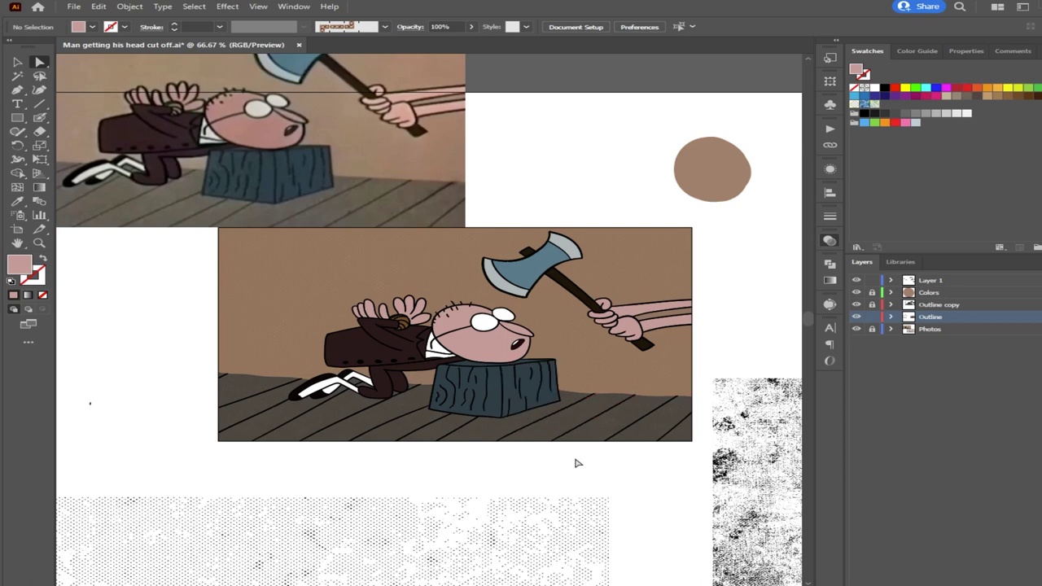
scroll(543, 464, "down", 1)
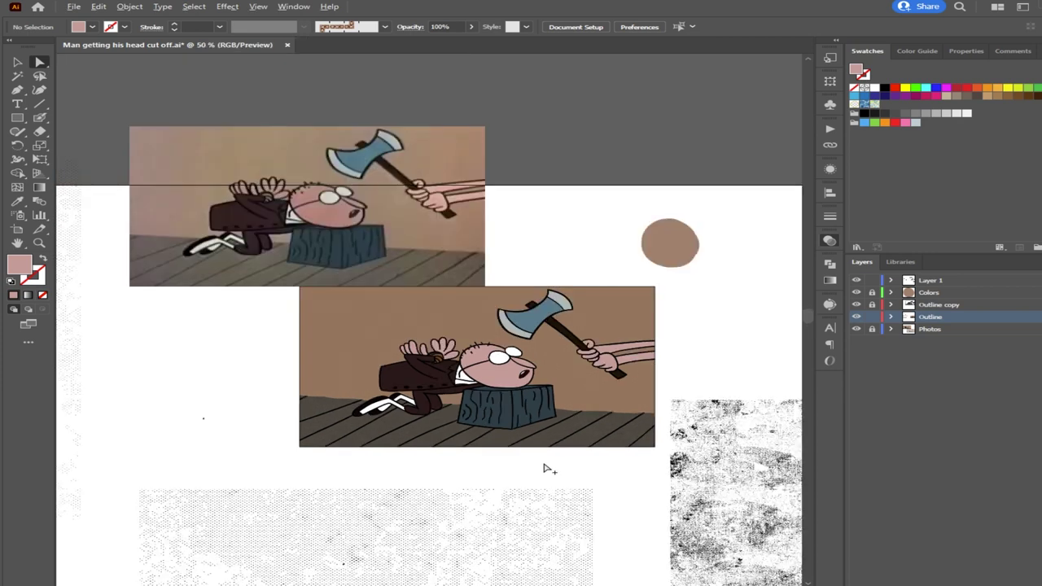
Hide the Photos layer and Layer 1, which holds the black-and-white texture images
left_click(857, 330)
left_click(757, 440)
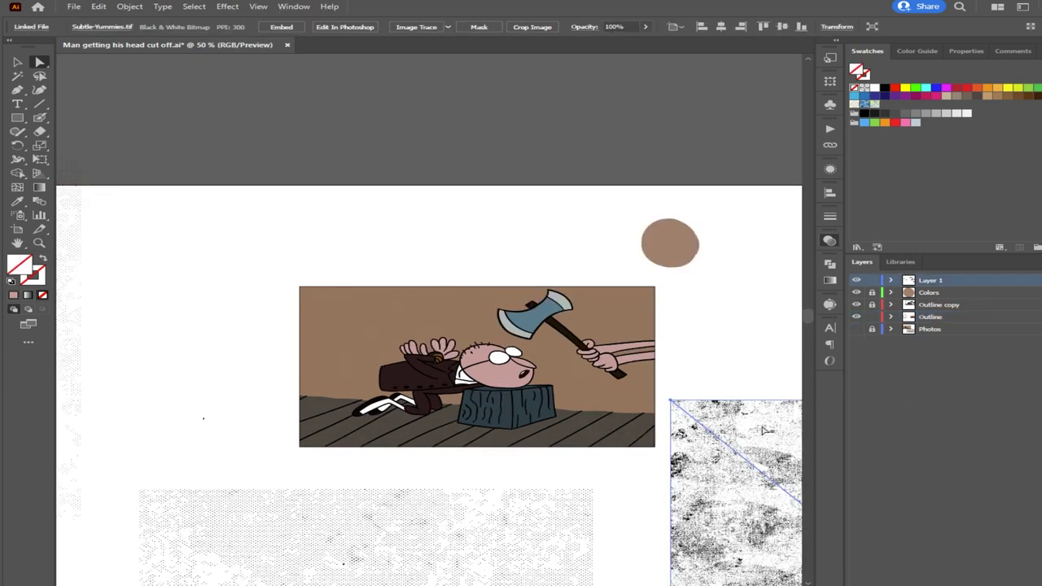
left_click(857, 280)
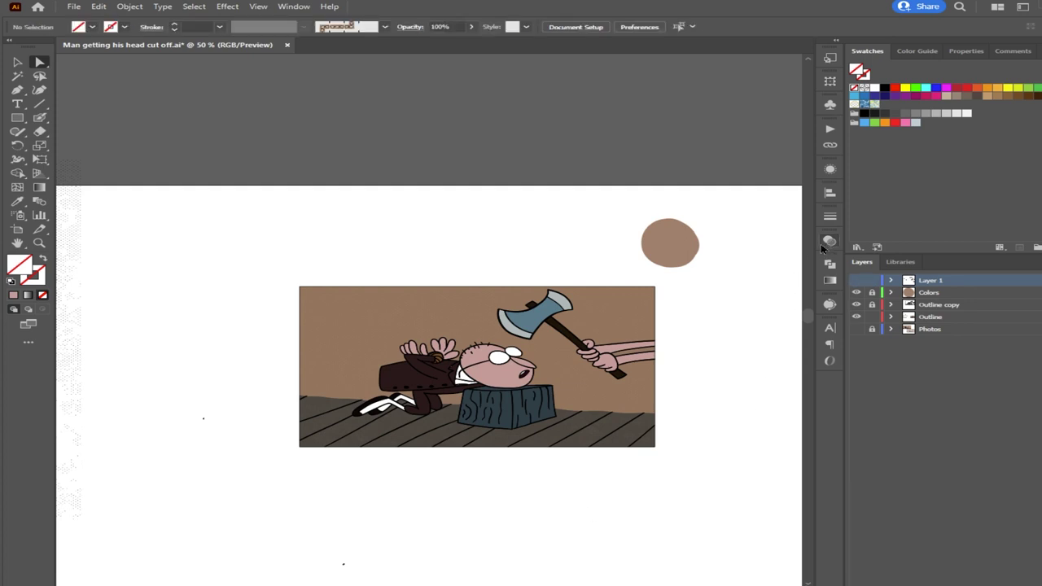
Unlock the Colors layer and delete it
left_click(871, 293)
left_click(922, 294)
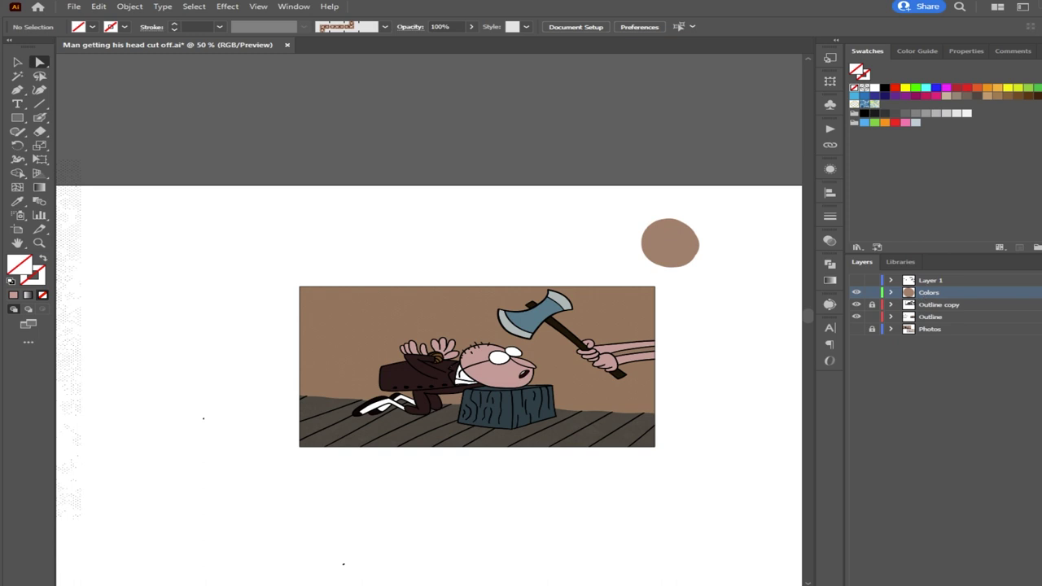
key("ctrl+z")
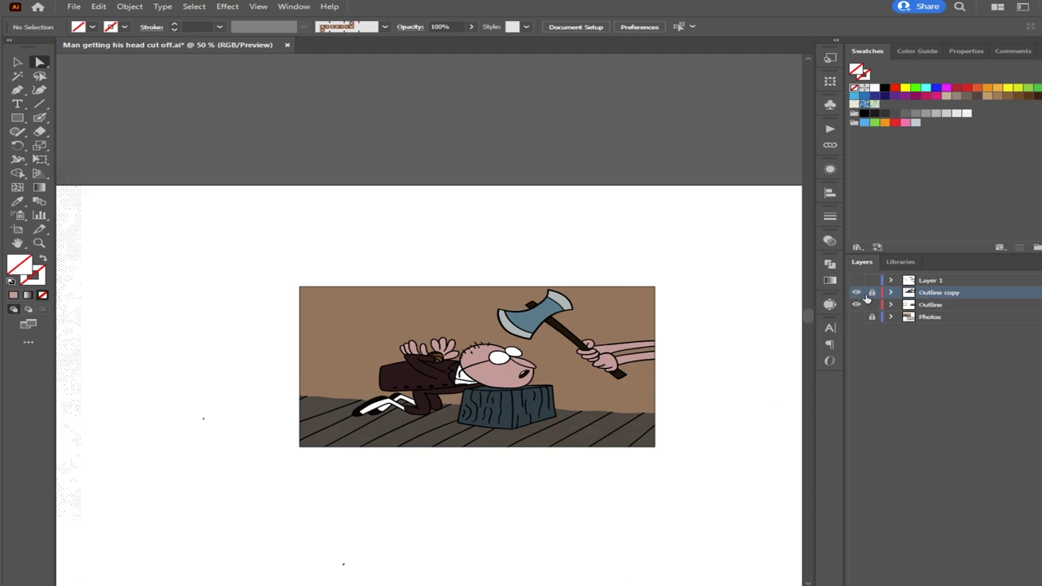
Hide the Outline copy layer and examine the drawing's outer edges and arms up close without the black frame
left_click(855, 293)
scroll(647, 387, "up", 5, "alt")
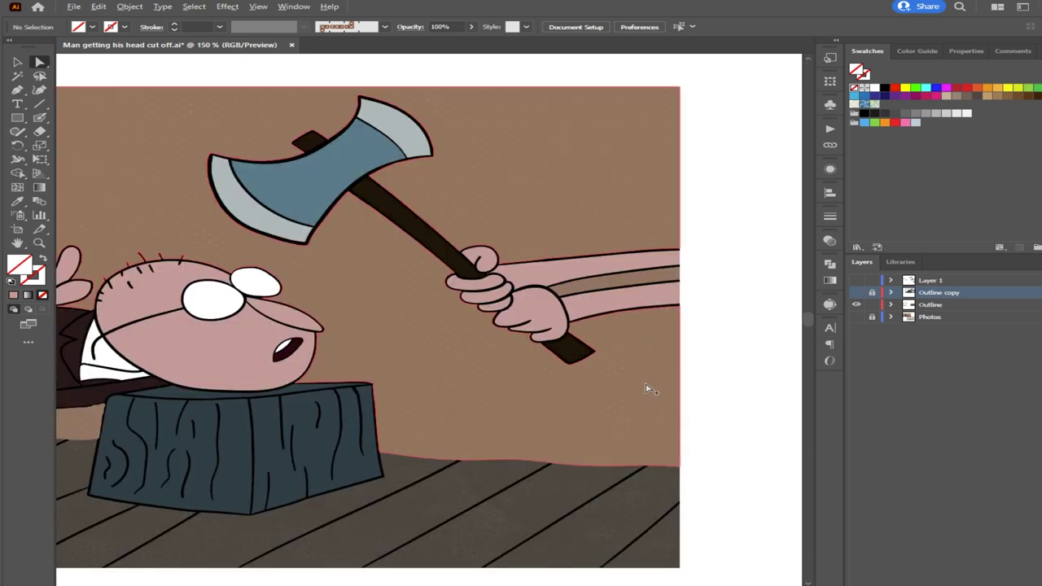
left_click_drag(733, 353, 618, 400)
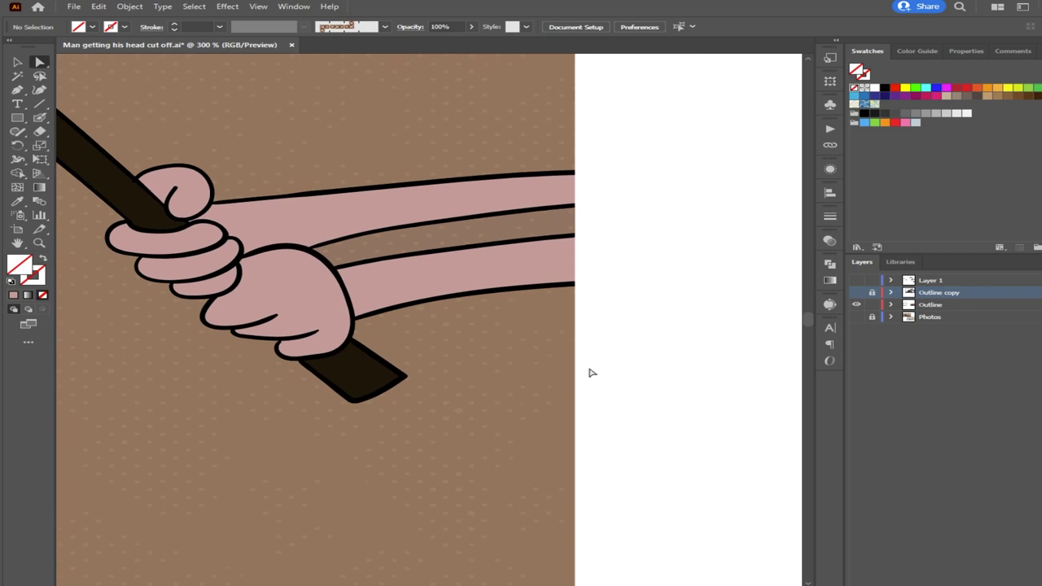
scroll(584, 366, "up", 4)
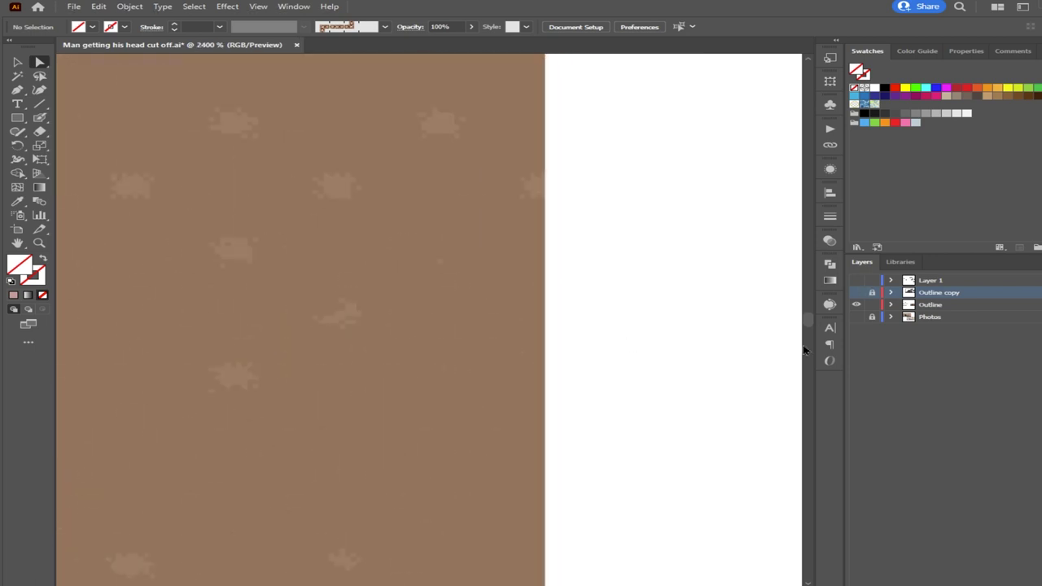
scroll(657, 385, "down", 2)
scroll(641, 389, "down", 5)
left_click_drag(439, 462, 581, 457)
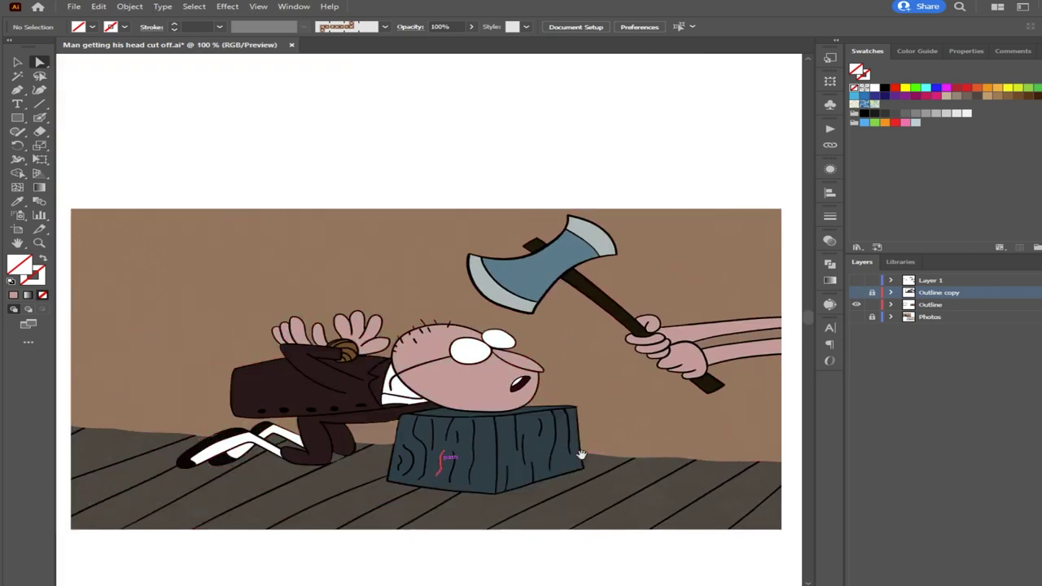
scroll(481, 559, "down", 3)
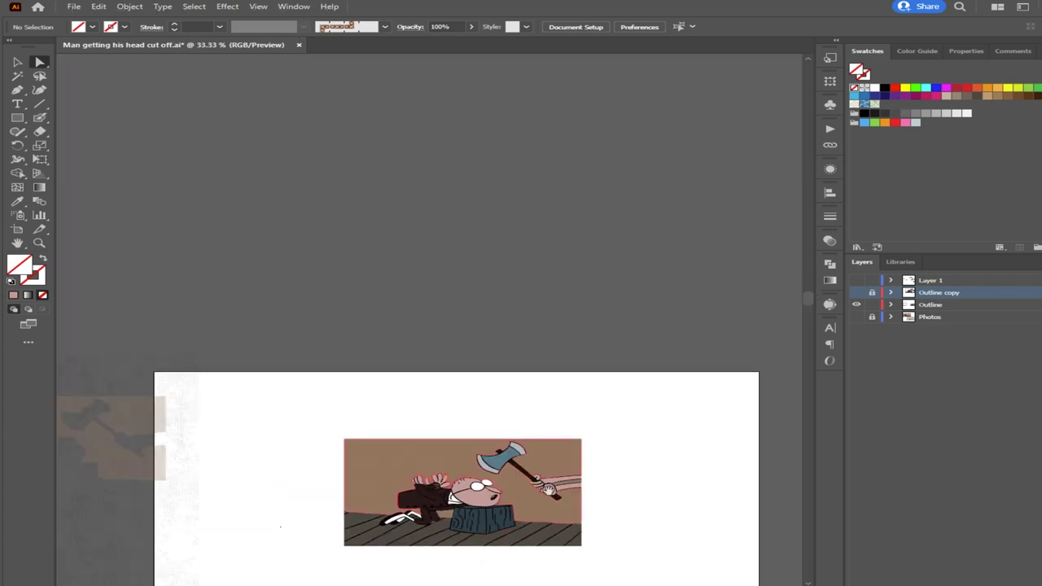
Unlock and show the Outline copy layer and delete the right edge of the black frame around the drawing
left_click(16, 62)
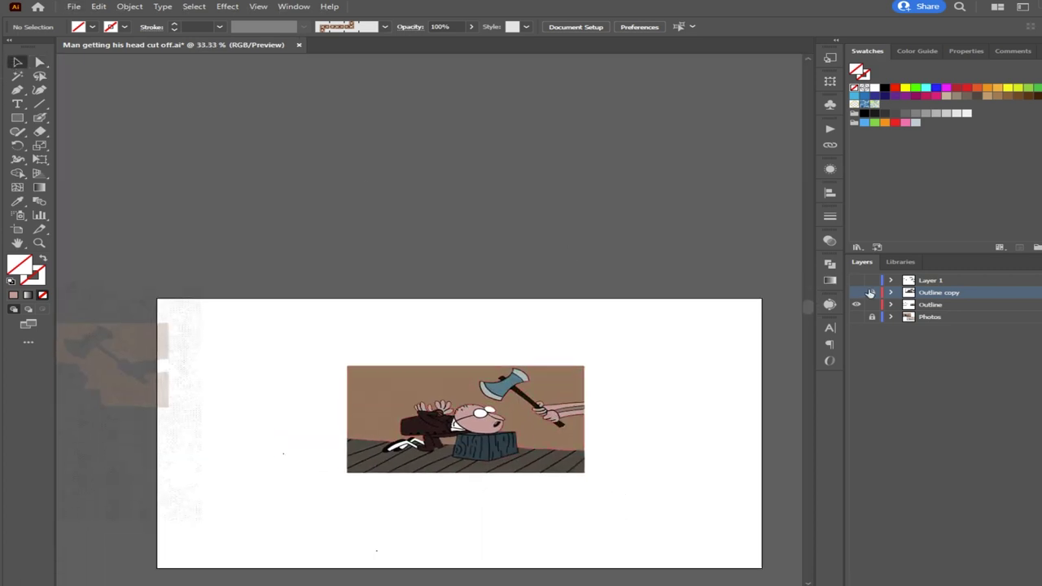
left_click(856, 293)
scroll(628, 431, "up", 7)
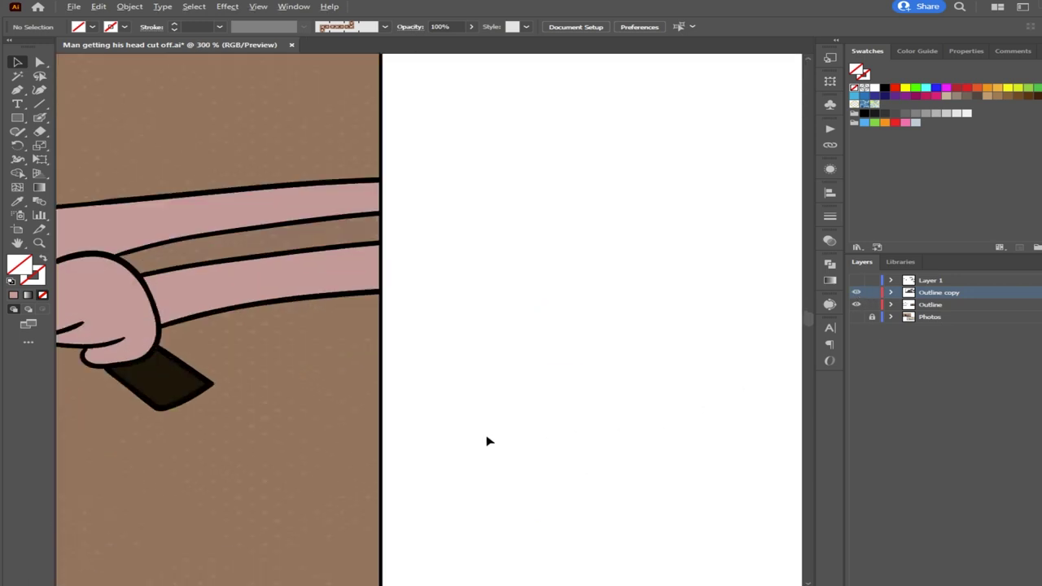
left_click_drag(432, 366, 539, 428)
left_click(39, 62)
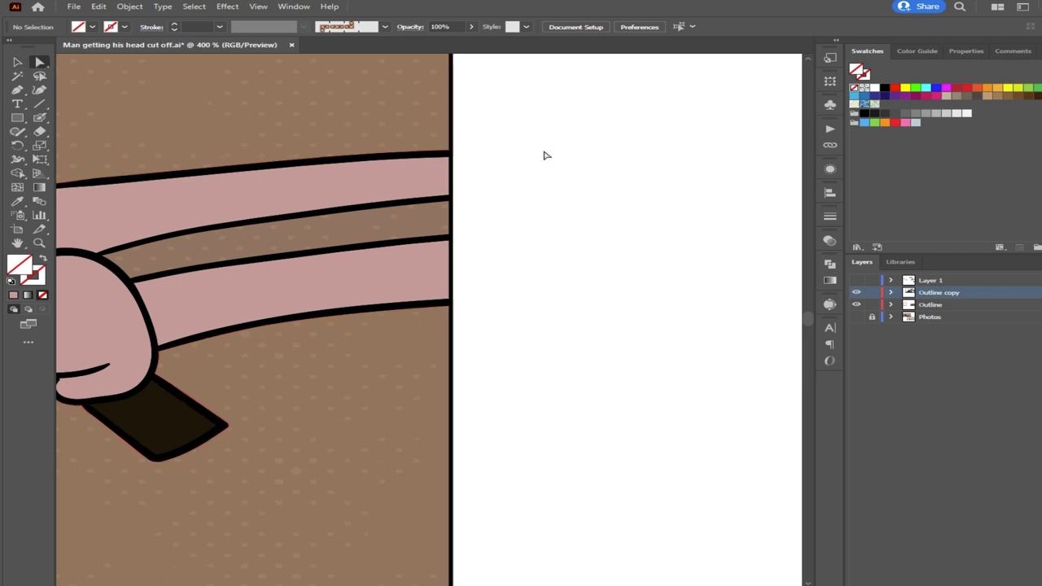
left_click(452, 170)
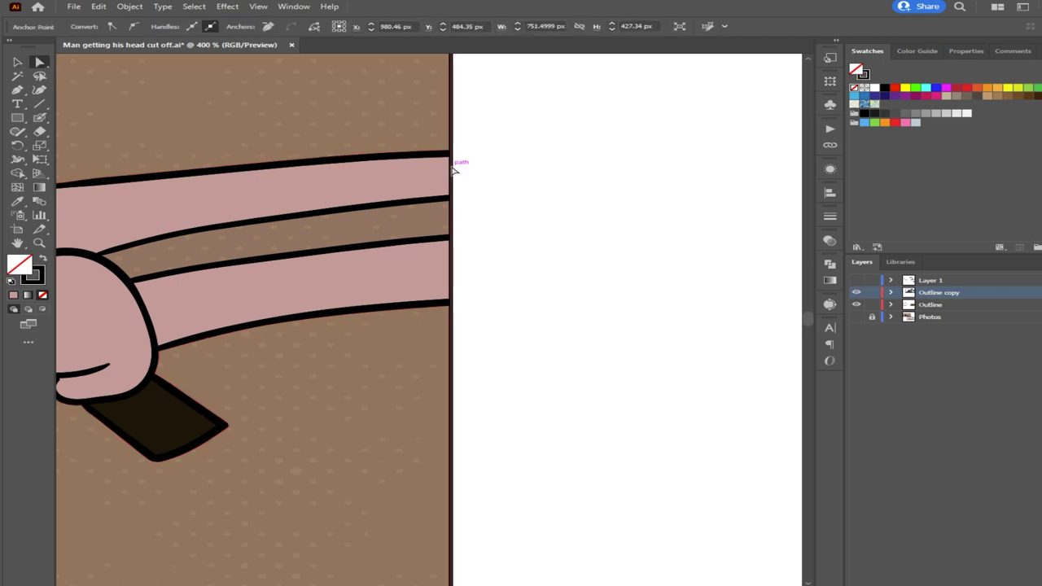
scroll(542, 262, "down", 3)
scroll(540, 263, "down", 2)
left_click_drag(382, 324, 539, 321)
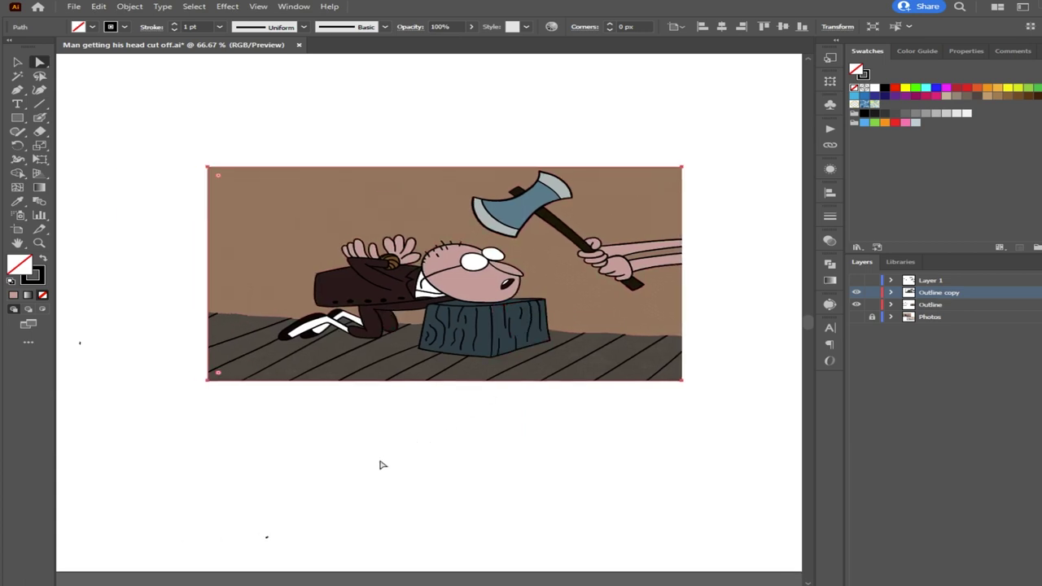
left_click(221, 425)
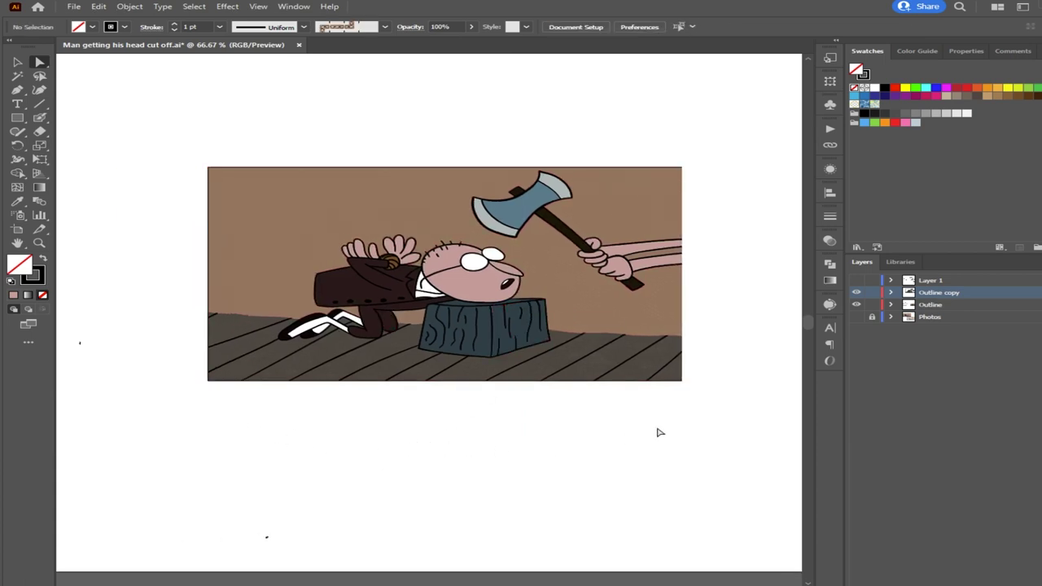
Delete the remaining sides of the black frame around the drawing
scroll(285, 411, "up", 3)
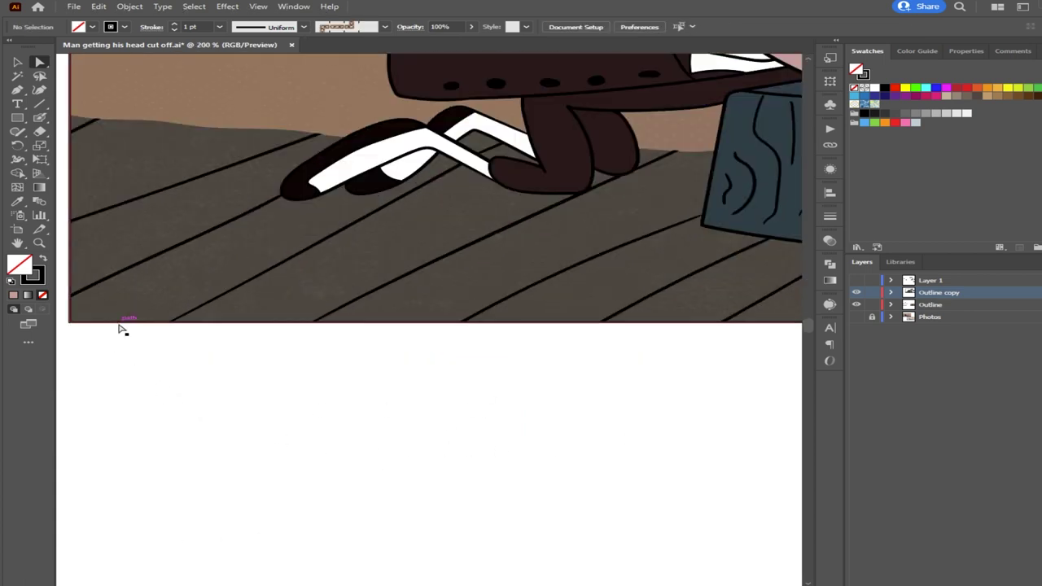
left_click(119, 324)
left_click(121, 342)
left_click(90, 309)
left_click(258, 500)
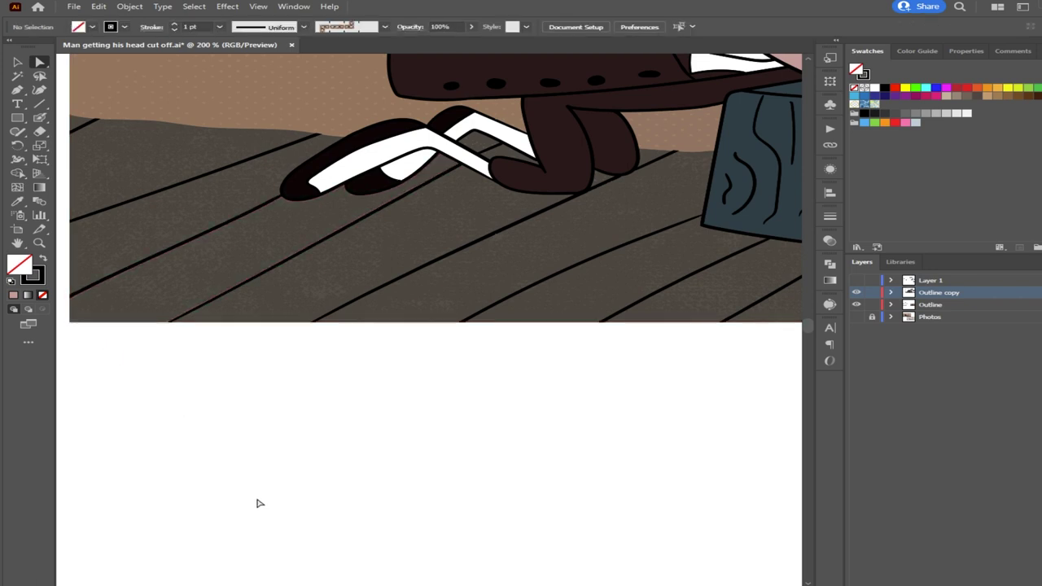
scroll(404, 436, "down", 2)
left_click_drag(508, 418, 412, 447)
scroll(488, 426, "down", 1)
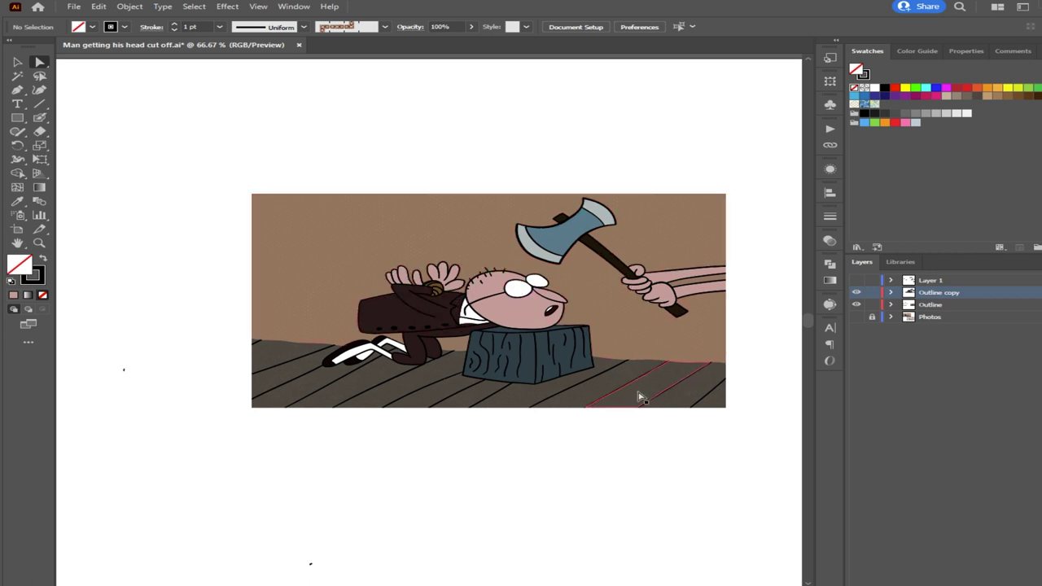
Try moving a floorboard near the lower right corner out of the drawing, and undo the move
left_click_drag(639, 398, 552, 445)
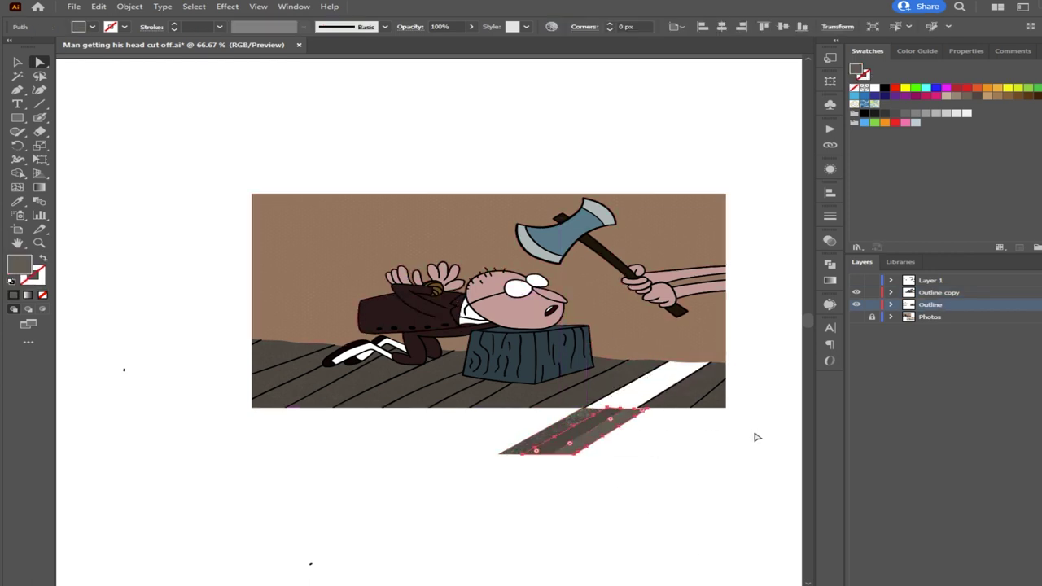
key("ctrl+z")
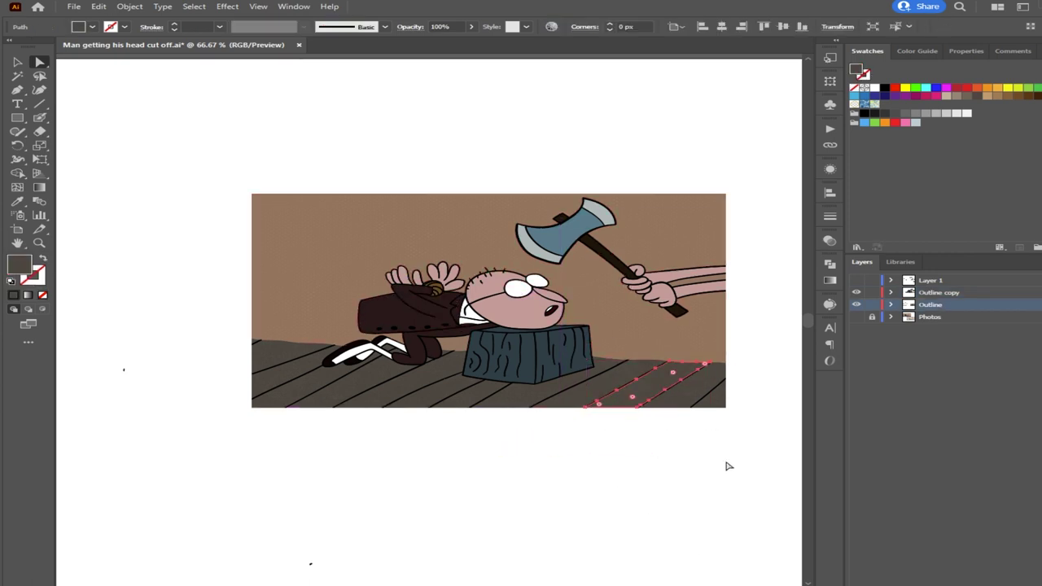
left_click(727, 466)
scroll(725, 466, "down", 1)
Save the document
left_click_drag(630, 463, 538, 437)
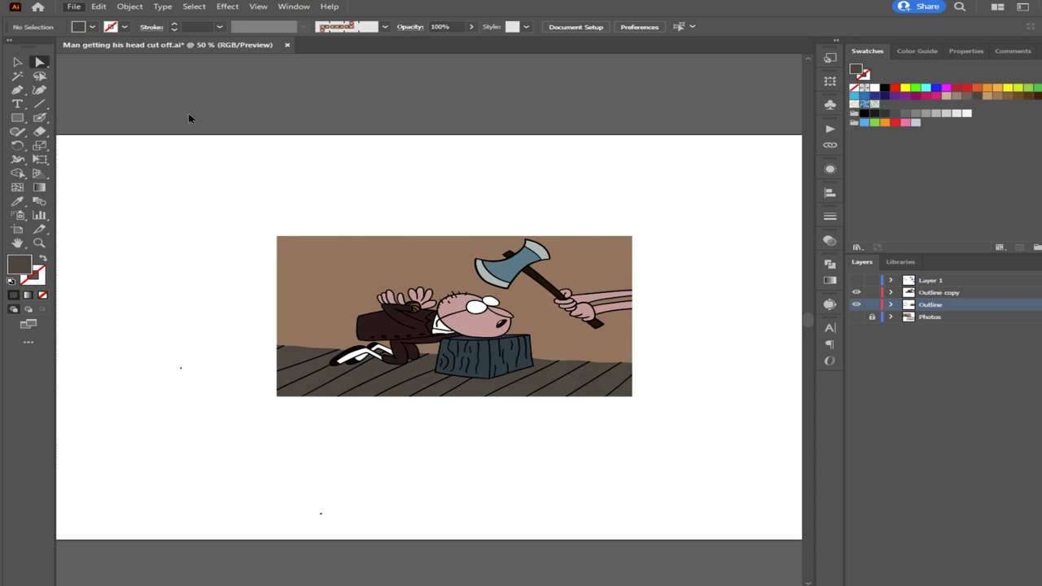
left_click(18, 64)
key("ctrl+s")
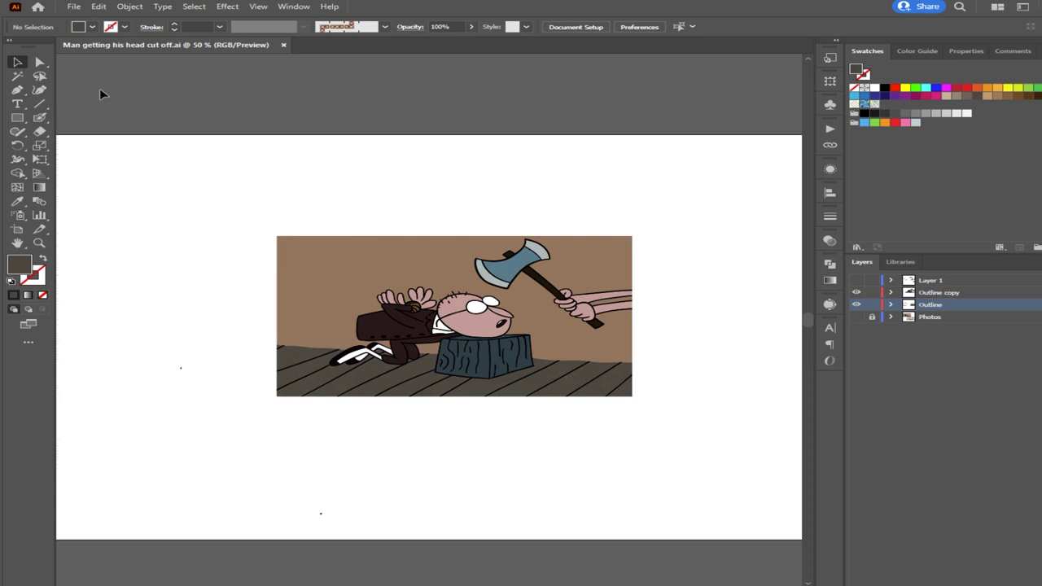
Select the whole drawing to check for leftover pieces that extend beyond the left side of the artboard
left_click_drag(686, 447, 240, 245)
scroll(529, 267, "down", 1)
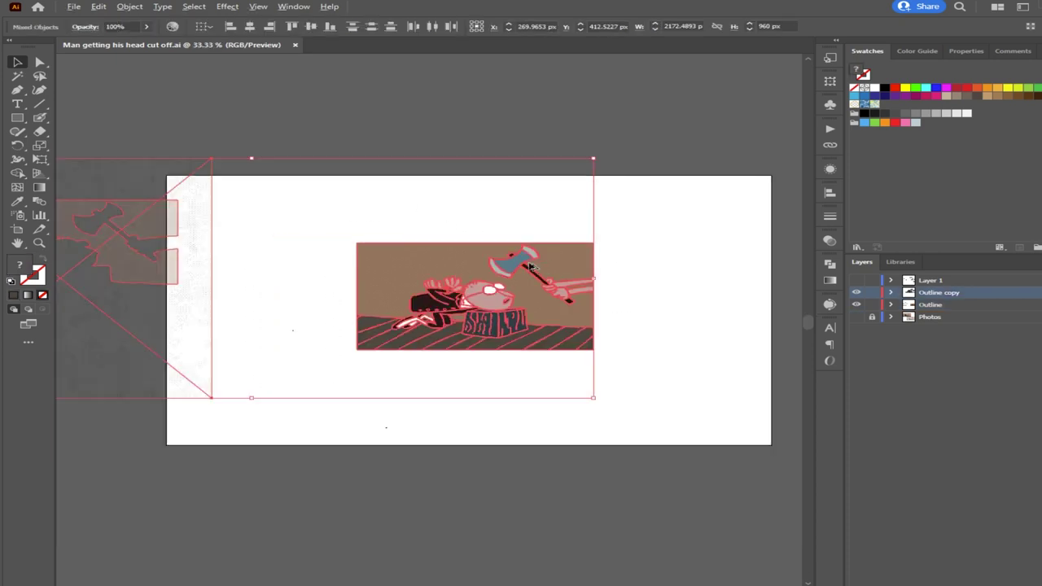
left_click(222, 431)
left_click(167, 336)
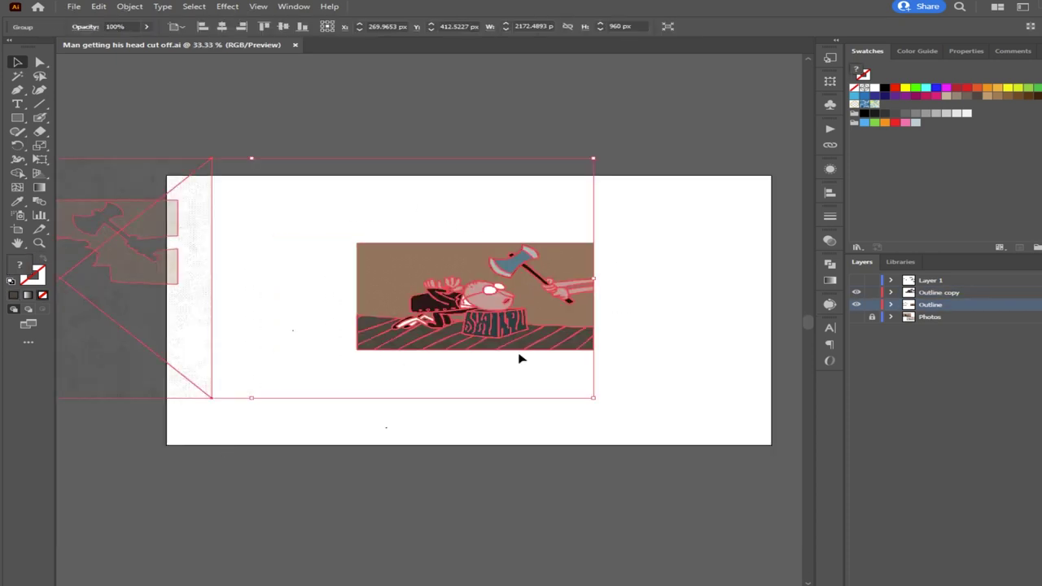
left_click(182, 470)
left_click_drag(179, 465, 457, 461)
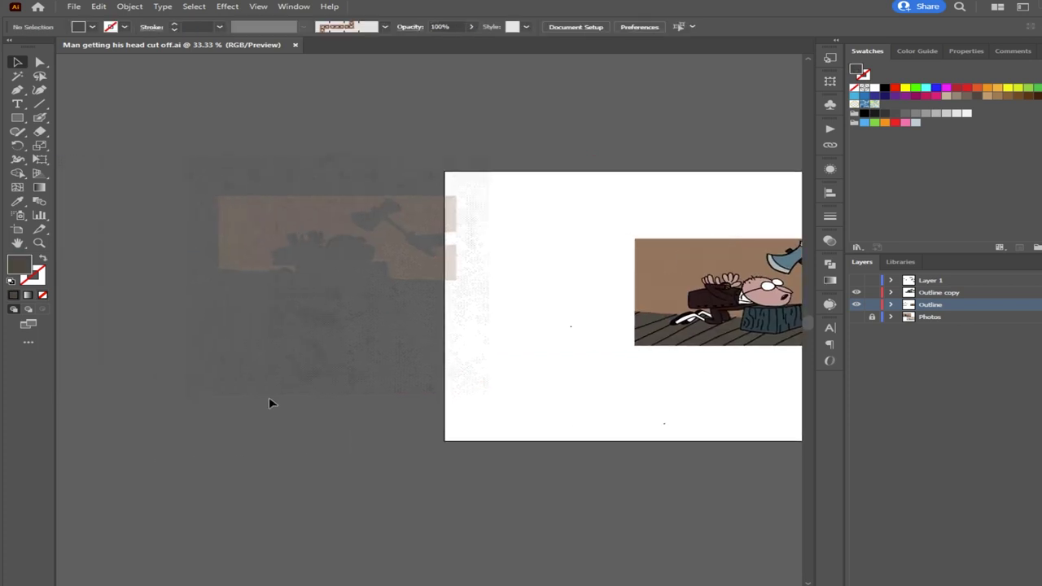
Delete the faded wall shape and texture leftovers beyond the artboard's left edge, keeping the drawing
left_click(249, 188)
left_click(39, 62)
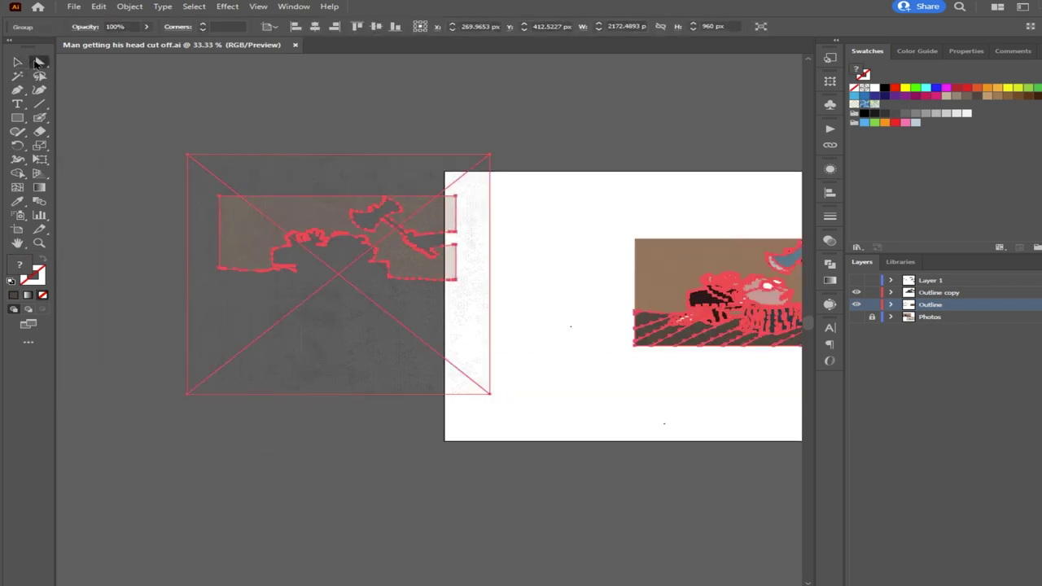
left_click(218, 102)
left_click_drag(303, 405, 306, 404)
key("Delete")
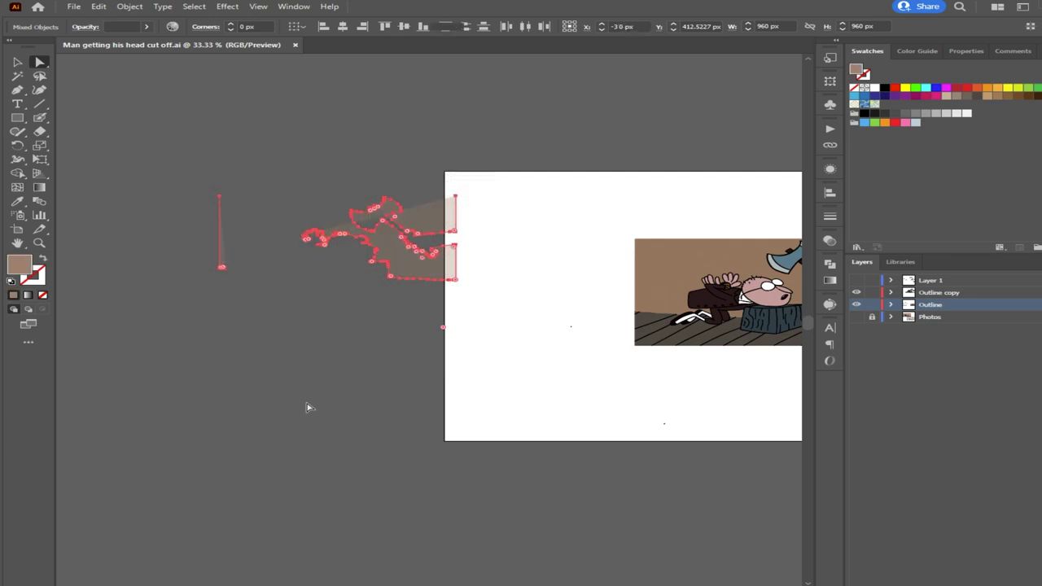
key("Delete")
left_click(425, 398)
left_click_drag(565, 395, 278, 399)
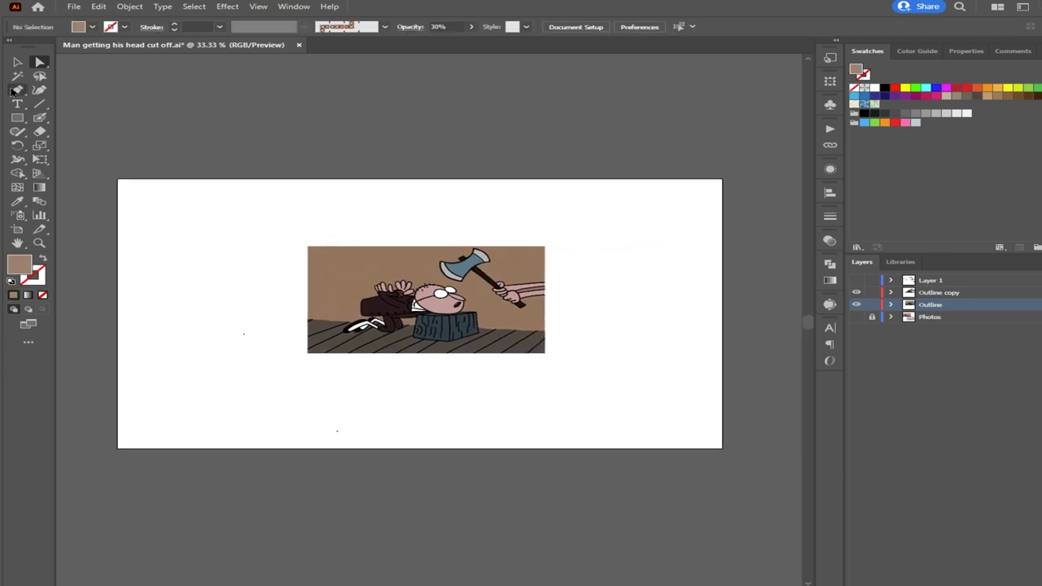
Delete the stray black dot to the left of the drawing on the artboard
left_click(18, 64)
left_click_drag(606, 407, 249, 188)
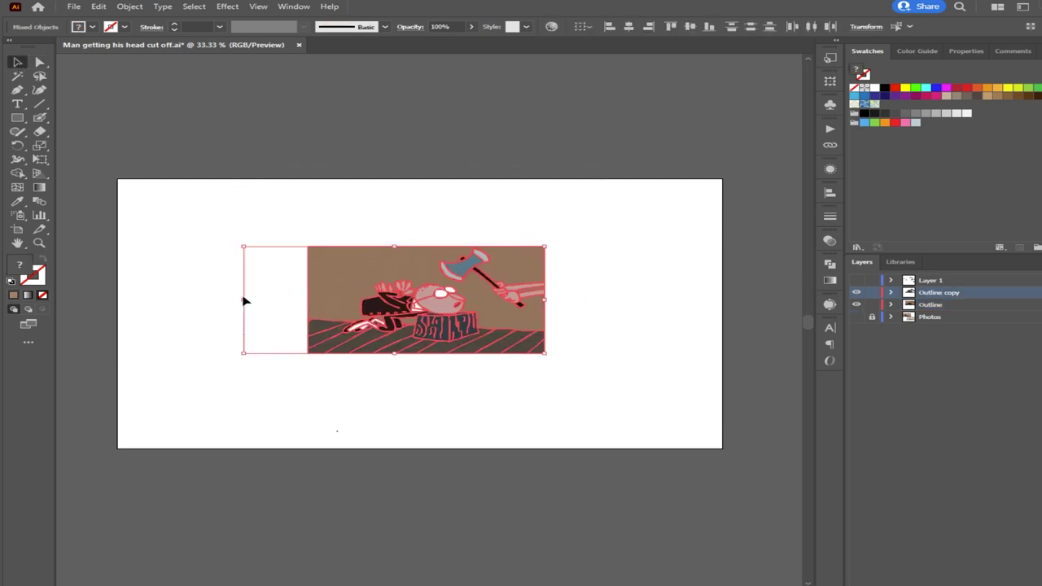
left_click(40, 62)
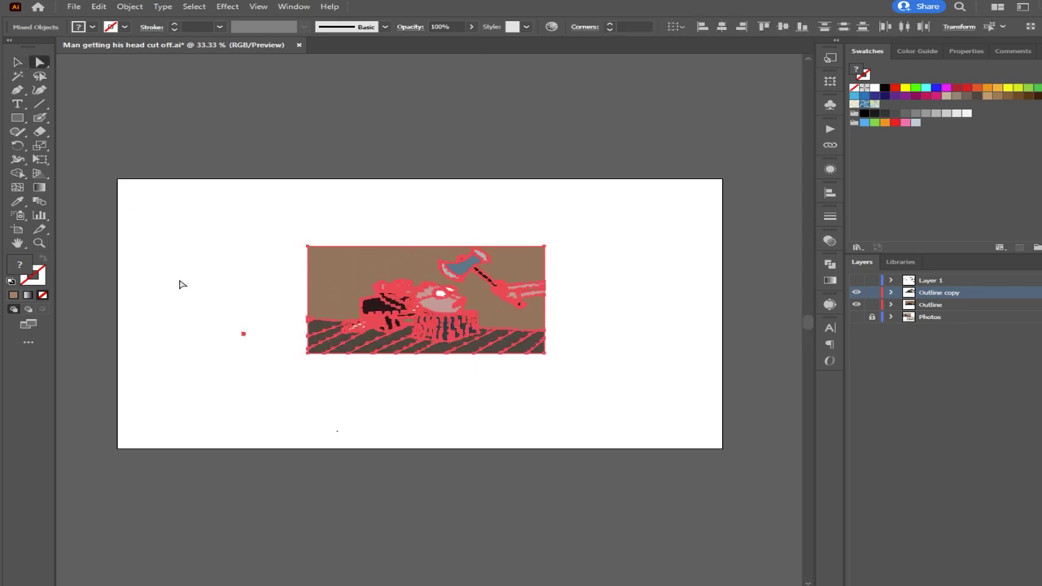
left_click(181, 283)
left_click(243, 334)
left_click(224, 311)
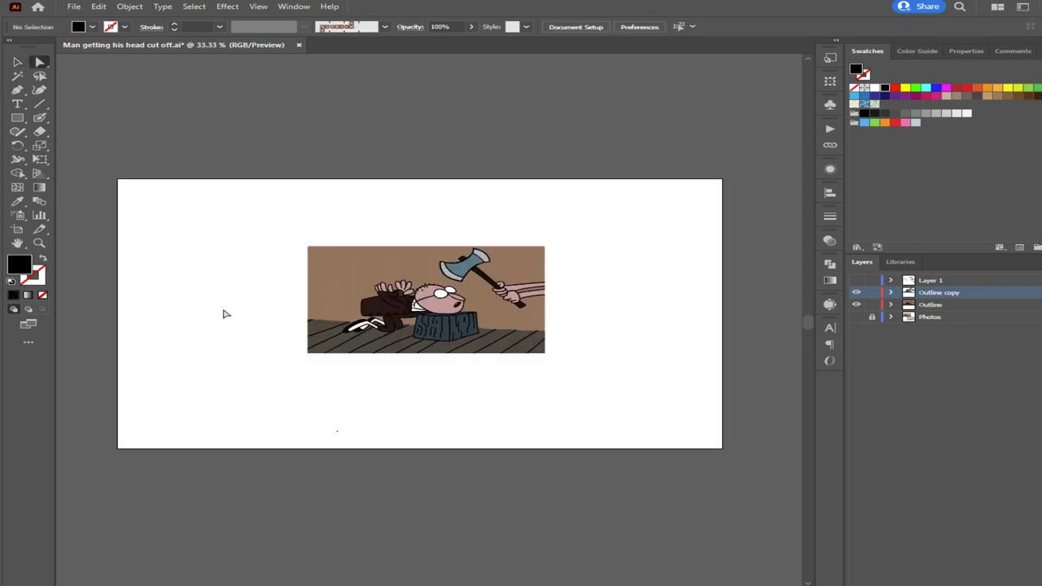
Select the whole drawing, enlarge it proportionally to about two thirds of the artboard's width and centre it on the artboard
left_click_drag(316, 382, 223, 202)
left_click_drag(591, 390, 184, 173)
left_click(17, 61)
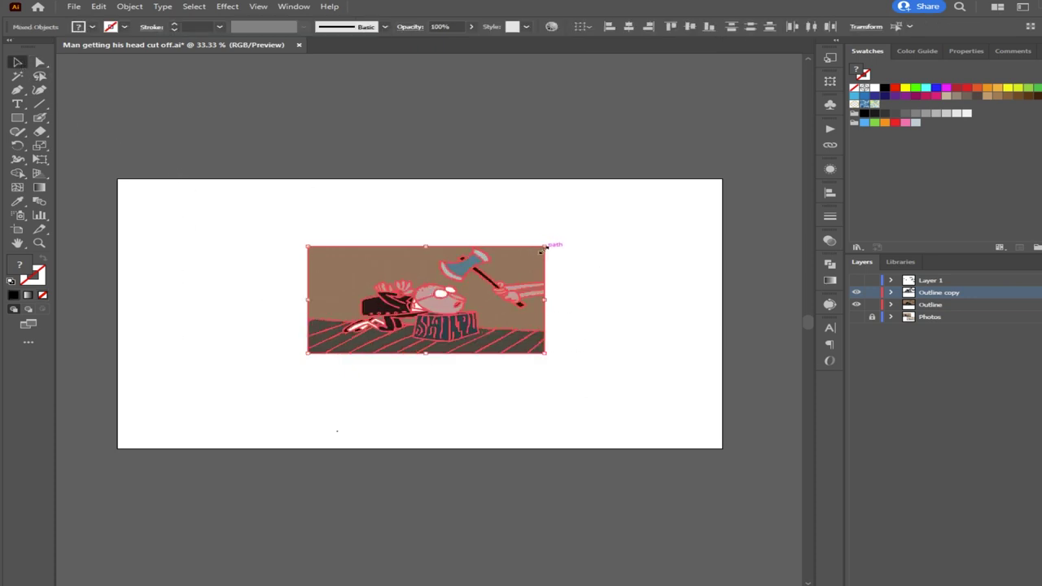
left_click_drag(544, 246, 682, 190)
left_click_drag(581, 247, 503, 285)
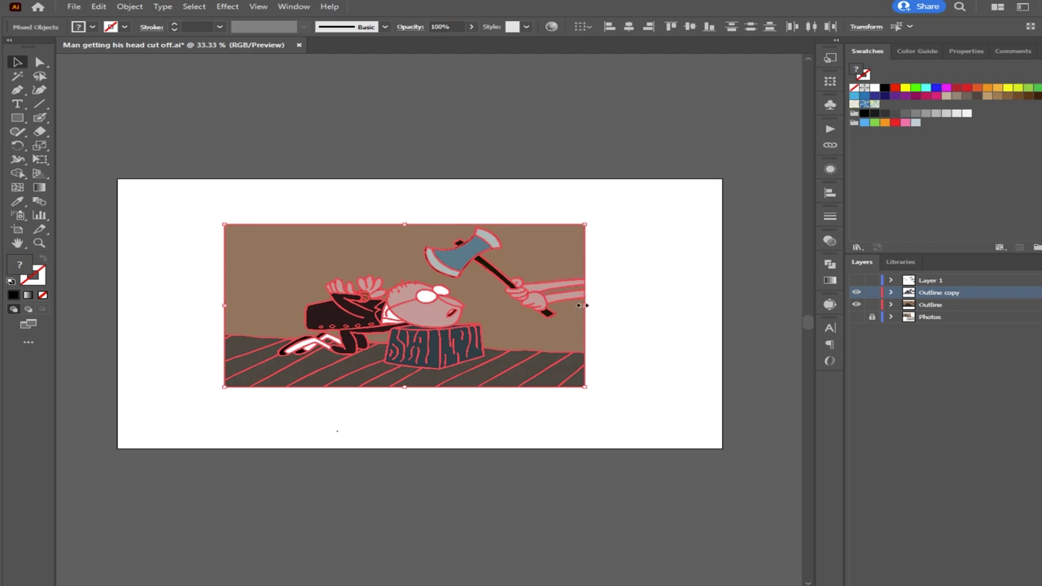
left_click_drag(584, 223, 648, 191)
left_click_drag(490, 278, 479, 295)
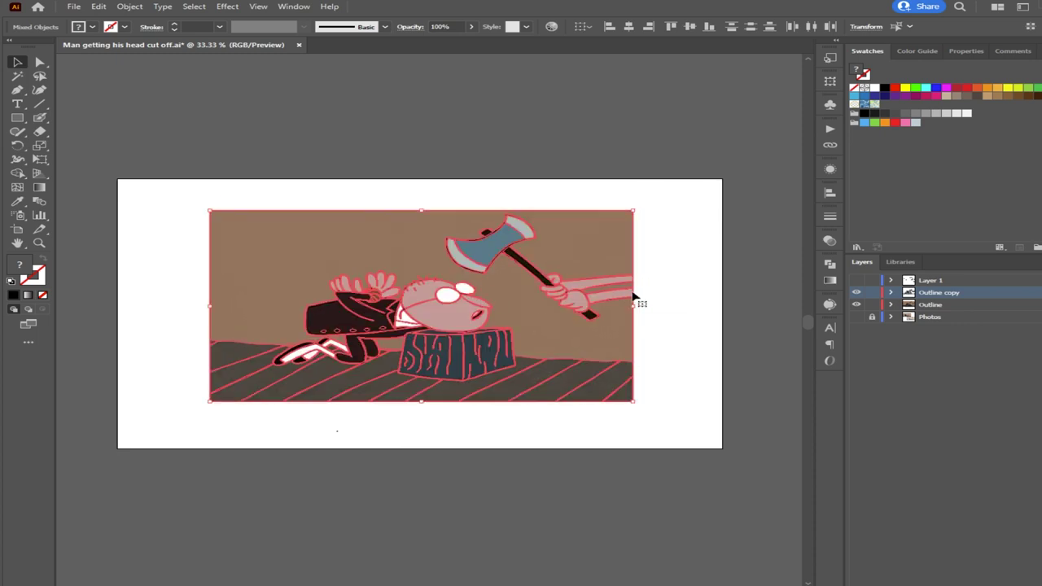
left_click(666, 297)
Examine the enlarged drawing up close along the floor edge, the chopping block and the man's legs
scroll(651, 387, "up", 4)
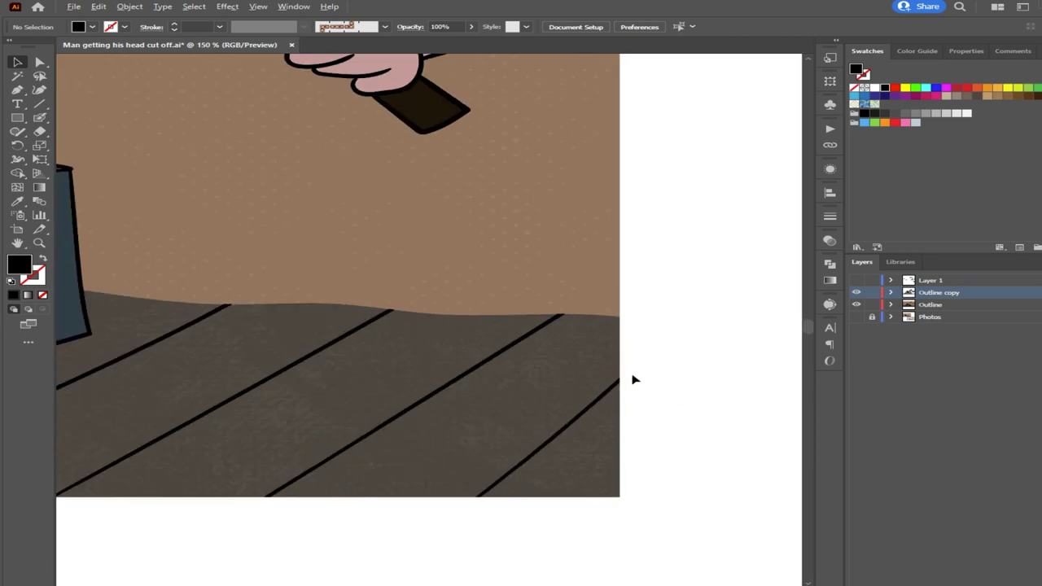
scroll(318, 407, "left", 6)
scroll(530, 374, "left", 12)
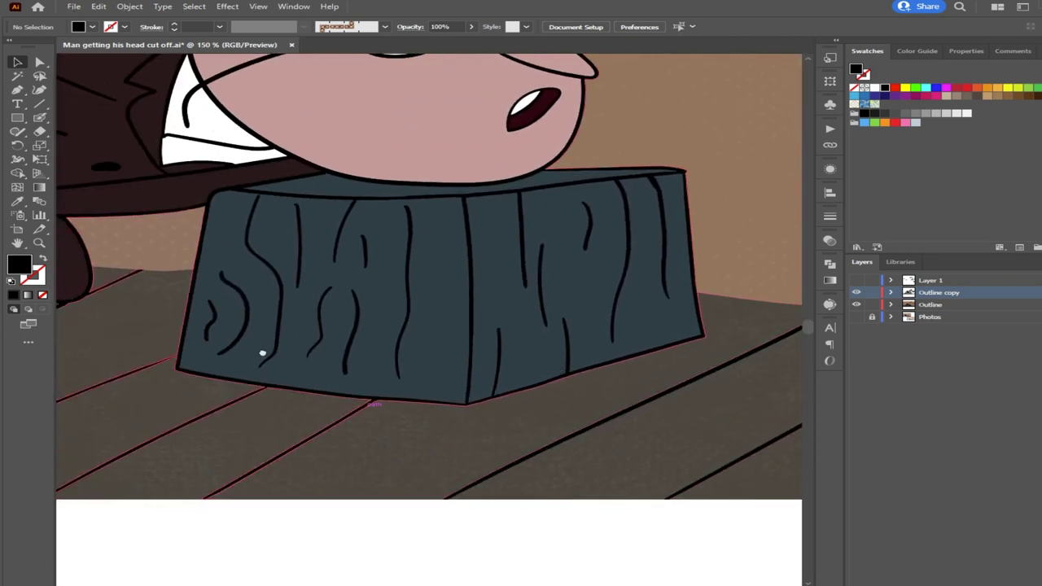
scroll(486, 386, "down", 2)
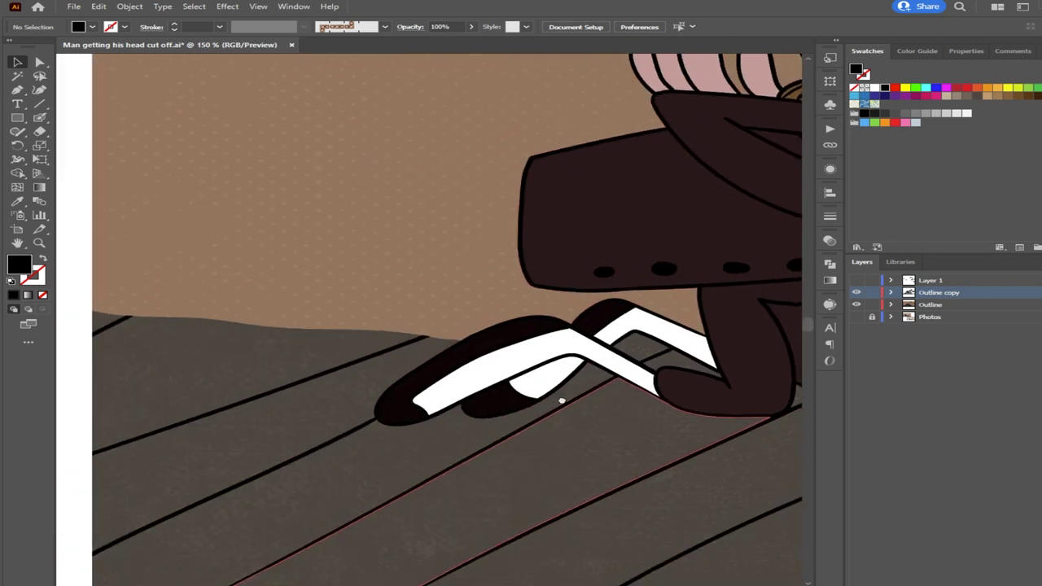
scroll(420, 326, "down", 3)
scroll(399, 497, "right", 2)
scroll(631, 472, "down", 3)
left_click_drag(584, 440, 286, 425)
scroll(512, 449, "down", 1)
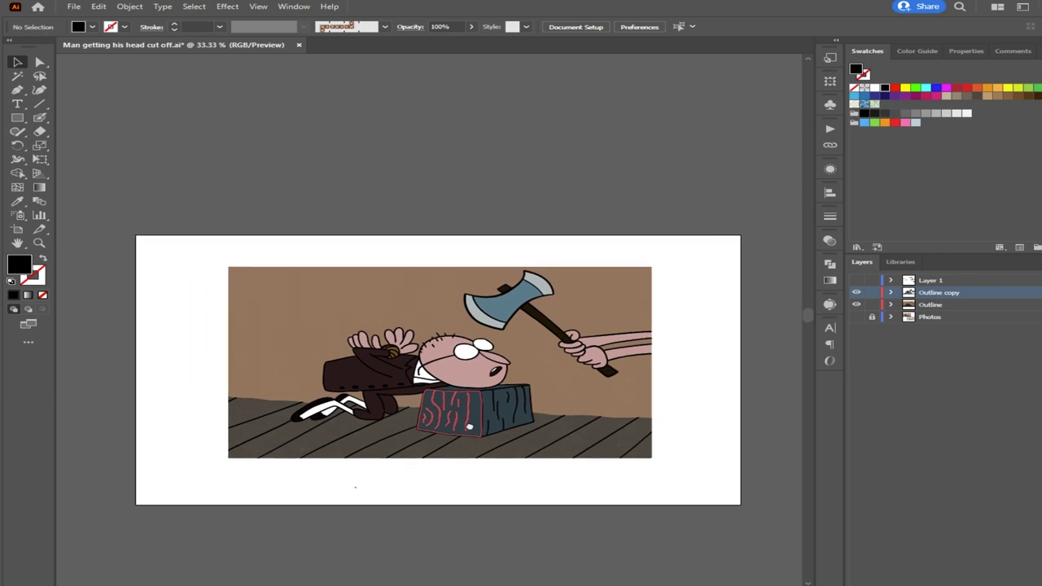
scroll(469, 426, "up", 1)
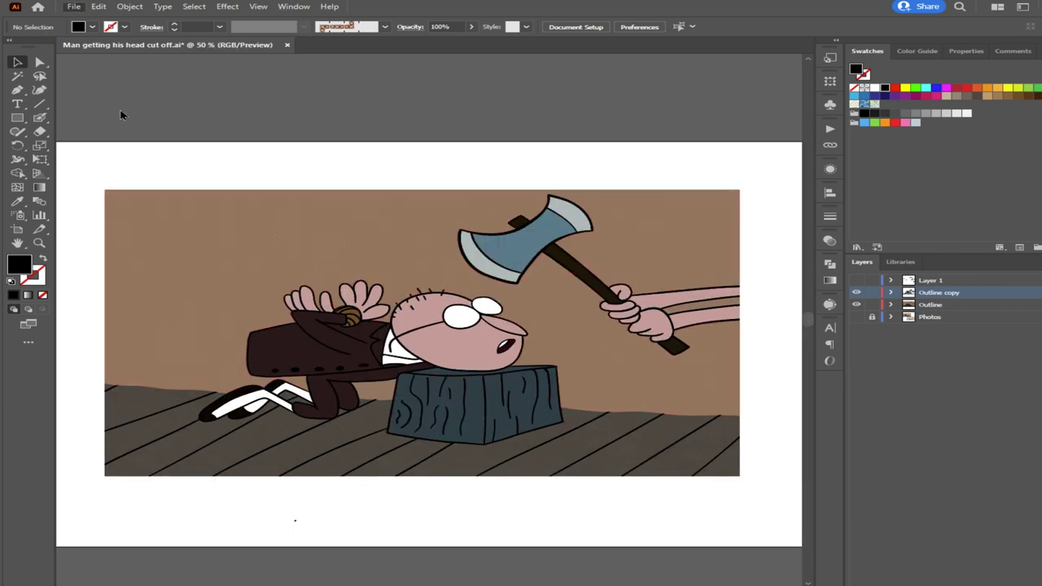
Save the document and show the Photos layer to compare the drawing's coat and legs with the reference image
key("ctrl+s")
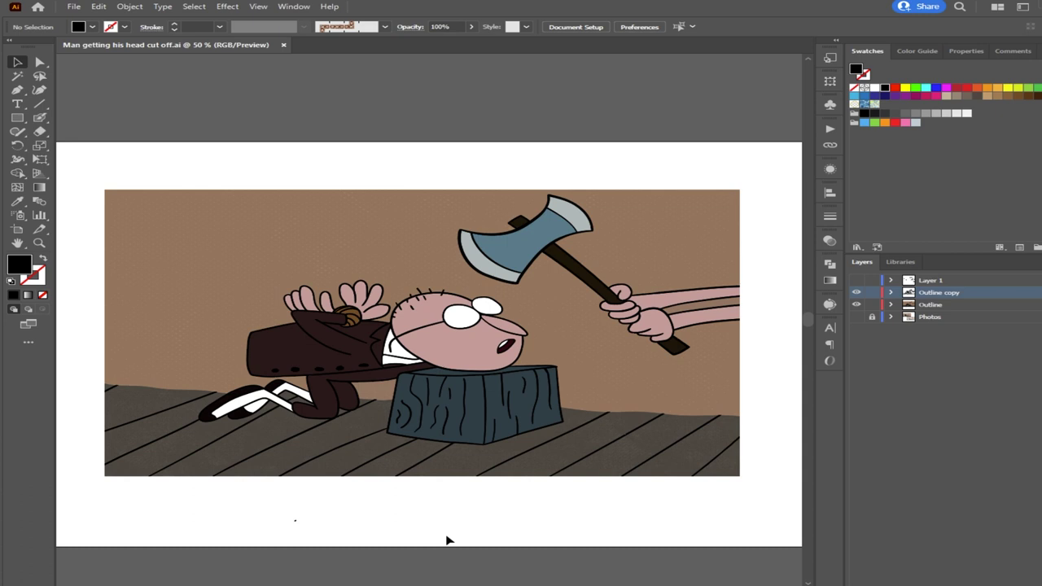
left_click(856, 316)
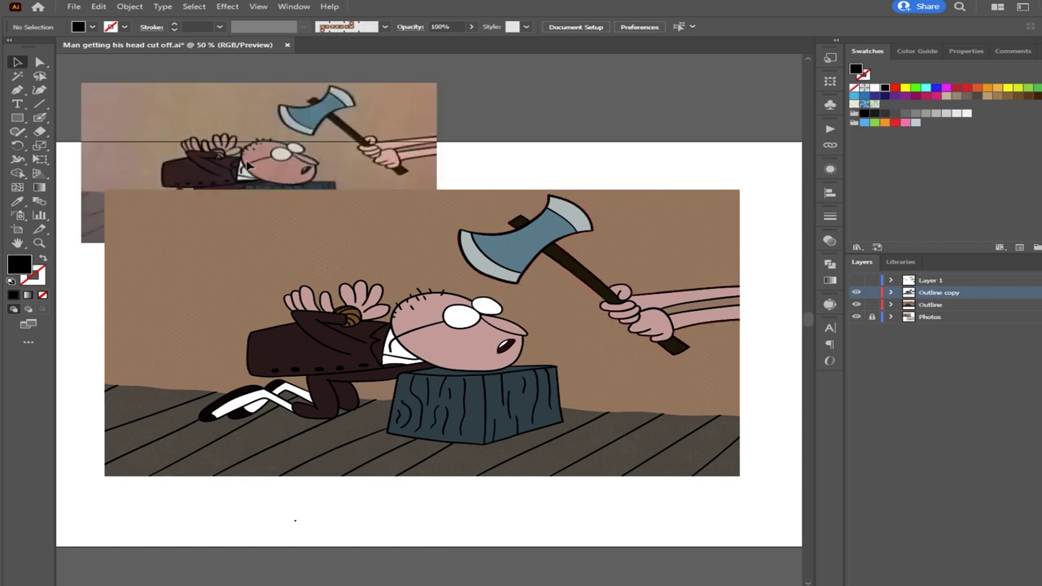
scroll(248, 164, "up", 5)
scroll(265, 238, "down", 4)
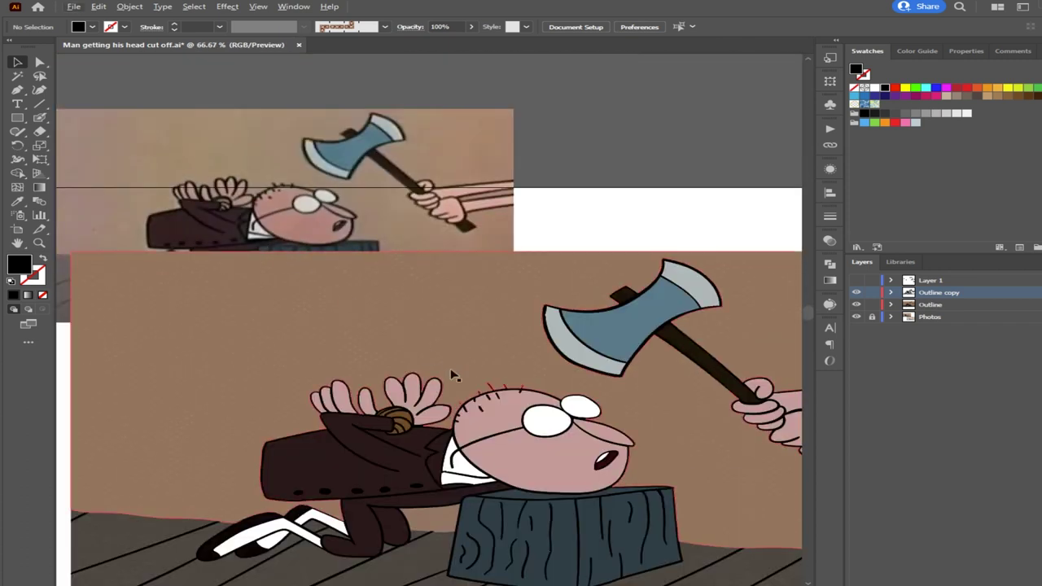
left_click_drag(449, 366, 364, 276)
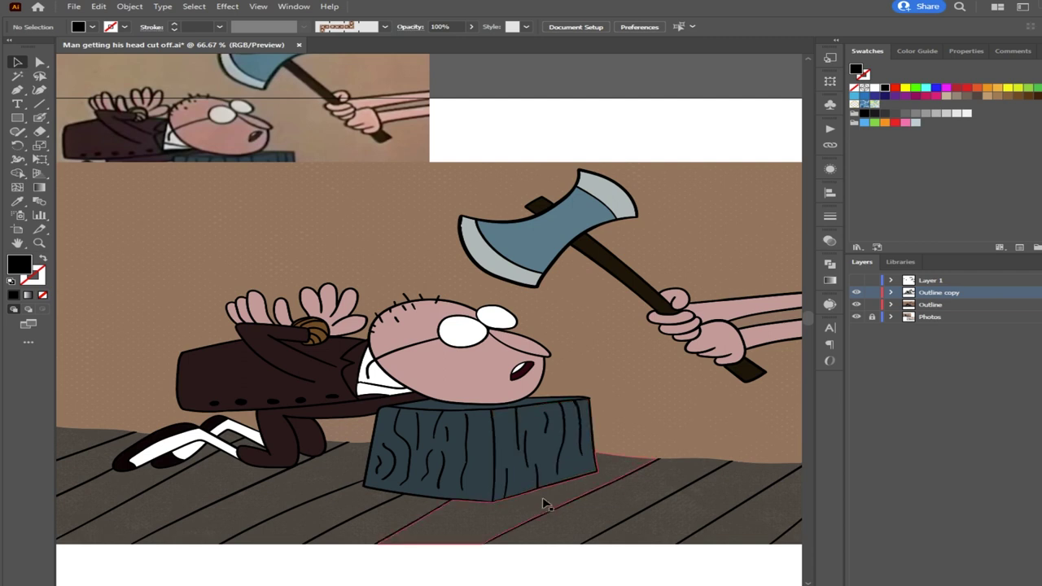
left_click_drag(545, 508, 547, 408)
scroll(333, 388, "up", 4)
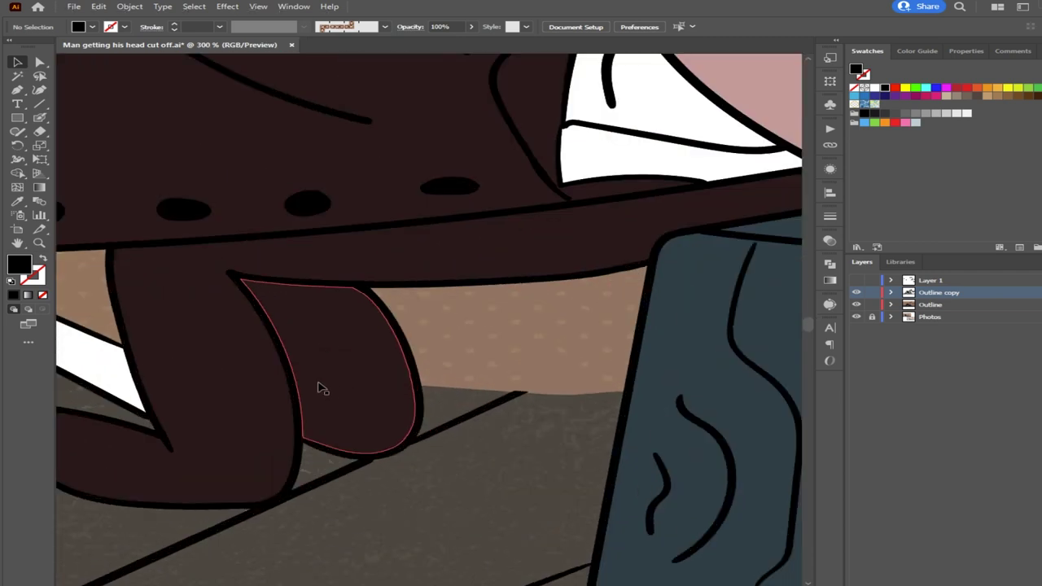
scroll(603, 421, "down", 2)
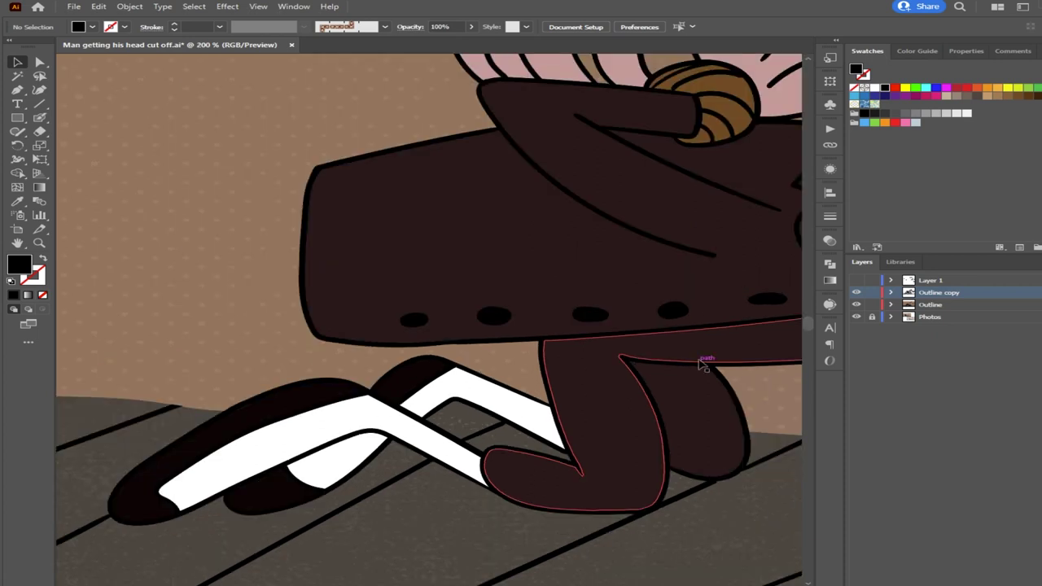
scroll(705, 365, "up", 1)
Recolour the five black coat buttons with the shoe's very dark brown, sampled with the Eyedropper
left_click(651, 316)
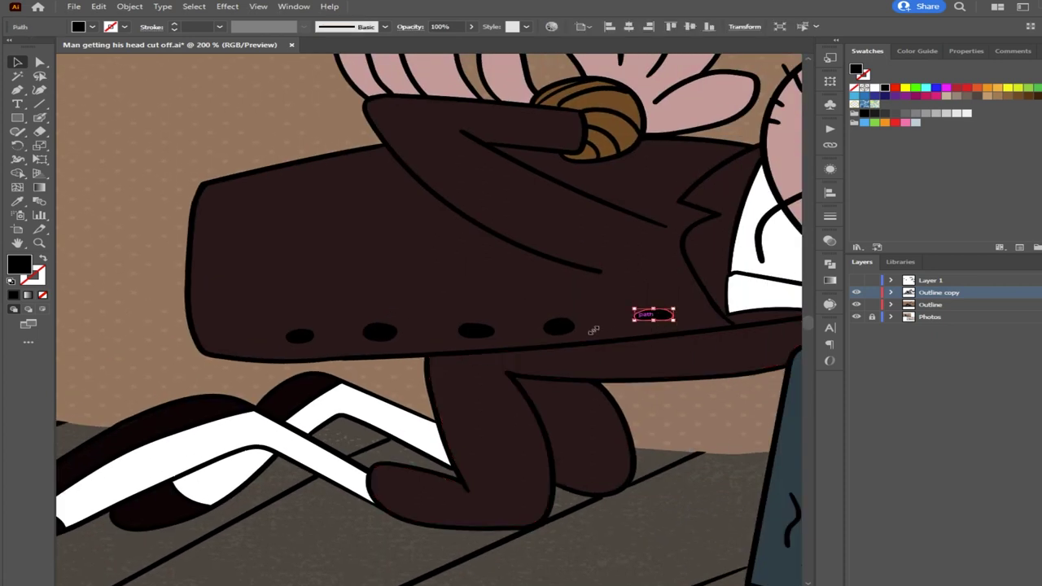
left_click(559, 326, "shift")
left_click(476, 331, "shift")
left_click(380, 331, "shift")
left_click(300, 336, "shift")
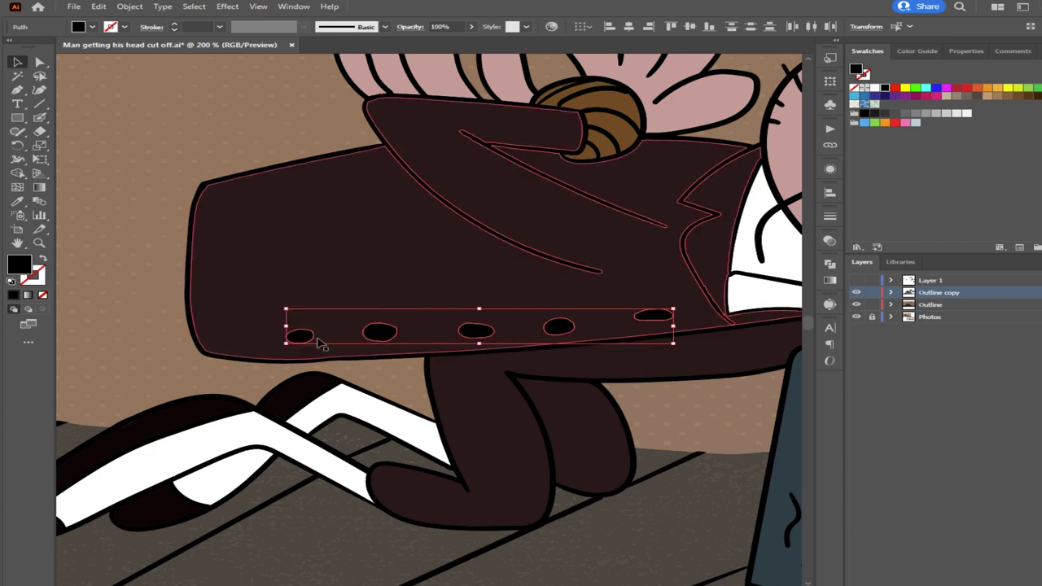
key("i")
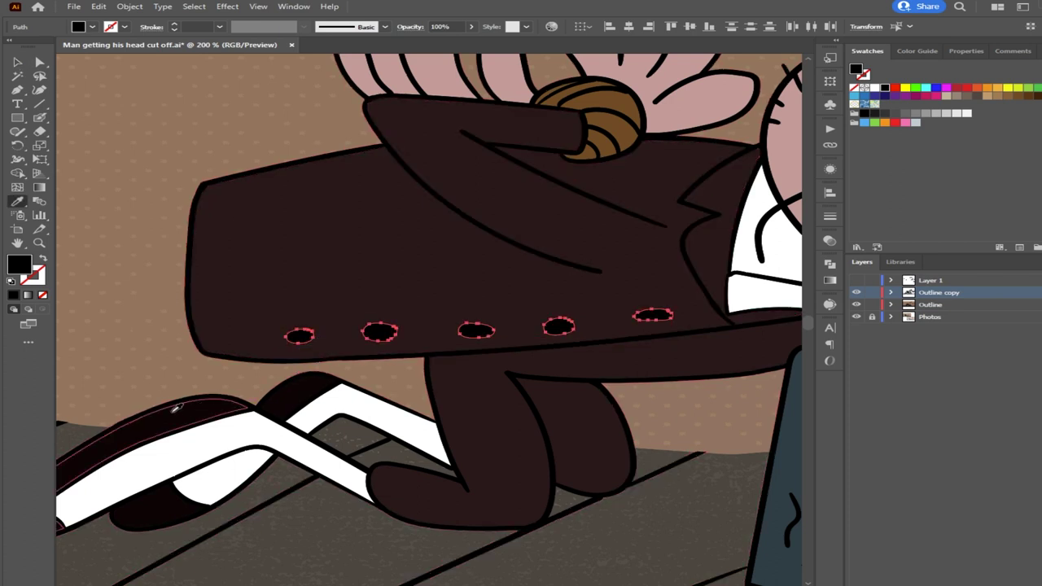
key("v")
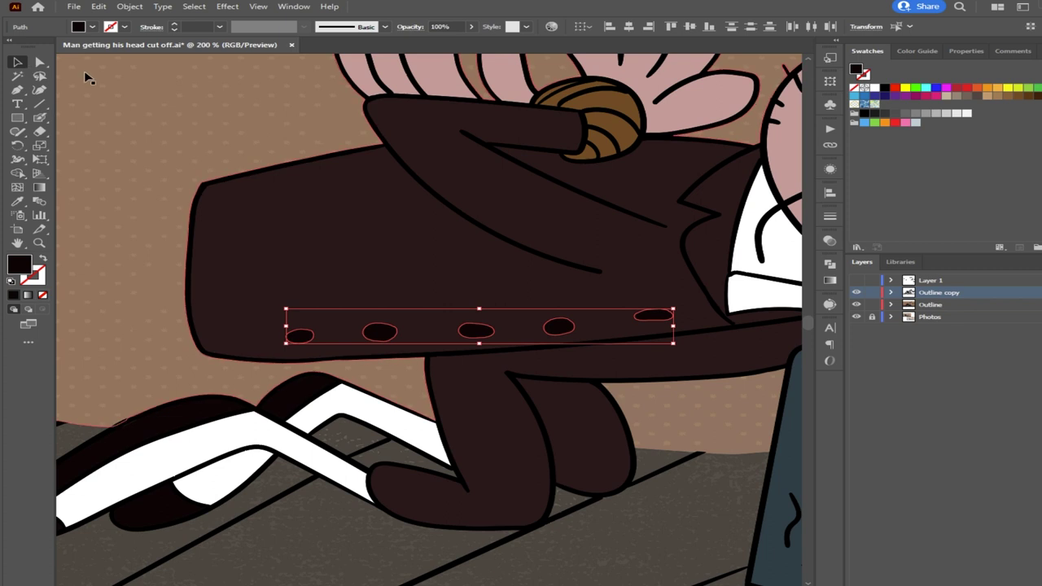
left_click(103, 84)
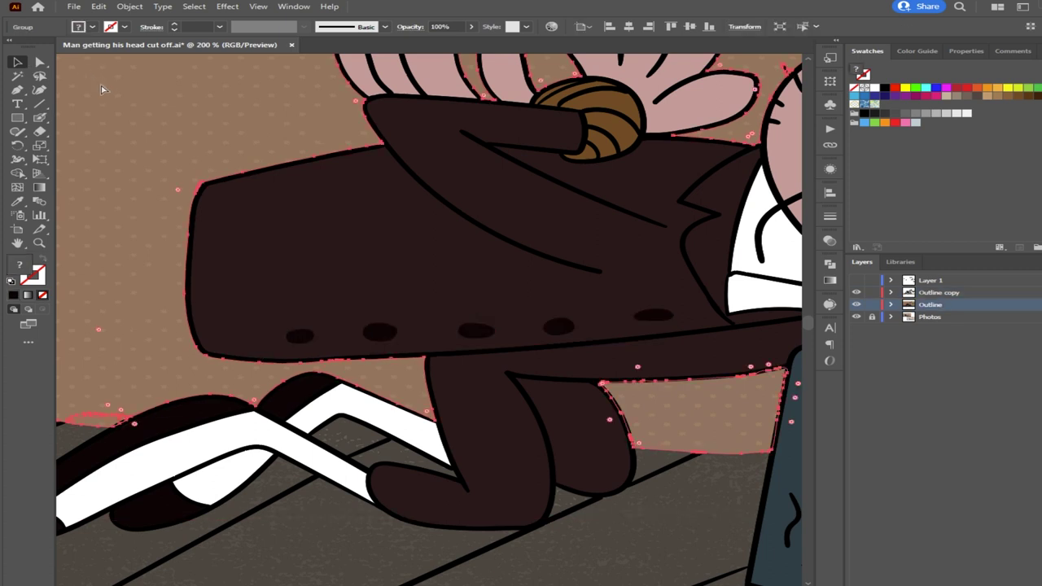
Compare the whole drawing with the reference, hide the Photos layer and save the document
scroll(149, 145, "down", 2)
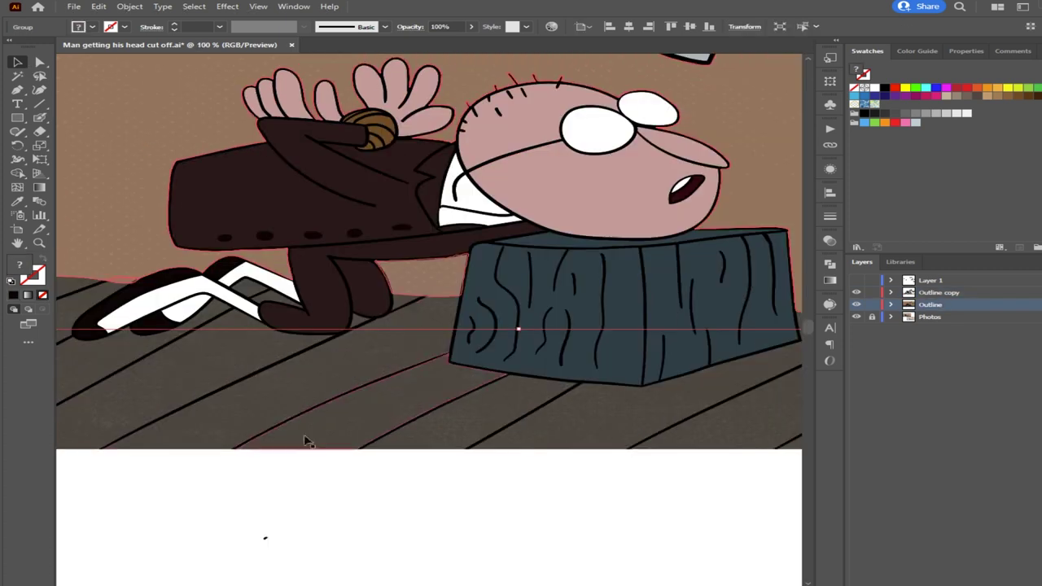
left_click(271, 485)
left_click_drag(186, 351, 313, 503)
scroll(370, 405, "down", 2)
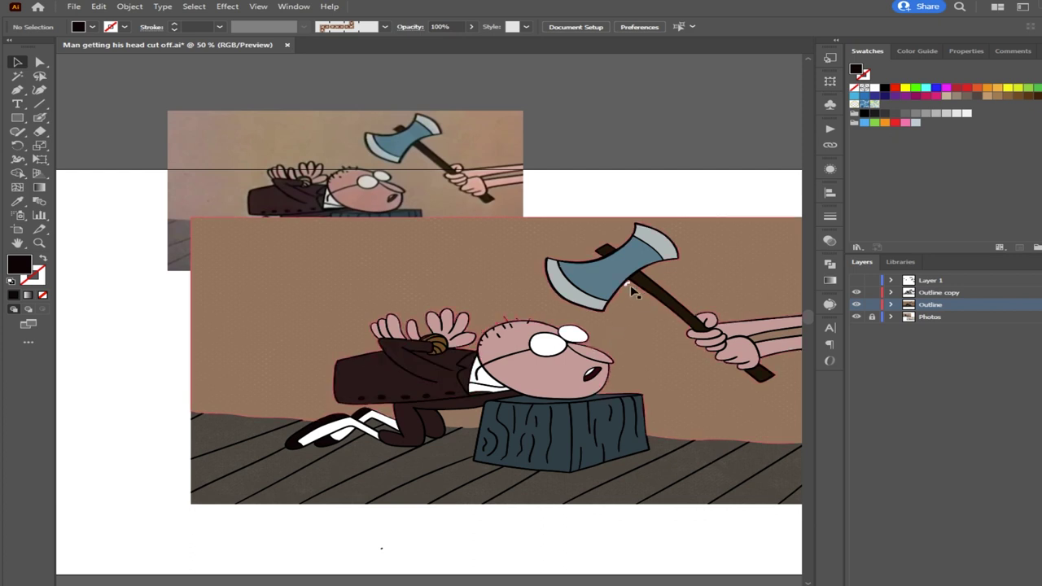
scroll(633, 288, "up", 2)
scroll(632, 288, "down", 4)
scroll(632, 288, "right", 3)
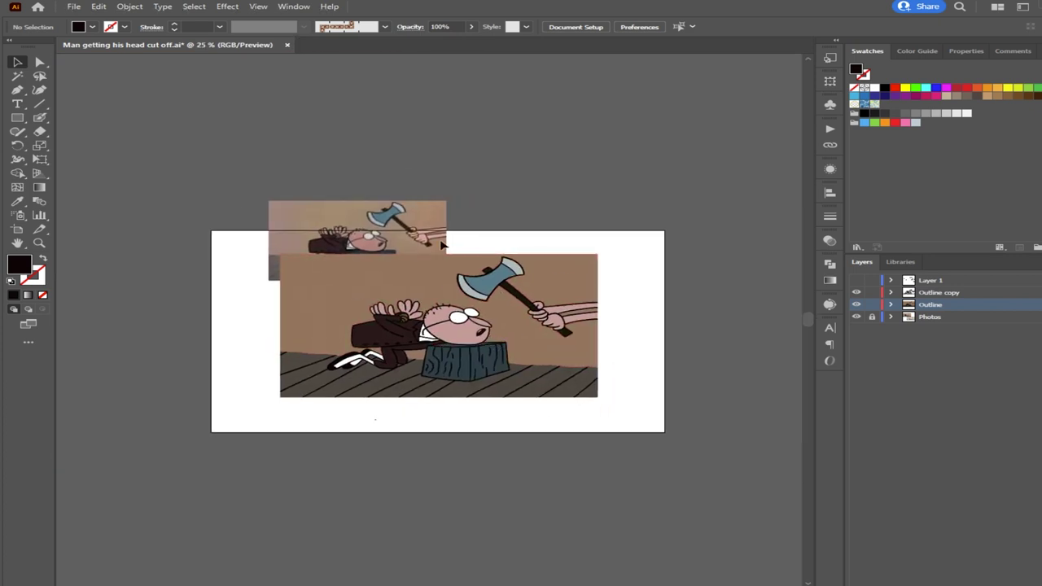
left_click(856, 317)
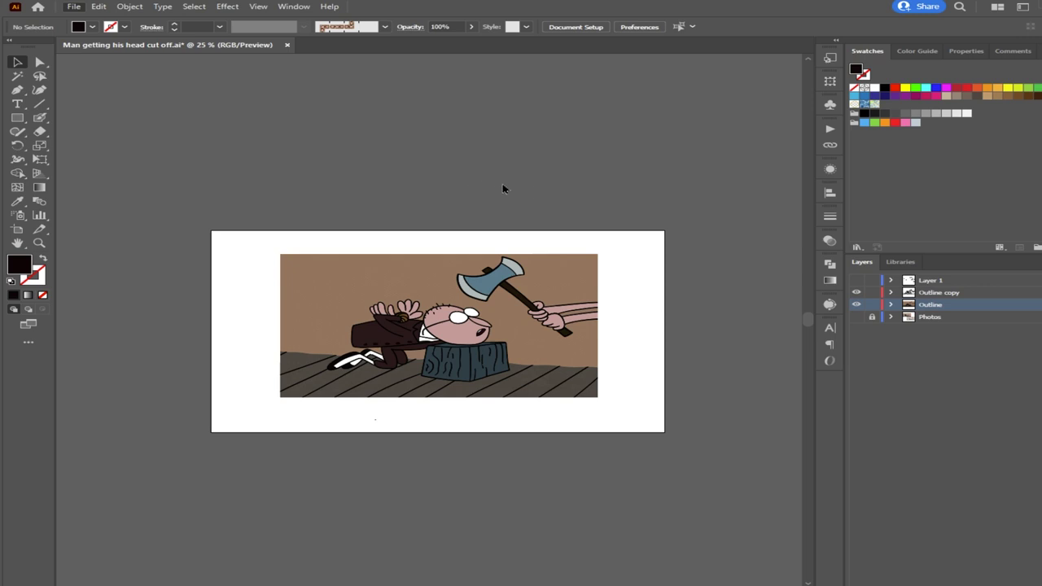
key("ctrl+s")
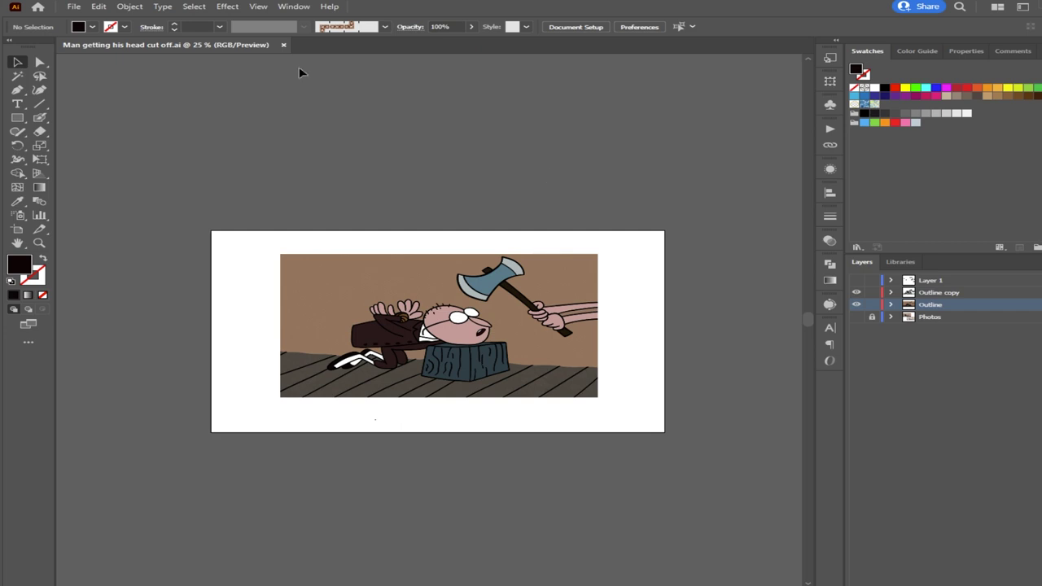
Copy the whole drawing into a new blank document, keeping its Outline copy and Outline layers
scroll(380, 300, "up", 2)
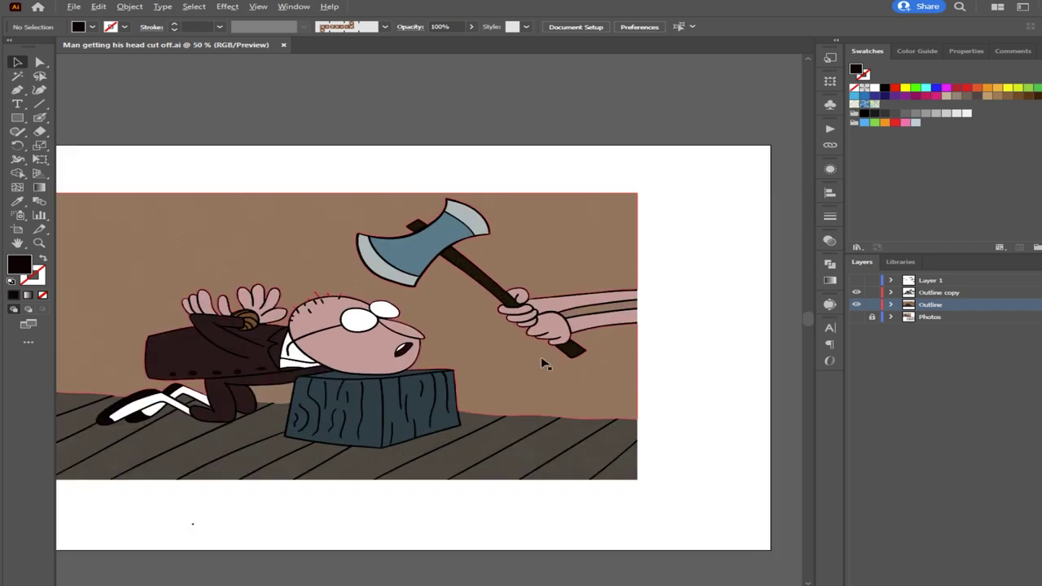
scroll(473, 400, "down", 2)
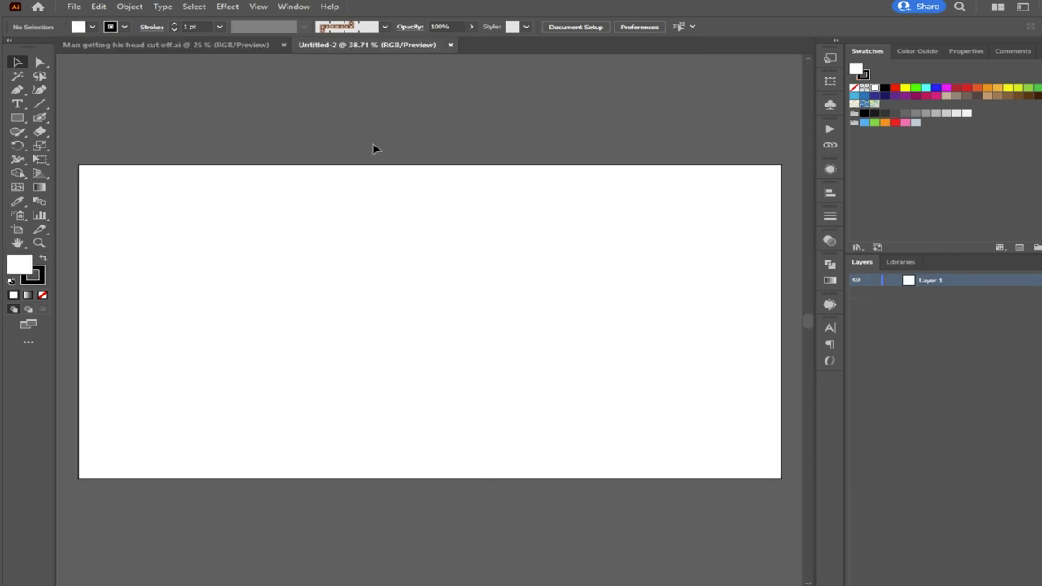
left_click(175, 44)
left_click_drag(588, 430, 209, 219)
left_click(335, 48)
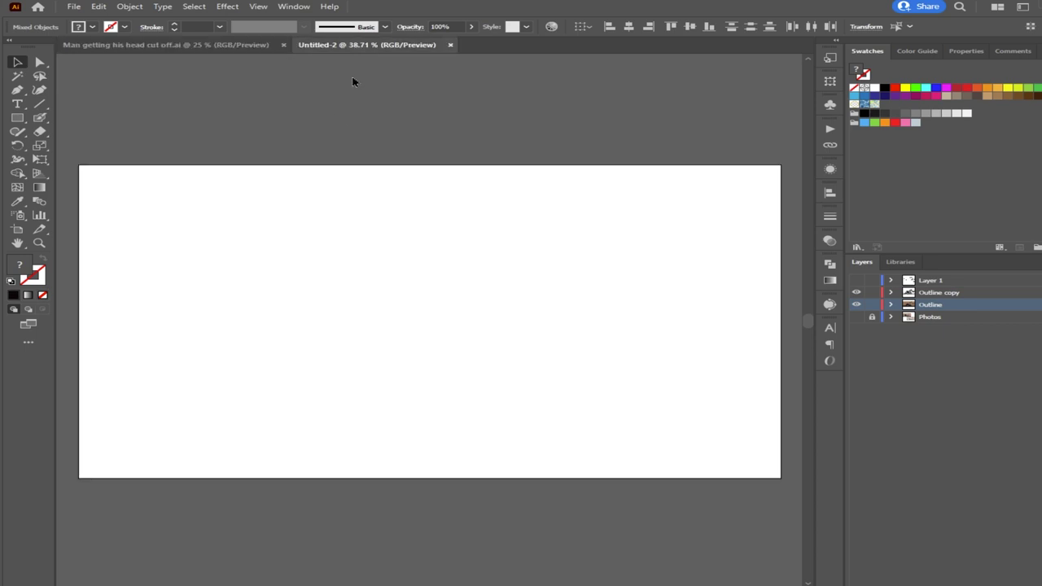
key("ctrl+v")
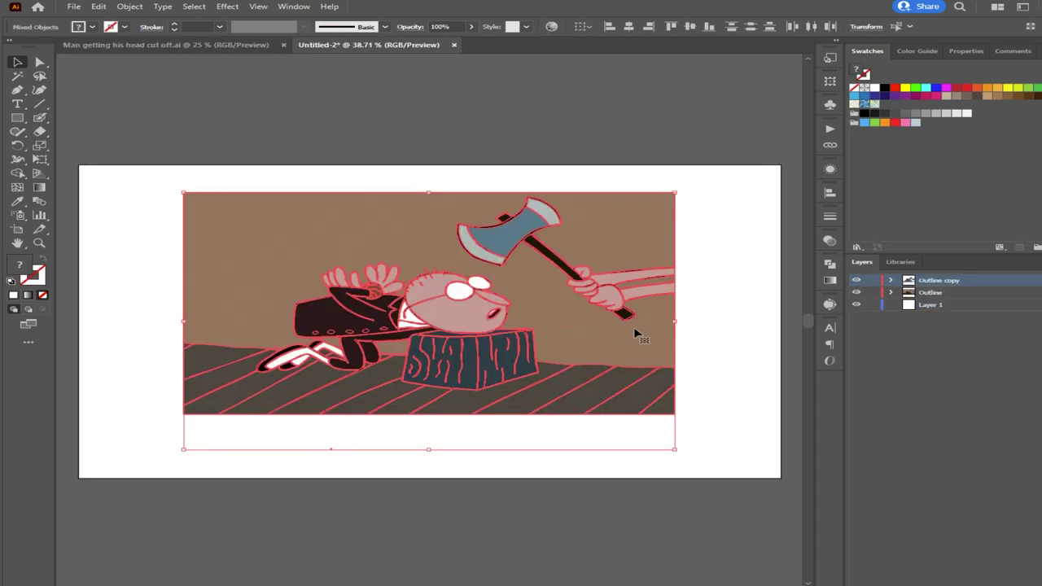
left_click(703, 356)
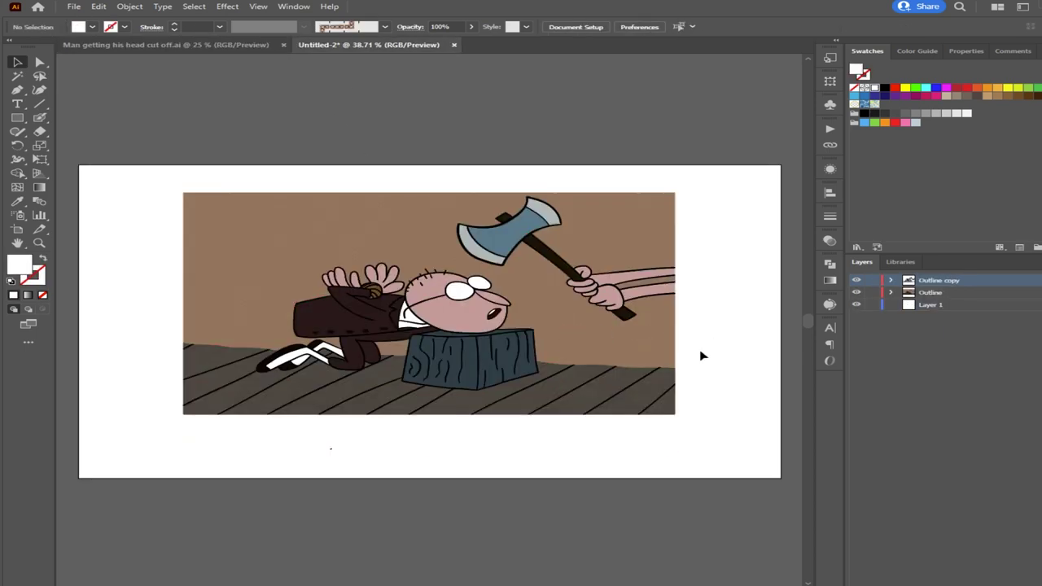
Delete the empty Layer 1 and close the new document, saved as Guy getting head cut off.ai
left_click(932, 307)
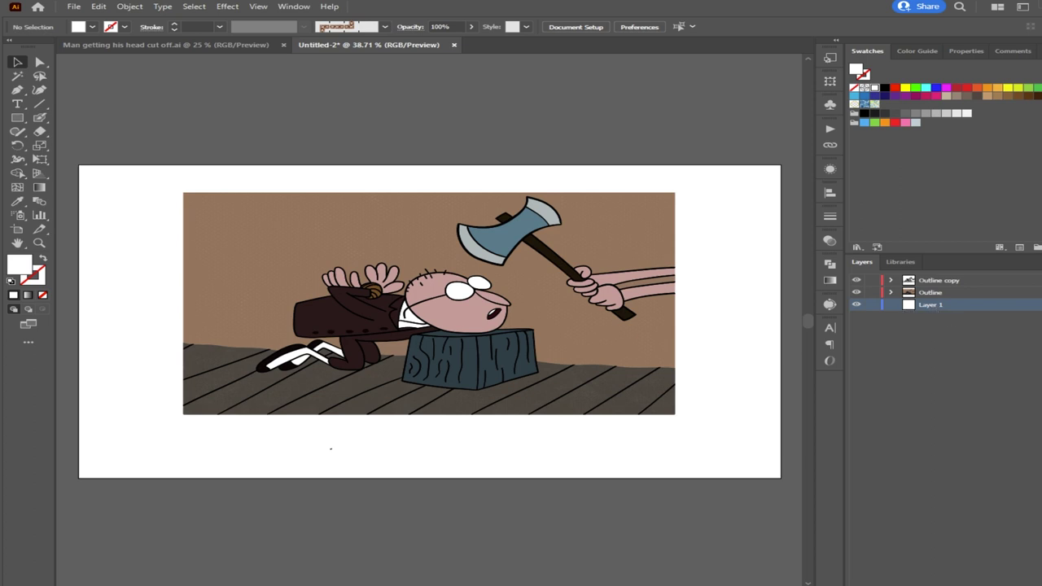
key("Delete")
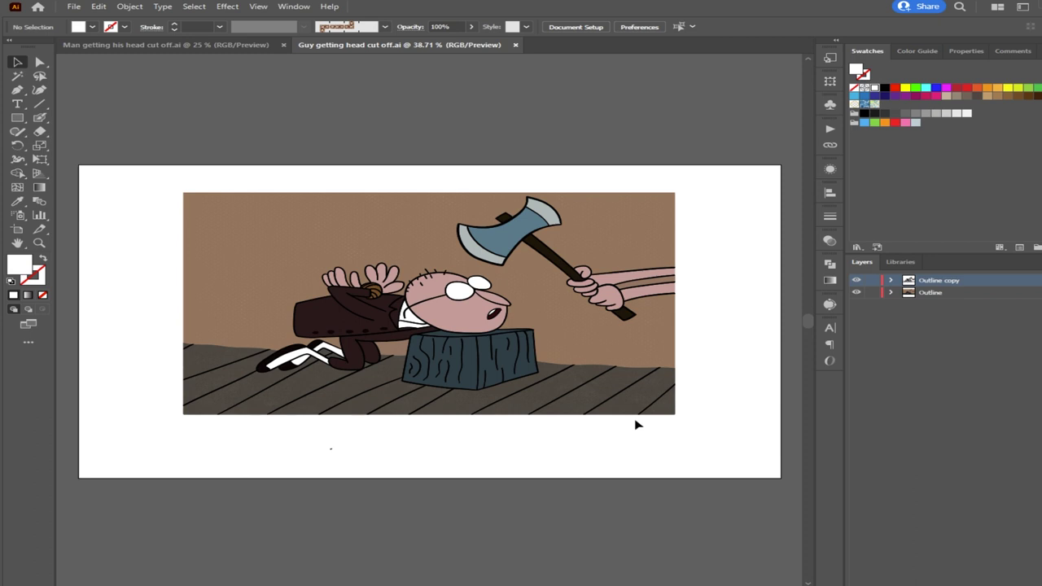
left_click(516, 45)
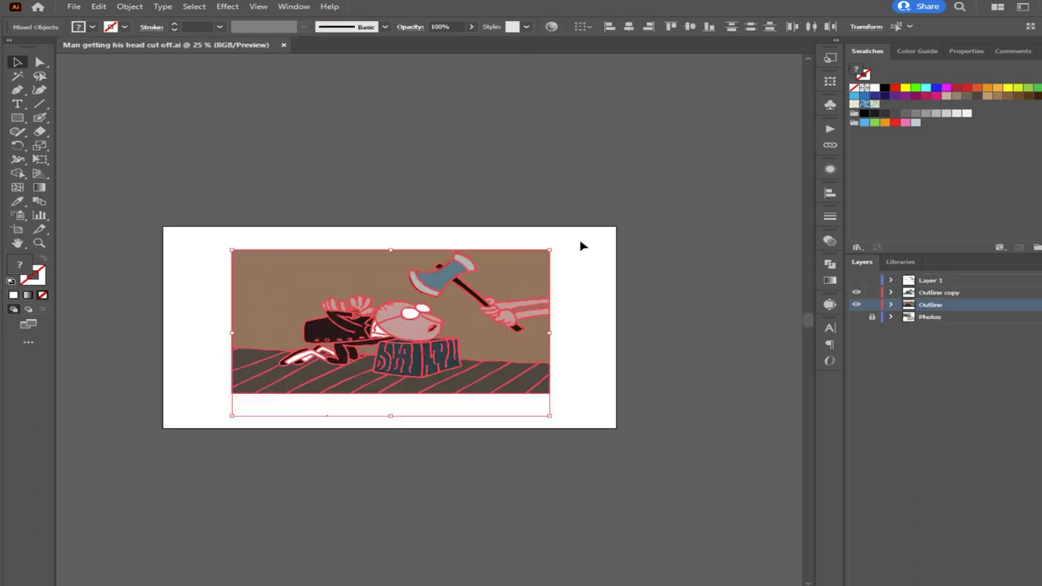
Move the whole drawing to the artboard's lower-left corner and place a duplicate of it above the artboard
left_click(616, 332)
left_click_drag(583, 441, 186, 238)
left_click_drag(390, 379, 324, 409)
left_click_drag(404, 393, 317, 198)
left_click_drag(520, 231, 581, 321)
Recolour the duplicate with Recolor Artwork, rotating the linked colours to a blue wall, green skin and a brown axe and block
left_click(102, 8)
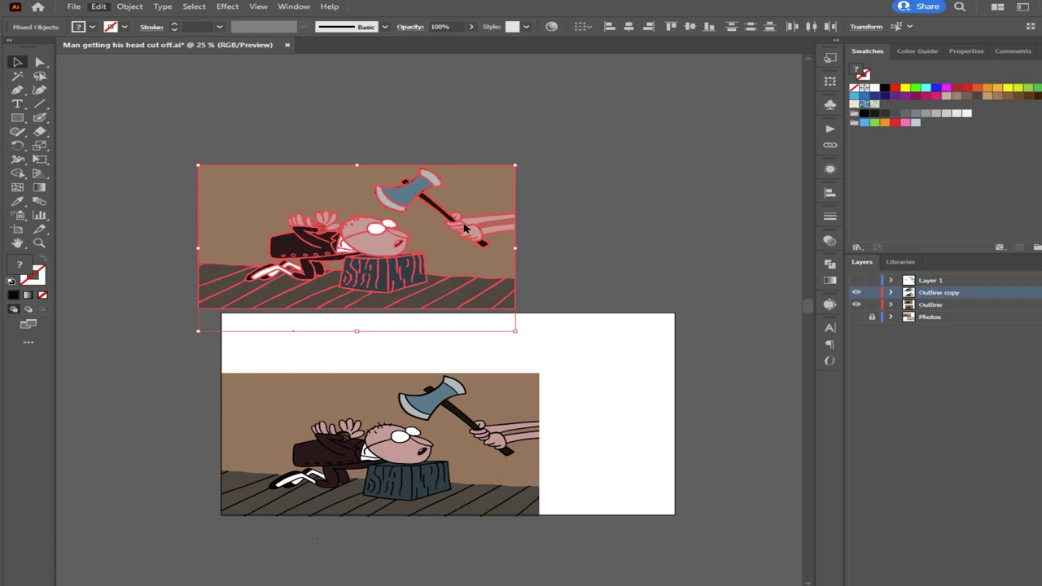
left_click(466, 229)
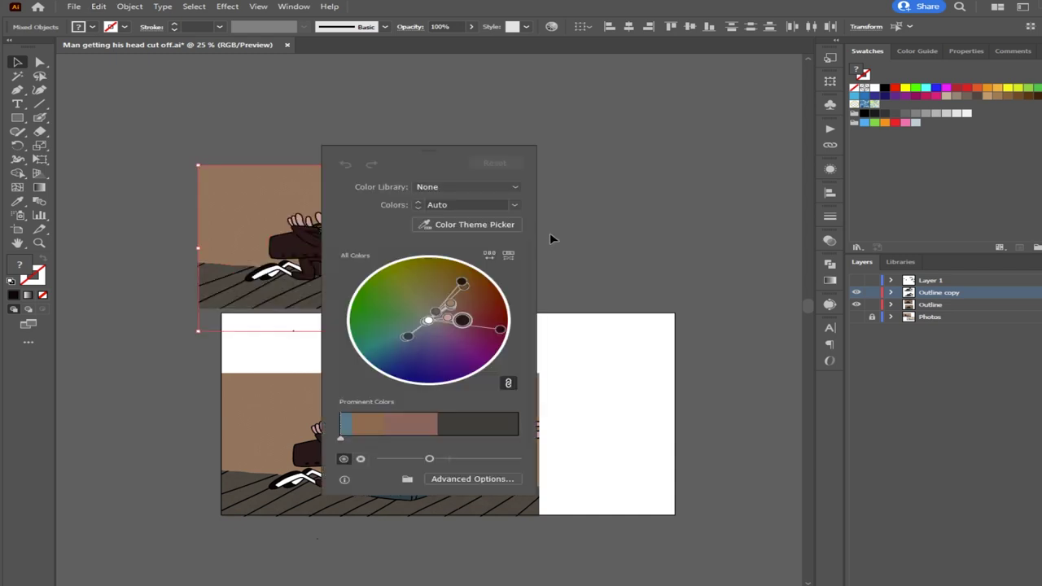
left_click_drag(400, 158, 639, 136)
left_click_drag(703, 293, 660, 333)
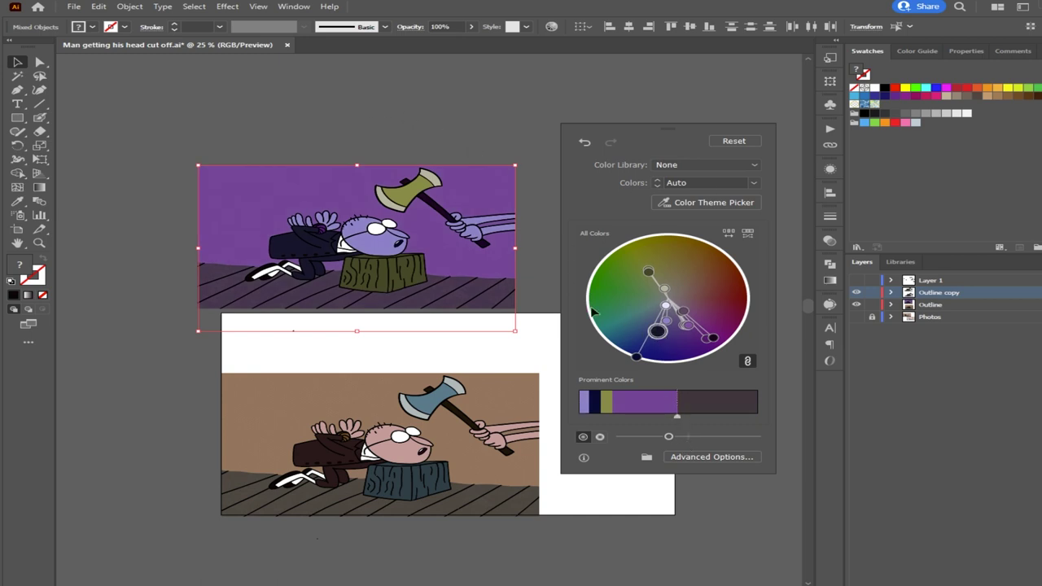
left_click_drag(657, 330, 625, 306)
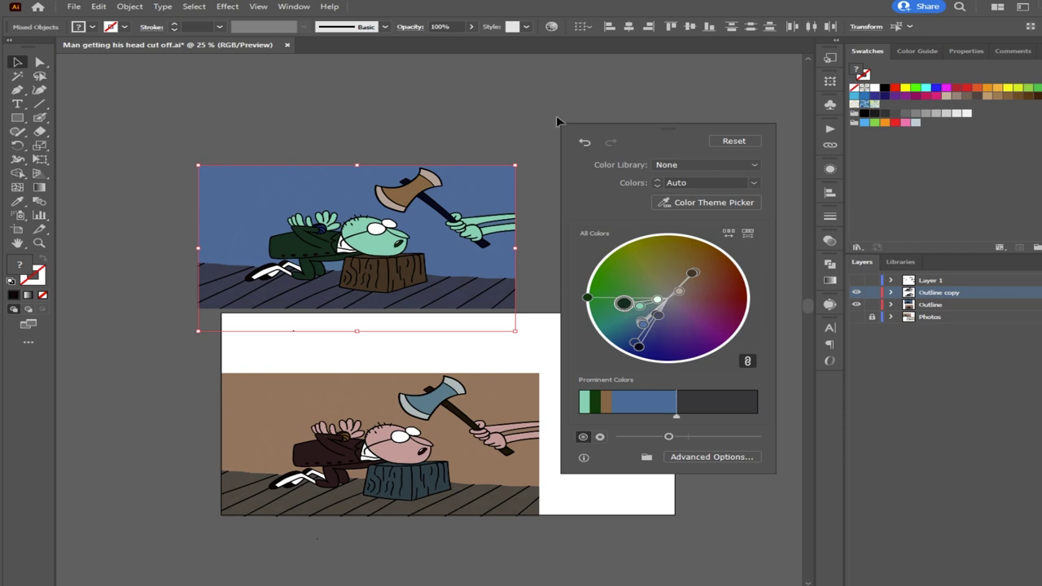
left_click(432, 105)
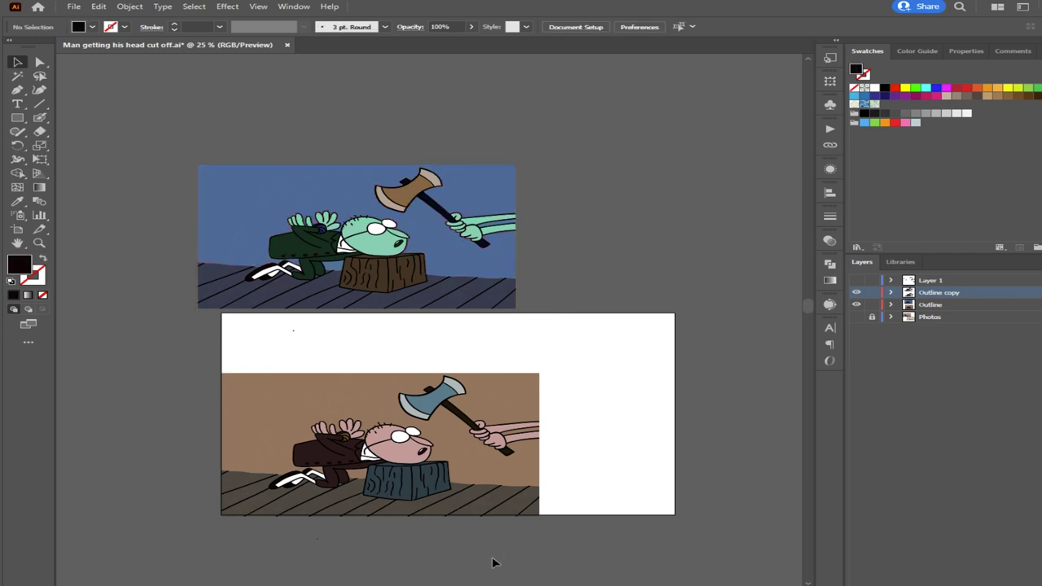
Place another duplicate of the original brown drawing directly to the right of the blue version, above the artboard
left_click_drag(453, 447, 712, 216)
left_click_drag(609, 383, 486, 384)
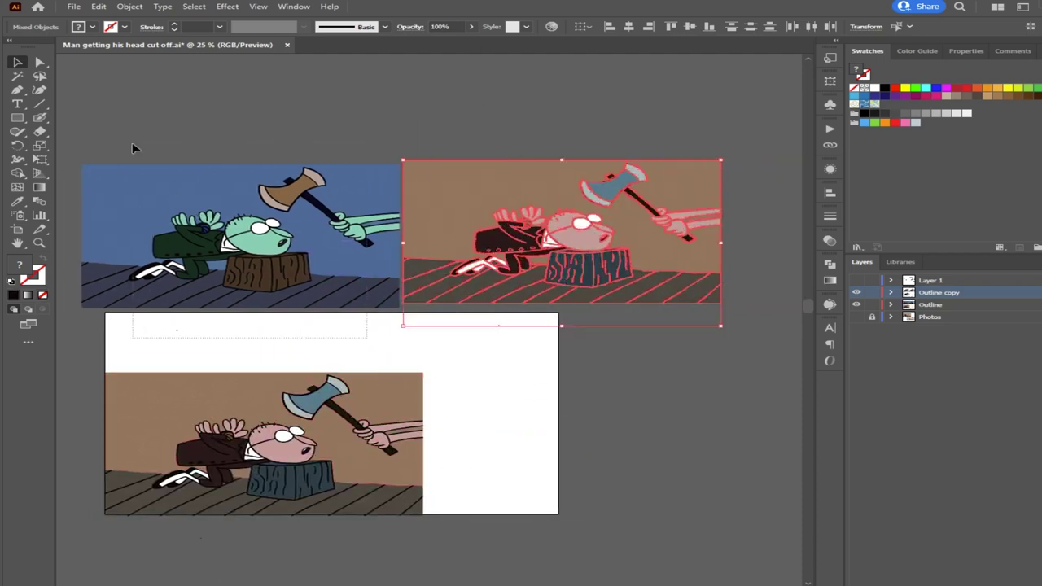
left_click(216, 184)
left_click_drag(216, 184, 236, 223)
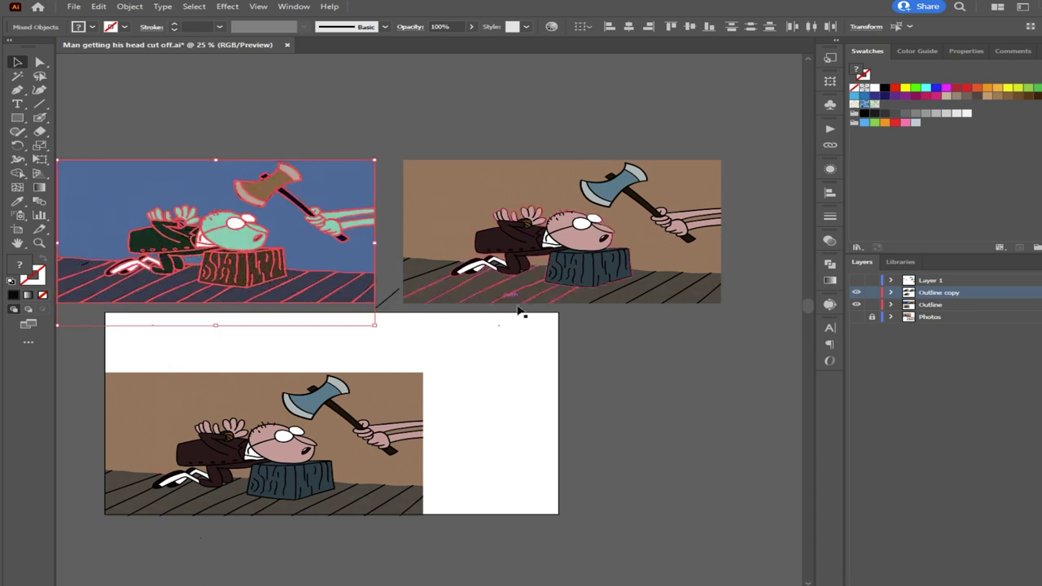
left_click(527, 350)
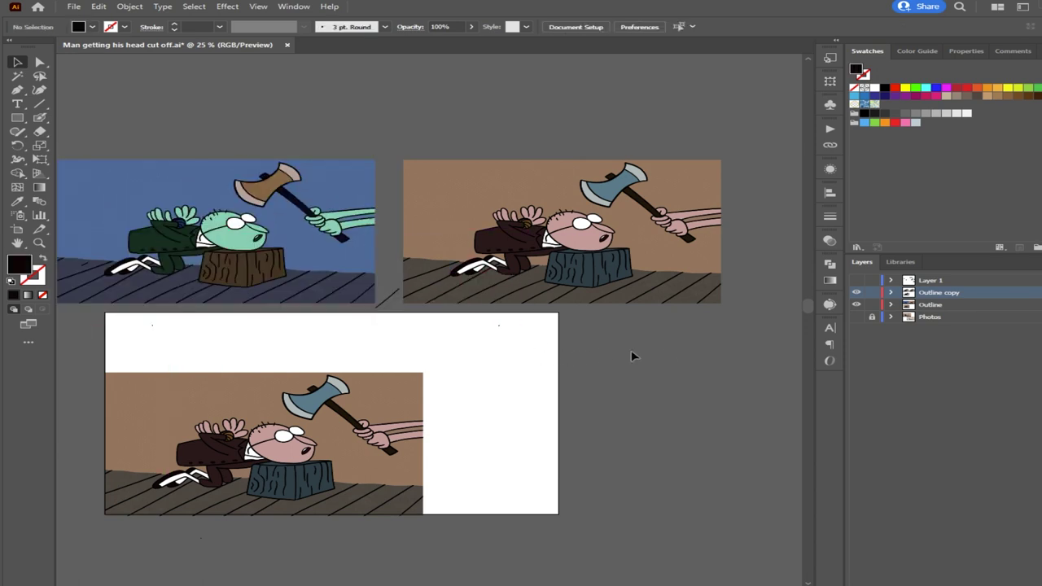
left_click(390, 298)
left_click_drag(227, 344, 313, 344)
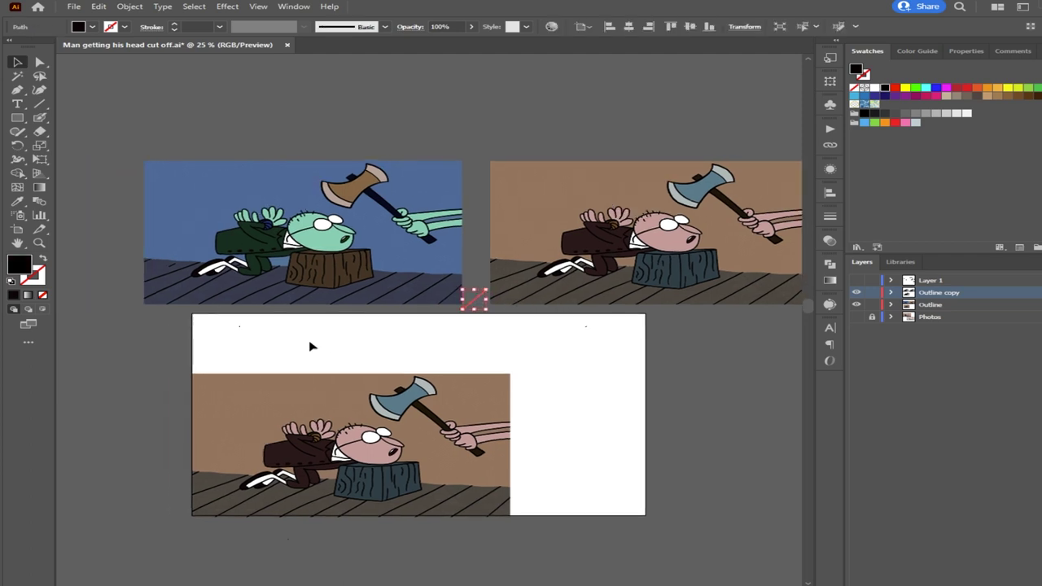
key("ctrl+z")
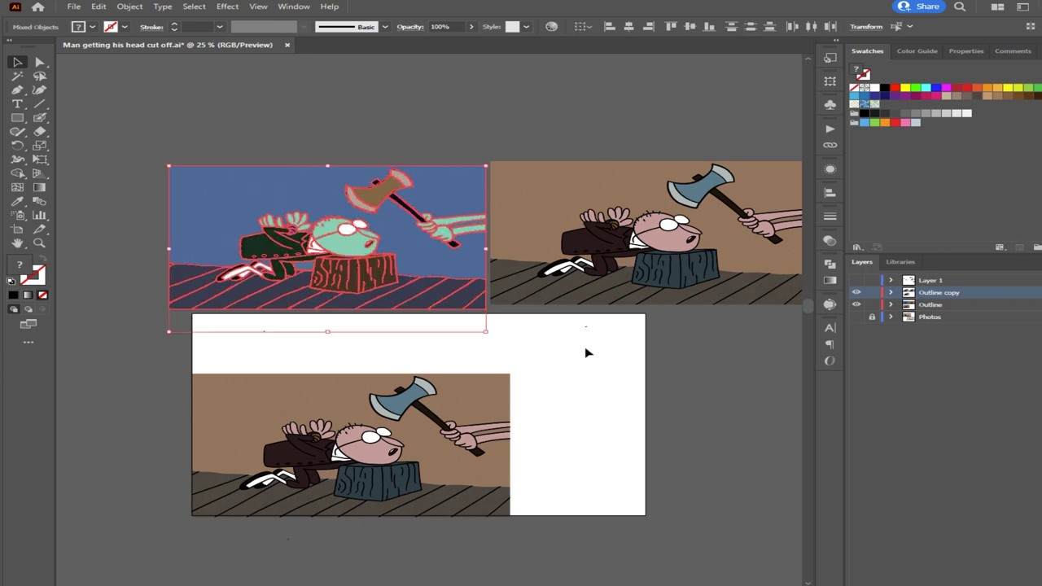
Shift the blue version left to leave a gap beside the brown duplicate, and select the whole brown duplicate above the artboard
left_click(639, 348)
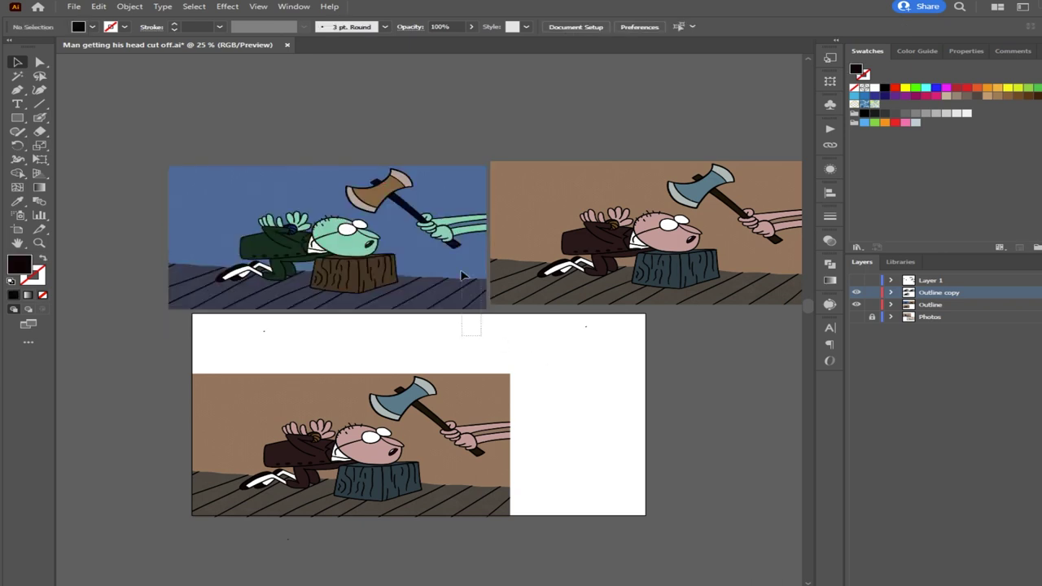
left_click_drag(132, 158, 382, 246)
left_click(572, 334)
left_click_drag(659, 355, 570, 359)
left_click_drag(746, 332, 396, 146)
key("ctrl+c")
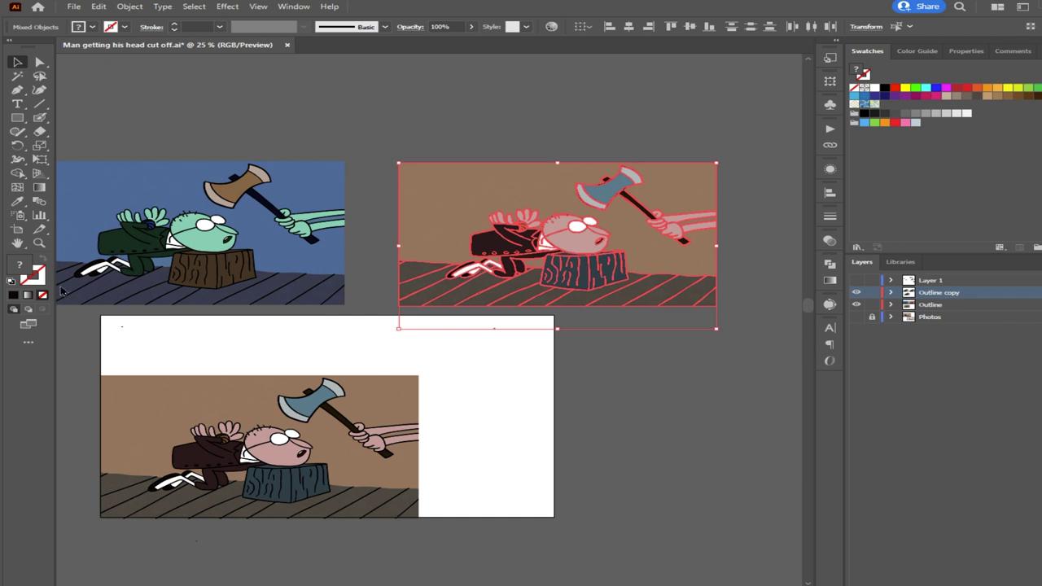
Try several green, teal and blue-violet recolourings on the brown duplicate above the artboard and revert it to its original colours
key("ctrl+shift+z")
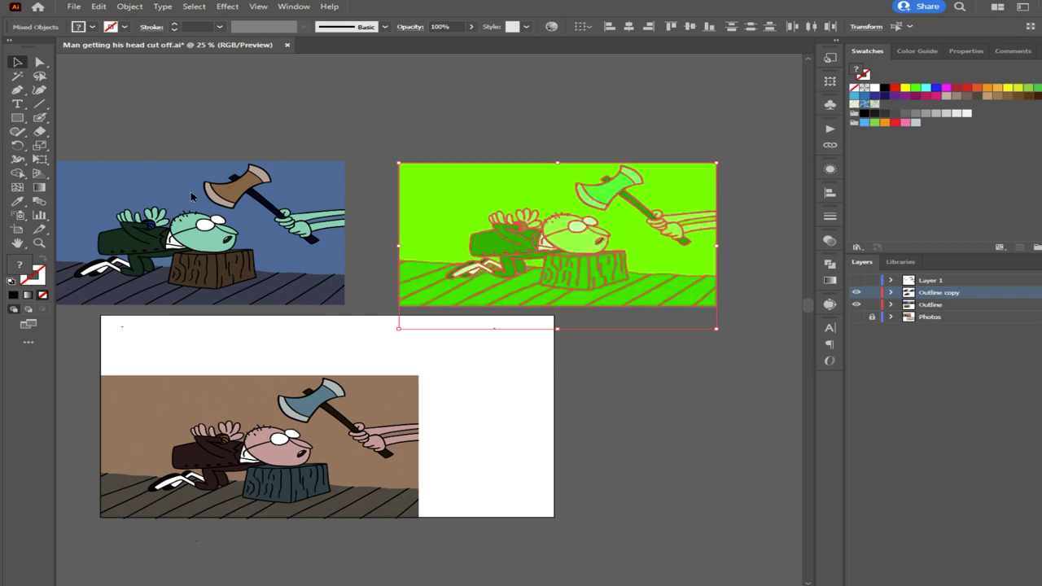
key("ctrl+z")
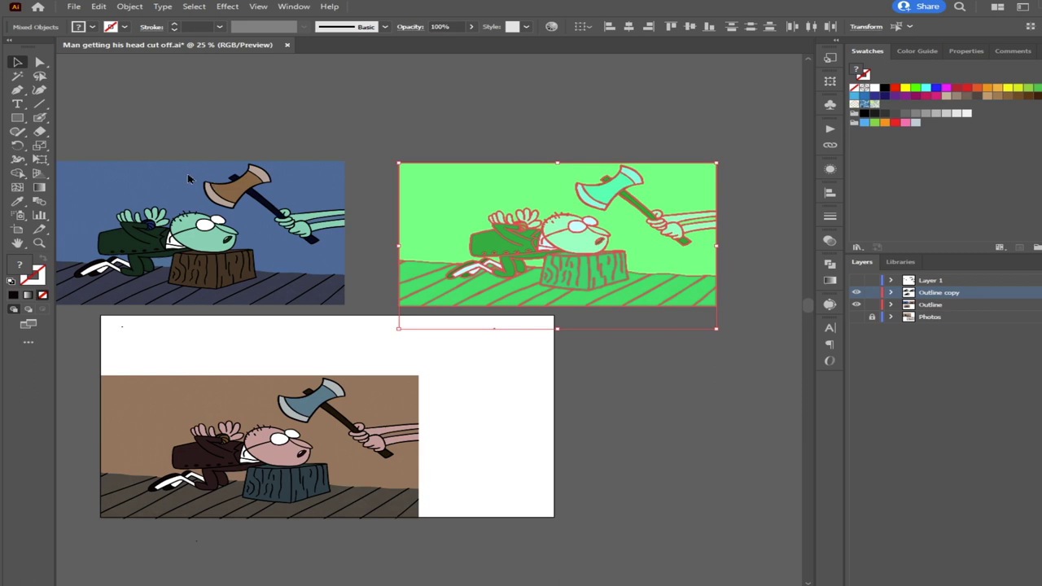
key("ctrl+z")
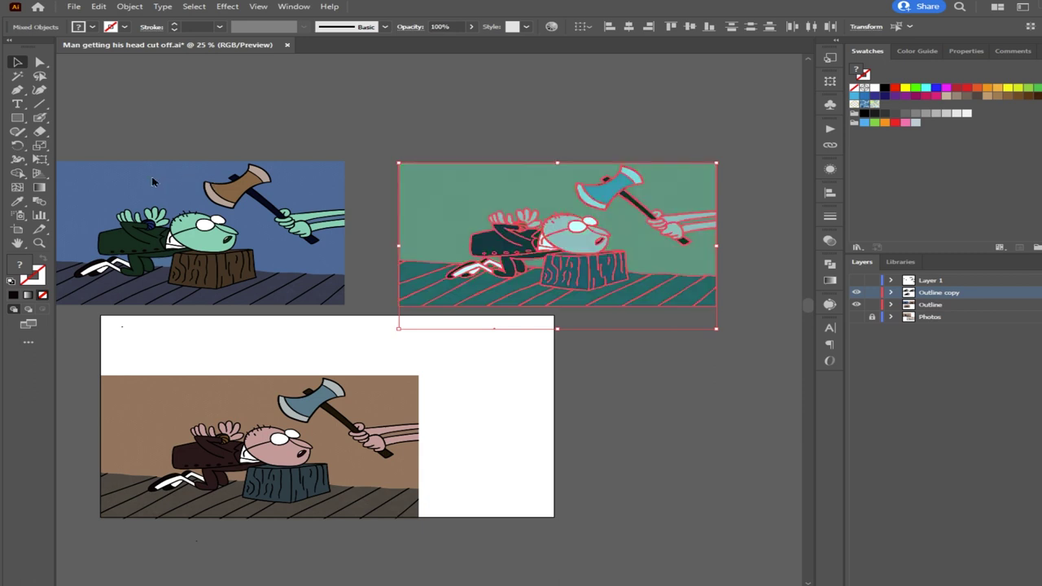
key("ctrl+z")
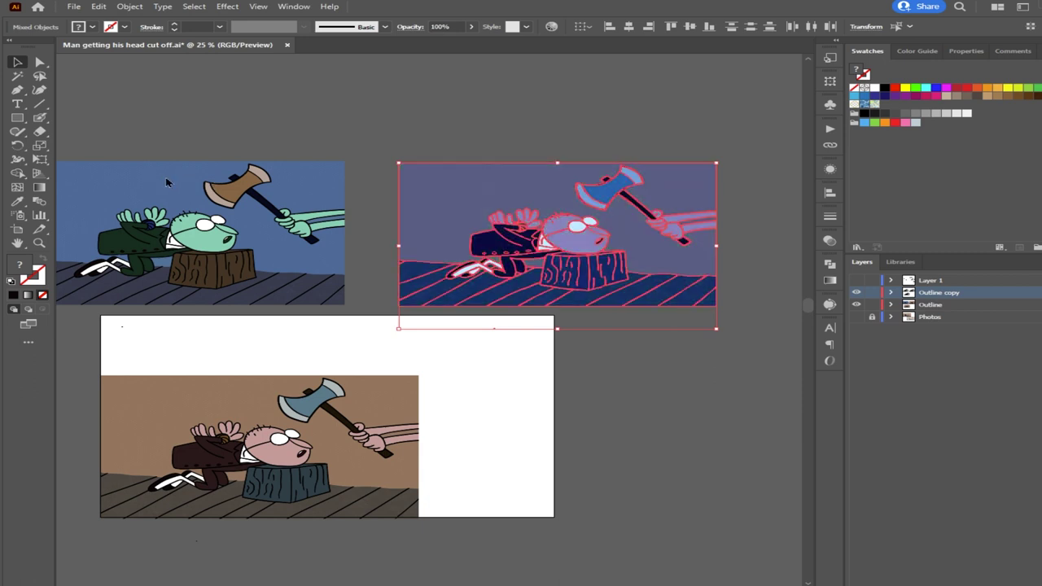
key("ctrl+z")
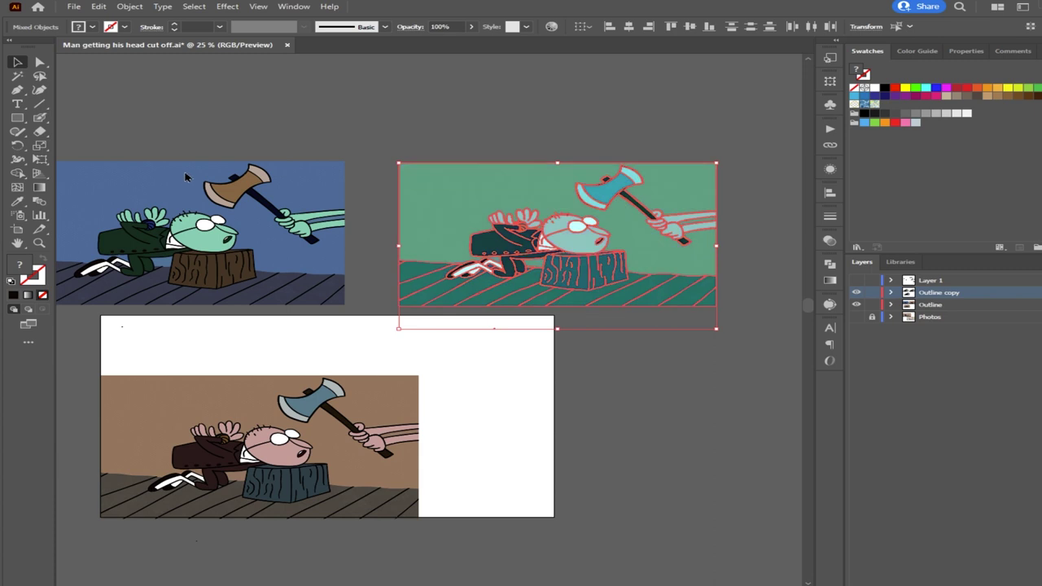
key("ctrl+z")
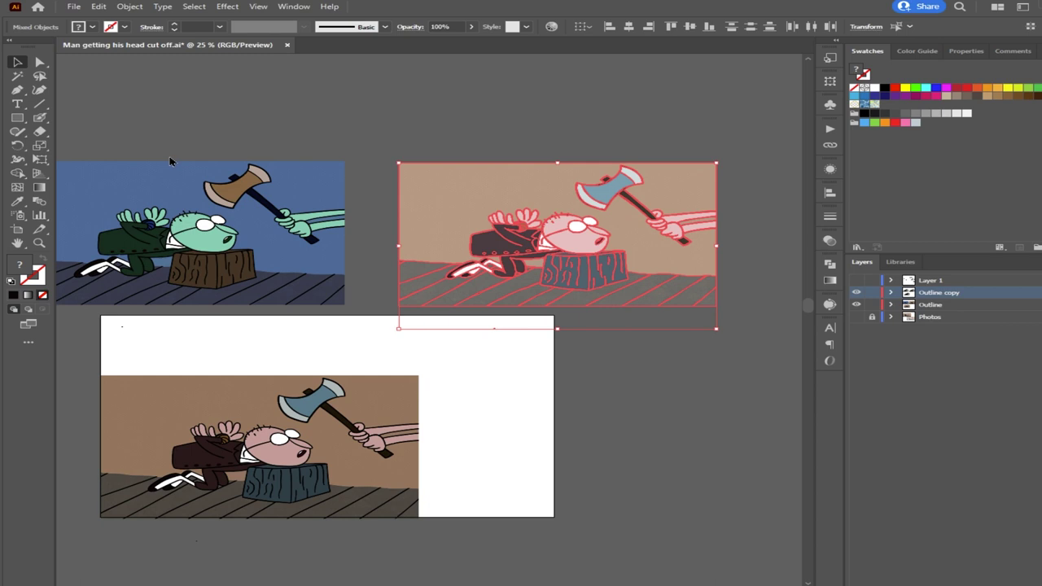
key("ctrl+shift+z")
key("ctrl+shift+z")
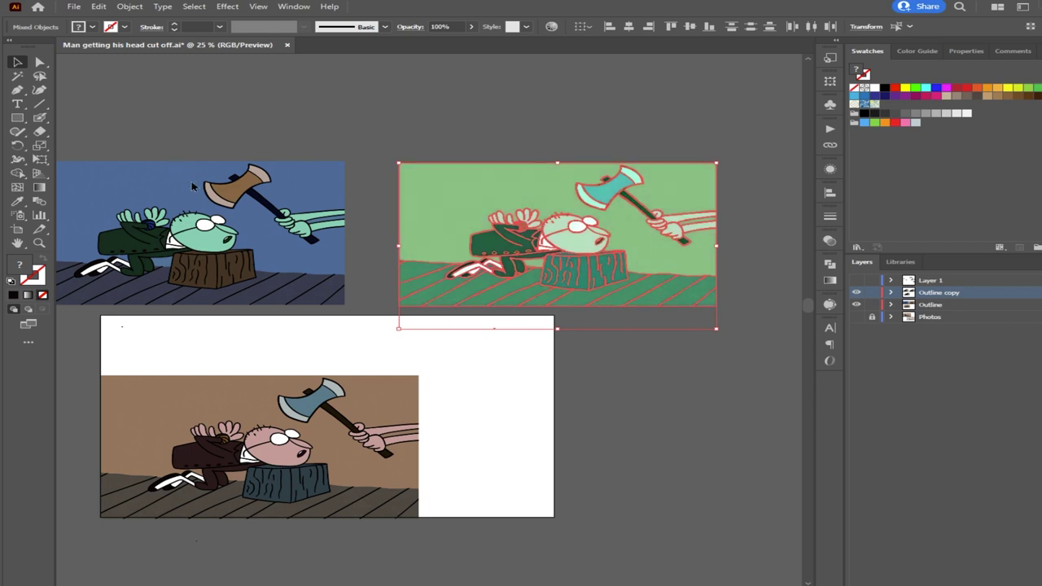
key("ctrl+z")
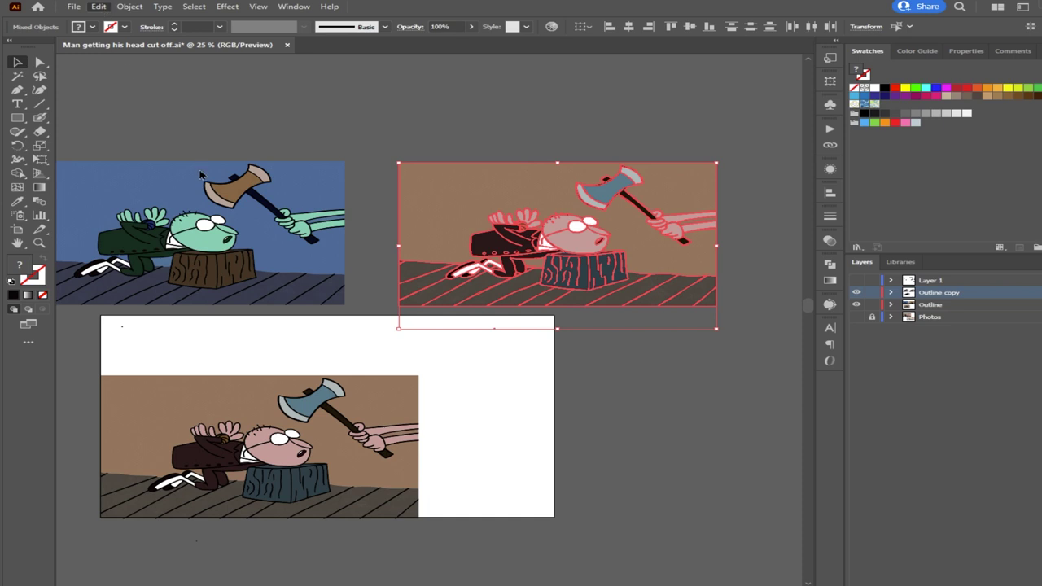
Recolour the brown duplicate with Recolor Artwork, rotating the linked colours to a green wall, light green skin and a dark red axe and block
left_click(456, 231)
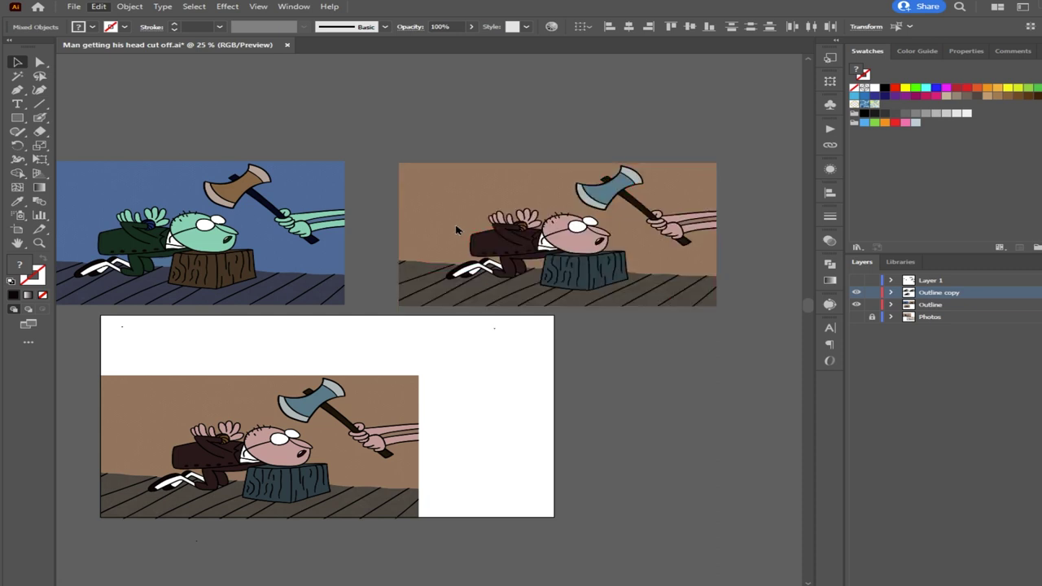
left_click_drag(429, 156, 263, 106)
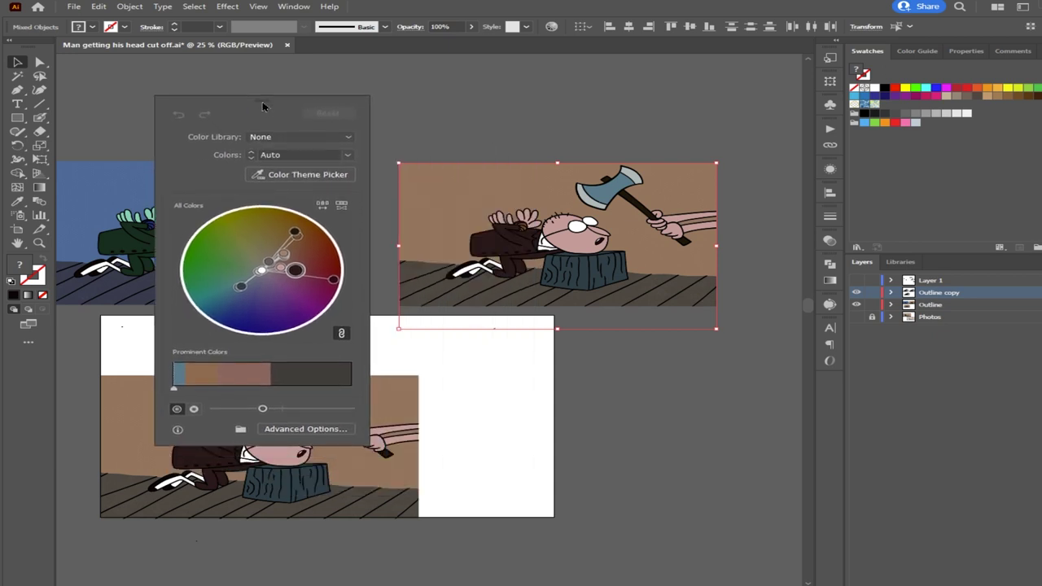
mouse_move(295, 233)
left_mouse_down()
mouse_move(322, 275)
mouse_move(239, 326)
mouse_move(202, 286)
left_mouse_up()
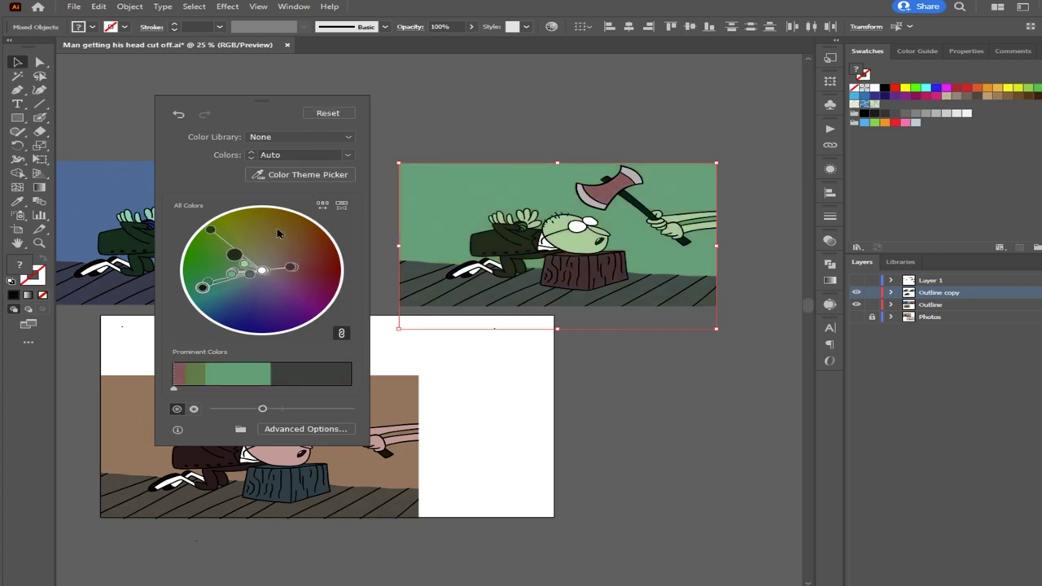
left_click(498, 105)
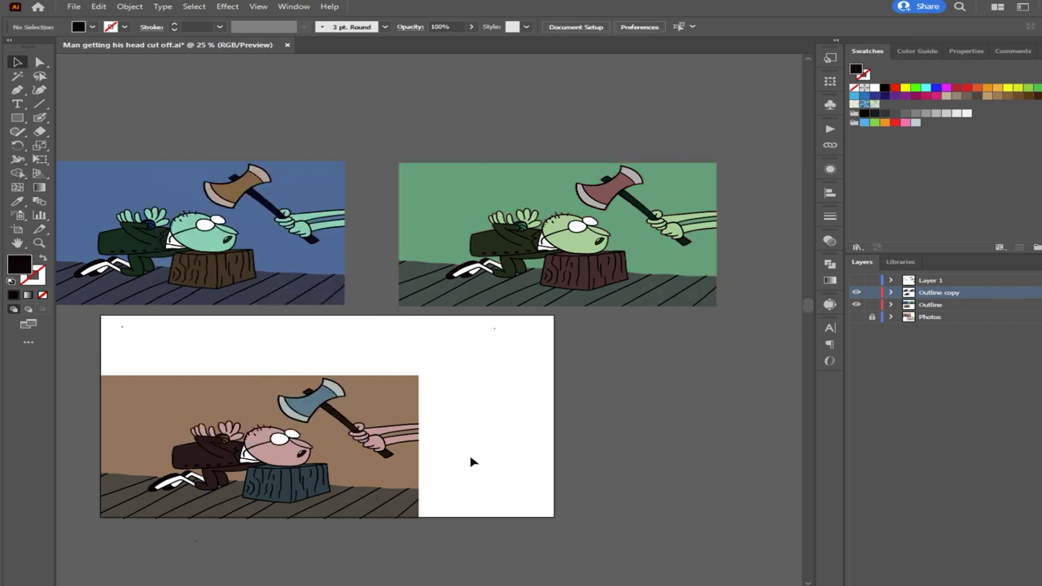
Move the original brown drawing up and left so it lines up directly below the blue version
scroll(532, 447, "down", 1)
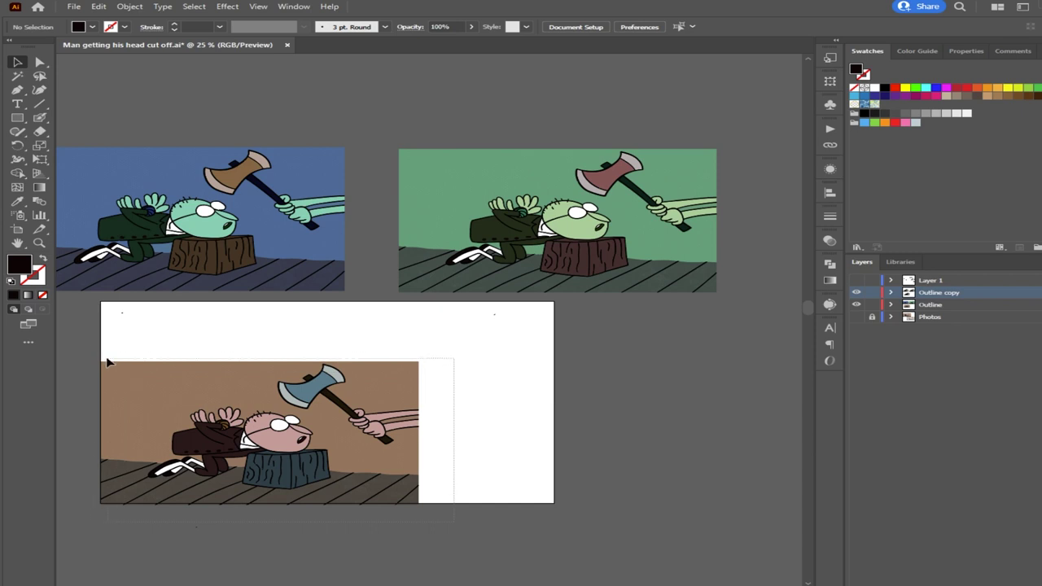
left_click(196, 391)
left_click_drag(227, 390, 172, 356)
left_click(450, 400)
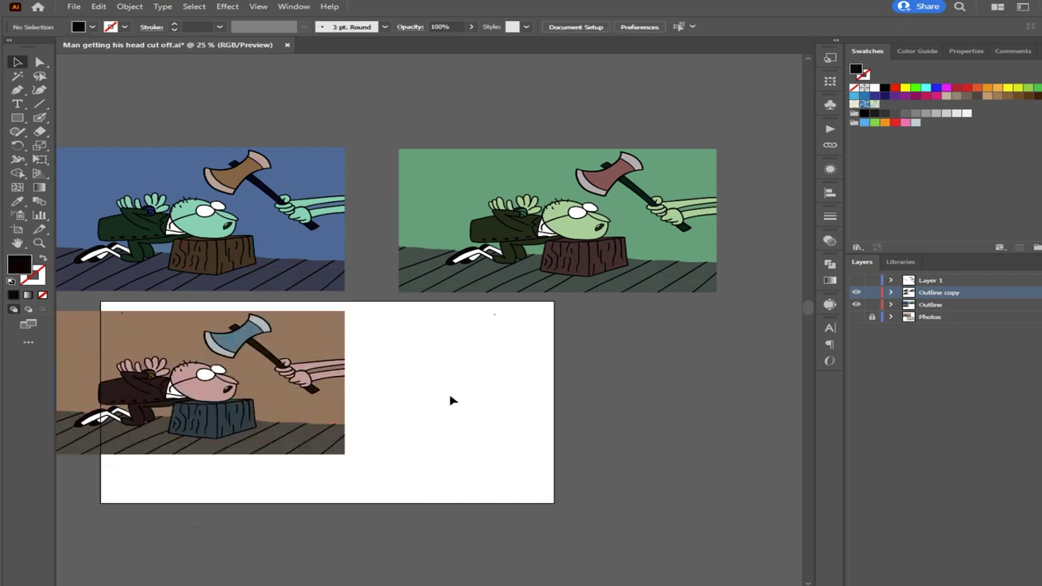
Place a duplicate of the original brown drawing to its right, directly below the green version
left_click_drag(391, 474, 138, 330)
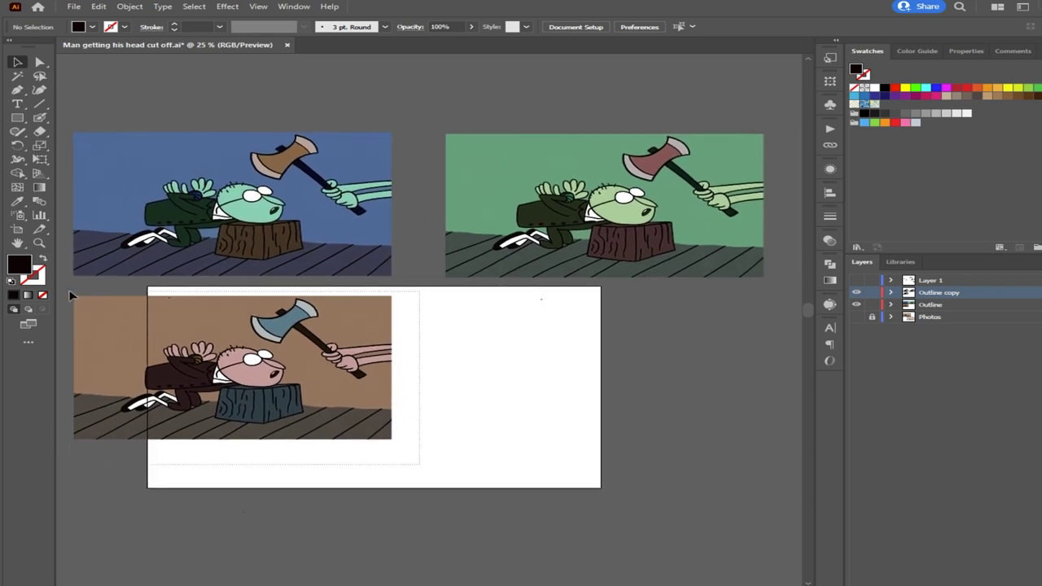
left_click_drag(70, 296, 71, 297)
left_click_drag(164, 343, 518, 340)
mouse_move(594, 493)
left_mouse_down()
mouse_move(474, 482)
mouse_move(587, 480)
left_mouse_up()
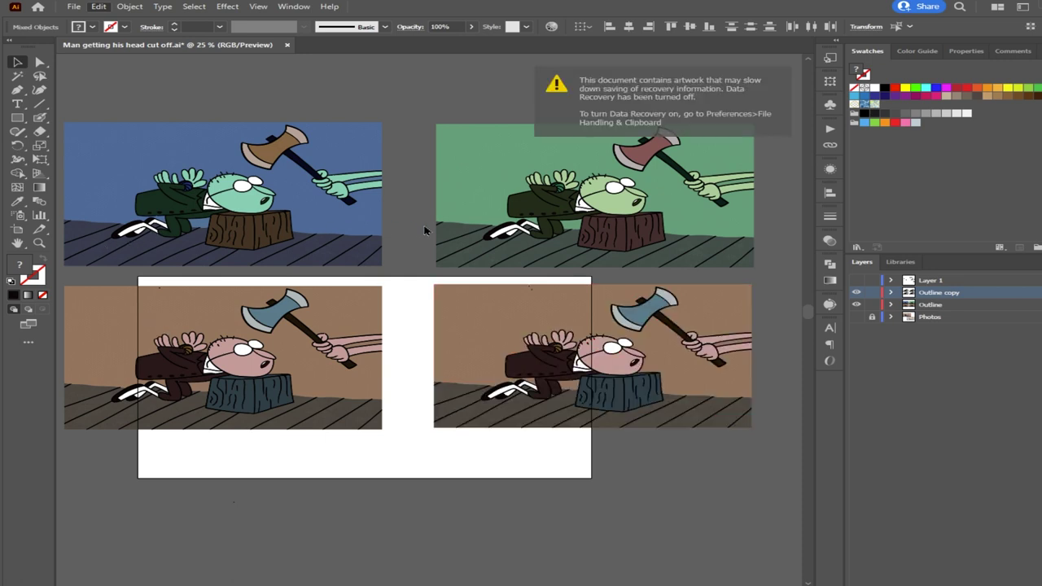
Recolour the new duplicate with Recolor Artwork to a purple wall, blue-violet skin and an olive axe and block, and darken its colours slightly
left_click_drag(462, 323, 461, 379)
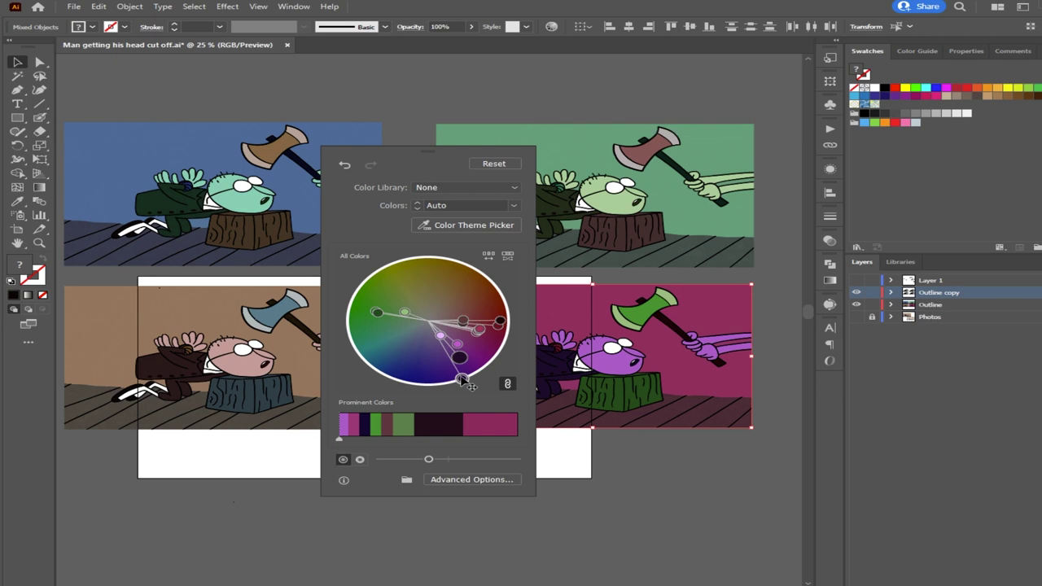
left_click_drag(494, 328, 472, 363)
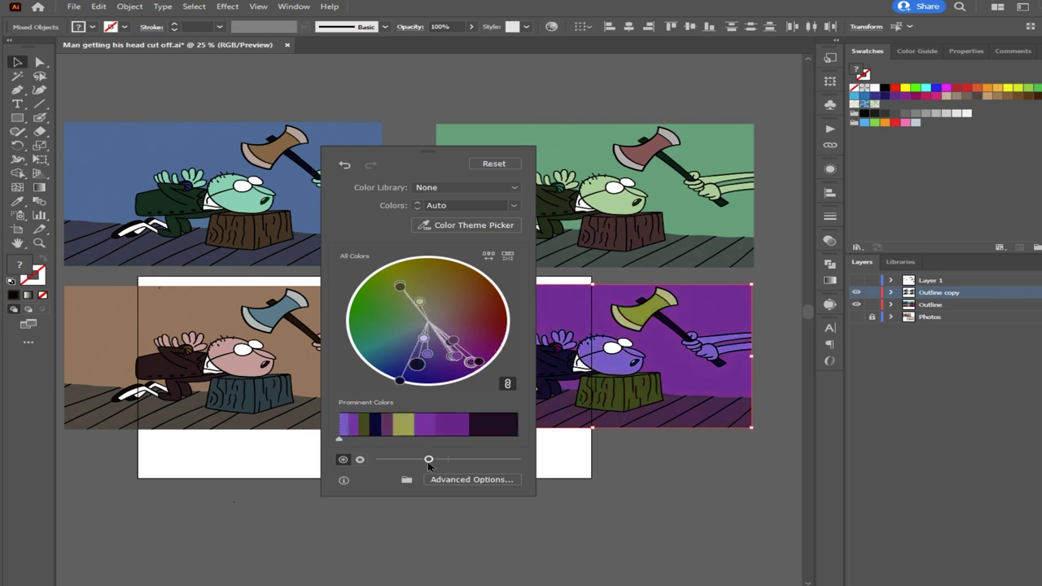
mouse_move(428, 459)
left_mouse_down()
mouse_move(439, 461)
mouse_move(418, 463)
left_mouse_up()
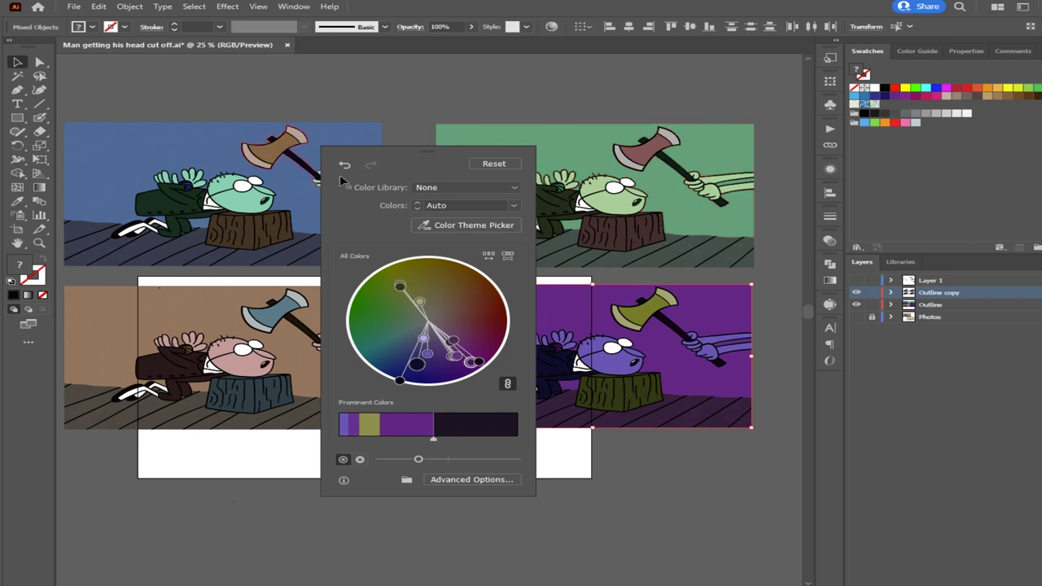
left_click(410, 91)
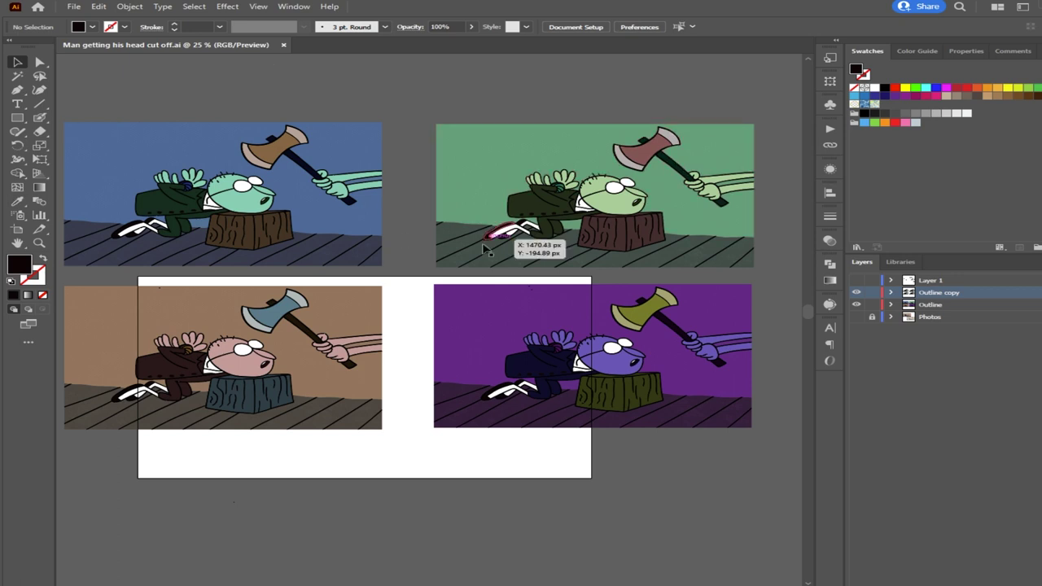
Move the purple version off the artboard so its left edge sits against the artboard's right edge
scroll(528, 328, "down", 1)
left_click_drag(527, 327, 443, 276)
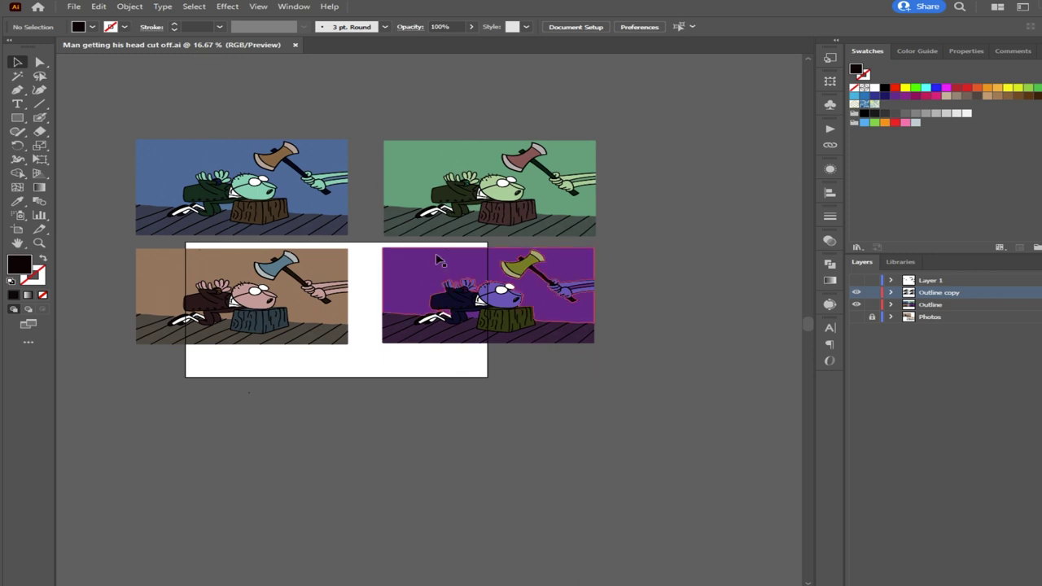
left_click(410, 275)
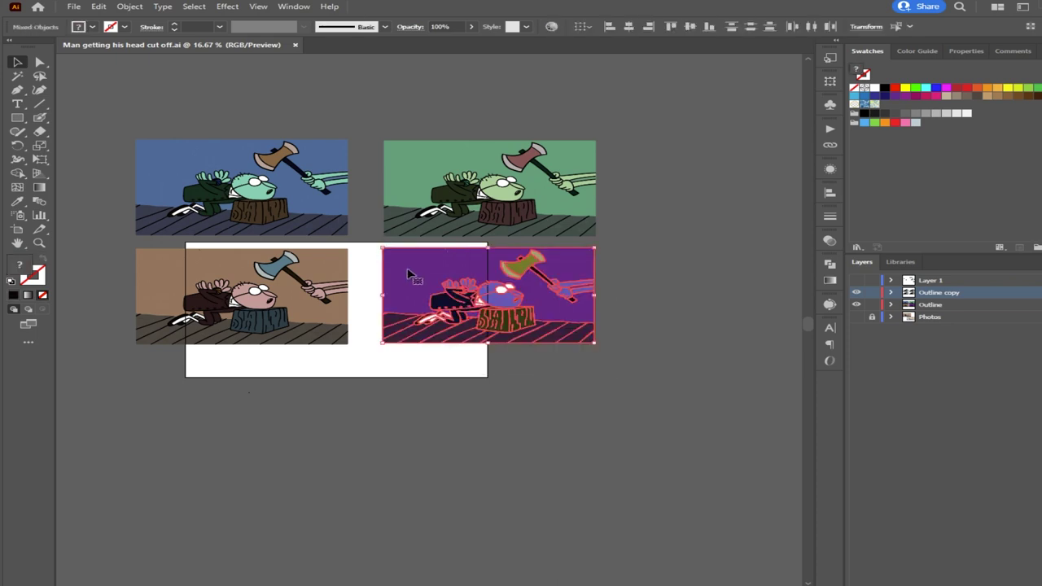
left_click_drag(440, 281, 515, 314)
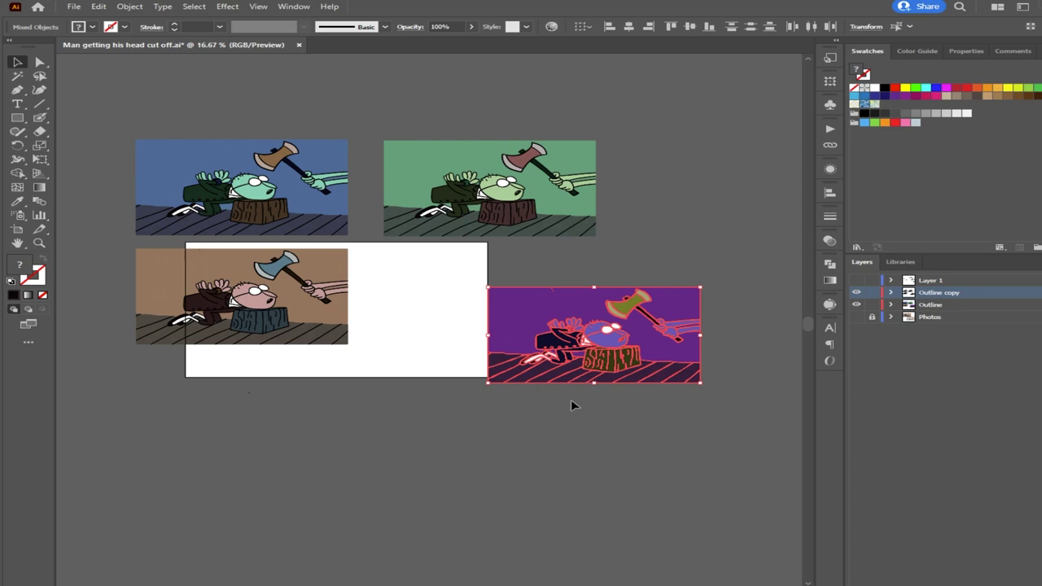
left_click(571, 399)
Stack the green version directly on top of the purple one and the blue version above the green, forming one column beside the artboard
left_click(401, 205)
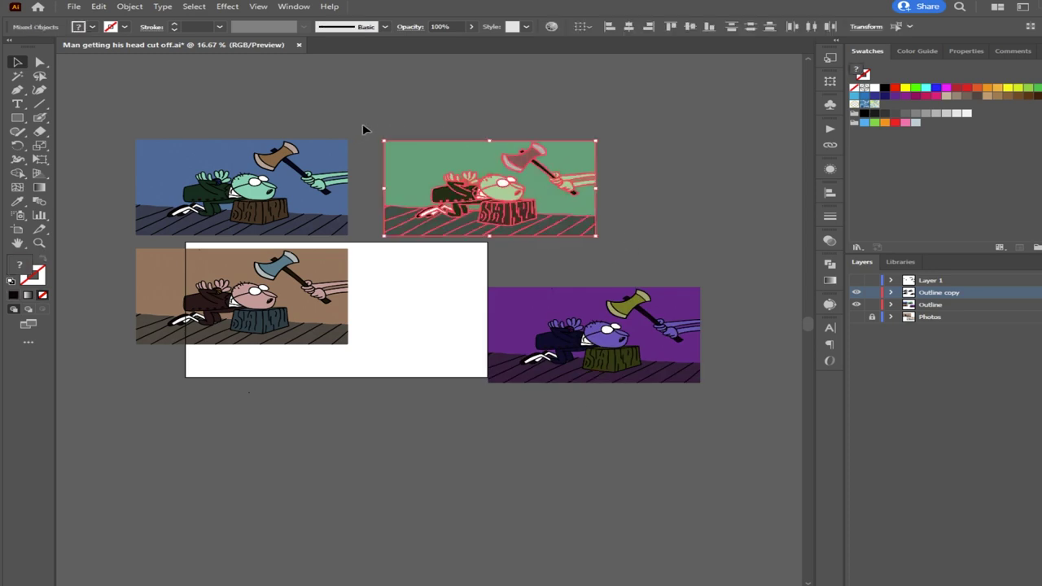
left_click_drag(448, 178, 552, 231)
left_click(453, 371)
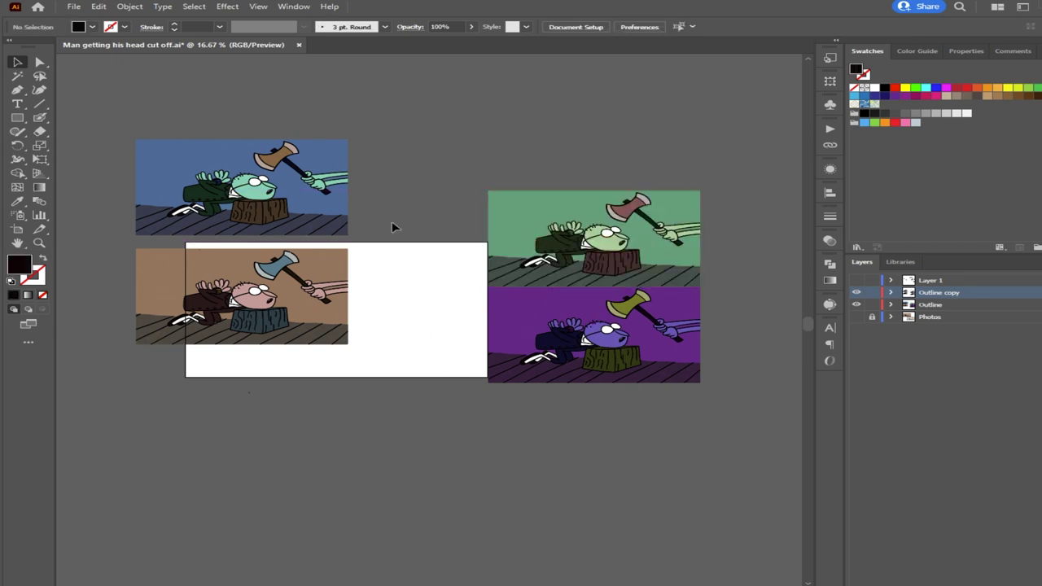
left_click_drag(164, 157, 515, 110)
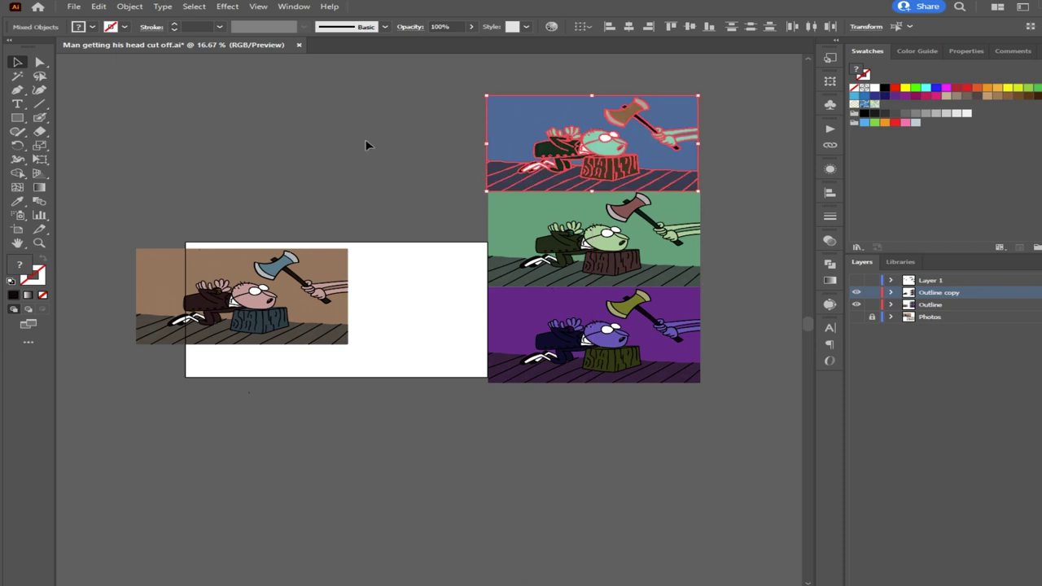
left_click(366, 145)
Move the original brown drawing fully inside the artboard, toward its right edge beside the column of recoloured versions
left_click_drag(135, 228, 396, 302)
left_click(470, 407)
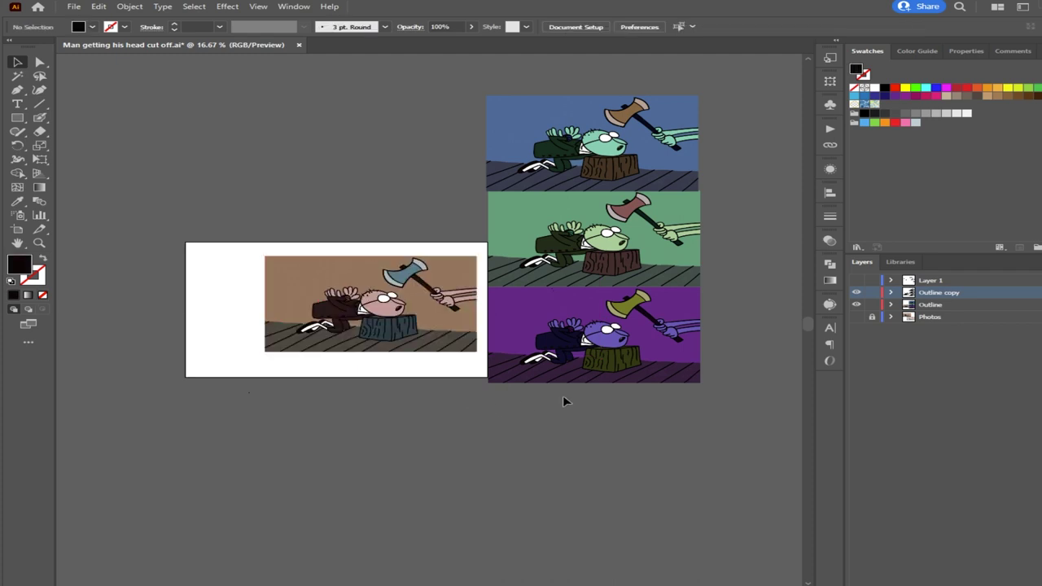
scroll(620, 383, "up", 1)
left_click_drag(530, 410, 492, 496)
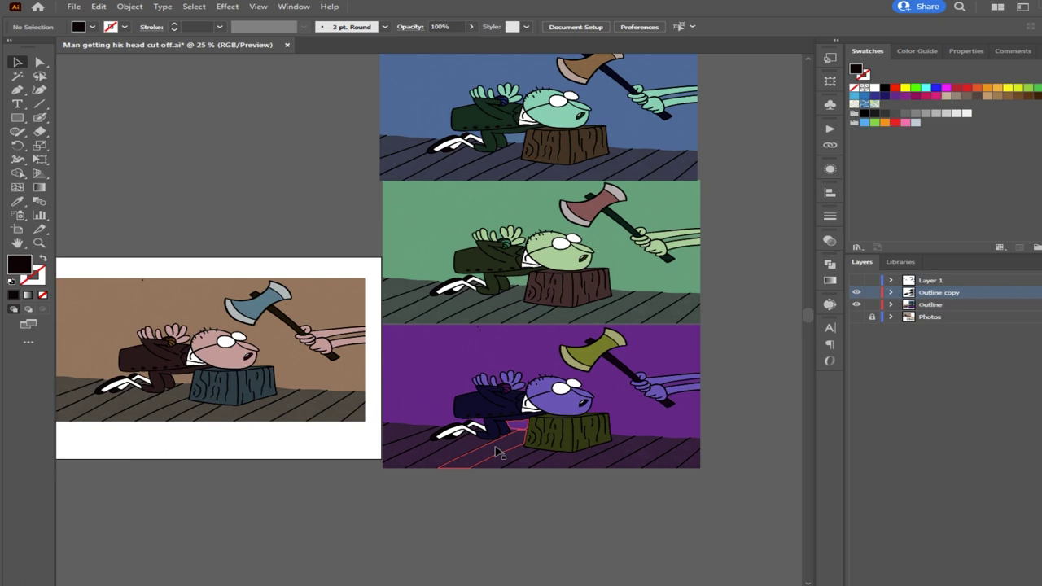
scroll(492, 439, "down", 1)
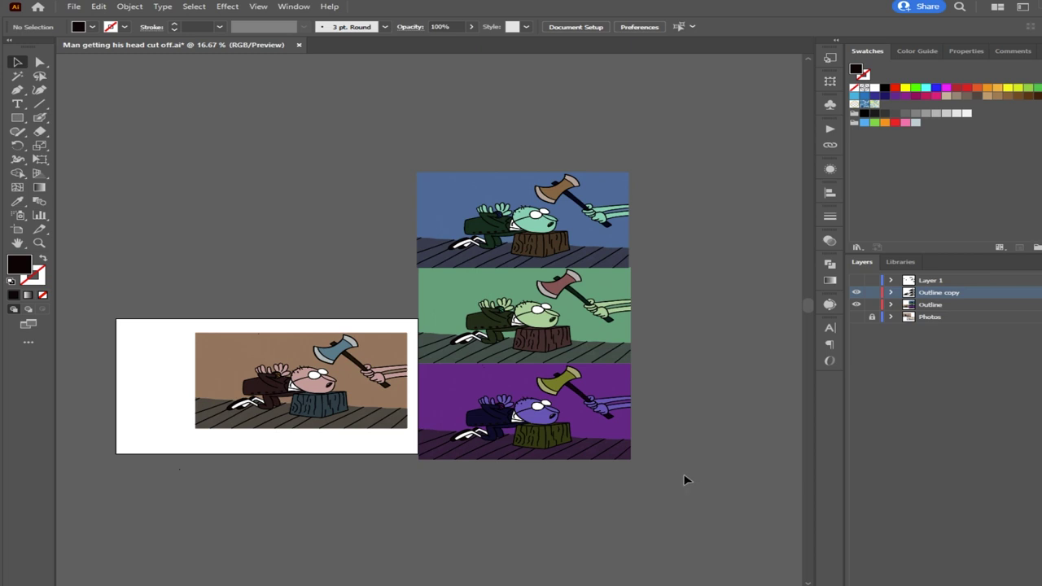
Duplicate the brown original and place the copy against the blue version's right edge, starting a second column
scroll(642, 297, "up", 2)
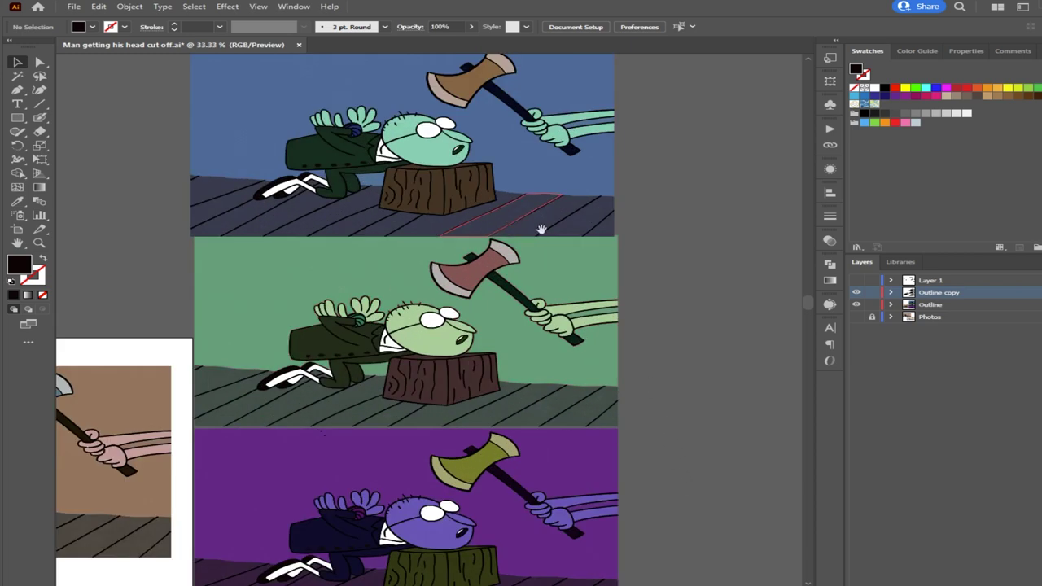
scroll(596, 312, "up", 1)
left_click_drag(597, 312, 577, 200)
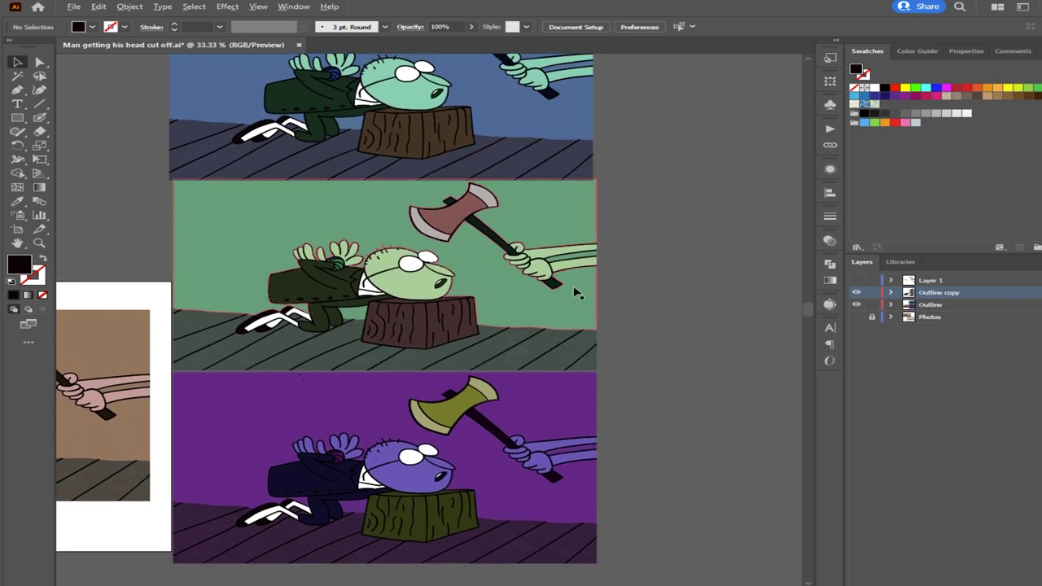
scroll(573, 293, "down", 1)
left_click_drag(492, 394, 631, 410)
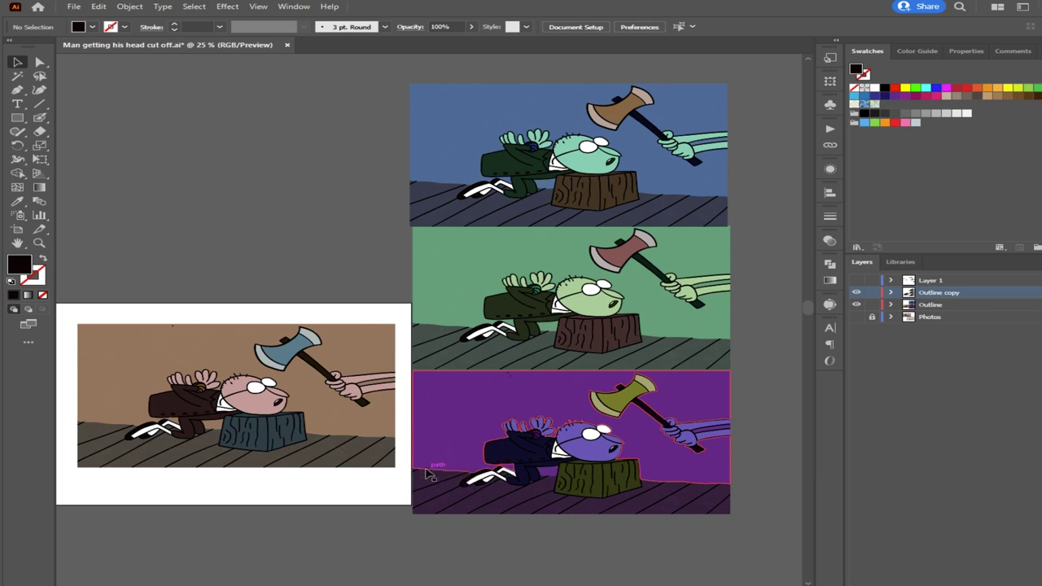
left_click_drag(515, 445, 497, 464)
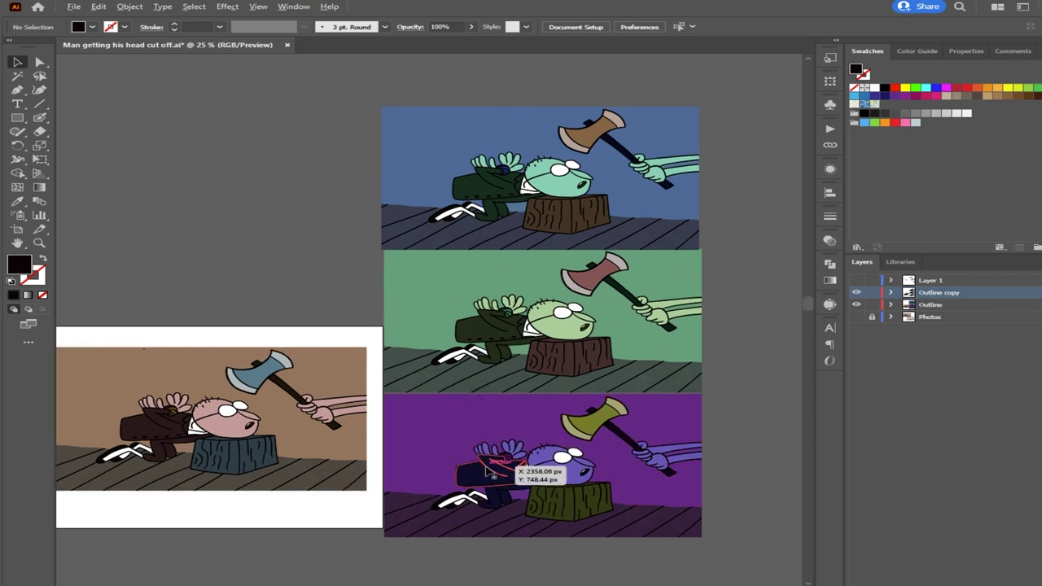
scroll(404, 490, "down", 1)
left_click_drag(386, 499, 179, 381)
left_click_drag(216, 421, 655, 258)
left_click_drag(653, 410, 458, 410)
scroll(459, 391, "up", 1)
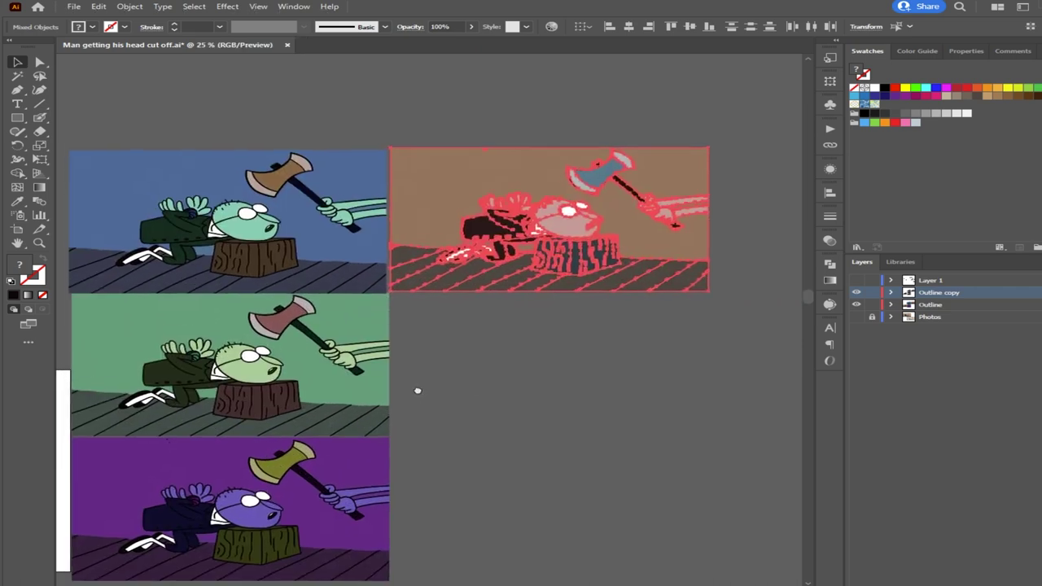
left_click(526, 395)
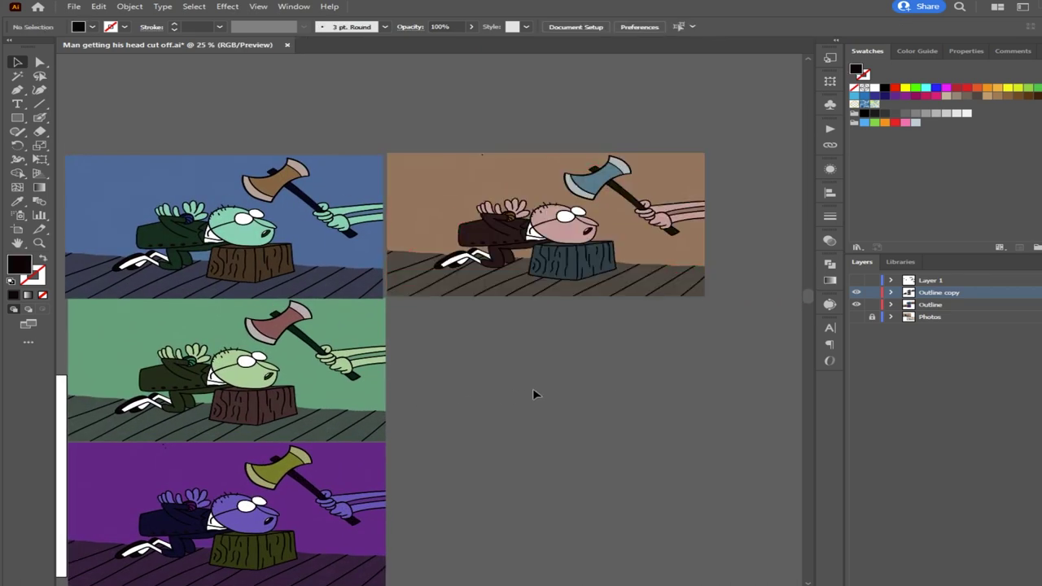
Recolour the copy beside the blue version with Recolor Artwork to a red wall, magenta skin, and a green axe and block
left_click_drag(733, 324, 464, 179)
left_click_drag(410, 131, 410, 130)
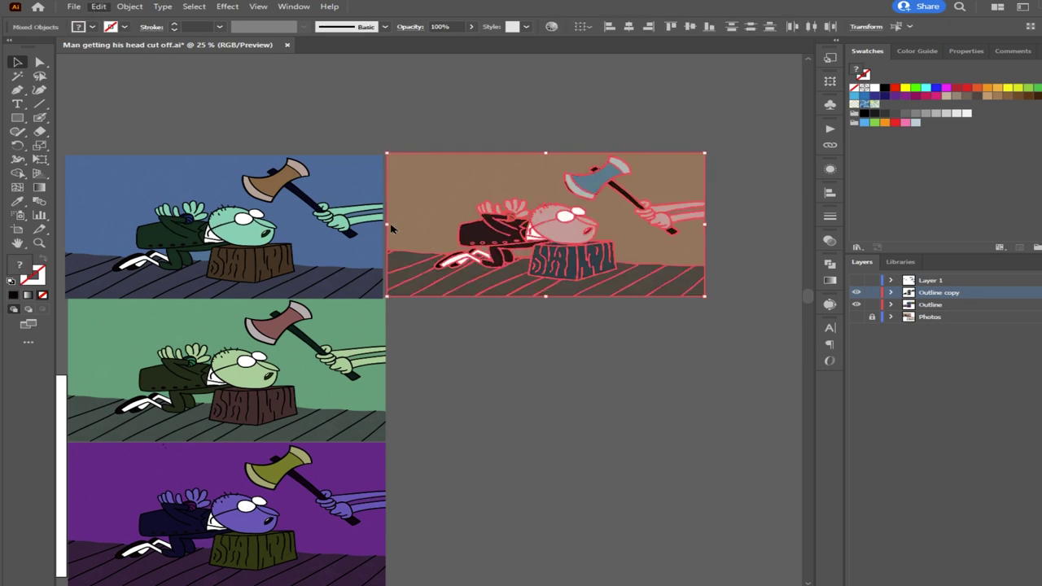
key("ctrl+shift+alt+r")
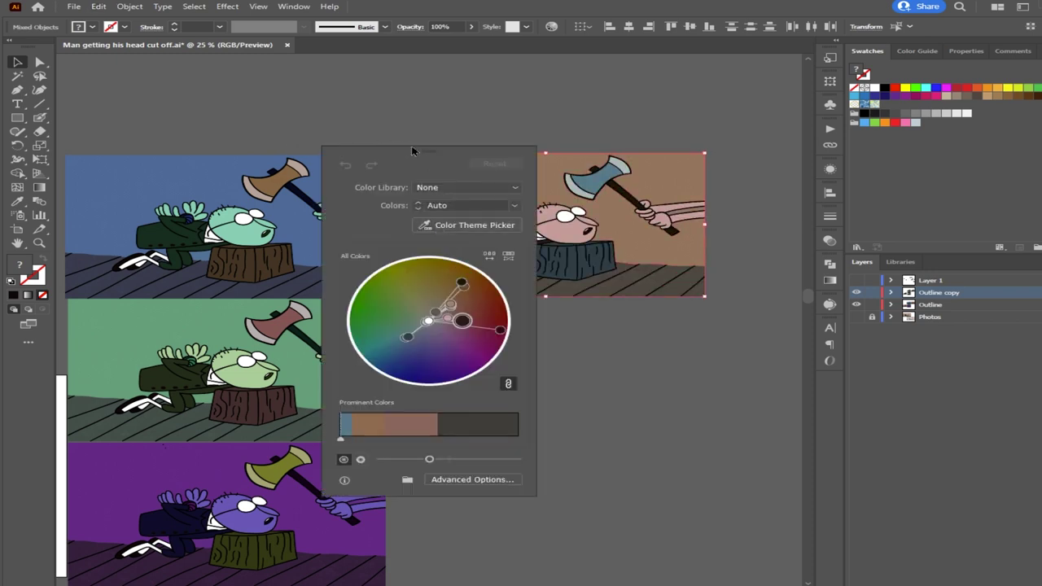
left_click_drag(433, 157, 293, 132)
left_click_drag(325, 298, 355, 296)
left_click_drag(337, 261, 351, 287)
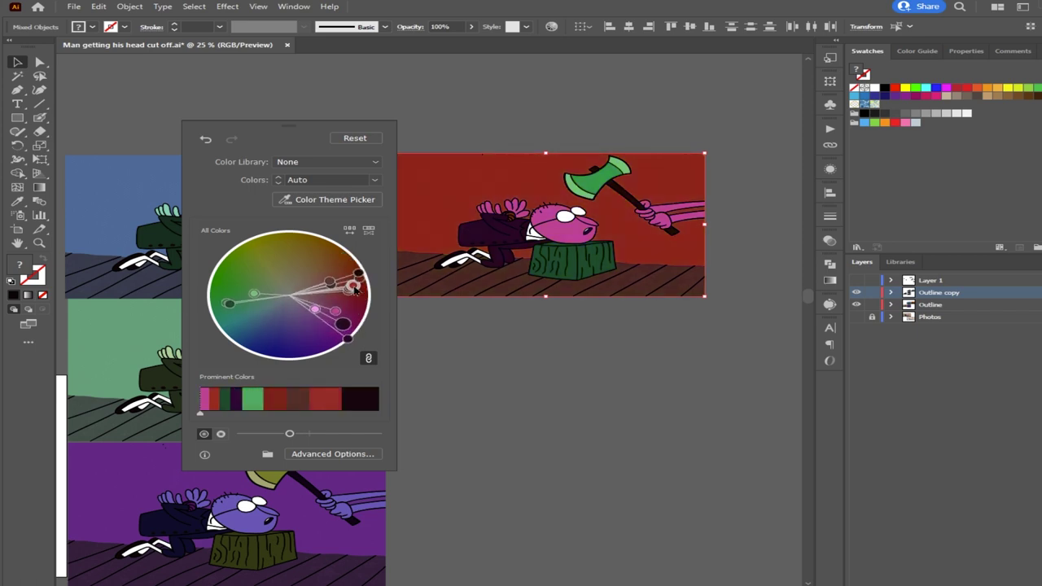
left_click_drag(231, 306, 254, 300)
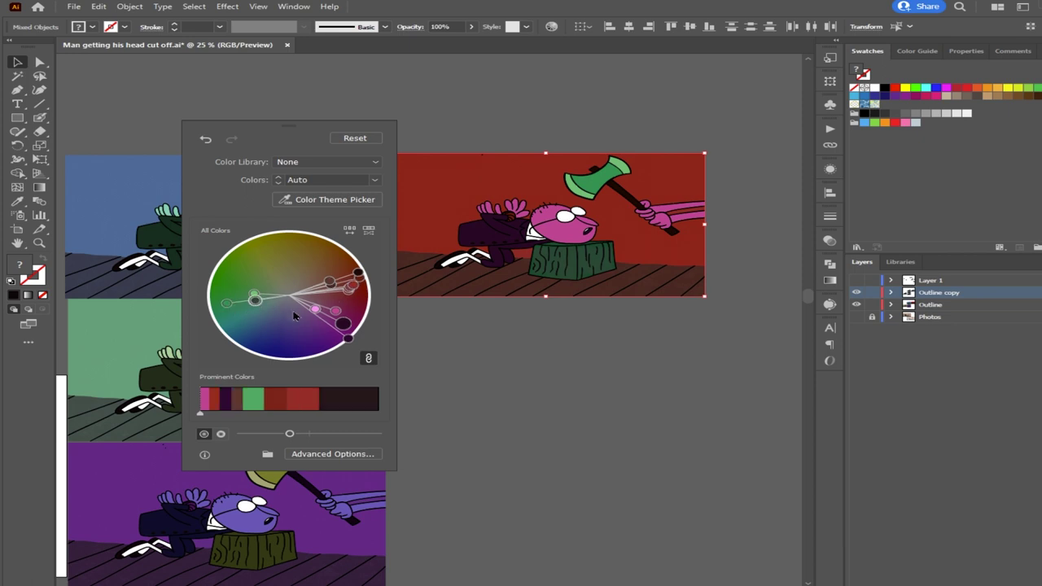
Fine-tune the linked colours of the red version to a more saturated red wall and stronger magenta skin, keeping the axe green
left_click_drag(345, 337, 335, 340)
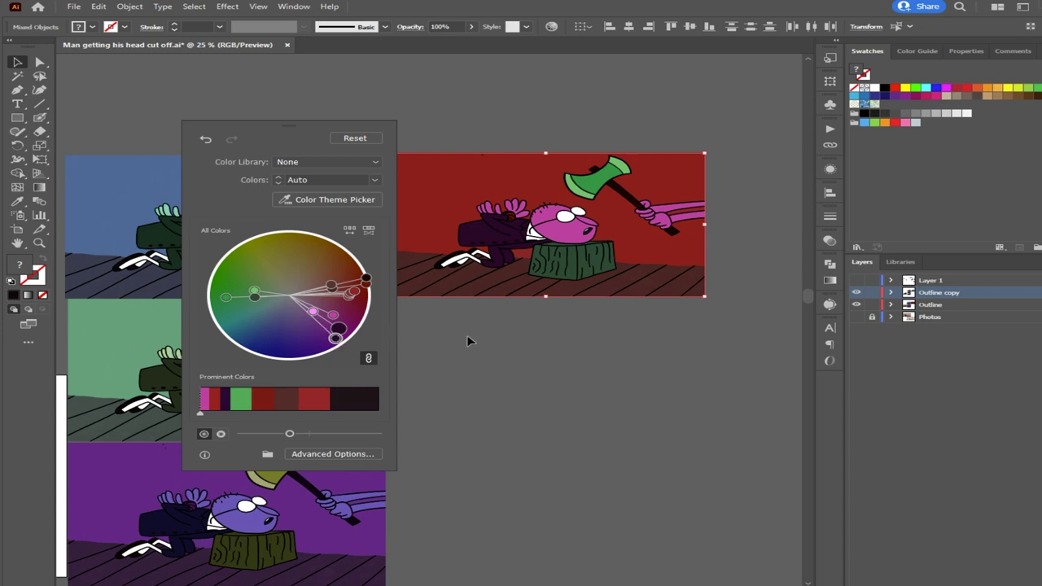
left_click_drag(368, 282, 352, 300)
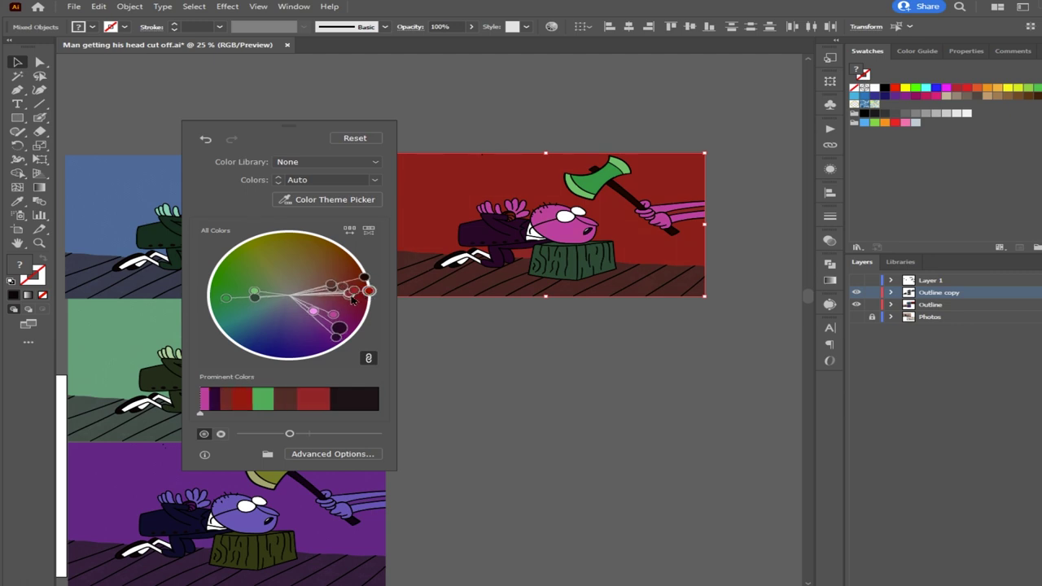
mouse_move(346, 336)
left_mouse_down()
mouse_move(348, 324)
mouse_move(321, 317)
mouse_move(360, 291)
mouse_move(348, 337)
left_mouse_up()
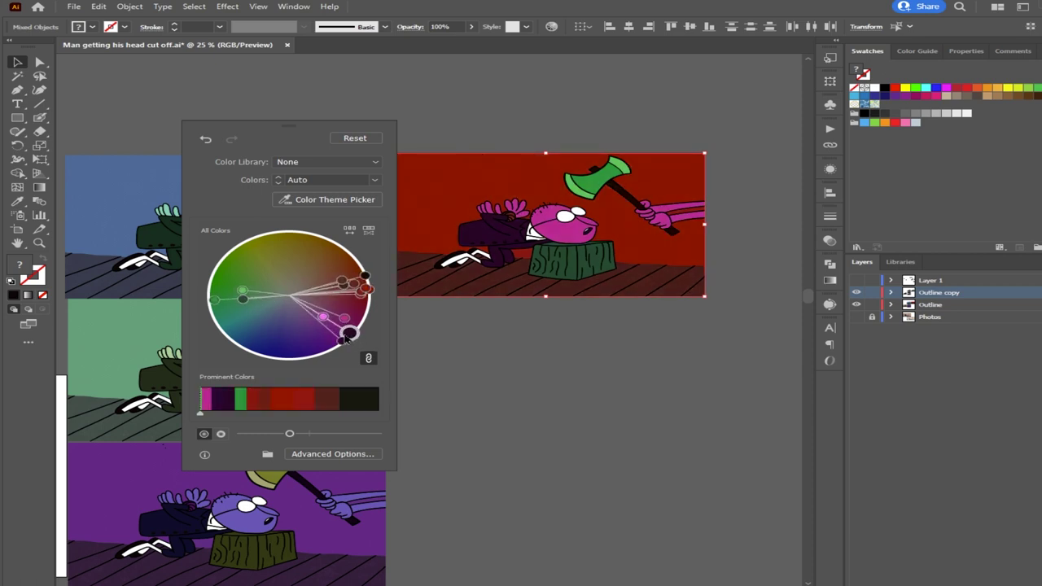
left_click(472, 115)
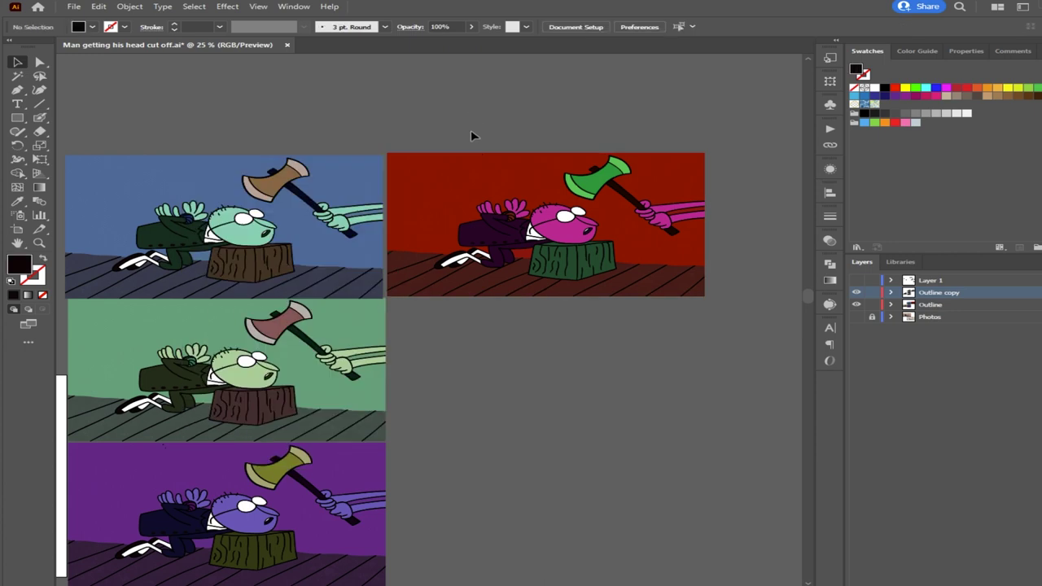
Inspect the green, blue, purple and red versions up close to compare their colours and details
scroll(562, 402, "down", 1)
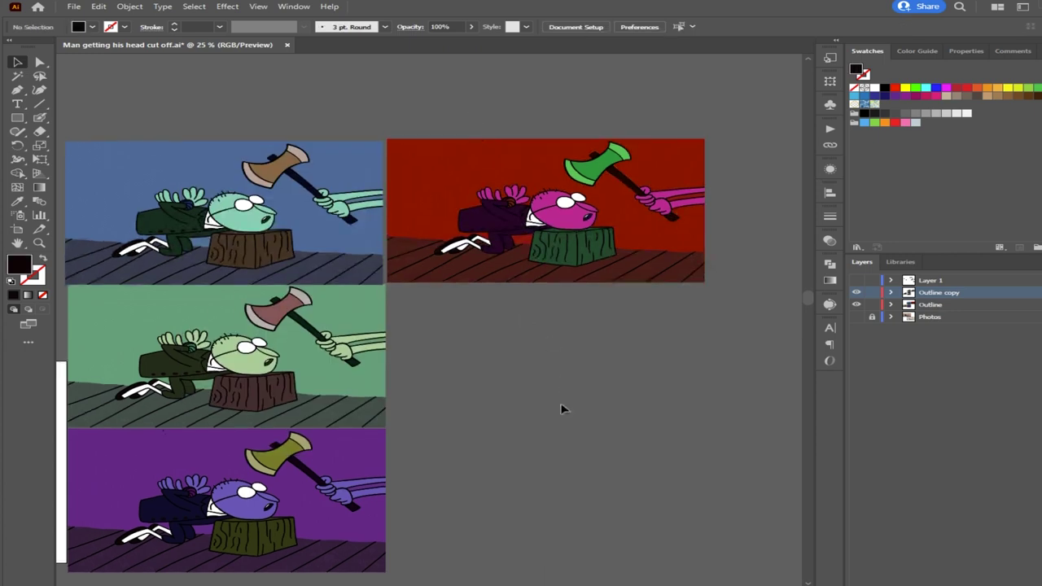
left_click_drag(457, 443, 522, 399)
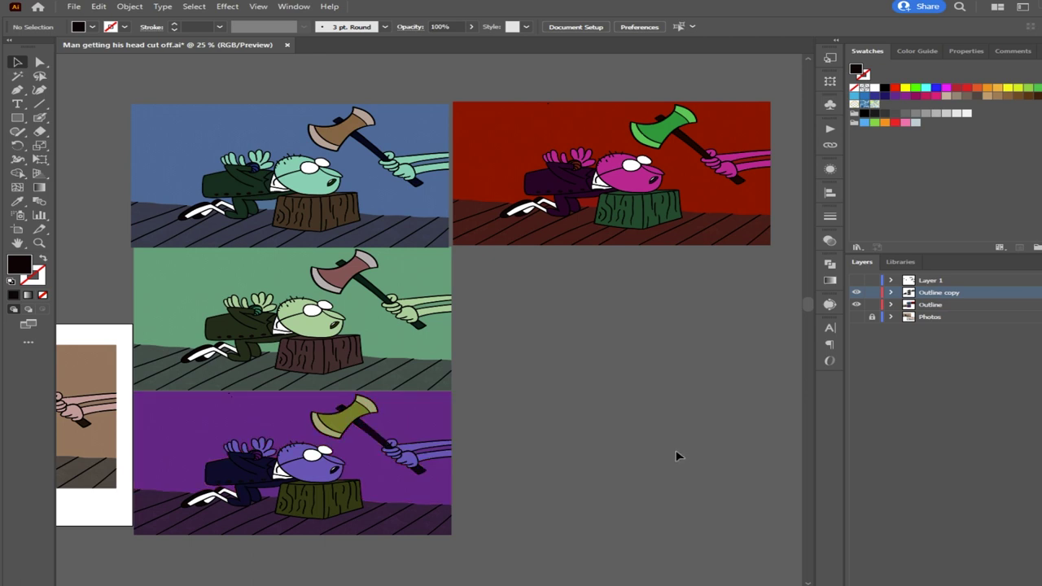
scroll(432, 336, "up", 3)
left_click_drag(330, 372, 648, 413)
key("ctrl+equal")
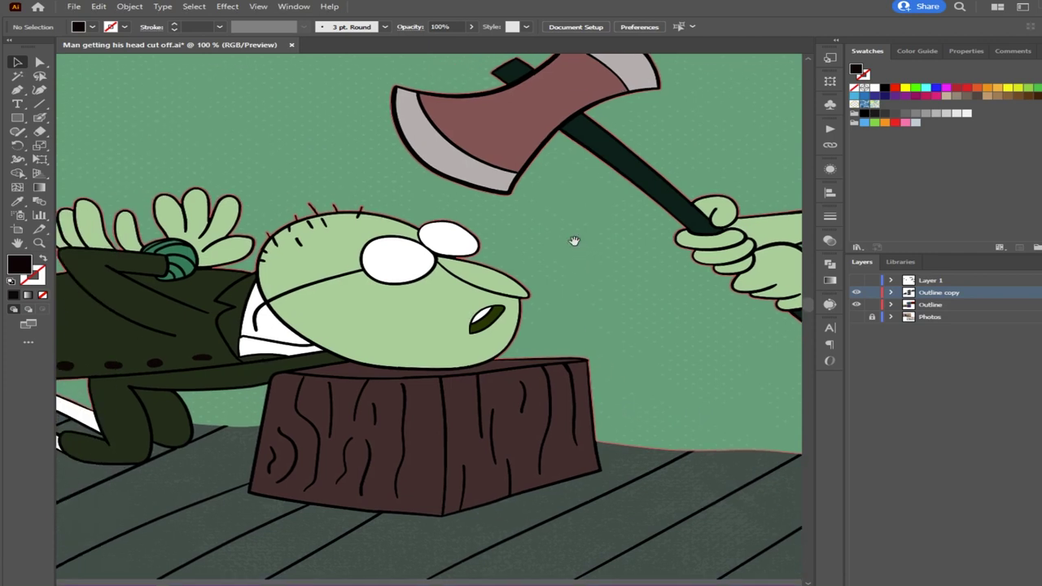
scroll(570, 244, "up", 6)
scroll(562, 264, "up", 3)
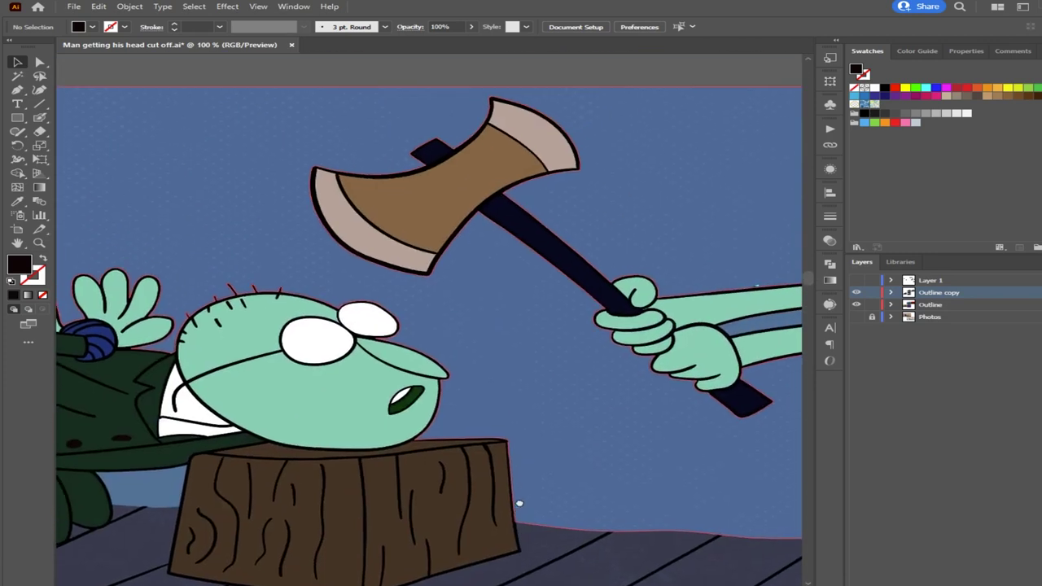
scroll(505, 472, "down", 7)
scroll(484, 473, "down", 15)
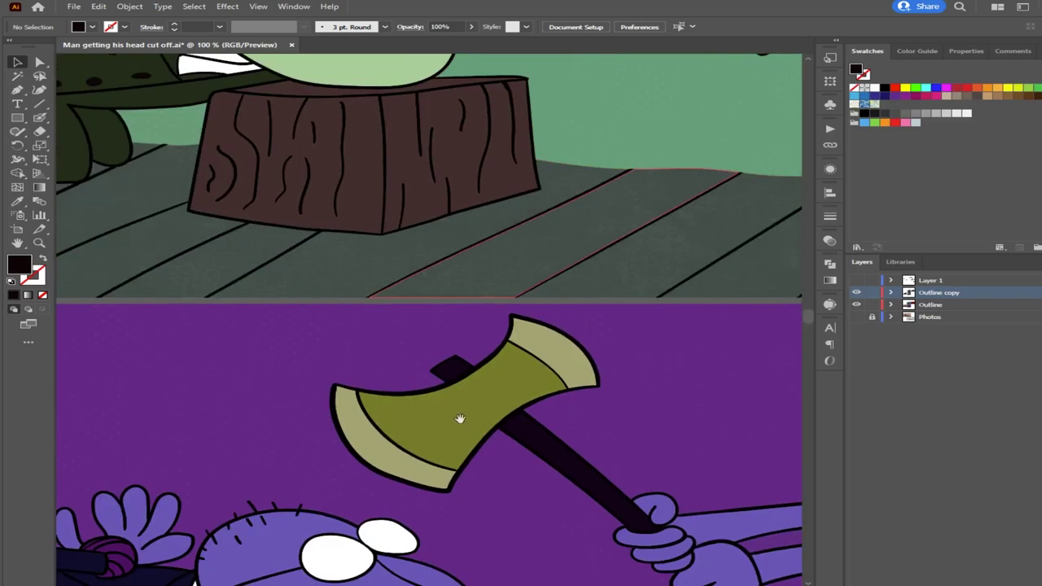
key("ctrl+minus")
scroll(495, 257, "down", 2)
left_click_drag(503, 258, 366, 393)
left_click_drag(752, 242, 453, 393)
left_click_drag(455, 296, 475, 426)
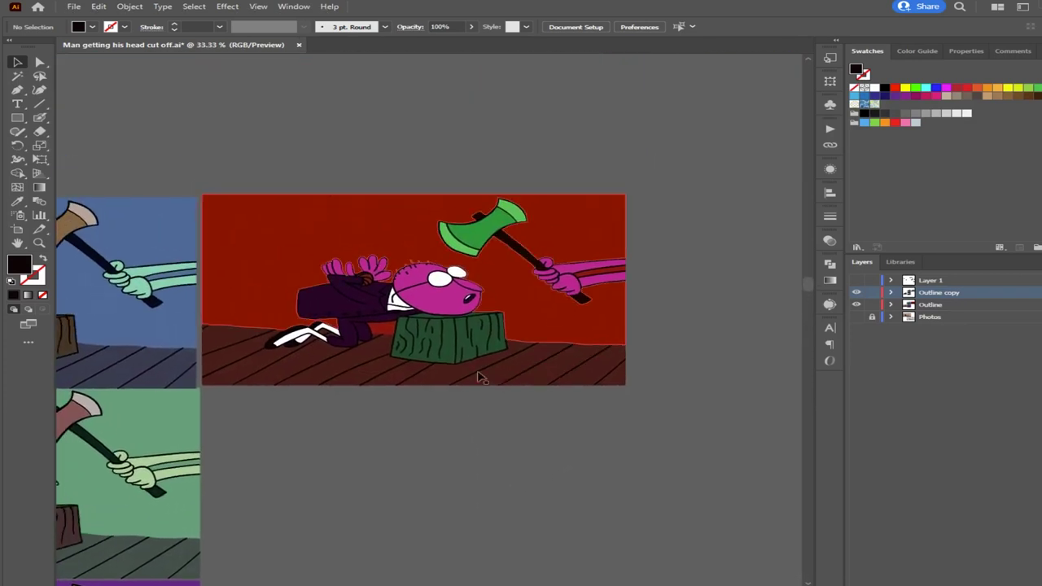
scroll(488, 321, "up", 2)
left_click_drag(402, 327, 457, 371)
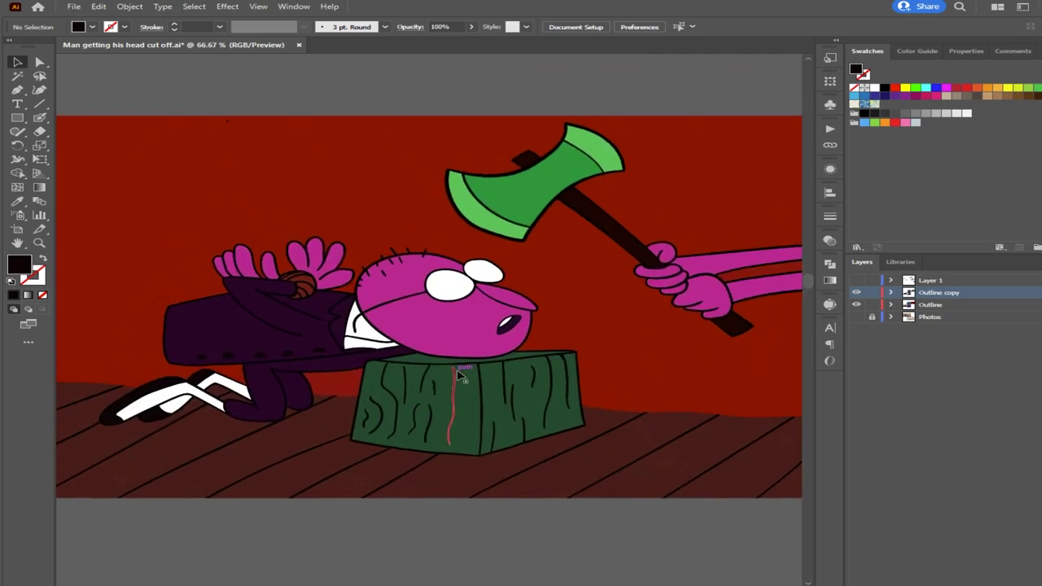
scroll(458, 372, "down", 3)
left_click_drag(433, 461, 466, 336)
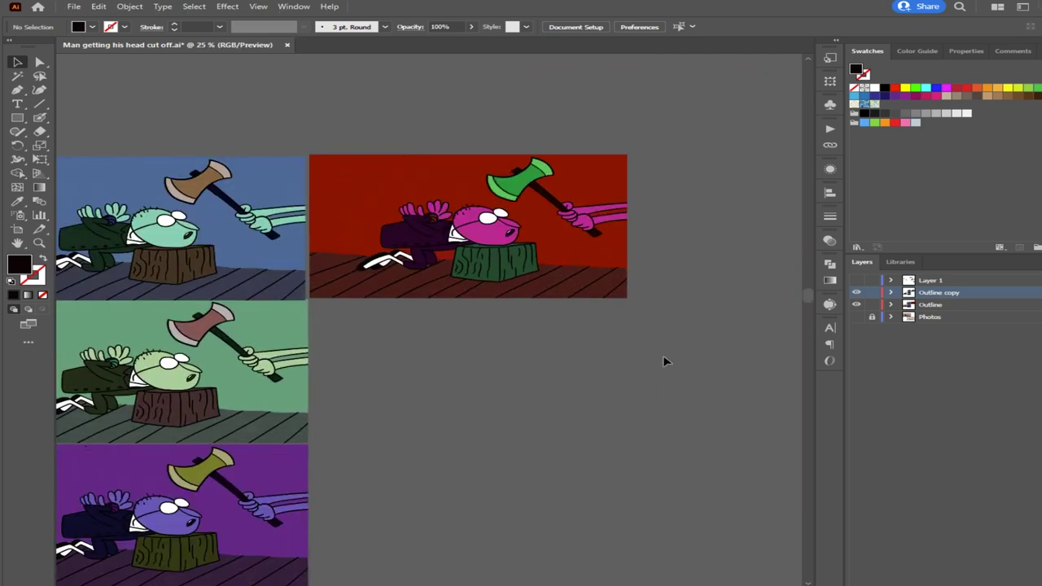
Duplicate the brown original twice more, stacking one copy below the red version and the other beneath it beside the purple one
left_click_drag(274, 399, 559, 290)
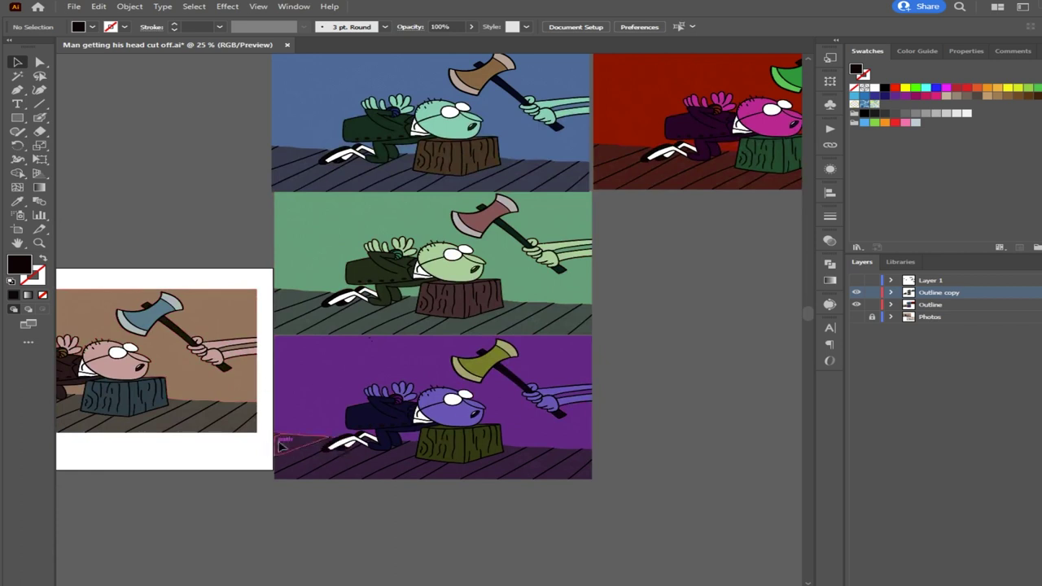
key("ctrl+minus")
left_click_drag(332, 435, 109, 288)
left_click_drag(165, 370, 601, 304)
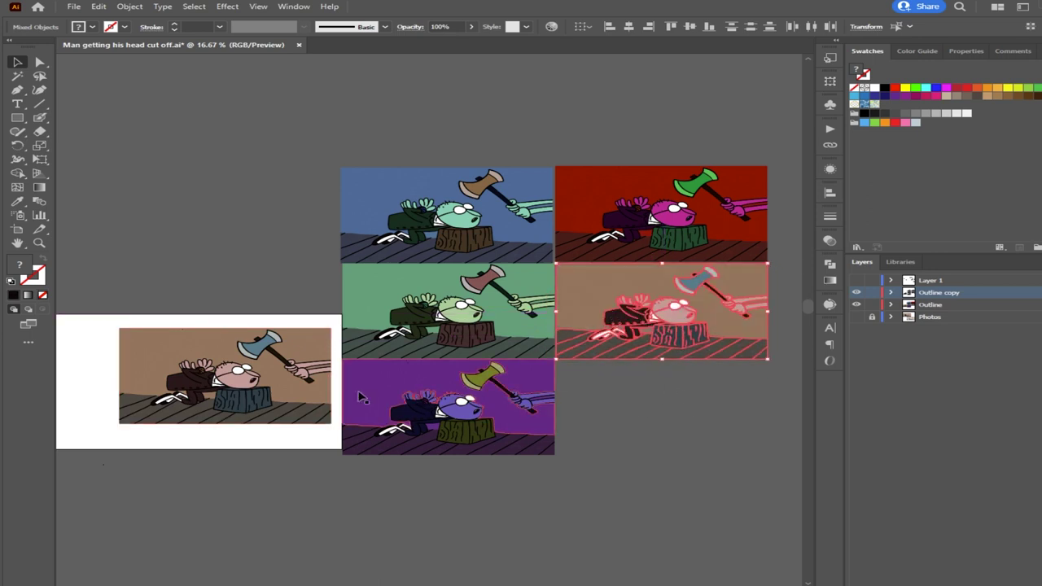
left_click_drag(679, 310, 535, 433)
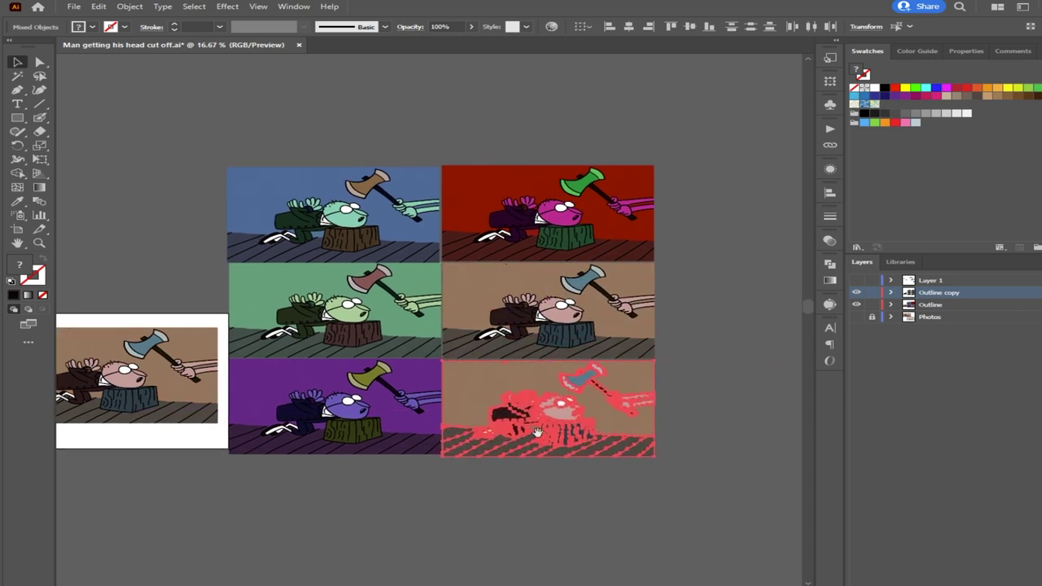
scroll(505, 345, "up", 2)
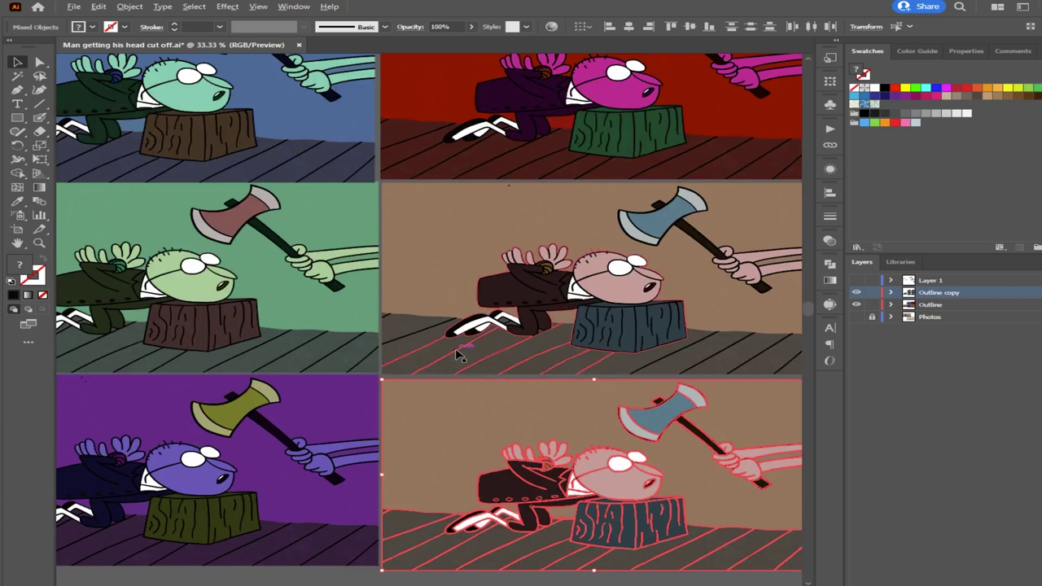
scroll(474, 352, "down", 1)
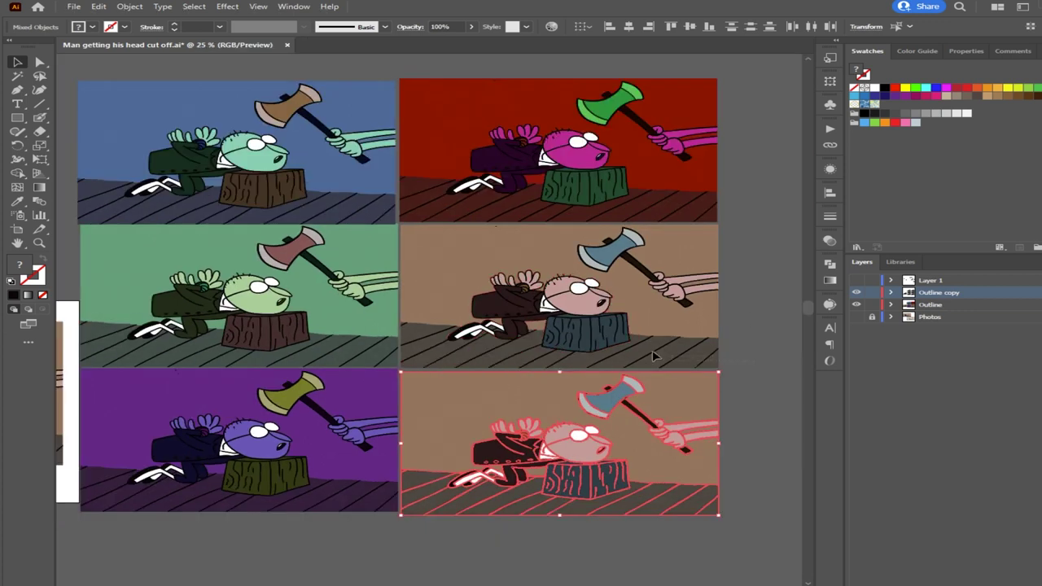
Recolour the copy below the red version with Recolor Artwork to an olive-yellow wall, golden skin, and a purple axe and block
left_click_drag(436, 226, 429, 225)
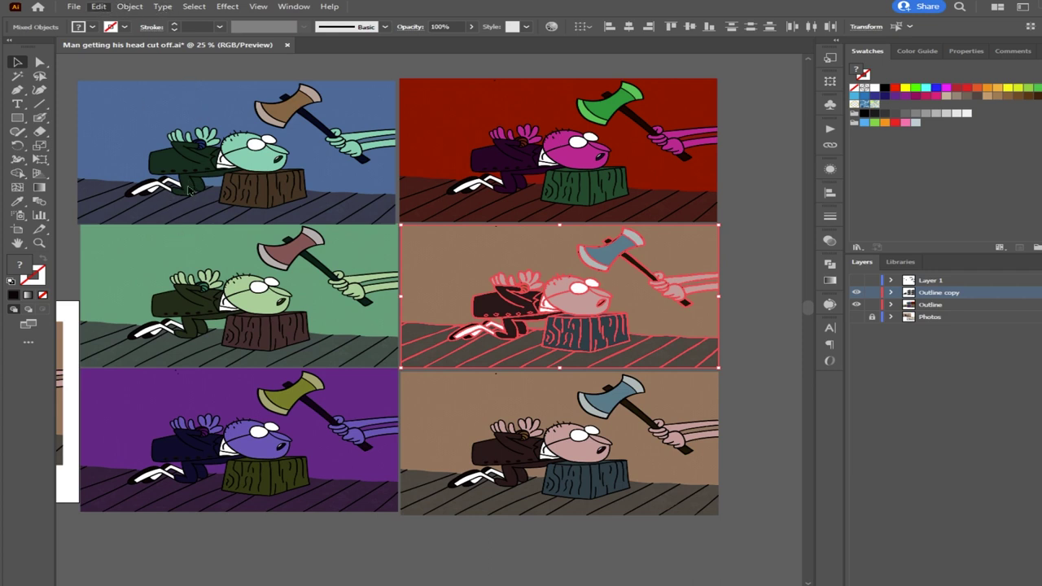
left_click(414, 230)
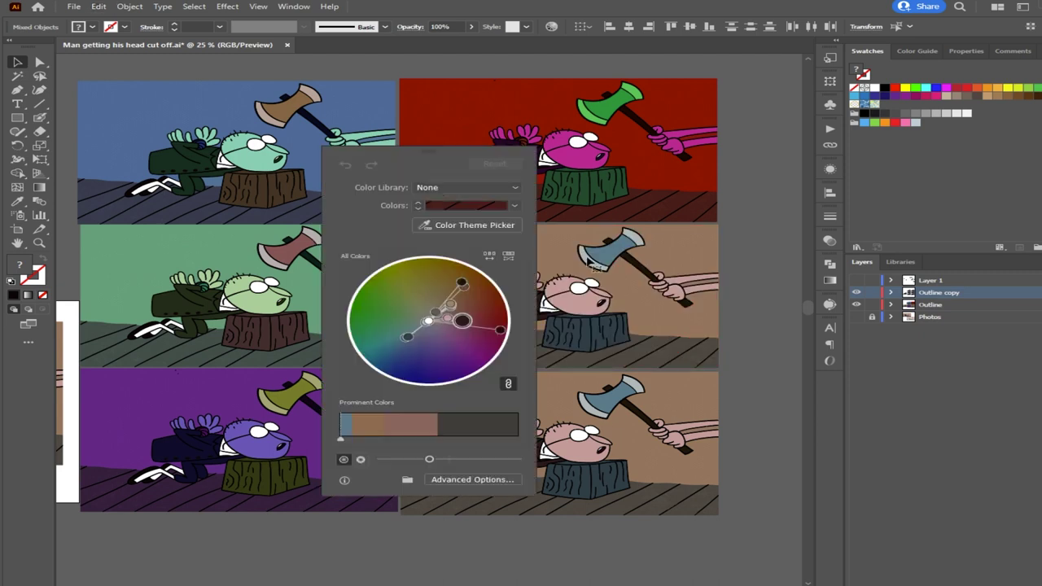
left_click_drag(429, 157, 248, 143)
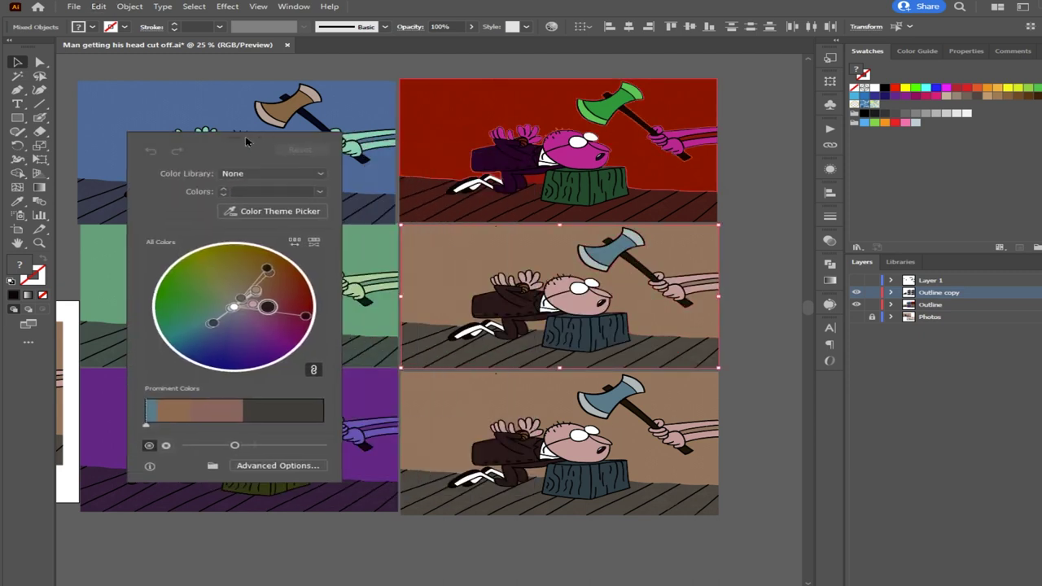
left_click_drag(304, 316, 260, 257)
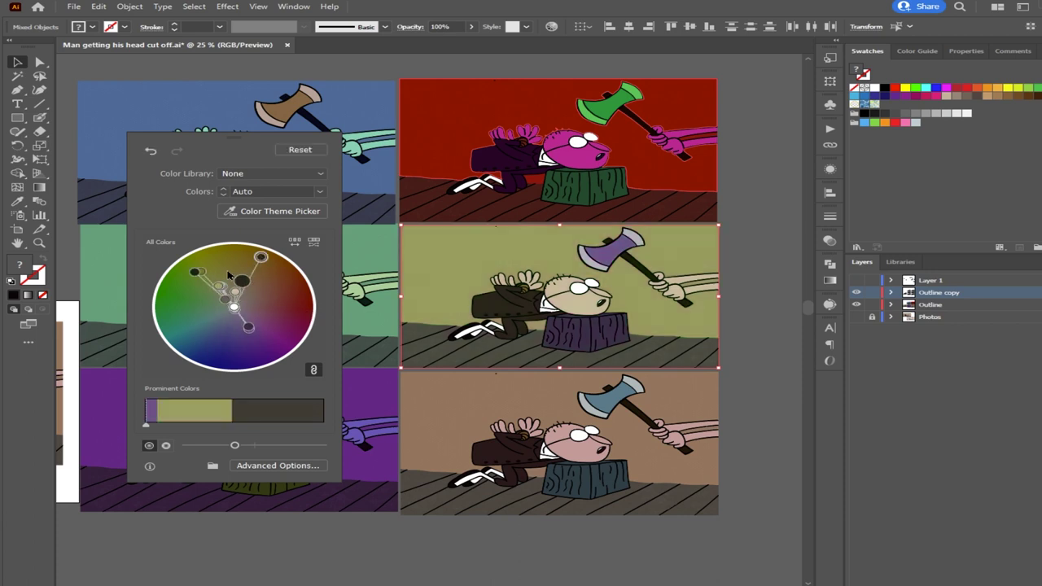
mouse_move(241, 281)
left_mouse_down()
mouse_move(232, 275)
mouse_move(255, 267)
left_mouse_up()
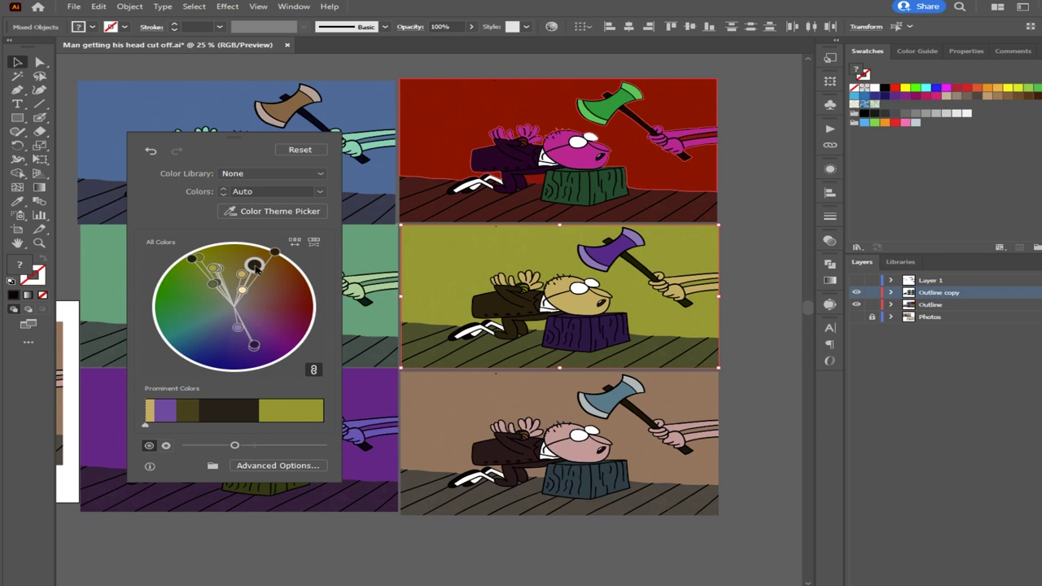
left_click(766, 210)
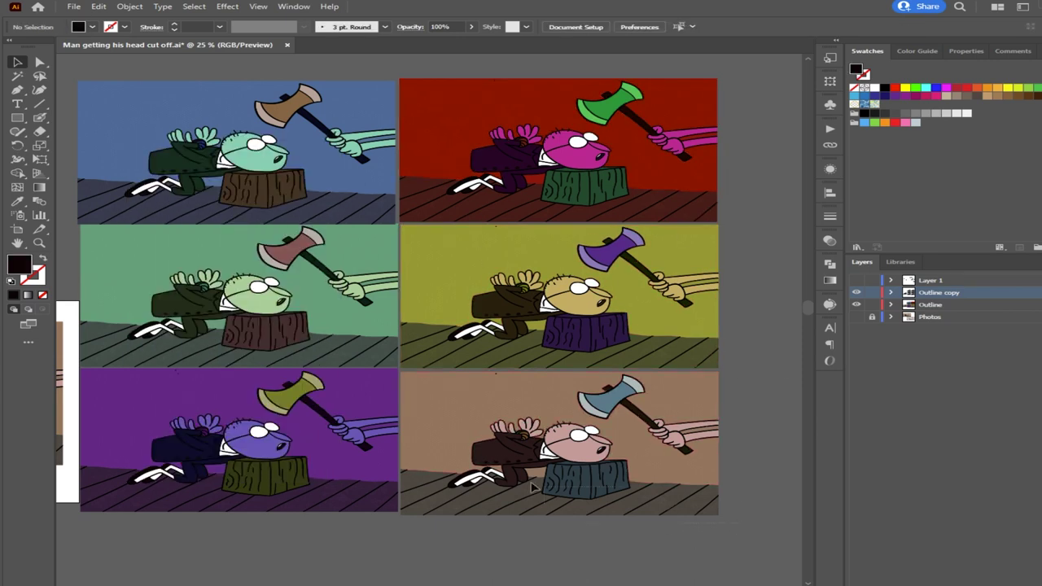
Recolour the copy beside the purple version with Recolor Artwork to an orange-brown wall, red skin, and a blue axe and block
left_click(405, 373)
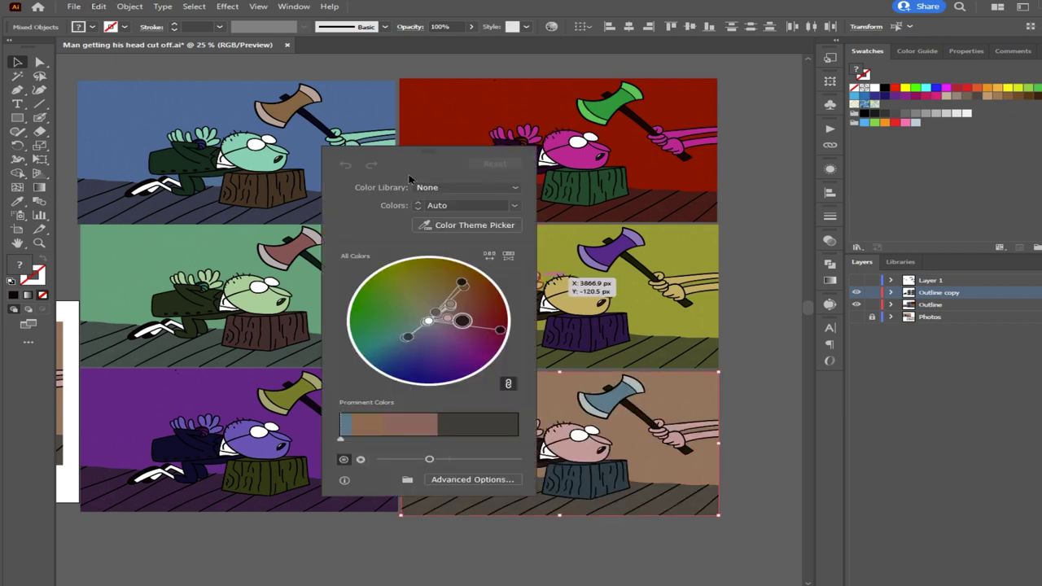
left_click_drag(433, 156, 247, 147)
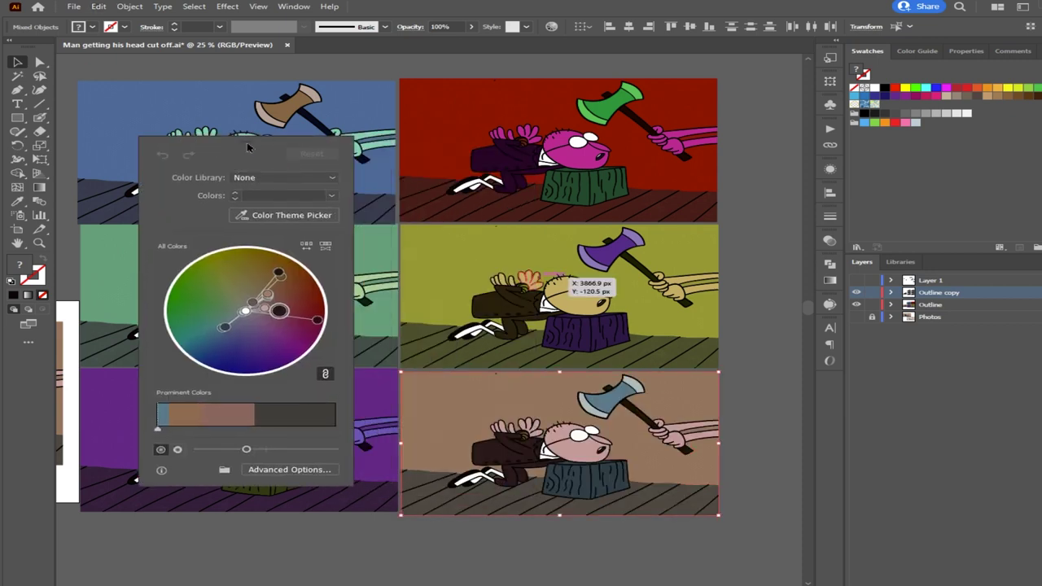
left_click_drag(290, 312, 326, 324)
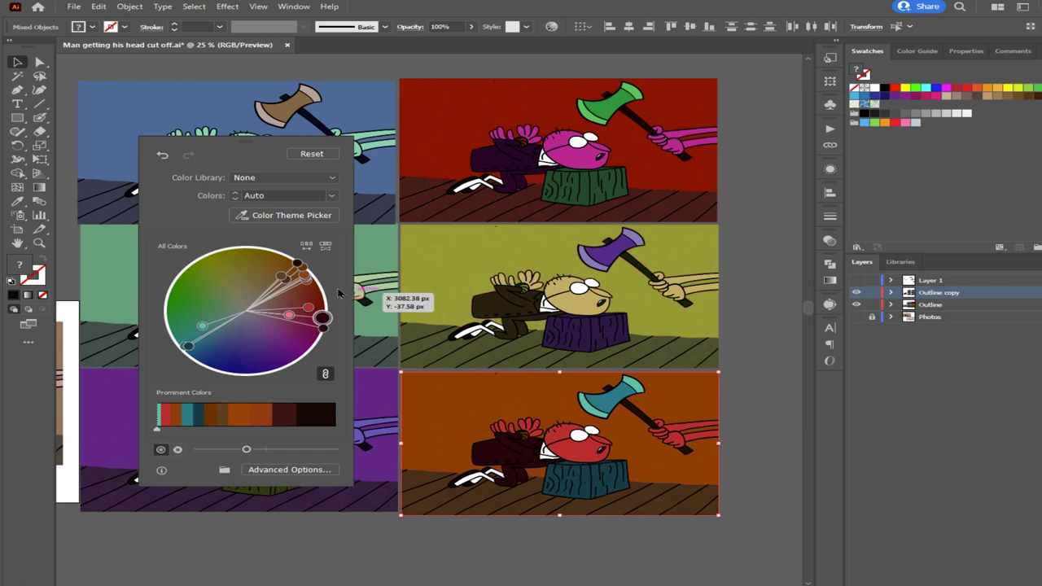
left_click_drag(326, 323, 325, 318)
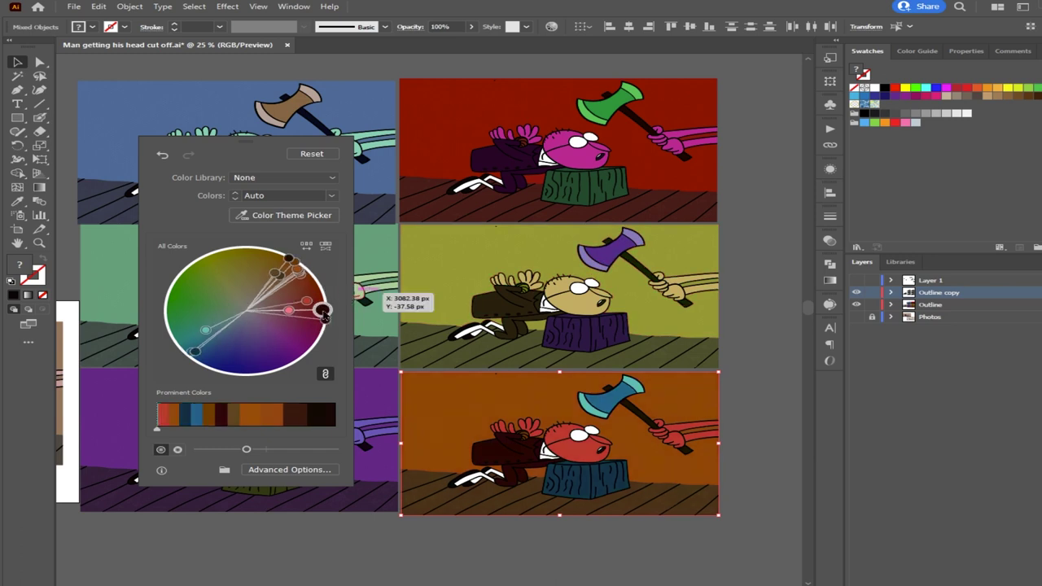
left_click(735, 222)
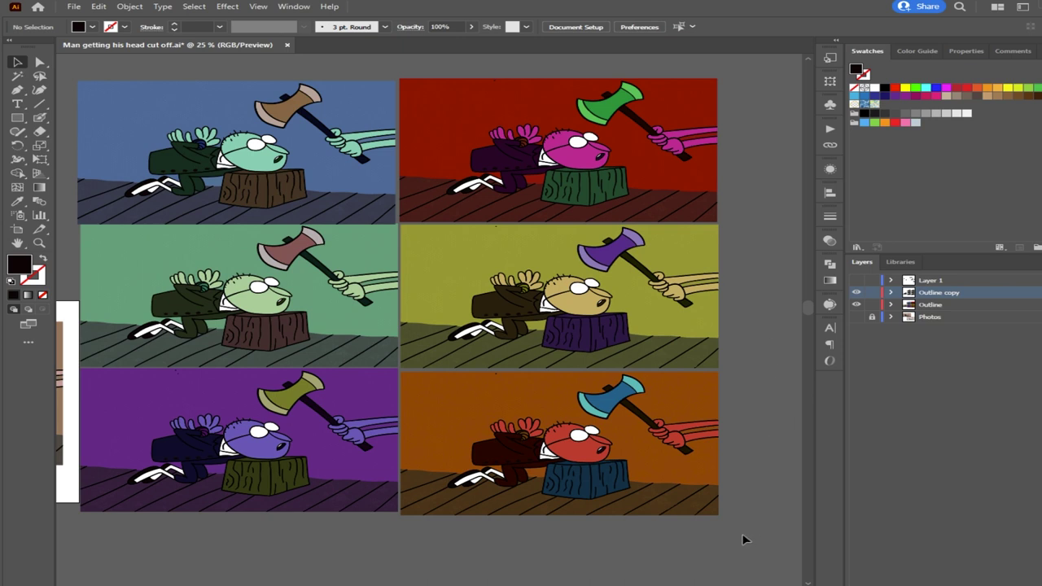
Save the document with the six recoloured versions
left_click_drag(234, 284, 307, 432)
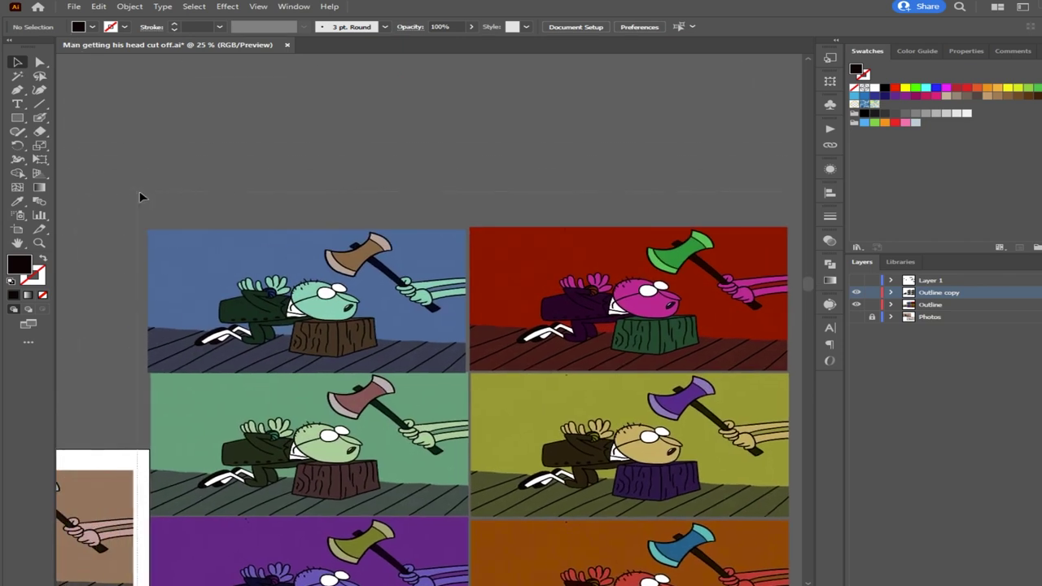
left_click_drag(140, 196, 733, 582)
scroll(326, 196, "down", 1)
left_click(229, 111)
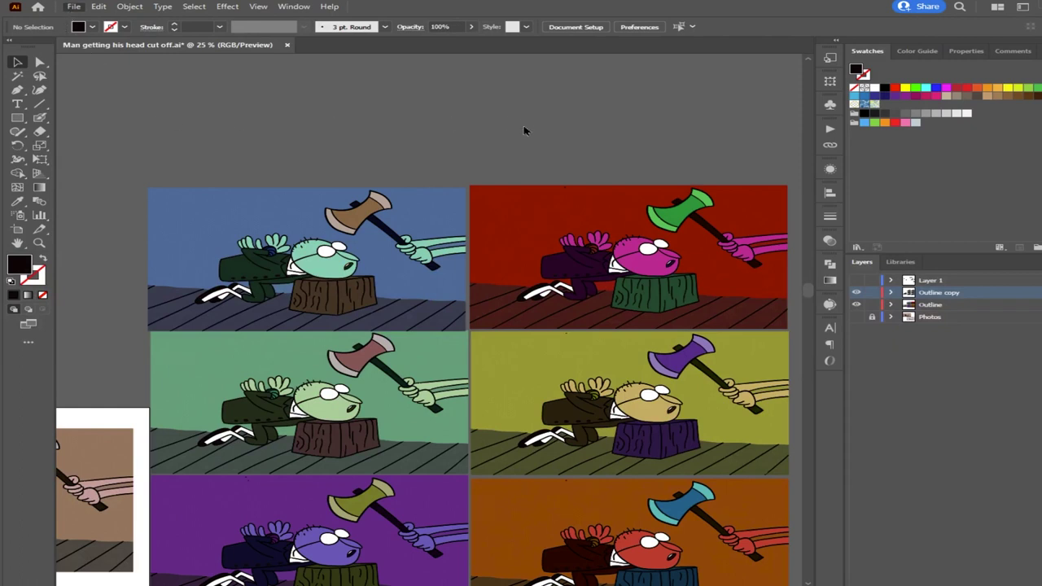
key("ctrl+s")
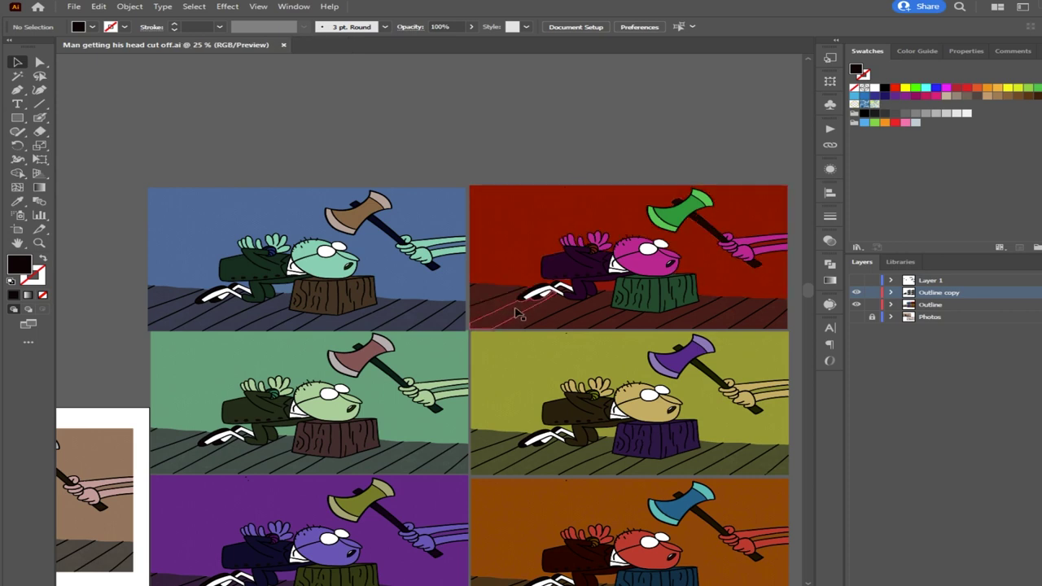
Try to align all six recoloured versions on their horizontal centres, and undo the alignment
scroll(478, 329, "down", 1)
left_click_drag(515, 351, 459, 261)
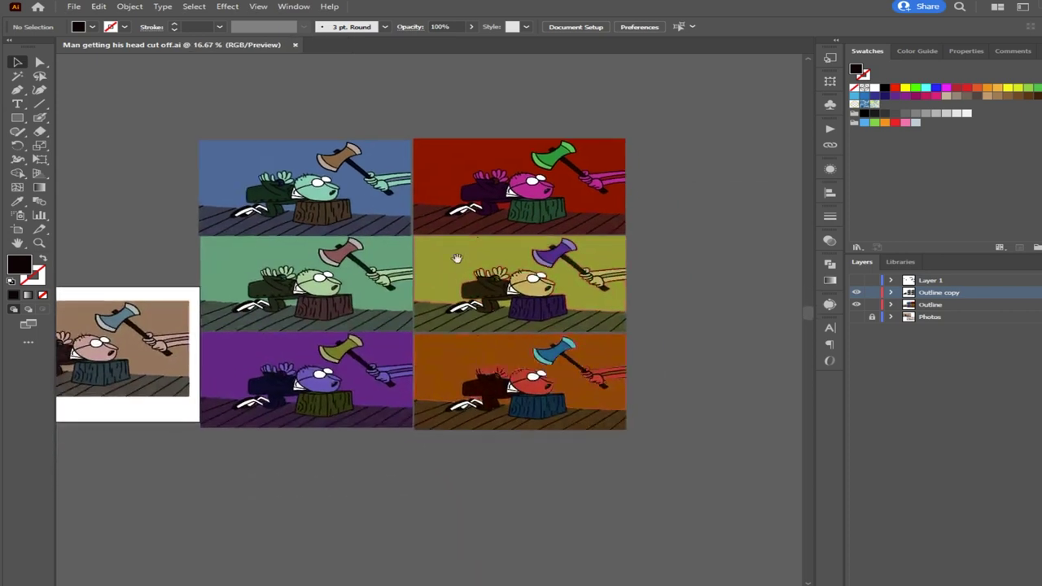
scroll(458, 263, "up", 1)
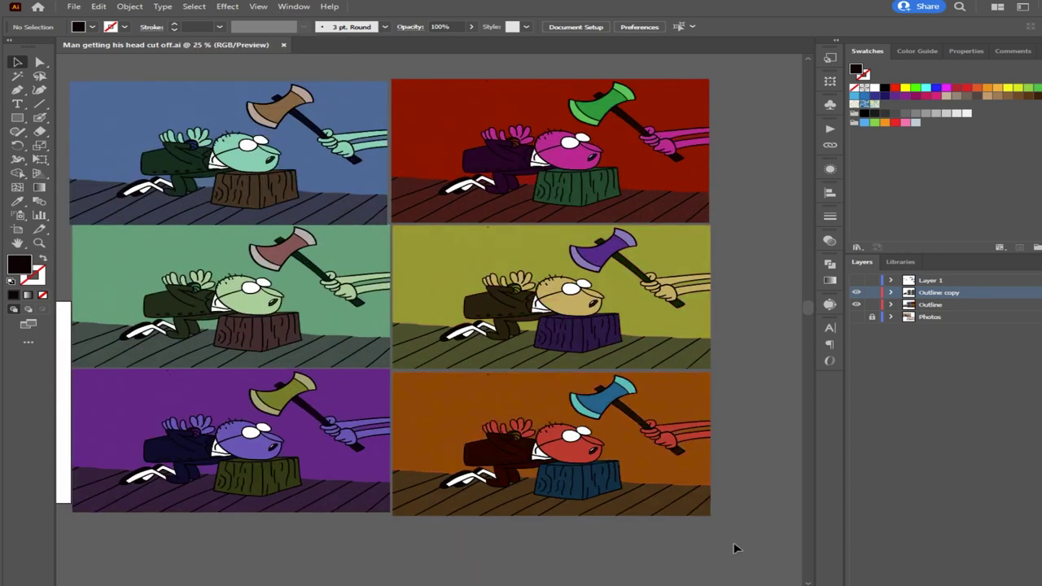
scroll(71, 73, "left", 2)
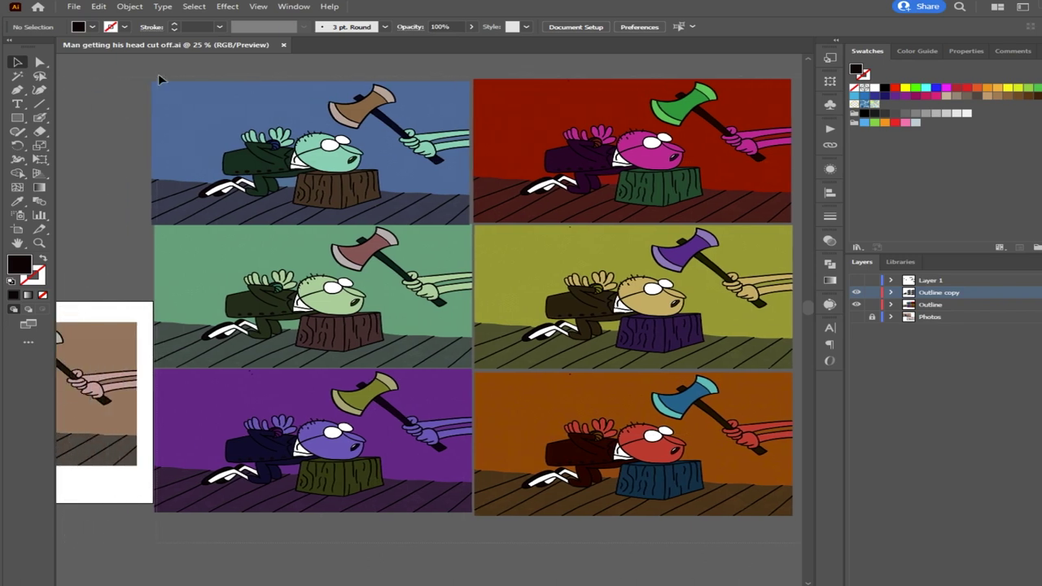
key("ctrl+a")
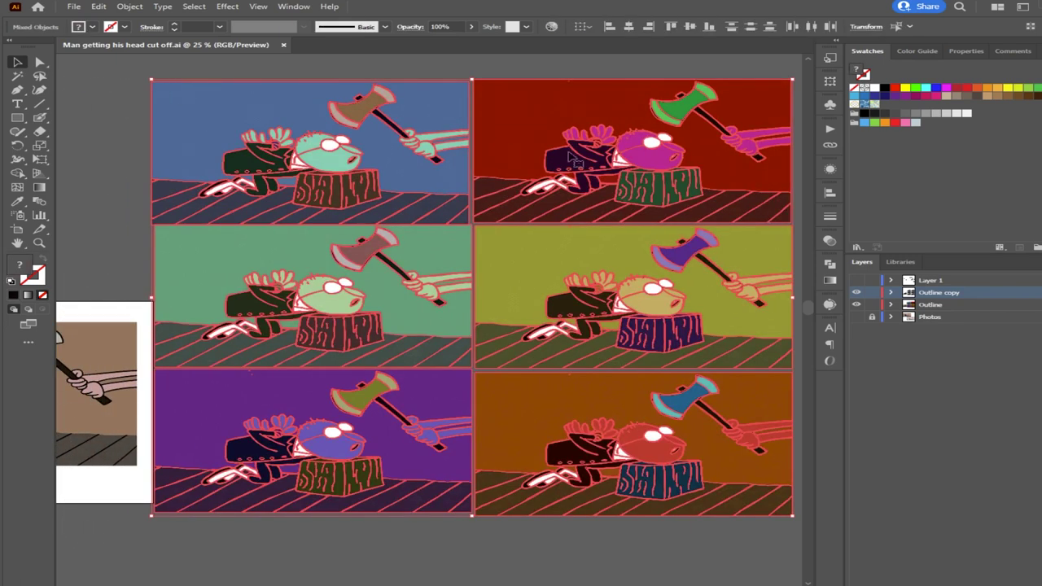
left_click(678, 229)
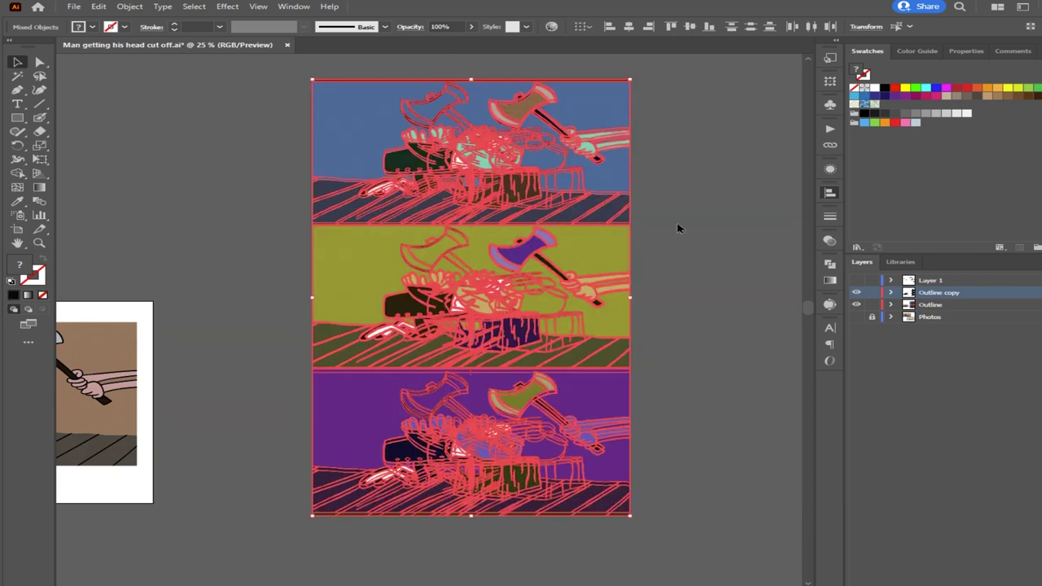
left_click(684, 385)
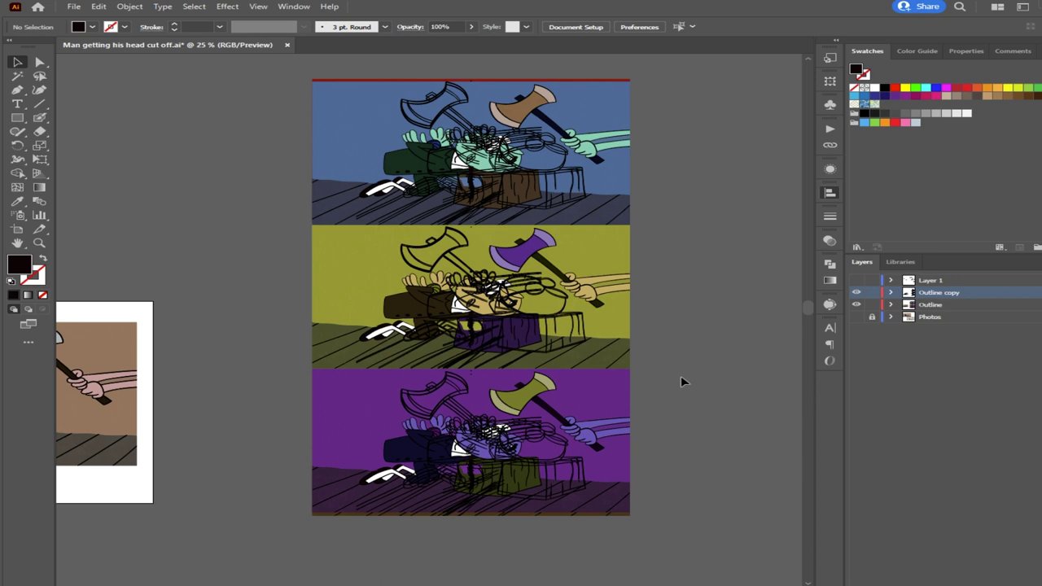
scroll(548, 277, "up", 3)
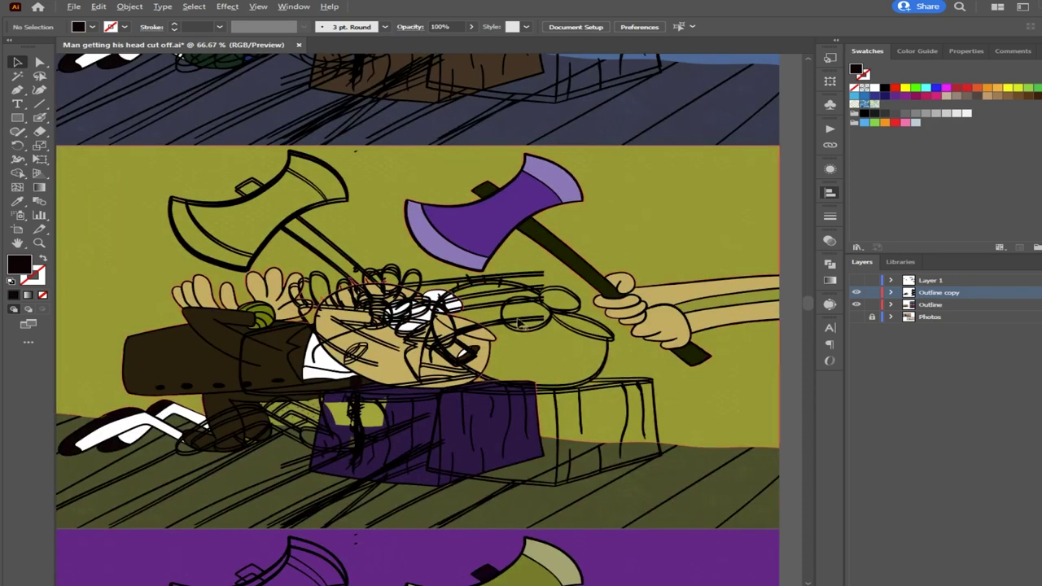
scroll(462, 407, "down", 2)
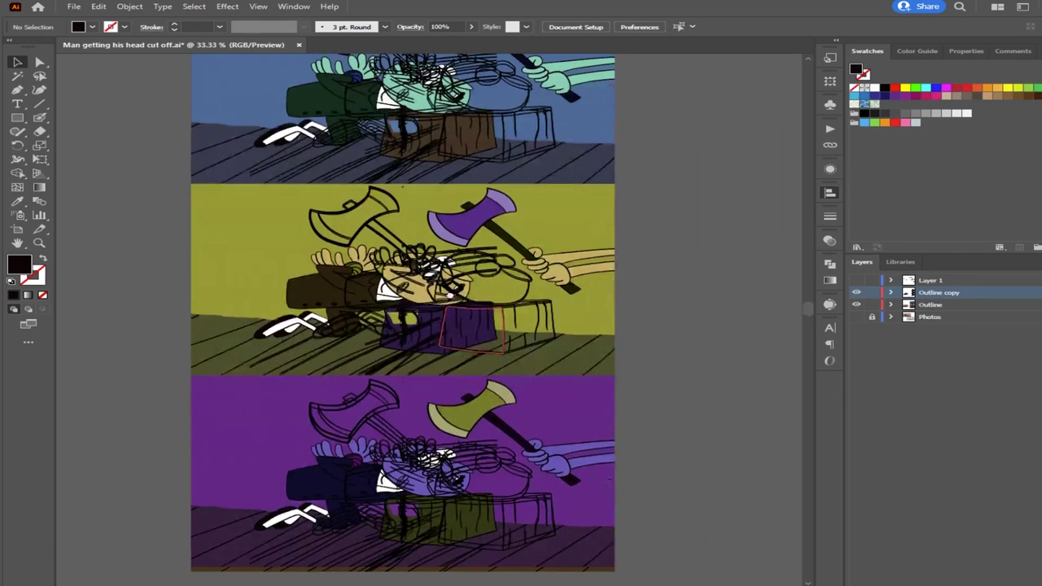
scroll(546, 314, "down", 1)
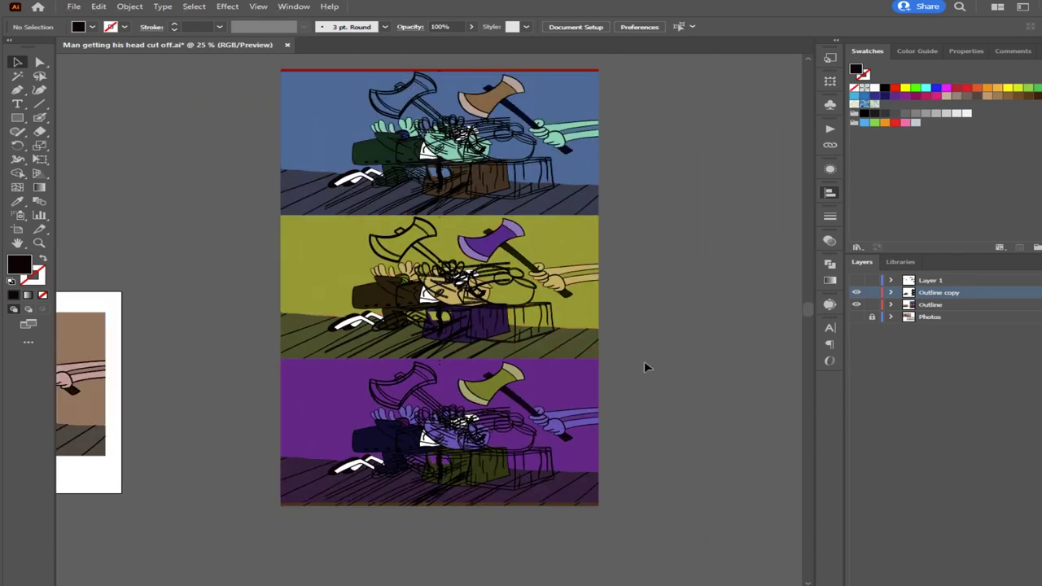
key("ctrl+z")
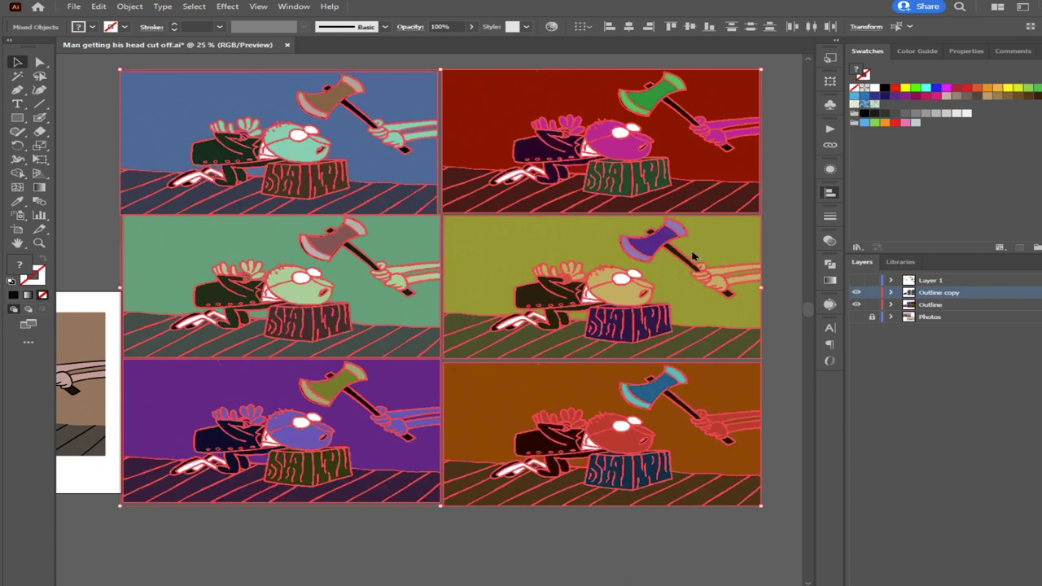
Try to align all six recoloured versions along their left edges, and undo the alignment
key("ctrl+shift+z")
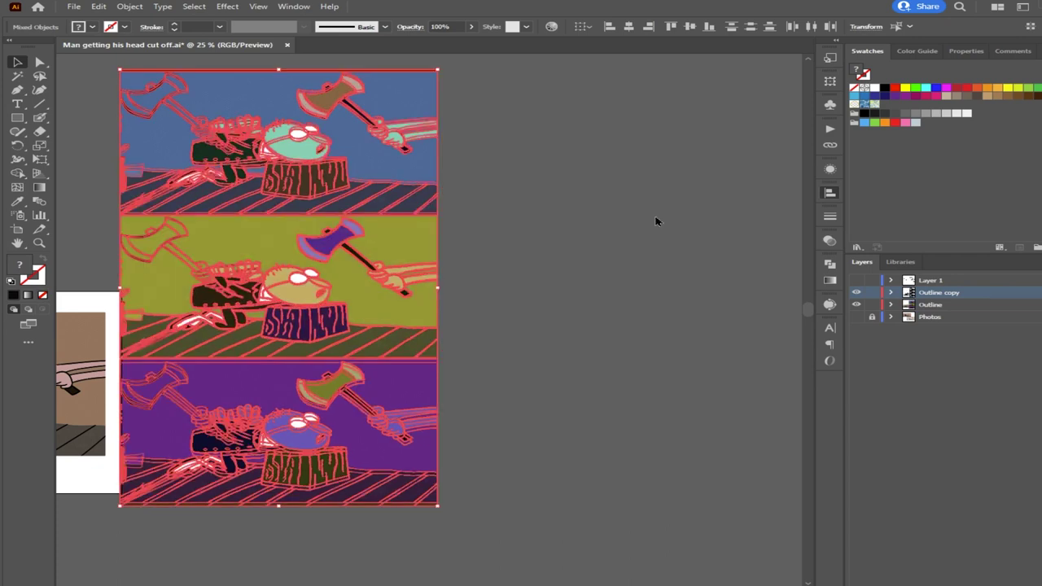
left_click(505, 243)
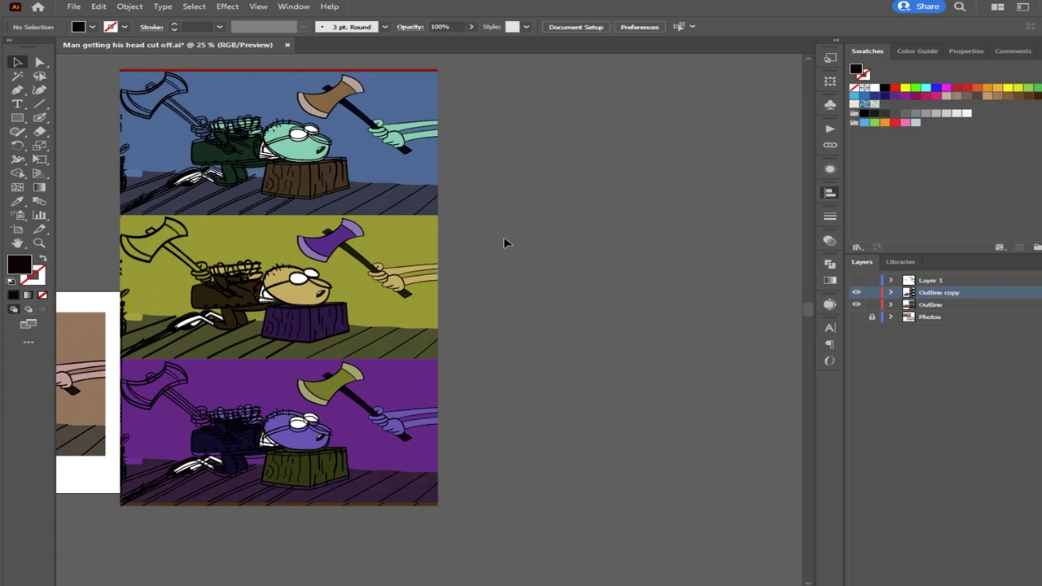
key("ctrl+z")
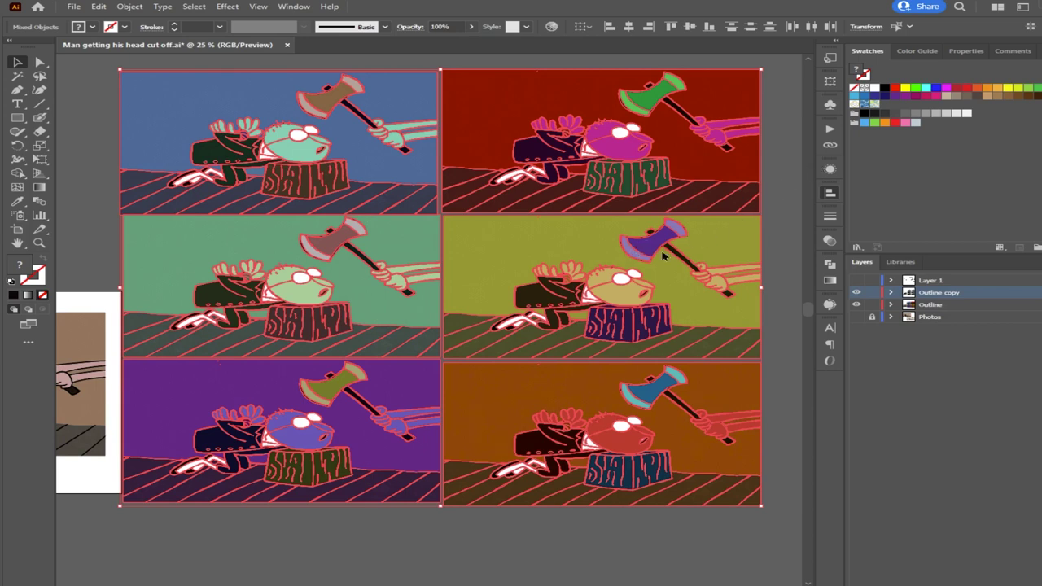
Try to distribute all six recoloured versions vertically, and undo the change to restore the two-column grid
key("ctrl+z")
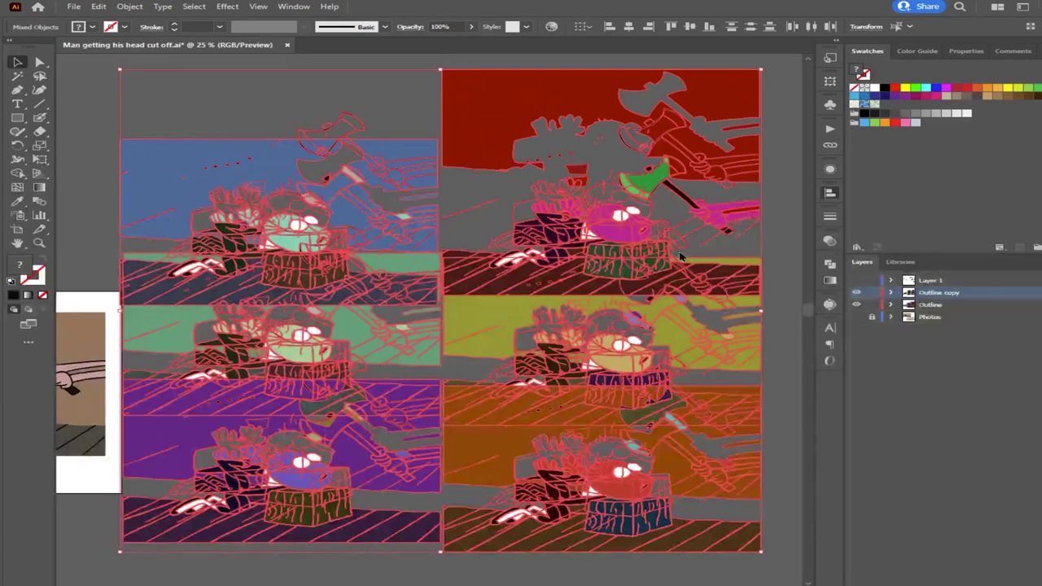
left_click(75, 114)
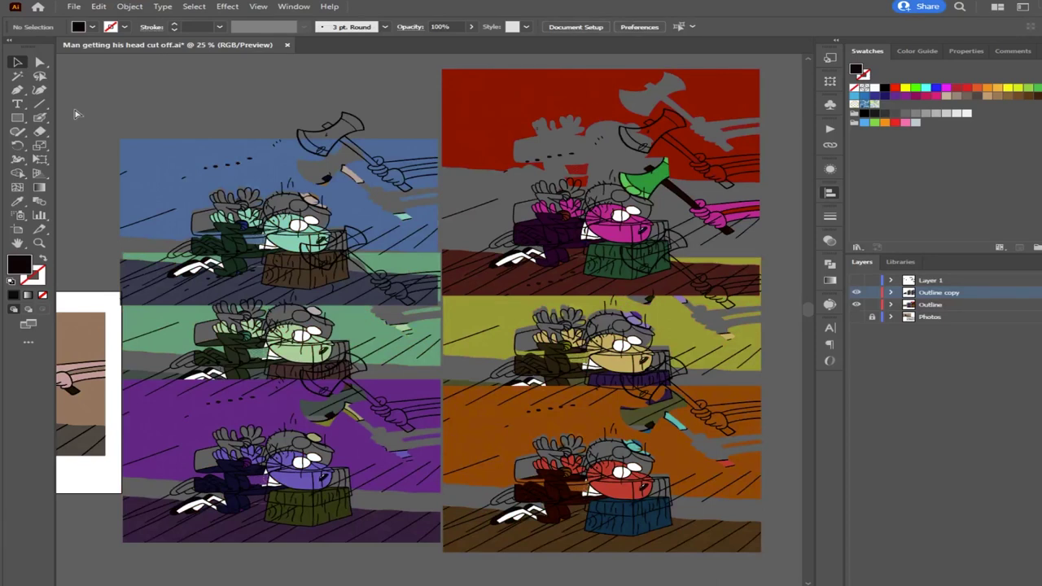
key("ctrl+z")
key("ctrl+z")
left_click(651, 537)
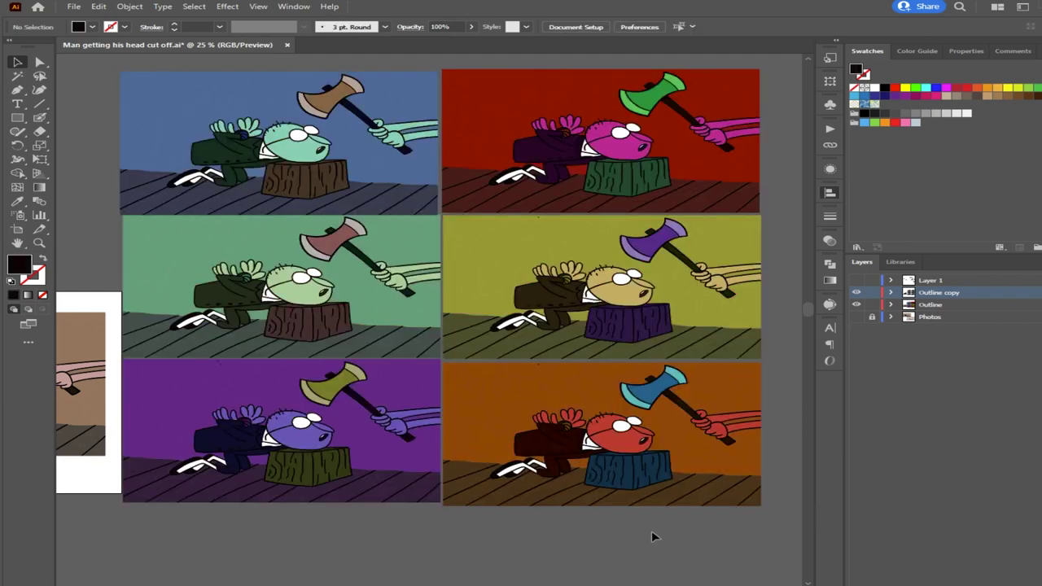
Try to shift the purple version slightly right and down against the orange one, and undo the move
scroll(411, 506, "up", 3)
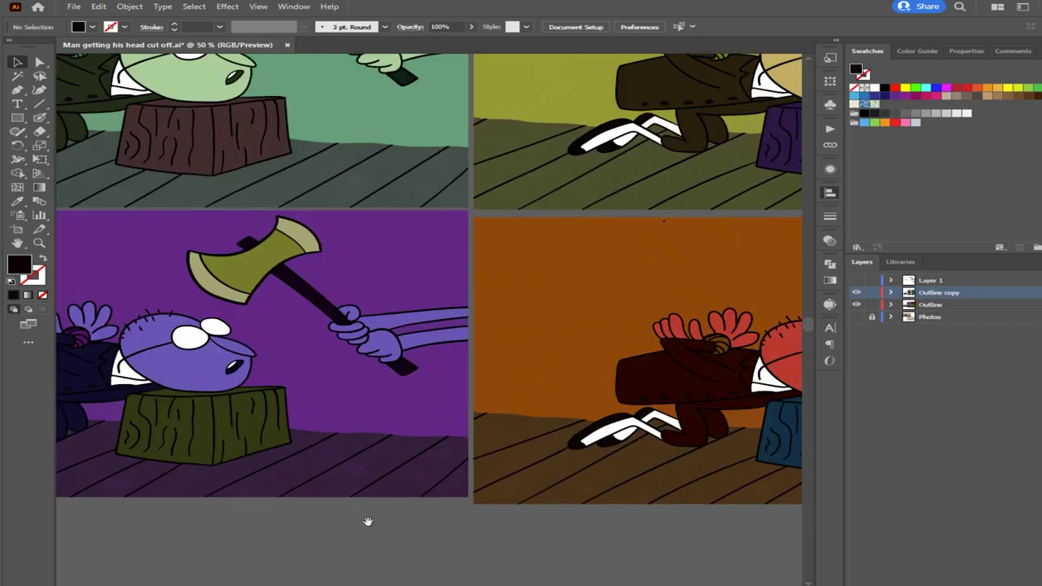
scroll(487, 511, "down", 3)
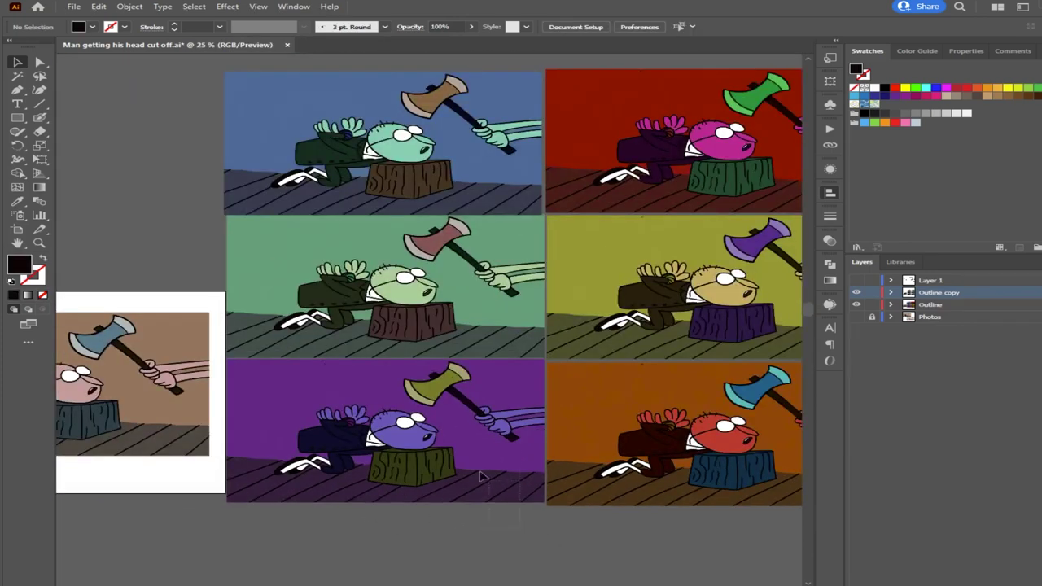
left_click(383, 417)
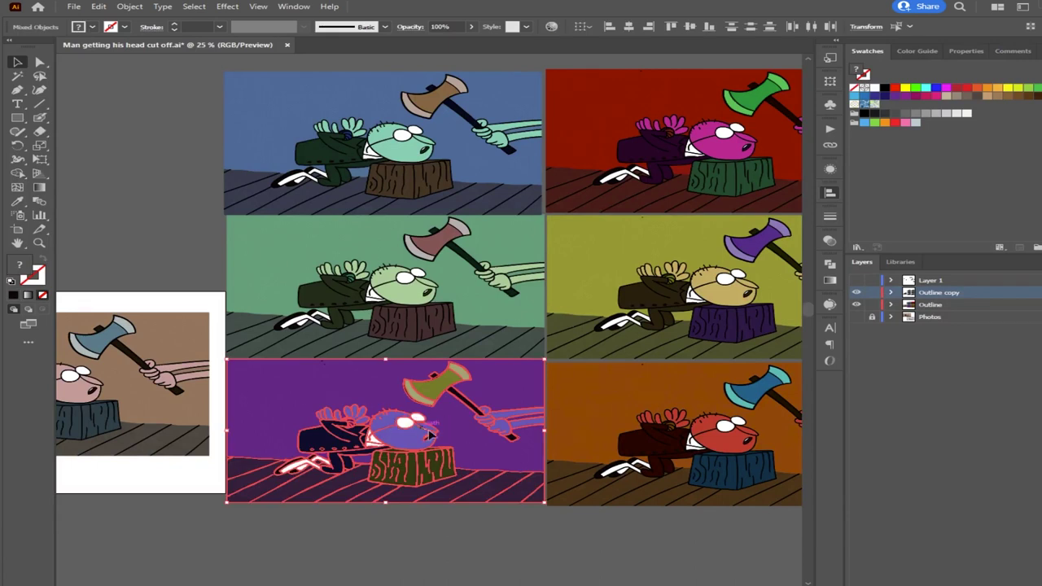
left_click_drag(425, 436, 428, 438)
left_click(618, 529)
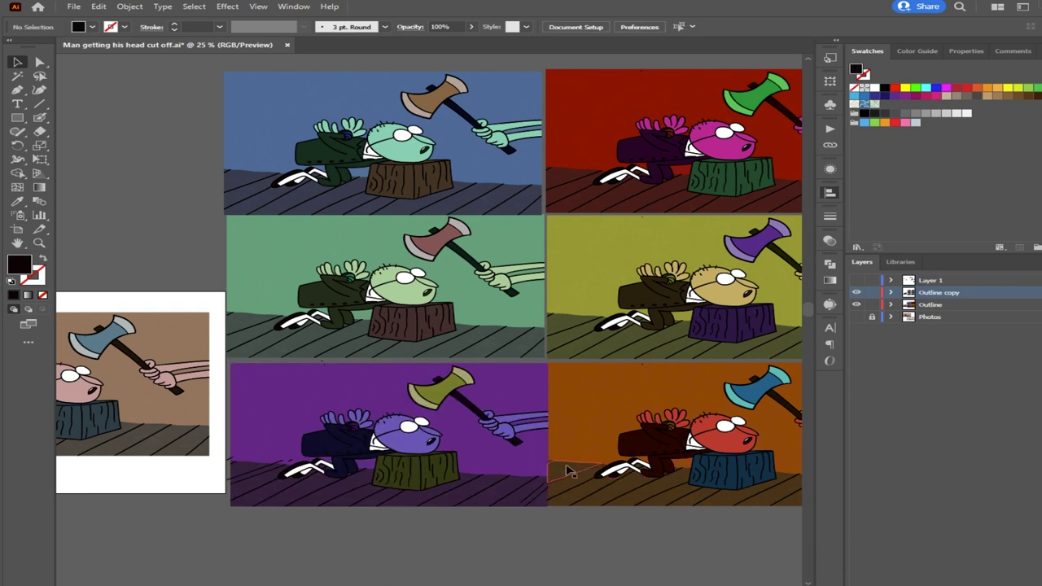
scroll(550, 441, "up", 2)
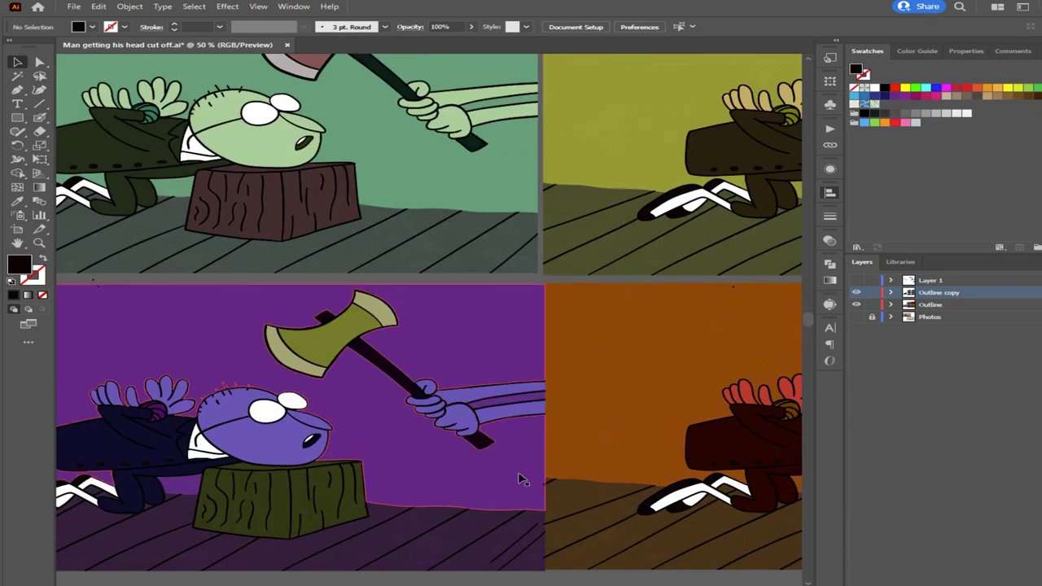
scroll(518, 471, "down", 1)
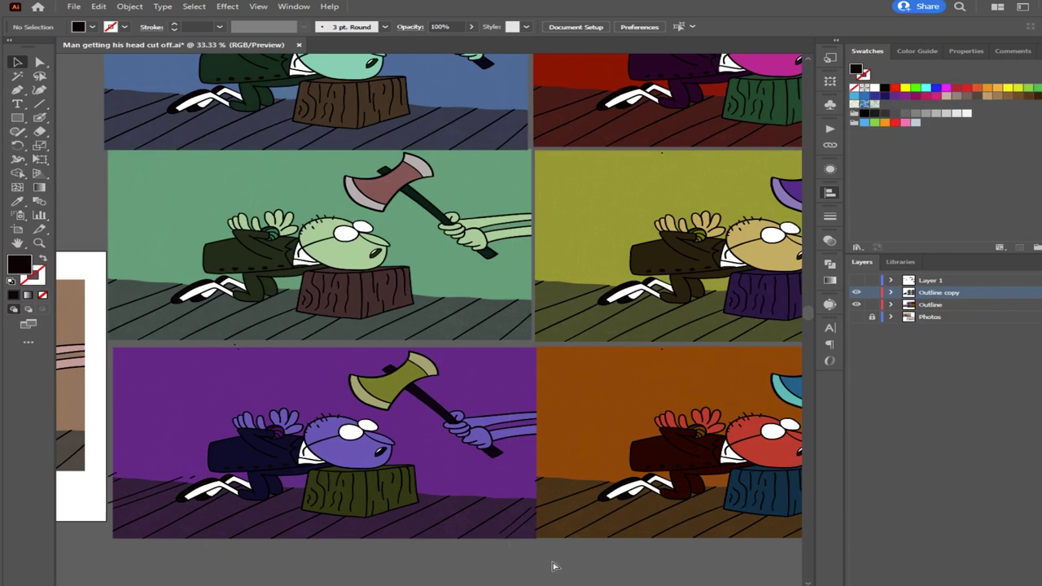
key("ctrl+z")
Move the whole purple version slightly right and down so it meets the orange version with their top edges level
left_click(528, 575)
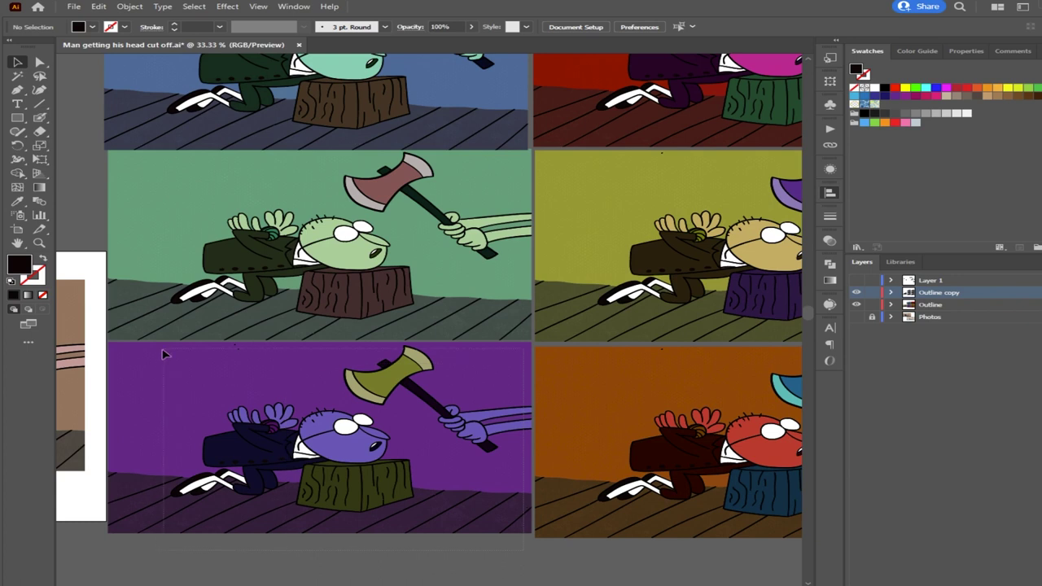
left_click(104, 348)
scroll(480, 416, "up", 3)
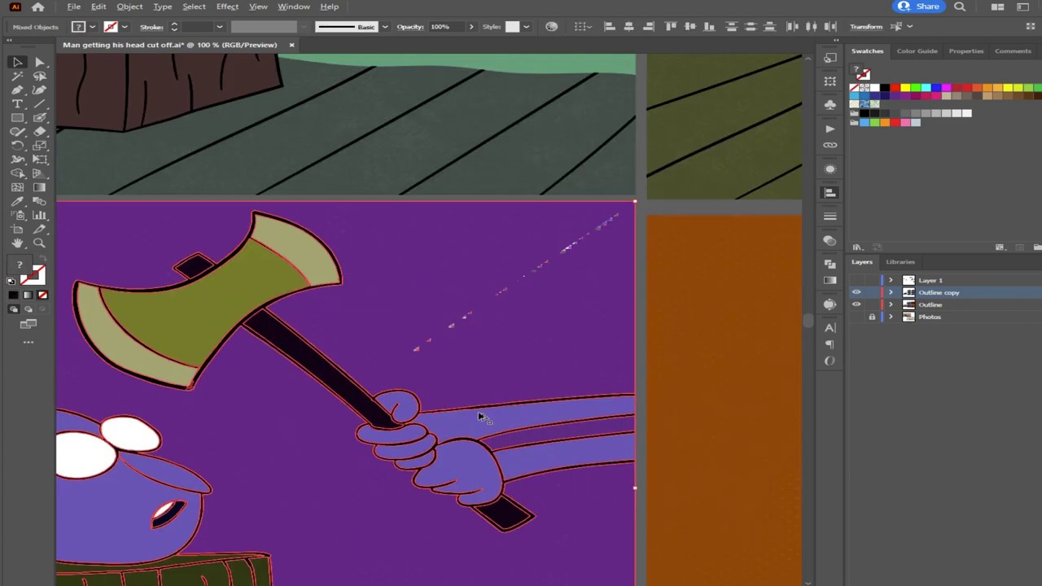
left_click_drag(767, 465, 567, 409)
left_click_drag(416, 310, 439, 319)
scroll(511, 372, "down", 3)
left_click(492, 580)
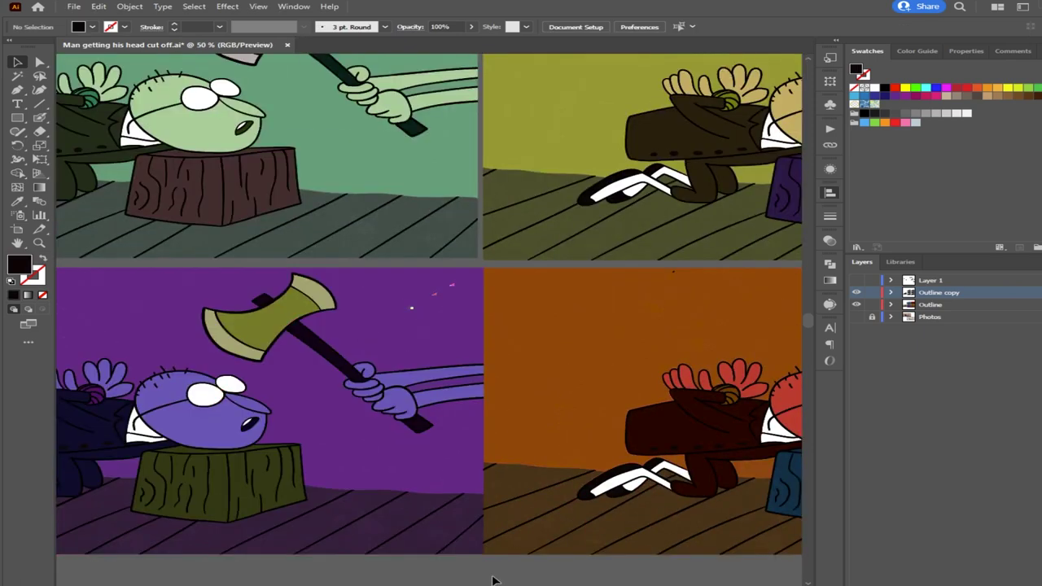
scroll(600, 505, "down", 1)
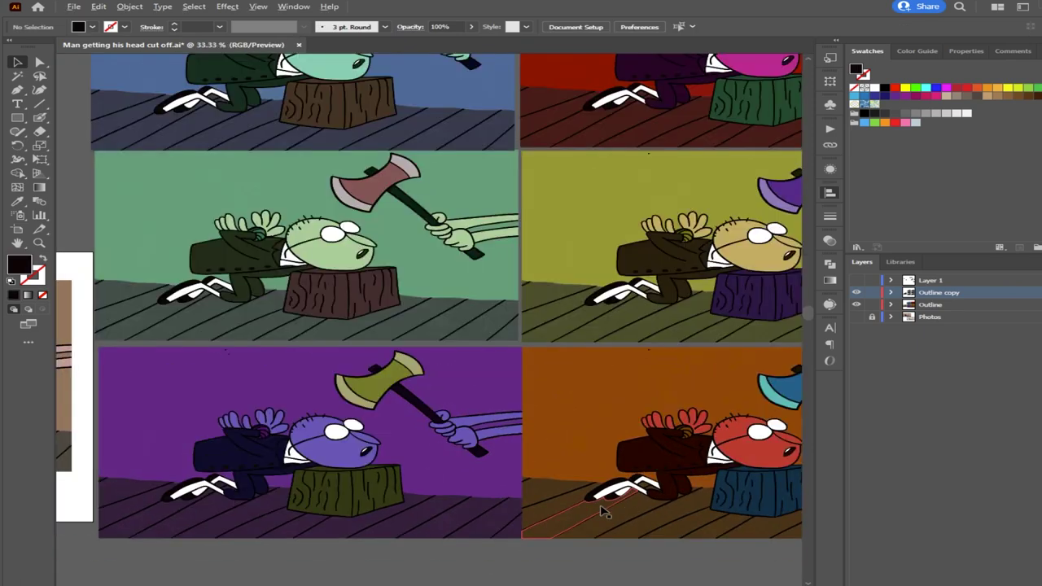
scroll(593, 540, "down", 1)
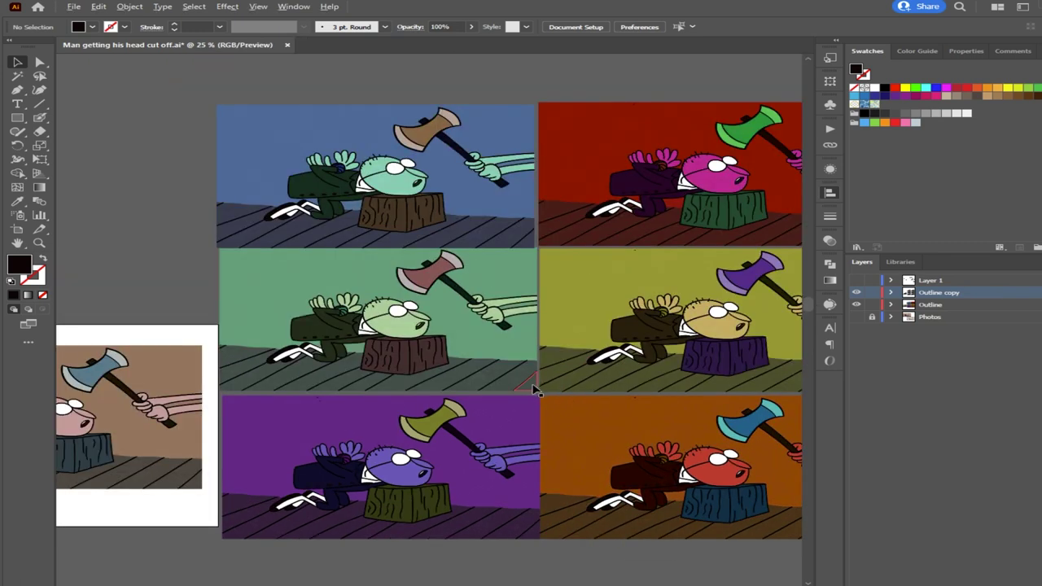
Move the whole yellow version slightly down so it meets the orange version's top edge with their left edges level
scroll(657, 519, "down", 1)
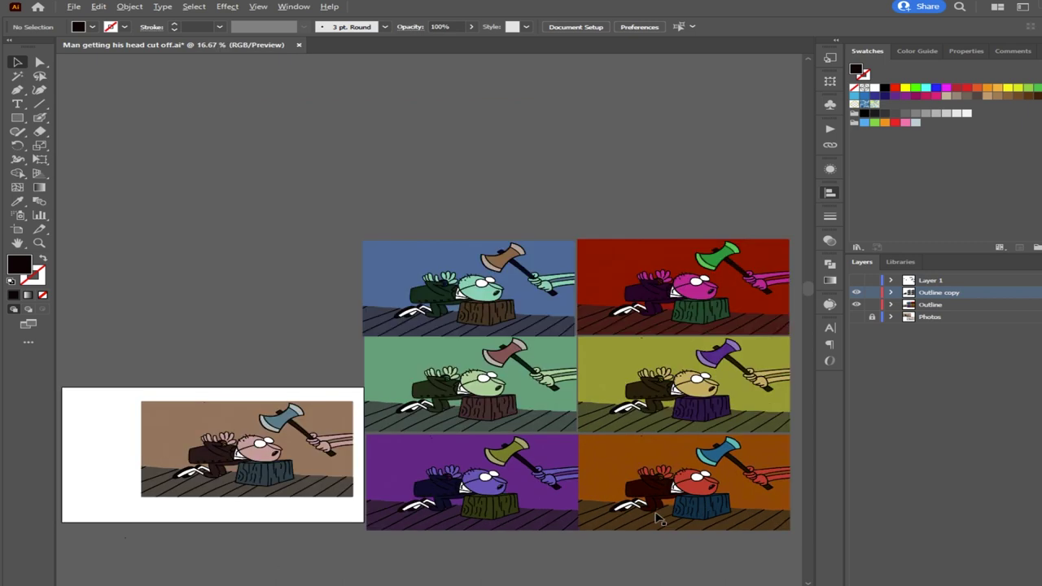
left_click_drag(617, 516, 552, 466)
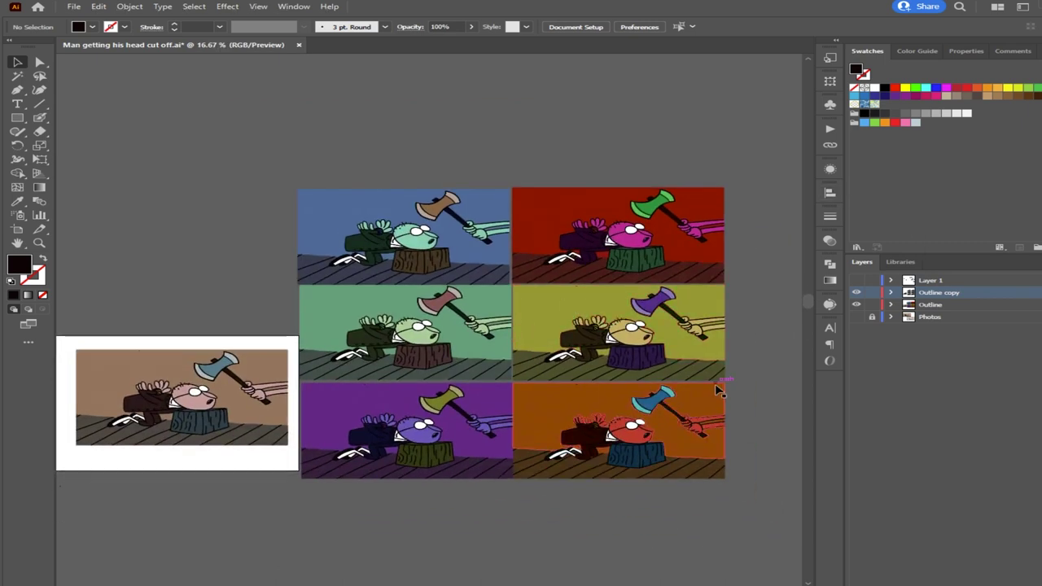
scroll(718, 390, "up", 1)
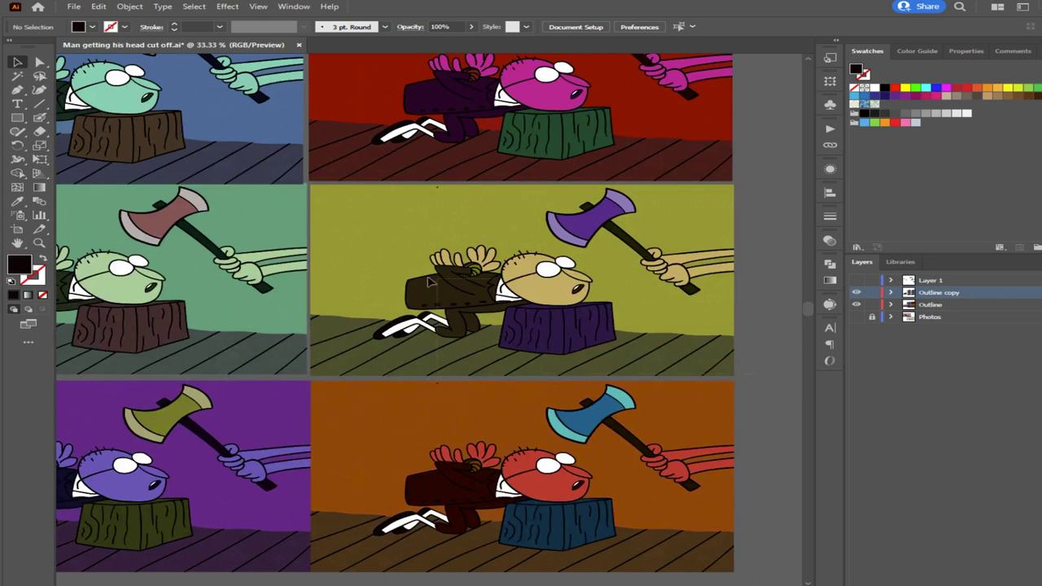
left_click_drag(375, 235, 373, 235)
scroll(382, 290, "up", 2)
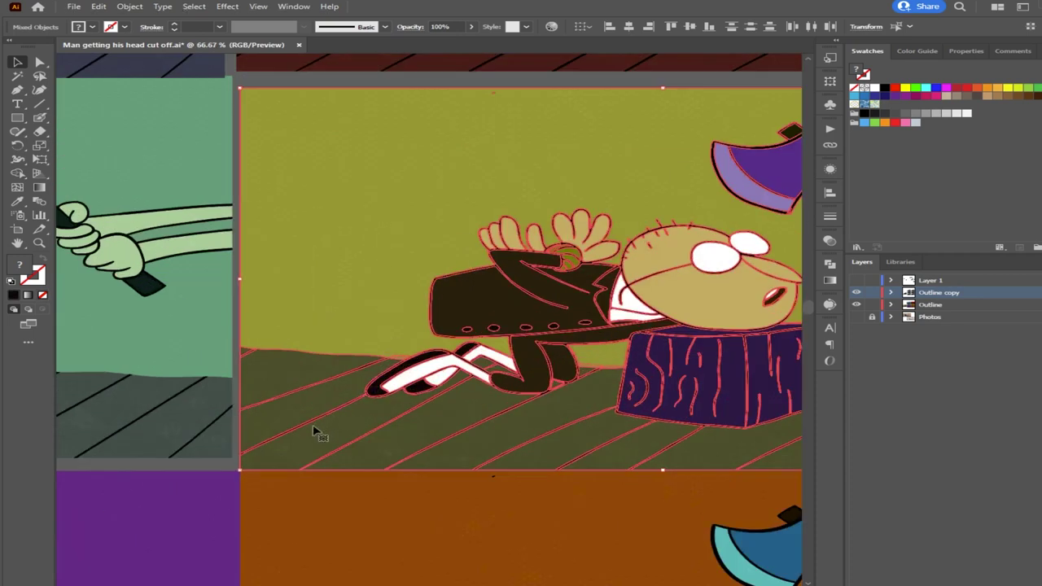
scroll(318, 426, "up", 2)
left_click_drag(302, 460, 296, 344)
left_click(119, 377)
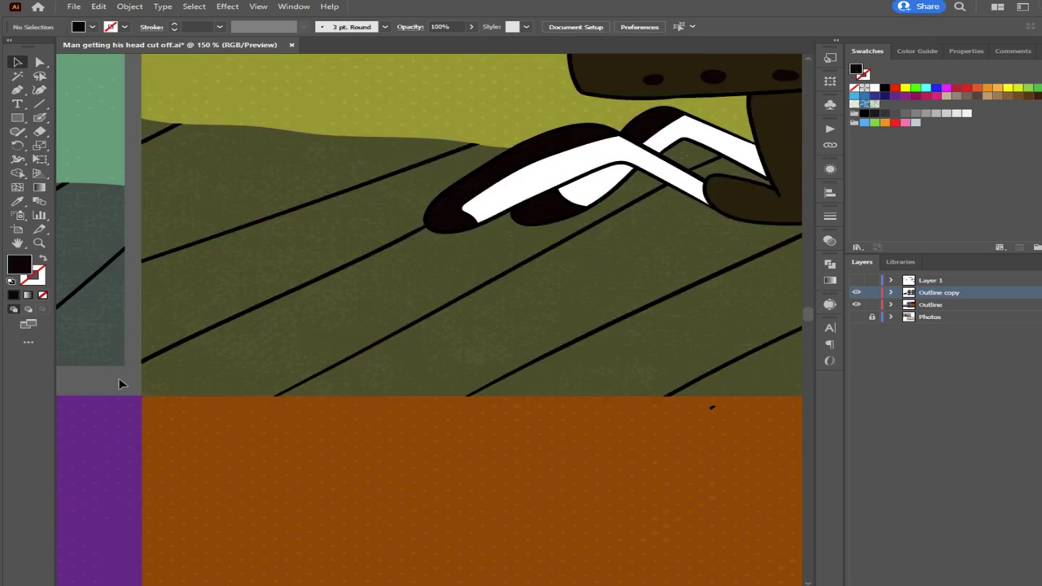
Move the whole green version slightly right and down so it meets the yellow version beside it and the purple version below
scroll(129, 373, "down", 2)
scroll(129, 372, "down", 1)
scroll(170, 380, "down", 1)
left_click_drag(170, 379, 488, 371)
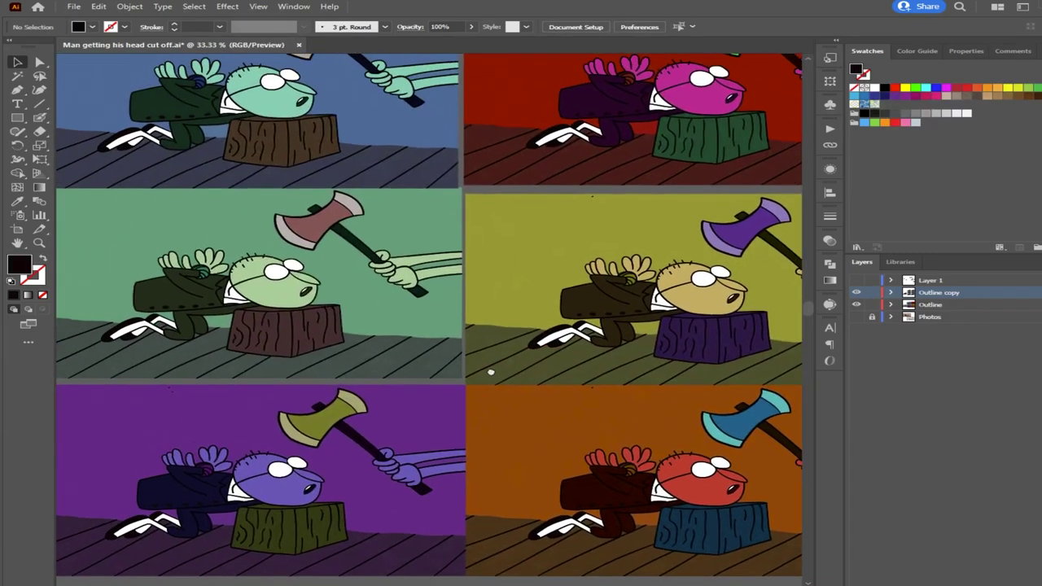
left_click(461, 381)
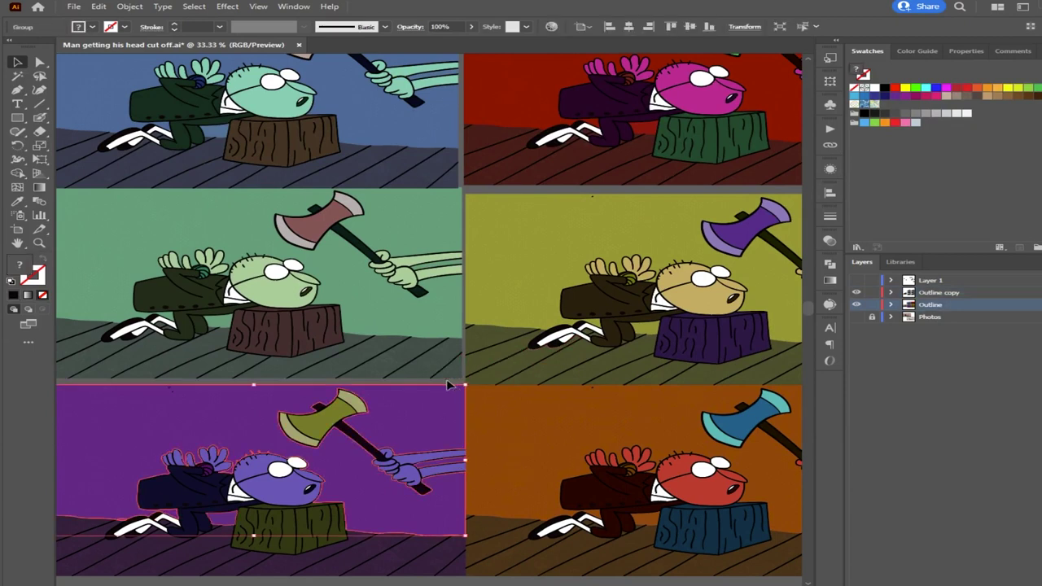
left_click(447, 381)
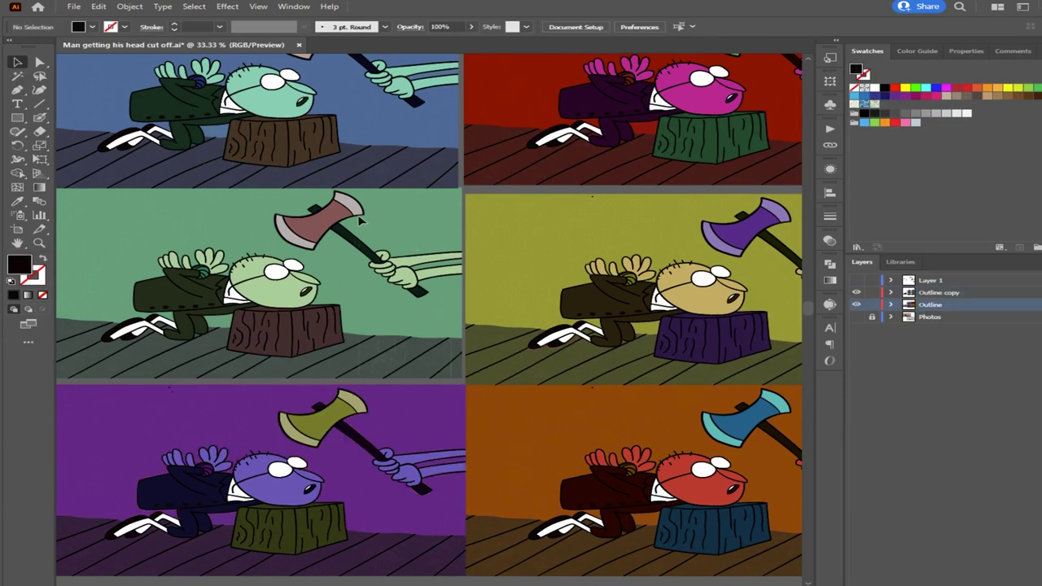
left_click_drag(67, 209, 195, 209)
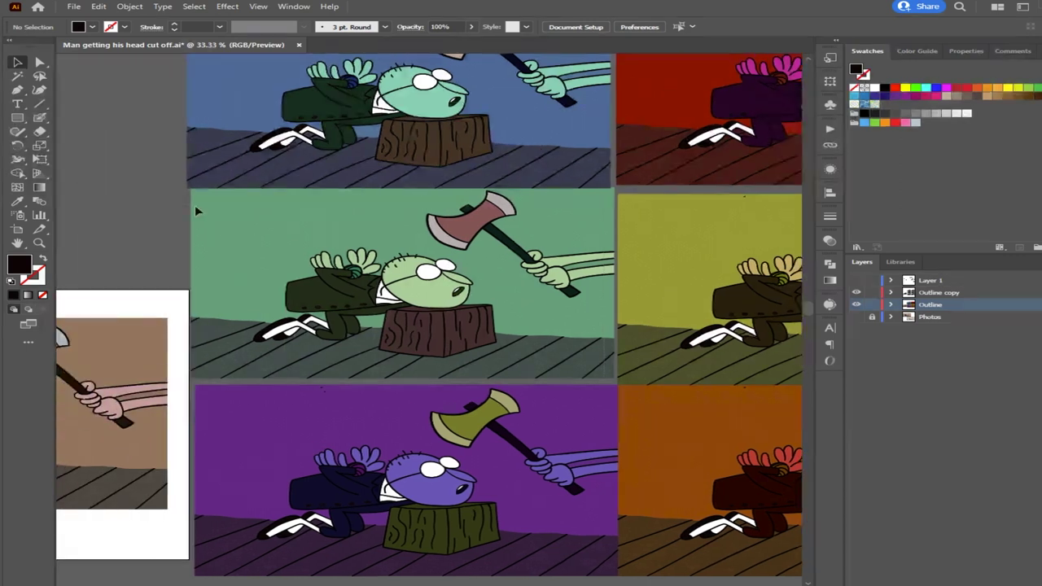
left_click(195, 209)
left_click_drag(365, 264, 368, 272)
scroll(540, 322, "up", 5)
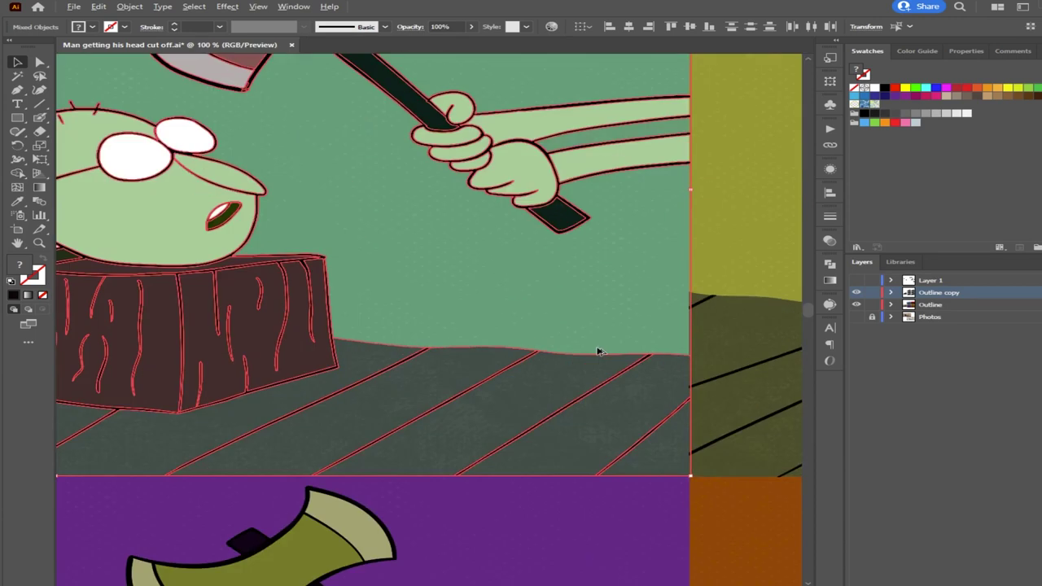
scroll(666, 384, "down", 5)
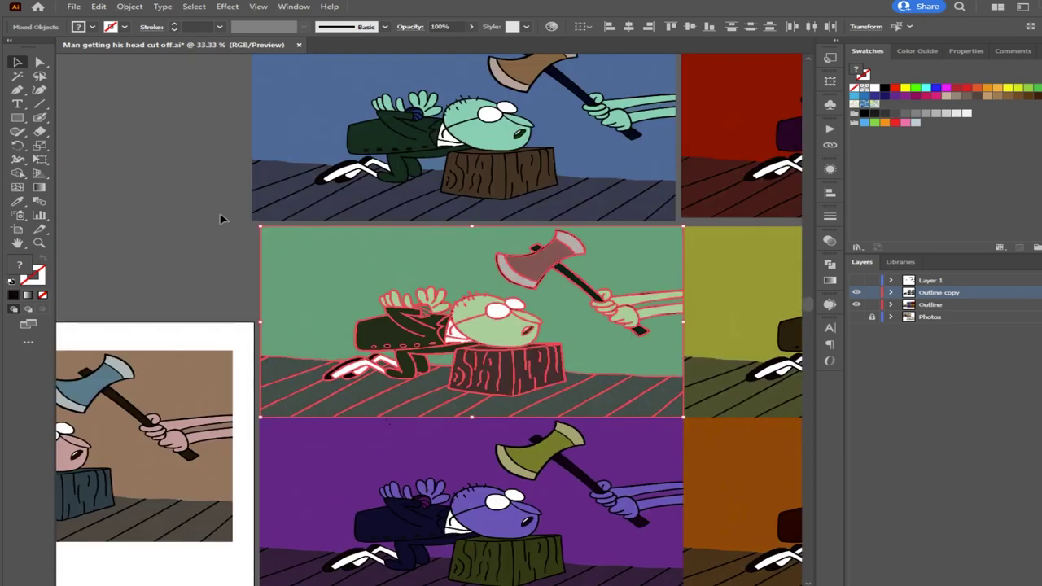
left_click(201, 226)
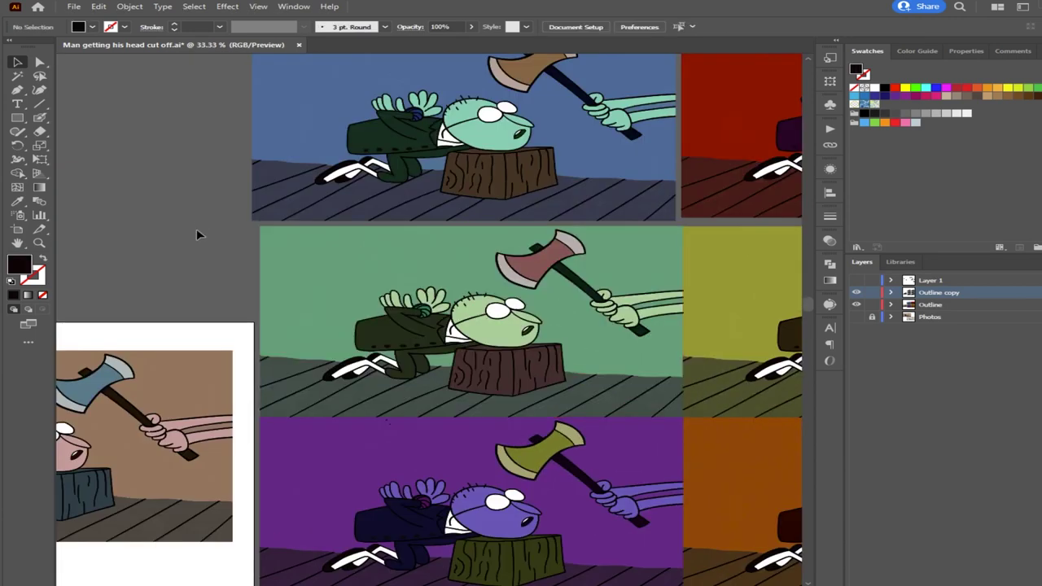
Move the whole red version down and slightly right so it sits flush on the yellow version's top edge
scroll(323, 276, "down", 1)
left_click_drag(529, 342, 386, 350)
scroll(774, 240, "up", 1)
left_click_drag(774, 240, 261, 121)
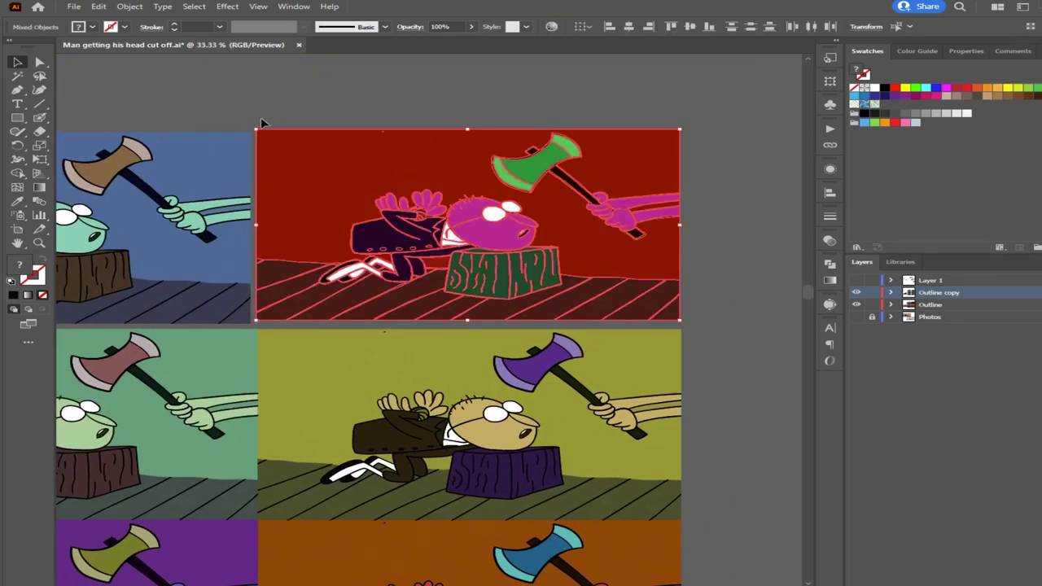
left_click_drag(363, 216, 366, 232)
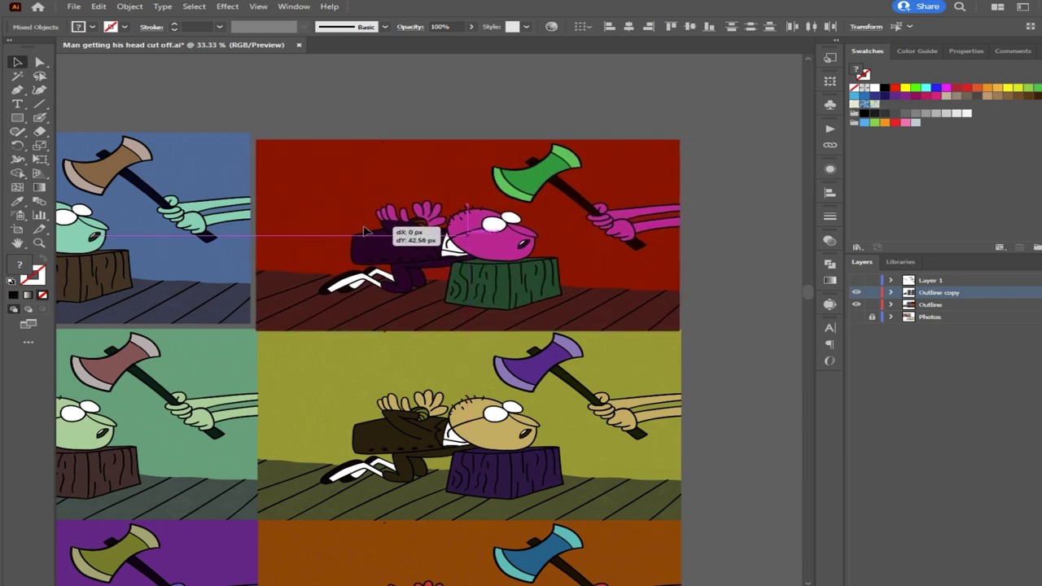
left_click_drag(367, 232, 366, 227)
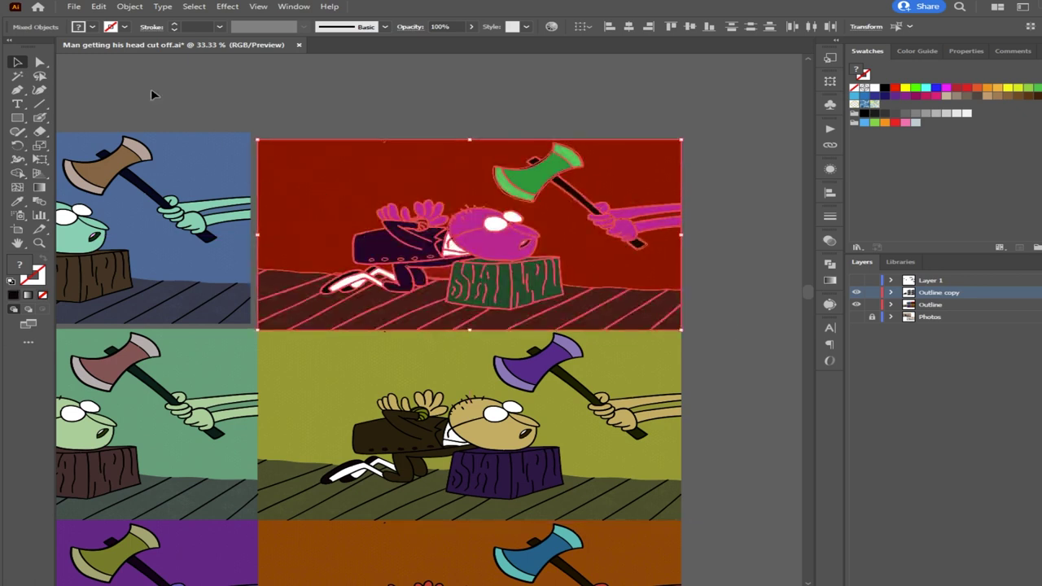
left_click(151, 88)
Move the whole blue version right and down so it meets the red and green versions, and save the document
left_click_drag(237, 216, 505, 217)
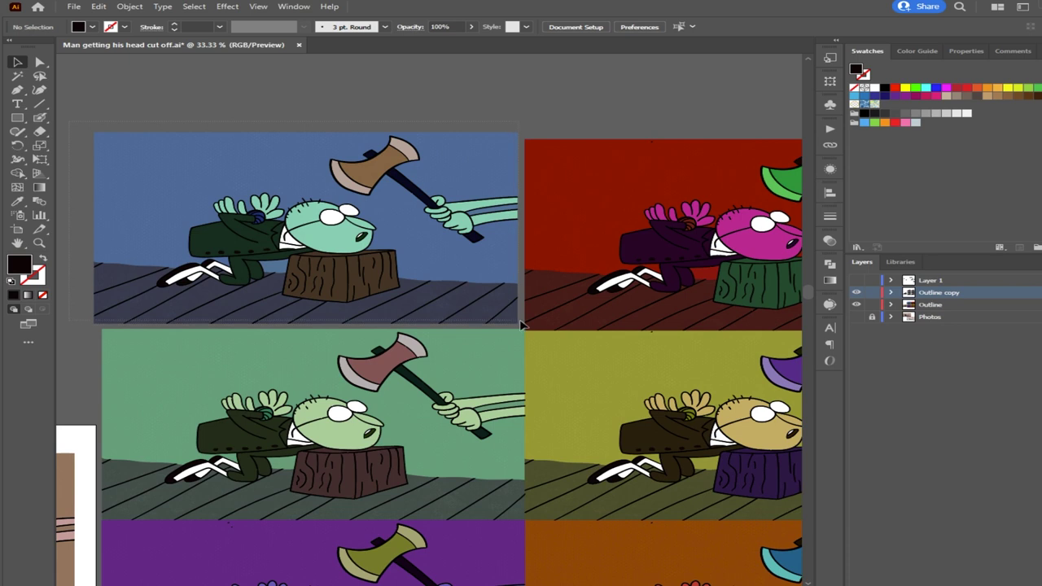
left_click_drag(519, 324, 523, 327)
left_click_drag(426, 267, 435, 279)
left_click(268, 90)
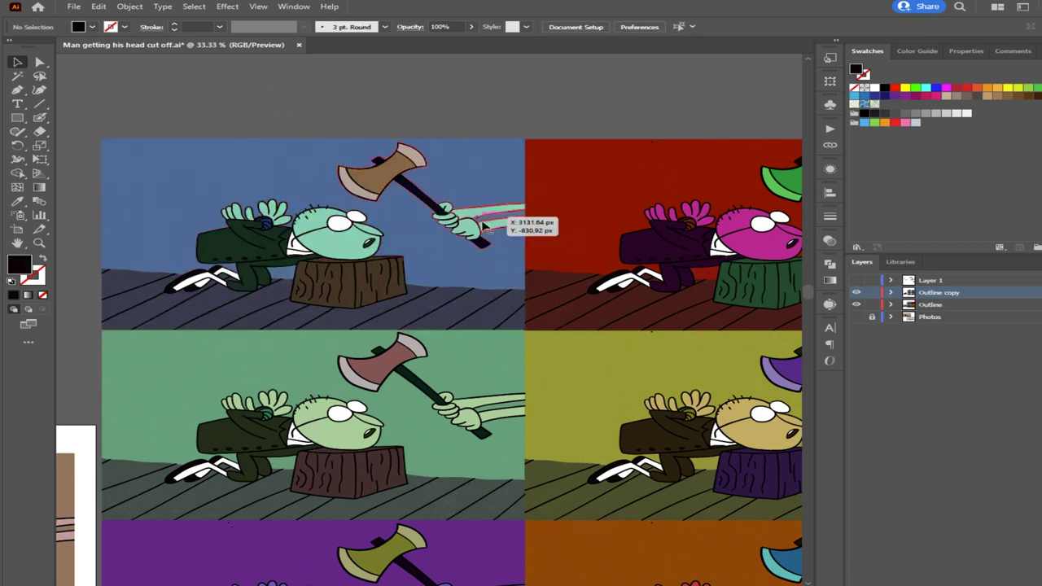
scroll(524, 268, "down", 1)
left_click_drag(559, 351, 457, 244)
scroll(457, 245, "up", 1)
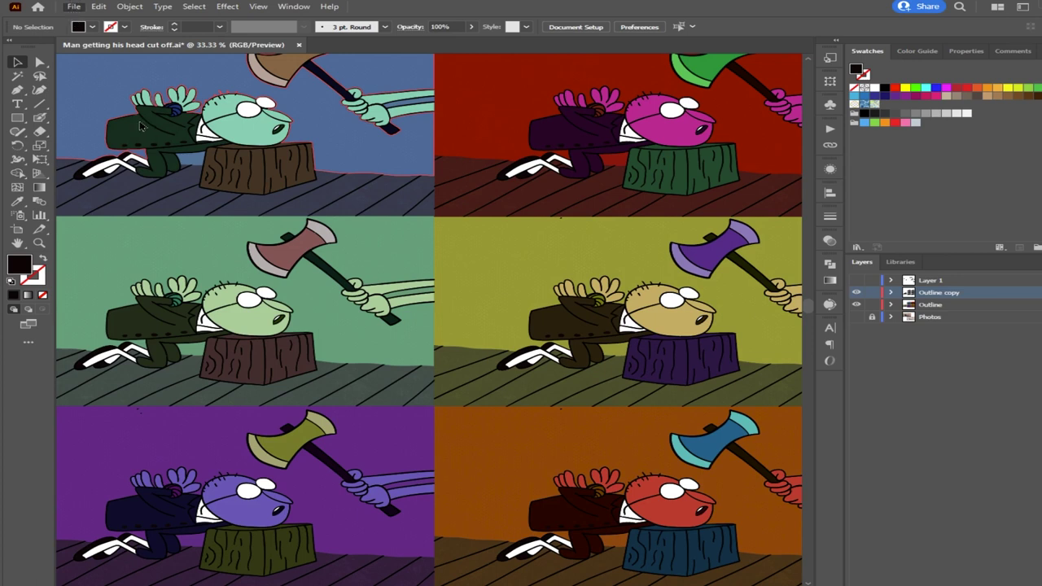
key("ctrl+s")
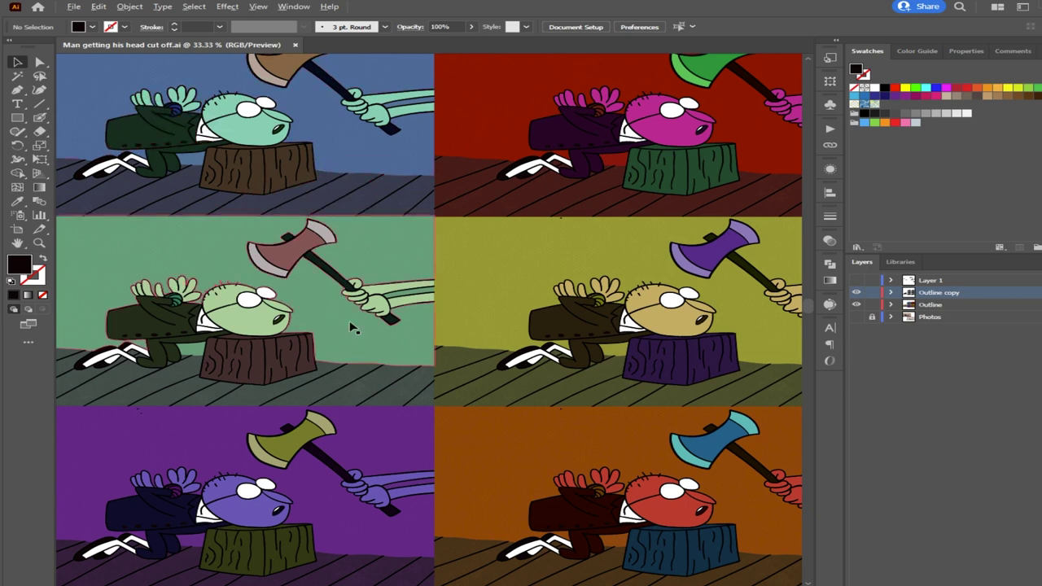
Examine the two-column grid of recoloured versions alongside the original artwork
scroll(350, 325, "down", 1, "alt")
left_click_drag(309, 415, 163, 346)
scroll(372, 359, "up", 3, "alt")
left_click_drag(344, 328, 534, 331)
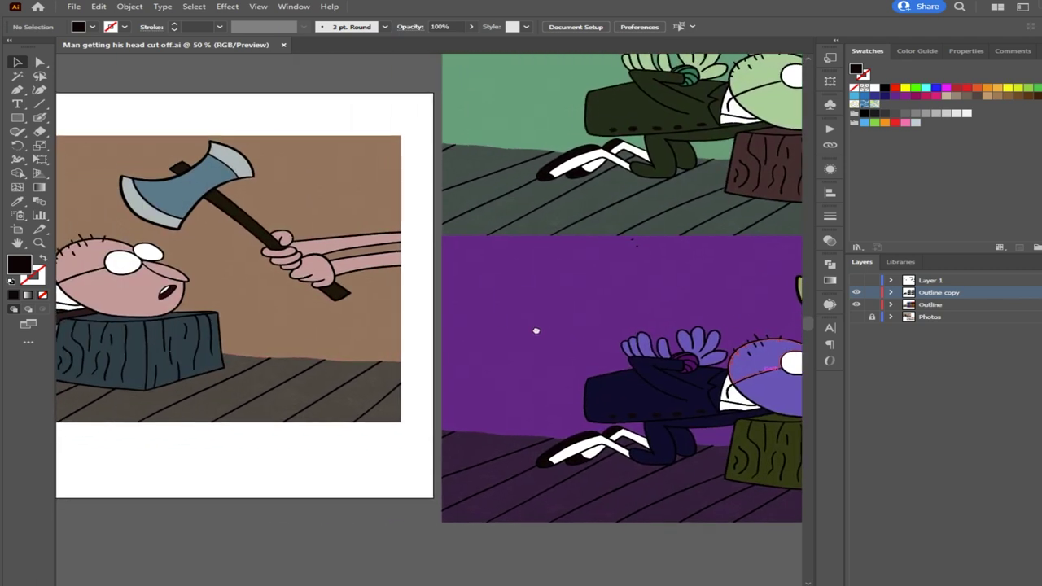
scroll(306, 343, "down", 1, "alt")
scroll(306, 343, "down", 1, "alt")
left_click_drag(662, 366, 453, 395)
scroll(452, 396, "right", 1, "ctrl")
scroll(432, 415, "up", 1)
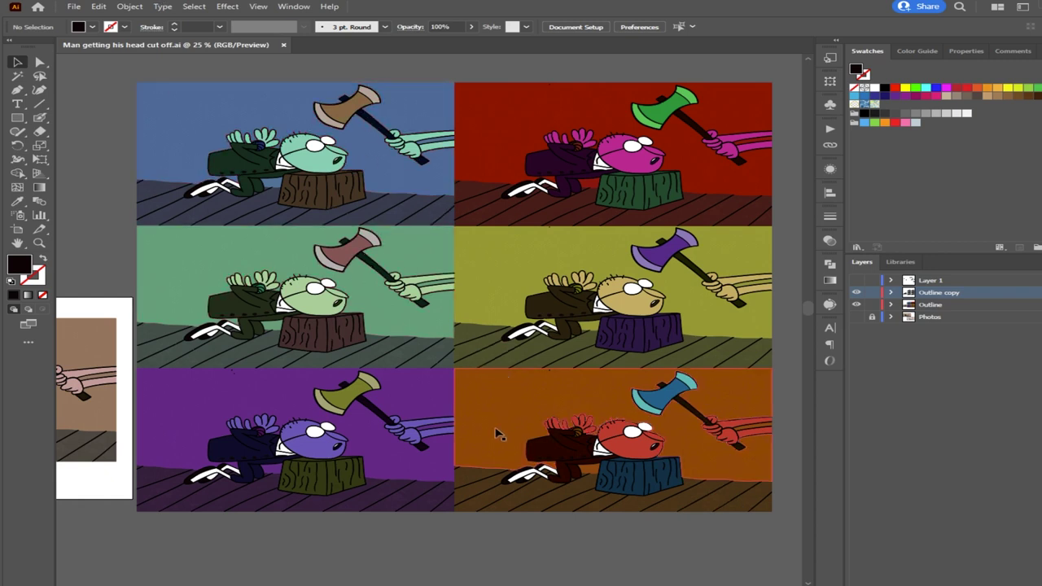
scroll(424, 485, "down", 1)
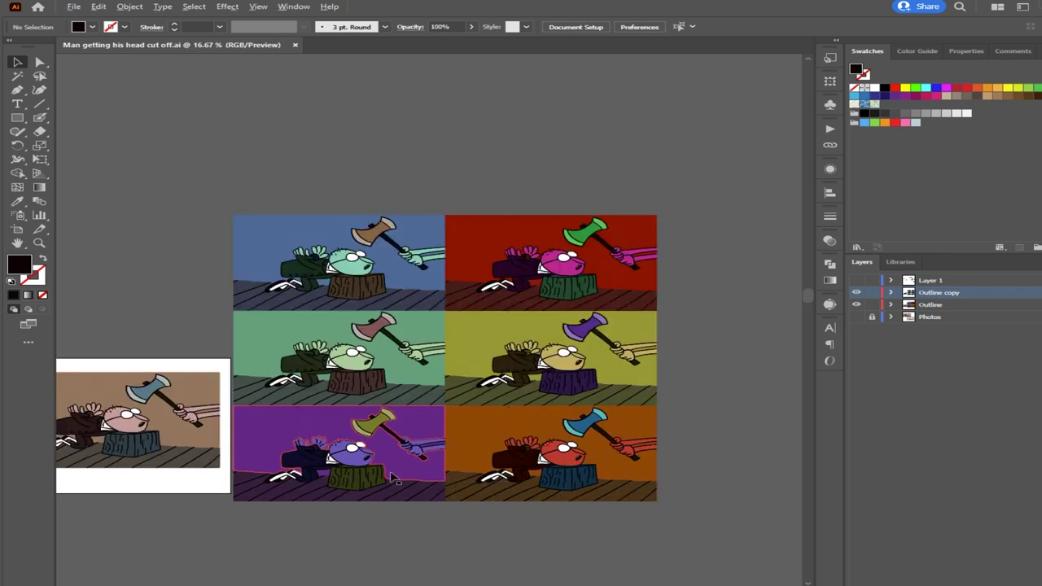
left_click_drag(281, 442, 466, 397)
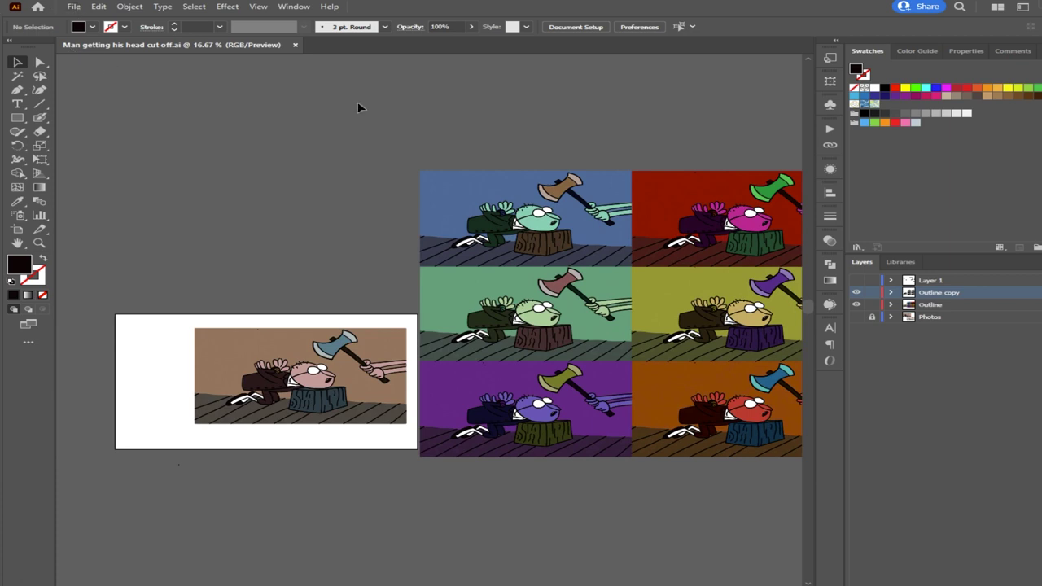
left_click_drag(607, 223, 547, 223)
scroll(547, 221, "right", 2)
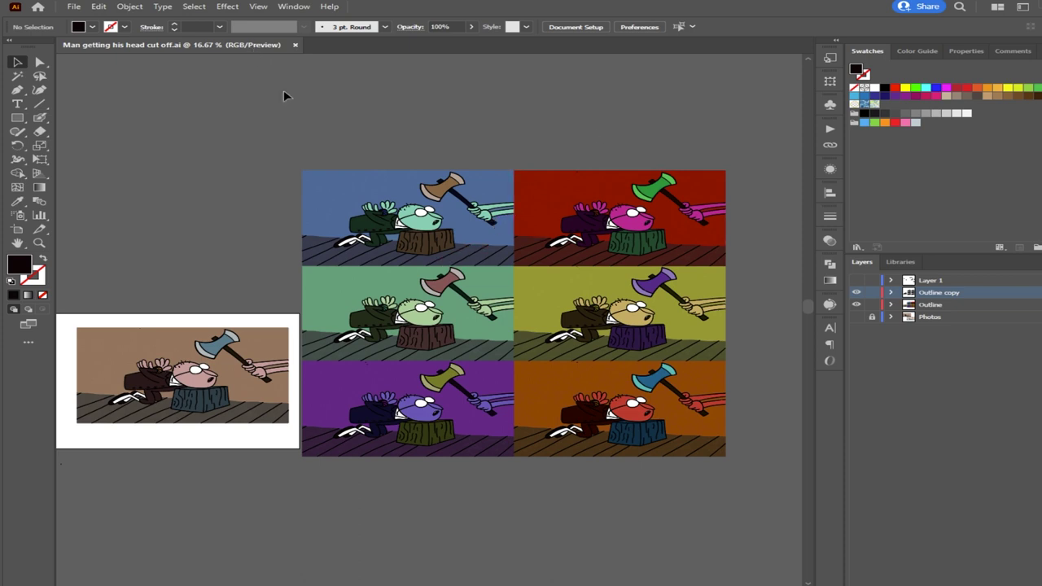
Close the recoloured cartoon document, and briefly open and close Bulma.ai
left_click(295, 46)
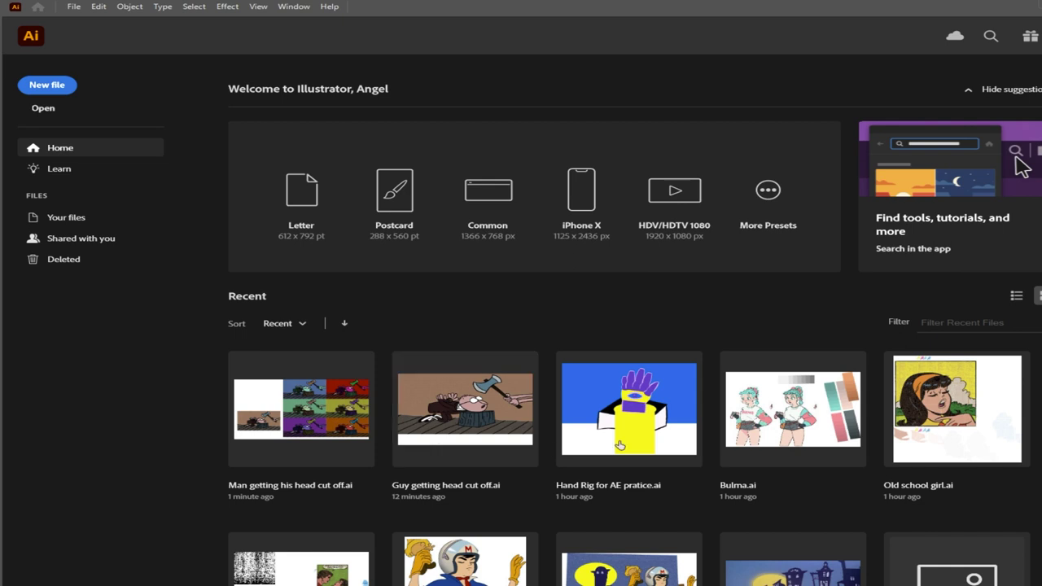
left_click(795, 415)
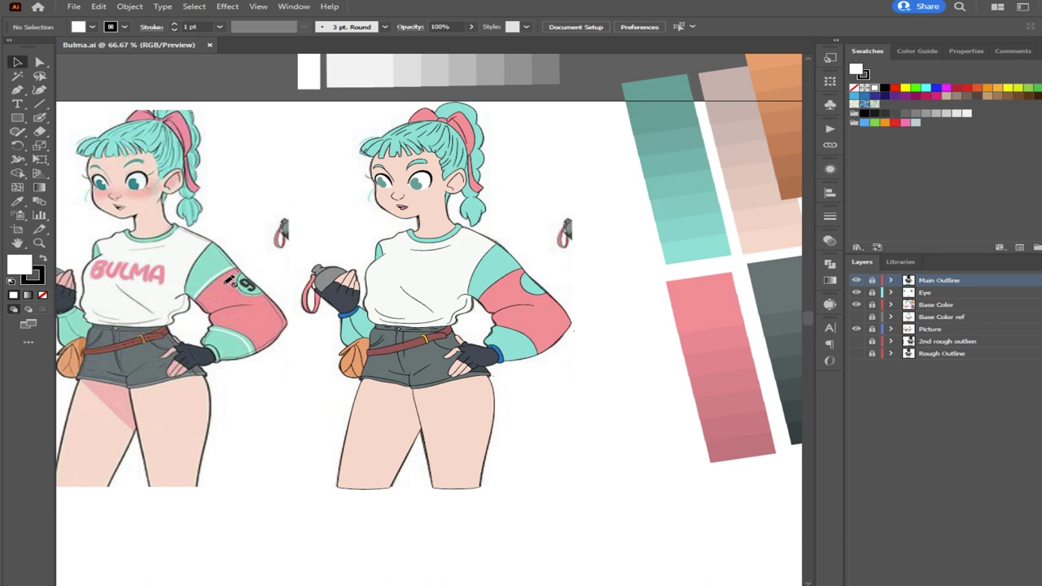
left_click(209, 45)
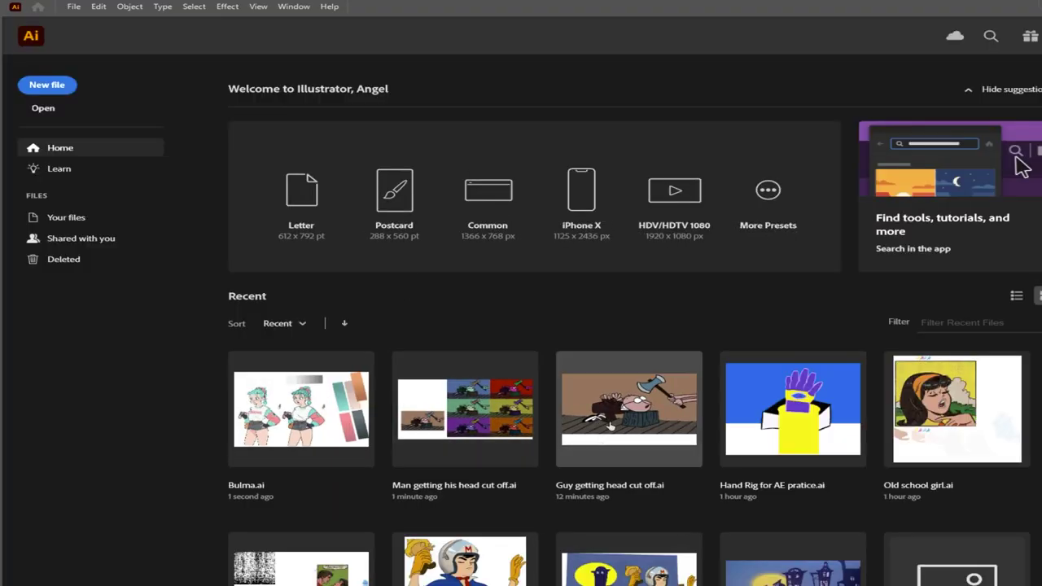
Browse the recent files and open Guy getting head cut off.ai
scroll(619, 456, "down", 5)
scroll(627, 472, "up", 5)
scroll(639, 485, "down", 5)
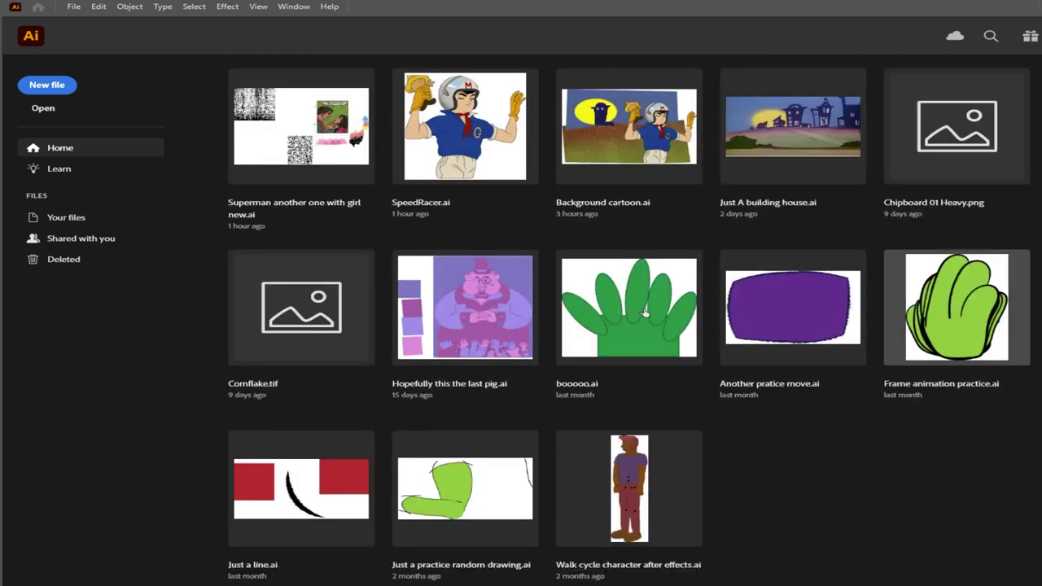
scroll(427, 395, "up", 2)
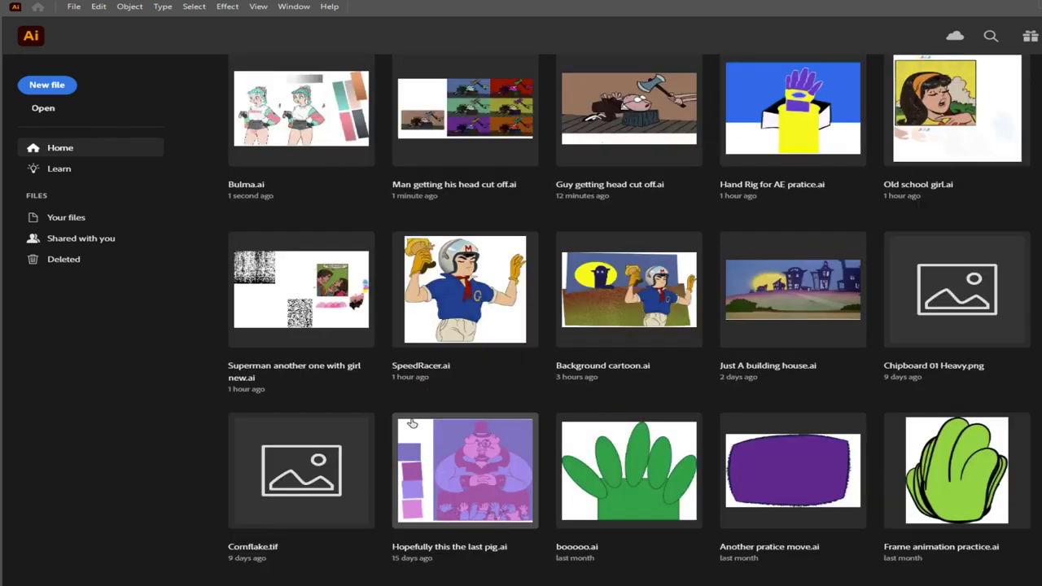
scroll(425, 398, "up", 3)
scroll(822, 440, "down", 5)
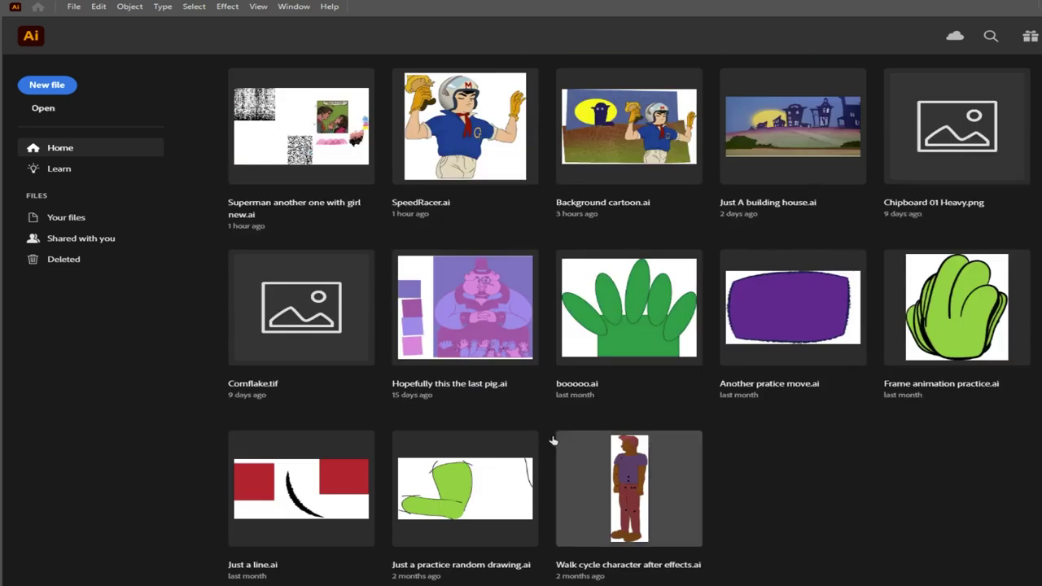
scroll(561, 443, "up", 5)
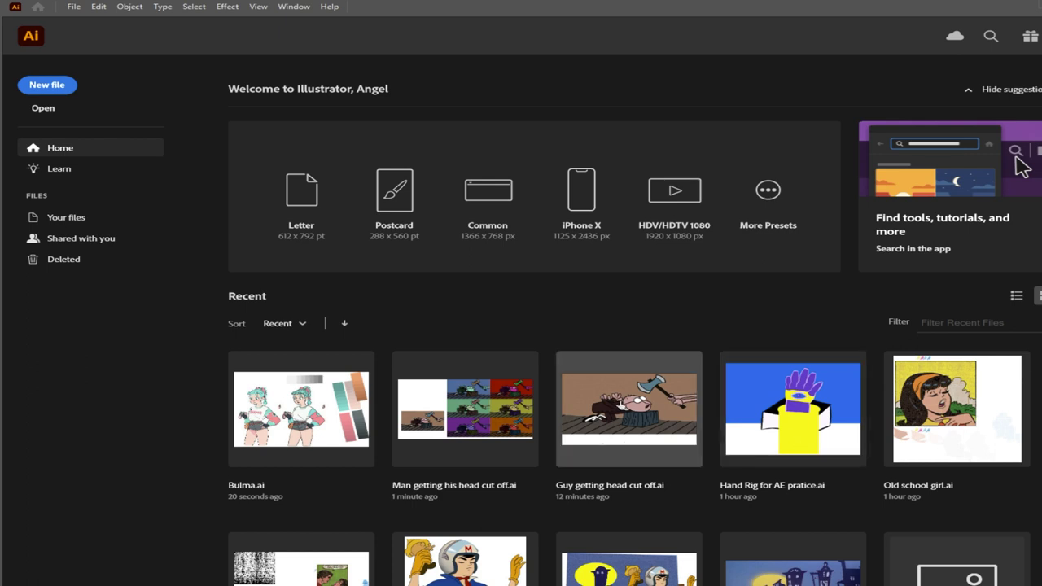
left_click(620, 405)
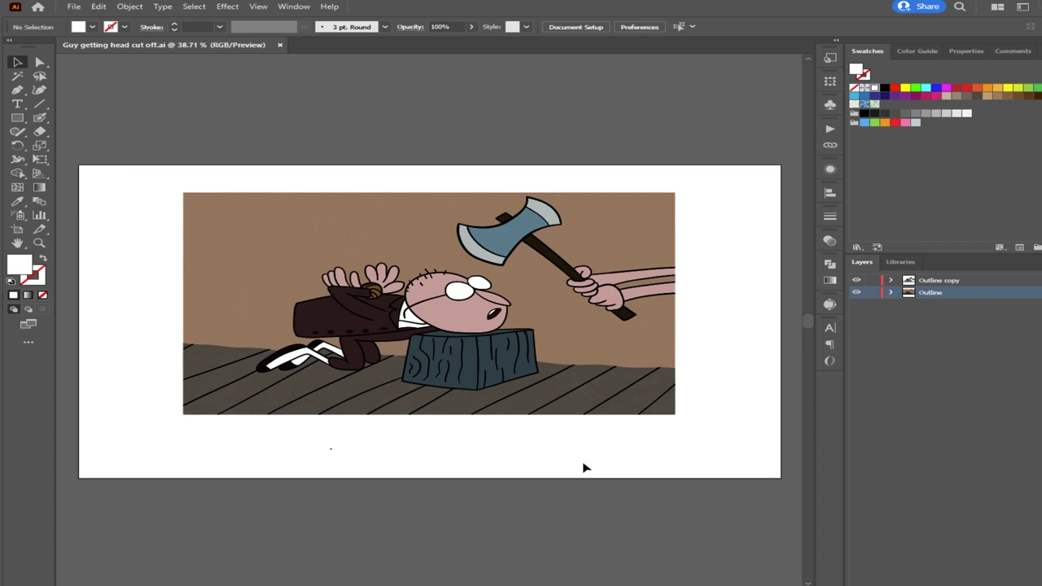
Undo a white test stroke and paint a nearly straight black brush stroke about 553 px wide above the artboard
left_click(39, 117)
left_click_drag(343, 135, 208, 121)
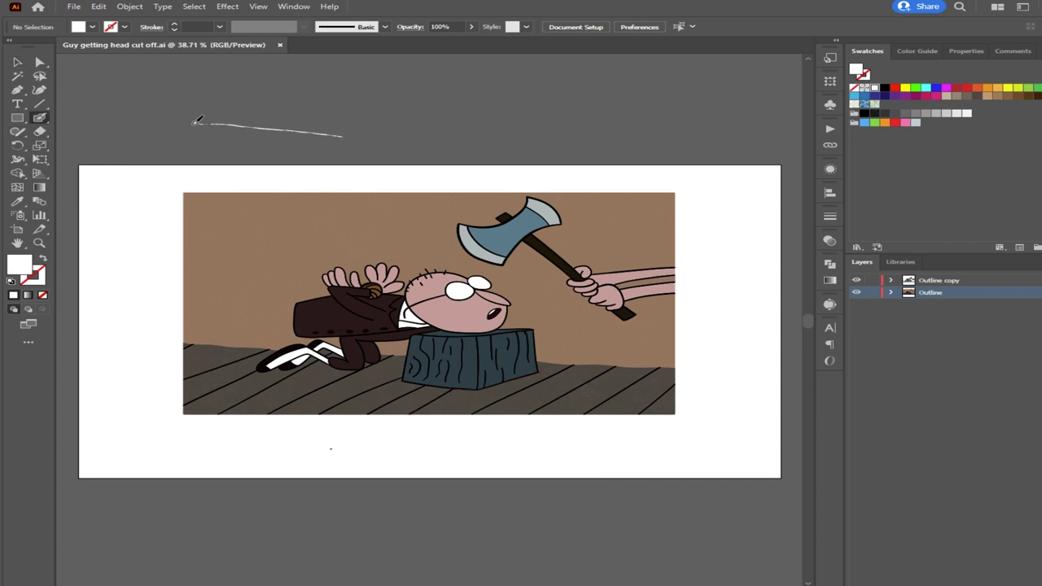
key("ctrl+z")
left_click(865, 114)
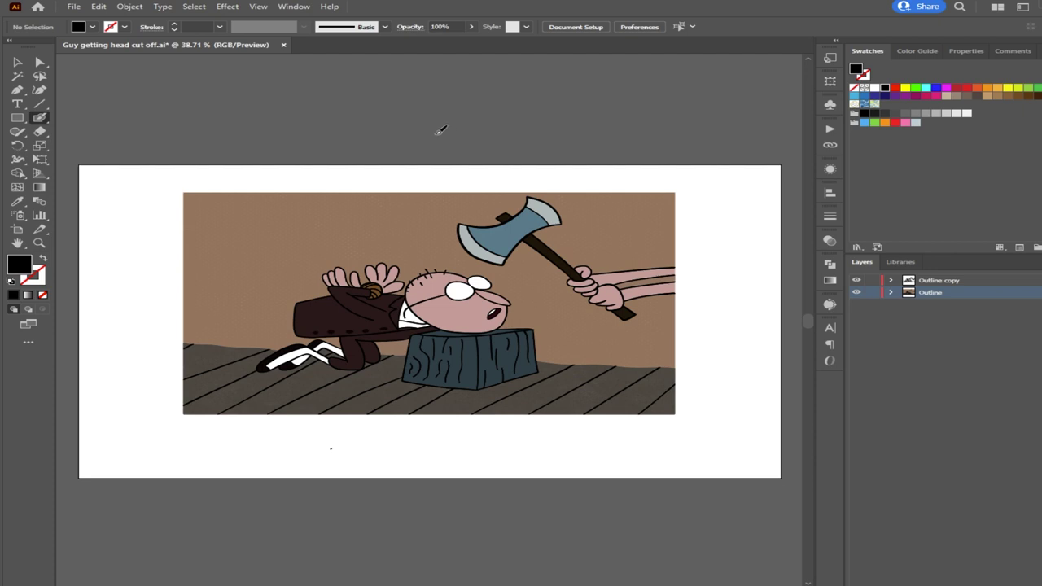
left_click_drag(368, 122, 570, 106)
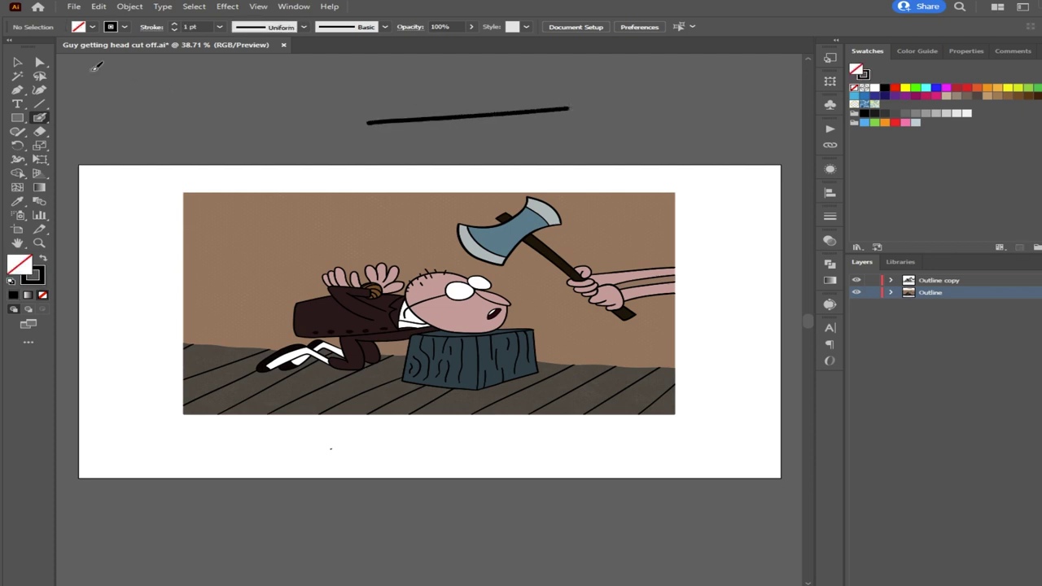
Select the black stroke above the artboard to examine its anchor points, and deselect it
left_click(39, 62)
scroll(485, 124, "up", 1)
left_click(448, 113)
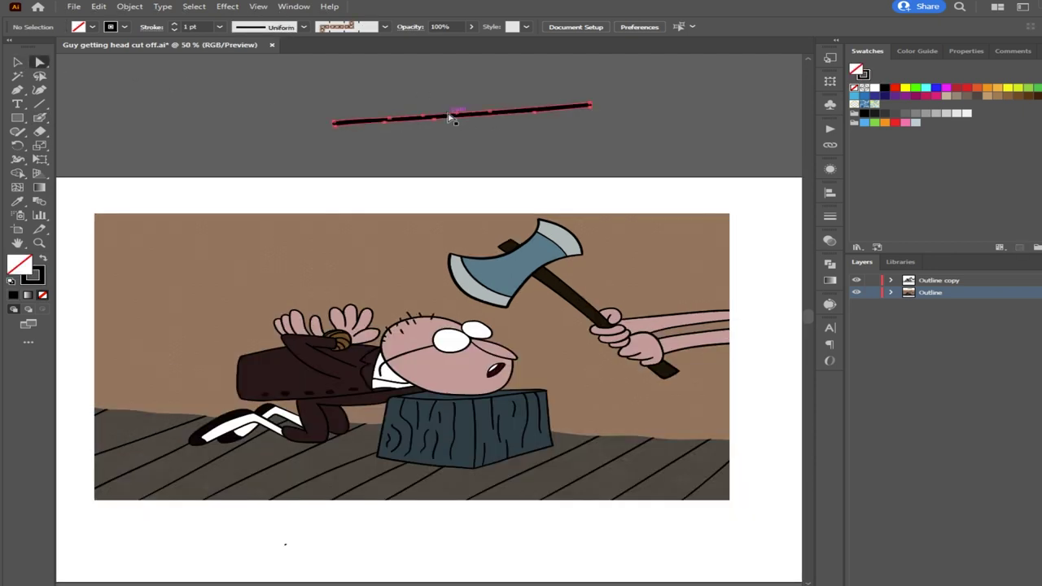
key("ctrl")
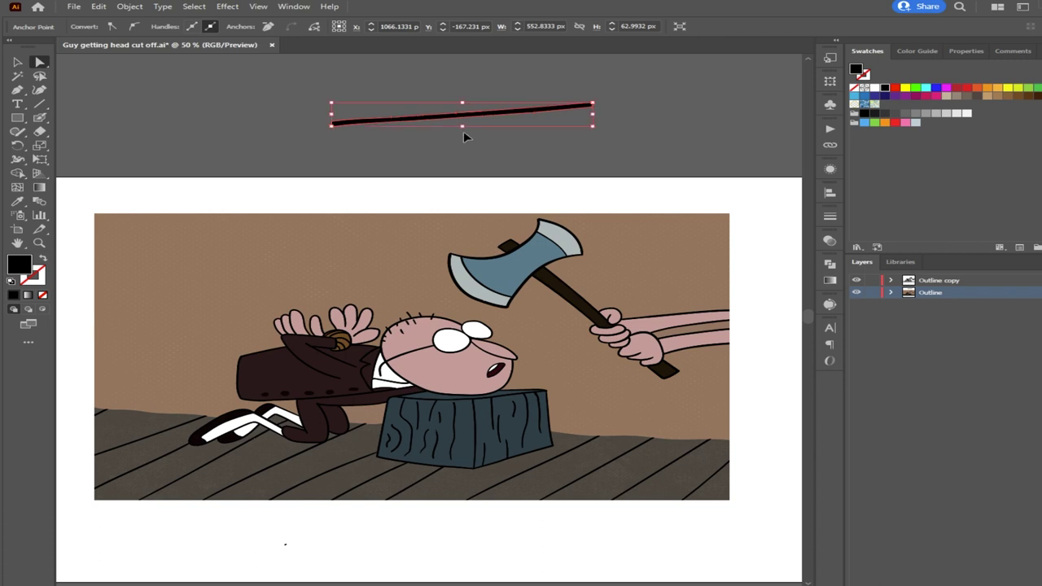
key("ctrl+1")
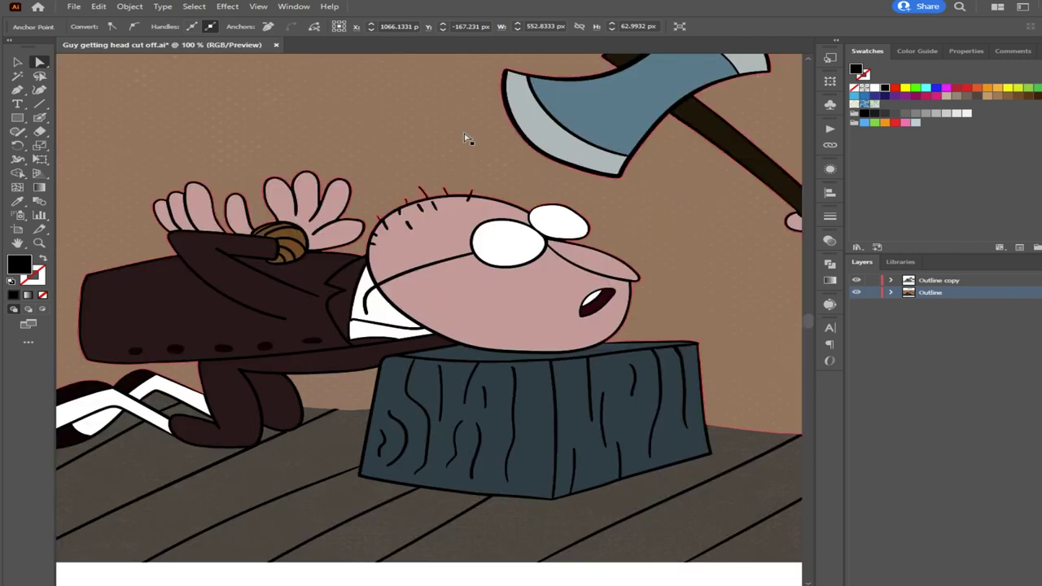
scroll(553, 206, "down", 4)
left_click_drag(571, 80, 505, 214)
scroll(504, 214, "up", 1)
scroll(507, 216, "up", 2)
left_click(506, 267)
key("ctrl+shift+a")
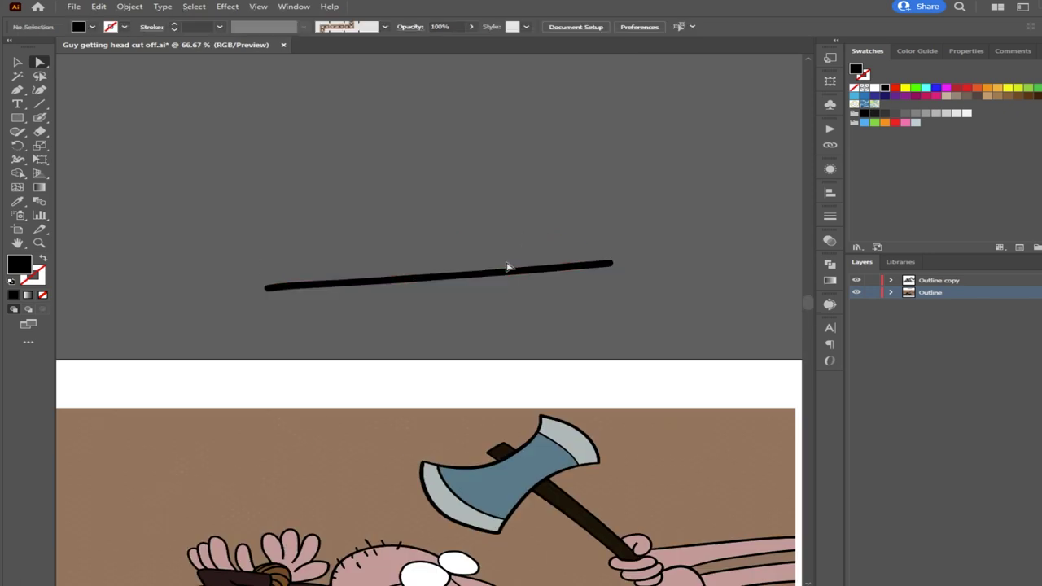